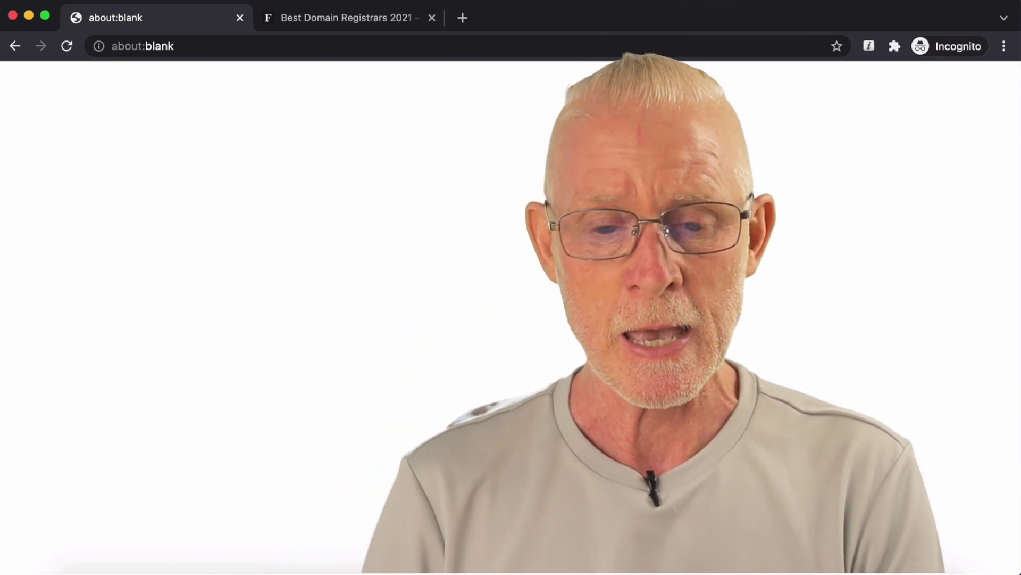
Step: Go to the Forbes best registrars article and expand NameCheap's Pros & Cons list
{"action": "left_click", "coordinate": [359, 25]}
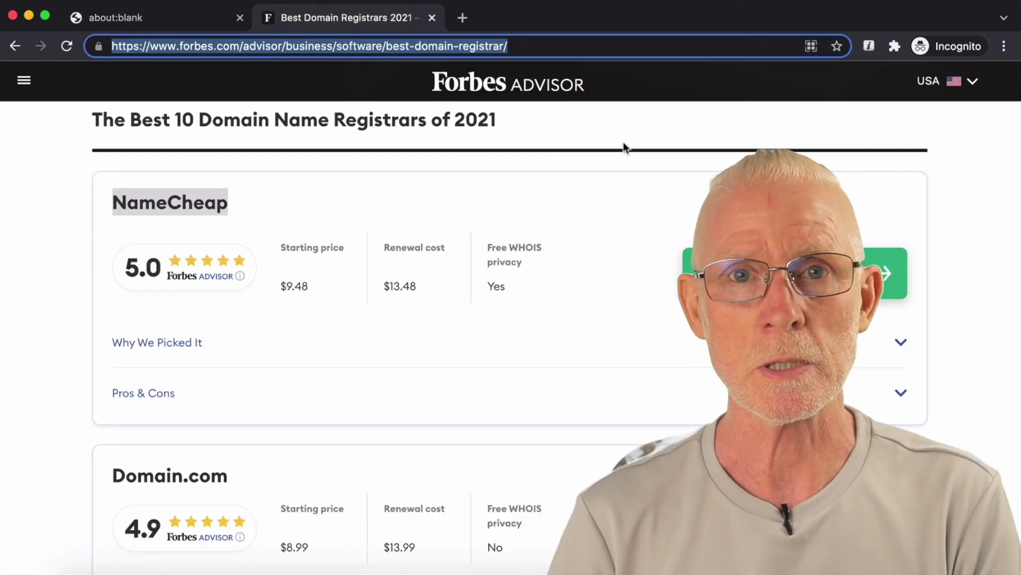
{"action": "scroll", "coordinate": [624, 141], "scroll_direction": "up", "scroll_amount": 1}
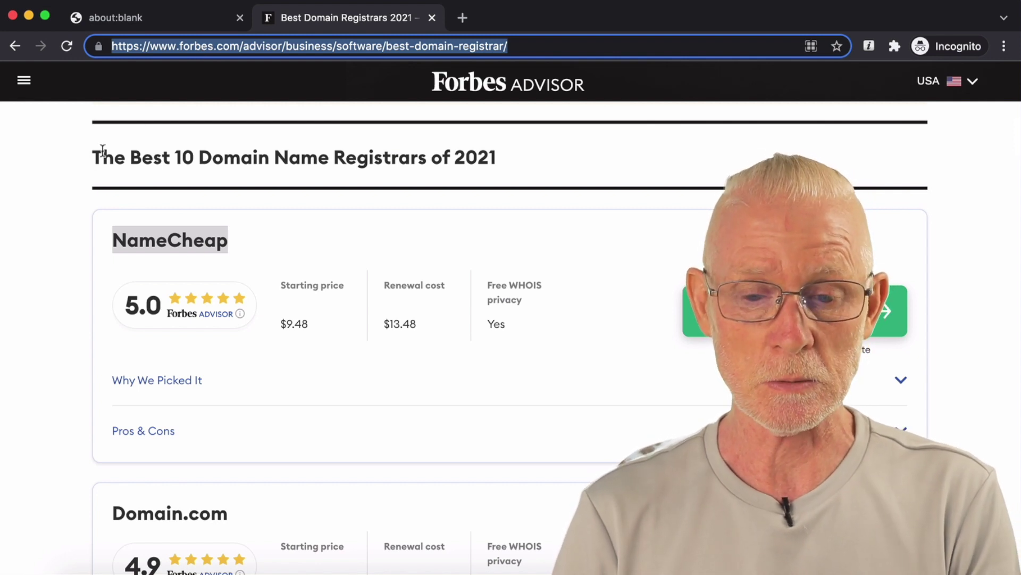
{"action": "scroll", "coordinate": [75, 212], "scroll_direction": "down", "scroll_amount": 5}
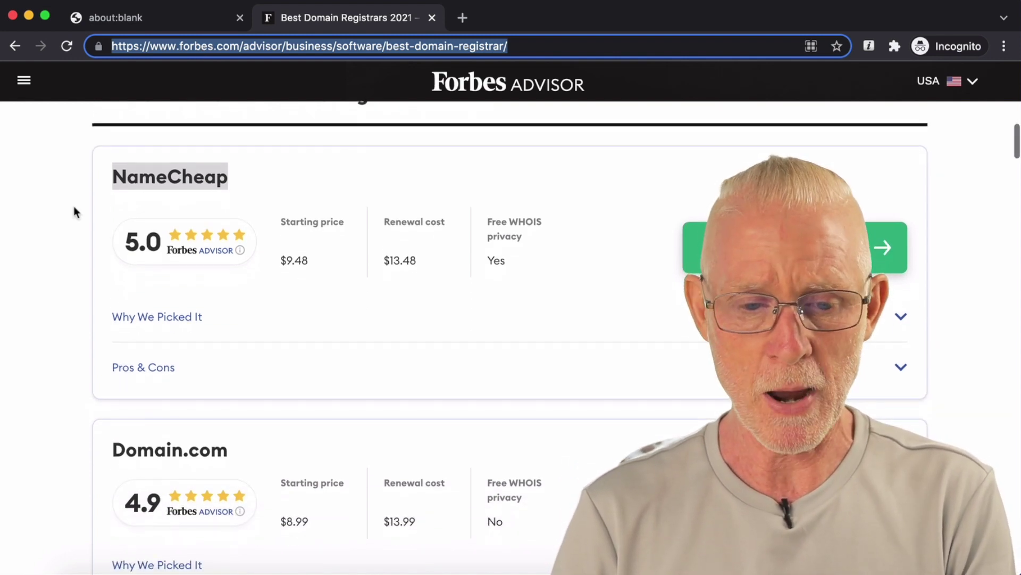
{"action": "scroll", "coordinate": [74, 208], "scroll_direction": "down", "scroll_amount": 4}
{"action": "scroll", "coordinate": [74, 207], "scroll_direction": "up", "scroll_amount": 10}
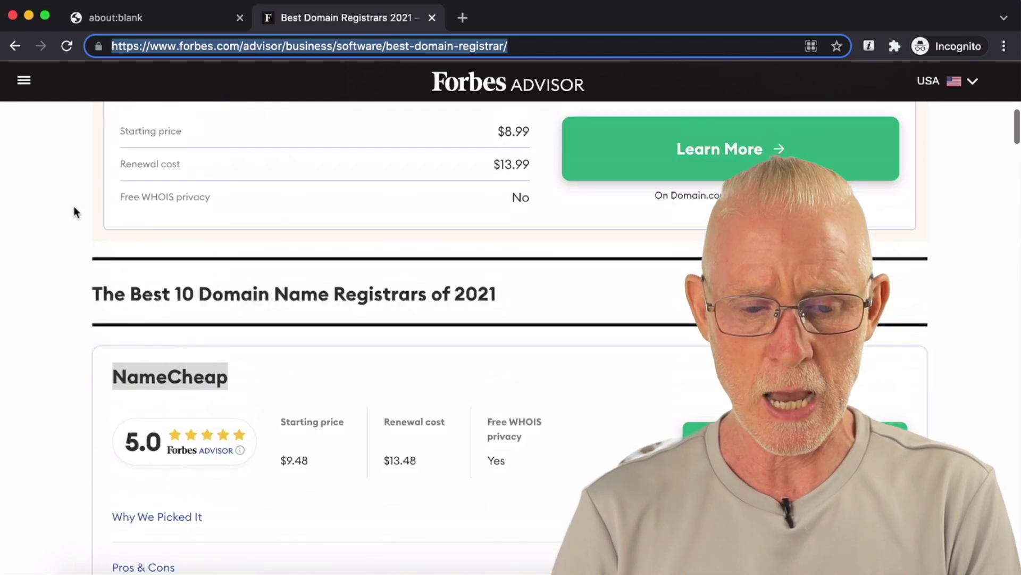
{"action": "scroll", "coordinate": [74, 211], "scroll_direction": "down", "scroll_amount": 1}
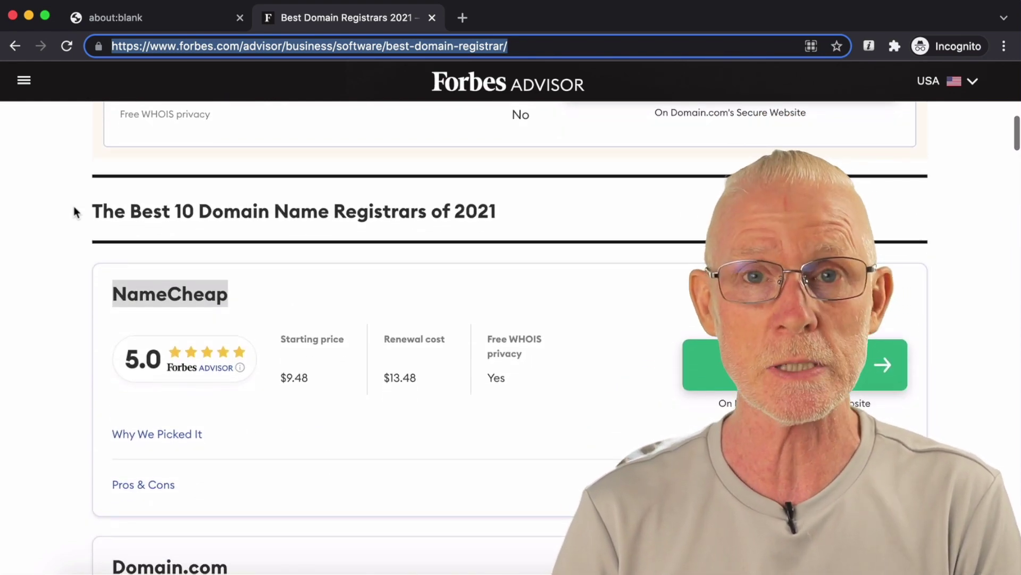
{"action": "scroll", "coordinate": [74, 212], "scroll_direction": "down", "scroll_amount": 1}
{"action": "scroll", "coordinate": [75, 211], "scroll_direction": "down", "scroll_amount": 1}
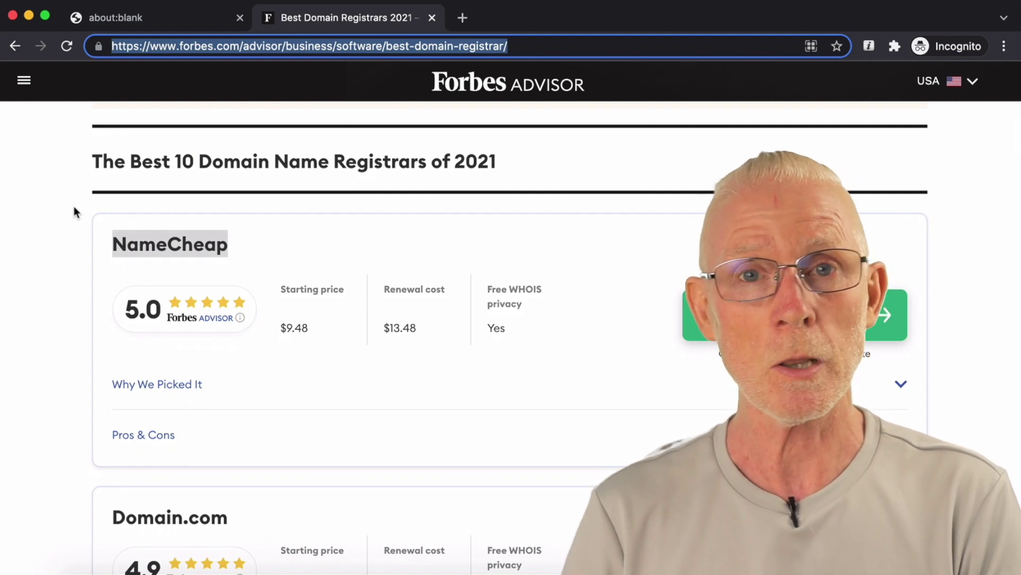
{"action": "scroll", "coordinate": [75, 211], "scroll_direction": "down", "scroll_amount": 1}
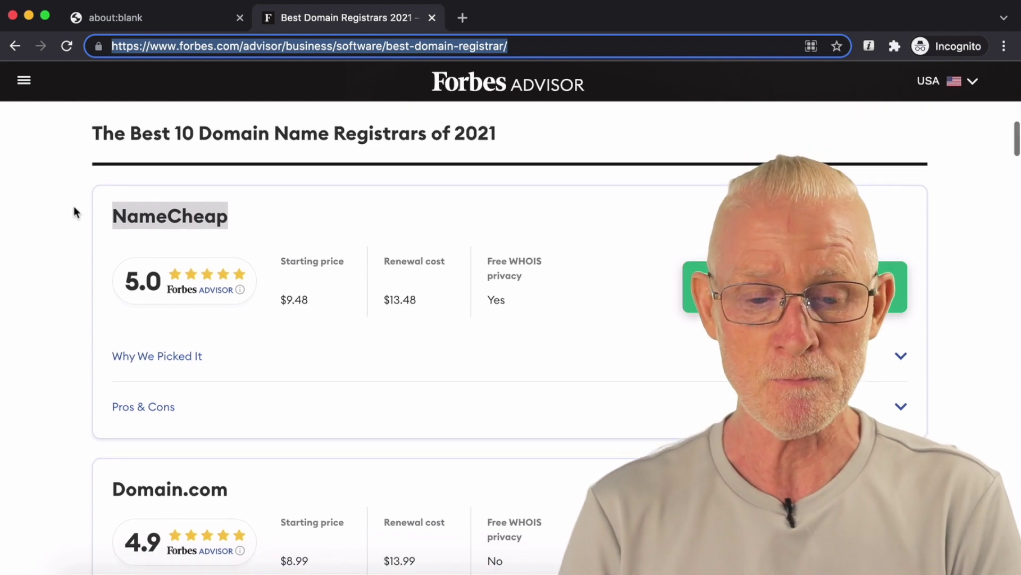
{"action": "scroll", "coordinate": [74, 207], "scroll_direction": "down", "scroll_amount": 1}
{"action": "left_click", "coordinate": [907, 394]}
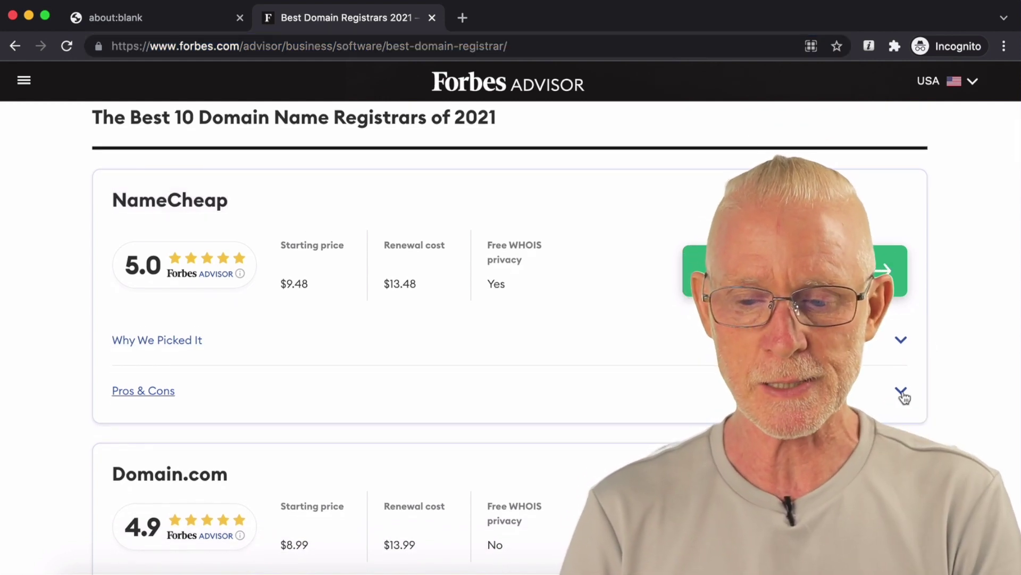
Step: Highlight NameCheap's live chat support pro and its 'No phone support' con
{"action": "scroll", "coordinate": [907, 395], "scroll_direction": "down", "scroll_amount": 1}
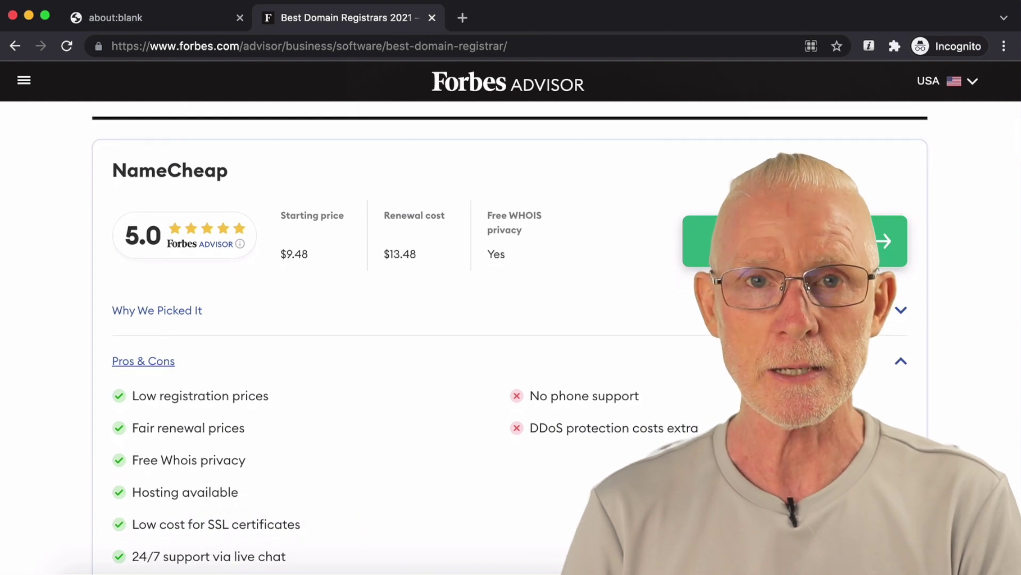
{"action": "scroll", "coordinate": [511, 340], "scroll_direction": "down", "scroll_amount": 3}
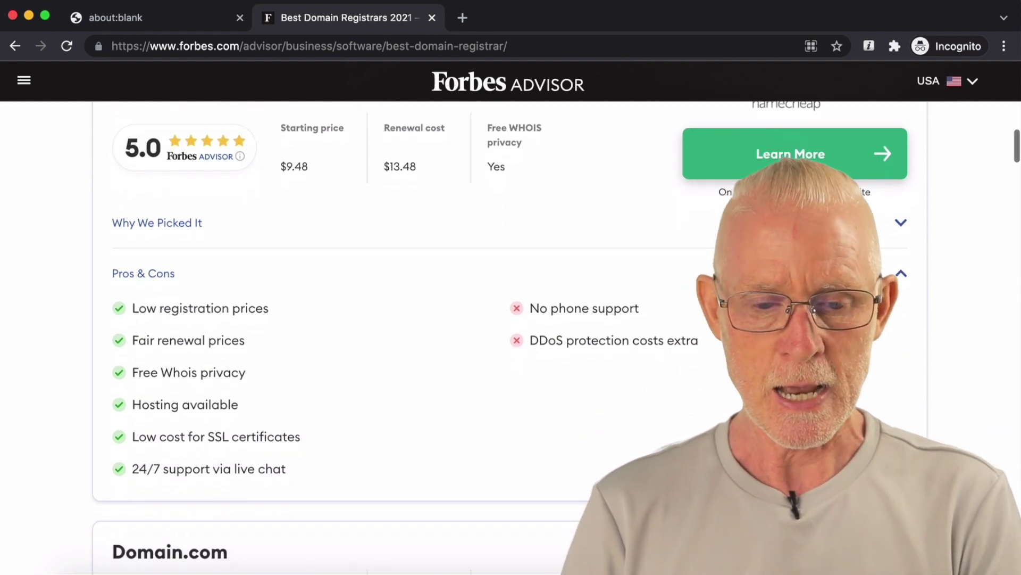
{"action": "left_click_drag", "start_coordinate": [292, 474], "coordinate": [197, 466]}
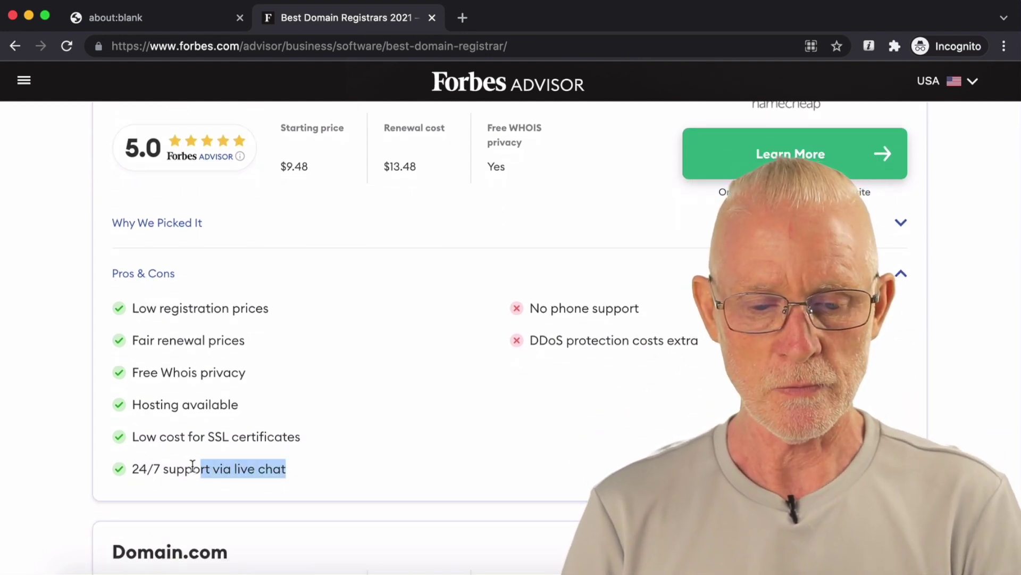
{"action": "left_click_drag", "start_coordinate": [569, 307], "coordinate": [619, 308]}
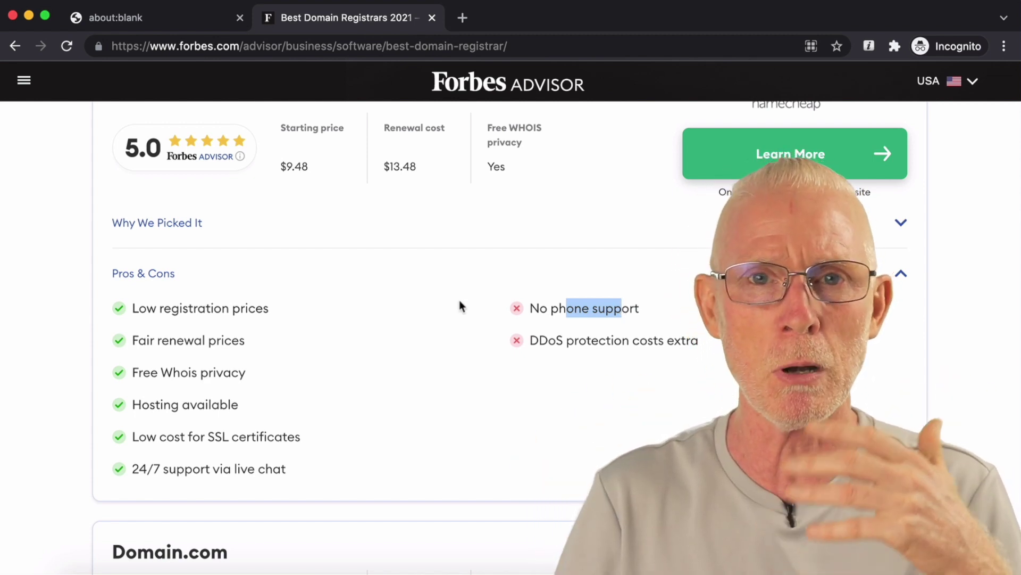
{"action": "scroll", "coordinate": [460, 301], "scroll_direction": "up", "scroll_amount": 5}
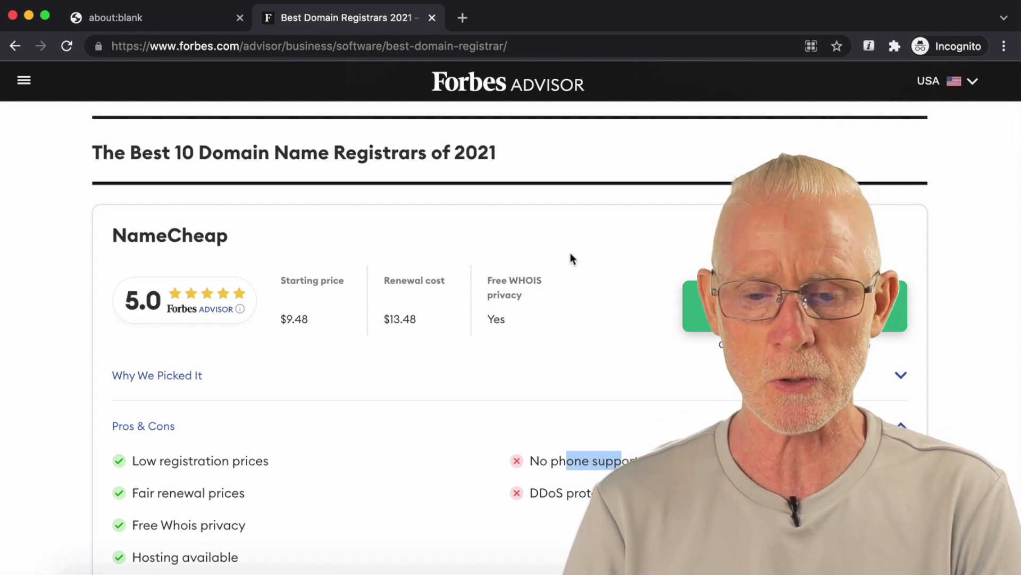
{"action": "scroll", "coordinate": [571, 256], "scroll_direction": "down", "scroll_amount": 1}
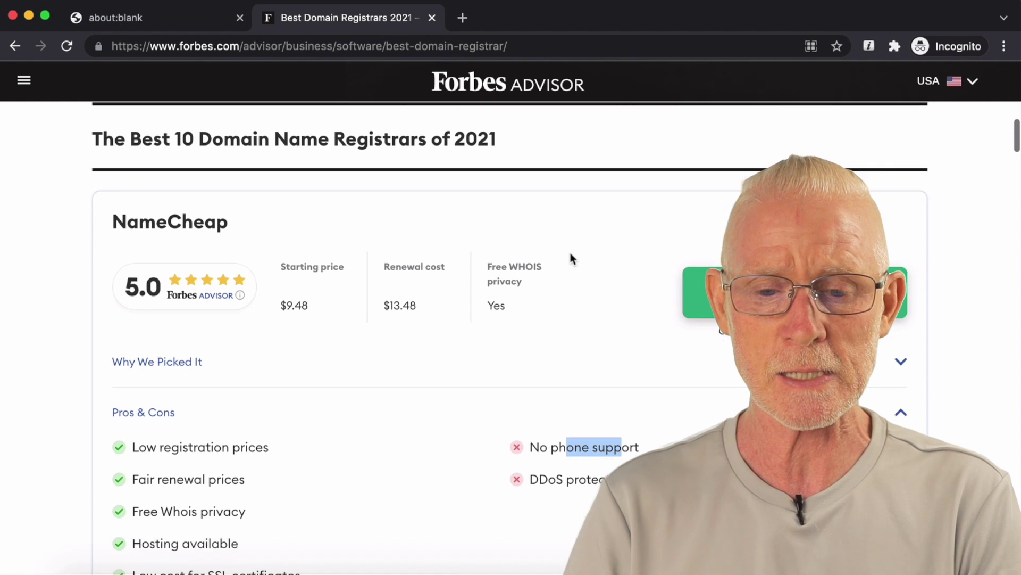
Step: In the blank tab, load the getus.at/namecheap referral link
{"action": "left_click", "coordinate": [184, 21]}
{"action": "left_click", "coordinate": [188, 45]}
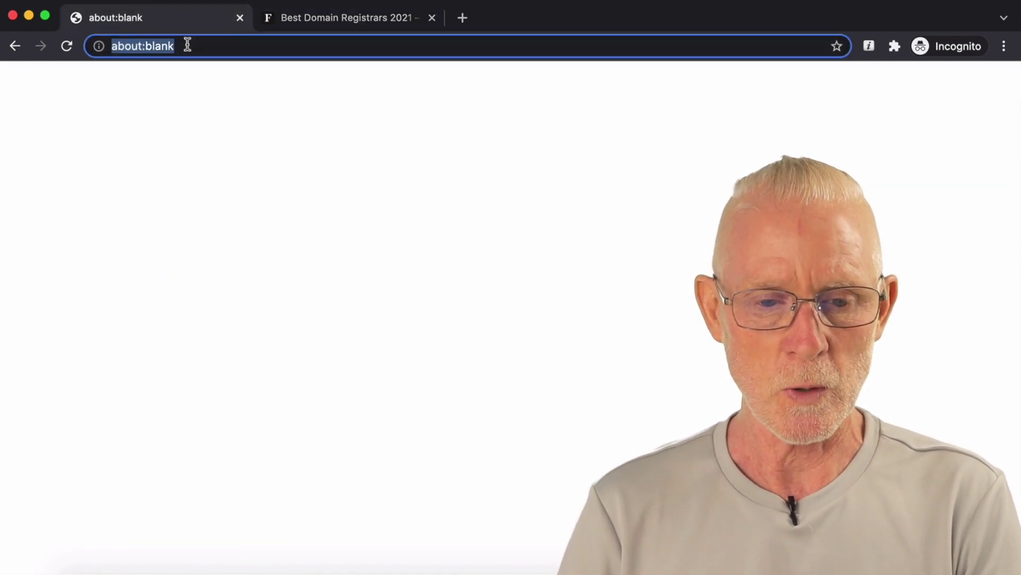
{"action": "type", "text": "getus.at/namecheap"}
{"action": "key", "text": "Return"}
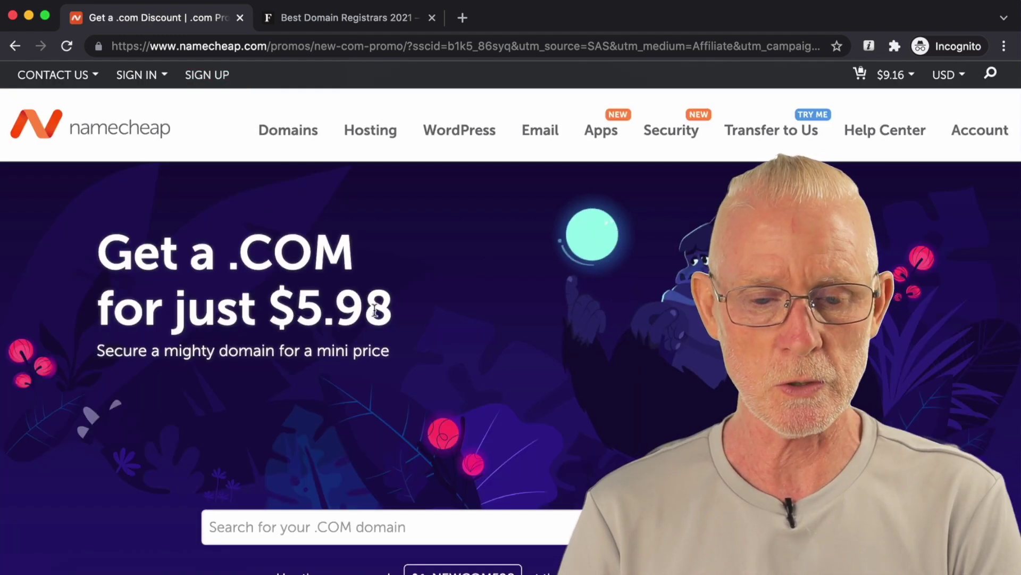
Step: Search for affyschool.com in the discounted $5.98 .COM search box
{"action": "left_click_drag", "start_coordinate": [297, 309], "coordinate": [382, 308]}
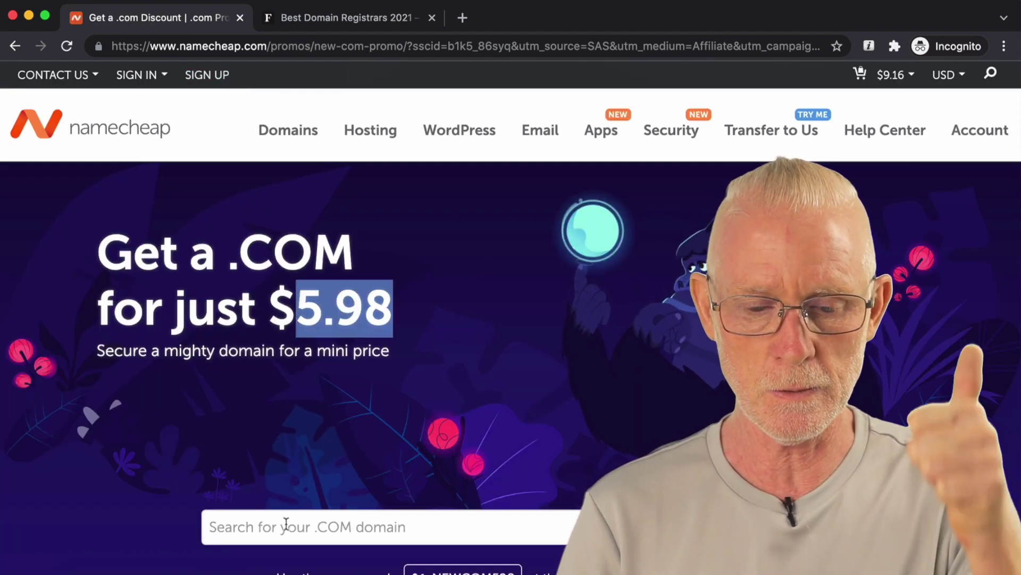
{"action": "left_click", "coordinate": [257, 526]}
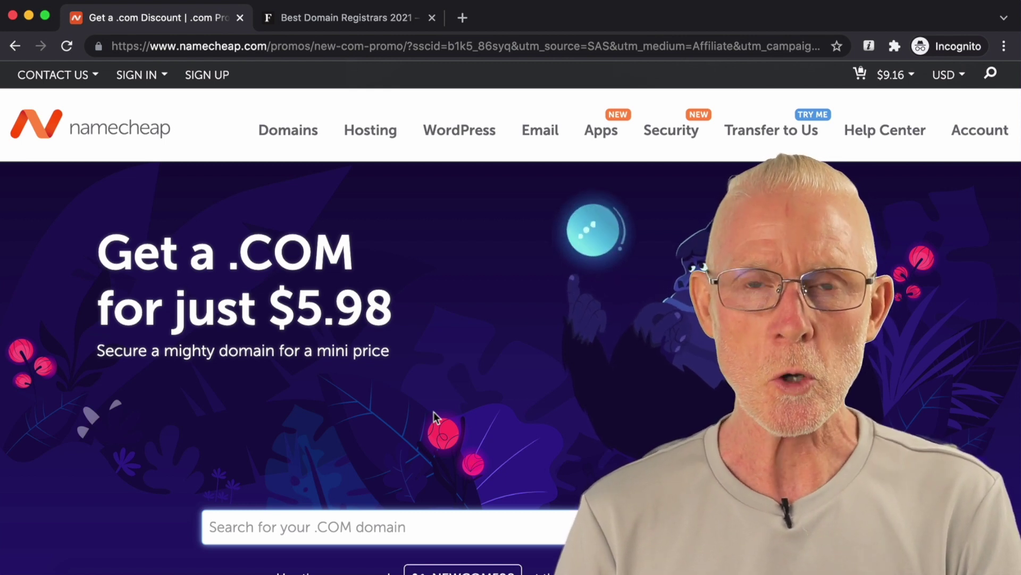
{"action": "scroll", "coordinate": [433, 411], "scroll_direction": "down", "scroll_amount": 1}
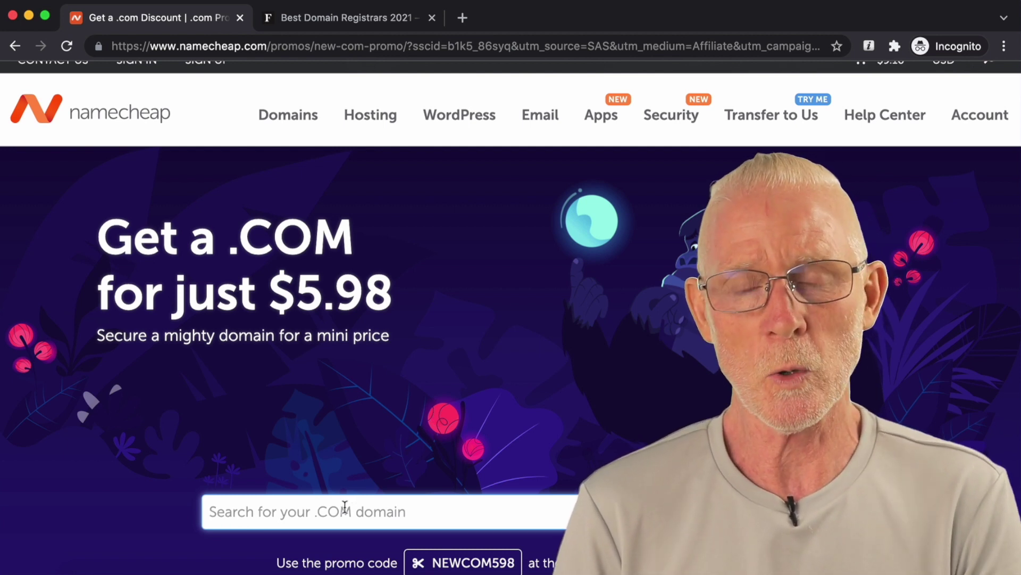
{"action": "left_click", "coordinate": [344, 506]}
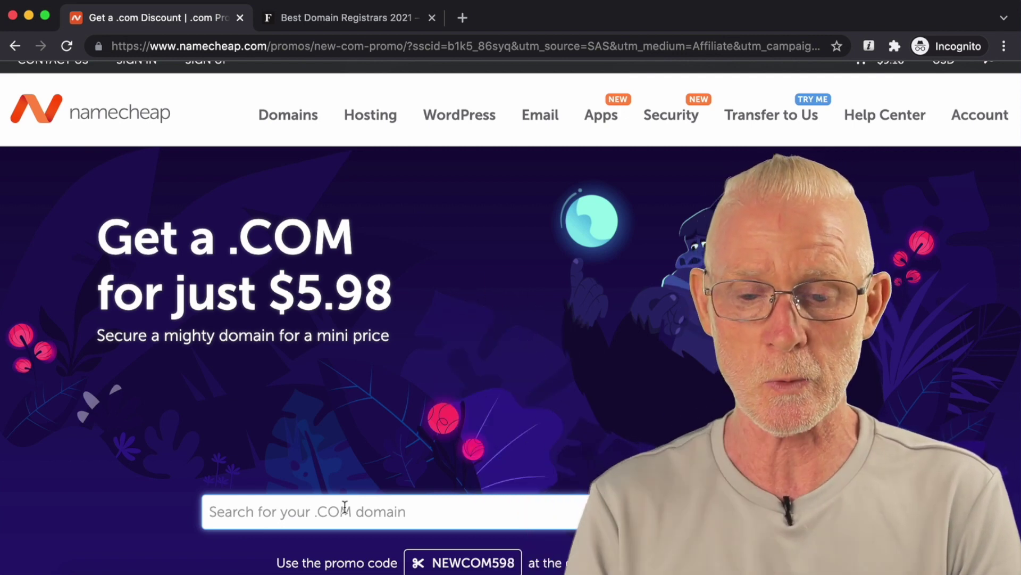
{"action": "type", "text": "affy"}
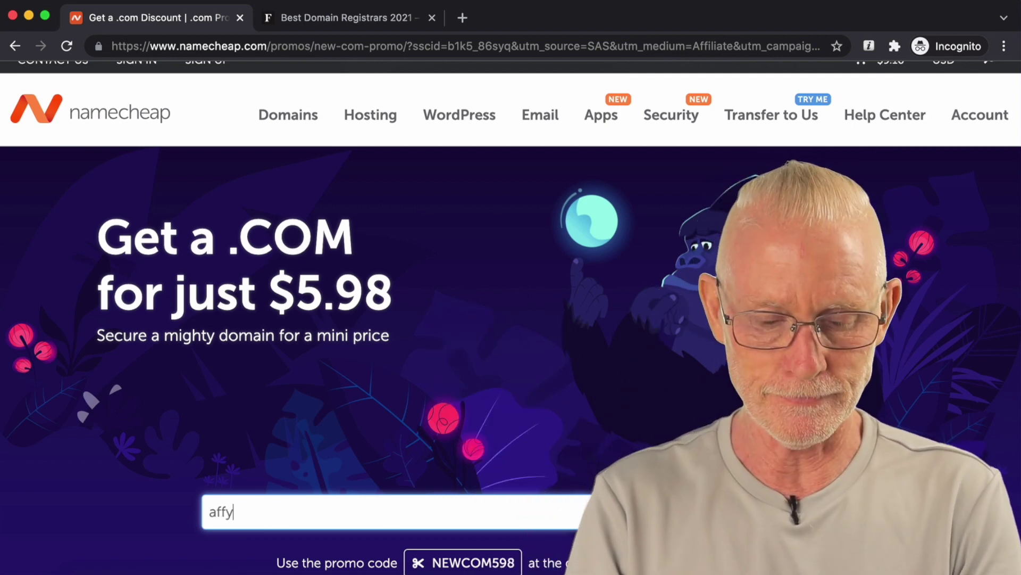
{"action": "type", "text": "school.com"}
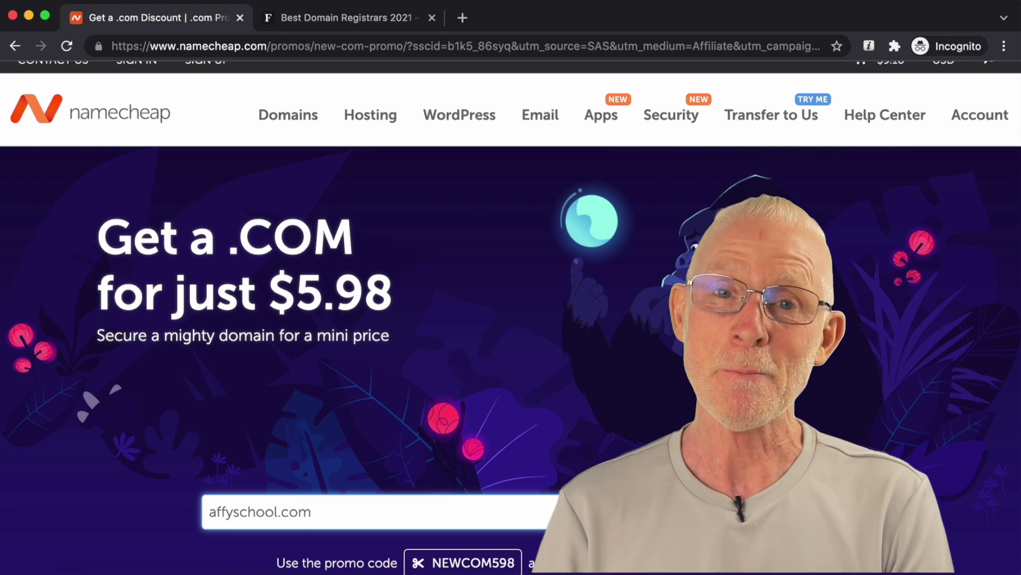
{"action": "key", "text": "Return"}
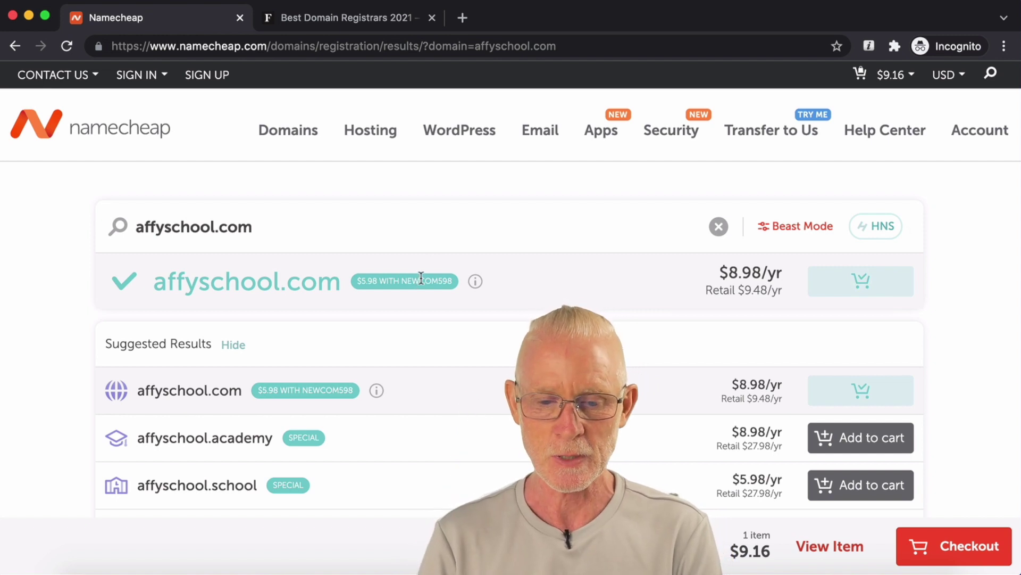
Step: Check out affyschool.com, apply coupon NEWCOM598, and follow the free-account link when it's refused
{"action": "mouse_move", "coordinate": [476, 283]}
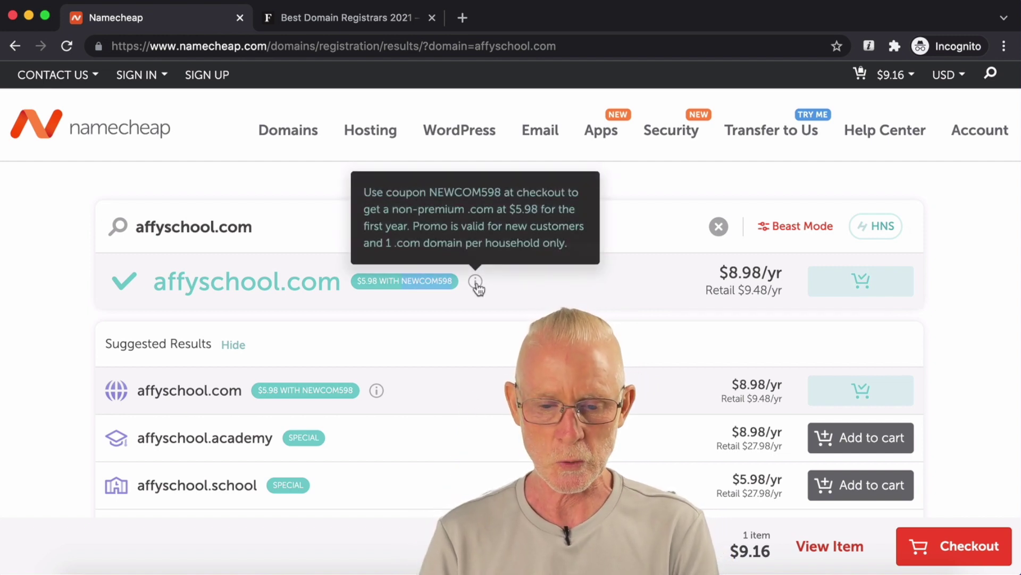
{"action": "left_click", "coordinate": [969, 552]}
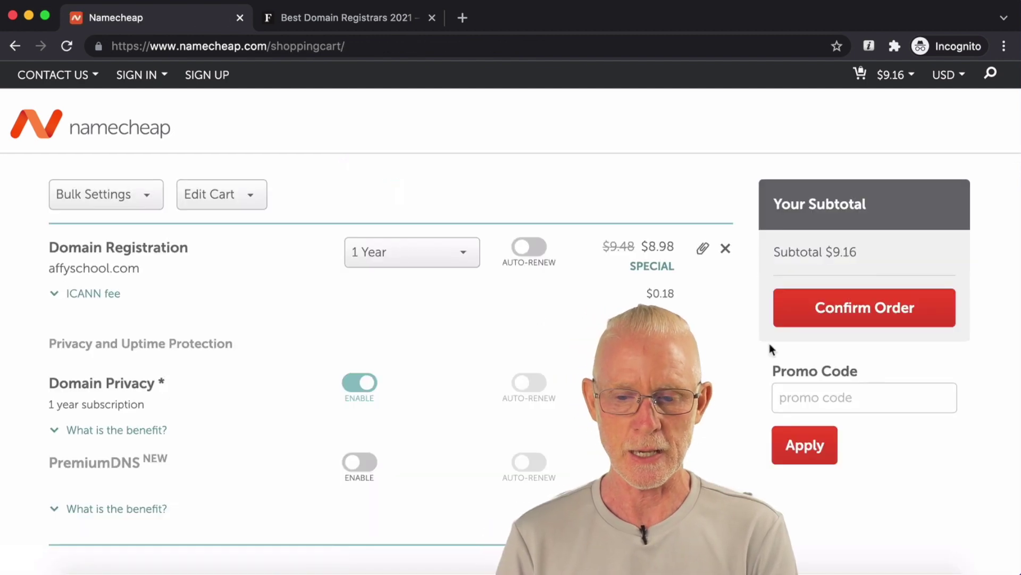
{"action": "left_click", "coordinate": [809, 400]}
{"action": "type", "text": "NEWCOM598"}
{"action": "left_click", "coordinate": [798, 443]}
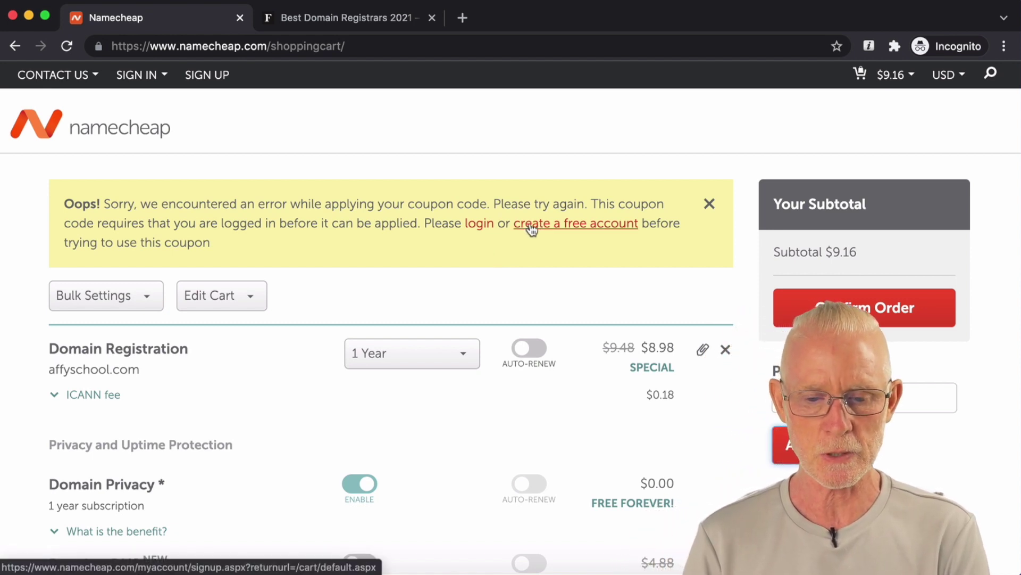
{"action": "left_click", "coordinate": [532, 225]}
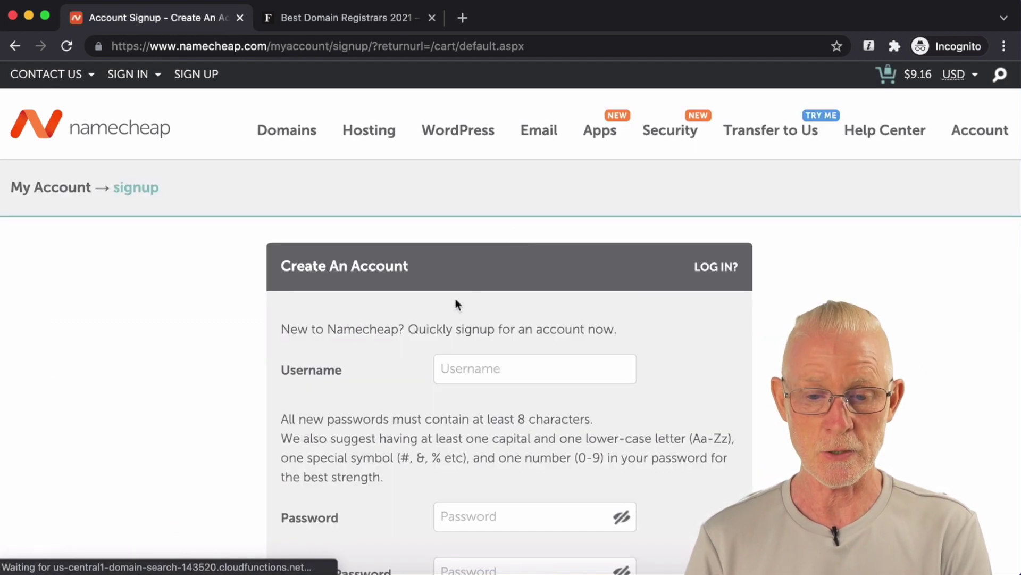
Step: Enter the chosen username and the account password in both password fields
{"action": "scroll", "coordinate": [457, 308], "scroll_direction": "down", "scroll_amount": 2}
{"action": "left_click", "coordinate": [458, 308]}
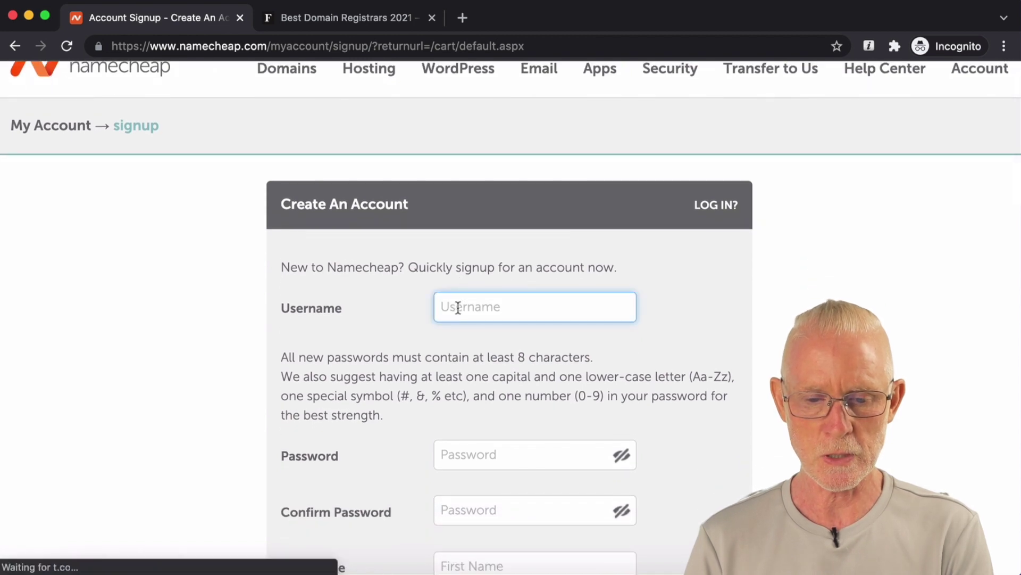
{"action": "type", "text": "affyboy"}
{"action": "key", "text": "Tab"}
{"action": "scroll", "coordinate": [511, 319], "scroll_direction": "down", "scroll_amount": 1}
{"action": "type", "text": "•••••••••••"}
{"action": "scroll", "coordinate": [455, 329], "scroll_direction": "down", "scroll_amount": 2}
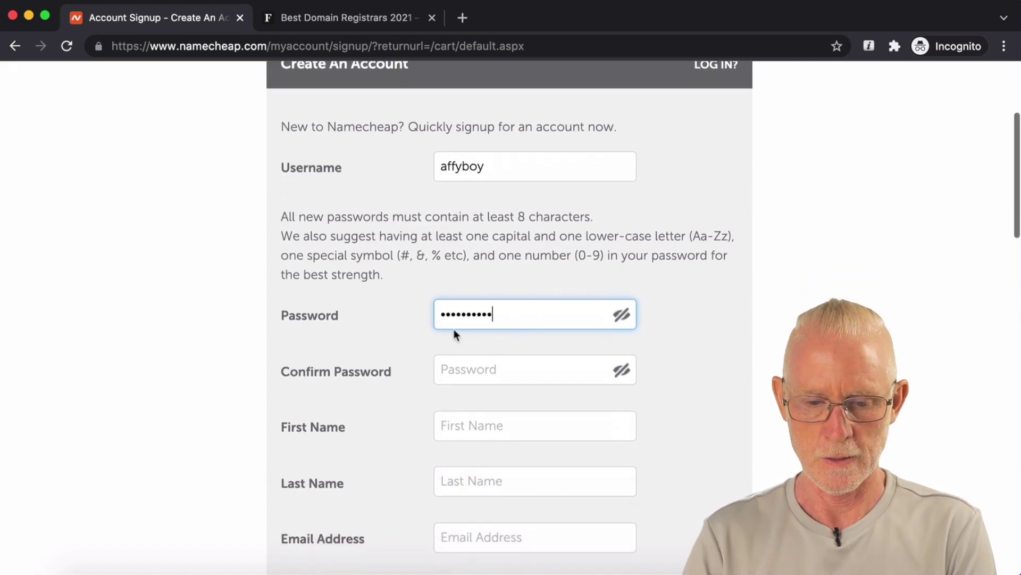
{"action": "left_click", "coordinate": [452, 367]}
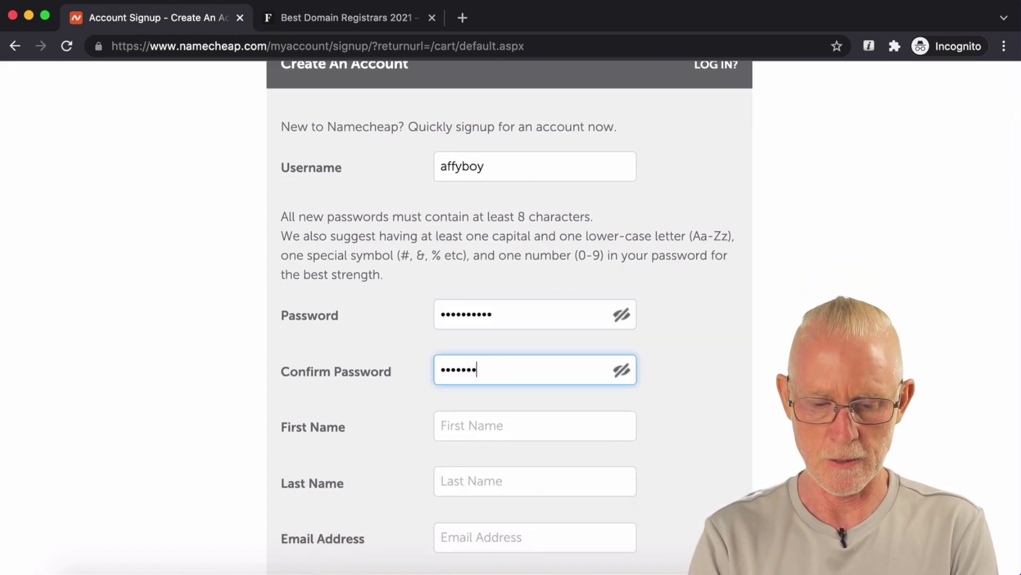
{"action": "type", "text": "•••••••••••"}
{"action": "scroll", "coordinate": [532, 320], "scroll_direction": "down", "scroll_amount": 1}
Step: Fill the first and last name, then retype the password and confirmation until they match
{"action": "left_click", "coordinate": [470, 362]}
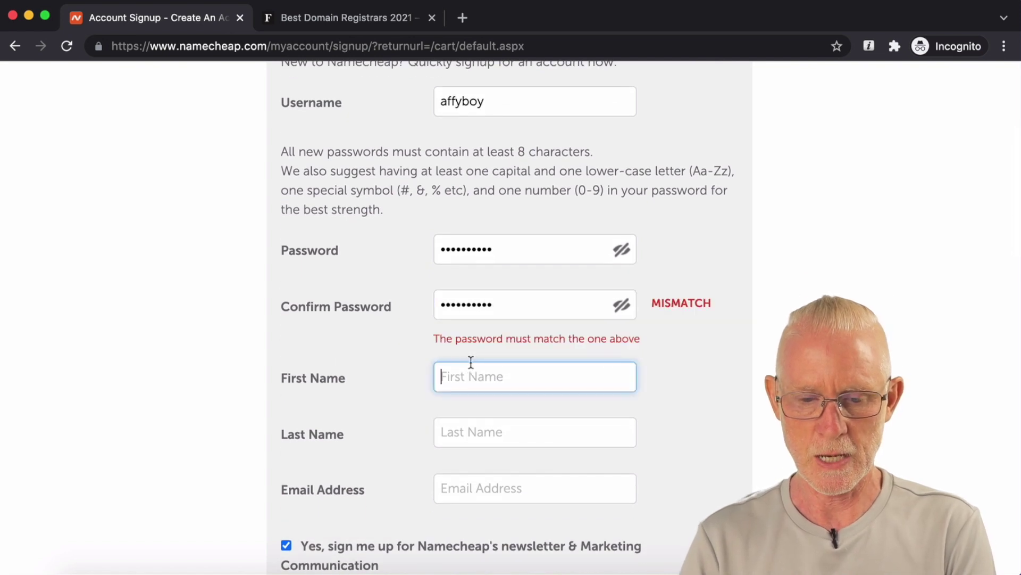
{"action": "left_click", "coordinate": [535, 431]}
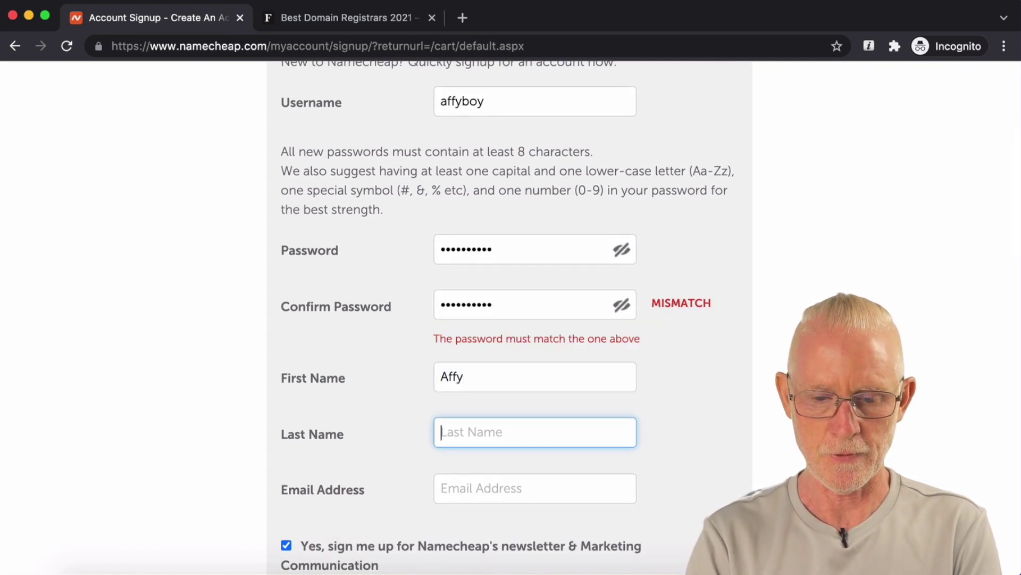
{"action": "scroll", "coordinate": [535, 264], "scroll_direction": "down", "scroll_amount": 1}
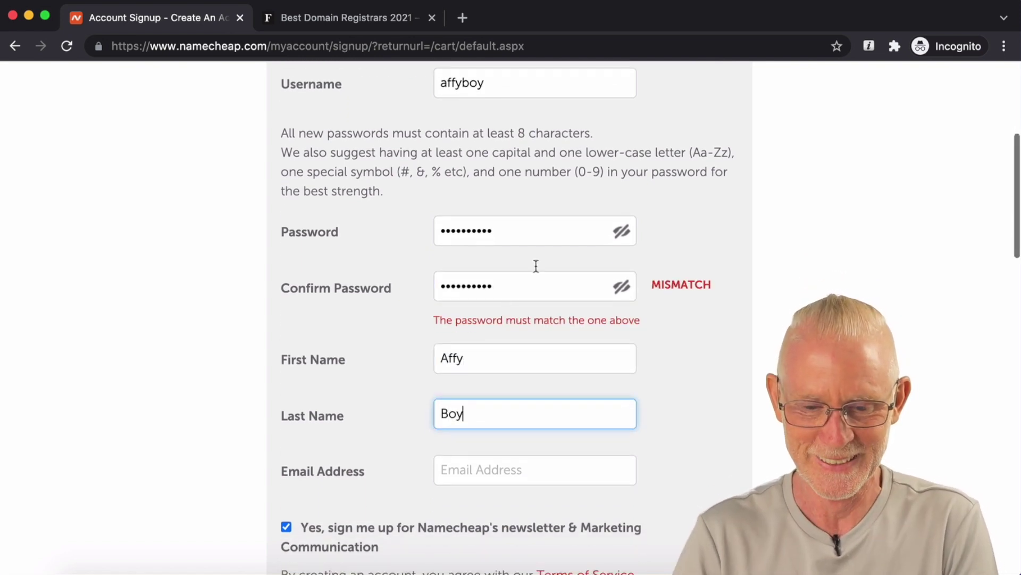
{"action": "left_click", "coordinate": [505, 285]}
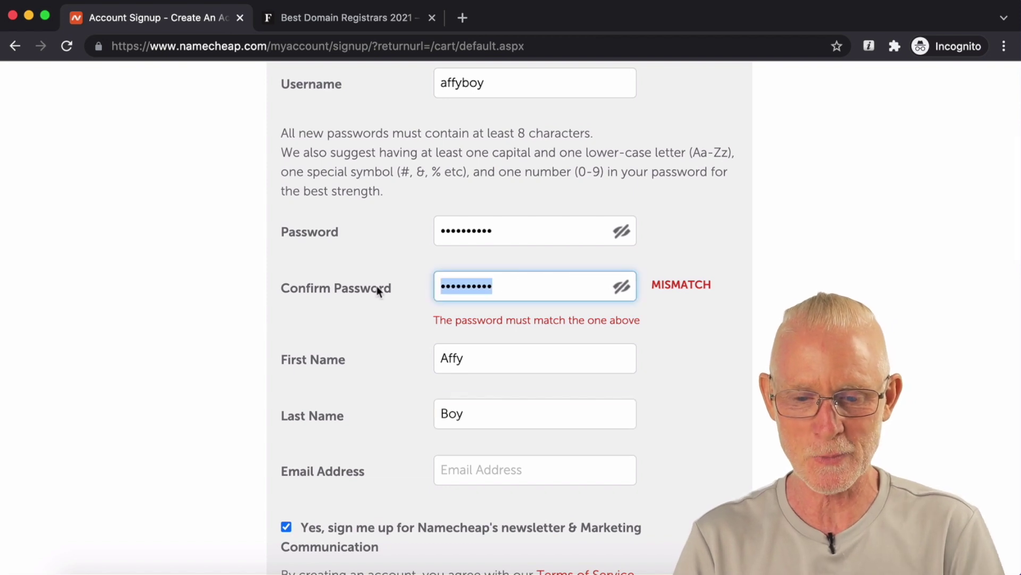
{"action": "key", "text": "BackSpace"}
{"action": "type", "text": "•••••••••••"}
{"action": "key", "text": "Tab"}
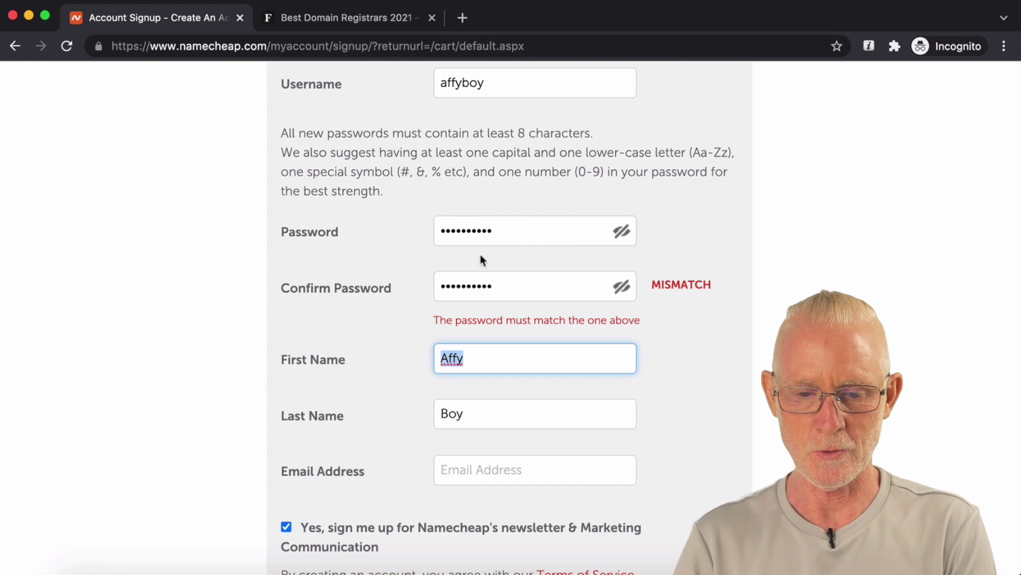
{"action": "double_click", "coordinate": [494, 233]}
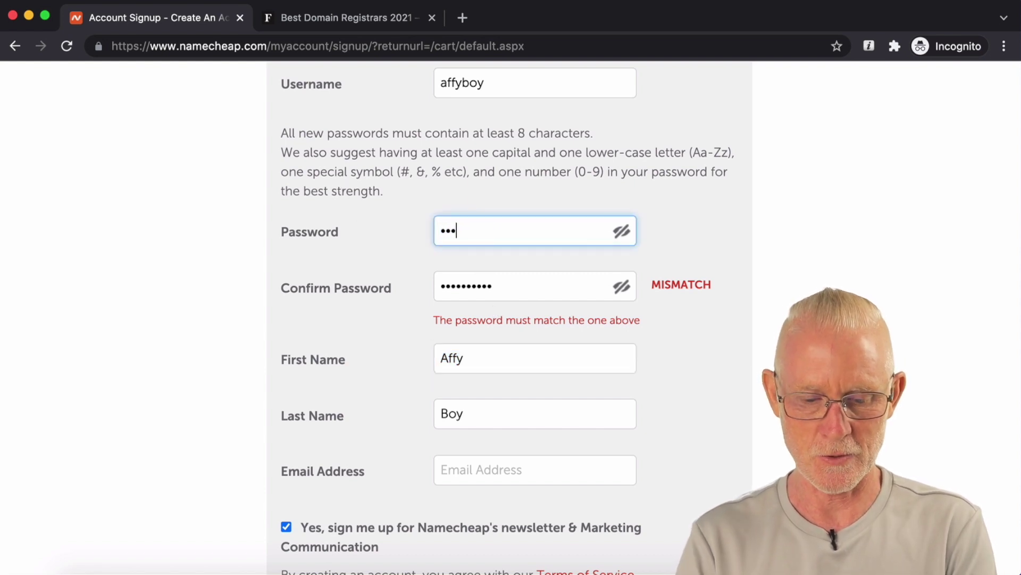
{"action": "type", "text": "•••••••••••"}
{"action": "key", "text": "Tab"}
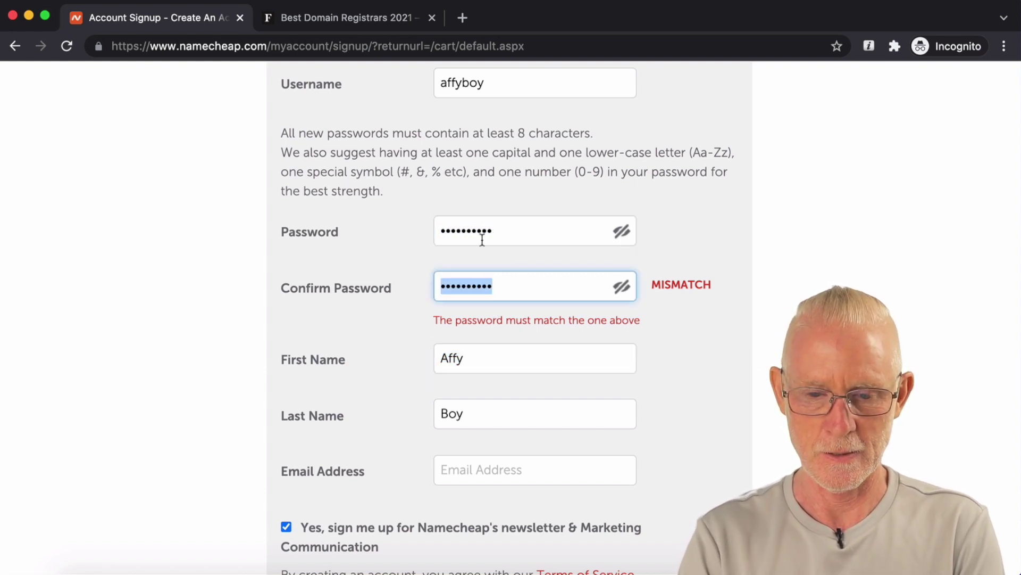
{"action": "left_click", "coordinate": [499, 352]}
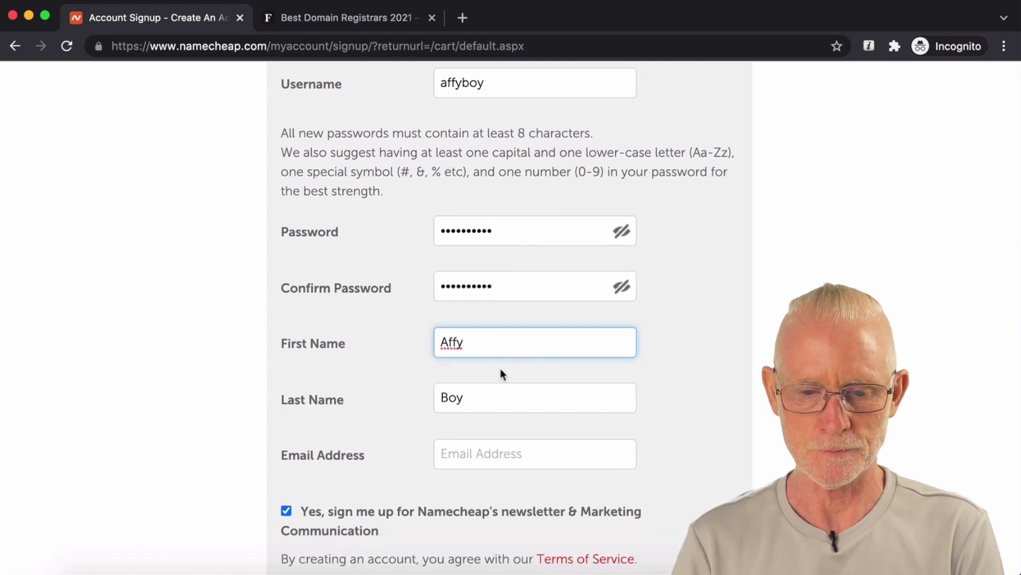
Step: Enter the account e-mail address, opt out of the newsletter, and create the account
{"action": "scroll", "coordinate": [499, 378], "scroll_direction": "down", "scroll_amount": 2}
{"action": "left_click", "coordinate": [476, 415]}
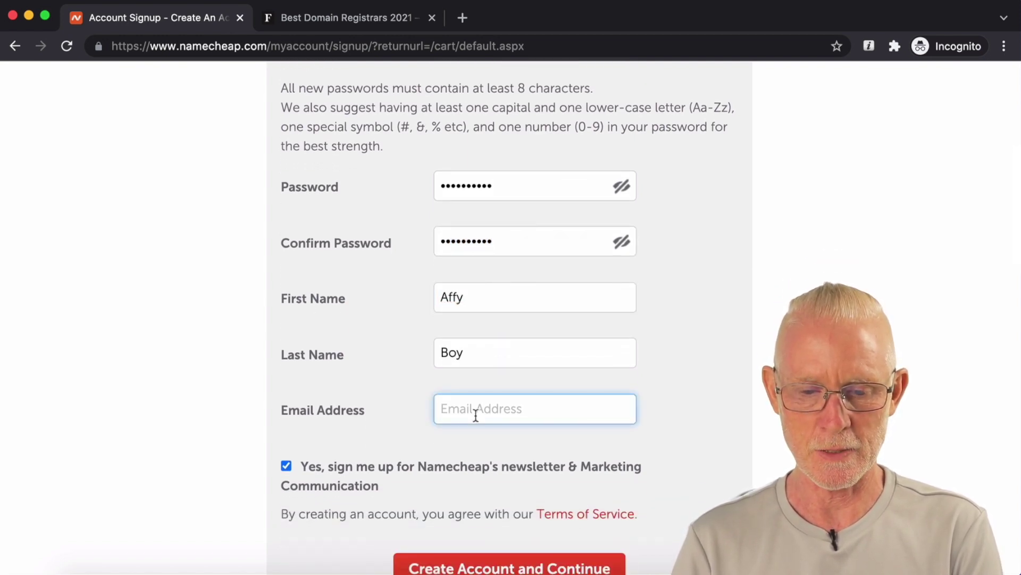
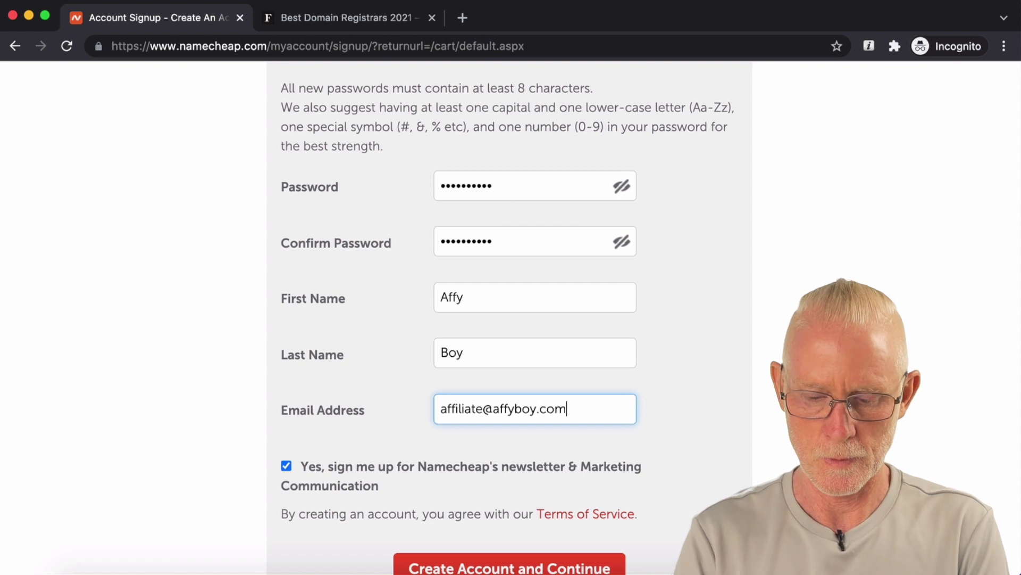
{"action": "scroll", "coordinate": [279, 446], "scroll_direction": "down", "scroll_amount": 1}
{"action": "left_click", "coordinate": [286, 437]}
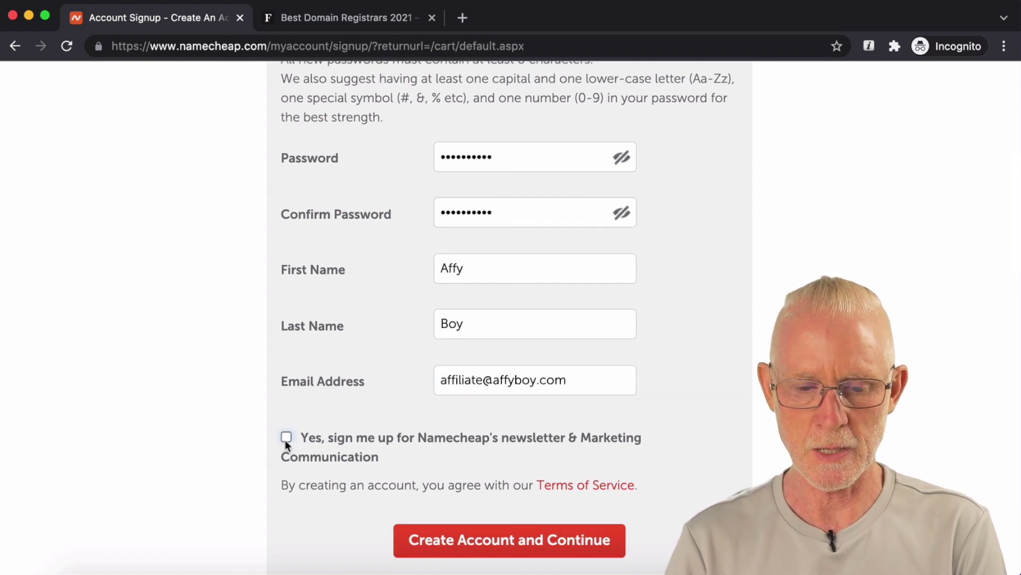
{"action": "scroll", "coordinate": [375, 443], "scroll_direction": "down", "scroll_amount": 1}
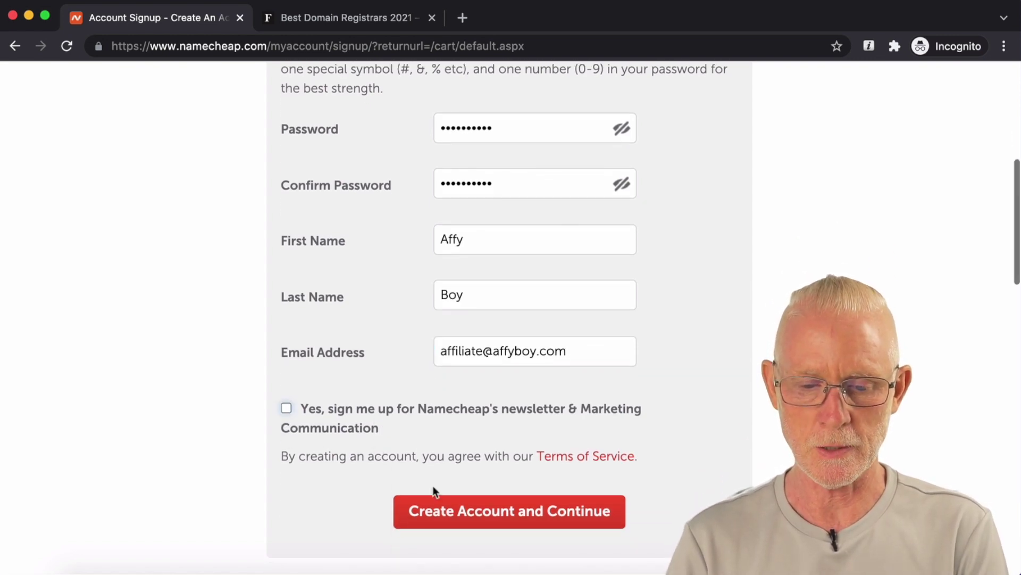
{"action": "left_click", "coordinate": [457, 512]}
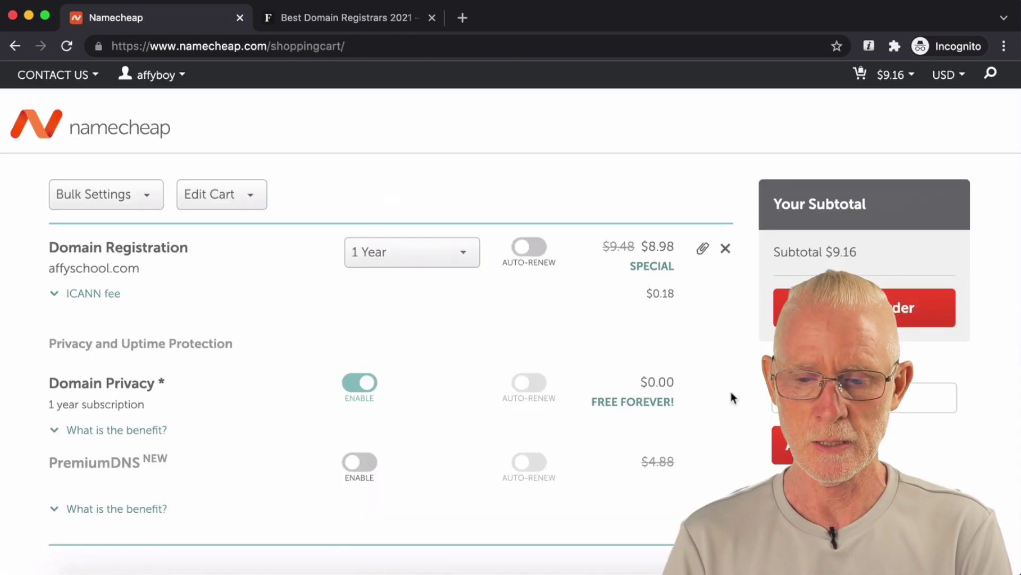
Step: Apply the promo code so affyschool.com costs $5.98, leaving auto-renew off
{"action": "left_click", "coordinate": [788, 398]}
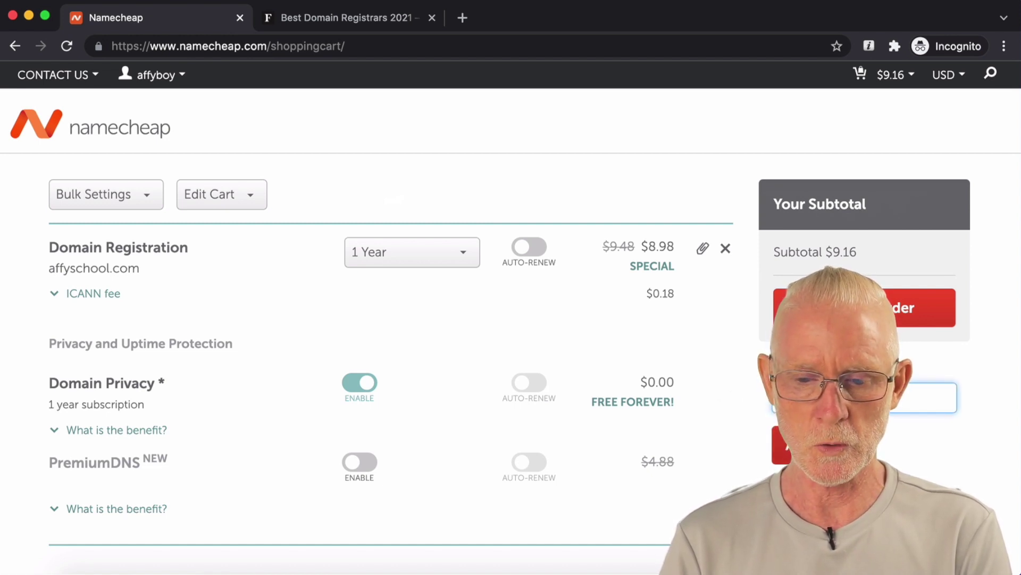
{"action": "key", "text": "Return"}
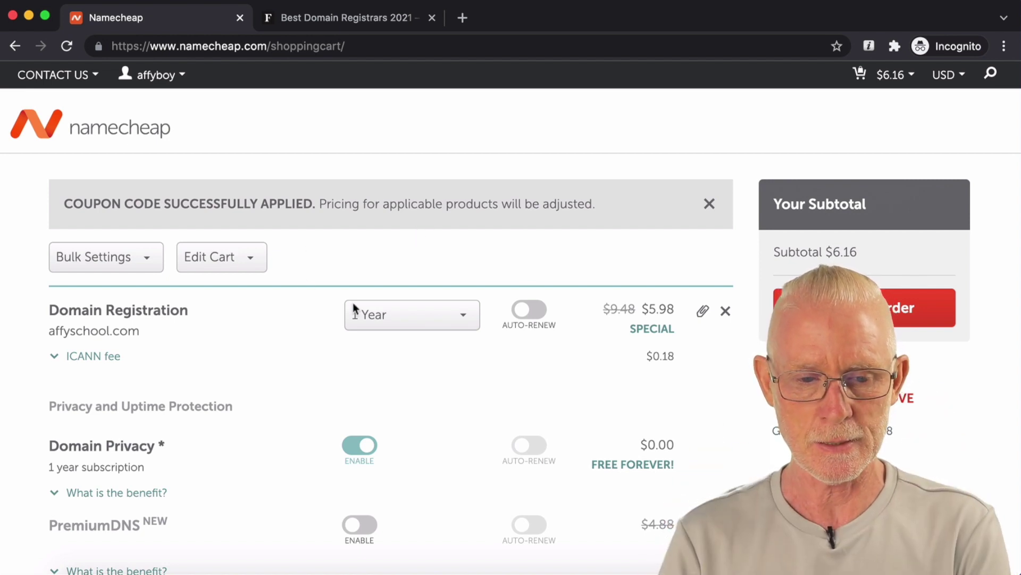
{"action": "scroll", "coordinate": [506, 328], "scroll_direction": "down", "scroll_amount": 1}
{"action": "left_click", "coordinate": [523, 300]}
{"action": "left_click", "coordinate": [524, 301]}
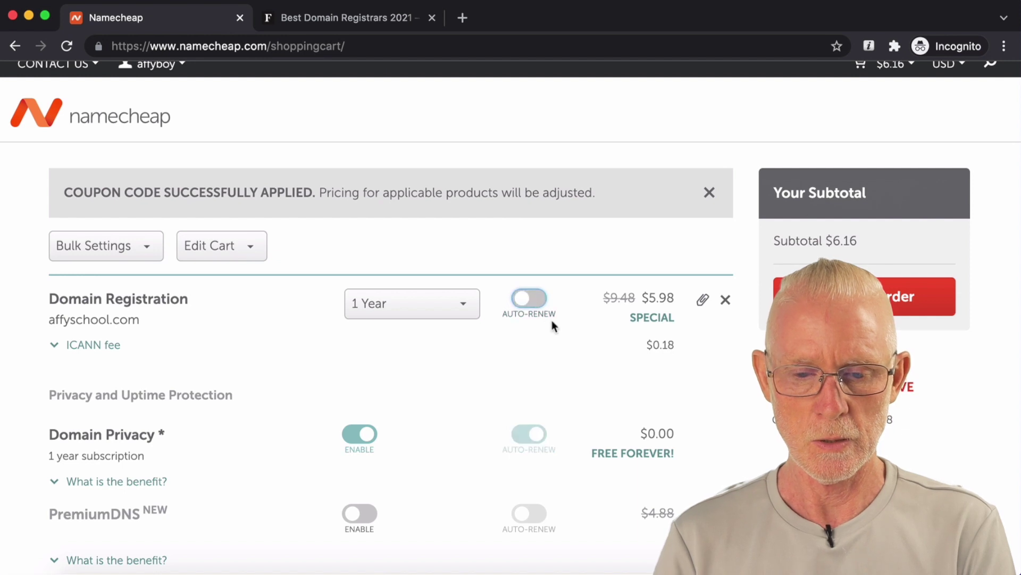
Step: Confirm the affyschool.com order at the $6.16 subtotal
{"action": "scroll", "coordinate": [551, 320], "scroll_direction": "down", "scroll_amount": 1}
{"action": "scroll", "coordinate": [551, 321], "scroll_direction": "down", "scroll_amount": 2}
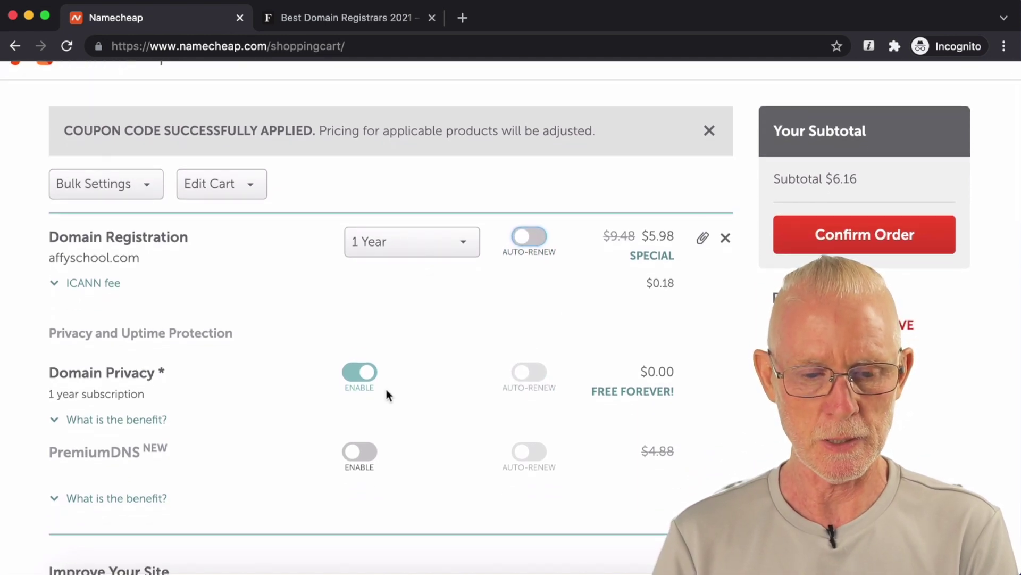
{"action": "scroll", "coordinate": [387, 393], "scroll_direction": "down", "scroll_amount": 1}
{"action": "scroll", "coordinate": [387, 393], "scroll_direction": "down", "scroll_amount": 2}
{"action": "scroll", "coordinate": [386, 394], "scroll_direction": "down", "scroll_amount": 6}
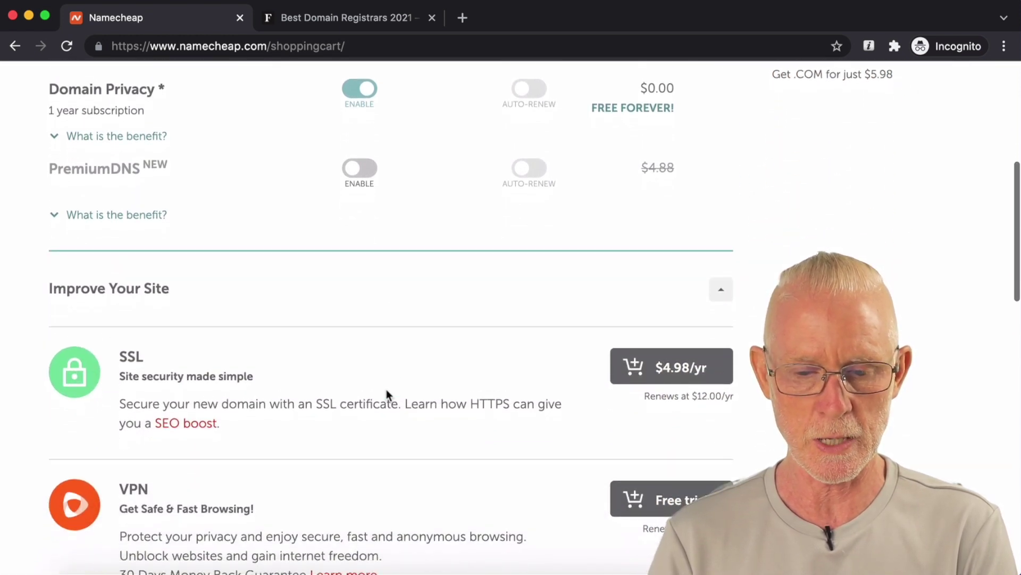
{"action": "scroll", "coordinate": [387, 394], "scroll_direction": "down", "scroll_amount": 2}
{"action": "scroll", "coordinate": [387, 394], "scroll_direction": "down", "scroll_amount": 2}
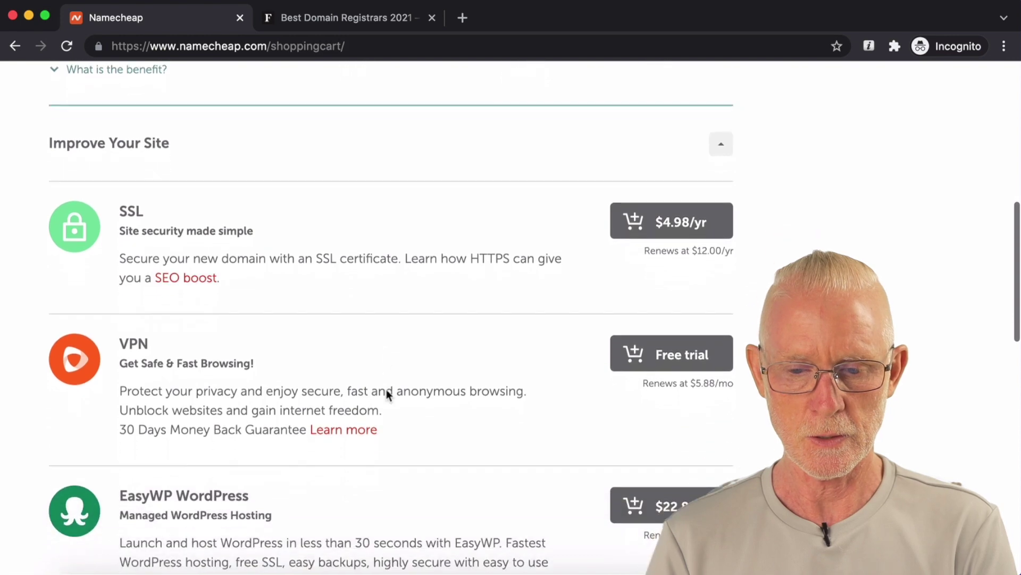
{"action": "scroll", "coordinate": [386, 393], "scroll_direction": "down", "scroll_amount": 10}
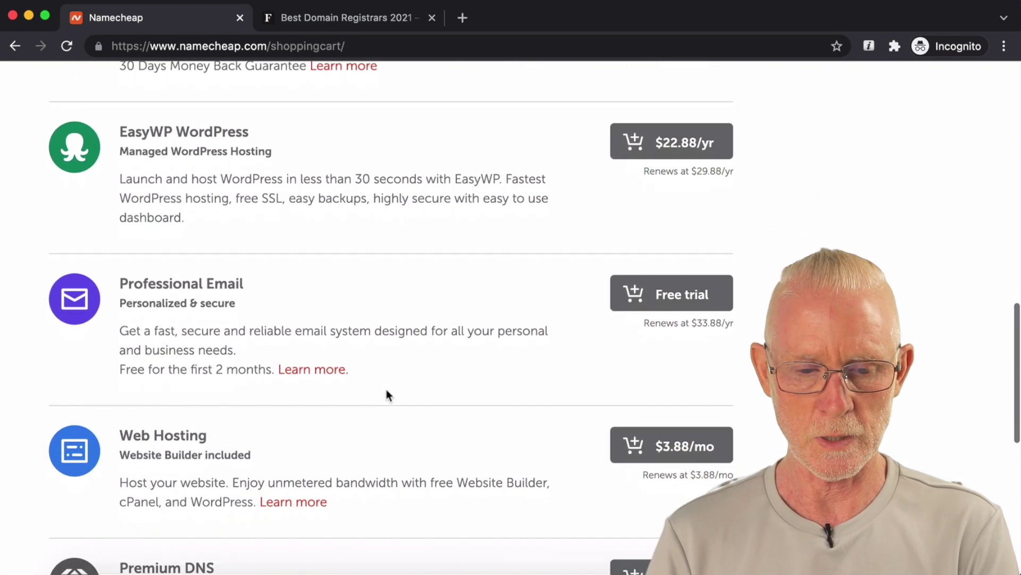
{"action": "scroll", "coordinate": [386, 394], "scroll_direction": "down", "scroll_amount": 10}
{"action": "scroll", "coordinate": [387, 394], "scroll_direction": "up", "scroll_amount": 20}
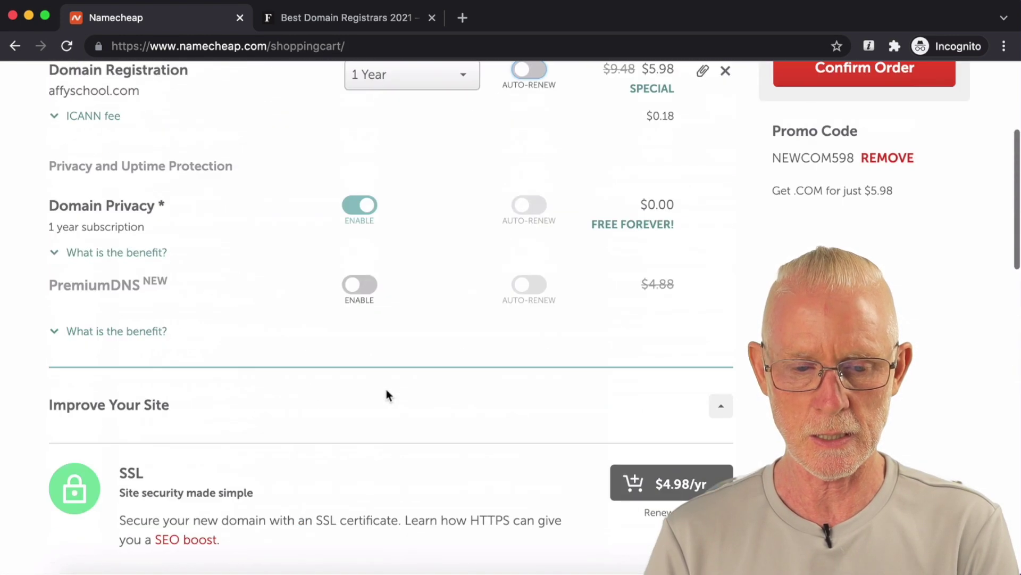
{"action": "scroll", "coordinate": [386, 395], "scroll_direction": "up", "scroll_amount": 5}
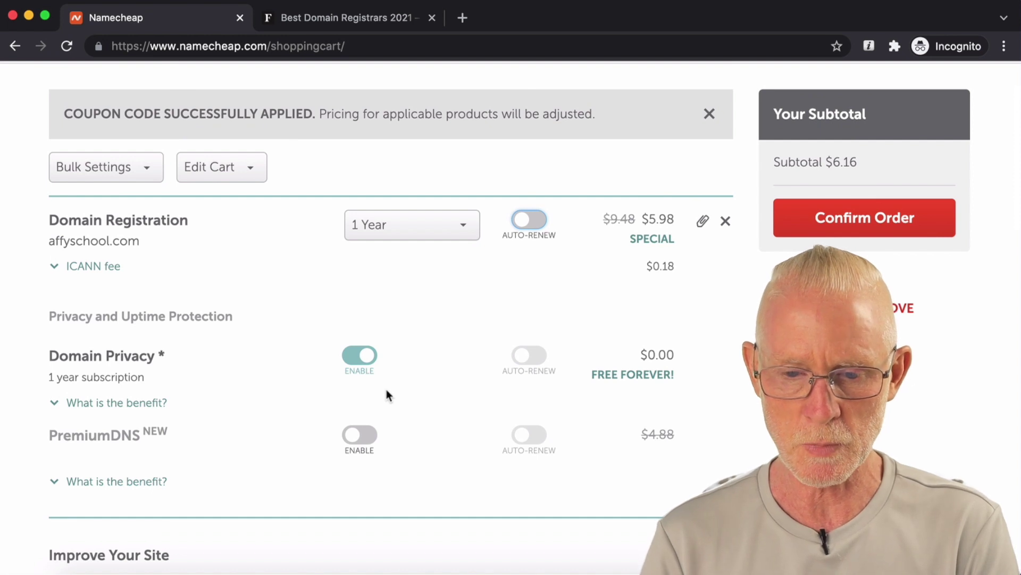
{"action": "scroll", "coordinate": [386, 394], "scroll_direction": "up", "scroll_amount": 1}
{"action": "scroll", "coordinate": [386, 394], "scroll_direction": "down", "scroll_amount": 1}
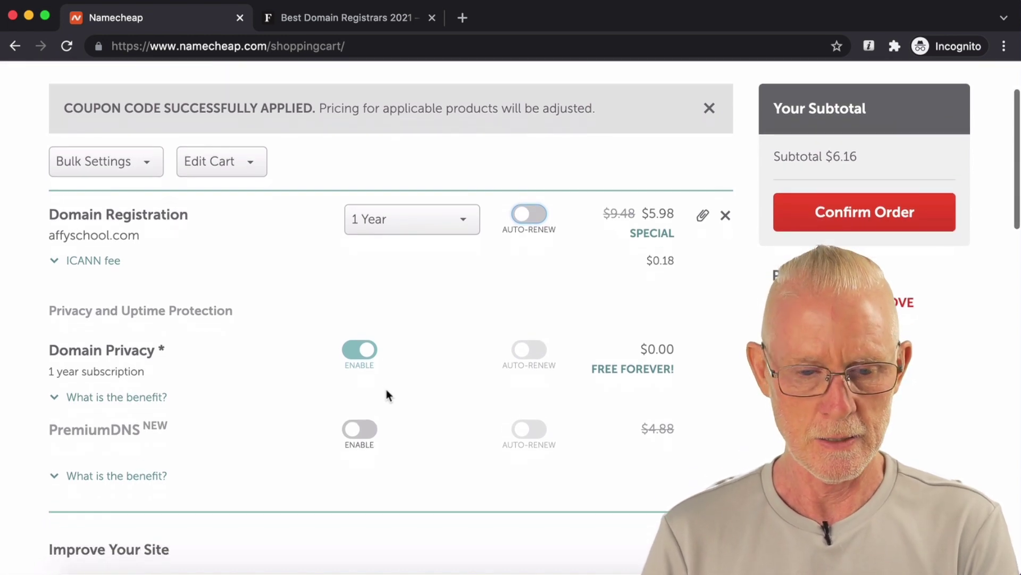
{"action": "scroll", "coordinate": [387, 394], "scroll_direction": "down", "scroll_amount": 1}
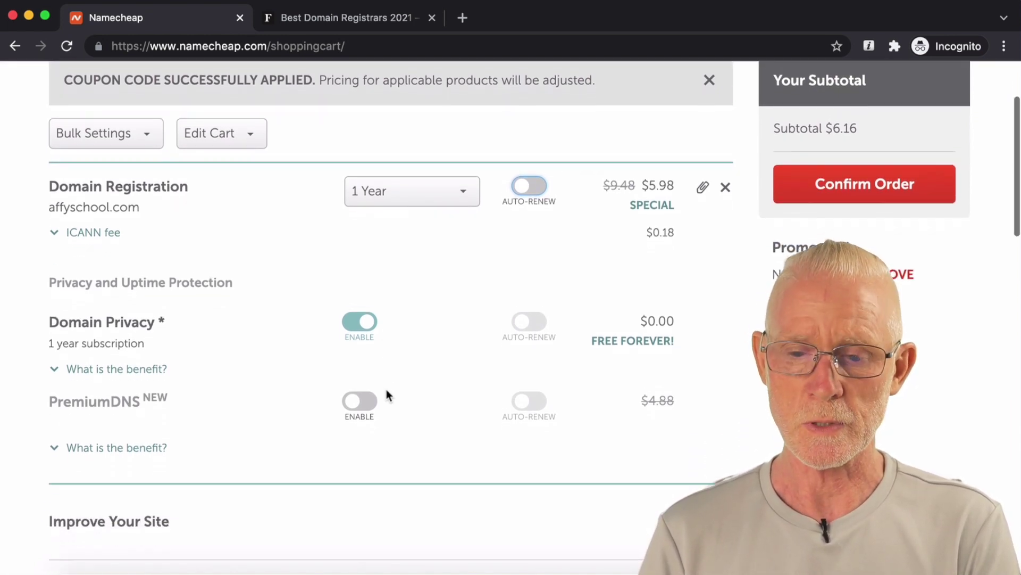
{"action": "scroll", "coordinate": [387, 395], "scroll_direction": "down", "scroll_amount": 2}
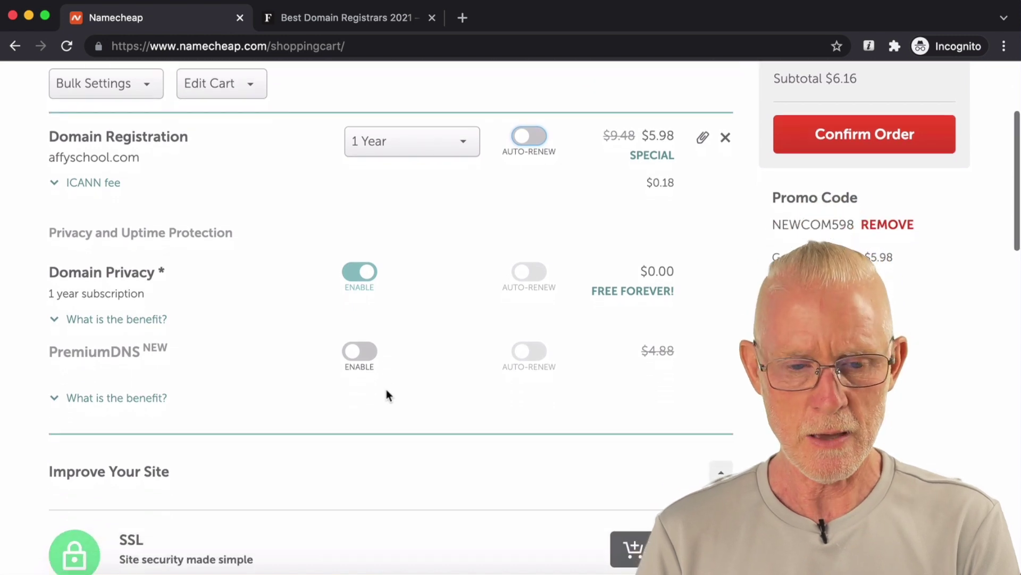
{"action": "scroll", "coordinate": [387, 395], "scroll_direction": "down", "scroll_amount": 6}
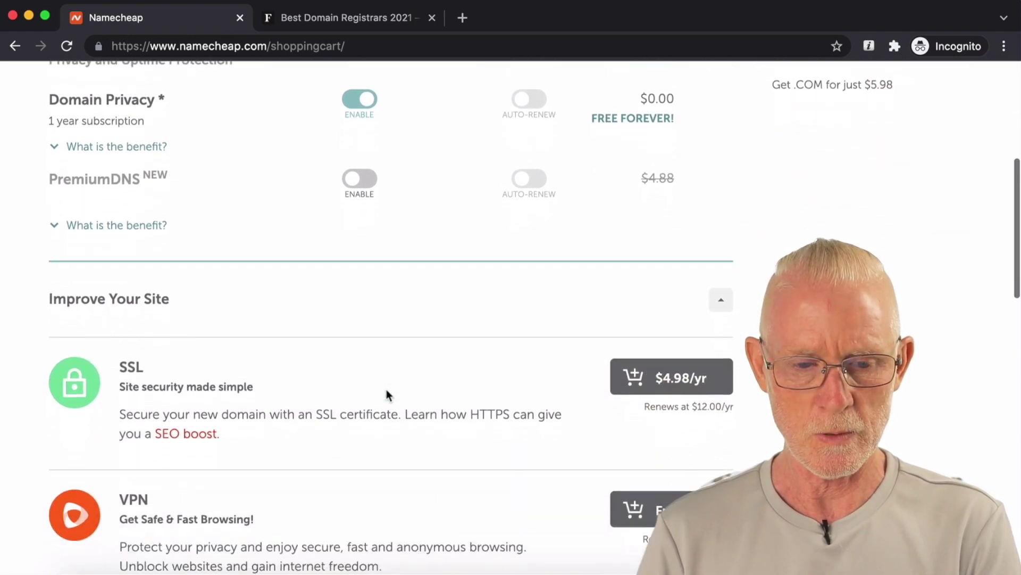
{"action": "scroll", "coordinate": [387, 394], "scroll_direction": "down", "scroll_amount": 10}
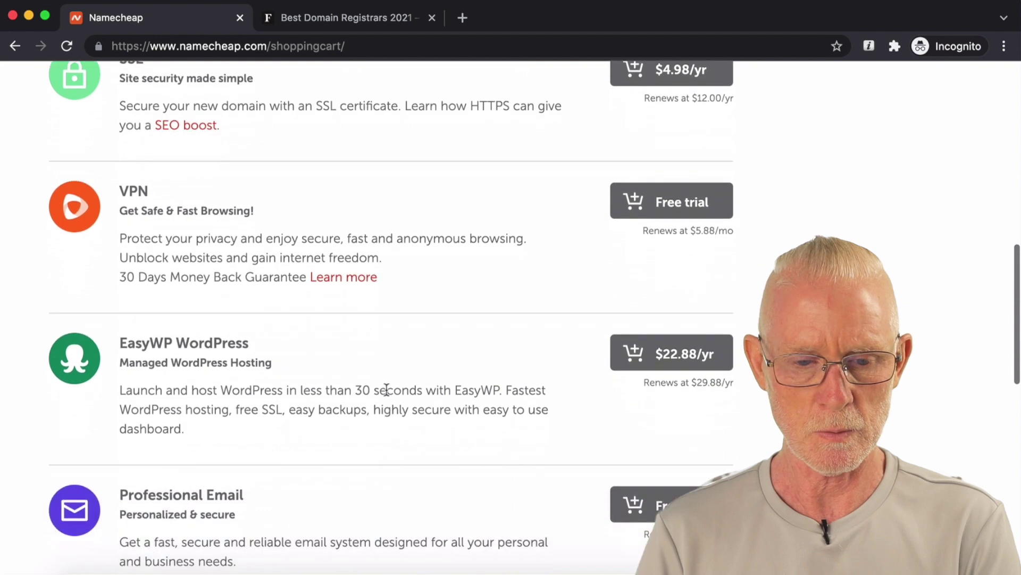
{"action": "scroll", "coordinate": [387, 388], "scroll_direction": "down", "scroll_amount": 18}
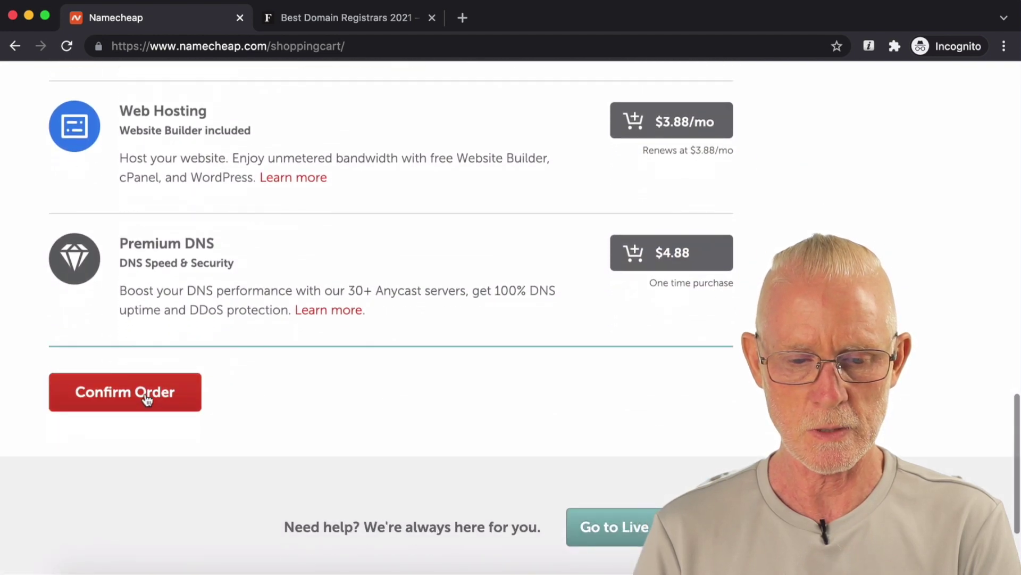
{"action": "left_click", "coordinate": [148, 397]}
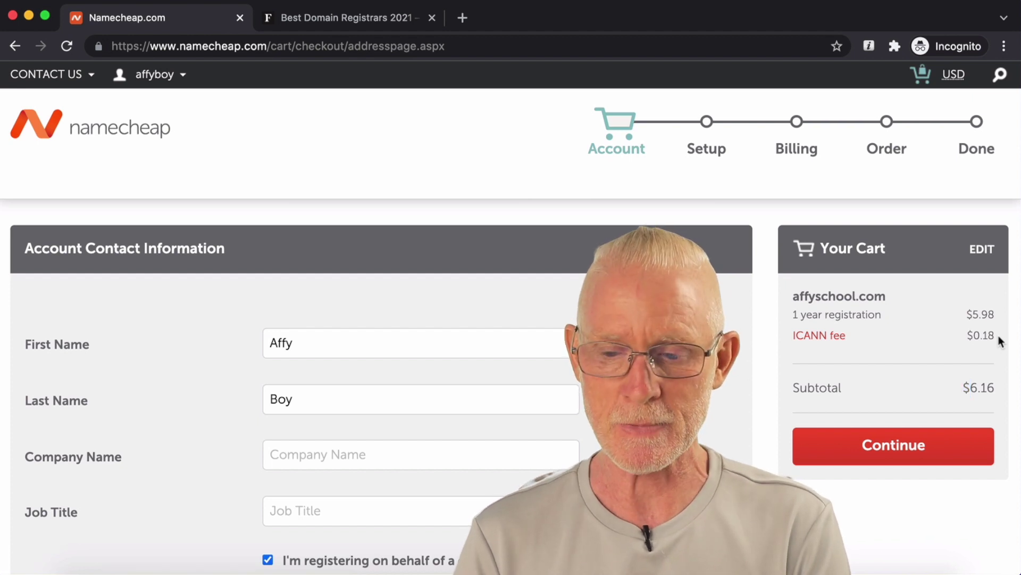
Step: Enter 'Affyboy' as the company name and fill in the job title
{"action": "scroll", "coordinate": [816, 342], "scroll_direction": "down", "scroll_amount": 1}
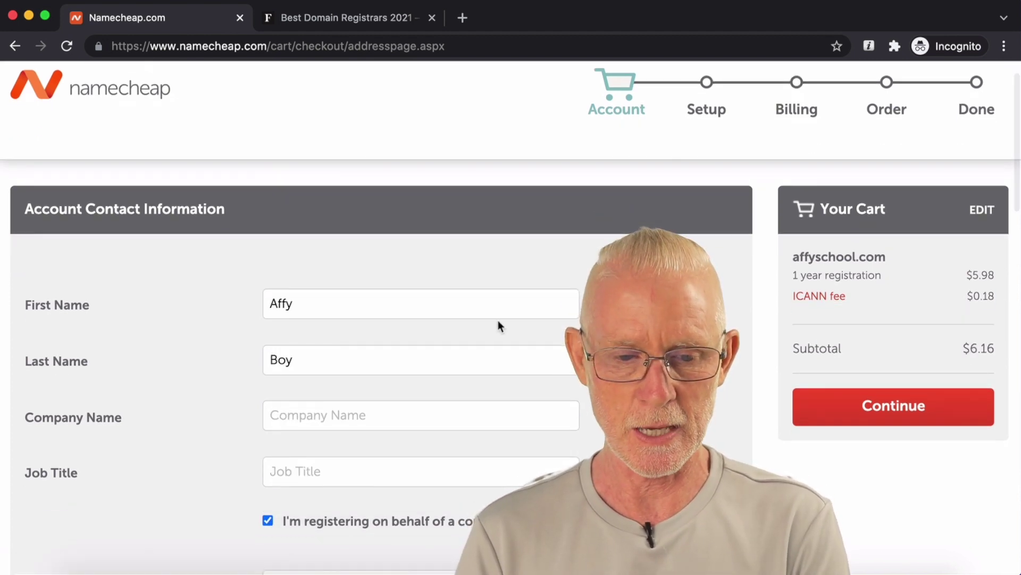
{"action": "scroll", "coordinate": [498, 324], "scroll_direction": "down", "scroll_amount": 1}
{"action": "left_click", "coordinate": [355, 386]}
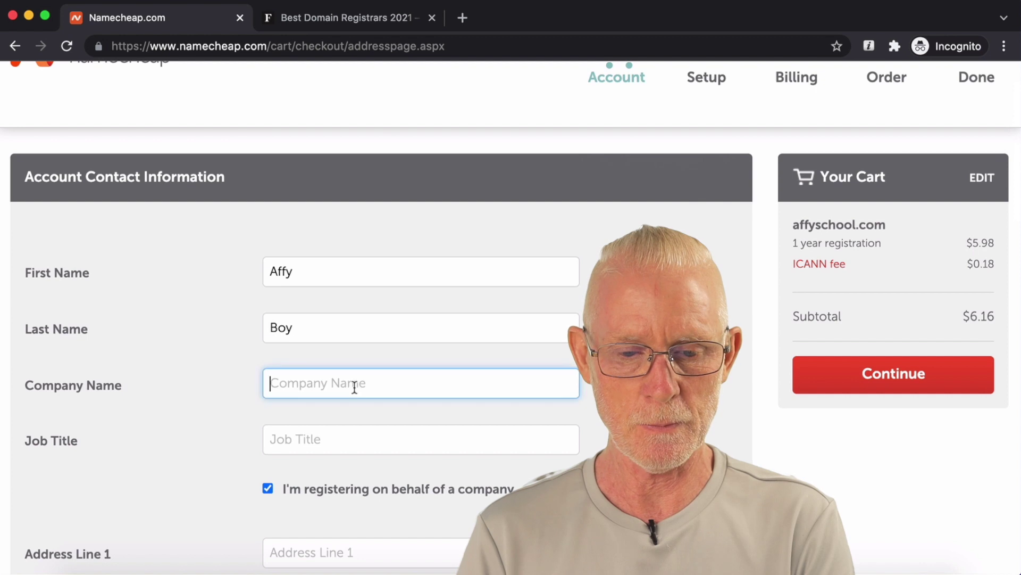
{"action": "type", "text": "Affyboy"}
{"action": "scroll", "coordinate": [343, 394], "scroll_direction": "down", "scroll_amount": 1}
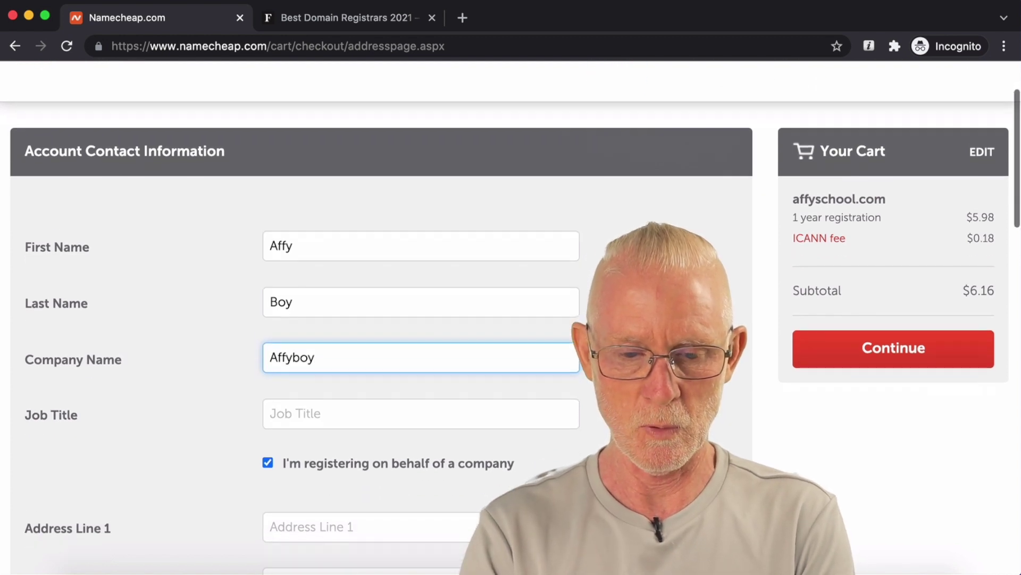
{"action": "left_click", "coordinate": [342, 396]}
{"action": "scroll", "coordinate": [381, 319], "scroll_direction": "down", "scroll_amount": 2}
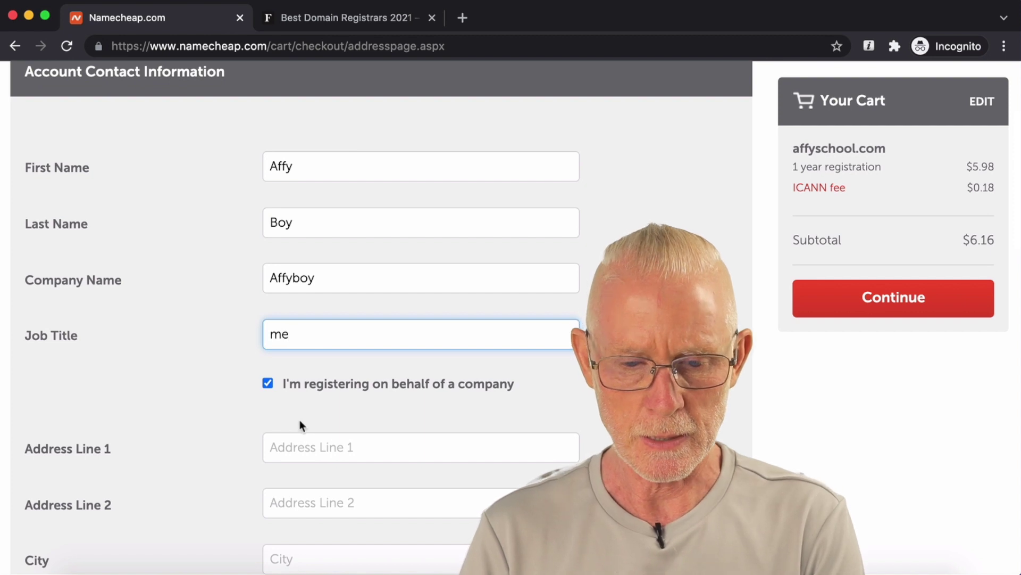
Step: Untick registering on behalf of a company and submit the contact form
{"action": "left_click", "coordinate": [267, 382]}
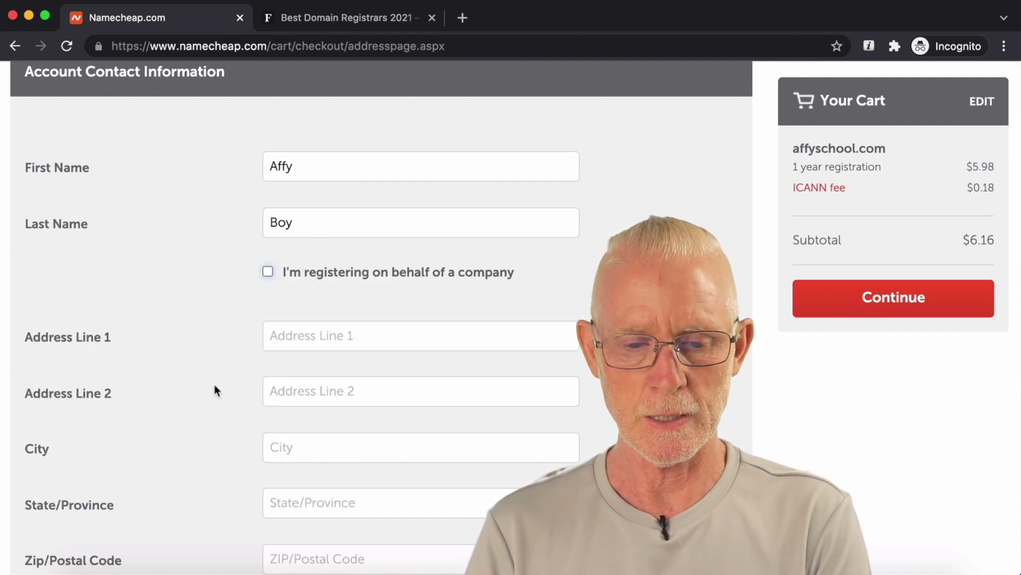
{"action": "scroll", "coordinate": [215, 390], "scroll_direction": "down", "scroll_amount": 1}
{"action": "scroll", "coordinate": [215, 388], "scroll_direction": "down", "scroll_amount": 5}
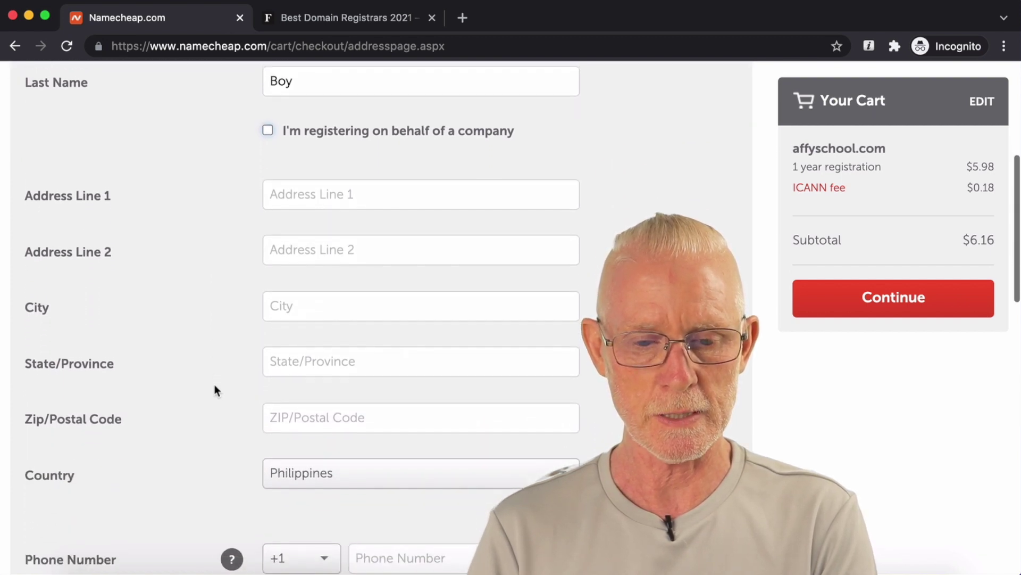
{"action": "scroll", "coordinate": [215, 390], "scroll_direction": "down", "scroll_amount": 3}
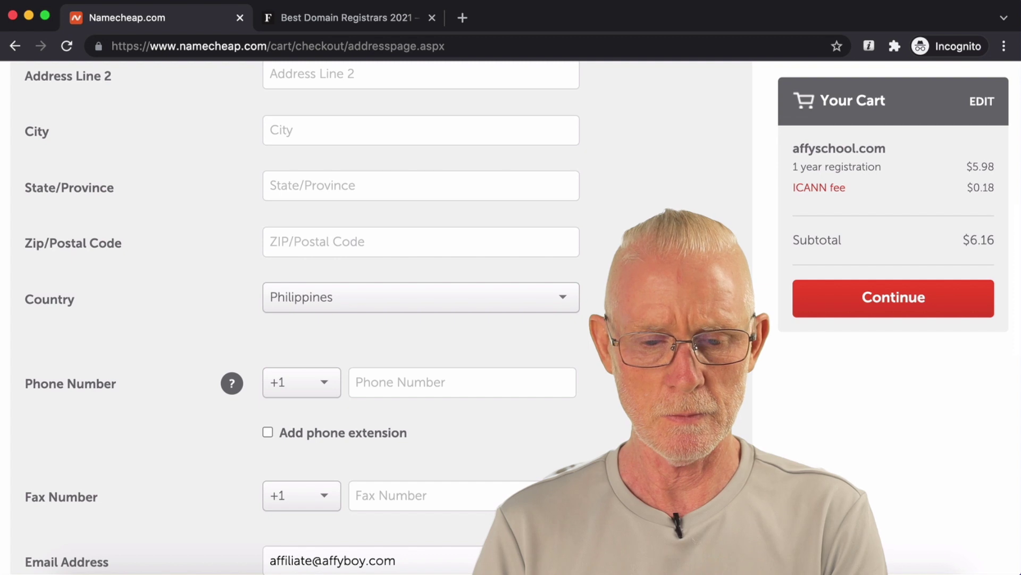
{"action": "scroll", "coordinate": [227, 388], "scroll_direction": "down", "scroll_amount": 2}
{"action": "scroll", "coordinate": [372, 319], "scroll_direction": "down", "scroll_amount": 1}
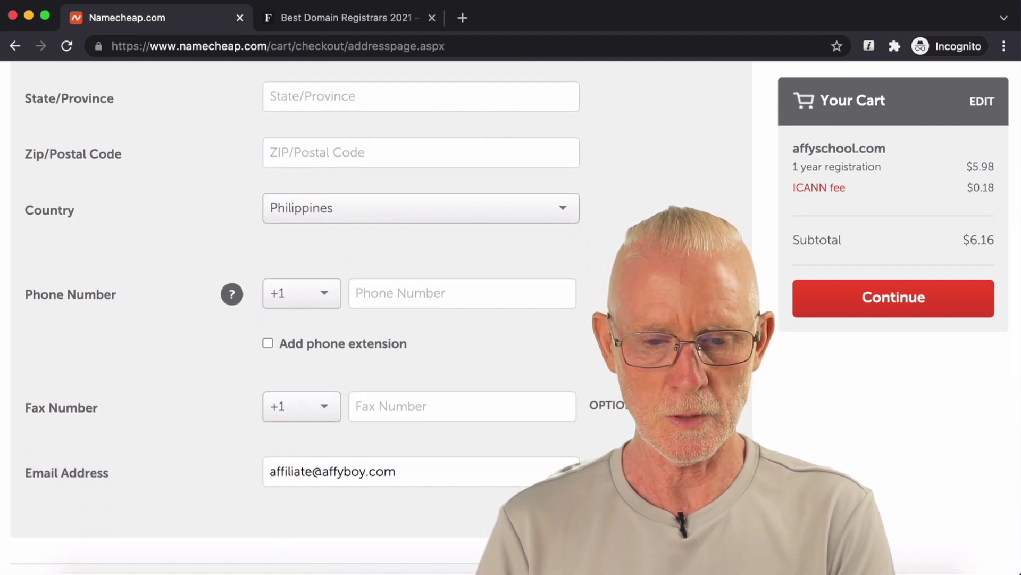
{"action": "scroll", "coordinate": [381, 318], "scroll_direction": "down", "scroll_amount": 4}
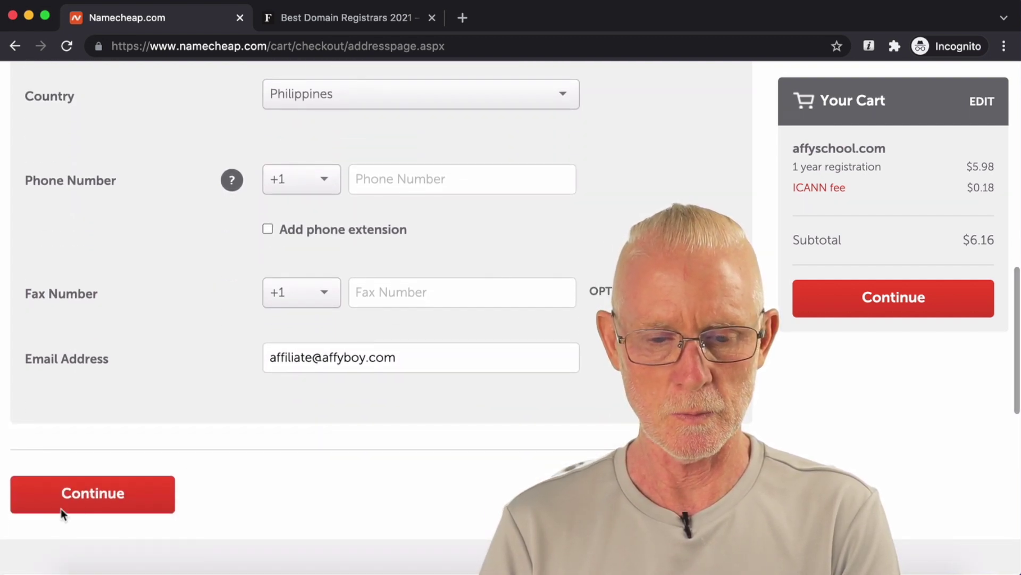
{"action": "left_click", "coordinate": [106, 493]}
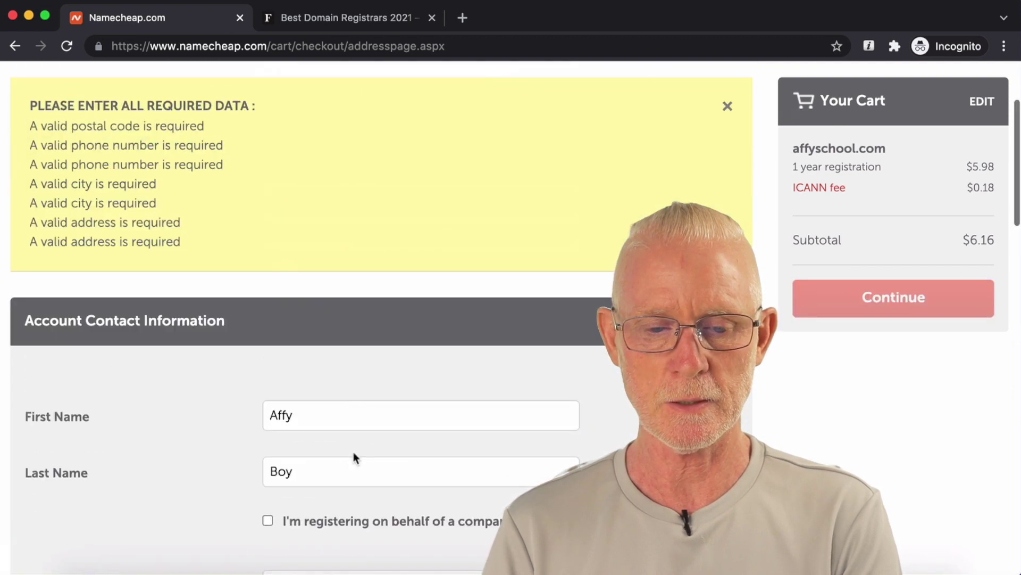
Step: Fill in the street address, city and postal code
{"action": "scroll", "coordinate": [366, 245], "scroll_direction": "down", "scroll_amount": 10}
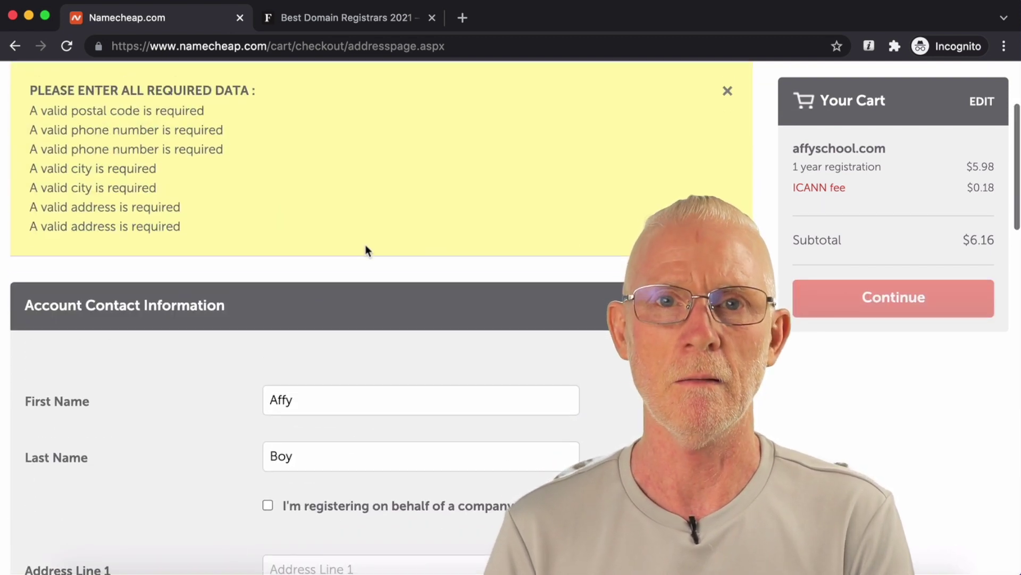
{"action": "left_click", "coordinate": [358, 226]}
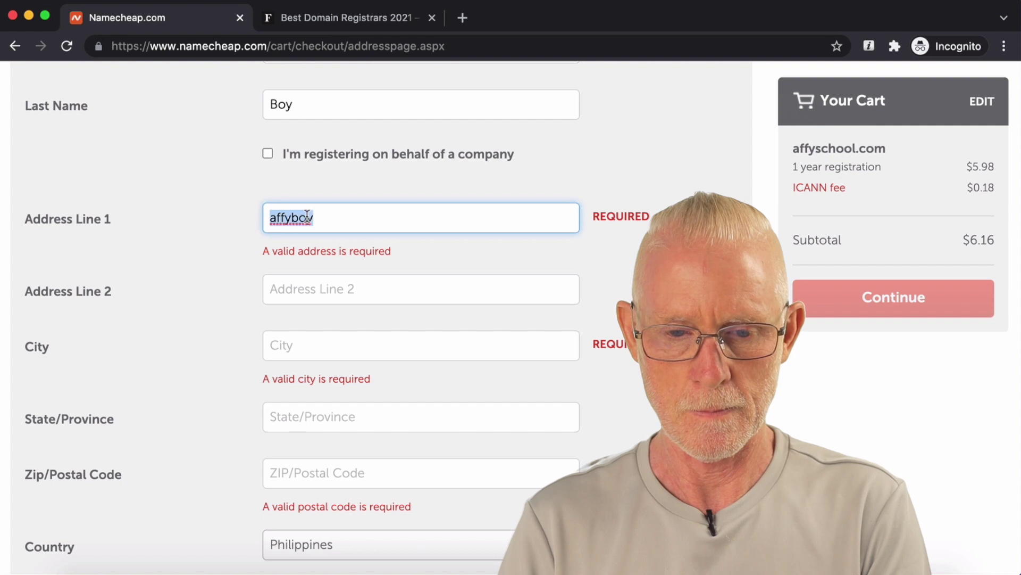
{"action": "left_click", "coordinate": [282, 341]}
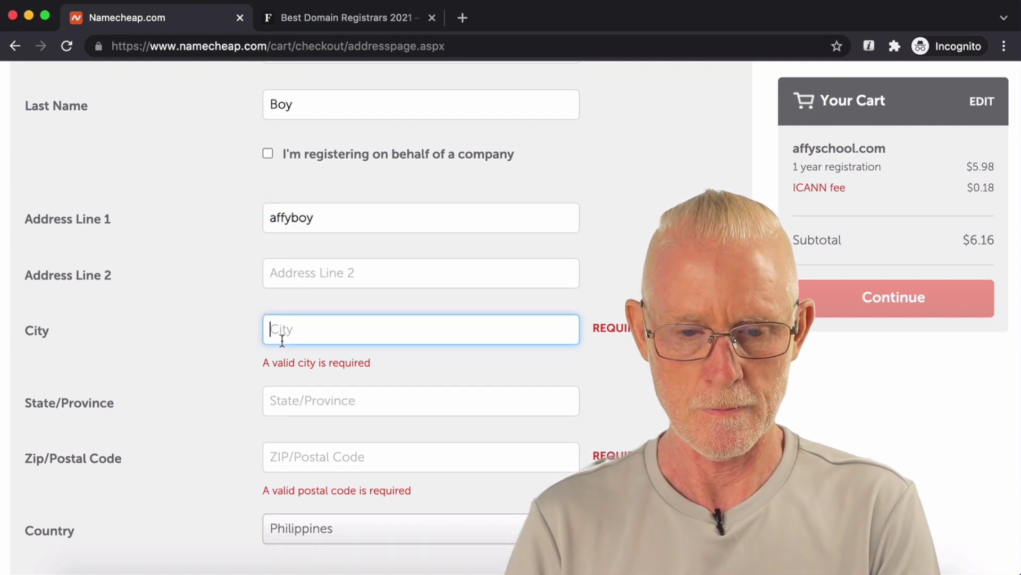
{"action": "left_click", "coordinate": [318, 453]}
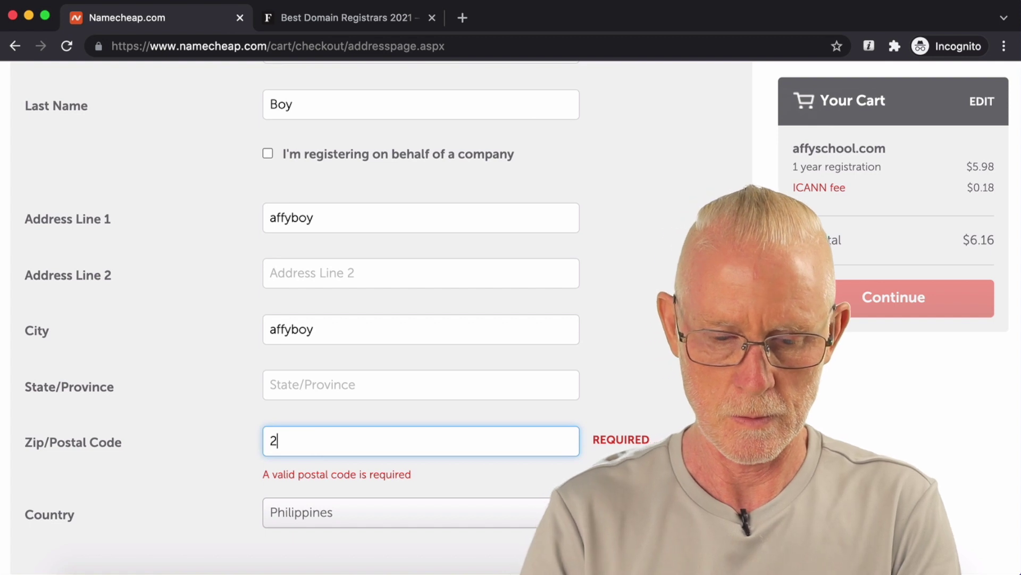
{"action": "scroll", "coordinate": [359, 468], "scroll_direction": "down", "scroll_amount": 1}
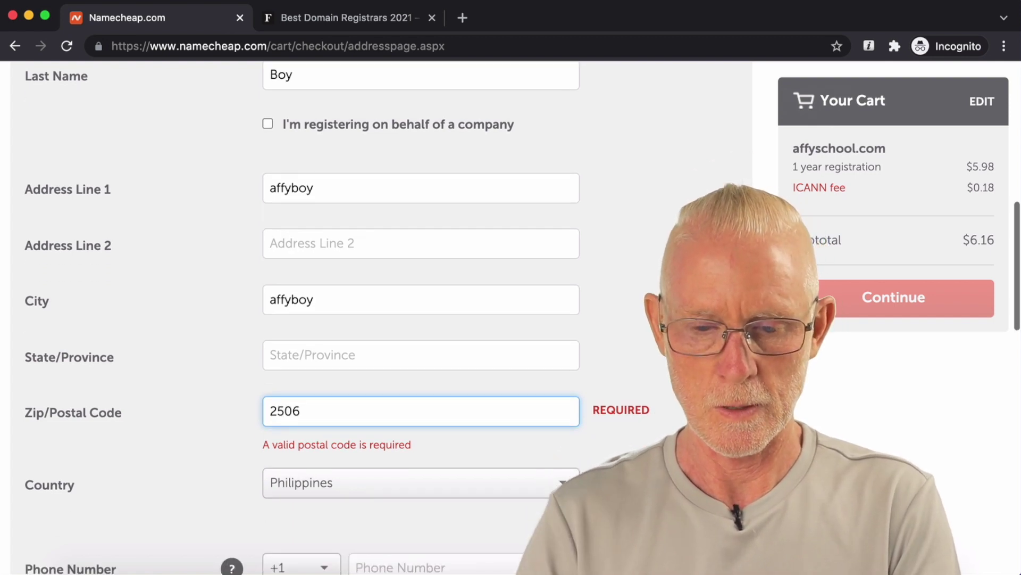
{"action": "left_click", "coordinate": [359, 478]}
{"action": "scroll", "coordinate": [400, 461], "scroll_direction": "down", "scroll_amount": 5}
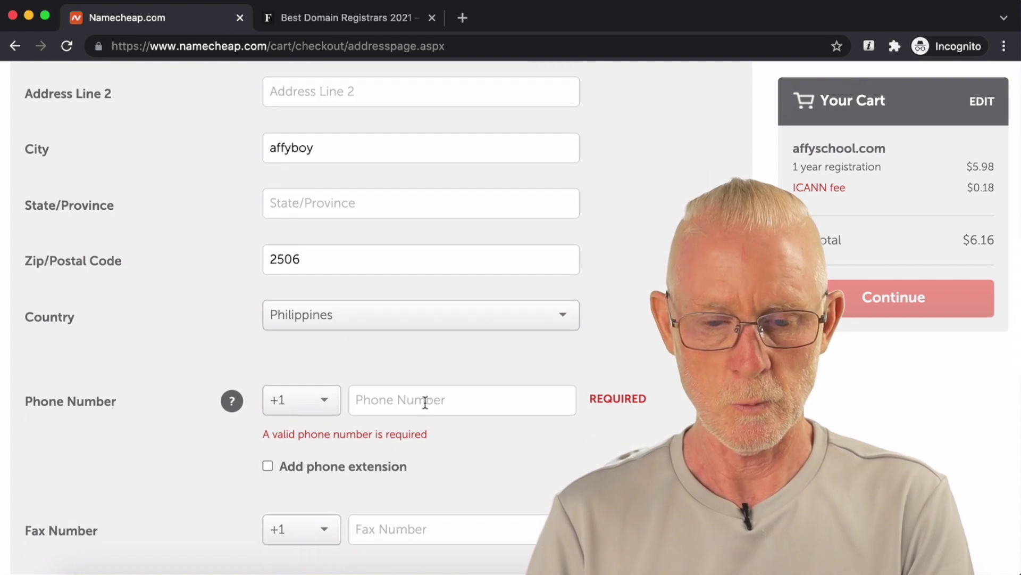
Step: Set the phone country code to +63, enter the phone number, and submit the details
{"action": "left_click", "coordinate": [321, 406]}
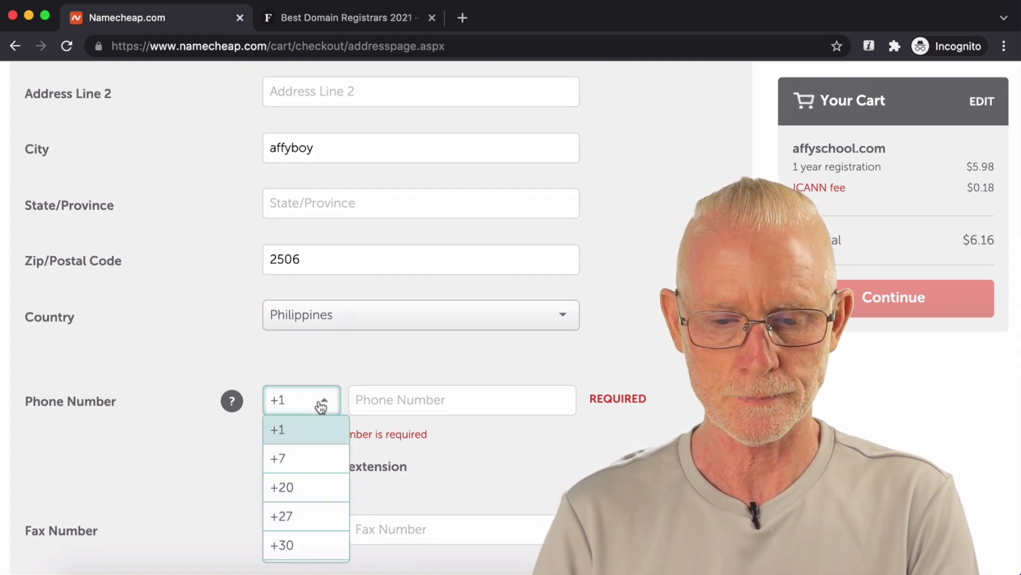
{"action": "scroll", "coordinate": [290, 394], "scroll_direction": "down", "scroll_amount": 15}
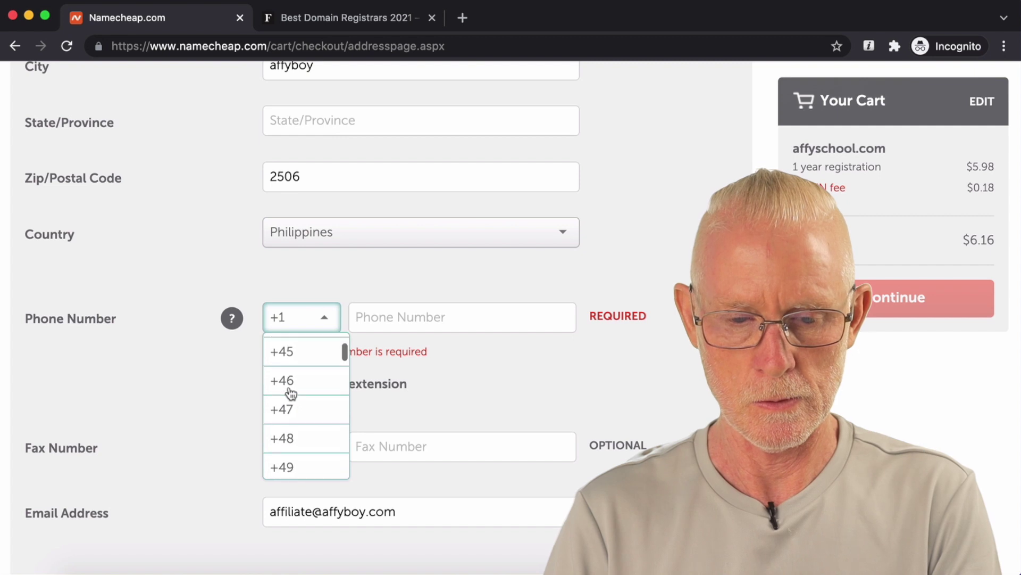
{"action": "scroll", "coordinate": [290, 394], "scroll_direction": "down", "scroll_amount": 3}
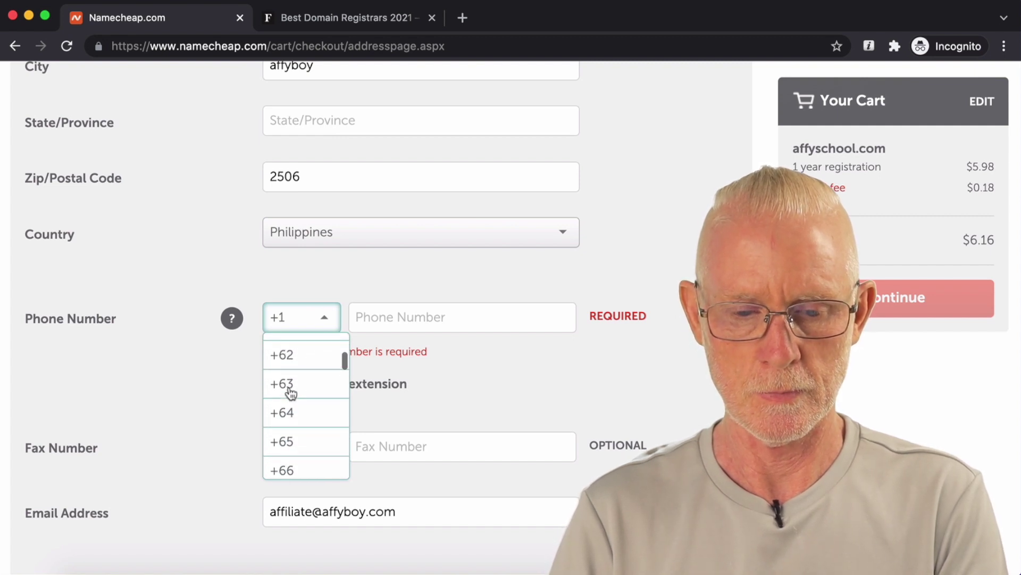
{"action": "left_click", "coordinate": [290, 388]}
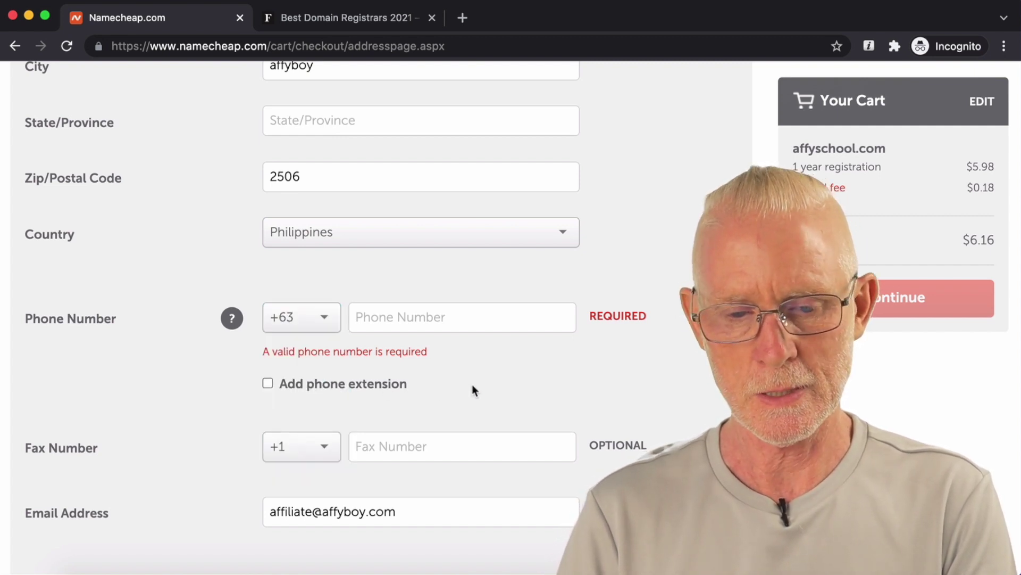
{"action": "scroll", "coordinate": [472, 385], "scroll_direction": "down", "scroll_amount": 1}
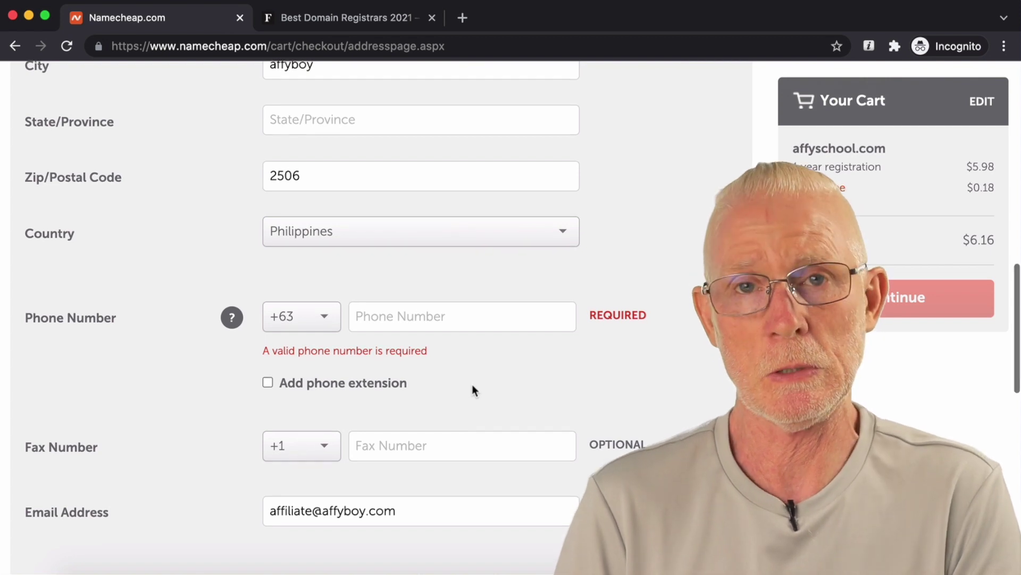
{"action": "scroll", "coordinate": [475, 391], "scroll_direction": "down", "scroll_amount": 1}
{"action": "left_click", "coordinate": [392, 298]}
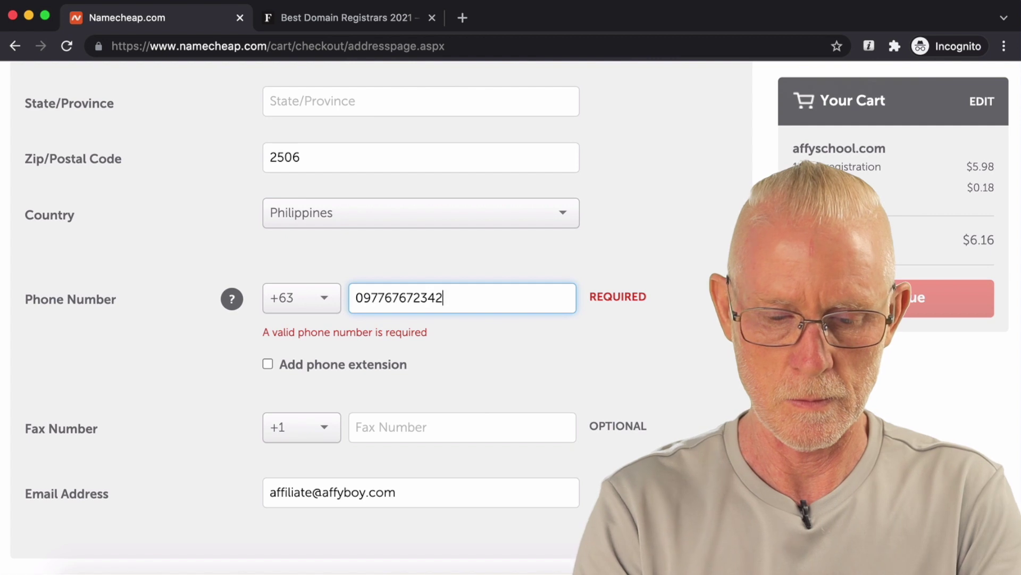
{"action": "type", "text": "7"}
{"action": "key", "text": "Tab"}
{"action": "scroll", "coordinate": [413, 399], "scroll_direction": "down", "scroll_amount": 3}
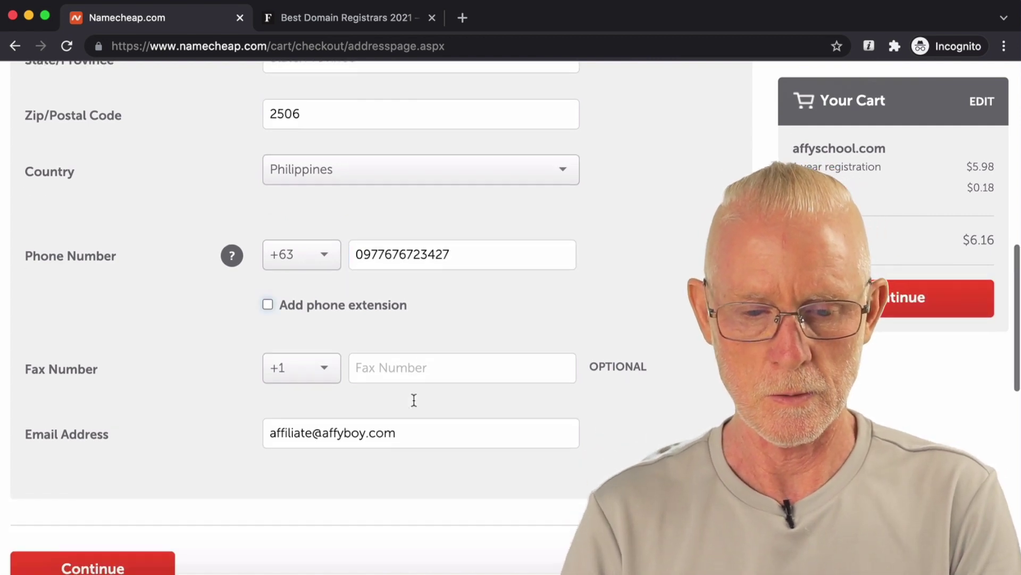
{"action": "left_click", "coordinate": [521, 452]}
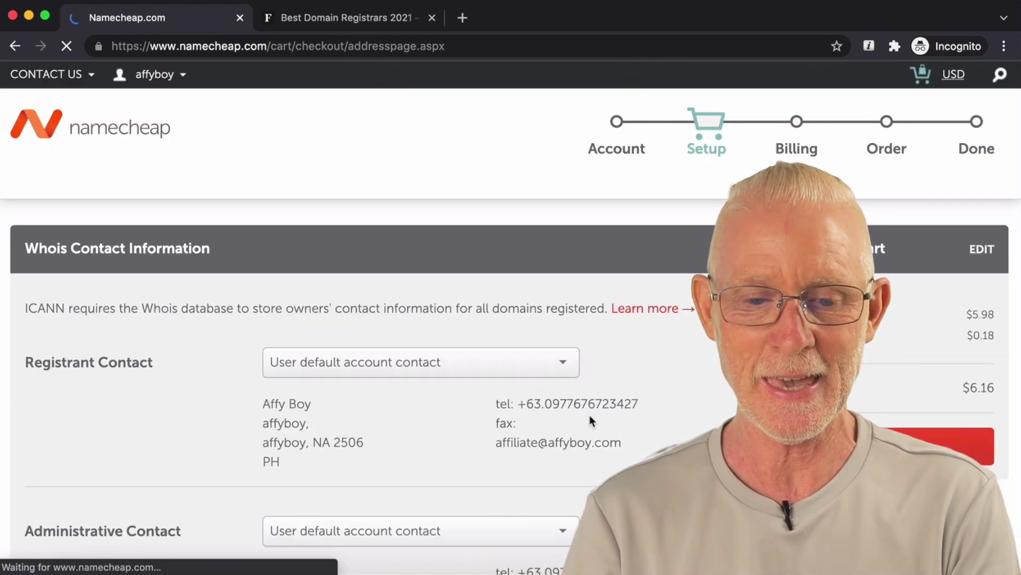
Step: Keep Registrant, Administrative, Technical and Billing contacts on the default account contact and continue
{"action": "scroll", "coordinate": [590, 421], "scroll_direction": "down", "scroll_amount": 2}
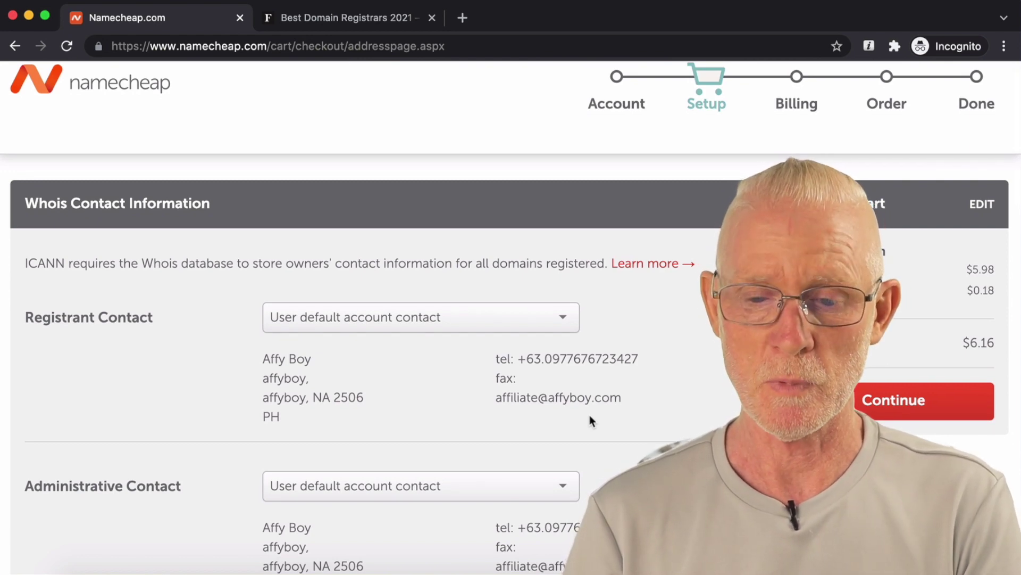
{"action": "scroll", "coordinate": [590, 420], "scroll_direction": "down", "scroll_amount": 5}
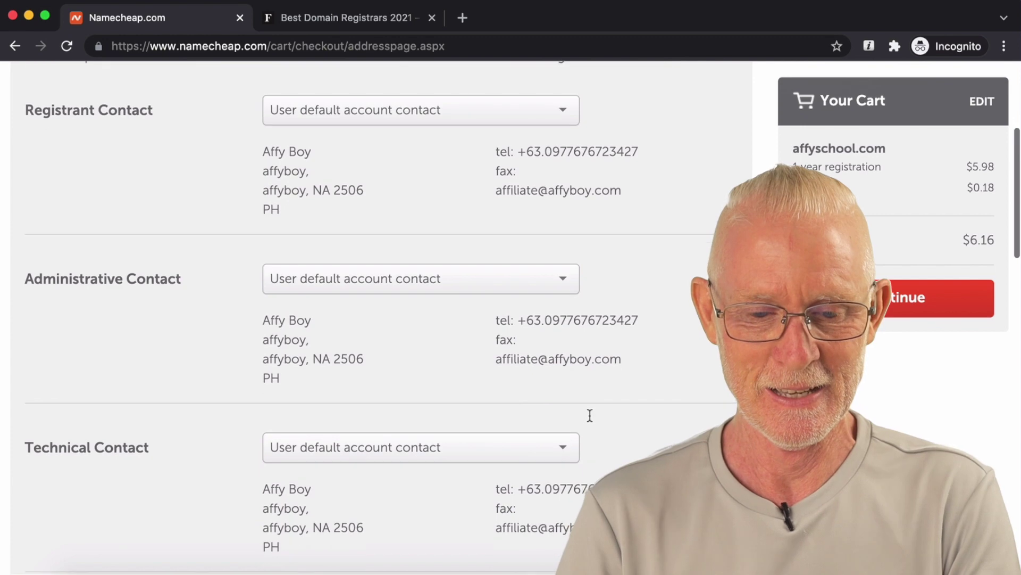
{"action": "scroll", "coordinate": [590, 415], "scroll_direction": "down", "scroll_amount": 3}
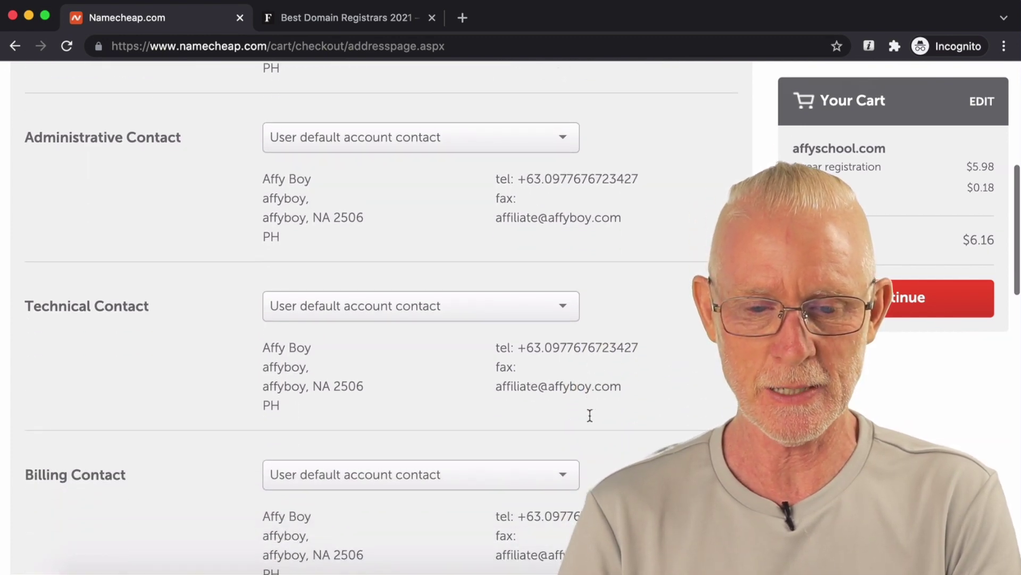
{"action": "scroll", "coordinate": [589, 415], "scroll_direction": "down", "scroll_amount": 5}
{"action": "scroll", "coordinate": [590, 415], "scroll_direction": "up", "scroll_amount": 6}
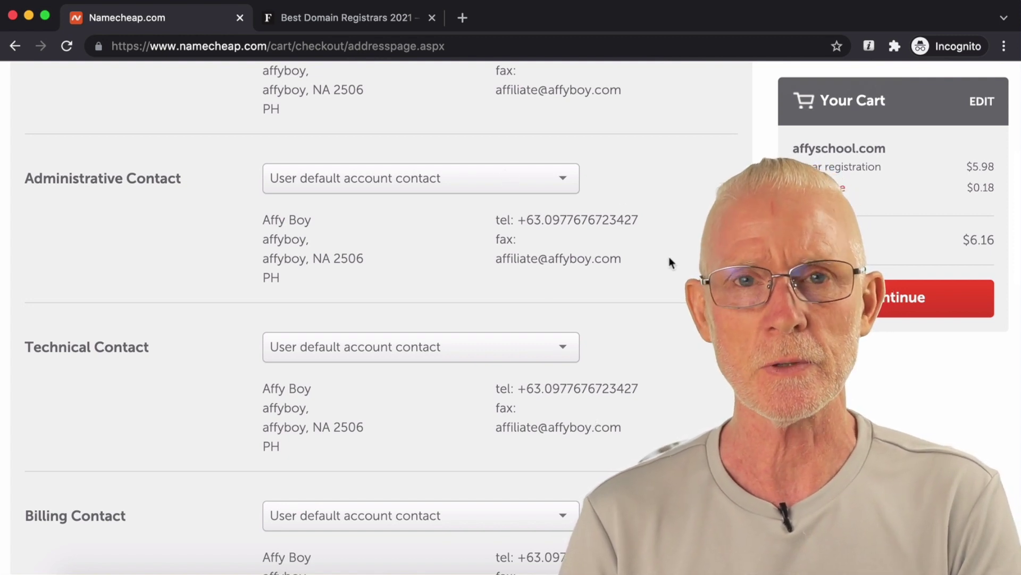
{"action": "scroll", "coordinate": [670, 261], "scroll_direction": "up", "scroll_amount": 1}
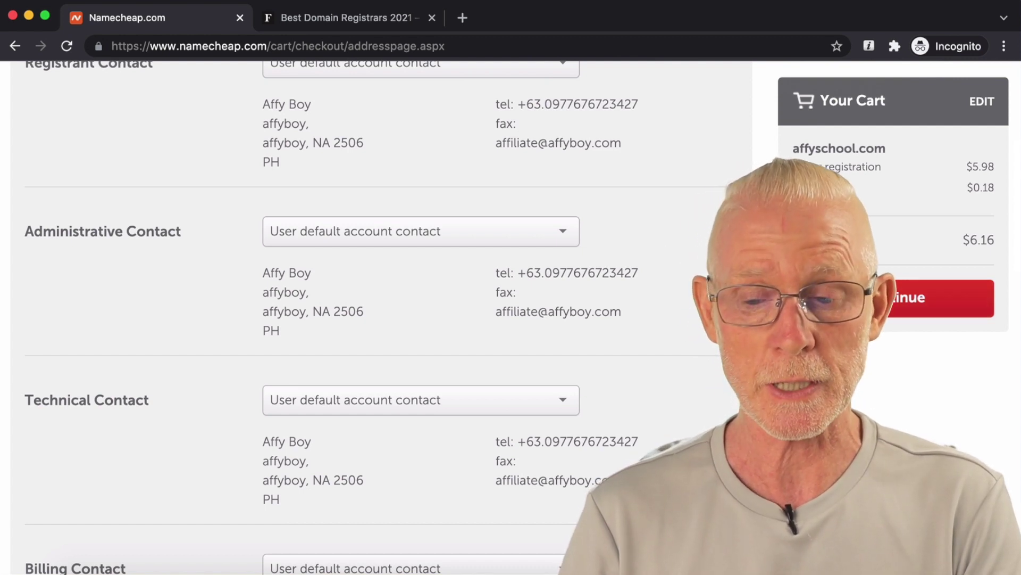
{"action": "left_click", "coordinate": [840, 298]}
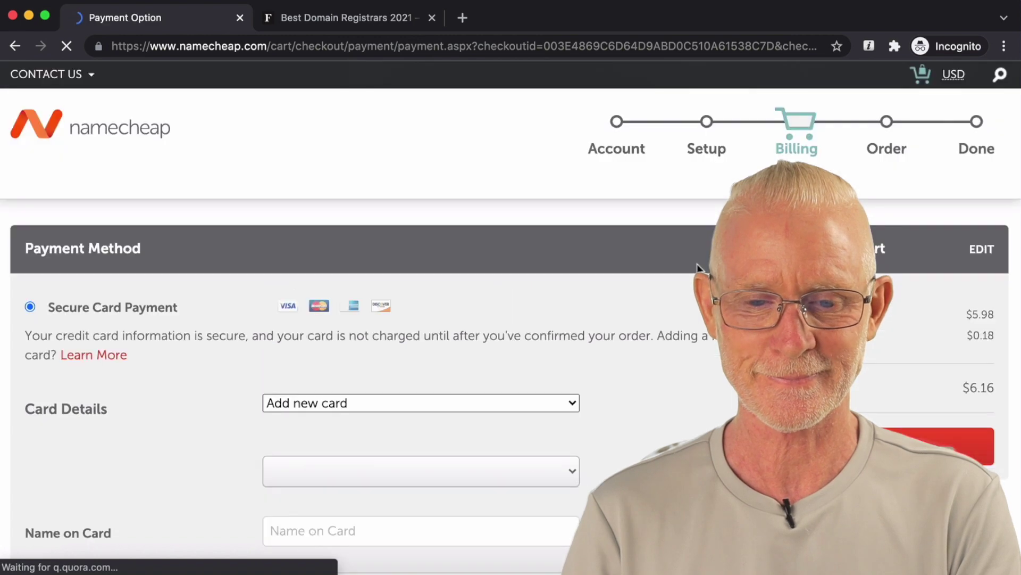
Step: Submit the PayPal payment and wait for the affyschool.com order's Thank you confirmation
{"action": "scroll", "coordinate": [698, 268], "scroll_direction": "down", "scroll_amount": 3}
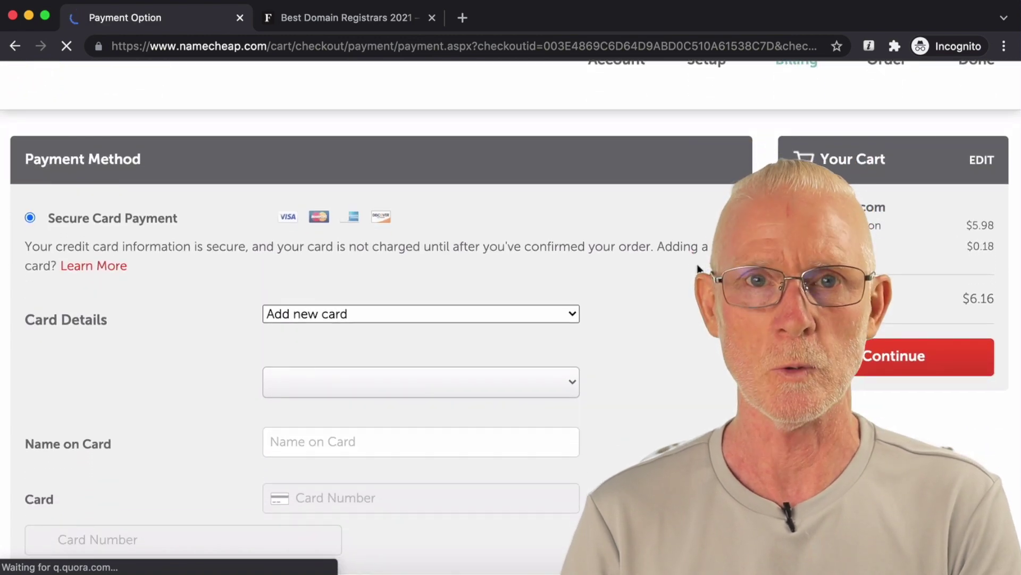
{"action": "scroll", "coordinate": [207, 363], "scroll_direction": "down", "scroll_amount": 15}
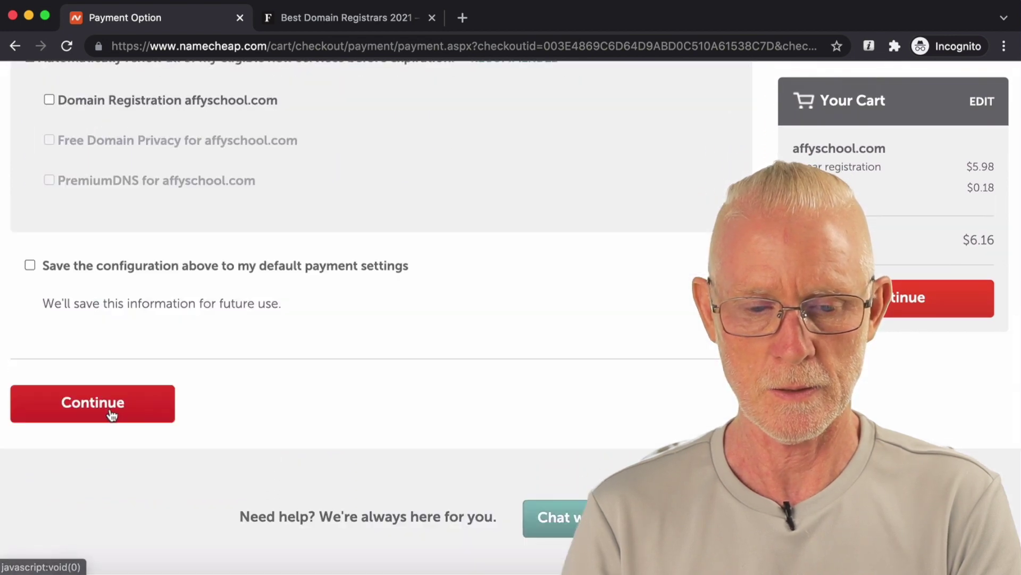
{"action": "left_click", "coordinate": [111, 415]}
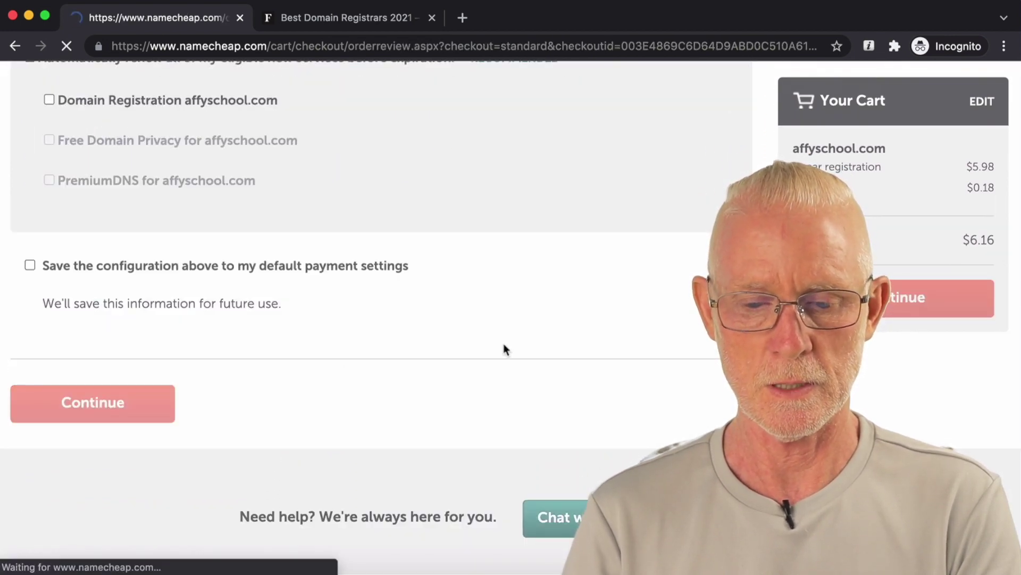
{"action": "scroll", "coordinate": [504, 345], "scroll_direction": "down", "scroll_amount": 2}
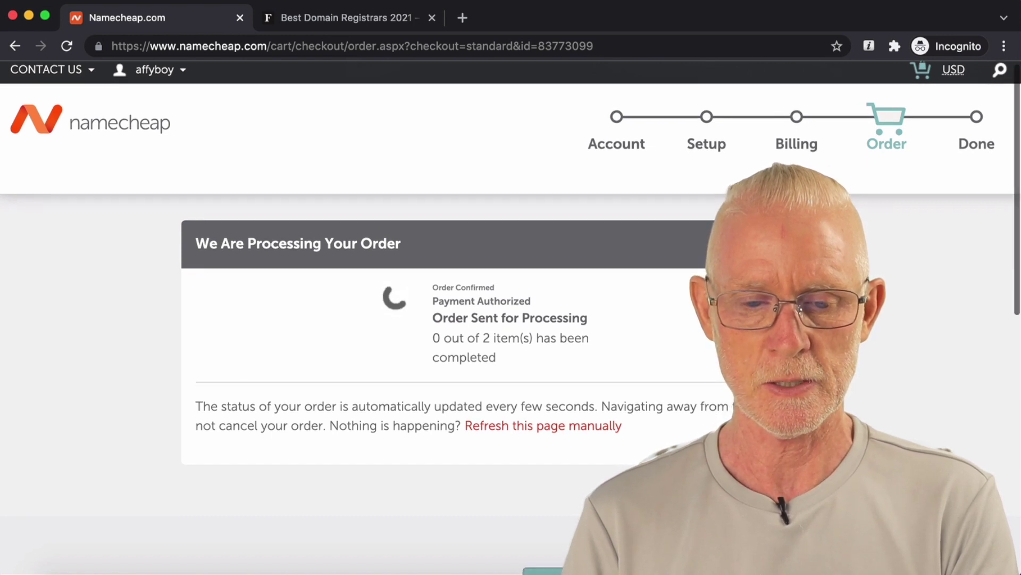
{"action": "scroll", "coordinate": [372, 320], "scroll_direction": "down", "scroll_amount": 1}
{"action": "scroll", "coordinate": [372, 319], "scroll_direction": "down", "scroll_amount": 1}
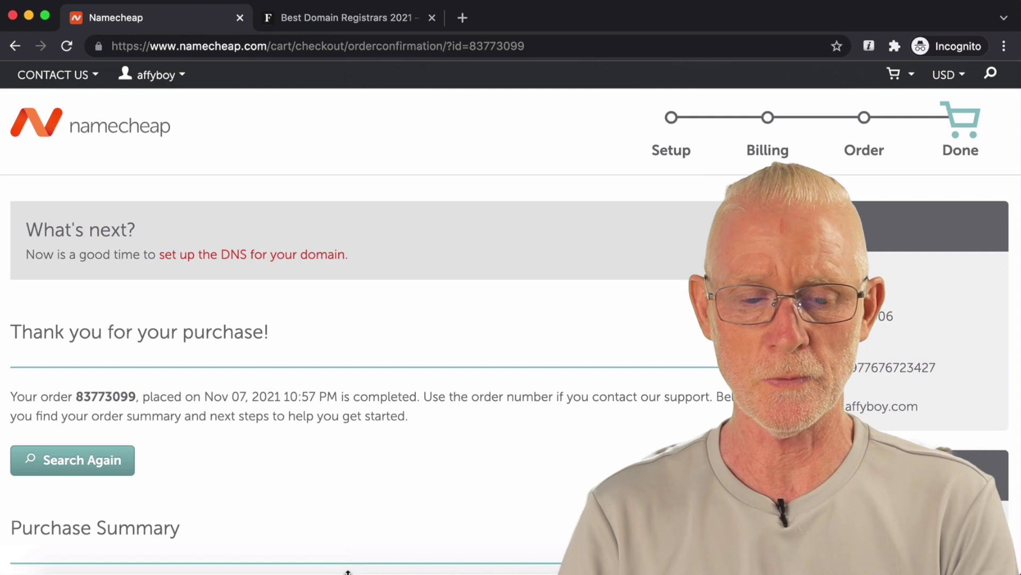
{"action": "left_click_drag", "start_coordinate": [301, 326], "coordinate": [14, 319]}
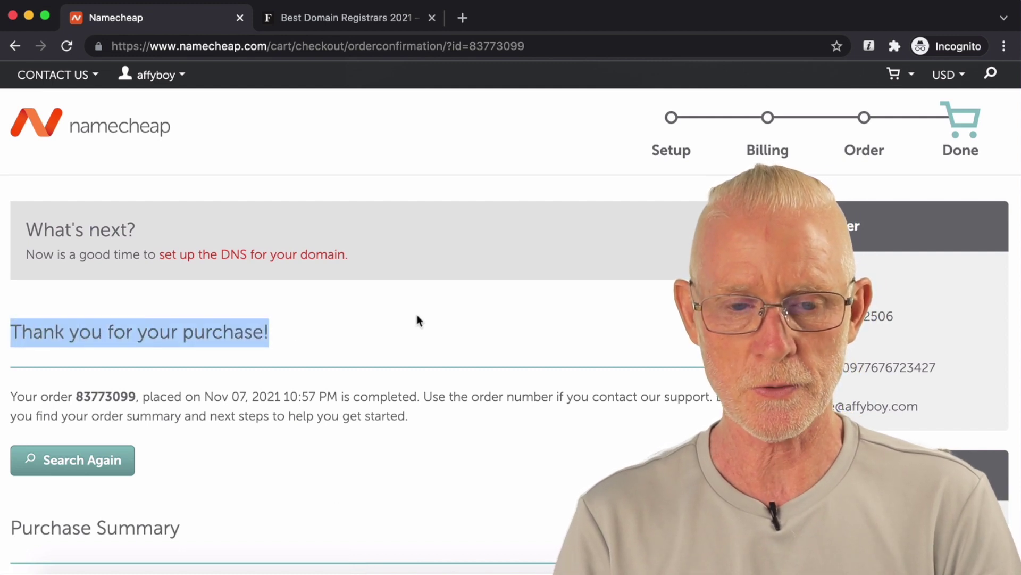
{"action": "scroll", "coordinate": [418, 316], "scroll_direction": "down", "scroll_amount": 4}
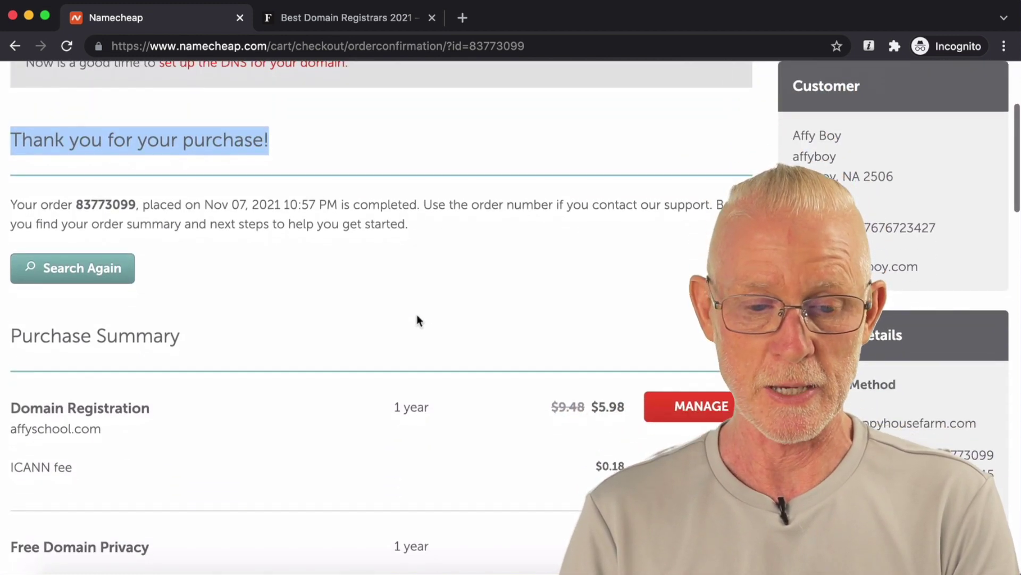
{"action": "scroll", "coordinate": [418, 319], "scroll_direction": "down", "scroll_amount": 5}
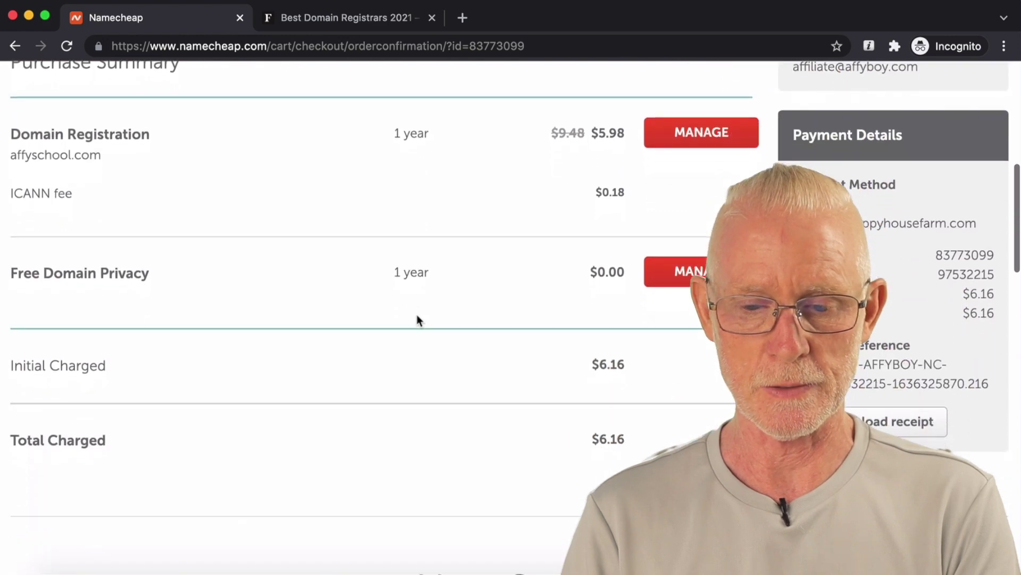
{"action": "scroll", "coordinate": [417, 318], "scroll_direction": "down", "scroll_amount": 7}
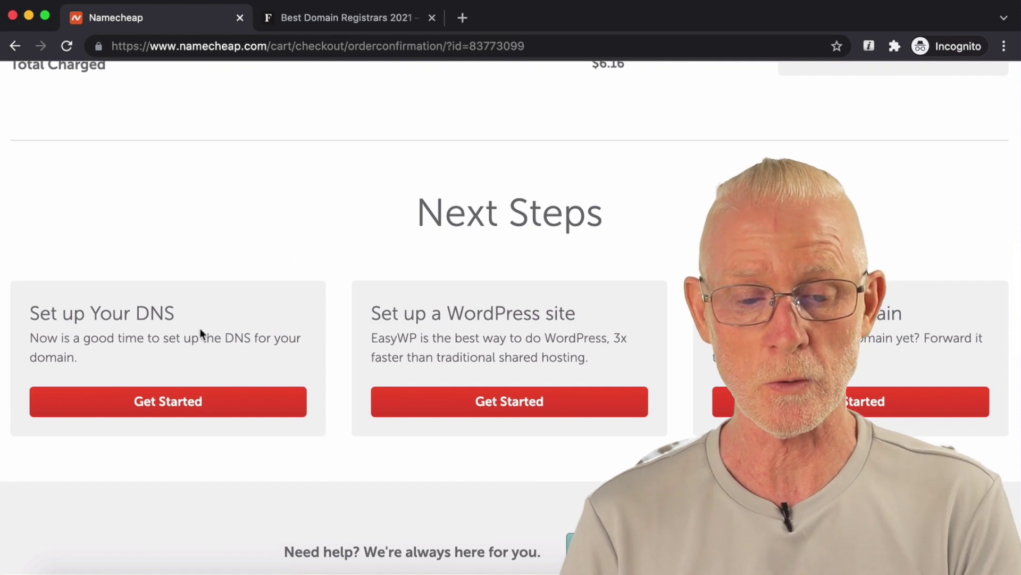
{"action": "left_click_drag", "start_coordinate": [180, 315], "coordinate": [31, 313]}
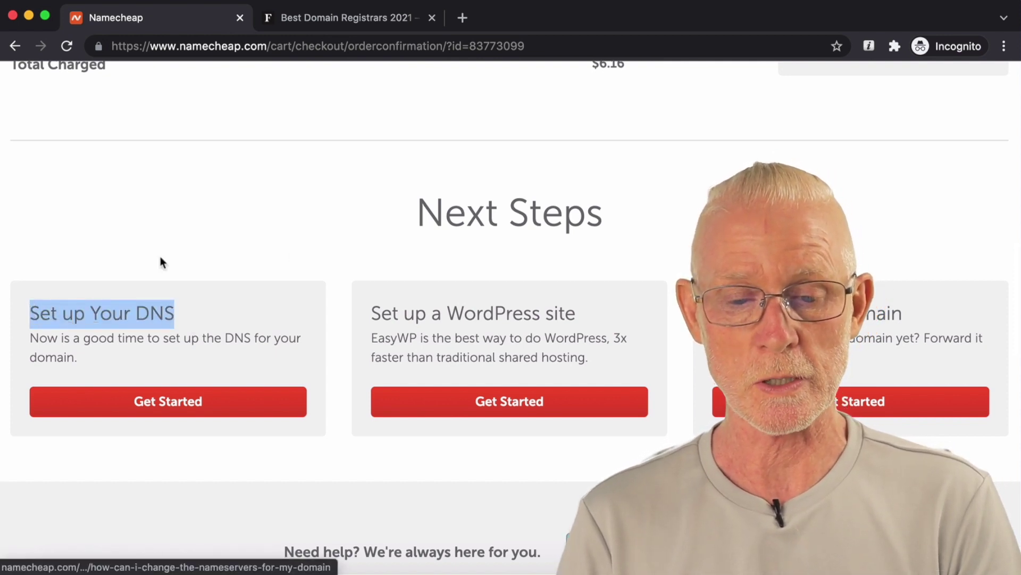
{"action": "scroll", "coordinate": [192, 250], "scroll_direction": "down", "scroll_amount": 1}
{"action": "left_click_drag", "start_coordinate": [366, 303], "coordinate": [577, 306]}
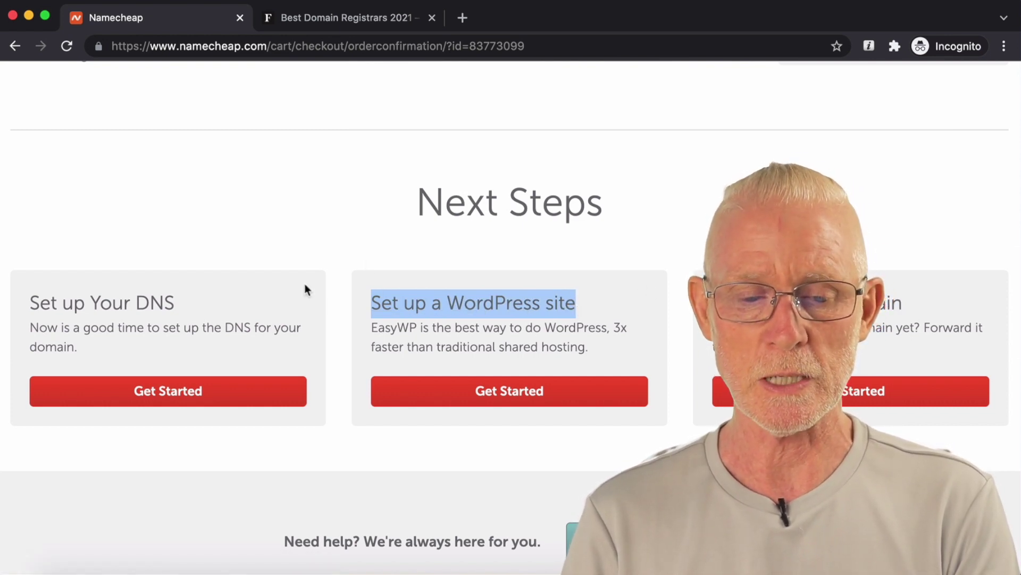
{"action": "scroll", "coordinate": [624, 193], "scroll_direction": "down", "scroll_amount": 1}
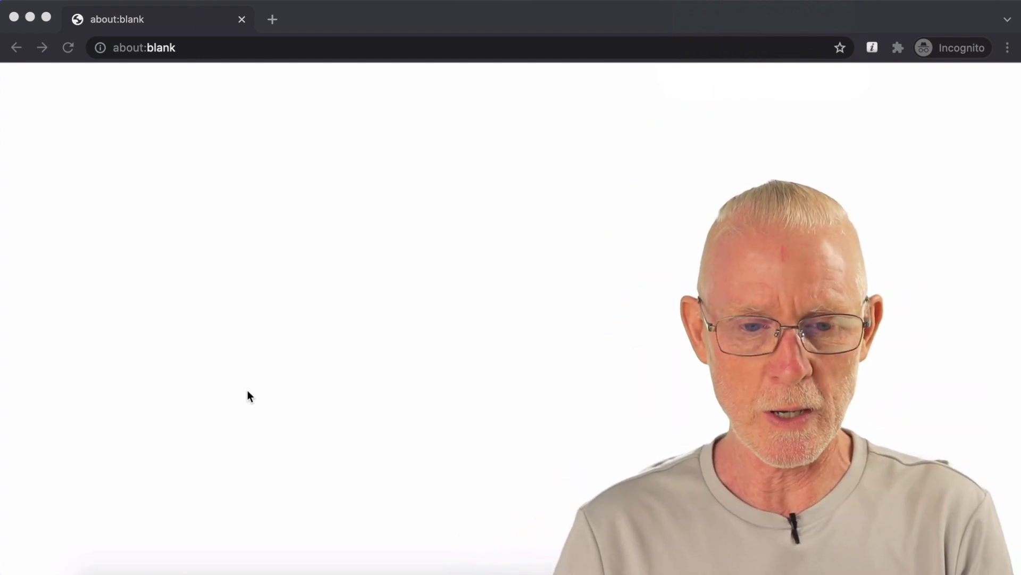
Step: Load the getus.at/cloudways referral link to reach the Cloudways homepage
{"action": "left_click", "coordinate": [232, 53]}
{"action": "type", "text": "get"}
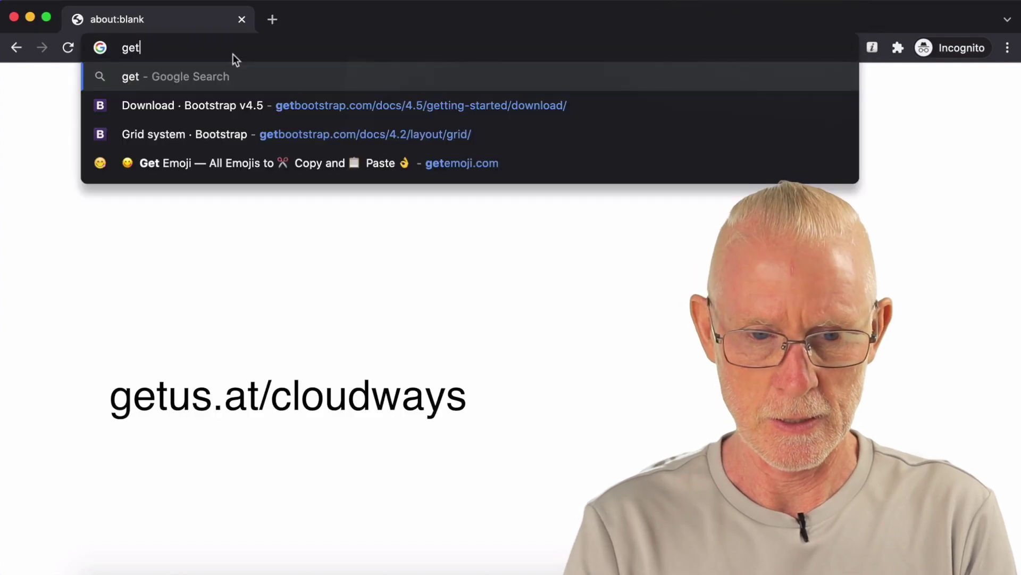
{"action": "type", "text": "us.at/clou"}
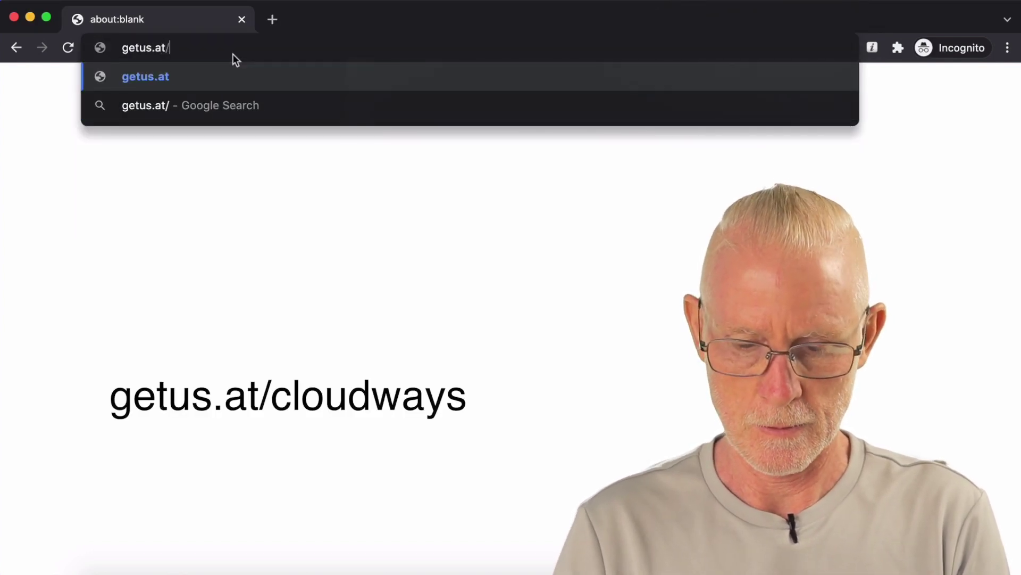
{"action": "type", "text": "dways"}
{"action": "key", "text": "Return"}
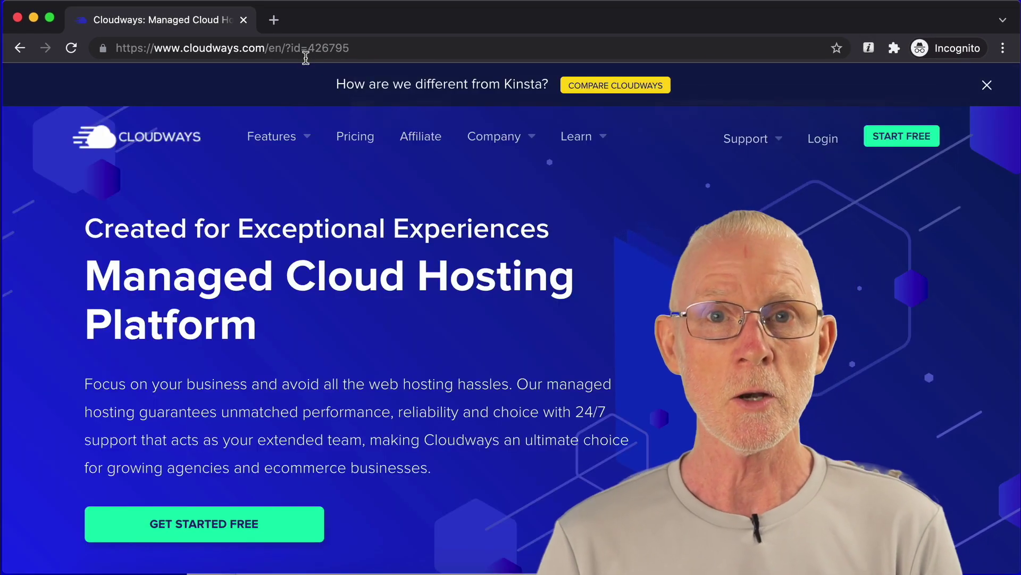
Step: Start a free Cloudways account from the homepage's START FREE button
{"action": "left_click", "coordinate": [902, 136]}
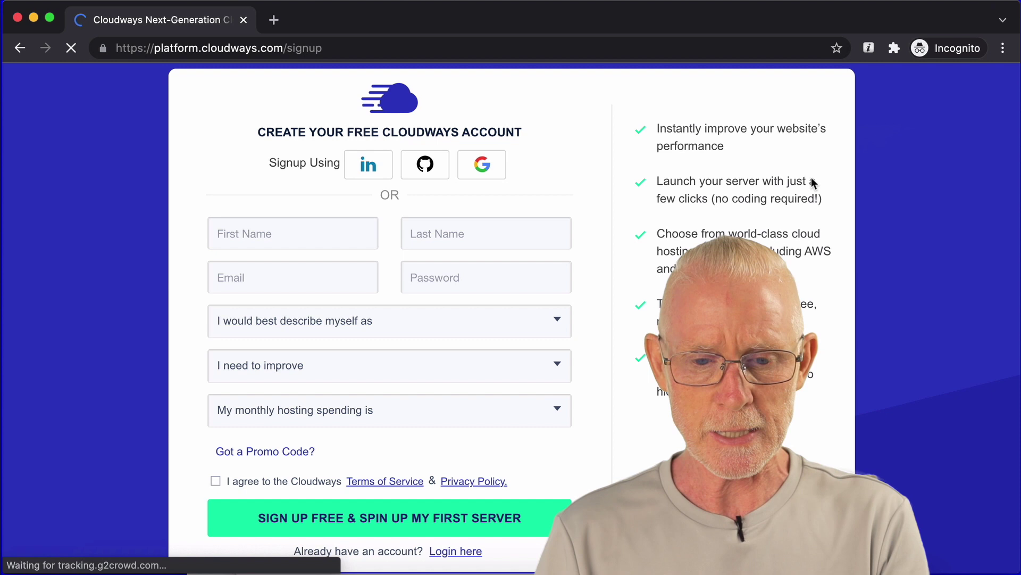
Step: Enter the first name, last name, e-mail address and account password in the signup form
{"action": "left_click", "coordinate": [354, 238]}
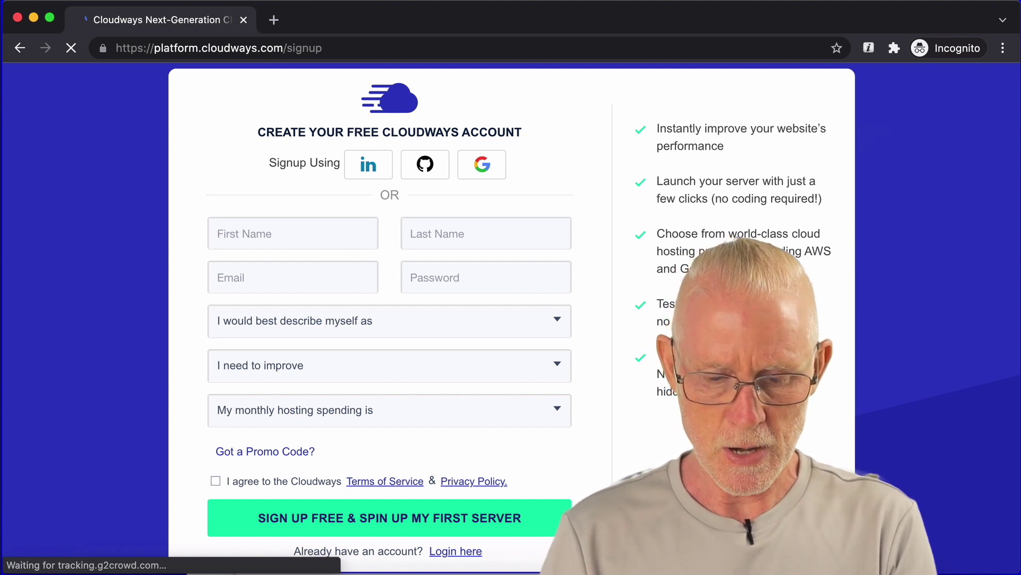
{"action": "type", "text": "4"}
{"action": "key", "text": "BackSpace"}
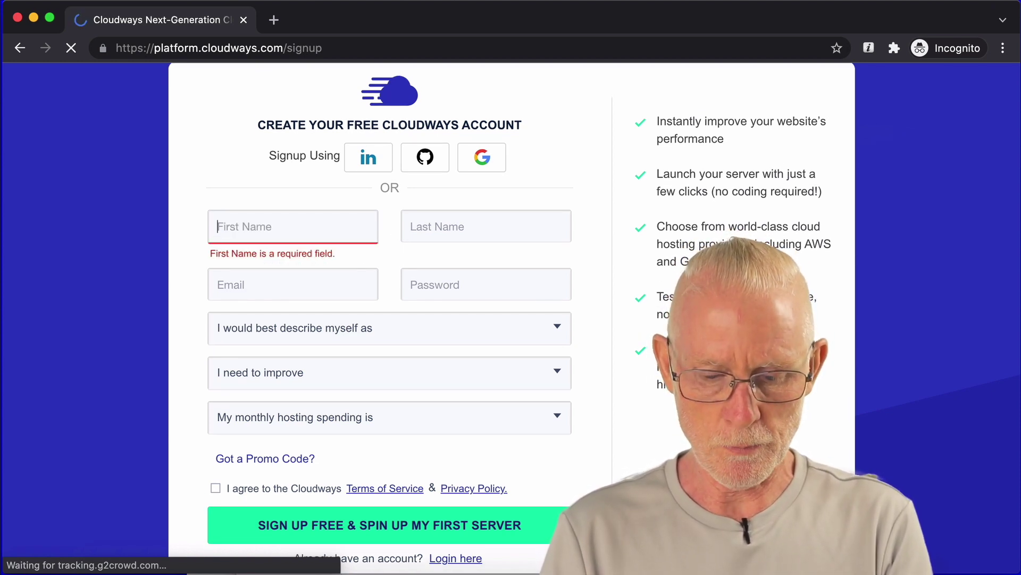
{"action": "key", "text": "Tab"}
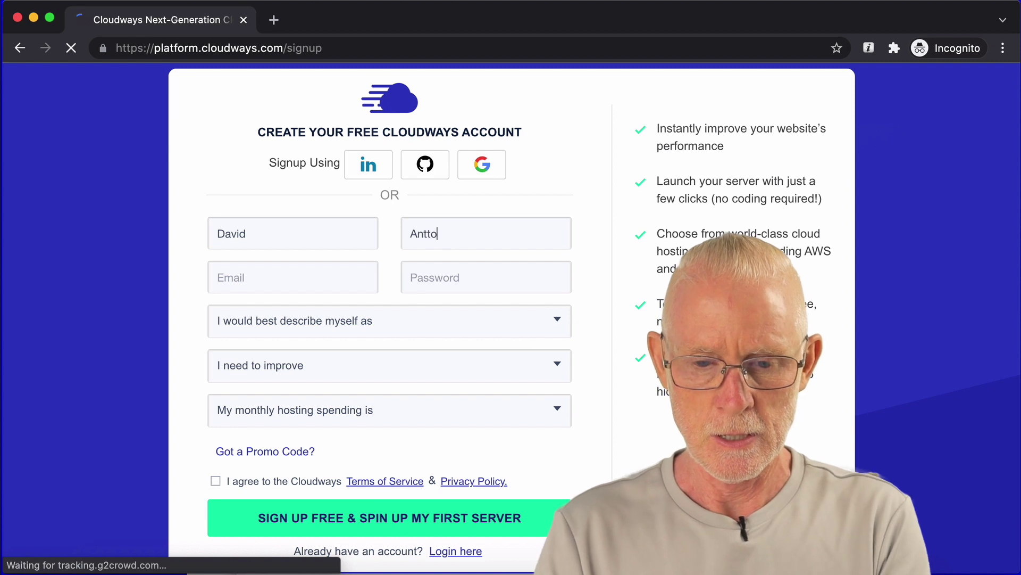
{"action": "left_click", "coordinate": [256, 271]}
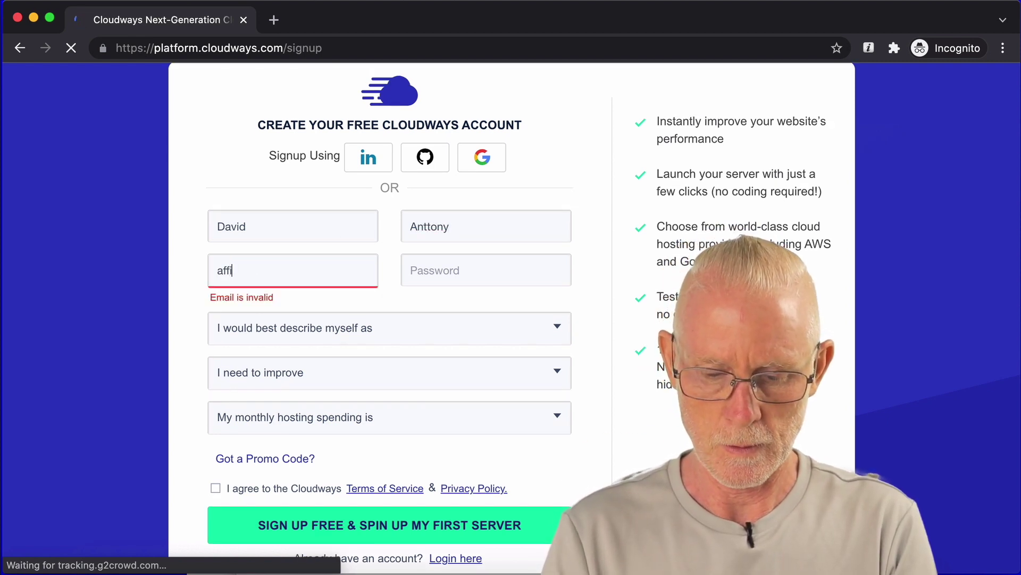
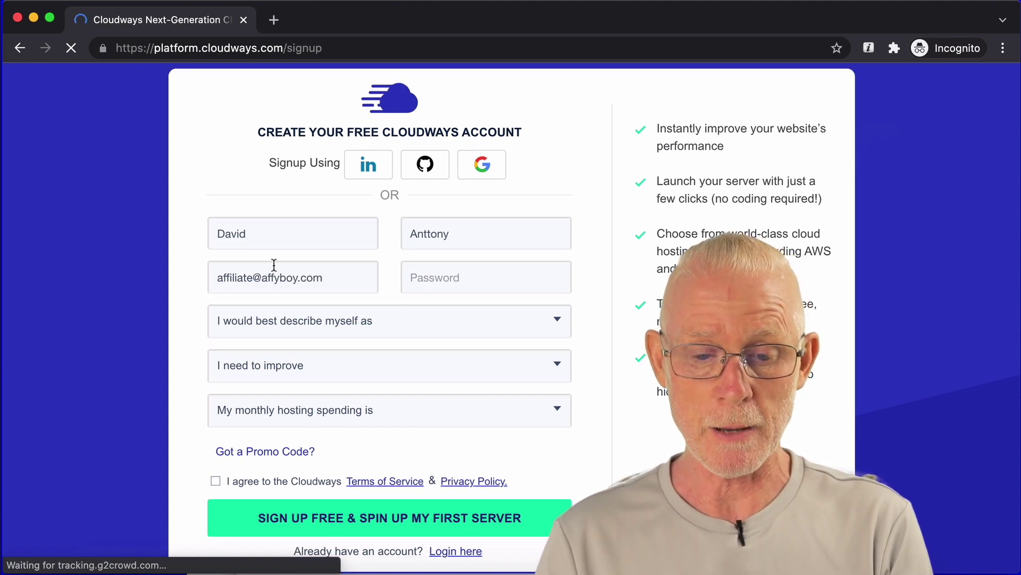
{"action": "left_click", "coordinate": [405, 270]}
{"action": "type", "text": "••"}
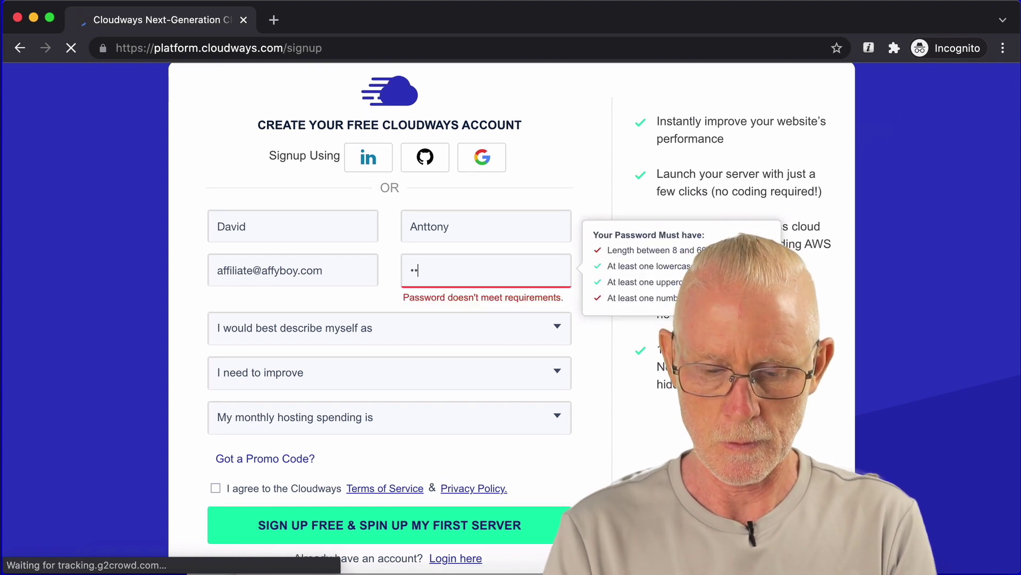
{"action": "type", "text": "••••••"}
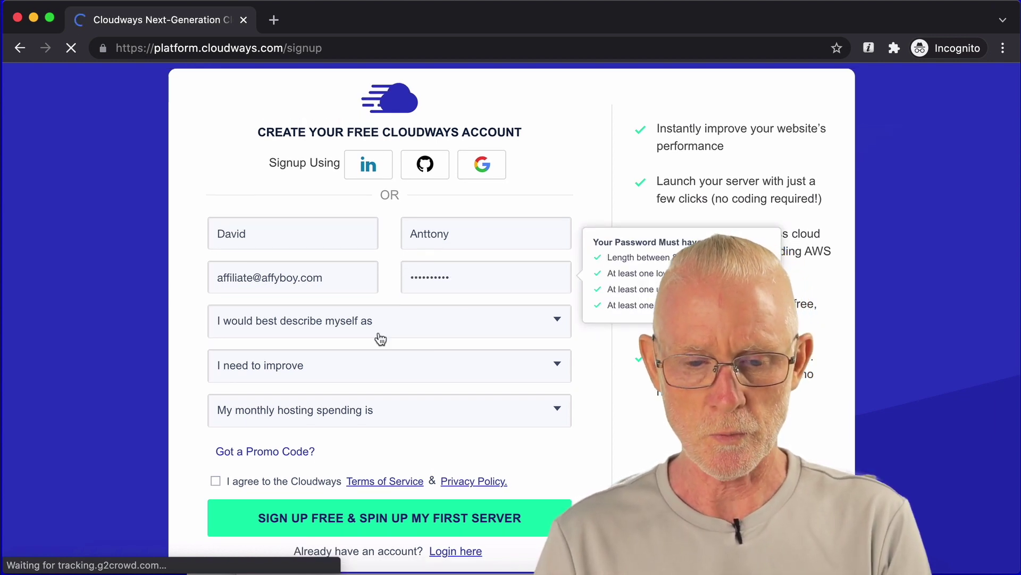
Step: Answer the profile questions: Blogger, Website Performance/Speed, and $250 - $1000 monthly hosting spend
{"action": "left_click", "coordinate": [393, 332]}
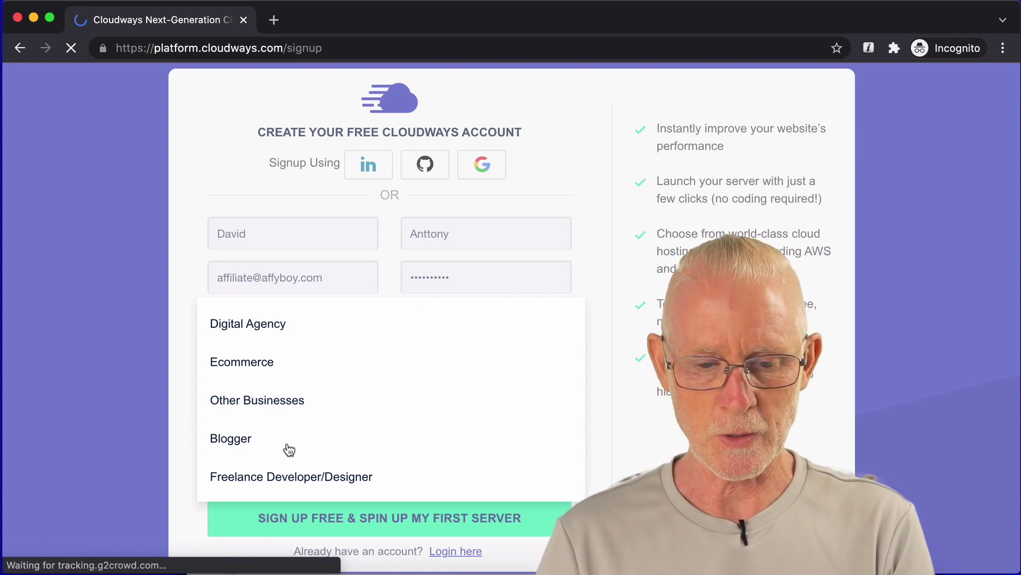
{"action": "left_click", "coordinate": [251, 442]}
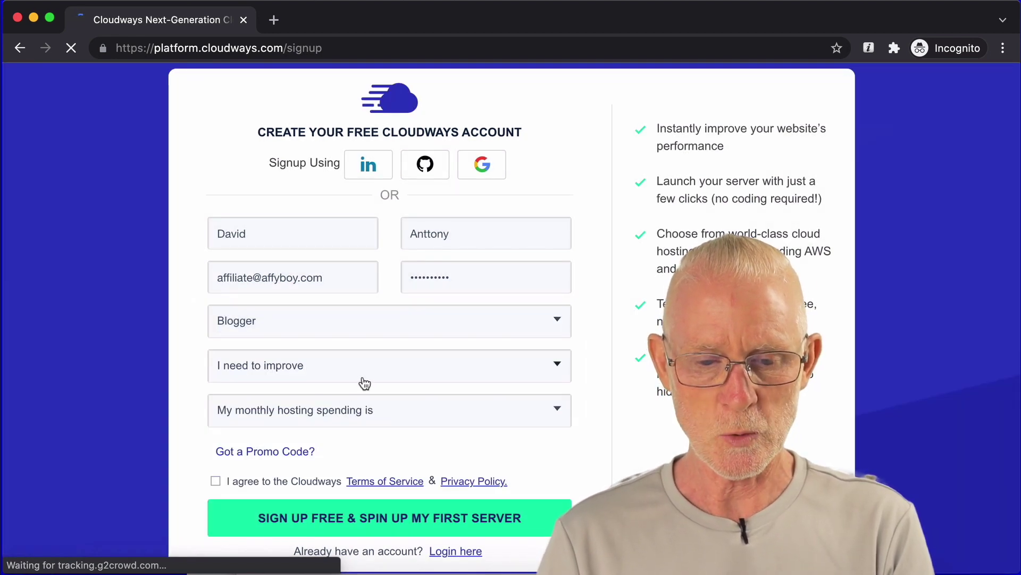
{"action": "left_click", "coordinate": [364, 382]}
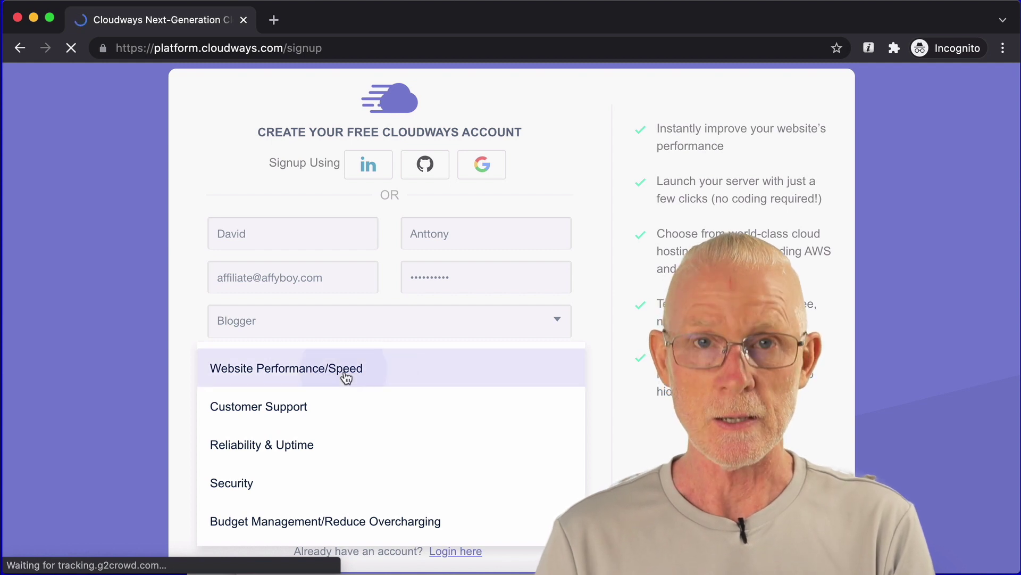
{"action": "left_click", "coordinate": [346, 377]}
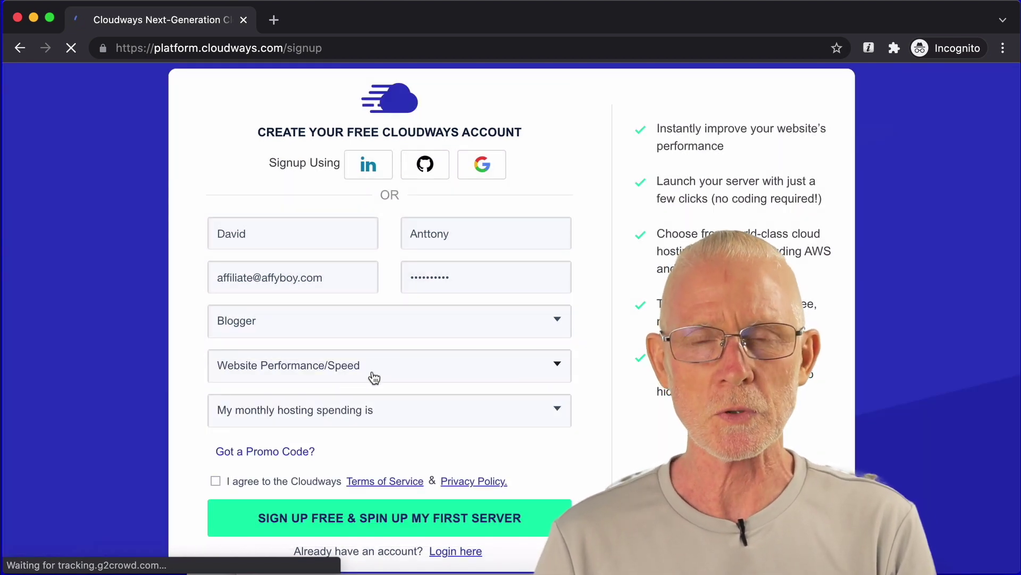
{"action": "left_click", "coordinate": [390, 413]}
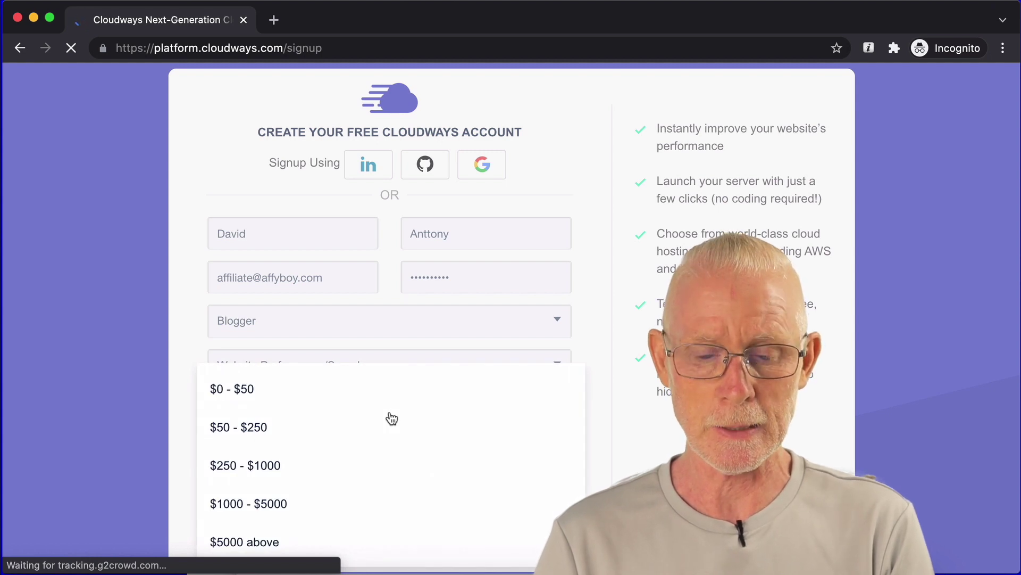
{"action": "left_click", "coordinate": [303, 467]}
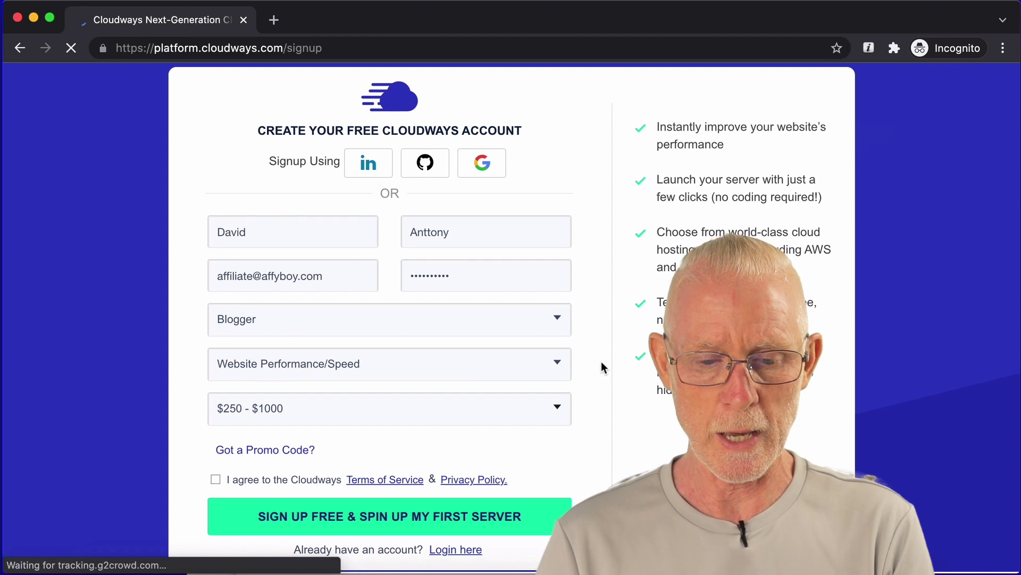
Step: Apply promo code affyboy20 and accept the terms of service and privacy policy
{"action": "left_click", "coordinate": [285, 452]}
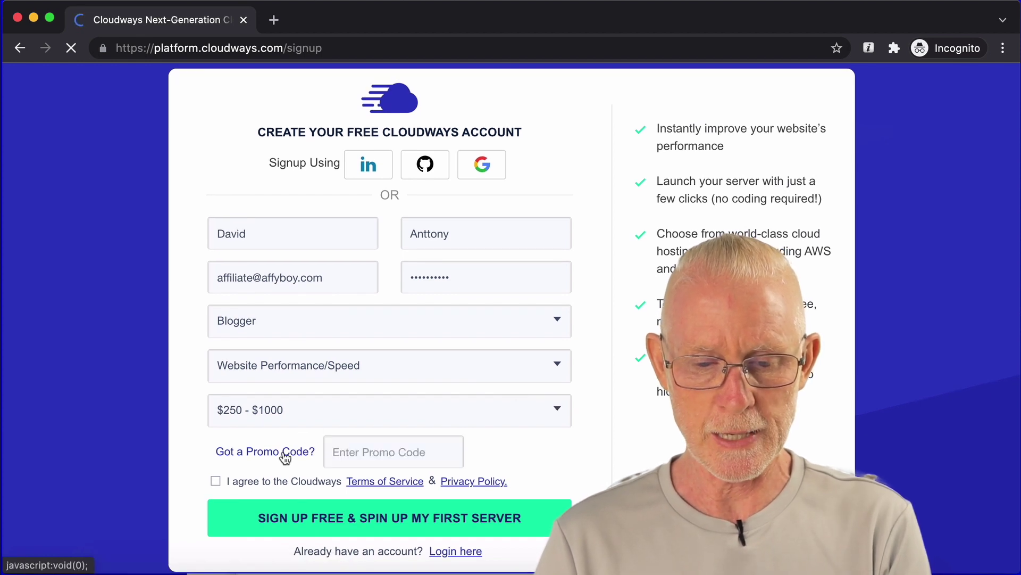
{"action": "type", "text": "affyboy20"}
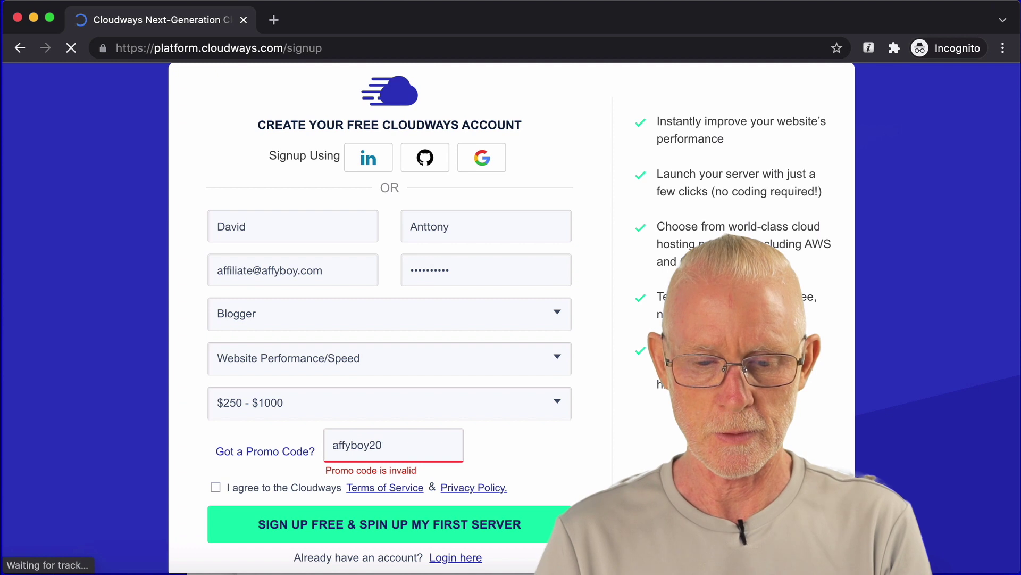
{"action": "double_click", "coordinate": [355, 452]}
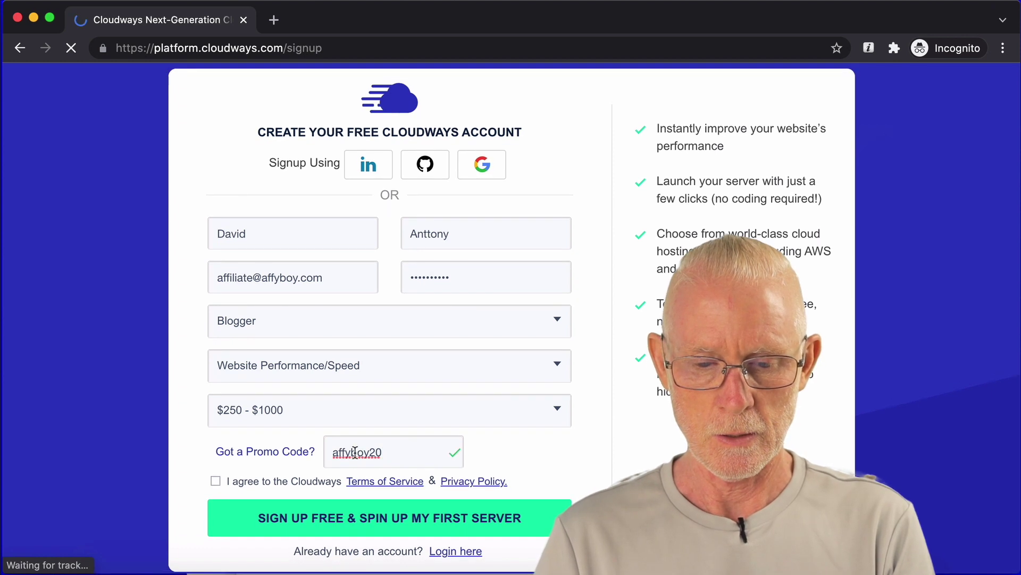
{"action": "left_click", "coordinate": [216, 481]}
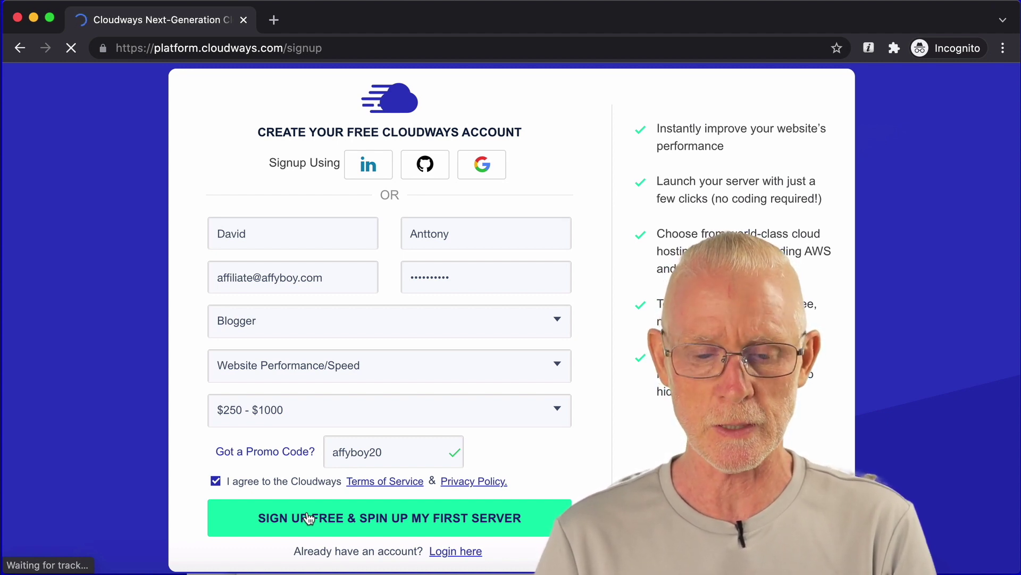
{"action": "left_click_drag", "start_coordinate": [654, 304], "coordinate": [776, 323]}
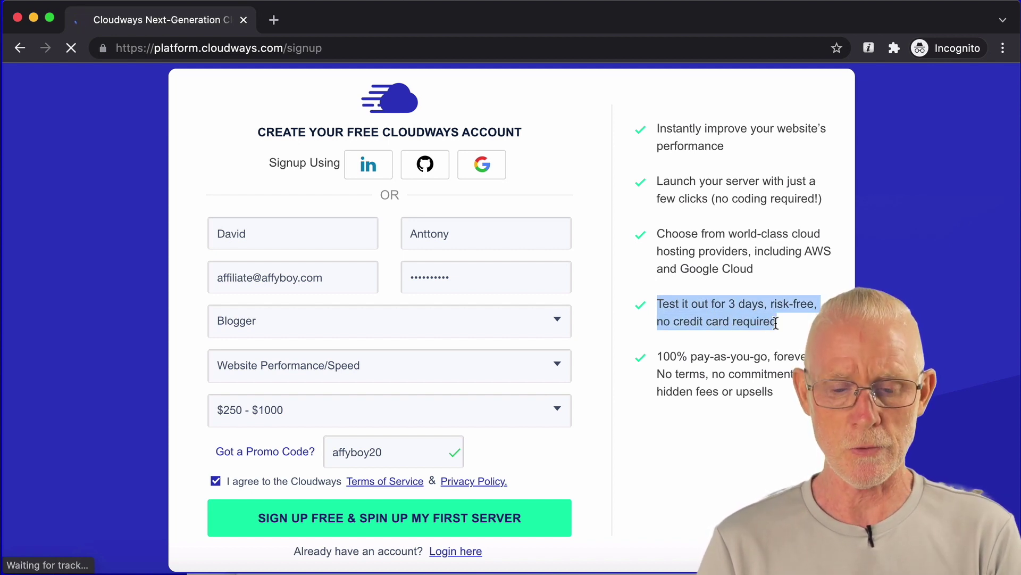
Step: Submit the form, replace the already-registered e-mail with a different address, and resubmit
{"action": "left_click", "coordinate": [419, 519]}
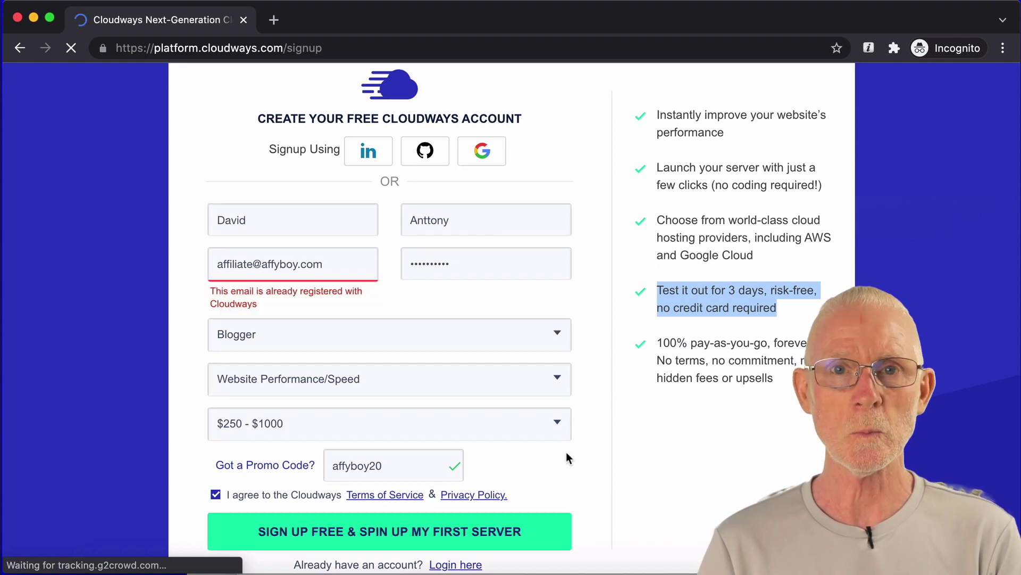
{"action": "double_click", "coordinate": [241, 263]}
{"action": "type", "text": "webmast"}
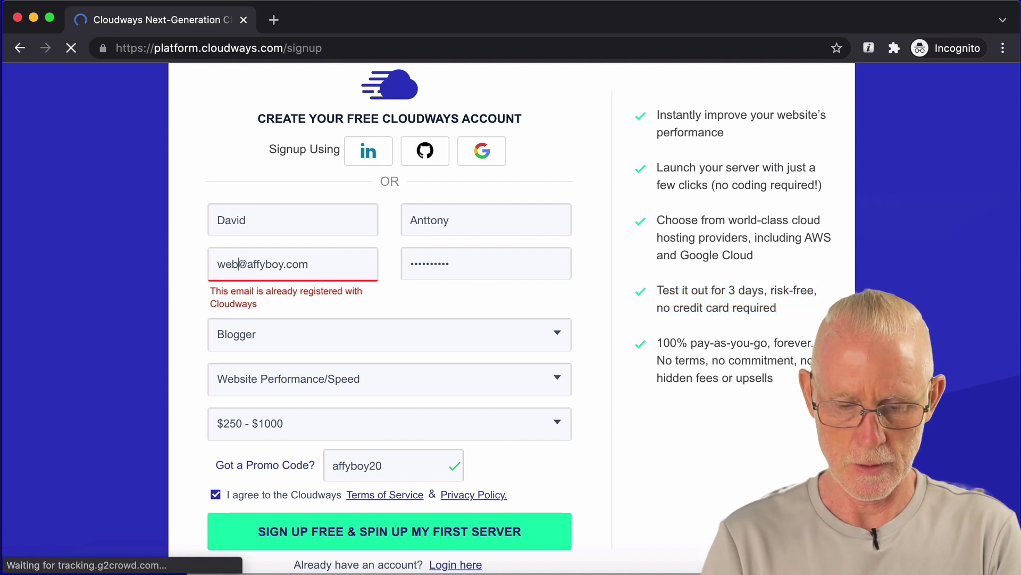
{"action": "type", "text": "er"}
{"action": "key", "text": "Tab"}
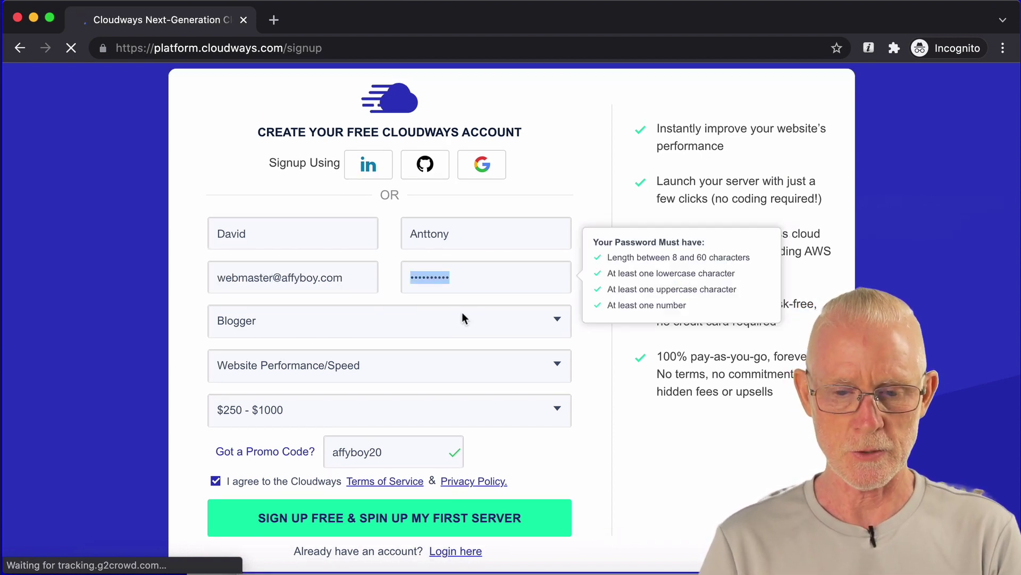
{"action": "left_click", "coordinate": [389, 526]}
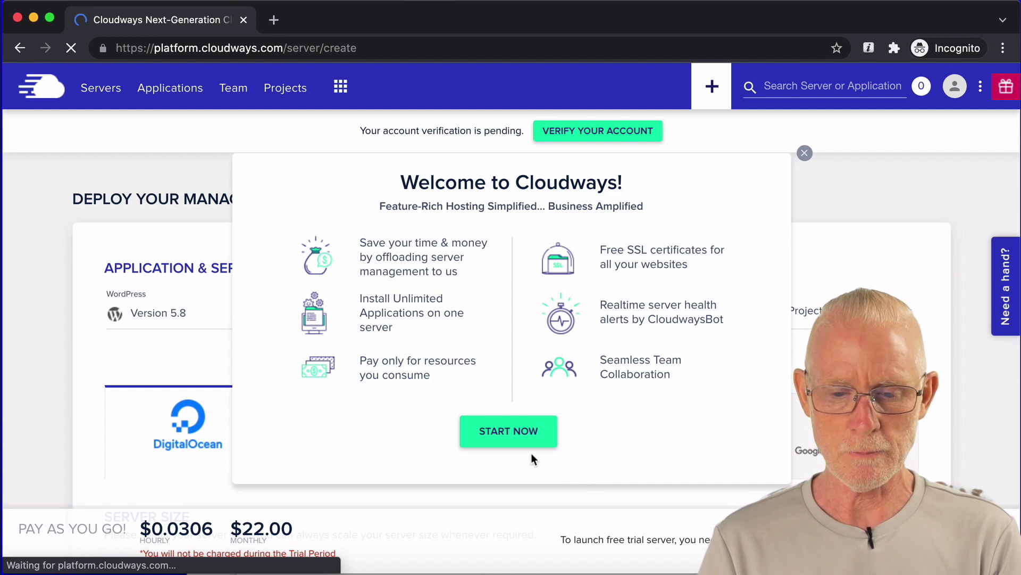
Step: Dismiss the Welcome to Cloudways message and begin verifying the new account
{"action": "left_click", "coordinate": [524, 434]}
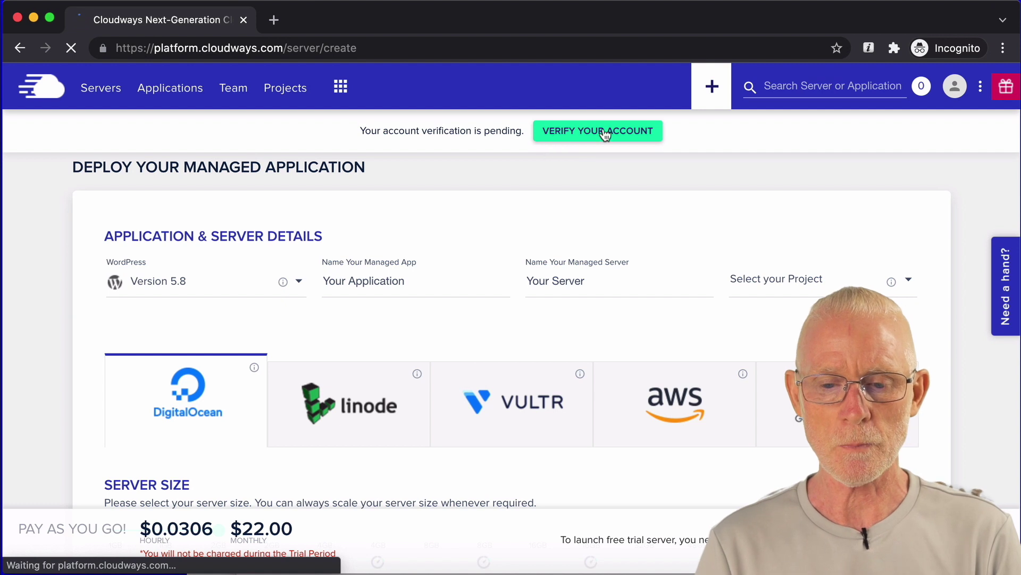
{"action": "left_click", "coordinate": [654, 136]}
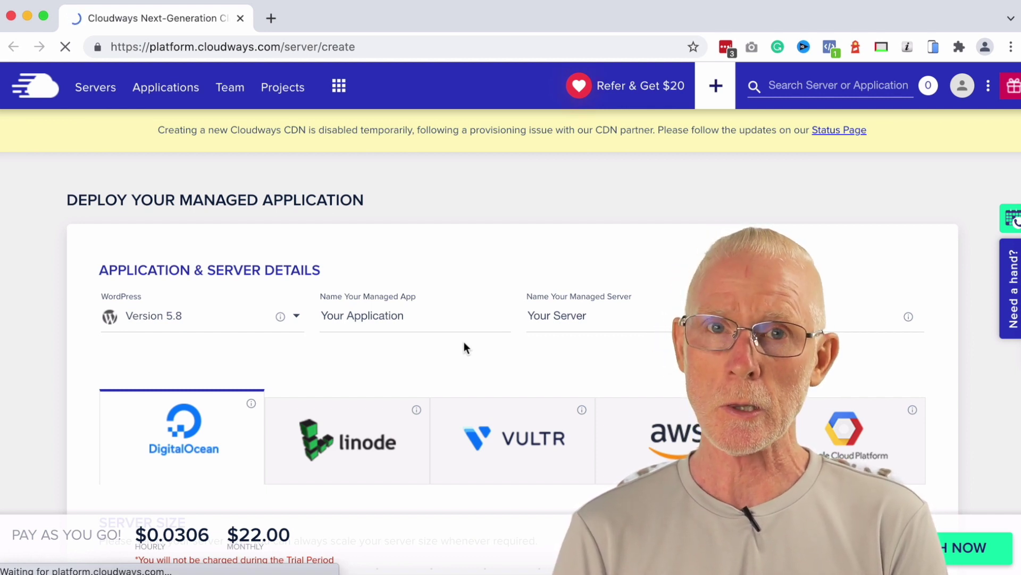
Step: Choose WordPress Version 5.8 as the application to deploy
{"action": "scroll", "coordinate": [464, 343], "scroll_direction": "down", "scroll_amount": 1}
{"action": "scroll", "coordinate": [464, 345], "scroll_direction": "down", "scroll_amount": 3}
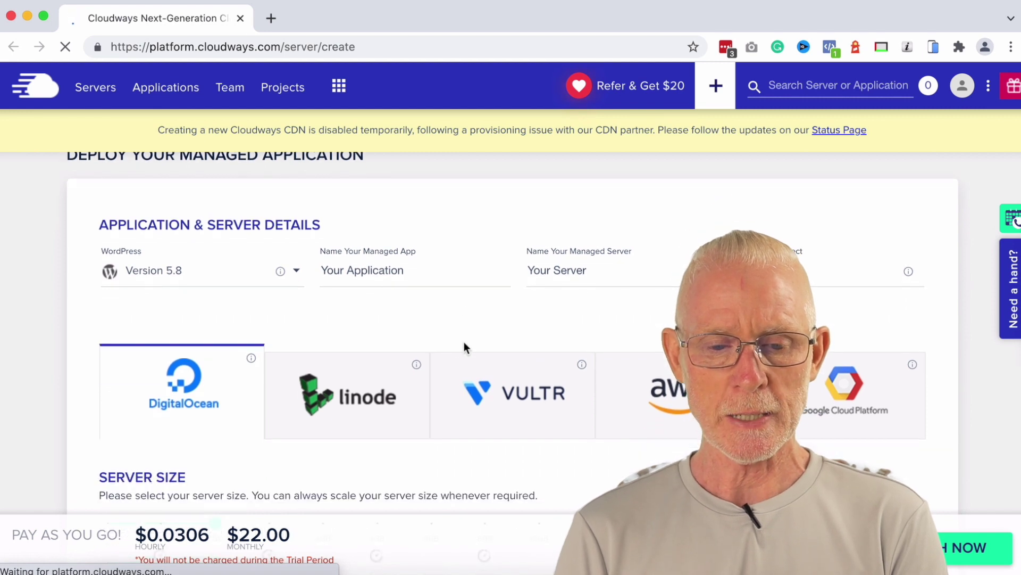
{"action": "left_click", "coordinate": [190, 272]}
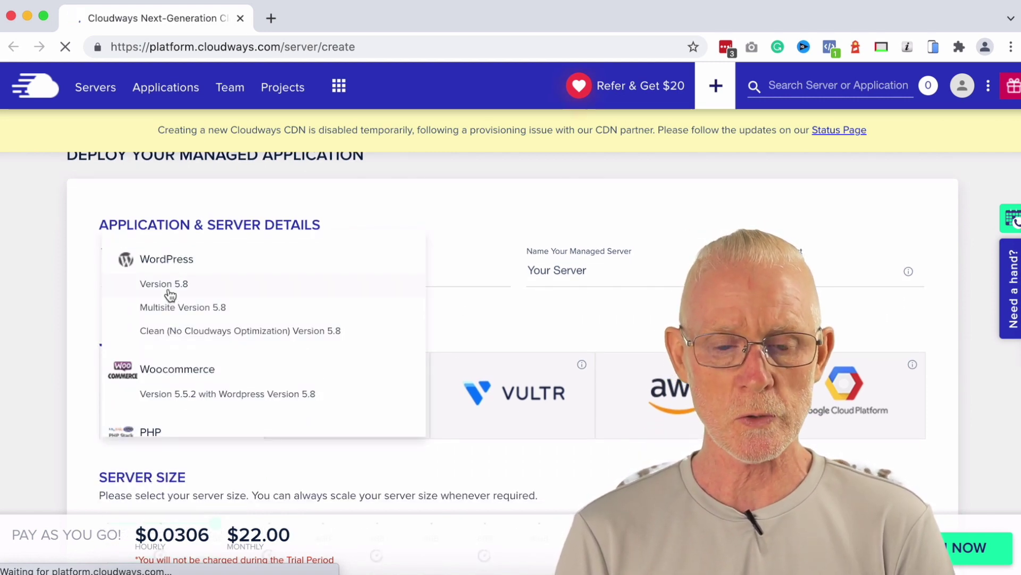
{"action": "left_click", "coordinate": [171, 293]}
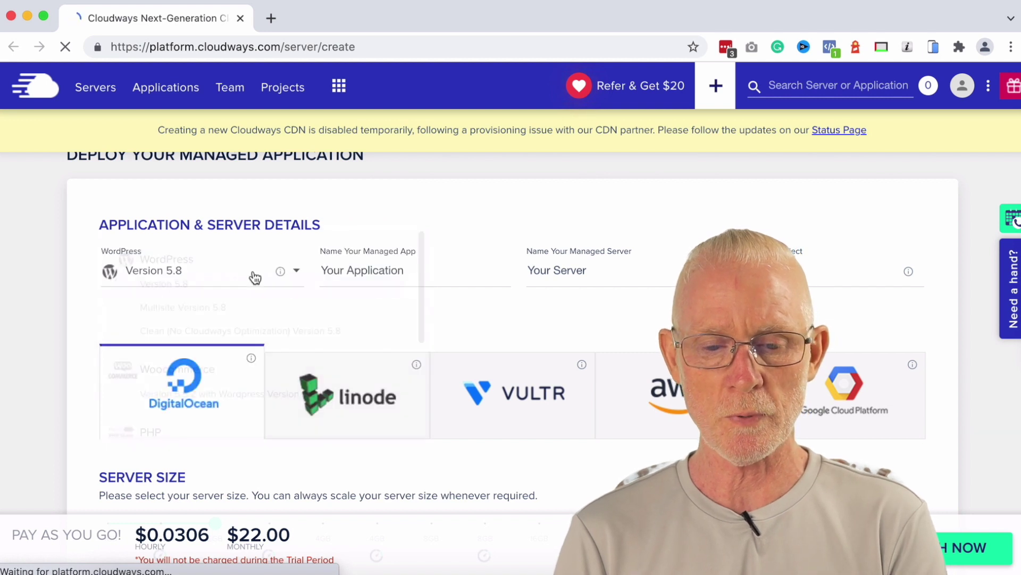
Step: Name the managed app affyschool
{"action": "left_click", "coordinate": [405, 272]}
{"action": "type", "text": "affy"}
{"action": "key", "text": "ctrl+a"}
{"action": "type", "text": "affyschool"}
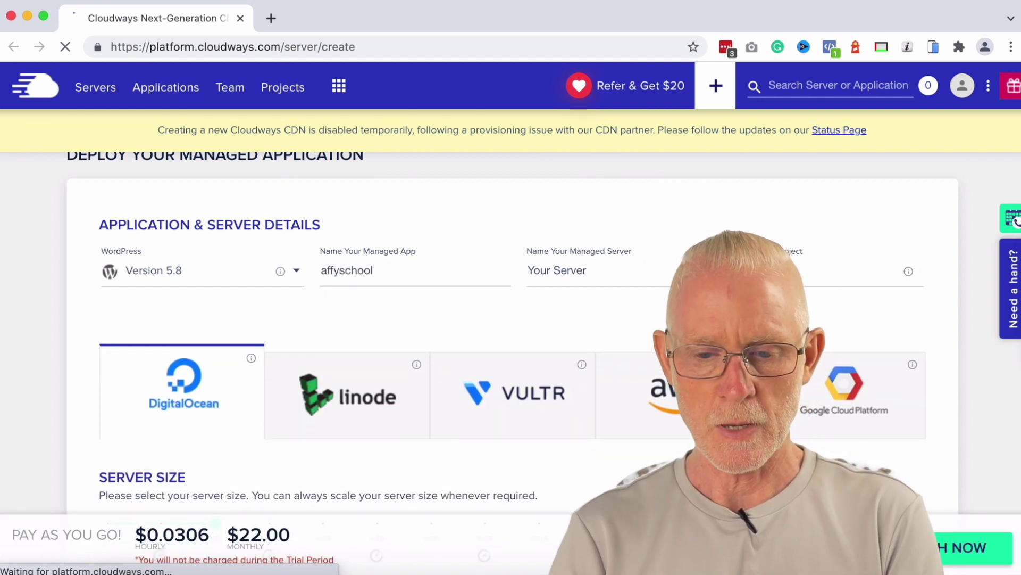
Step: Copy the app name affyschool into the managed server name field
{"action": "left_click", "coordinate": [577, 276]}
{"action": "left_click", "coordinate": [370, 275]}
{"action": "key", "text": "ctrl+a"}
{"action": "key", "text": "ctrl+c"}
{"action": "left_click", "coordinate": [544, 270]}
{"action": "key", "text": "ctrl+v"}
{"action": "key", "text": "ctrl+a"}
{"action": "key", "text": "ctrl+v"}
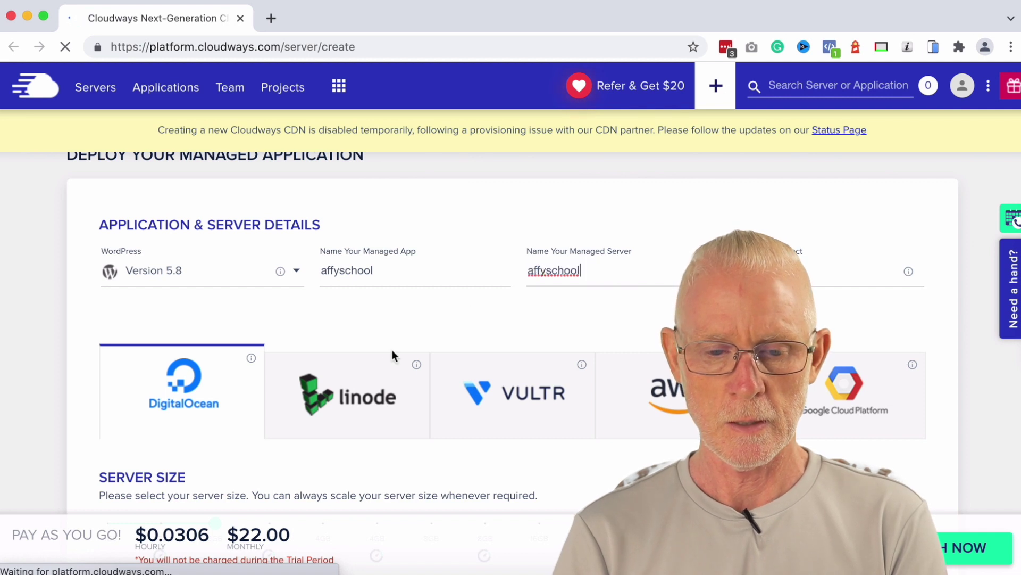
{"action": "scroll", "coordinate": [391, 351], "scroll_direction": "down", "scroll_amount": 2}
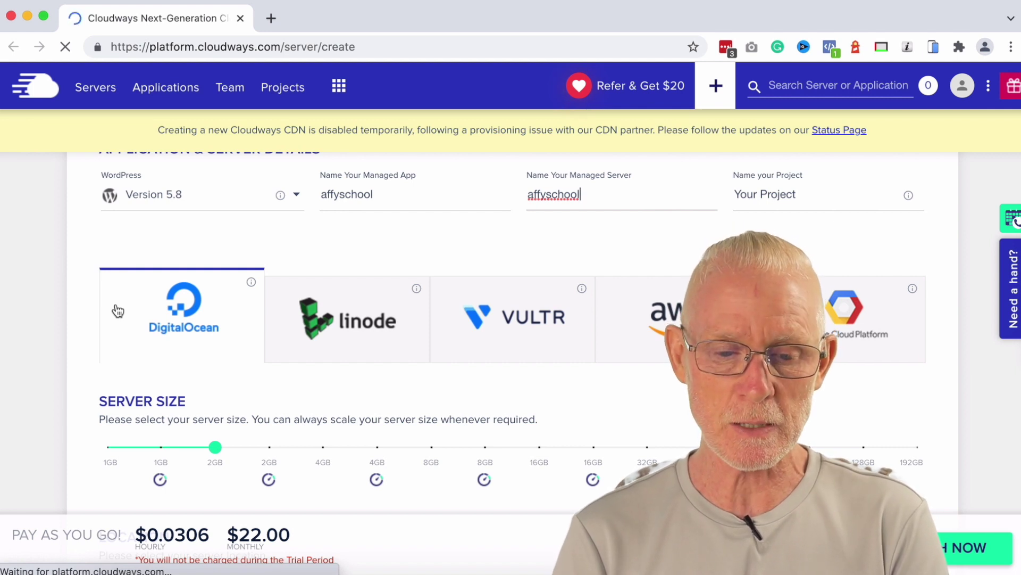
{"action": "scroll", "coordinate": [118, 310], "scroll_direction": "down", "scroll_amount": 2}
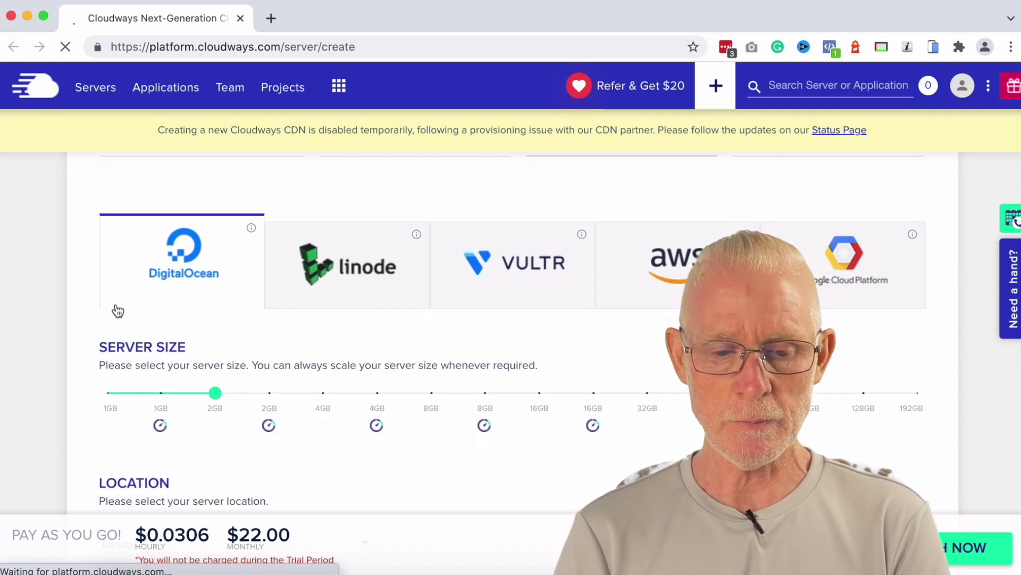
Step: Set the server size to 1GB Premium
{"action": "scroll", "coordinate": [118, 310], "scroll_direction": "down", "scroll_amount": 2}
{"action": "mouse_move", "coordinate": [164, 362]}
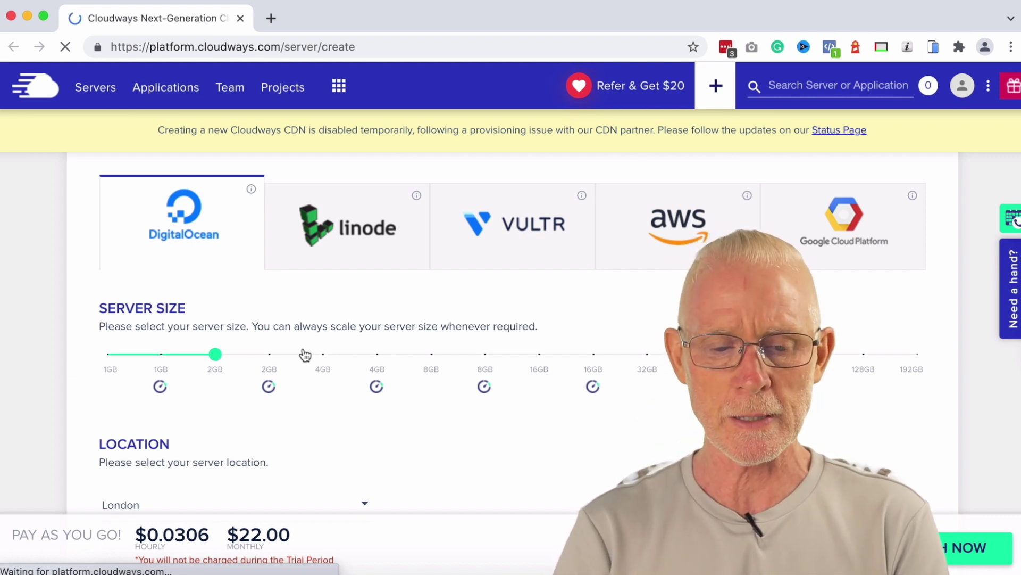
{"action": "left_click", "coordinate": [108, 355]}
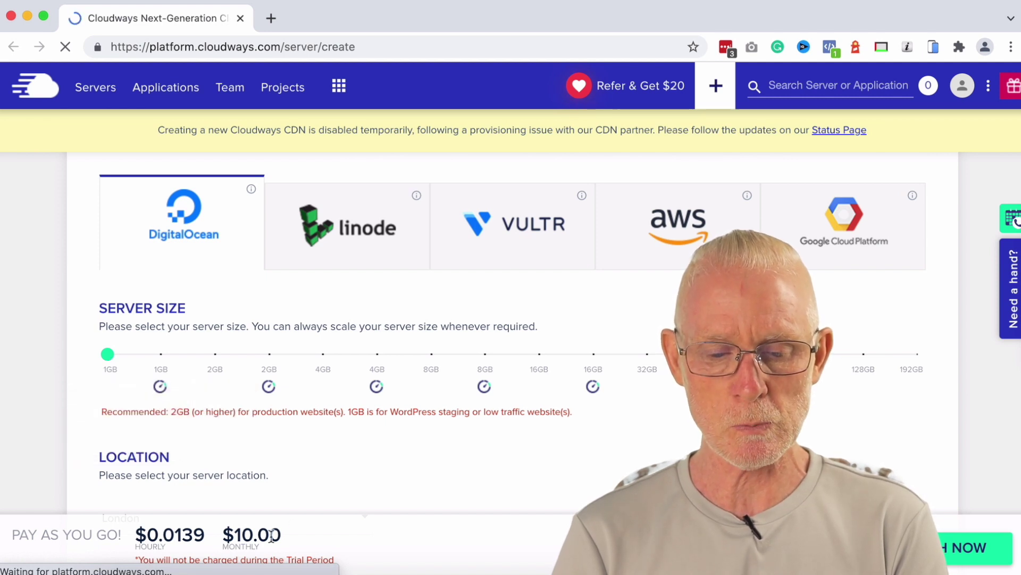
{"action": "left_click", "coordinate": [165, 359]}
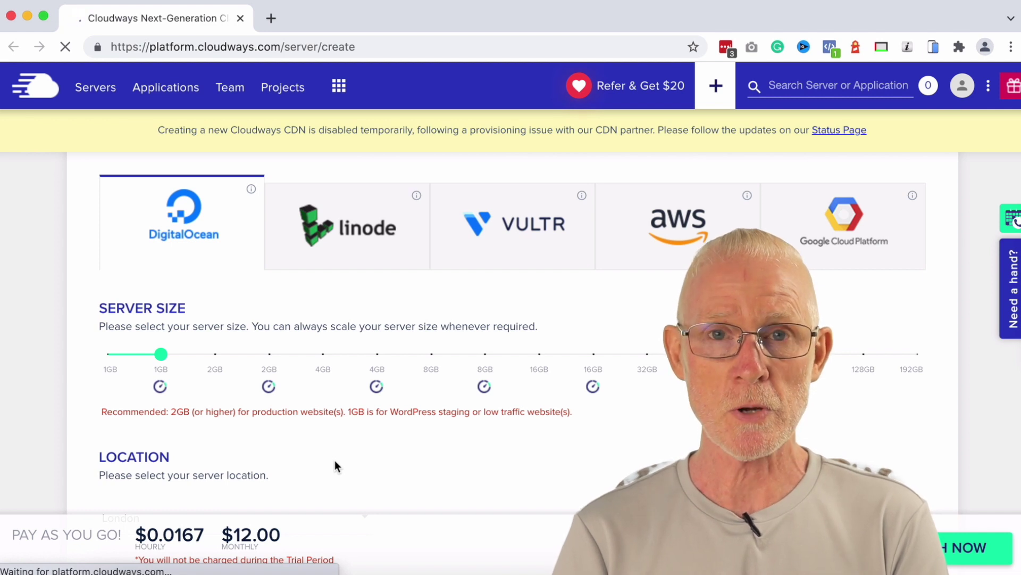
Step: Choose Singapore as the server location
{"action": "scroll", "coordinate": [334, 461], "scroll_direction": "down", "scroll_amount": 3}
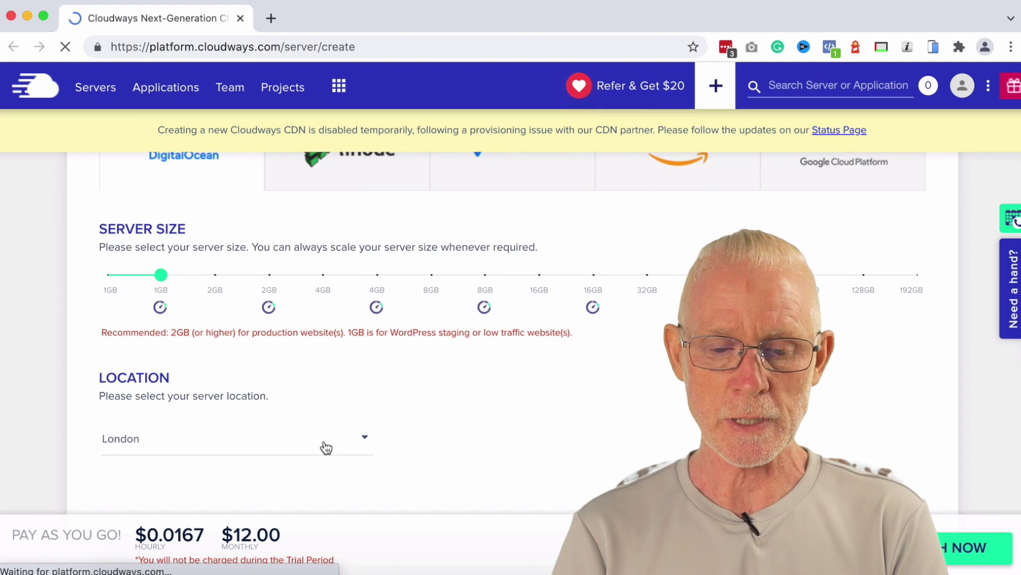
{"action": "left_click", "coordinate": [327, 449]}
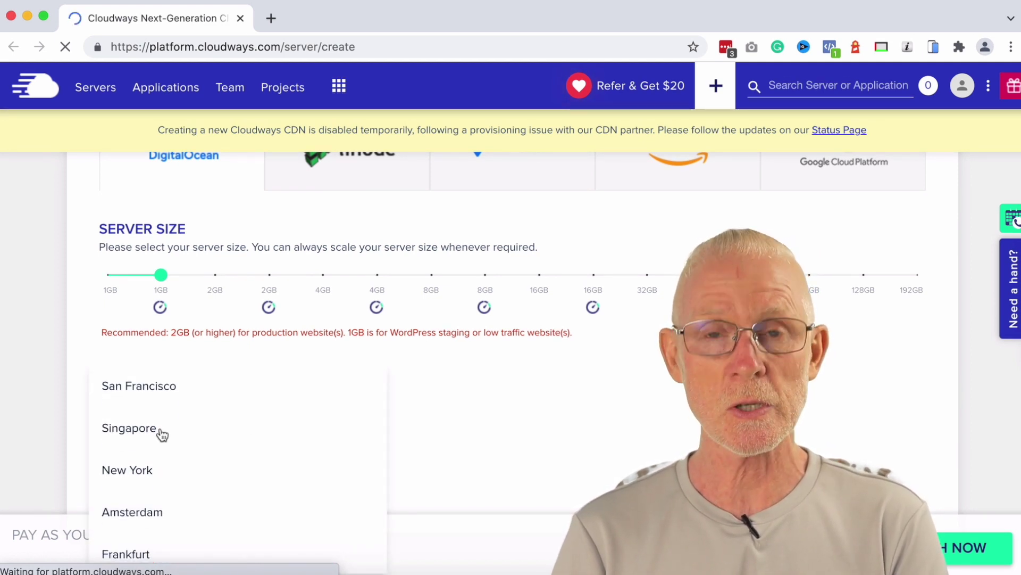
{"action": "left_click", "coordinate": [161, 434]}
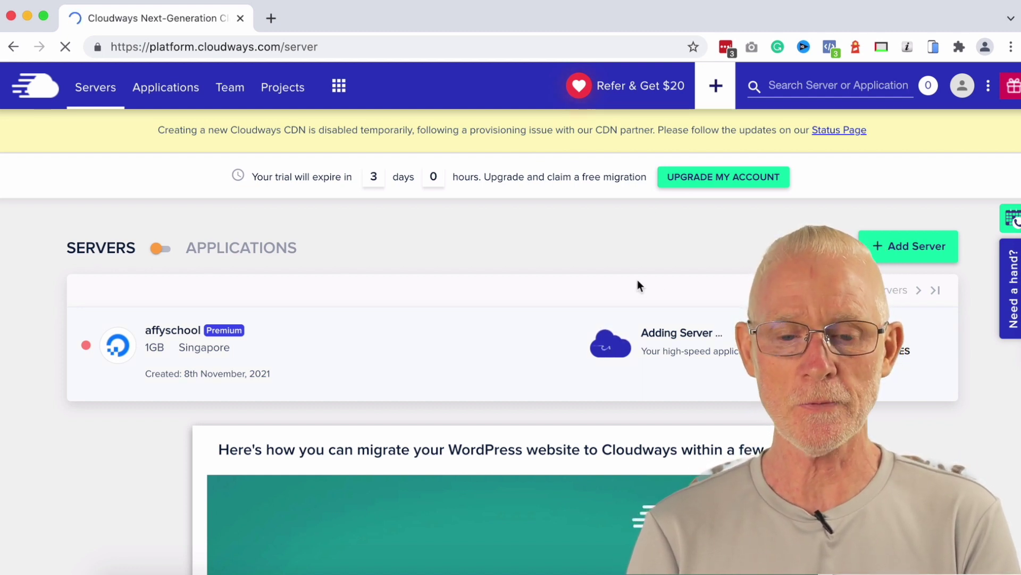
Step: Wait for the affyschool server to go live at 139.59.102.245, then open its details
{"action": "left_click_drag", "start_coordinate": [379, 179], "coordinate": [365, 179]}
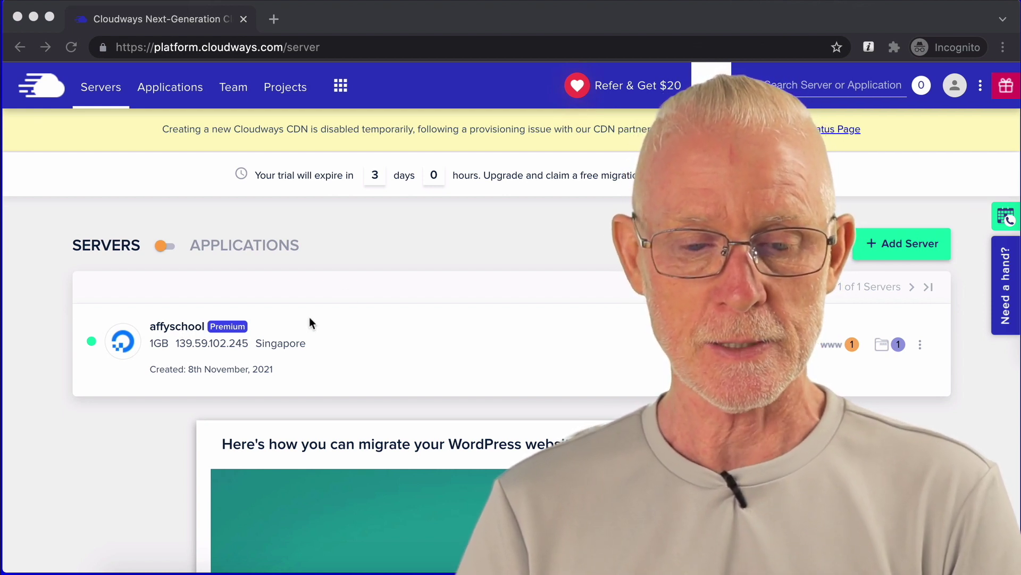
{"action": "left_click", "coordinate": [251, 346]}
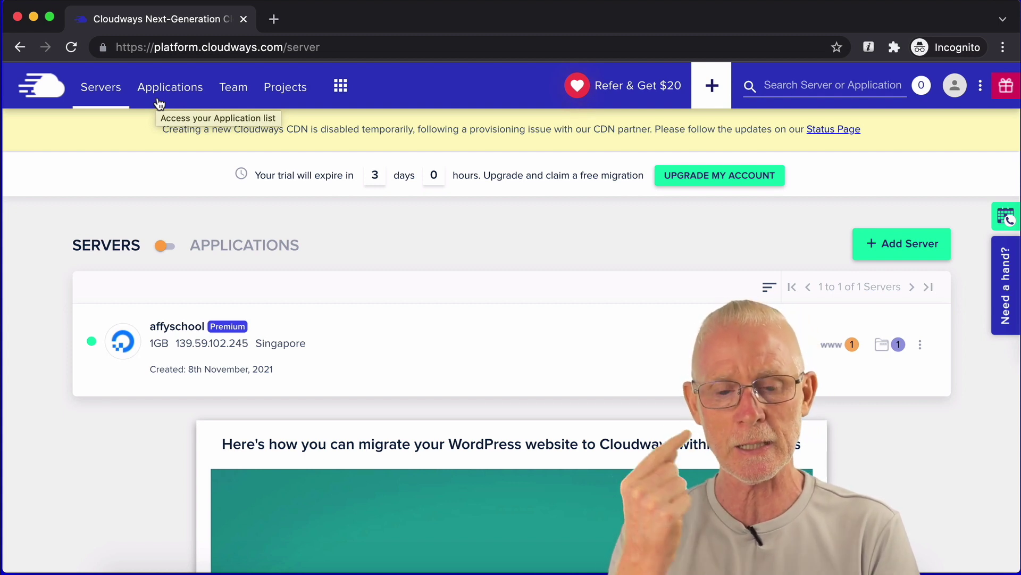
{"action": "scroll", "coordinate": [150, 105], "scroll_direction": "down", "scroll_amount": 1}
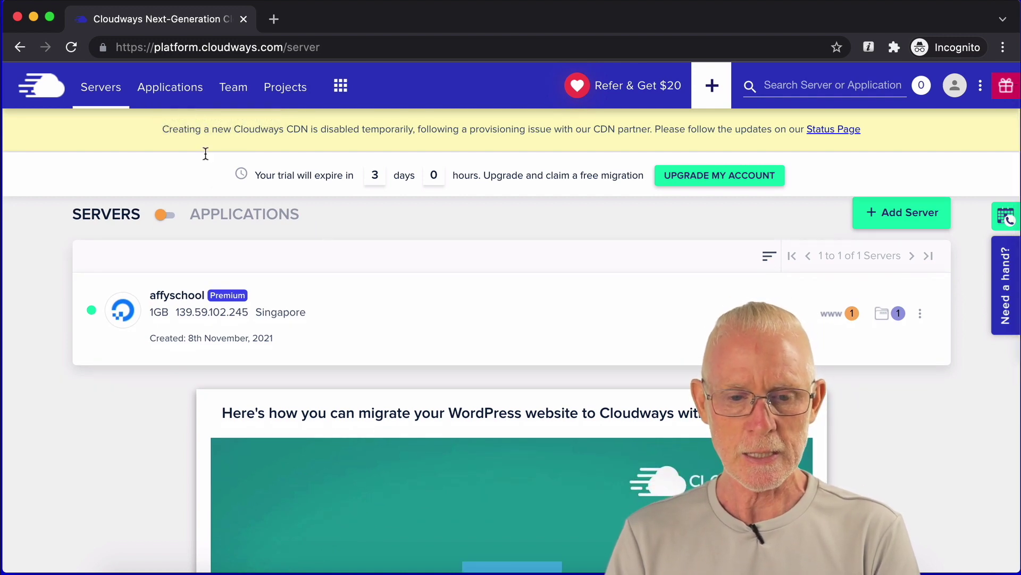
{"action": "left_click", "coordinate": [304, 274]}
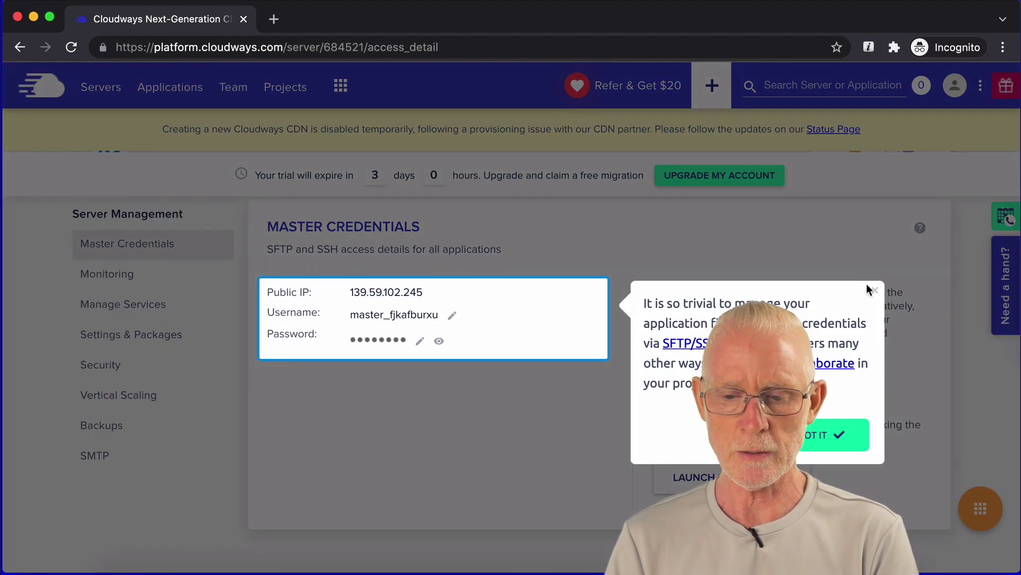
Step: Close the guided tour tip on the affyschool server page and scroll to Settings & Packages
{"action": "left_click", "coordinate": [874, 294]}
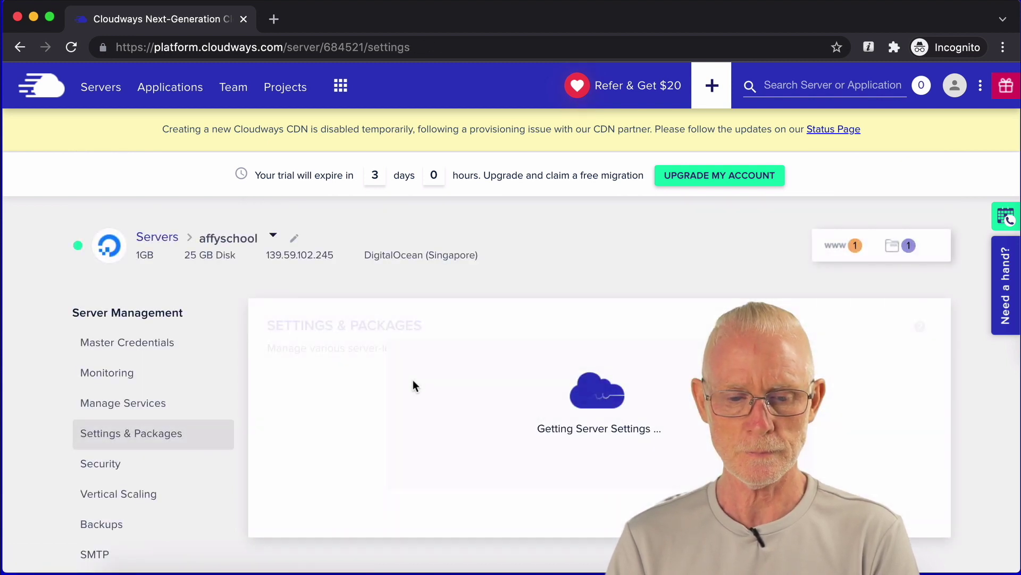
{"action": "scroll", "coordinate": [412, 379], "scroll_direction": "down", "scroll_amount": 1}
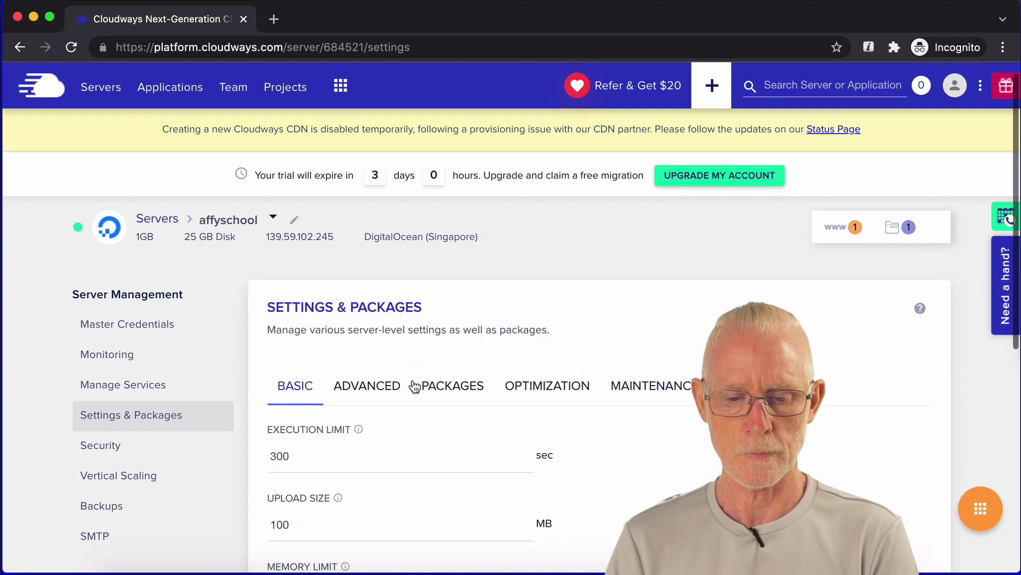
Step: On the Packages tab, start the Redis install and save PHP 8.0, confirming the warning
{"action": "left_click", "coordinate": [450, 392]}
{"action": "scroll", "coordinate": [518, 358], "scroll_direction": "down", "scroll_amount": 3}
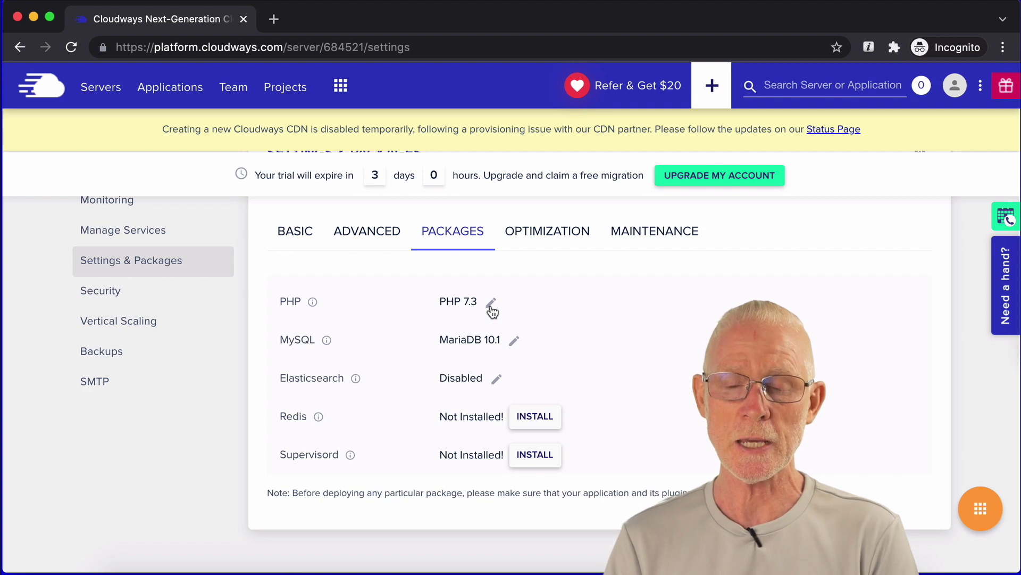
{"action": "left_click", "coordinate": [490, 303]}
{"action": "left_click", "coordinate": [493, 311]}
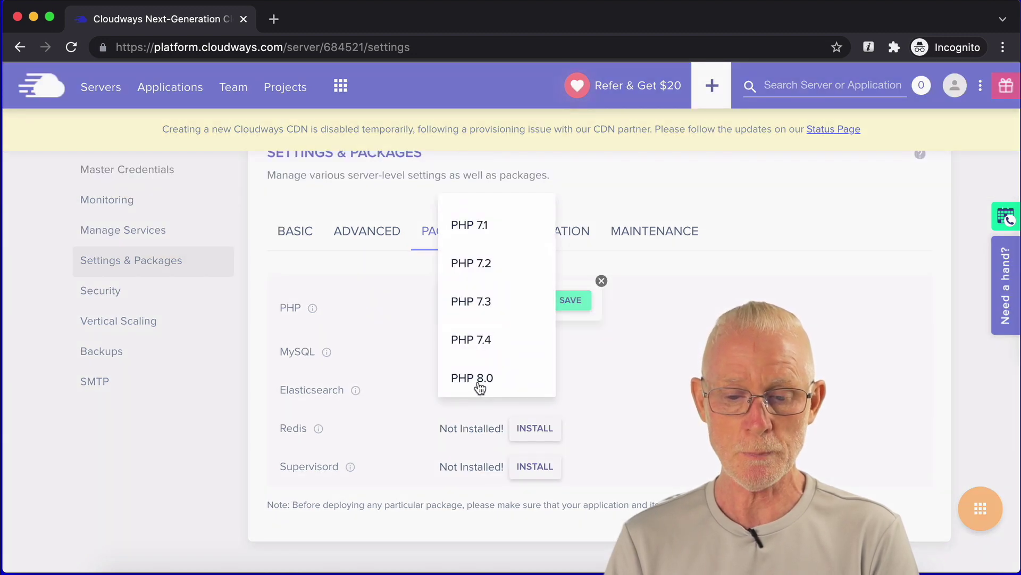
{"action": "left_click", "coordinate": [480, 379]}
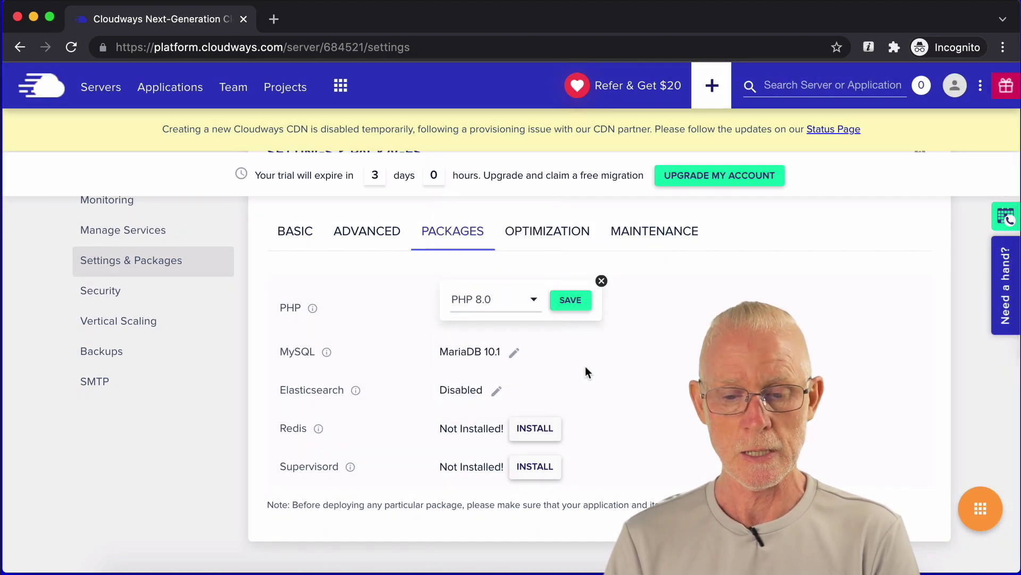
{"action": "scroll", "coordinate": [585, 366], "scroll_direction": "down", "scroll_amount": 1}
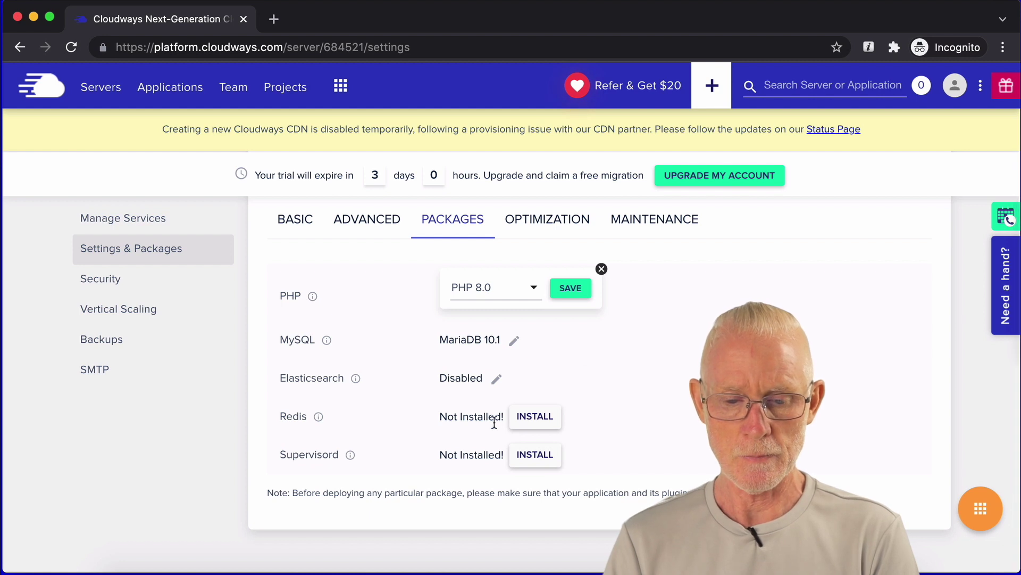
{"action": "left_click", "coordinate": [535, 417]}
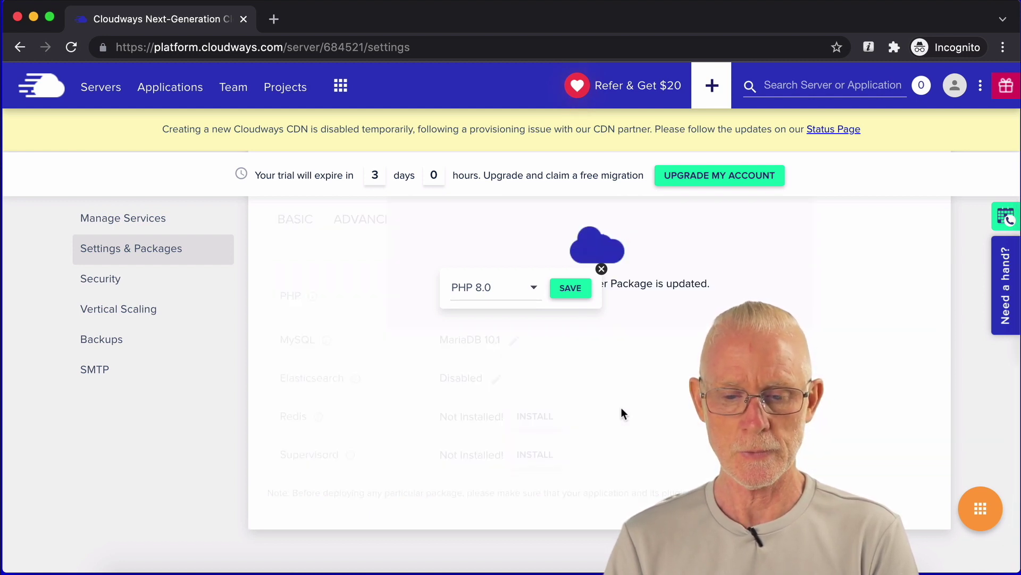
{"action": "left_click", "coordinate": [570, 290]}
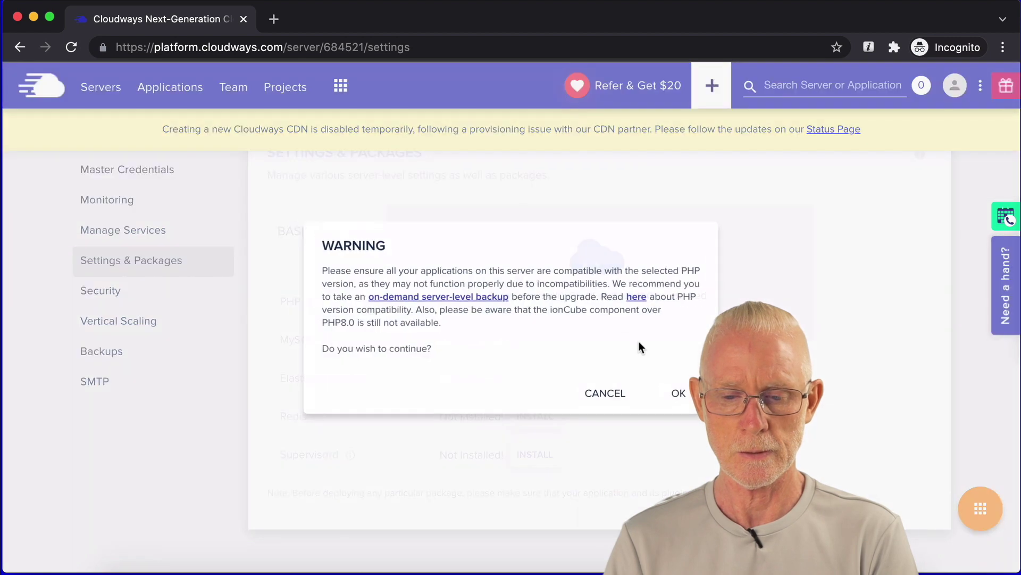
{"action": "left_click", "coordinate": [685, 397]}
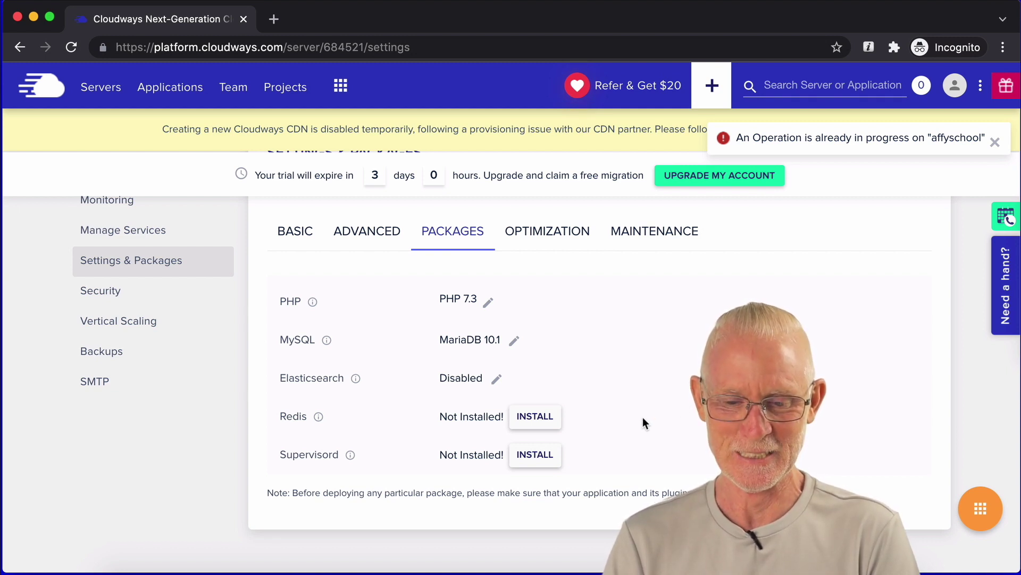
Step: Retry saving PHP 8.0 and installing Redis, then reload the page
{"action": "left_click", "coordinate": [488, 302]}
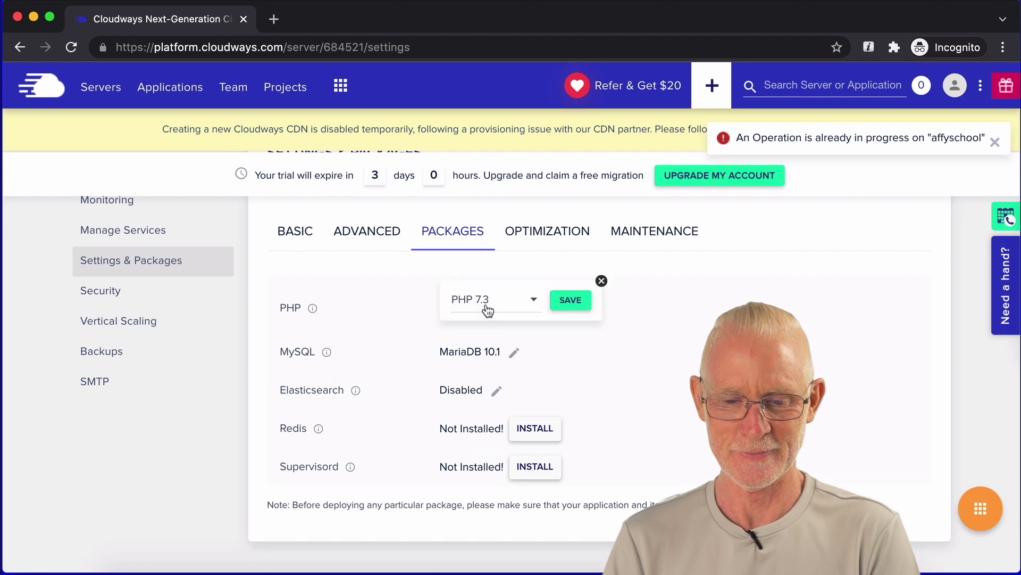
{"action": "left_click", "coordinate": [488, 303]}
{"action": "left_click", "coordinate": [481, 378]}
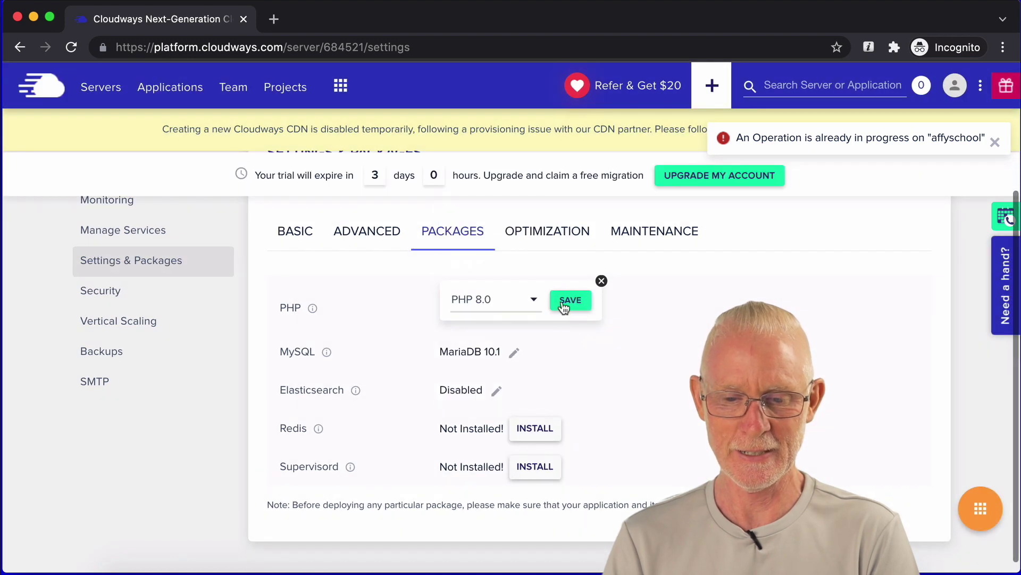
{"action": "left_click", "coordinate": [567, 302]}
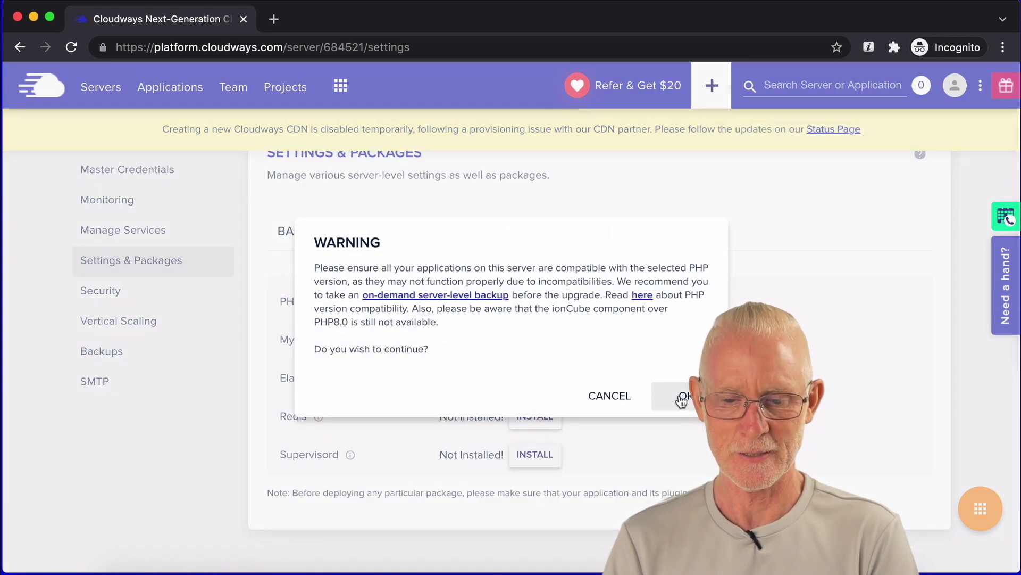
{"action": "left_click", "coordinate": [683, 398]}
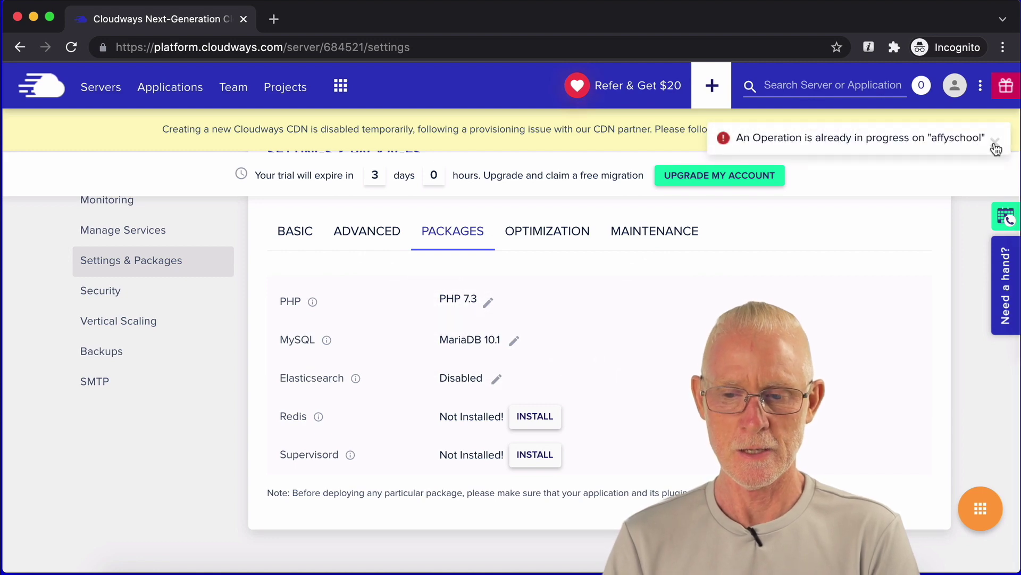
{"action": "left_click", "coordinate": [534, 419]}
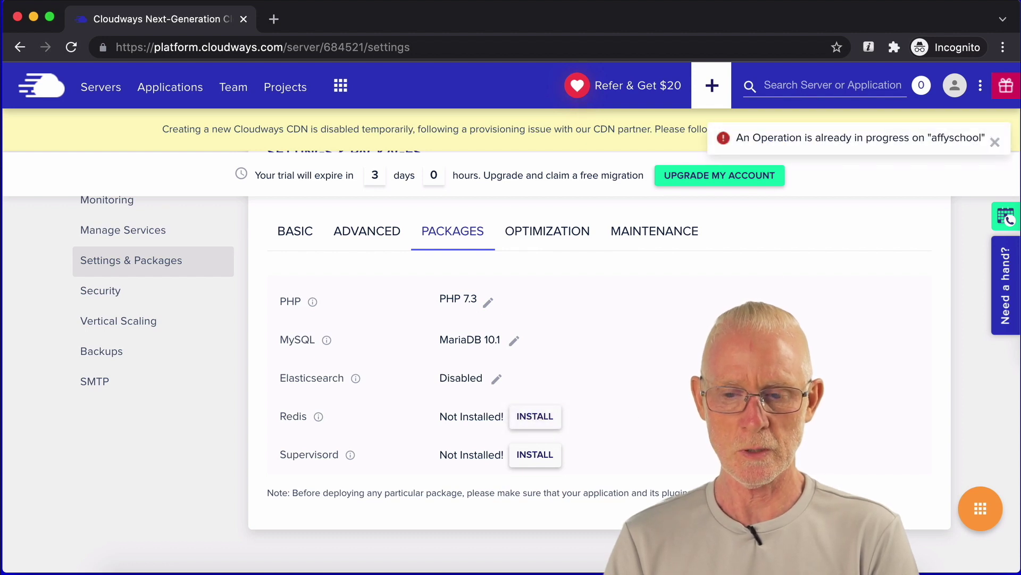
{"action": "left_click", "coordinate": [77, 49]}
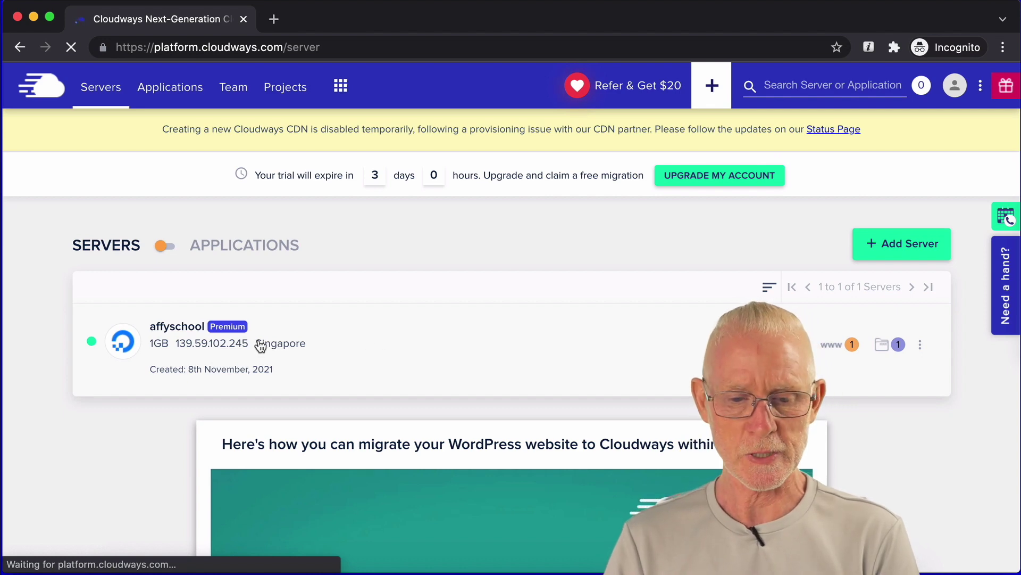
Step: In affyschool's Settings & Packages > Packages, save PHP 8.0 and confirm the upgrade warning
{"action": "left_click", "coordinate": [359, 341]}
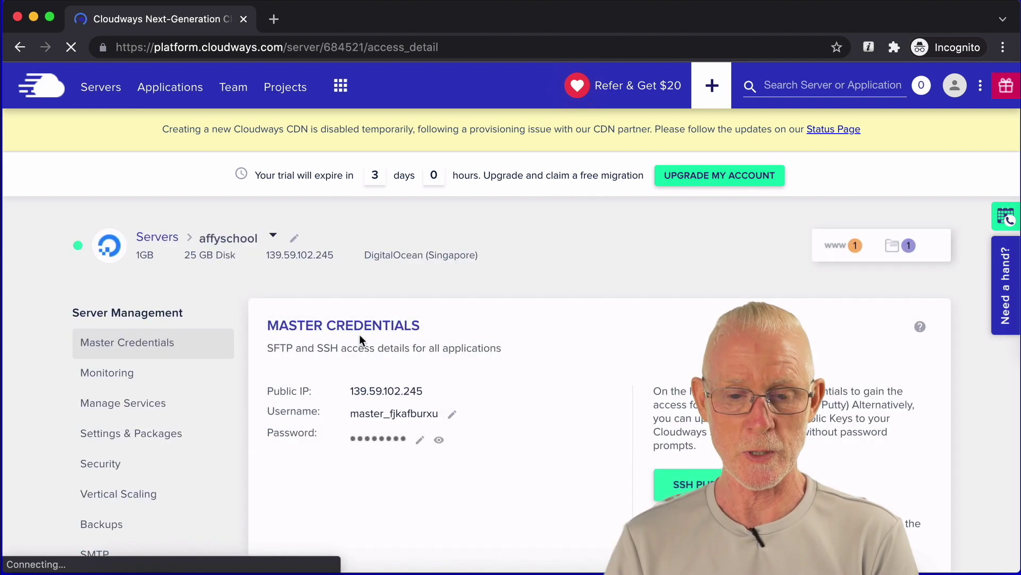
{"action": "scroll", "coordinate": [360, 341], "scroll_direction": "down", "scroll_amount": 1}
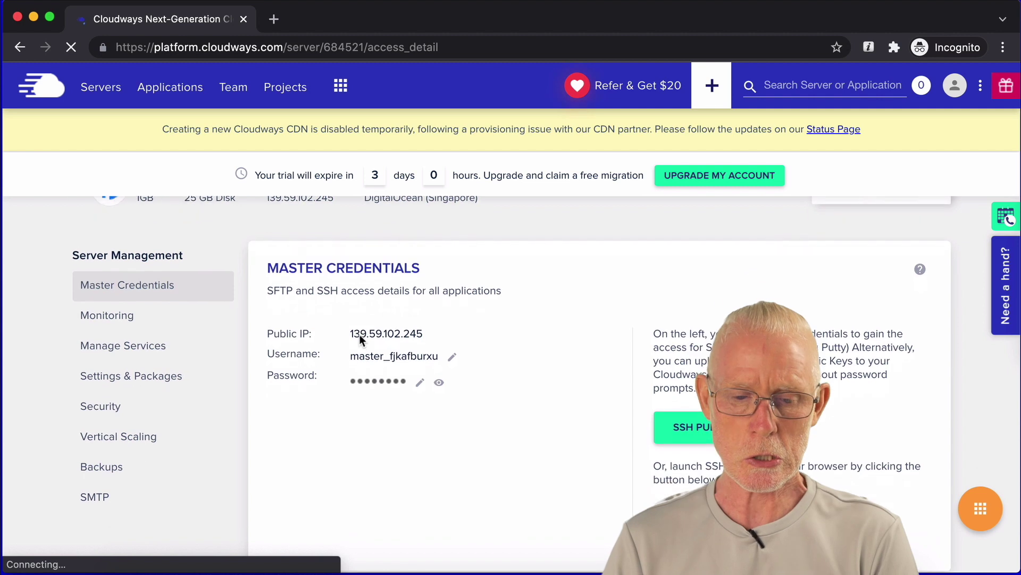
{"action": "left_click", "coordinate": [133, 372]}
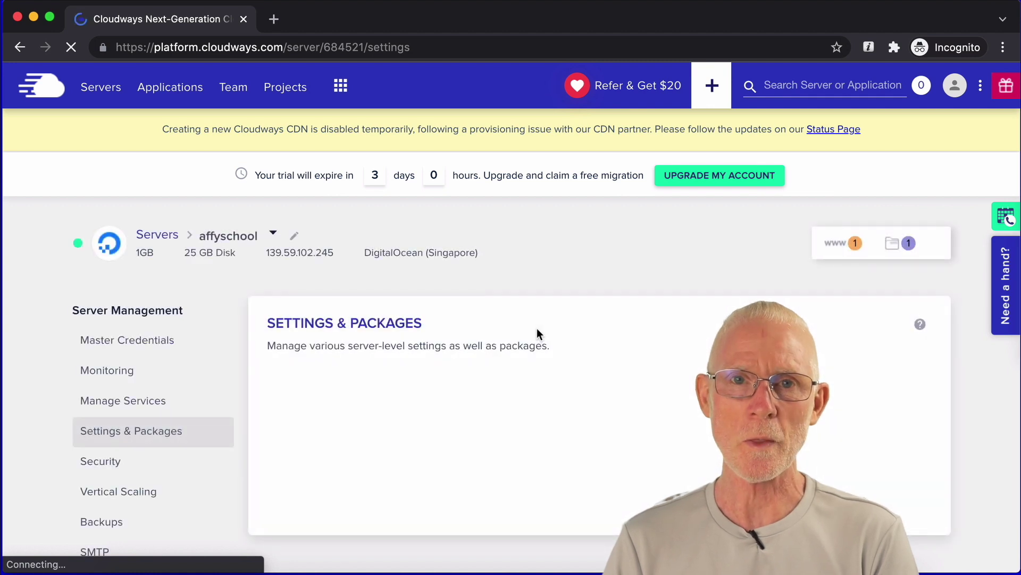
{"action": "scroll", "coordinate": [537, 328], "scroll_direction": "down", "scroll_amount": 3}
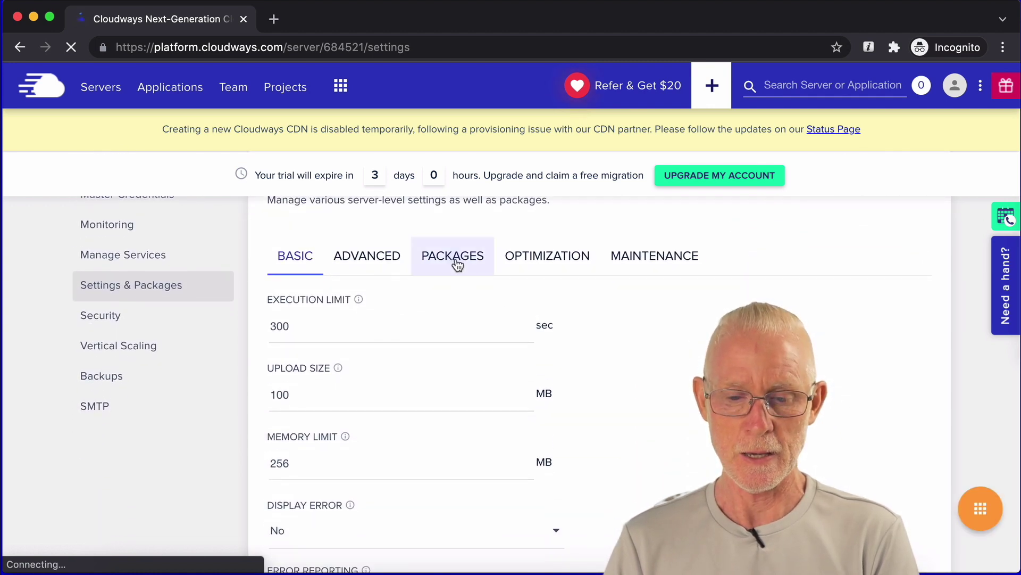
{"action": "left_click", "coordinate": [453, 261]}
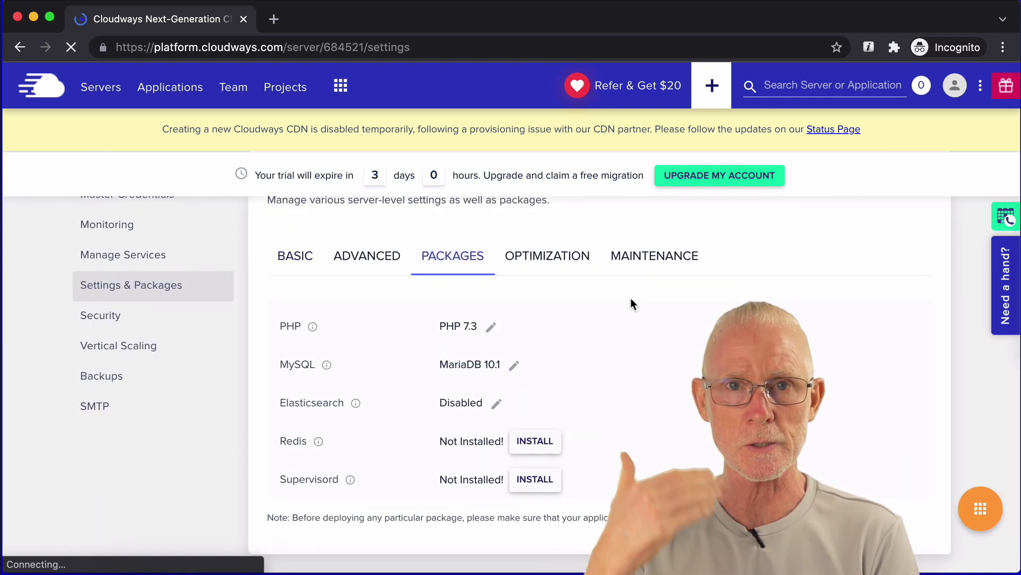
{"action": "scroll", "coordinate": [632, 303], "scroll_direction": "down", "scroll_amount": 1}
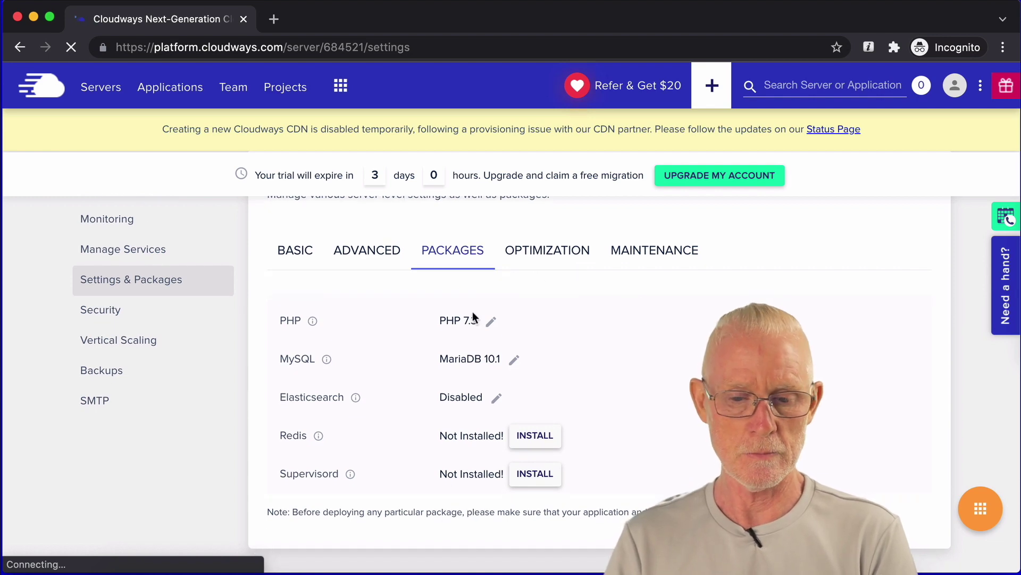
{"action": "left_click", "coordinate": [490, 322]}
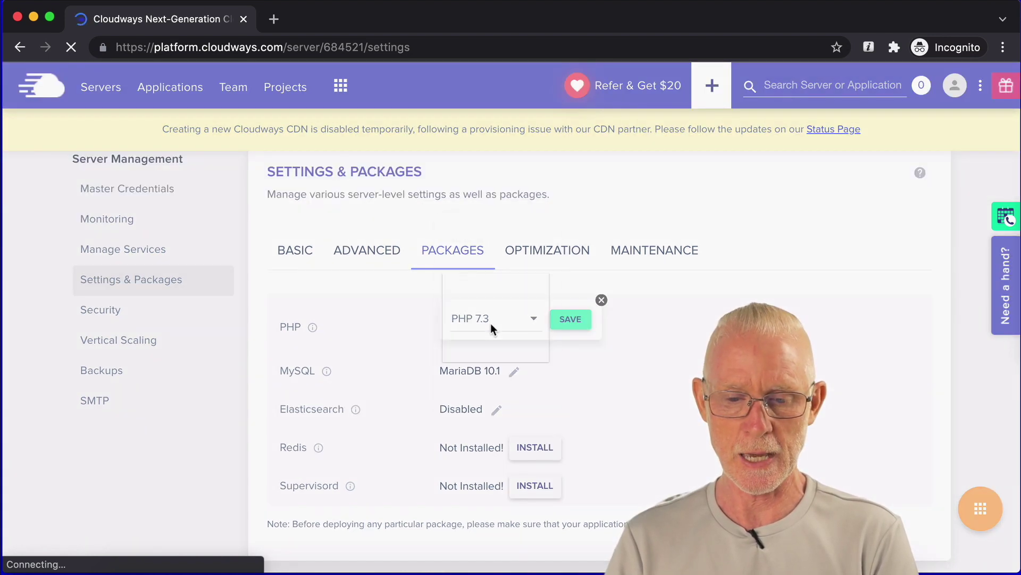
{"action": "left_click", "coordinate": [490, 322]}
{"action": "left_click", "coordinate": [488, 397]}
{"action": "left_click", "coordinate": [570, 319]}
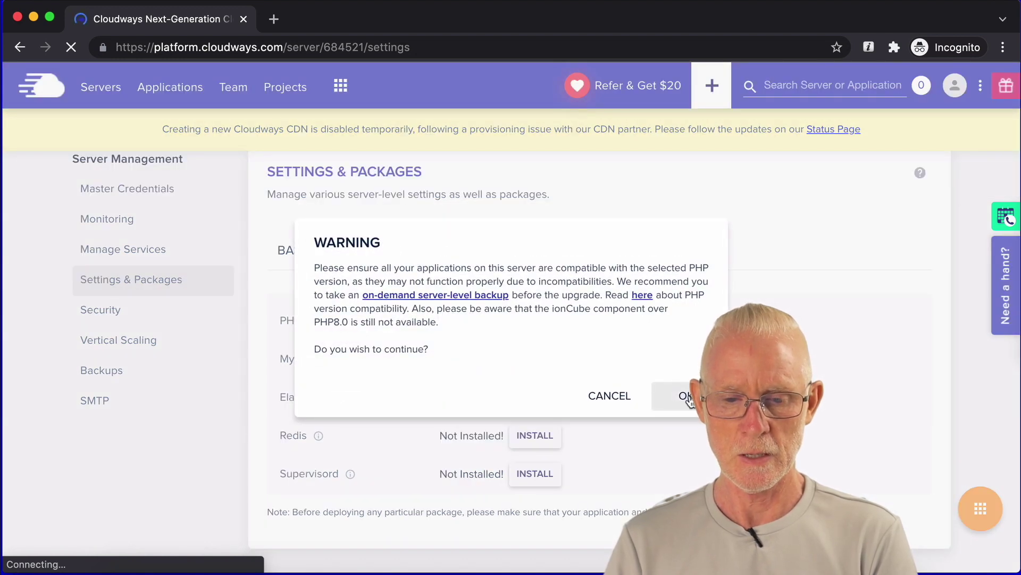
{"action": "left_click", "coordinate": [686, 397]}
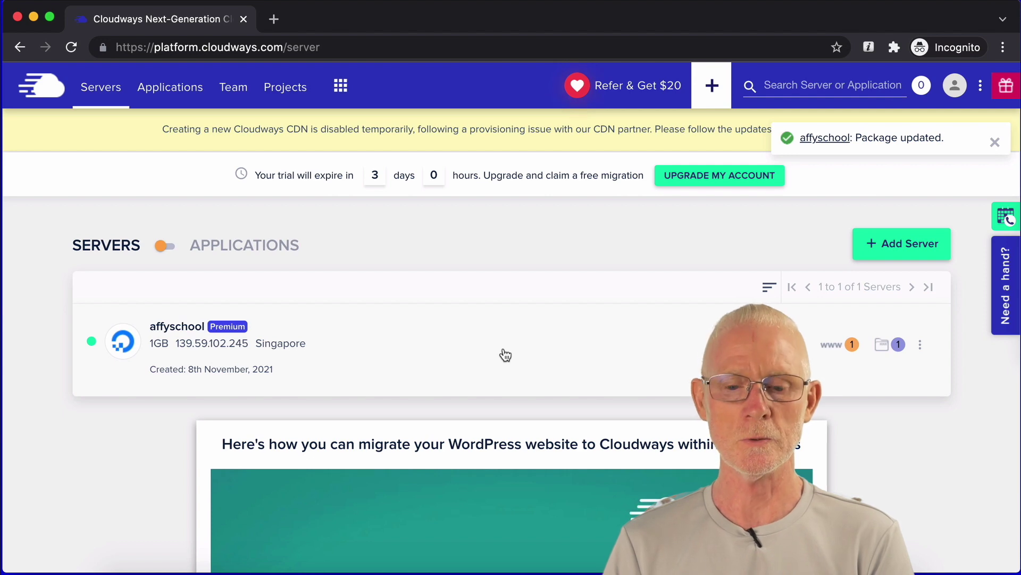
Step: Open affyschool's package list to check PHP 8.0 and Redis are installed
{"action": "left_click", "coordinate": [239, 355]}
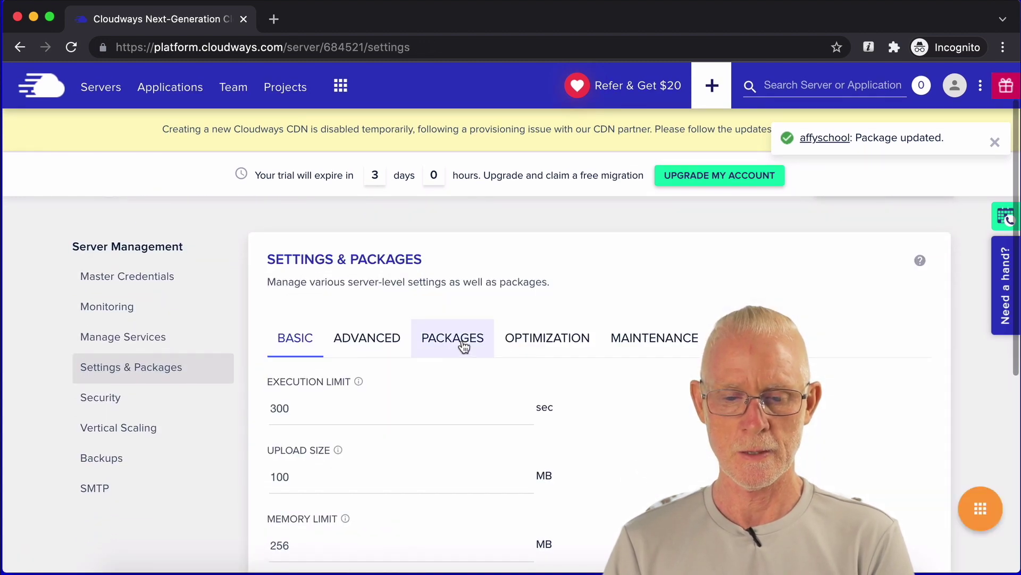
{"action": "left_click", "coordinate": [462, 345]}
{"action": "scroll", "coordinate": [627, 373], "scroll_direction": "down", "scroll_amount": 2}
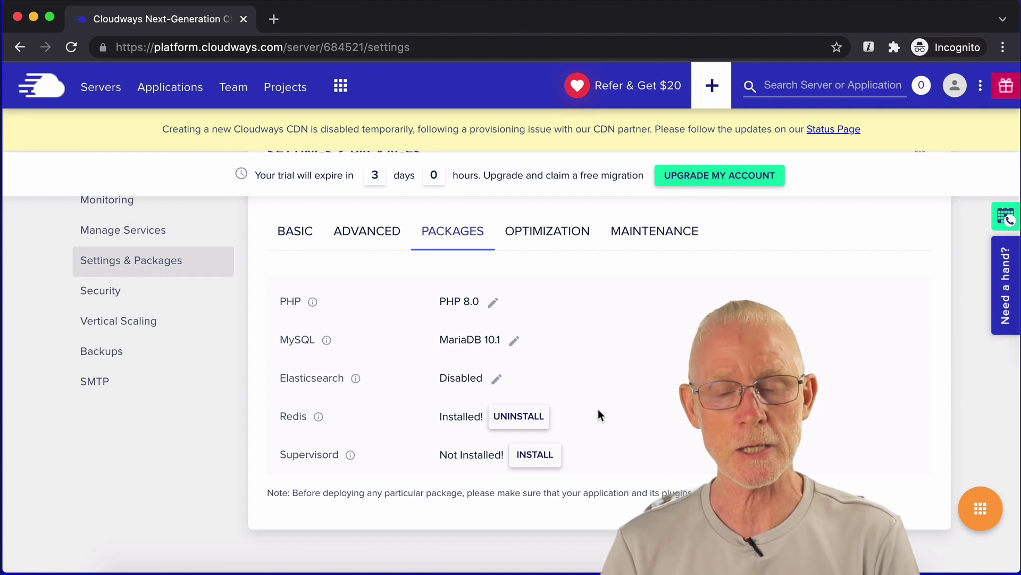
{"action": "mouse_move", "coordinate": [321, 416]}
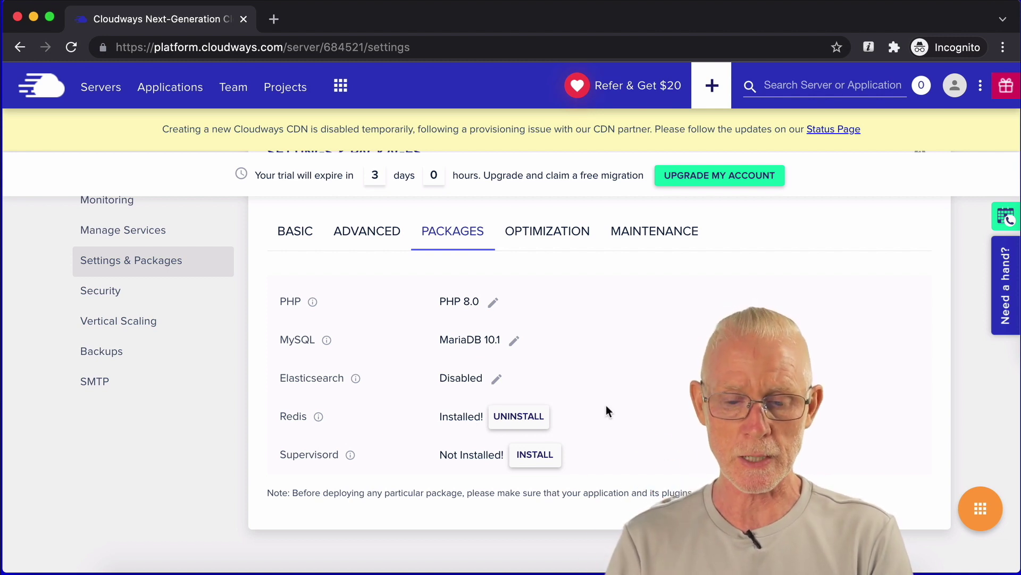
Step: Switch the database version to MariaDB 10.4, save it and confirm the upgrade
{"action": "left_click", "coordinate": [514, 340]}
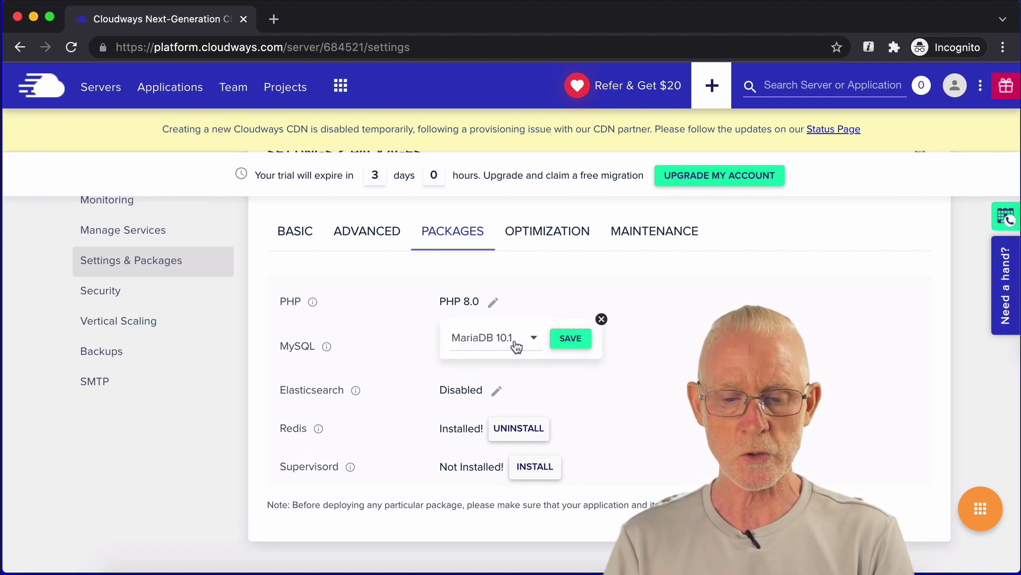
{"action": "left_click", "coordinate": [514, 340]}
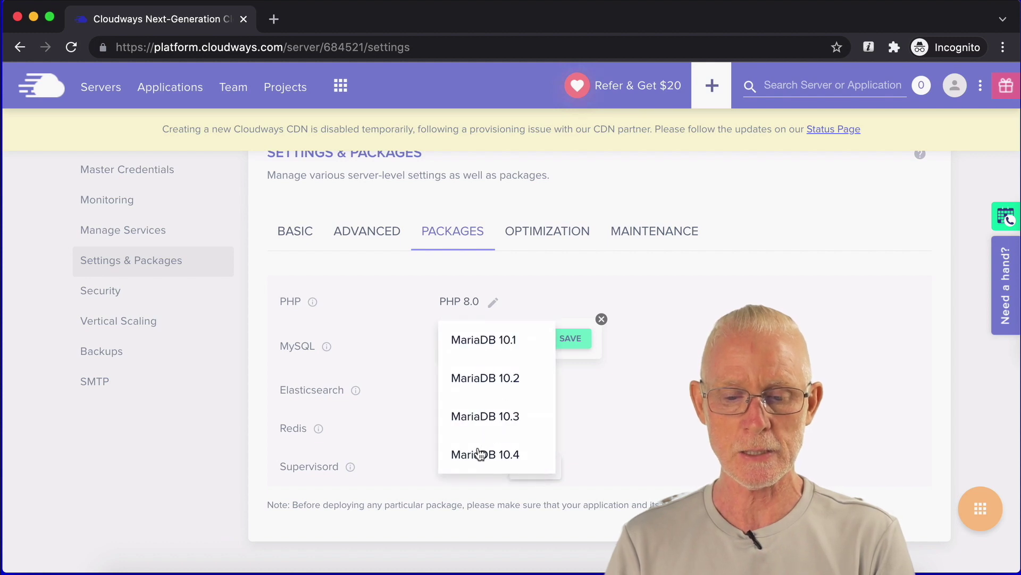
{"action": "key", "text": "Return"}
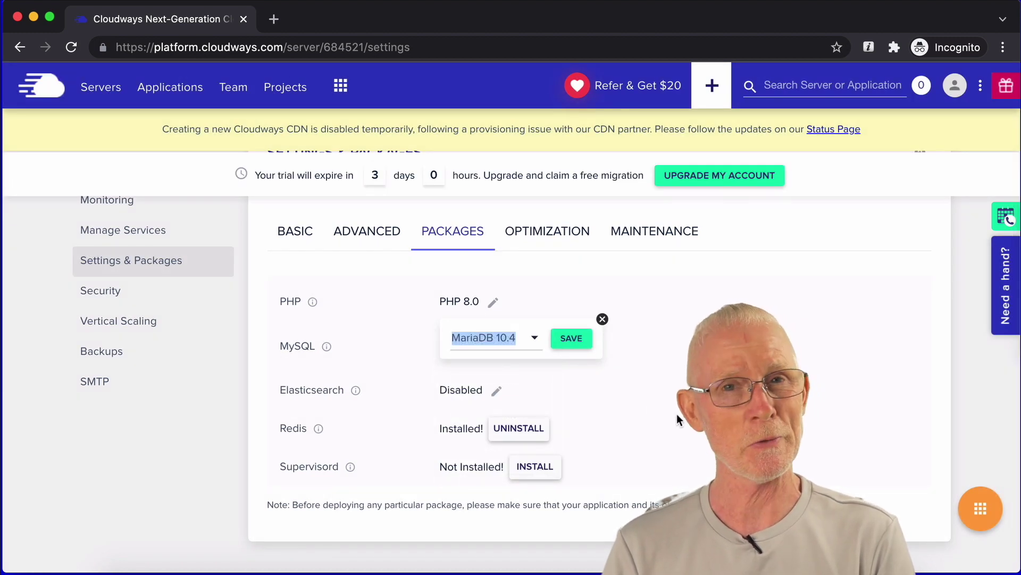
{"action": "left_click", "coordinate": [571, 339]}
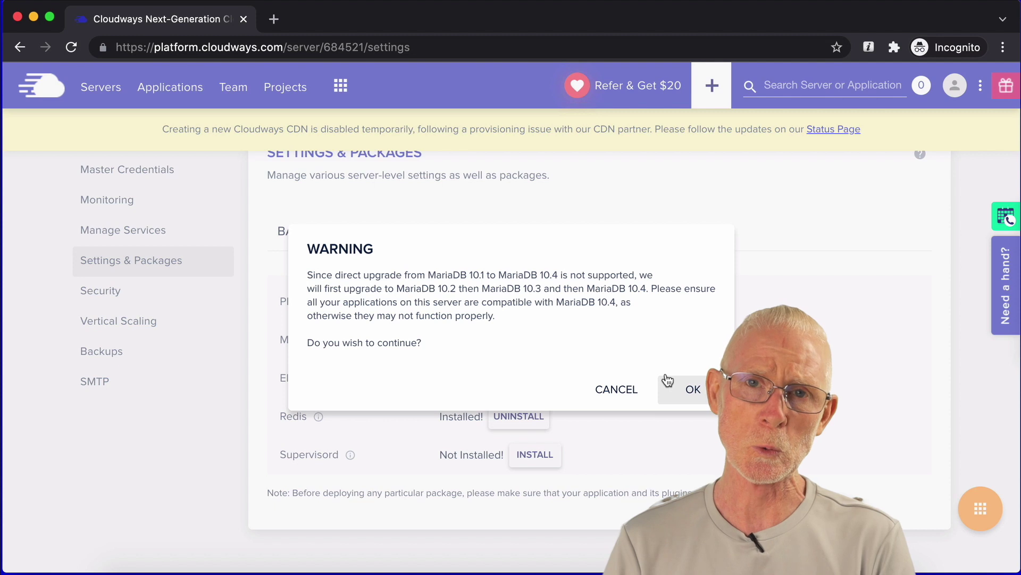
{"action": "left_click", "coordinate": [687, 392]}
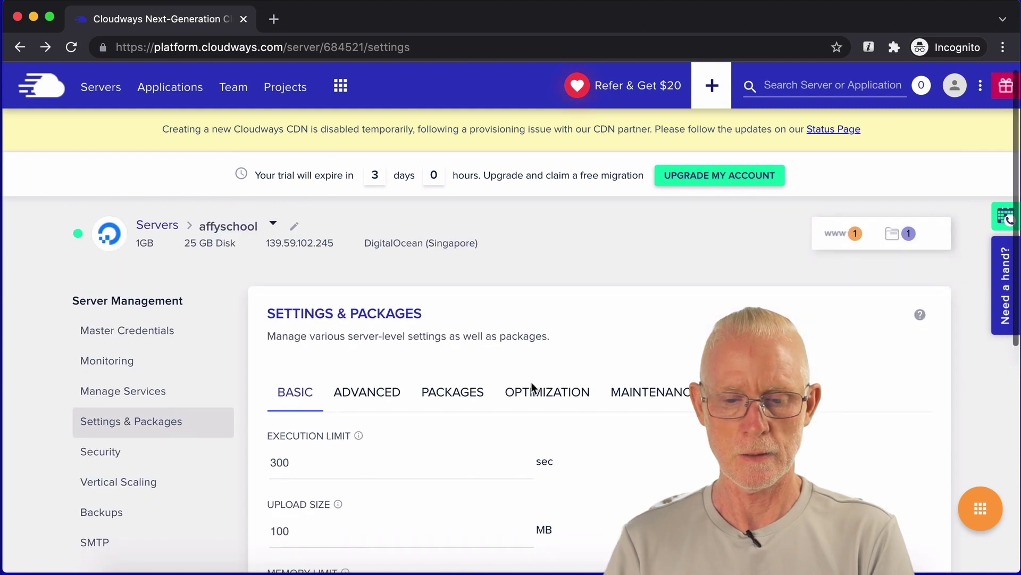
Step: Review the Settings & Packages limits, then go to the server's Backups section
{"action": "scroll", "coordinate": [532, 388], "scroll_direction": "down", "scroll_amount": 3}
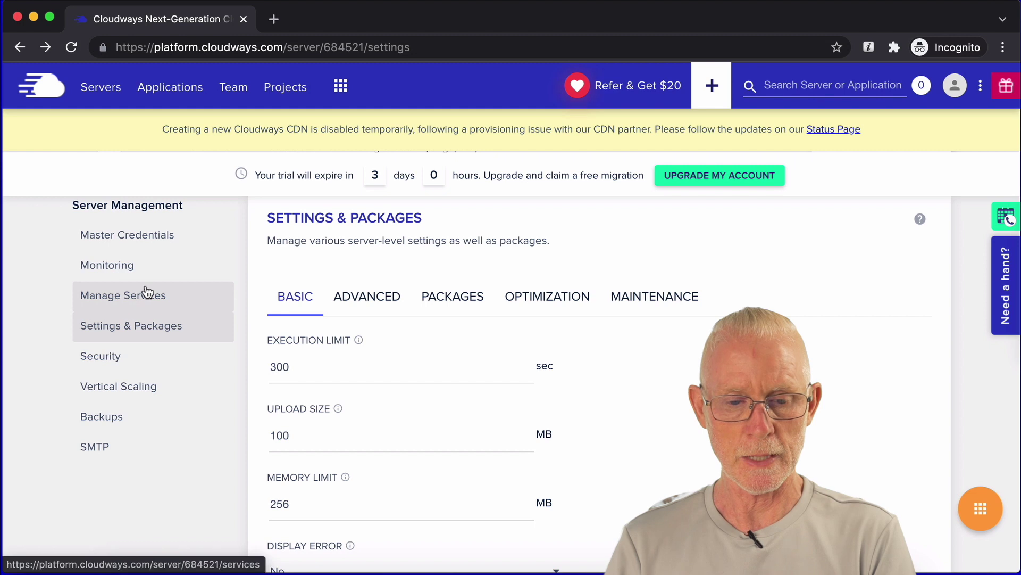
{"action": "scroll", "coordinate": [222, 290], "scroll_direction": "up", "scroll_amount": 1}
{"action": "scroll", "coordinate": [220, 290], "scroll_direction": "down", "scroll_amount": 1}
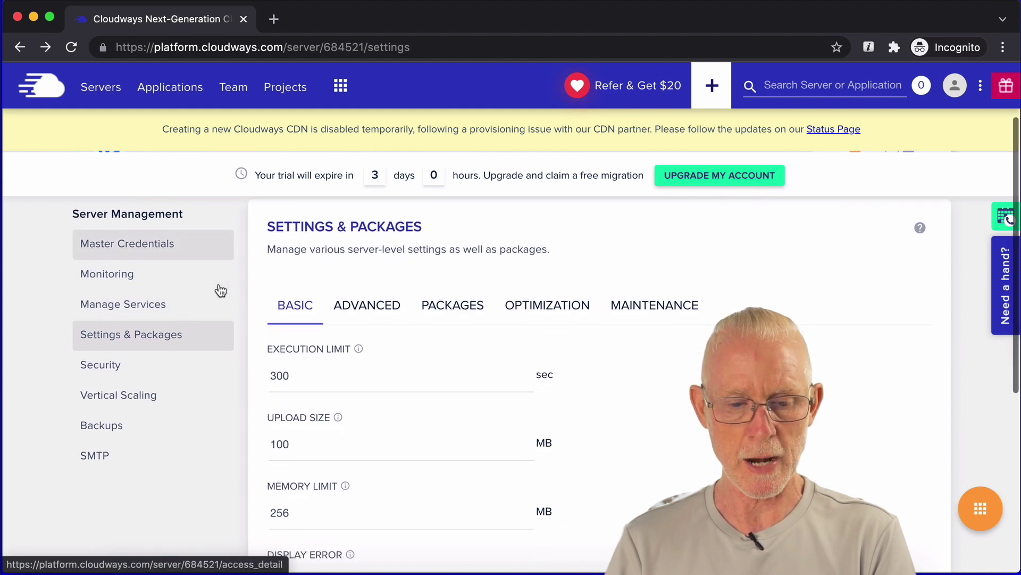
{"action": "left_click", "coordinate": [116, 426]}
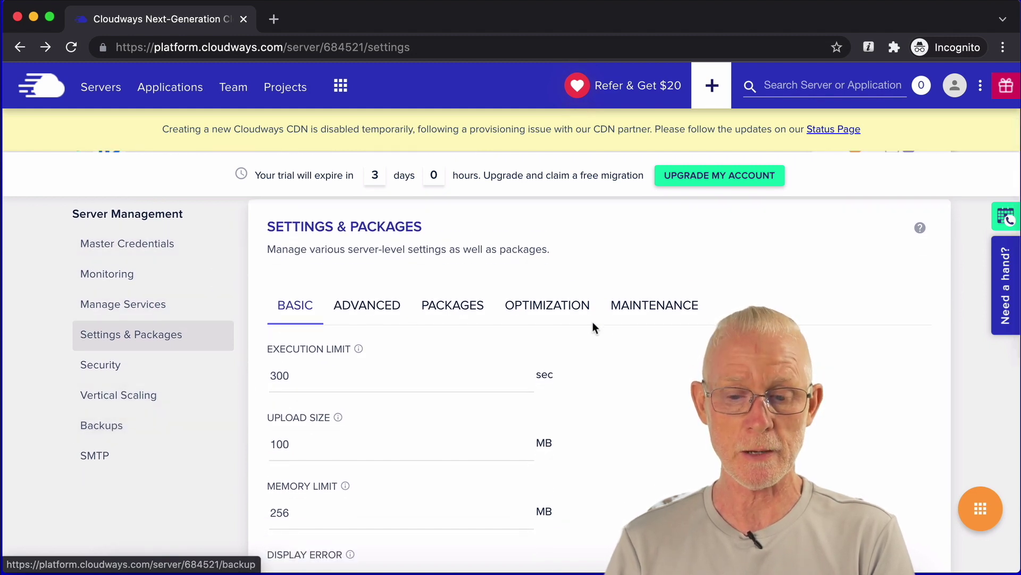
Step: Change Backup Retention from 1 week to 4 Weeks and save the backup changes
{"action": "scroll", "coordinate": [641, 334], "scroll_direction": "down", "scroll_amount": 3}
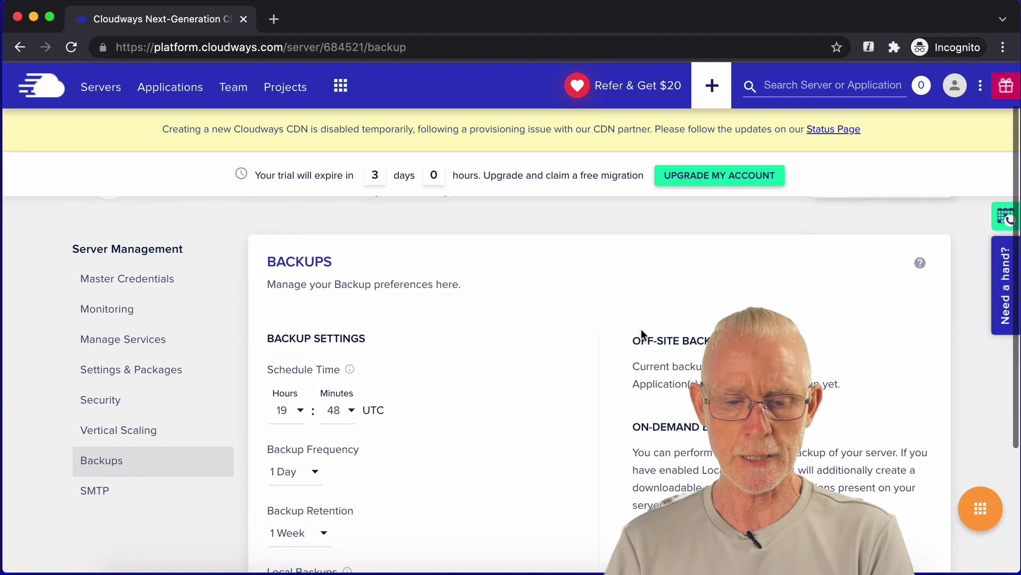
{"action": "scroll", "coordinate": [392, 393], "scroll_direction": "down", "scroll_amount": 3}
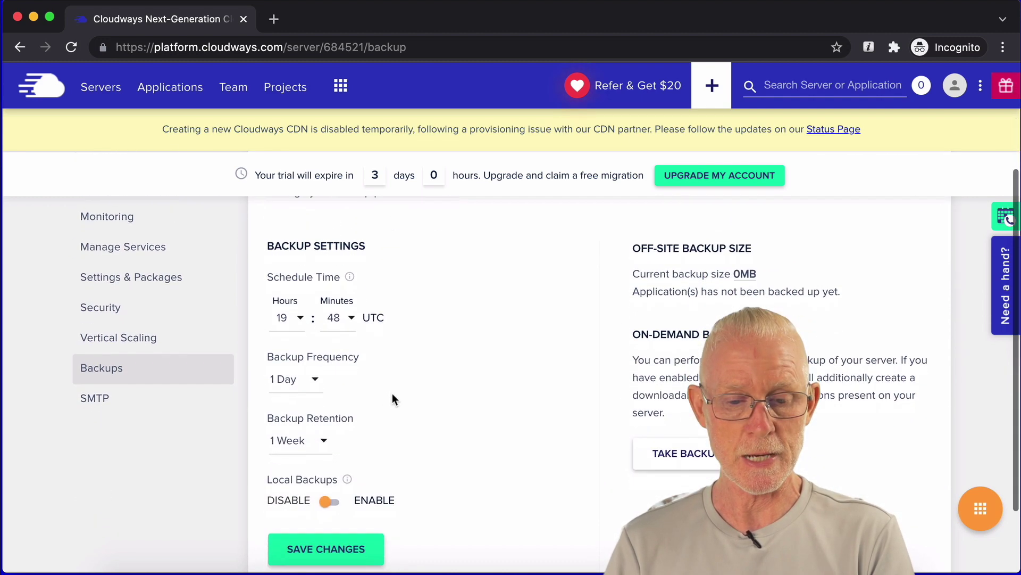
{"action": "left_click", "coordinate": [296, 370]}
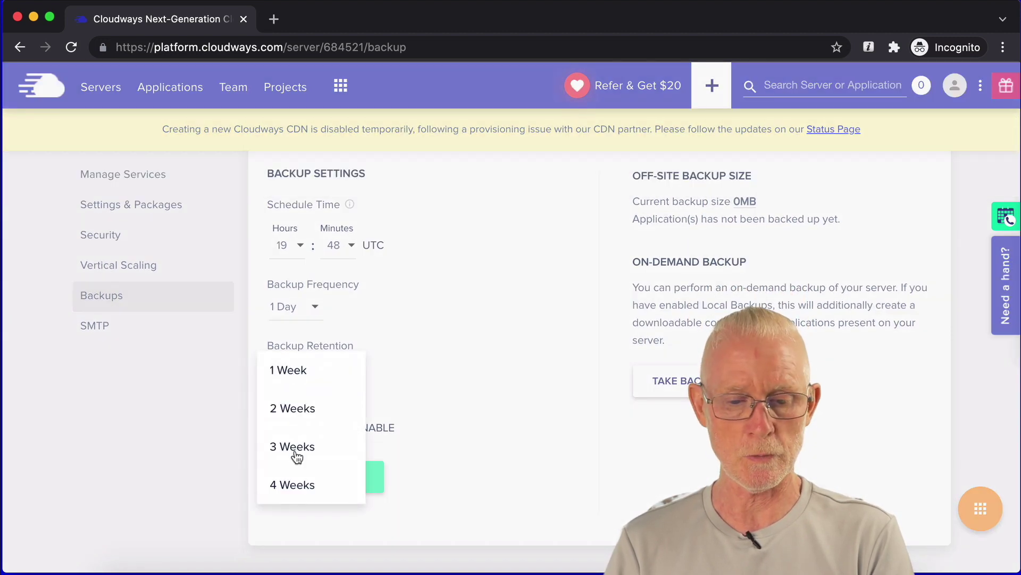
{"action": "left_click", "coordinate": [293, 486]}
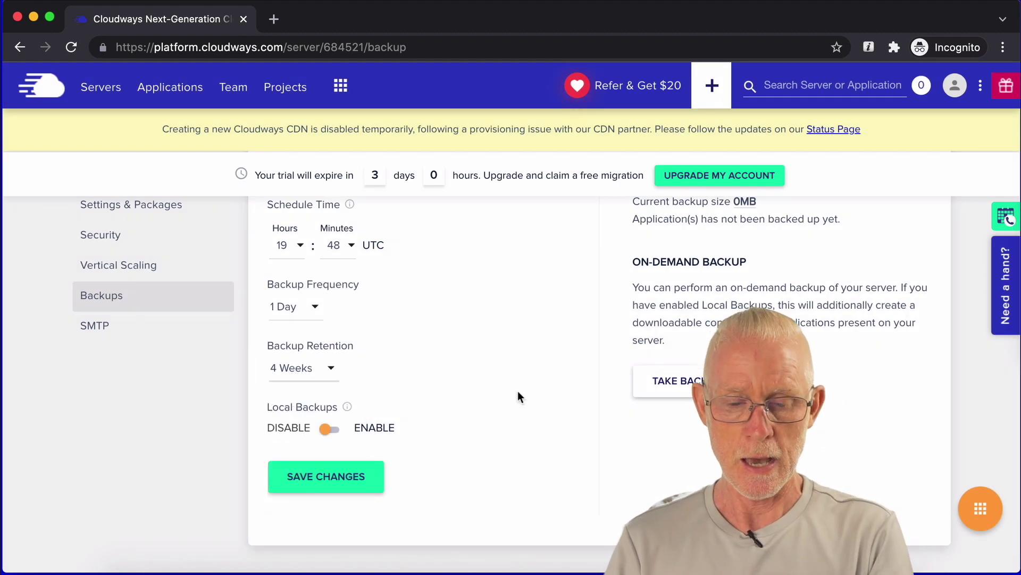
{"action": "scroll", "coordinate": [518, 391], "scroll_direction": "down", "scroll_amount": 1}
{"action": "left_click", "coordinate": [355, 463]}
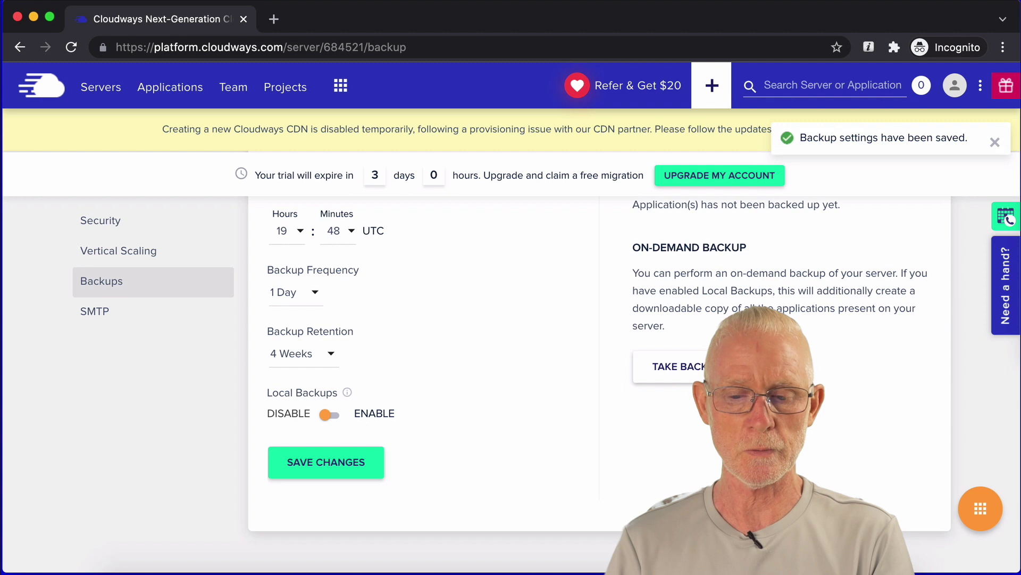
{"action": "scroll", "coordinate": [551, 367], "scroll_direction": "up", "scroll_amount": 3}
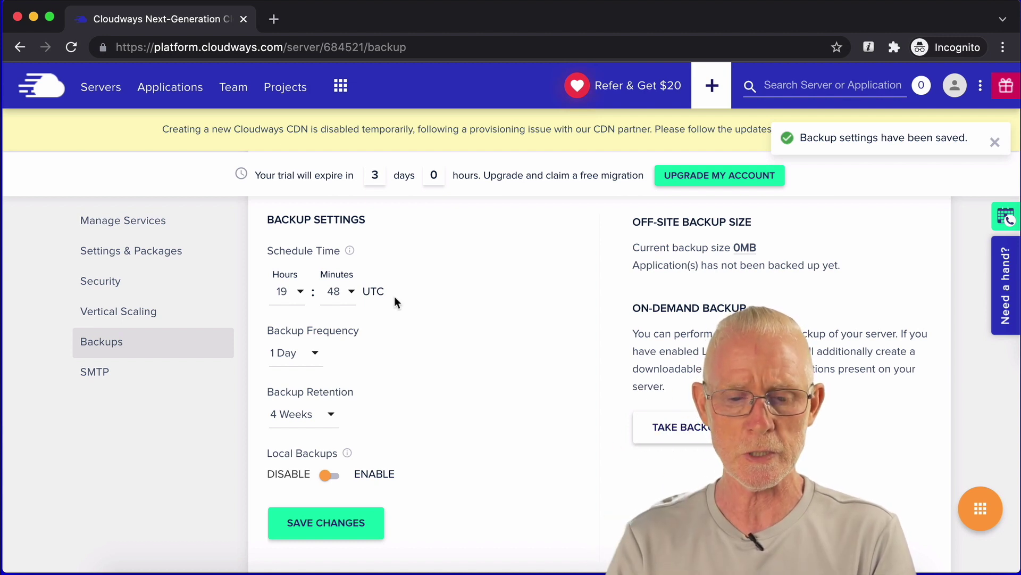
{"action": "scroll", "coordinate": [395, 301], "scroll_direction": "up", "scroll_amount": 2}
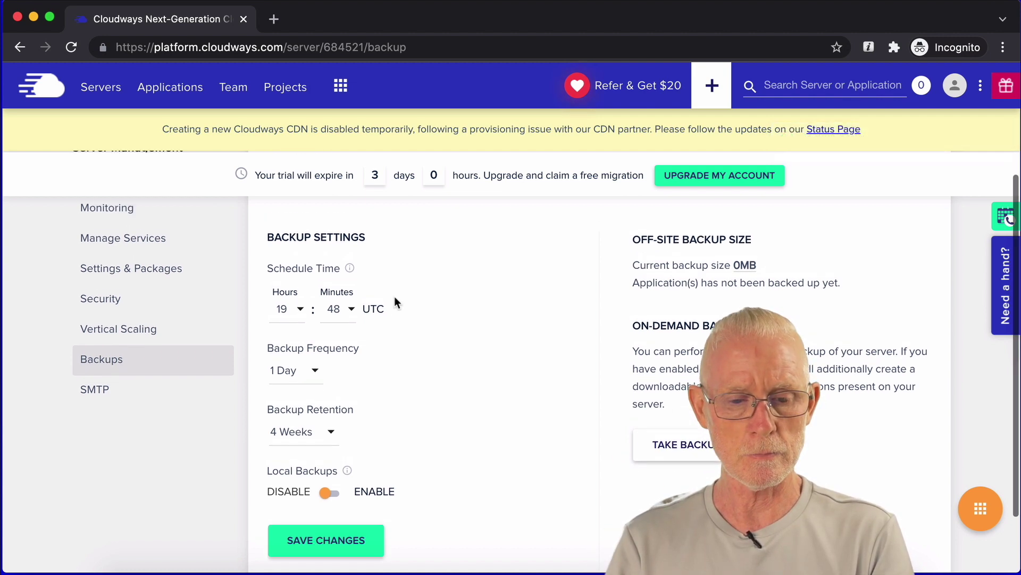
{"action": "scroll", "coordinate": [395, 302], "scroll_direction": "up", "scroll_amount": 2}
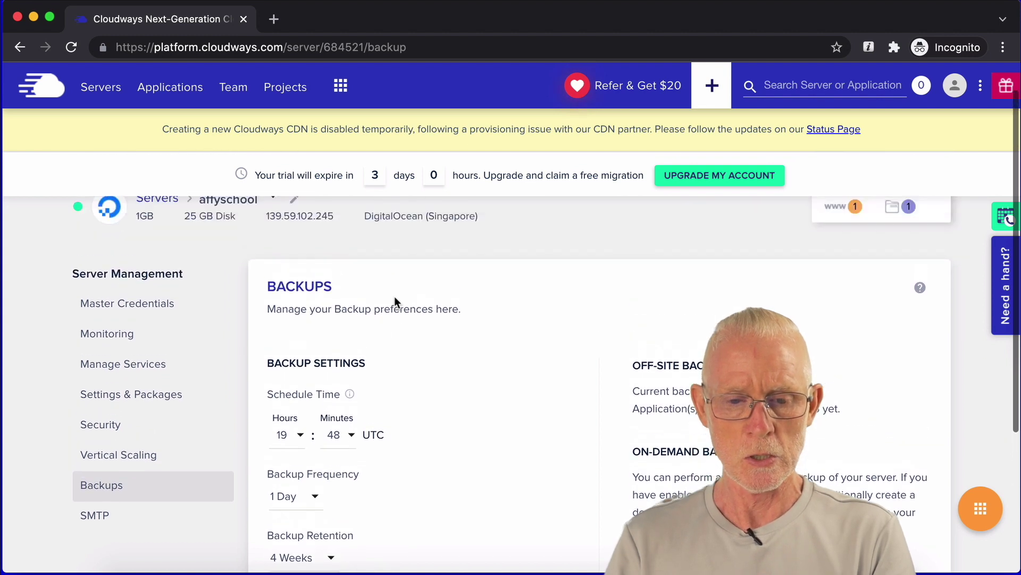
{"action": "scroll", "coordinate": [395, 302], "scroll_direction": "up", "scroll_amount": 1}
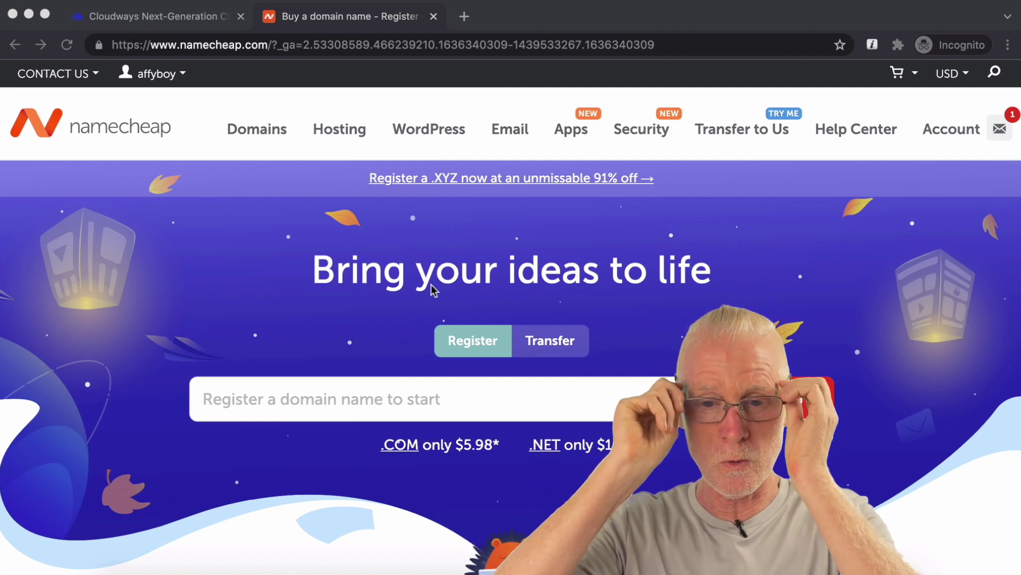
Step: Go to Namecheap's Domain List and open Advanced DNS for affyschool.com
{"action": "left_click", "coordinate": [366, 21]}
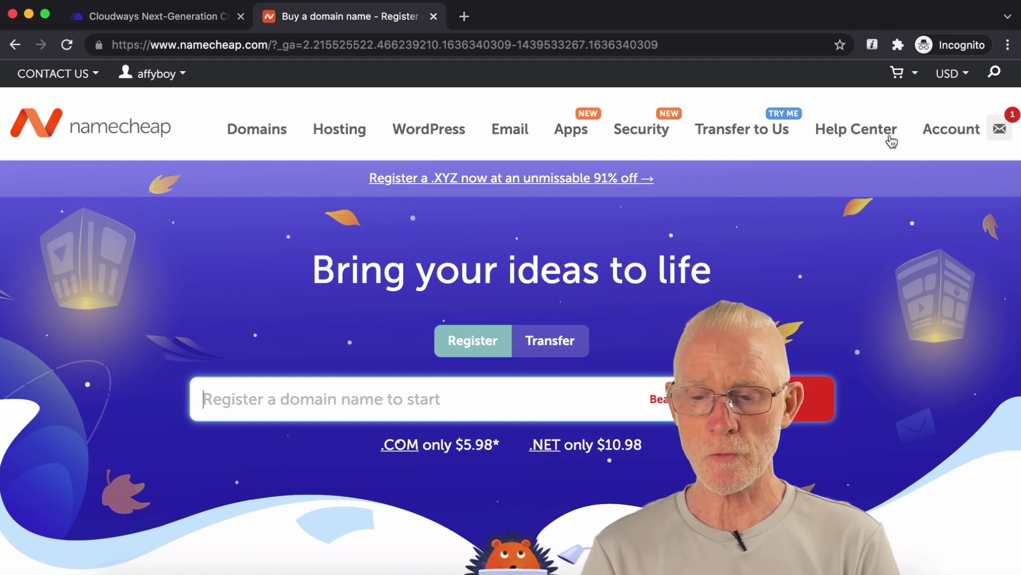
{"action": "mouse_move", "coordinate": [962, 129]}
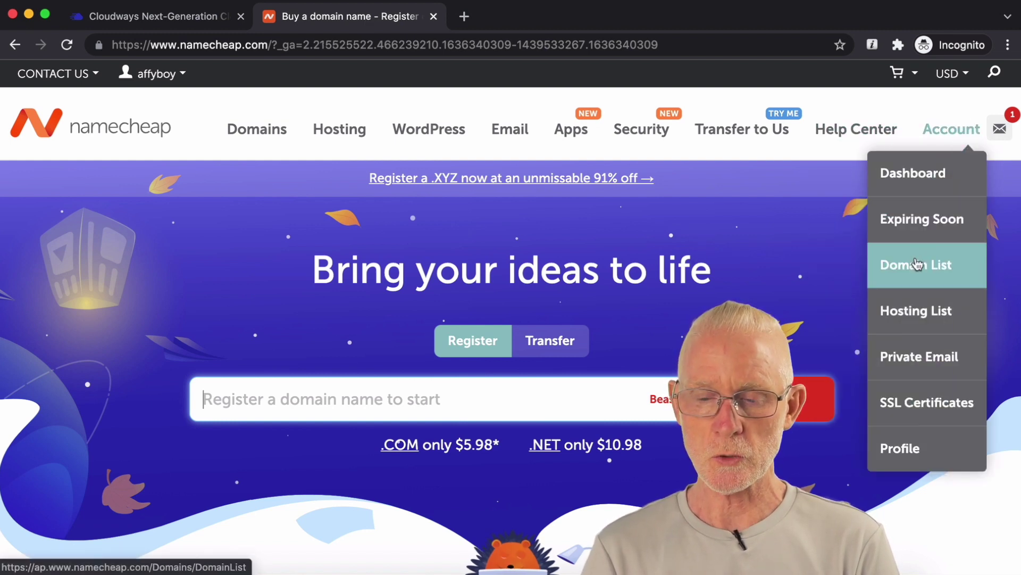
{"action": "left_click", "coordinate": [916, 263]}
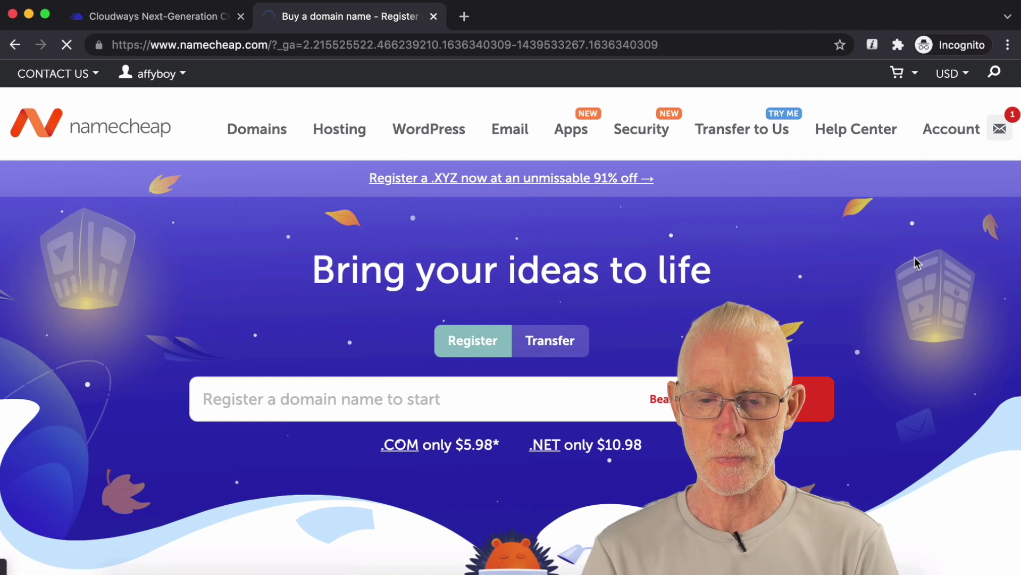
{"action": "scroll", "coordinate": [915, 257], "scroll_direction": "down", "scroll_amount": 2}
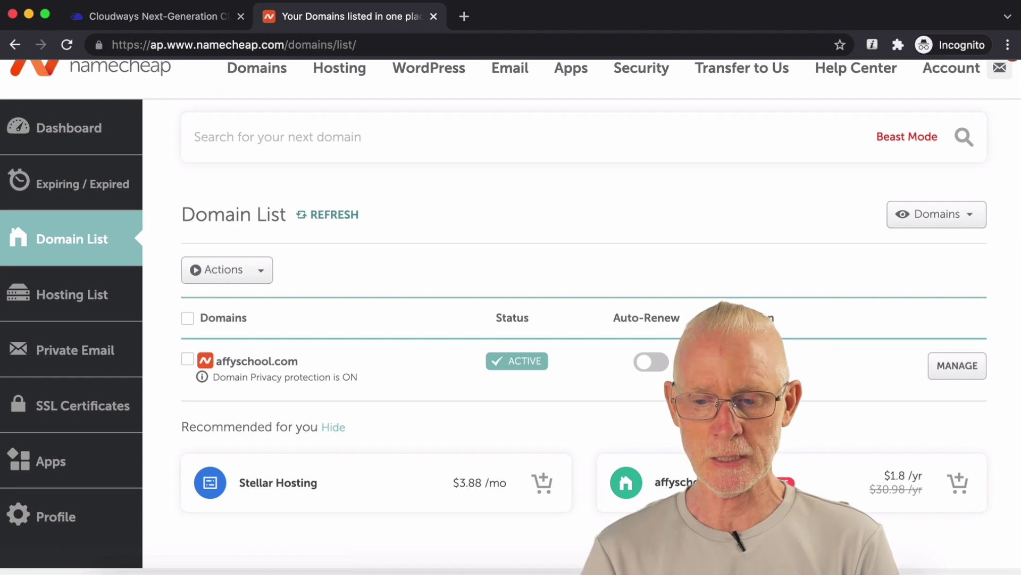
{"action": "left_click", "coordinate": [963, 376]}
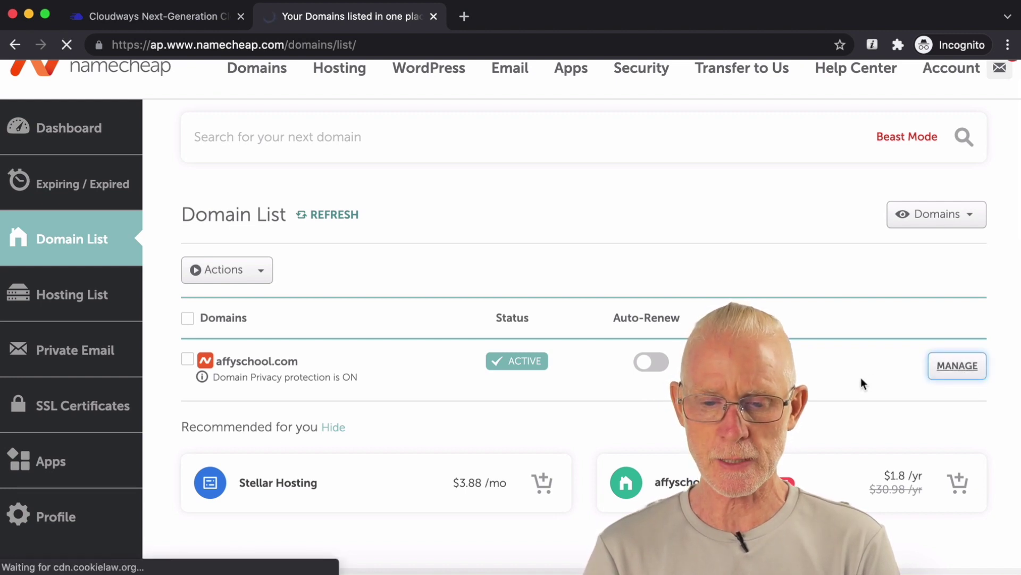
{"action": "scroll", "coordinate": [861, 382], "scroll_direction": "down", "scroll_amount": 3}
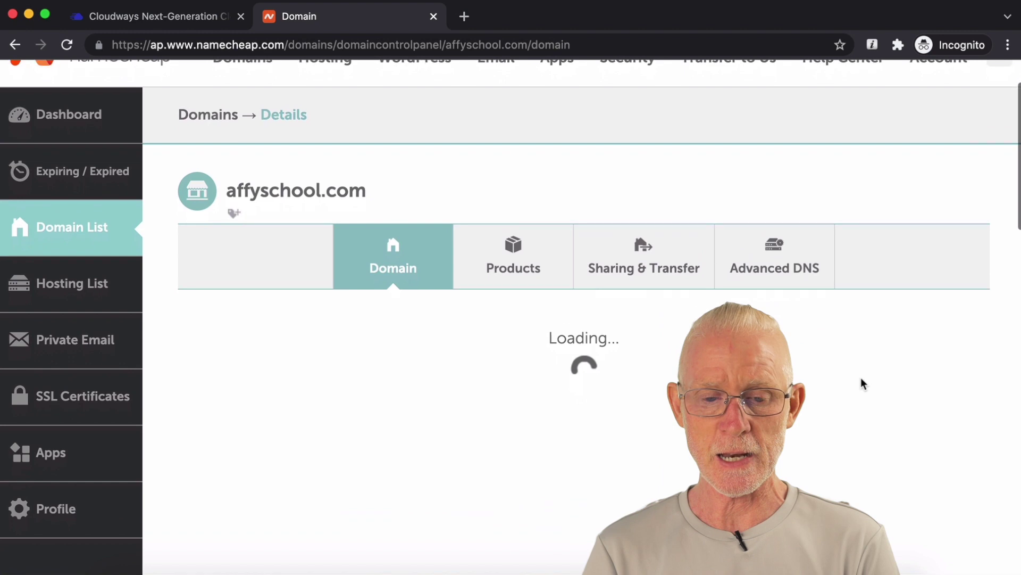
{"action": "left_click", "coordinate": [784, 259]}
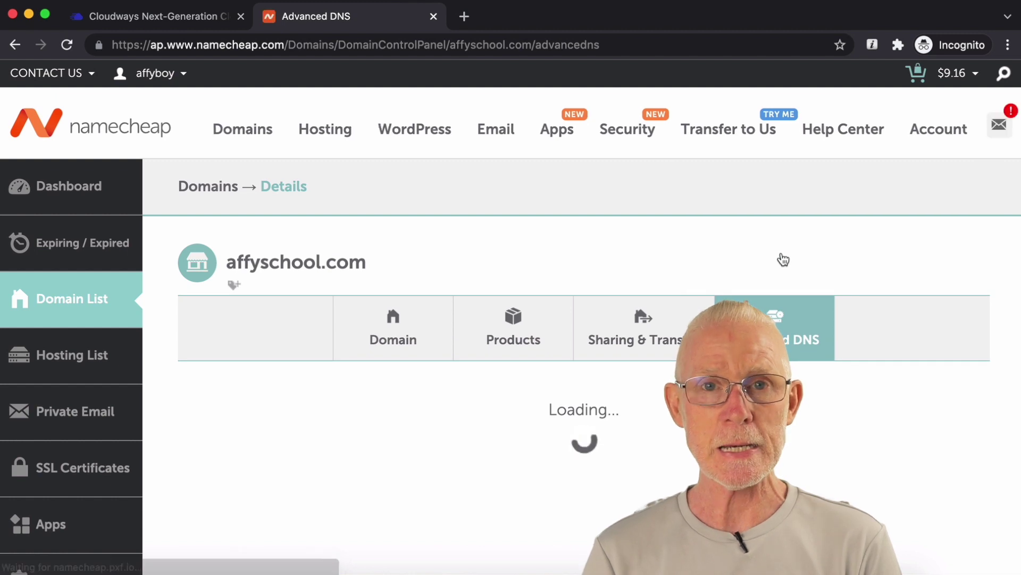
{"action": "left_click", "coordinate": [202, 24]}
Step: Copy the Cloudways public IP 139.59.102.245 and return to Namecheap's Advanced DNS page
{"action": "scroll", "coordinate": [430, 307], "scroll_direction": "down", "scroll_amount": 2}
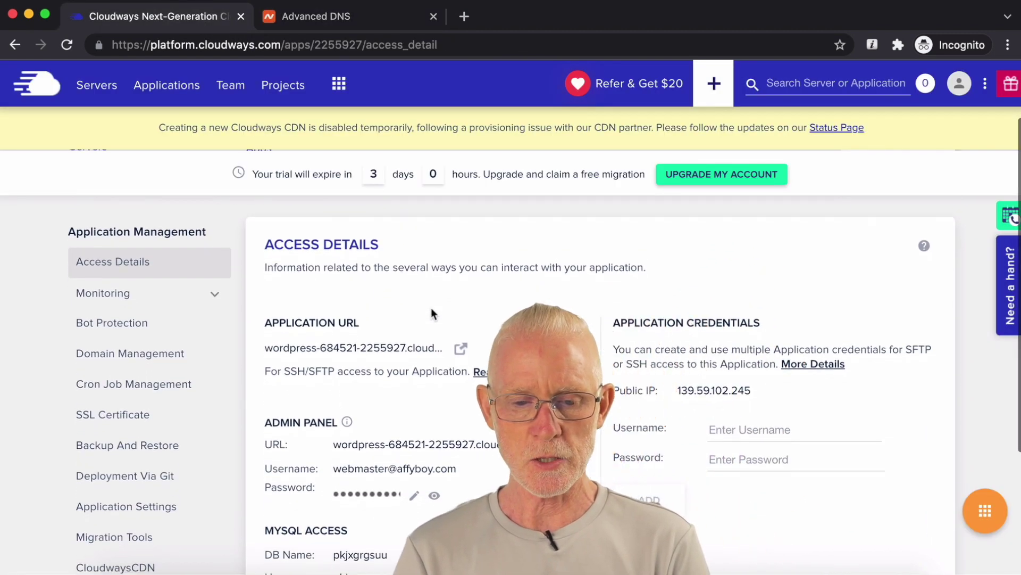
{"action": "left_click", "coordinate": [697, 392]}
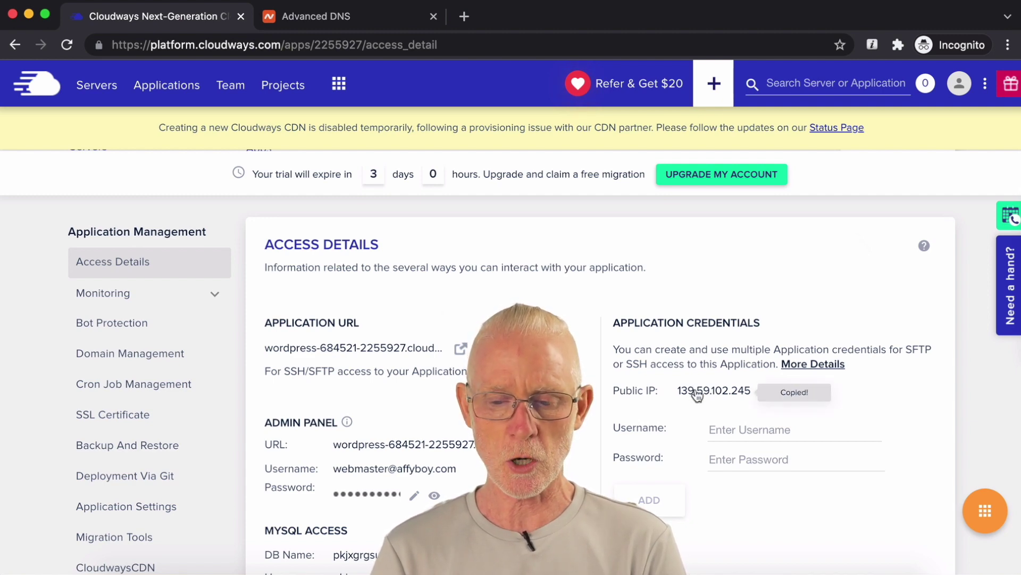
{"action": "left_click", "coordinate": [356, 24]}
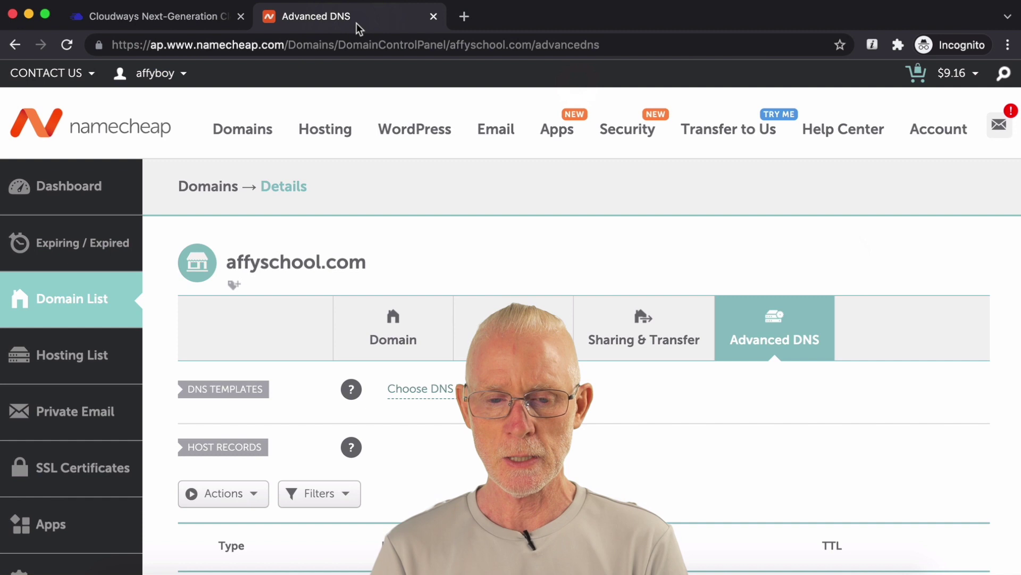
{"action": "scroll", "coordinate": [577, 272], "scroll_direction": "down", "scroll_amount": 1}
{"action": "scroll", "coordinate": [578, 274], "scroll_direction": "down", "scroll_amount": 3}
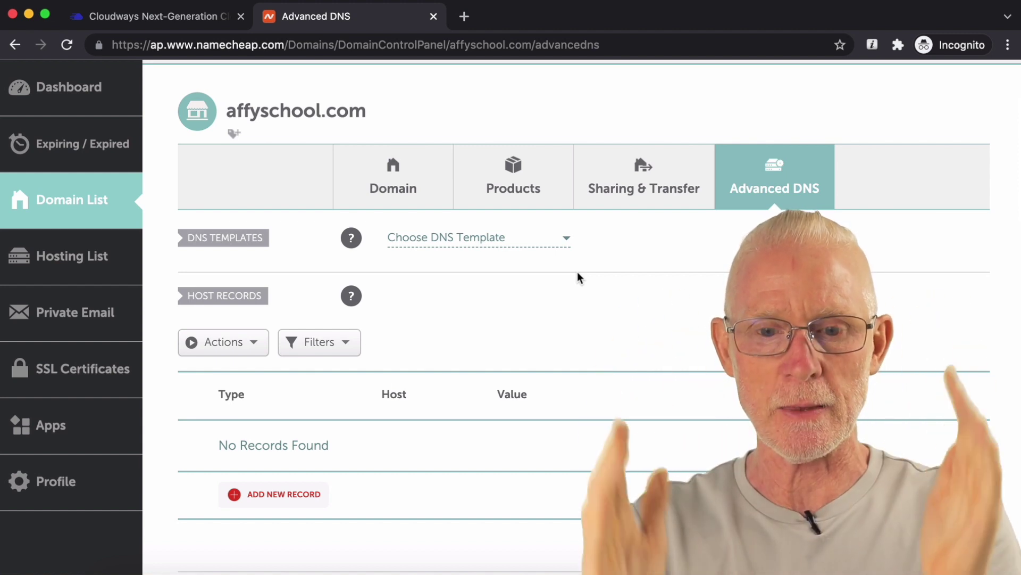
{"action": "scroll", "coordinate": [409, 304], "scroll_direction": "down", "scroll_amount": 3}
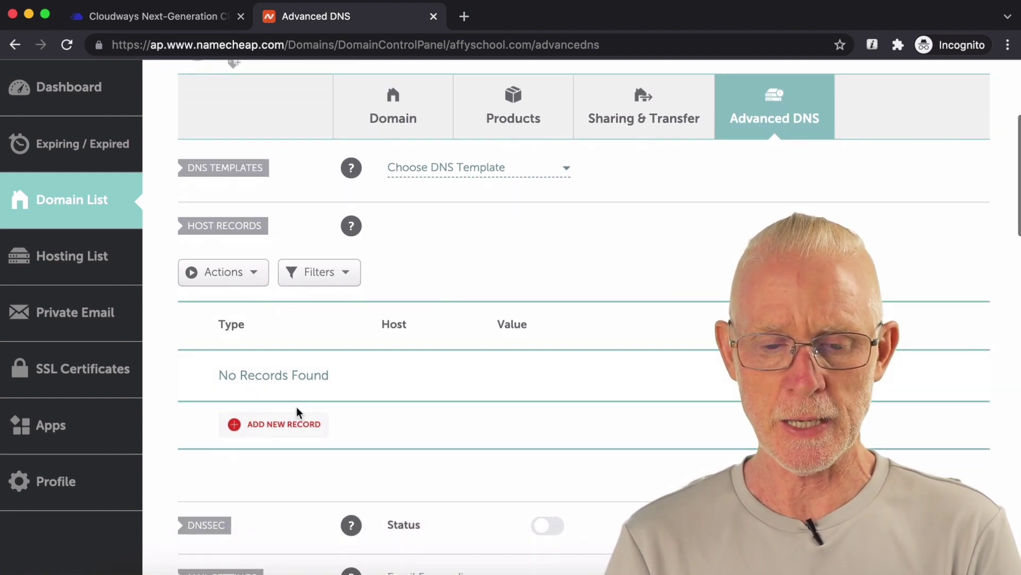
Step: Add an A record with host @ and the pasted IP 139.59.102.245 as value
{"action": "left_click", "coordinate": [284, 429]}
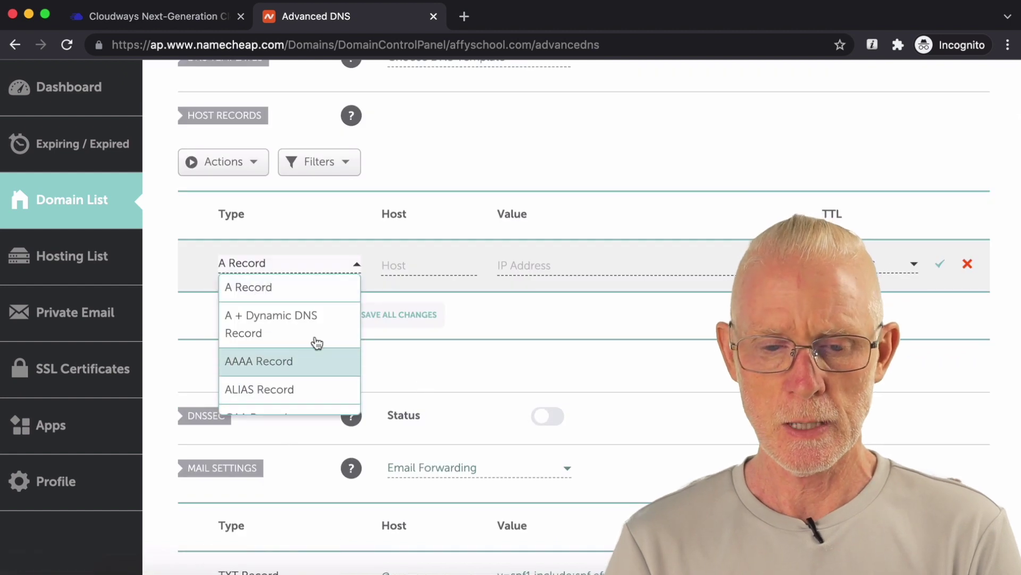
{"action": "left_click", "coordinate": [280, 296]}
{"action": "left_click", "coordinate": [419, 265]}
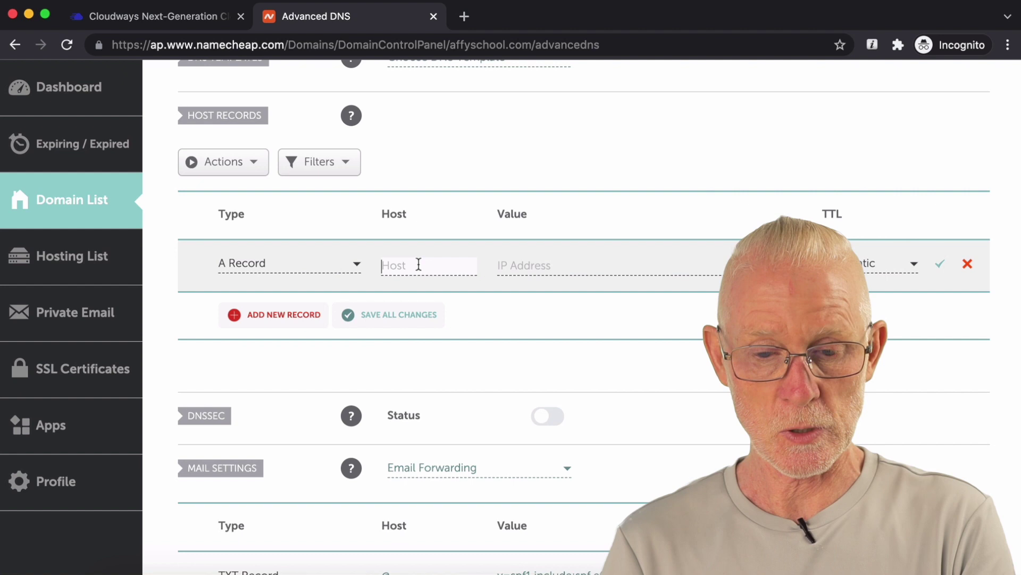
{"action": "type", "text": "@"}
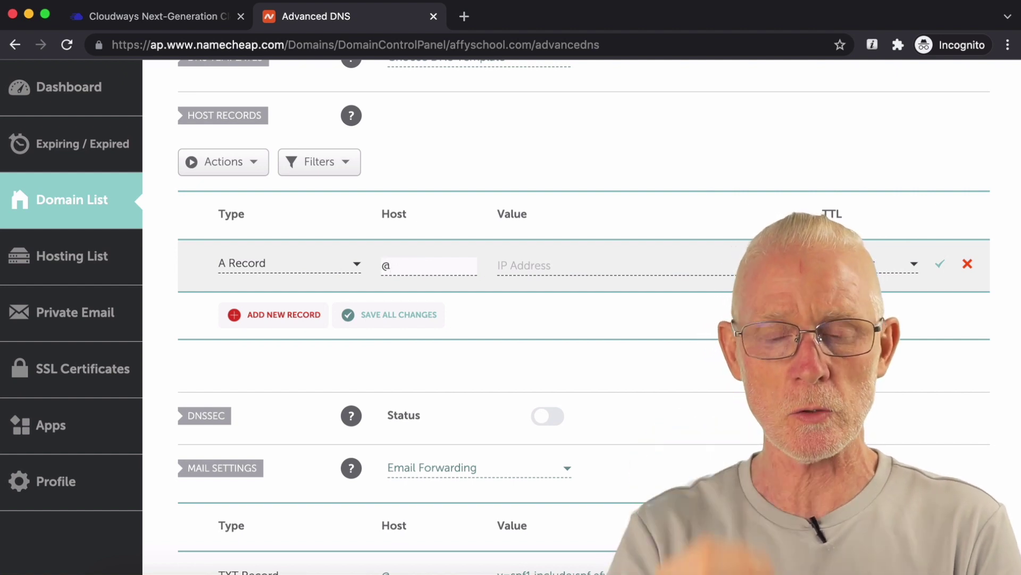
{"action": "left_click", "coordinate": [551, 268]}
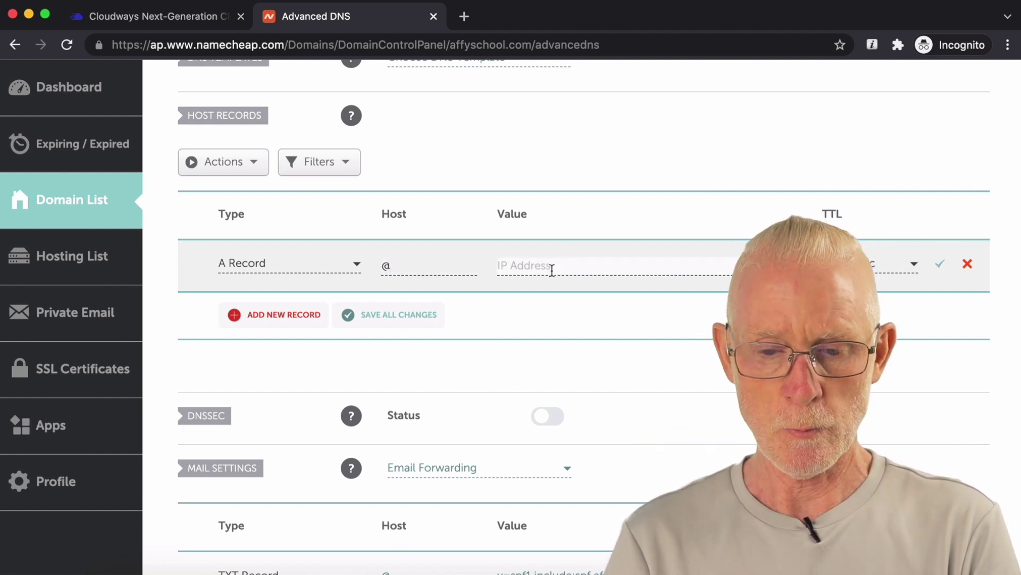
{"action": "type", "text": "139.59.102.245"}
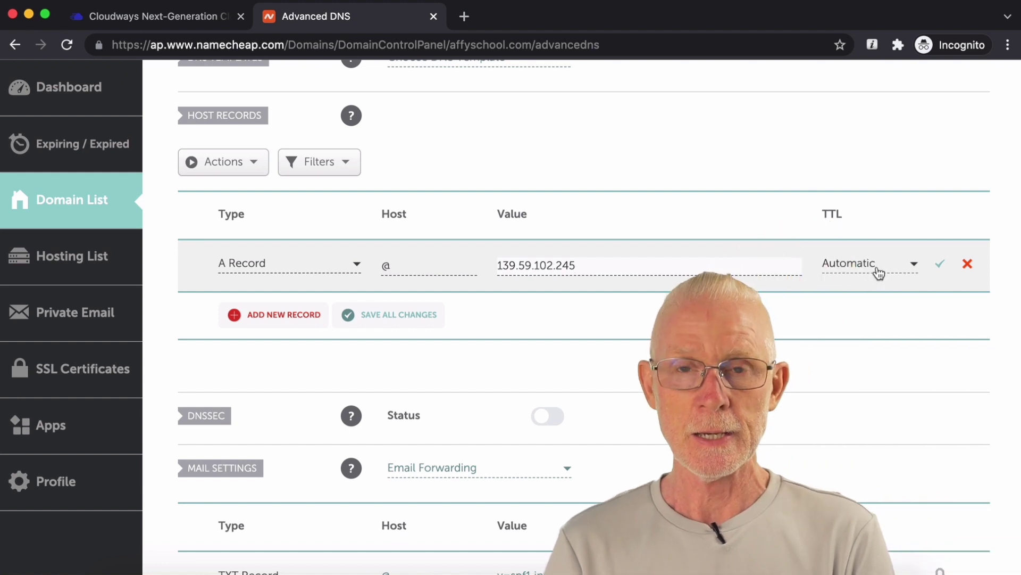
Step: Give the @ record a 1 min TTL, save it, and start another A record
{"action": "left_click", "coordinate": [877, 266]}
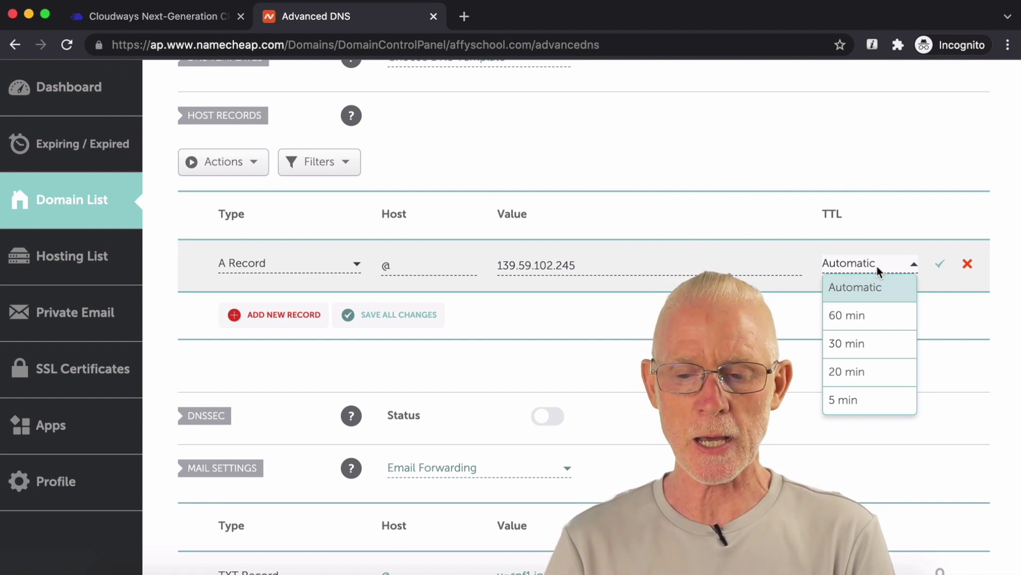
{"action": "scroll", "coordinate": [877, 266], "scroll_direction": "down", "scroll_amount": 1}
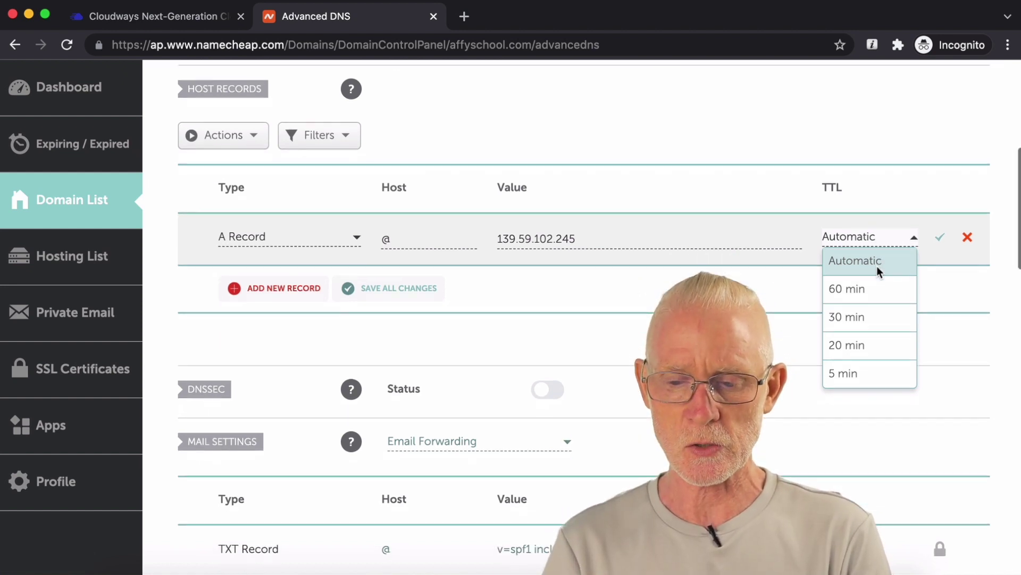
{"action": "scroll", "coordinate": [851, 350], "scroll_direction": "down", "scroll_amount": 1}
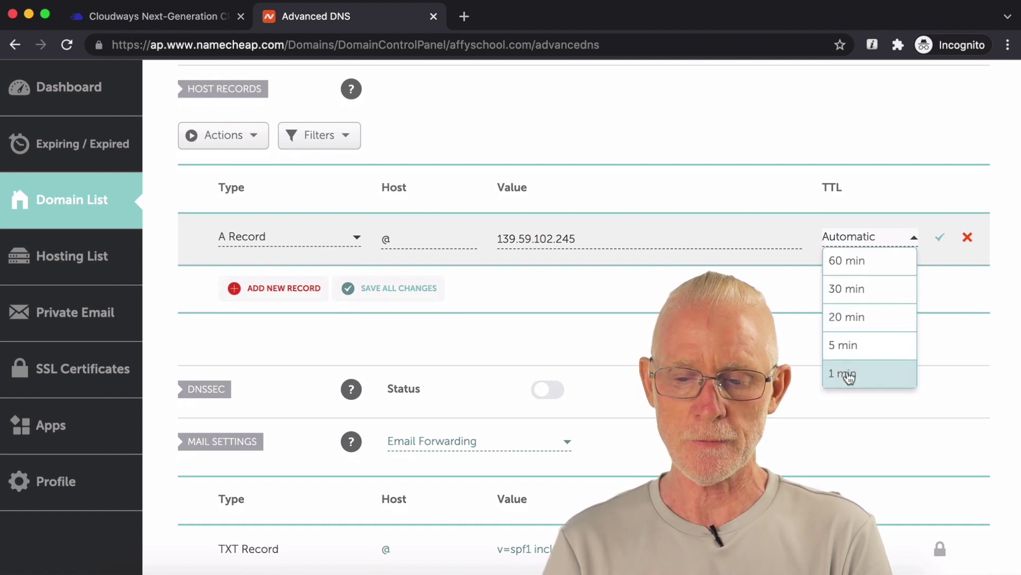
{"action": "left_click", "coordinate": [846, 374]}
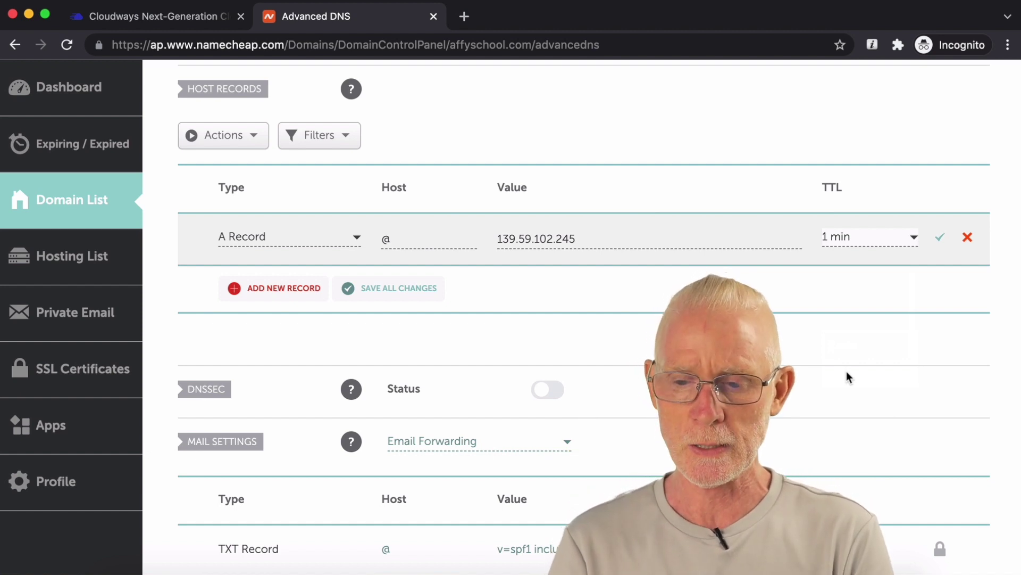
{"action": "left_click", "coordinate": [940, 236]}
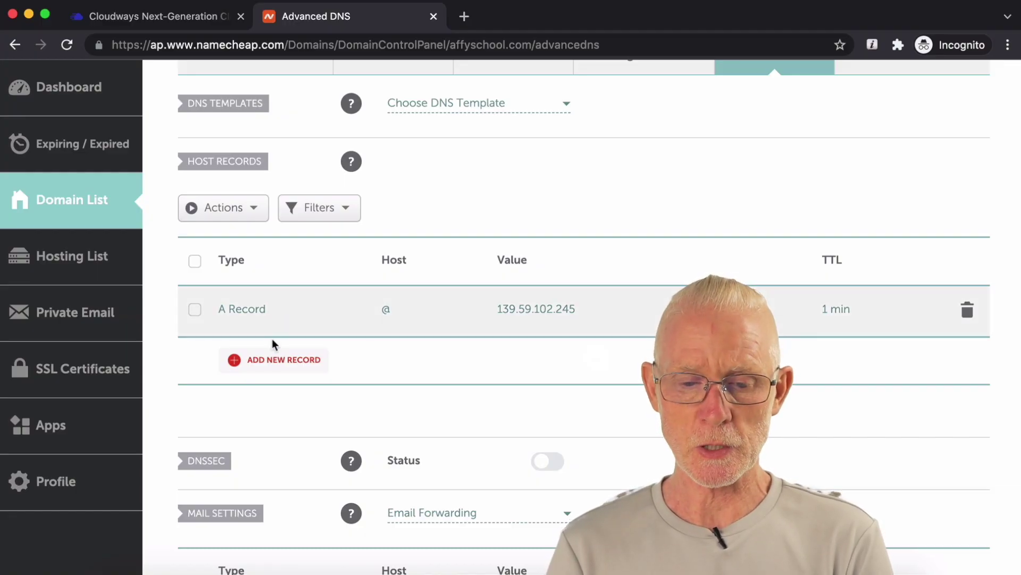
{"action": "left_click", "coordinate": [268, 360]}
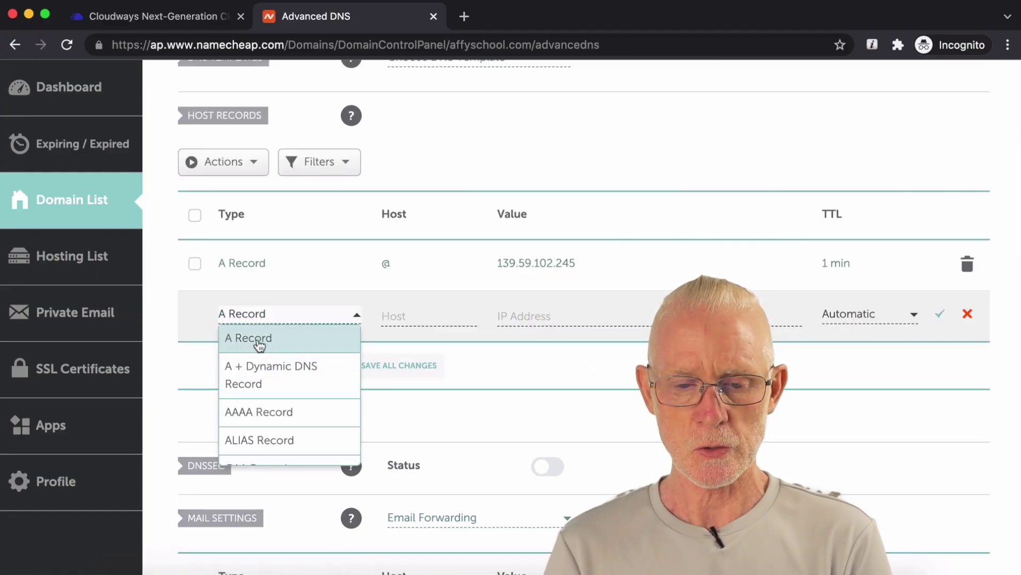
{"action": "left_click", "coordinate": [281, 351]}
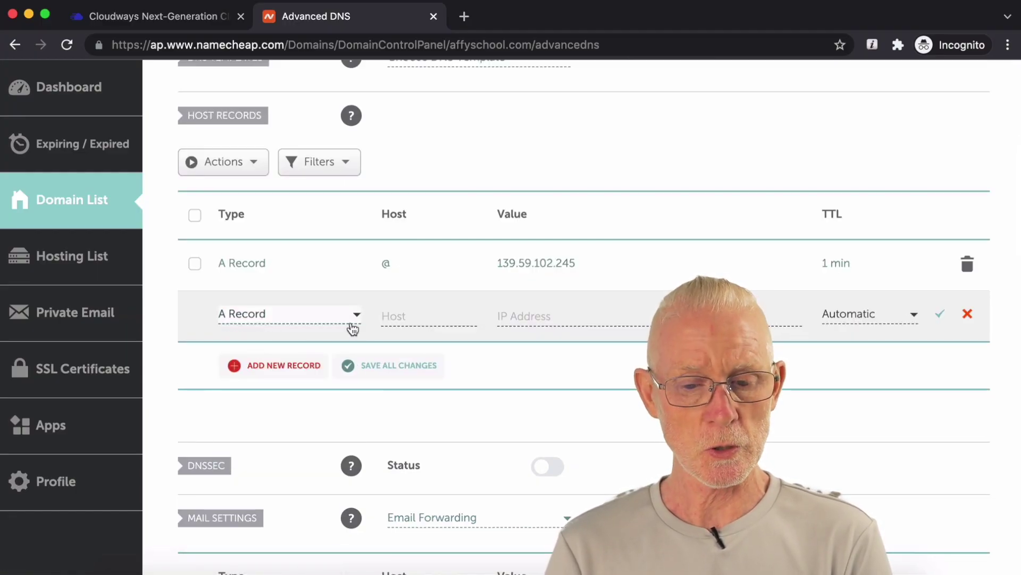
Step: Save a www A record pointing to 139.59.102.245 with a 1 min TTL
{"action": "left_click", "coordinate": [406, 321]}
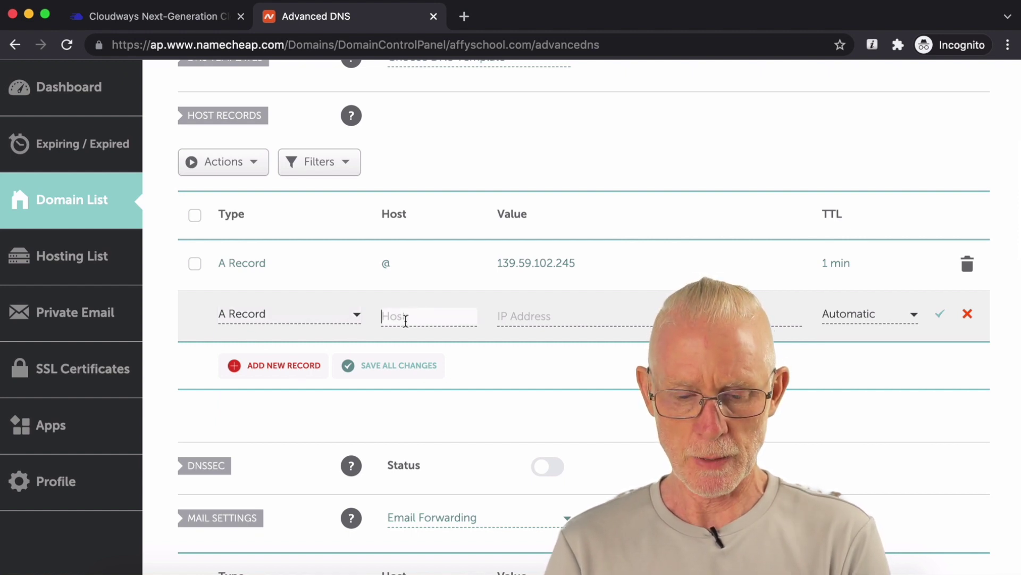
{"action": "type", "text": "www"}
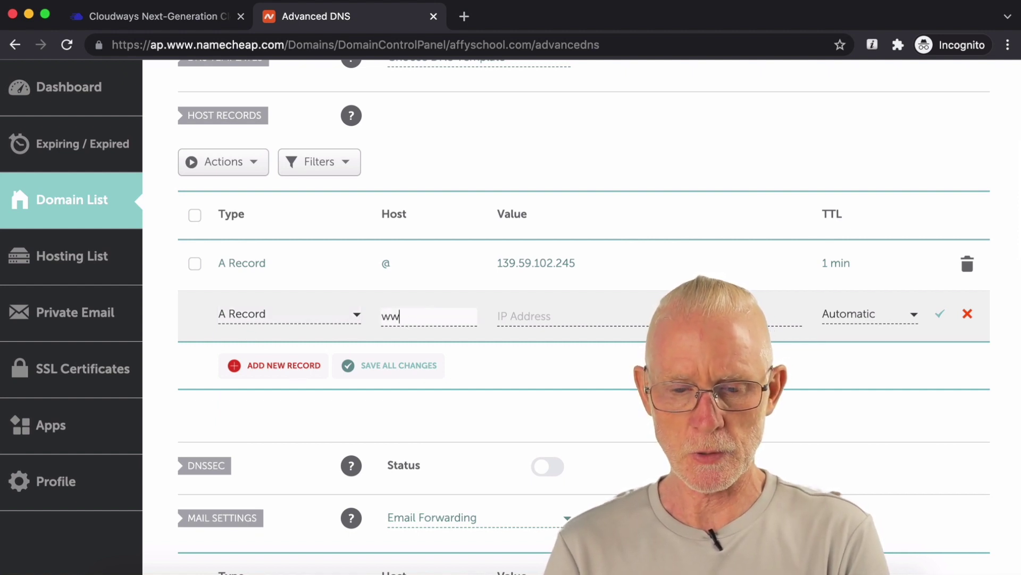
{"action": "left_click", "coordinate": [531, 319]}
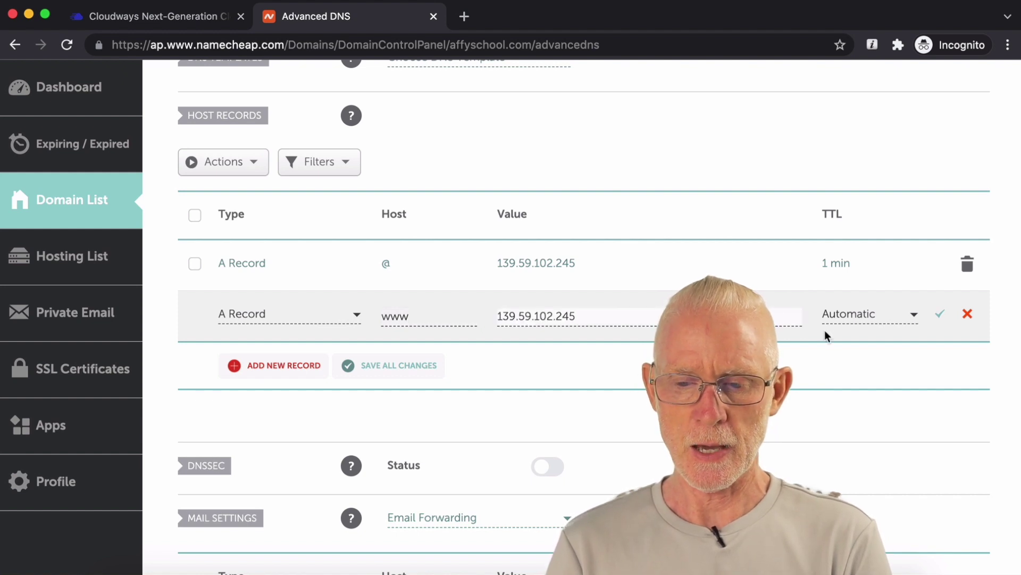
{"action": "left_click", "coordinate": [878, 318]}
{"action": "scroll", "coordinate": [856, 421], "scroll_direction": "down", "scroll_amount": 1}
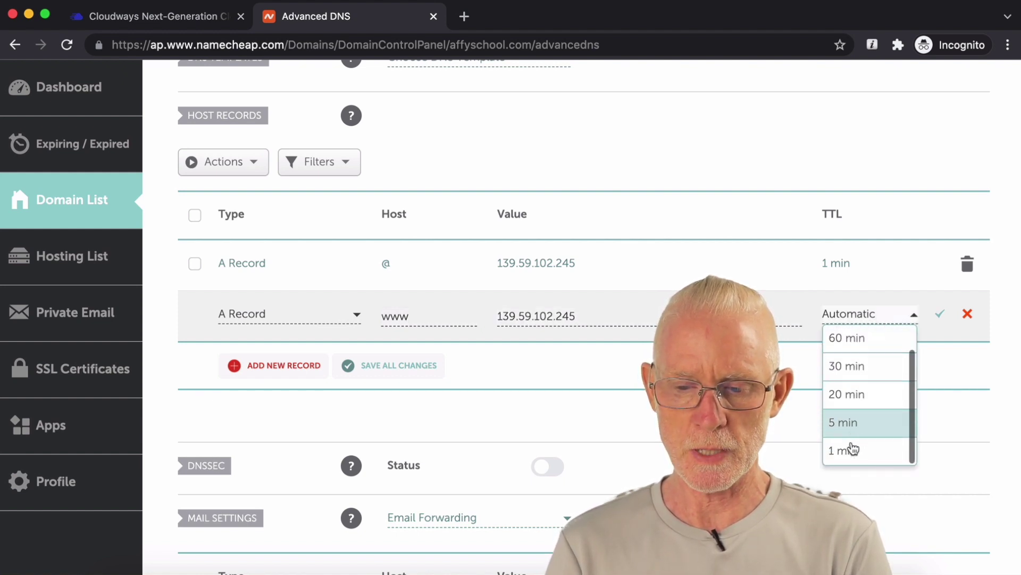
{"action": "left_click", "coordinate": [853, 450]}
{"action": "left_click", "coordinate": [944, 314]}
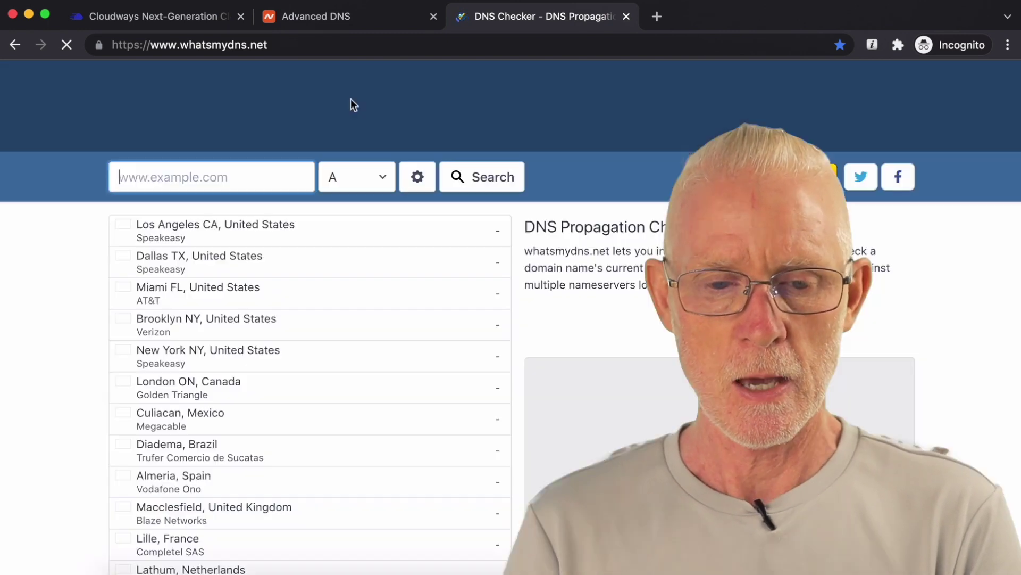
Step: Look up affyschool.com A records on whatsmydns.net and compare against the Cloudways IP
{"action": "left_click", "coordinate": [234, 166]}
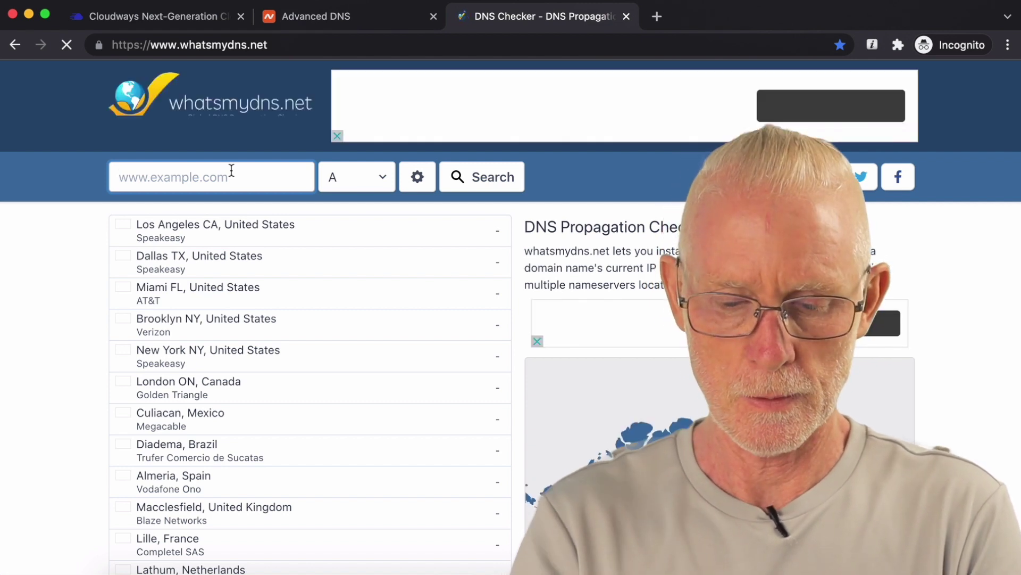
{"action": "type", "text": "affyschool"}
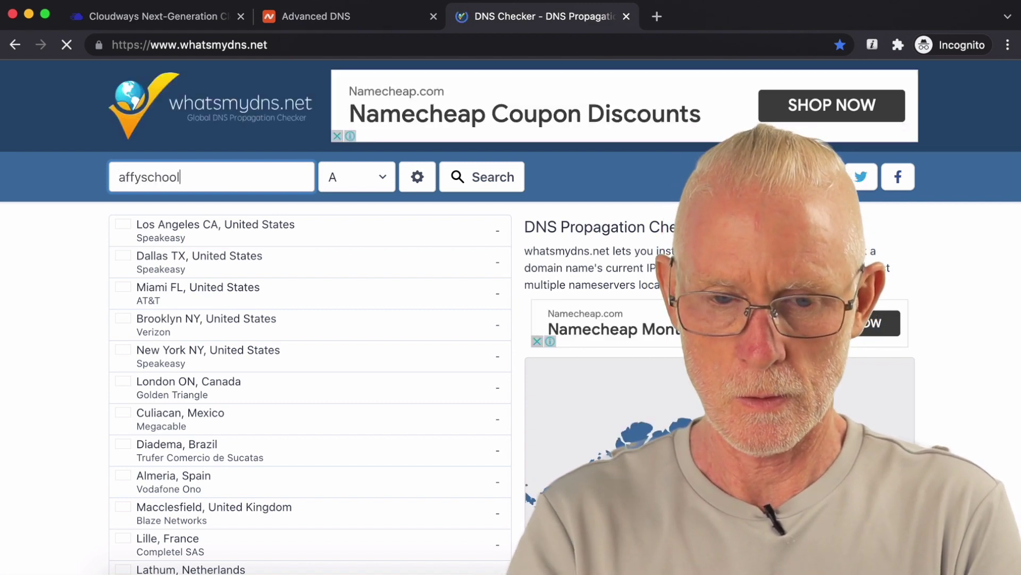
{"action": "type", "text": ".com"}
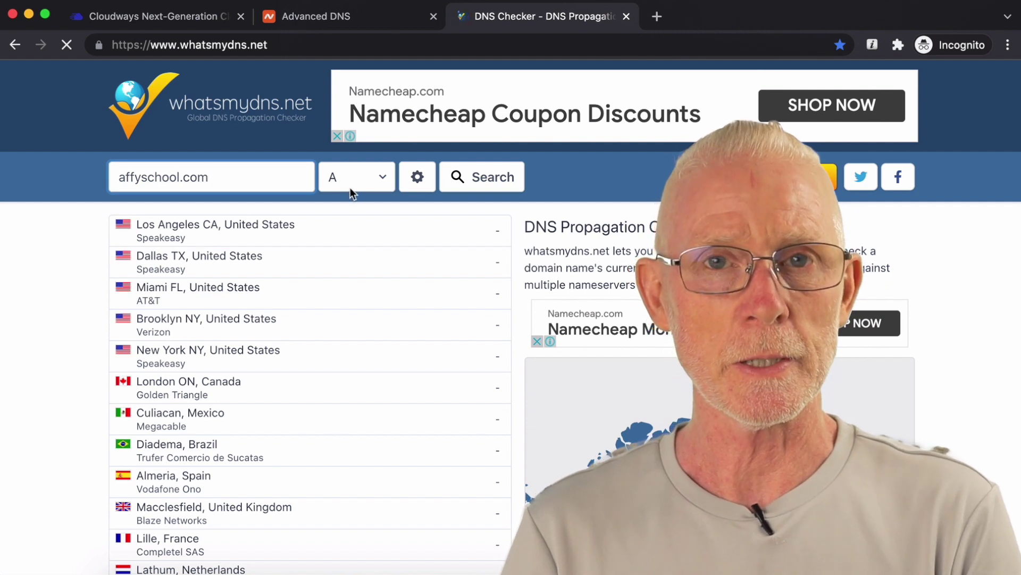
{"action": "left_click", "coordinate": [493, 188]}
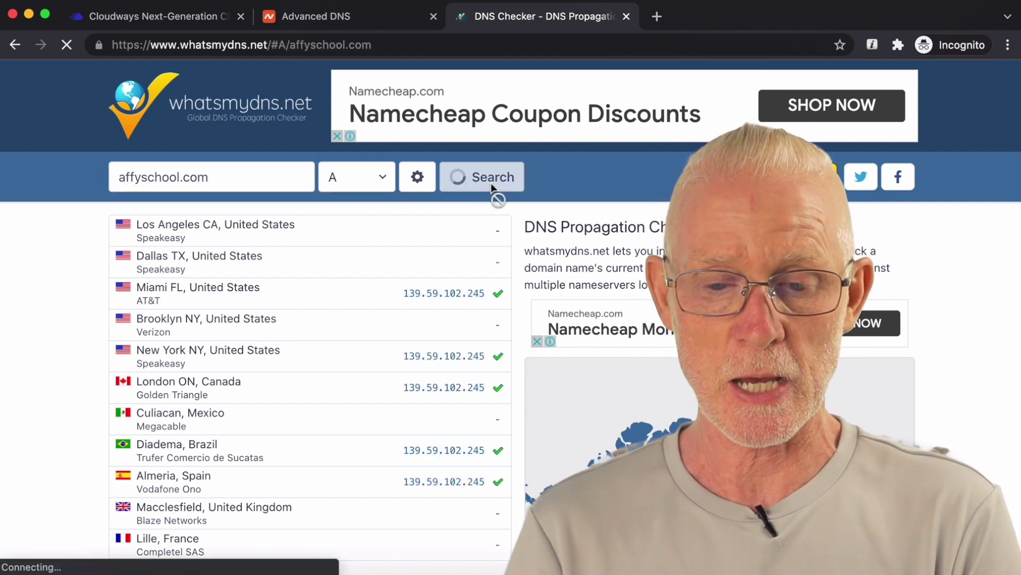
{"action": "scroll", "coordinate": [456, 256], "scroll_direction": "down", "scroll_amount": 1}
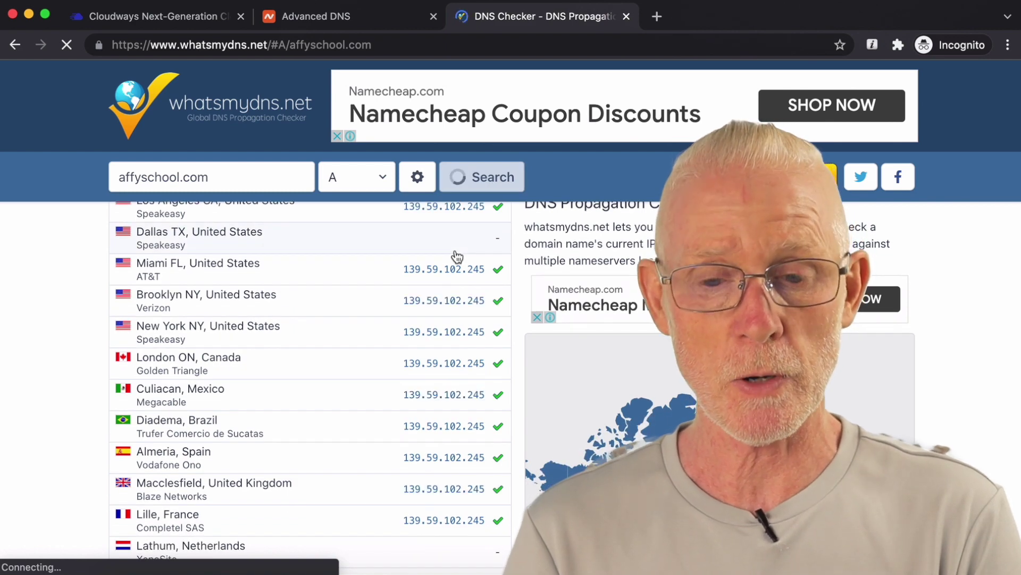
{"action": "left_click", "coordinate": [216, 17]}
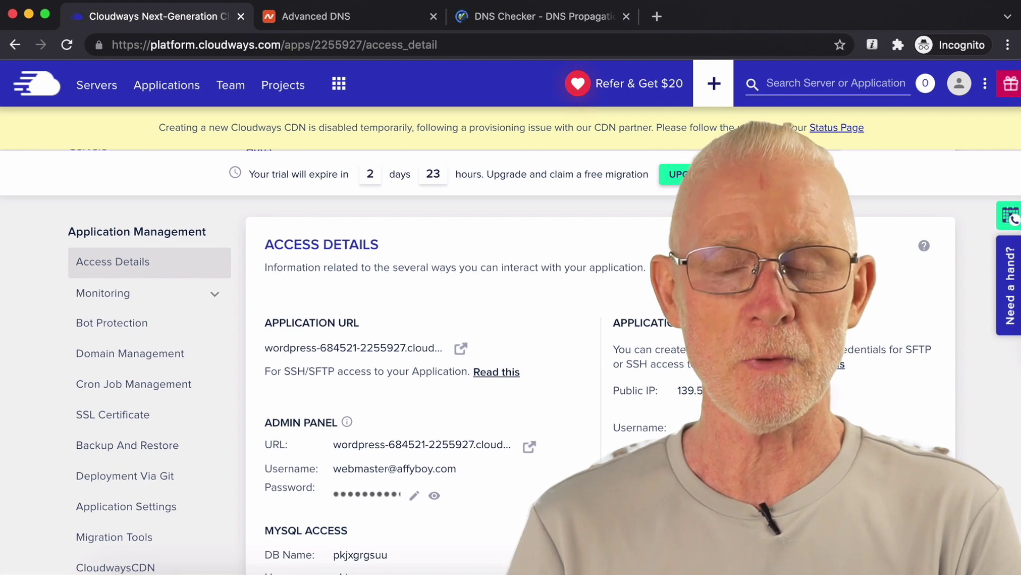
{"action": "left_click", "coordinate": [506, 18]}
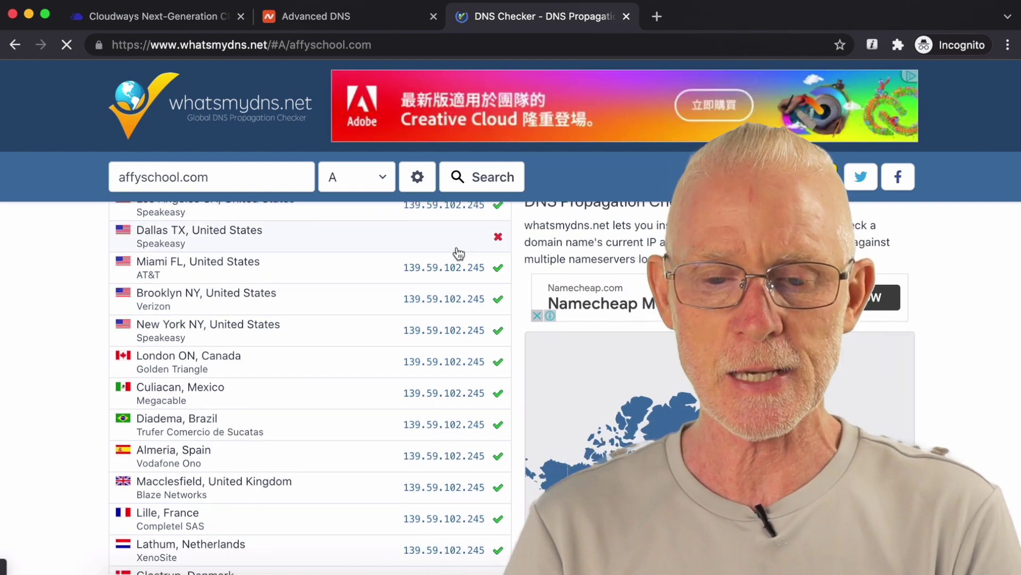
Step: Rerun the affyschool.com search and confirm nearly all locations now return 139.59.102.245
{"action": "scroll", "coordinate": [482, 227], "scroll_direction": "down", "scroll_amount": 3}
{"action": "scroll", "coordinate": [482, 227], "scroll_direction": "down", "scroll_amount": 8}
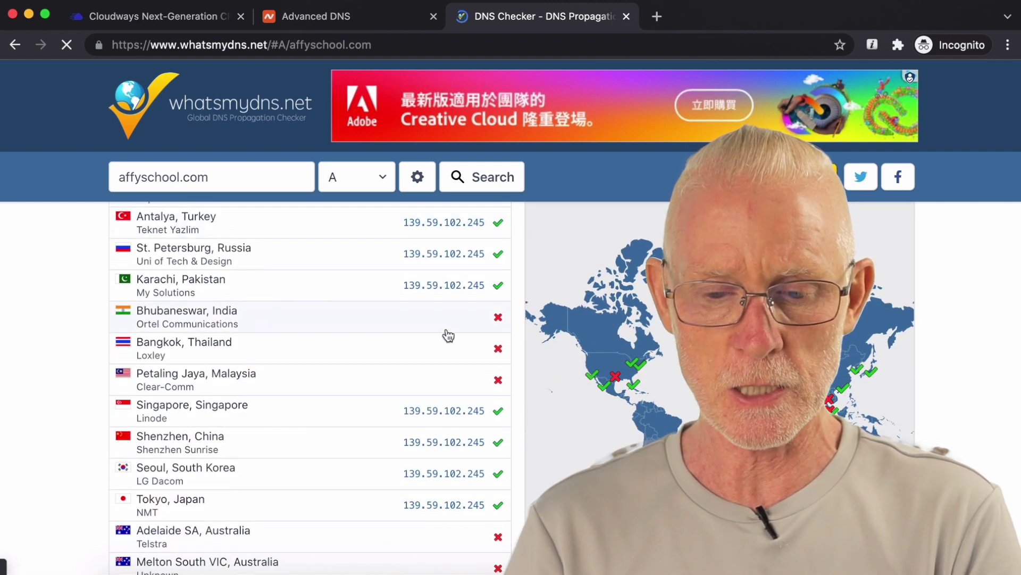
{"action": "scroll", "coordinate": [449, 335], "scroll_direction": "down", "scroll_amount": 5}
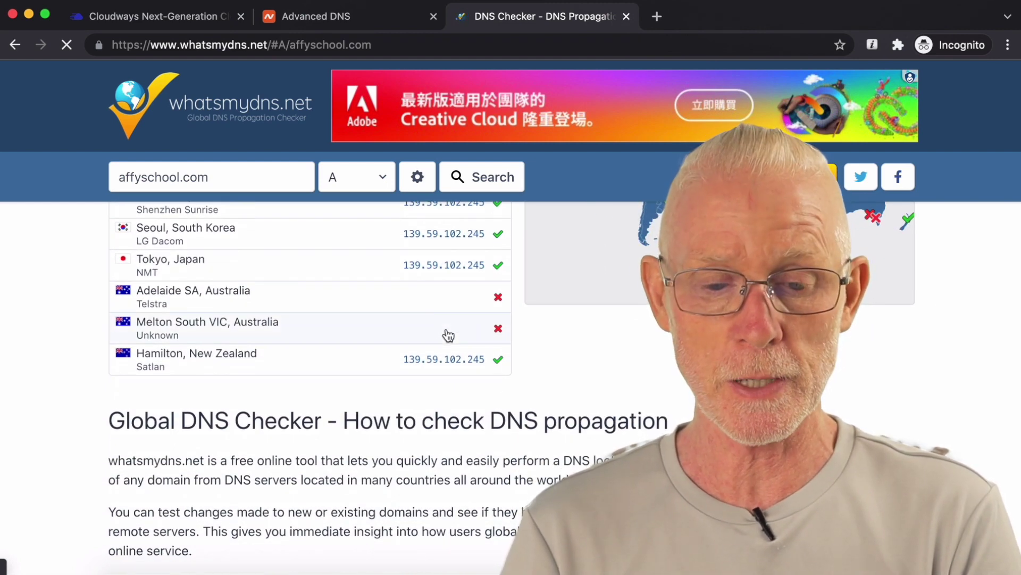
{"action": "scroll", "coordinate": [448, 335], "scroll_direction": "up", "scroll_amount": 5}
{"action": "scroll", "coordinate": [324, 412], "scroll_direction": "down", "scroll_amount": 4}
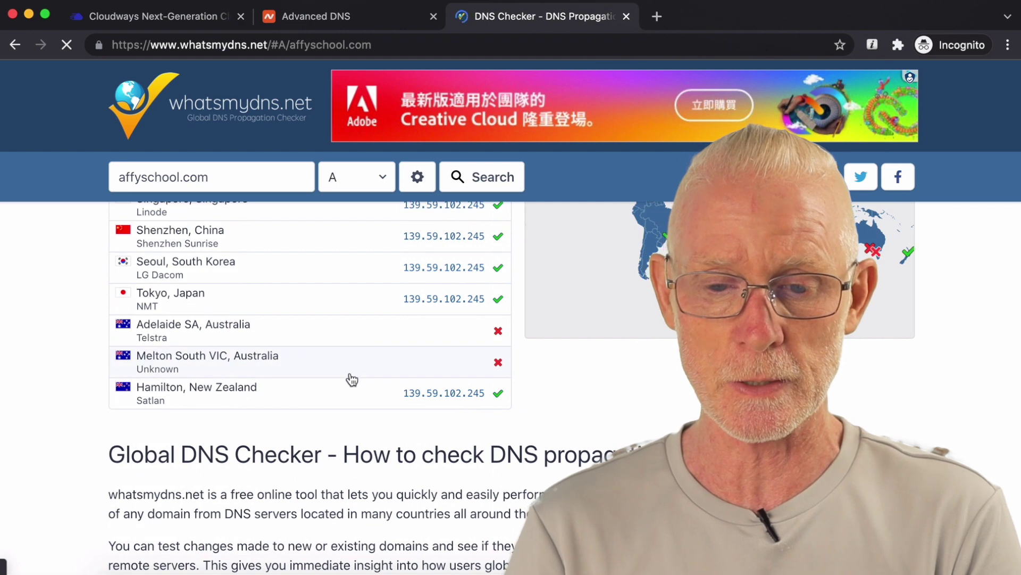
{"action": "scroll", "coordinate": [351, 379], "scroll_direction": "up", "scroll_amount": 12}
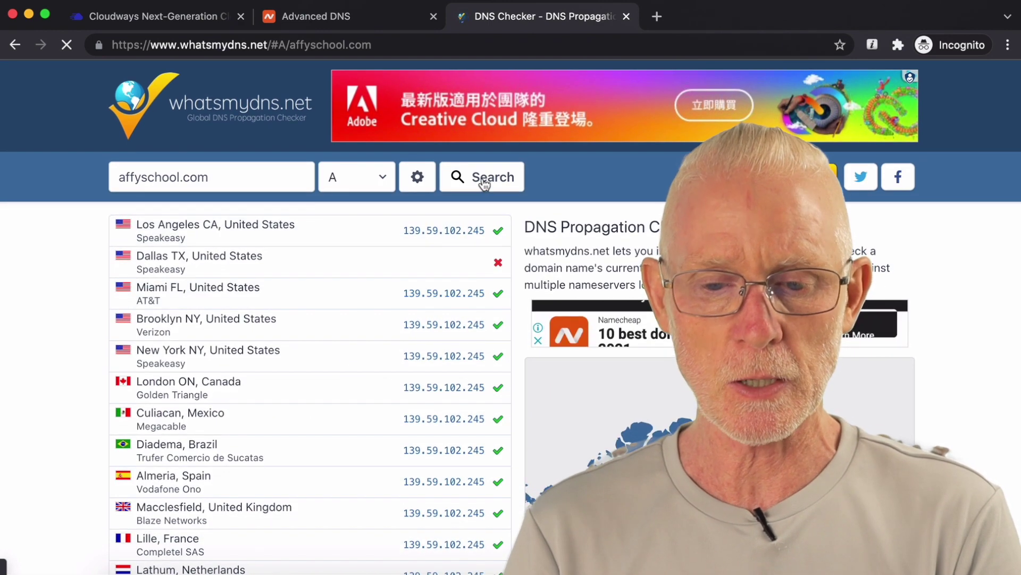
{"action": "left_click", "coordinate": [484, 182]}
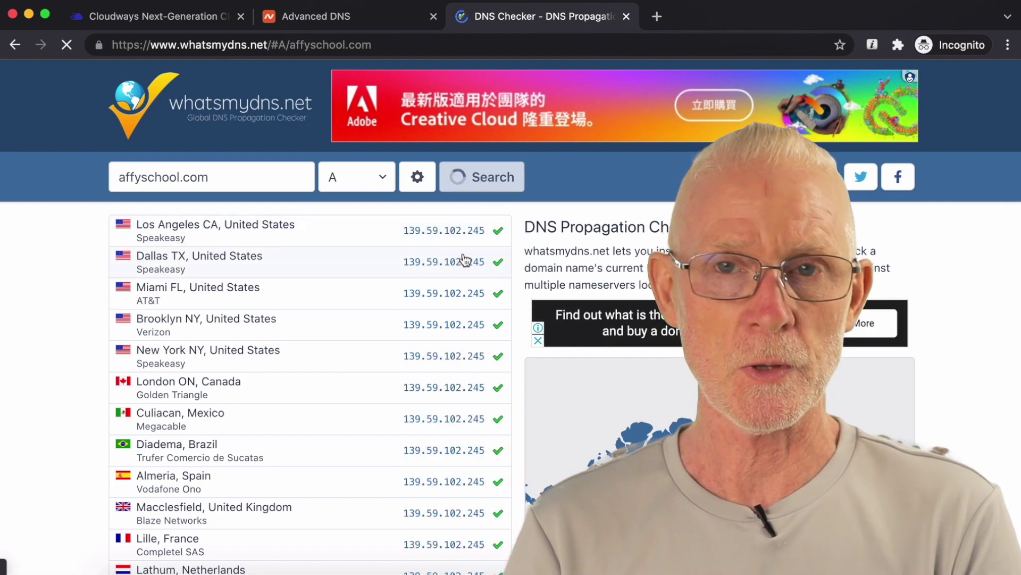
{"action": "scroll", "coordinate": [465, 259], "scroll_direction": "down", "scroll_amount": 10}
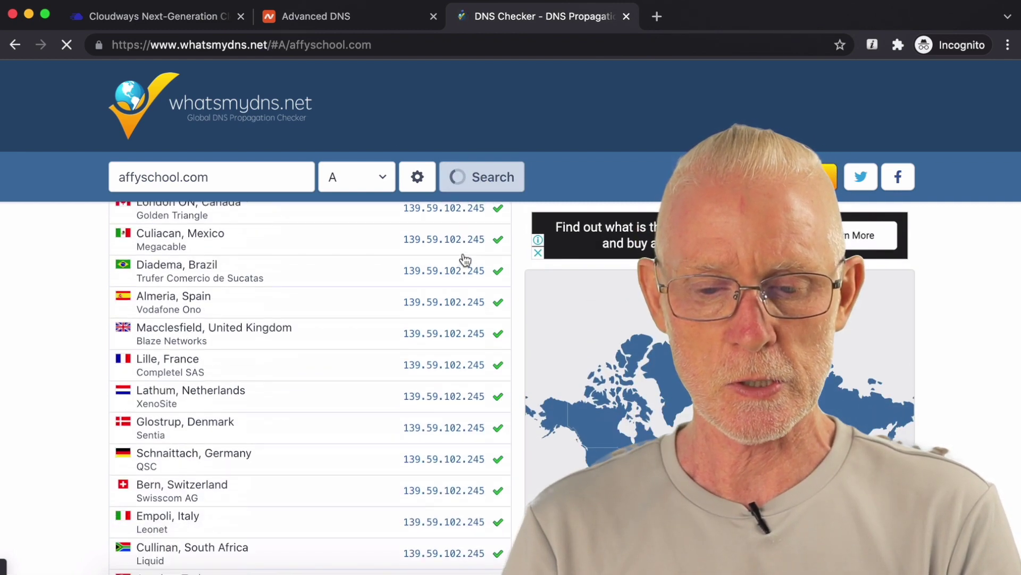
{"action": "scroll", "coordinate": [465, 260], "scroll_direction": "down", "scroll_amount": 2}
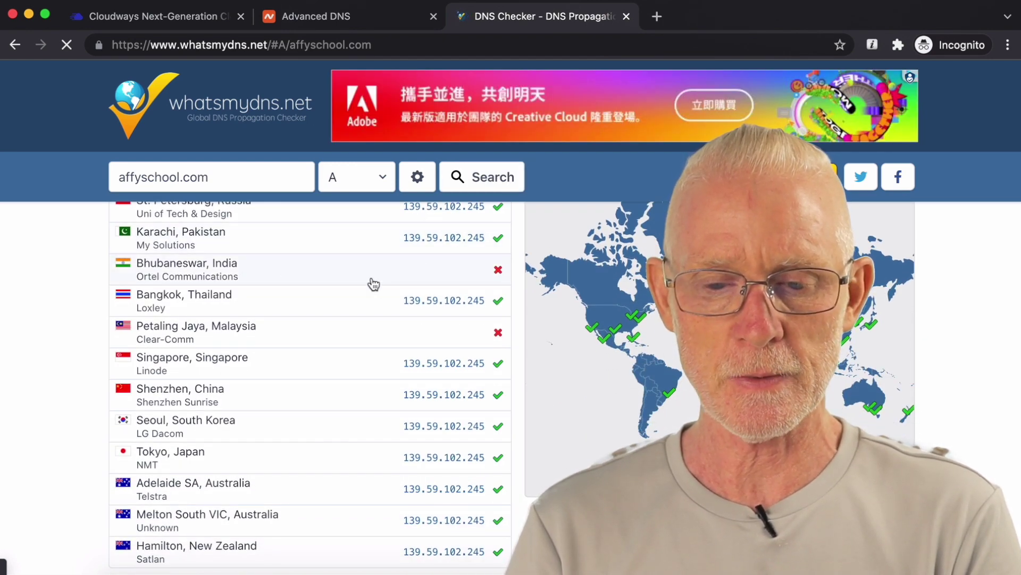
{"action": "scroll", "coordinate": [374, 284], "scroll_direction": "down", "scroll_amount": 1}
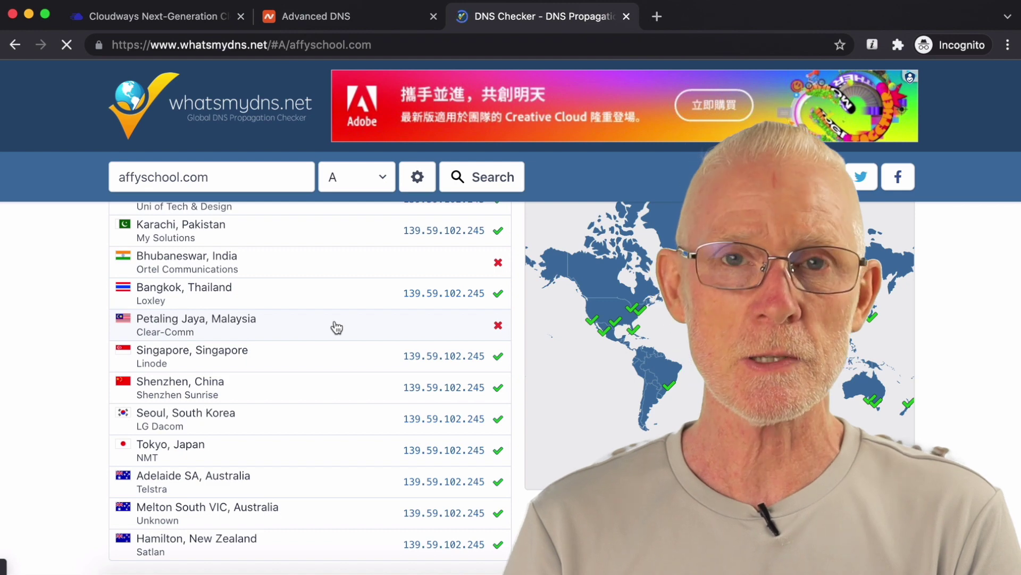
{"action": "scroll", "coordinate": [337, 327], "scroll_direction": "down", "scroll_amount": 3}
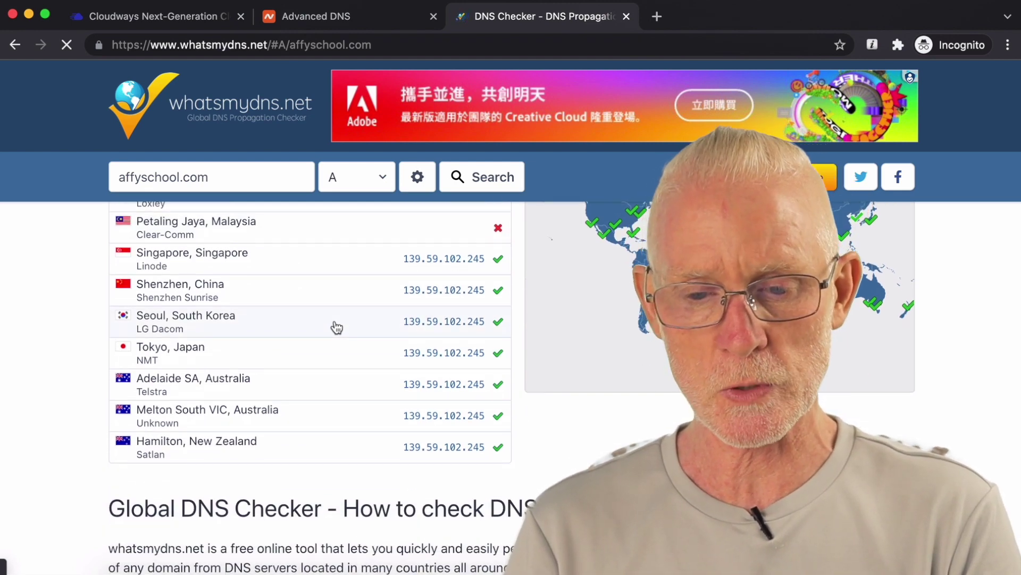
{"action": "scroll", "coordinate": [337, 327], "scroll_direction": "up", "scroll_amount": 1}
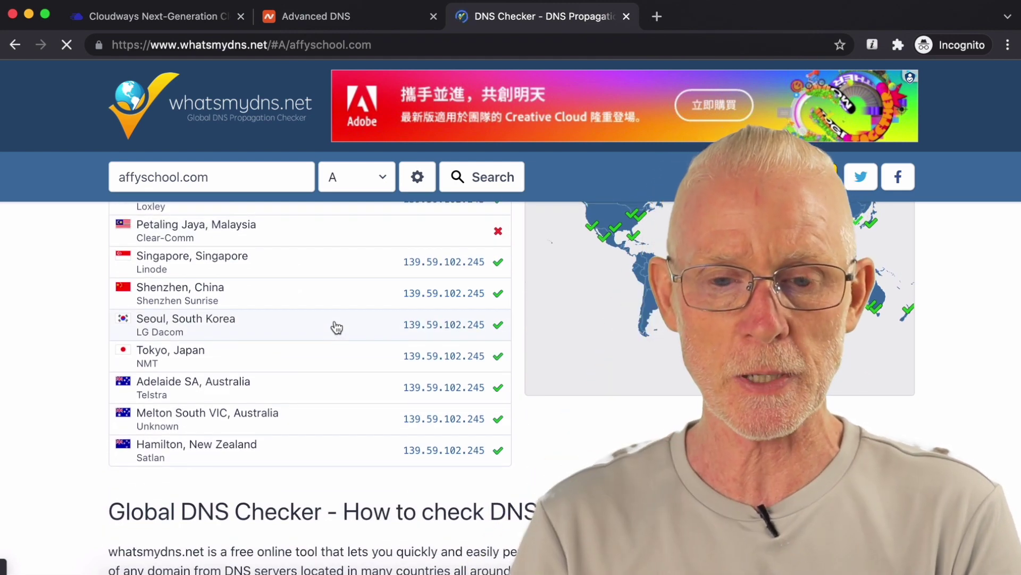
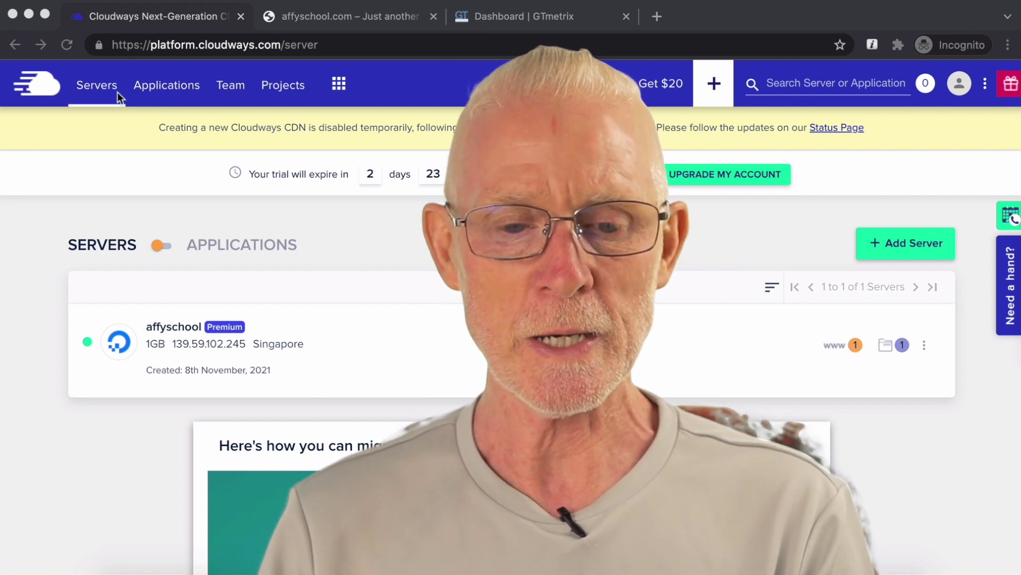
Step: View the affyschool server's Master Credentials, then go to the Applications list
{"action": "left_click", "coordinate": [186, 344]}
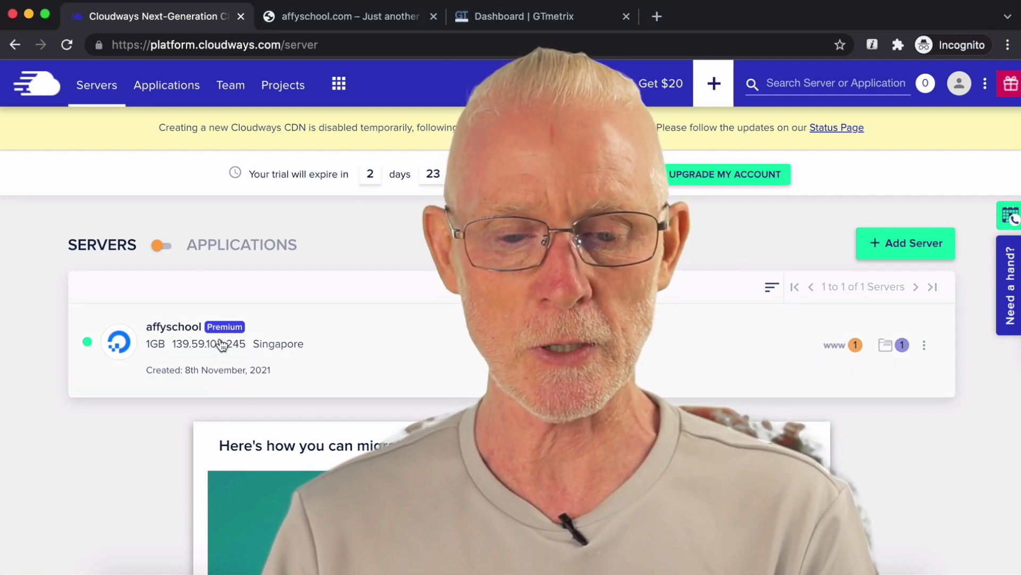
{"action": "left_click", "coordinate": [353, 299]}
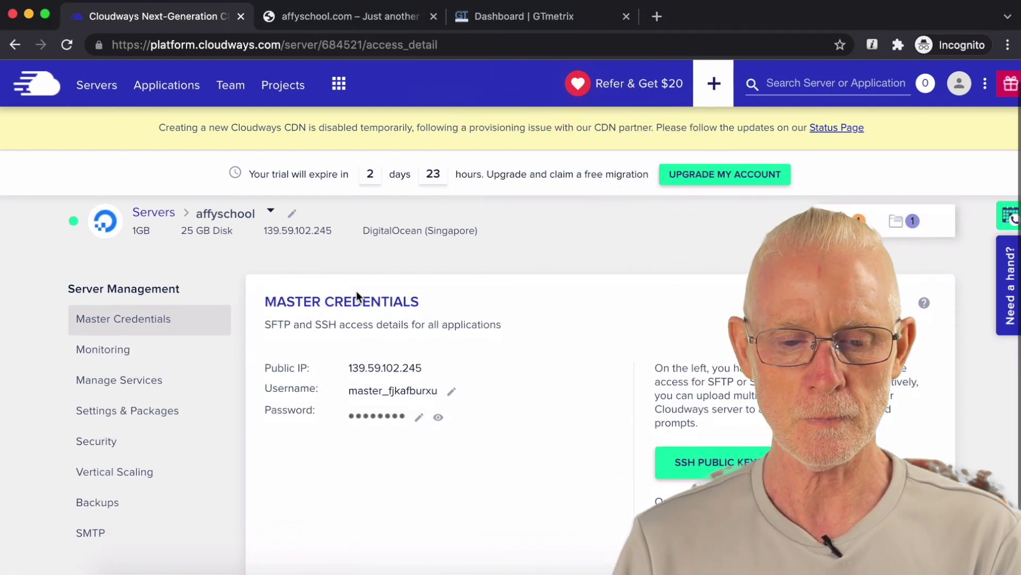
{"action": "scroll", "coordinate": [357, 293], "scroll_direction": "down", "scroll_amount": 1}
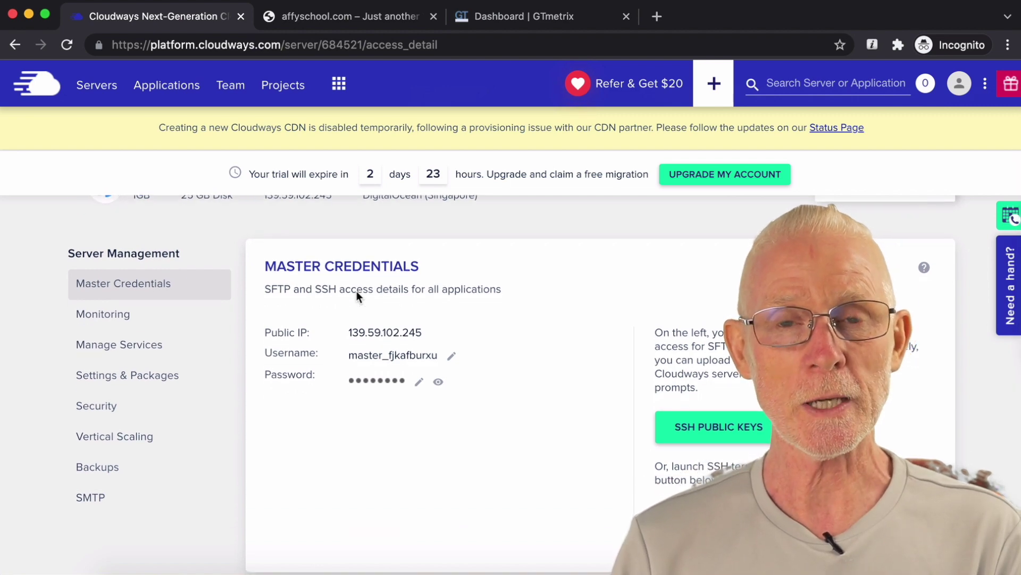
{"action": "scroll", "coordinate": [357, 296], "scroll_direction": "up", "scroll_amount": 1}
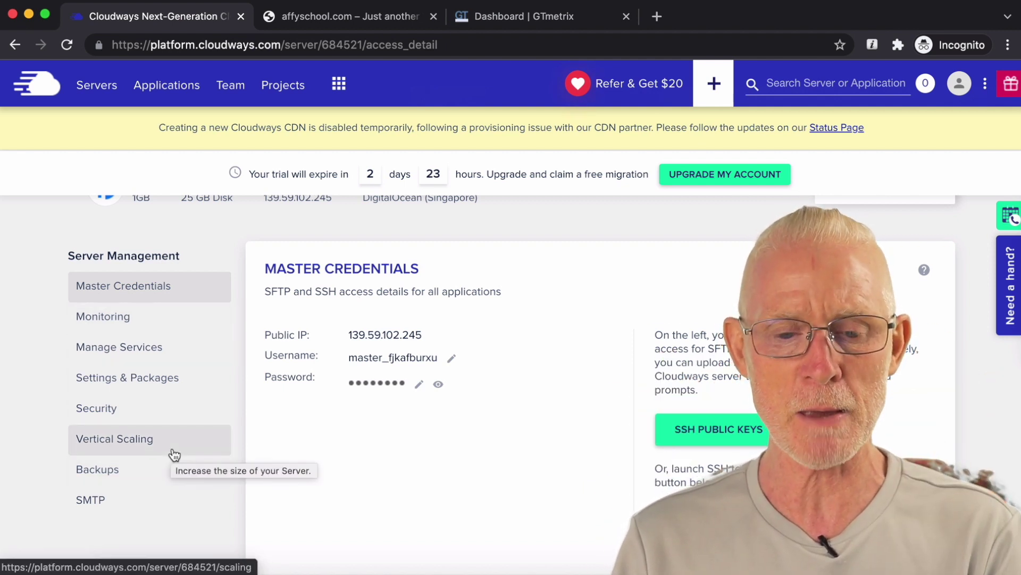
{"action": "scroll", "coordinate": [173, 453], "scroll_direction": "up", "scroll_amount": 1}
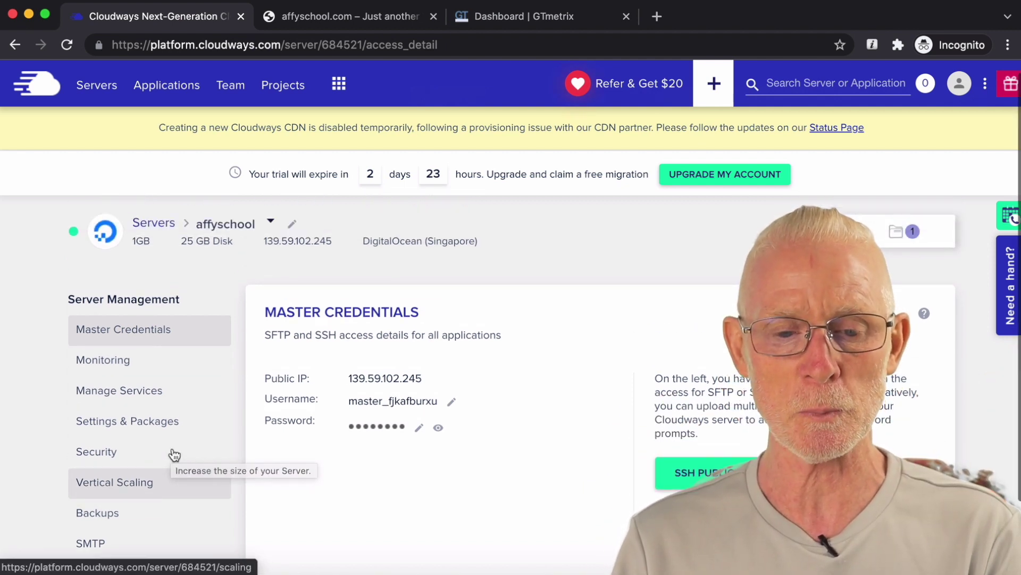
{"action": "left_click", "coordinate": [167, 87]}
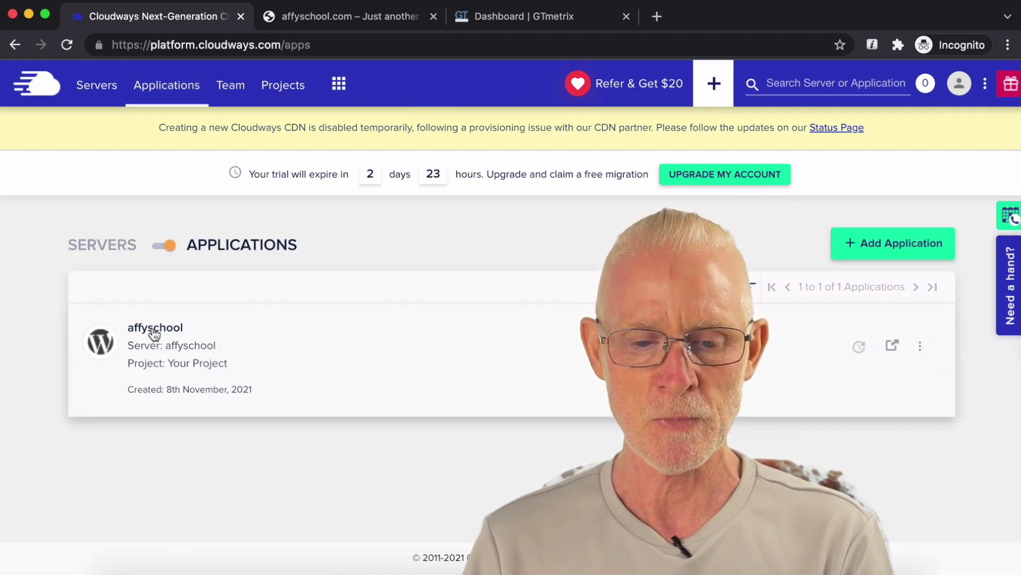
Step: Open the affyschool WordPress application's Access Details page
{"action": "left_click", "coordinate": [919, 346]}
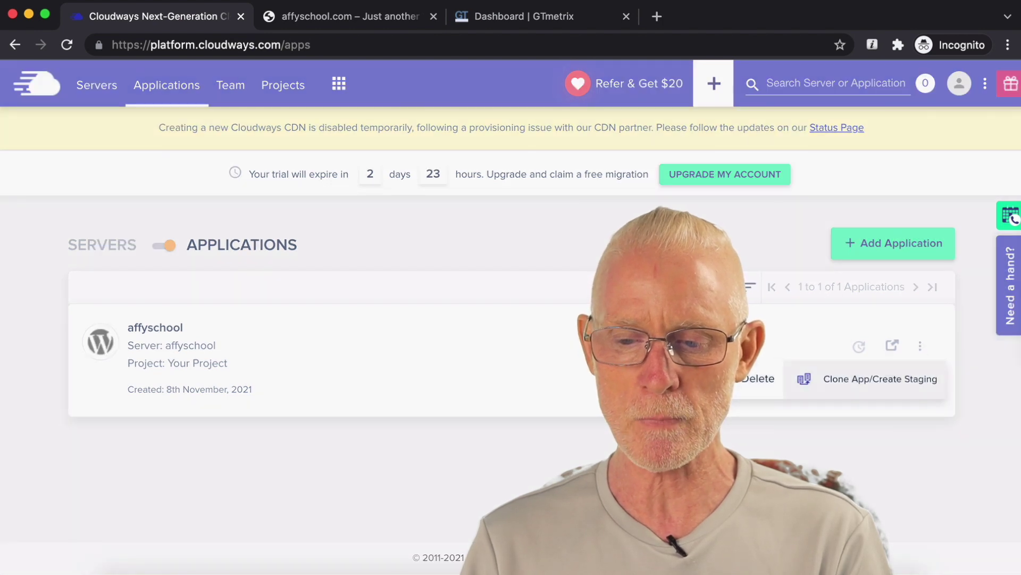
{"action": "left_click", "coordinate": [861, 347]}
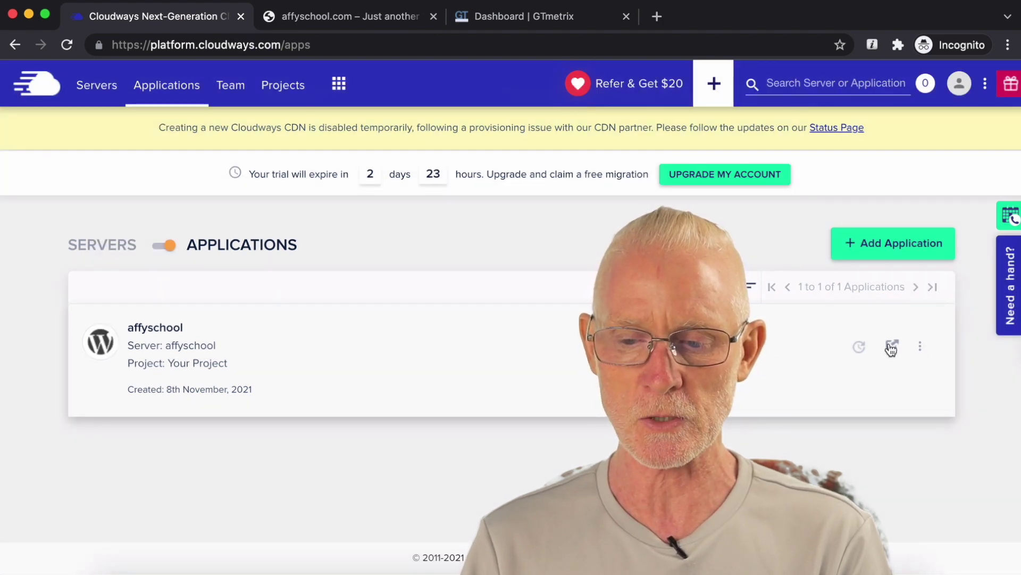
{"action": "left_click", "coordinate": [212, 358]}
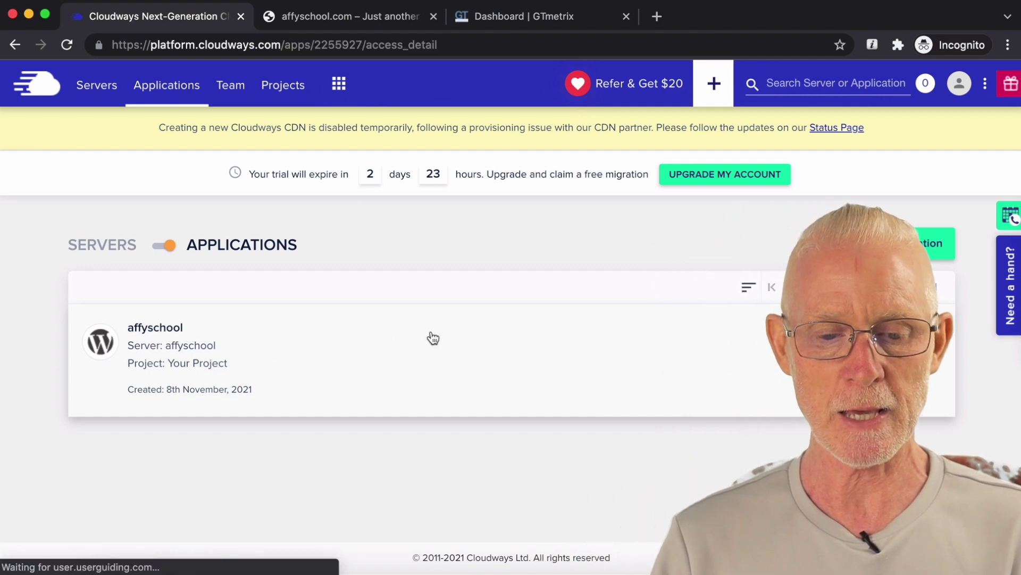
{"action": "scroll", "coordinate": [432, 337], "scroll_direction": "down", "scroll_amount": 2}
{"action": "scroll", "coordinate": [431, 335], "scroll_direction": "down", "scroll_amount": 1}
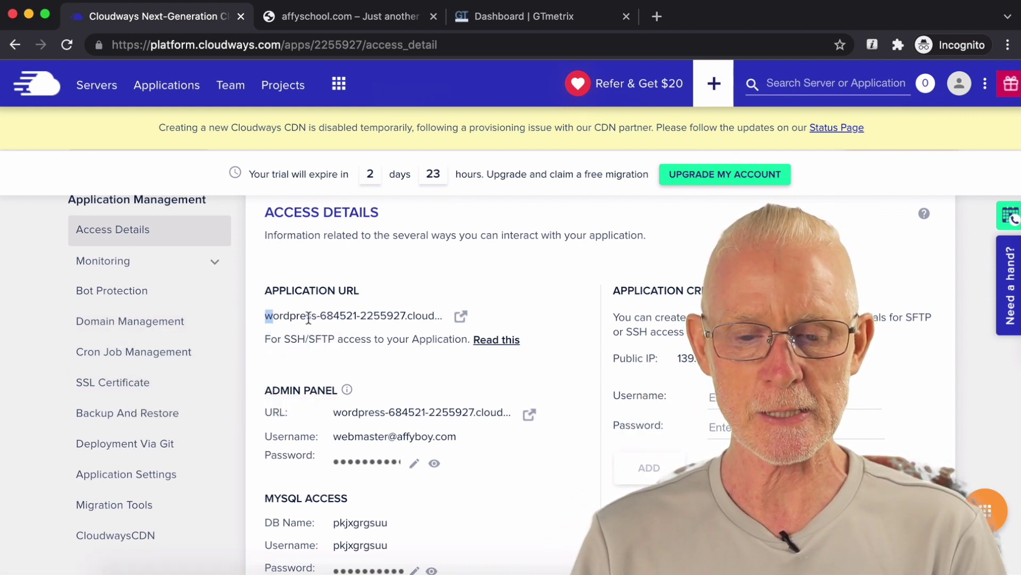
Step: Load the application's temporary URL in a new tab, then return to Cloudways
{"action": "left_click_drag", "start_coordinate": [265, 319], "coordinate": [454, 315]}
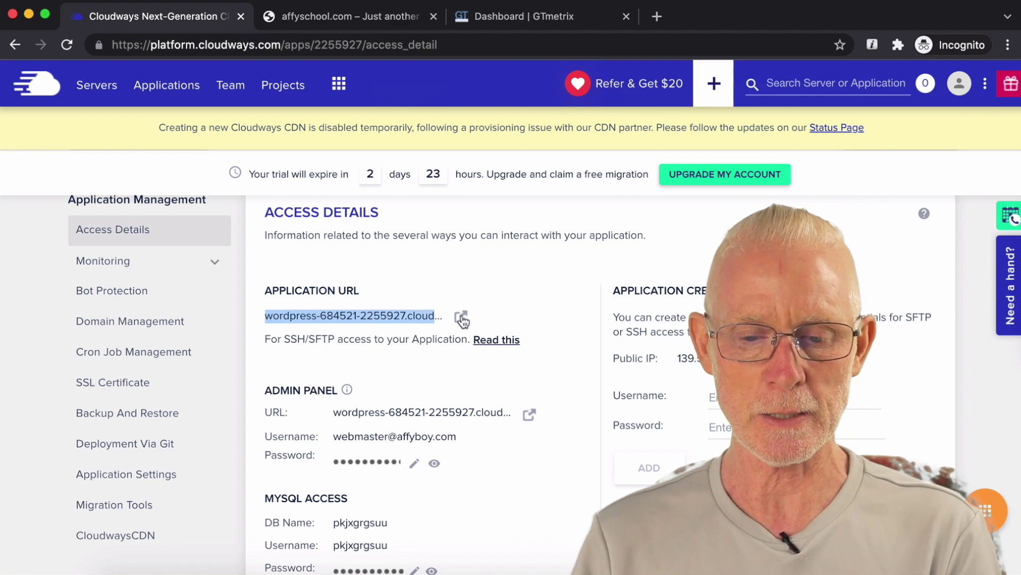
{"action": "left_click", "coordinate": [461, 317]}
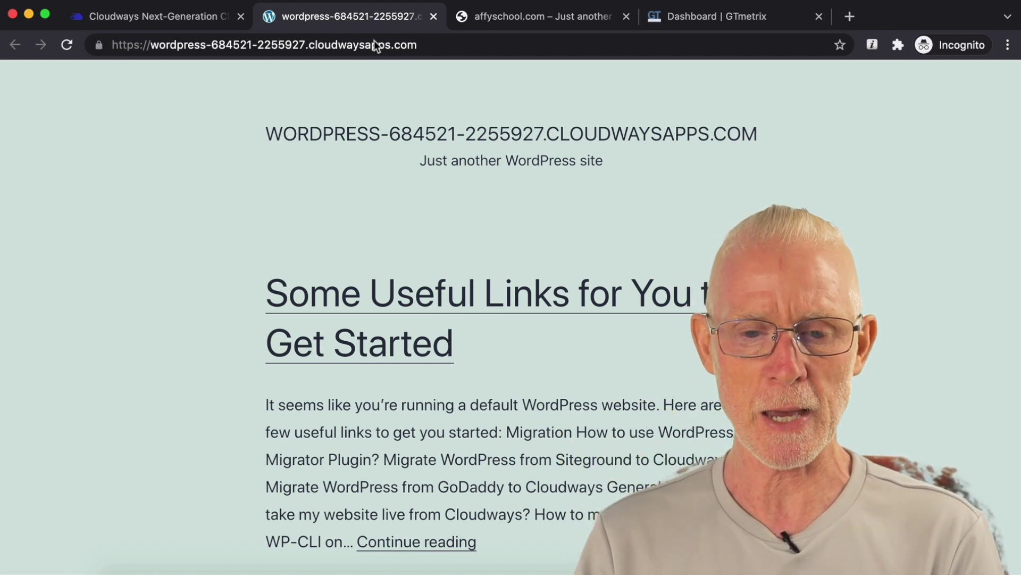
{"action": "left_click", "coordinate": [166, 21]}
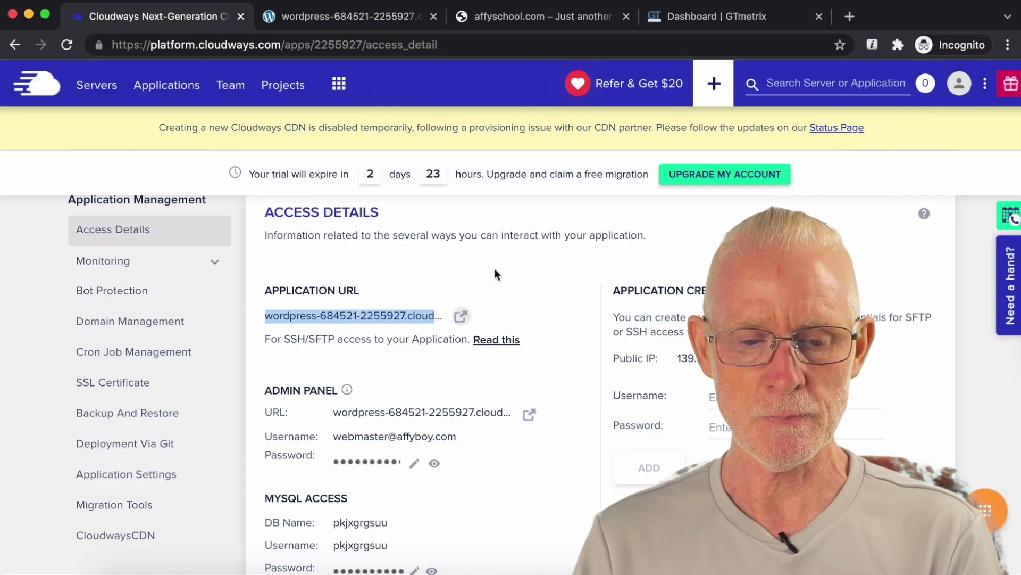
{"action": "scroll", "coordinate": [494, 275], "scroll_direction": "down", "scroll_amount": 1}
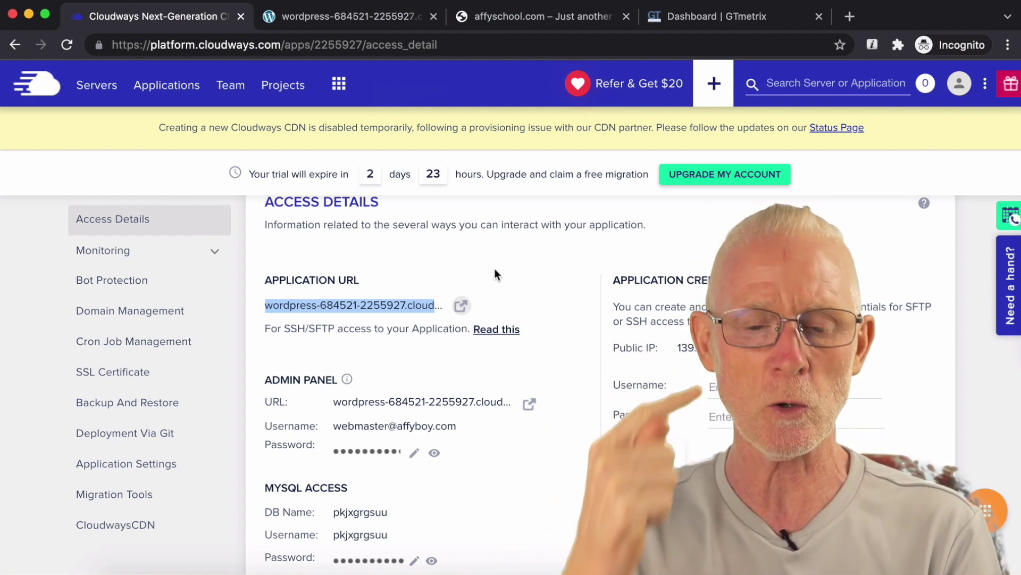
Step: Save affyschool.com as the primary domain and bring up the SSL Certificate settings
{"action": "left_click", "coordinate": [167, 325]}
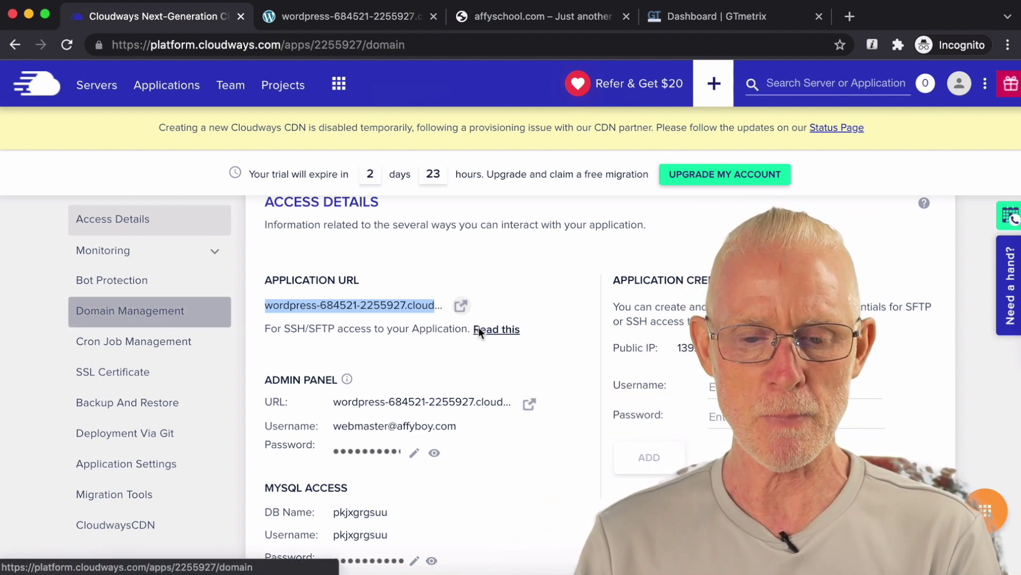
{"action": "left_click", "coordinate": [397, 371]}
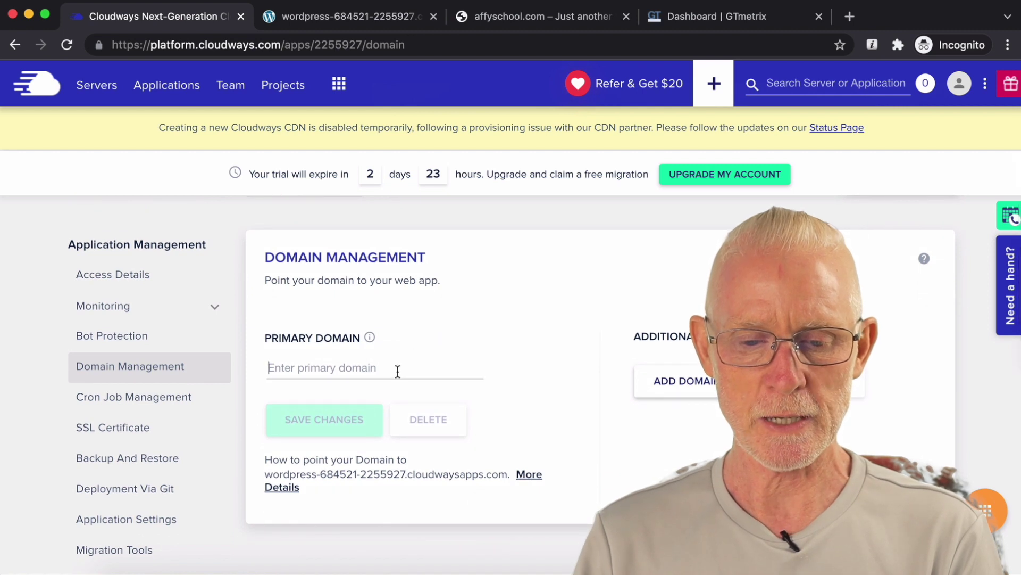
{"action": "type", "text": "affys"}
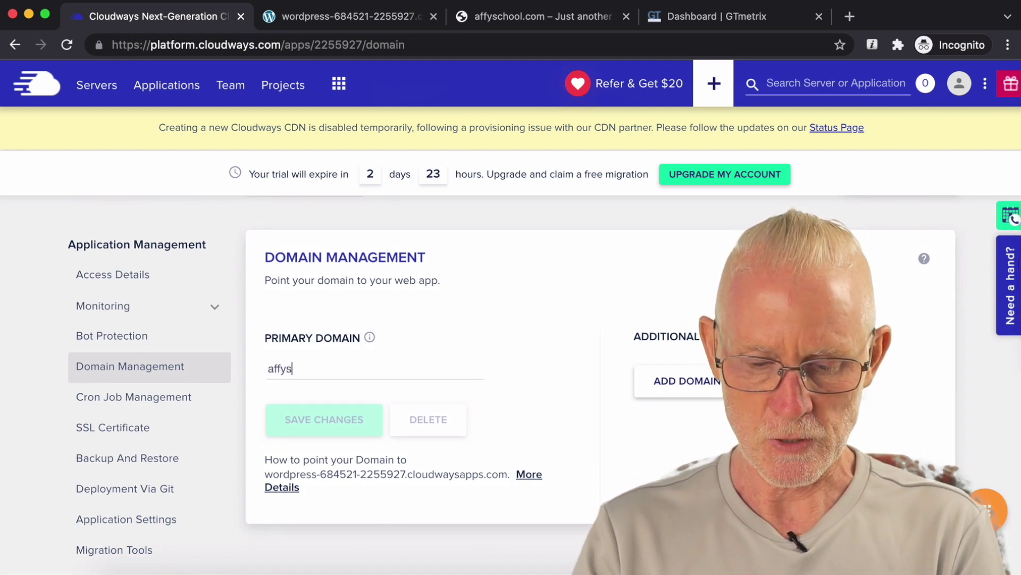
{"action": "type", "text": "chool.com"}
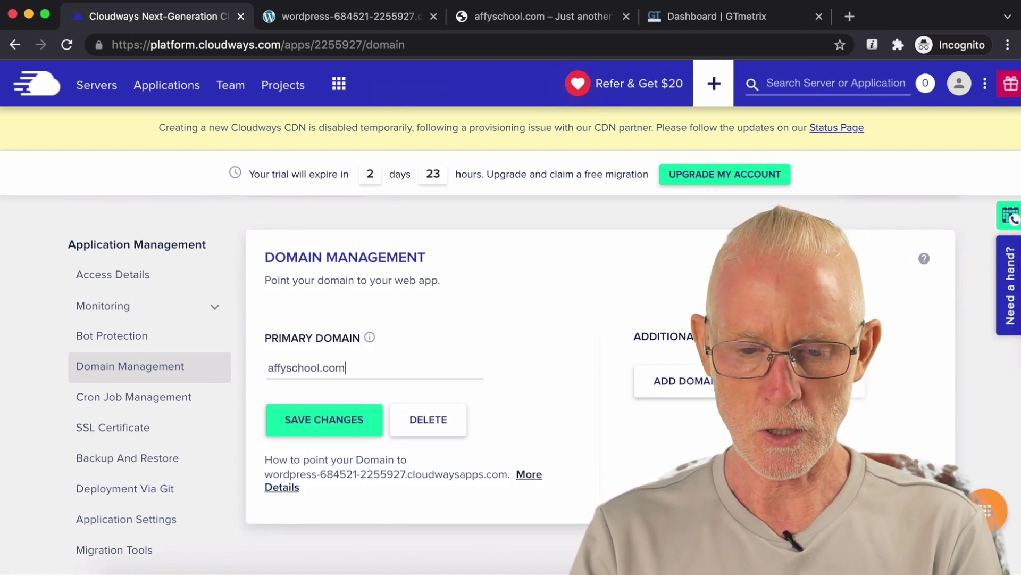
{"action": "left_click", "coordinate": [346, 425]}
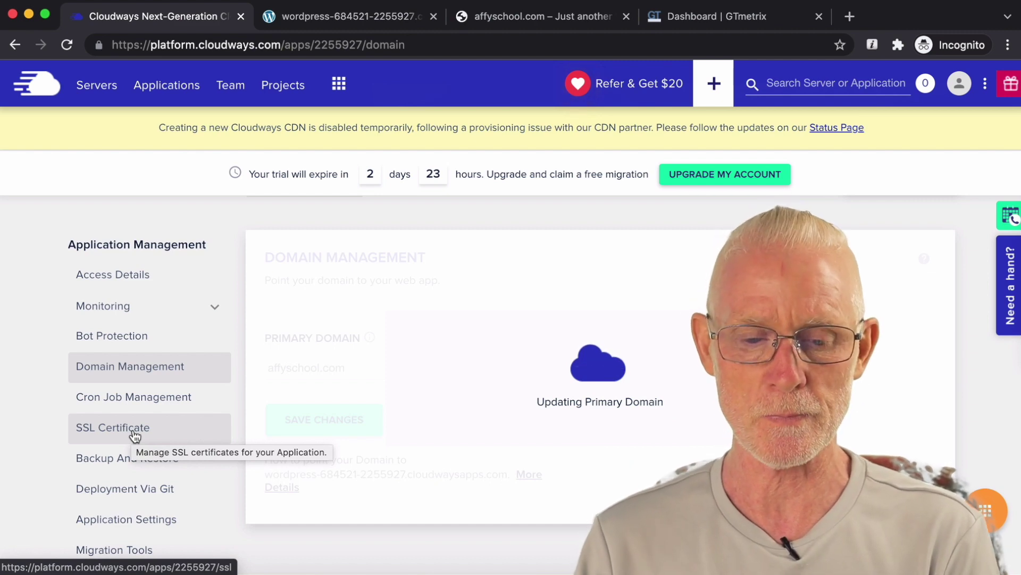
{"action": "left_click", "coordinate": [134, 434]}
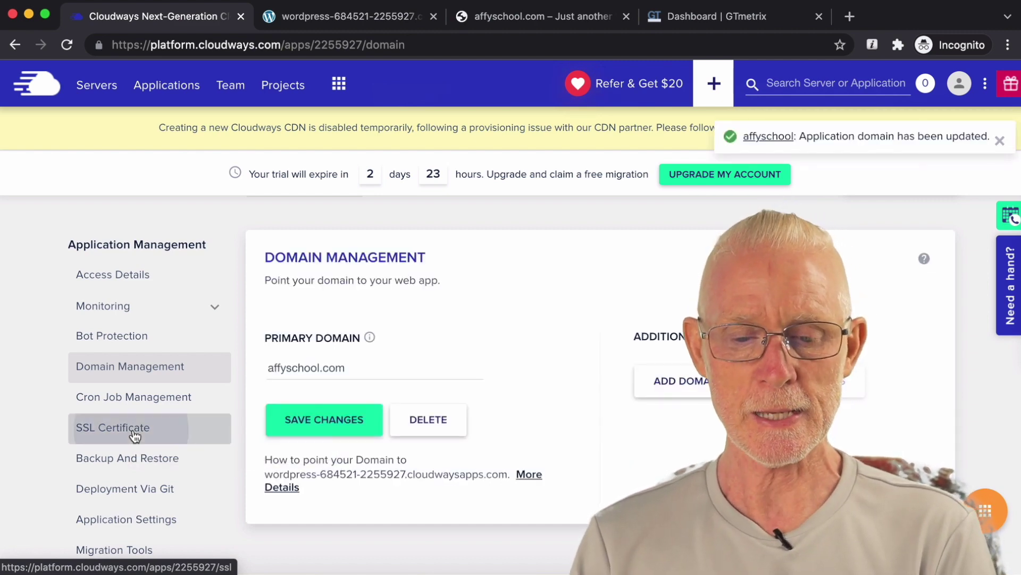
{"action": "scroll", "coordinate": [423, 401], "scroll_direction": "down", "scroll_amount": 4}
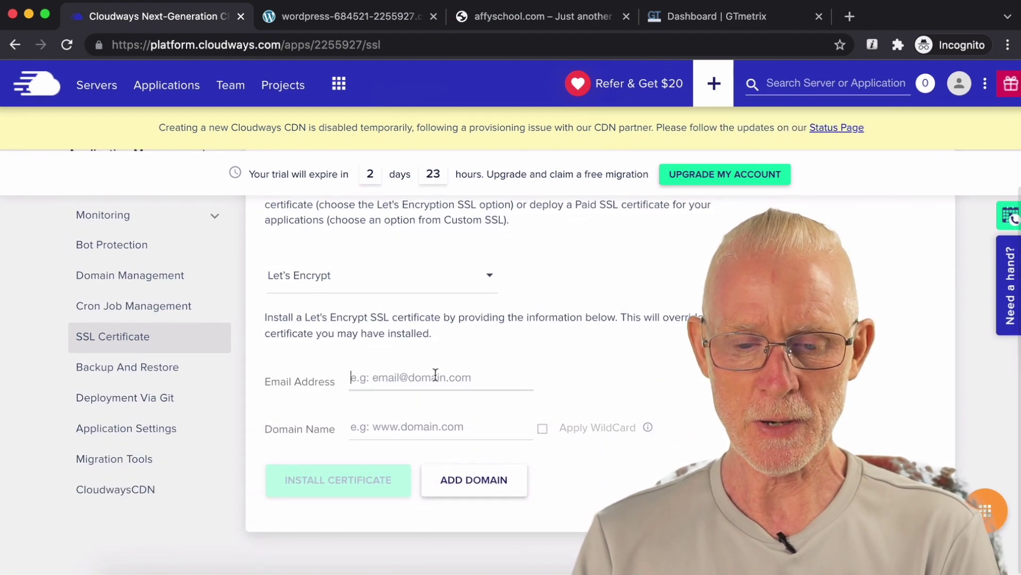
Step: Enter the contact e-mail and domain affyschool.com, then install the Let's Encrypt certificate
{"action": "left_click", "coordinate": [432, 375]}
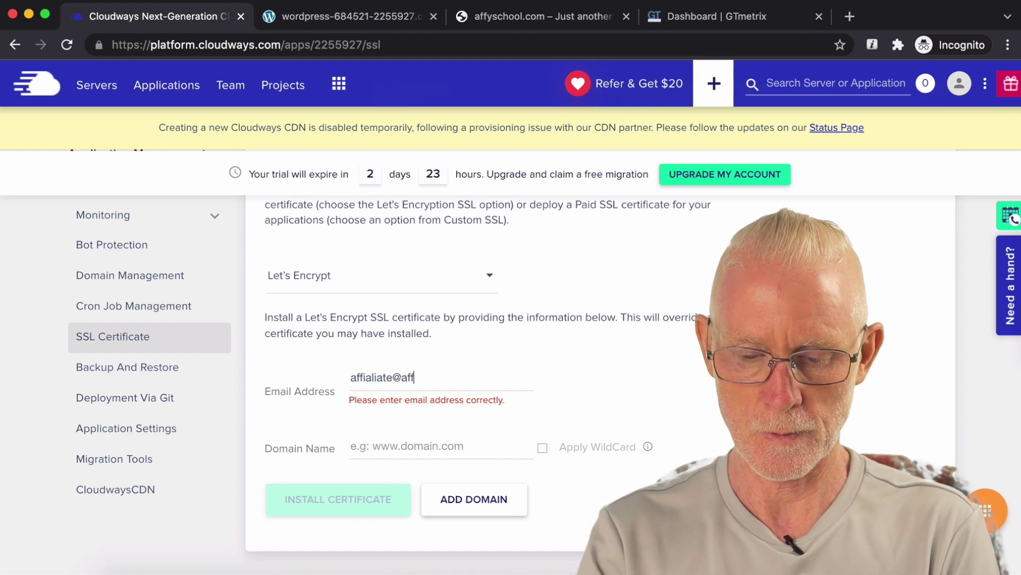
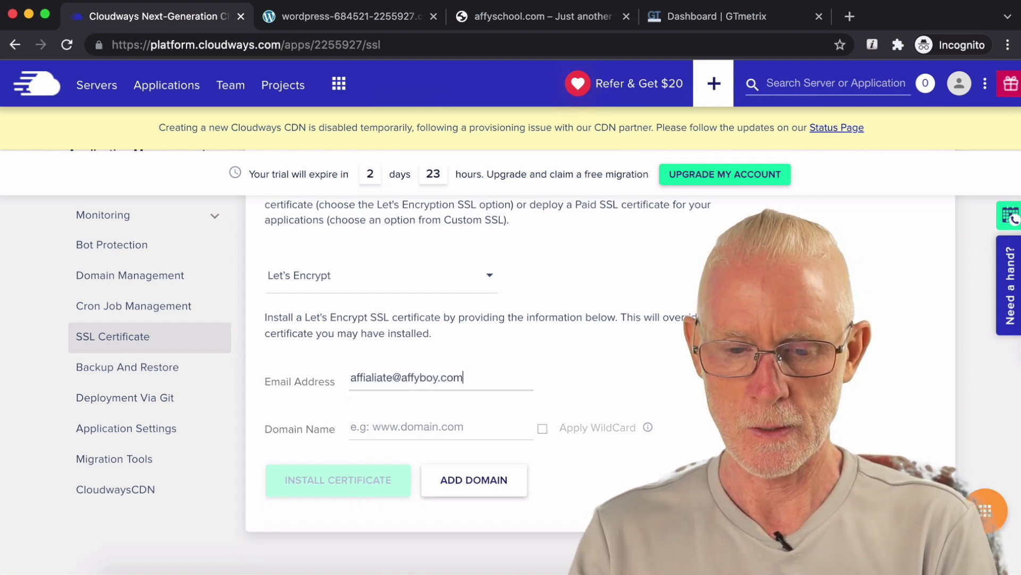
{"action": "double_click", "coordinate": [376, 378]}
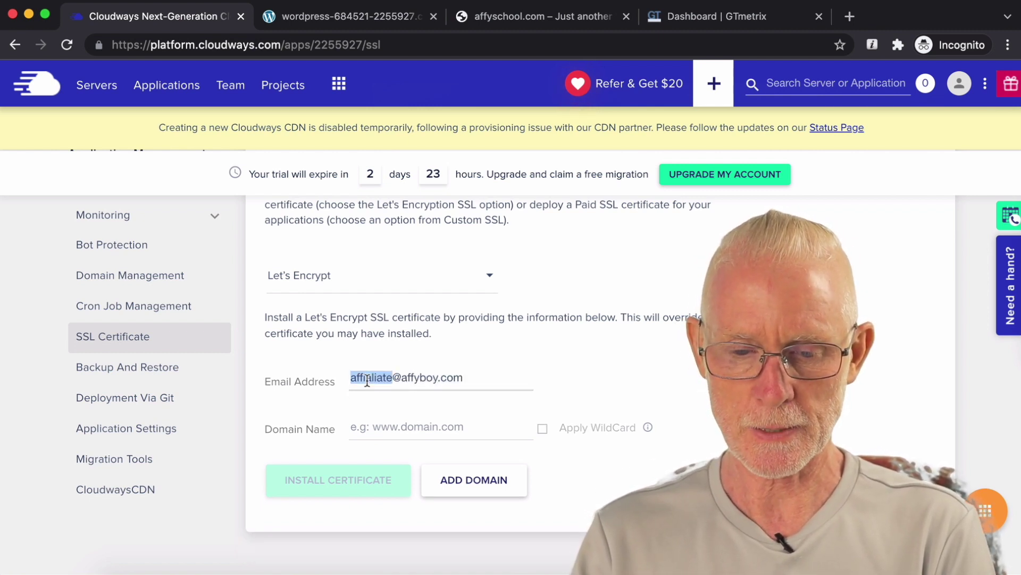
{"action": "type", "text": "affiliate"}
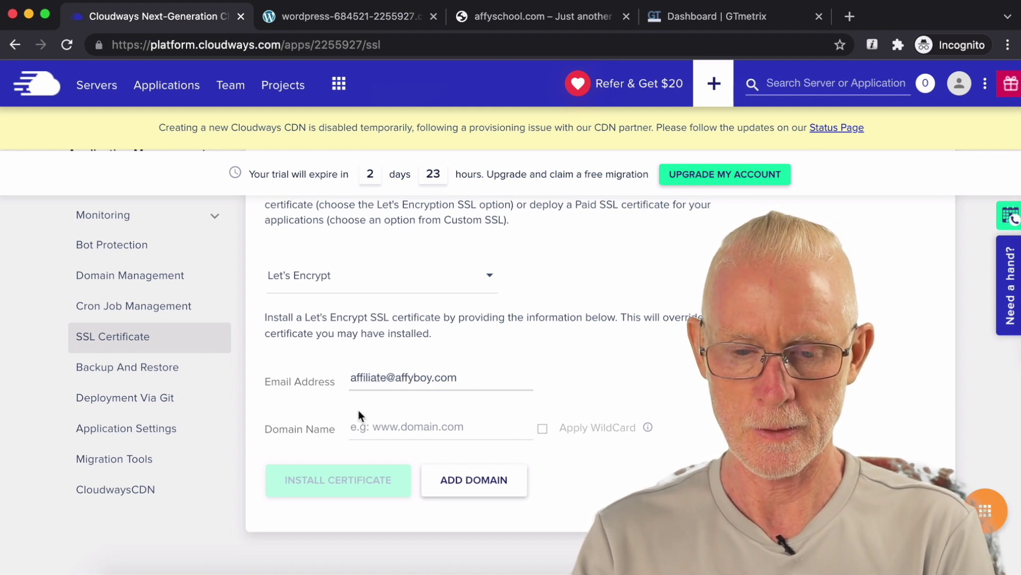
{"action": "left_click", "coordinate": [373, 427]}
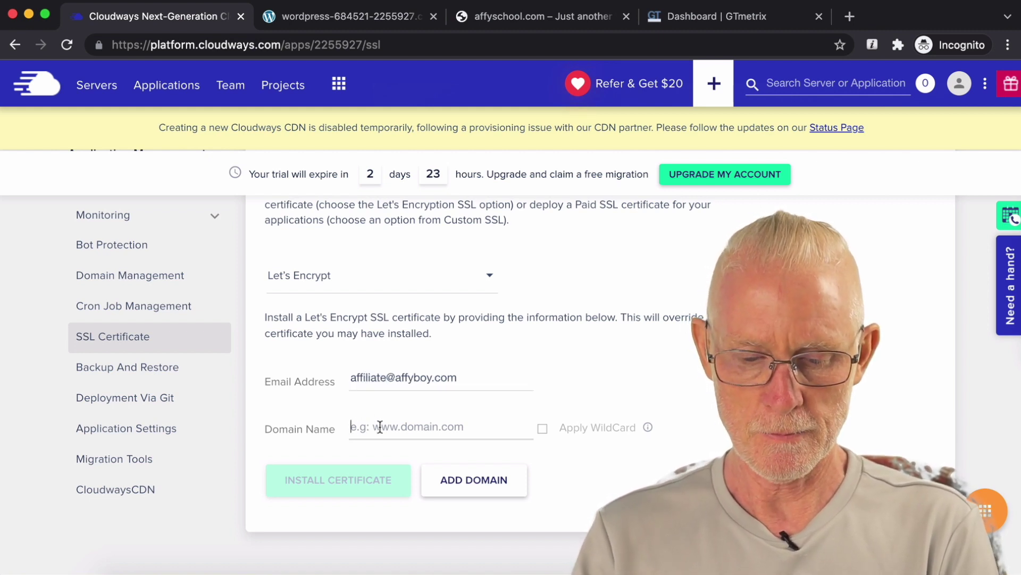
{"action": "type", "text": "affy"}
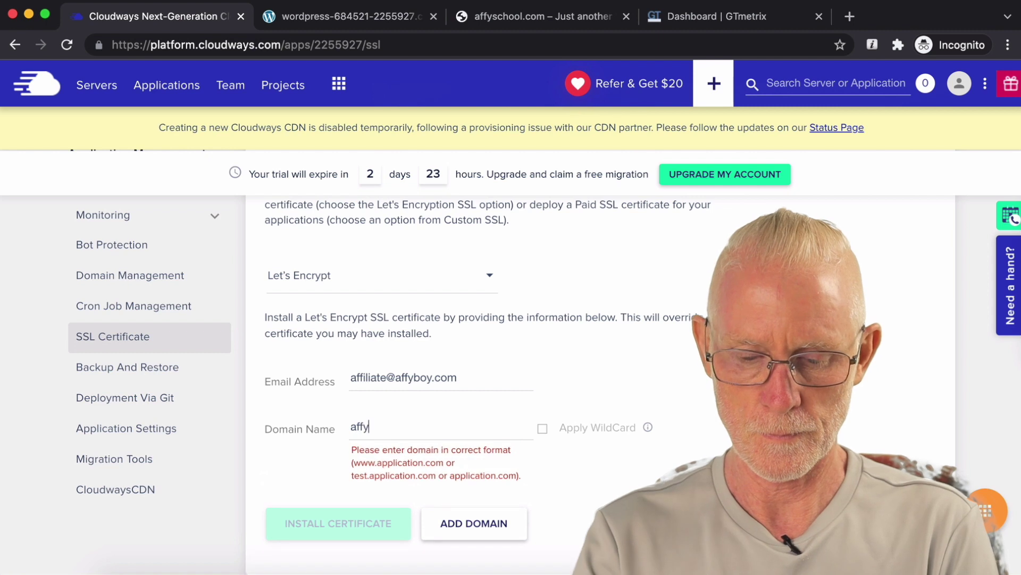
{"action": "type", "text": "school."}
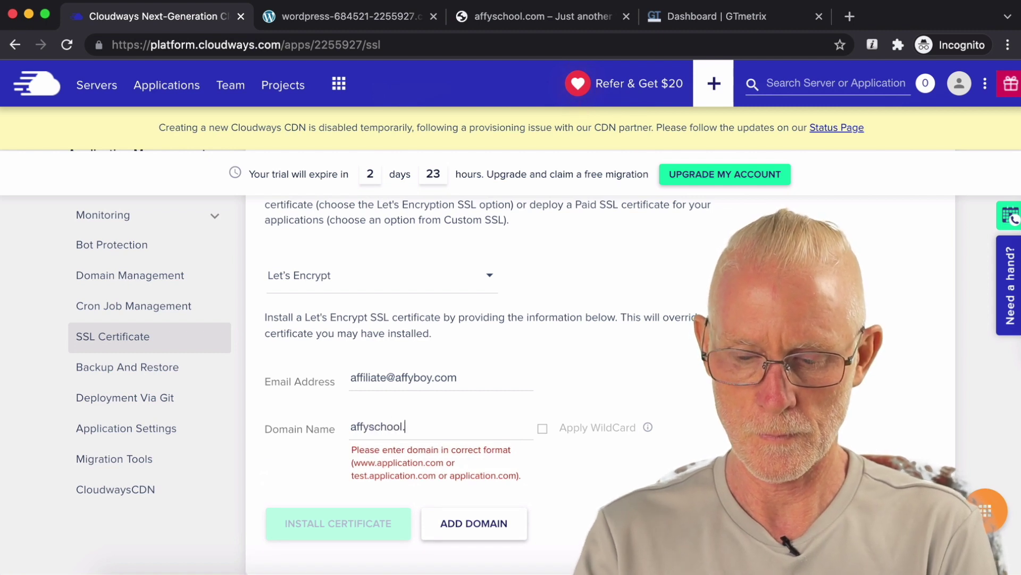
{"action": "type", "text": "com"}
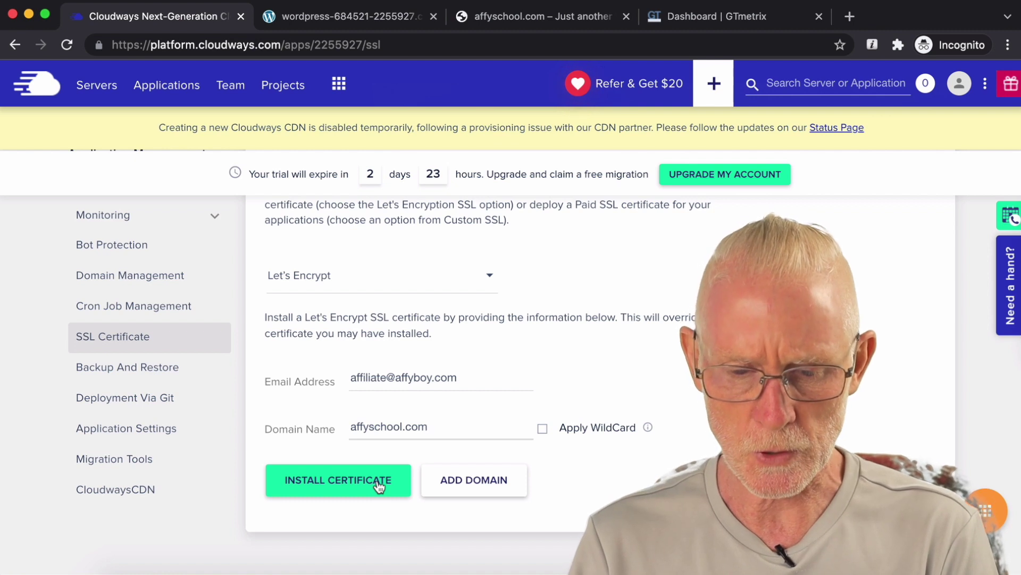
{"action": "left_click", "coordinate": [379, 485]}
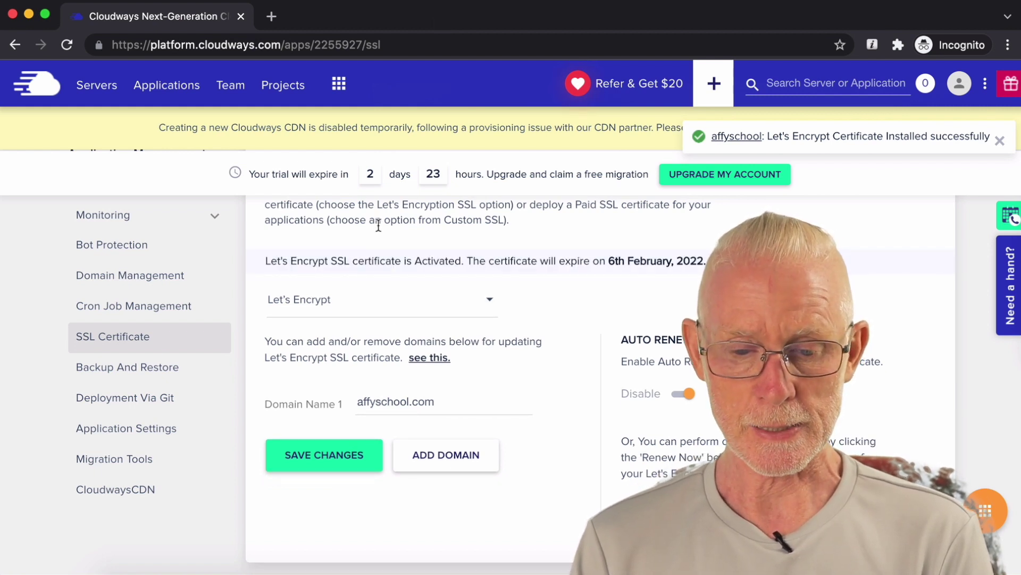
{"action": "scroll", "coordinate": [525, 356], "scroll_direction": "up", "scroll_amount": 2}
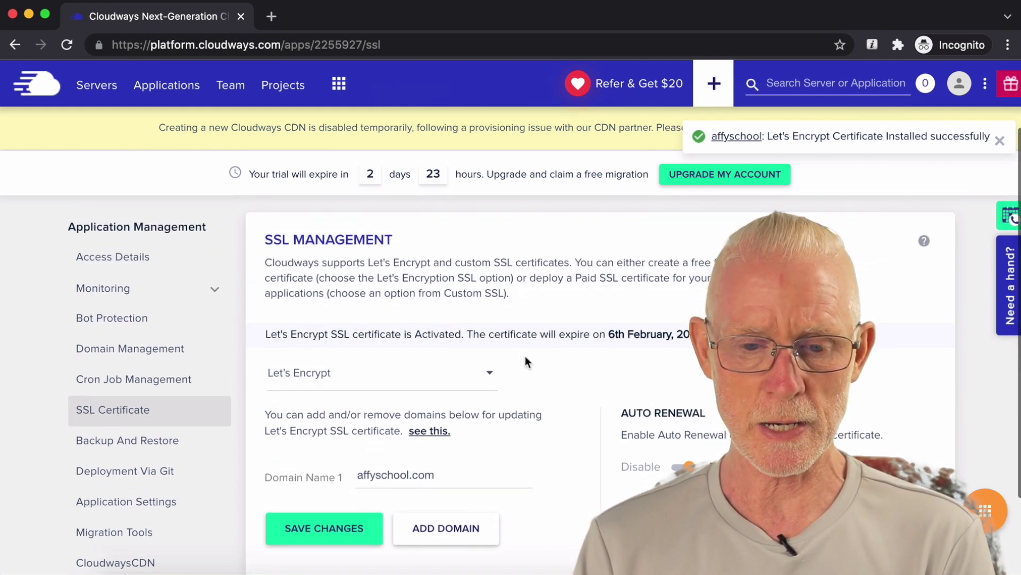
{"action": "scroll", "coordinate": [525, 356], "scroll_direction": "down", "scroll_amount": 3}
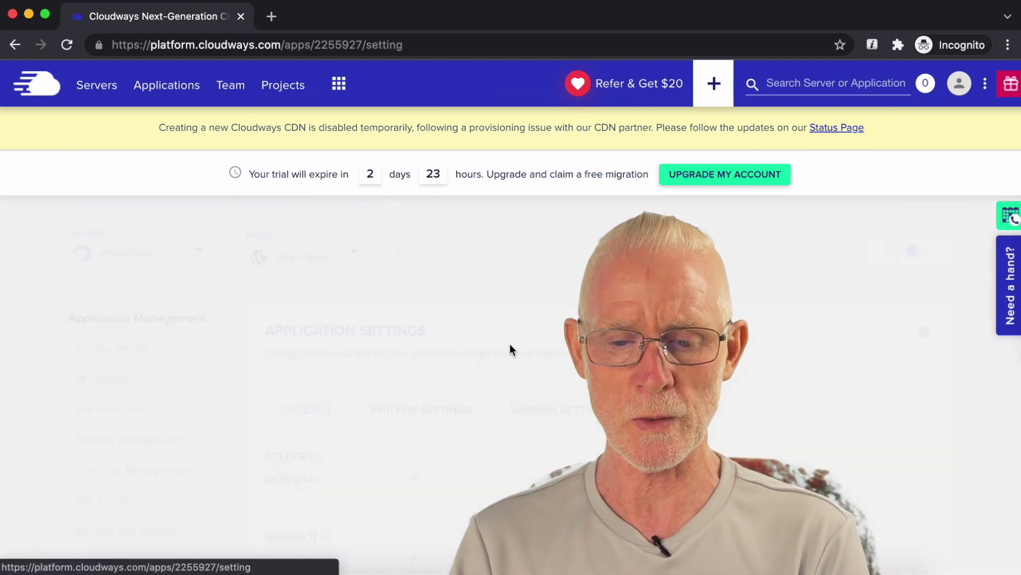
{"action": "scroll", "coordinate": [511, 349], "scroll_direction": "down", "scroll_amount": 4}
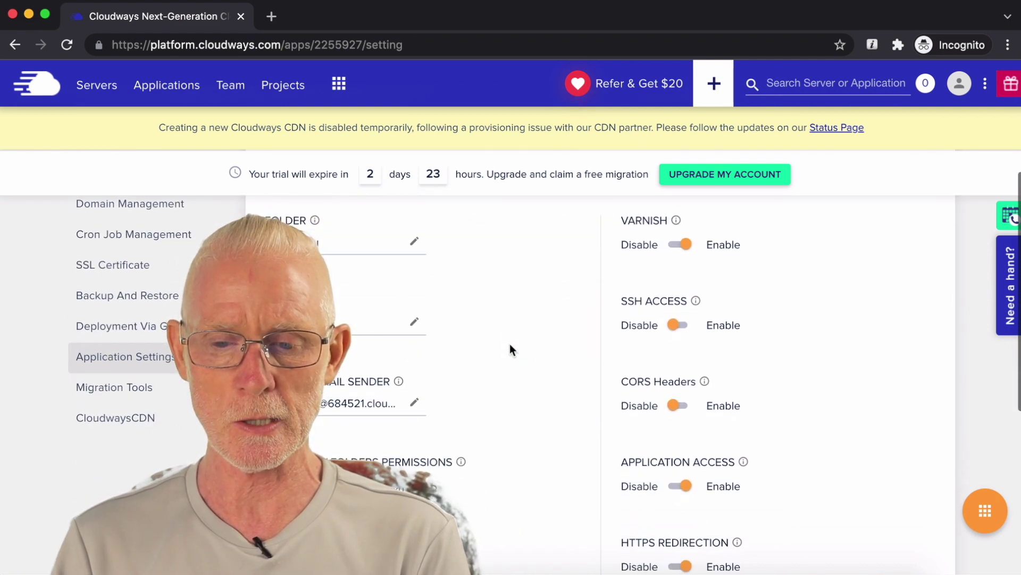
{"action": "scroll", "coordinate": [510, 346], "scroll_direction": "down", "scroll_amount": 1}
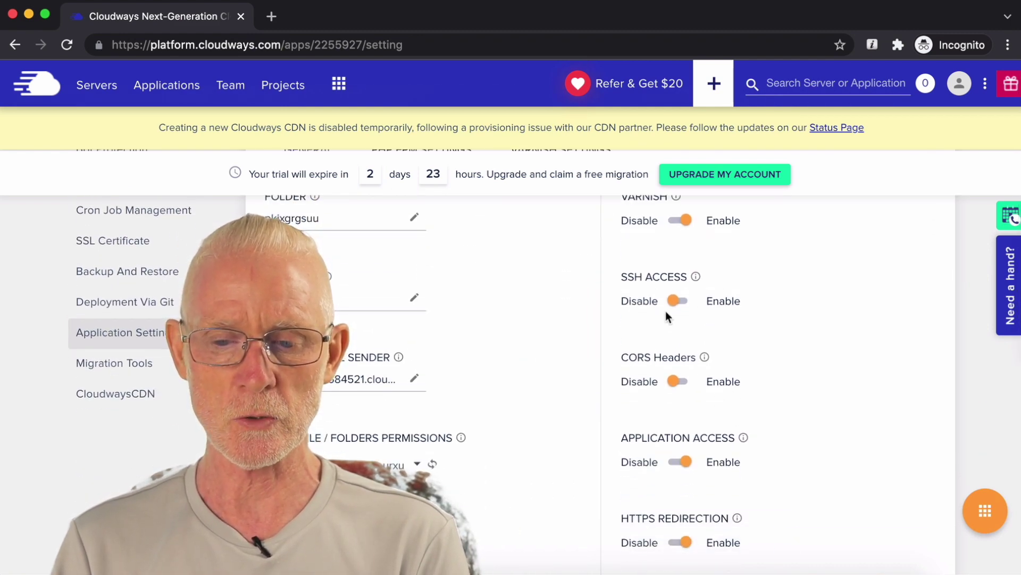
{"action": "scroll", "coordinate": [782, 392], "scroll_direction": "down", "scroll_amount": 3}
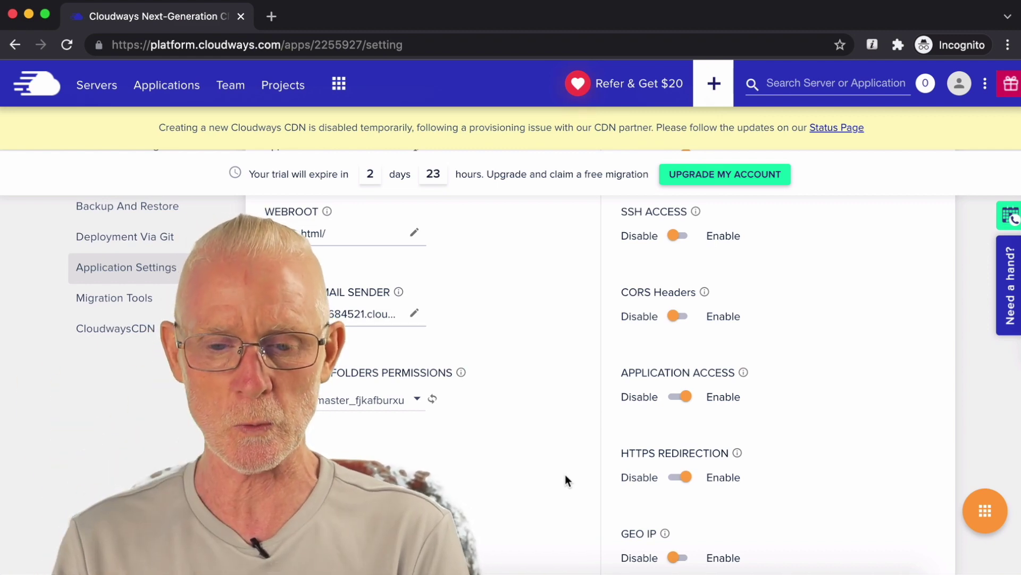
{"action": "scroll", "coordinate": [565, 480], "scroll_direction": "up", "scroll_amount": 4}
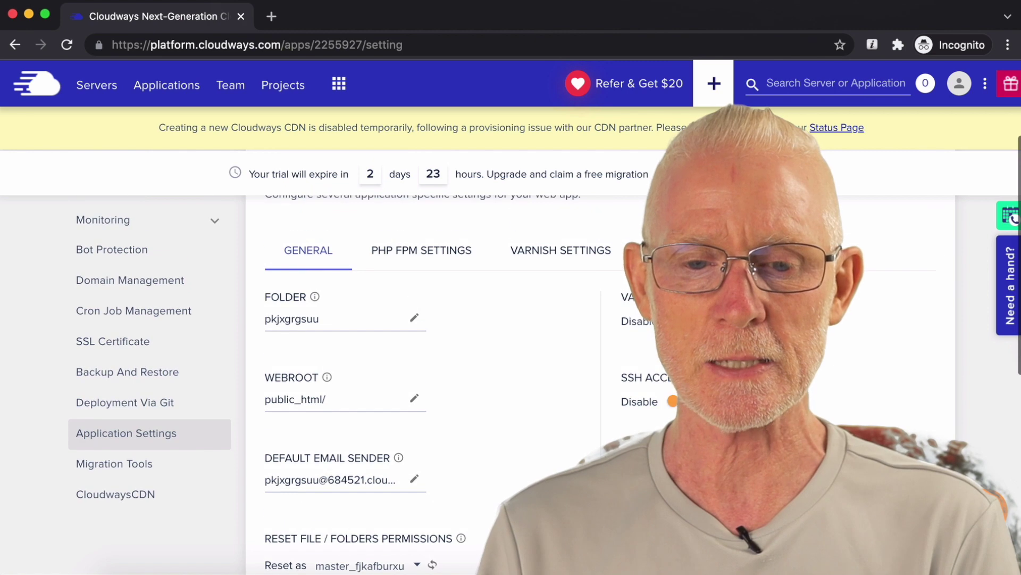
{"action": "left_click", "coordinate": [271, 16]}
Step: Load affyschool.com in the new tab and check the default WordPress site
{"action": "type", "text": "affyschool.c"}
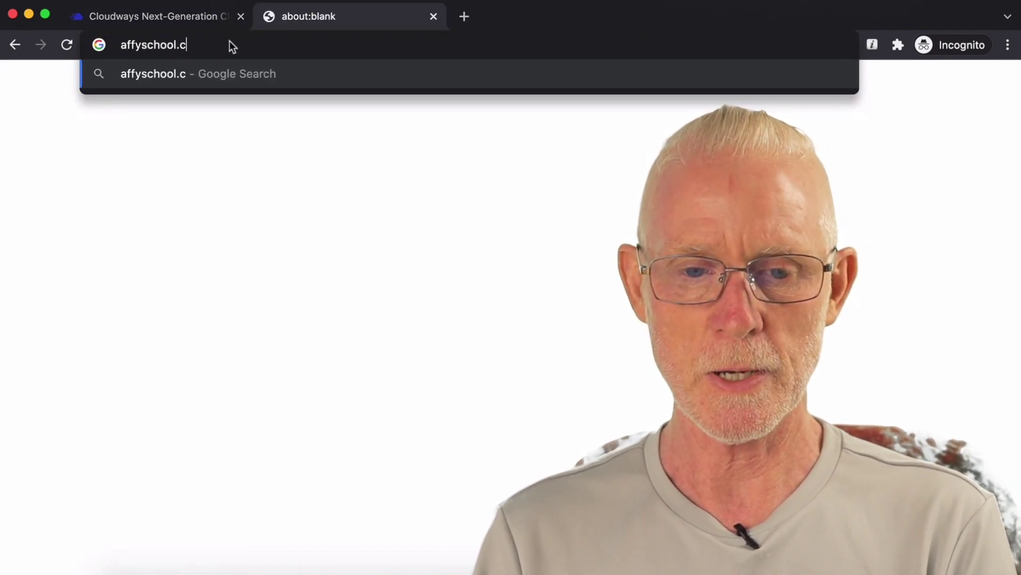
{"action": "type", "text": "om"}
{"action": "key", "text": "Return"}
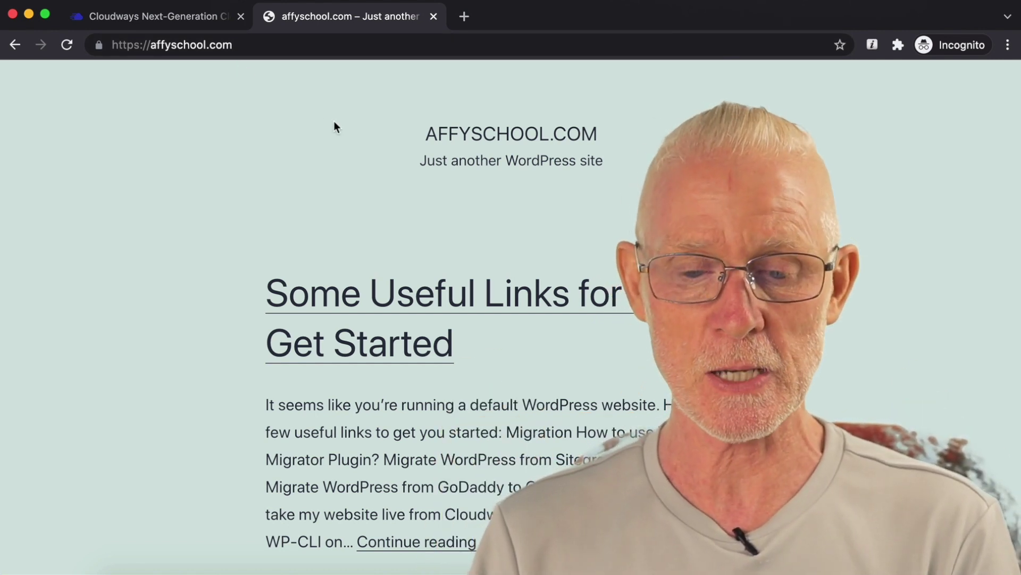
{"action": "scroll", "coordinate": [390, 149], "scroll_direction": "down", "scroll_amount": 10}
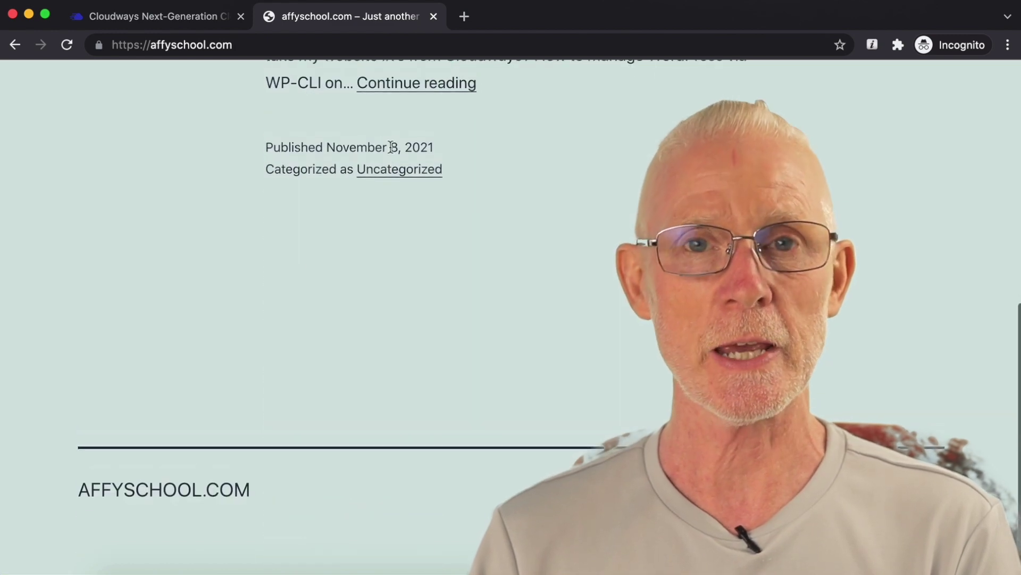
{"action": "scroll", "coordinate": [391, 146], "scroll_direction": "up", "scroll_amount": 10}
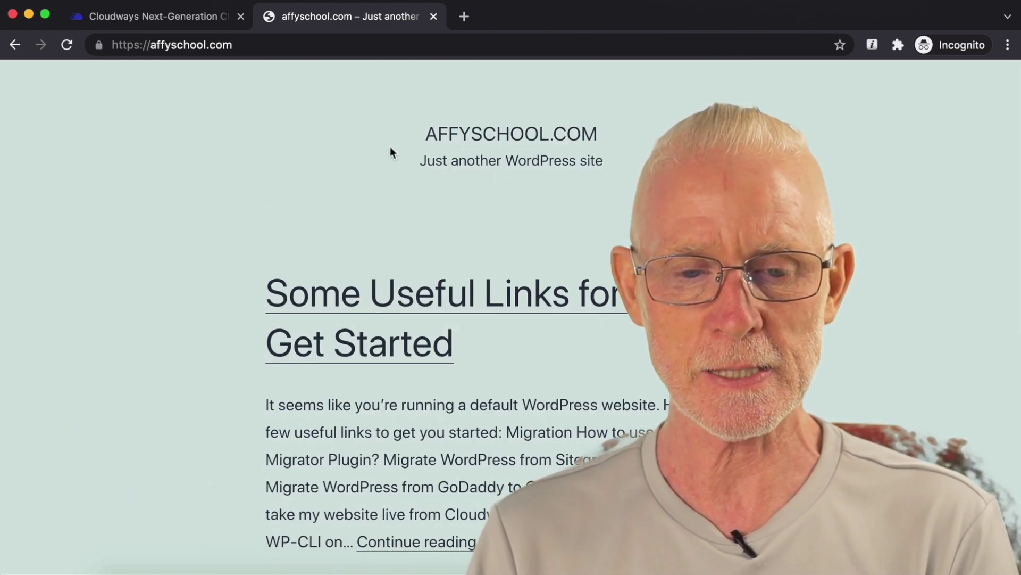
{"action": "left_click", "coordinate": [133, 47]}
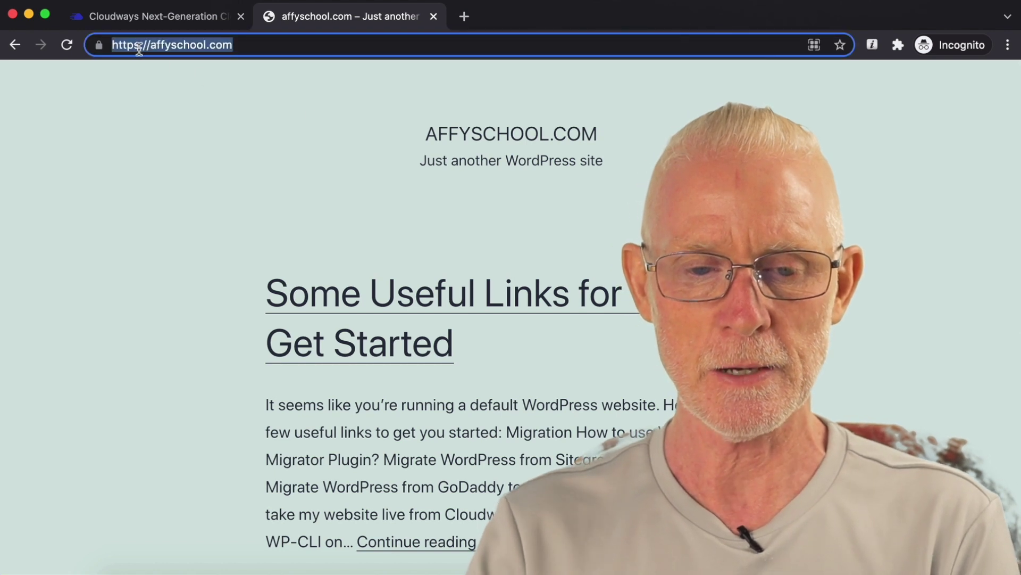
{"action": "key", "text": "BackSpace"}
{"action": "key", "text": "Return"}
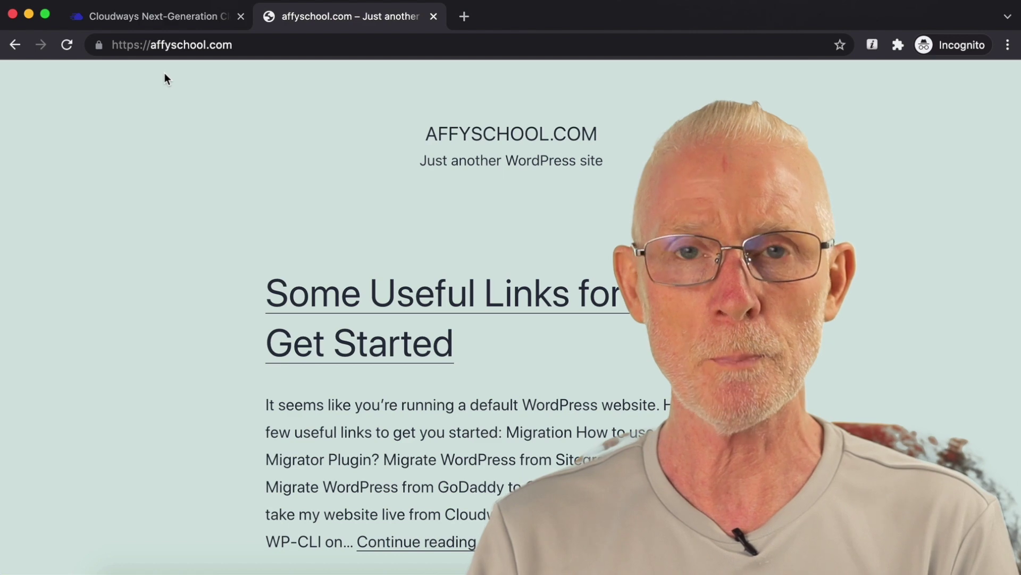
{"action": "left_click", "coordinate": [152, 45]}
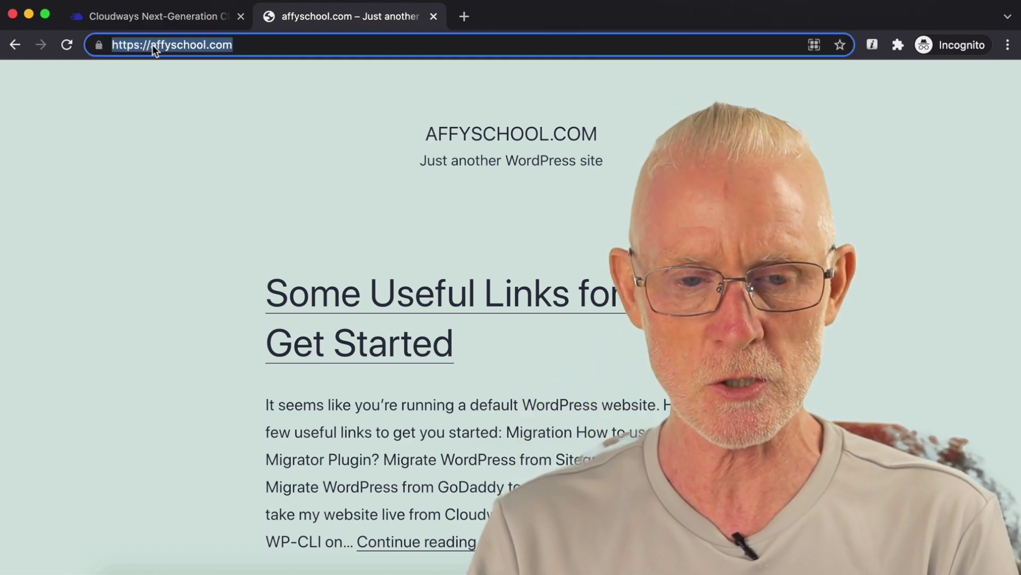
{"action": "left_click", "coordinate": [153, 45]}
{"action": "type", "text": "www"}
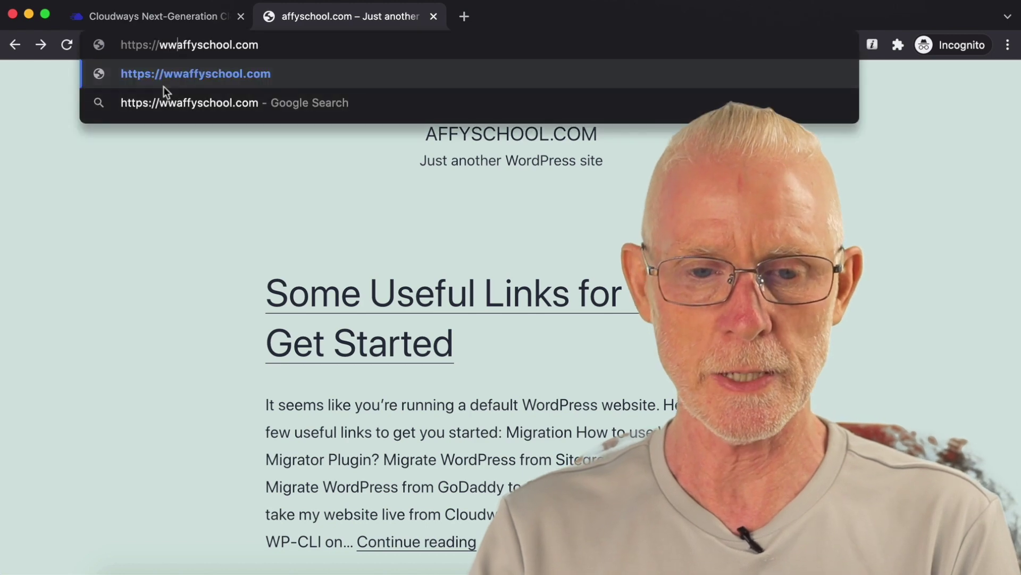
{"action": "type", "text": "."}
{"action": "key", "text": "Return"}
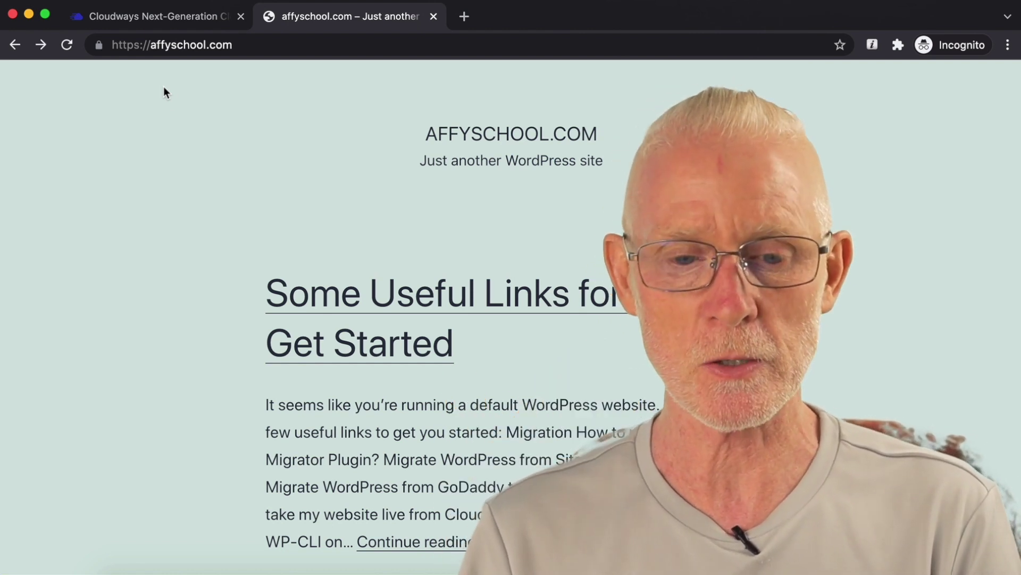
Step: Open another blank tab and select its address bar
{"action": "key", "text": "super+l"}
{"action": "key", "text": "super+Return"}
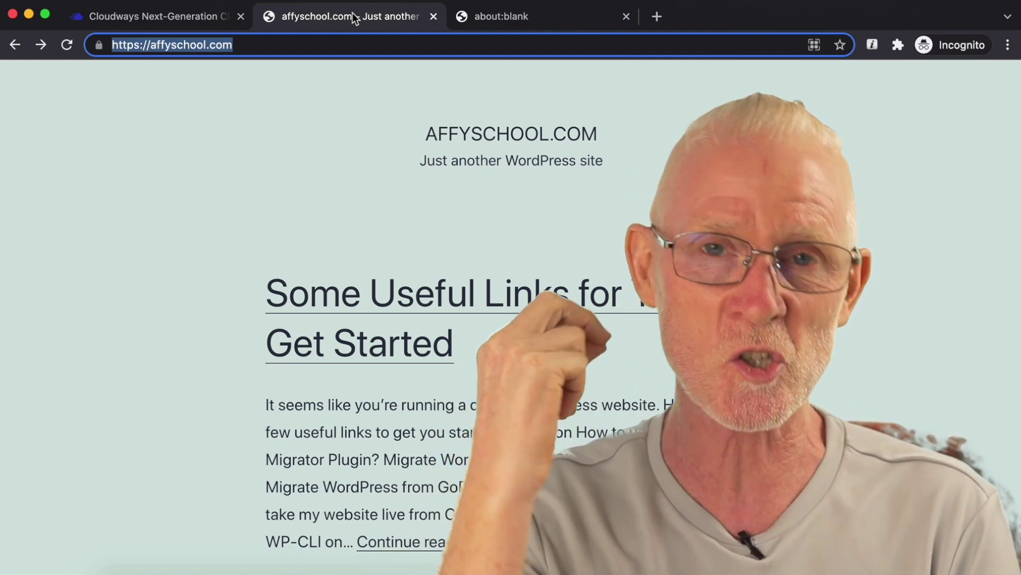
{"action": "left_click", "coordinate": [506, 19]}
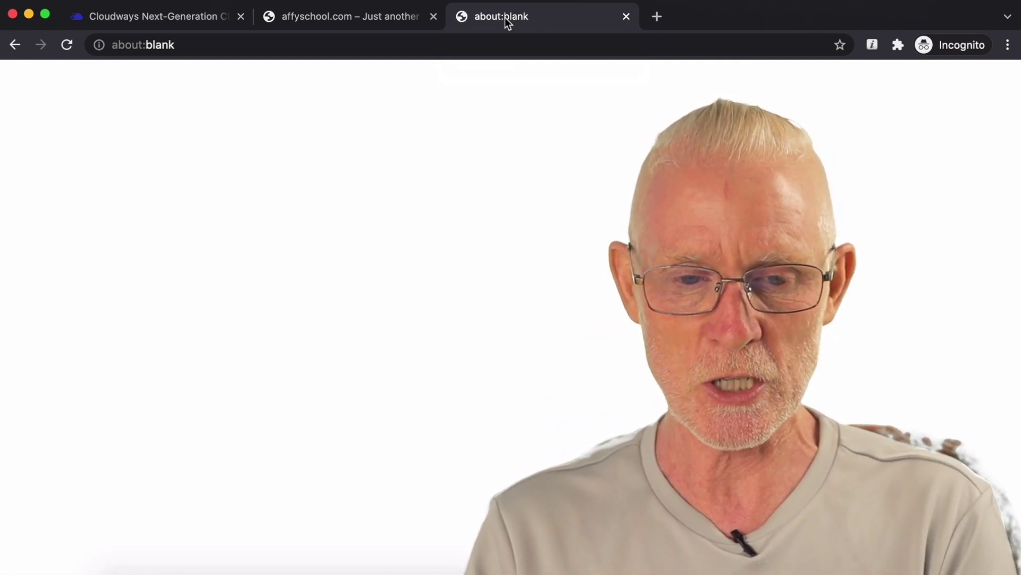
{"action": "left_click", "coordinate": [420, 38]}
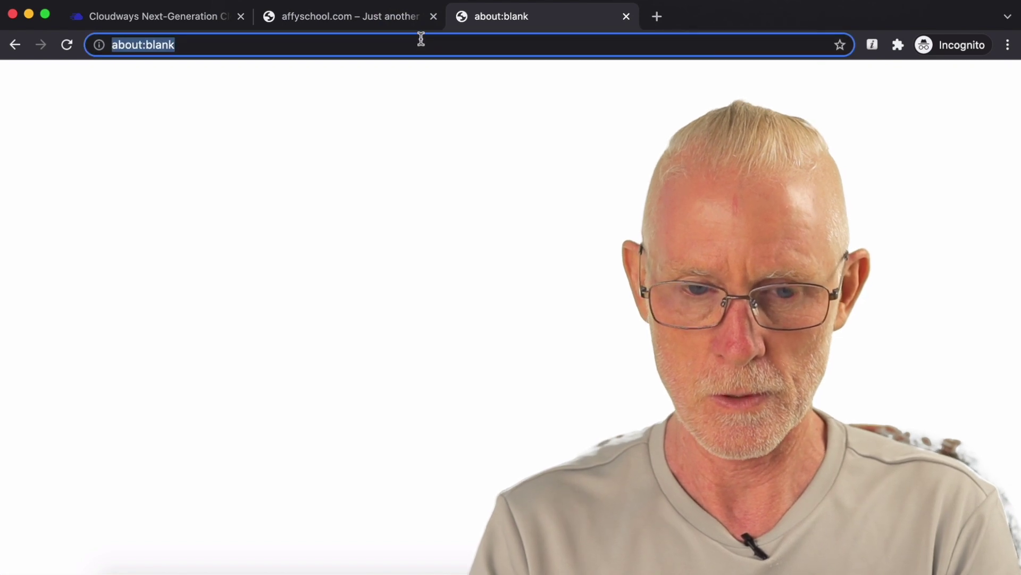
Step: Run a GTmetrix analysis of affyschool.com with the test location set to Hong Kong, China
{"action": "type", "text": "gtmetrix"}
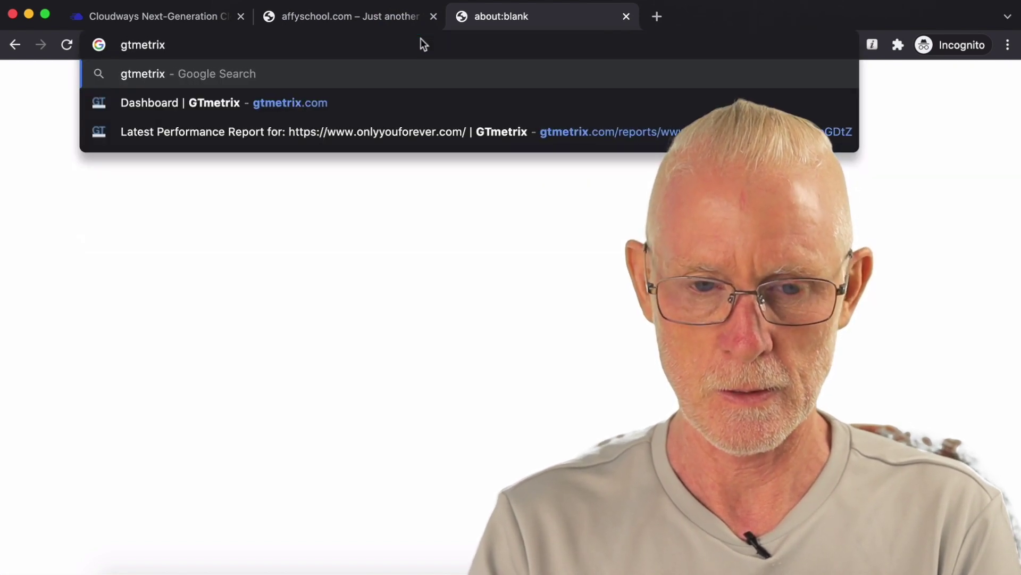
{"action": "type", "text": ".com"}
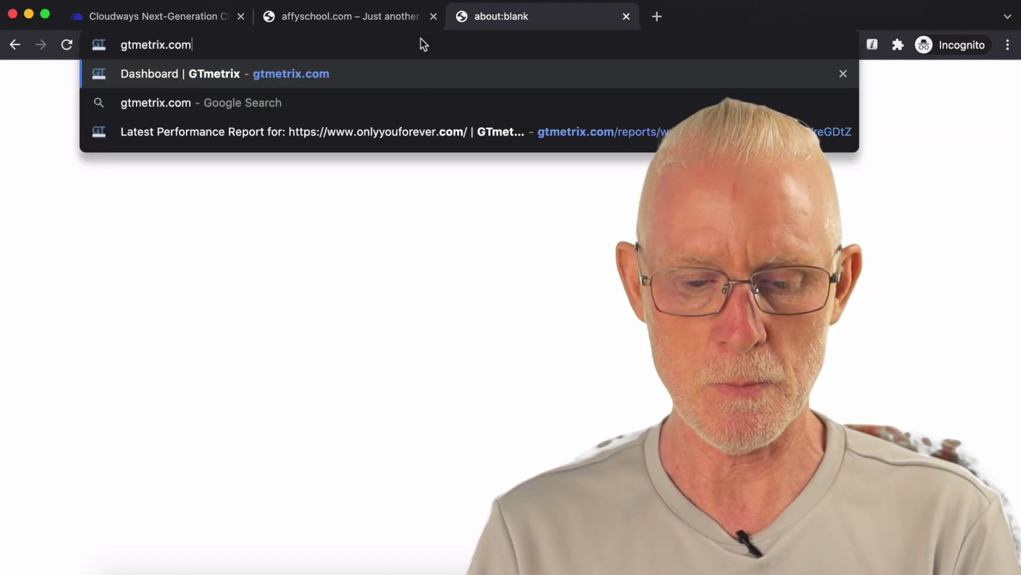
{"action": "key", "text": "Return"}
{"action": "left_click", "coordinate": [387, 16]}
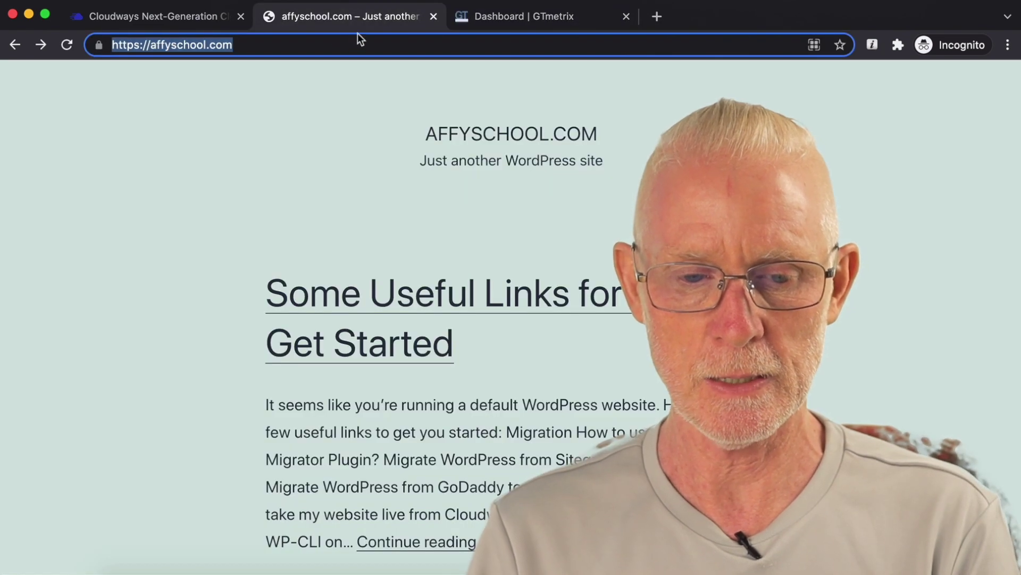
{"action": "left_click", "coordinate": [503, 19]}
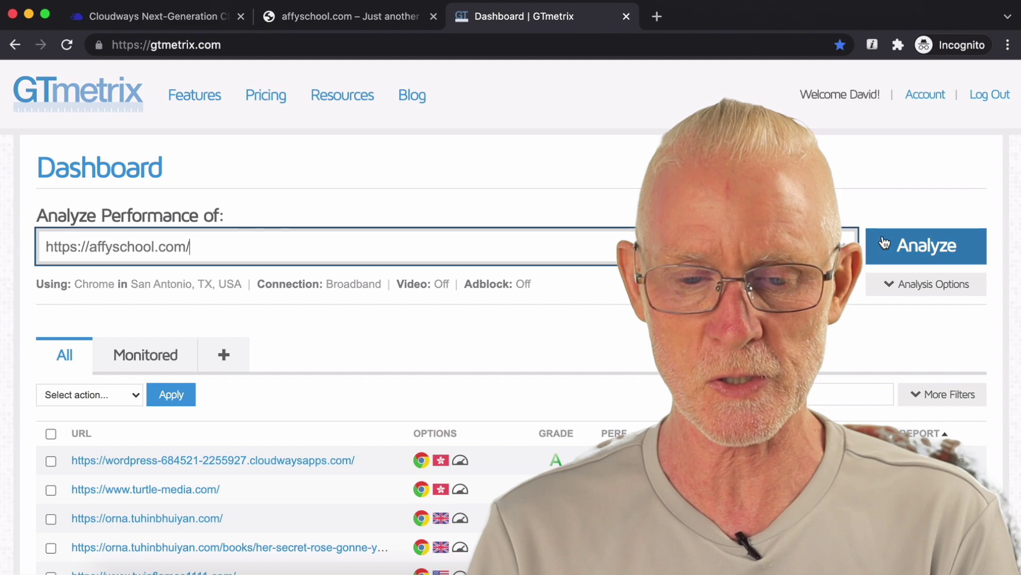
{"action": "left_click", "coordinate": [912, 286]}
{"action": "left_click", "coordinate": [342, 367]}
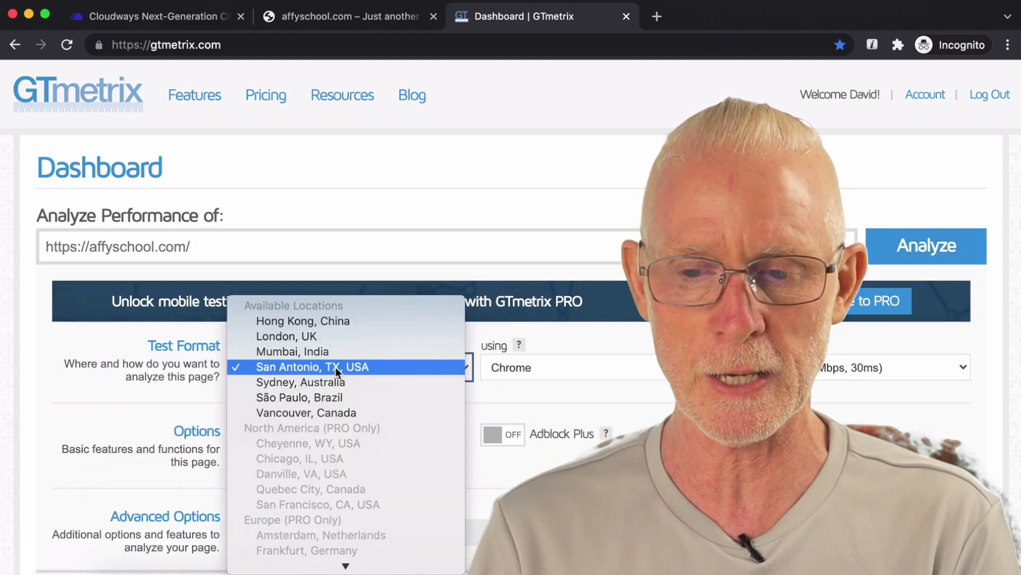
{"action": "left_click", "coordinate": [359, 321]}
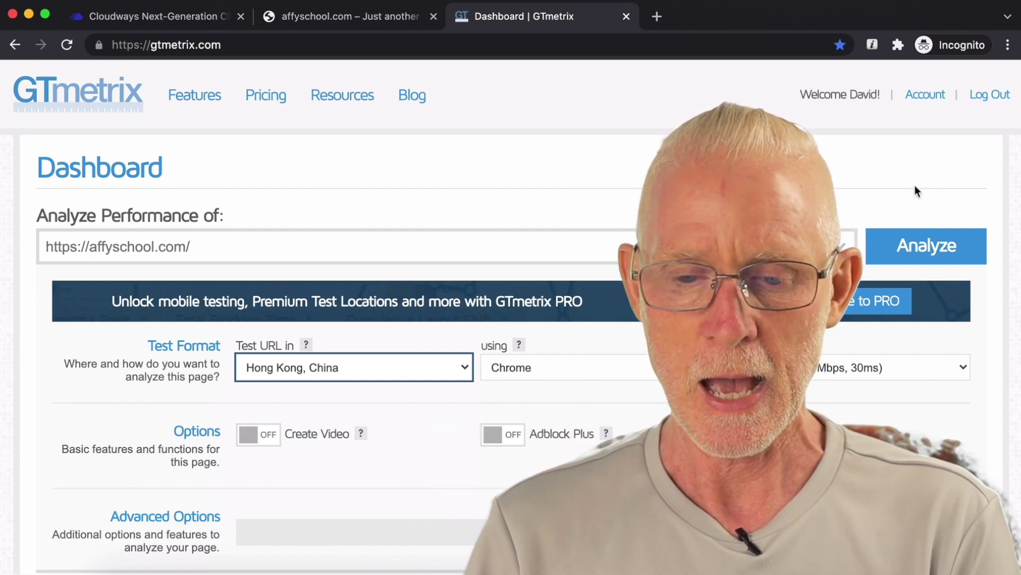
{"action": "left_click", "coordinate": [927, 245]}
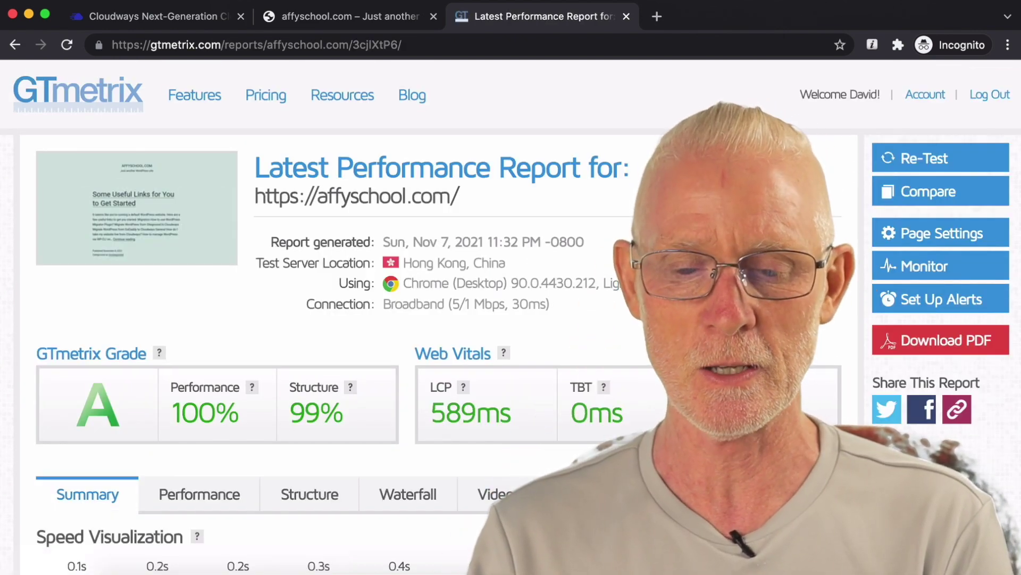
{"action": "scroll", "coordinate": [511, 319], "scroll_direction": "down", "scroll_amount": 1}
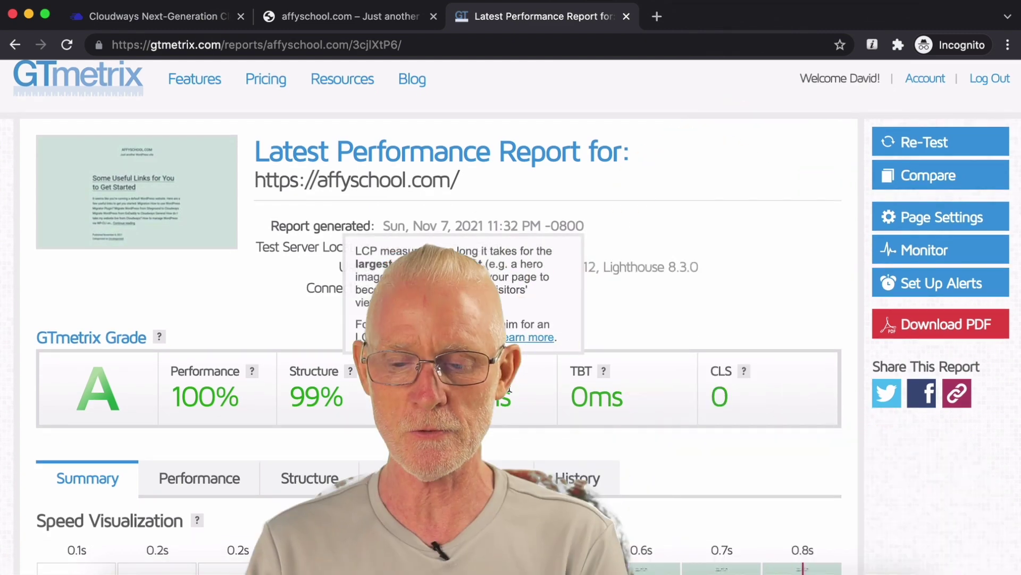
Step: Review the report's 753ms fully loaded time and open the Waterfall chart
{"action": "scroll", "coordinate": [522, 389], "scroll_direction": "down", "scroll_amount": 1}
{"action": "scroll", "coordinate": [522, 382], "scroll_direction": "down", "scroll_amount": 5}
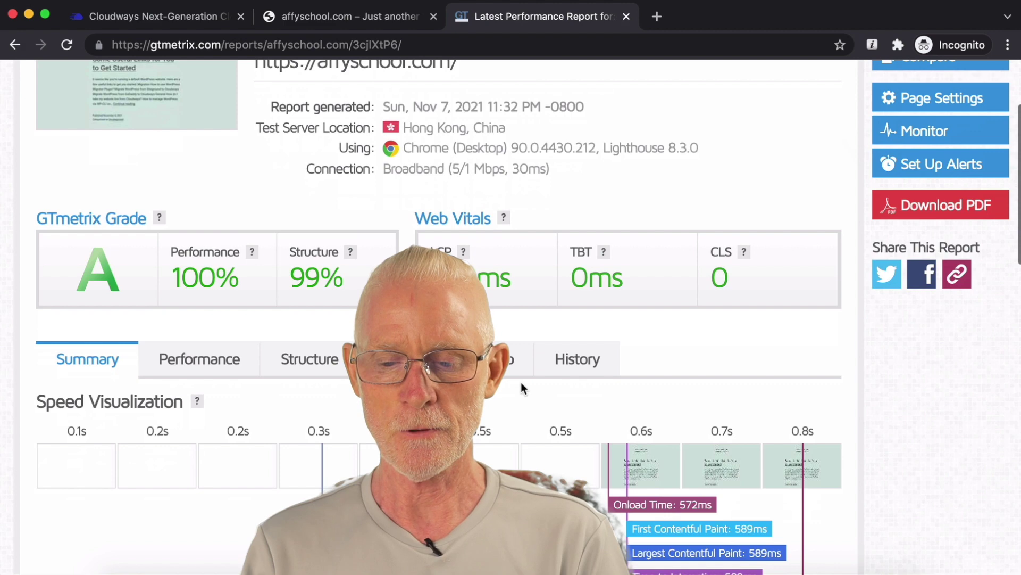
{"action": "left_click_drag", "start_coordinate": [766, 445], "coordinate": [794, 445]}
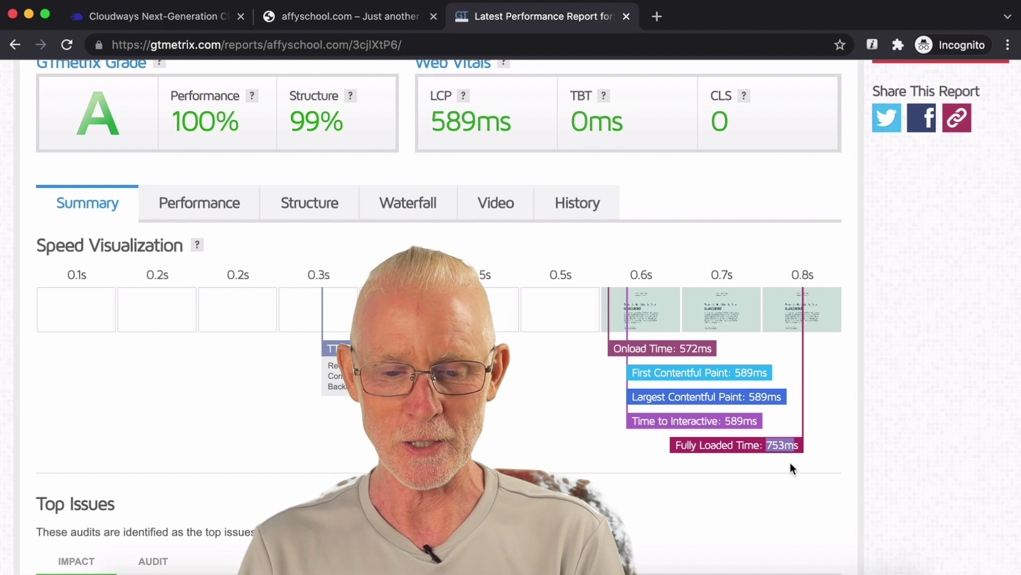
{"action": "left_click", "coordinate": [427, 214]}
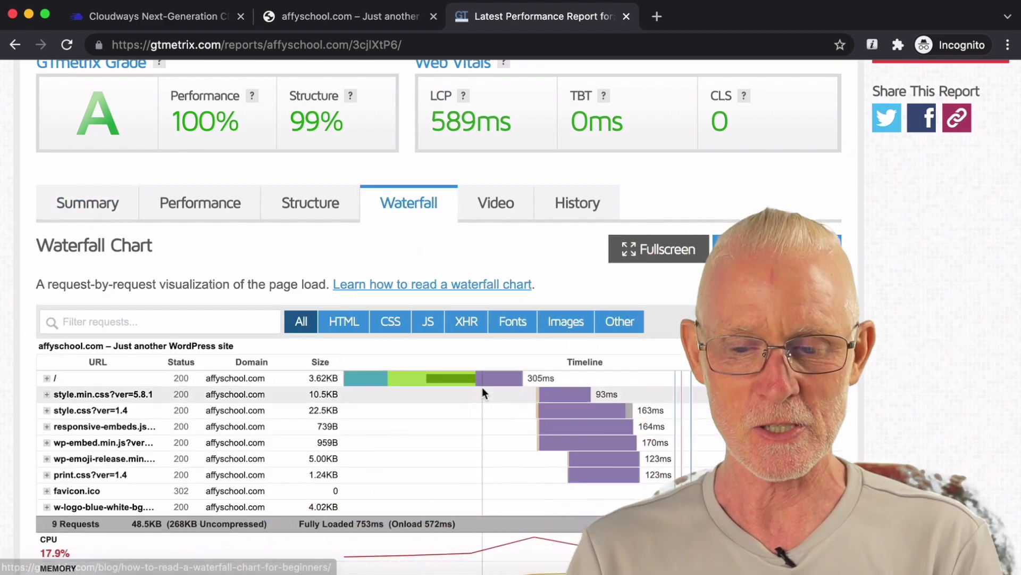
{"action": "scroll", "coordinate": [478, 385], "scroll_direction": "down", "scroll_amount": 2}
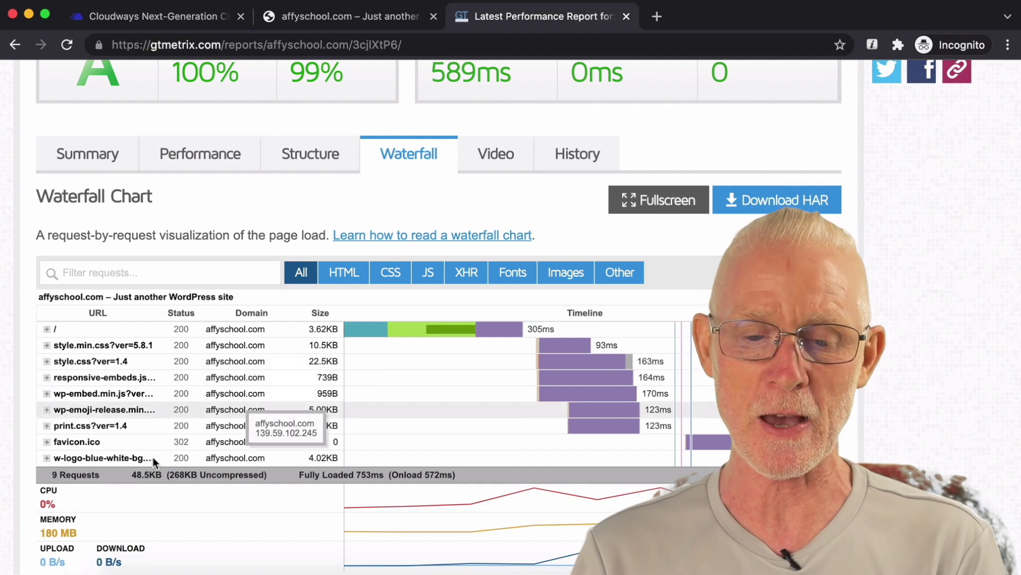
Step: Inspect the waterfall requests and scroll back up to the grade A header
{"action": "mouse_move", "coordinate": [315, 400]}
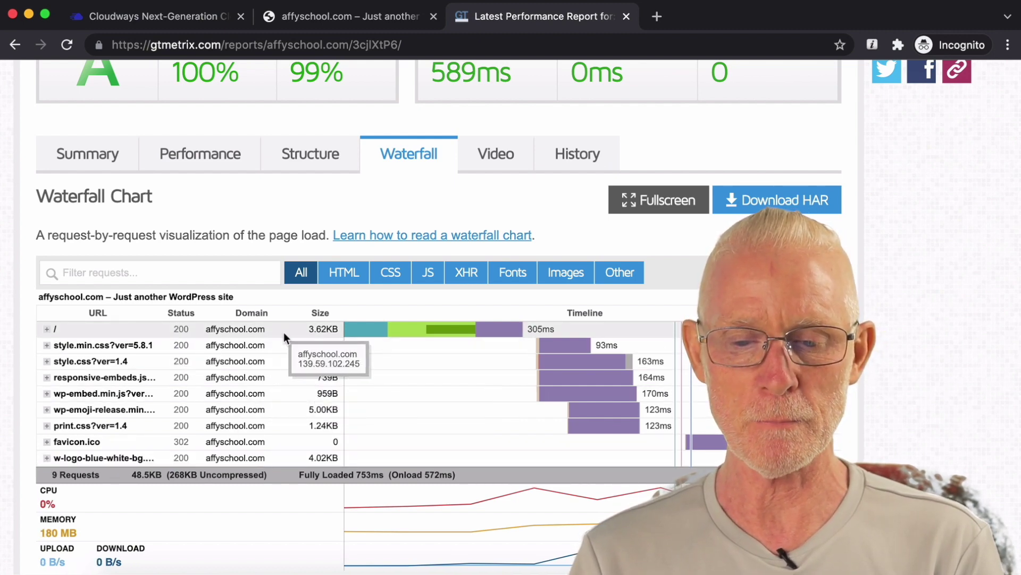
{"action": "mouse_move", "coordinate": [506, 324]}
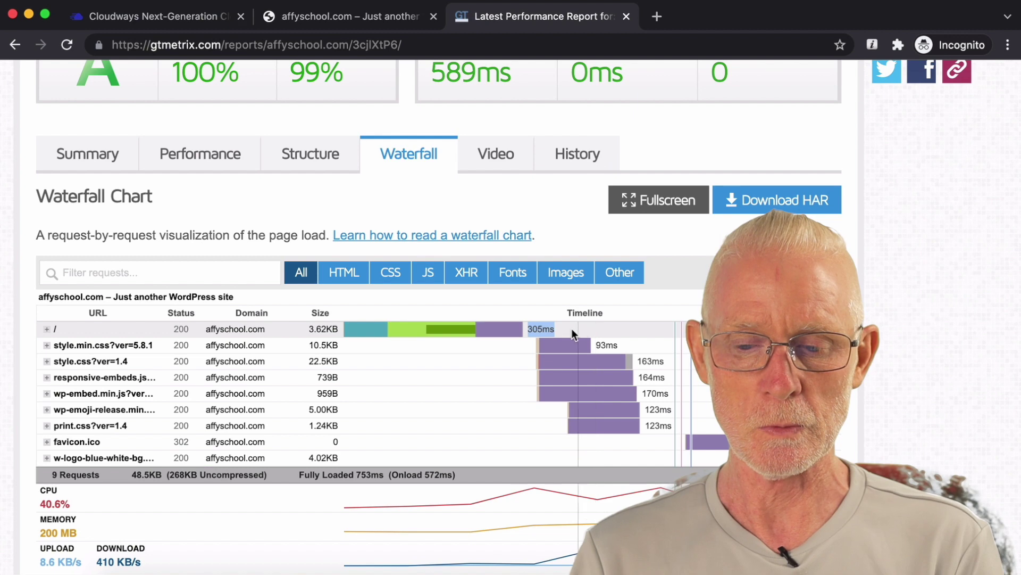
{"action": "mouse_move", "coordinate": [548, 331]}
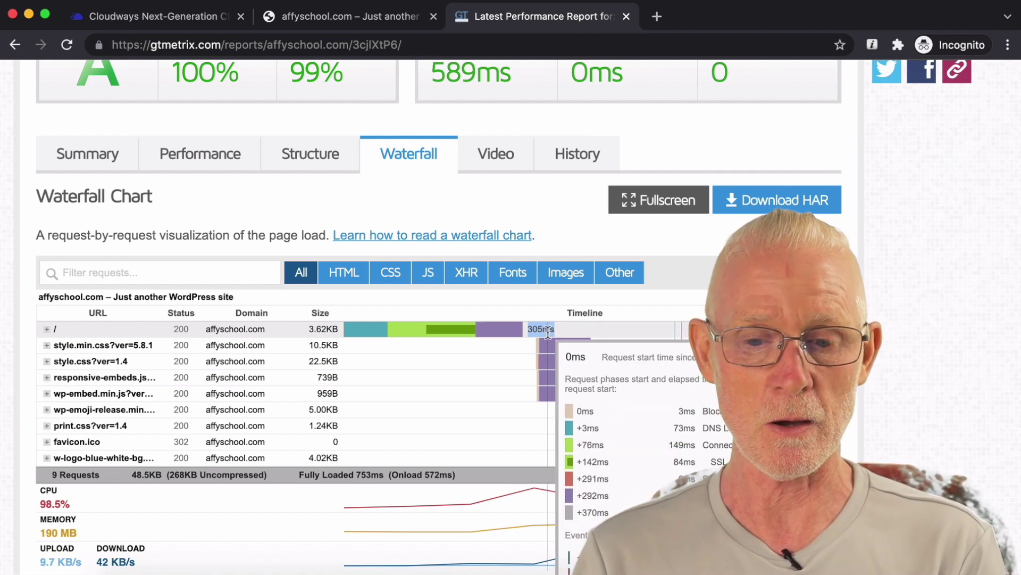
{"action": "scroll", "coordinate": [645, 334], "scroll_direction": "up", "scroll_amount": 1}
{"action": "scroll", "coordinate": [600, 303], "scroll_direction": "up", "scroll_amount": 5}
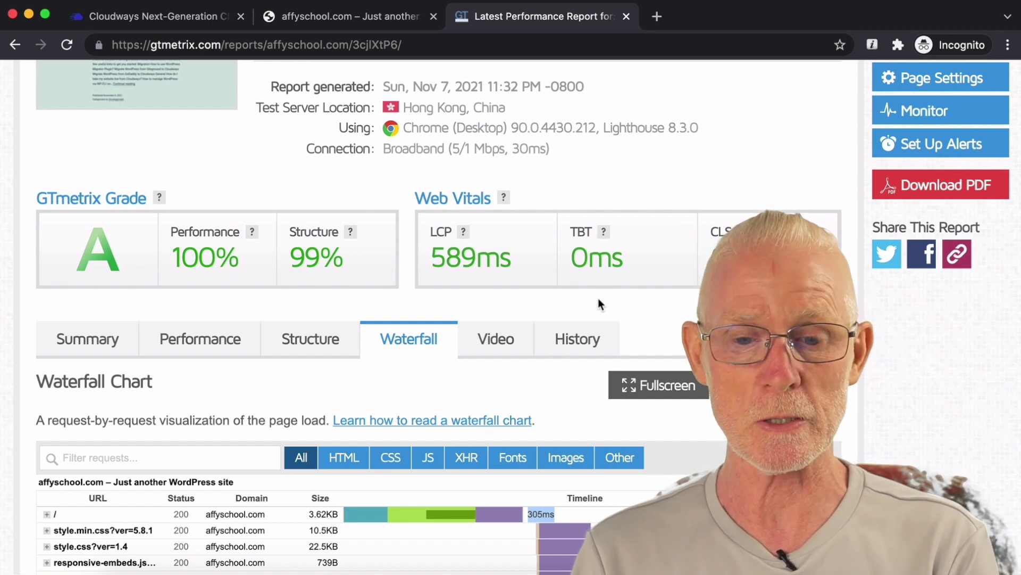
{"action": "scroll", "coordinate": [598, 299], "scroll_direction": "up", "scroll_amount": 1}
{"action": "scroll", "coordinate": [598, 299], "scroll_direction": "up", "scroll_amount": 3}
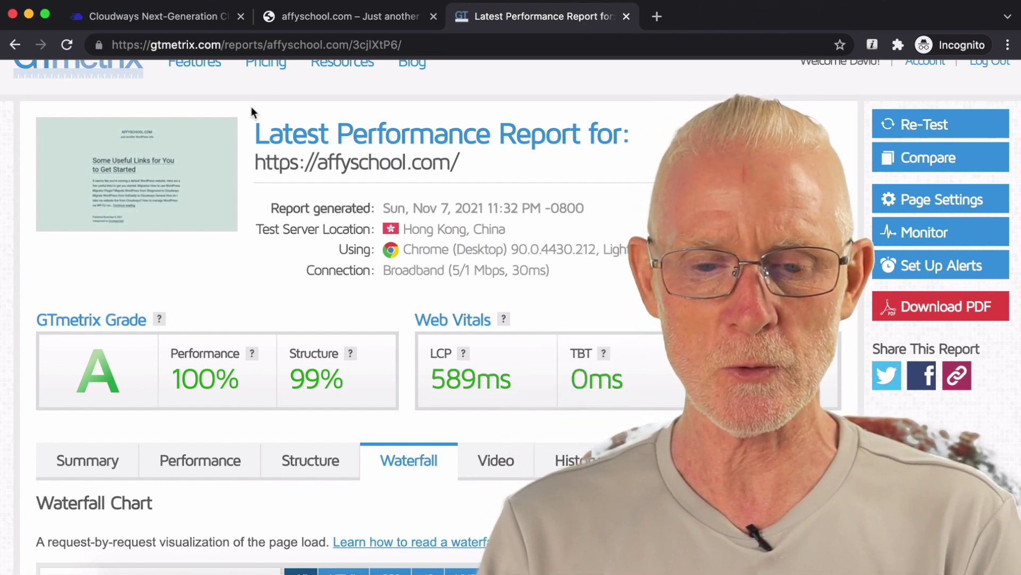
{"action": "left_click", "coordinate": [206, 25]}
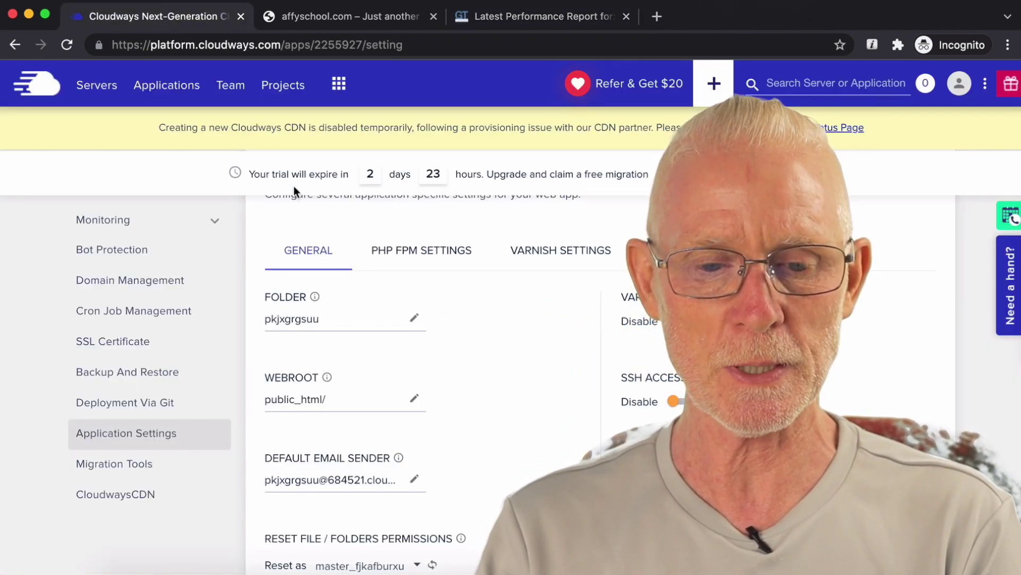
Step: Open Access Details to view the affyschool.com/wp-admin/ login and MySQL database credentials
{"action": "scroll", "coordinate": [294, 187], "scroll_direction": "up", "scroll_amount": 3}
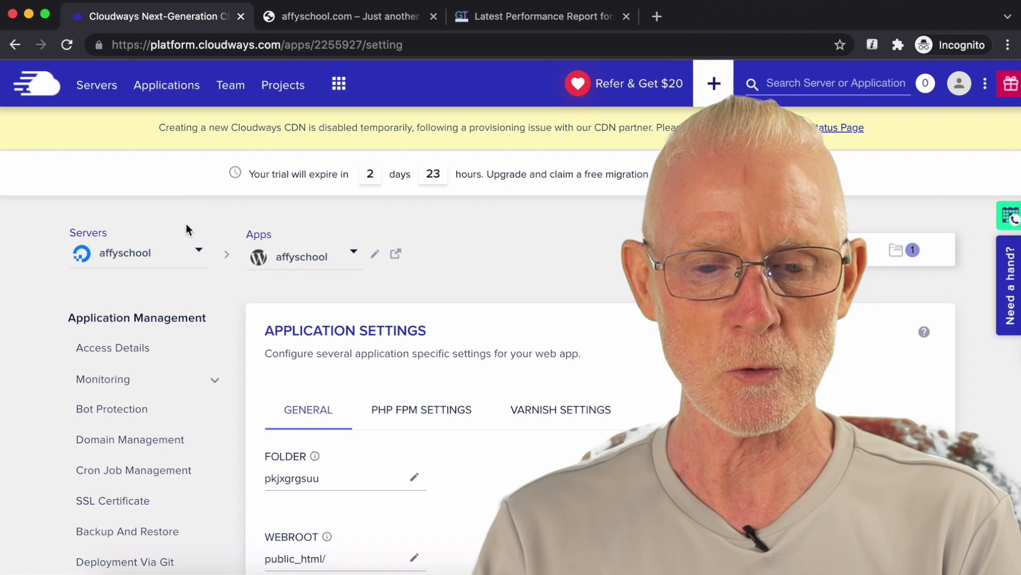
{"action": "scroll", "coordinate": [186, 229], "scroll_direction": "down", "scroll_amount": 1}
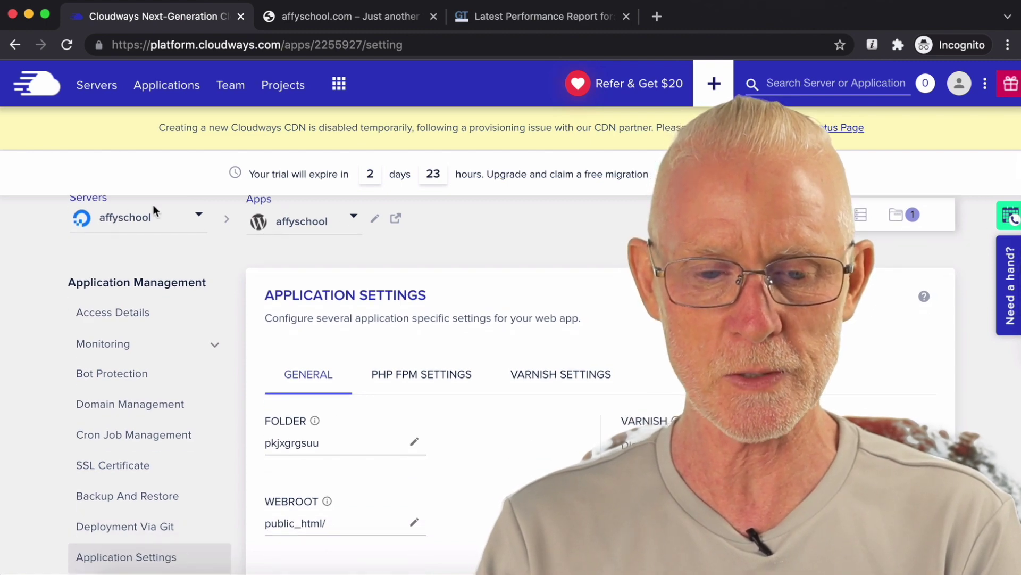
{"action": "scroll", "coordinate": [413, 207], "scroll_direction": "down", "scroll_amount": 1}
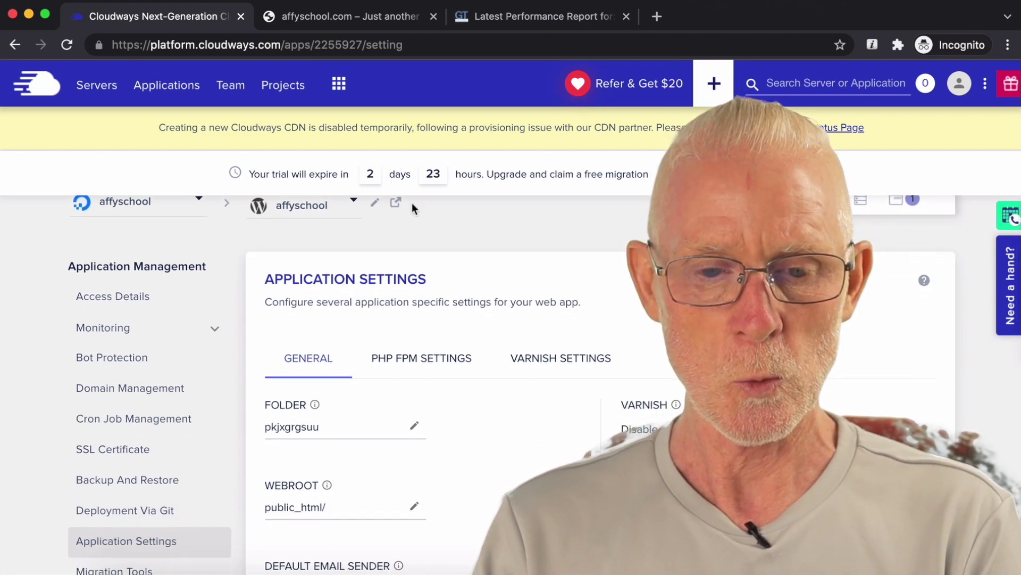
{"action": "scroll", "coordinate": [413, 205], "scroll_direction": "up", "scroll_amount": 1}
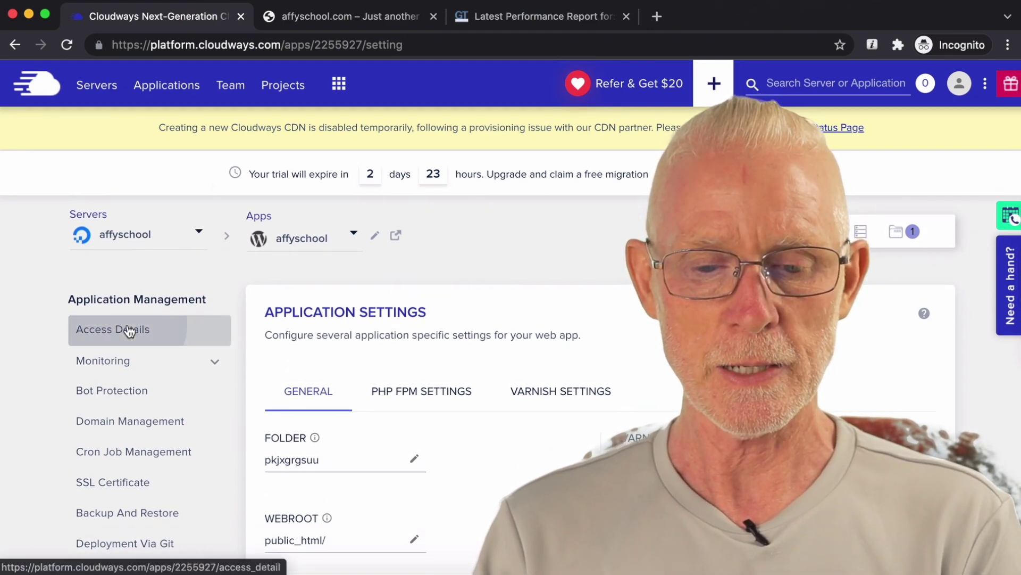
{"action": "left_click", "coordinate": [156, 326]}
{"action": "scroll", "coordinate": [442, 276], "scroll_direction": "down", "scroll_amount": 3}
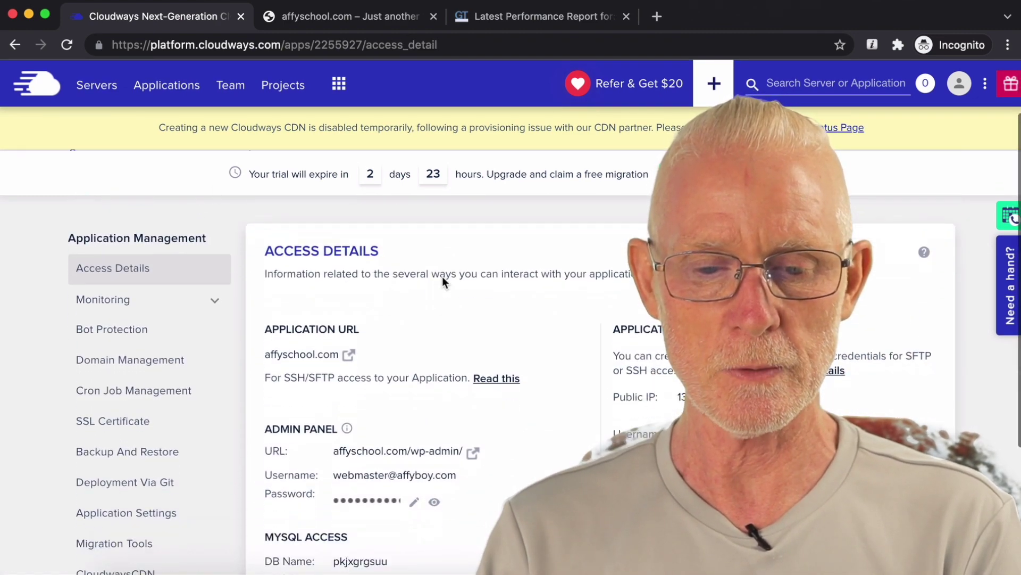
{"action": "scroll", "coordinate": [442, 276], "scroll_direction": "down", "scroll_amount": 1}
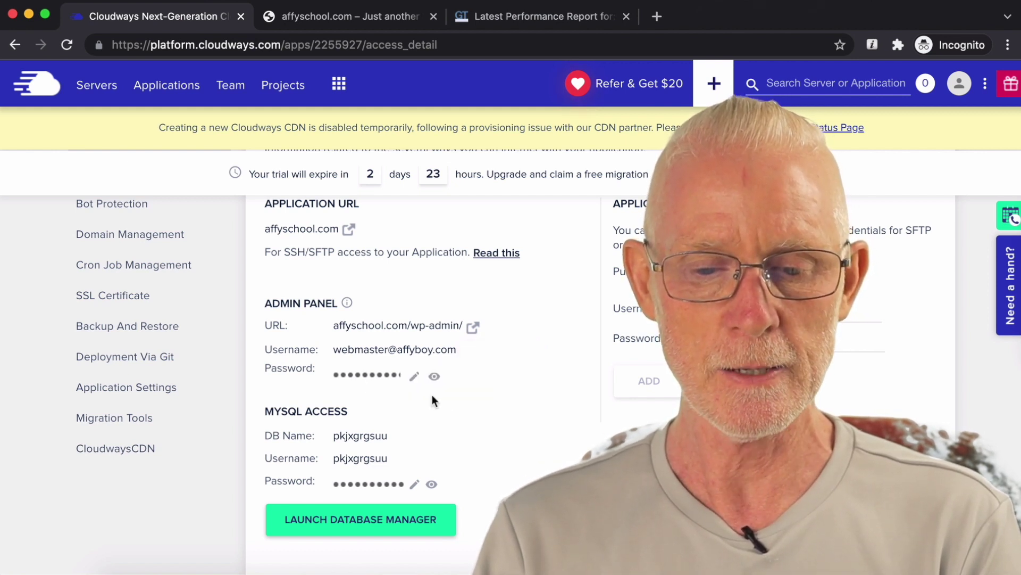
Step: Reveal the admin password, add extra characters to it, save, and open the admin login page
{"action": "left_click", "coordinate": [435, 379]}
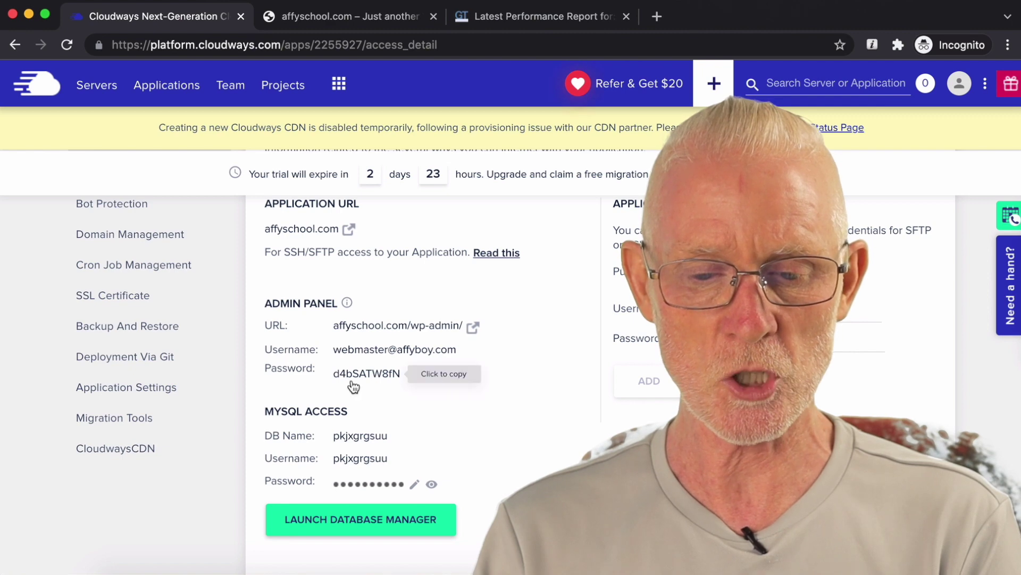
{"action": "left_click", "coordinate": [369, 379]}
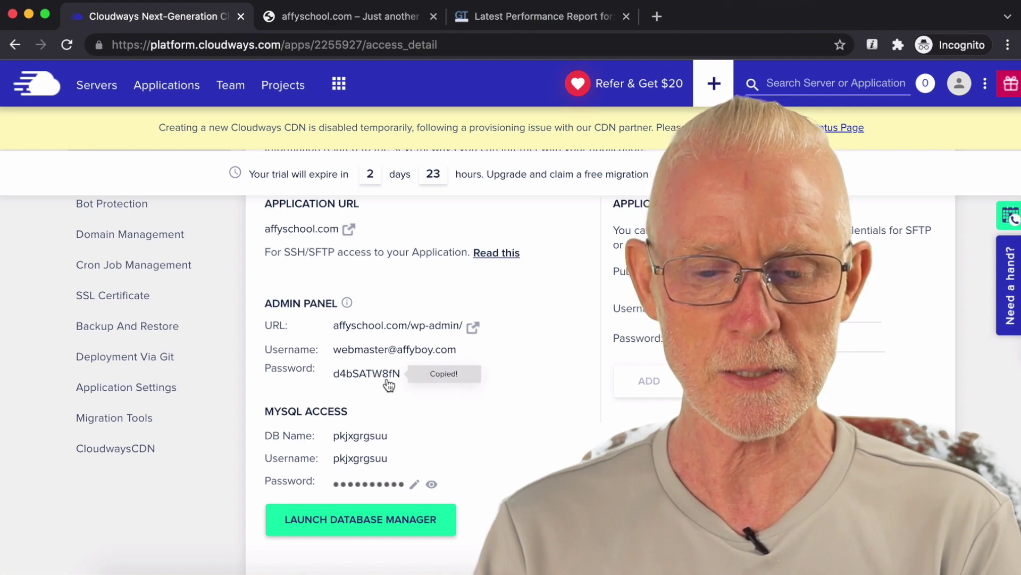
{"action": "left_click", "coordinate": [415, 378]}
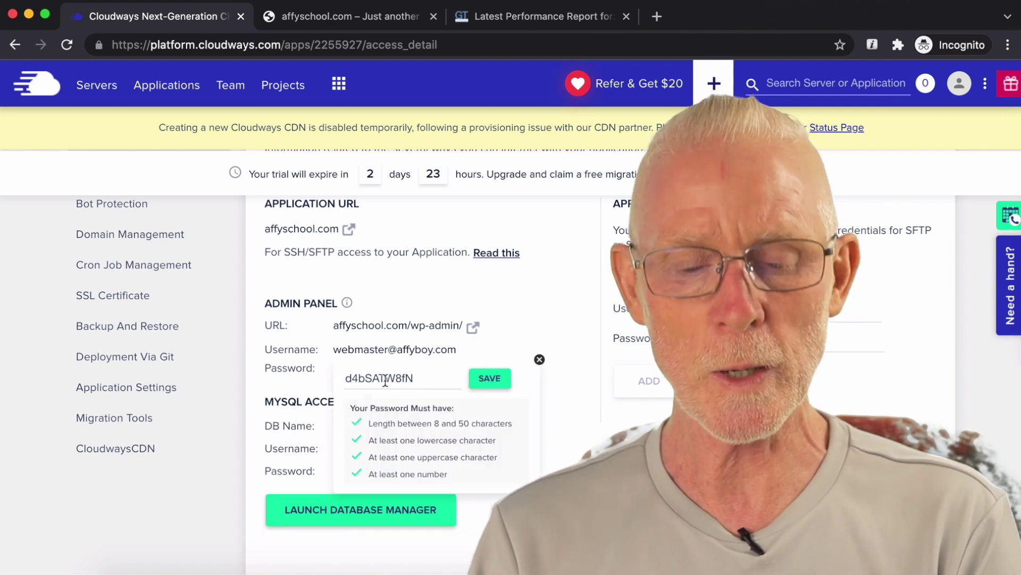
{"action": "left_click", "coordinate": [374, 382]}
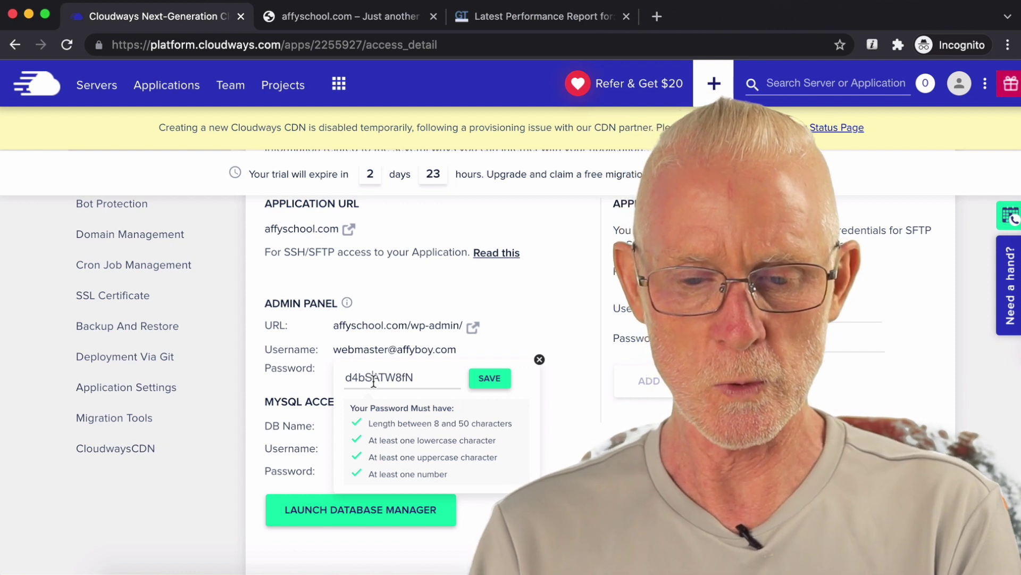
{"action": "type", "text": "!@"}
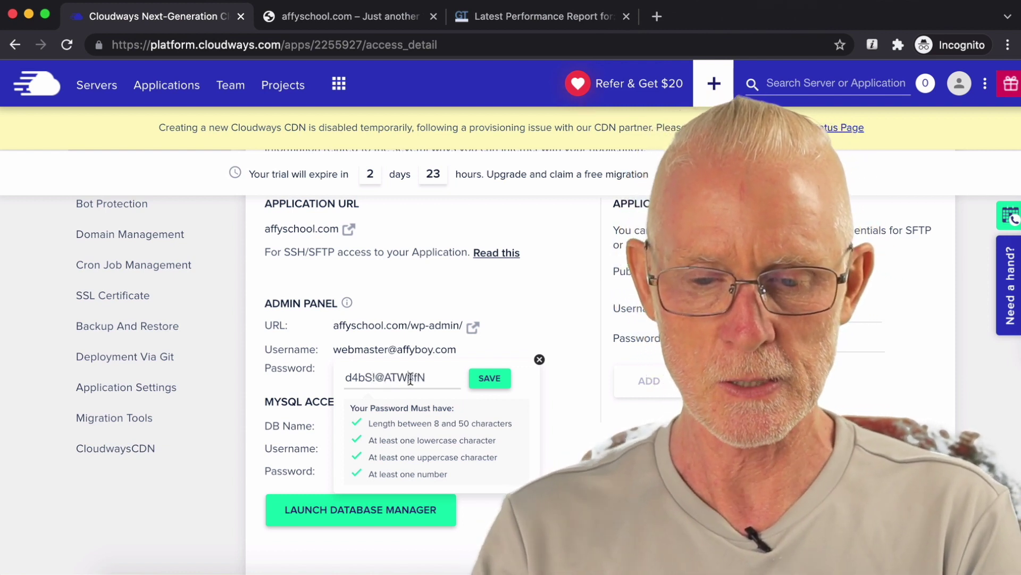
{"action": "left_click", "coordinate": [411, 379]}
{"action": "type", "text": "7d"}
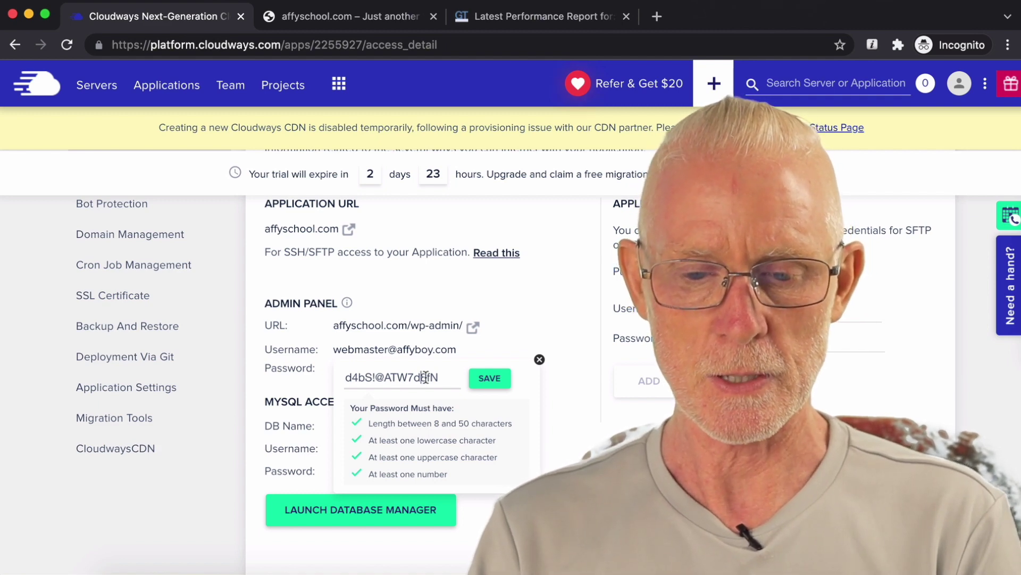
{"action": "type", "text": "B"}
{"action": "left_click", "coordinate": [485, 378]}
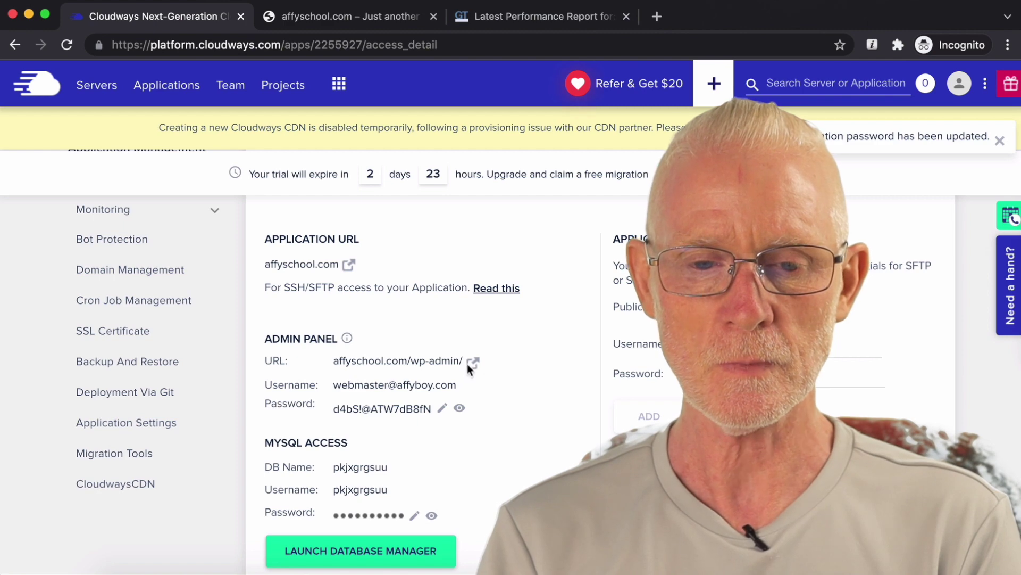
{"action": "left_click", "coordinate": [471, 362]}
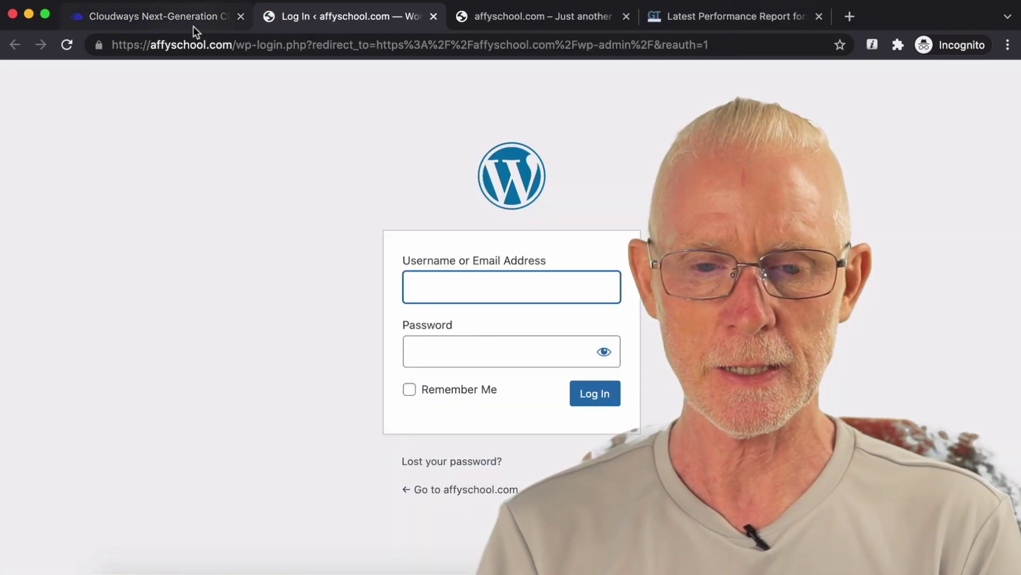
Step: Log in to affyschool.com/wp-admin with the copied admin username and updated password
{"action": "left_click", "coordinate": [194, 26]}
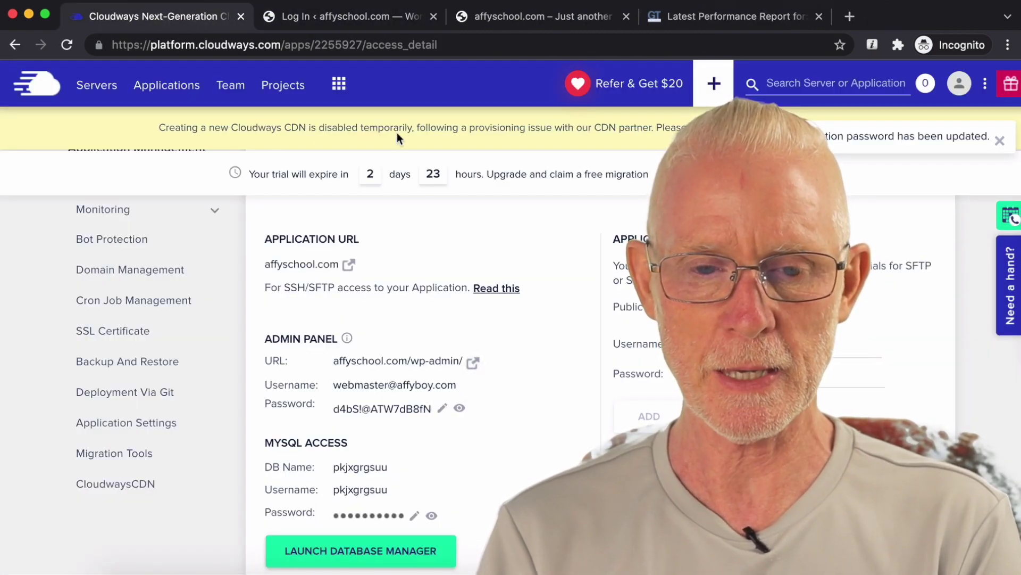
{"action": "left_click", "coordinate": [384, 27]}
{"action": "key", "text": "super+v"}
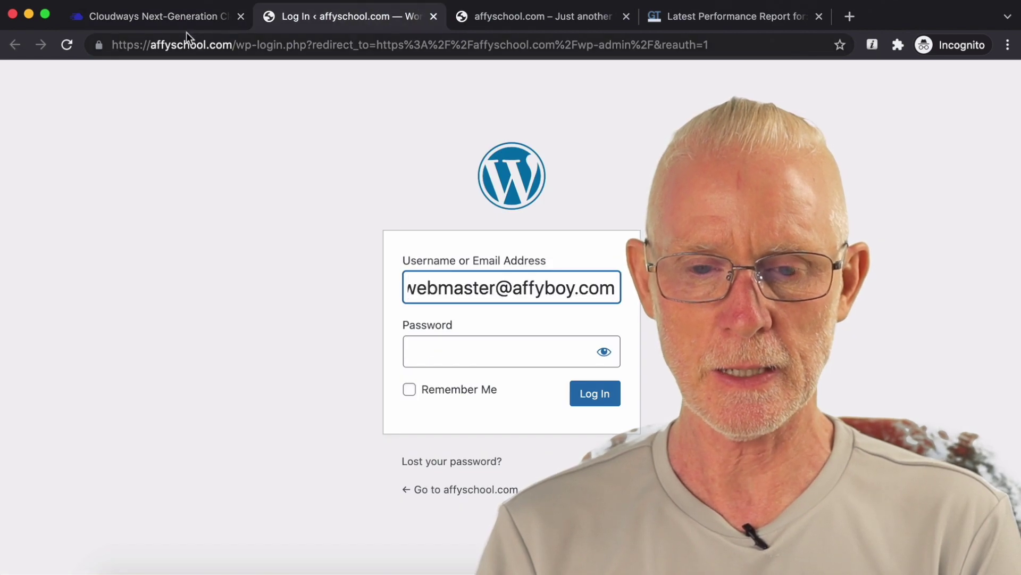
{"action": "left_click", "coordinate": [180, 17]}
{"action": "left_click", "coordinate": [356, 413]}
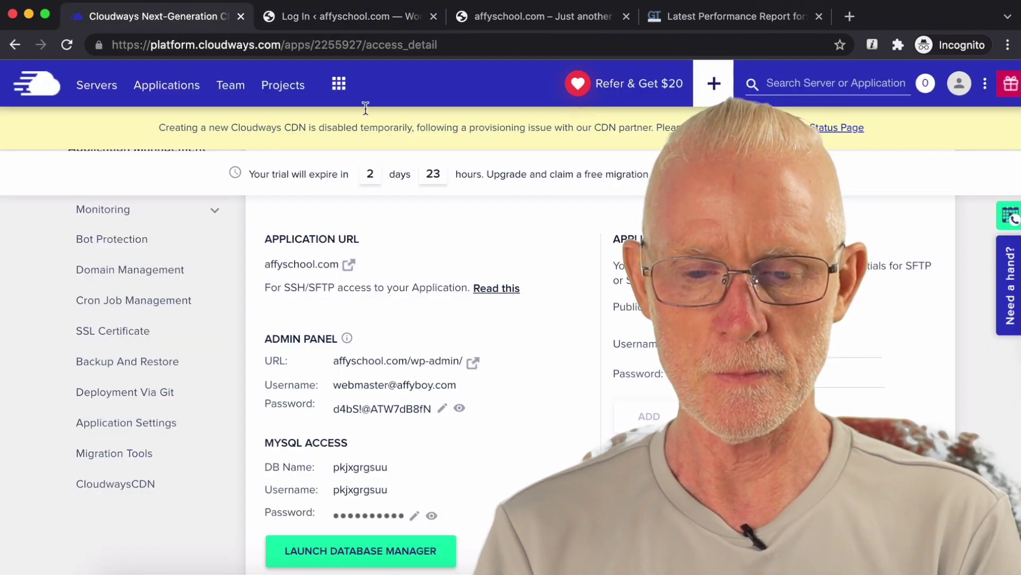
{"action": "left_click", "coordinate": [365, 21]}
{"action": "left_click", "coordinate": [433, 342]}
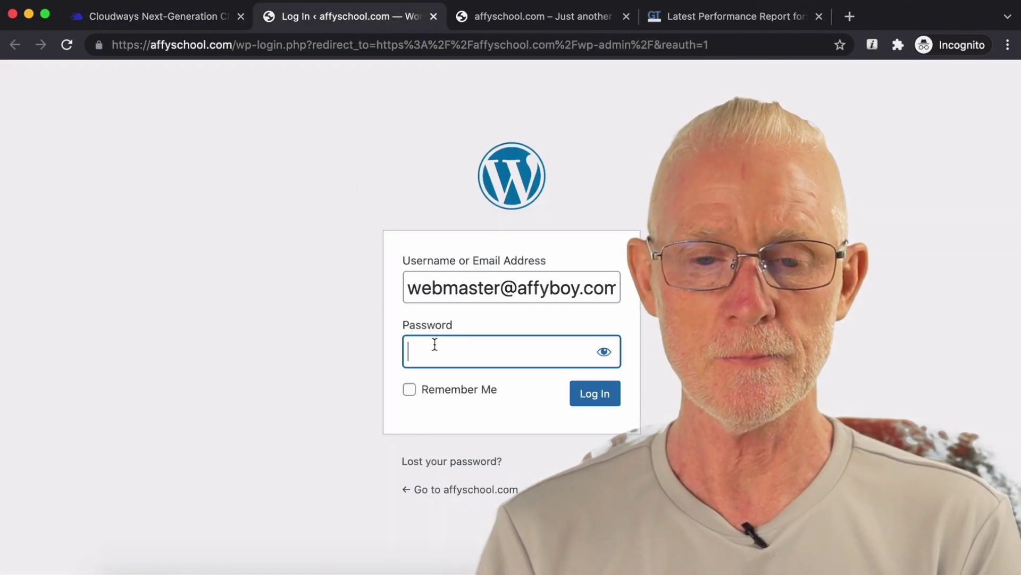
{"action": "key", "text": "super+v"}
{"action": "left_click", "coordinate": [587, 399]}
{"action": "left_click", "coordinate": [587, 399]}
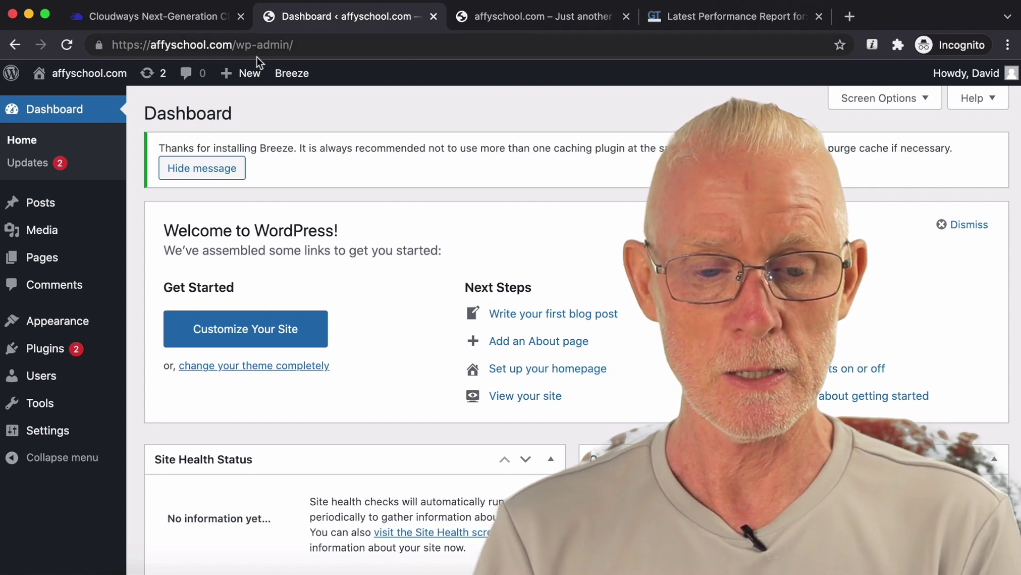
{"action": "scroll", "coordinate": [108, 193], "scroll_direction": "down", "scroll_amount": 3}
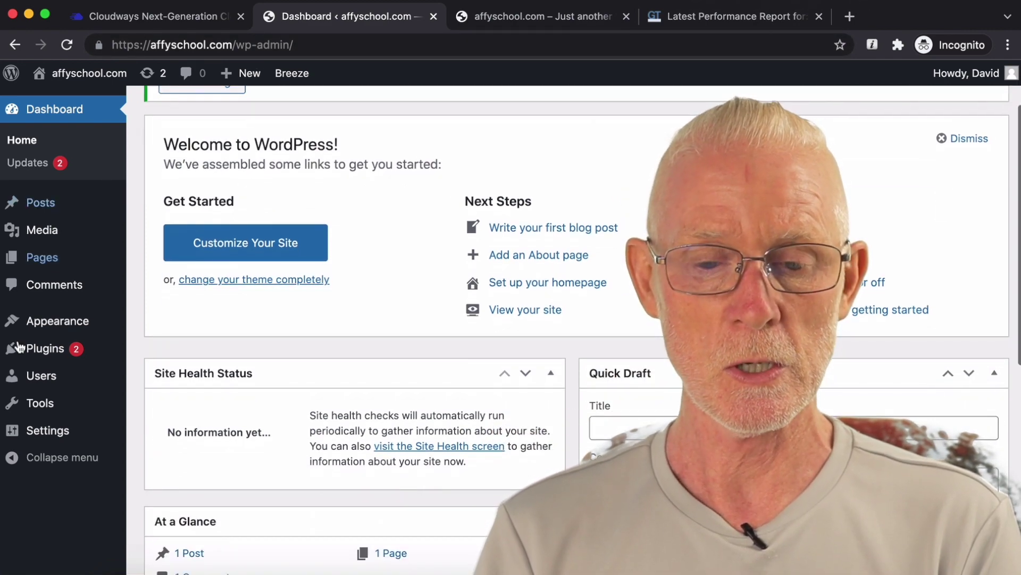
{"action": "mouse_move", "coordinate": [45, 387]}
{"action": "left_click", "coordinate": [178, 376]}
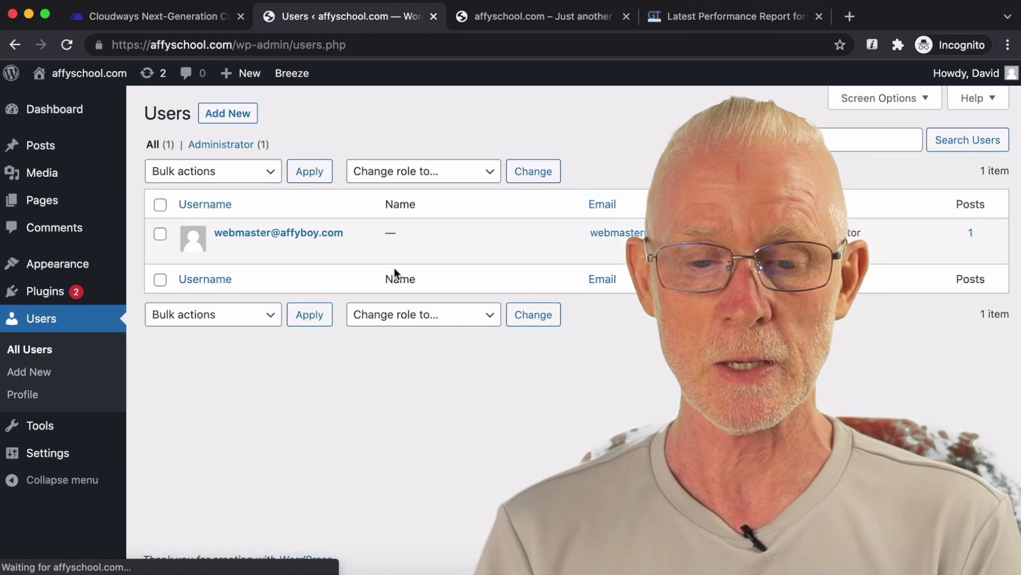
{"action": "mouse_move", "coordinate": [229, 242]}
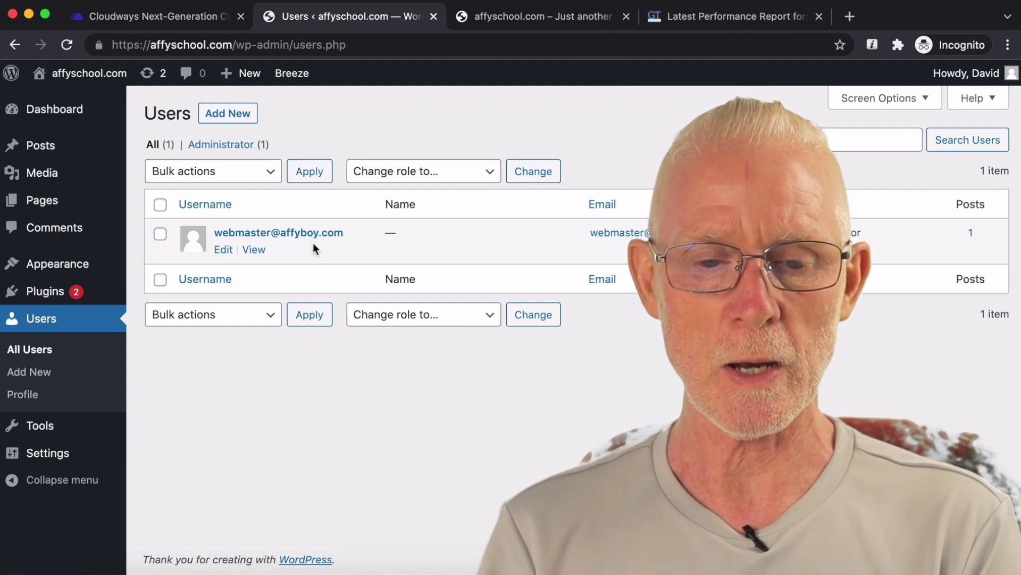
{"action": "left_click", "coordinate": [258, 118]}
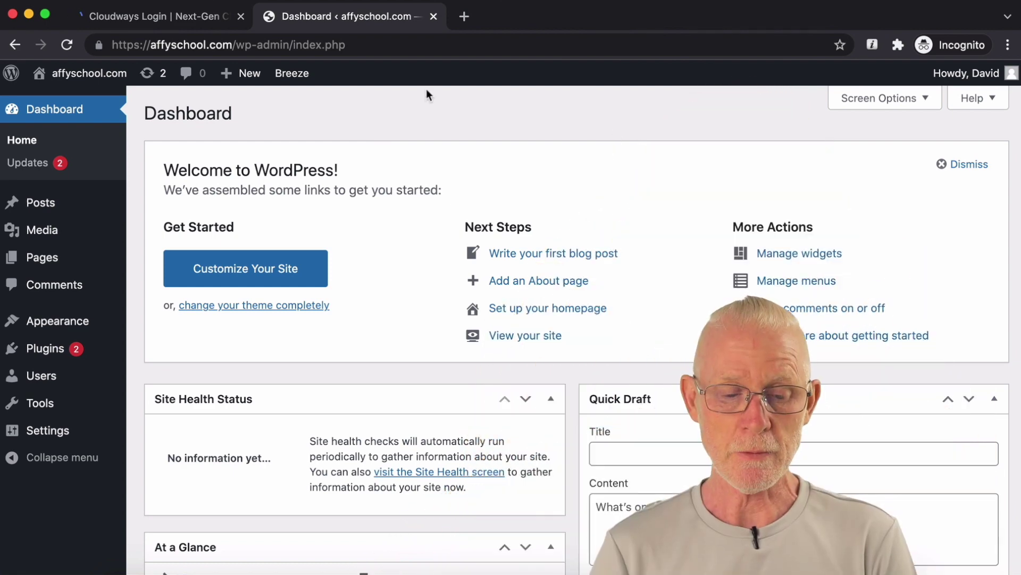
{"action": "left_click", "coordinate": [44, 354]}
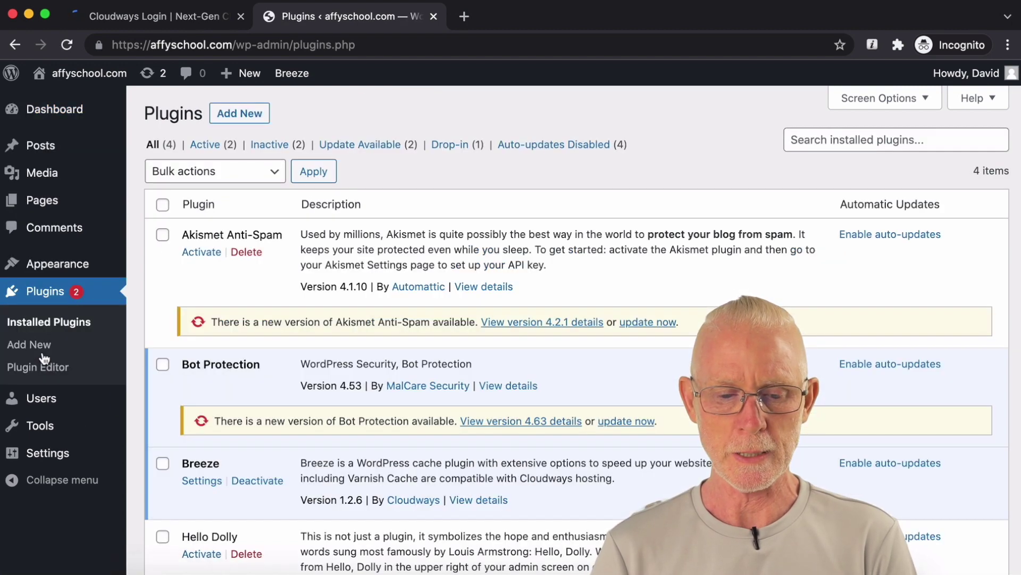
Step: Delete the Hello Dolly plugin from Installed Plugins and confirm the deletion
{"action": "scroll", "coordinate": [376, 155], "scroll_direction": "down", "scroll_amount": 3}
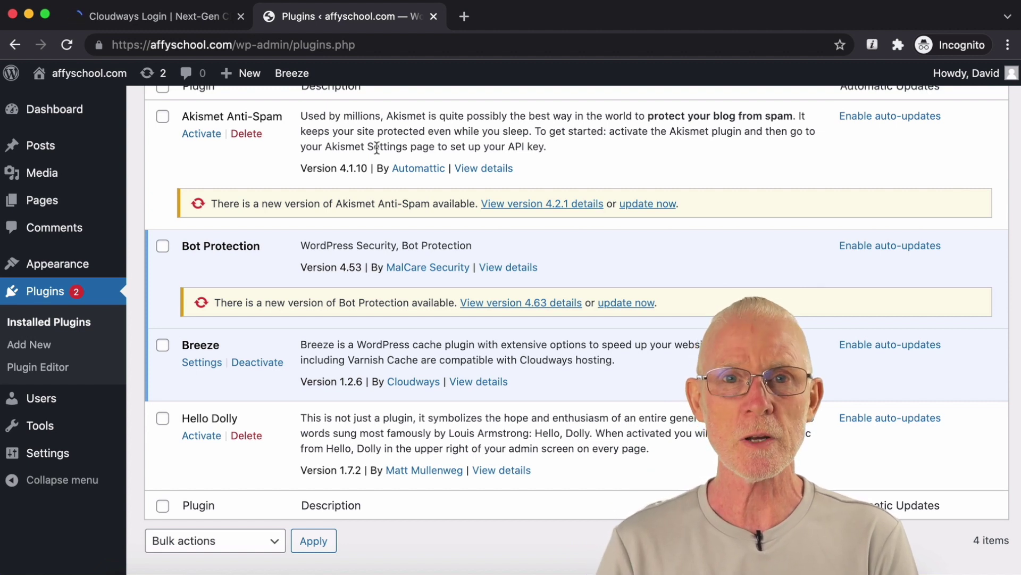
{"action": "scroll", "coordinate": [273, 324], "scroll_direction": "down", "scroll_amount": 1}
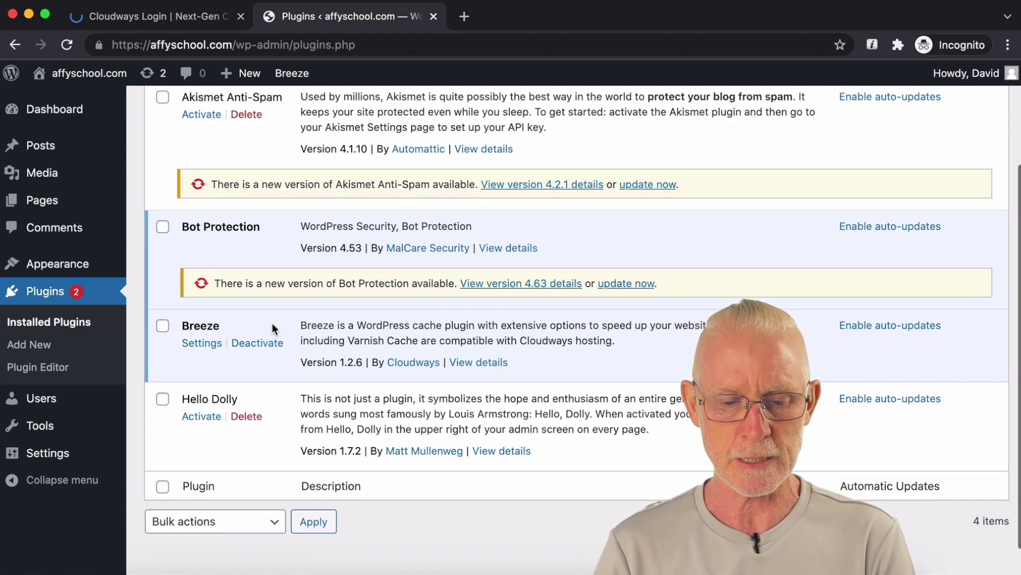
{"action": "left_click", "coordinate": [242, 416]}
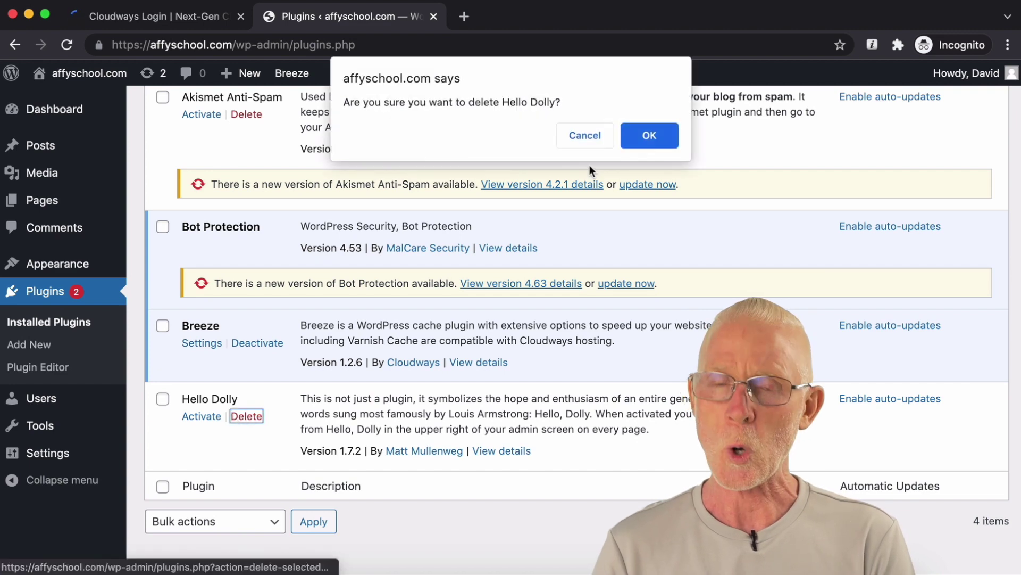
{"action": "left_click", "coordinate": [633, 142]}
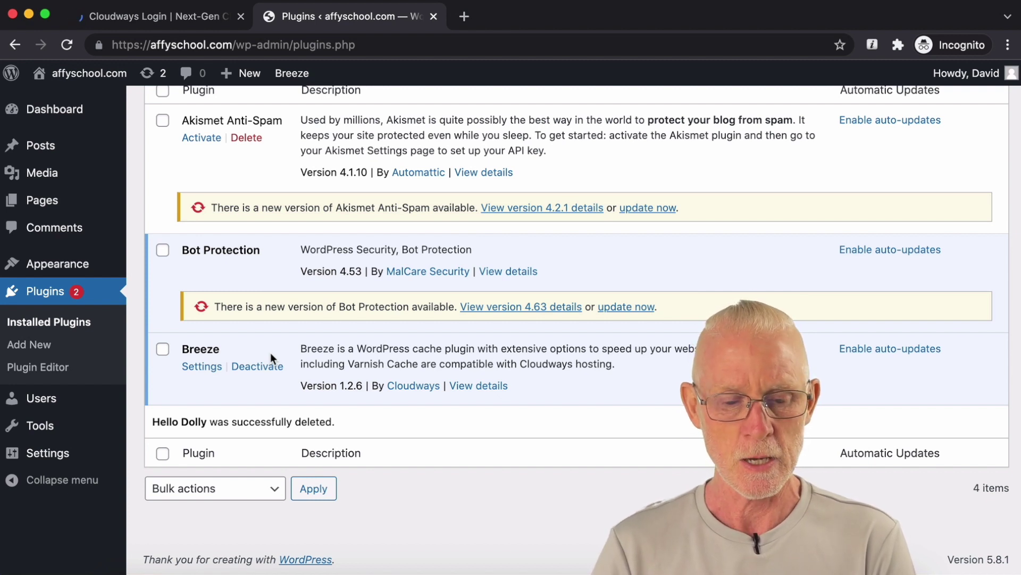
Step: Deactivate the Breeze cache plugin
{"action": "left_click", "coordinate": [162, 349]}
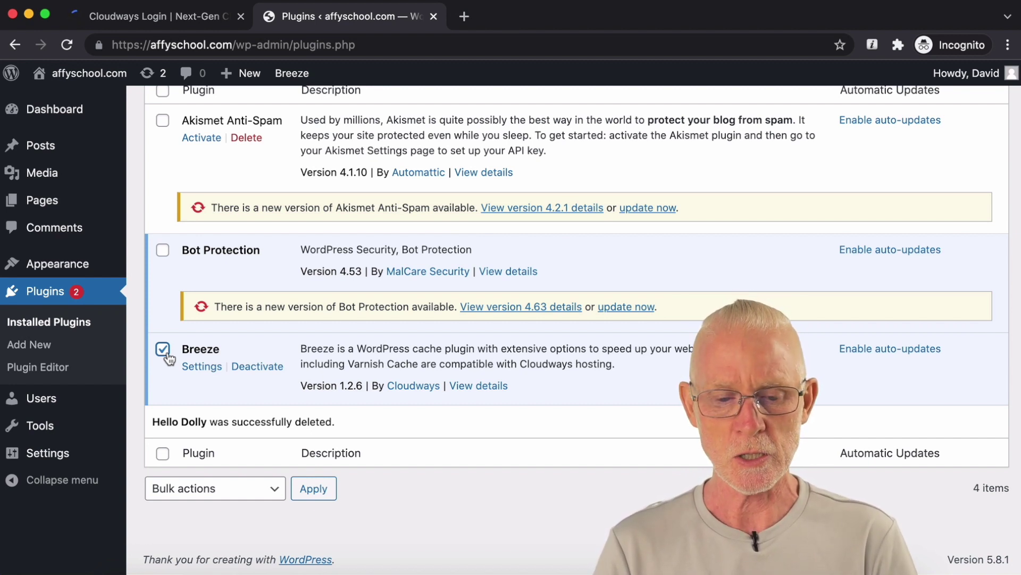
{"action": "left_click_drag", "start_coordinate": [300, 348], "coordinate": [627, 363]}
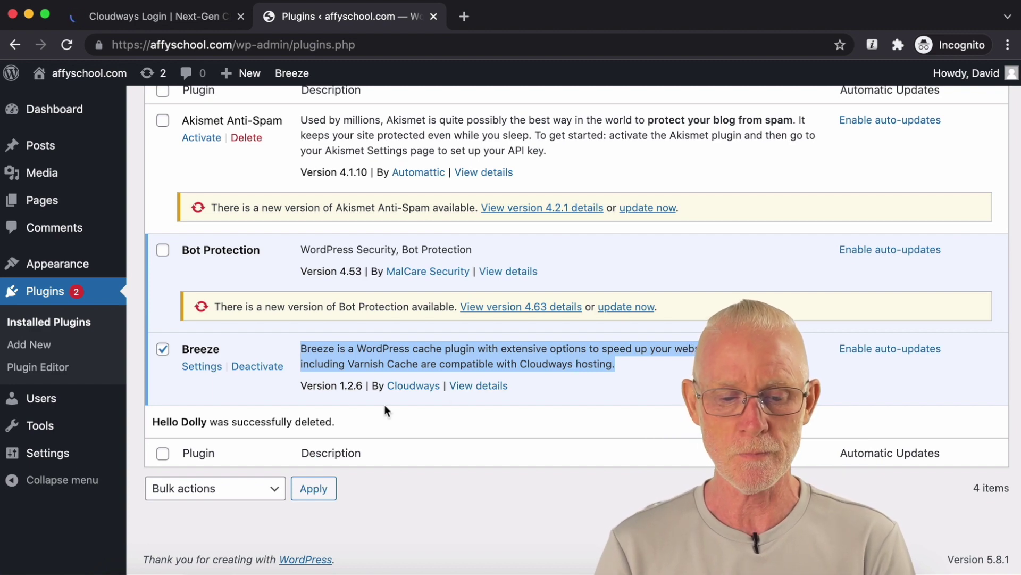
{"action": "left_click", "coordinate": [269, 367]}
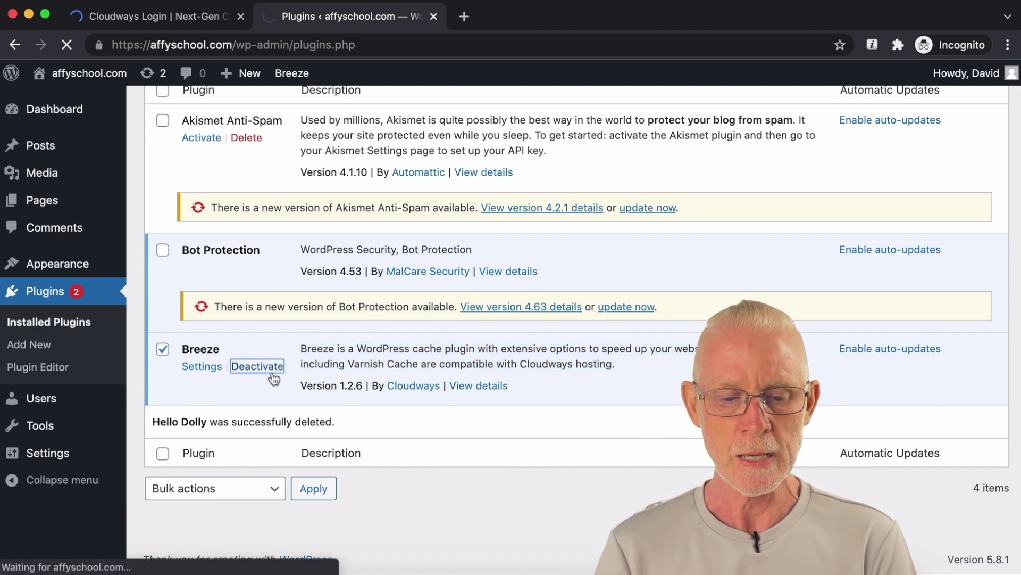
{"action": "scroll", "coordinate": [271, 379], "scroll_direction": "down", "scroll_amount": 2}
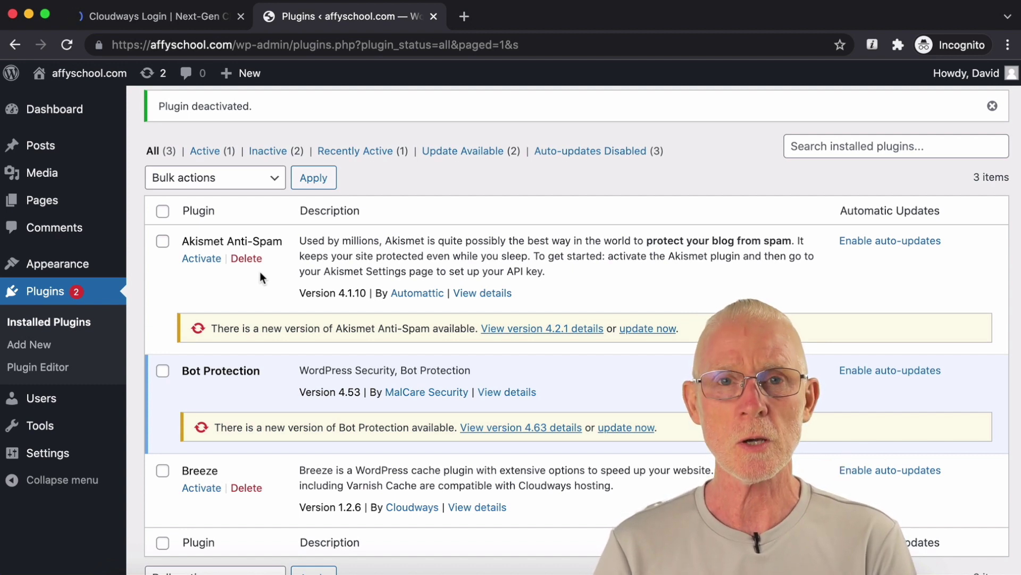
Step: Under the Inactive filter, select only Breeze and delete it along with its data
{"action": "left_click", "coordinate": [281, 156]}
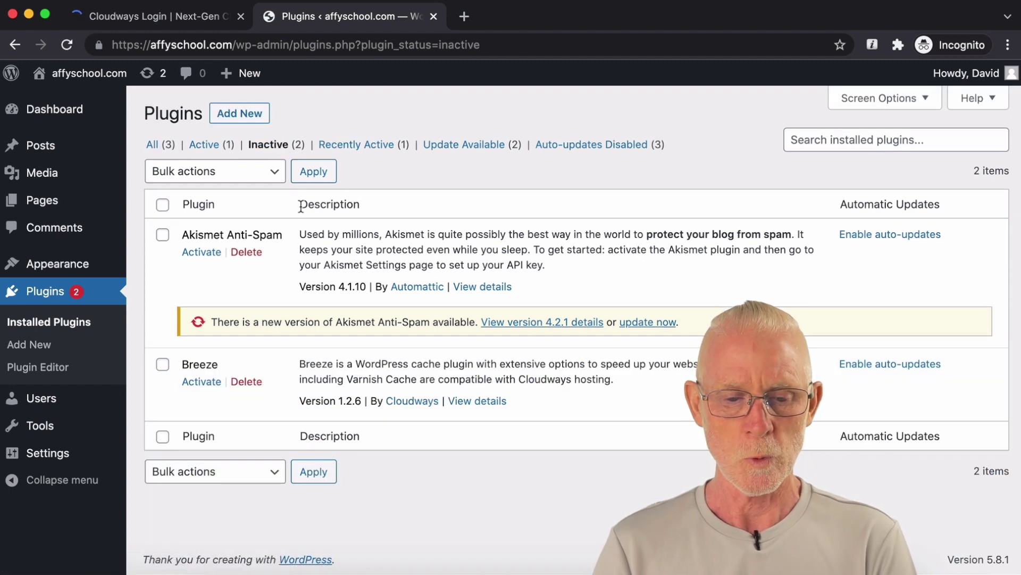
{"action": "left_click", "coordinate": [162, 205]}
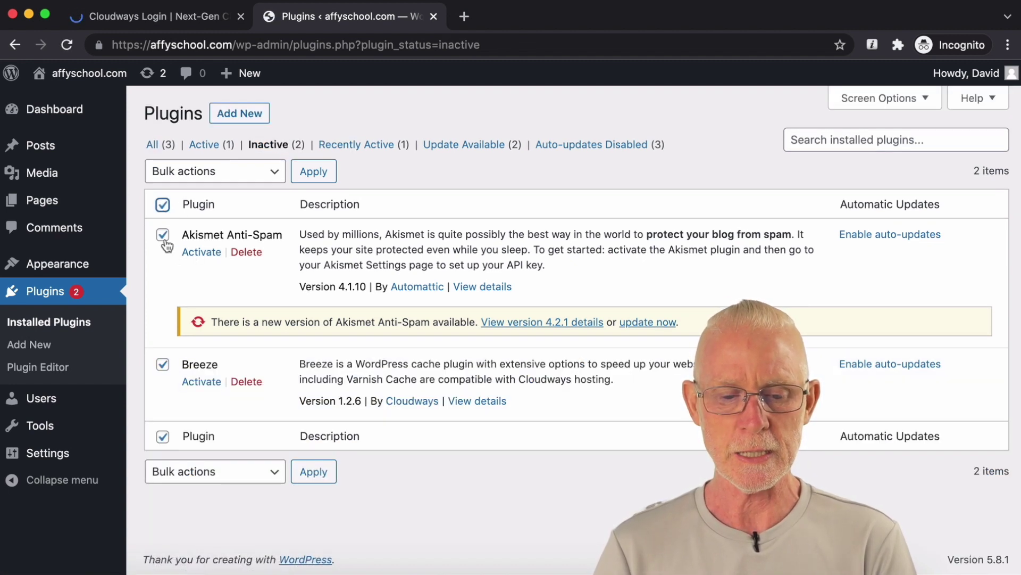
{"action": "left_click", "coordinate": [163, 235]}
{"action": "left_click", "coordinate": [246, 381]}
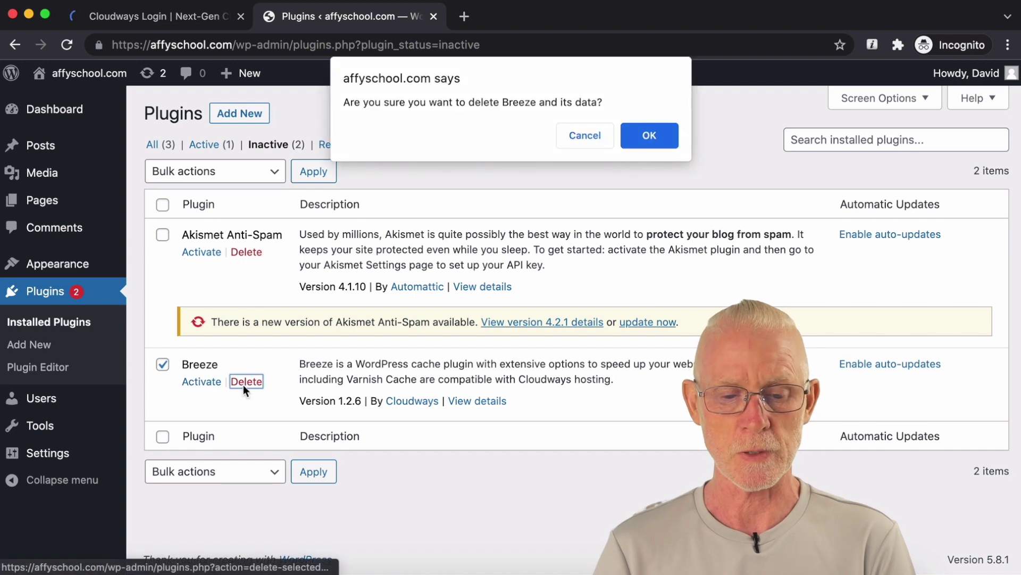
{"action": "left_click", "coordinate": [633, 137]}
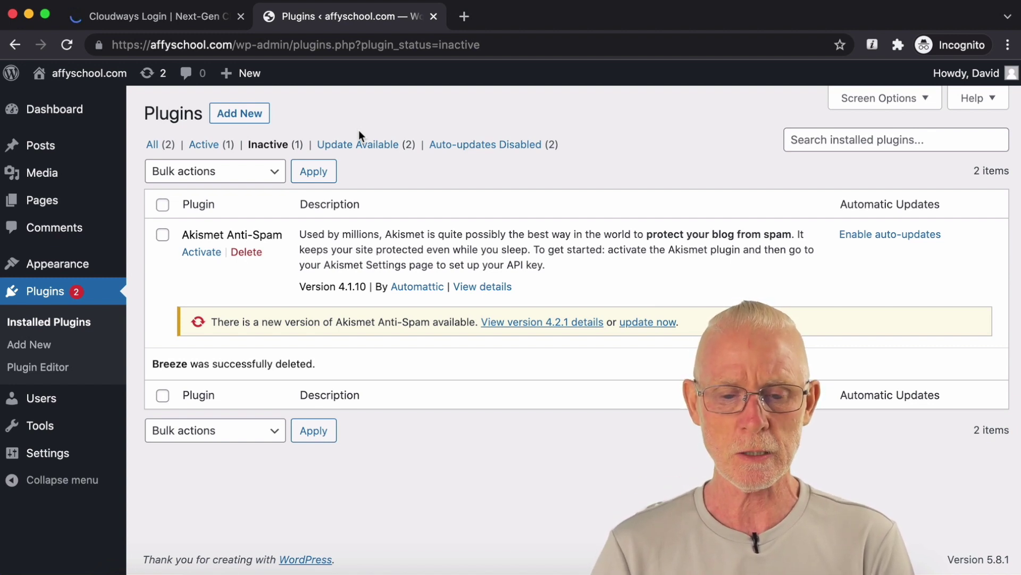
Step: Update Akismet Anti-Spam to 4.2.1 and Bot Protection to 4.63 from the Update Available list
{"action": "left_click", "coordinate": [359, 148]}
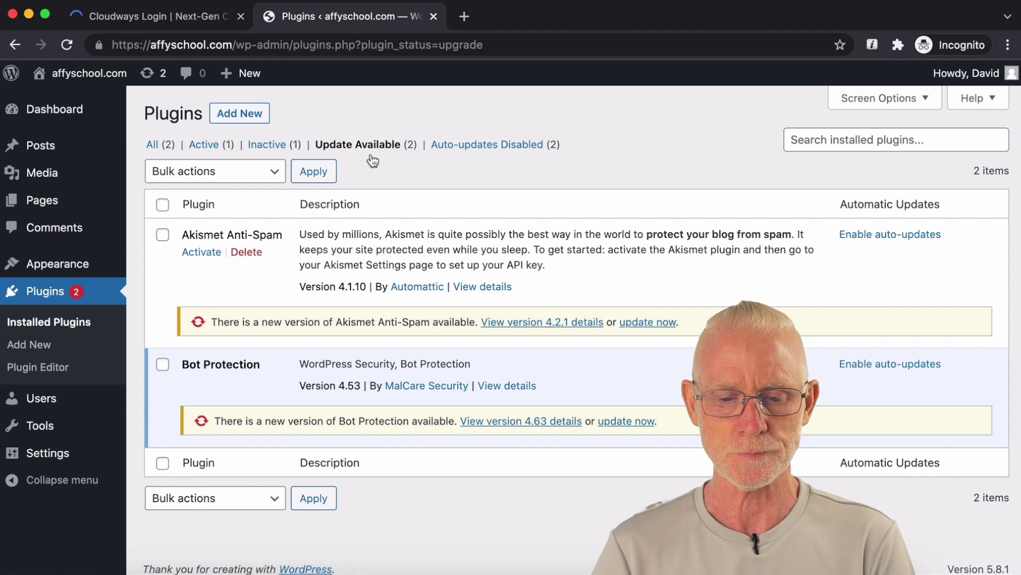
{"action": "scroll", "coordinate": [372, 160], "scroll_direction": "down", "scroll_amount": 1}
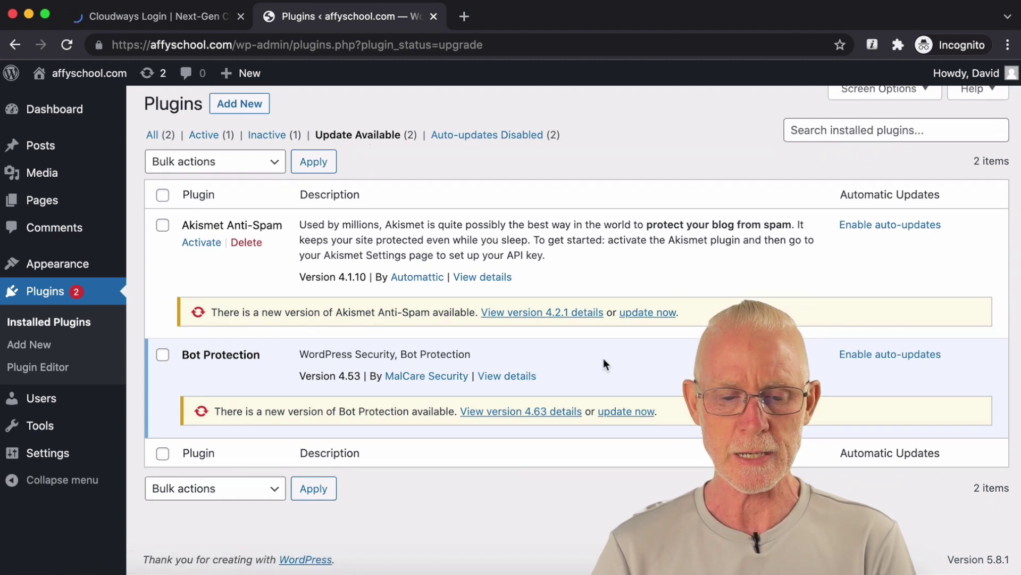
{"action": "left_click", "coordinate": [657, 312]}
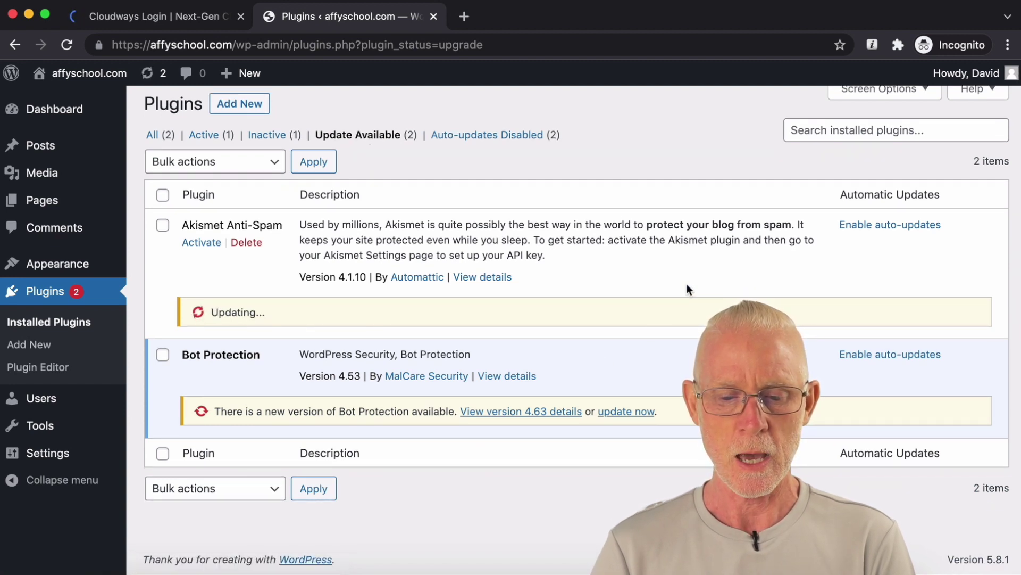
{"action": "left_click", "coordinate": [623, 412]}
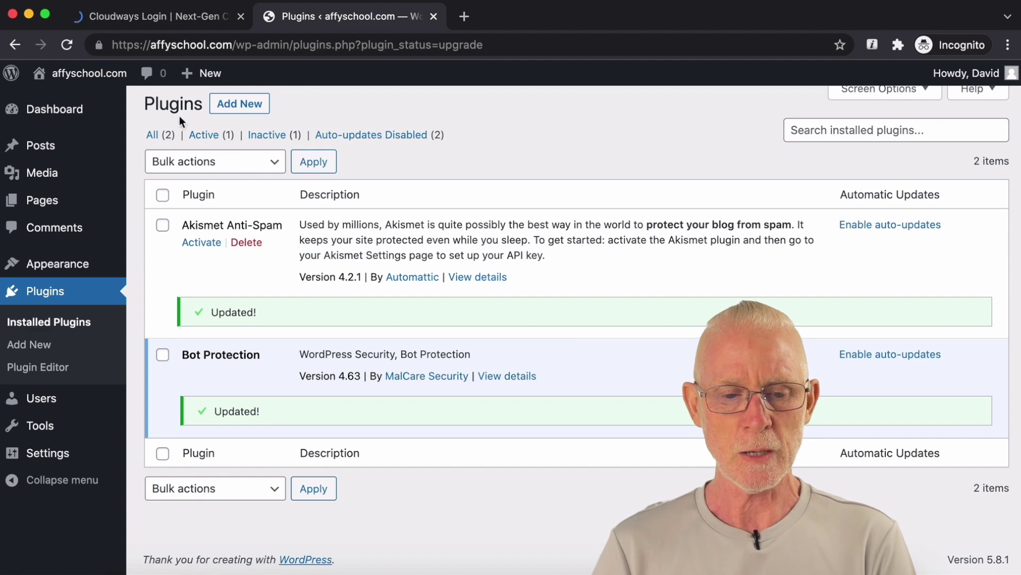
Step: Return to the WordPress admin Dashboard and look through it
{"action": "left_click", "coordinate": [65, 114]}
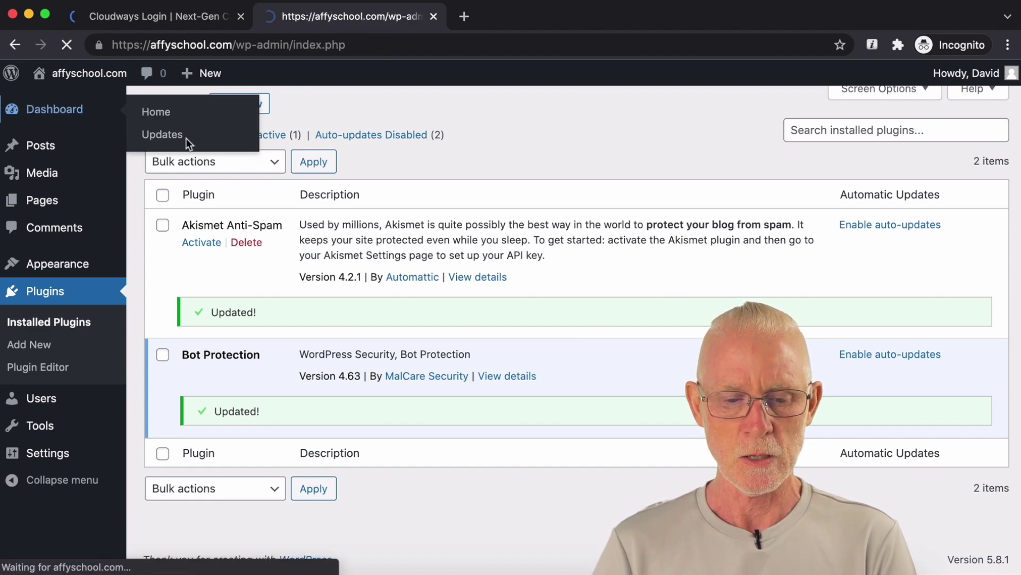
{"action": "scroll", "coordinate": [375, 132], "scroll_direction": "down", "scroll_amount": 5}
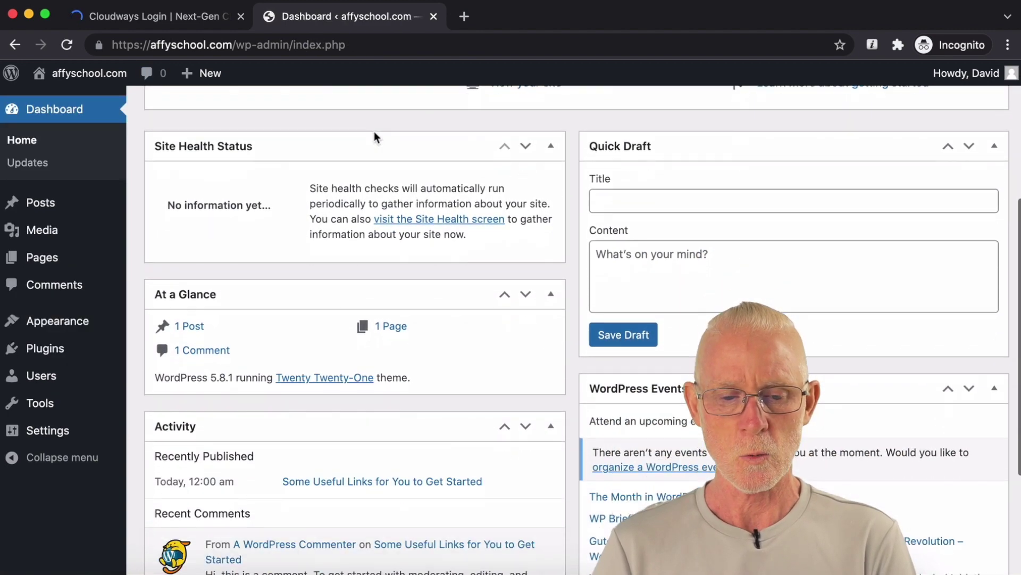
{"action": "scroll", "coordinate": [374, 132], "scroll_direction": "down", "scroll_amount": 3}
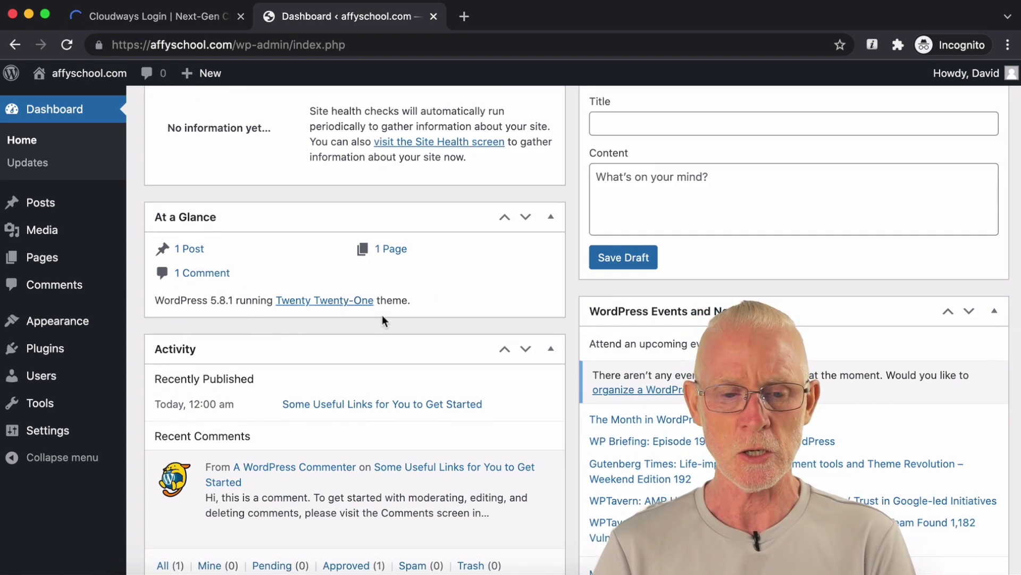
{"action": "scroll", "coordinate": [419, 313], "scroll_direction": "up", "scroll_amount": 8}
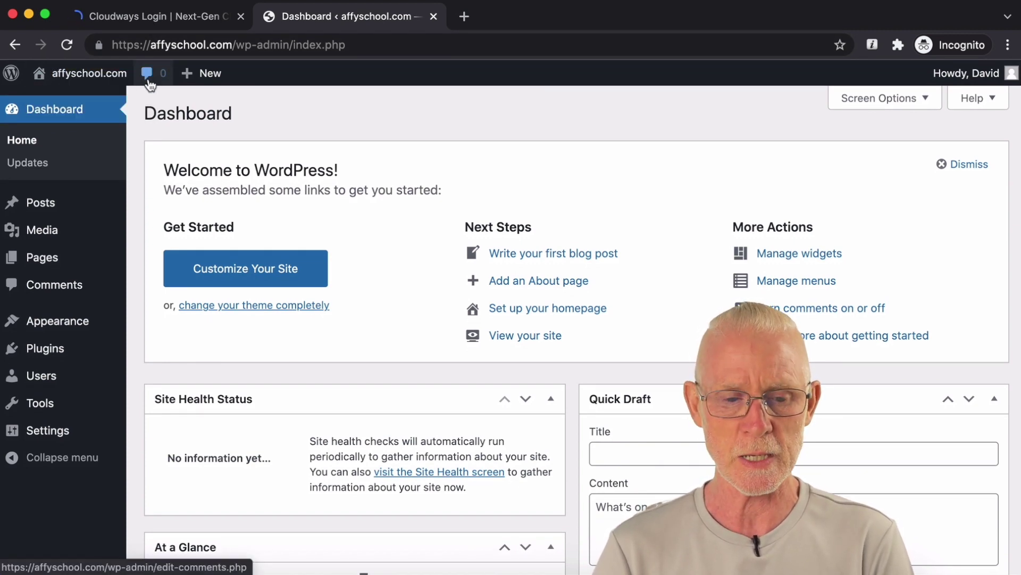
Step: Search the plugin directory for 'up' on the Add New Plugins page
{"action": "left_click", "coordinate": [56, 350]}
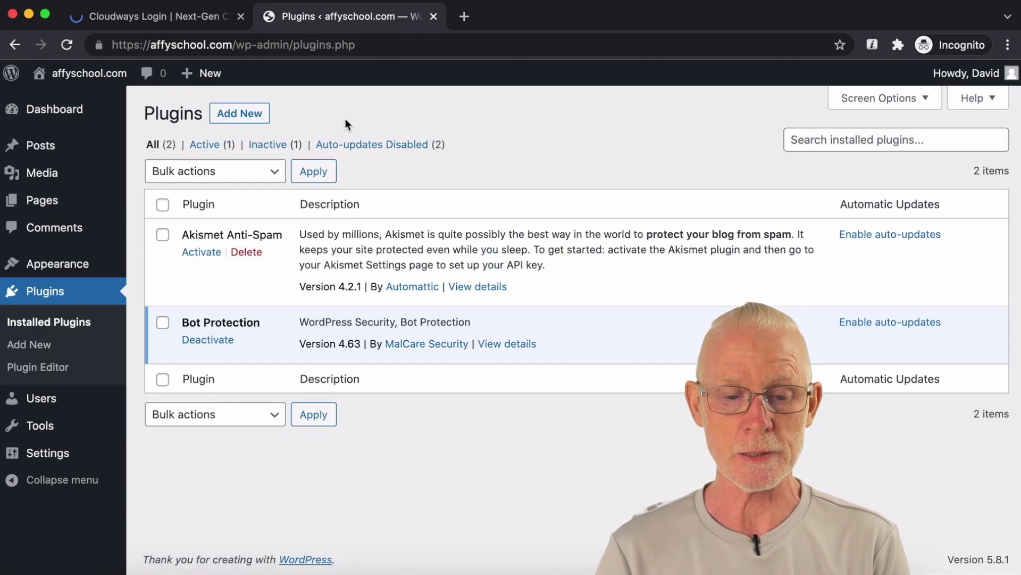
{"action": "left_click", "coordinate": [261, 120]}
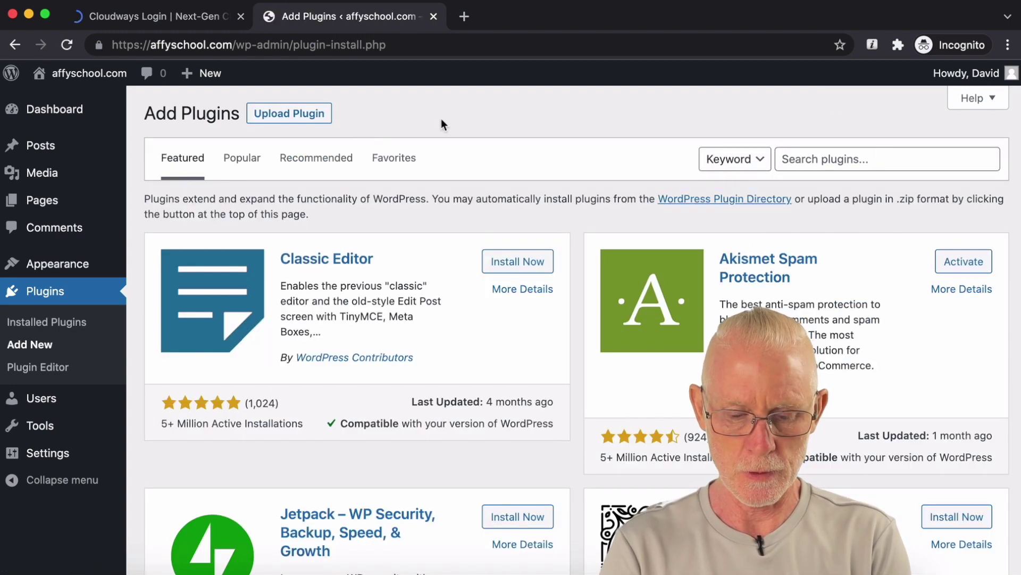
{"action": "left_click", "coordinate": [842, 169]}
{"action": "type", "text": "updraft"}
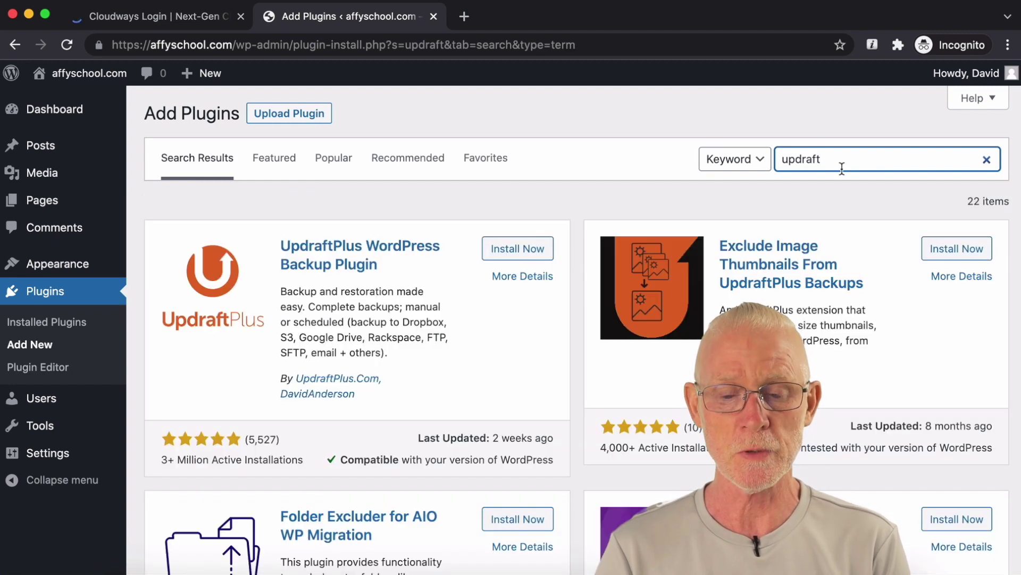
Step: Install and activate UpdraftPlus, dismiss its welcome message and open its settings
{"action": "left_click", "coordinate": [542, 250]}
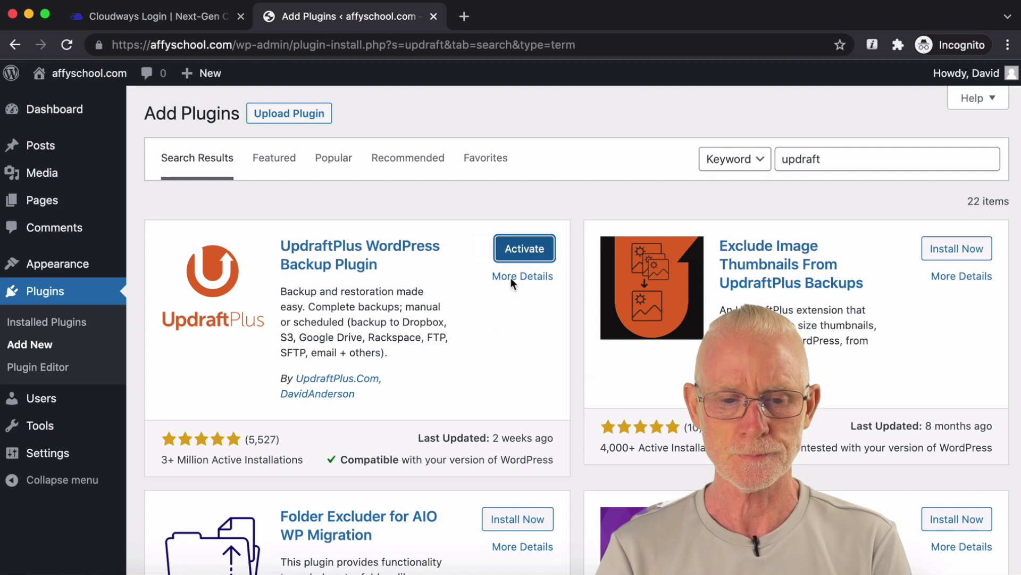
{"action": "left_click", "coordinate": [529, 256]}
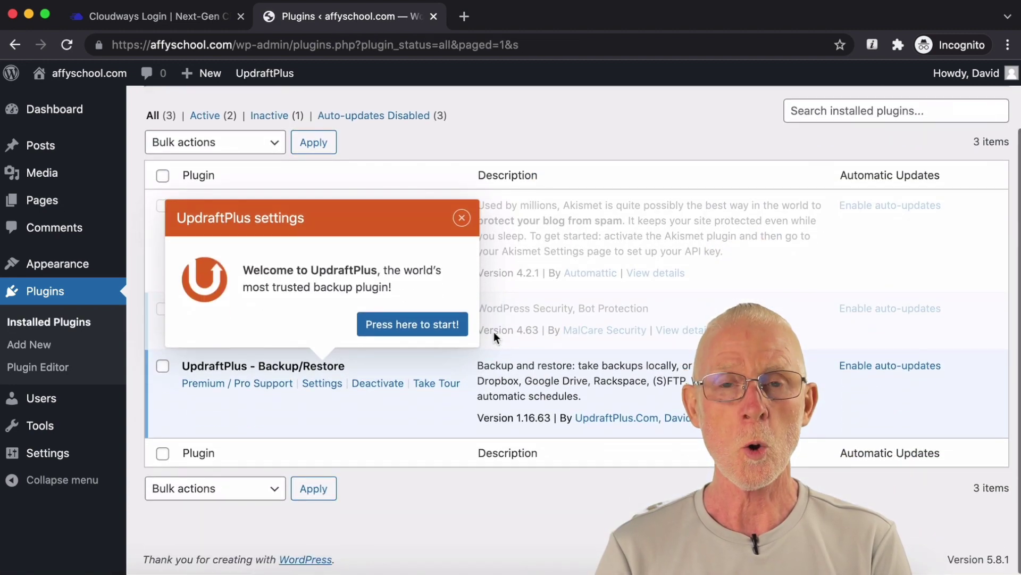
{"action": "left_click", "coordinate": [467, 223]}
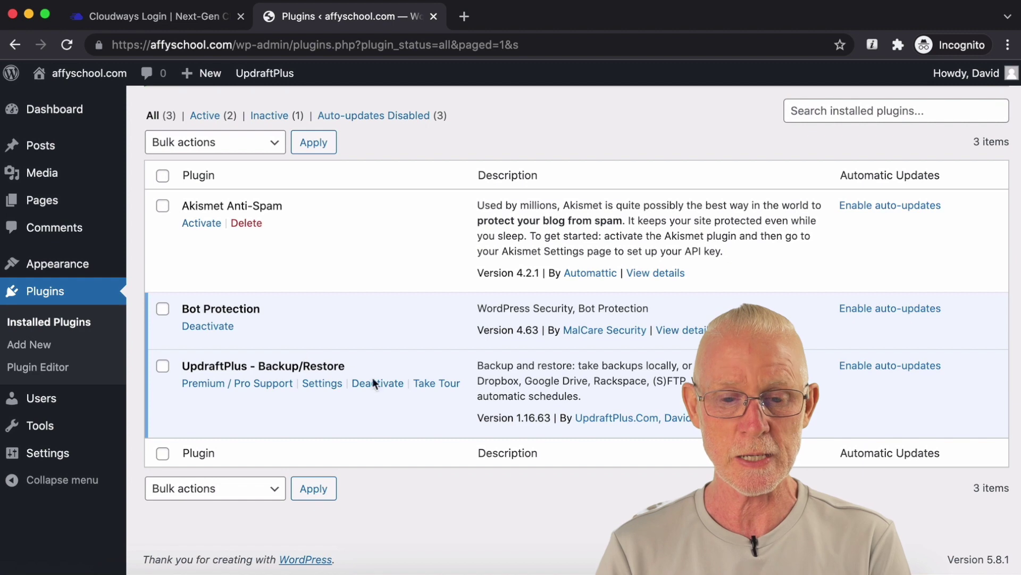
{"action": "left_click", "coordinate": [325, 384]}
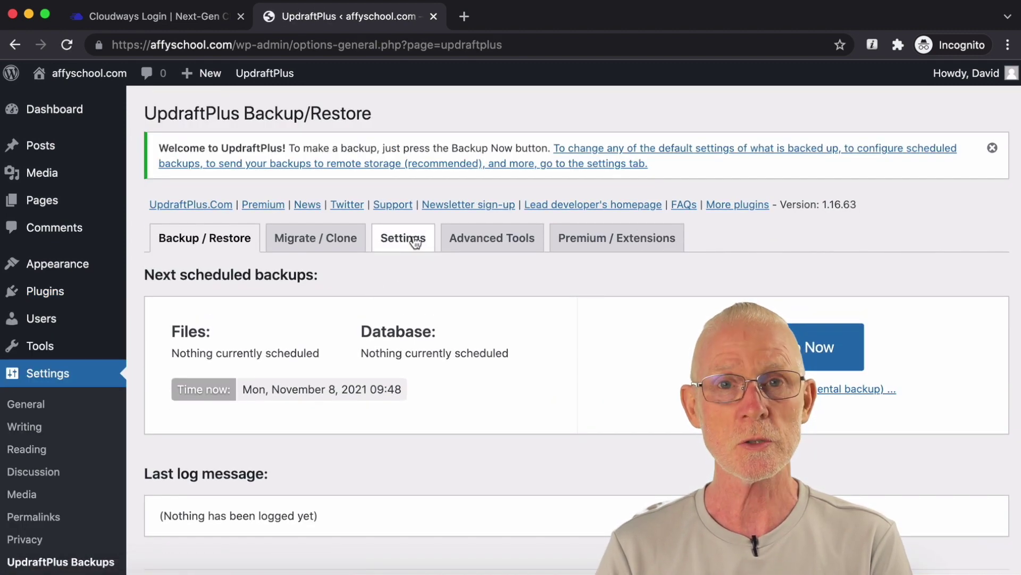
Step: Schedule UpdraftPlus file backups weekly and database backups daily
{"action": "left_click", "coordinate": [419, 238]}
{"action": "scroll", "coordinate": [497, 279], "scroll_direction": "down", "scroll_amount": 1}
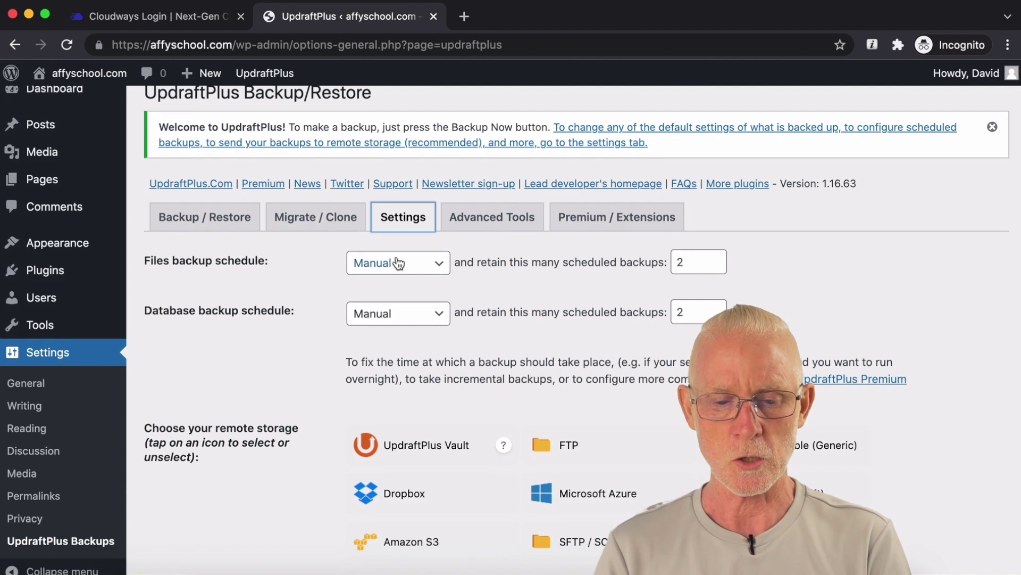
{"action": "left_click", "coordinate": [652, 260]}
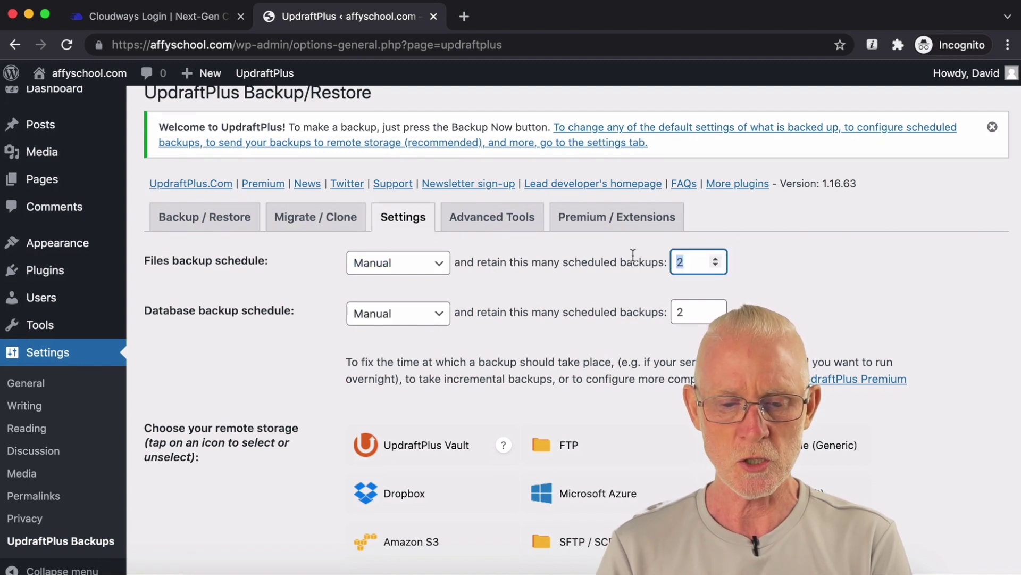
{"action": "left_click", "coordinate": [391, 270]}
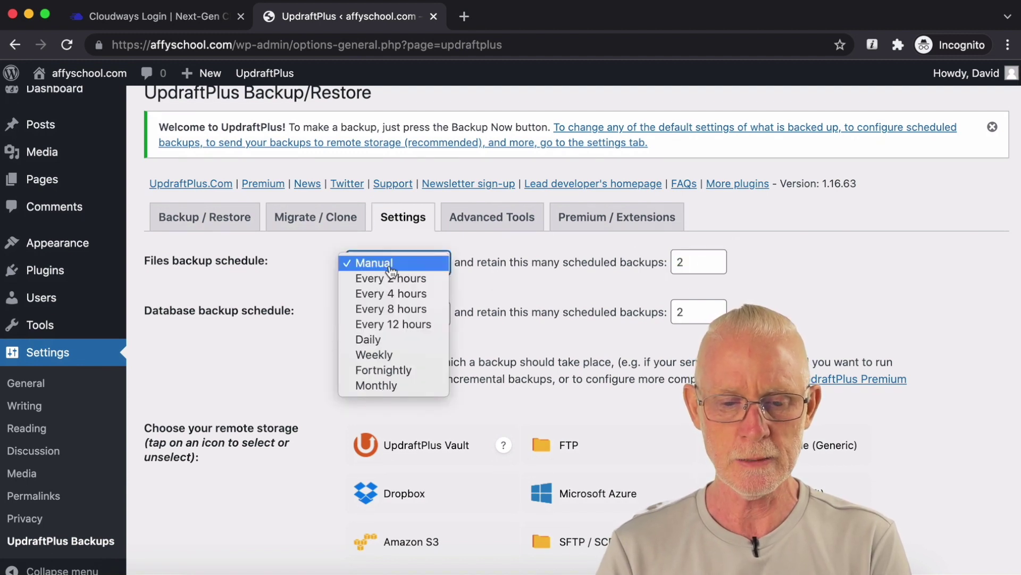
{"action": "left_click", "coordinate": [409, 353]}
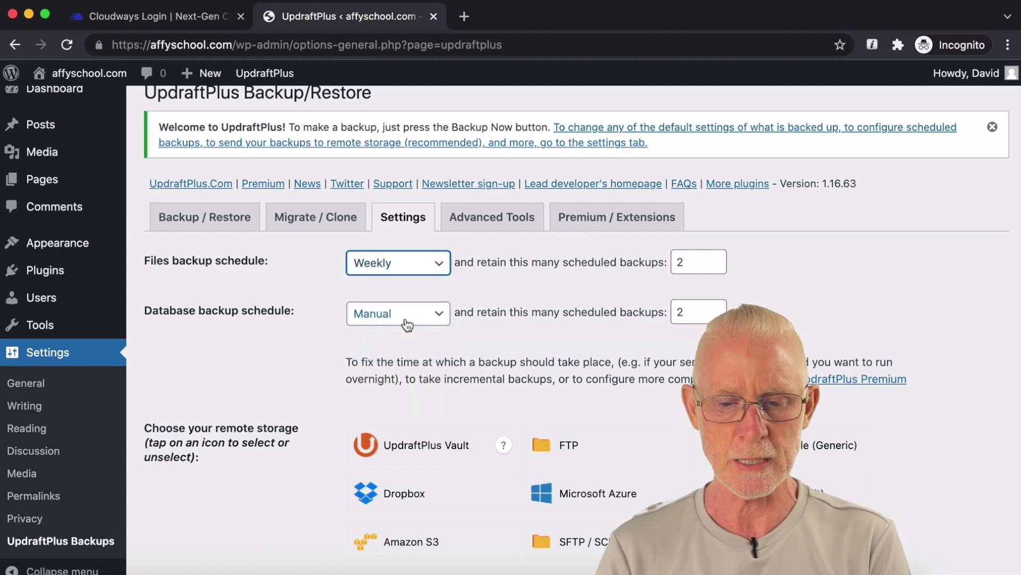
{"action": "left_click", "coordinate": [405, 317]}
{"action": "left_click", "coordinate": [415, 406]}
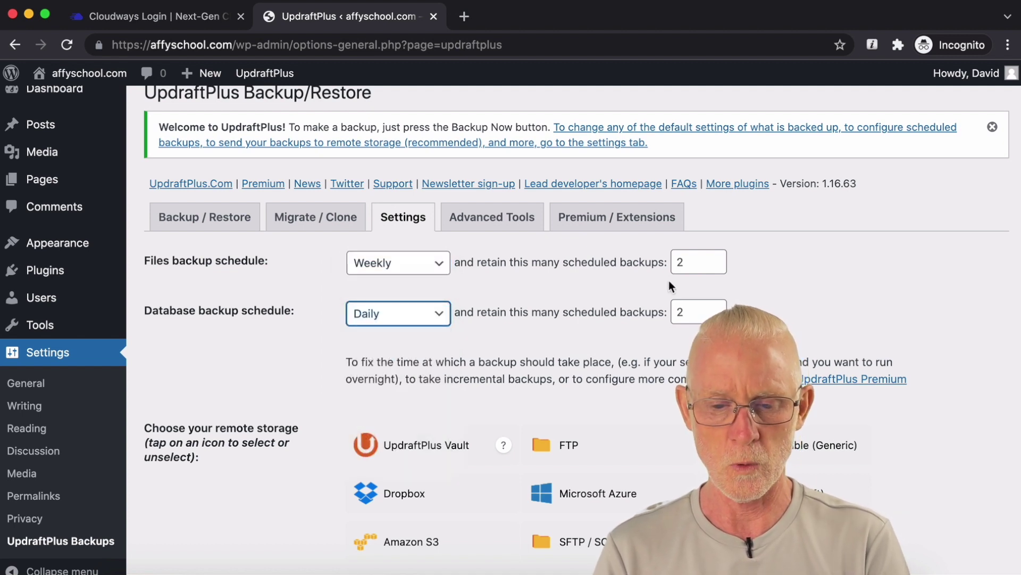
Step: Keep 4 file backups and 14 database backups
{"action": "double_click", "coordinate": [683, 262]}
{"action": "type", "text": "4"}
{"action": "double_click", "coordinate": [681, 312]}
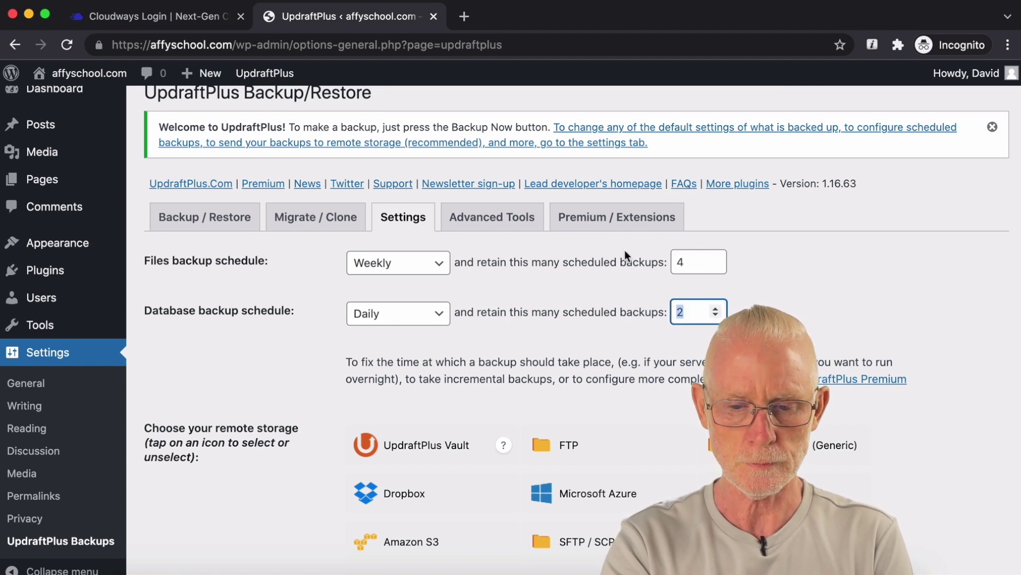
{"action": "type", "text": "14"}
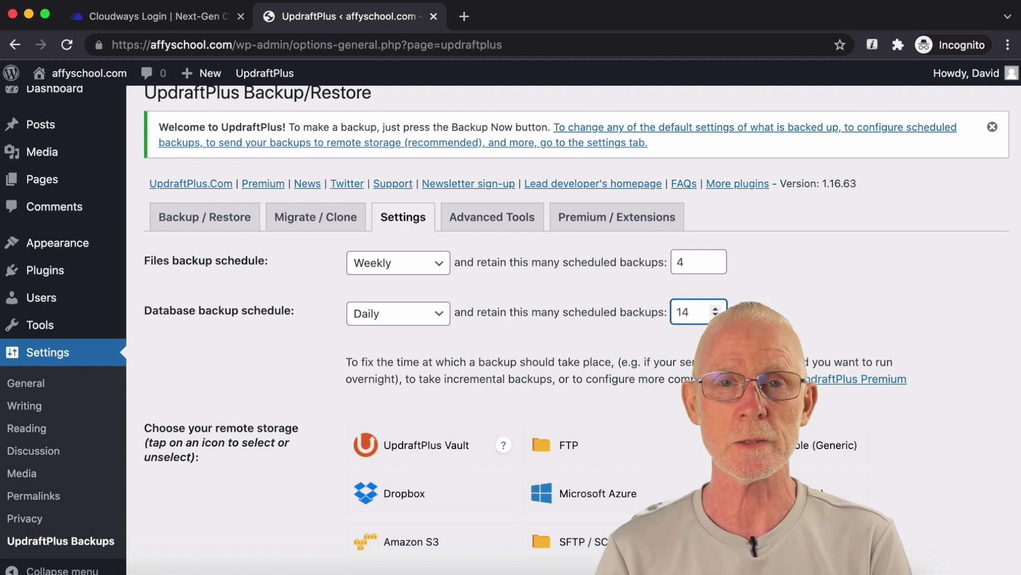
{"action": "key", "text": "Tab"}
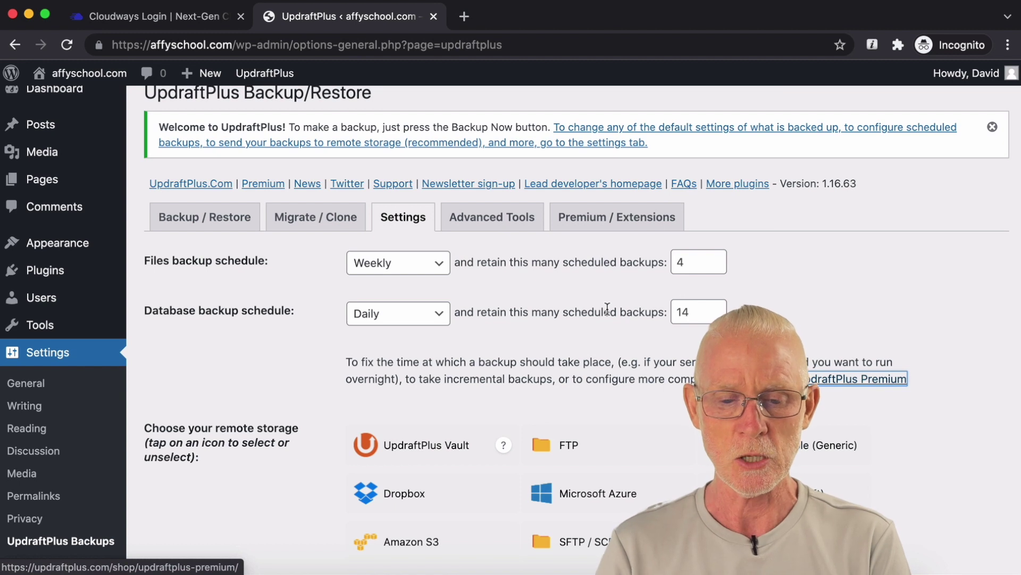
Step: Adjust the database backup frequency again and save the UpdraftPlus settings
{"action": "left_click", "coordinate": [440, 314]}
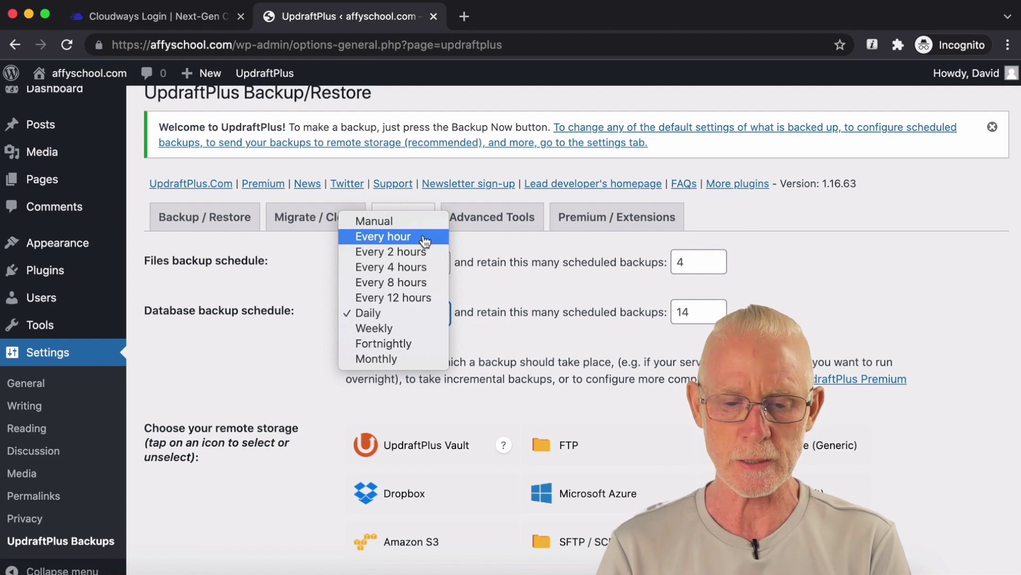
{"action": "left_click", "coordinate": [437, 328]}
{"action": "scroll", "coordinate": [439, 346], "scroll_direction": "down", "scroll_amount": 5}
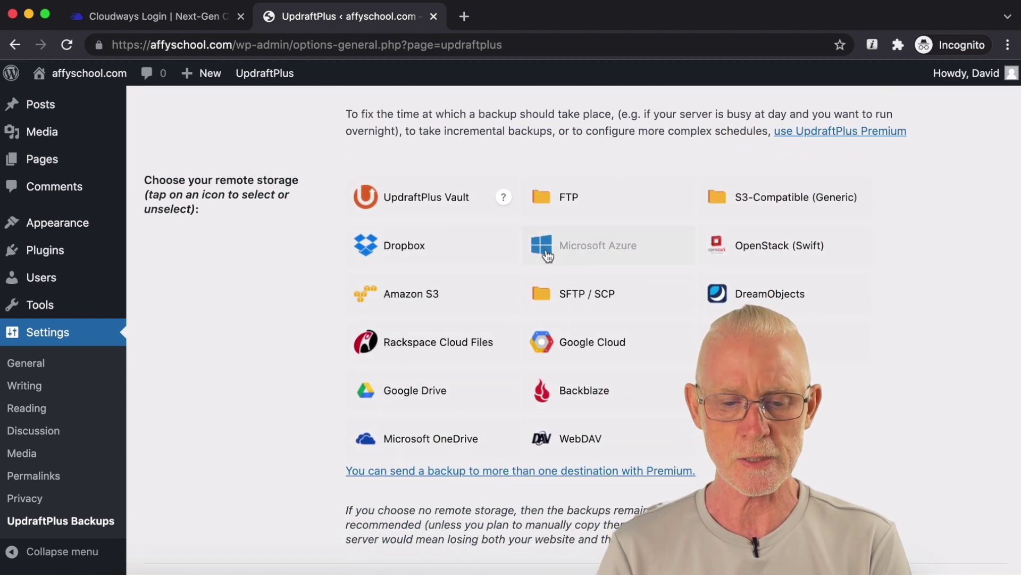
{"action": "scroll", "coordinate": [323, 311], "scroll_direction": "down", "scroll_amount": 15}
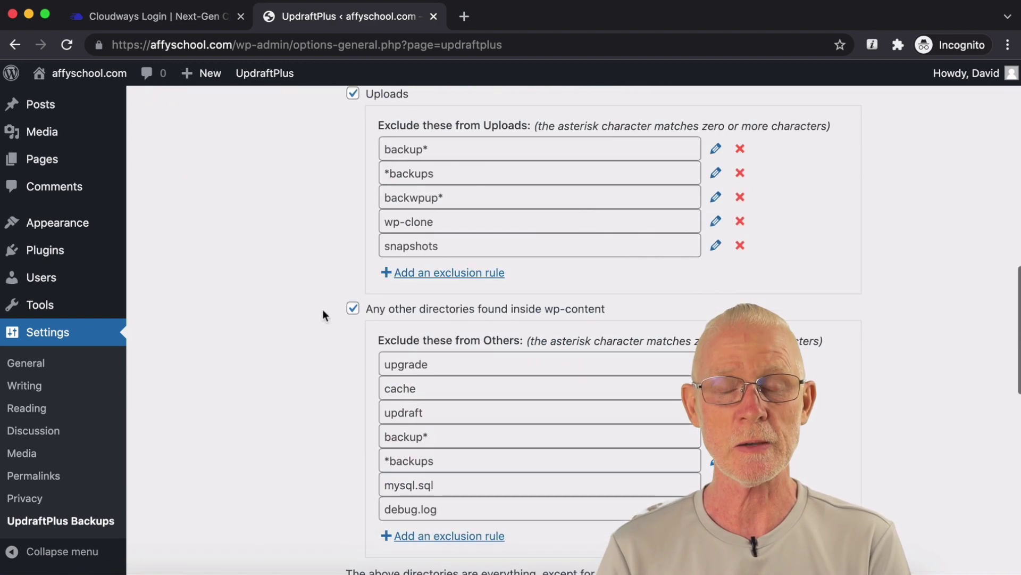
{"action": "left_click", "coordinate": [381, 302]}
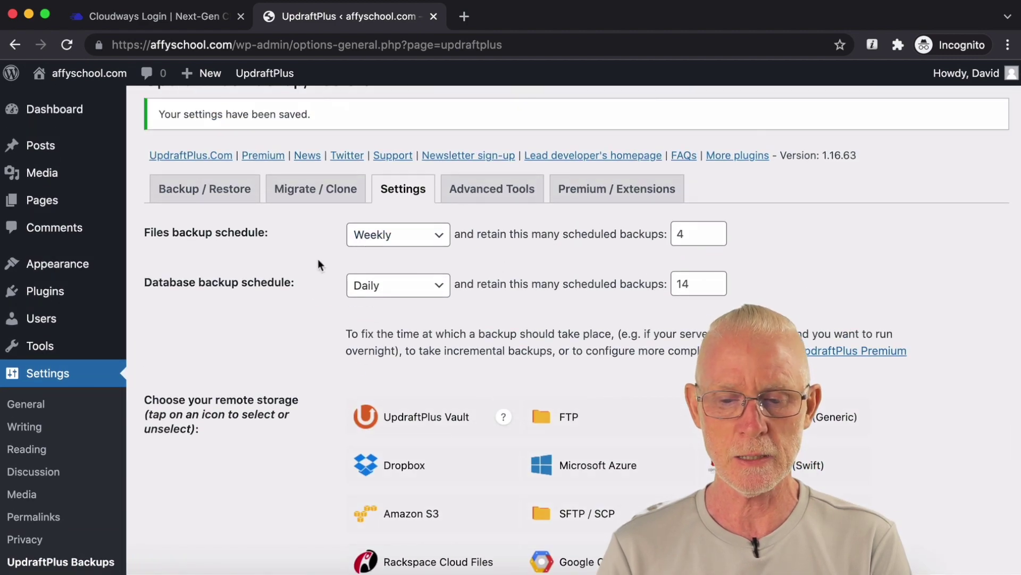
Step: Run a full UpdraftPlus backup from the Backup / Restore view
{"action": "left_click", "coordinate": [210, 201]}
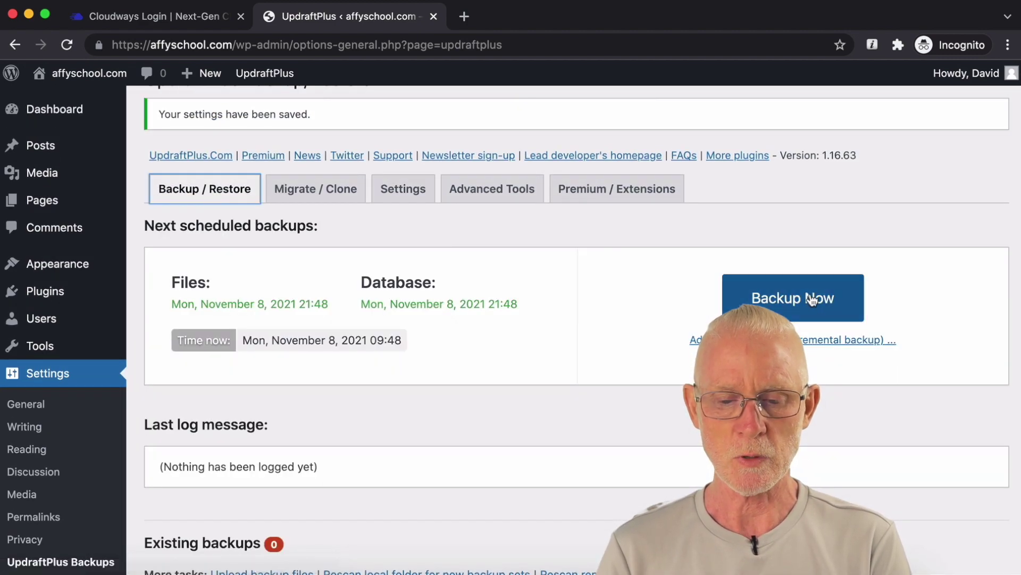
{"action": "left_click", "coordinate": [812, 299]}
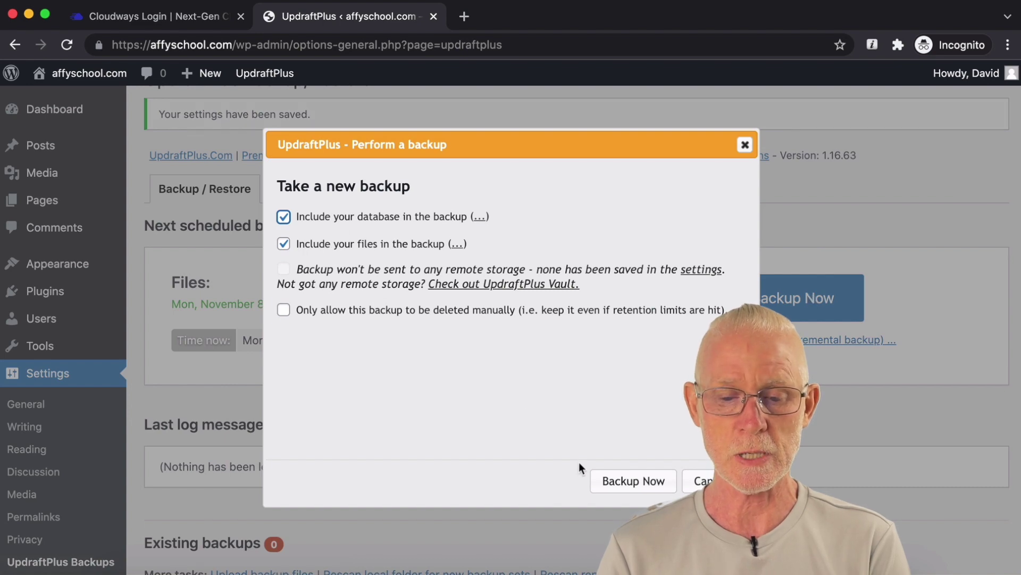
{"action": "left_click", "coordinate": [616, 481]}
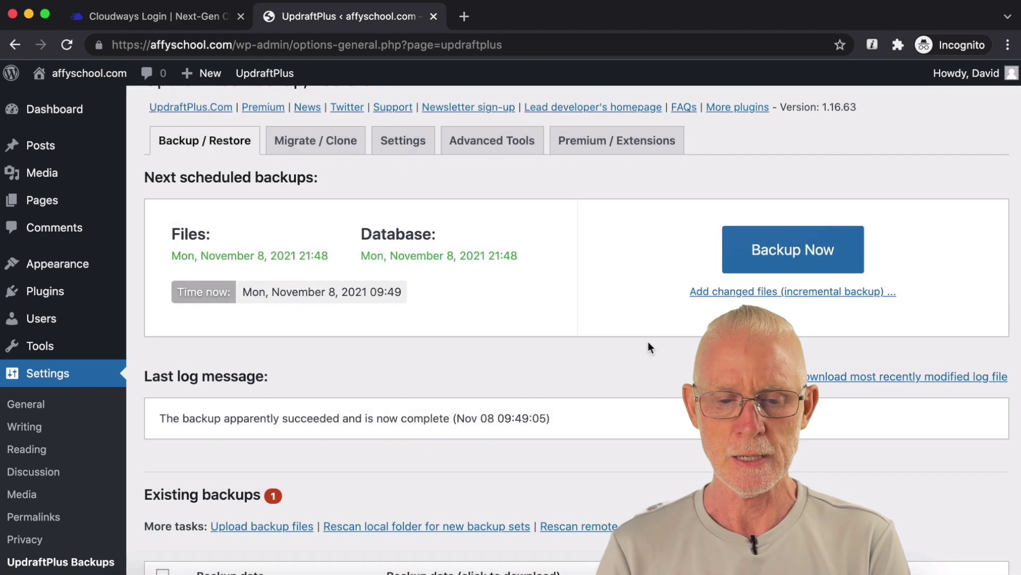
Step: Run a second, database-only backup with site files excluded
{"action": "left_click", "coordinate": [774, 261]}
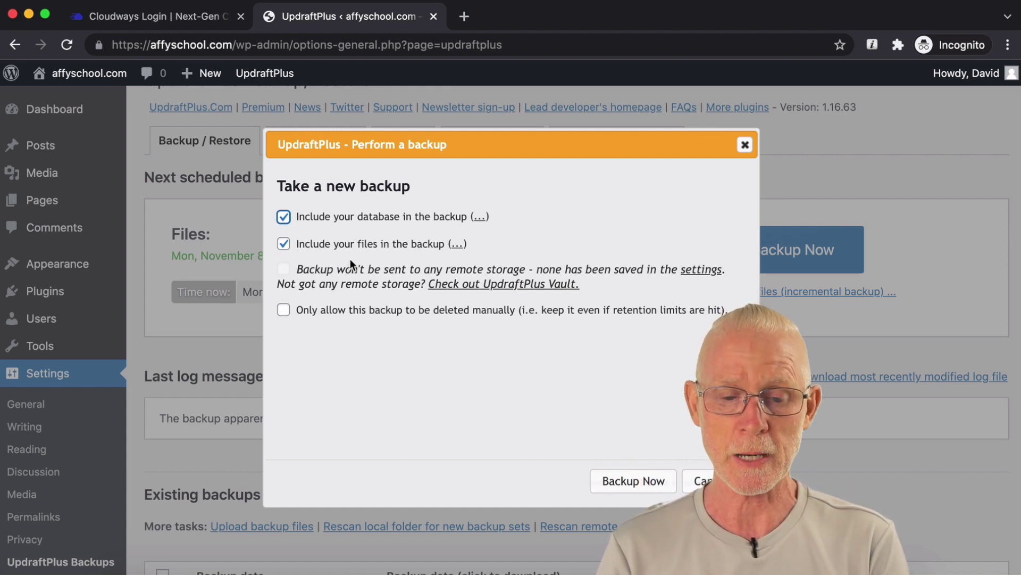
{"action": "left_click", "coordinate": [279, 247]}
{"action": "left_click", "coordinate": [620, 481]}
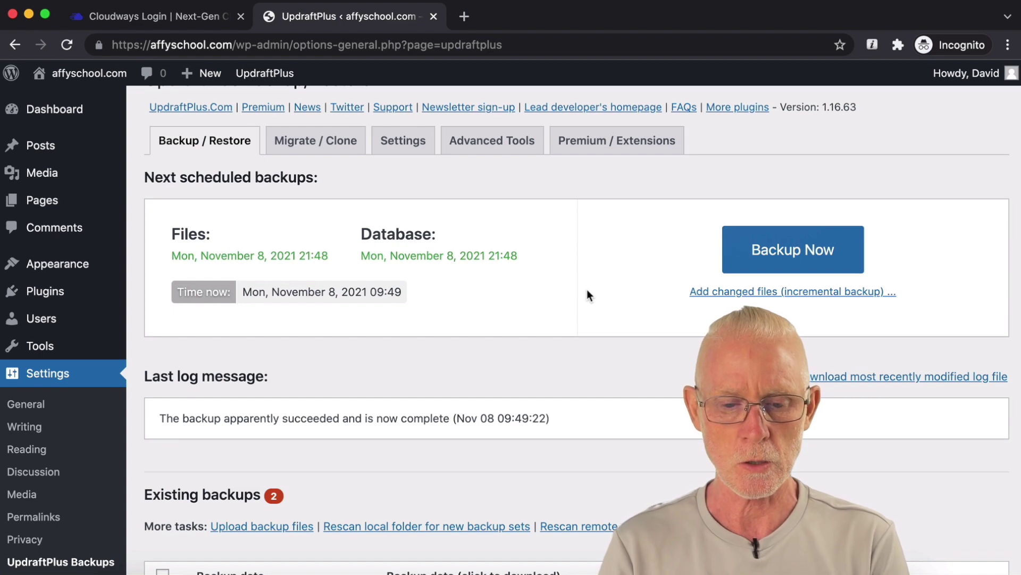
{"action": "scroll", "coordinate": [587, 289], "scroll_direction": "down", "scroll_amount": 5}
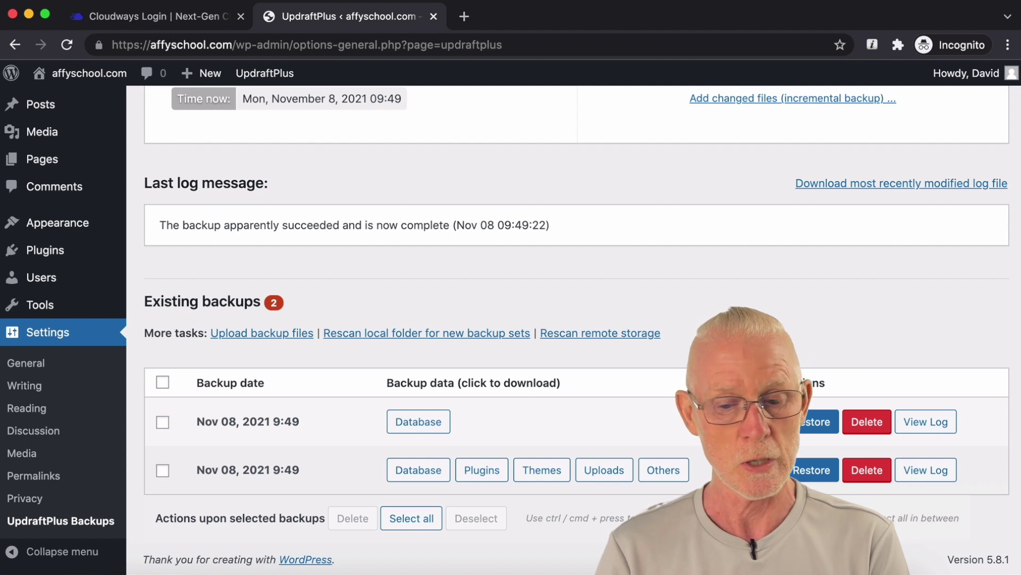
{"action": "scroll", "coordinate": [574, 320], "scroll_direction": "down", "scroll_amount": 1}
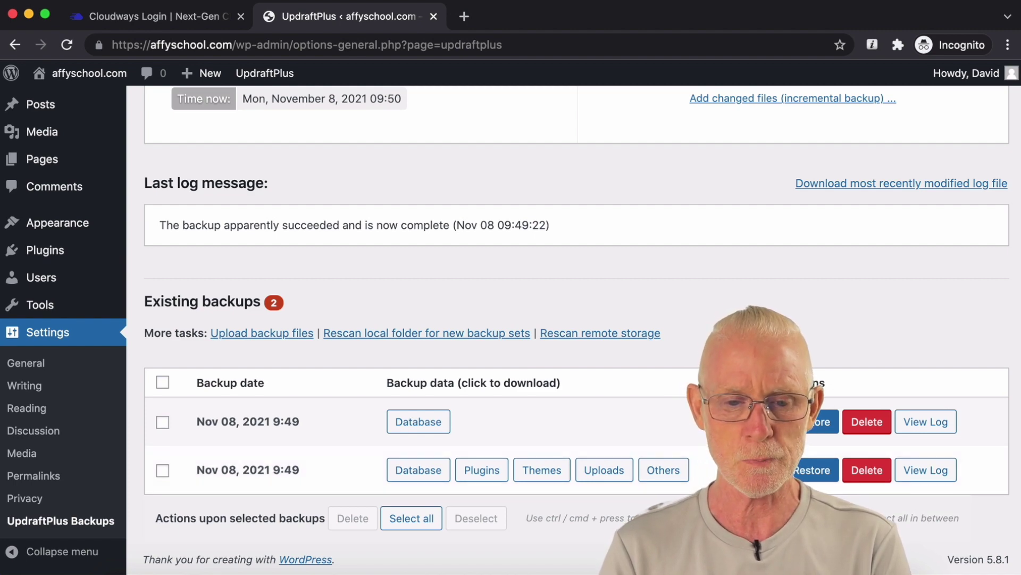
{"action": "scroll", "coordinate": [746, 302], "scroll_direction": "up", "scroll_amount": 5}
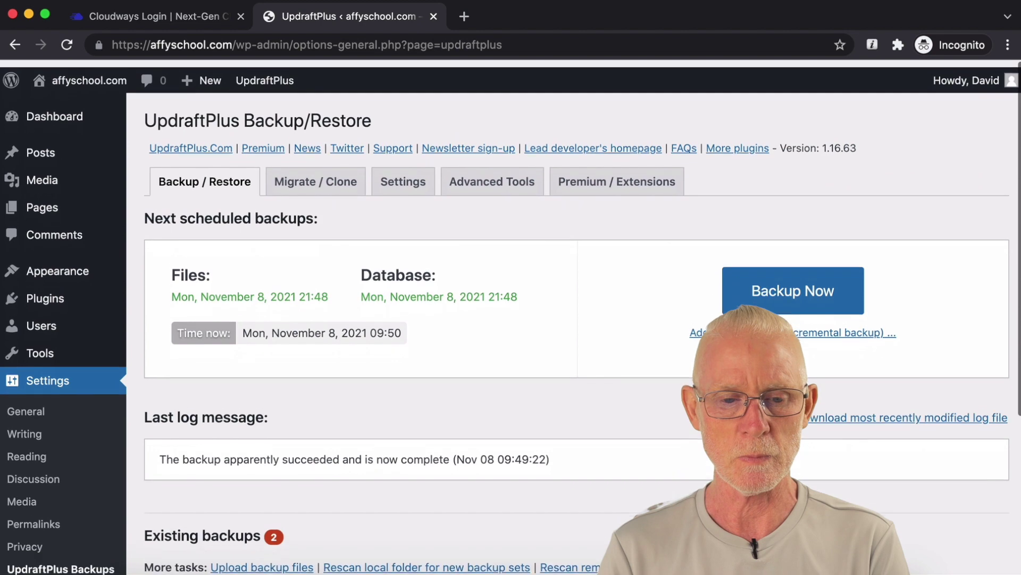
{"action": "mouse_move", "coordinate": [201, 80]}
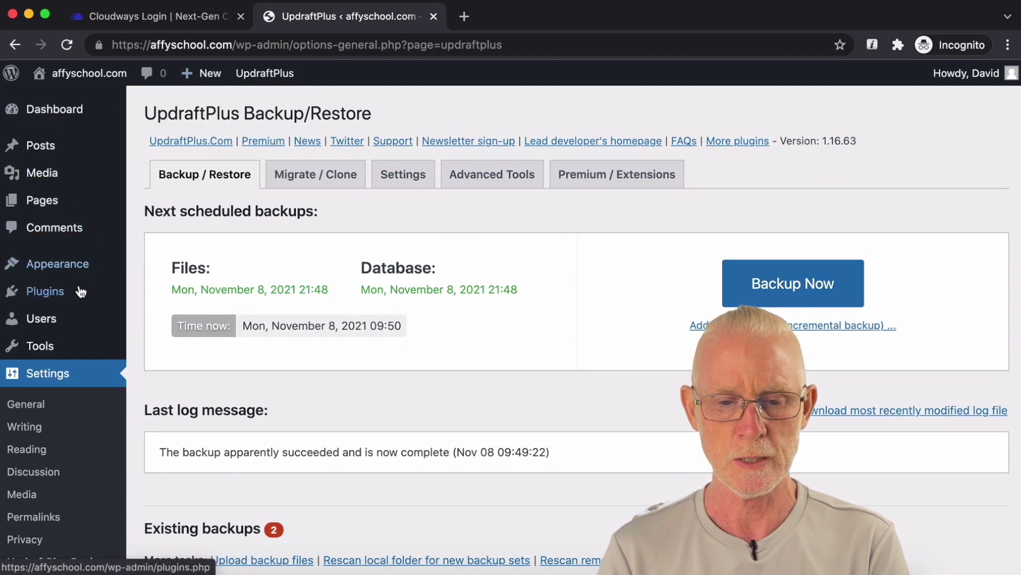
Step: Search Add New Plugins for 'y', then install and activate Yoast SEO 17.5
{"action": "mouse_move", "coordinate": [67, 302]}
{"action": "left_click", "coordinate": [159, 319]}
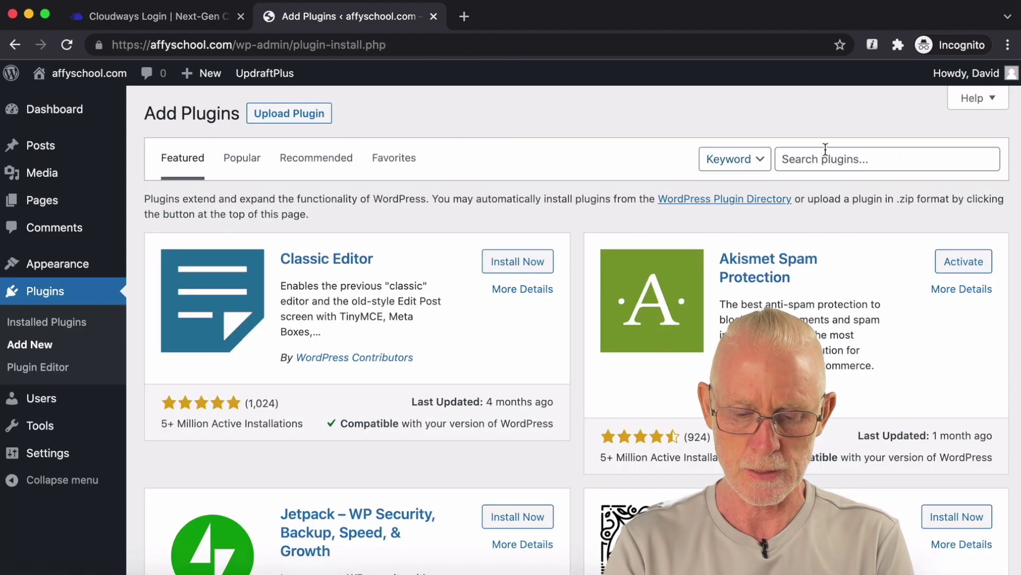
{"action": "left_click", "coordinate": [835, 159]}
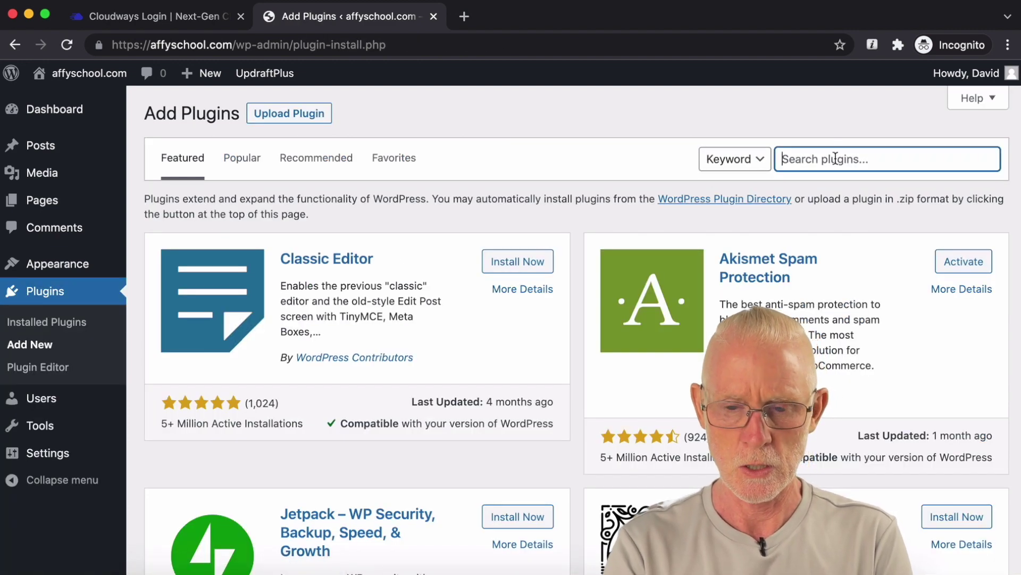
{"action": "type", "text": "yoast"}
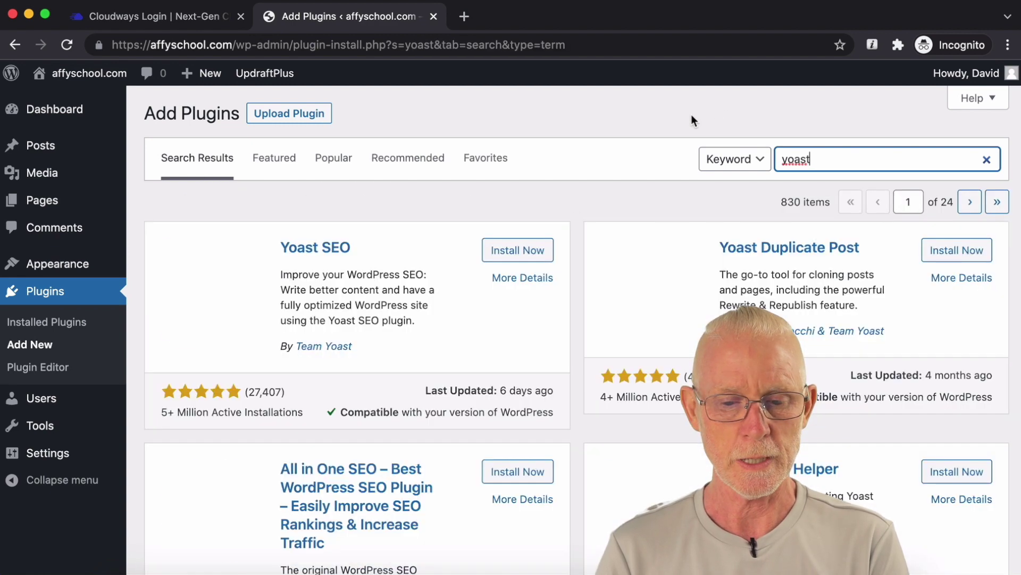
{"action": "left_click", "coordinate": [503, 261]}
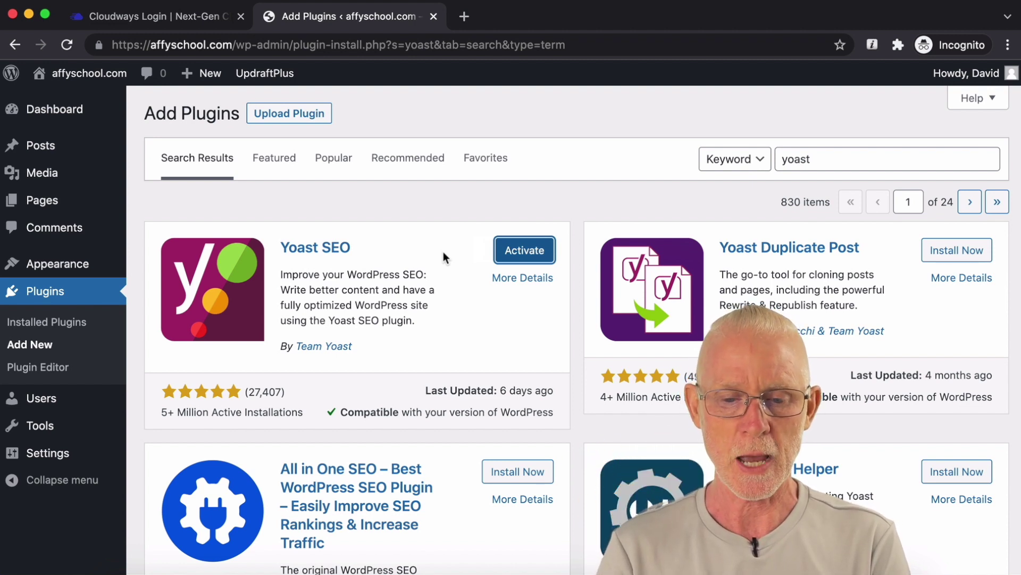
{"action": "left_click", "coordinate": [510, 258]}
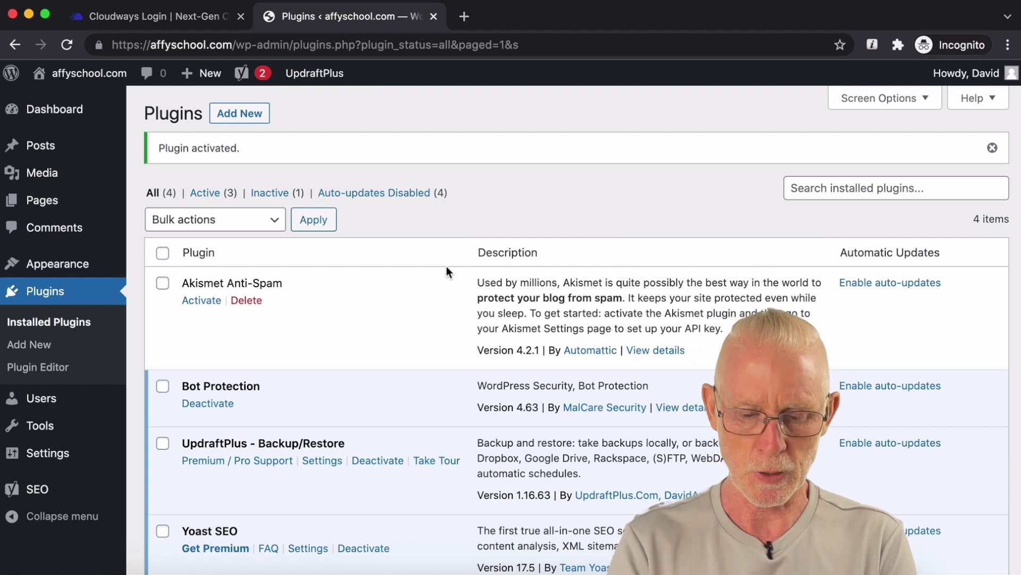
Step: Load getus.at/rankmath in a new browser tab, then switch back to the WordPress Plugins tab
{"action": "left_click", "coordinate": [464, 24]}
{"action": "type", "text": "getus.at"}
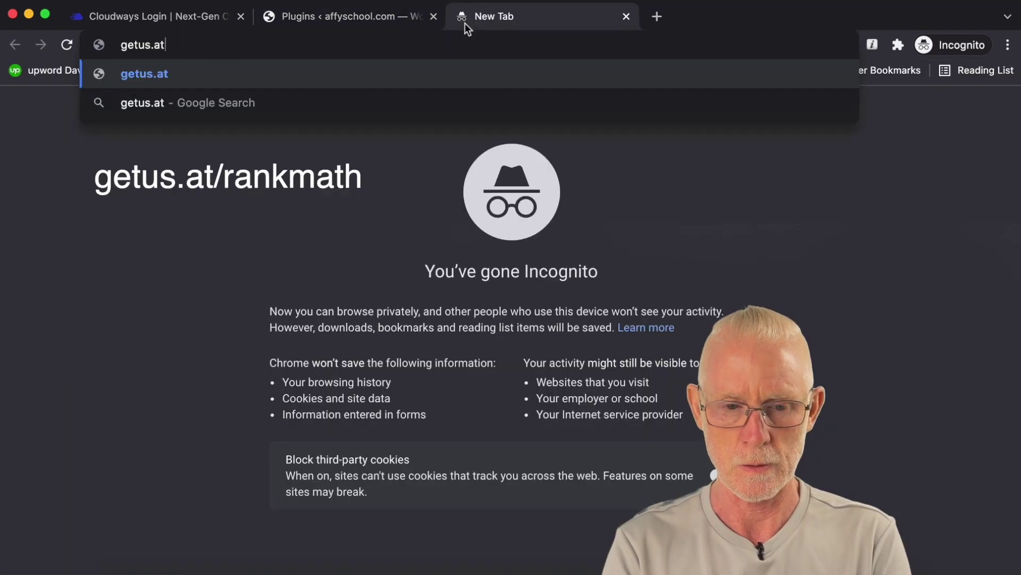
{"action": "type", "text": "/rankmath"}
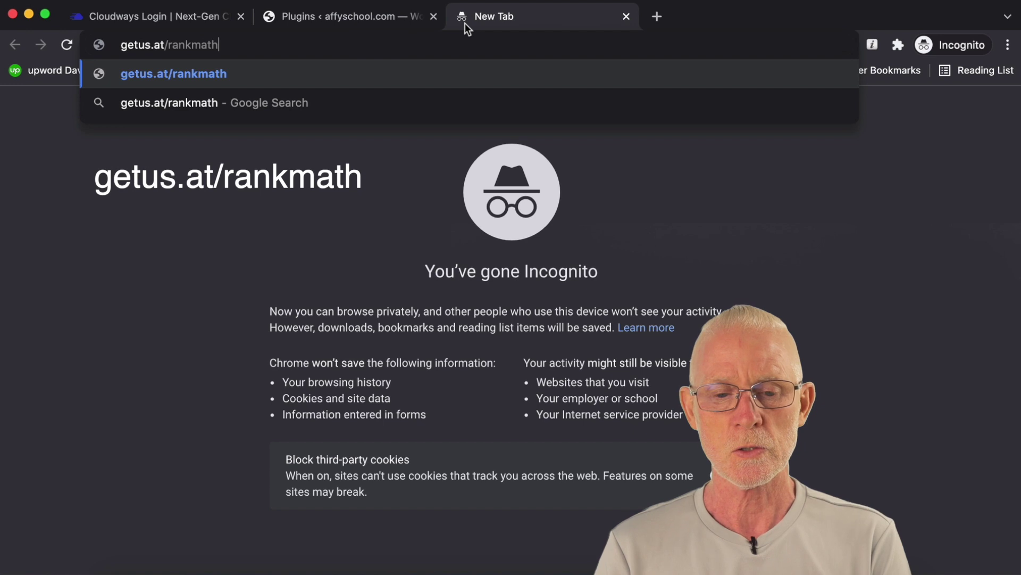
{"action": "key", "text": "Return"}
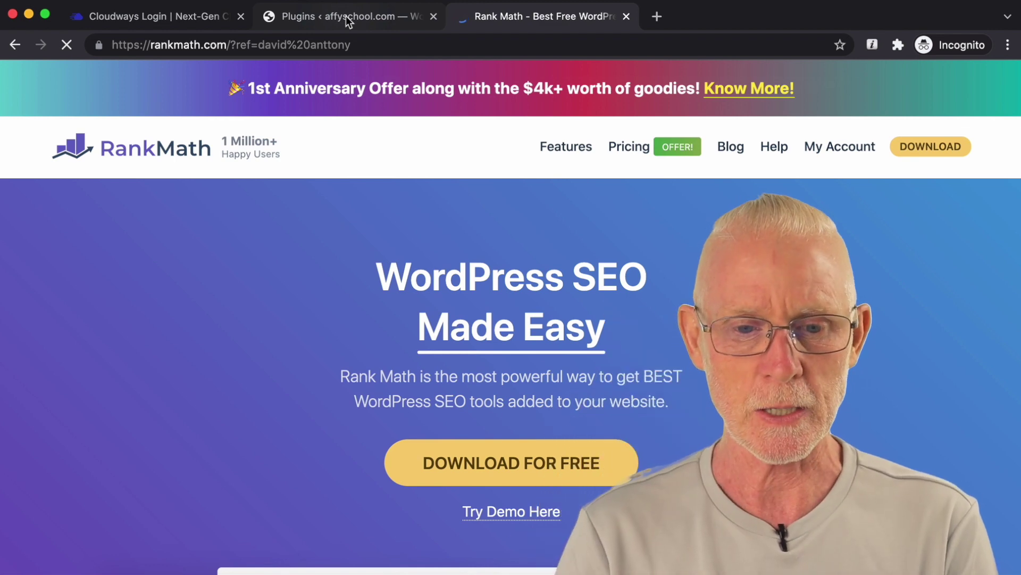
{"action": "left_click", "coordinate": [345, 16]}
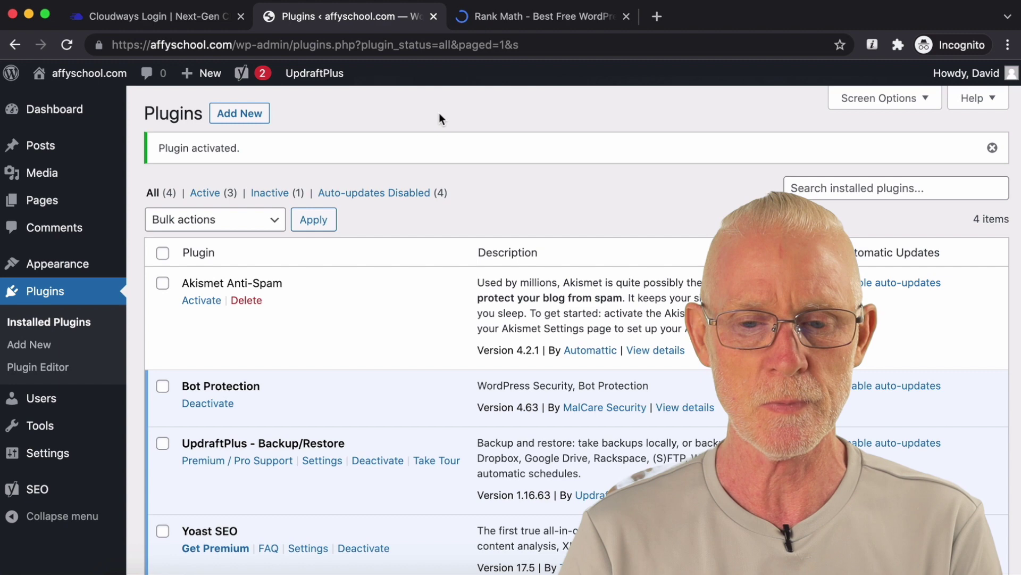
Step: Close the Rank Math tab and go to the Add New Plugins page
{"action": "left_click", "coordinate": [613, 21]}
{"action": "left_click", "coordinate": [626, 16]}
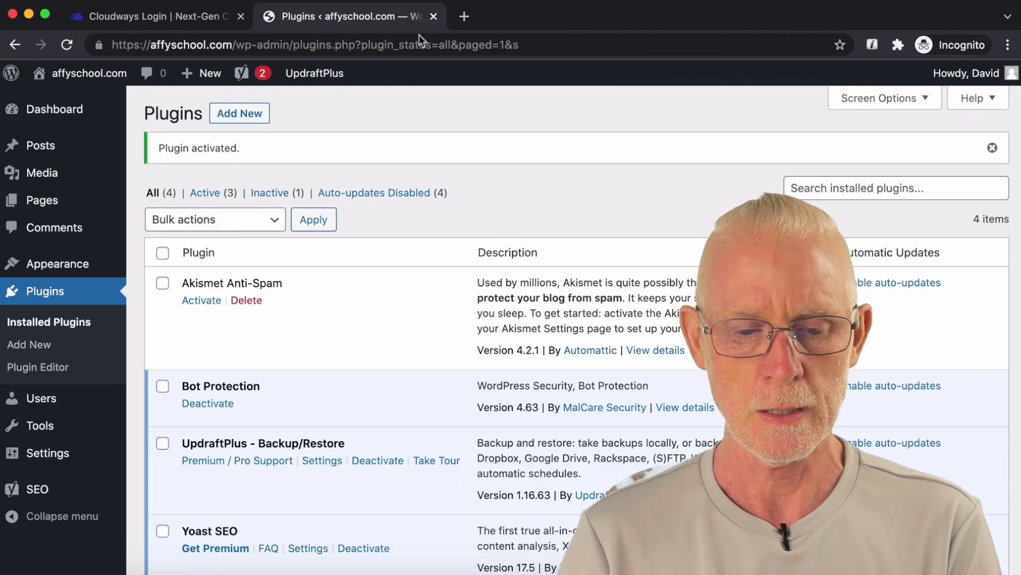
{"action": "scroll", "coordinate": [436, 141], "scroll_direction": "down", "scroll_amount": 5}
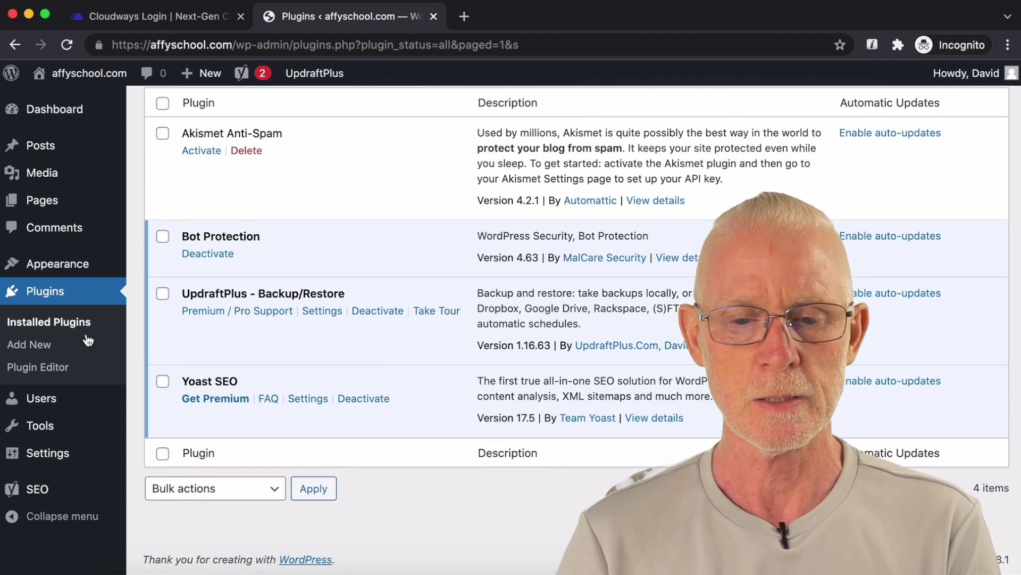
{"action": "left_click", "coordinate": [30, 345]}
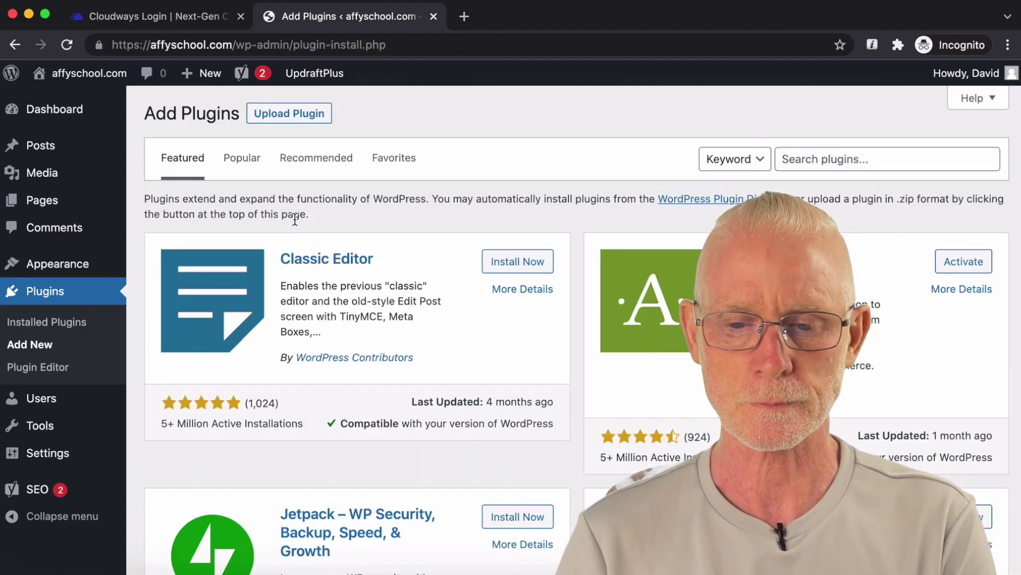
{"action": "left_click", "coordinate": [783, 159]}
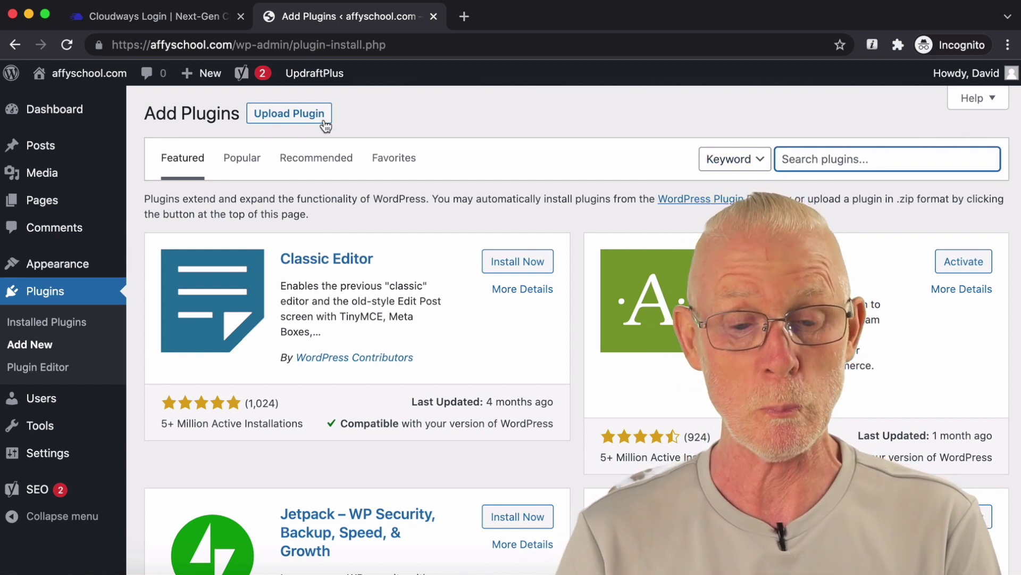
Step: Upload wp-rocket_3.10.1.zip, install it and activate WP Rocket
{"action": "left_click", "coordinate": [295, 120]}
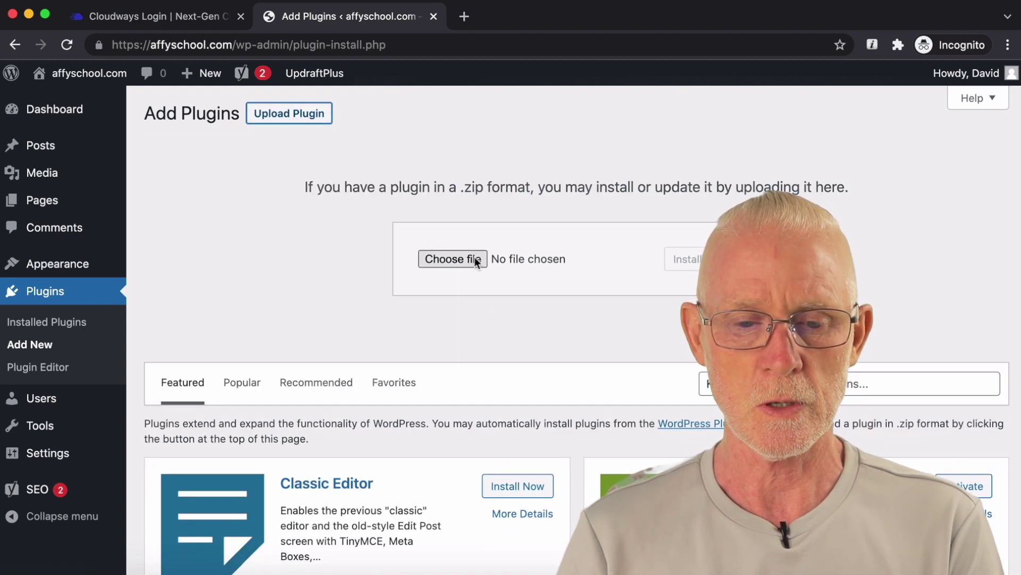
{"action": "left_click", "coordinate": [476, 259]}
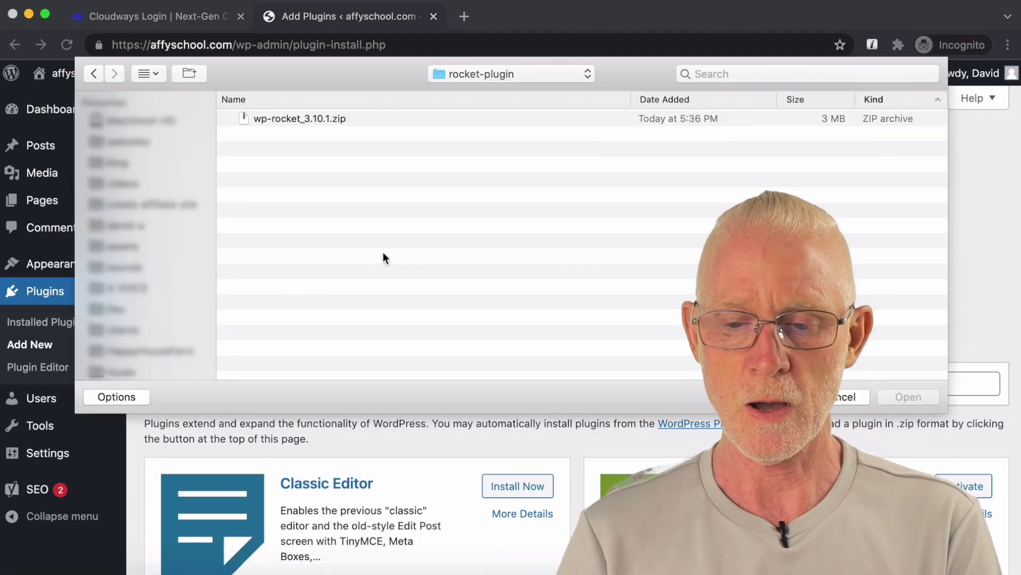
{"action": "left_click", "coordinate": [307, 121]}
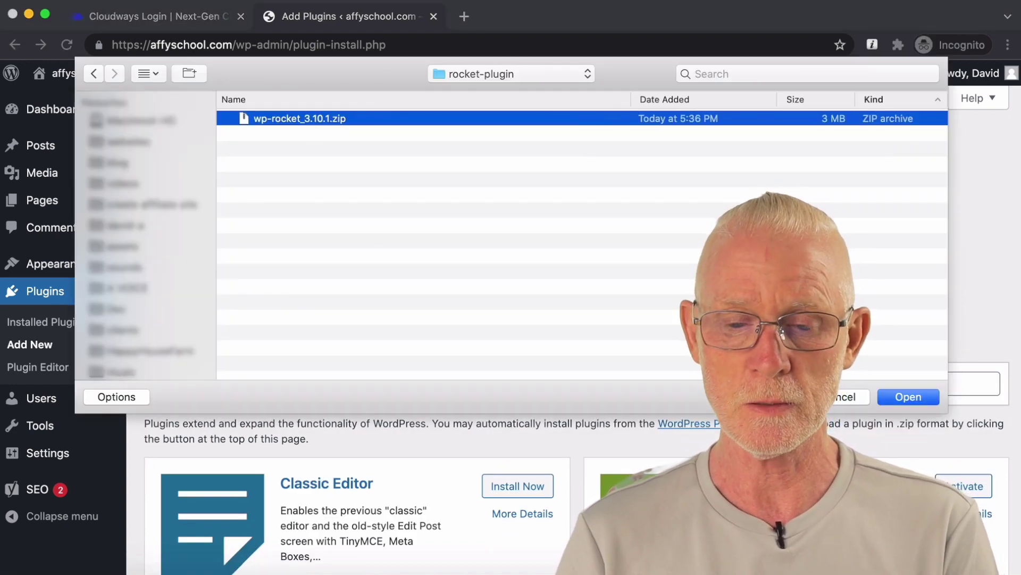
{"action": "left_click", "coordinate": [910, 397]}
{"action": "left_click", "coordinate": [691, 257]}
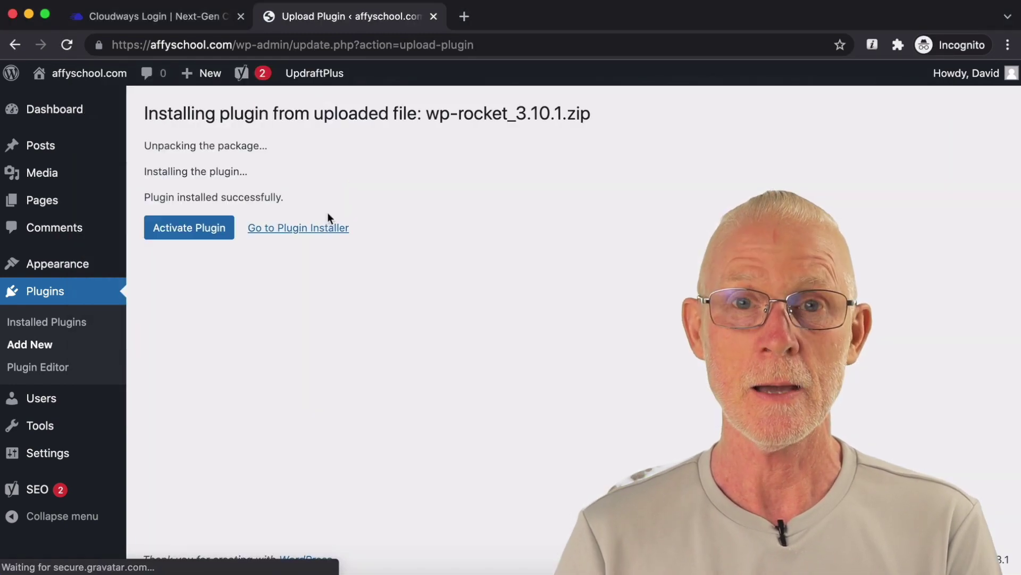
{"action": "left_click", "coordinate": [218, 234]}
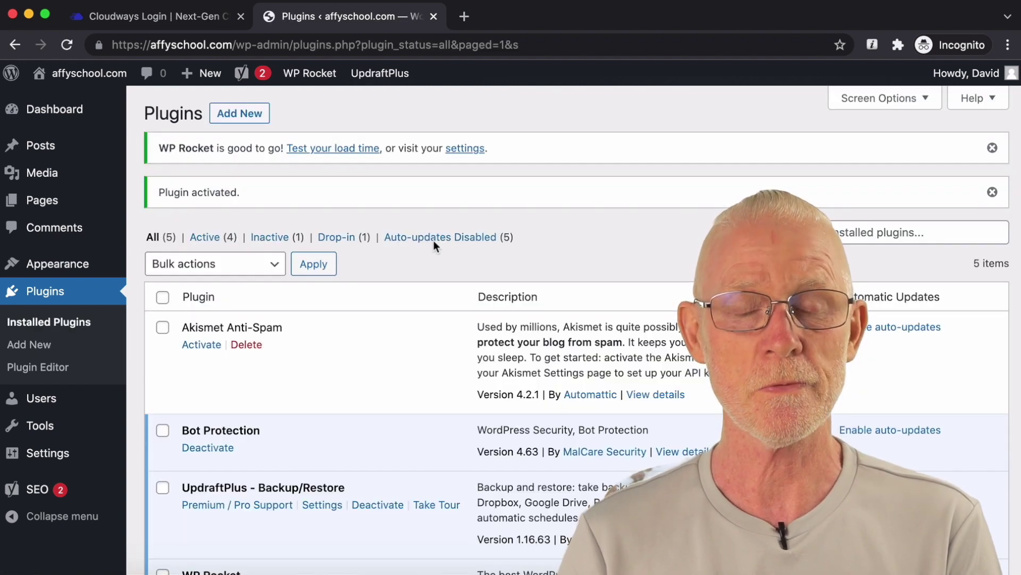
Step: Reload the Plugins page and scroll down to the active WP Rocket 3.10.1 row
{"action": "left_click", "coordinate": [67, 45]}
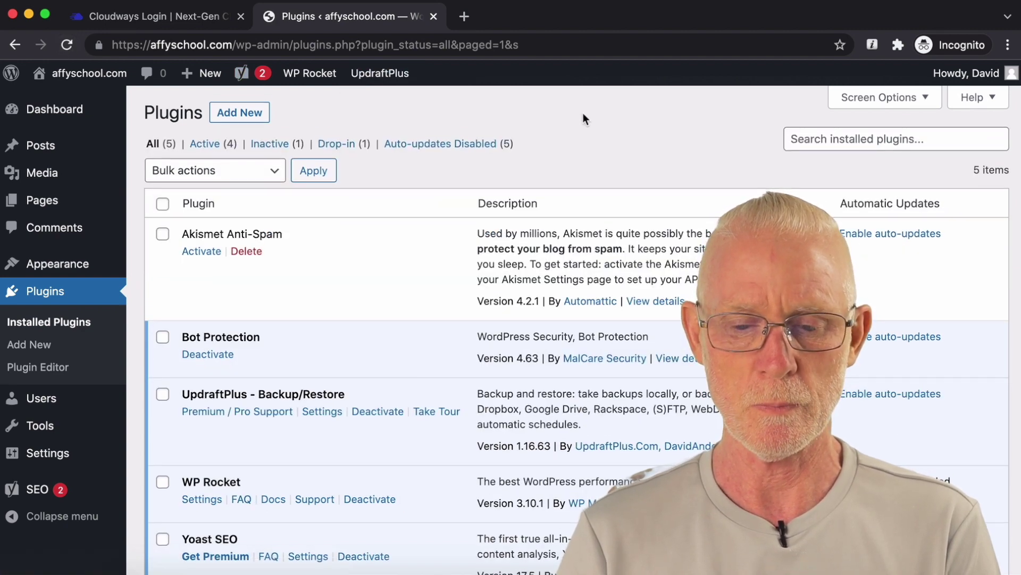
{"action": "scroll", "coordinate": [583, 119], "scroll_direction": "down", "scroll_amount": 4}
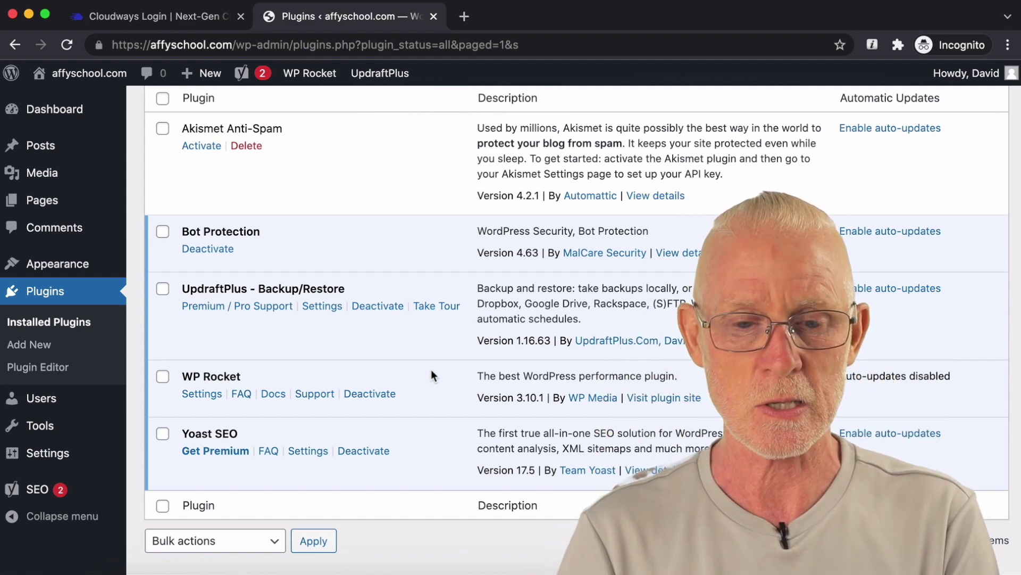
Step: Visit getus.at/wprocket in a new tab, look over the WP Rocket page, then close it
{"action": "left_click", "coordinate": [464, 16]}
{"action": "type", "text": "getus.at/wprocket"}
{"action": "key", "text": "Return"}
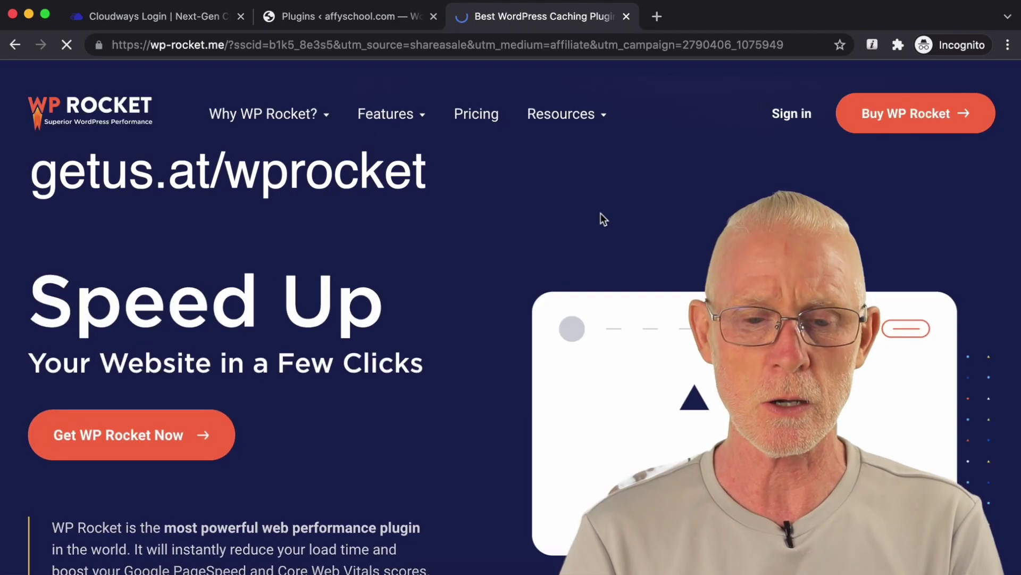
{"action": "scroll", "coordinate": [601, 213], "scroll_direction": "down", "scroll_amount": 2}
{"action": "scroll", "coordinate": [601, 215], "scroll_direction": "up", "scroll_amount": 2}
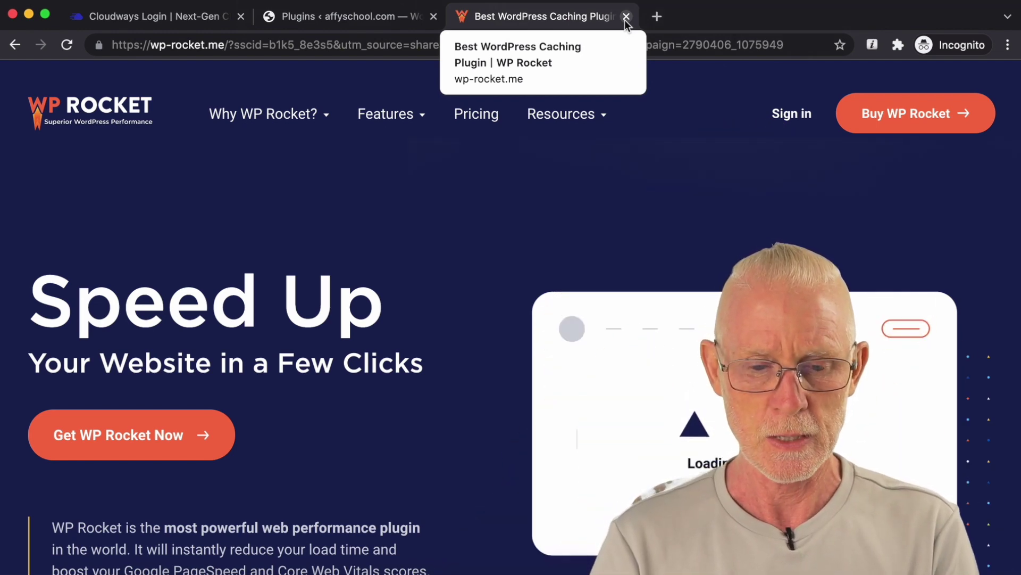
{"action": "left_click", "coordinate": [625, 19]}
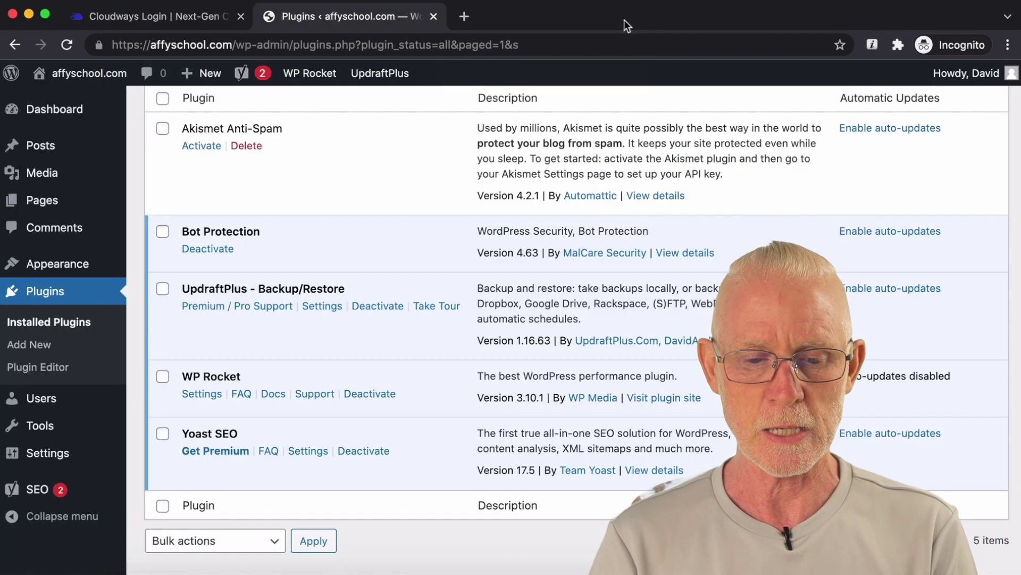
Step: Search plugins for 'file manager' and activate the File Manager plugin
{"action": "scroll", "coordinate": [404, 305], "scroll_direction": "down", "scroll_amount": 2}
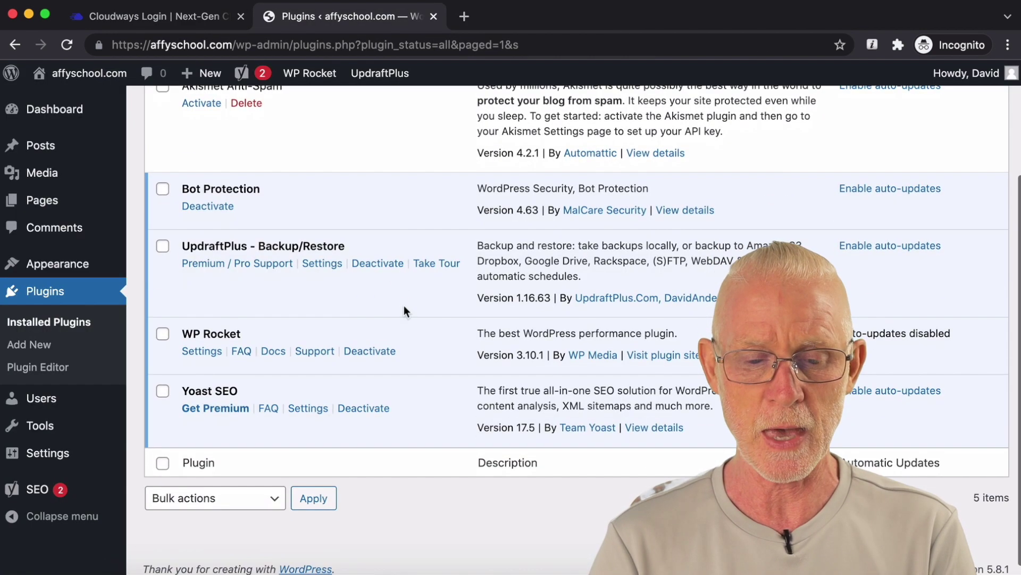
{"action": "scroll", "coordinate": [349, 326], "scroll_direction": "down", "scroll_amount": 1}
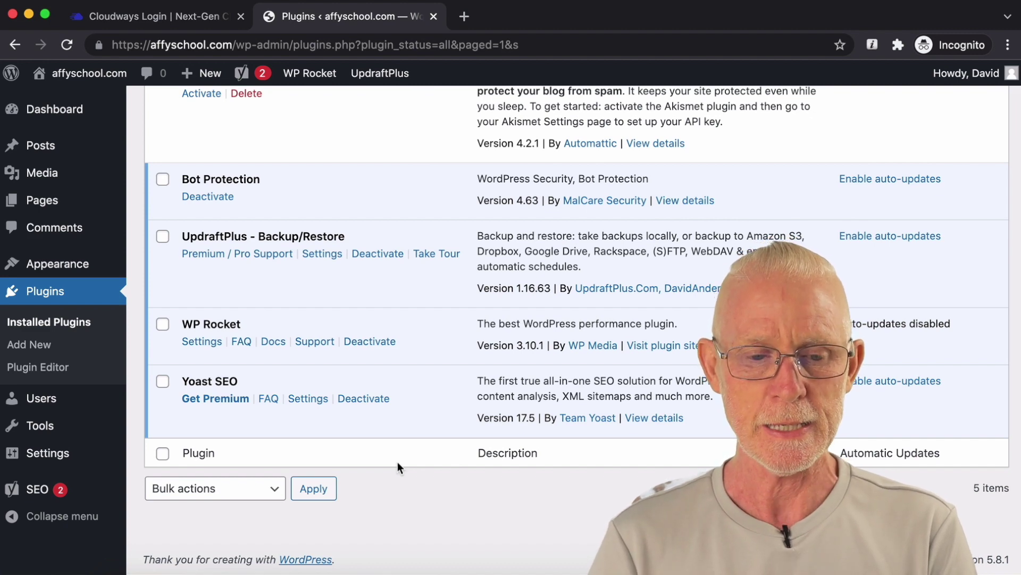
{"action": "type", "text": "file manager"}
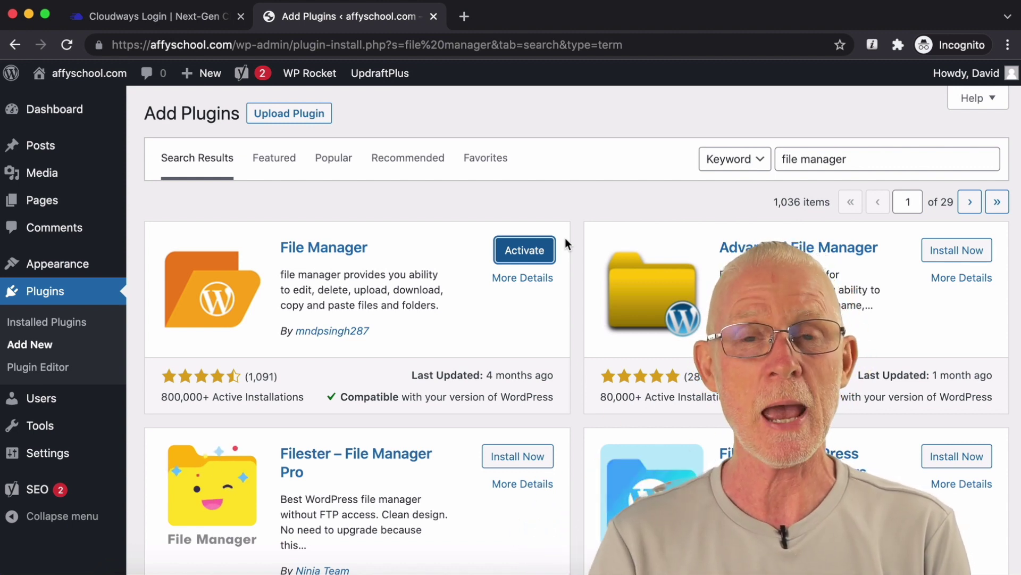
{"action": "left_click", "coordinate": [541, 250]}
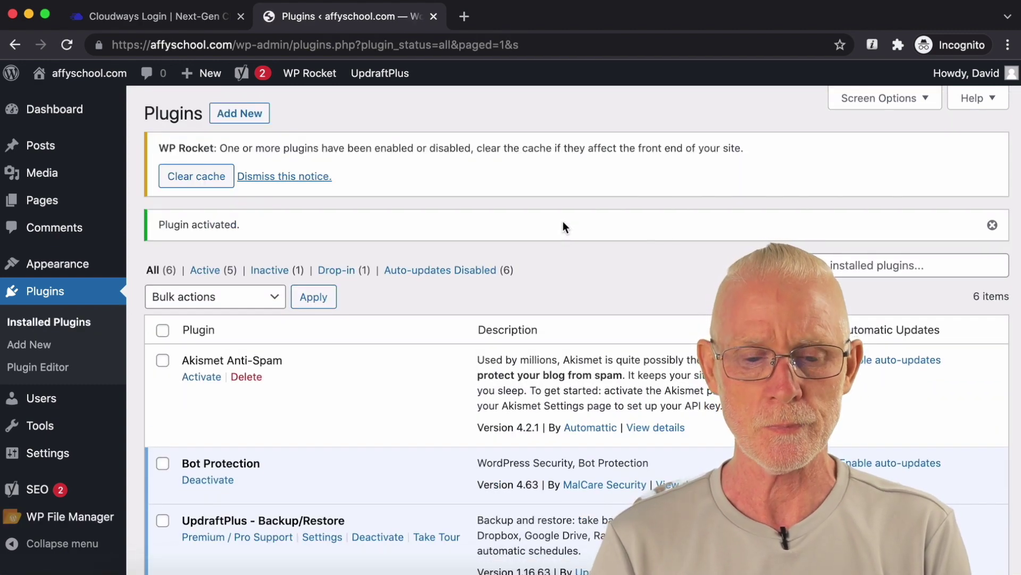
Step: Scroll the Installed Plugins list to find WP File Manager 7.1.2 shown as active
{"action": "scroll", "coordinate": [565, 227], "scroll_direction": "down", "scroll_amount": 1}
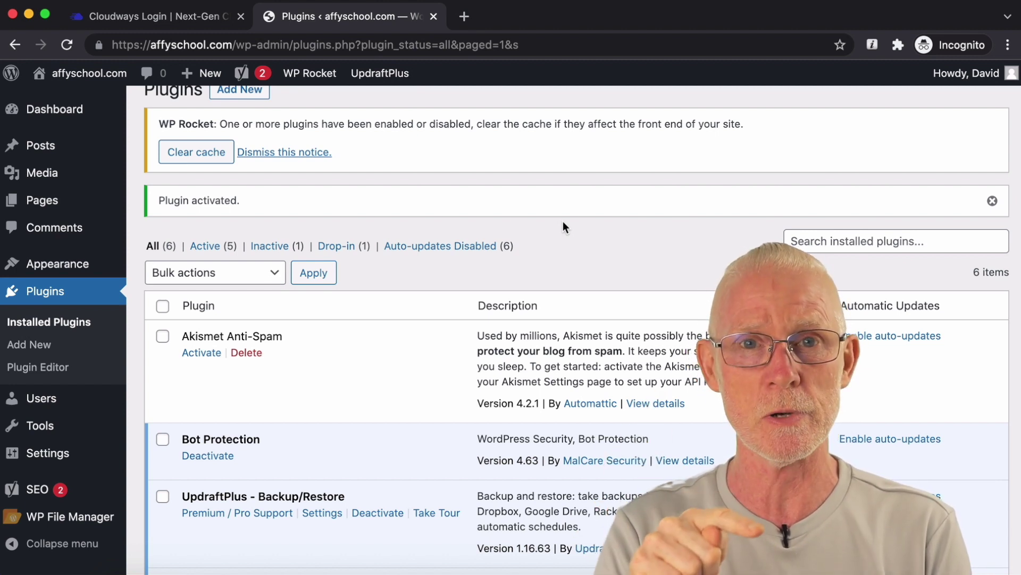
{"action": "scroll", "coordinate": [563, 221], "scroll_direction": "down", "scroll_amount": 5}
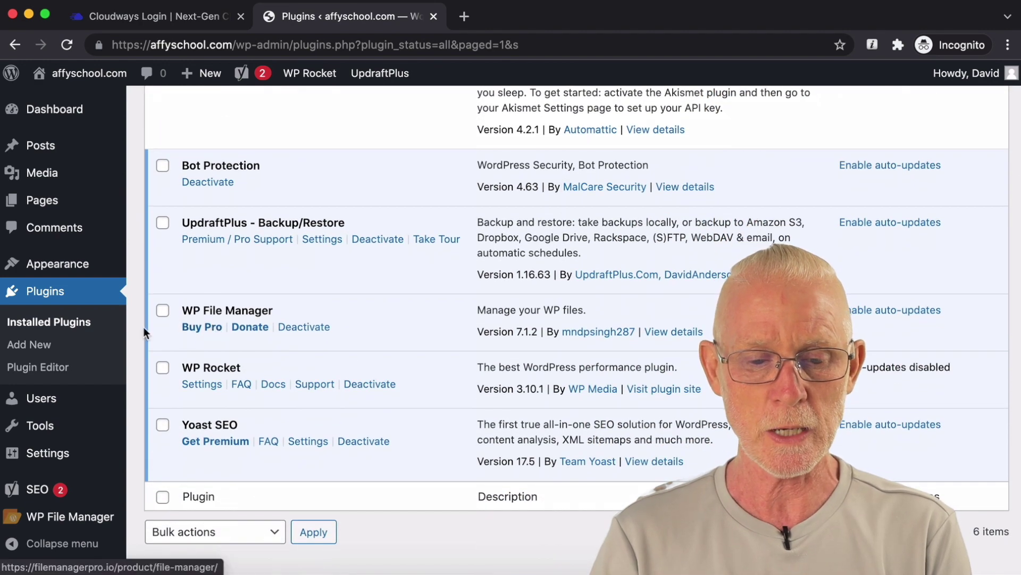
{"action": "scroll", "coordinate": [93, 233], "scroll_direction": "down", "scroll_amount": 2}
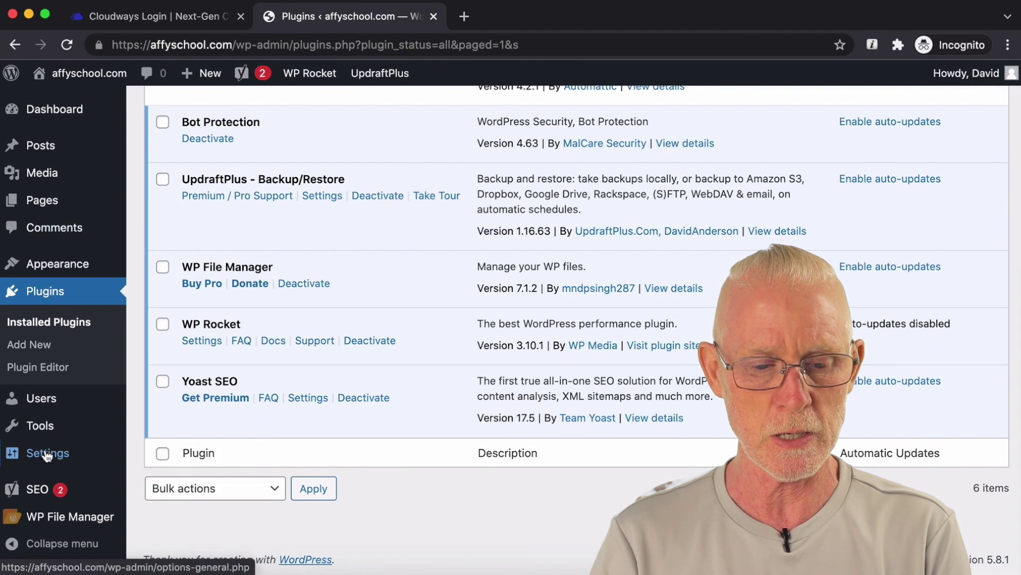
Step: In WP File Manager, dismiss the welcome popup and open wp-content/updraft to view the backup archives
{"action": "left_click", "coordinate": [244, 384]}
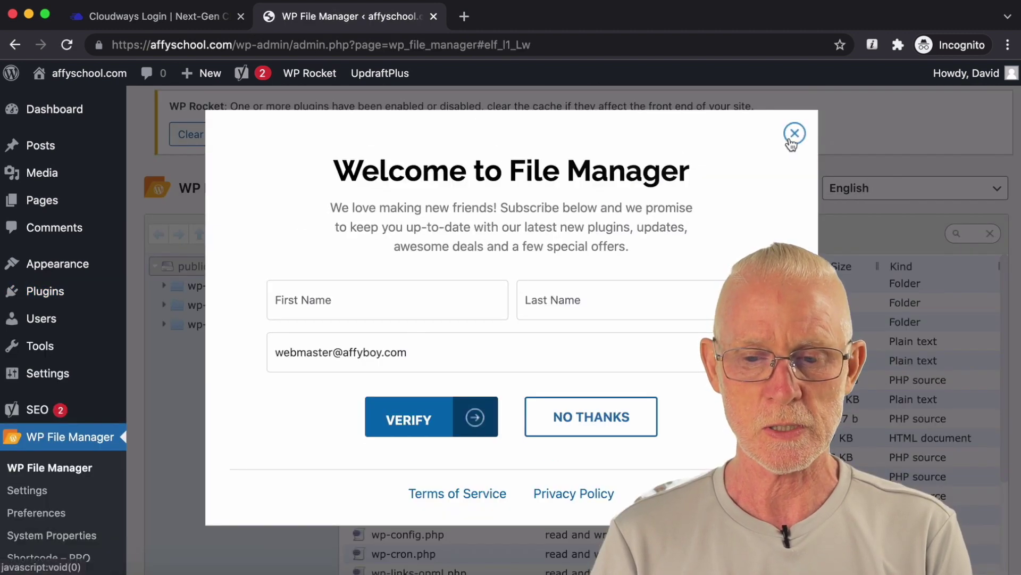
{"action": "left_click", "coordinate": [791, 134]}
{"action": "scroll", "coordinate": [484, 343], "scroll_direction": "down", "scroll_amount": 3}
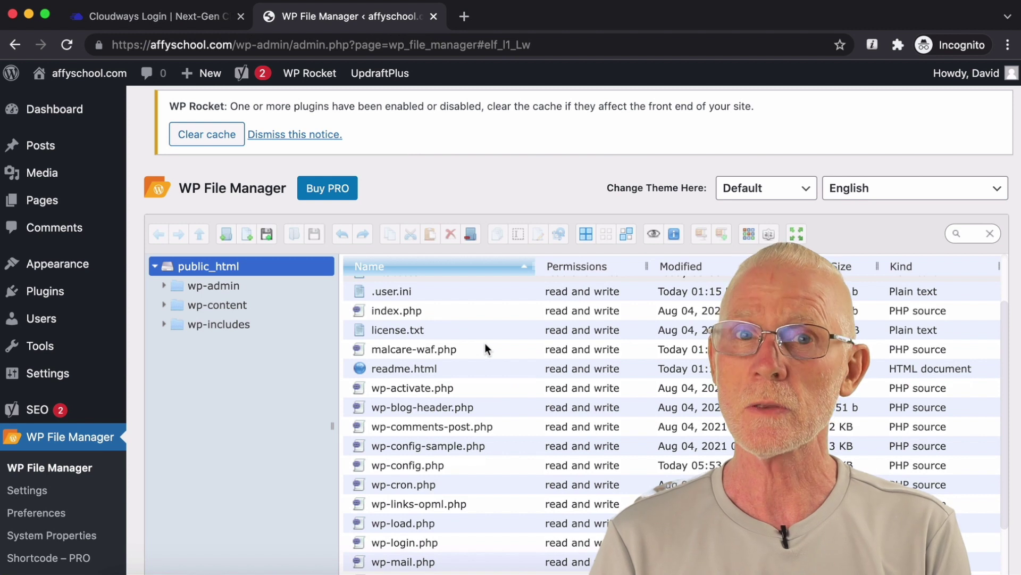
{"action": "left_click", "coordinate": [206, 305]}
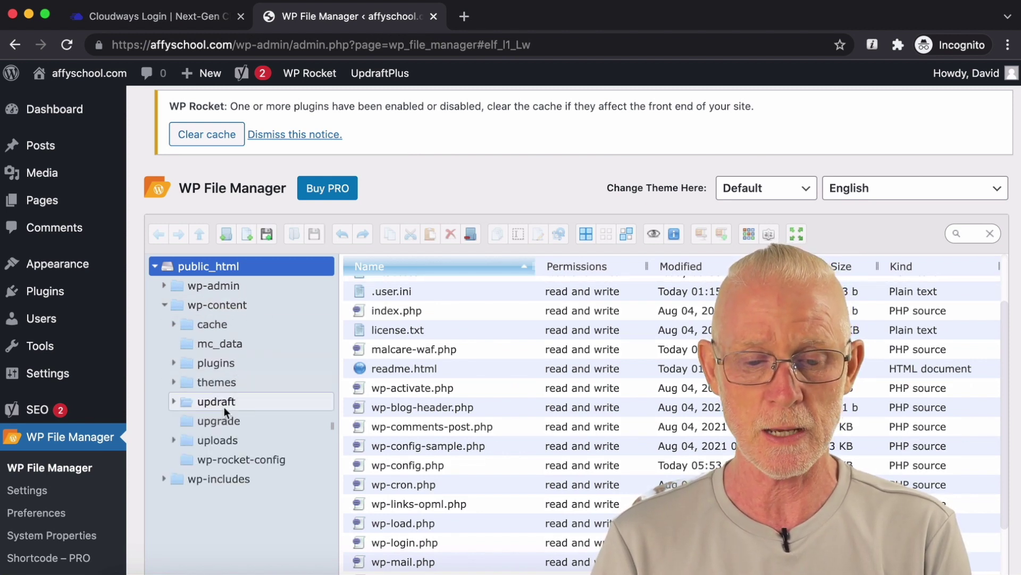
{"action": "left_click", "coordinate": [235, 403]}
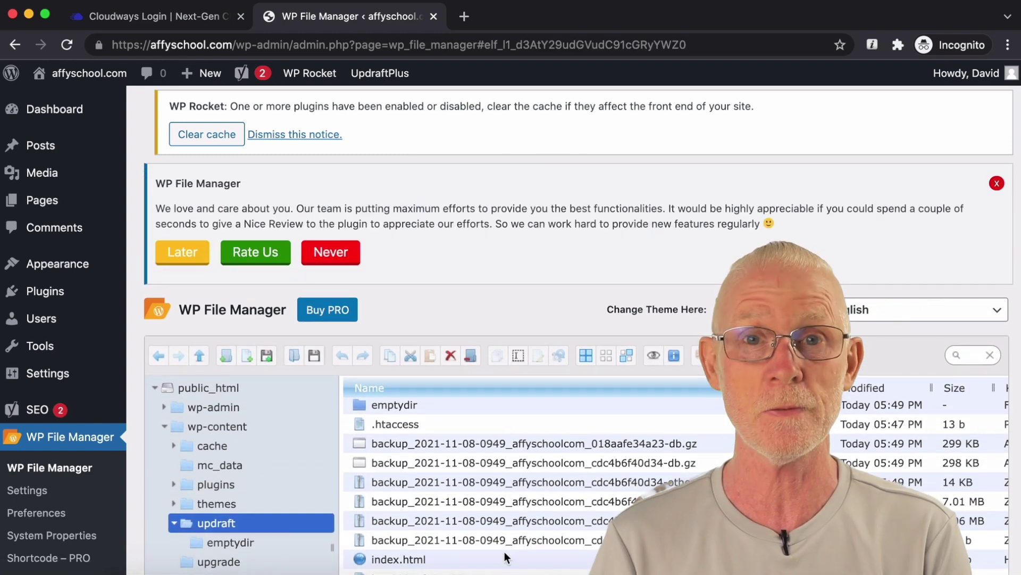
{"action": "scroll", "coordinate": [505, 551], "scroll_direction": "down", "scroll_amount": 2}
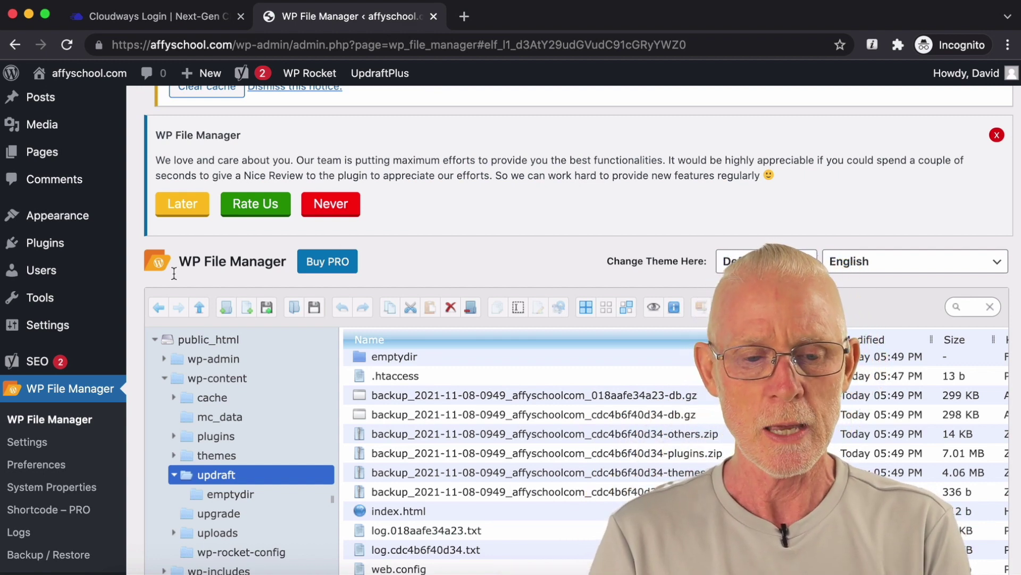
Step: Return to the Installed Plugins list
{"action": "mouse_move", "coordinate": [83, 363]}
{"action": "mouse_move", "coordinate": [75, 241]}
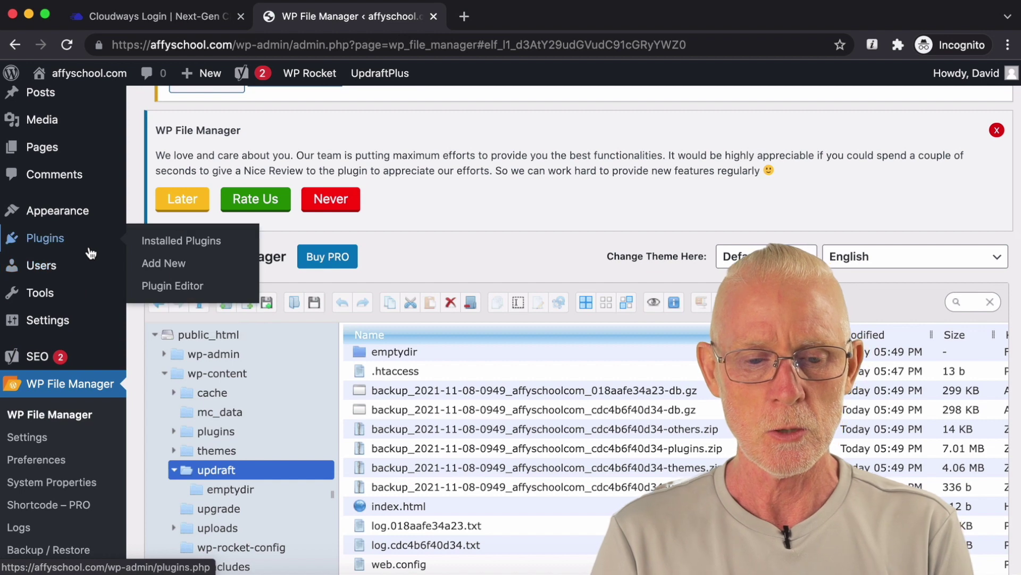
{"action": "left_click", "coordinate": [198, 241]}
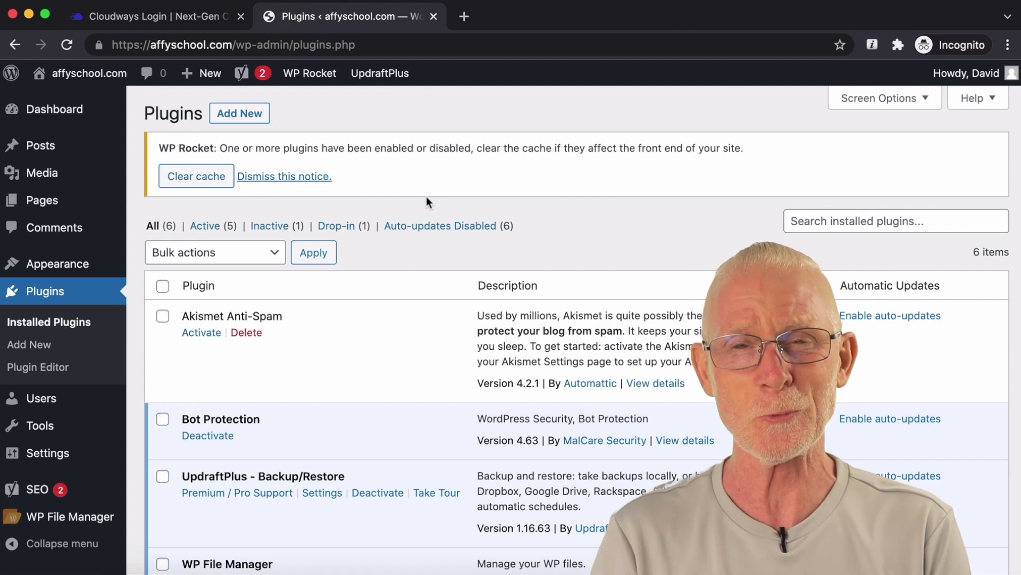
Step: Deactivate the WP File Manager 7.1.2 plugin
{"action": "scroll", "coordinate": [427, 197], "scroll_direction": "down", "scroll_amount": 1}
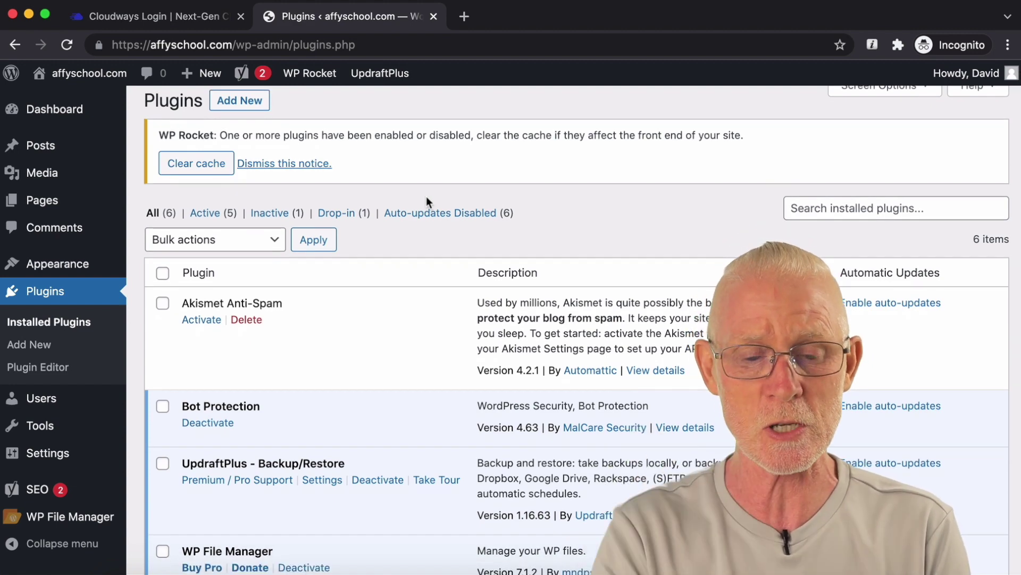
{"action": "scroll", "coordinate": [426, 198], "scroll_direction": "down", "scroll_amount": 5}
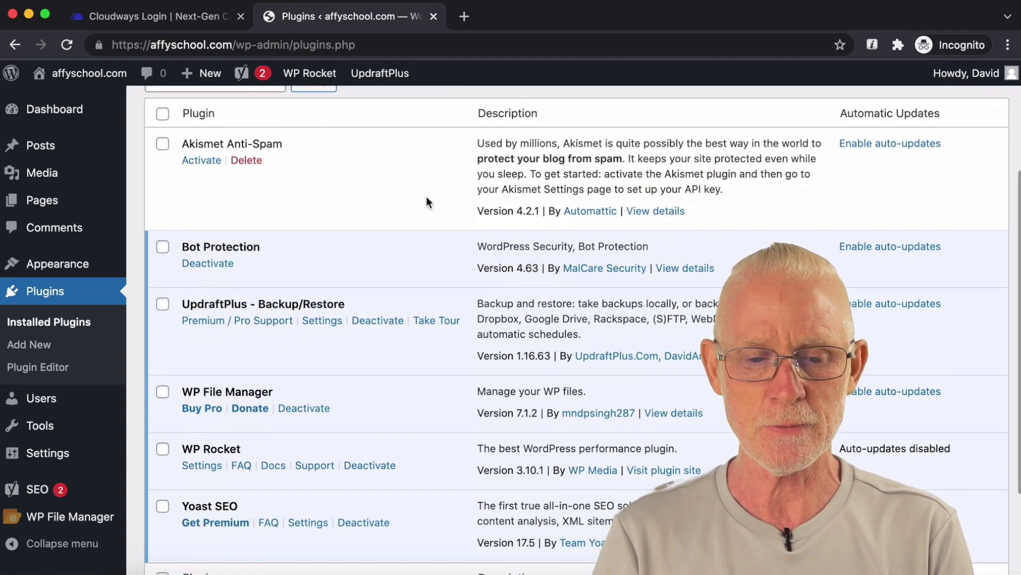
{"action": "left_click", "coordinate": [304, 410]}
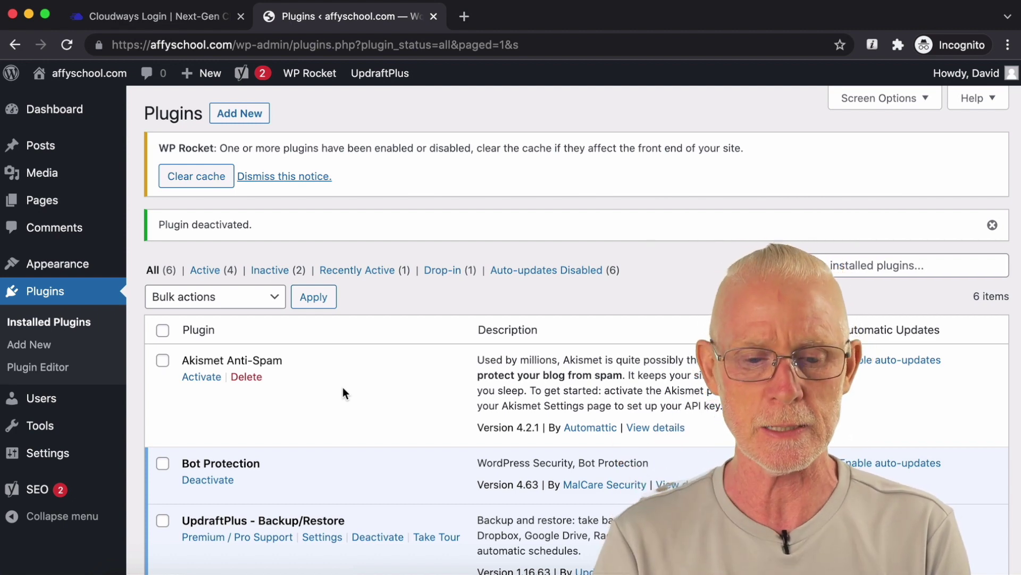
Step: Open the Yoast SEO settings from its entry in the plugins list
{"action": "scroll", "coordinate": [343, 392], "scroll_direction": "down", "scroll_amount": 5}
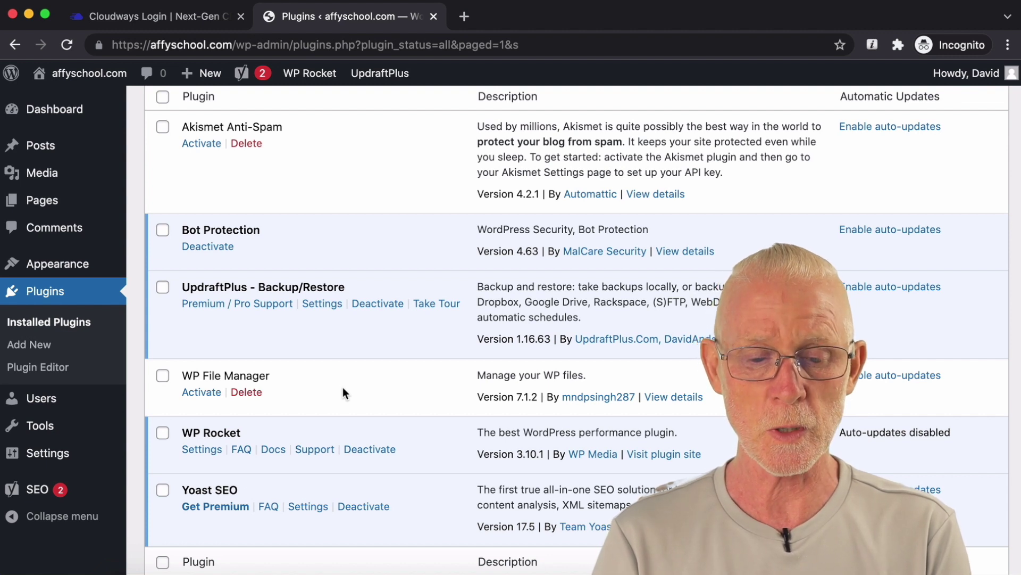
{"action": "scroll", "coordinate": [343, 388], "scroll_direction": "down", "scroll_amount": 1}
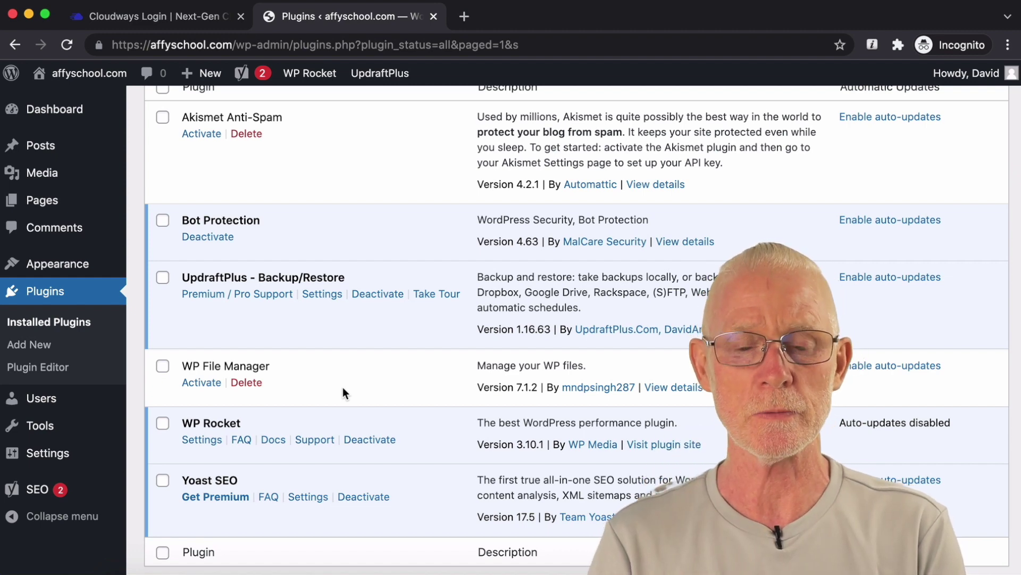
{"action": "scroll", "coordinate": [343, 388], "scroll_direction": "down", "scroll_amount": 1}
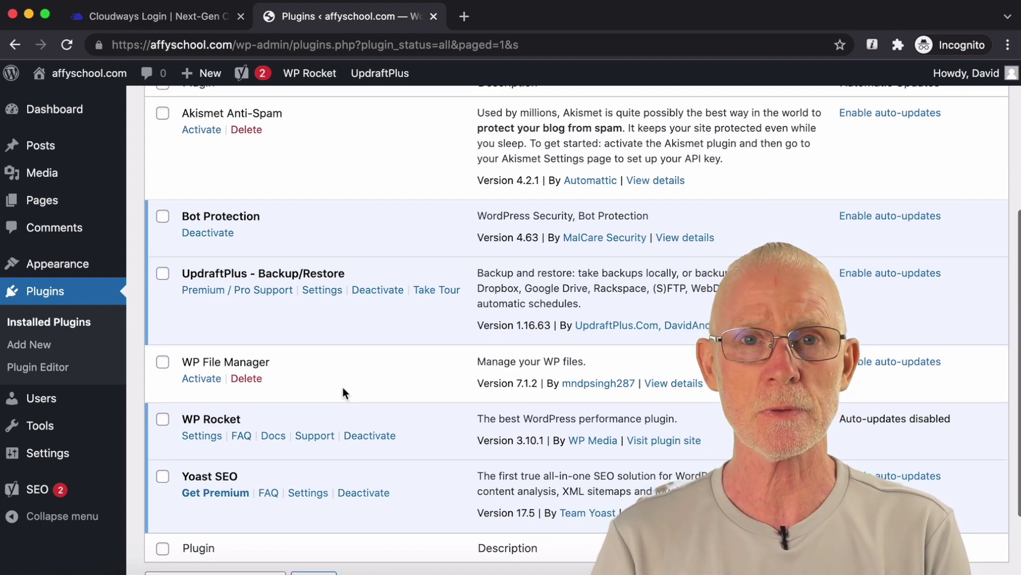
{"action": "scroll", "coordinate": [343, 392], "scroll_direction": "down", "scroll_amount": 1}
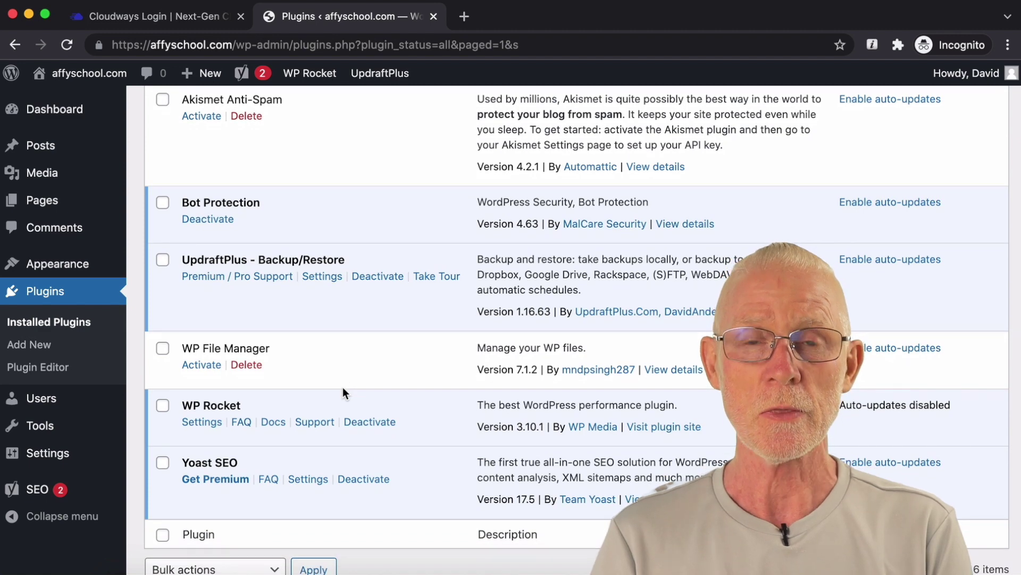
{"action": "scroll", "coordinate": [344, 387], "scroll_direction": "down", "scroll_amount": 1}
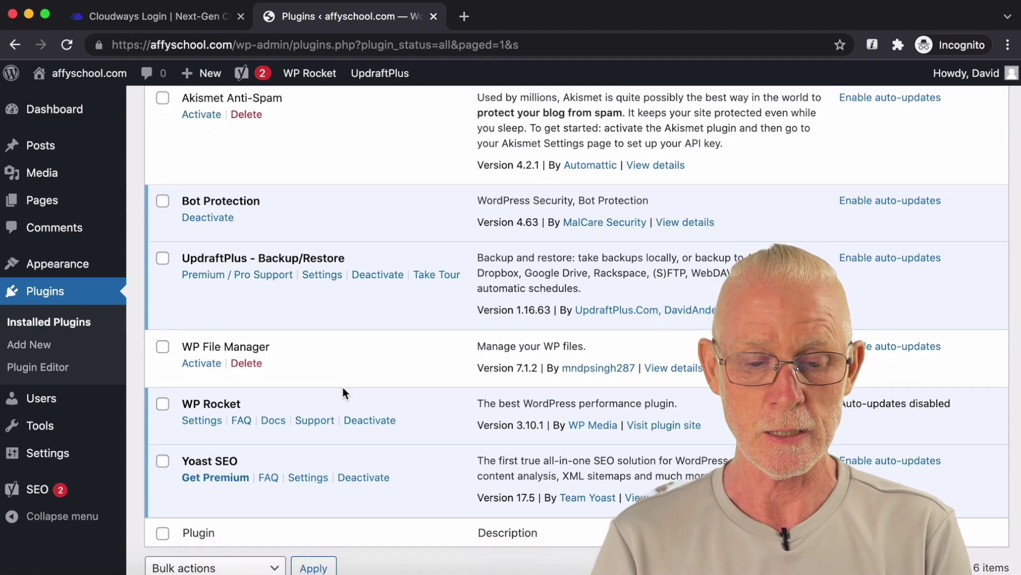
{"action": "left_click", "coordinate": [308, 477]}
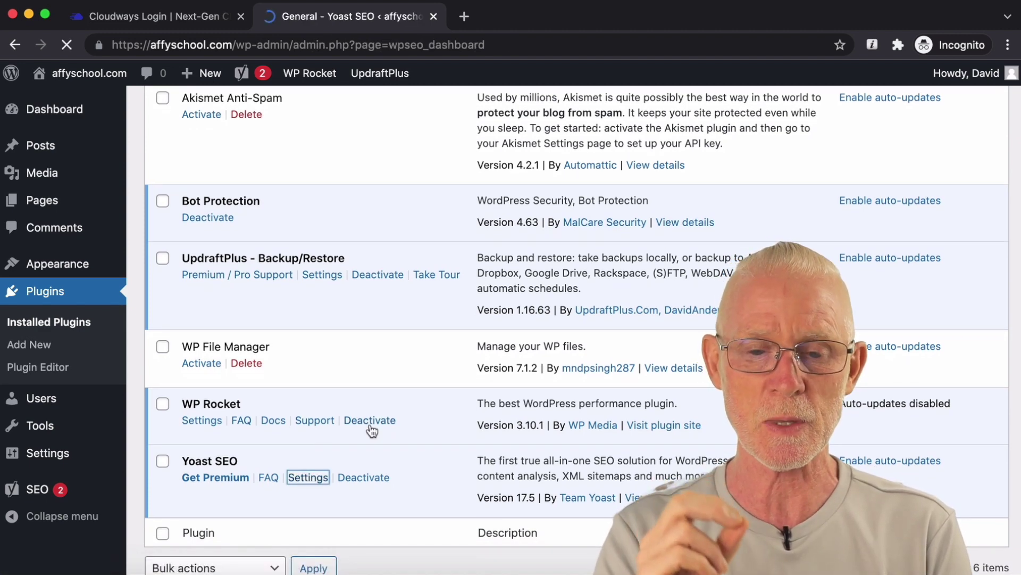
Step: Open the Yoast Features tab and highlight the Cornerstone content and XML sitemaps feature names
{"action": "scroll", "coordinate": [515, 294], "scroll_direction": "down", "scroll_amount": 7}
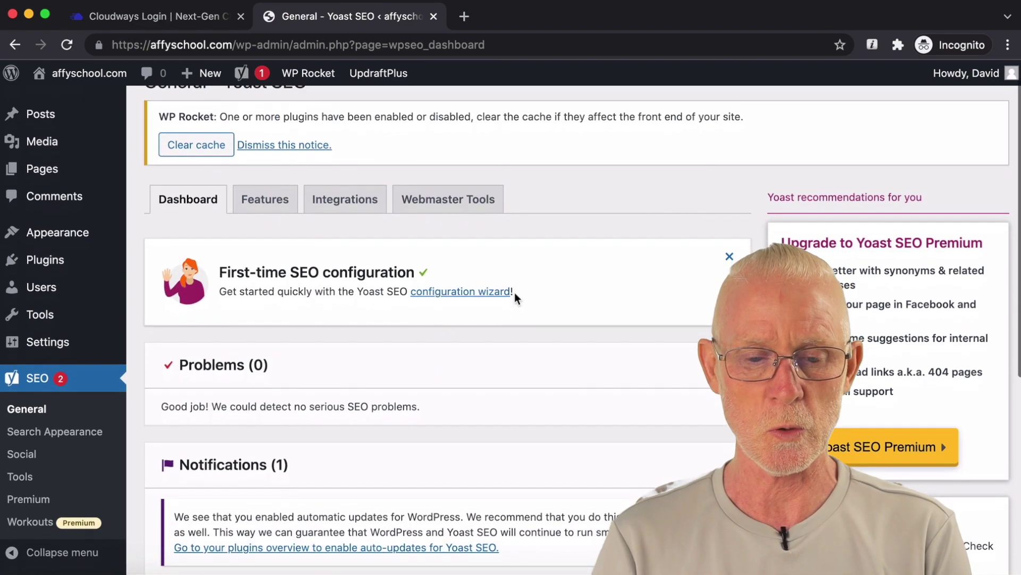
{"action": "scroll", "coordinate": [515, 292], "scroll_direction": "up", "scroll_amount": 7}
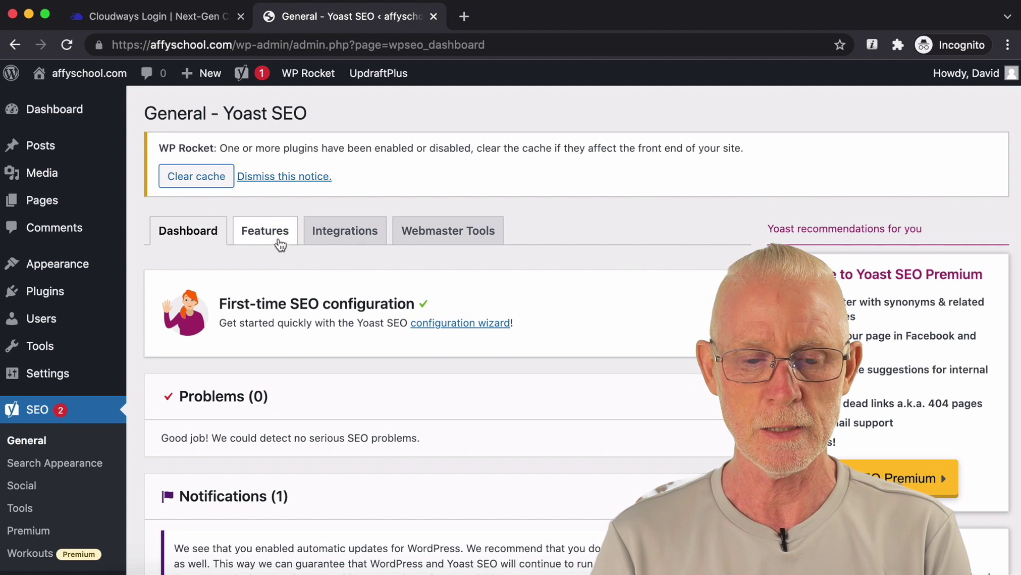
{"action": "left_click", "coordinate": [279, 237]}
{"action": "scroll", "coordinate": [479, 354], "scroll_direction": "down", "scroll_amount": 2}
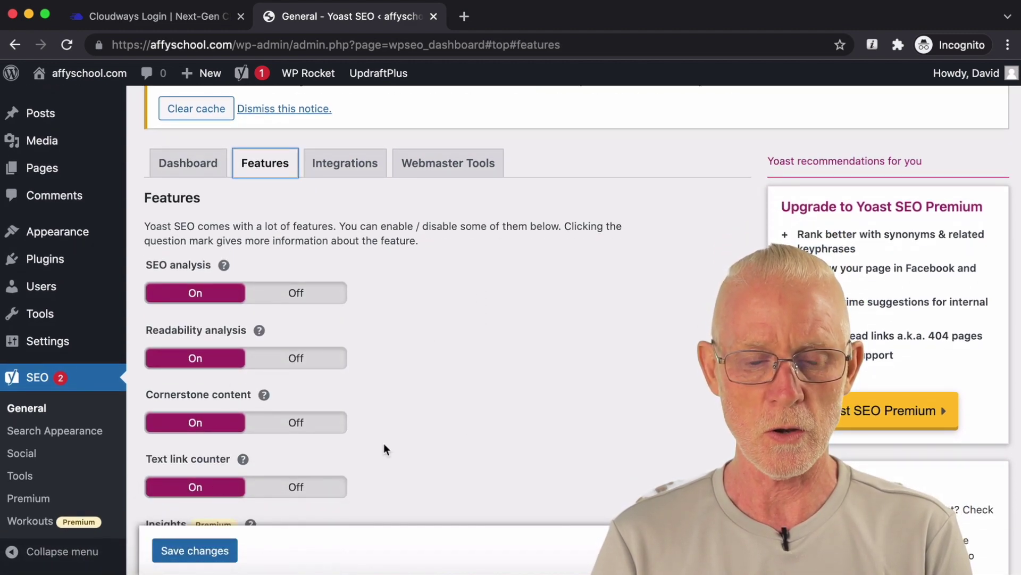
{"action": "scroll", "coordinate": [465, 424], "scroll_direction": "down", "scroll_amount": 3}
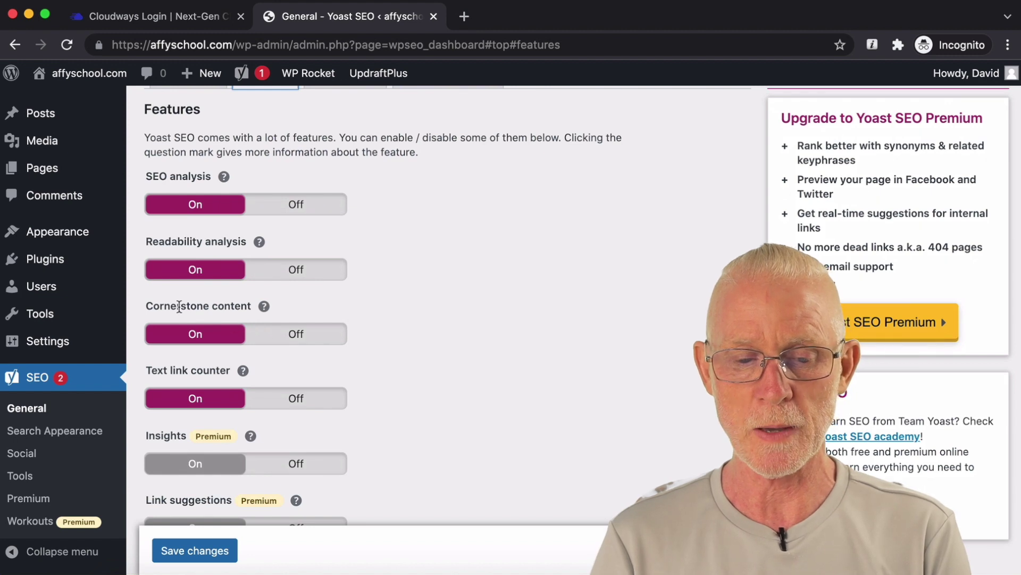
{"action": "double_click", "coordinate": [163, 305]}
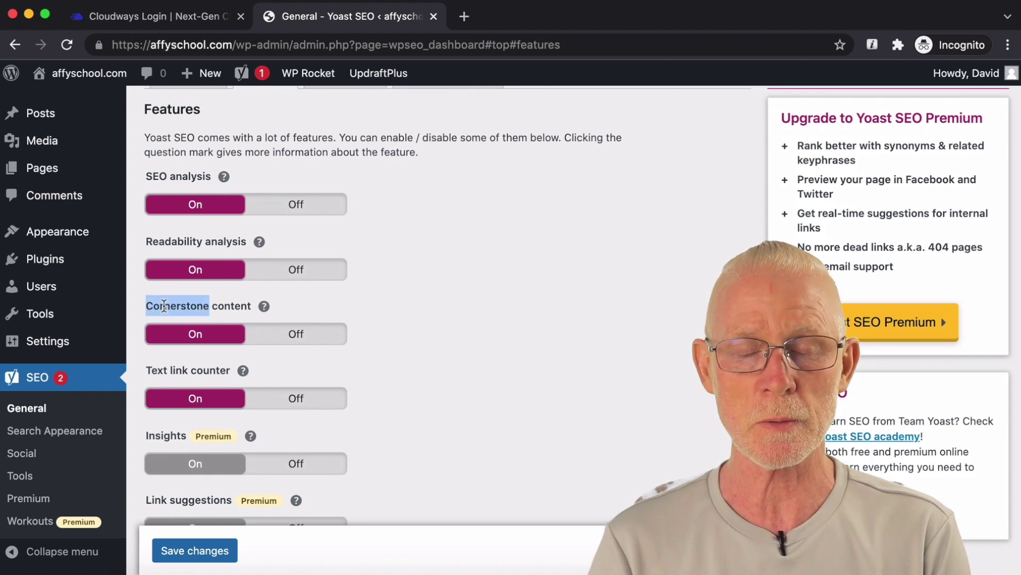
{"action": "scroll", "coordinate": [433, 325], "scroll_direction": "down", "scroll_amount": 6}
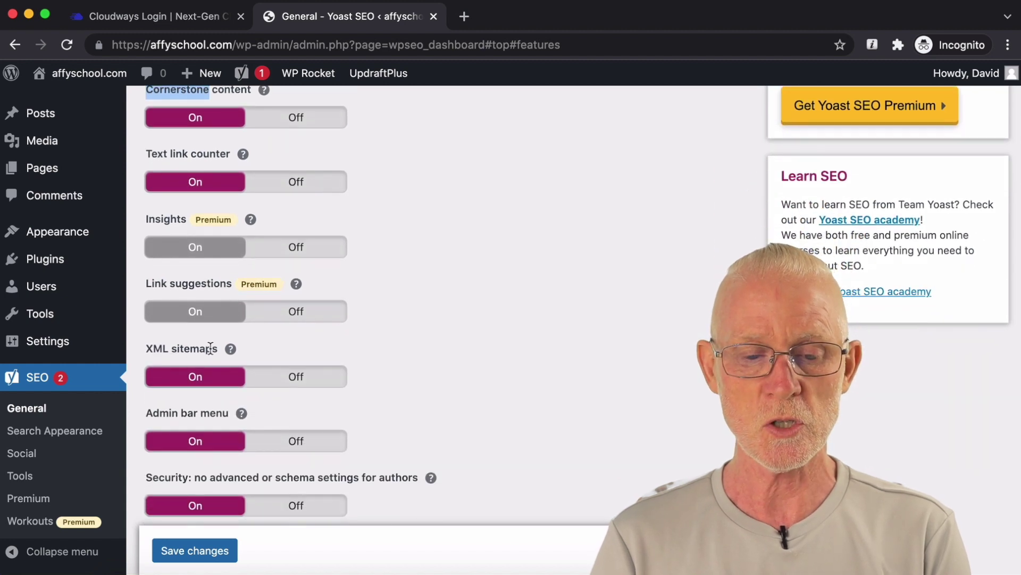
{"action": "double_click", "coordinate": [209, 348]}
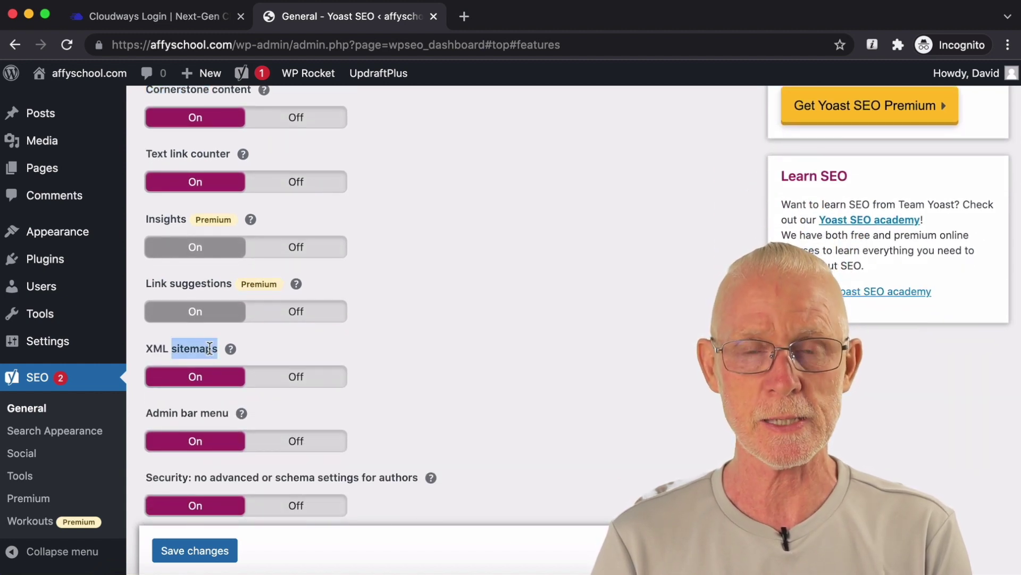
Step: Expand the XML sitemaps help and view the sitemap index of 4 sitemaps in a new tab
{"action": "left_click", "coordinate": [231, 349]}
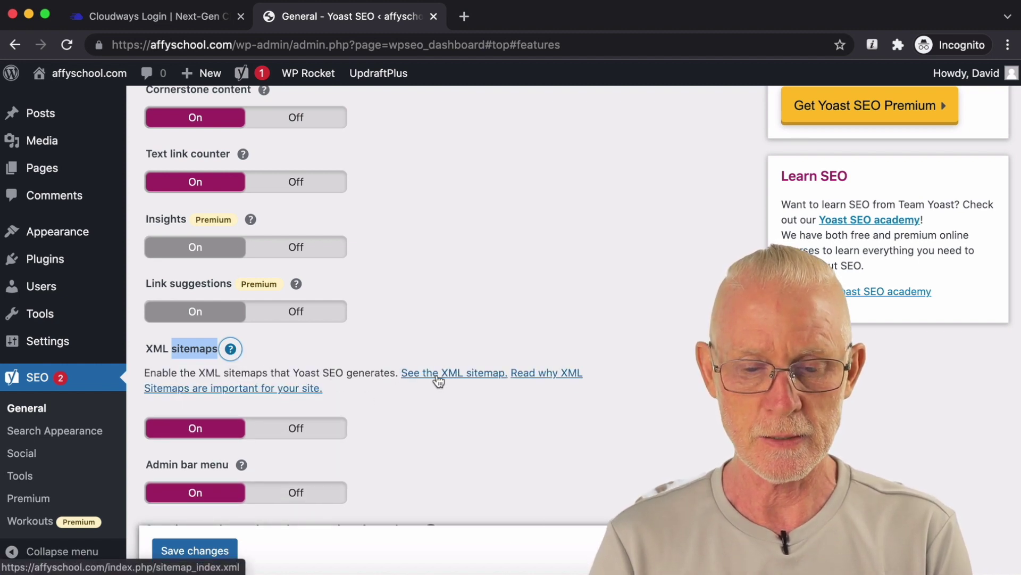
{"action": "left_click", "coordinate": [438, 373]}
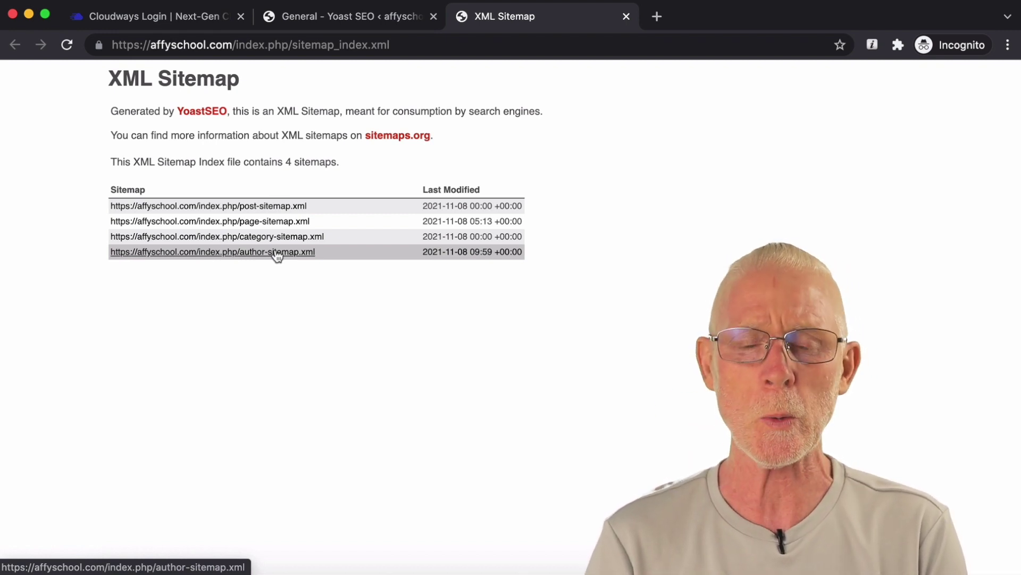
{"action": "left_click", "coordinate": [357, 27]}
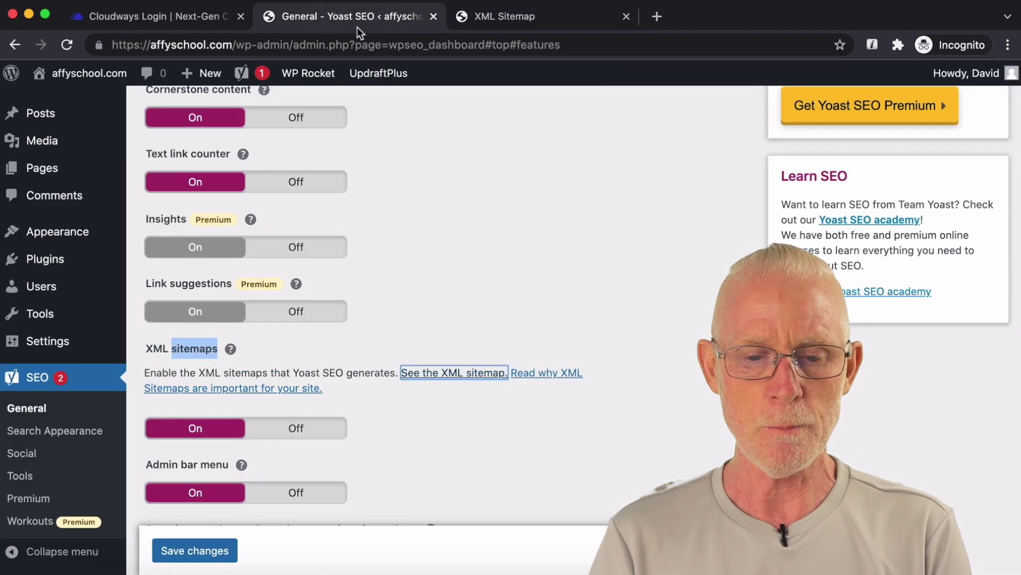
Step: Switch REST API: Head endpoint and Enhanced Slack sharing to Off and save the Features settings
{"action": "scroll", "coordinate": [468, 234], "scroll_direction": "down", "scroll_amount": 2}
{"action": "left_click", "coordinate": [230, 295]}
{"action": "scroll", "coordinate": [381, 301], "scroll_direction": "down", "scroll_amount": 3}
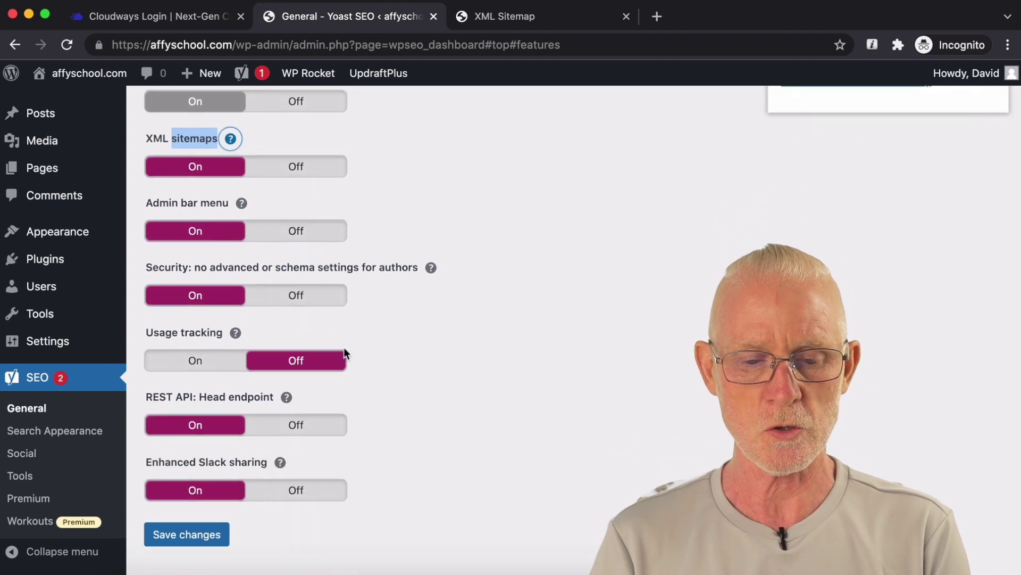
{"action": "scroll", "coordinate": [411, 340], "scroll_direction": "down", "scroll_amount": 2}
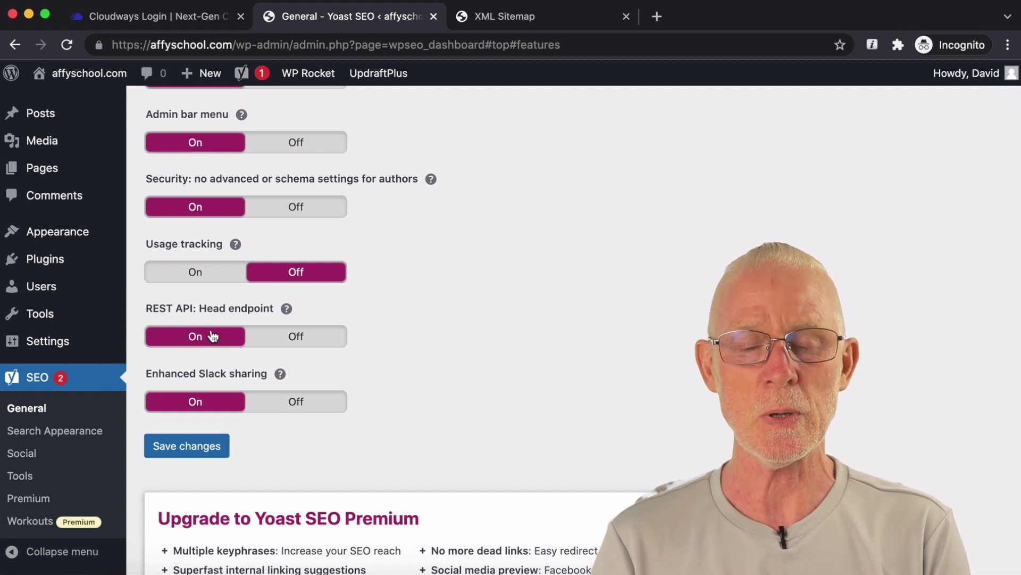
{"action": "left_click", "coordinate": [291, 335]}
{"action": "scroll", "coordinate": [405, 306], "scroll_direction": "down", "scroll_amount": 1}
{"action": "scroll", "coordinate": [404, 309], "scroll_direction": "up", "scroll_amount": 1}
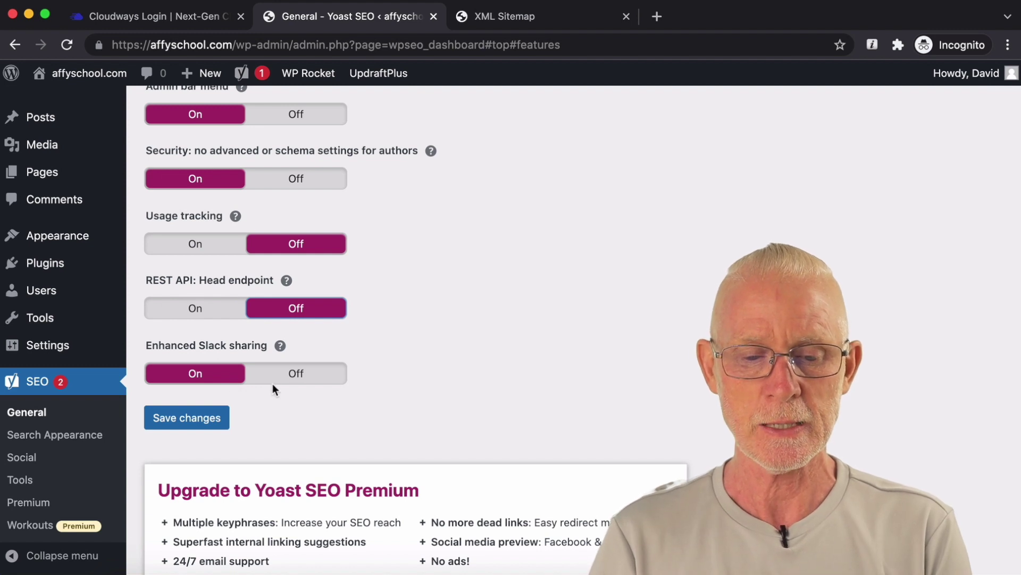
{"action": "left_click", "coordinate": [295, 375]}
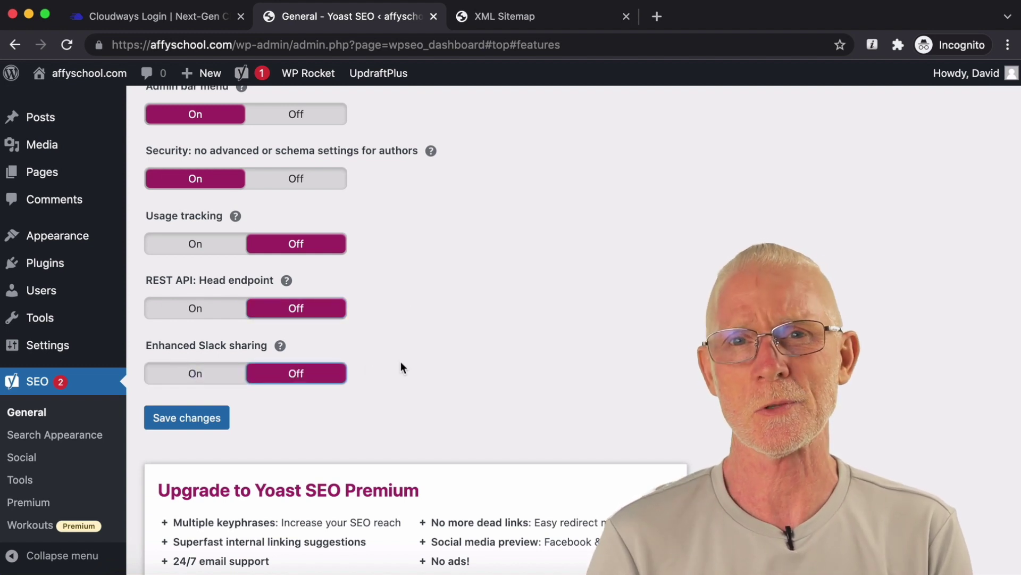
{"action": "left_click", "coordinate": [193, 418]}
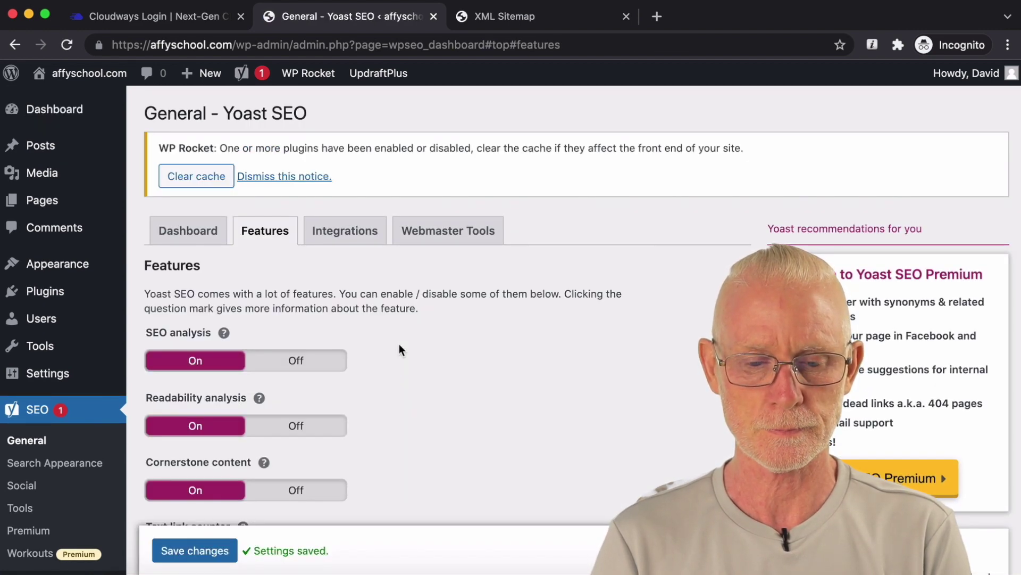
{"action": "scroll", "coordinate": [399, 350], "scroll_direction": "down", "scroll_amount": 15}
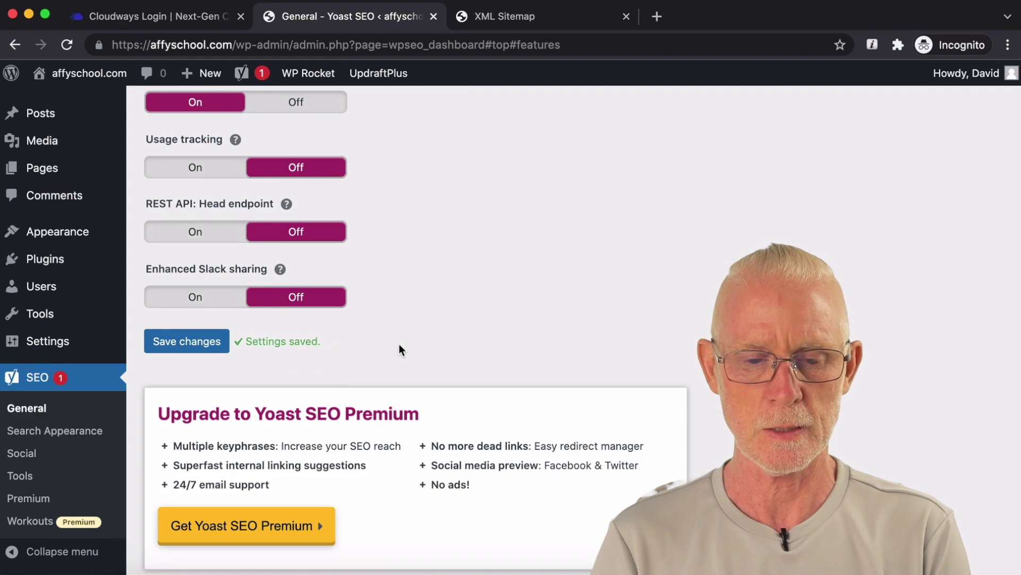
{"action": "scroll", "coordinate": [399, 346], "scroll_direction": "up", "scroll_amount": 15}
Step: Set the Semrush integration to Off on the Yoast Integrations tab
{"action": "left_click", "coordinate": [355, 234]}
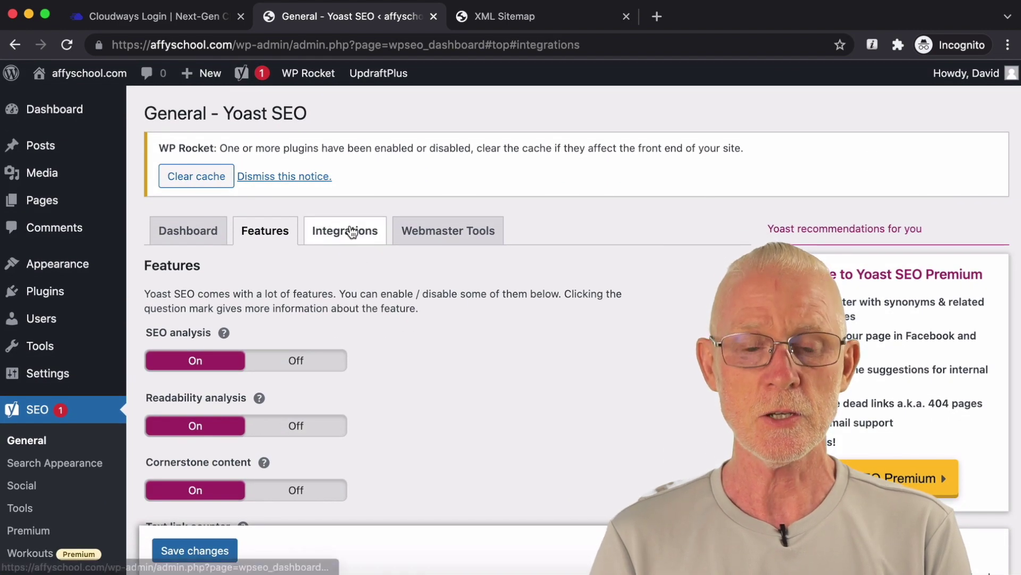
{"action": "scroll", "coordinate": [430, 330], "scroll_direction": "down", "scroll_amount": 2}
{"action": "scroll", "coordinate": [429, 330], "scroll_direction": "down", "scroll_amount": 1}
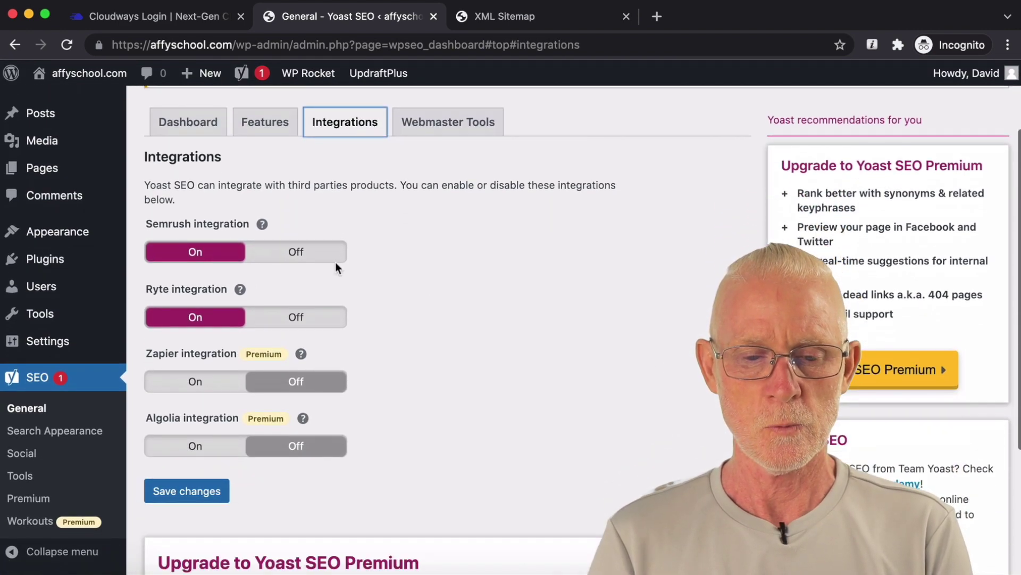
{"action": "left_click", "coordinate": [309, 254]}
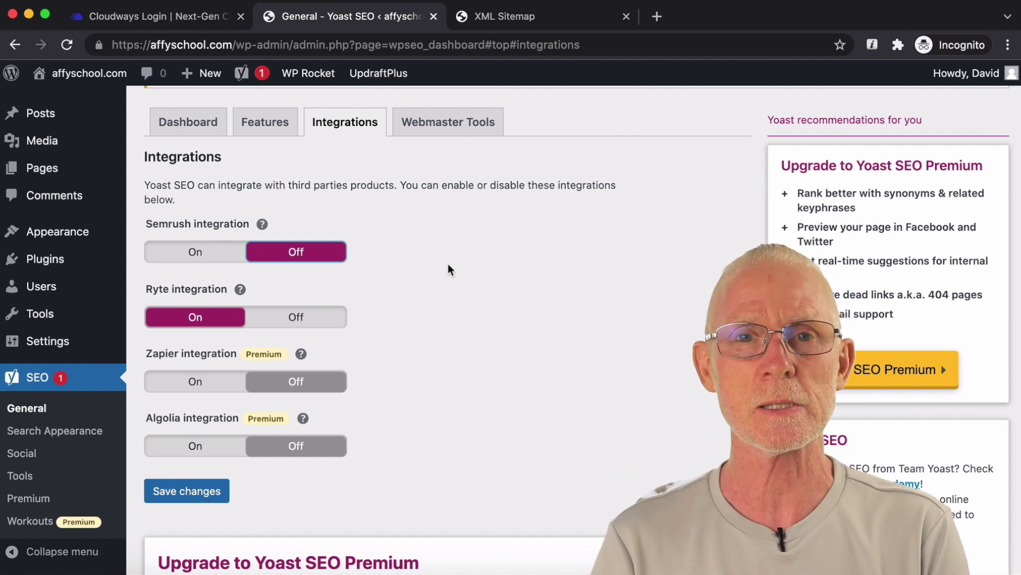
Step: Bring up the Webmaster Tools verification code fields
{"action": "scroll", "coordinate": [448, 264], "scroll_direction": "down", "scroll_amount": 1}
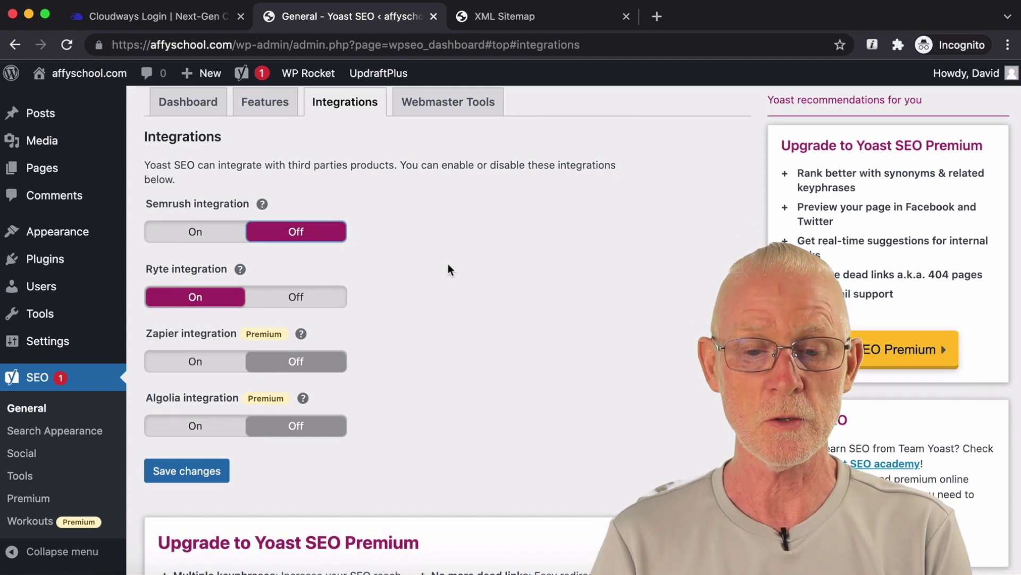
{"action": "scroll", "coordinate": [448, 266], "scroll_direction": "up", "scroll_amount": 5}
{"action": "left_click", "coordinate": [453, 240]}
Step: Leave the Google and Bing verification code fields empty
{"action": "scroll", "coordinate": [504, 343], "scroll_direction": "down", "scroll_amount": 3}
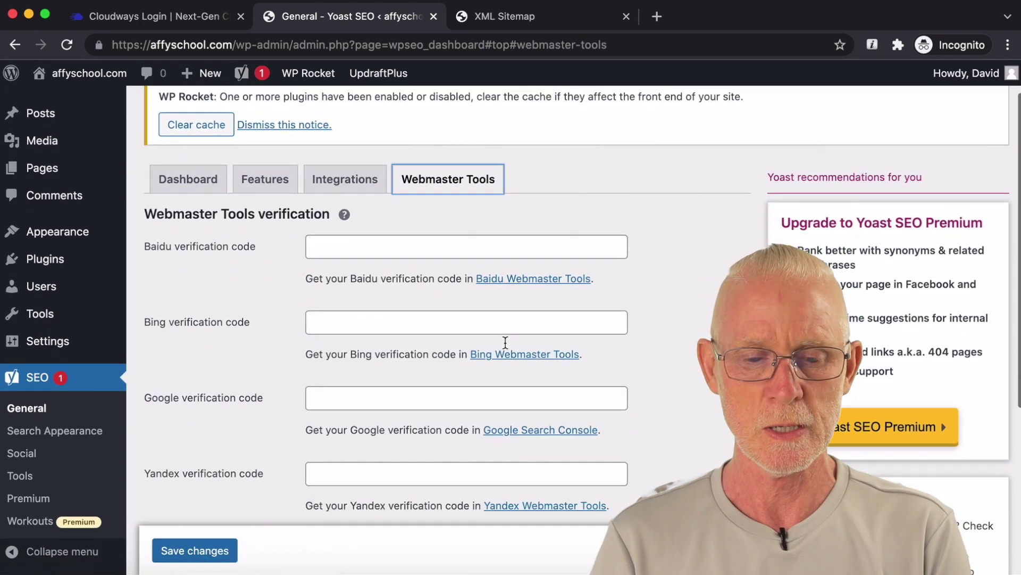
{"action": "scroll", "coordinate": [223, 325], "scroll_direction": "down", "scroll_amount": 4}
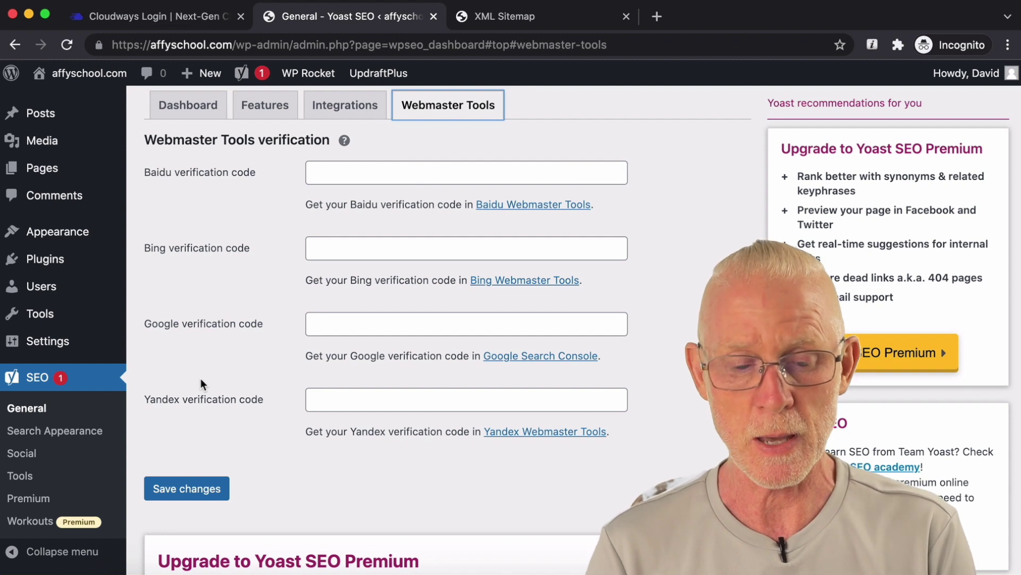
{"action": "left_click", "coordinate": [332, 323]}
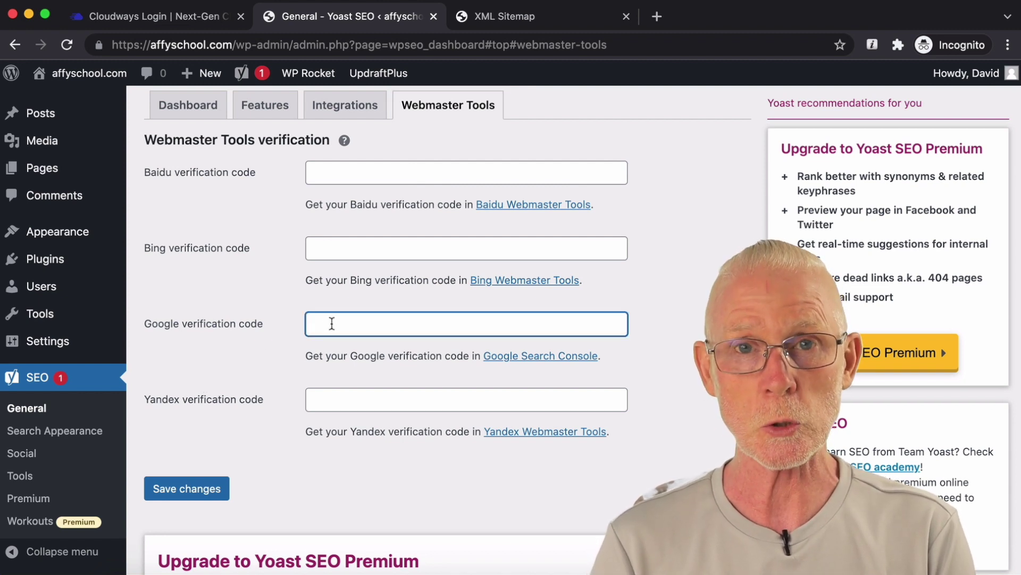
{"action": "left_click", "coordinate": [372, 254]}
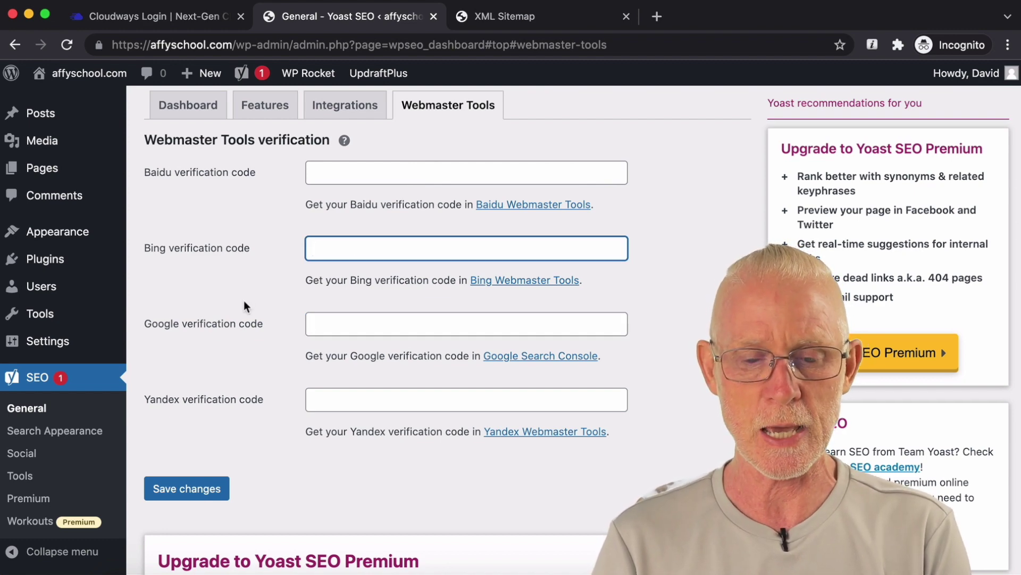
{"action": "scroll", "coordinate": [244, 301], "scroll_direction": "down", "scroll_amount": 1}
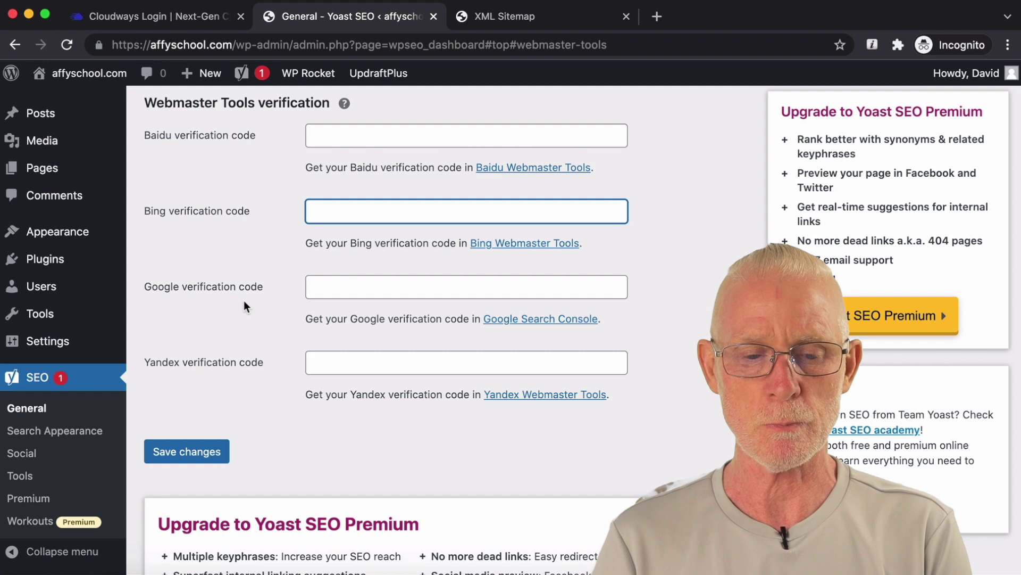
{"action": "scroll", "coordinate": [244, 301], "scroll_direction": "up", "scroll_amount": 1}
{"action": "scroll", "coordinate": [244, 301], "scroll_direction": "up", "scroll_amount": 3}
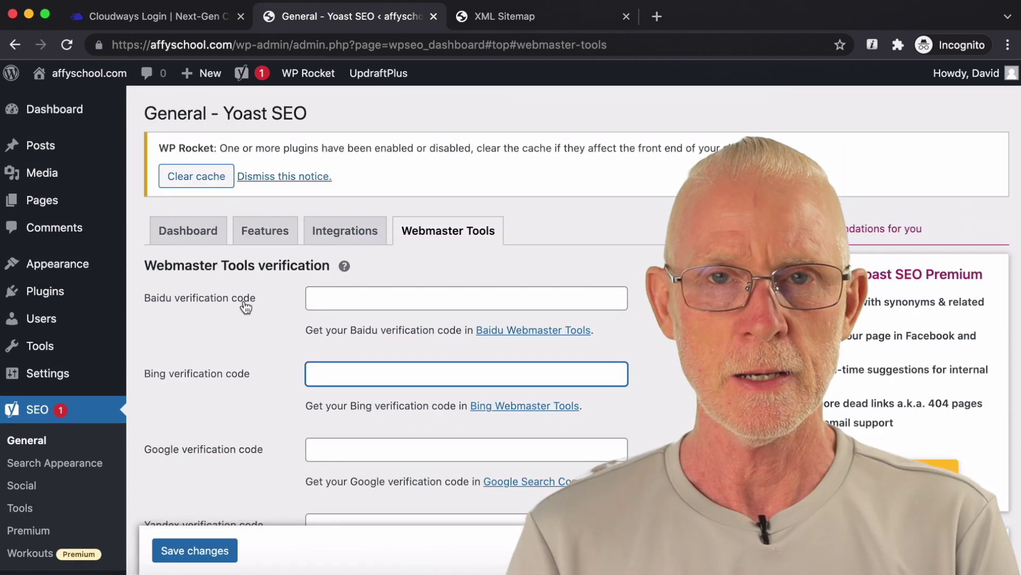
{"action": "scroll", "coordinate": [245, 307], "scroll_direction": "down", "scroll_amount": 1}
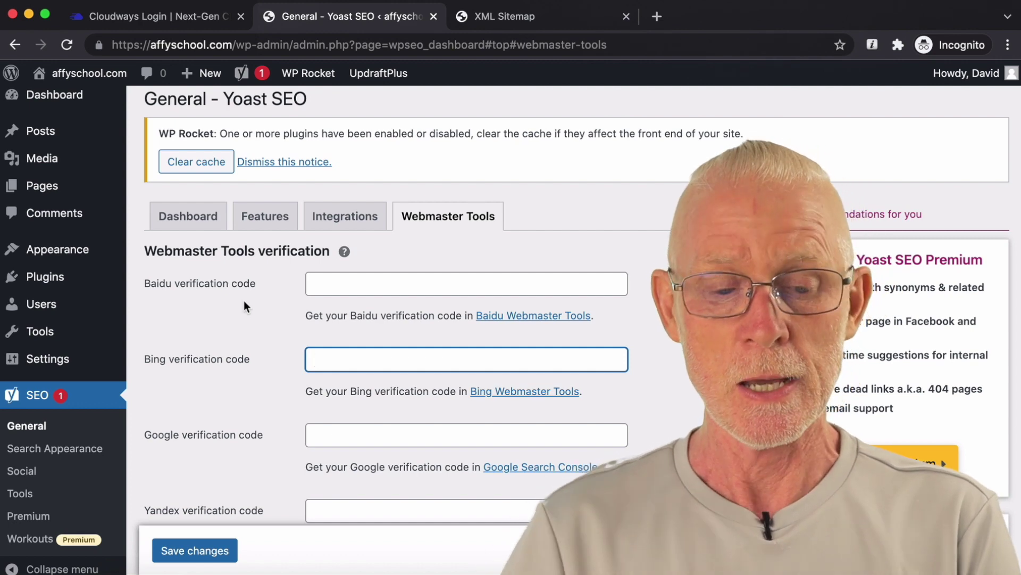
Step: Go to SEO > Search Appearance in the sidebar
{"action": "scroll", "coordinate": [244, 300], "scroll_direction": "down", "scroll_amount": 1}
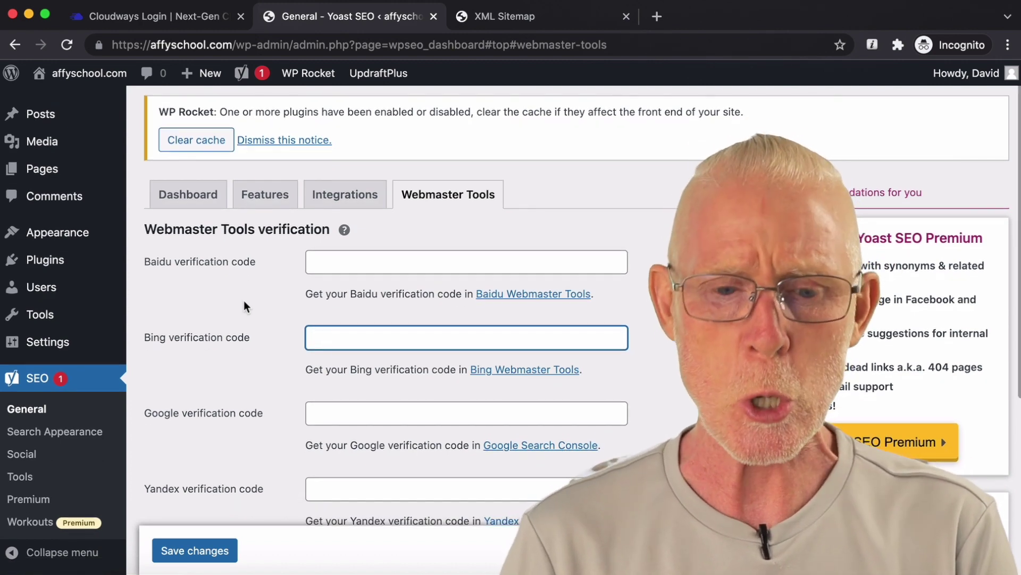
{"action": "scroll", "coordinate": [244, 300], "scroll_direction": "down", "scroll_amount": 1}
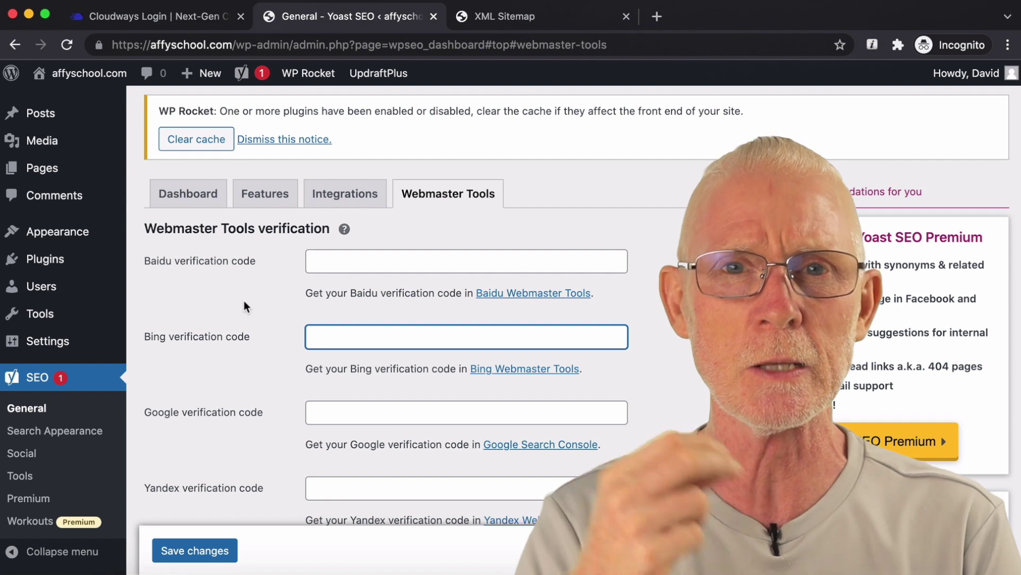
{"action": "scroll", "coordinate": [244, 303], "scroll_direction": "down", "scroll_amount": 3}
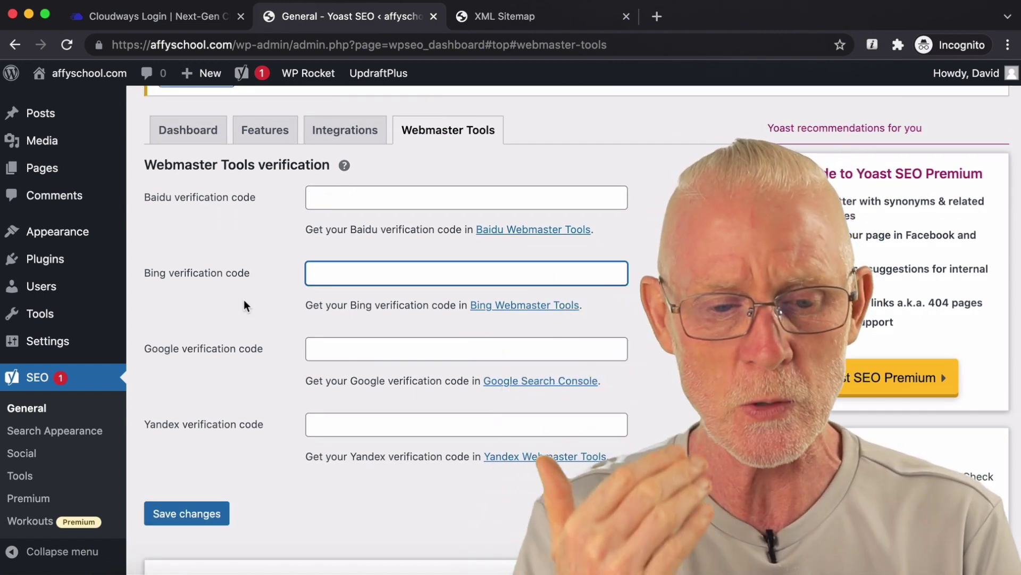
{"action": "scroll", "coordinate": [243, 301], "scroll_direction": "down", "scroll_amount": 2}
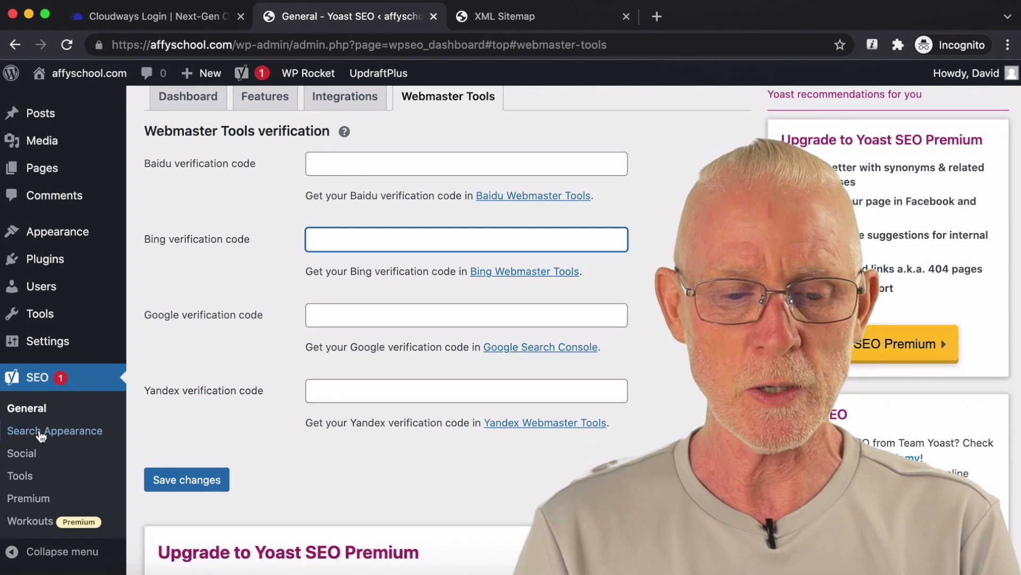
{"action": "left_click", "coordinate": [40, 434]}
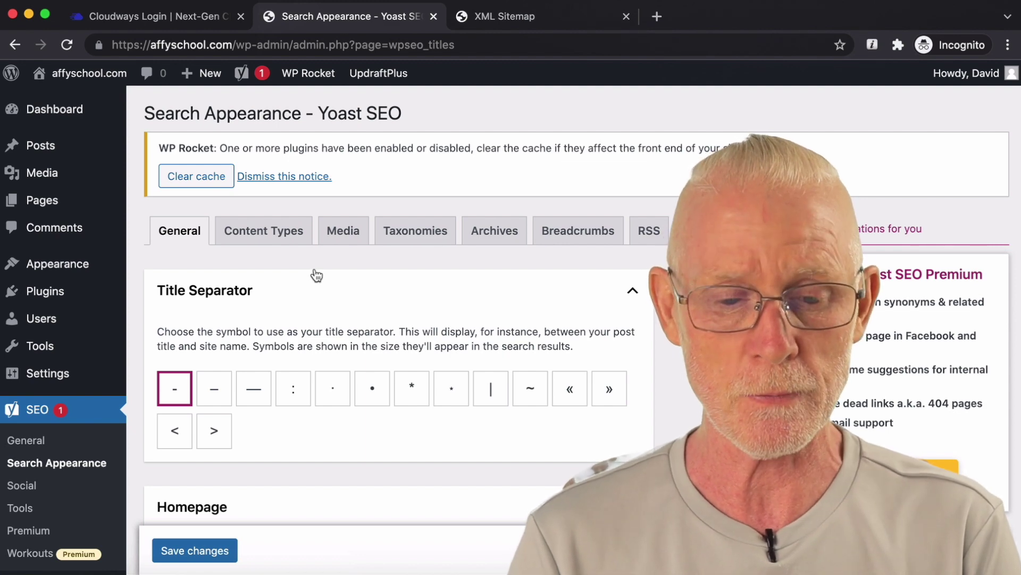
Step: Remove Page, Separator and Tagline from the homepage SEO title, leaving only Site title
{"action": "scroll", "coordinate": [317, 275], "scroll_direction": "down", "scroll_amount": 3}
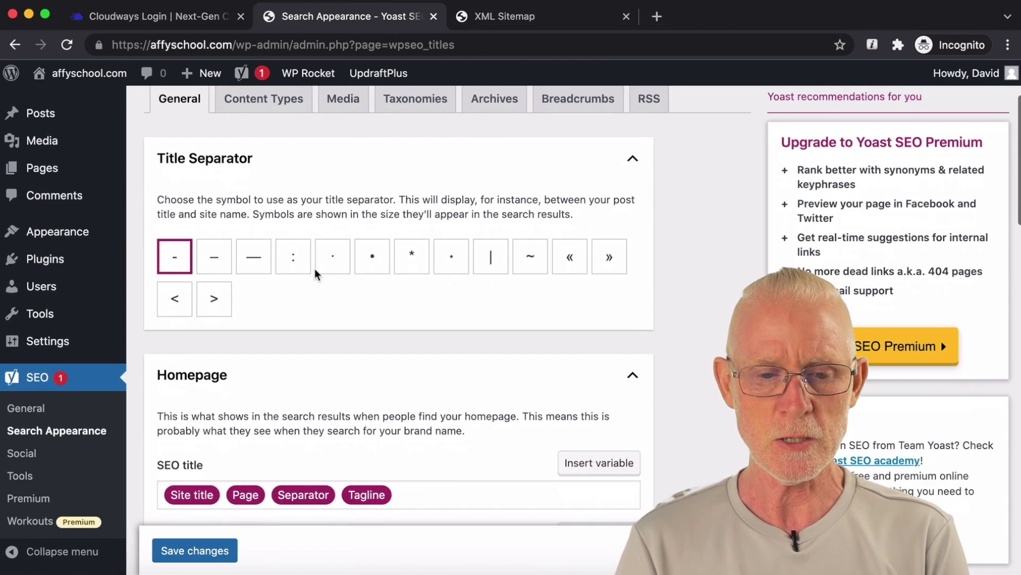
{"action": "scroll", "coordinate": [317, 274], "scroll_direction": "up", "scroll_amount": 1}
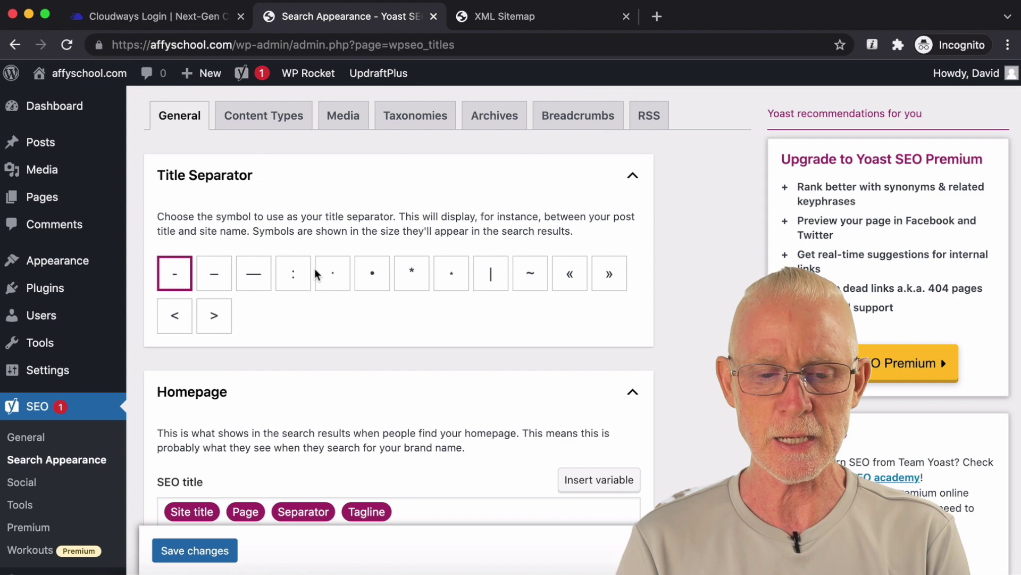
{"action": "scroll", "coordinate": [316, 274], "scroll_direction": "down", "scroll_amount": 4}
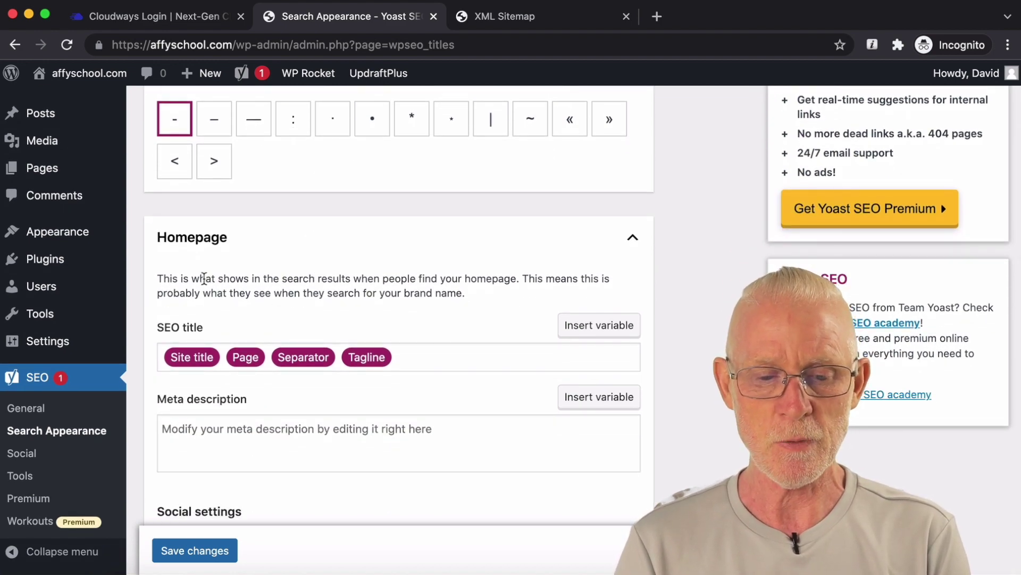
{"action": "scroll", "coordinate": [204, 282], "scroll_direction": "down", "scroll_amount": 1}
{"action": "left_click_drag", "start_coordinate": [424, 333], "coordinate": [144, 335]}
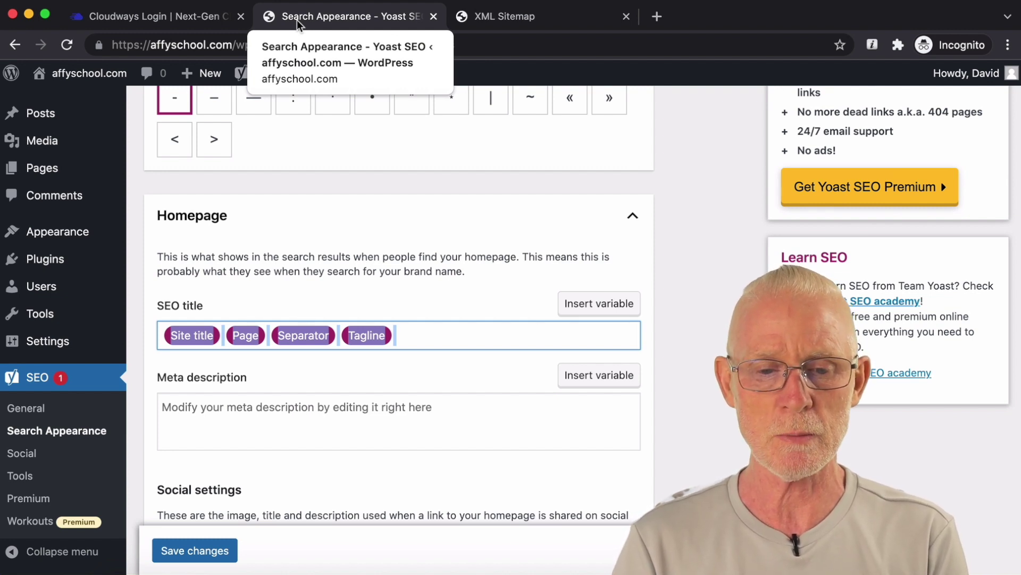
{"action": "left_click", "coordinate": [420, 330]}
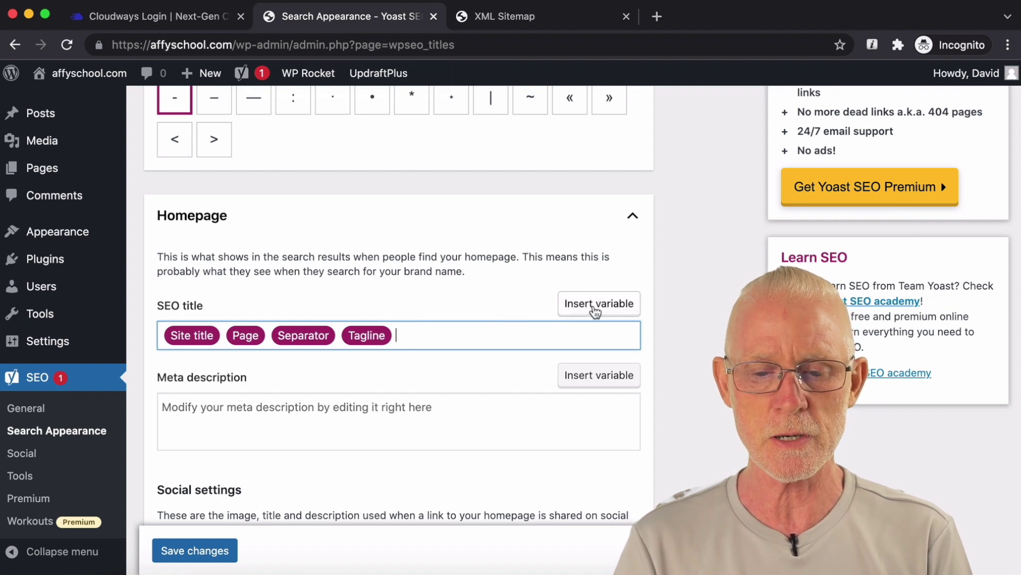
{"action": "scroll", "coordinate": [435, 326], "scroll_direction": "down", "scroll_amount": 1}
{"action": "key", "text": "BackSpace"}
{"action": "key", "text": "BackSpace"}
{"action": "key", "text": "BackSpace"}
{"action": "key", "text": "BackSpace"}
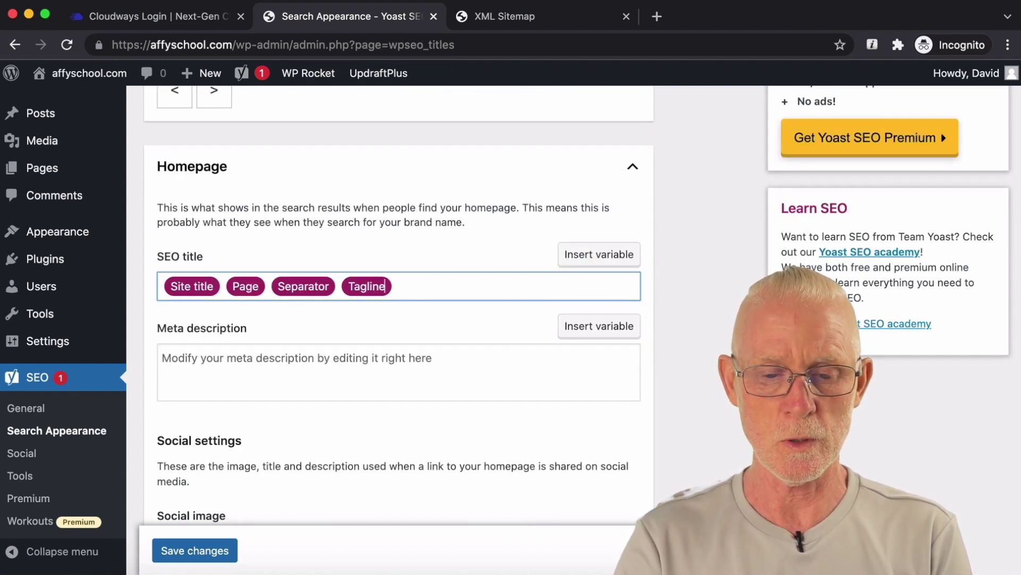
{"action": "key", "text": "BackSpace"}
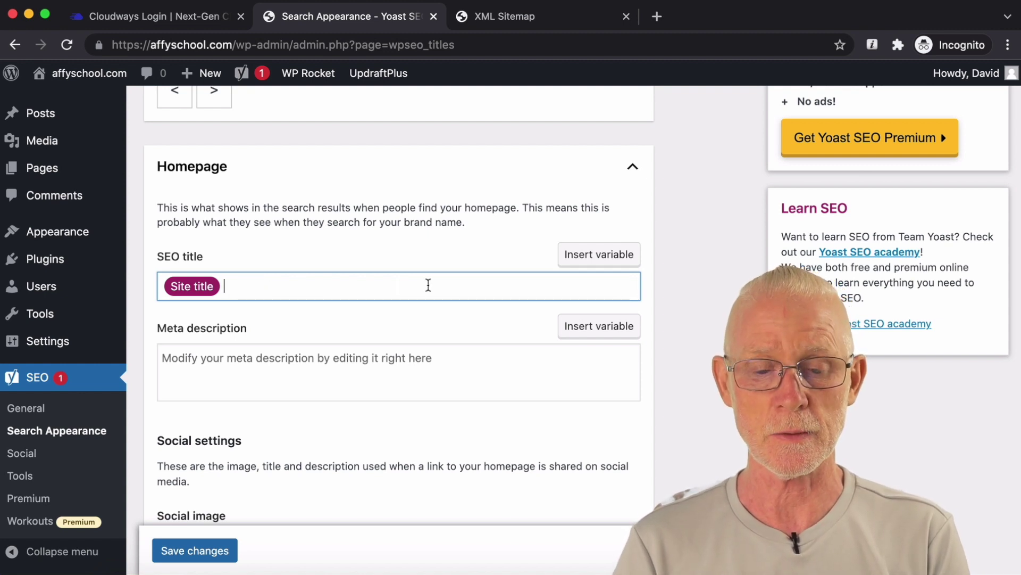
Step: Save the Search Appearance General settings
{"action": "scroll", "coordinate": [429, 286], "scroll_direction": "down", "scroll_amount": 1}
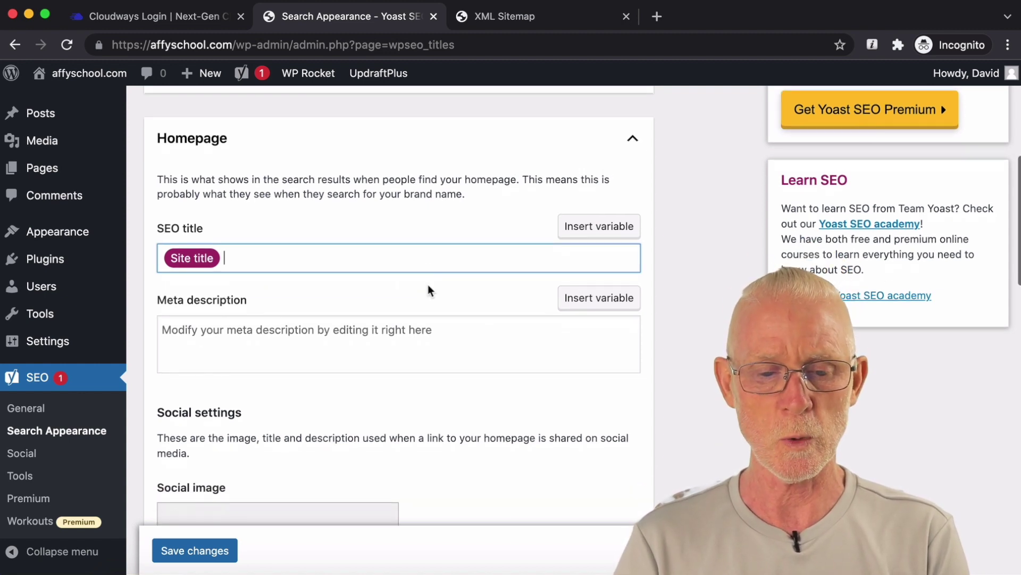
{"action": "scroll", "coordinate": [460, 337], "scroll_direction": "down", "scroll_amount": 8}
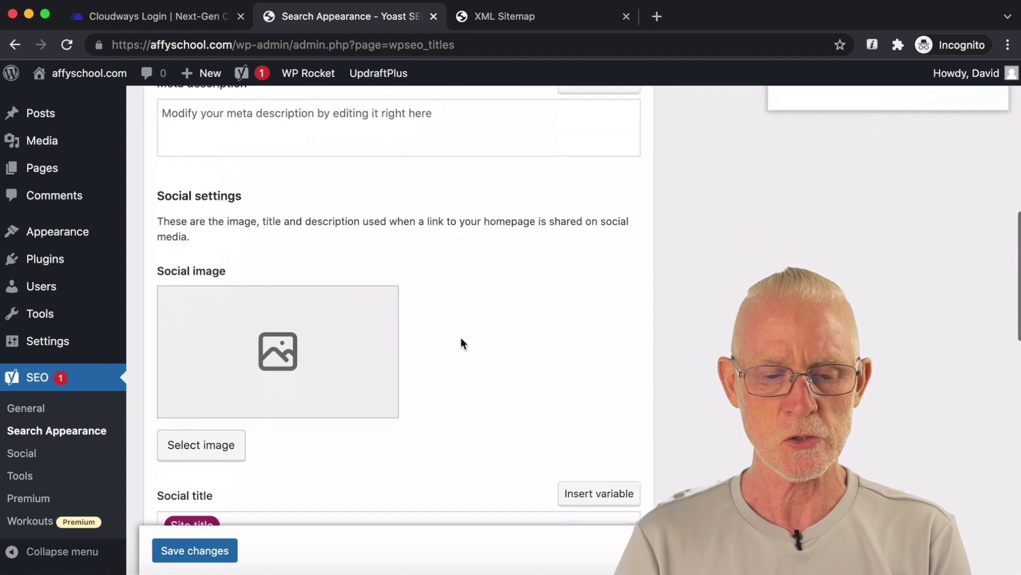
{"action": "scroll", "coordinate": [460, 337], "scroll_direction": "down", "scroll_amount": 8}
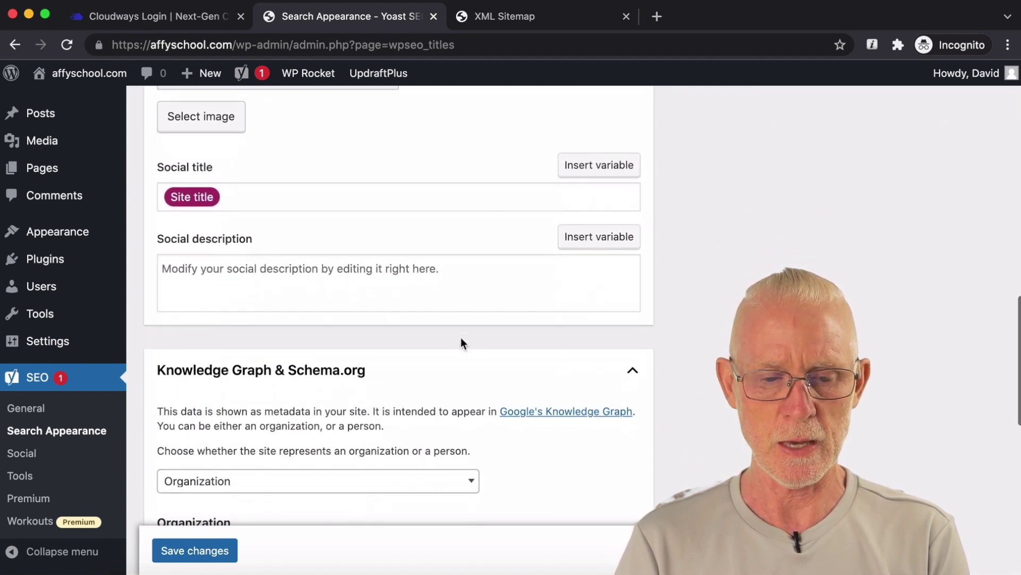
{"action": "scroll", "coordinate": [463, 343], "scroll_direction": "down", "scroll_amount": 10}
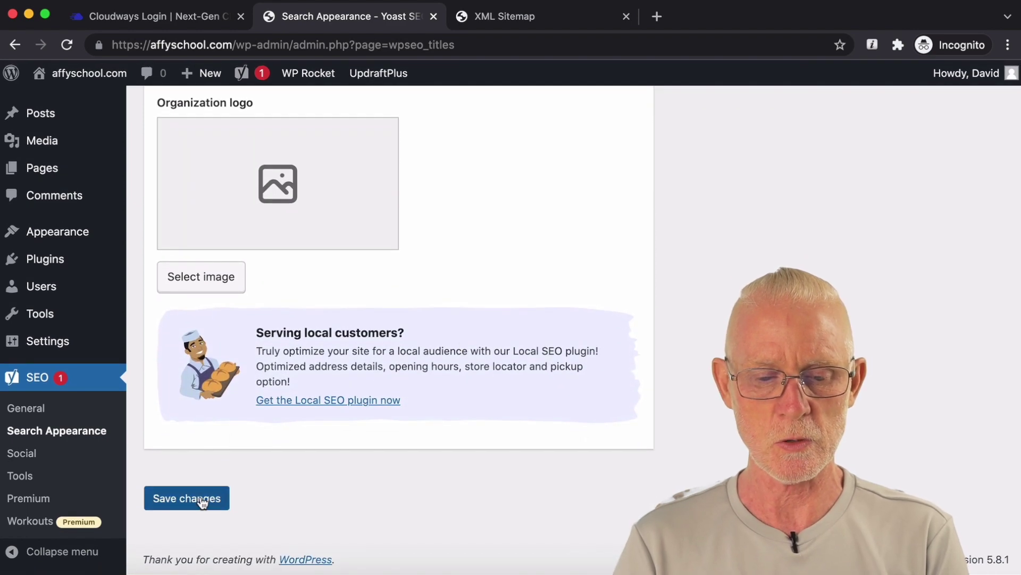
{"action": "left_click", "coordinate": [198, 497]}
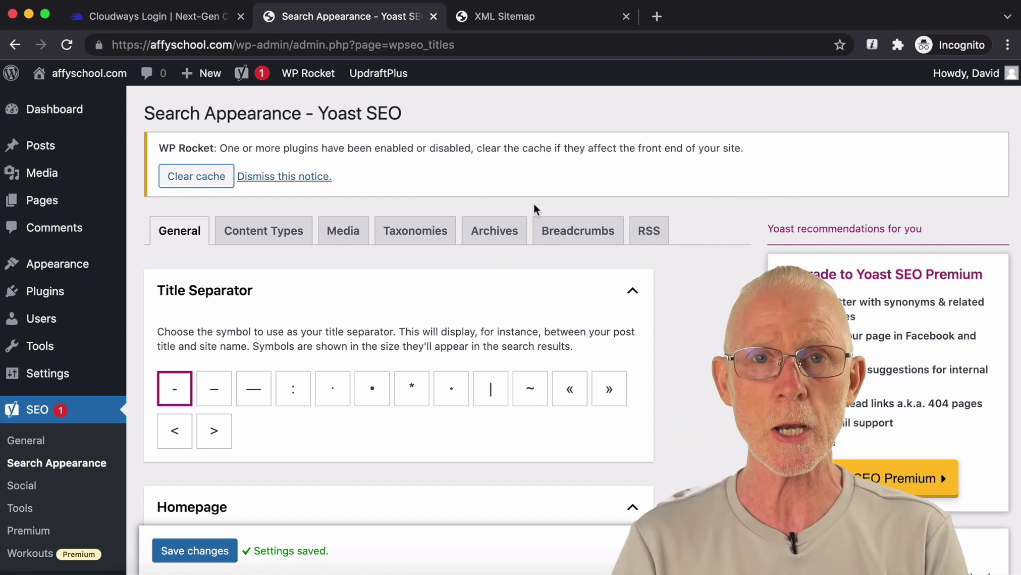
Step: In Content Types, reduce the Posts SEO title to just the Title variable
{"action": "left_click", "coordinate": [282, 234]}
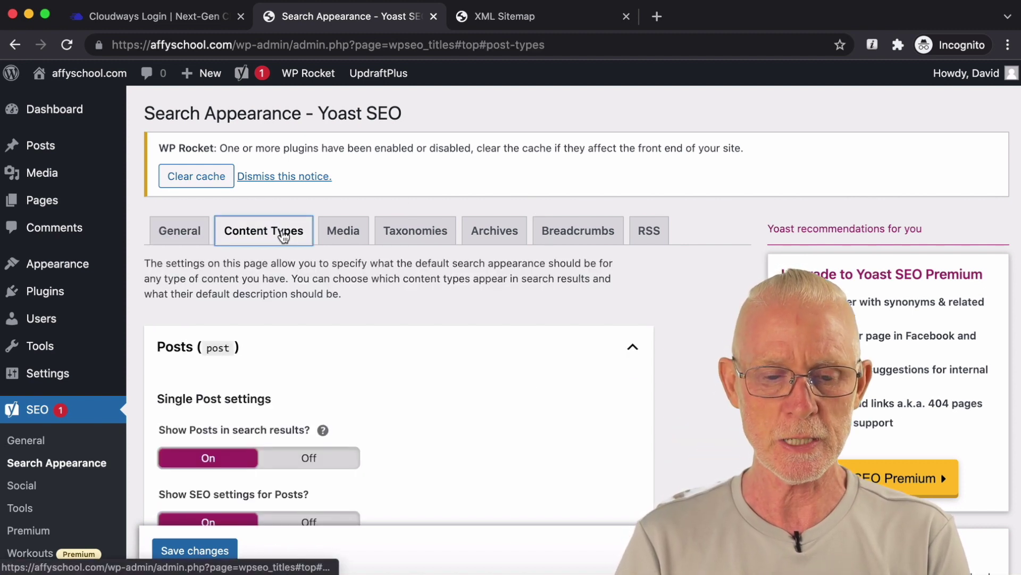
{"action": "scroll", "coordinate": [383, 368], "scroll_direction": "down", "scroll_amount": 3}
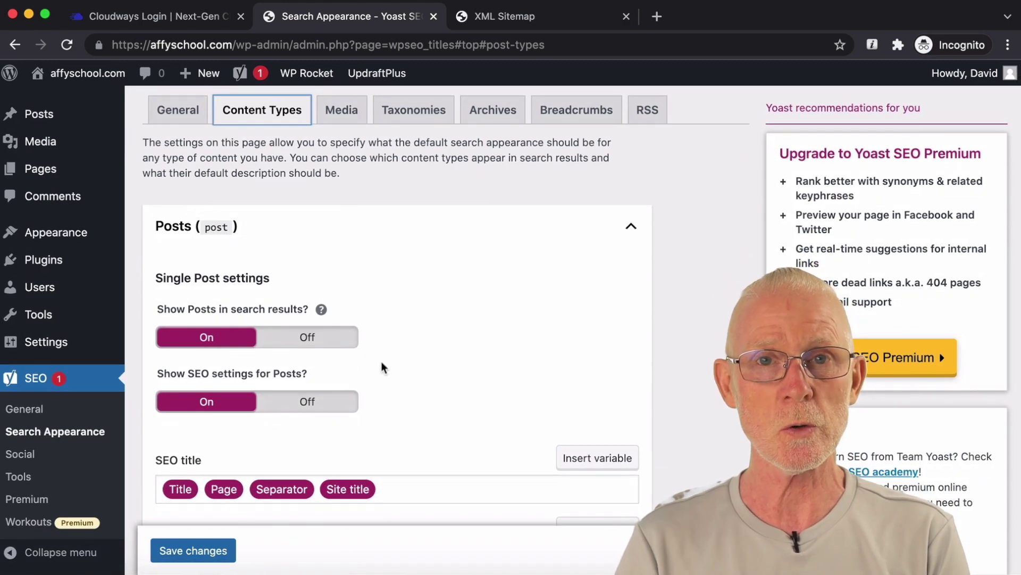
{"action": "scroll", "coordinate": [383, 367], "scroll_direction": "down", "scroll_amount": 1}
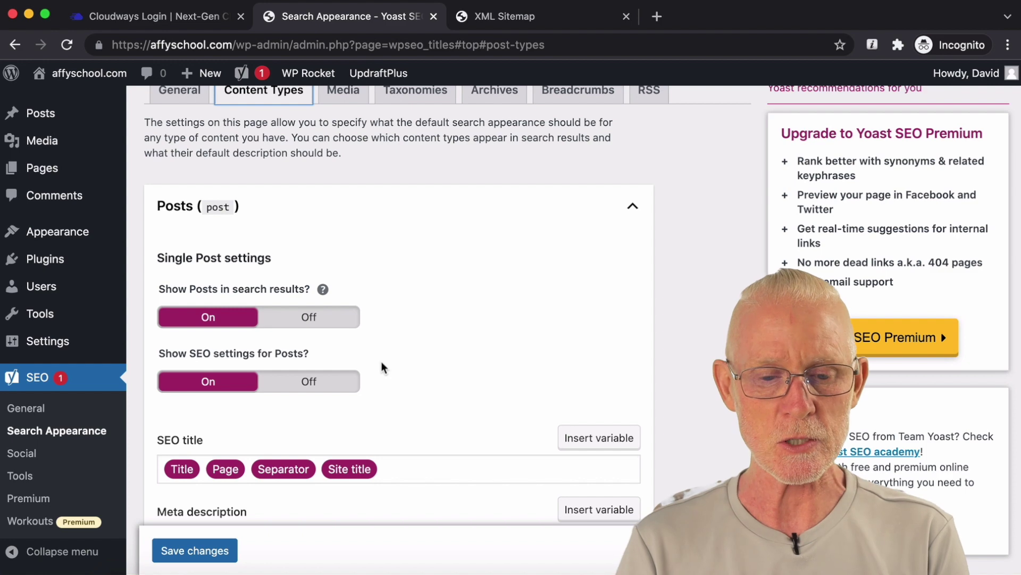
{"action": "scroll", "coordinate": [383, 367], "scroll_direction": "up", "scroll_amount": 1}
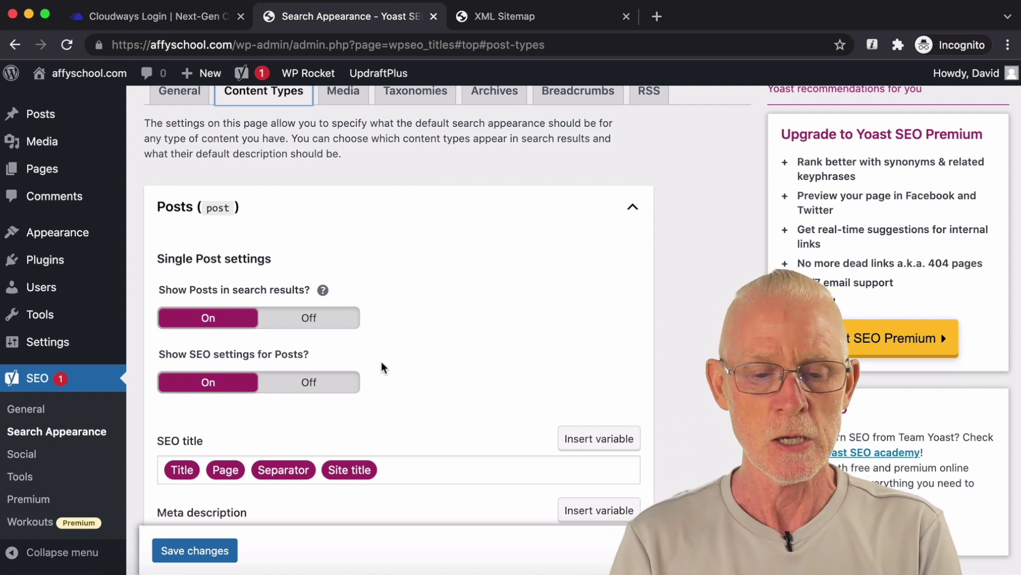
{"action": "scroll", "coordinate": [383, 367], "scroll_direction": "down", "scroll_amount": 3}
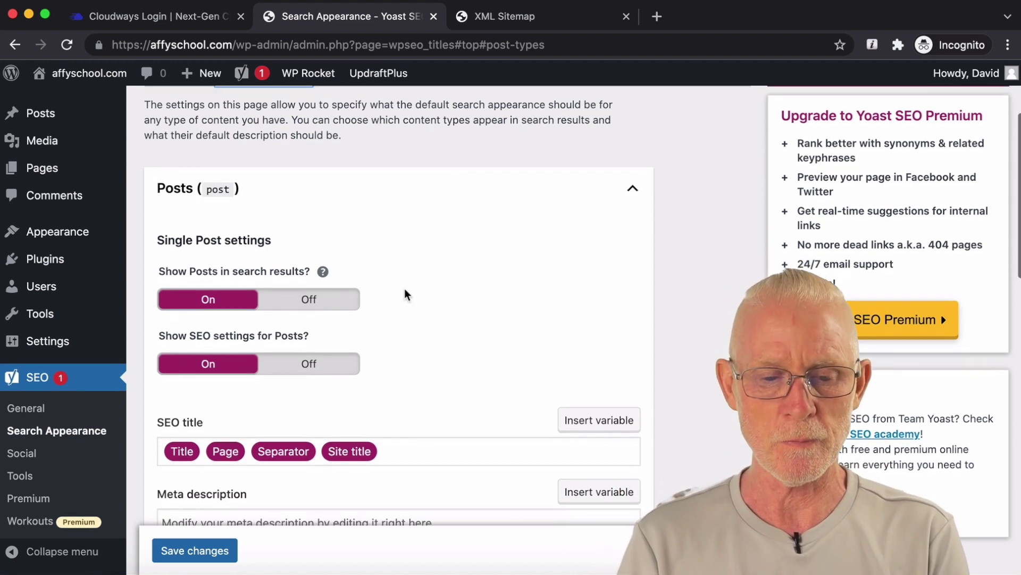
{"action": "scroll", "coordinate": [406, 292], "scroll_direction": "down", "scroll_amount": 5}
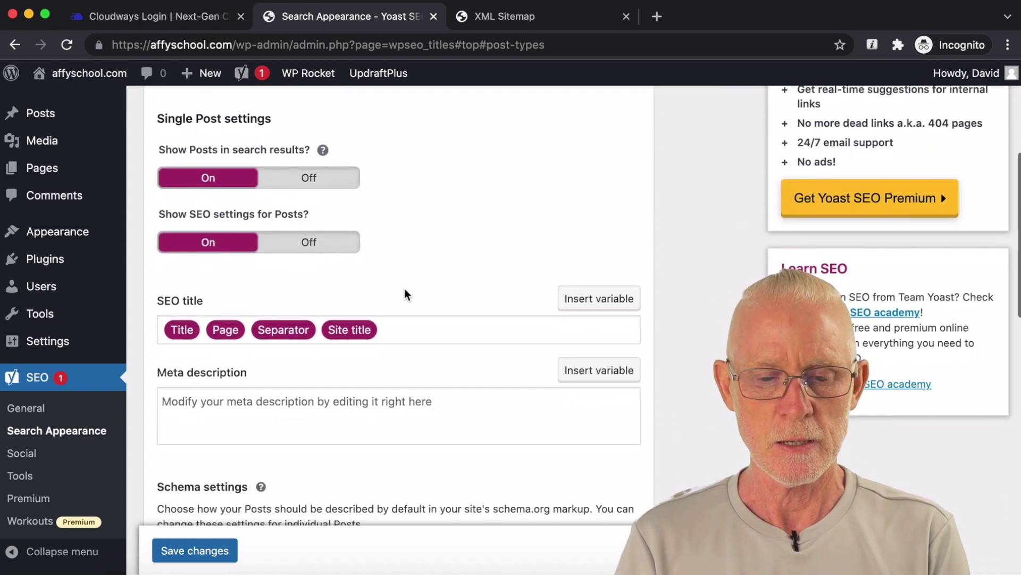
{"action": "left_click", "coordinate": [381, 320]}
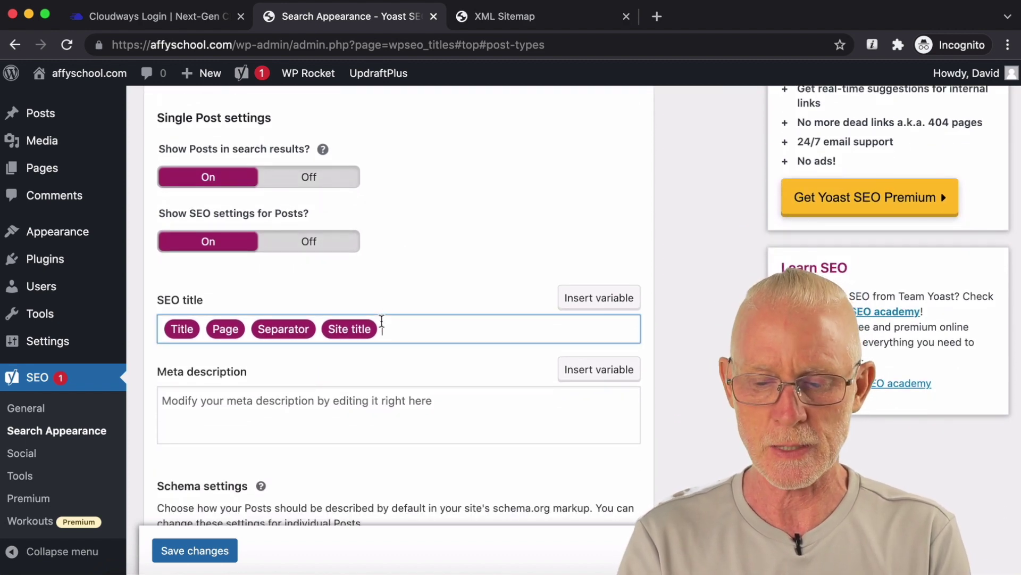
{"action": "key", "text": "BackSpace"}
{"action": "key", "text": "BackSpace"}
{"action": "key", "text": "BackSpace"}
{"action": "key", "text": "BackSpace"}
{"action": "key", "text": "BackSpace"}
{"action": "key", "text": "BackSpace"}
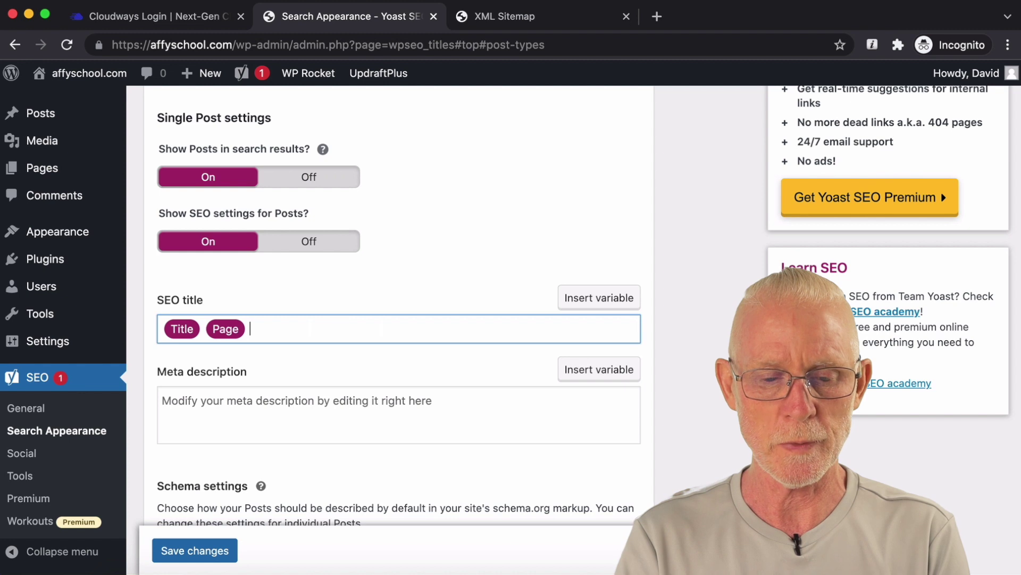
Step: Check the Posts meta description field, then scroll down to the Pages settings
{"action": "scroll", "coordinate": [371, 337], "scroll_direction": "down", "scroll_amount": 2}
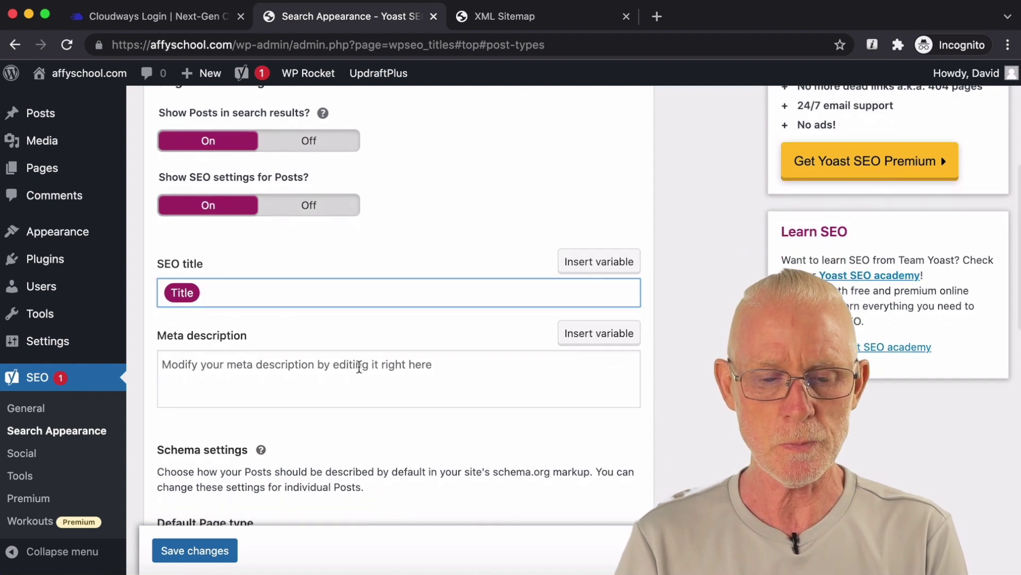
{"action": "left_click", "coordinate": [374, 372]}
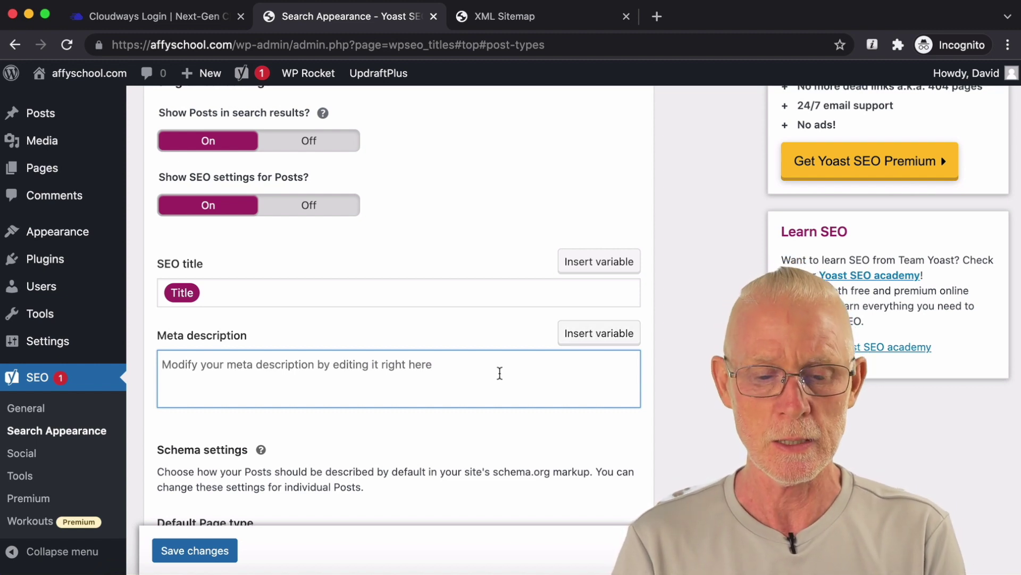
{"action": "scroll", "coordinate": [499, 373], "scroll_direction": "down", "scroll_amount": 1}
{"action": "scroll", "coordinate": [500, 373], "scroll_direction": "down", "scroll_amount": 1}
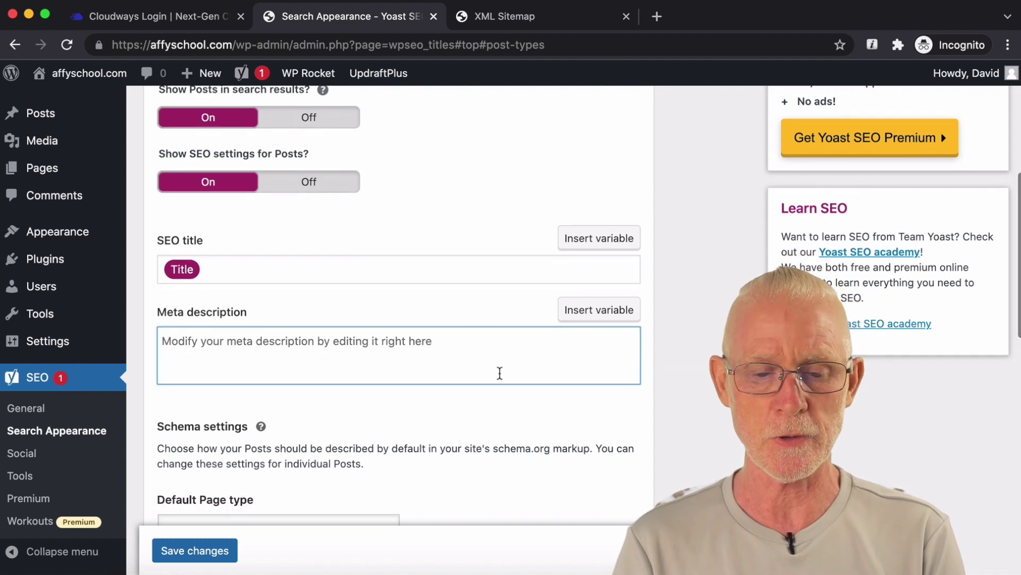
{"action": "scroll", "coordinate": [500, 373], "scroll_direction": "down", "scroll_amount": 1}
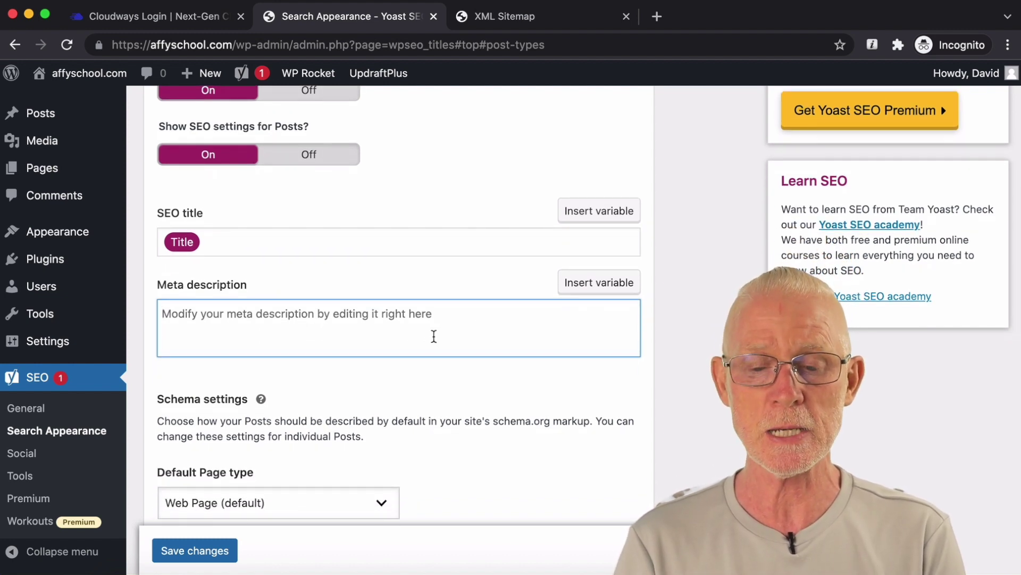
{"action": "scroll", "coordinate": [444, 306], "scroll_direction": "down", "scroll_amount": 1}
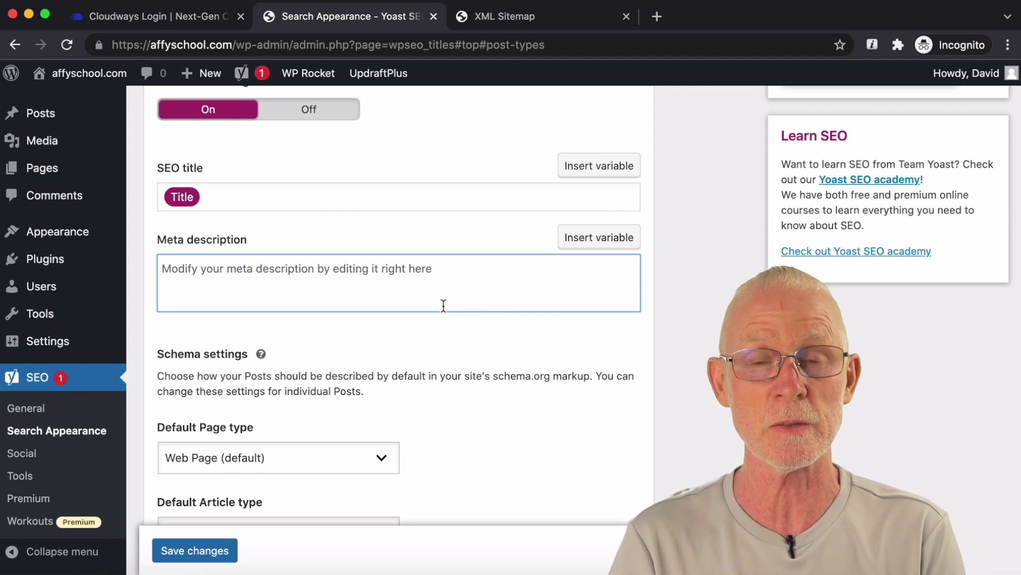
{"action": "scroll", "coordinate": [443, 305], "scroll_direction": "down", "scroll_amount": 3}
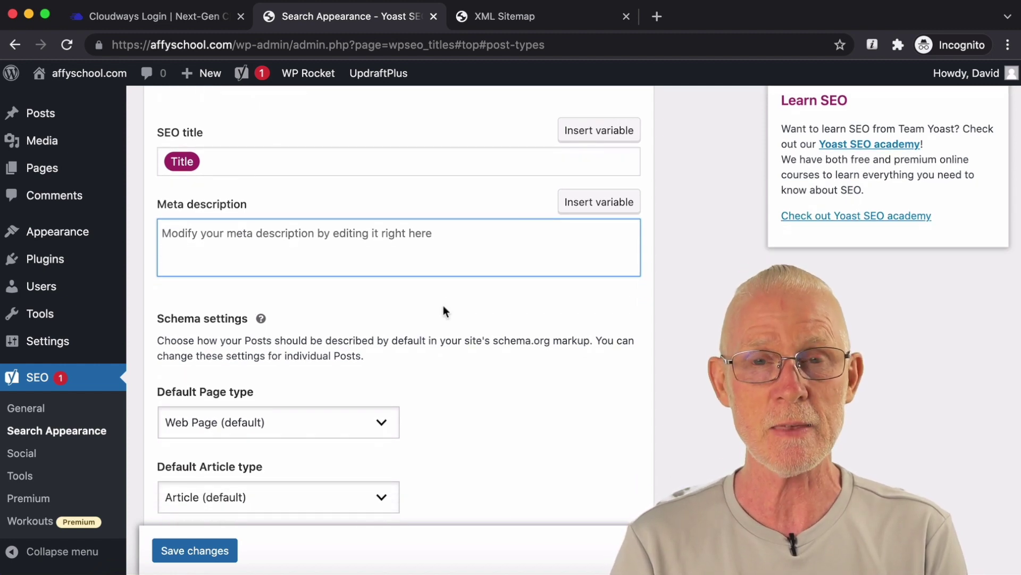
{"action": "scroll", "coordinate": [445, 310], "scroll_direction": "down", "scroll_amount": 3}
{"action": "scroll", "coordinate": [444, 311], "scroll_direction": "down", "scroll_amount": 10}
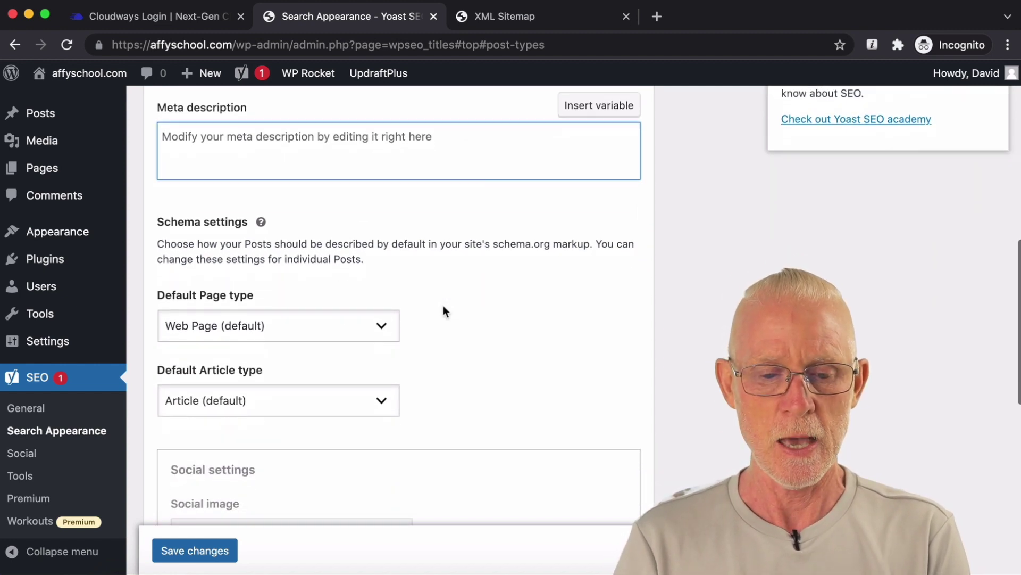
{"action": "scroll", "coordinate": [445, 311], "scroll_direction": "down", "scroll_amount": 12}
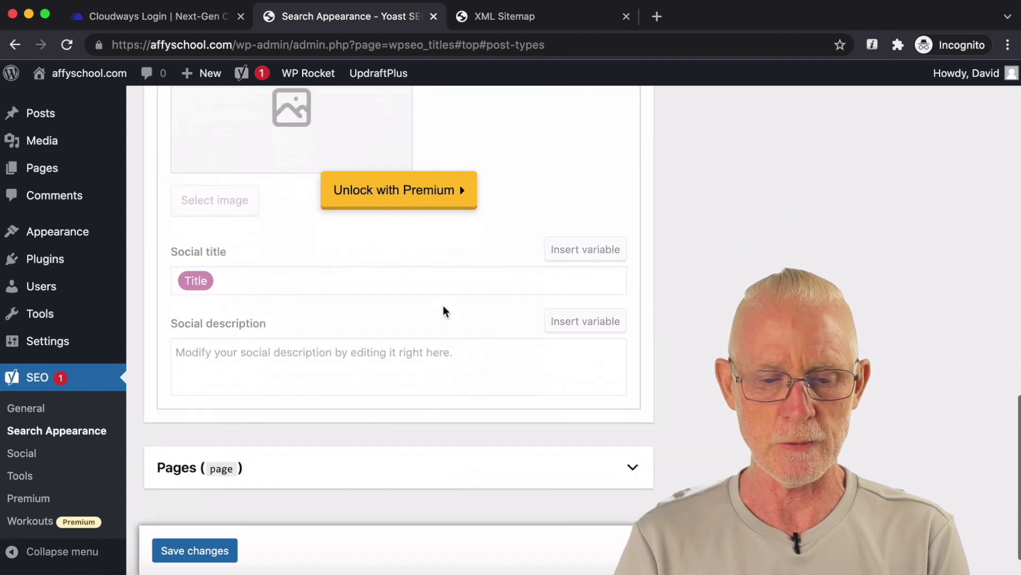
Step: Trim the Pages SEO title to only Title and save the changes
{"action": "left_click", "coordinate": [408, 436]}
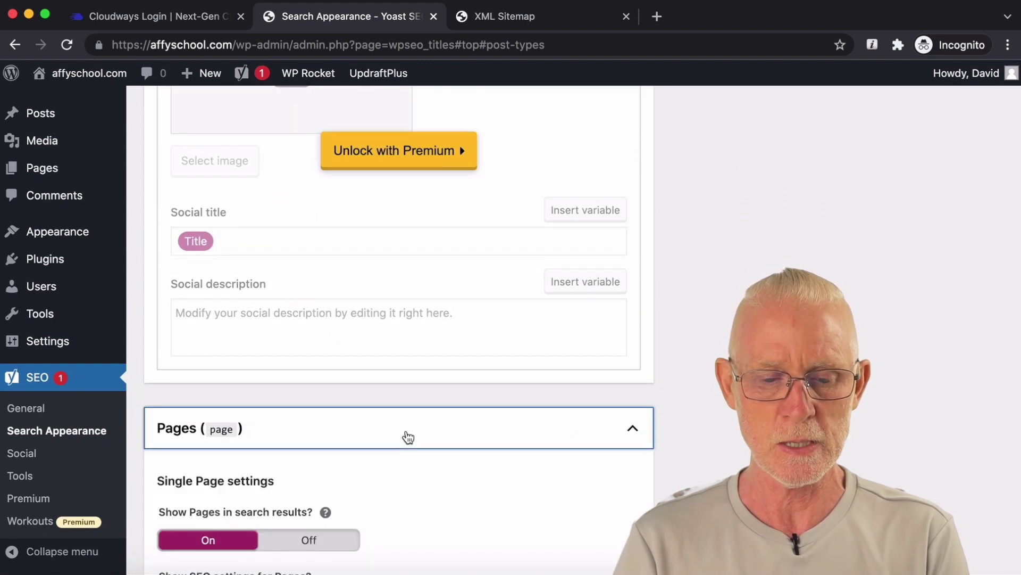
{"action": "scroll", "coordinate": [407, 436], "scroll_direction": "down", "scroll_amount": 8}
{"action": "scroll", "coordinate": [407, 433], "scroll_direction": "down", "scroll_amount": 5}
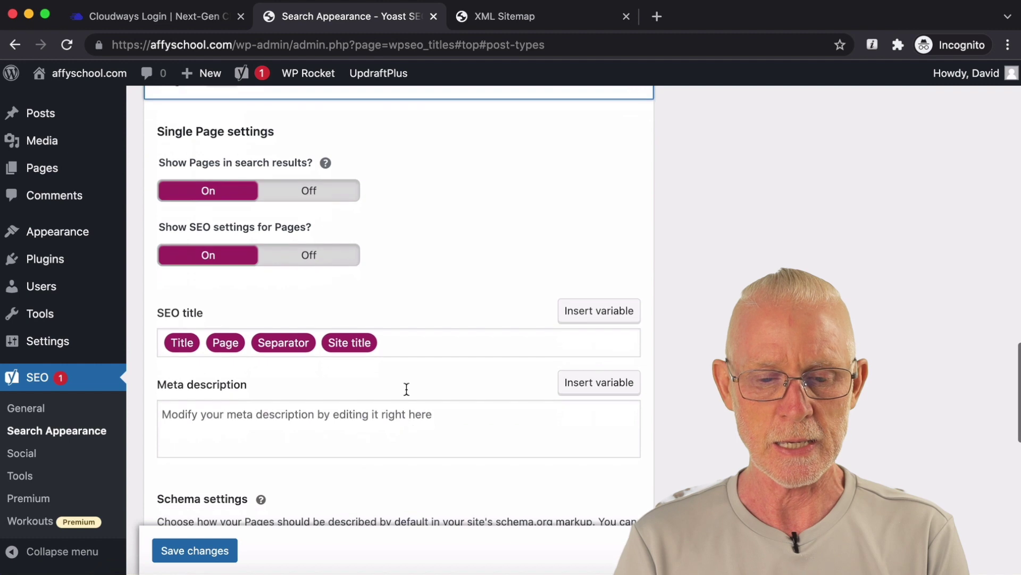
{"action": "left_click", "coordinate": [429, 341]}
{"action": "key", "text": "BackSpace"}
{"action": "key", "text": "BackSpace"}
{"action": "key", "text": "BackSpace"}
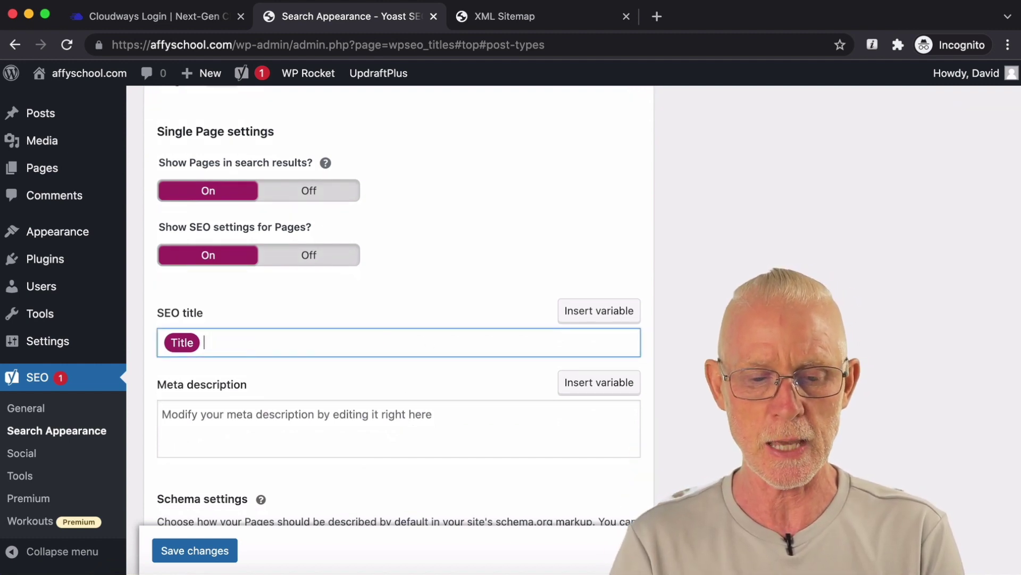
{"action": "scroll", "coordinate": [429, 340], "scroll_direction": "down", "scroll_amount": 7}
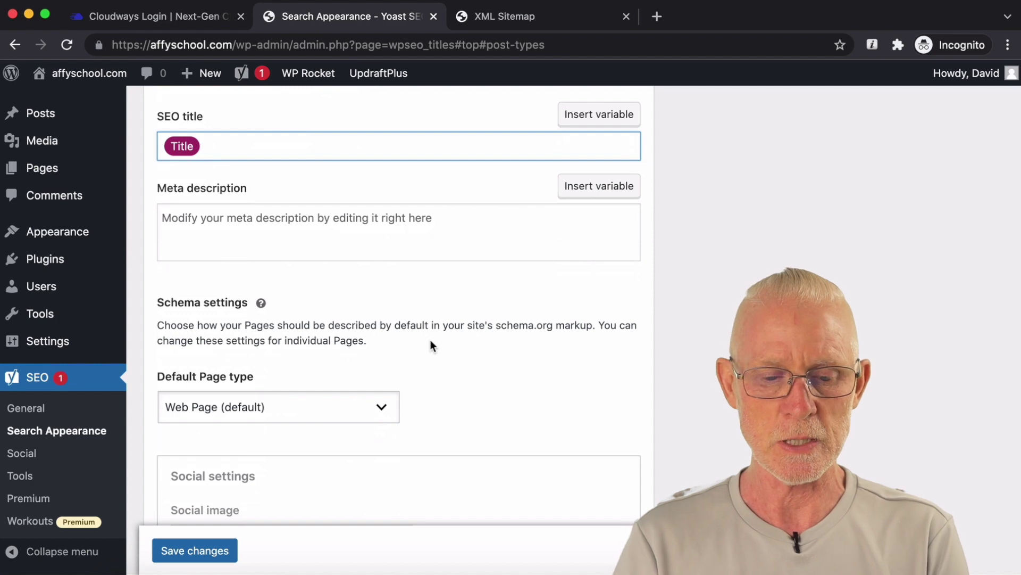
{"action": "scroll", "coordinate": [431, 341], "scroll_direction": "down", "scroll_amount": 16}
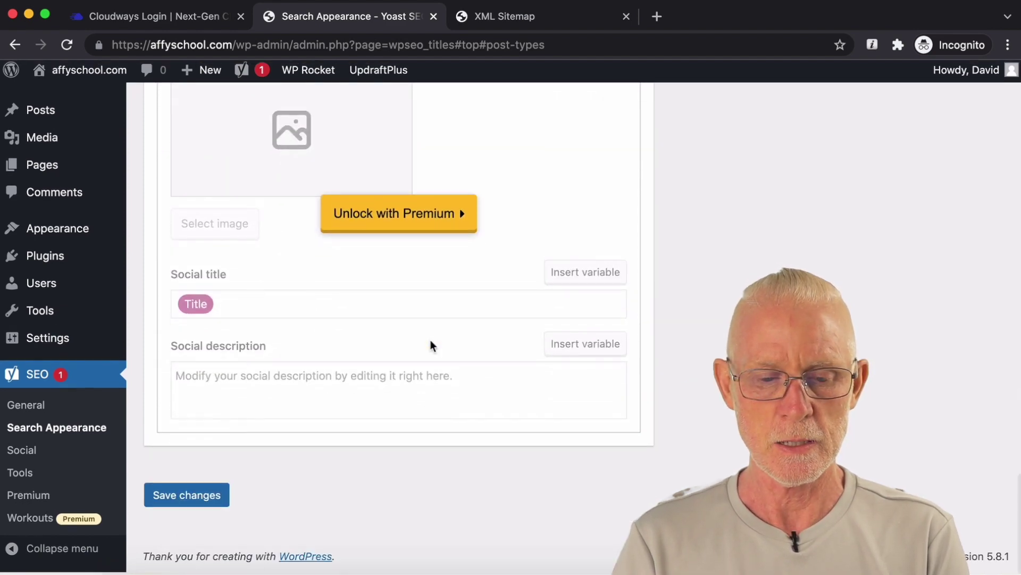
{"action": "left_click", "coordinate": [209, 499]}
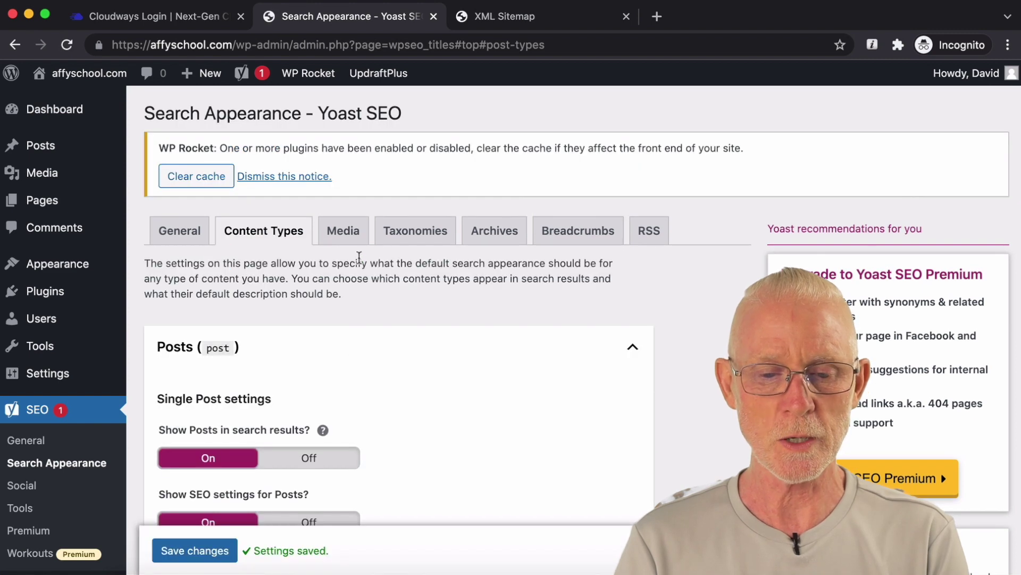
Step: Look over the Media settings, then bring up the Categories settings under Taxonomies
{"action": "left_click", "coordinate": [343, 230]}
{"action": "scroll", "coordinate": [440, 335], "scroll_direction": "down", "scroll_amount": 2}
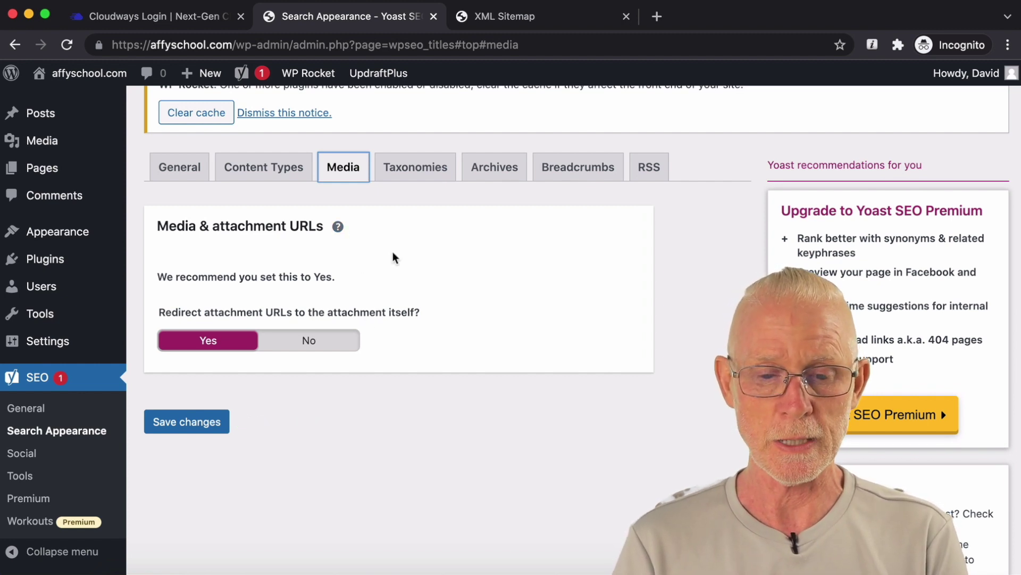
{"action": "left_click", "coordinate": [398, 171]}
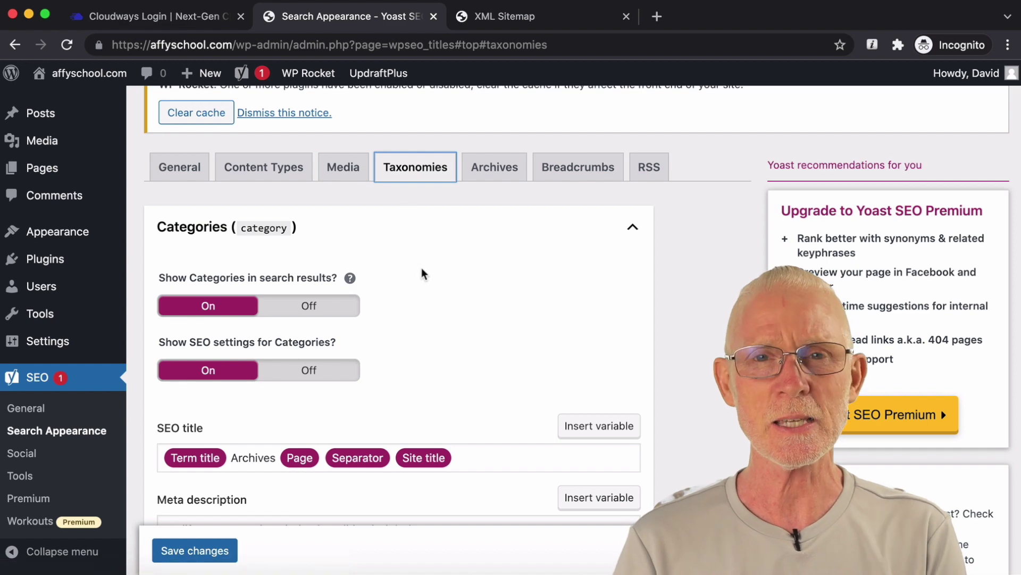
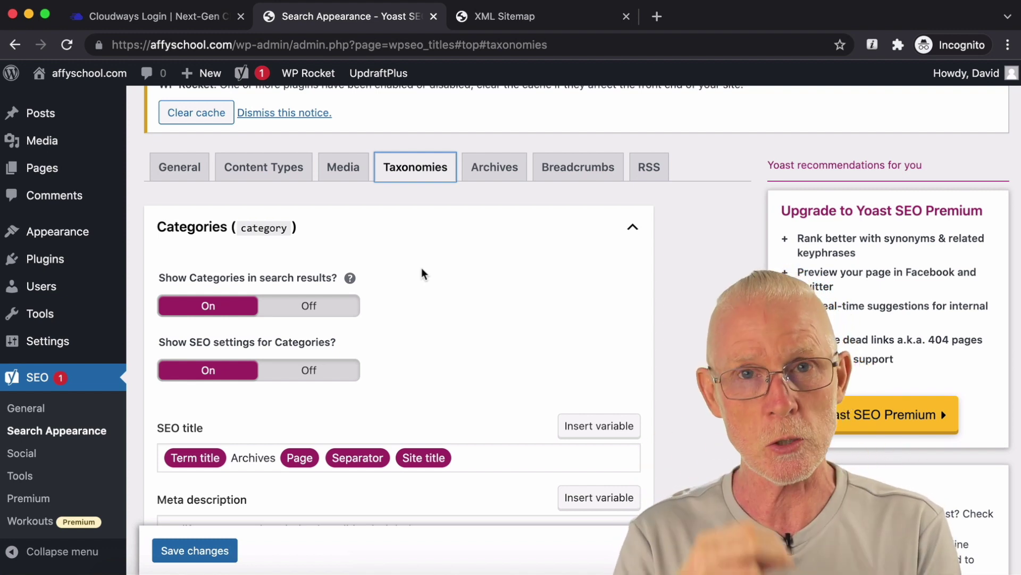
Step: Hide categories from search results and turn off their Yoast SEO settings
{"action": "scroll", "coordinate": [422, 274], "scroll_direction": "down", "scroll_amount": 1}
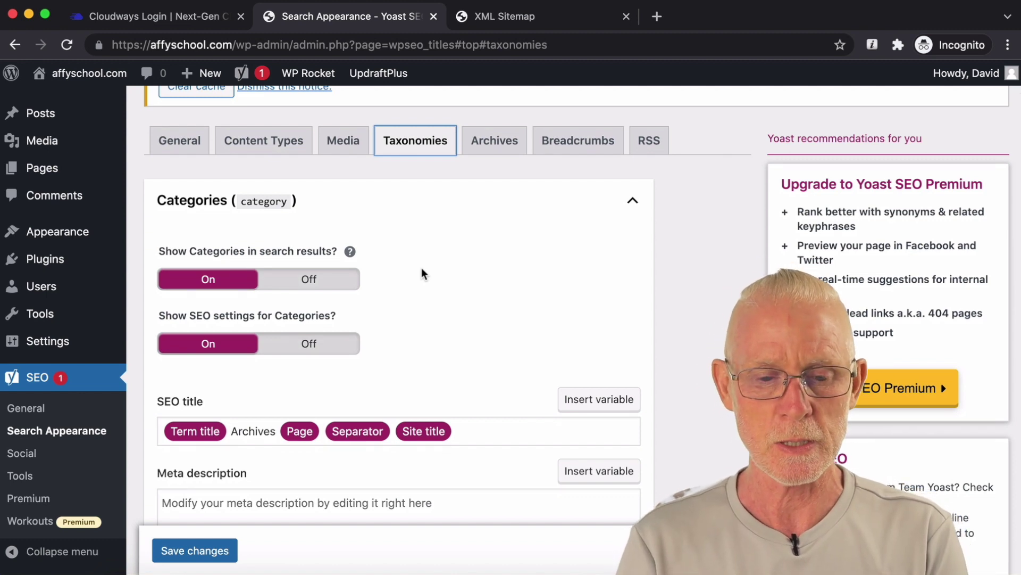
{"action": "scroll", "coordinate": [422, 273], "scroll_direction": "down", "scroll_amount": 1}
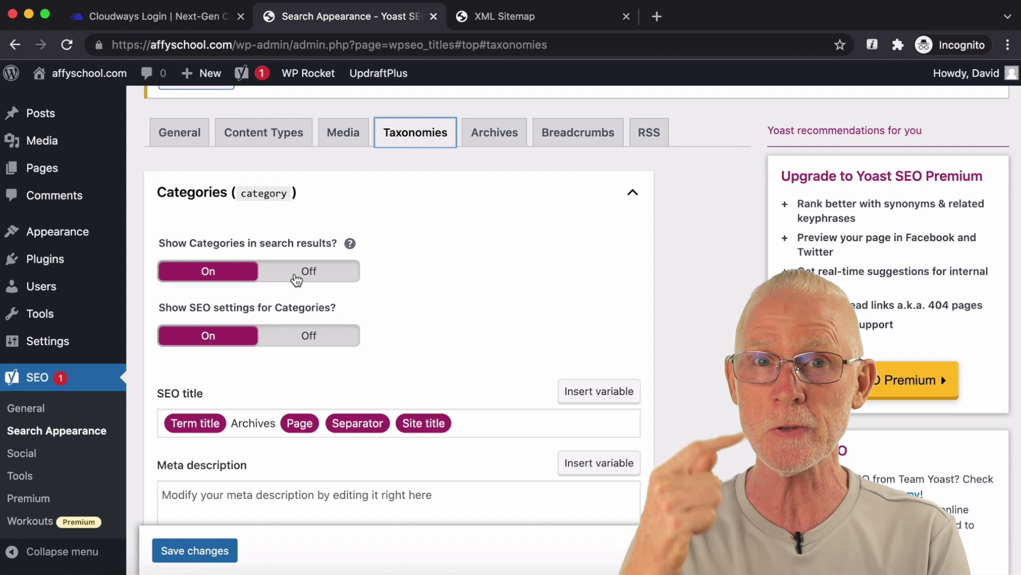
{"action": "left_click", "coordinate": [296, 279]}
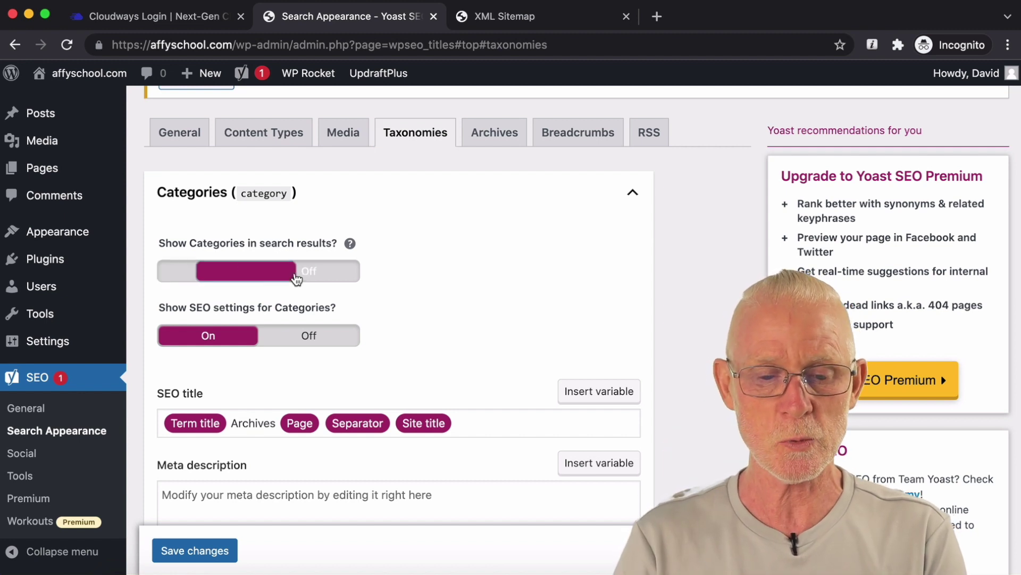
{"action": "scroll", "coordinate": [459, 247], "scroll_direction": "down", "scroll_amount": 2}
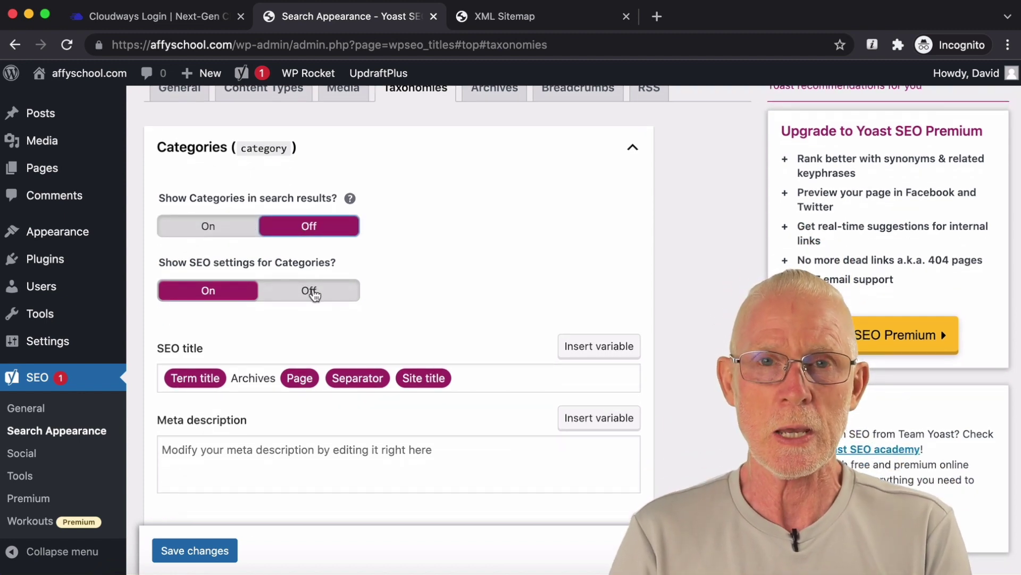
{"action": "left_click", "coordinate": [315, 291]}
Step: Hide tags from search results and turn off their Yoast SEO settings
{"action": "scroll", "coordinate": [391, 272], "scroll_direction": "down", "scroll_amount": 1}
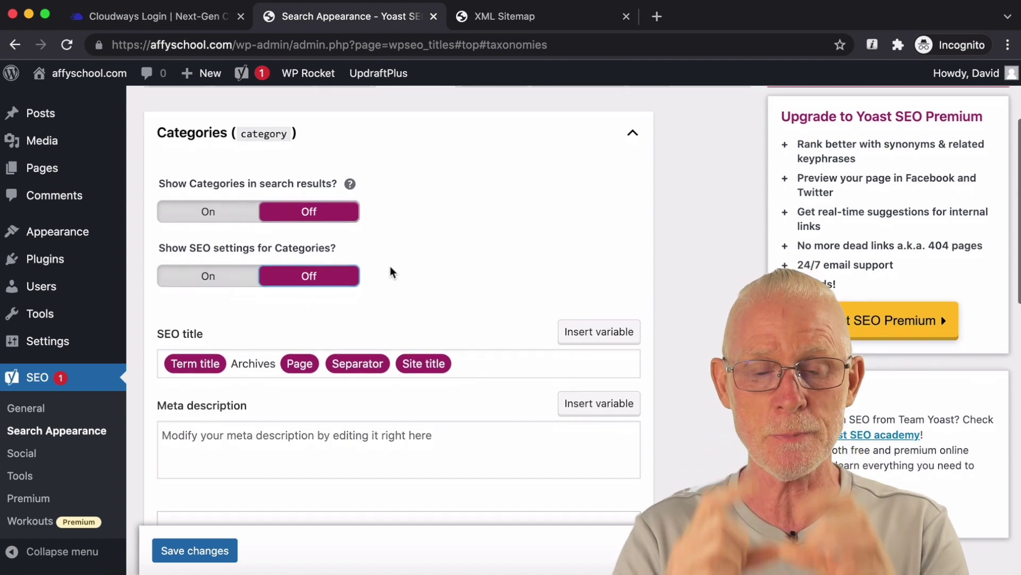
{"action": "scroll", "coordinate": [418, 263], "scroll_direction": "down", "scroll_amount": 8}
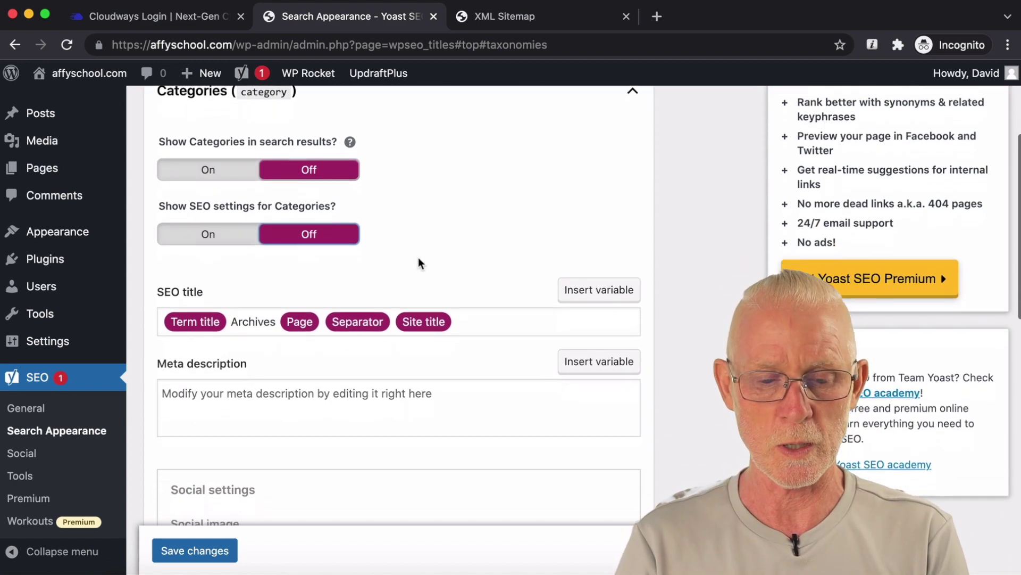
{"action": "scroll", "coordinate": [418, 262], "scroll_direction": "down", "scroll_amount": 6}
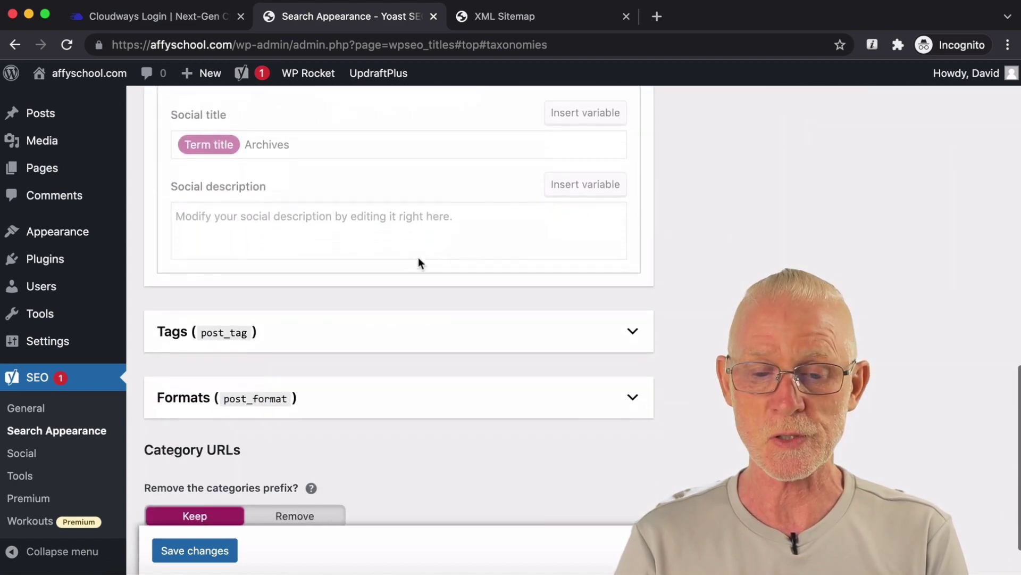
{"action": "left_click", "coordinate": [412, 281]}
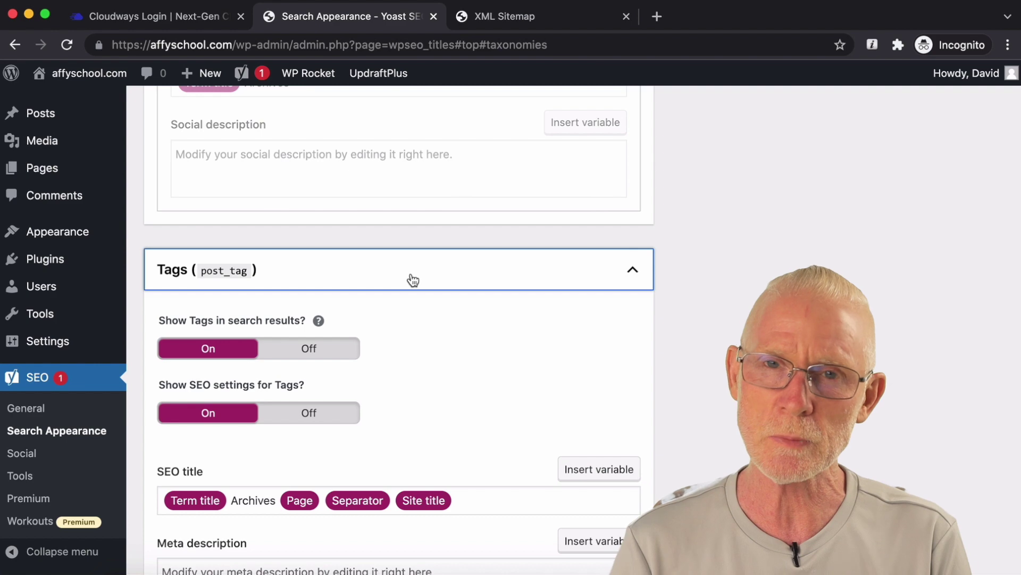
{"action": "left_click", "coordinate": [324, 352]}
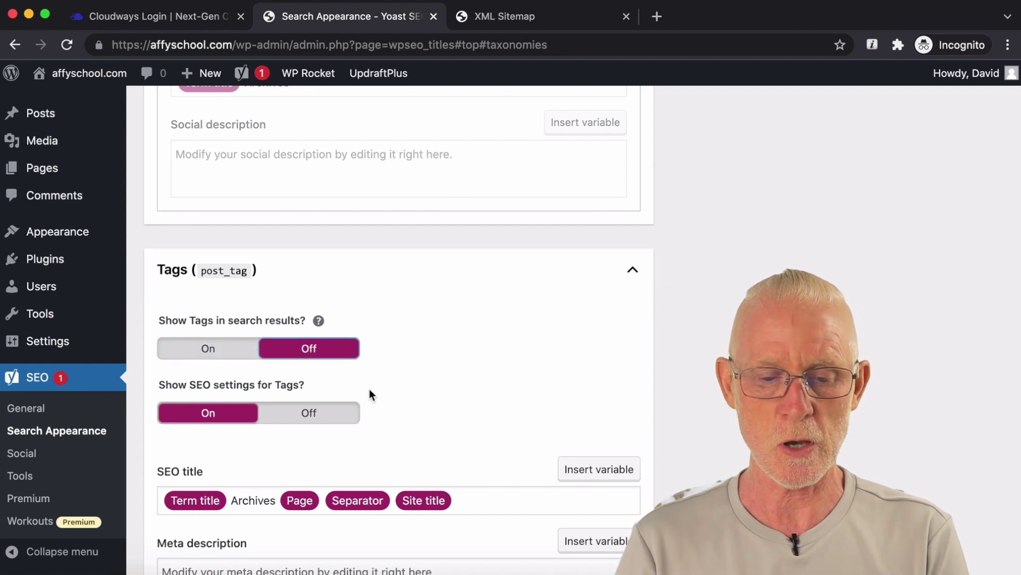
{"action": "left_click", "coordinate": [336, 422]}
Step: Disable format-based archives and save the taxonomy settings
{"action": "scroll", "coordinate": [491, 343], "scroll_direction": "down", "scroll_amount": 10}
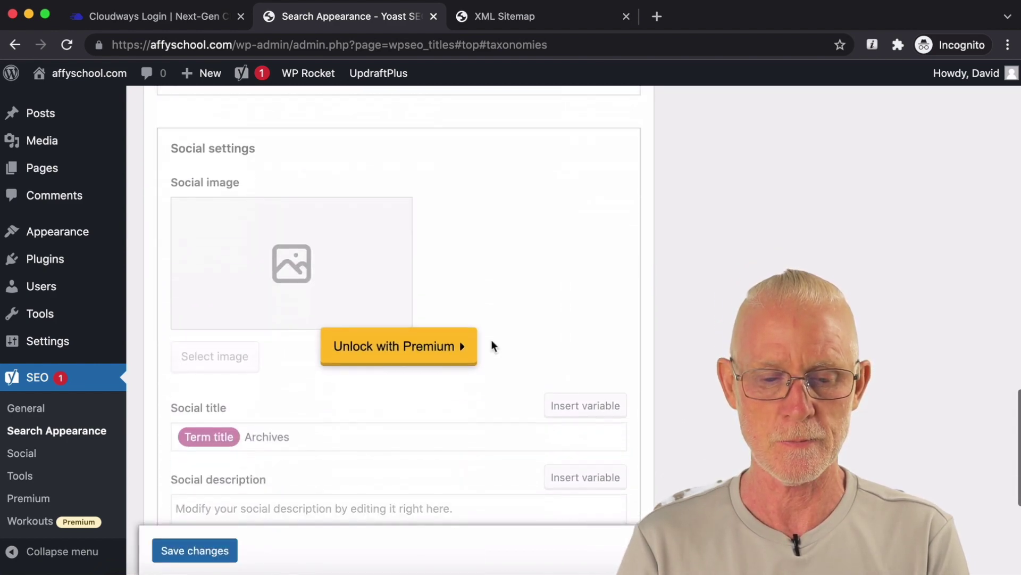
{"action": "scroll", "coordinate": [492, 345], "scroll_direction": "down", "scroll_amount": 4}
{"action": "left_click", "coordinate": [486, 338]}
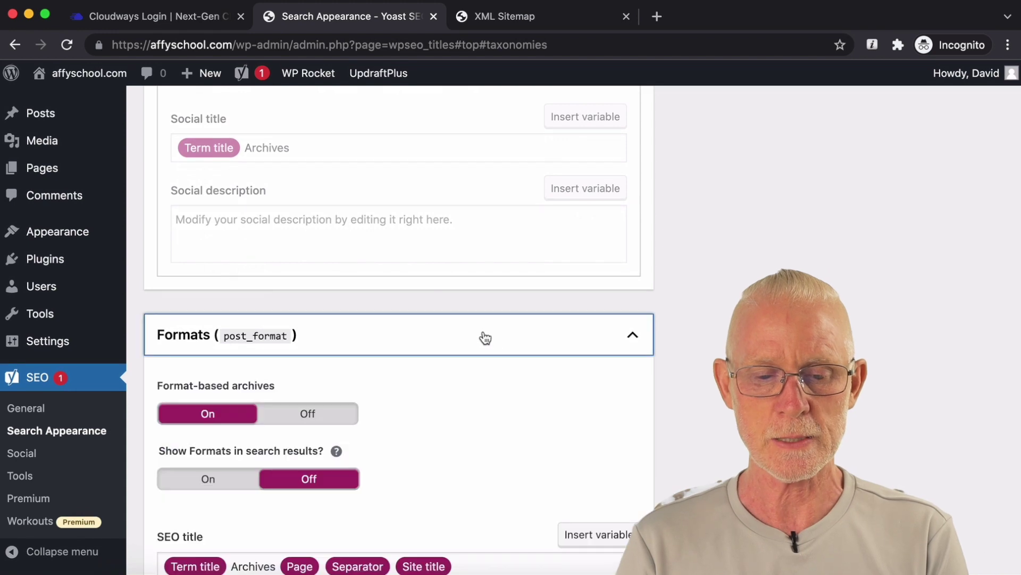
{"action": "scroll", "coordinate": [485, 338], "scroll_direction": "down", "scroll_amount": 3}
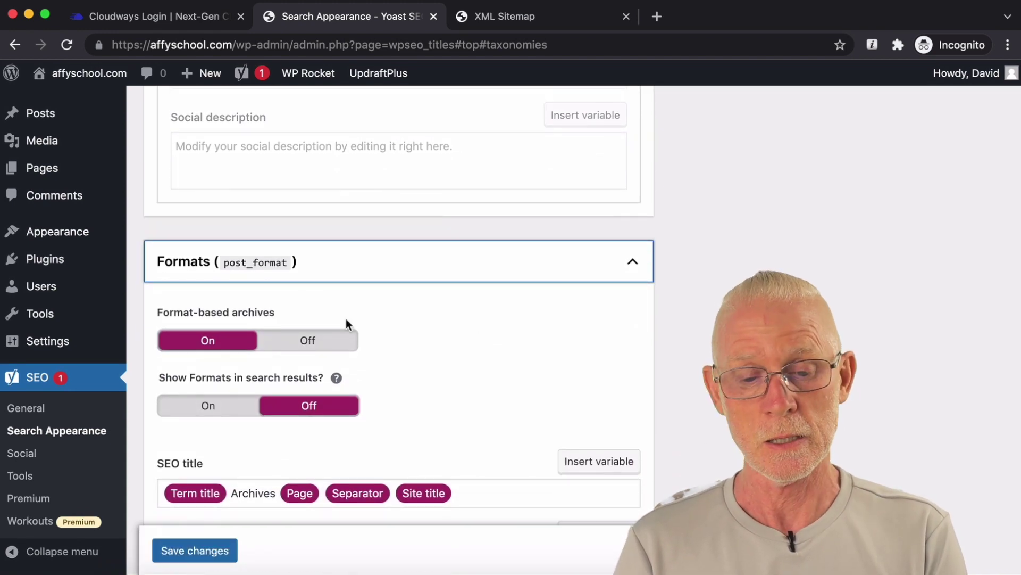
{"action": "left_click", "coordinate": [314, 343]}
{"action": "scroll", "coordinate": [430, 329], "scroll_direction": "down", "scroll_amount": 5}
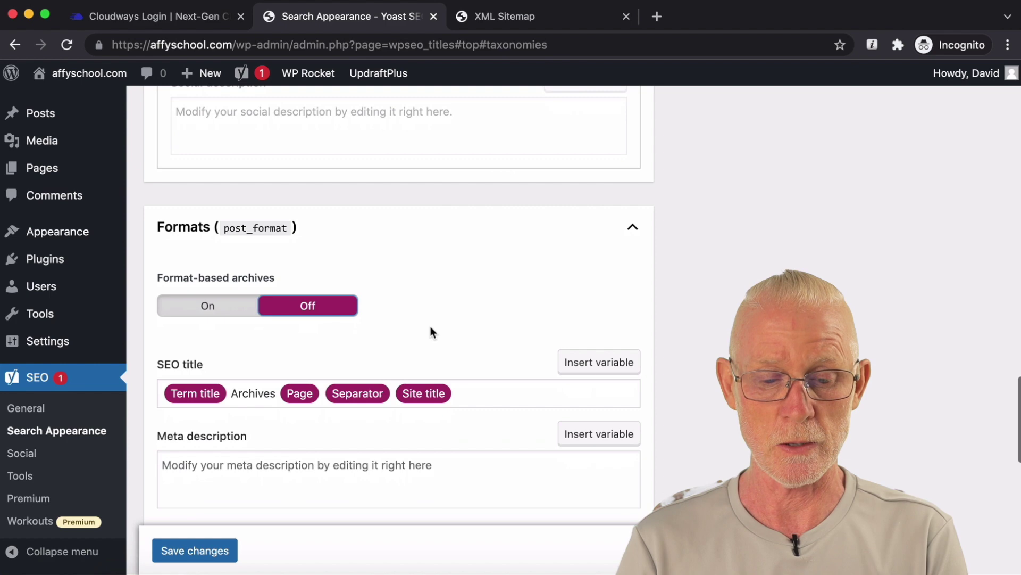
{"action": "scroll", "coordinate": [260, 476], "scroll_direction": "down", "scroll_amount": 8}
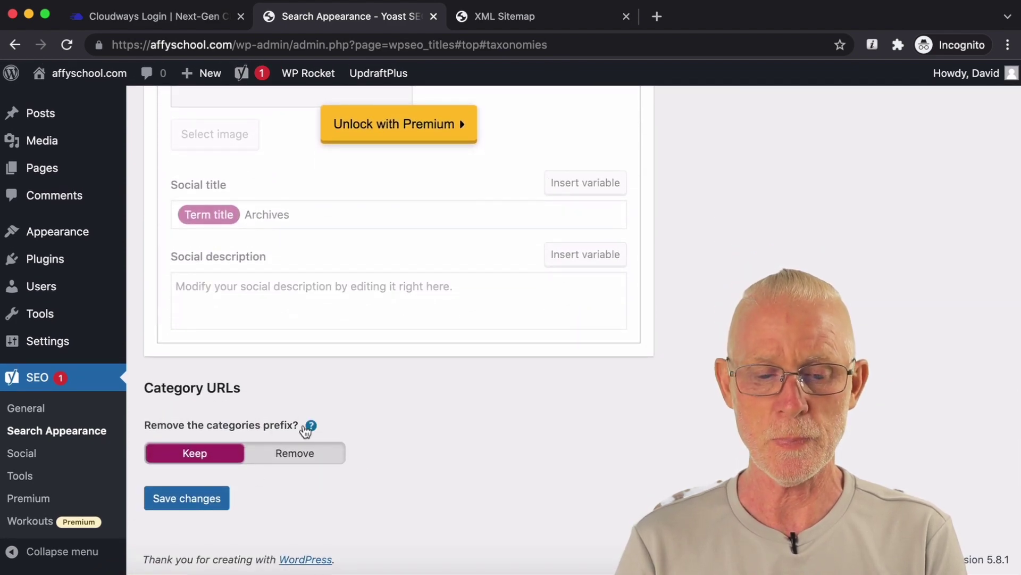
{"action": "left_click", "coordinate": [199, 504]}
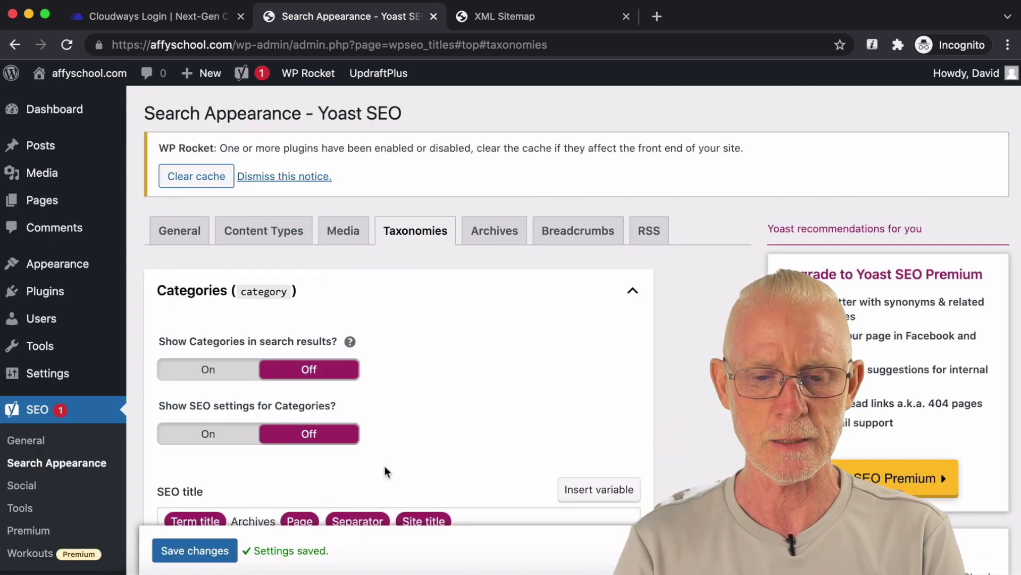
{"action": "left_click", "coordinate": [493, 229]}
Step: Turn off author archives and date archives, then save the archive settings
{"action": "scroll", "coordinate": [453, 368], "scroll_direction": "down", "scroll_amount": 3}
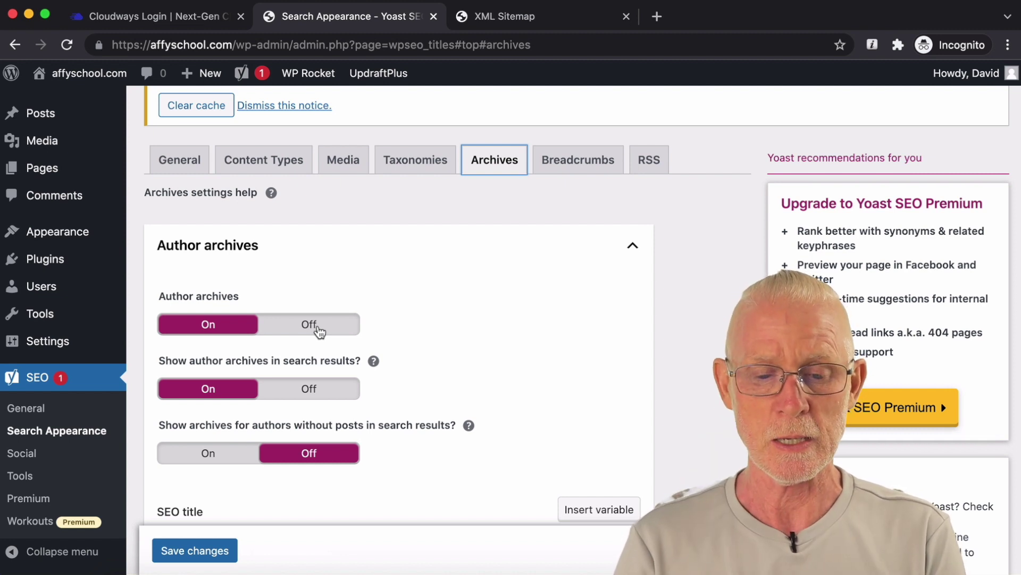
{"action": "left_click", "coordinate": [319, 331]}
{"action": "scroll", "coordinate": [429, 315], "scroll_direction": "down", "scroll_amount": 1}
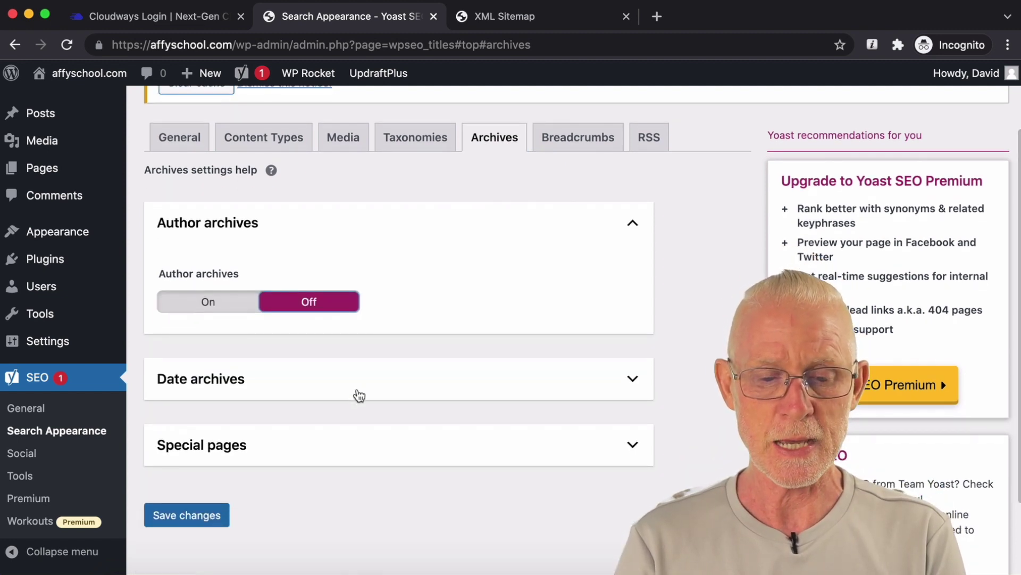
{"action": "left_click", "coordinate": [360, 394]}
{"action": "scroll", "coordinate": [357, 398], "scroll_direction": "down", "scroll_amount": 3}
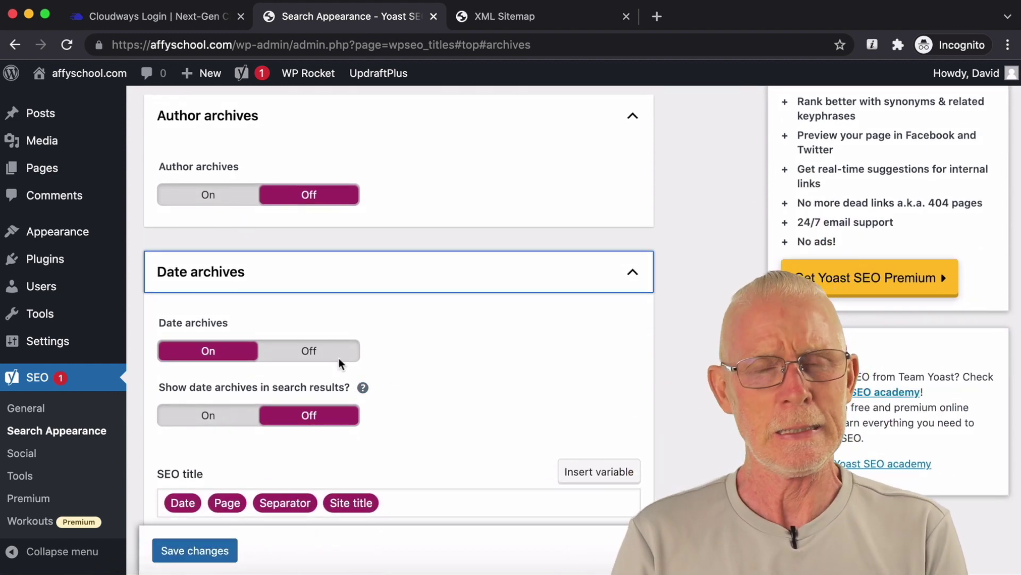
{"action": "left_click", "coordinate": [296, 364]}
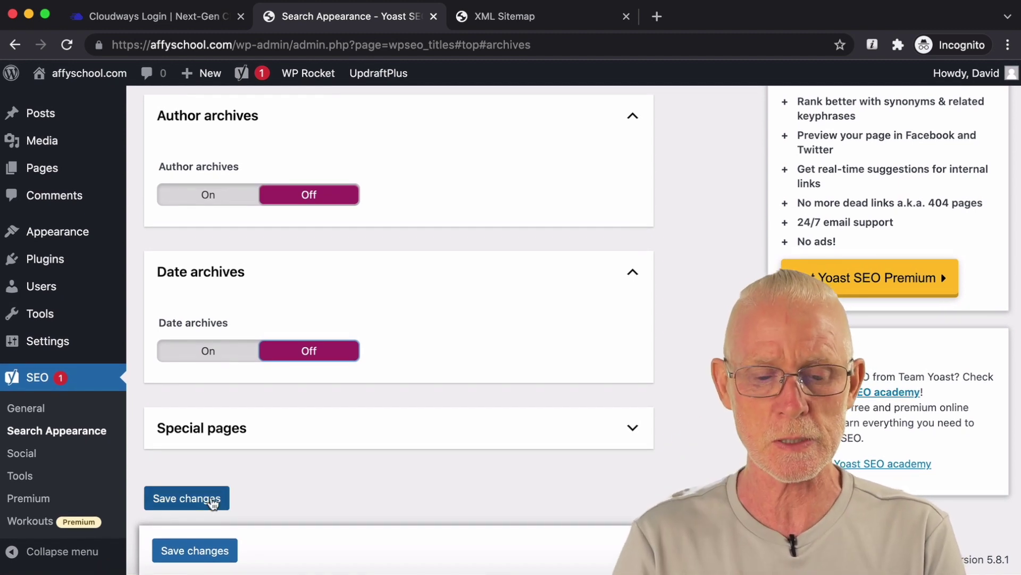
{"action": "left_click", "coordinate": [213, 503]}
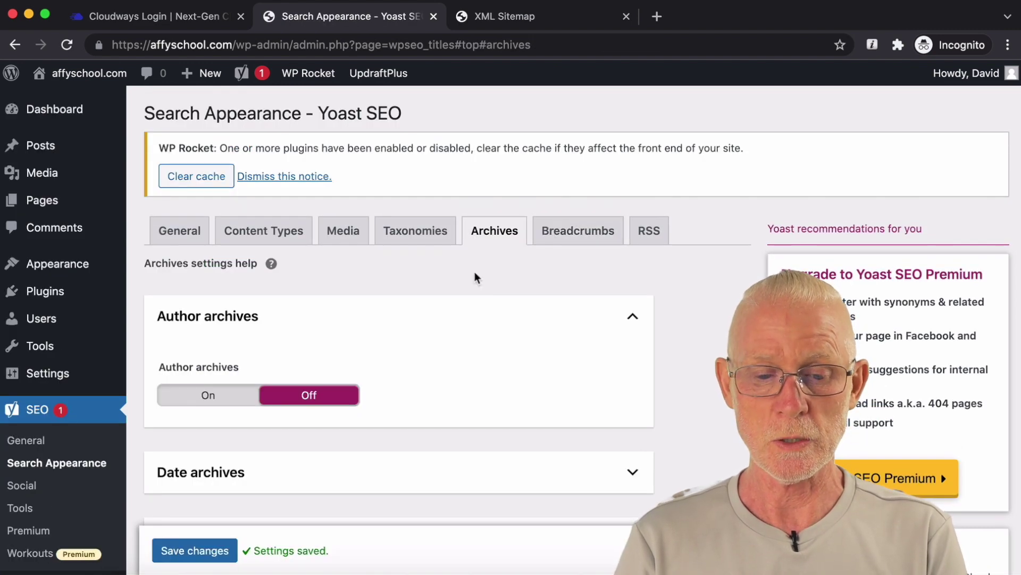
Step: Start a new post from Posts > Add New
{"action": "scroll", "coordinate": [639, 286], "scroll_direction": "down", "scroll_amount": 3}
{"action": "scroll", "coordinate": [640, 286], "scroll_direction": "up", "scroll_amount": 5}
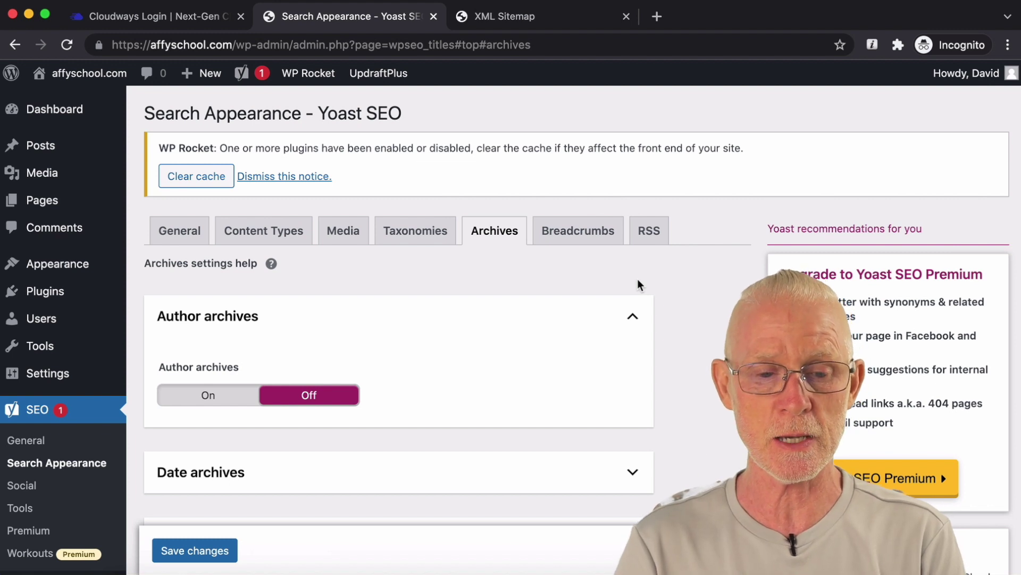
{"action": "mouse_move", "coordinate": [54, 152]}
{"action": "left_click", "coordinate": [187, 171]}
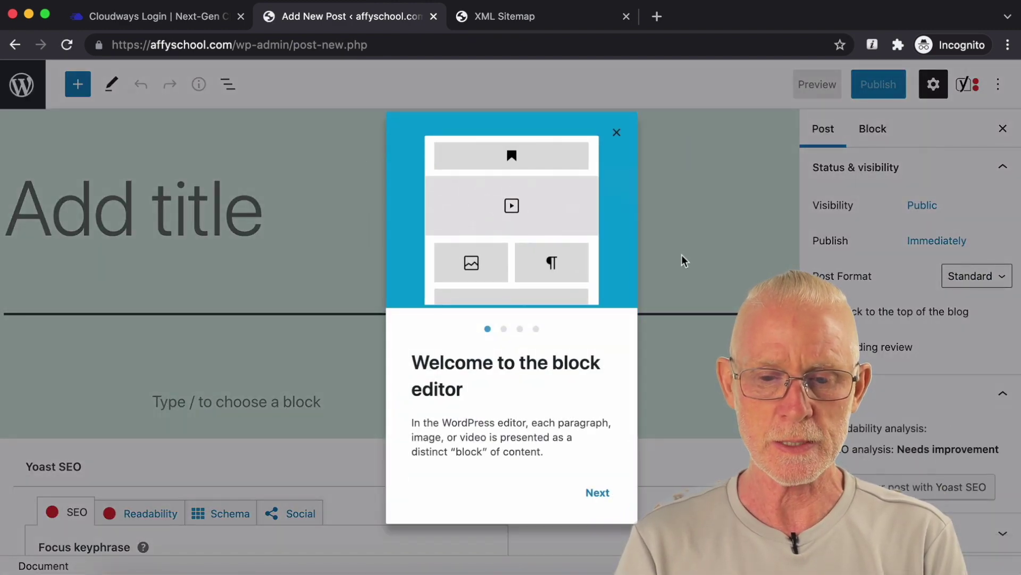
Step: Close the welcome guide and enter the meta description 'this is my description and is great ! yahoo !'
{"action": "left_click", "coordinate": [617, 132]}
{"action": "scroll", "coordinate": [682, 168], "scroll_direction": "down", "scroll_amount": 10}
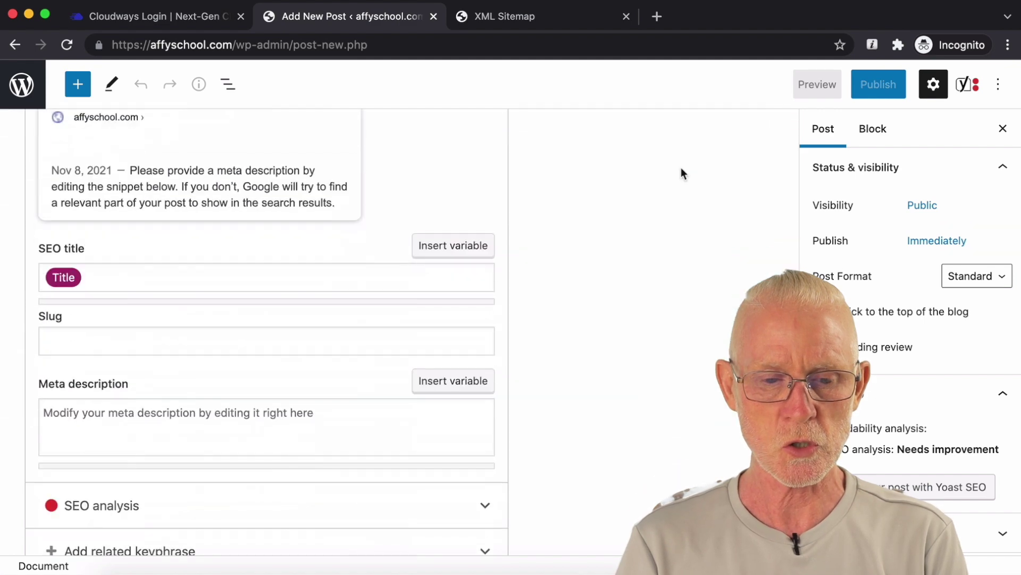
{"action": "scroll", "coordinate": [680, 168], "scroll_direction": "up", "scroll_amount": 6}
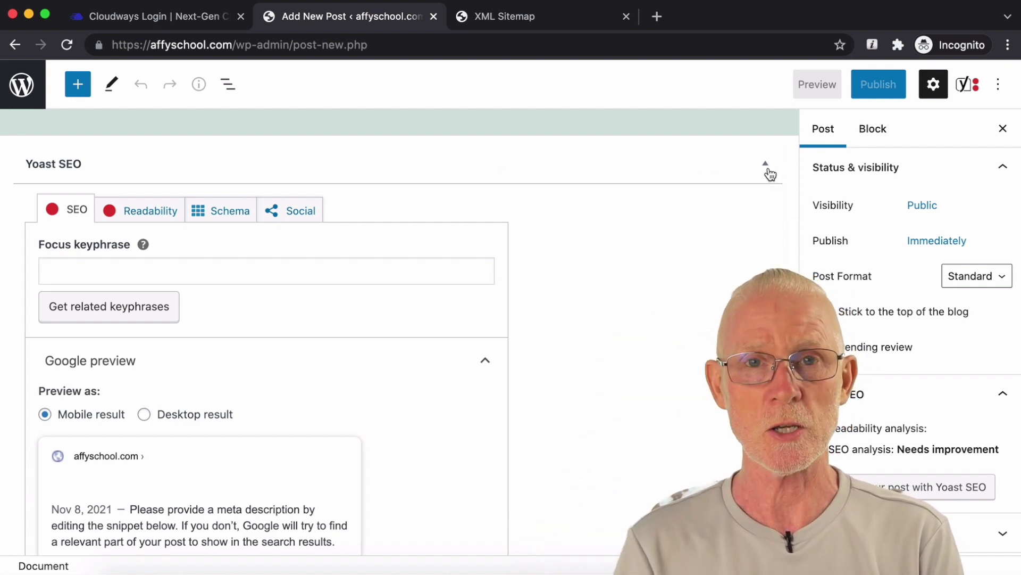
{"action": "scroll", "coordinate": [768, 171], "scroll_direction": "down", "scroll_amount": 2}
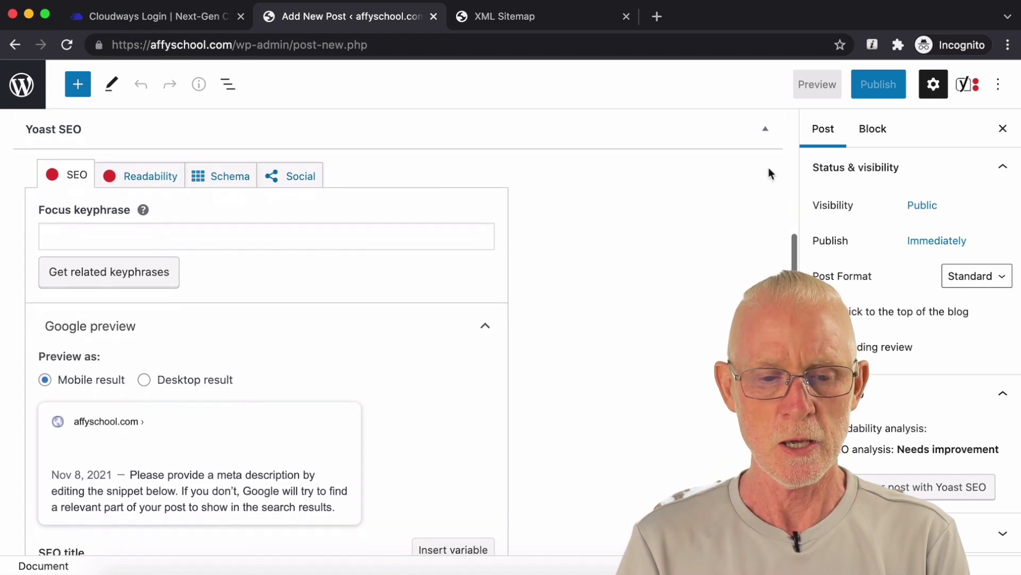
{"action": "scroll", "coordinate": [349, 225], "scroll_direction": "down", "scroll_amount": 4}
{"action": "scroll", "coordinate": [340, 236], "scroll_direction": "down", "scroll_amount": 3}
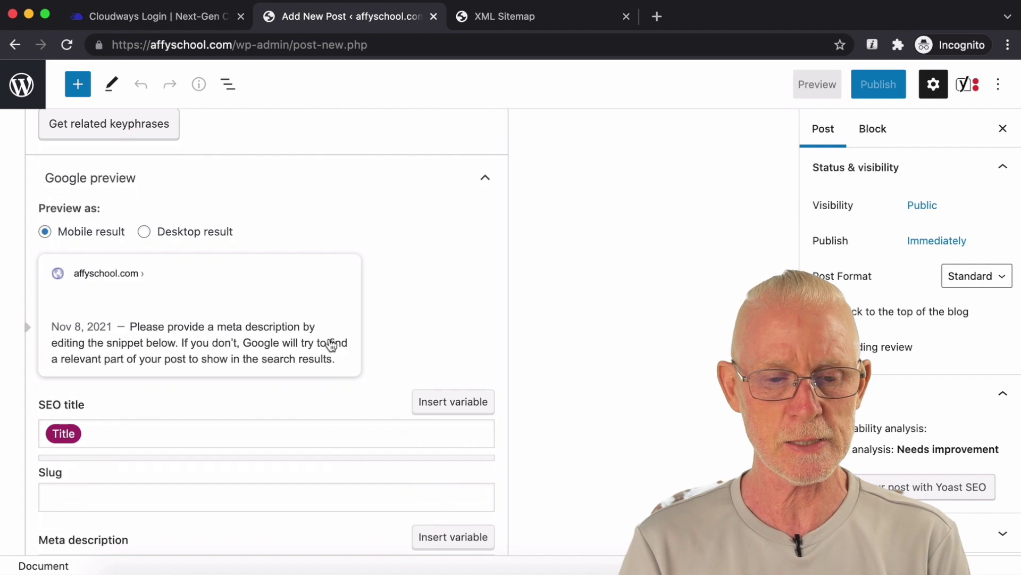
{"action": "scroll", "coordinate": [294, 334], "scroll_direction": "down", "scroll_amount": 3}
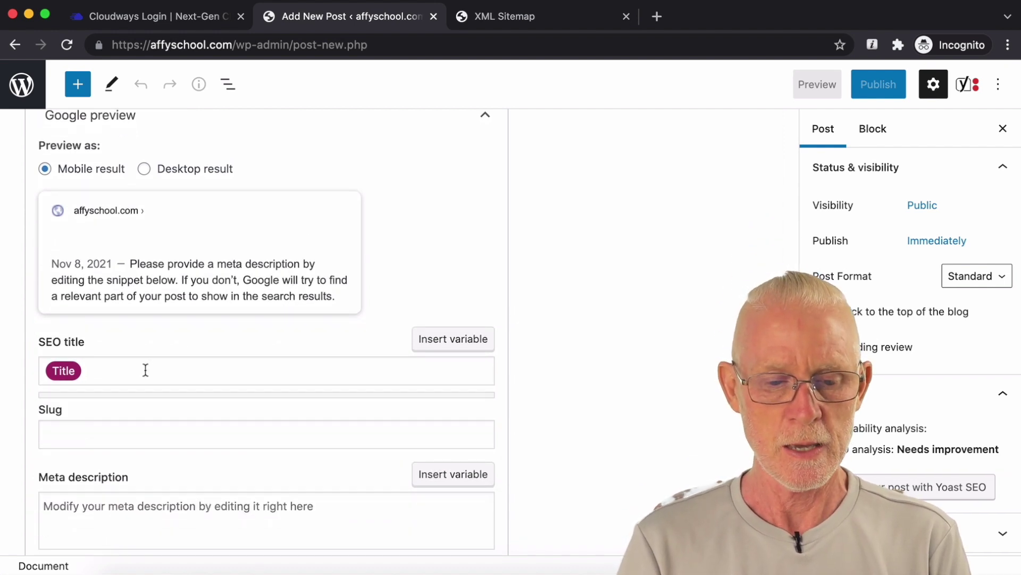
{"action": "scroll", "coordinate": [146, 373], "scroll_direction": "down", "scroll_amount": 2}
{"action": "left_click", "coordinate": [136, 449]}
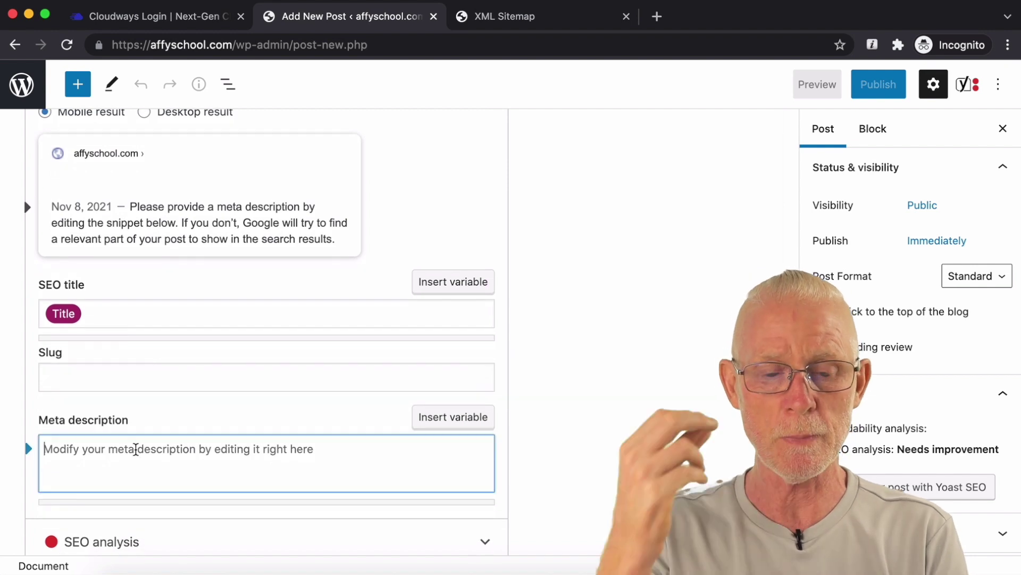
{"action": "type", "text": "this is my desc"}
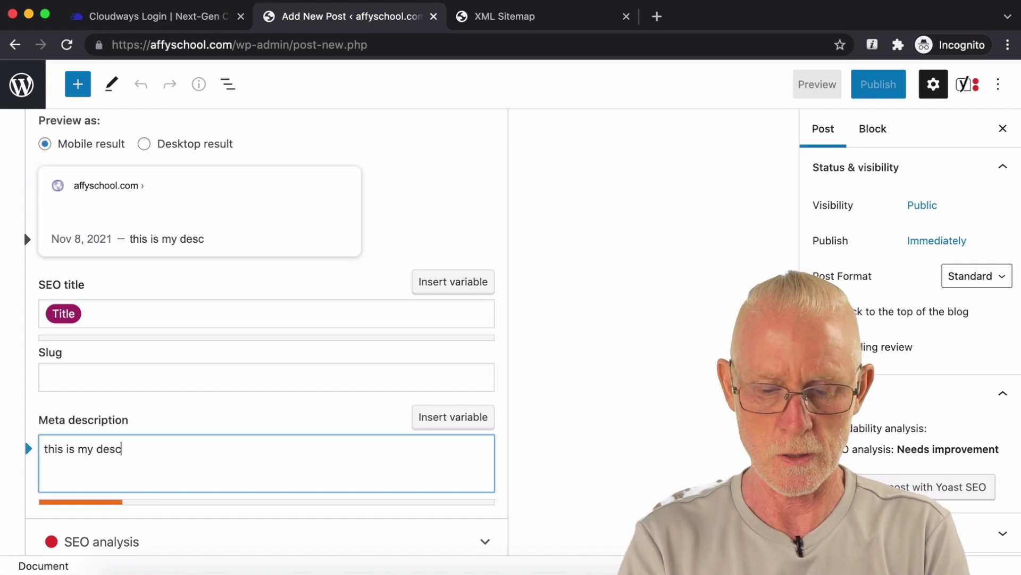
{"action": "type", "text": "ription and is great ! yahoo !"}
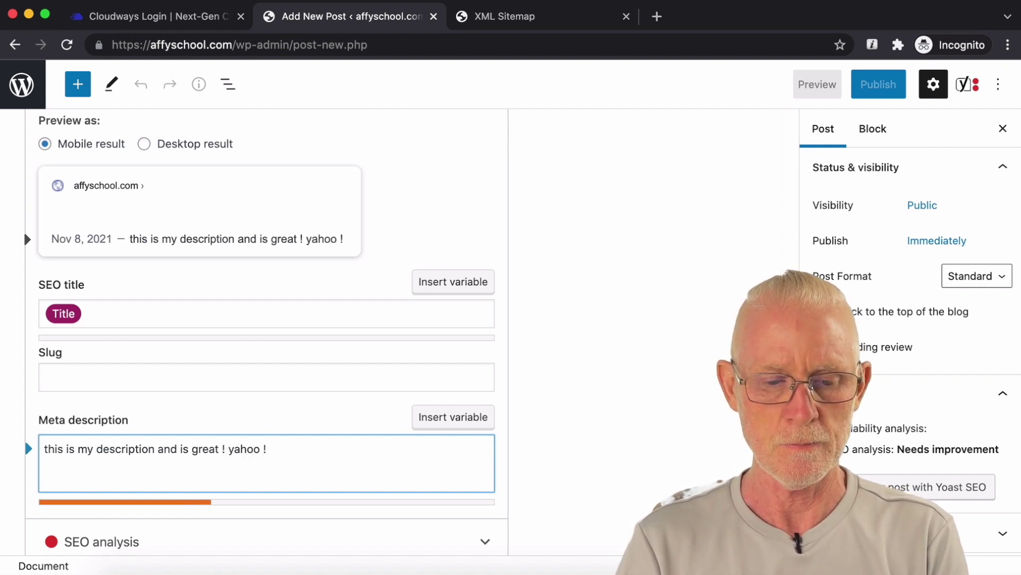
Step: Review the post's Advanced Yoast settings, then return to the empty paragraph block
{"action": "scroll", "coordinate": [266, 330], "scroll_direction": "down", "scroll_amount": 3}
{"action": "scroll", "coordinate": [266, 330], "scroll_direction": "up", "scroll_amount": 2}
{"action": "scroll", "coordinate": [121, 528], "scroll_direction": "up", "scroll_amount": 3}
{"action": "scroll", "coordinate": [121, 529], "scroll_direction": "down", "scroll_amount": 5}
{"action": "left_click", "coordinate": [121, 529]}
{"action": "scroll", "coordinate": [326, 456], "scroll_direction": "down", "scroll_amount": 5}
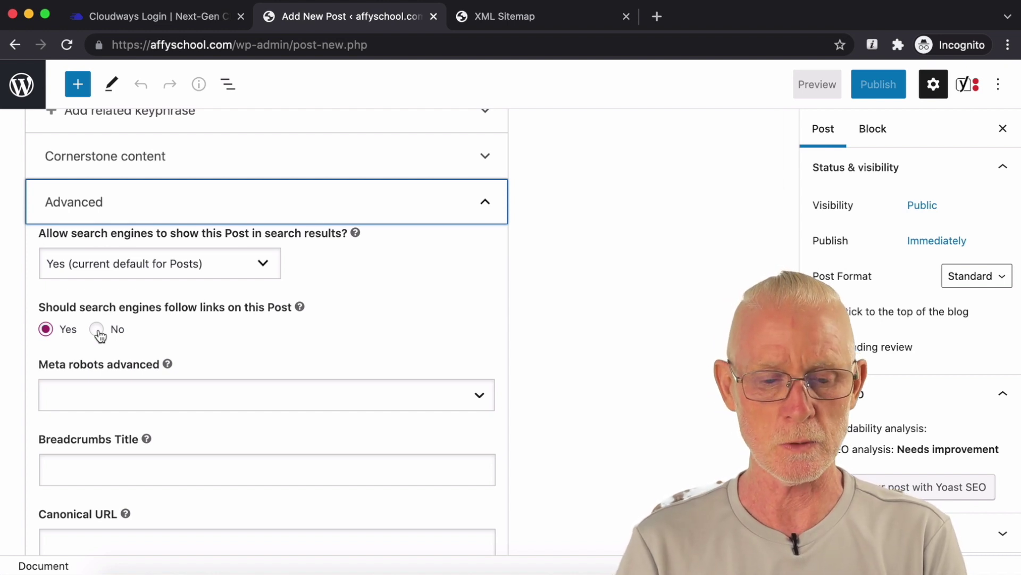
{"action": "scroll", "coordinate": [269, 378], "scroll_direction": "up", "scroll_amount": 12}
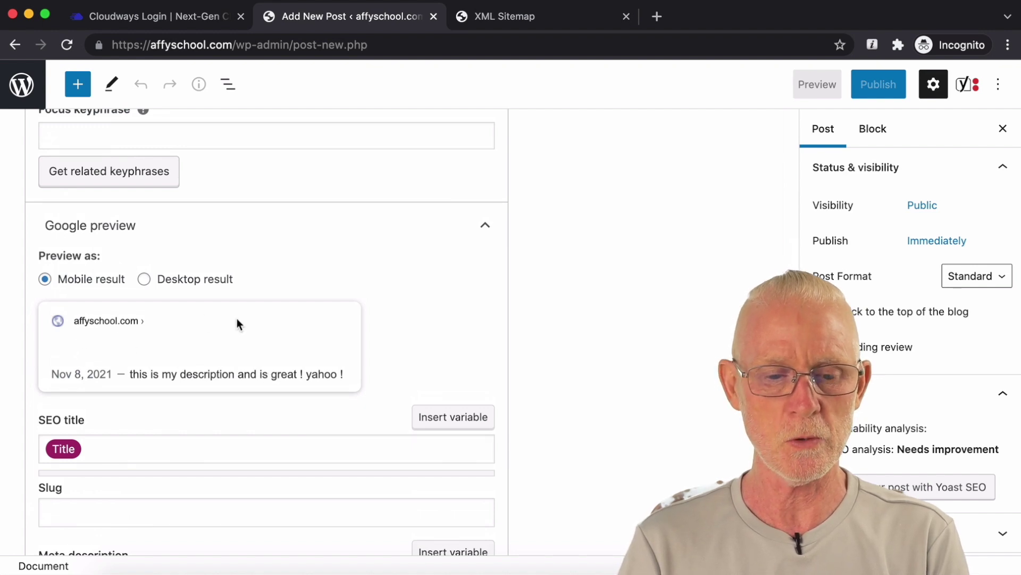
{"action": "scroll", "coordinate": [448, 345], "scroll_direction": "up", "scroll_amount": 10}
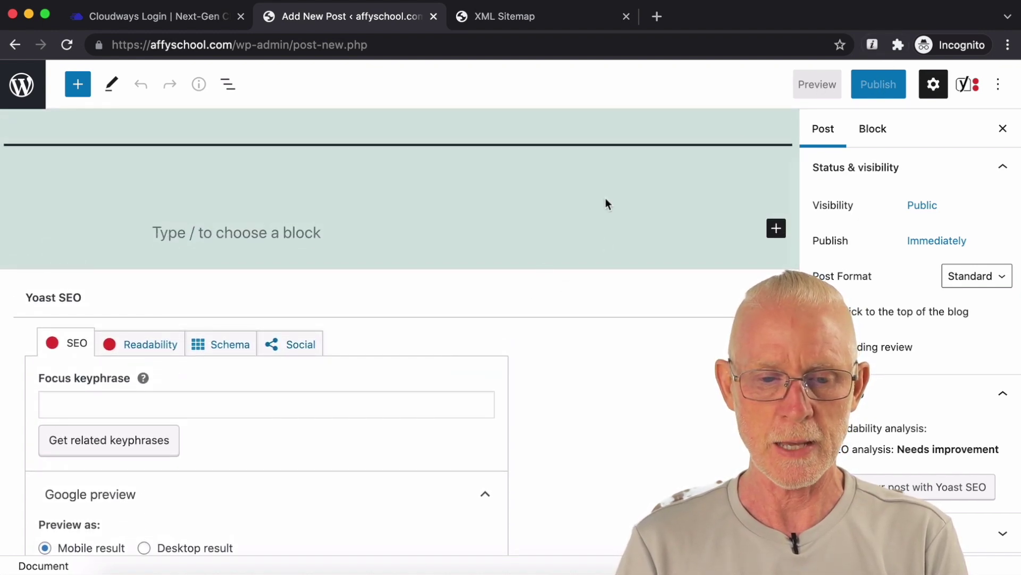
{"action": "left_click", "coordinate": [309, 230]}
Step: Write 'test' in the paragraph, publish the post and view it live
{"action": "type", "text": "test"}
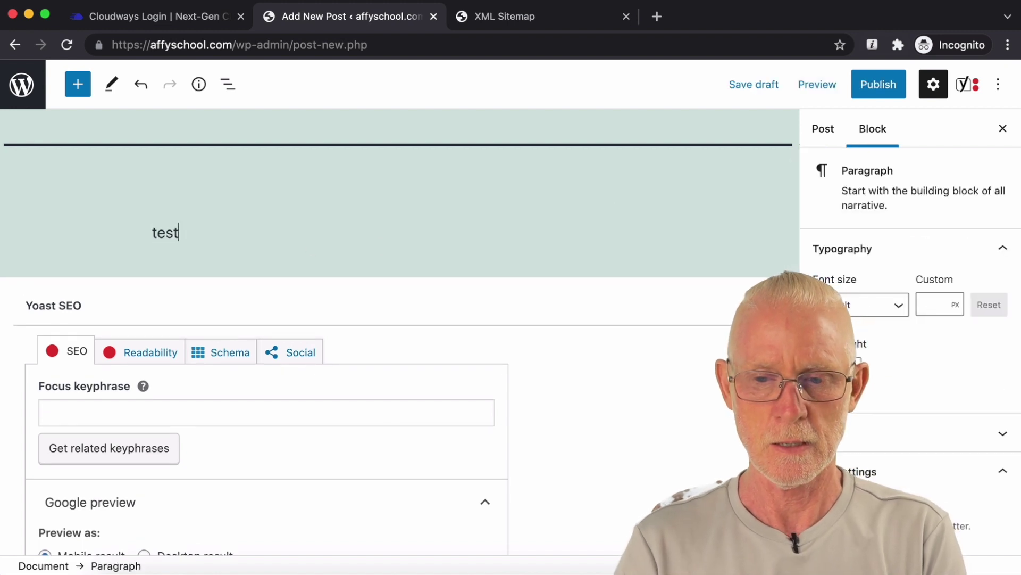
{"action": "left_click", "coordinate": [893, 93]}
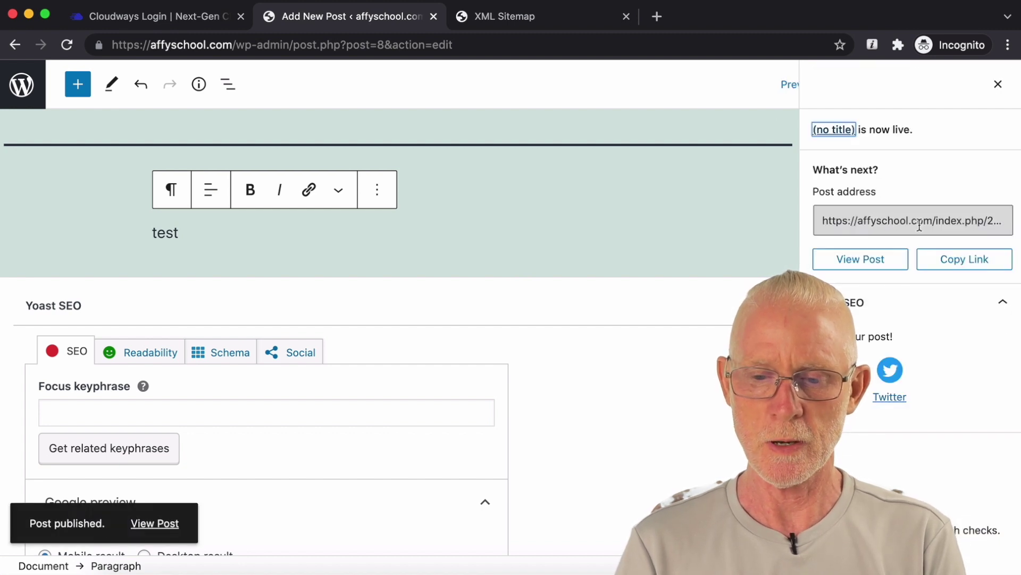
{"action": "left_click", "coordinate": [873, 261]}
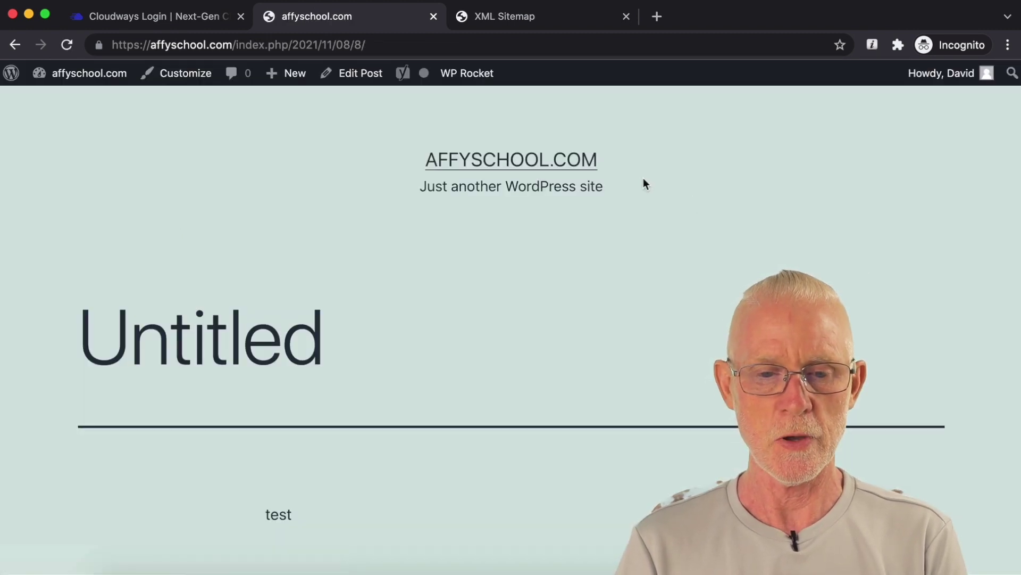
Step: Check the description meta tag in the live page's source, then return to editing the post
{"action": "scroll", "coordinate": [643, 179], "scroll_direction": "down", "scroll_amount": 1}
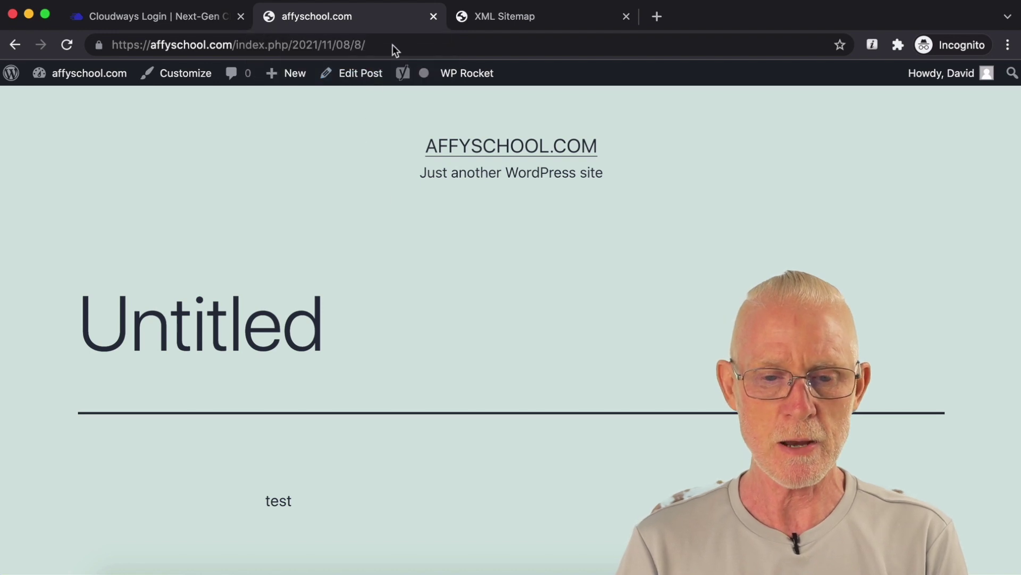
{"action": "right_click", "coordinate": [393, 227]}
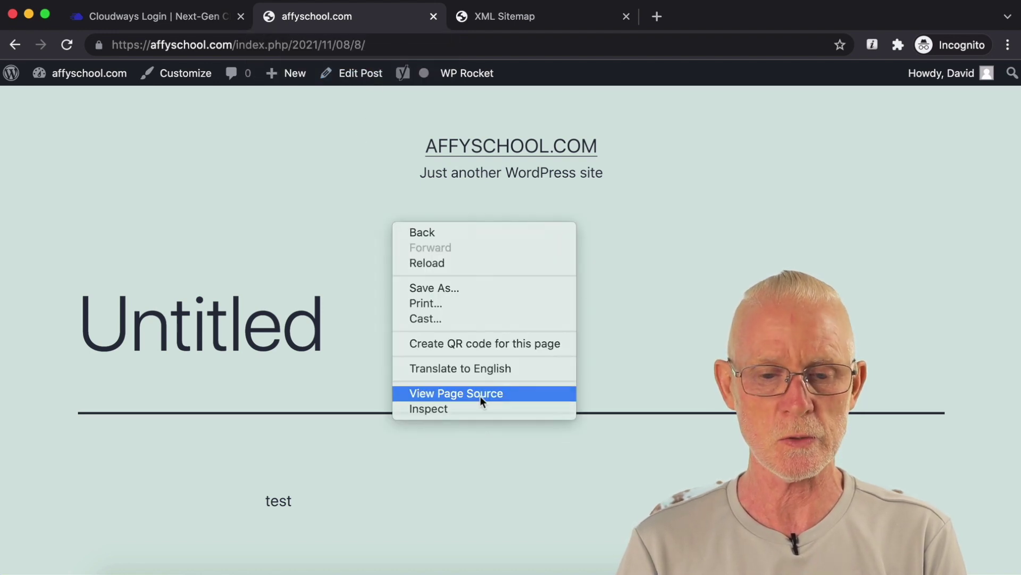
{"action": "left_click", "coordinate": [480, 395]}
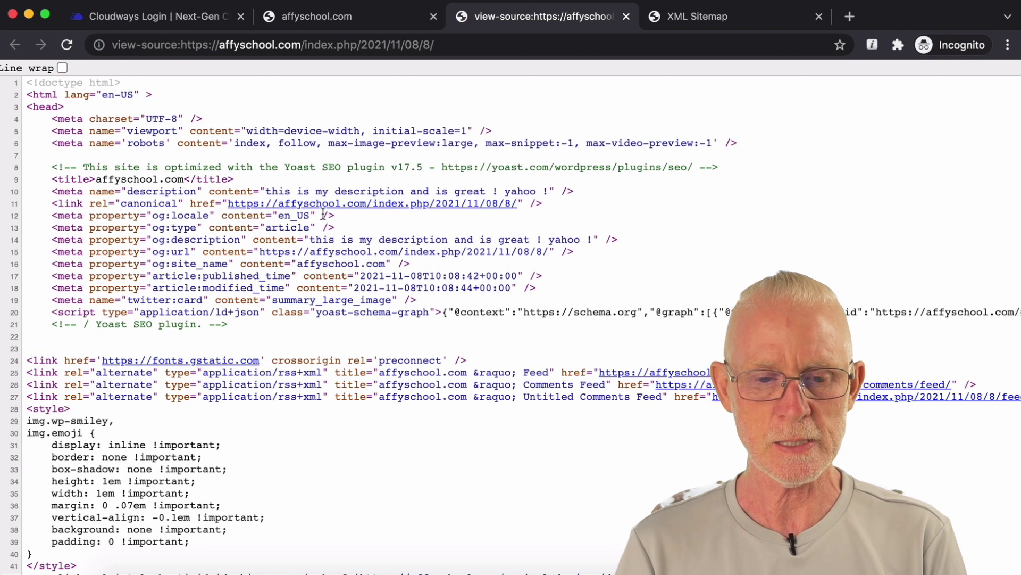
{"action": "left_click_drag", "start_coordinate": [266, 190], "coordinate": [553, 189]}
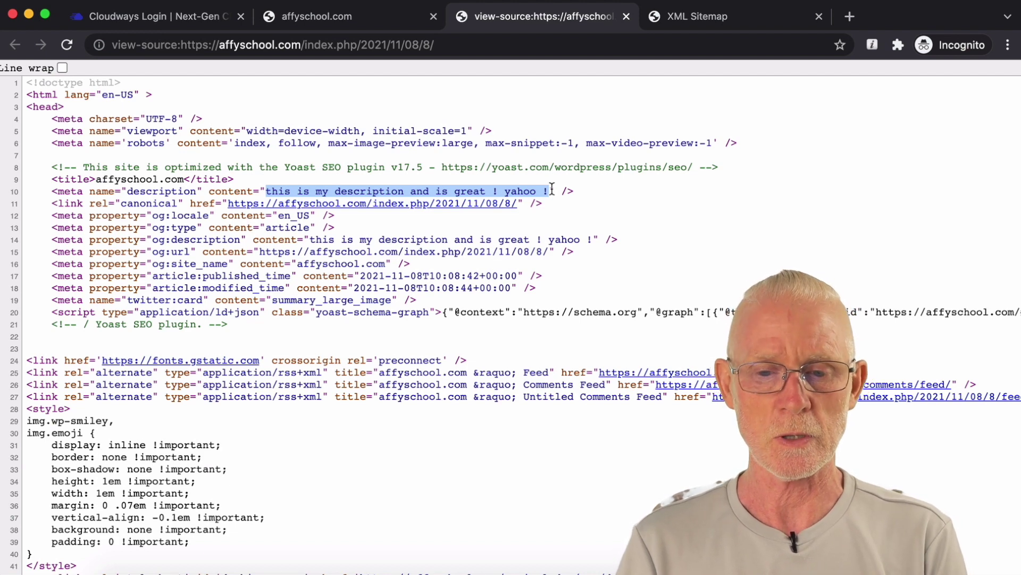
{"action": "left_click", "coordinate": [626, 16]}
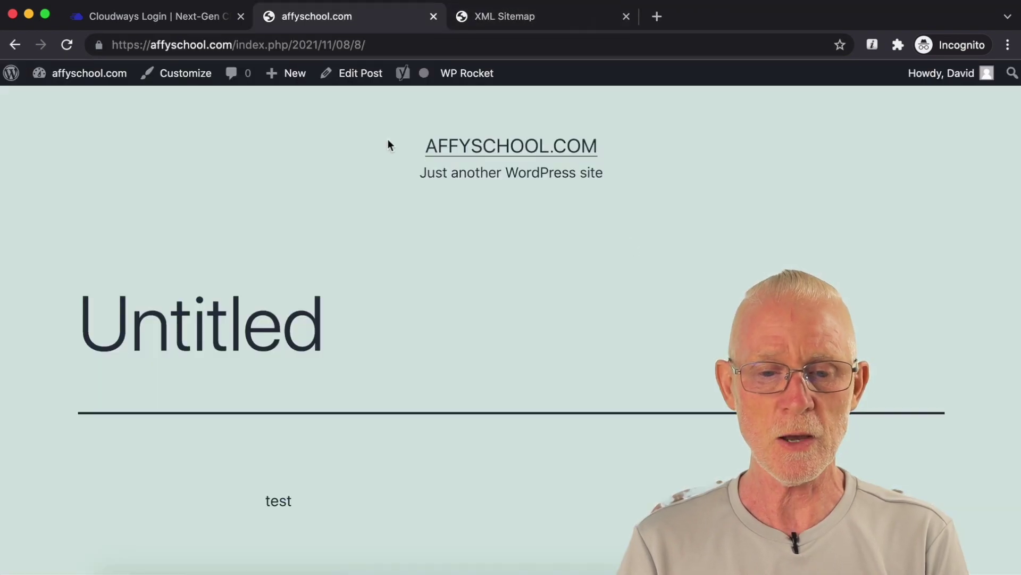
{"action": "left_click", "coordinate": [362, 75]}
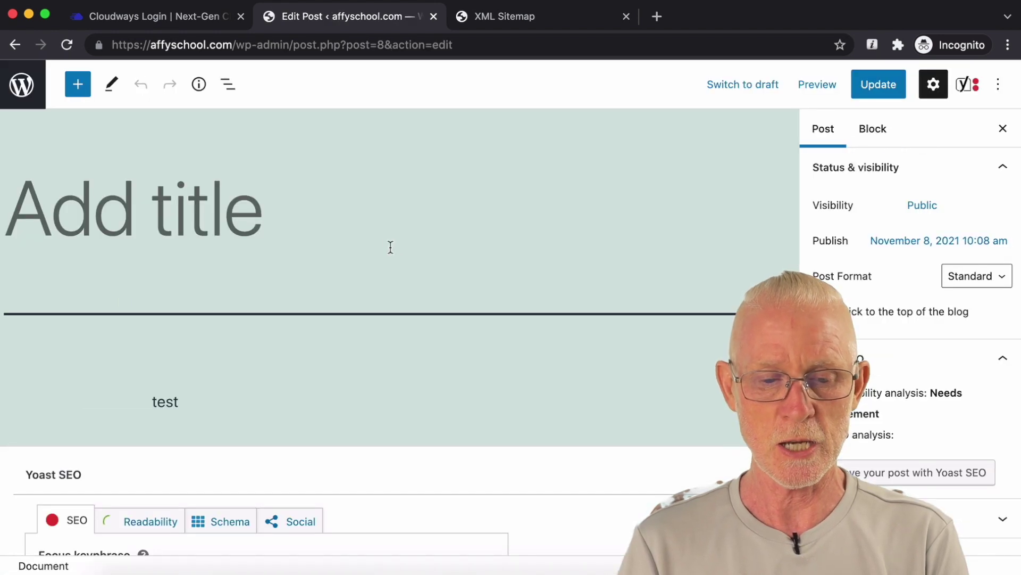
Step: Replace the Title variable in the Yoast SEO title with 'THIS is MY title!' and update the post
{"action": "scroll", "coordinate": [390, 253], "scroll_direction": "down", "scroll_amount": 5}
{"action": "scroll", "coordinate": [391, 247], "scroll_direction": "down", "scroll_amount": 1}
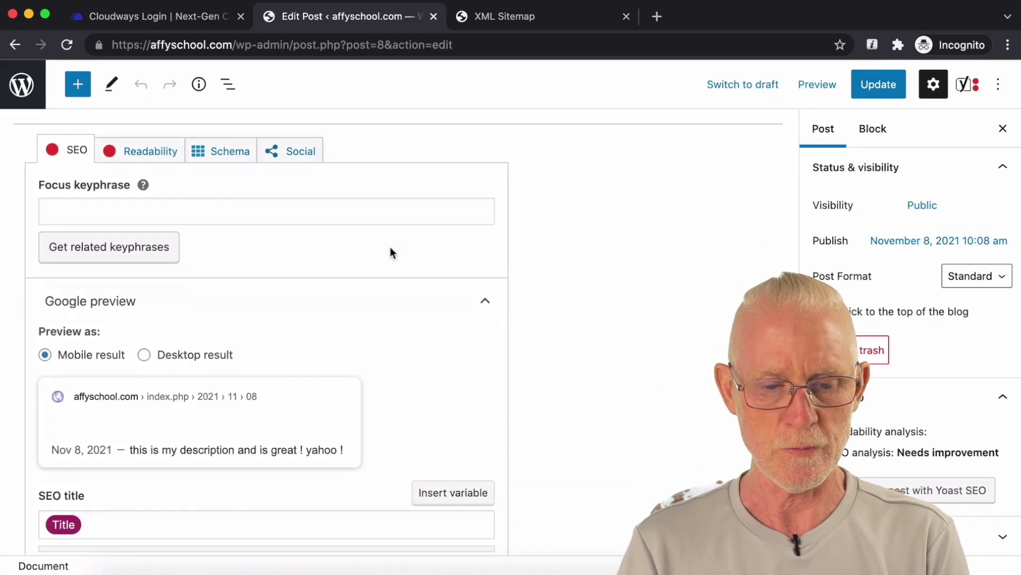
{"action": "scroll", "coordinate": [390, 247], "scroll_direction": "down", "scroll_amount": 1}
{"action": "scroll", "coordinate": [391, 247], "scroll_direction": "down", "scroll_amount": 3}
{"action": "left_click", "coordinate": [159, 318]}
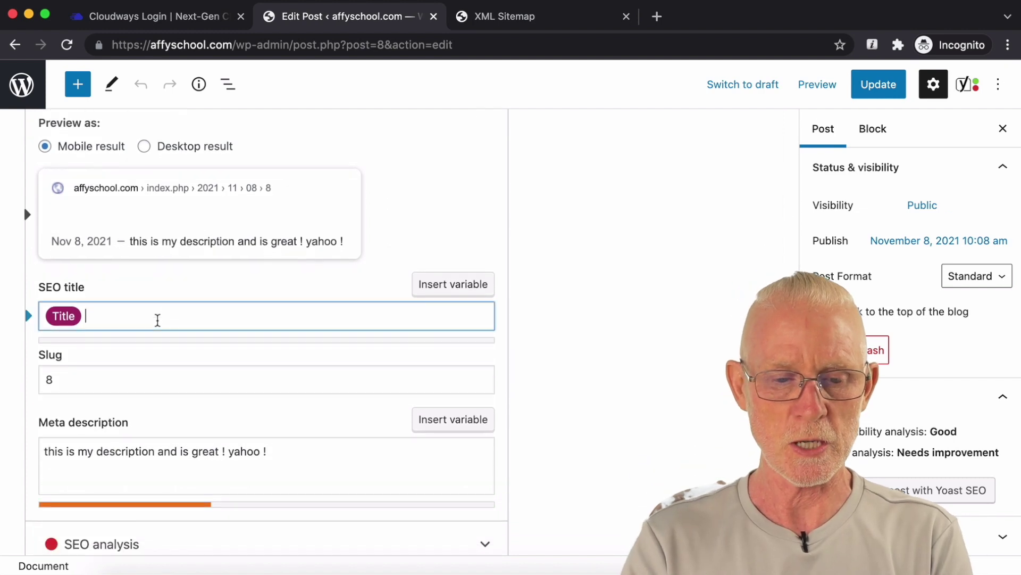
{"action": "key", "text": "BackSpace"}
{"action": "type", "text": "THIS "}
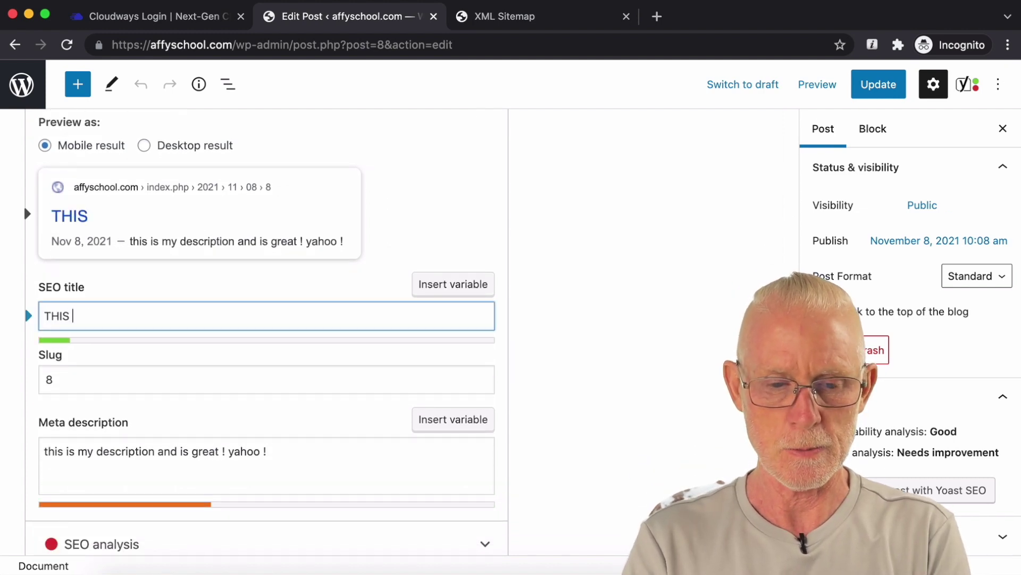
{"action": "type", "text": "is MY title!"}
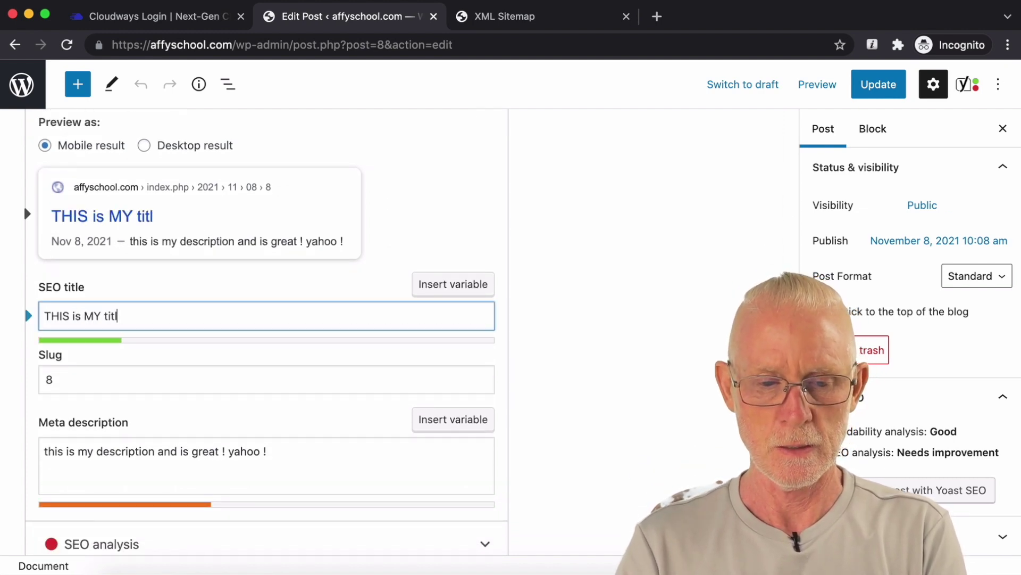
{"action": "left_click", "coordinate": [868, 92]}
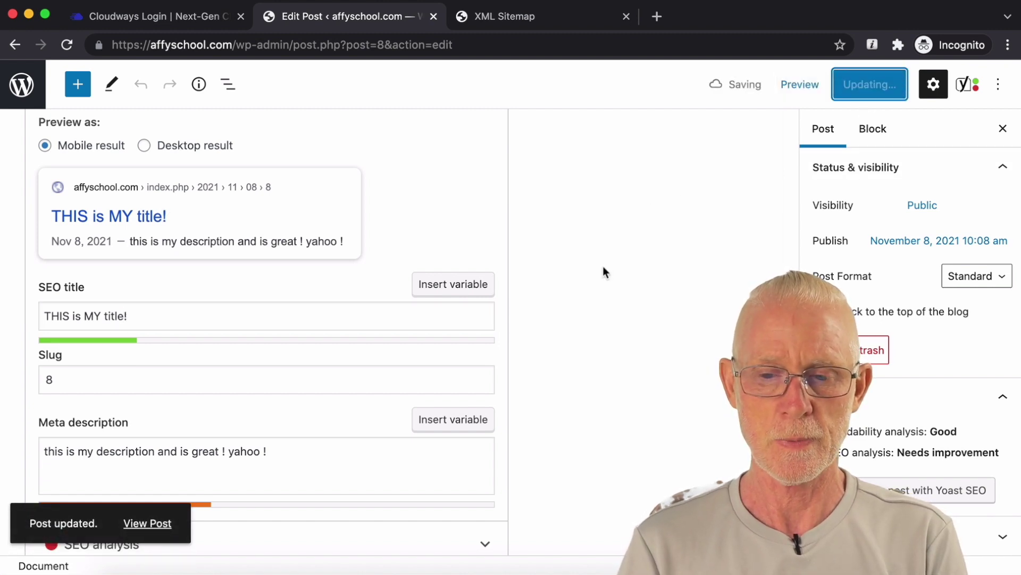
{"action": "left_click", "coordinate": [822, 90]}
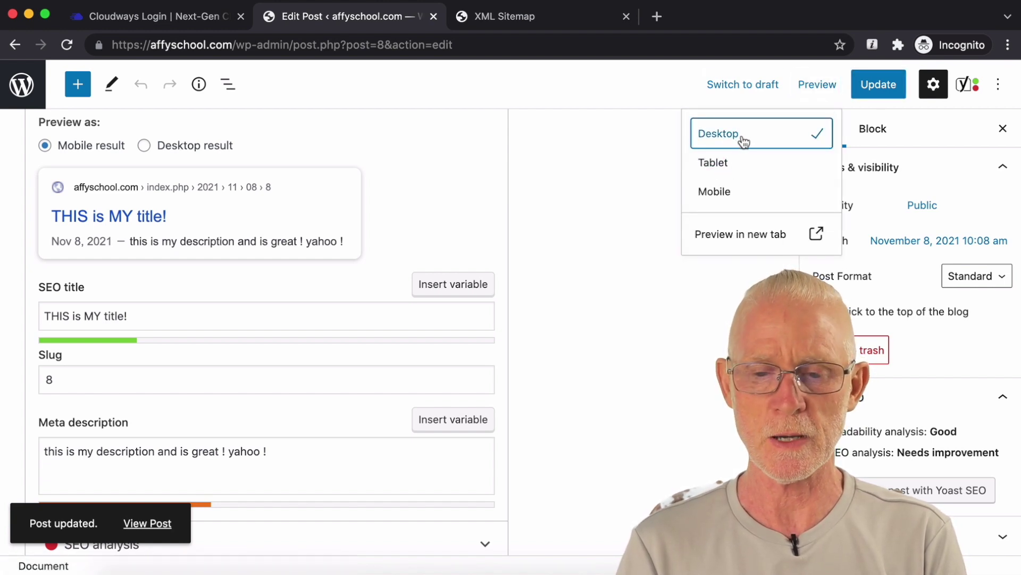
Step: Preview the post in a new tab, close the preview and XML Sitemap tabs, and return to the Posts list
{"action": "left_click", "coordinate": [739, 235]}
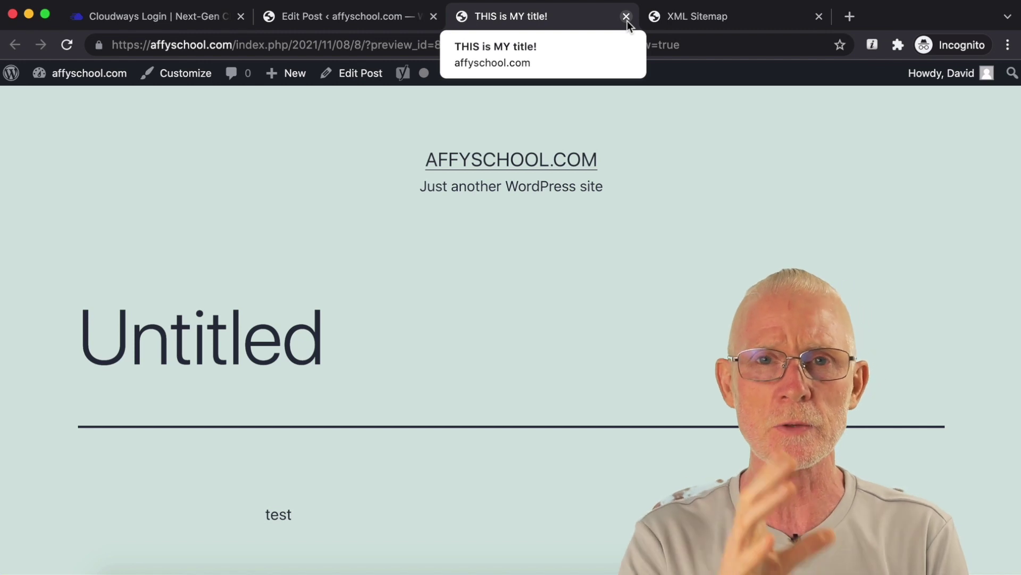
{"action": "left_click", "coordinate": [627, 21]}
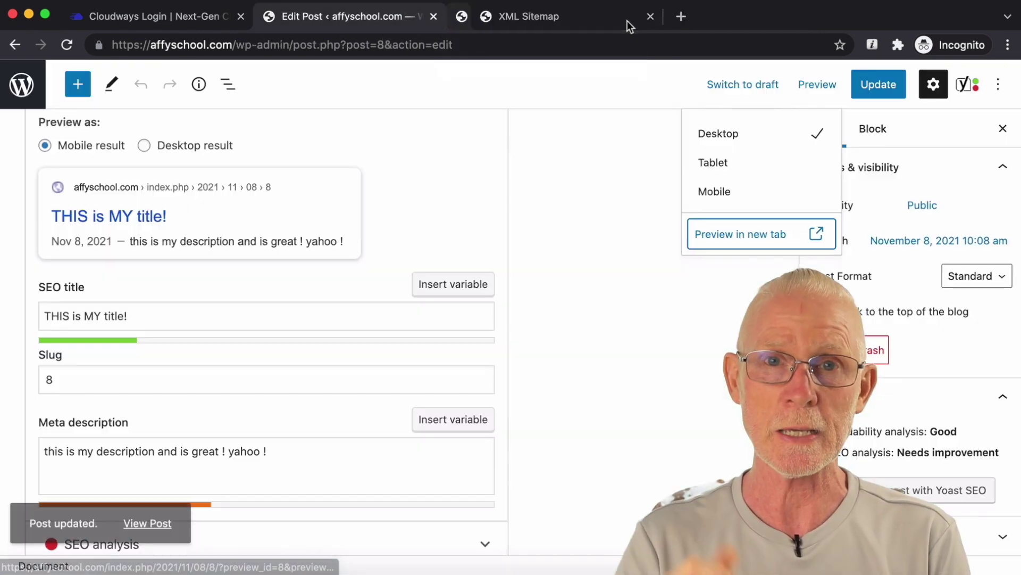
{"action": "left_click", "coordinate": [627, 21]}
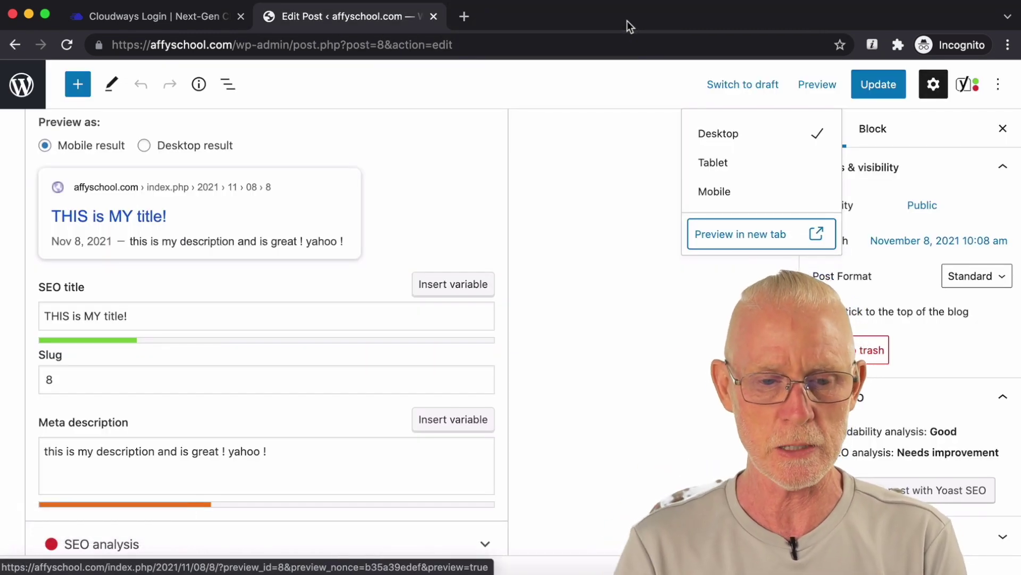
{"action": "scroll", "coordinate": [618, 213], "scroll_direction": "up", "scroll_amount": 10}
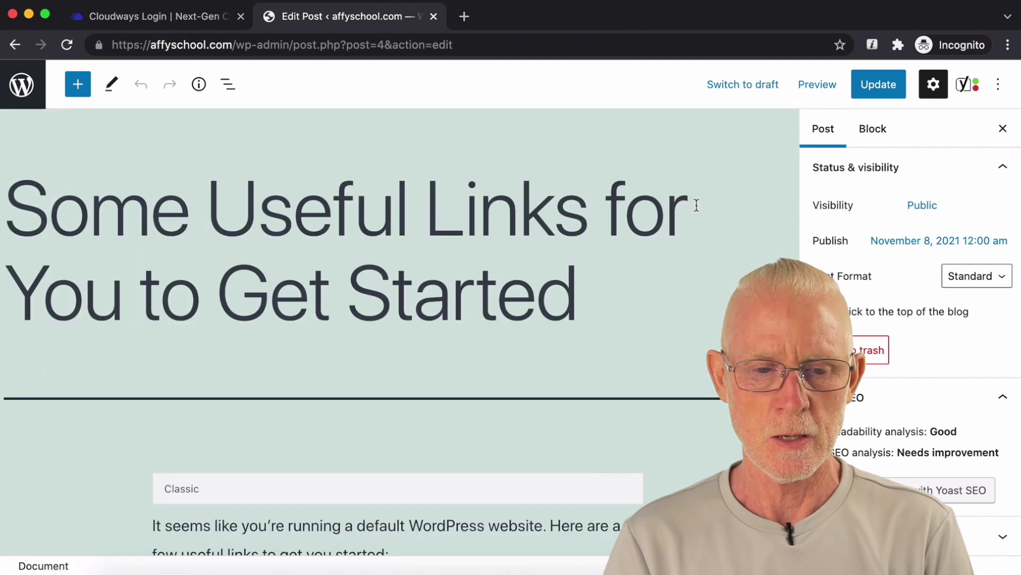
{"action": "left_click", "coordinate": [30, 95]}
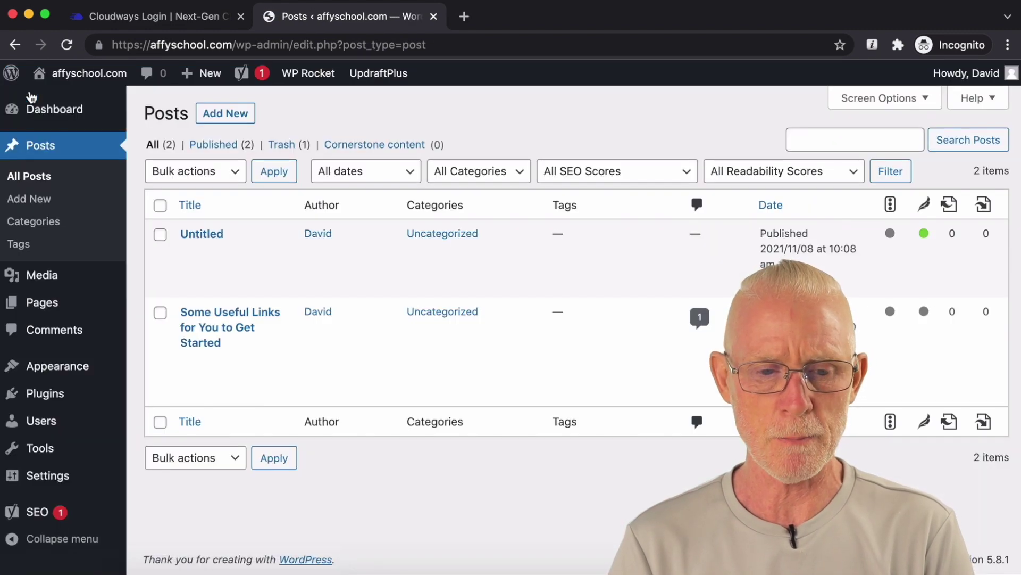
Step: Go to WP Rocket > Settings from the admin bar
{"action": "mouse_move", "coordinate": [31, 104]}
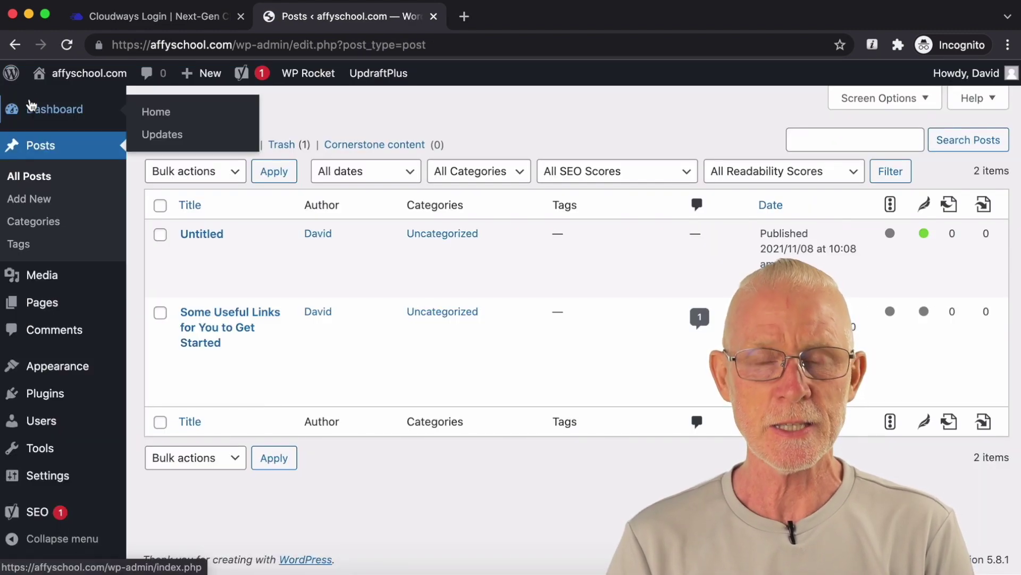
{"action": "mouse_move", "coordinate": [310, 78]}
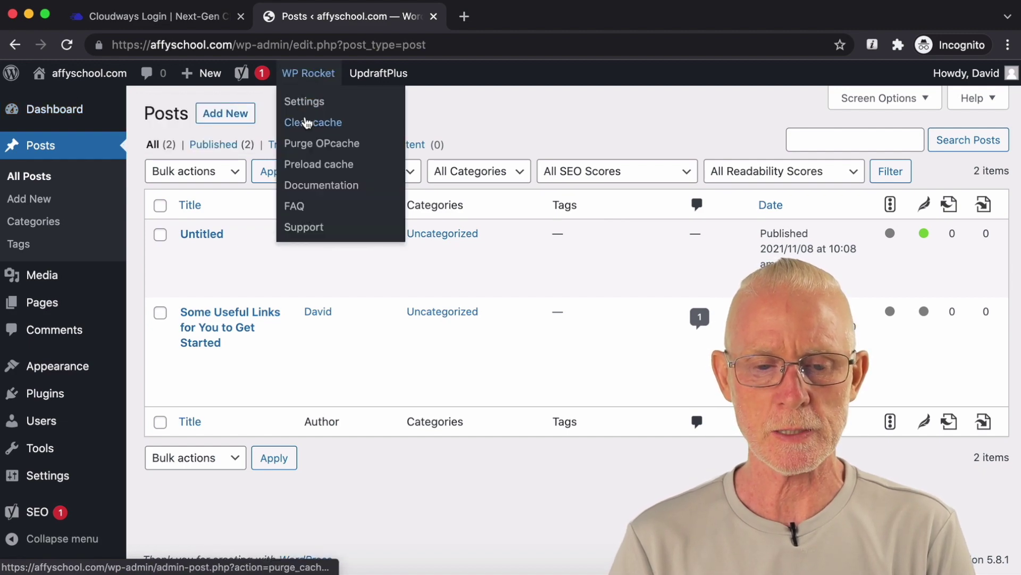
{"action": "left_click", "coordinate": [298, 102]}
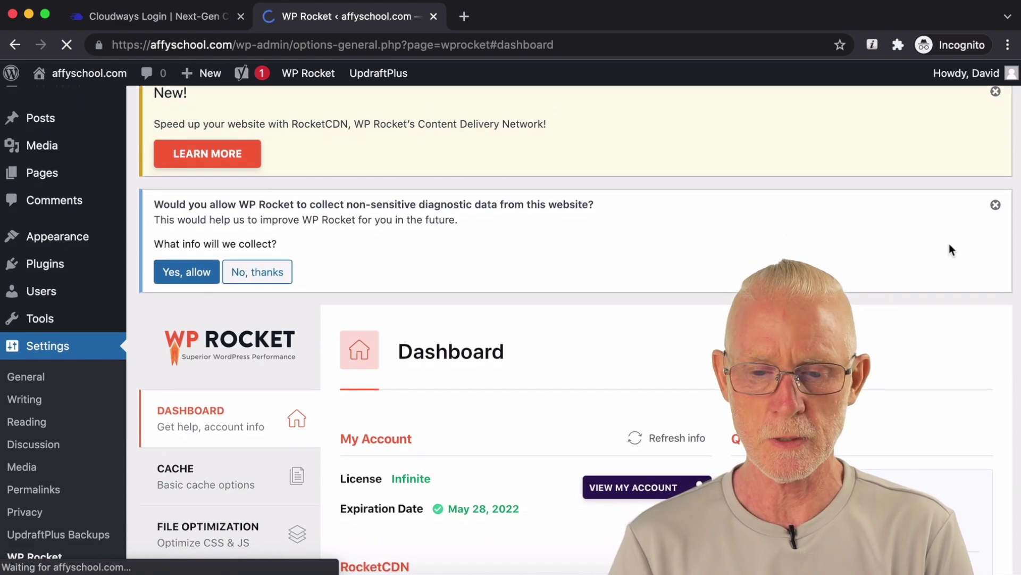
Step: Dismiss the diagnostic-data and RocketCDN notices, then look over WP Rocket's Cache settings
{"action": "left_click", "coordinate": [996, 205]}
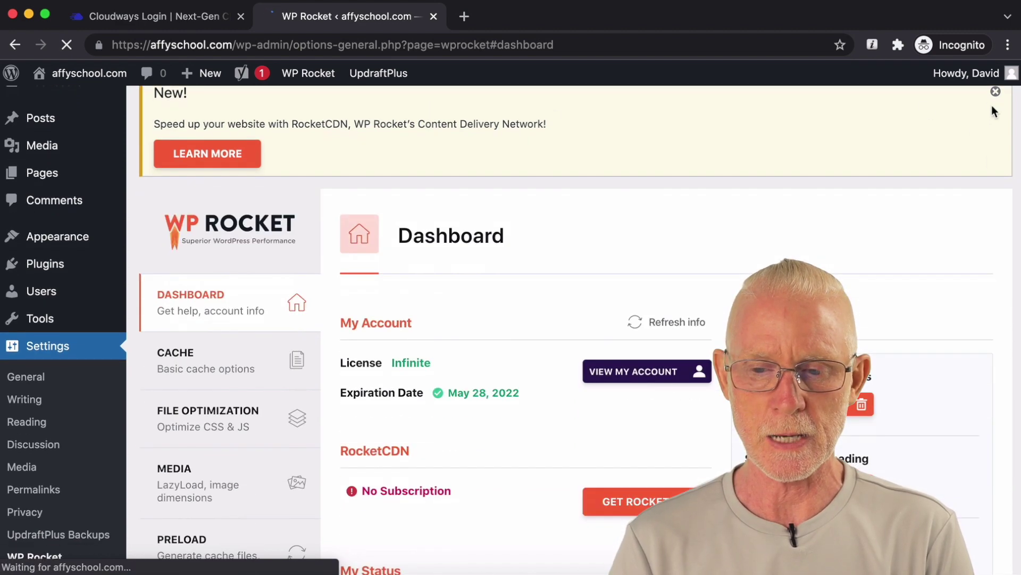
{"action": "left_click", "coordinate": [995, 96]}
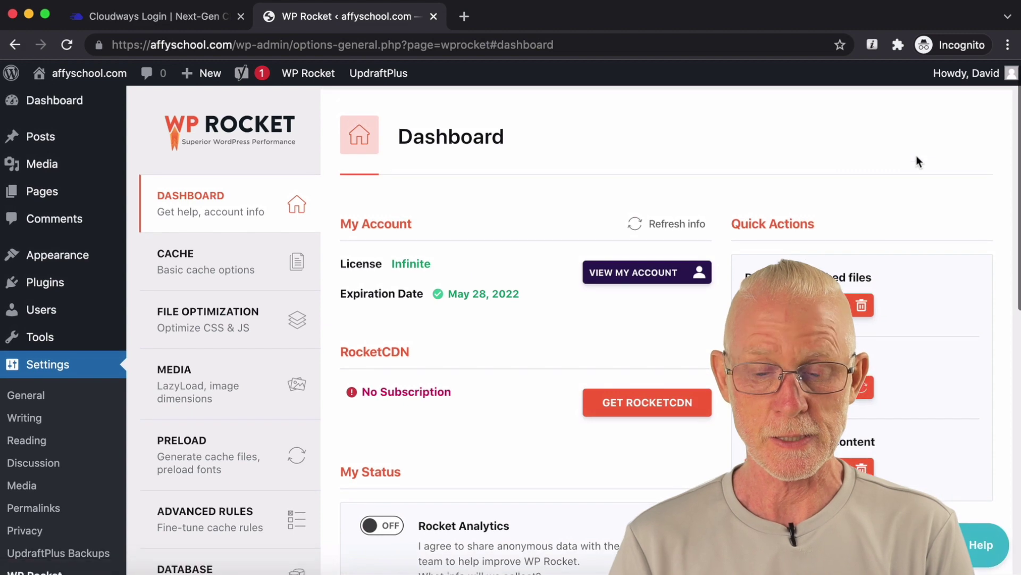
{"action": "scroll", "coordinate": [916, 156], "scroll_direction": "down", "scroll_amount": 3}
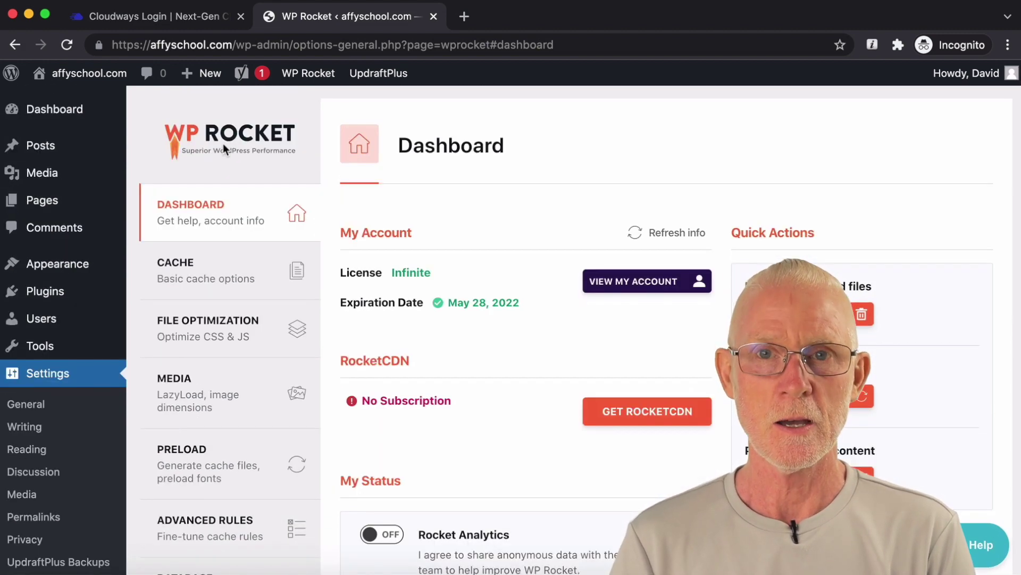
{"action": "scroll", "coordinate": [226, 149], "scroll_direction": "down", "scroll_amount": 1}
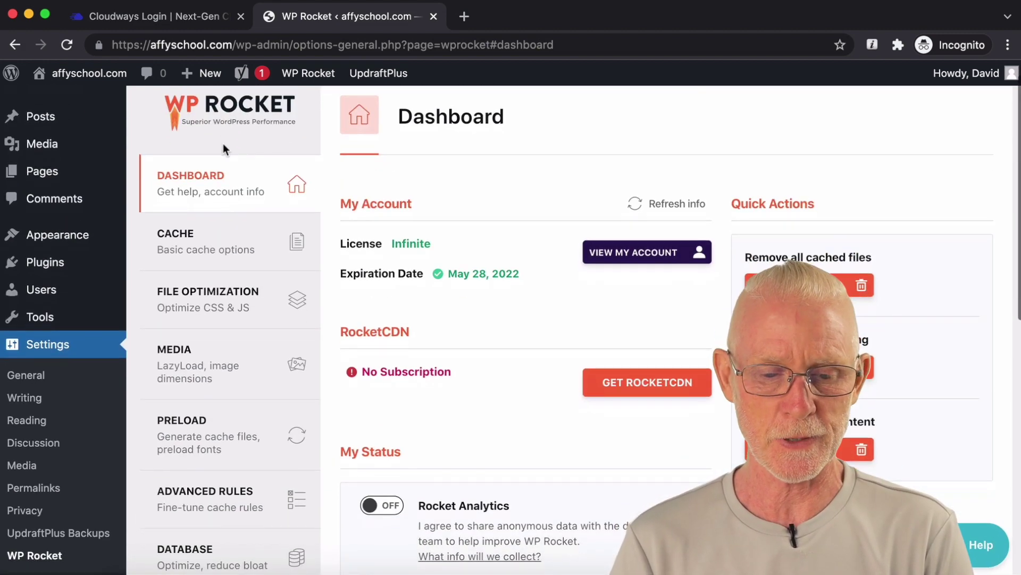
{"action": "scroll", "coordinate": [200, 447], "scroll_direction": "down", "scroll_amount": 4}
{"action": "scroll", "coordinate": [200, 447], "scroll_direction": "up", "scroll_amount": 5}
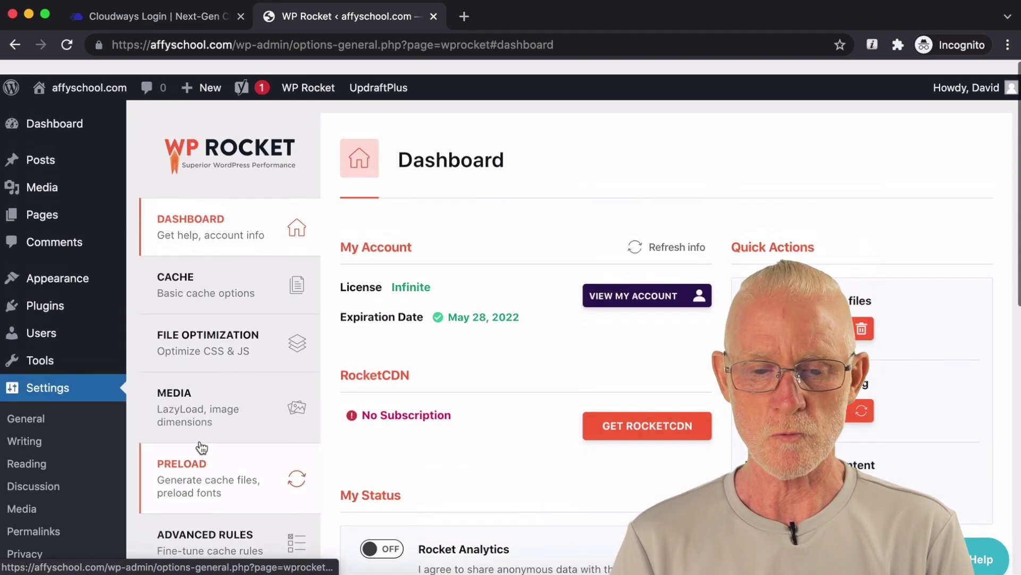
{"action": "scroll", "coordinate": [479, 314], "scroll_direction": "down", "scroll_amount": 1}
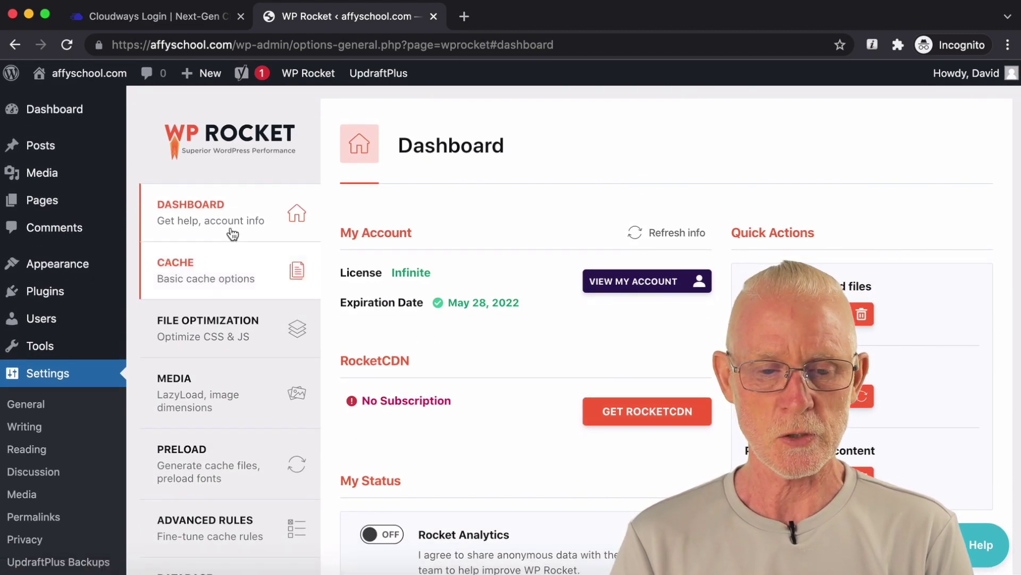
{"action": "left_click", "coordinate": [224, 282]}
{"action": "scroll", "coordinate": [523, 228], "scroll_direction": "down", "scroll_amount": 10}
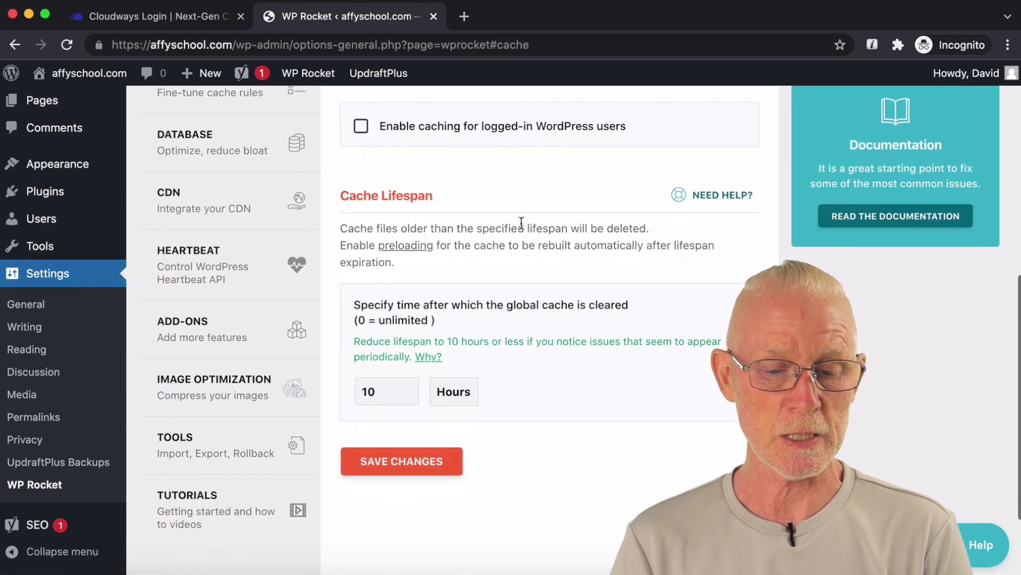
{"action": "scroll", "coordinate": [521, 228], "scroll_direction": "up", "scroll_amount": 10}
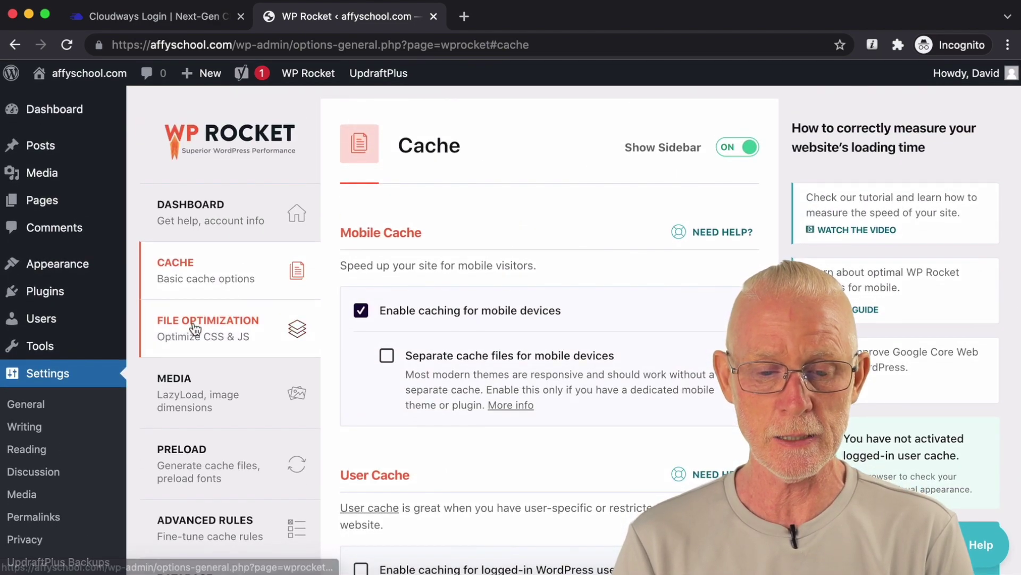
Step: In File Optimization, tick Minify CSS files
{"action": "left_click", "coordinate": [193, 323]}
{"action": "scroll", "coordinate": [555, 244], "scroll_direction": "down", "scroll_amount": 1}
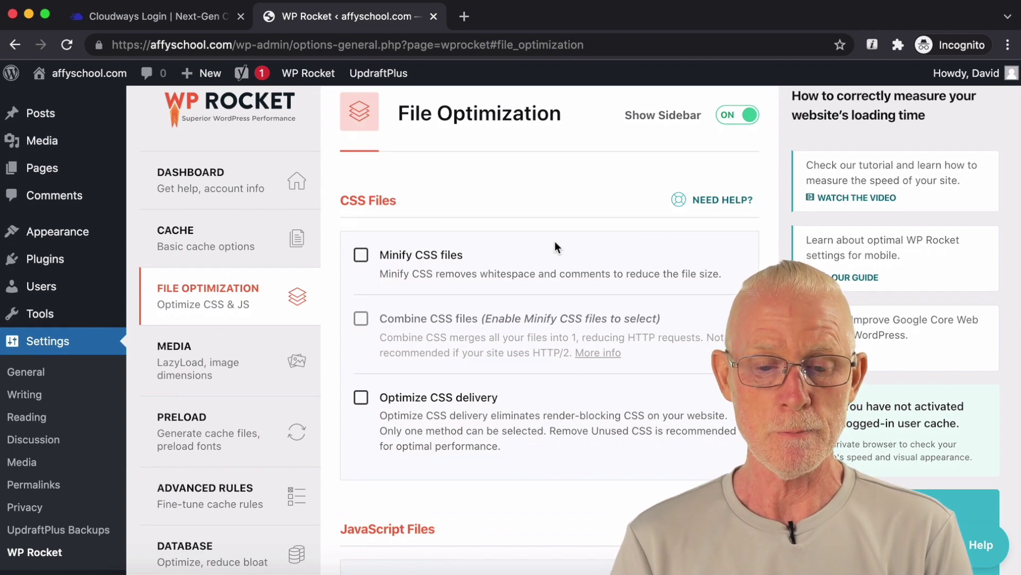
{"action": "left_click", "coordinate": [360, 255]}
Step: Activate Minify CSS and enable Optimize CSS delivery with Remove Unused CSS
{"action": "scroll", "coordinate": [542, 248], "scroll_direction": "down", "scroll_amount": 1}
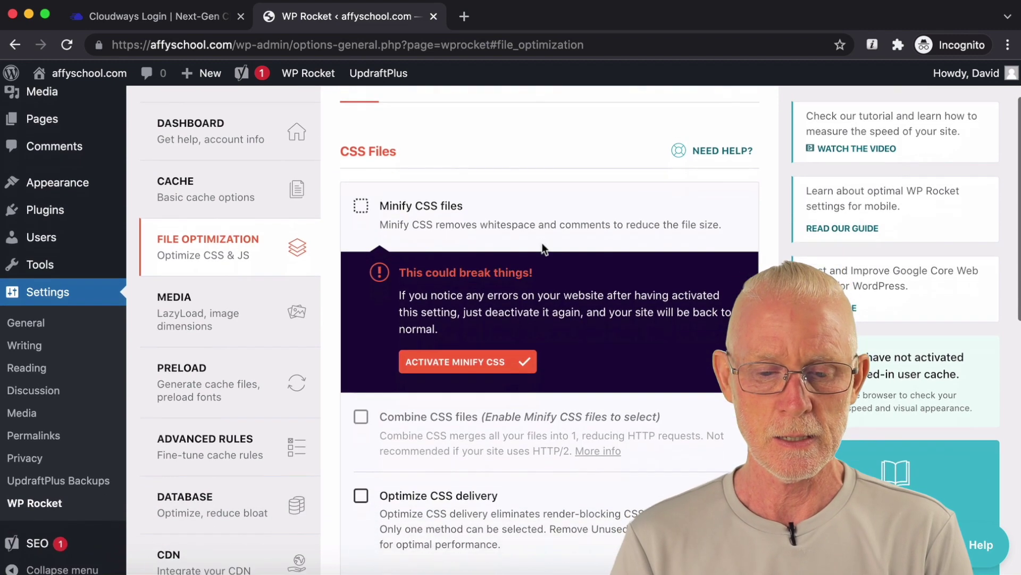
{"action": "left_click", "coordinate": [468, 362]}
{"action": "scroll", "coordinate": [599, 343], "scroll_direction": "down", "scroll_amount": 1}
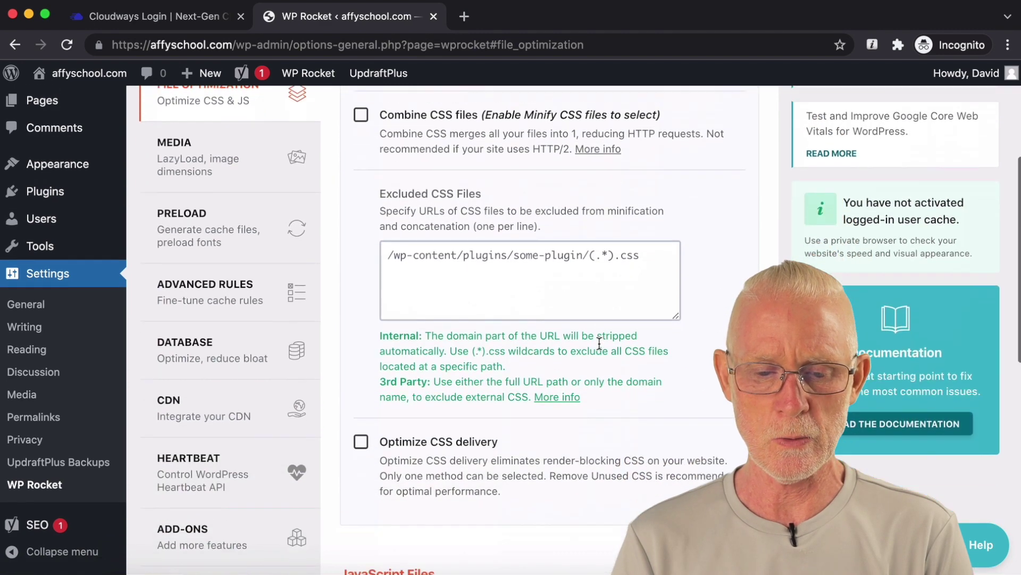
{"action": "scroll", "coordinate": [599, 343], "scroll_direction": "down", "scroll_amount": 2}
{"action": "left_click", "coordinate": [361, 344]}
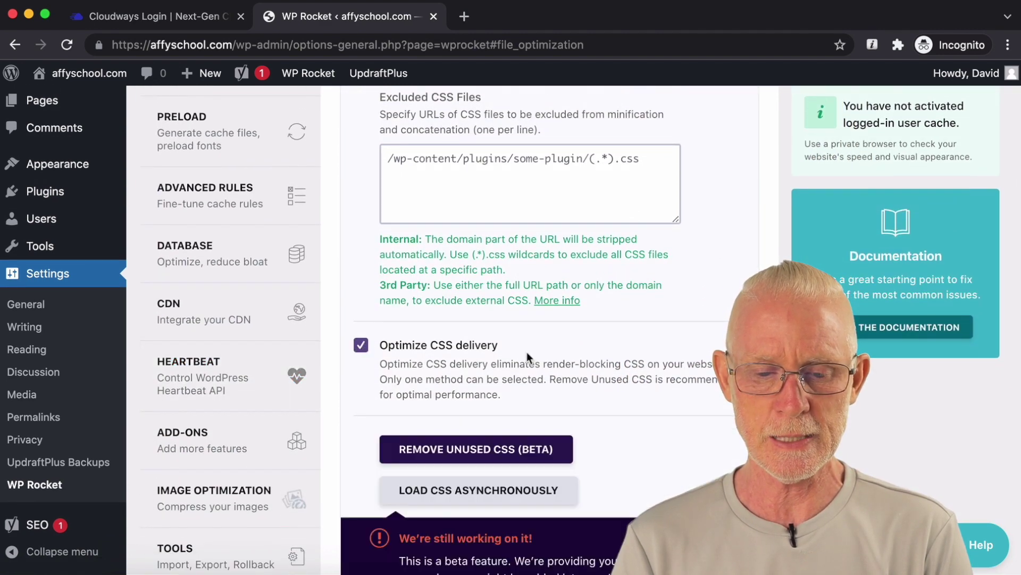
{"action": "scroll", "coordinate": [526, 352], "scroll_direction": "down", "scroll_amount": 3}
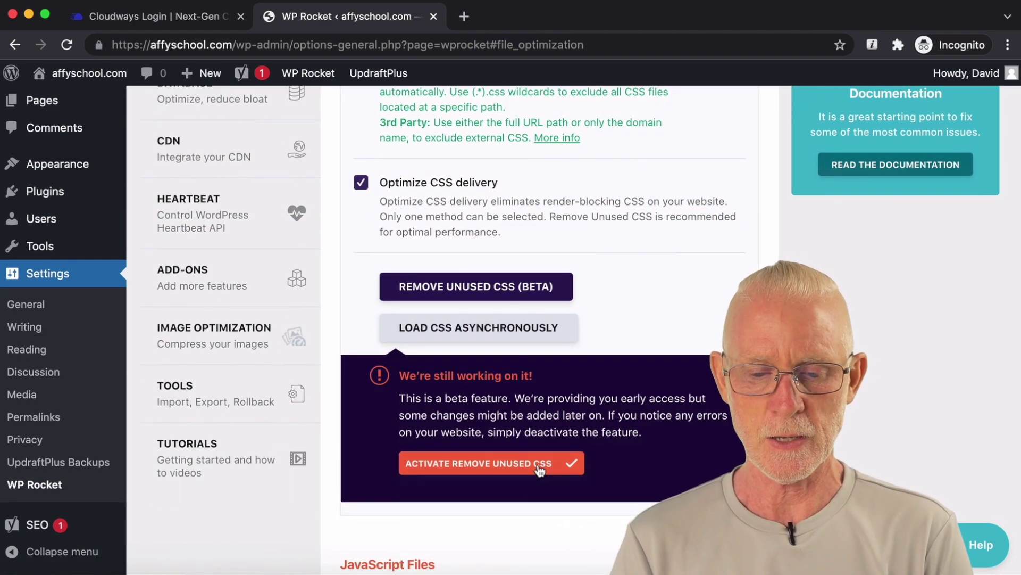
{"action": "left_click", "coordinate": [540, 469]}
Step: Enable Minify JavaScript, Load JavaScript deferred and Delay JavaScript execution
{"action": "scroll", "coordinate": [670, 429], "scroll_direction": "down", "scroll_amount": 1}
{"action": "scroll", "coordinate": [655, 336], "scroll_direction": "down", "scroll_amount": 5}
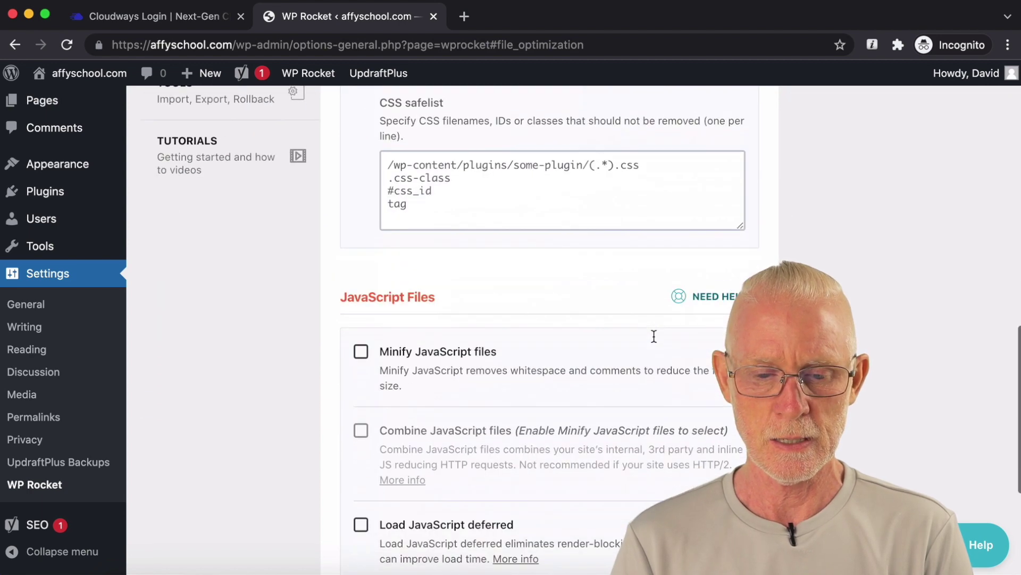
{"action": "scroll", "coordinate": [654, 336], "scroll_direction": "down", "scroll_amount": 2}
{"action": "left_click", "coordinate": [360, 281]}
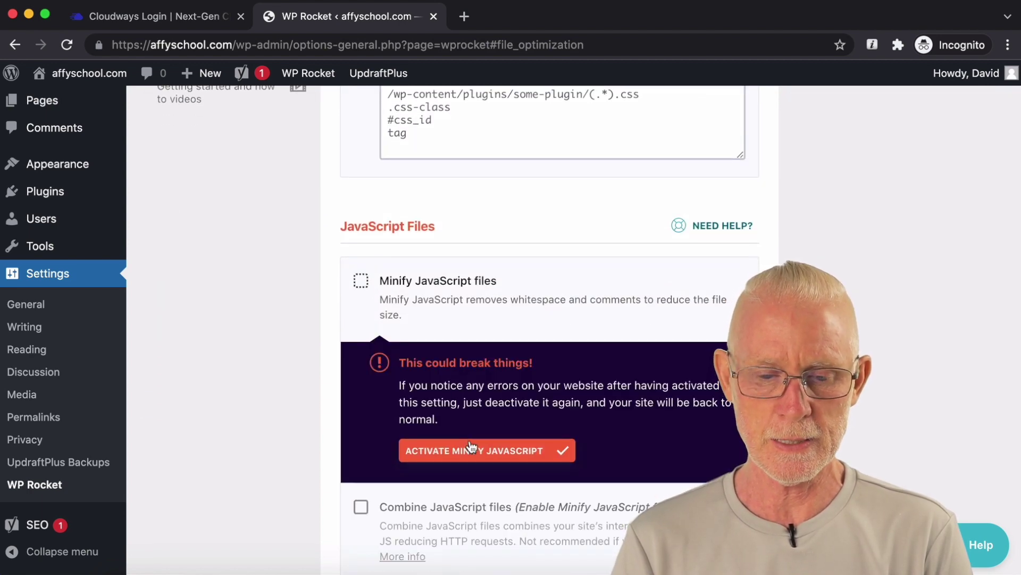
{"action": "left_click", "coordinate": [470, 449]}
{"action": "scroll", "coordinate": [568, 295], "scroll_direction": "down", "scroll_amount": 1}
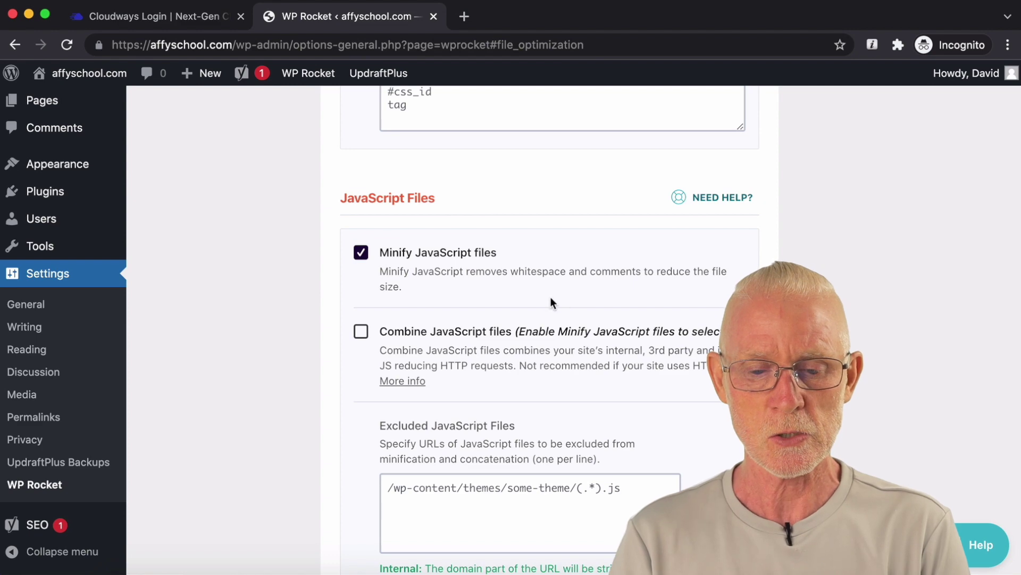
{"action": "scroll", "coordinate": [544, 301], "scroll_direction": "down", "scroll_amount": 1}
{"action": "scroll", "coordinate": [505, 302], "scroll_direction": "down", "scroll_amount": 10}
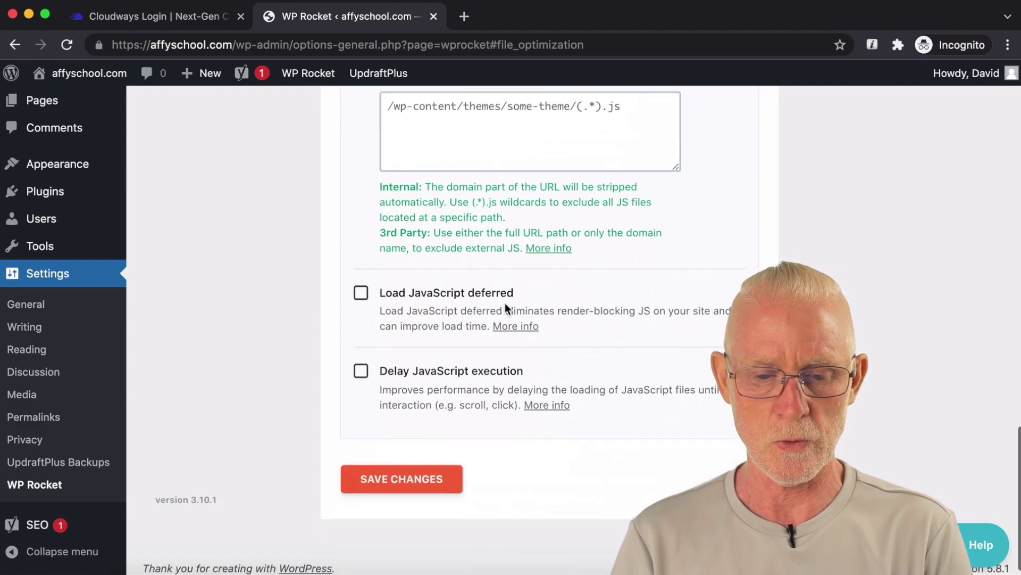
{"action": "left_click", "coordinate": [360, 290]}
{"action": "scroll", "coordinate": [360, 296], "scroll_direction": "down", "scroll_amount": 5}
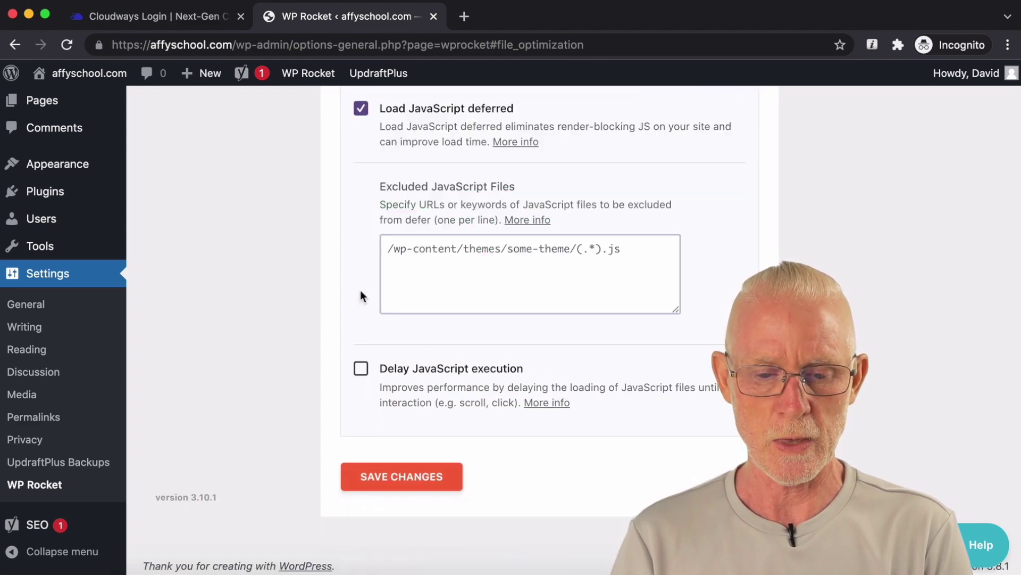
{"action": "left_click", "coordinate": [361, 370]}
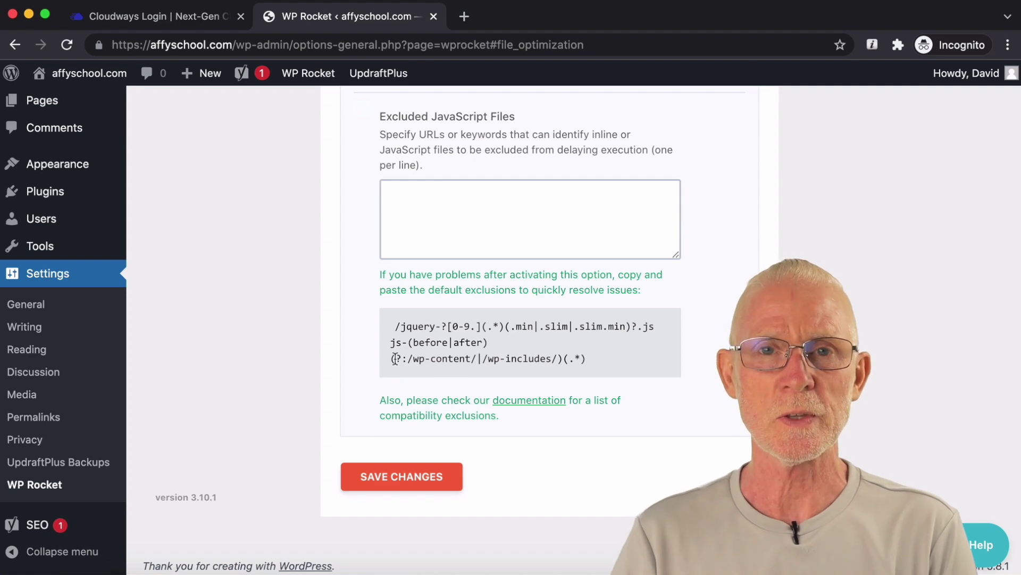
Step: Scroll to the bottom of File Optimization and save the changes
{"action": "scroll", "coordinate": [372, 354], "scroll_direction": "up", "scroll_amount": 20}
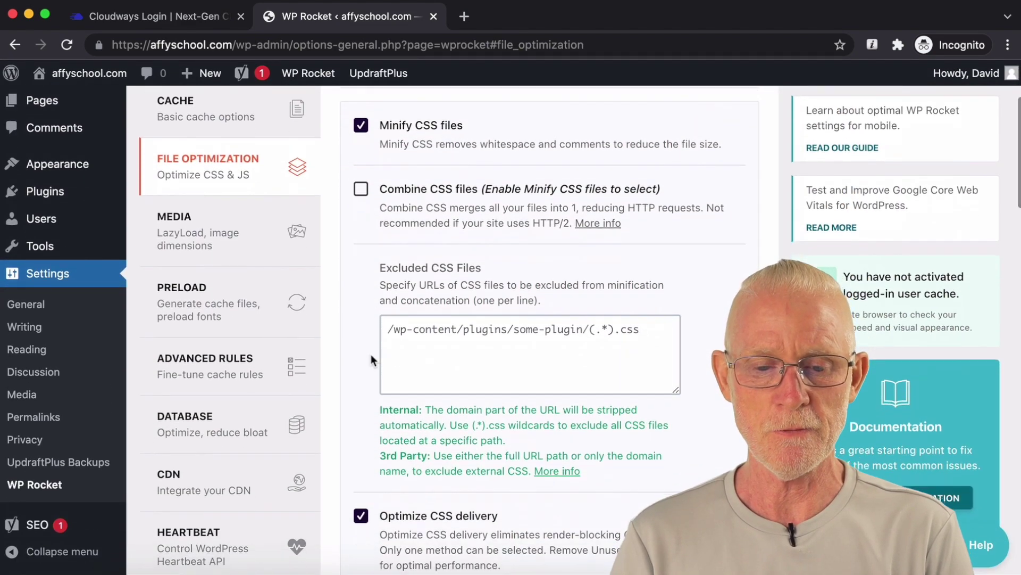
{"action": "scroll", "coordinate": [371, 358], "scroll_direction": "down", "scroll_amount": 5}
{"action": "scroll", "coordinate": [371, 359], "scroll_direction": "down", "scroll_amount": 9}
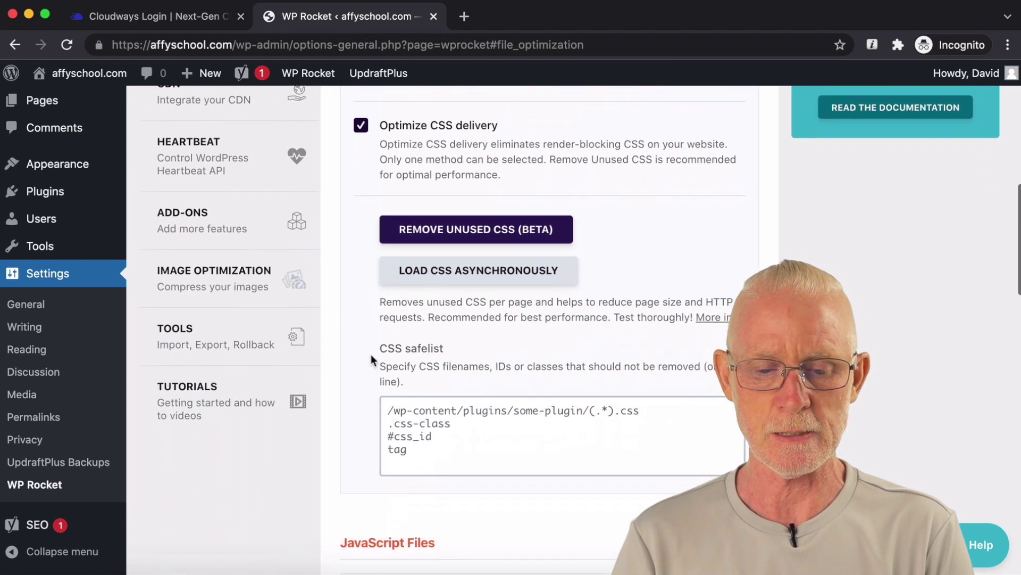
{"action": "scroll", "coordinate": [599, 311], "scroll_direction": "down", "scroll_amount": 7}
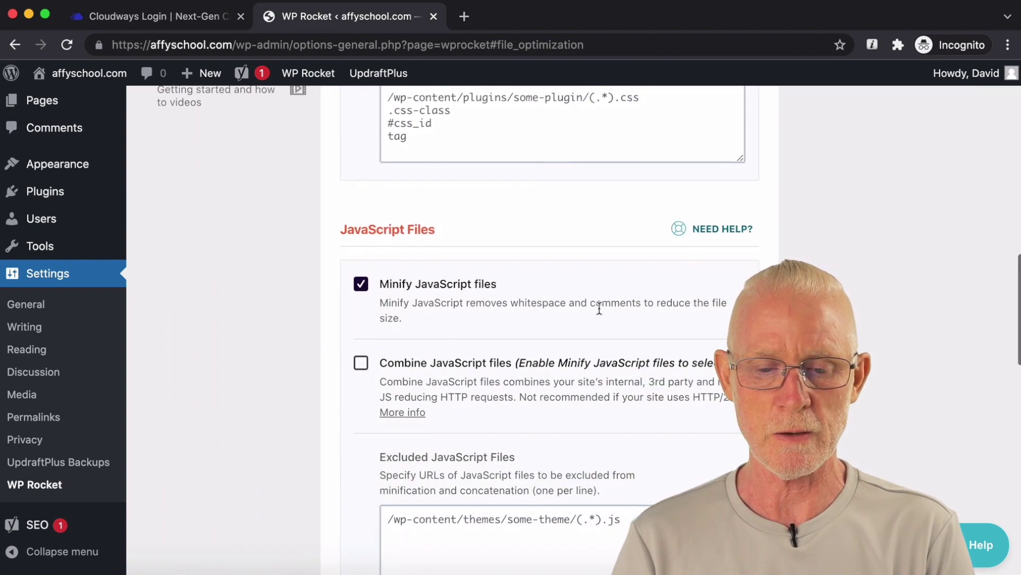
{"action": "scroll", "coordinate": [599, 312], "scroll_direction": "down", "scroll_amount": 4}
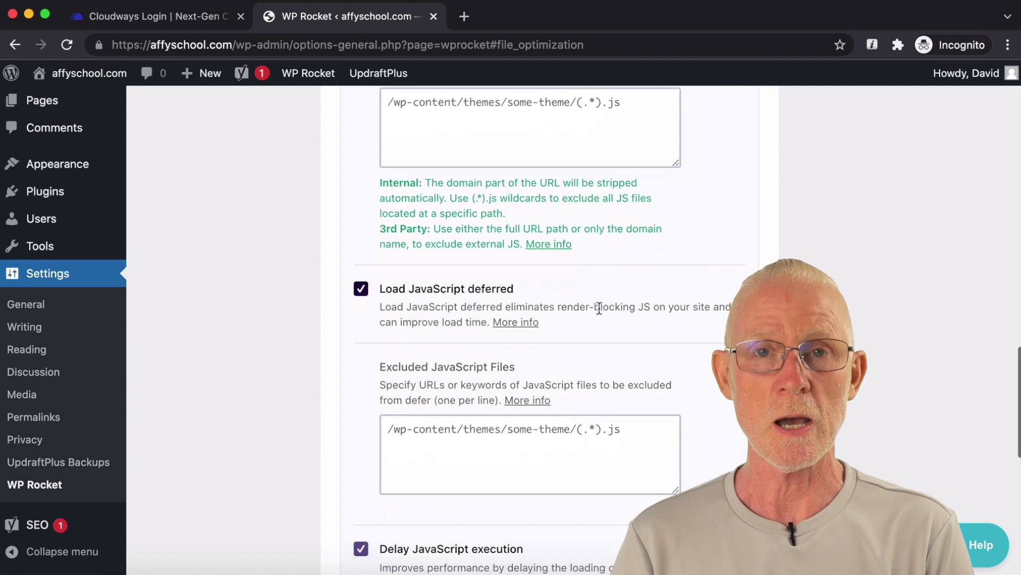
{"action": "scroll", "coordinate": [599, 311], "scroll_direction": "down", "scroll_amount": 7}
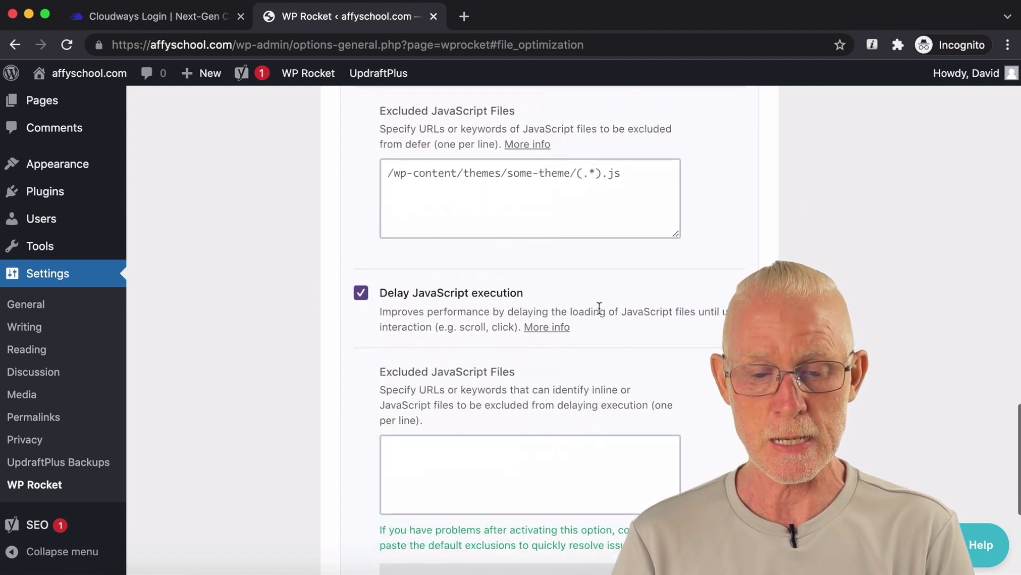
{"action": "scroll", "coordinate": [599, 307], "scroll_direction": "down", "scroll_amount": 1}
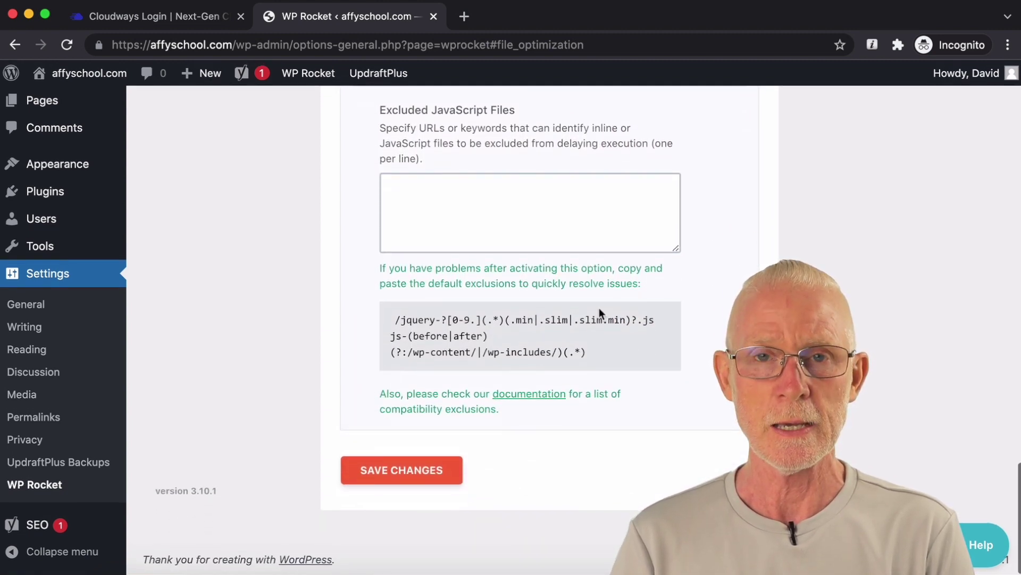
{"action": "left_click", "coordinate": [425, 471]}
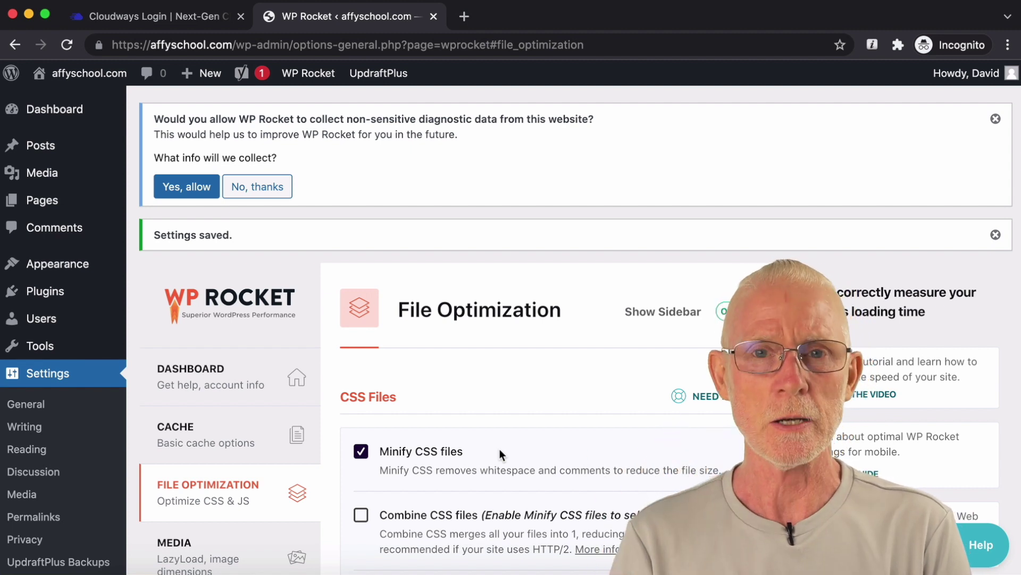
Step: Scroll through the saved File Optimization options, then go to WP Rocket's Media settings
{"action": "scroll", "coordinate": [499, 448], "scroll_direction": "down", "scroll_amount": 3}
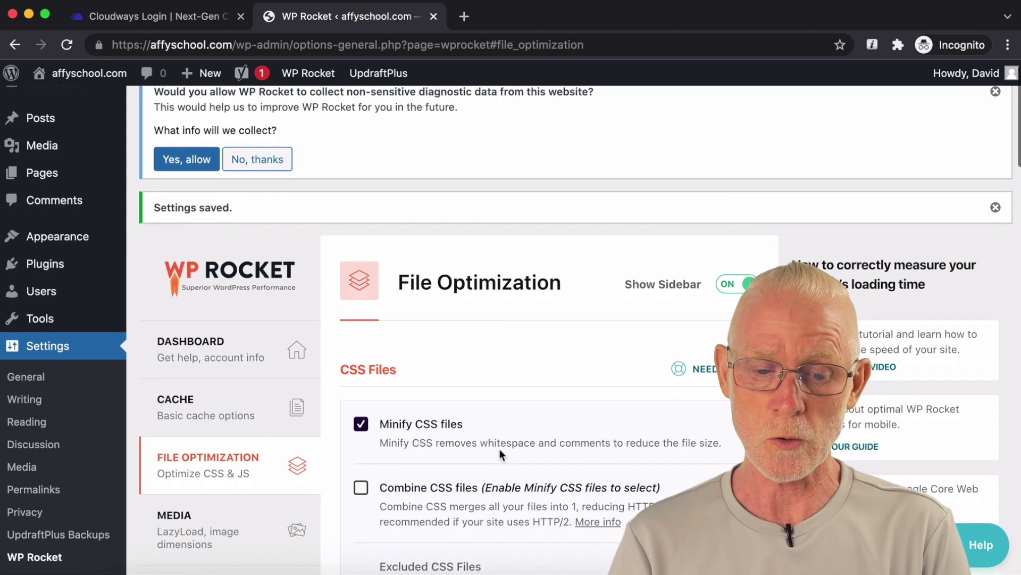
{"action": "scroll", "coordinate": [500, 449], "scroll_direction": "down", "scroll_amount": 6}
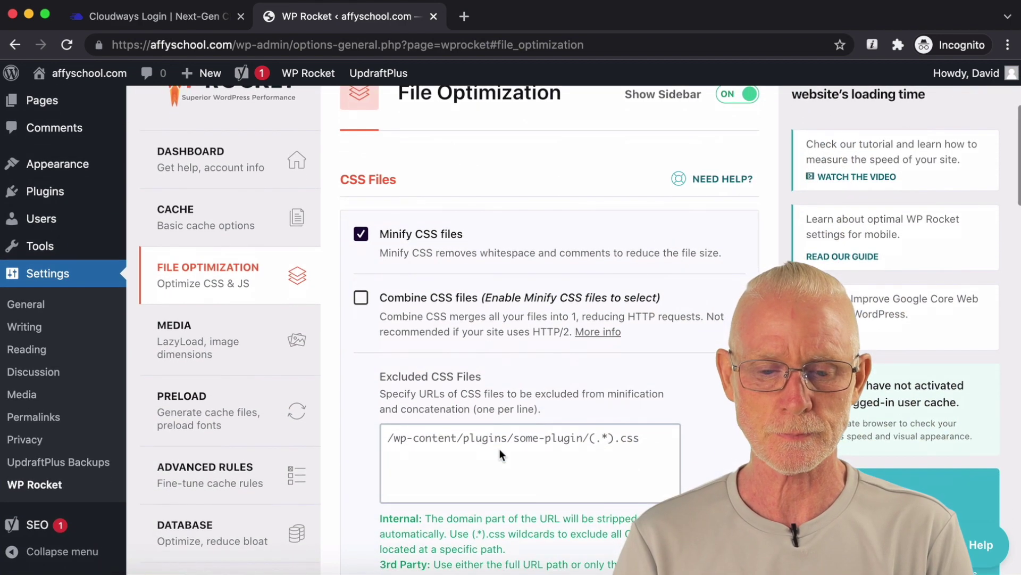
{"action": "scroll", "coordinate": [500, 451], "scroll_direction": "down", "scroll_amount": 20}
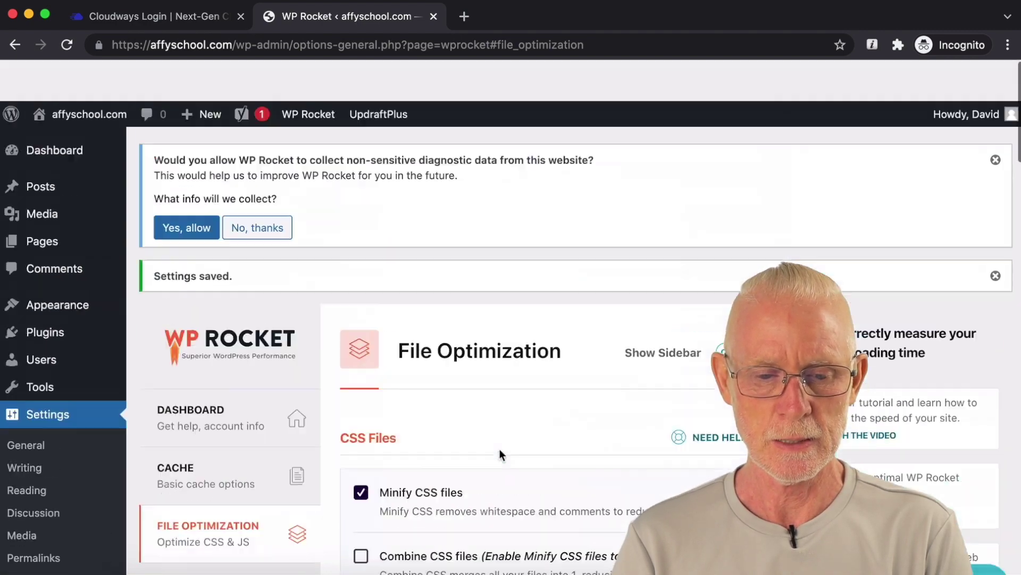
{"action": "scroll", "coordinate": [500, 448], "scroll_direction": "down", "scroll_amount": 12}
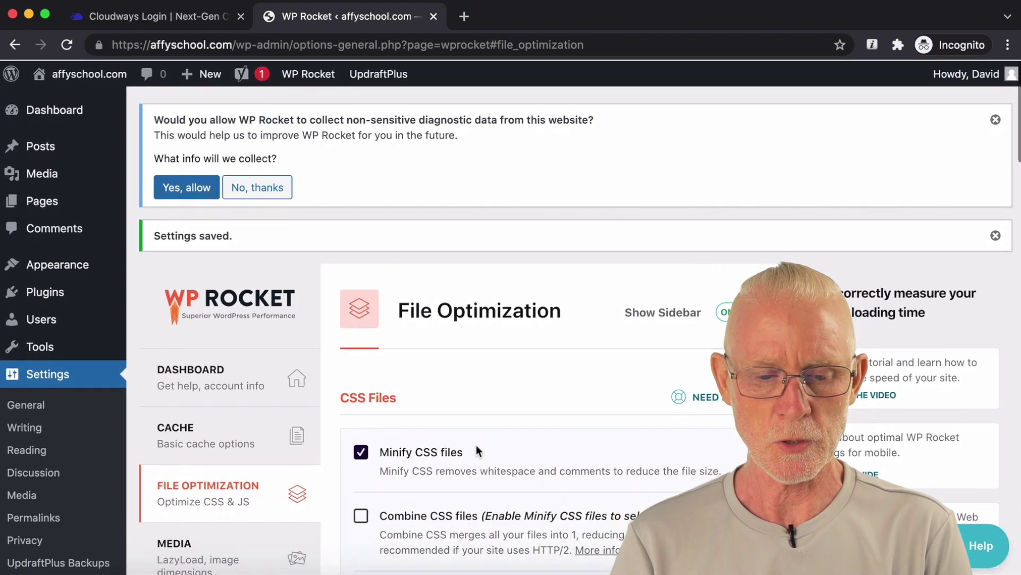
{"action": "left_click", "coordinate": [233, 294]}
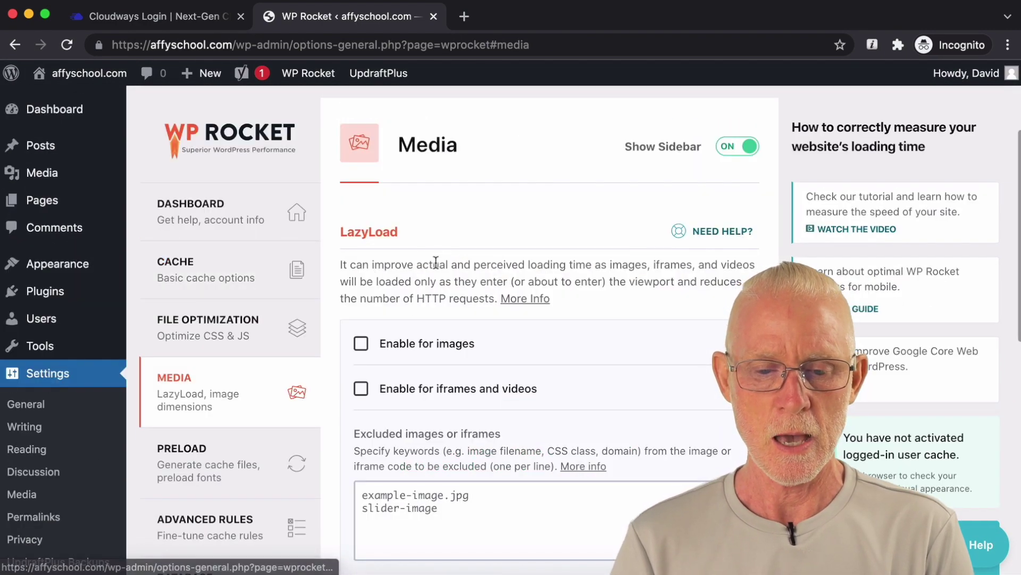
Step: Enable WP Rocket lazy loading for images and iframes/videos, replacing YouTube iframes with preview images
{"action": "left_click", "coordinate": [361, 344]}
{"action": "scroll", "coordinate": [481, 344], "scroll_direction": "down", "scroll_amount": 3}
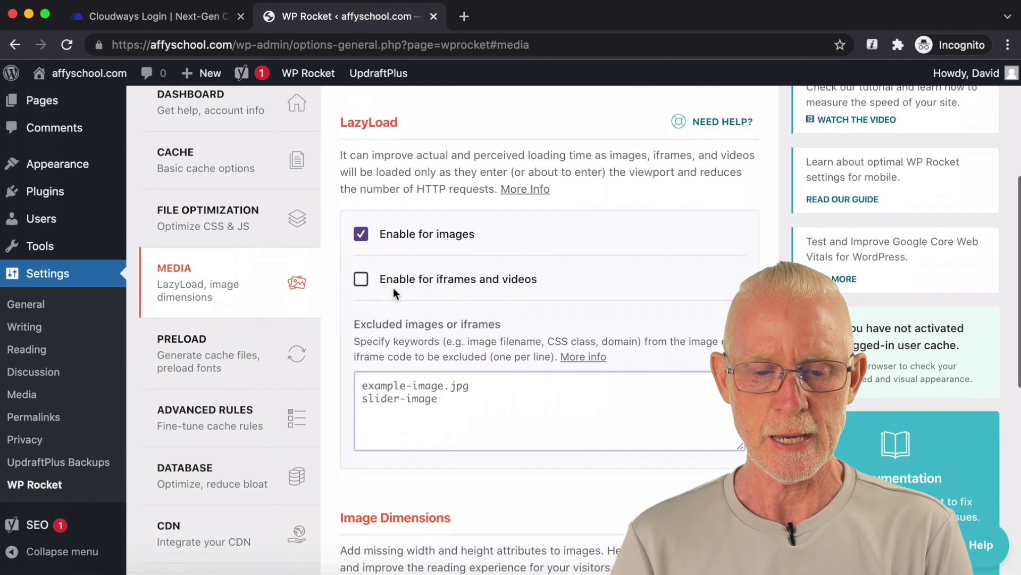
{"action": "left_click", "coordinate": [360, 279]}
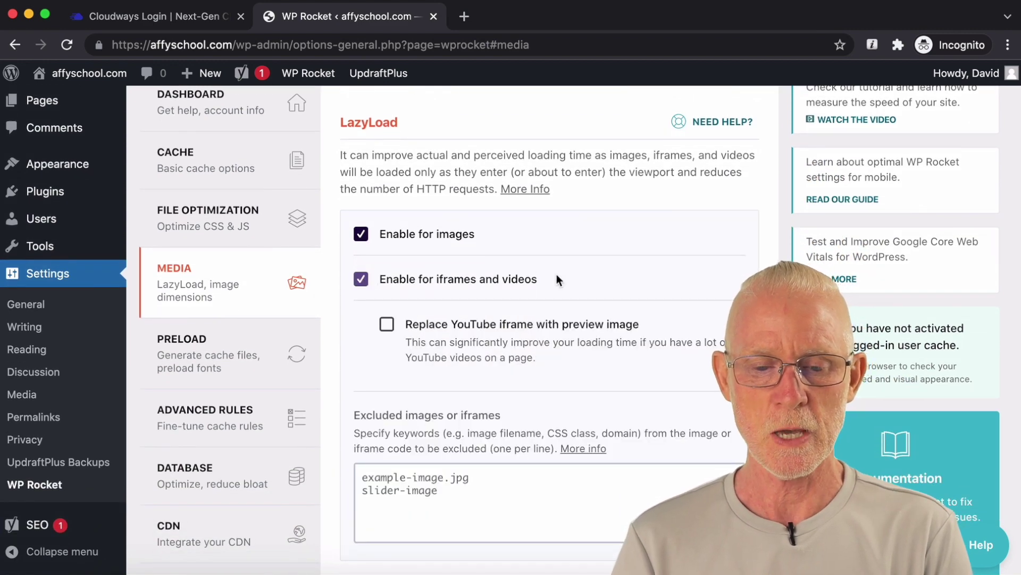
{"action": "left_click", "coordinate": [387, 324]}
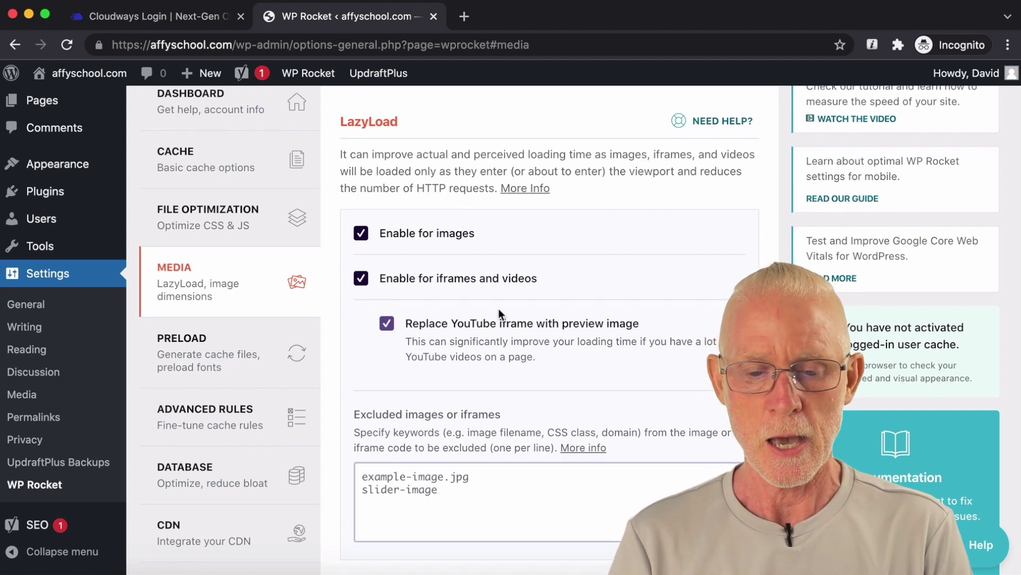
Step: Turn on Add missing image dimensions and save the Media settings
{"action": "scroll", "coordinate": [499, 312], "scroll_direction": "down", "scroll_amount": 1}
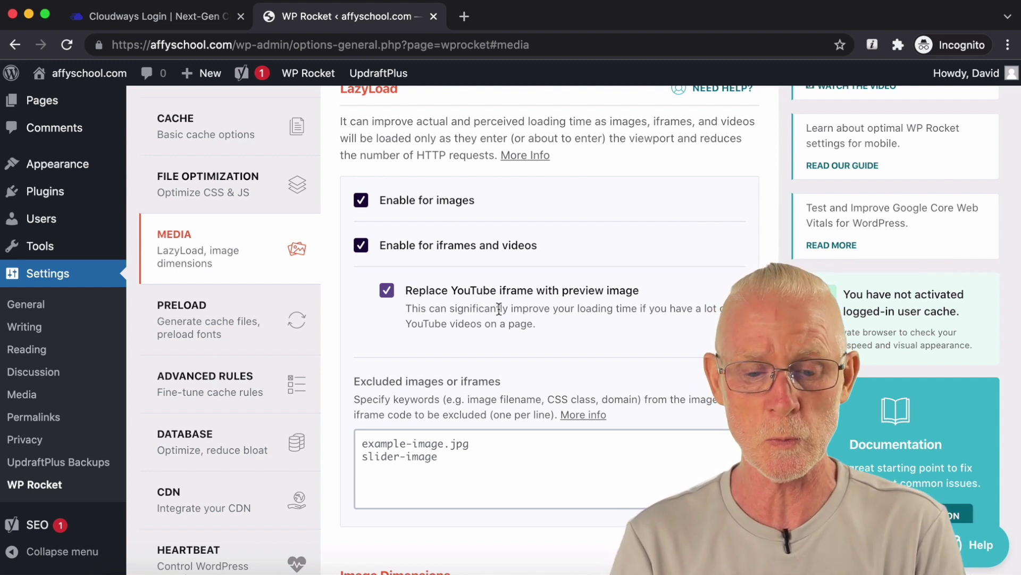
{"action": "scroll", "coordinate": [499, 309], "scroll_direction": "down", "scroll_amount": 10}
{"action": "left_click", "coordinate": [360, 260]}
{"action": "scroll", "coordinate": [583, 277], "scroll_direction": "up", "scroll_amount": 7}
{"action": "scroll", "coordinate": [585, 273], "scroll_direction": "down", "scroll_amount": 7}
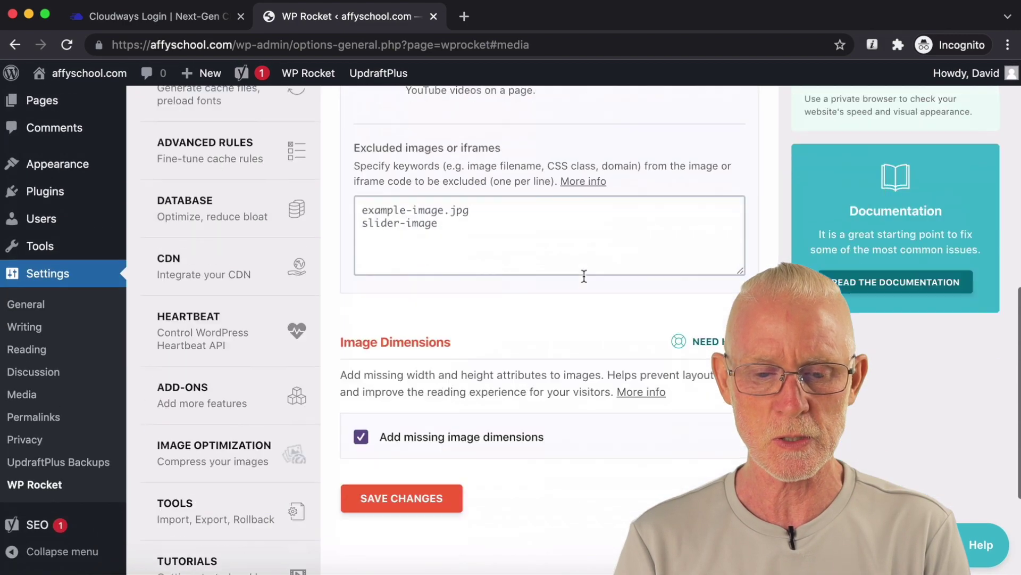
{"action": "left_click", "coordinate": [394, 329]}
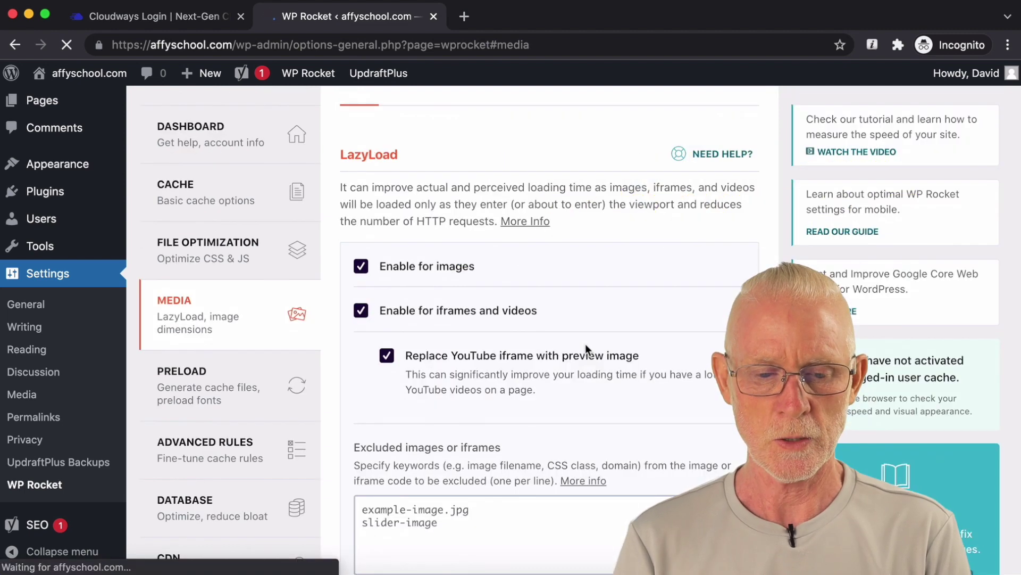
{"action": "left_click", "coordinate": [253, 361]}
Step: Activate sitemap-based cache preloading using the Yoast SEO XML sitemap
{"action": "scroll", "coordinate": [554, 272], "scroll_direction": "down", "scroll_amount": 2}
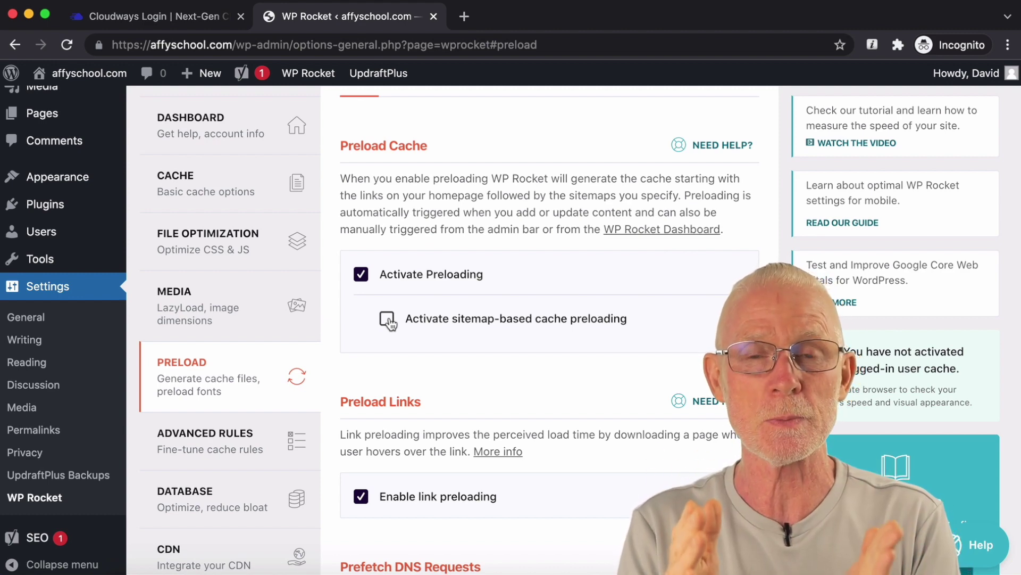
{"action": "left_click", "coordinate": [388, 320]}
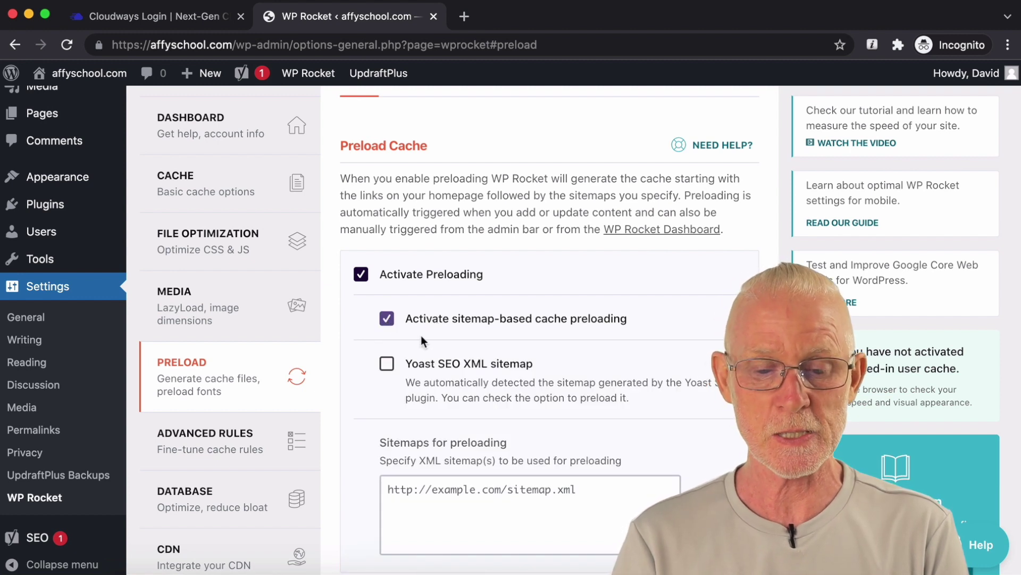
{"action": "left_click", "coordinate": [394, 368]}
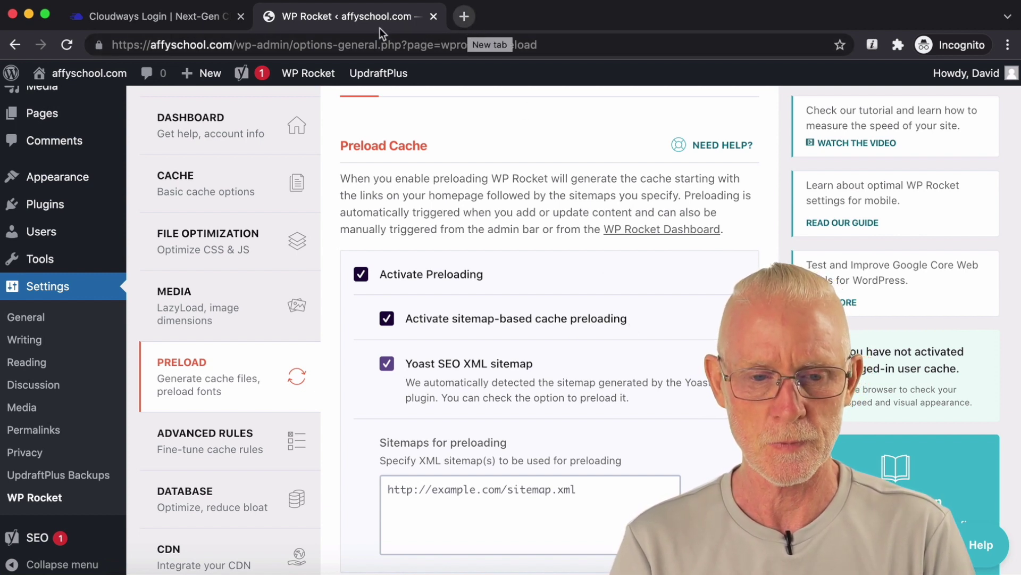
Step: Copy the affyschool.com domain and paste it into a new browser tab
{"action": "left_click", "coordinate": [225, 47]}
{"action": "left_click_drag", "start_coordinate": [229, 46], "coordinate": [10, 47]}
{"action": "key", "text": "super+c"}
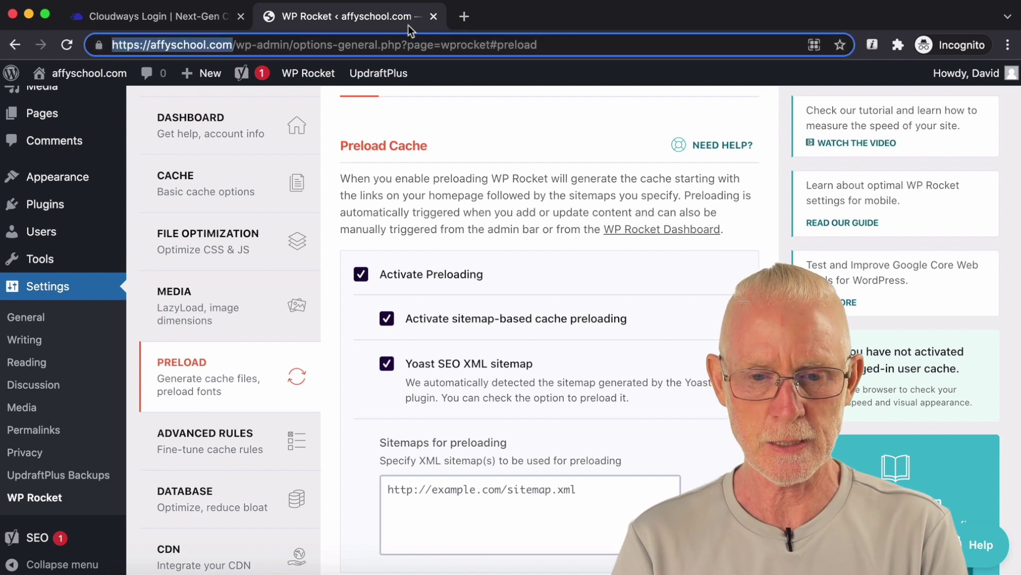
{"action": "left_click", "coordinate": [464, 20]}
{"action": "key", "text": "super+v"}
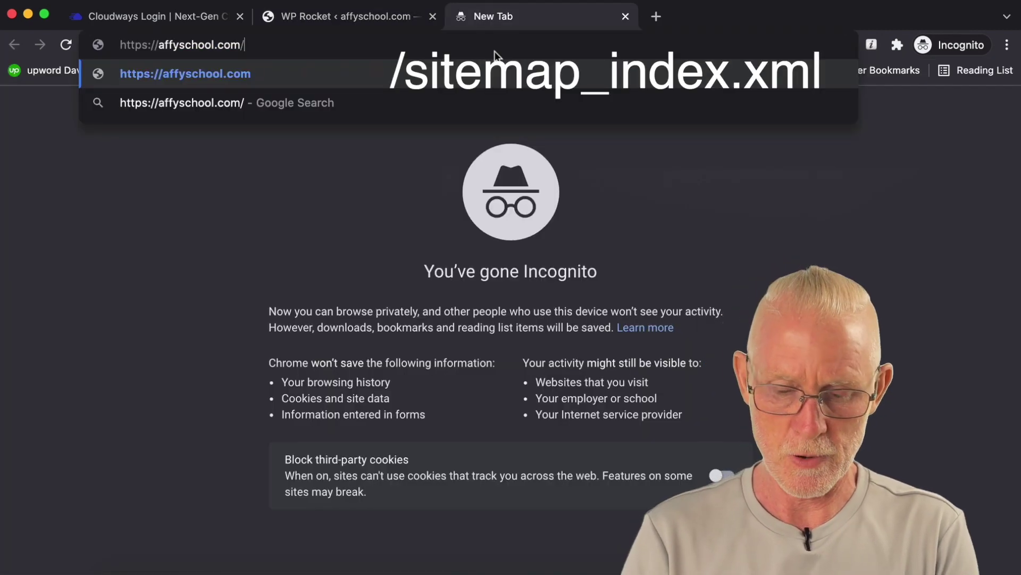
Step: Load the site's sitemap_index.xml, view its post-sitemap.xml, then go back to the WP Rocket tab
{"action": "type", "text": "sitemap"}
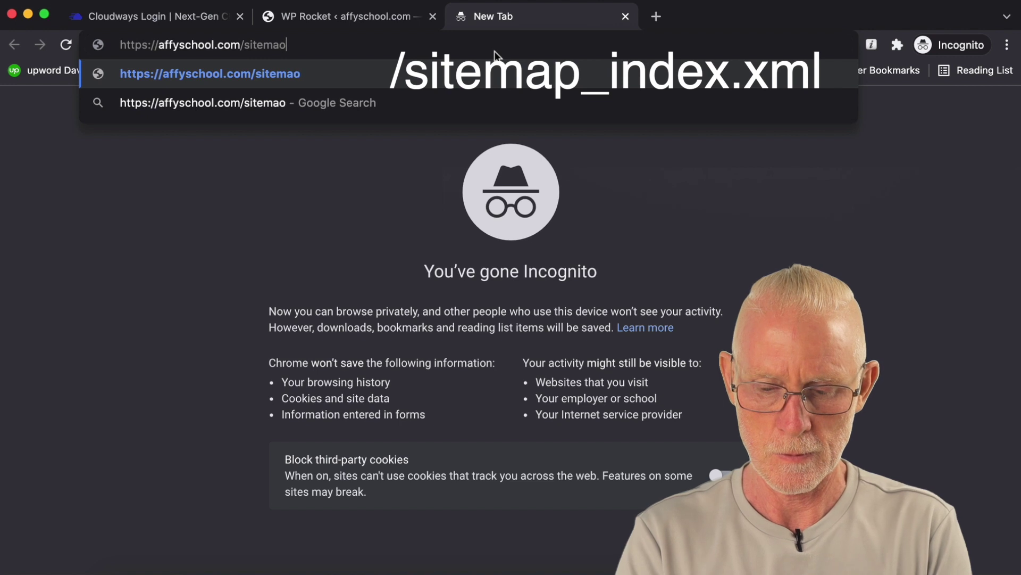
{"action": "type", "text": "_"}
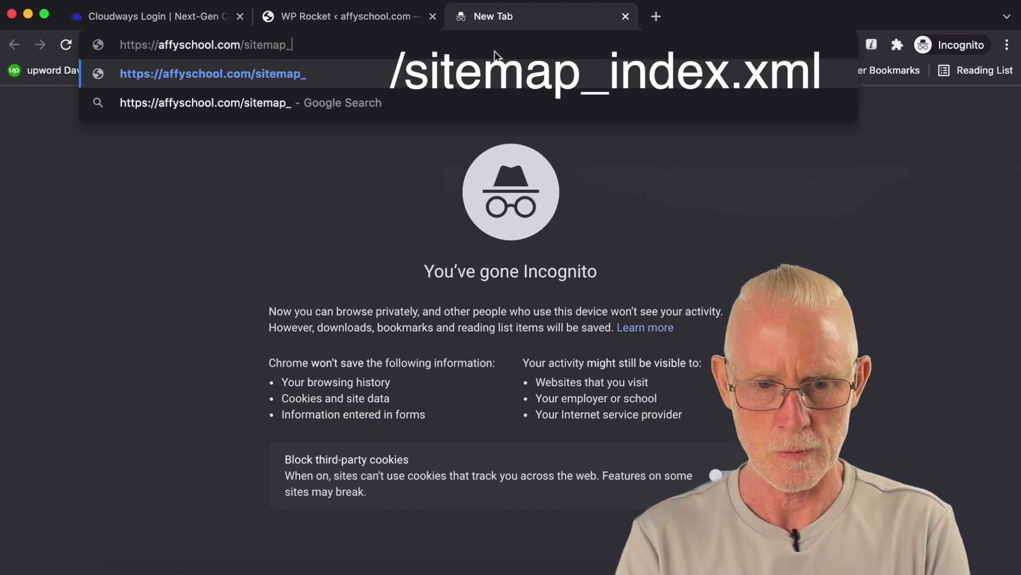
{"action": "type", "text": "index"}
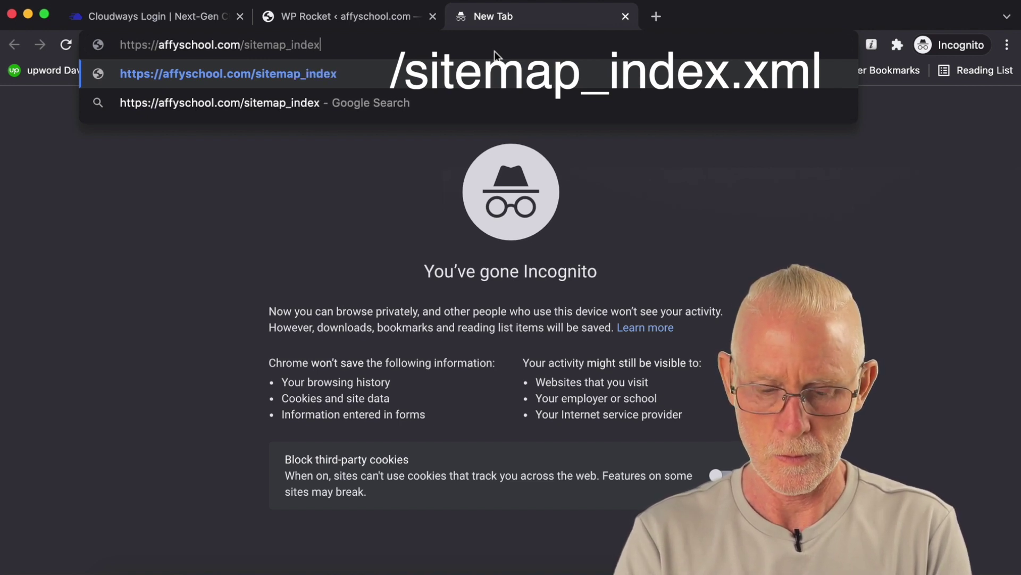
{"action": "type", "text": ".xml"}
{"action": "key", "text": "Return"}
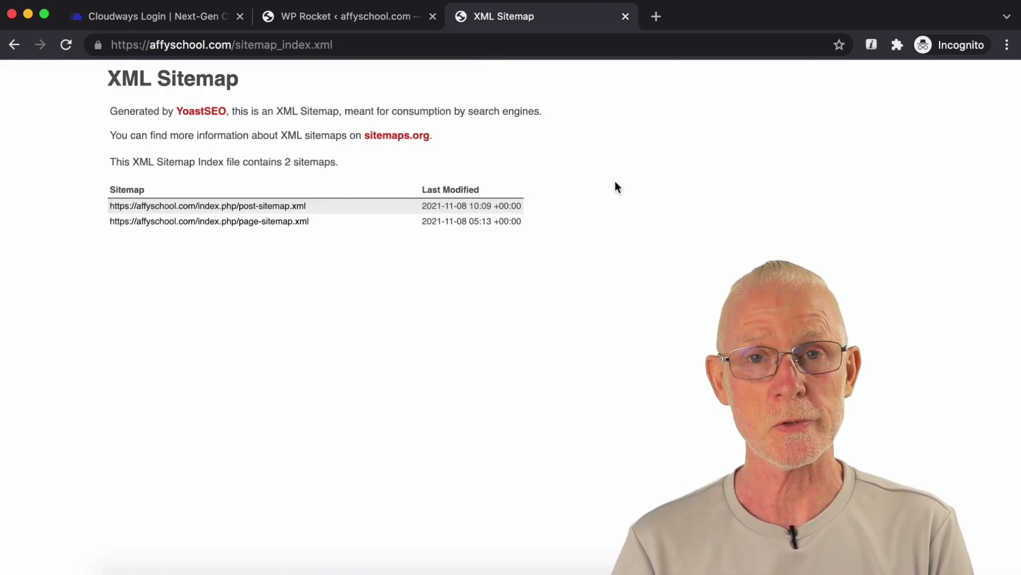
{"action": "left_click", "coordinate": [290, 207]}
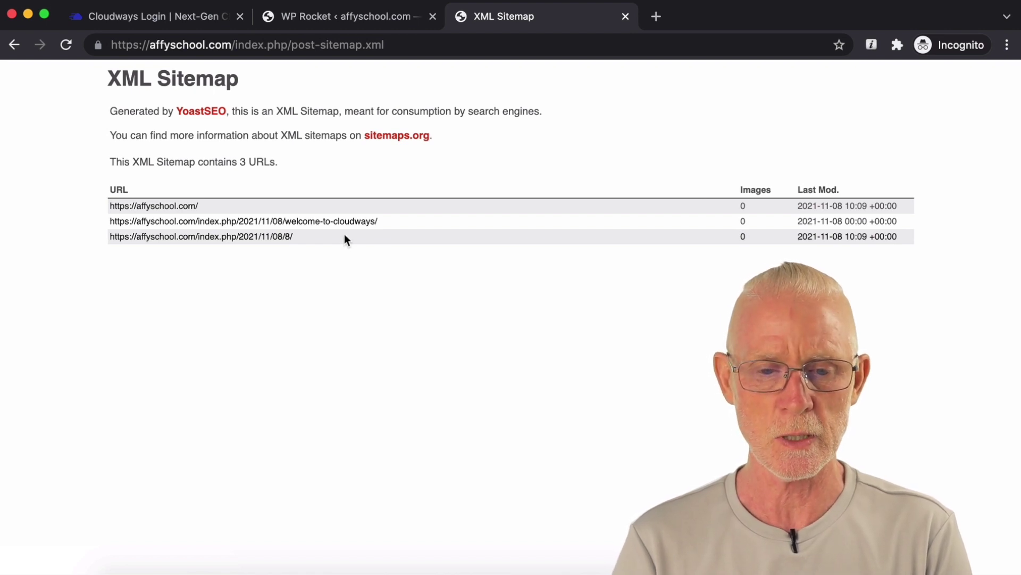
{"action": "left_click", "coordinate": [334, 26]}
{"action": "scroll", "coordinate": [499, 225], "scroll_direction": "down", "scroll_amount": 2}
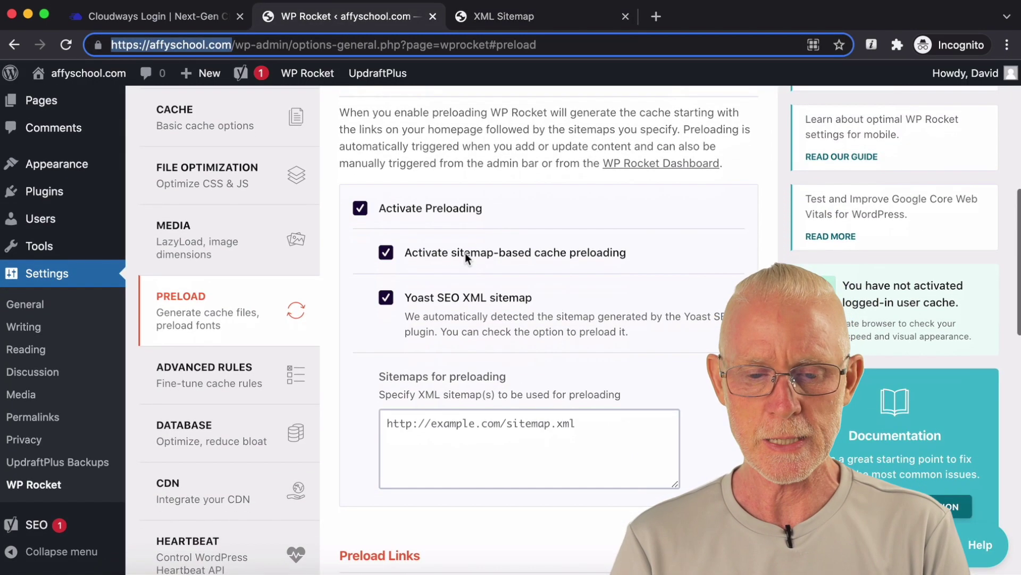
{"action": "scroll", "coordinate": [616, 288], "scroll_direction": "down", "scroll_amount": 7}
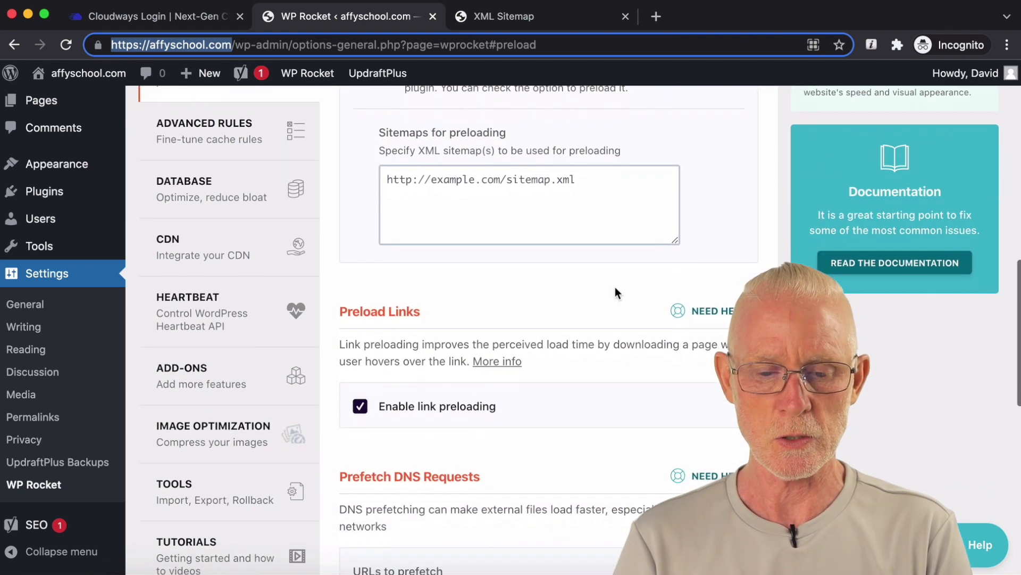
{"action": "scroll", "coordinate": [615, 287], "scroll_direction": "down", "scroll_amount": 15}
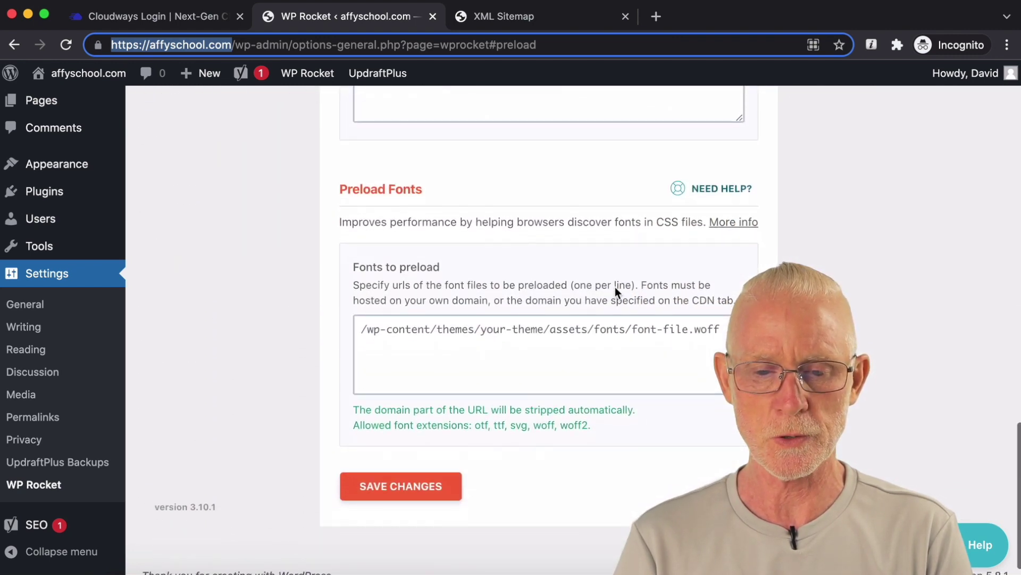
{"action": "scroll", "coordinate": [615, 286], "scroll_direction": "up", "scroll_amount": 10}
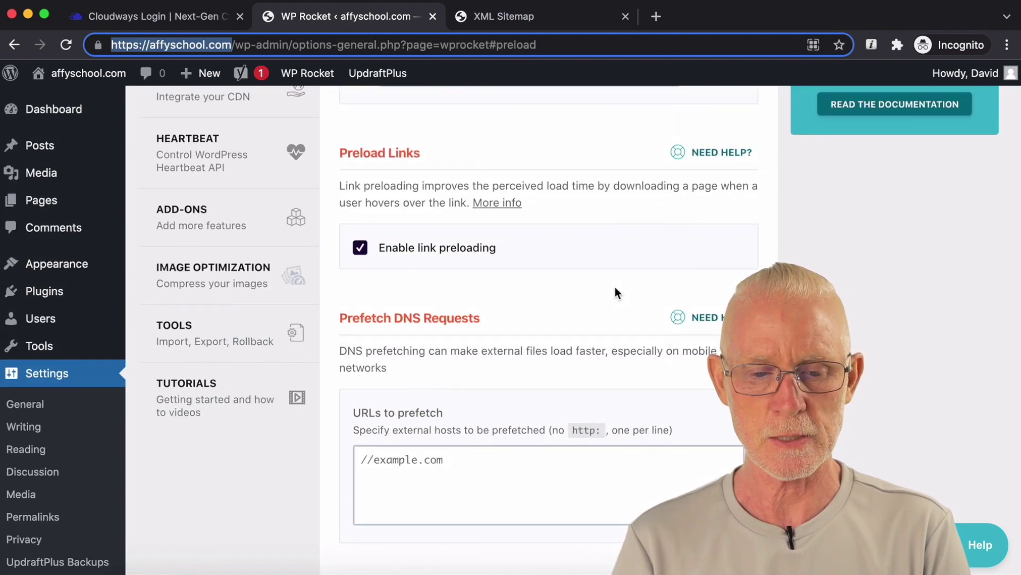
{"action": "scroll", "coordinate": [615, 287], "scroll_direction": "up", "scroll_amount": 1}
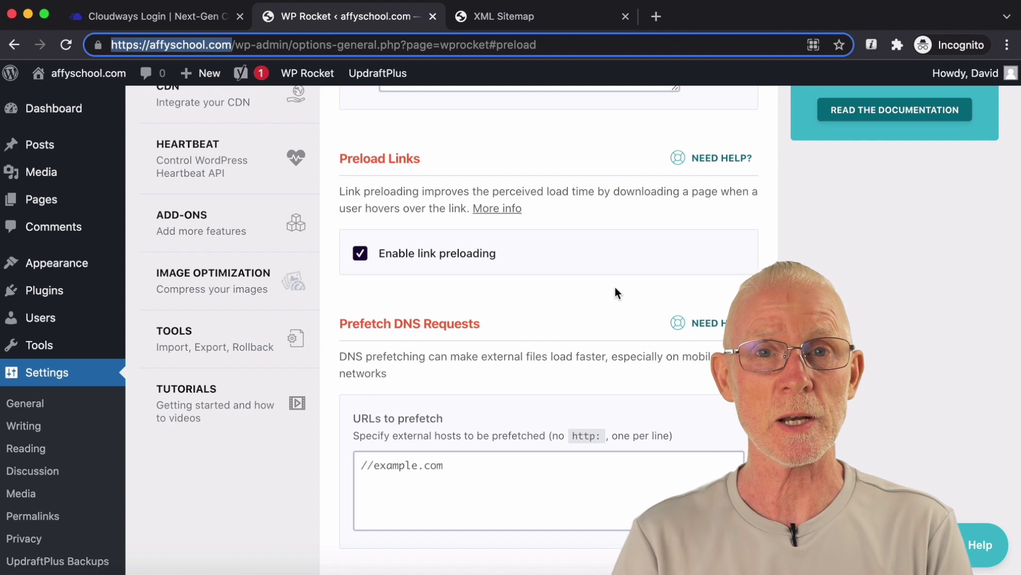
{"action": "scroll", "coordinate": [615, 292], "scroll_direction": "down", "scroll_amount": 1}
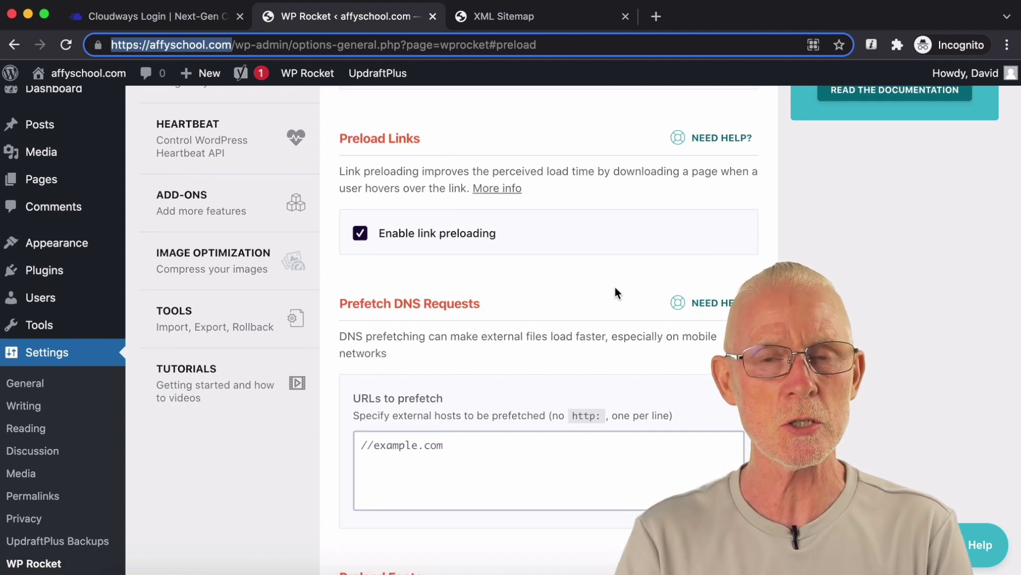
{"action": "scroll", "coordinate": [615, 288], "scroll_direction": "down", "scroll_amount": 1}
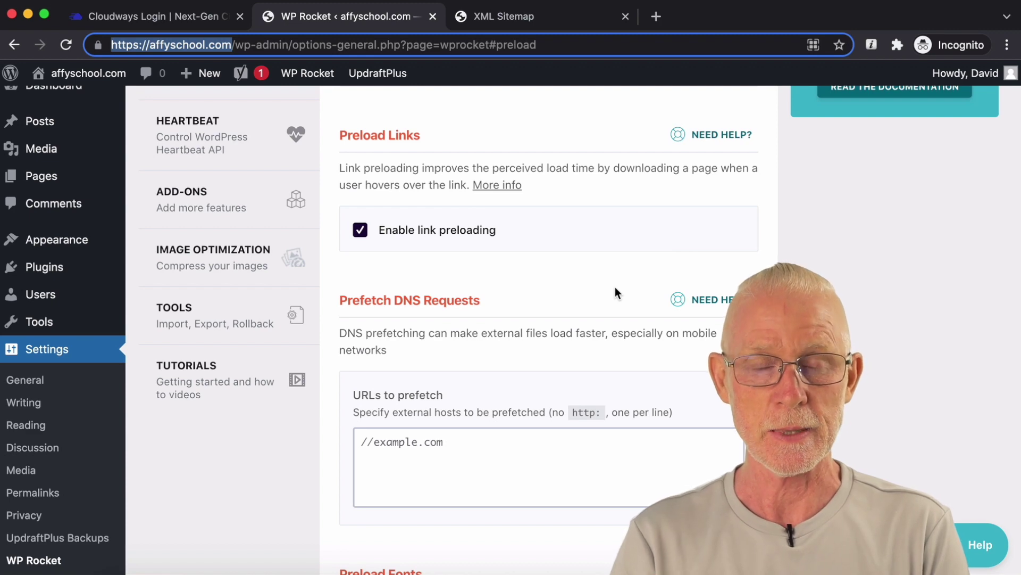
{"action": "scroll", "coordinate": [615, 287], "scroll_direction": "up", "scroll_amount": 5}
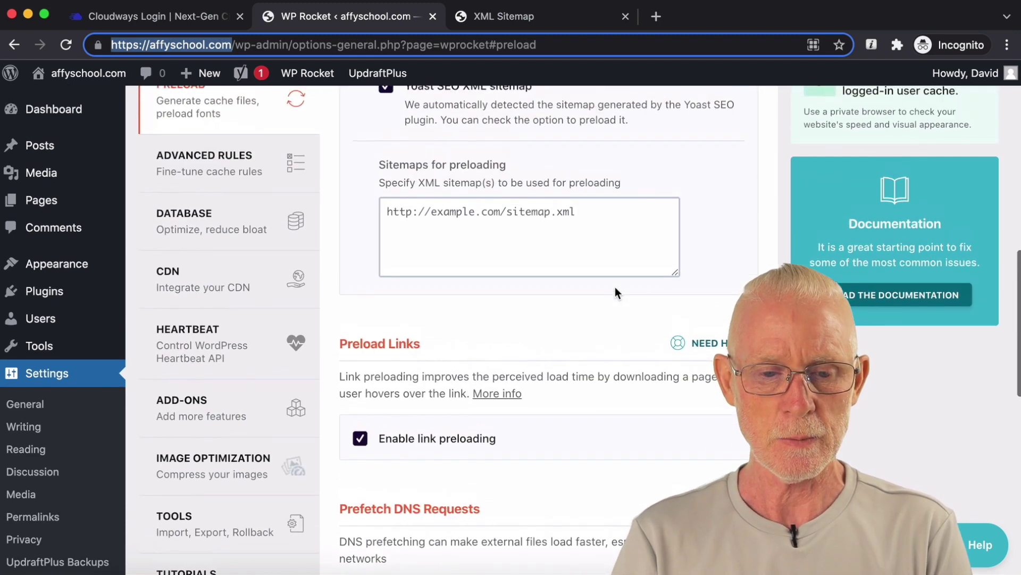
Step: In WP Rocket's Database settings, include post revisions, auto drafts and trashed posts in cleanup
{"action": "left_click", "coordinate": [184, 271]}
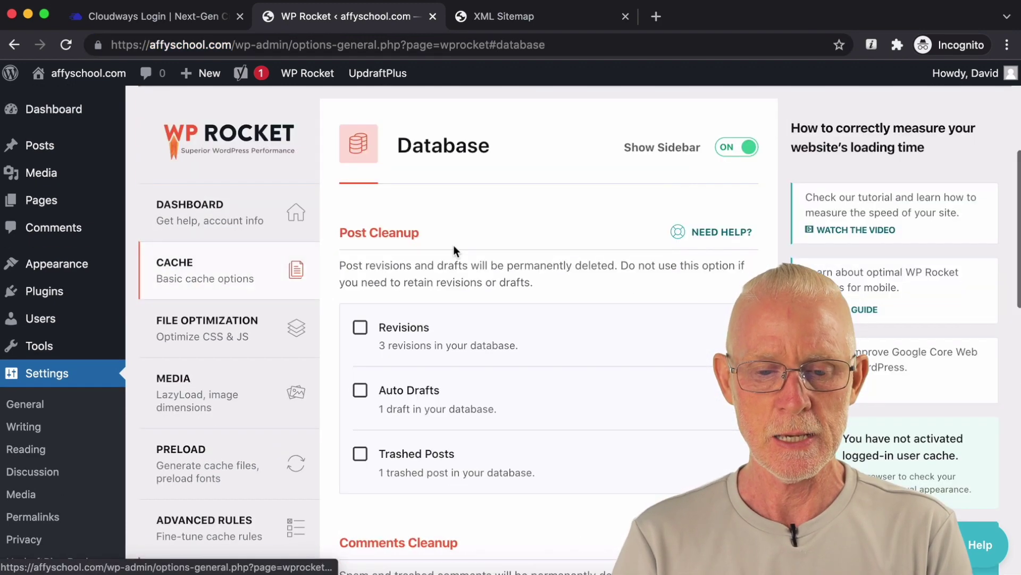
{"action": "scroll", "coordinate": [453, 245], "scroll_direction": "down", "scroll_amount": 1}
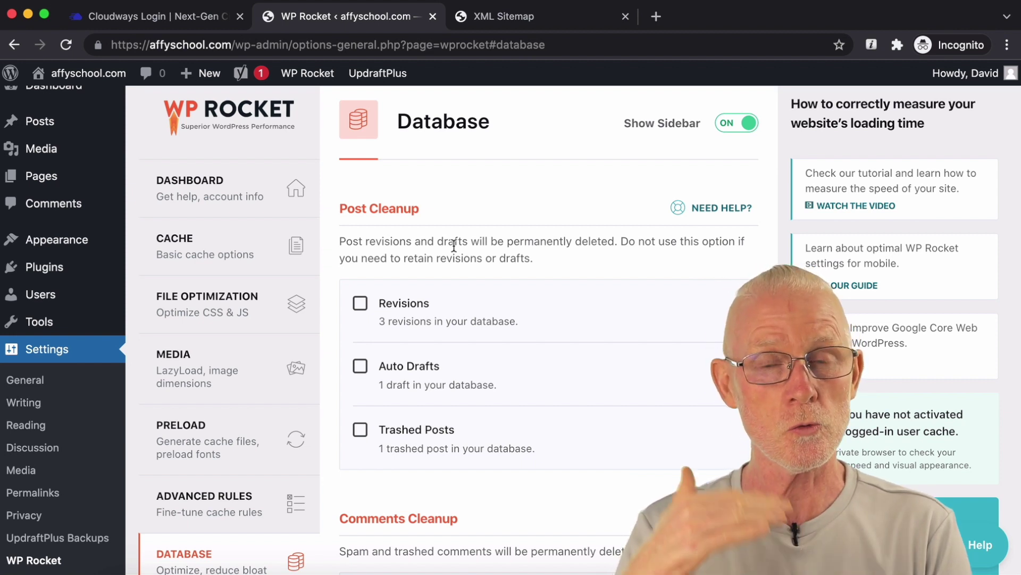
{"action": "scroll", "coordinate": [453, 247], "scroll_direction": "down", "scroll_amount": 1}
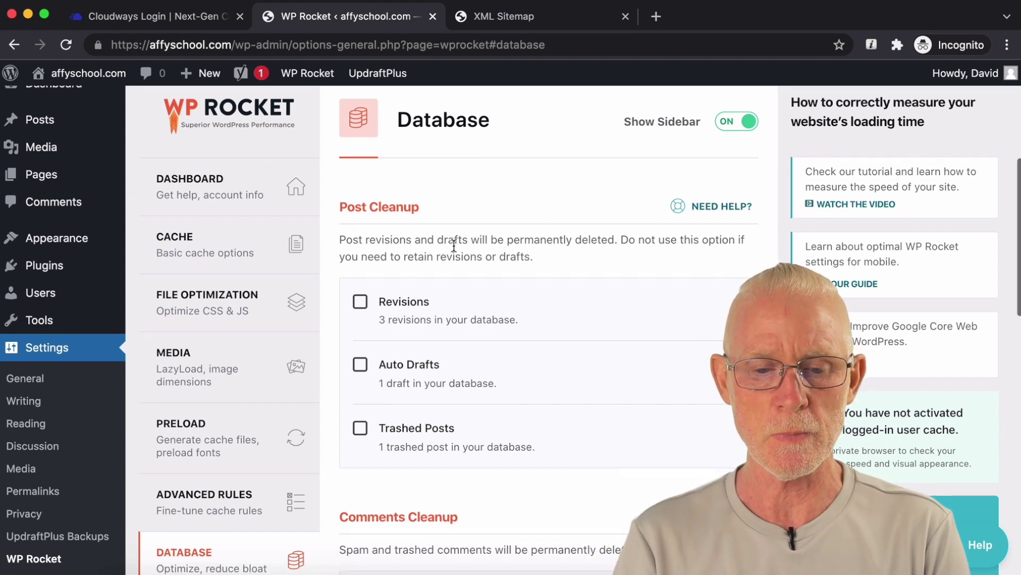
{"action": "scroll", "coordinate": [454, 246], "scroll_direction": "down", "scroll_amount": 1}
{"action": "left_click", "coordinate": [360, 285]}
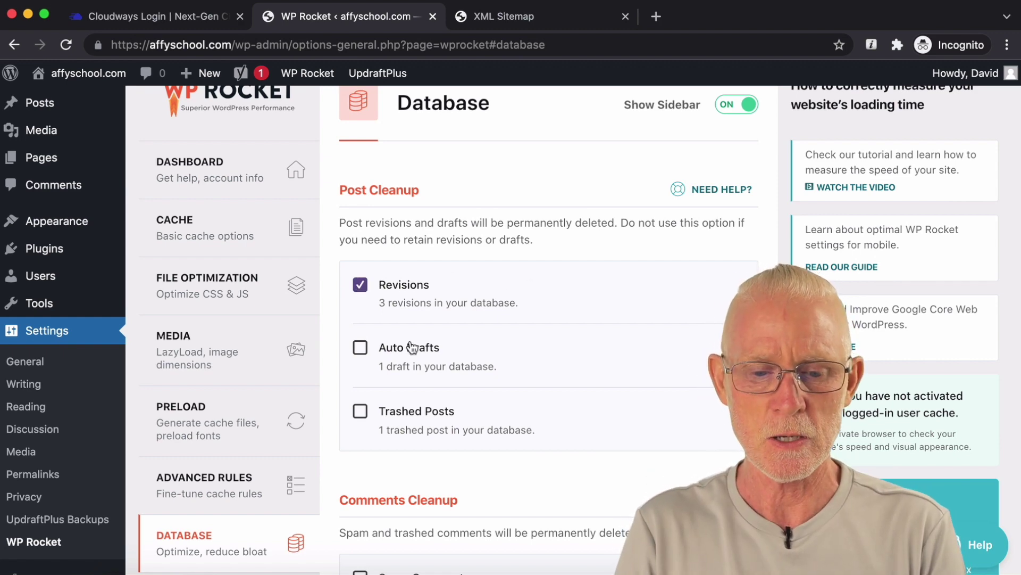
{"action": "left_click", "coordinate": [360, 348]}
{"action": "scroll", "coordinate": [573, 321], "scroll_direction": "down", "scroll_amount": 5}
{"action": "left_click", "coordinate": [361, 305]}
{"action": "scroll", "coordinate": [551, 307], "scroll_direction": "down", "scroll_amount": 10}
Step: Also clean spam and trashed comments and all transients, and optimize tables
{"action": "left_click", "coordinate": [360, 230]}
{"action": "left_click", "coordinate": [360, 290]}
{"action": "scroll", "coordinate": [502, 296], "scroll_direction": "down", "scroll_amount": 5}
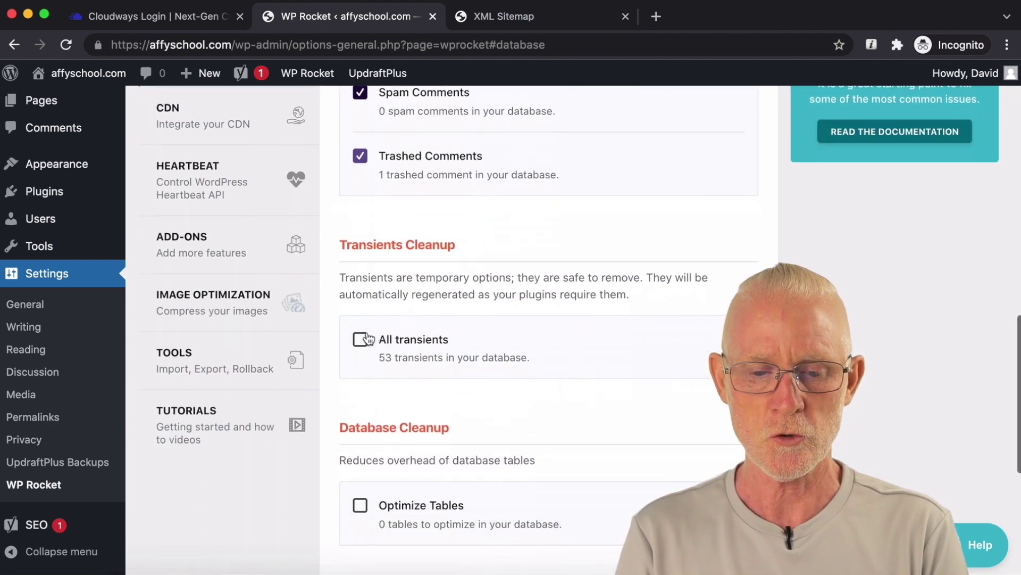
{"action": "left_click", "coordinate": [367, 339]}
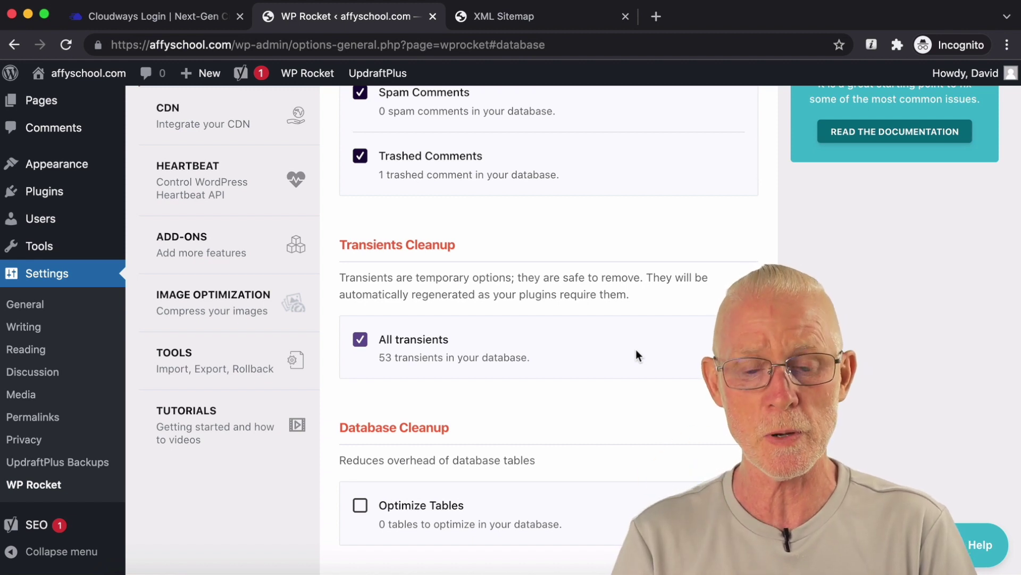
{"action": "scroll", "coordinate": [636, 349], "scroll_direction": "down", "scroll_amount": 3}
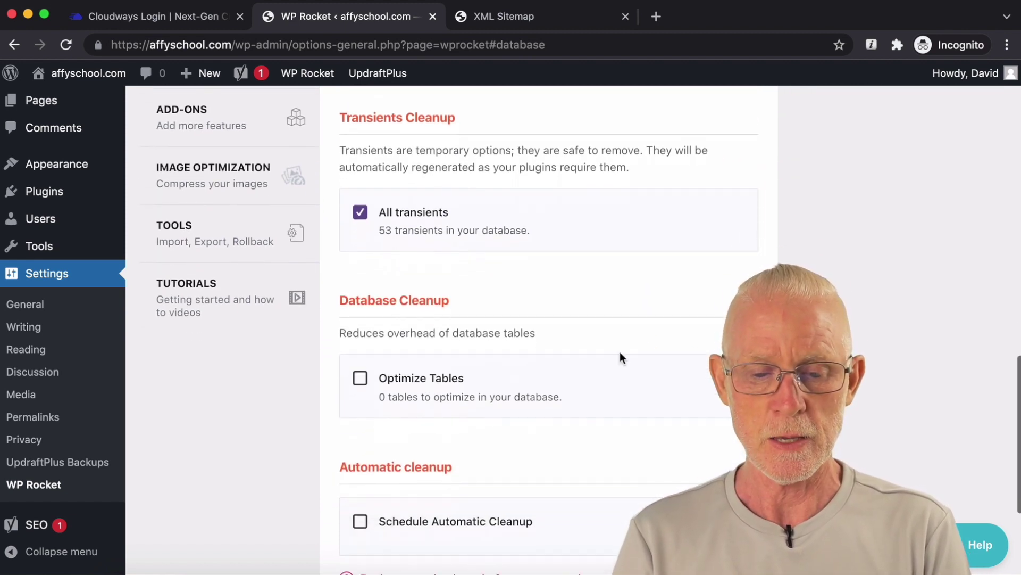
{"action": "left_click", "coordinate": [361, 378]}
Step: Schedule a Weekly automatic cleanup, then save and run the optimization
{"action": "scroll", "coordinate": [486, 356], "scroll_direction": "down", "scroll_amount": 3}
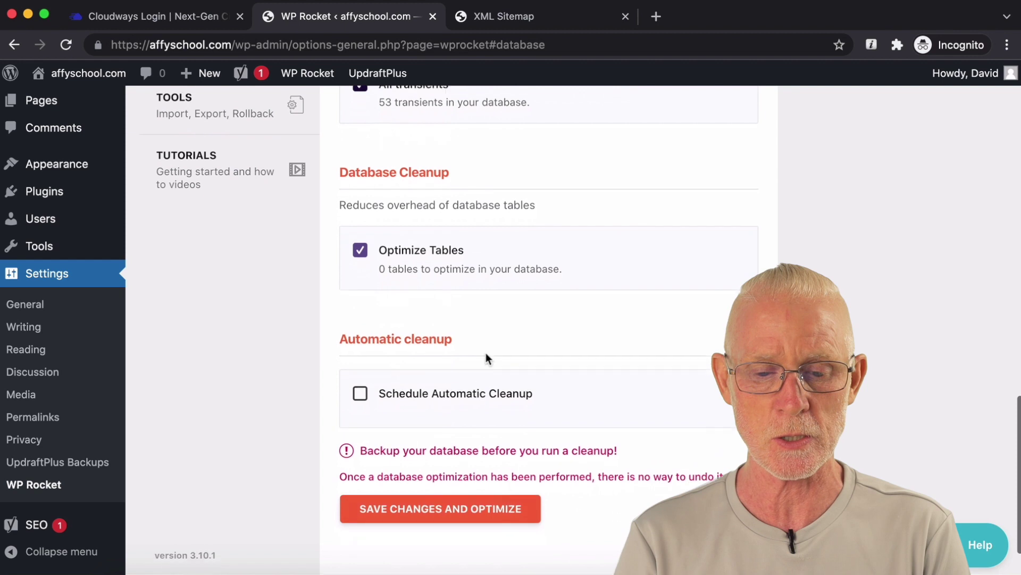
{"action": "left_click", "coordinate": [362, 387]}
{"action": "scroll", "coordinate": [546, 352], "scroll_direction": "down", "scroll_amount": 1}
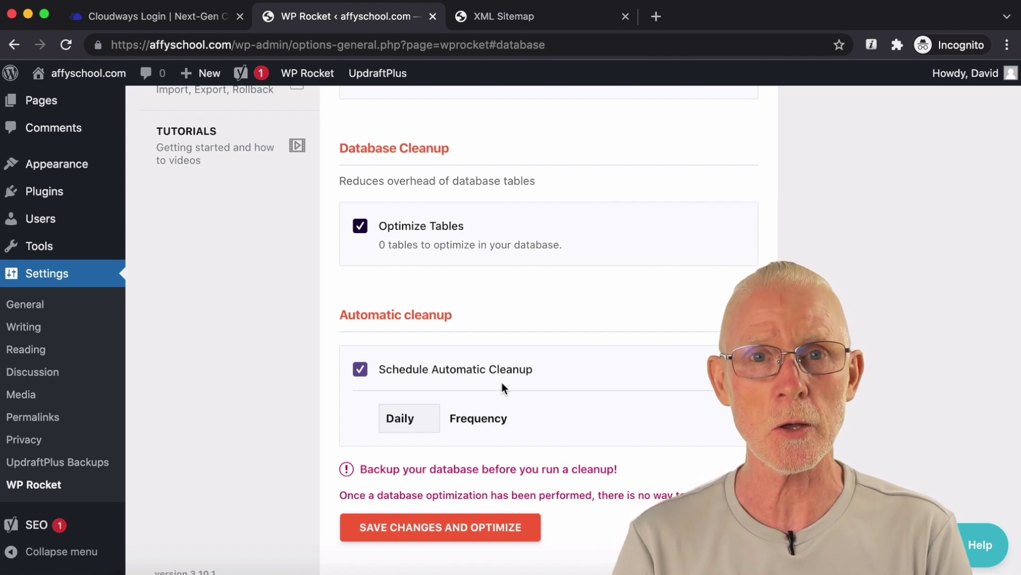
{"action": "scroll", "coordinate": [502, 382], "scroll_direction": "down", "scroll_amount": 1}
{"action": "left_click", "coordinate": [405, 411]}
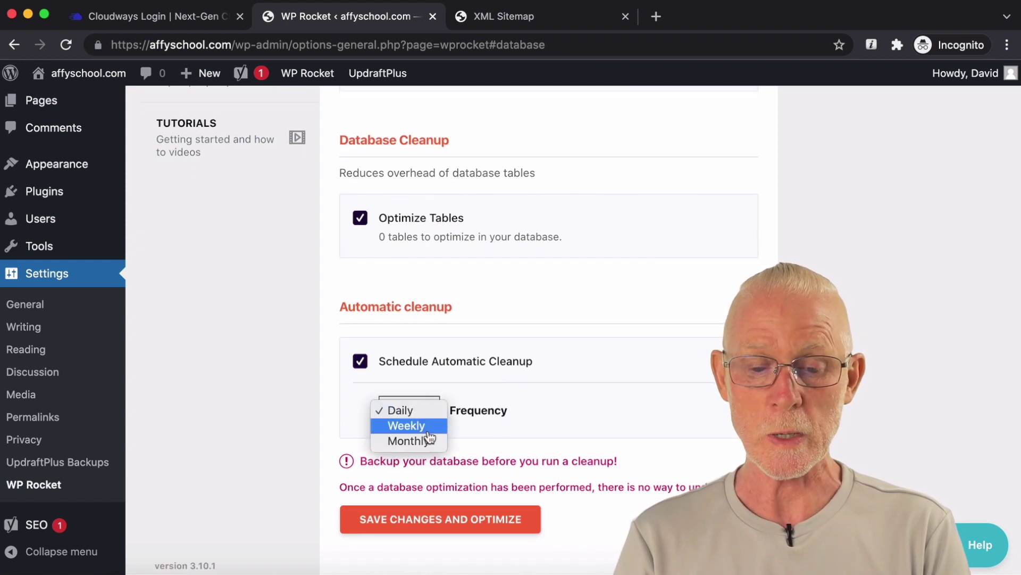
{"action": "left_click", "coordinate": [428, 426]}
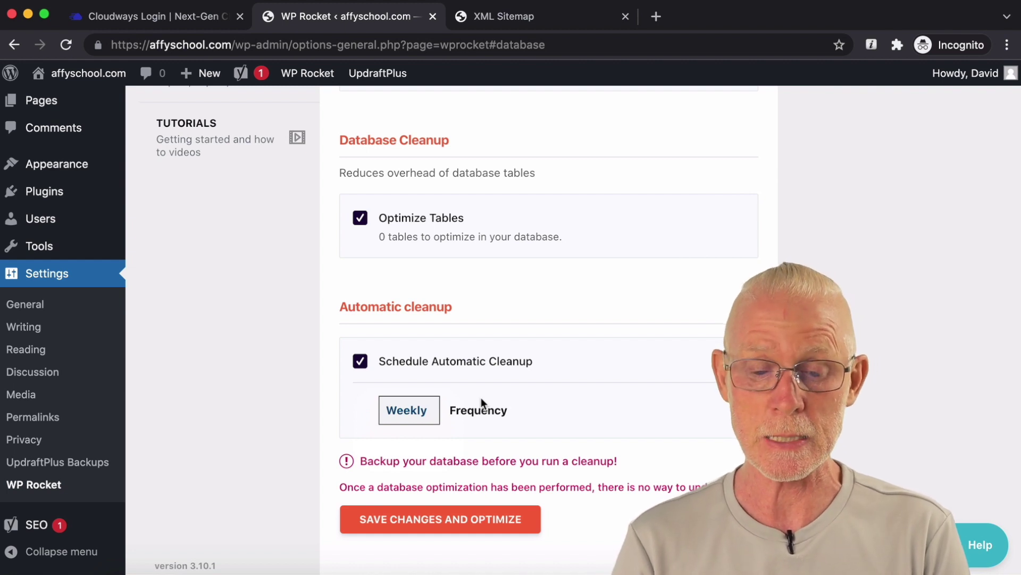
{"action": "left_click", "coordinate": [420, 416]}
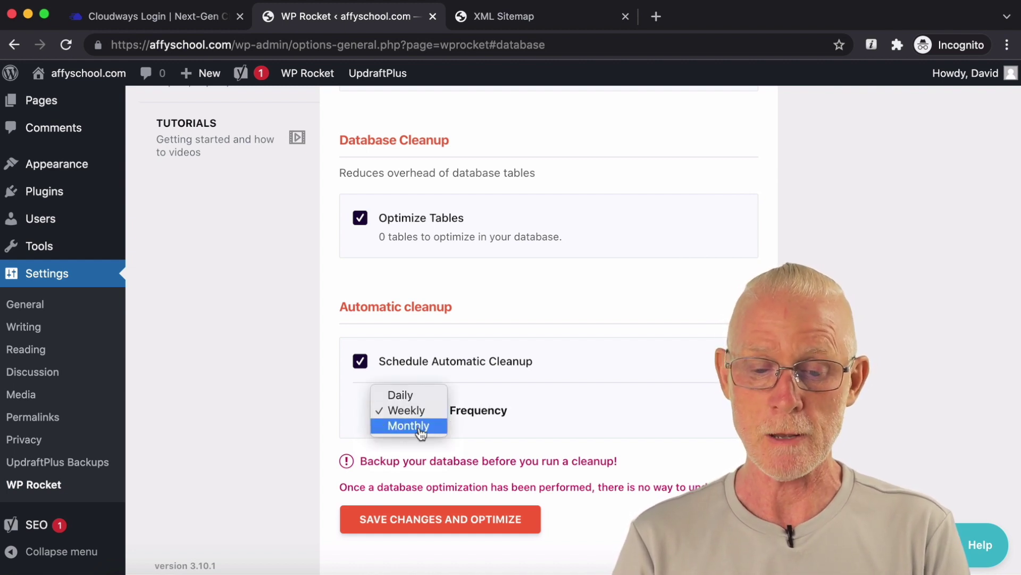
{"action": "left_click", "coordinate": [419, 429]}
{"action": "left_click", "coordinate": [421, 420]}
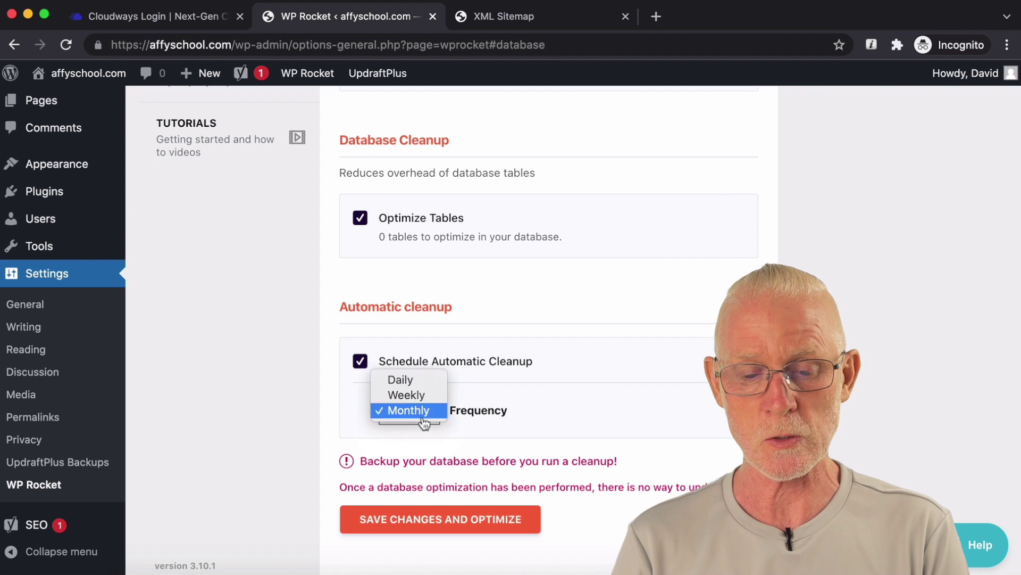
{"action": "left_click", "coordinate": [404, 395]}
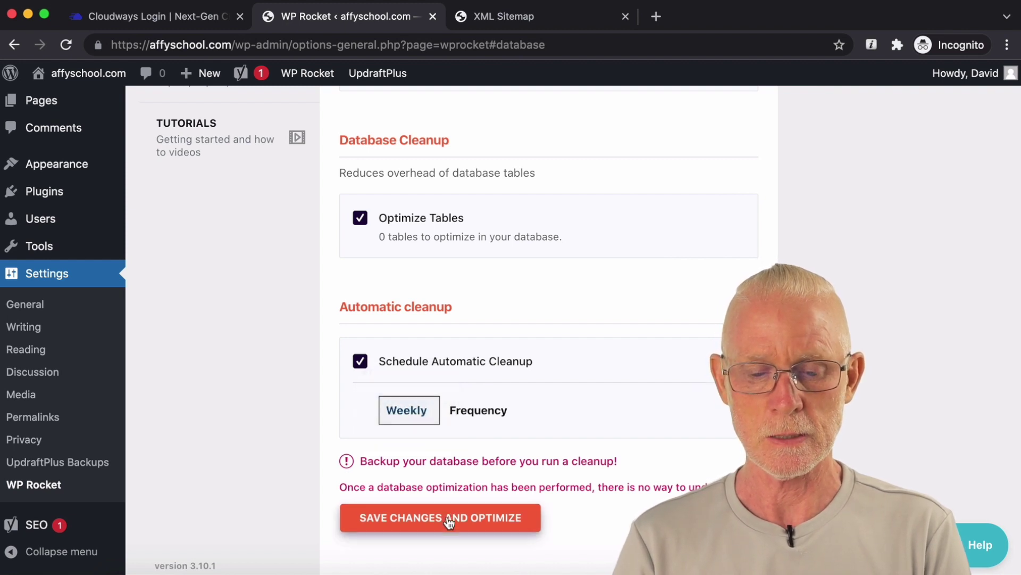
{"action": "left_click", "coordinate": [449, 520]}
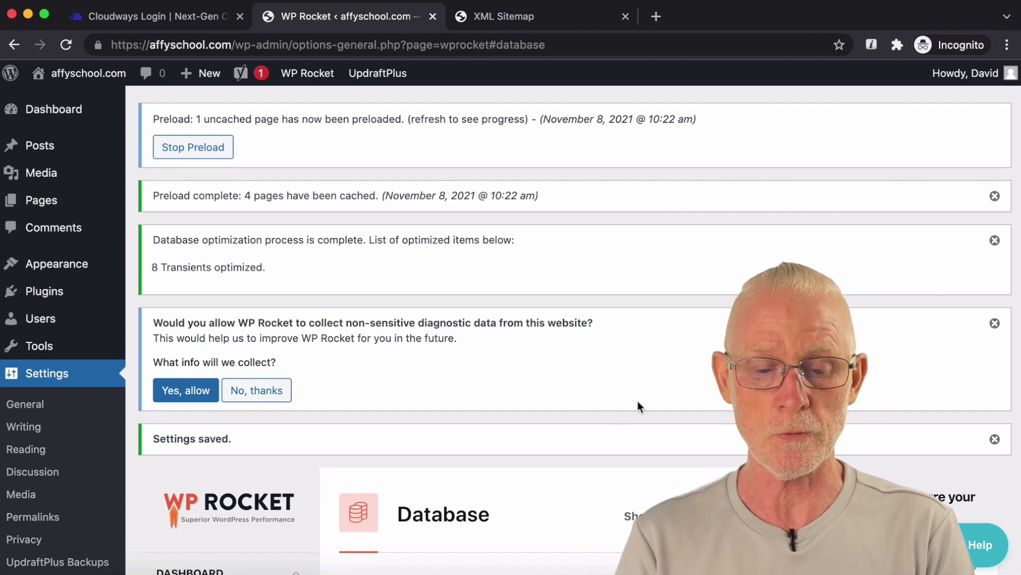
Step: Dismiss the diagnostic-data notice and check the result reporting 8 transients optimized
{"action": "left_click", "coordinate": [994, 323]}
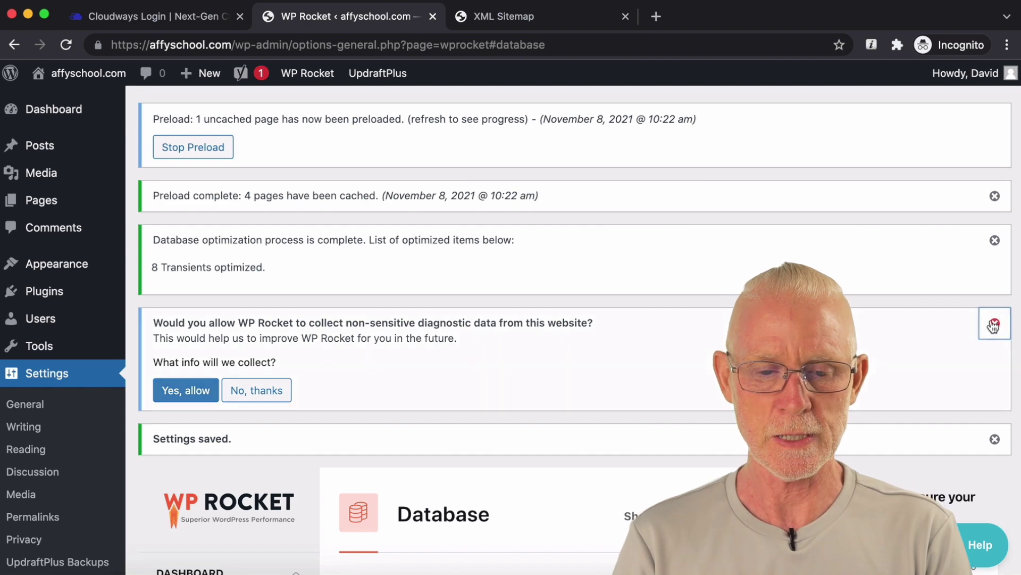
{"action": "left_click_drag", "start_coordinate": [404, 282], "coordinate": [366, 230]}
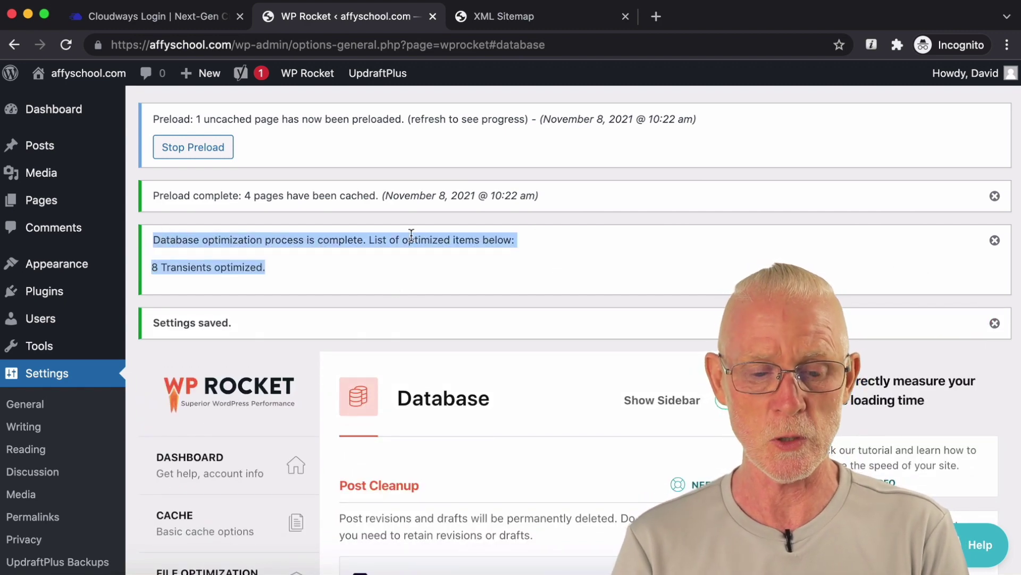
{"action": "scroll", "coordinate": [410, 235], "scroll_direction": "down", "scroll_amount": 1}
{"action": "scroll", "coordinate": [411, 234], "scroll_direction": "down", "scroll_amount": 12}
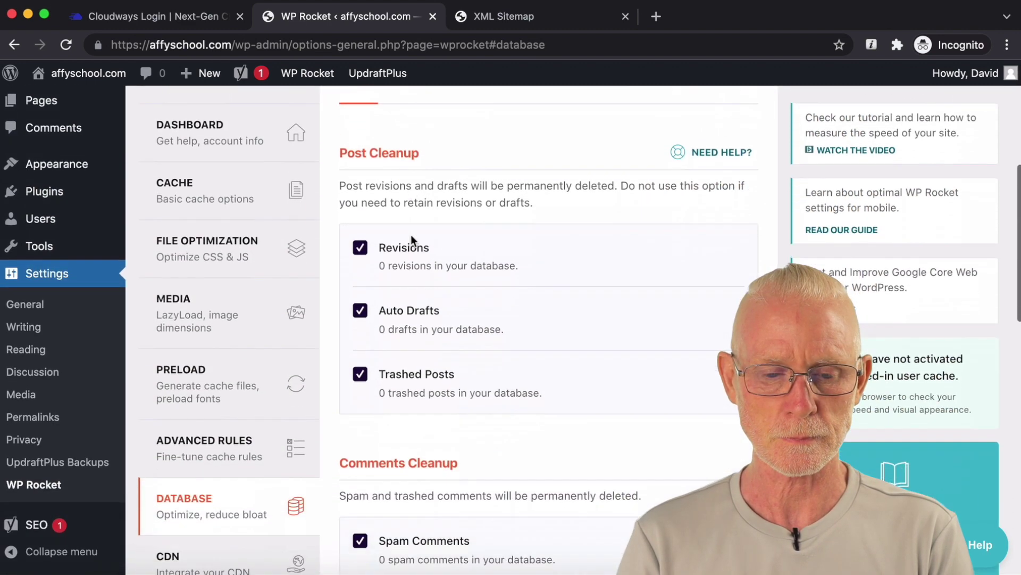
{"action": "scroll", "coordinate": [410, 235], "scroll_direction": "down", "scroll_amount": 3}
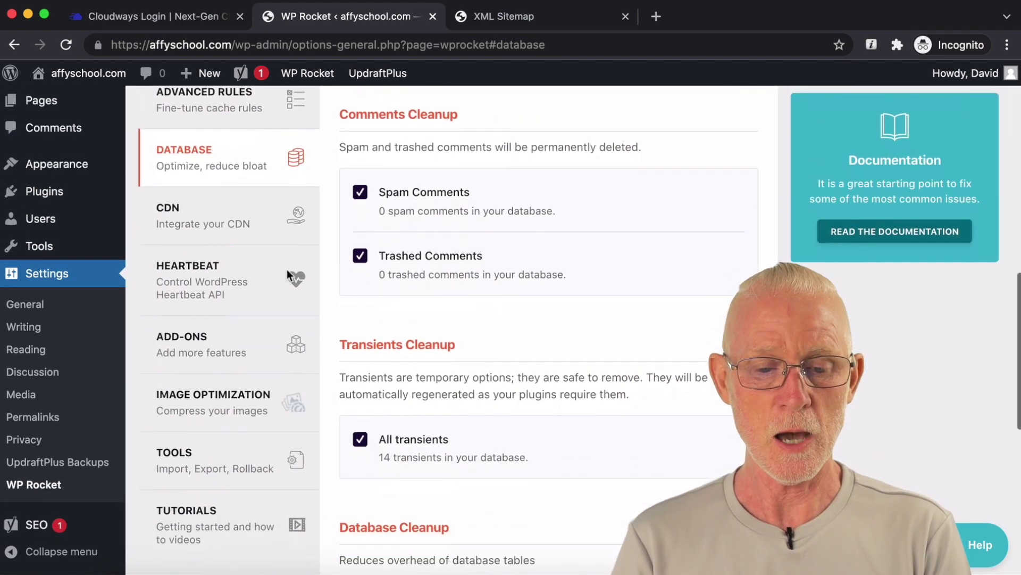
Step: Review WP Rocket's Heartbeat settings, with activity reduced for backend, post editor and frontend
{"action": "left_click", "coordinate": [257, 285]}
{"action": "scroll", "coordinate": [601, 280], "scroll_direction": "down", "scroll_amount": 3}
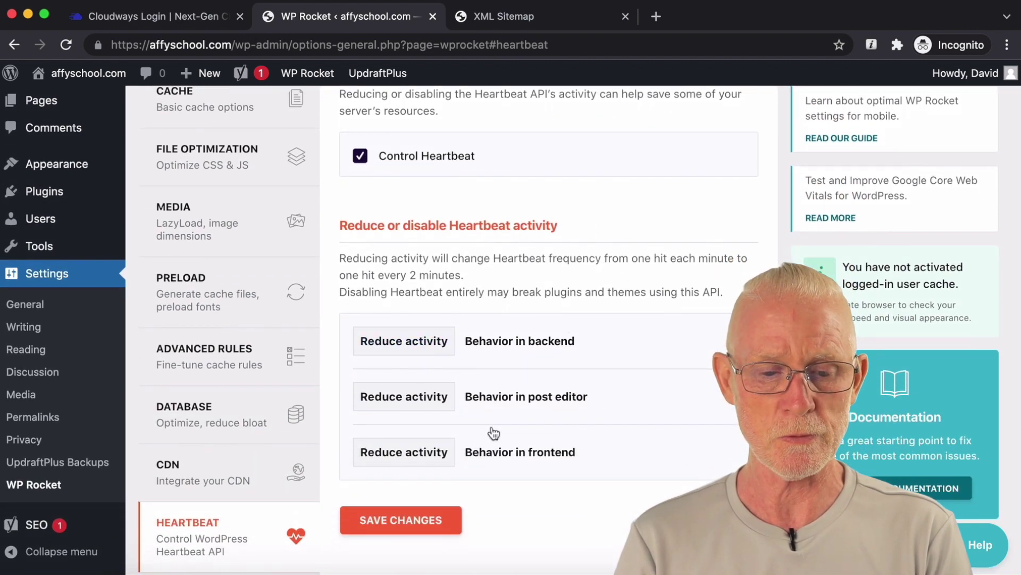
{"action": "scroll", "coordinate": [596, 395], "scroll_direction": "down", "scroll_amount": 1}
{"action": "scroll", "coordinate": [596, 396], "scroll_direction": "down", "scroll_amount": 6}
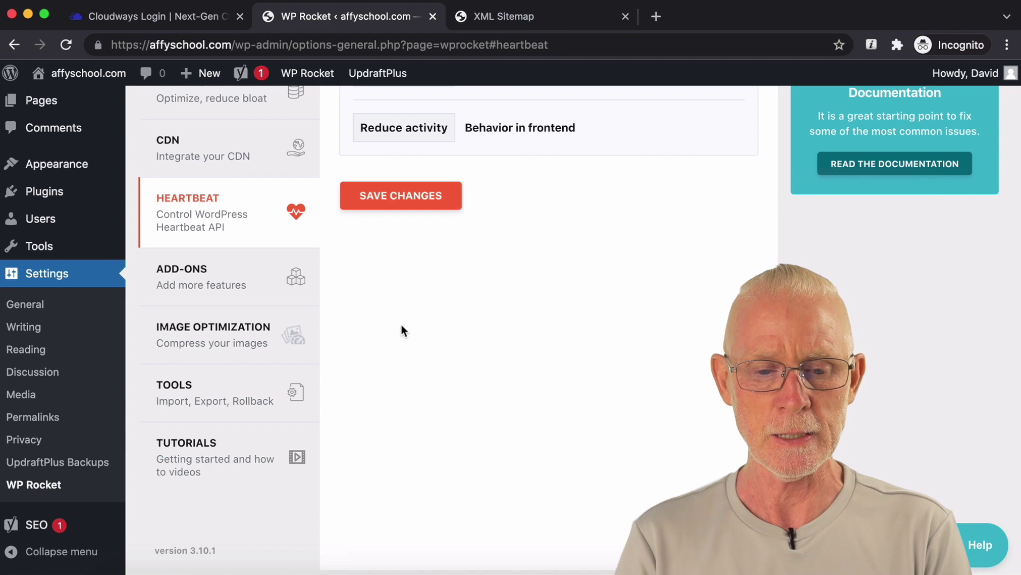
Step: Look through WP Rocket's add-ons, leaving WebP, Cloudflare and Sucuri switched off
{"action": "left_click", "coordinate": [241, 287]}
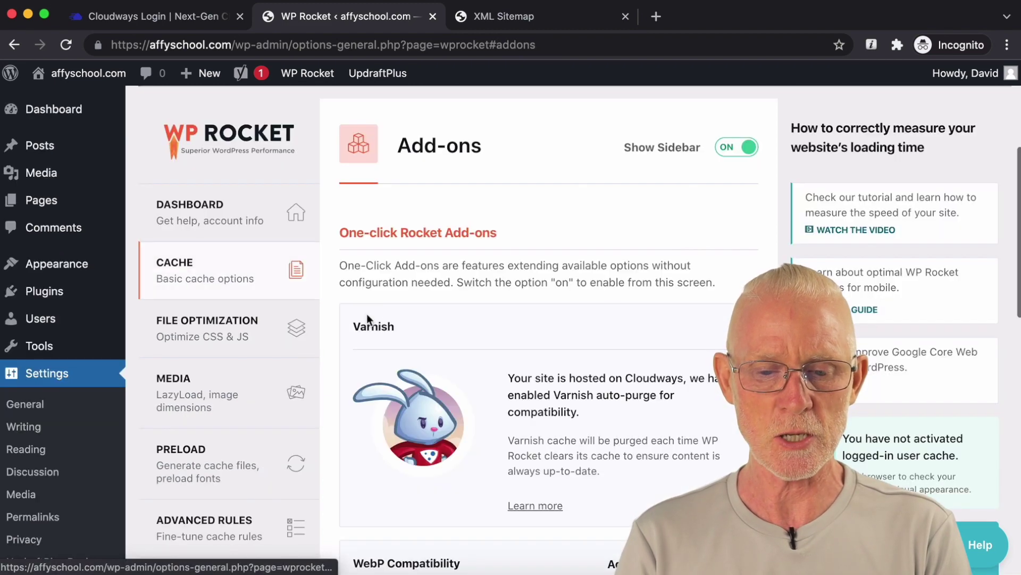
{"action": "scroll", "coordinate": [461, 344], "scroll_direction": "down", "scroll_amount": 10}
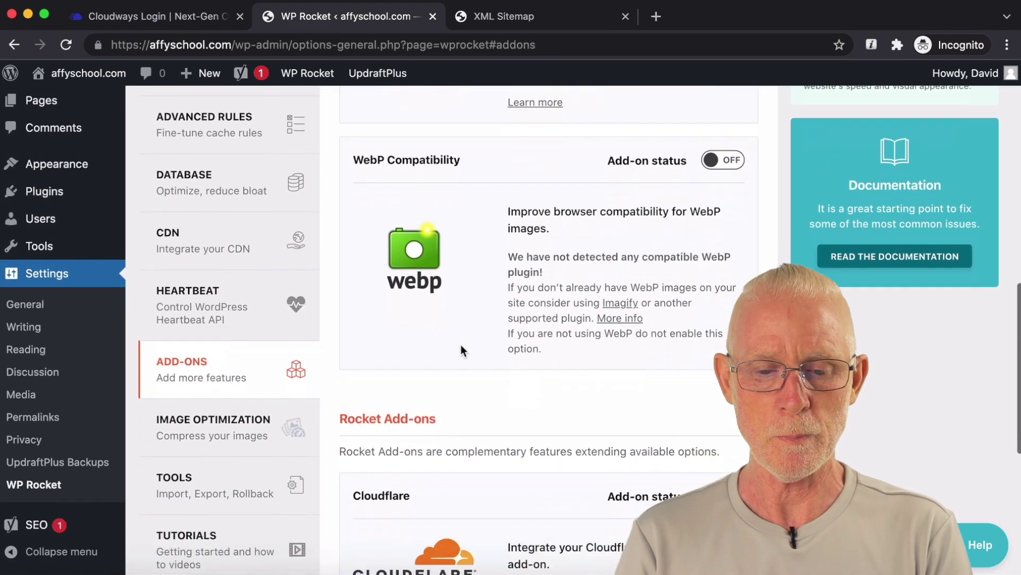
{"action": "scroll", "coordinate": [461, 343], "scroll_direction": "down", "scroll_amount": 2}
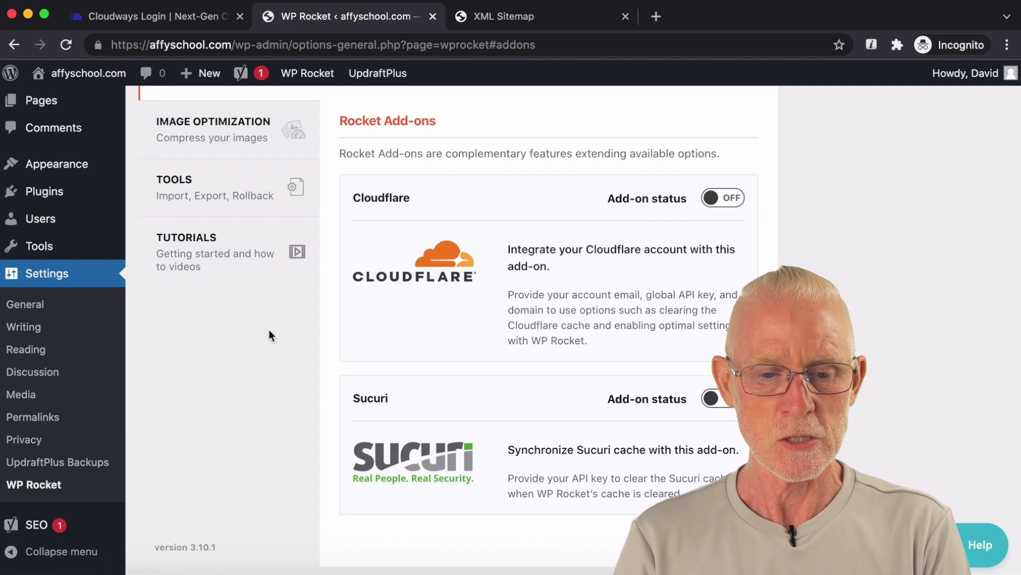
{"action": "scroll", "coordinate": [270, 332], "scroll_direction": "up", "scroll_amount": 10}
{"action": "scroll", "coordinate": [270, 334], "scroll_direction": "down", "scroll_amount": 8}
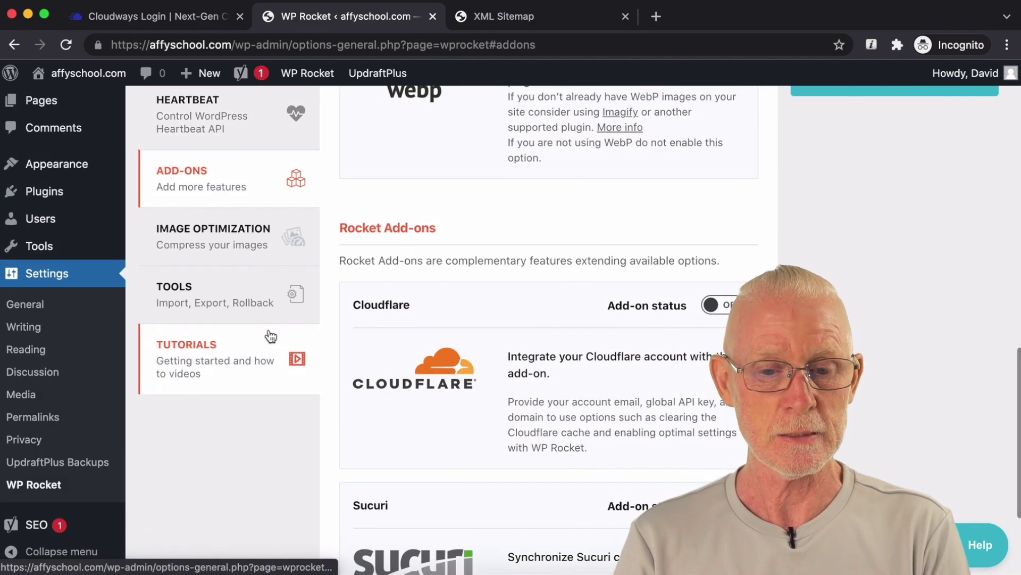
{"action": "scroll", "coordinate": [269, 334], "scroll_direction": "up", "scroll_amount": 15}
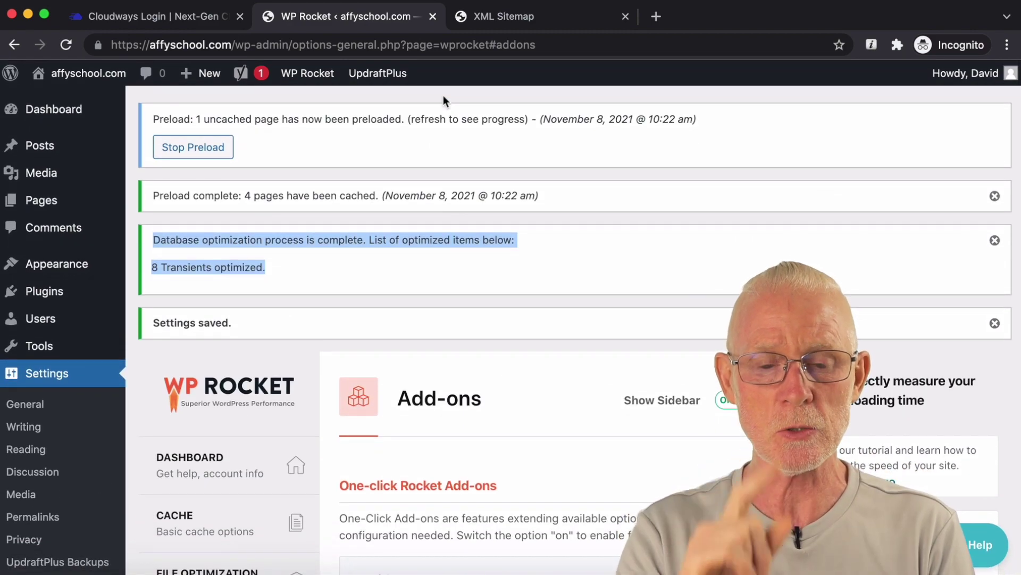
{"action": "left_click", "coordinate": [443, 97]}
{"action": "mouse_move", "coordinate": [323, 85]}
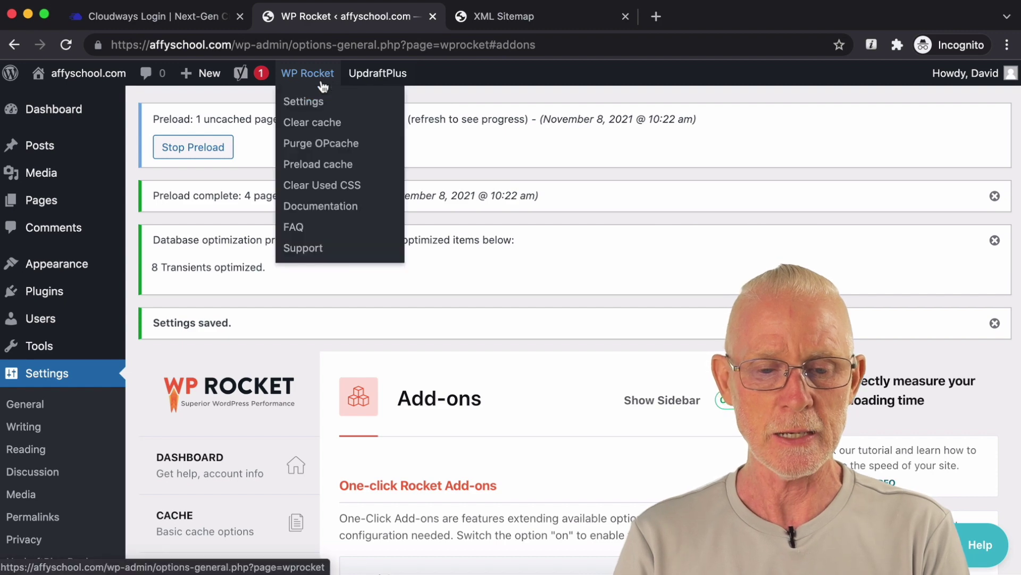
Step: Purge the OPcache, the site's page cache and the used CSS cache from WP Rocket's admin-bar menu
{"action": "left_click", "coordinate": [348, 145]}
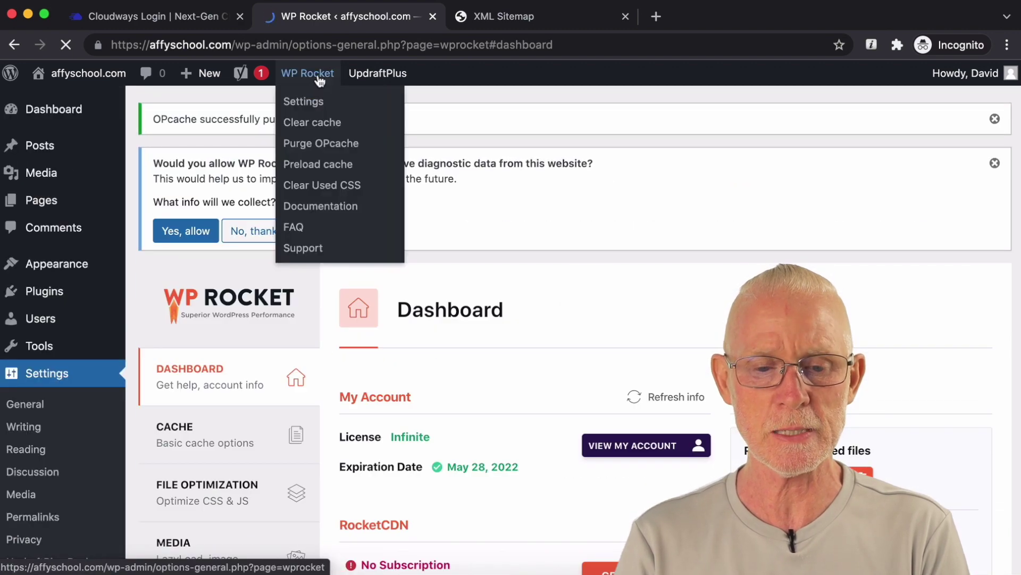
{"action": "left_click", "coordinate": [322, 75]}
{"action": "mouse_move", "coordinate": [323, 75]}
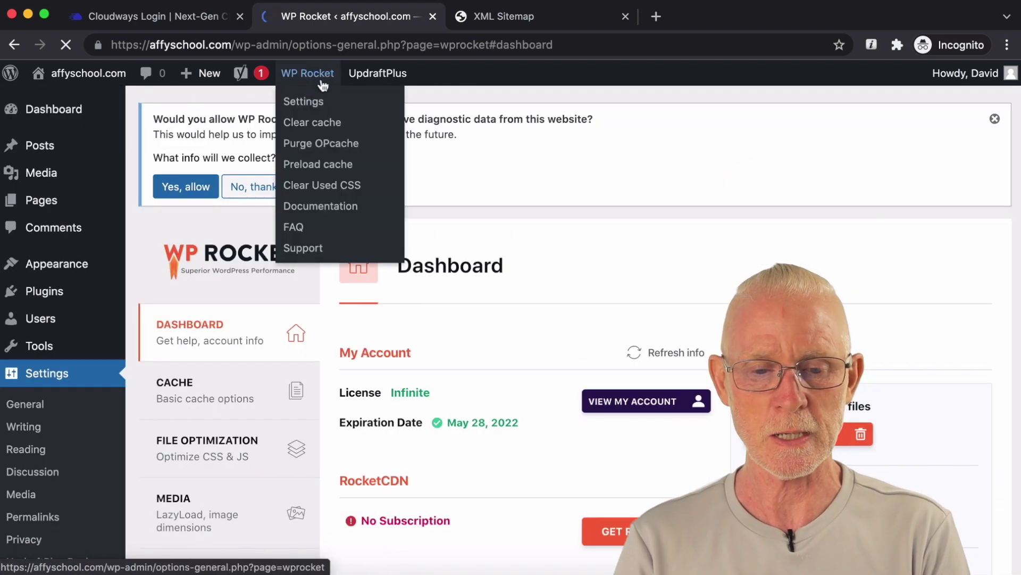
{"action": "left_click", "coordinate": [353, 130]}
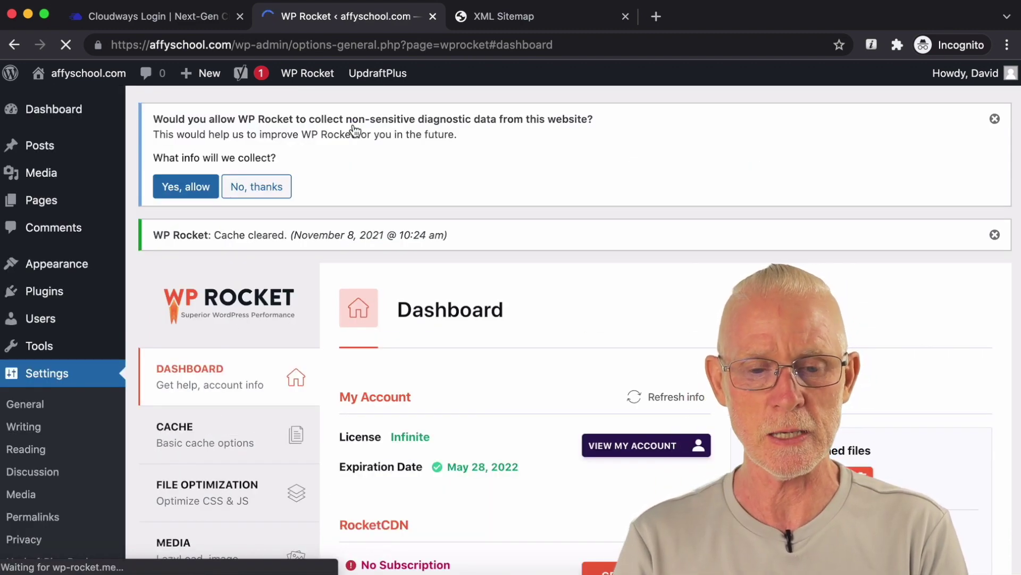
{"action": "mouse_move", "coordinate": [325, 85]}
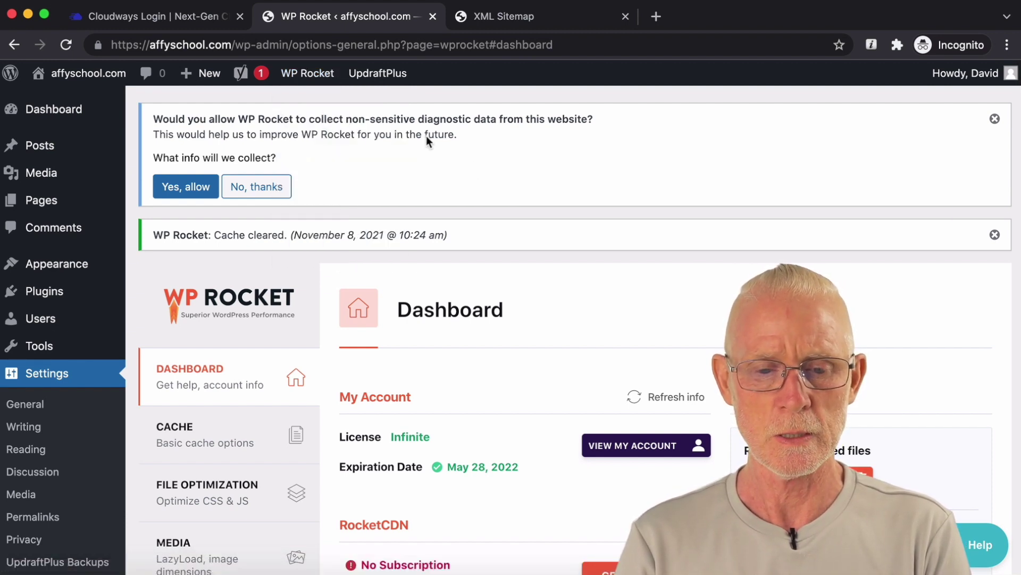
{"action": "left_click", "coordinate": [312, 183]}
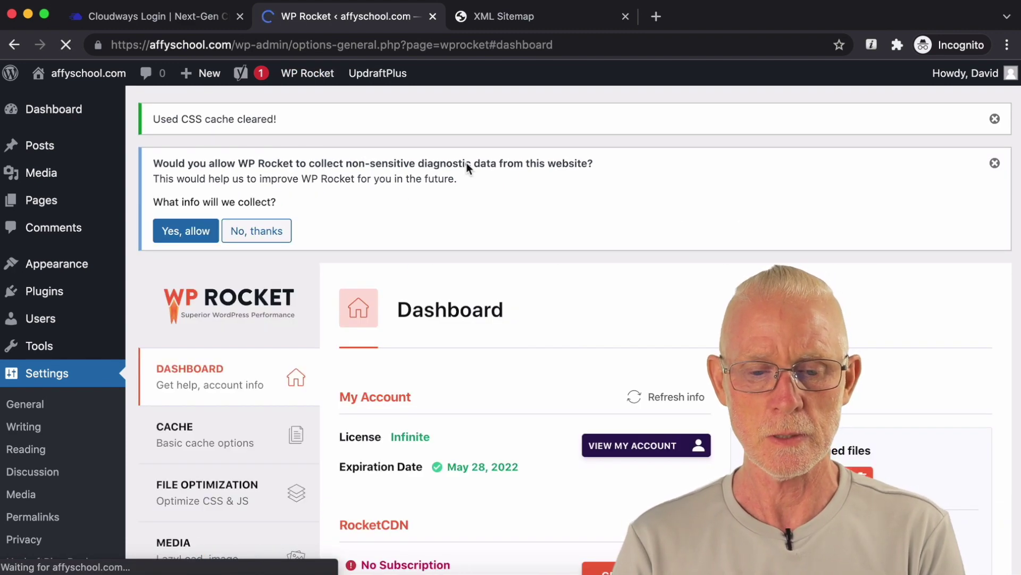
{"action": "scroll", "coordinate": [466, 161], "scroll_direction": "down", "scroll_amount": 5}
{"action": "scroll", "coordinate": [467, 167], "scroll_direction": "down", "scroll_amount": 3}
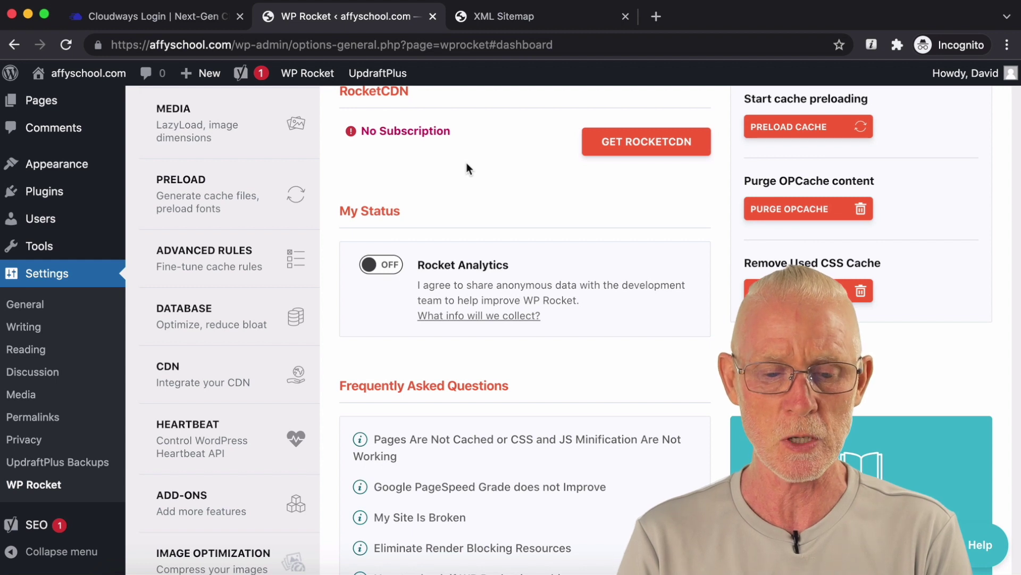
{"action": "scroll", "coordinate": [467, 165], "scroll_direction": "down", "scroll_amount": 1}
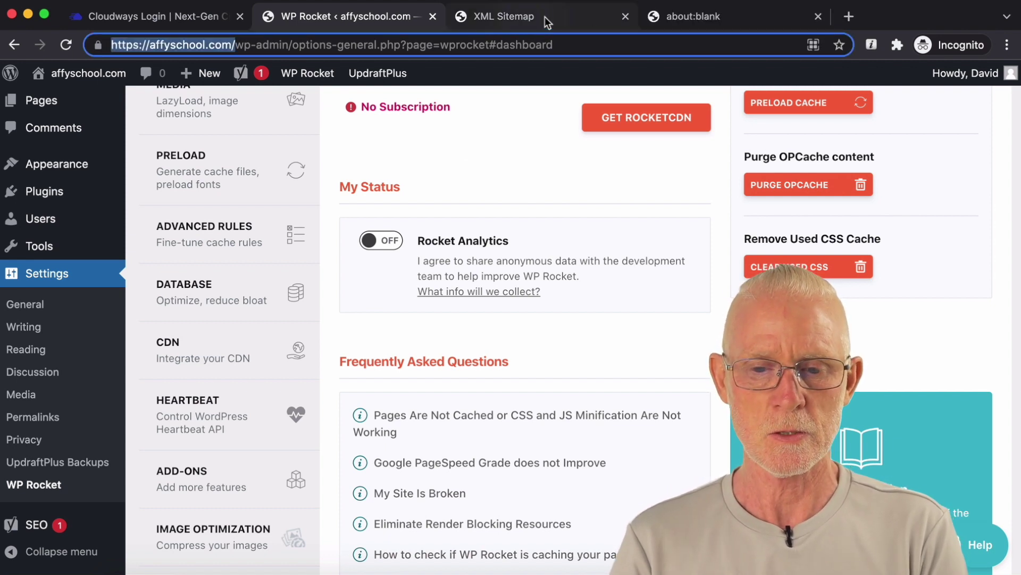
Step: Go to GTmetrix in a new tab and open the latest affyschool.com report
{"action": "left_click", "coordinate": [686, 17]}
{"action": "left_click", "coordinate": [378, 46]}
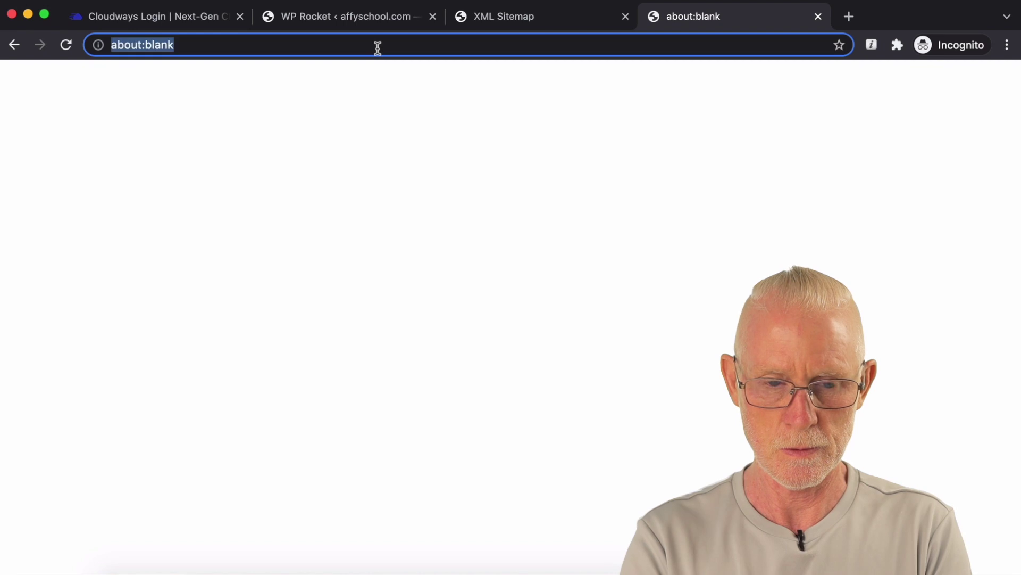
{"action": "type", "text": "gtmetri"}
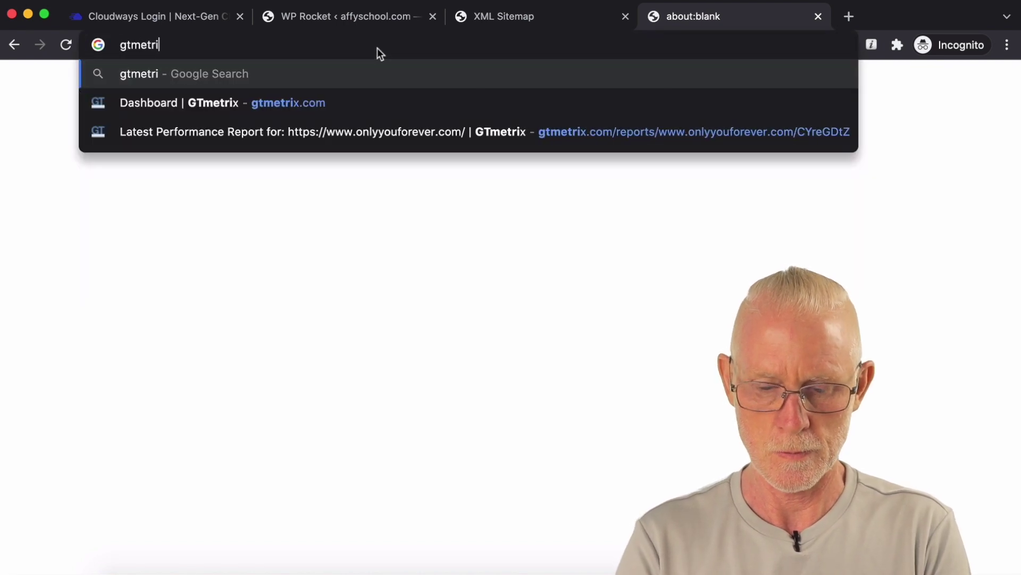
{"action": "type", "text": "x.co"}
{"action": "key", "text": "Return"}
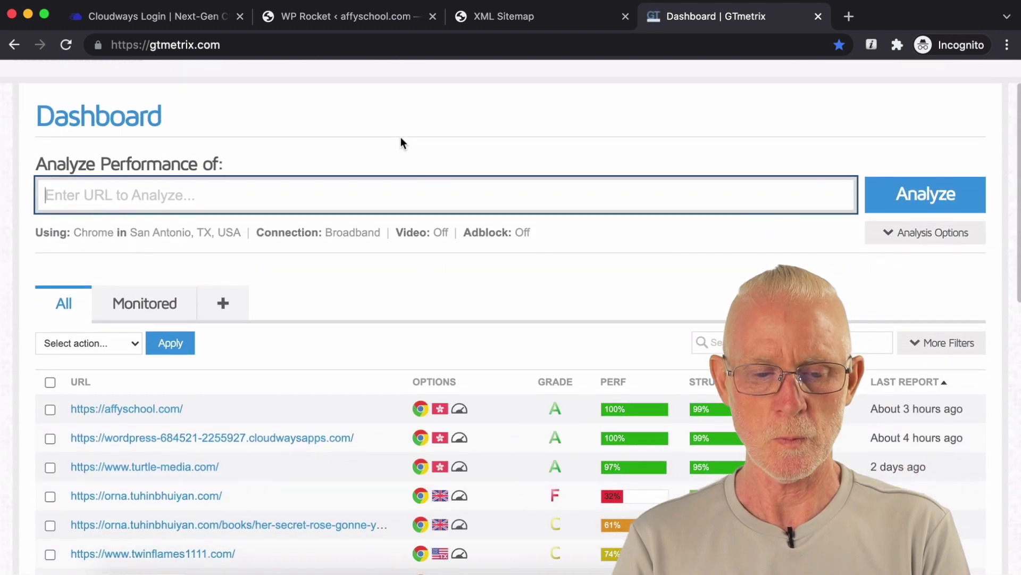
{"action": "left_click", "coordinate": [134, 410]}
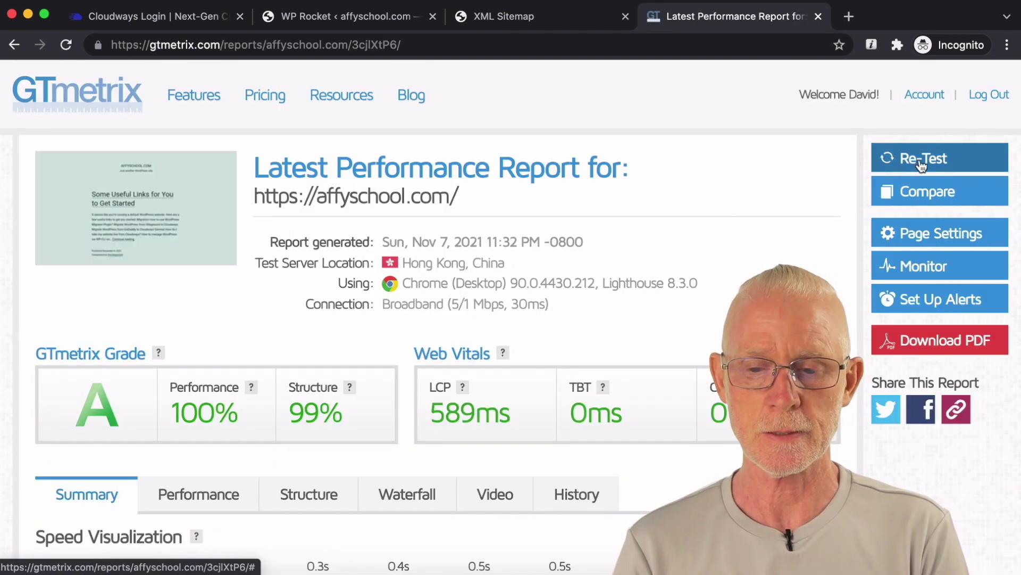
Step: Re-test affyschool.com and review the grade A report: 99% performance, 100% structure, 759ms LCP
{"action": "left_click", "coordinate": [921, 162]}
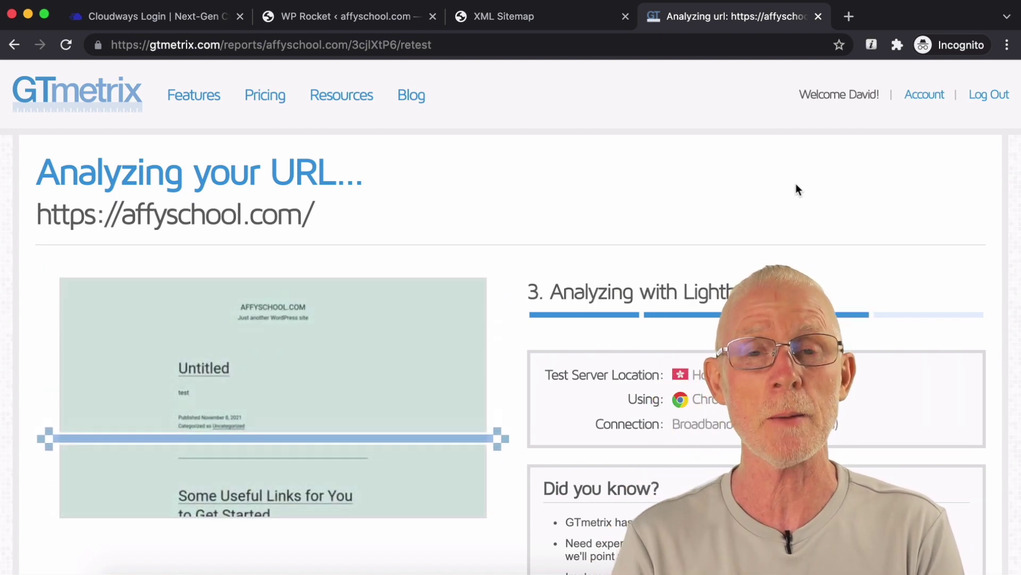
{"action": "scroll", "coordinate": [796, 185], "scroll_direction": "down", "scroll_amount": 1}
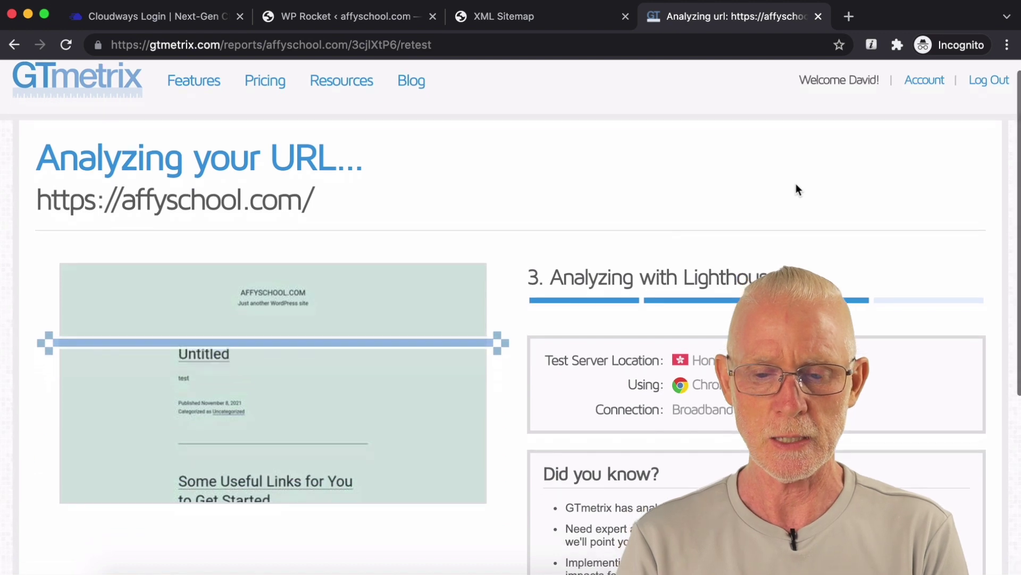
{"action": "scroll", "coordinate": [796, 184], "scroll_direction": "down", "scroll_amount": 2}
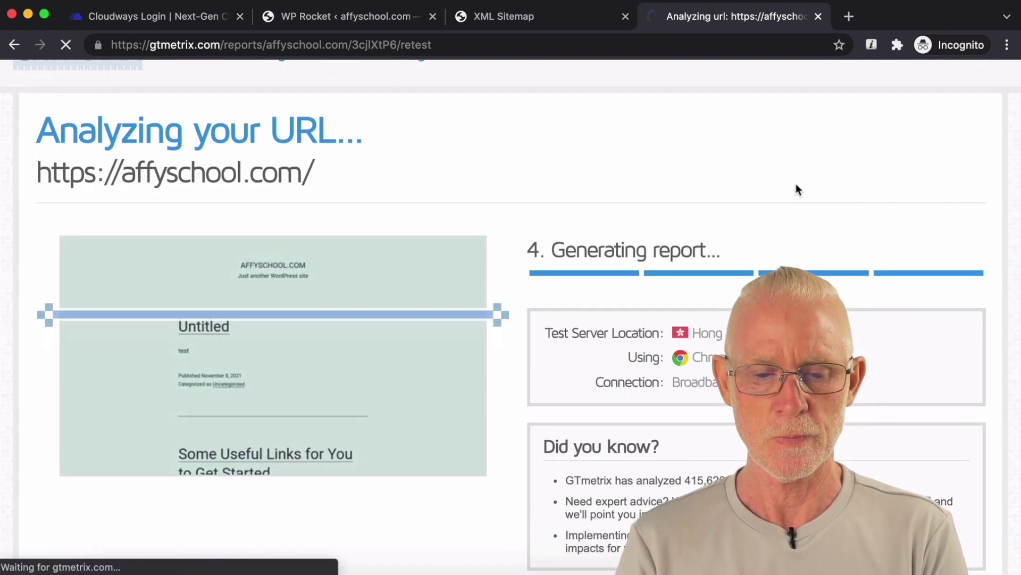
{"action": "scroll", "coordinate": [796, 184], "scroll_direction": "down", "scroll_amount": 2}
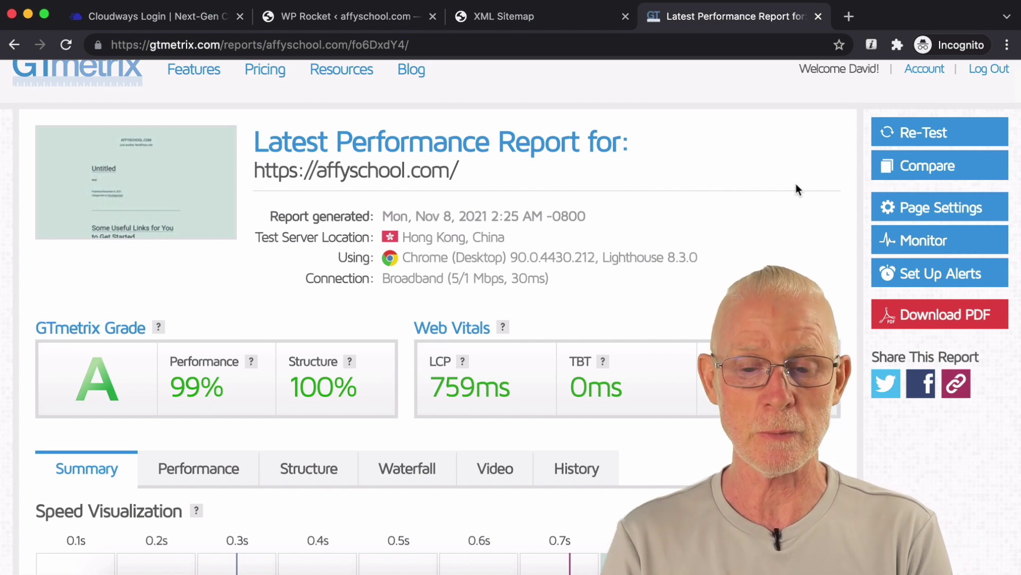
{"action": "scroll", "coordinate": [796, 185], "scroll_direction": "down", "scroll_amount": 1}
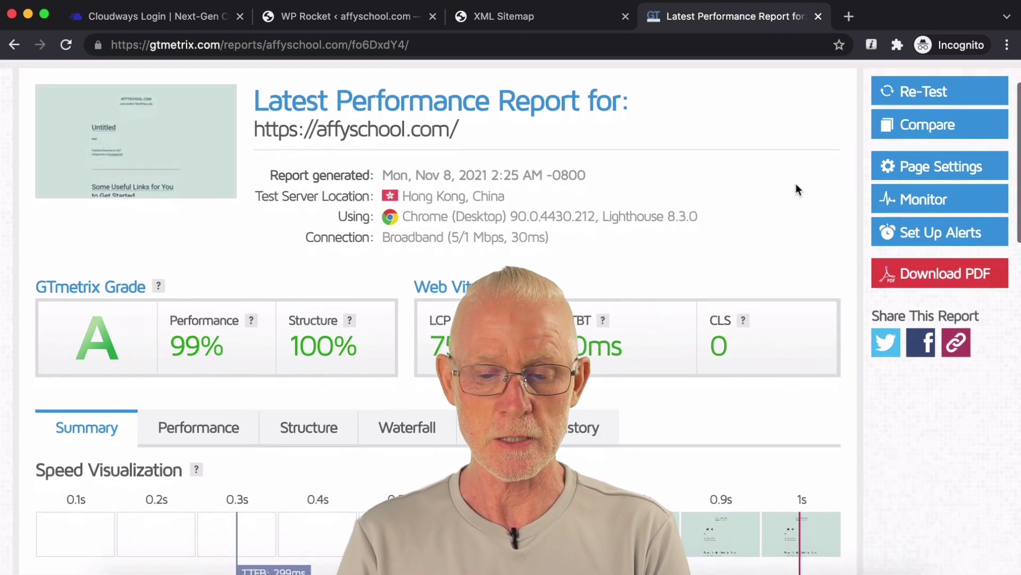
{"action": "scroll", "coordinate": [796, 185], "scroll_direction": "down", "scroll_amount": 5}
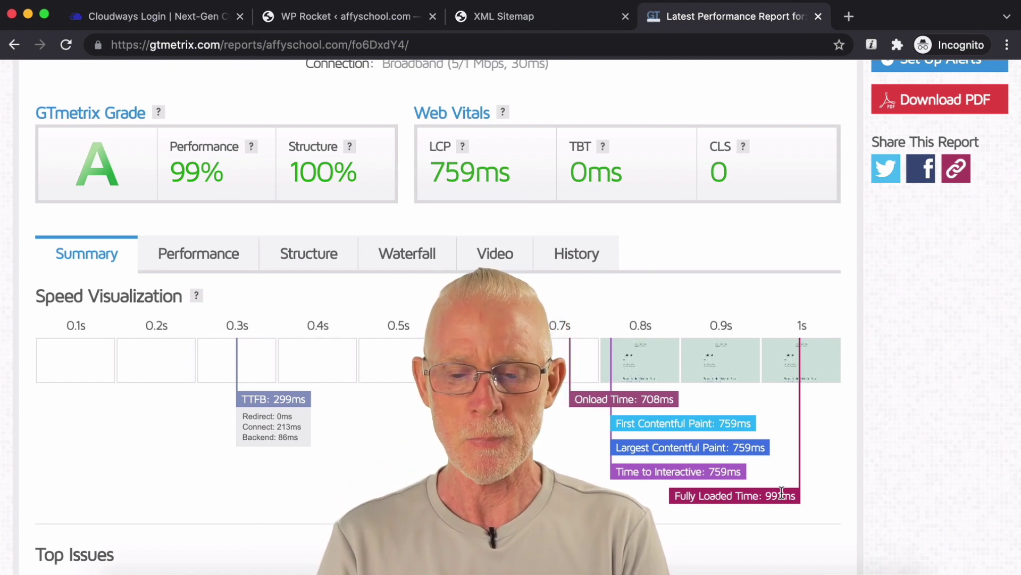
{"action": "scroll", "coordinate": [832, 457], "scroll_direction": "up", "scroll_amount": 5}
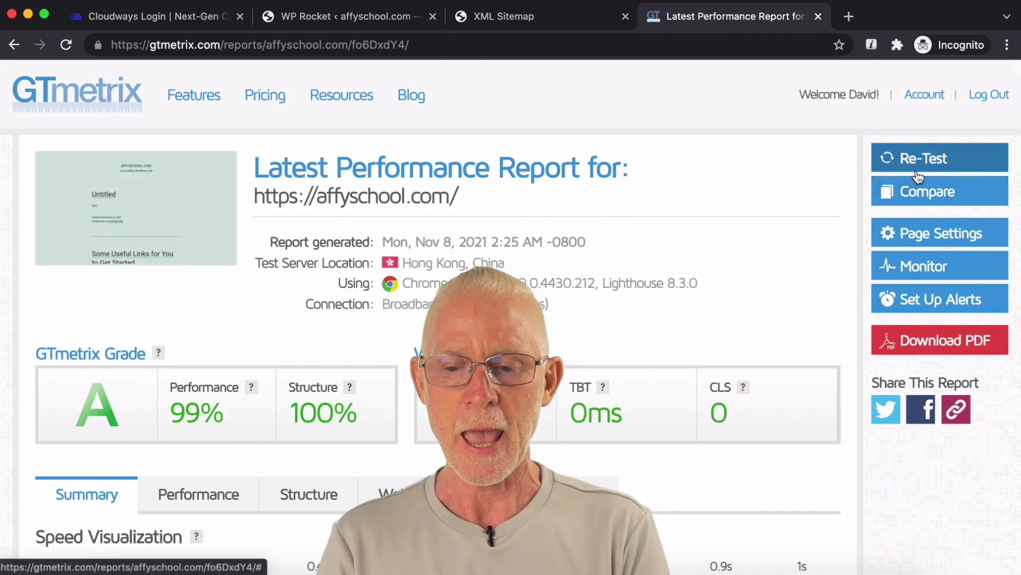
Step: Run another affyschool.com re-test and review the new report
{"action": "left_click", "coordinate": [928, 163]}
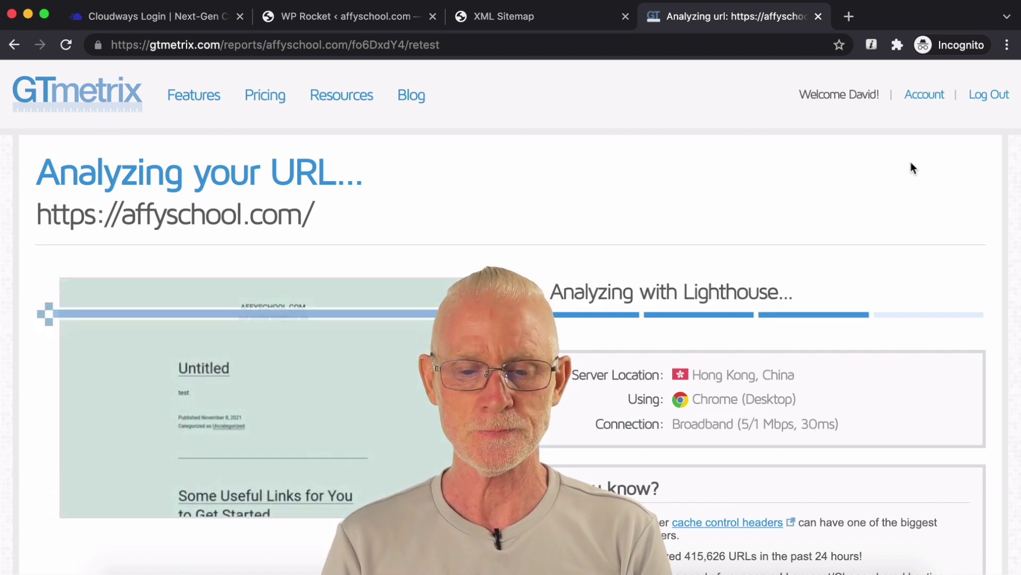
{"action": "scroll", "coordinate": [911, 162], "scroll_direction": "down", "scroll_amount": 3}
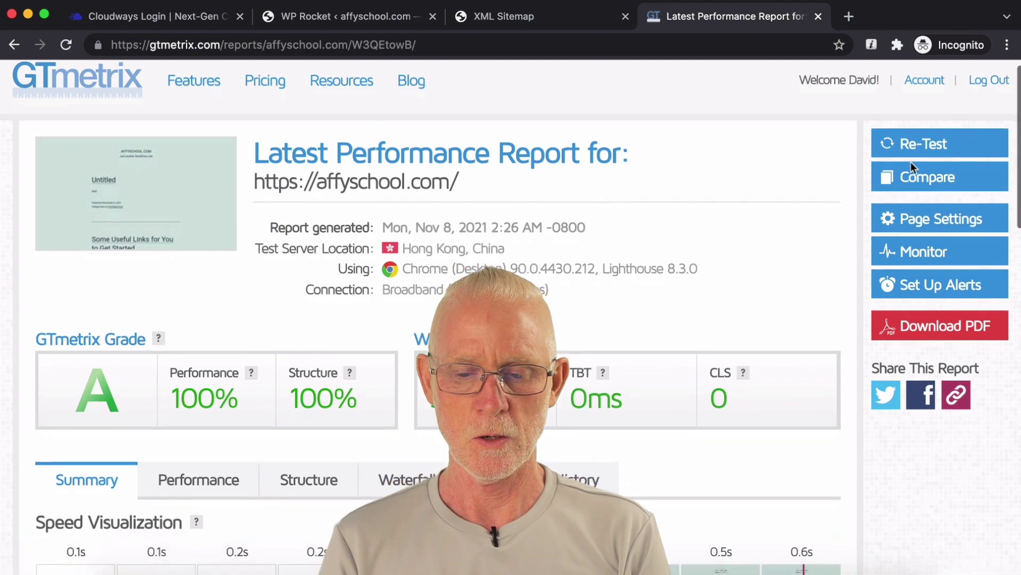
{"action": "scroll", "coordinate": [910, 162], "scroll_direction": "down", "scroll_amount": 2}
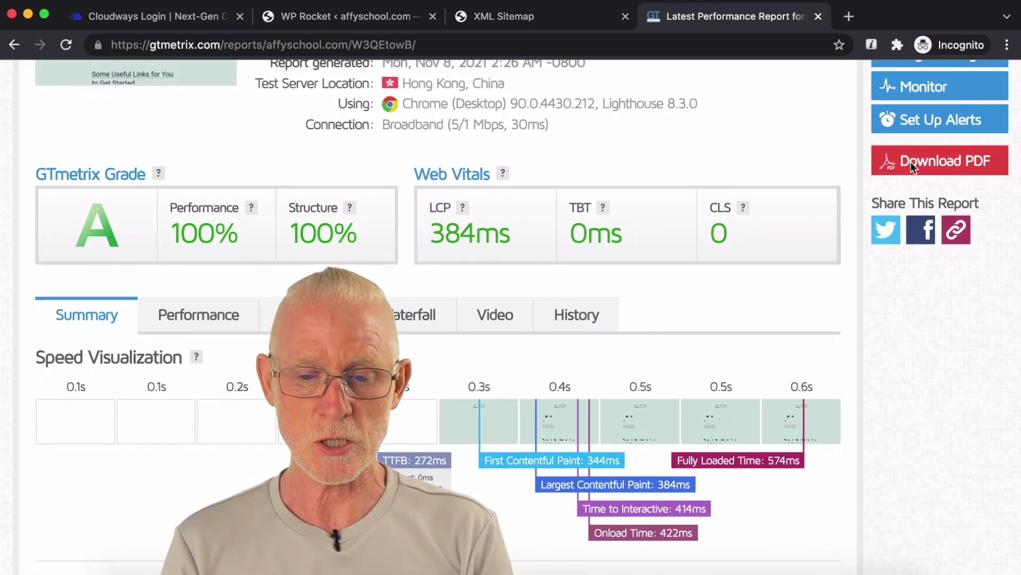
{"action": "scroll", "coordinate": [917, 353], "scroll_direction": "down", "scroll_amount": 1}
{"action": "scroll", "coordinate": [917, 352], "scroll_direction": "up", "scroll_amount": 5}
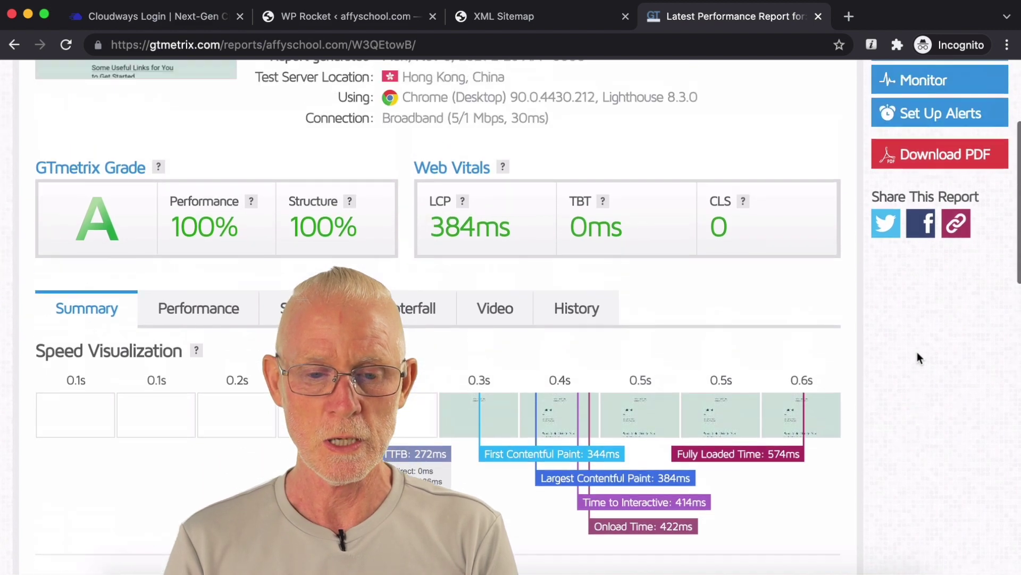
Step: Return to the GTmetrix dashboard showing affyschool.com at grade A, 100%/100%, 0.6s load
{"action": "left_click", "coordinate": [122, 102]}
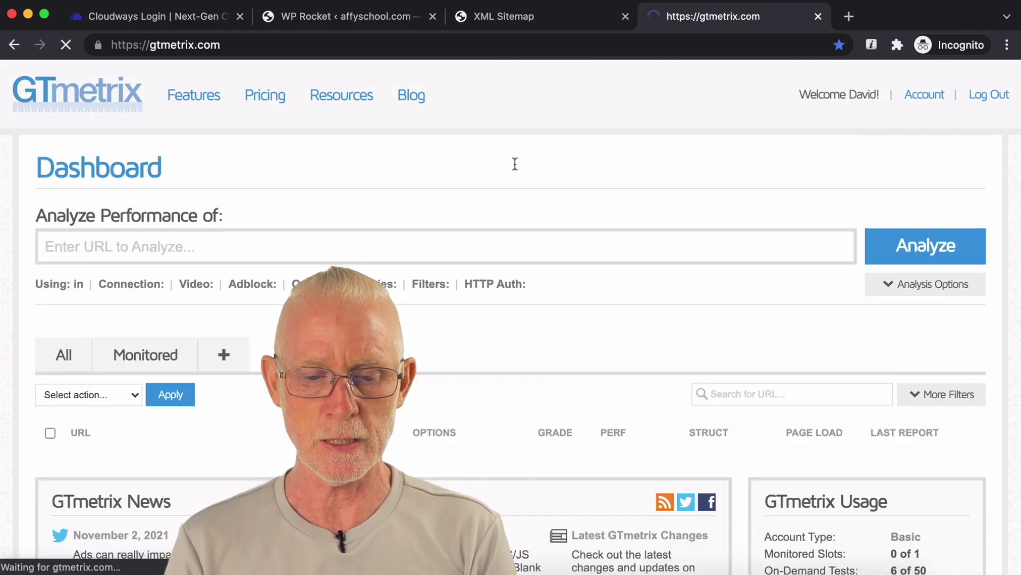
{"action": "scroll", "coordinate": [515, 163], "scroll_direction": "down", "scroll_amount": 1}
{"action": "scroll", "coordinate": [515, 163], "scroll_direction": "down", "scroll_amount": 3}
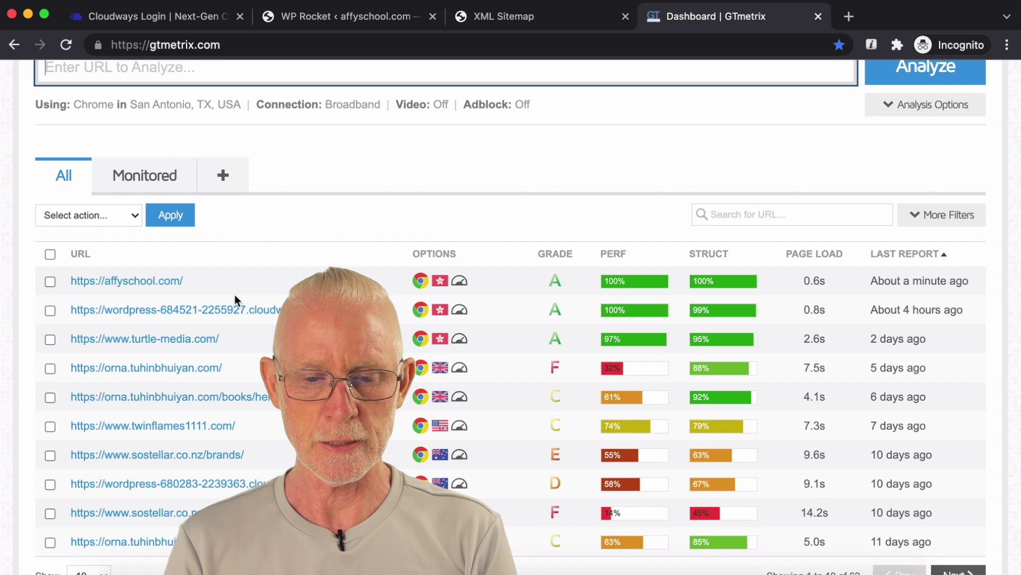
Step: Open the newest affyschool.com GTmetrix report and switch to its History view
{"action": "left_click", "coordinate": [159, 283]}
{"action": "scroll", "coordinate": [477, 298], "scroll_direction": "down", "scroll_amount": 2}
{"action": "left_click", "coordinate": [588, 334]}
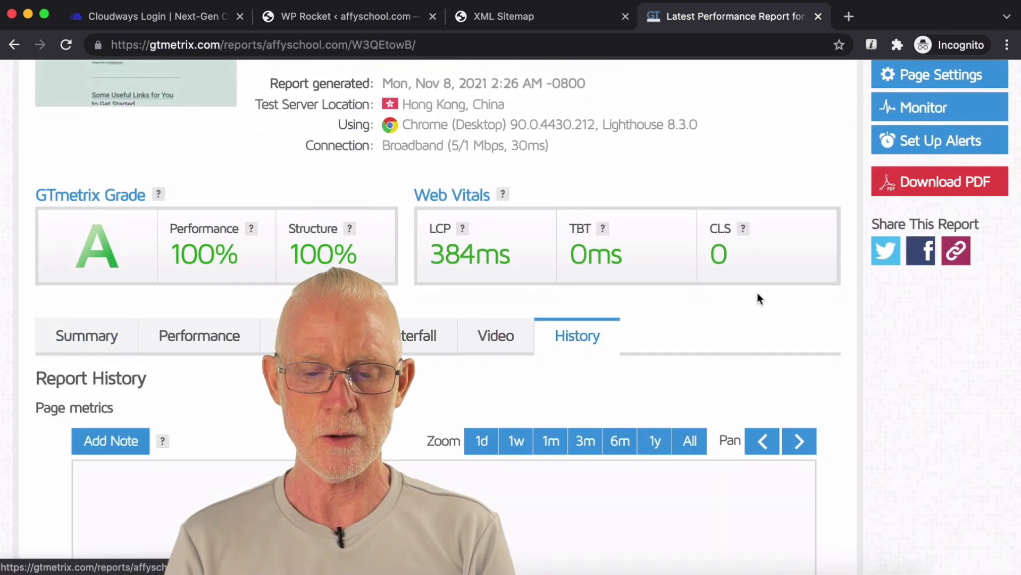
{"action": "scroll", "coordinate": [758, 295], "scroll_direction": "down", "scroll_amount": 2}
{"action": "scroll", "coordinate": [757, 295], "scroll_direction": "down", "scroll_amount": 2}
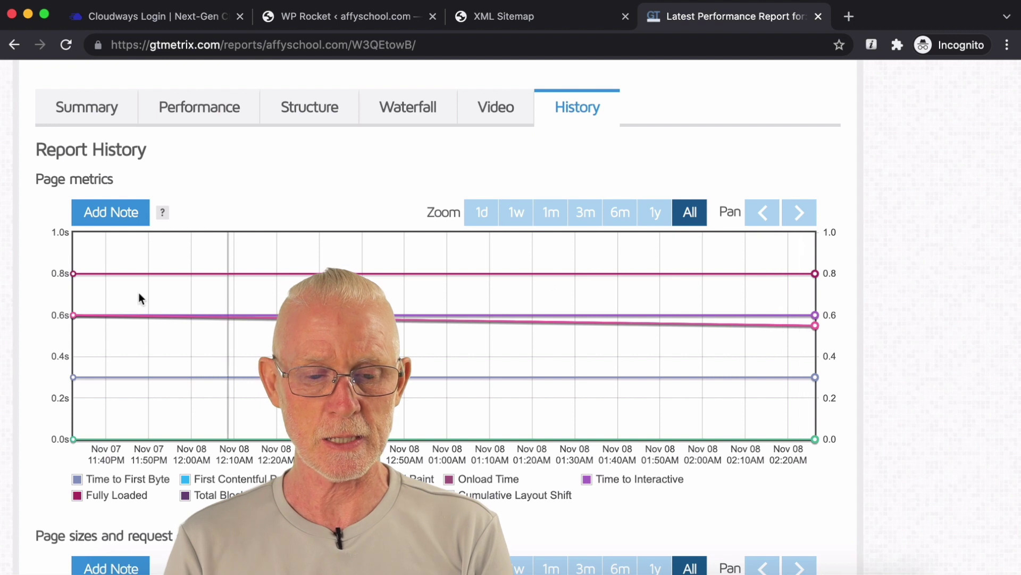
Step: Compare the earliest and latest tests' Speed Index on the Page metrics chart, then review Page sizes
{"action": "left_click", "coordinate": [87, 315]}
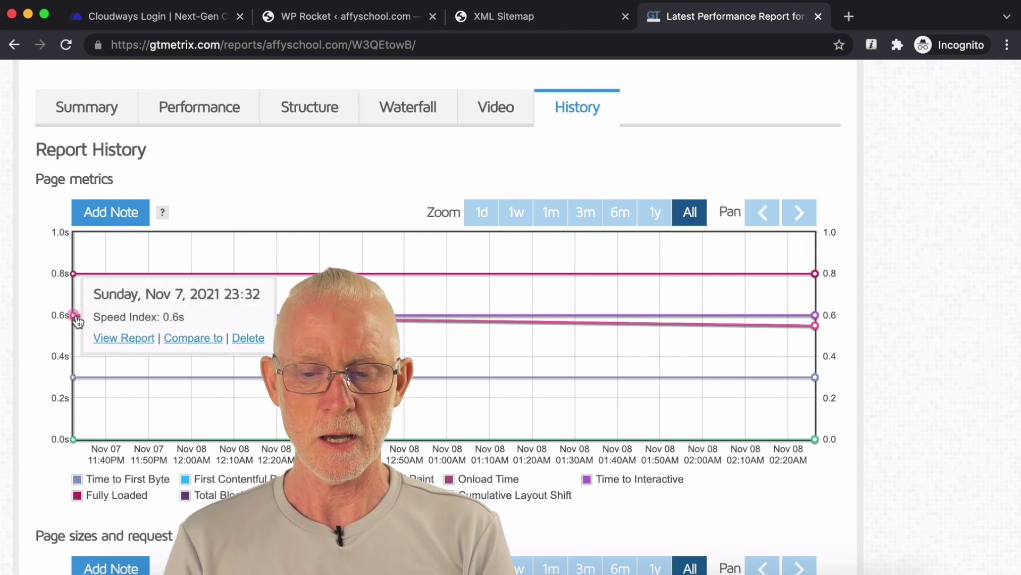
{"action": "left_click", "coordinate": [814, 326]}
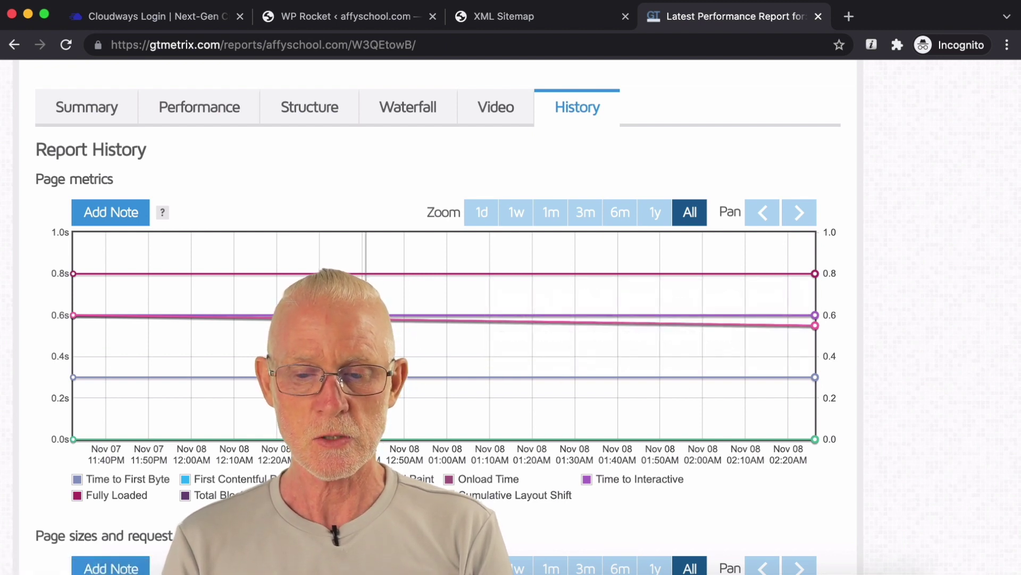
{"action": "left_click", "coordinate": [814, 325]}
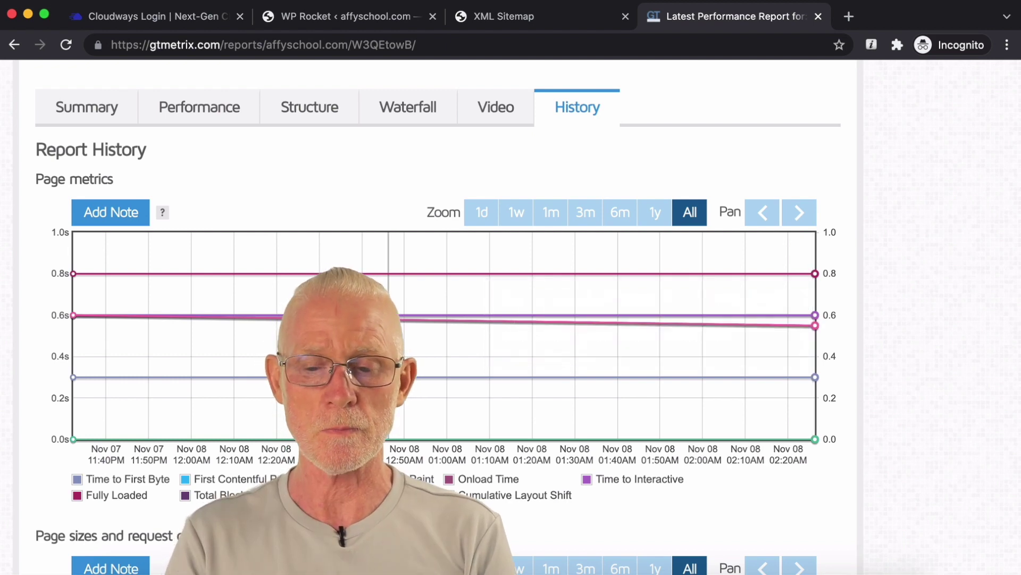
{"action": "scroll", "coordinate": [717, 334], "scroll_direction": "down", "scroll_amount": 5}
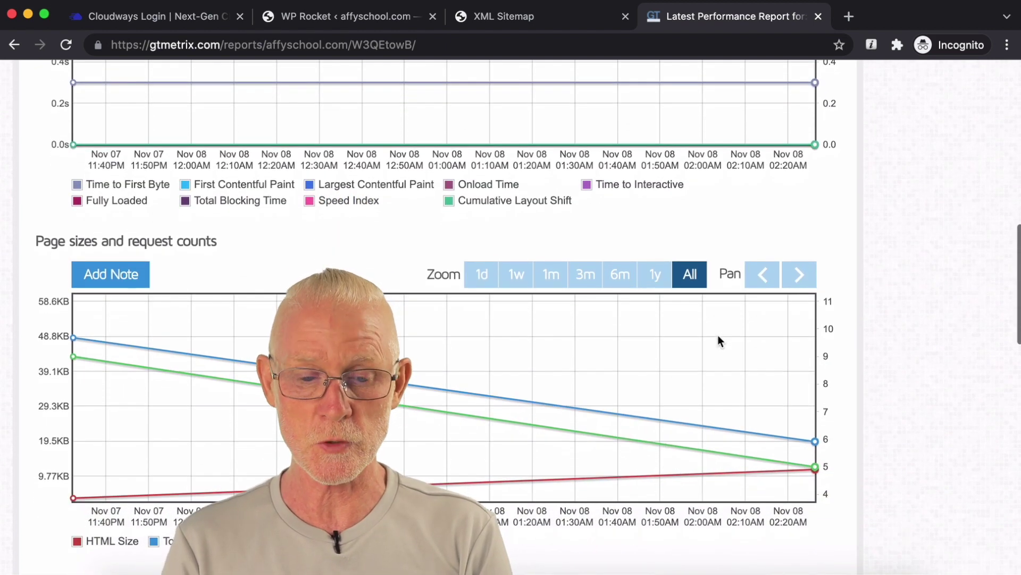
{"action": "scroll", "coordinate": [842, 374], "scroll_direction": "down", "scroll_amount": 8}
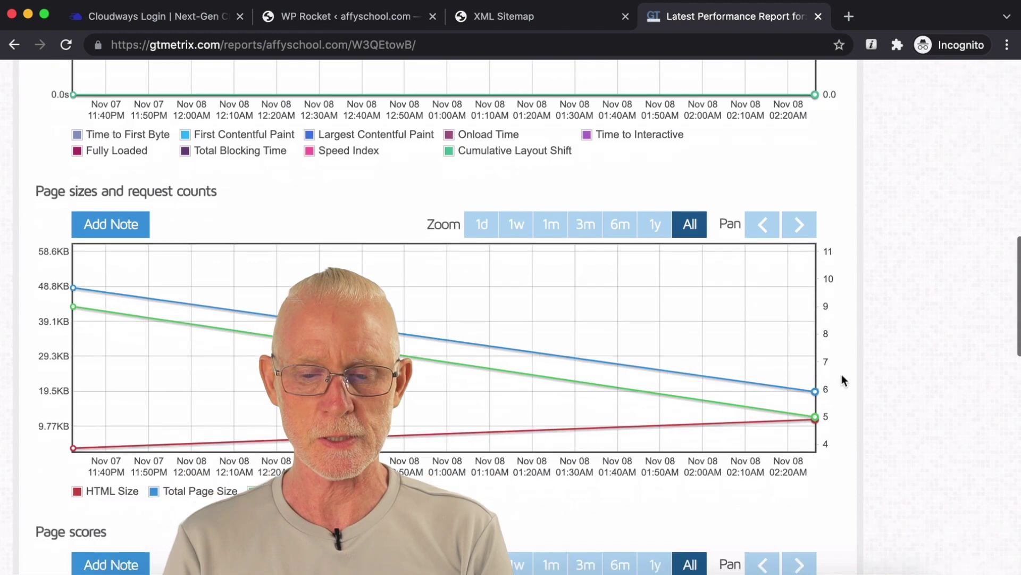
{"action": "scroll", "coordinate": [842, 375], "scroll_direction": "up", "scroll_amount": 20}
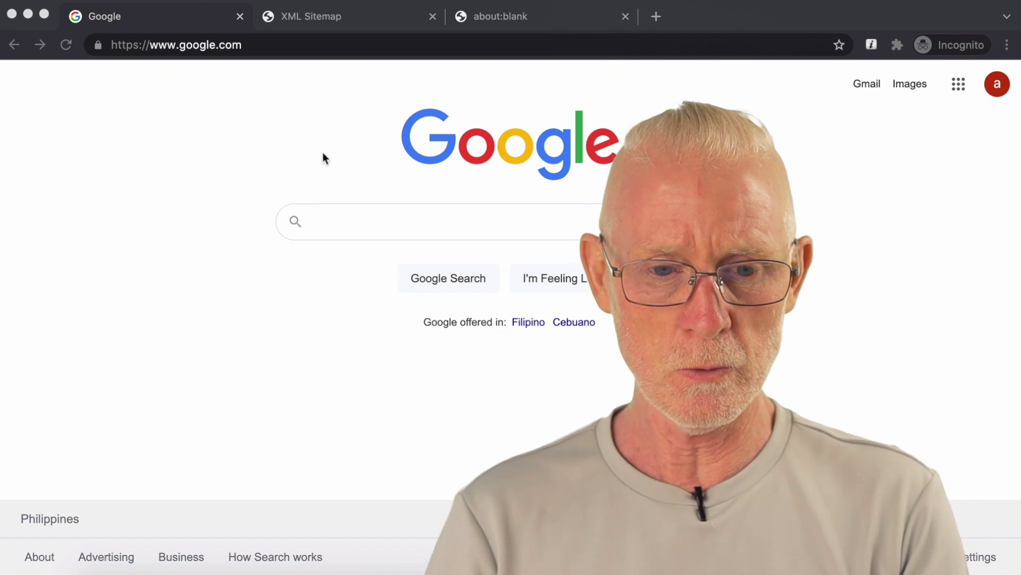
Step: Search Google for 'google search console' and open the official Google Search Console page
{"action": "left_click", "coordinate": [350, 222]}
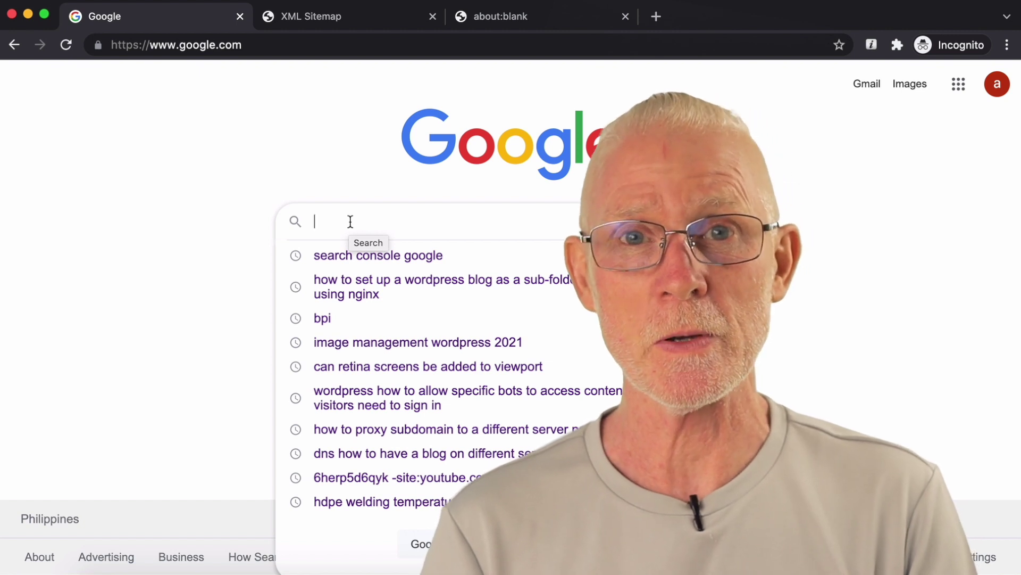
{"action": "type", "text": "s"}
{"action": "key", "text": "BackSpace"}
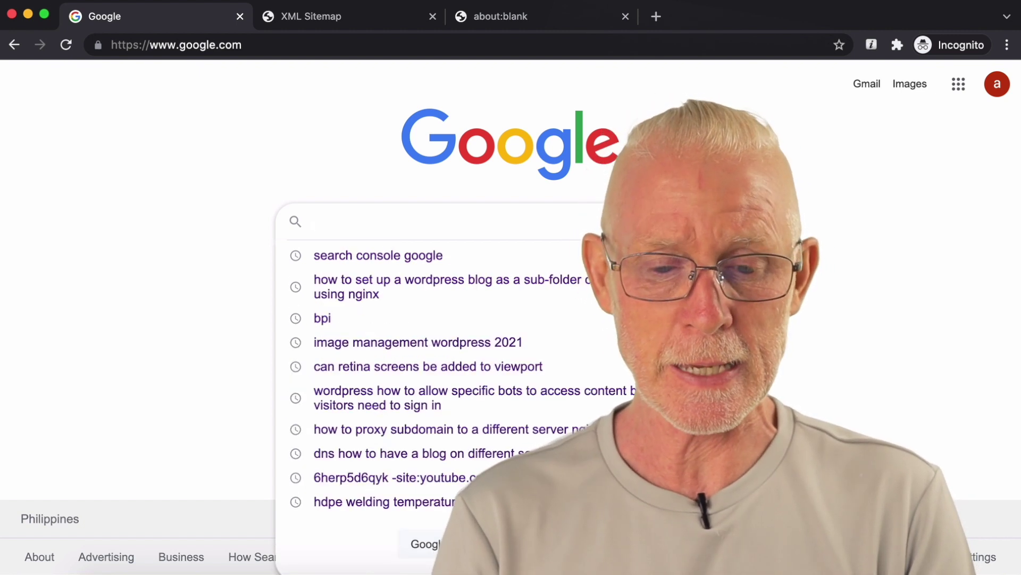
{"action": "type", "text": "goo"}
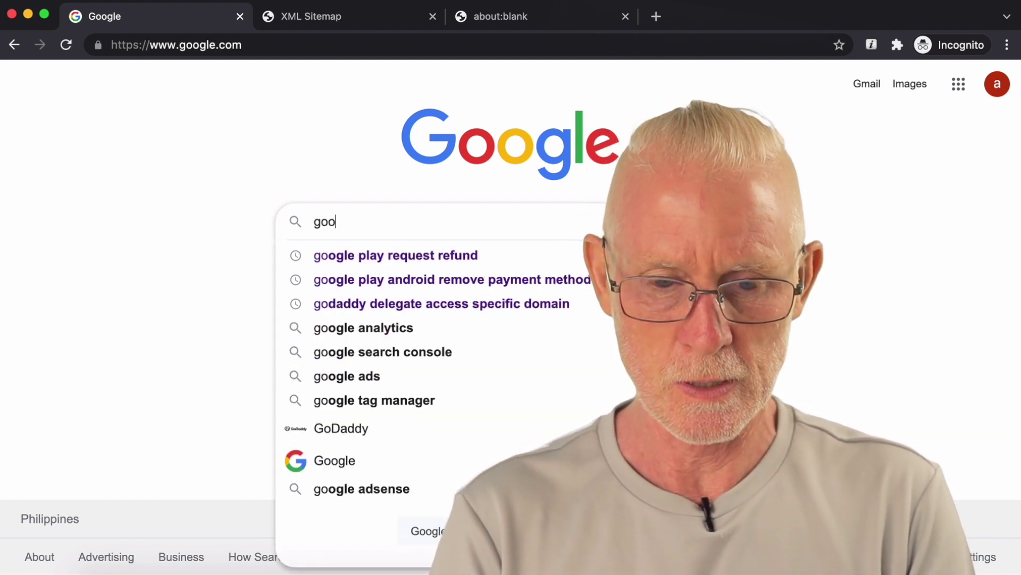
{"action": "type", "text": "gle search"}
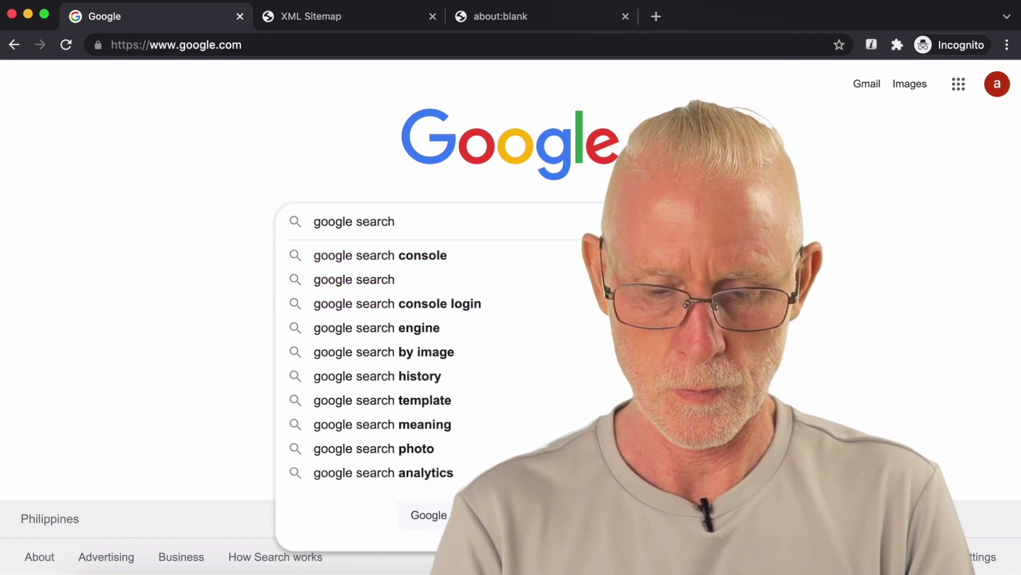
{"action": "key", "text": "Down"}
{"action": "key", "text": "Return"}
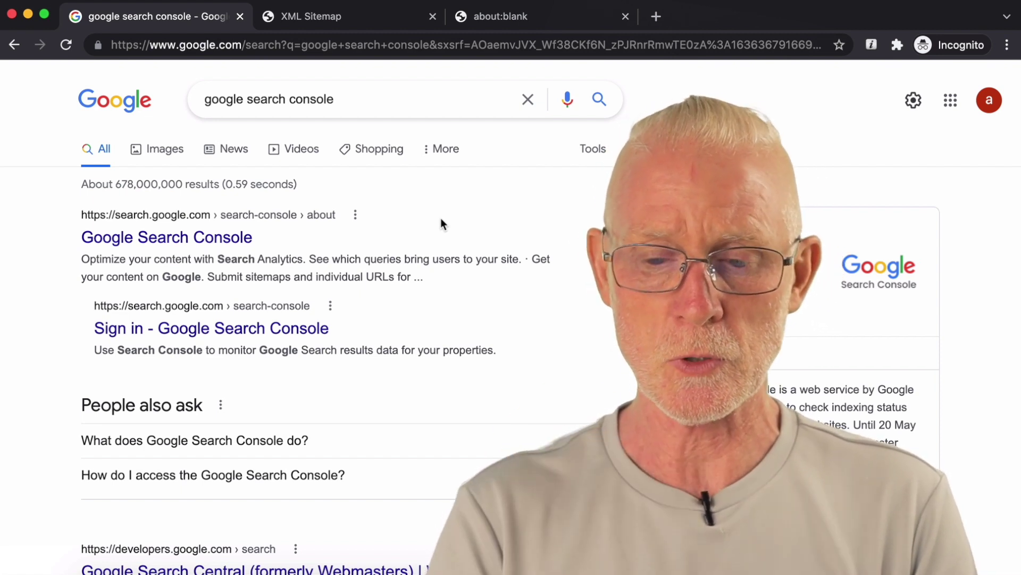
{"action": "left_click", "coordinate": [249, 235]}
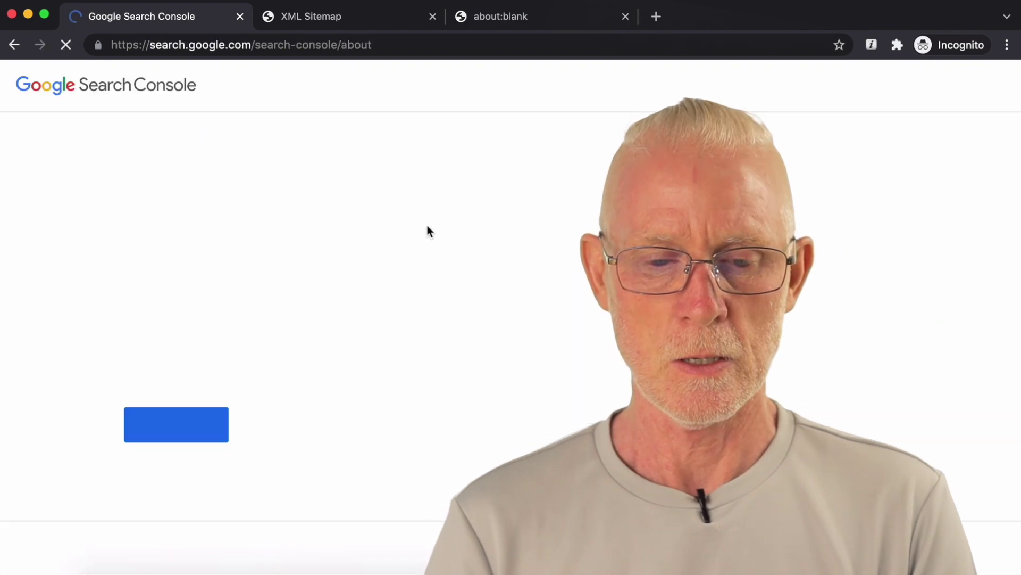
{"action": "left_click", "coordinate": [192, 435]}
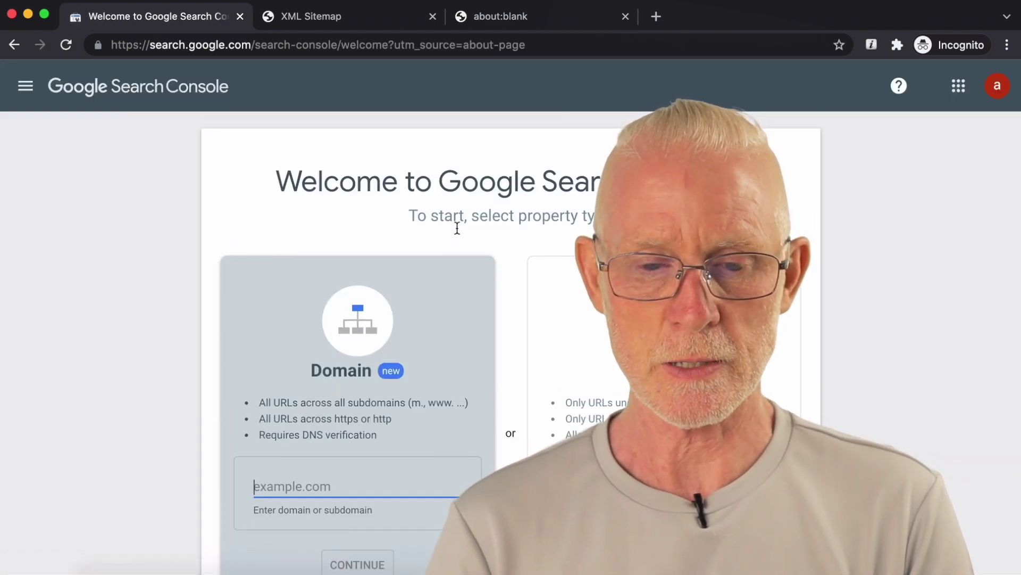
{"action": "scroll", "coordinate": [458, 229], "scroll_direction": "down", "scroll_amount": 2}
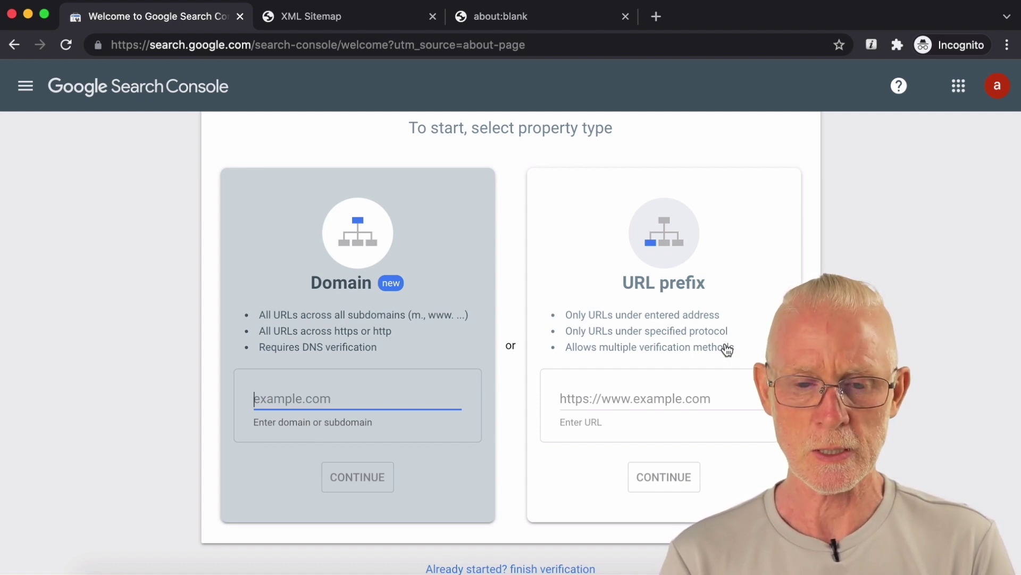
{"action": "left_click", "coordinate": [698, 400]}
{"action": "type", "text": "https://affyschool.com/"}
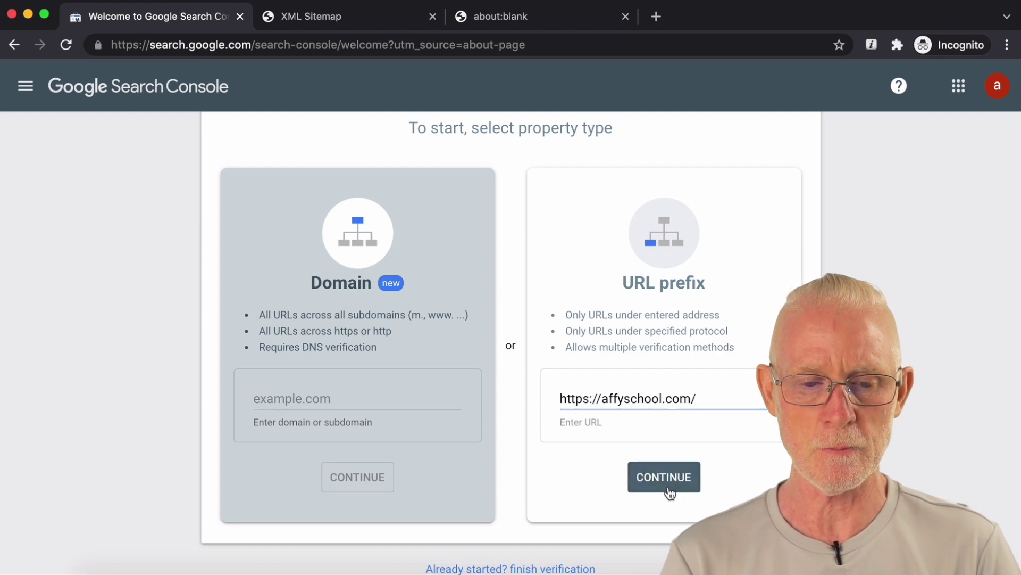
{"action": "key", "text": "Return"}
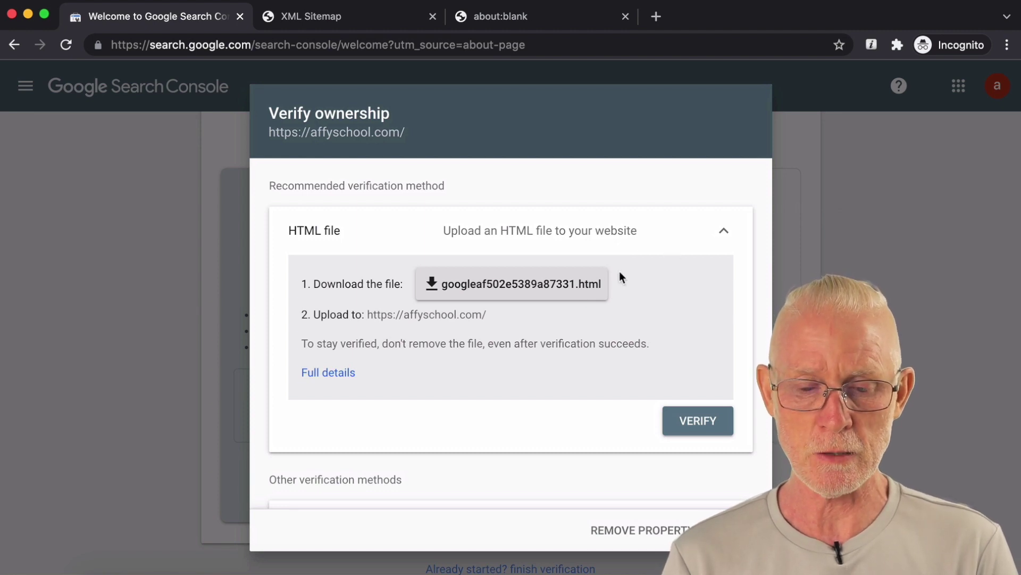
{"action": "left_click", "coordinate": [551, 292]}
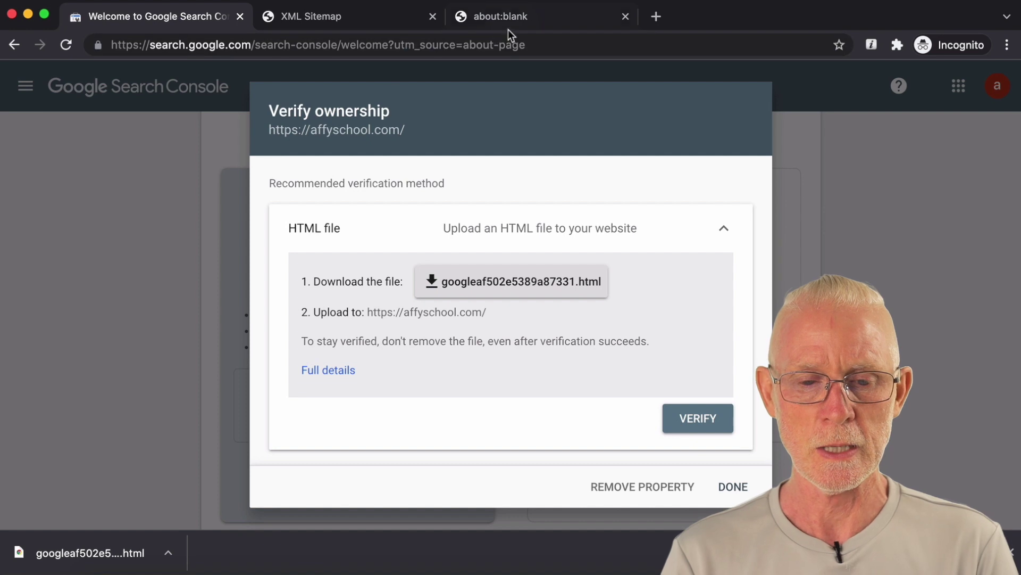
Step: In the empty browser tab, enter the affyschool.com/wp-admin address
{"action": "left_click", "coordinate": [523, 22]}
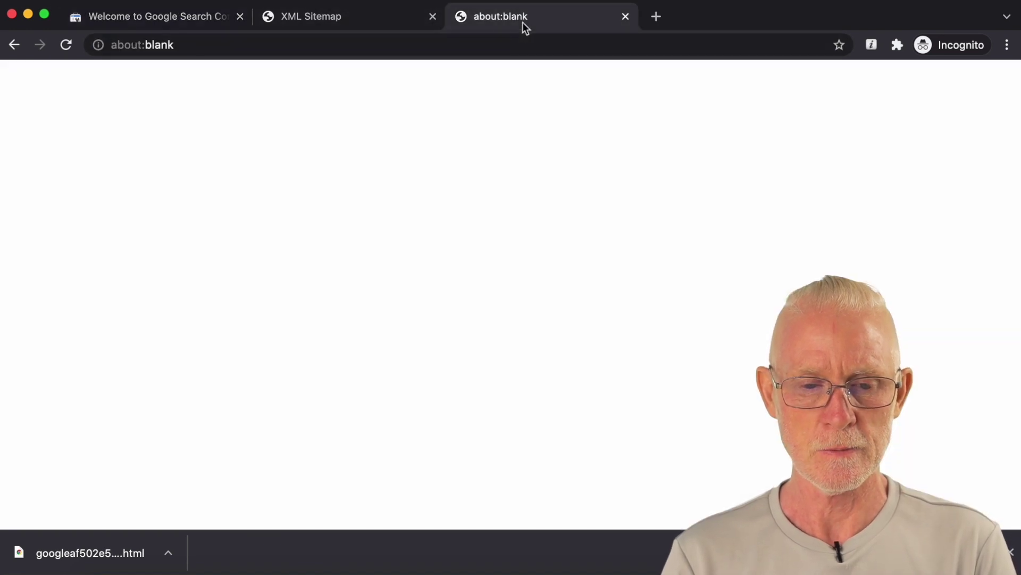
{"action": "left_click", "coordinate": [314, 45]}
{"action": "type", "text": "https://affyschool.com/"}
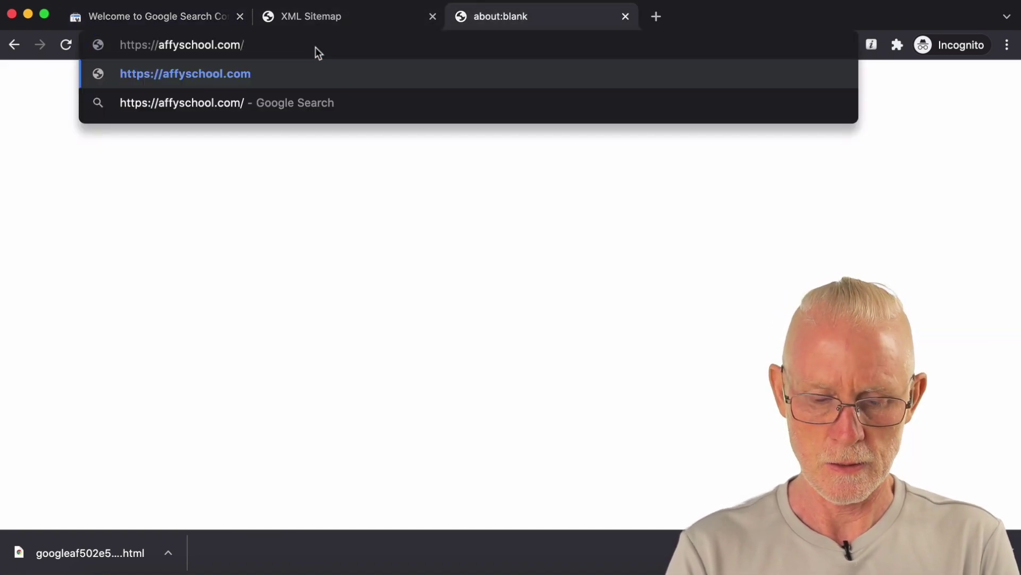
{"action": "type", "text": "wp-admin"}
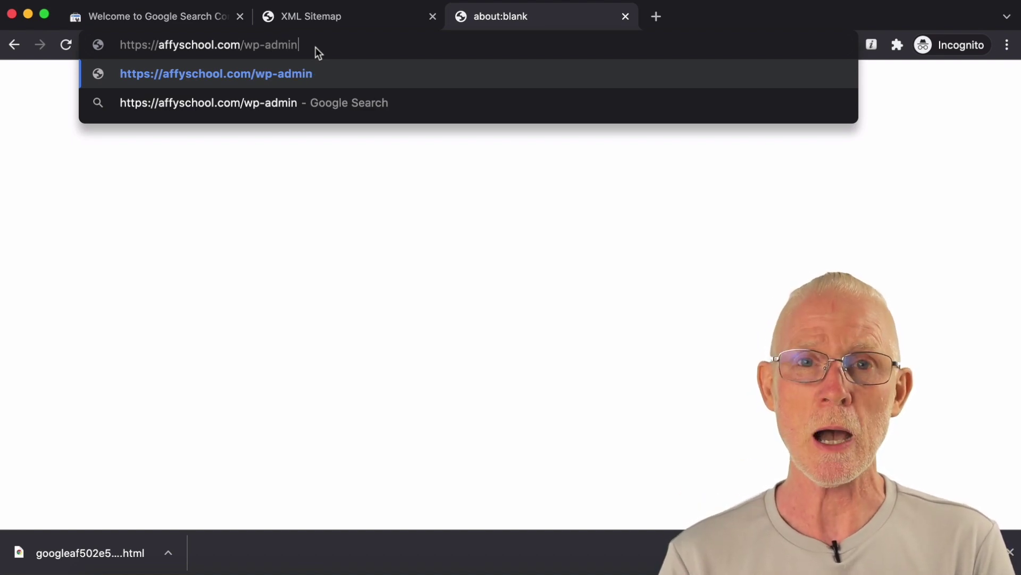
Step: Load the affyschool.com WordPress admin and go to Plugins > Installed Plugins
{"action": "key", "text": "Return"}
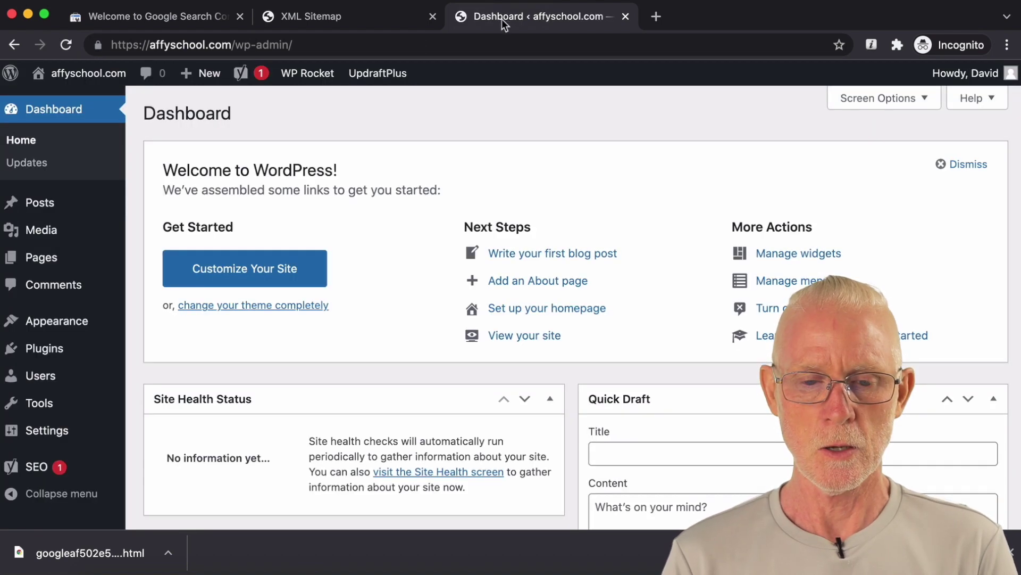
{"action": "mouse_move", "coordinate": [371, 76]}
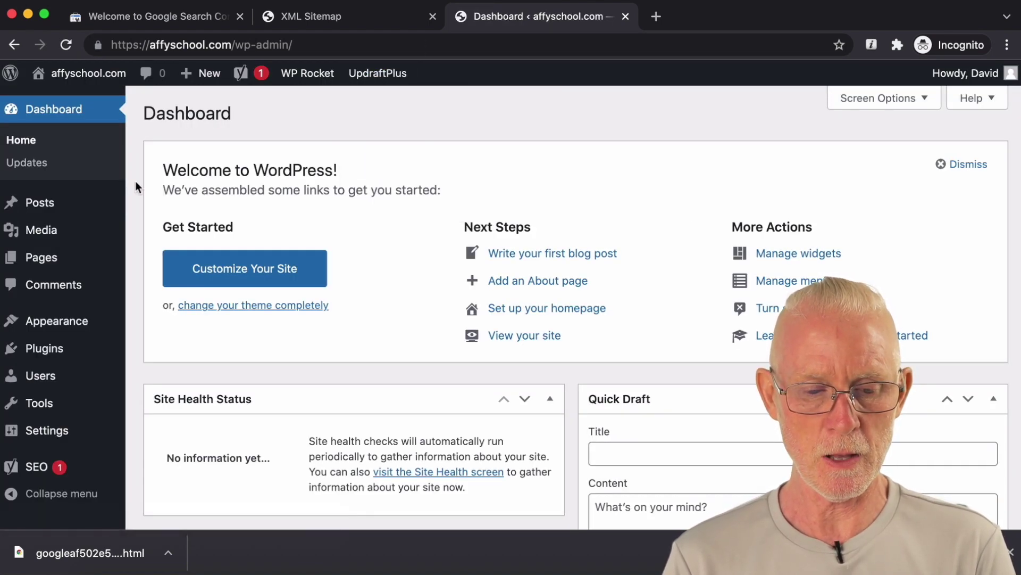
{"action": "scroll", "coordinate": [135, 181], "scroll_direction": "down", "scroll_amount": 2}
{"action": "mouse_move", "coordinate": [60, 348]}
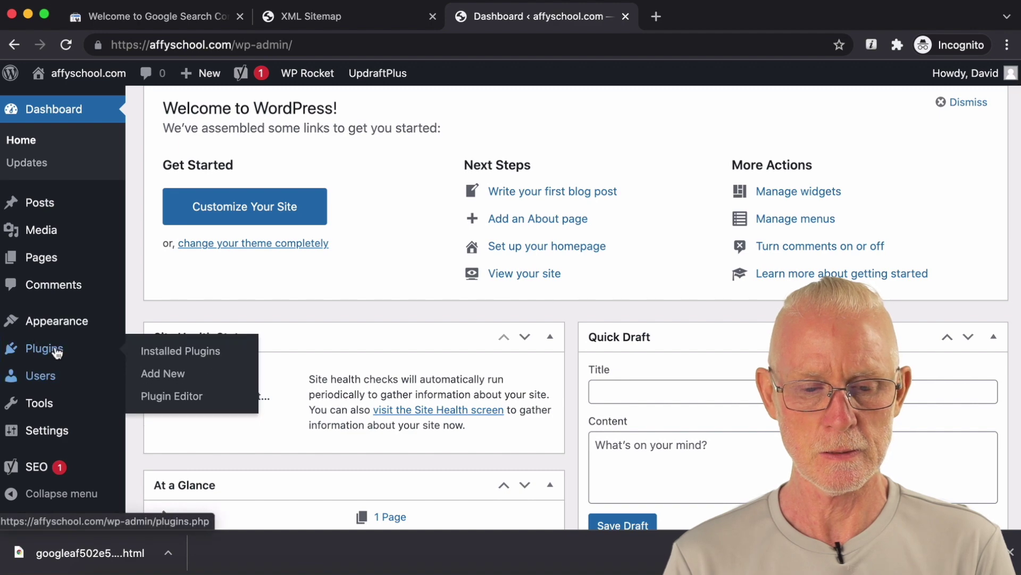
{"action": "left_click", "coordinate": [187, 361]}
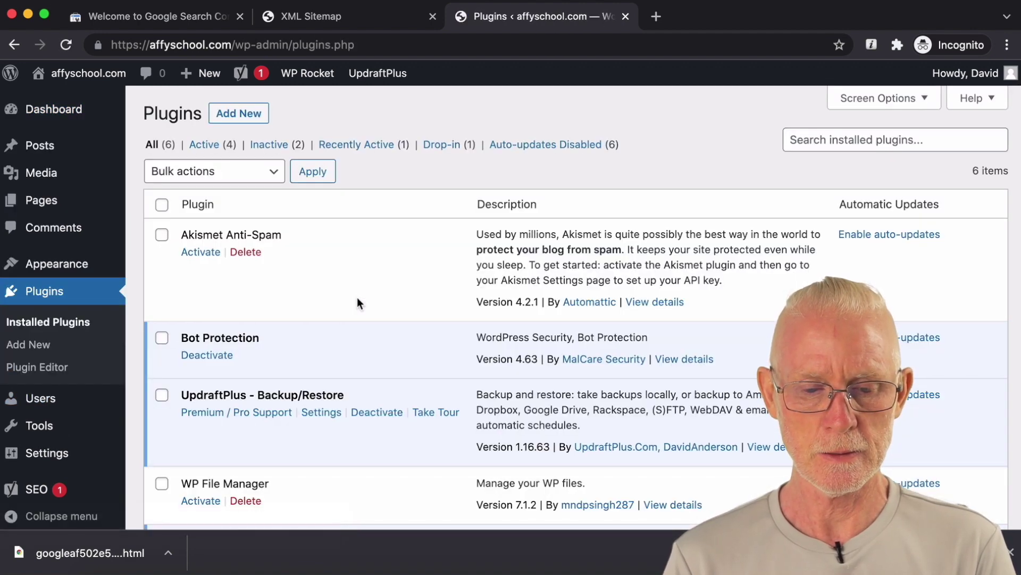
Step: Activate the WP File Manager plugin and open its file browser
{"action": "scroll", "coordinate": [357, 299], "scroll_direction": "down", "scroll_amount": 1}
{"action": "scroll", "coordinate": [356, 296], "scroll_direction": "down", "scroll_amount": 5}
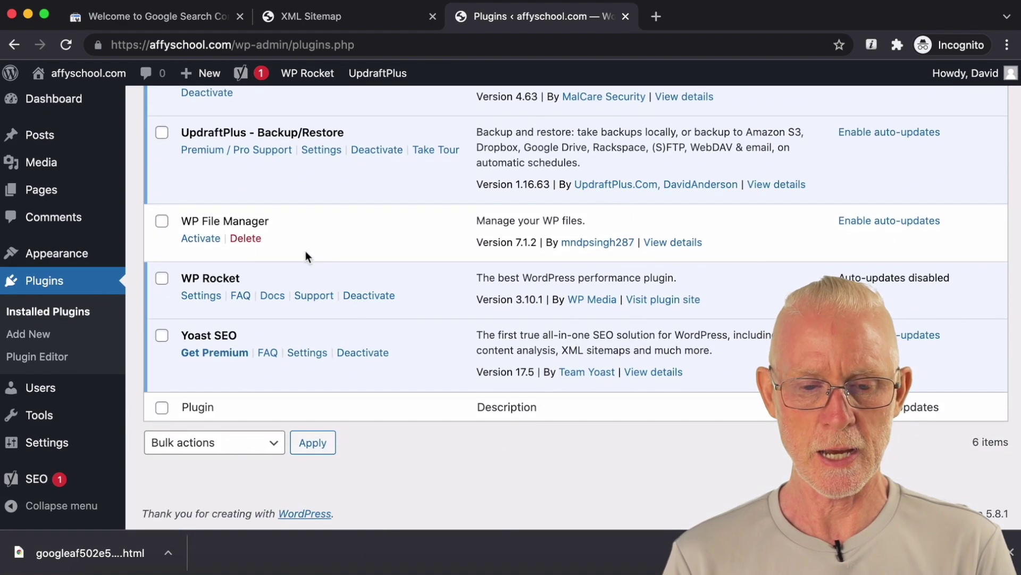
{"action": "left_click", "coordinate": [201, 238]}
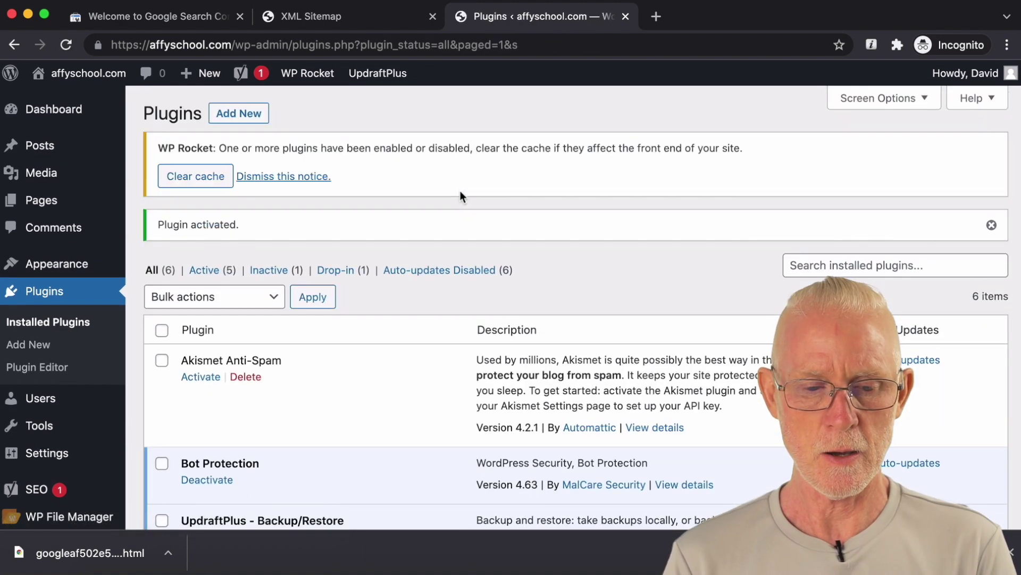
{"action": "scroll", "coordinate": [413, 221], "scroll_direction": "down", "scroll_amount": 3}
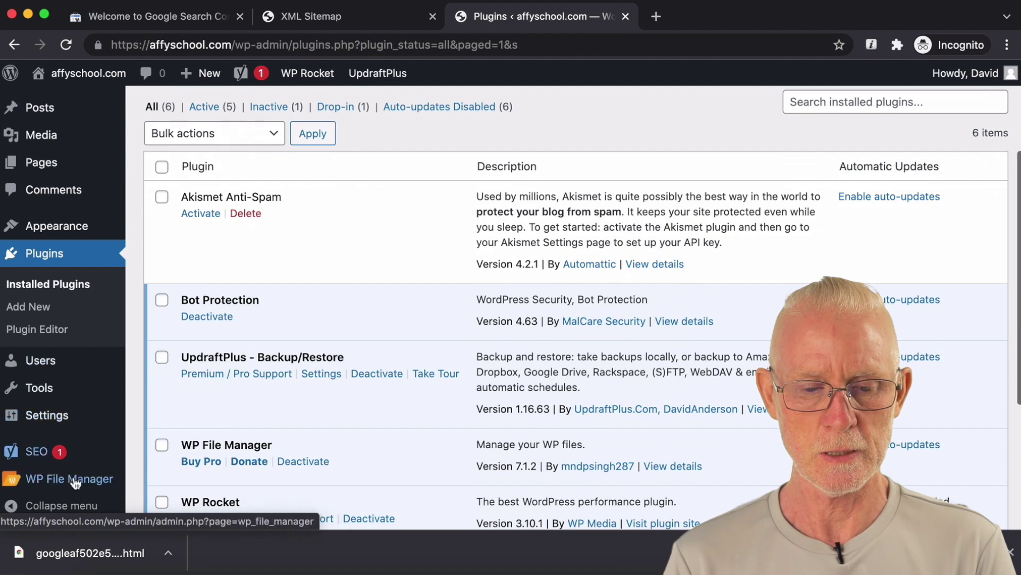
{"action": "mouse_move", "coordinate": [75, 483]}
{"action": "left_click", "coordinate": [175, 347]}
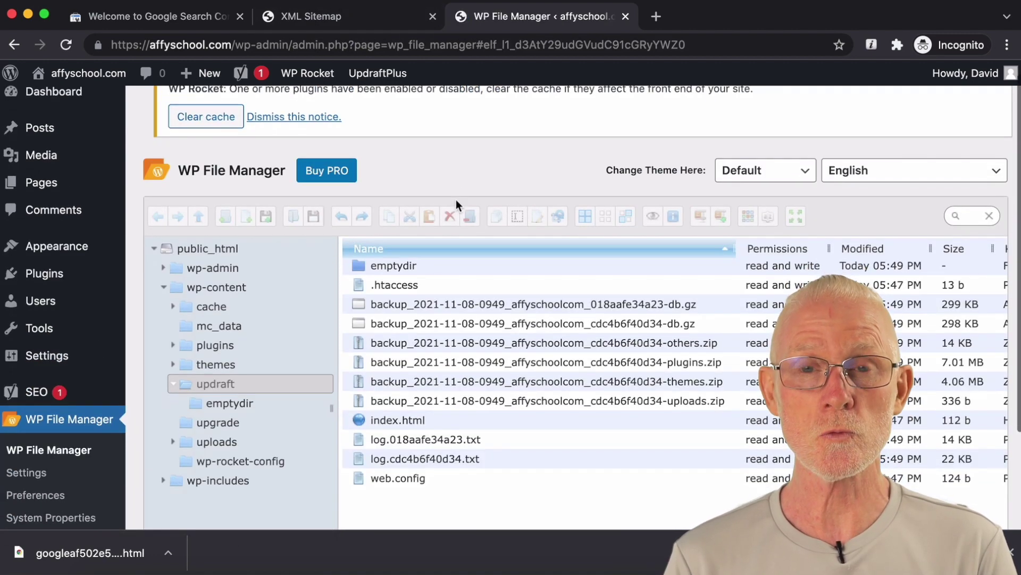
Step: Upload the re-downloaded googleaf502e5389a87331 (1).html verification file into the public_html folder
{"action": "left_click", "coordinate": [221, 250]}
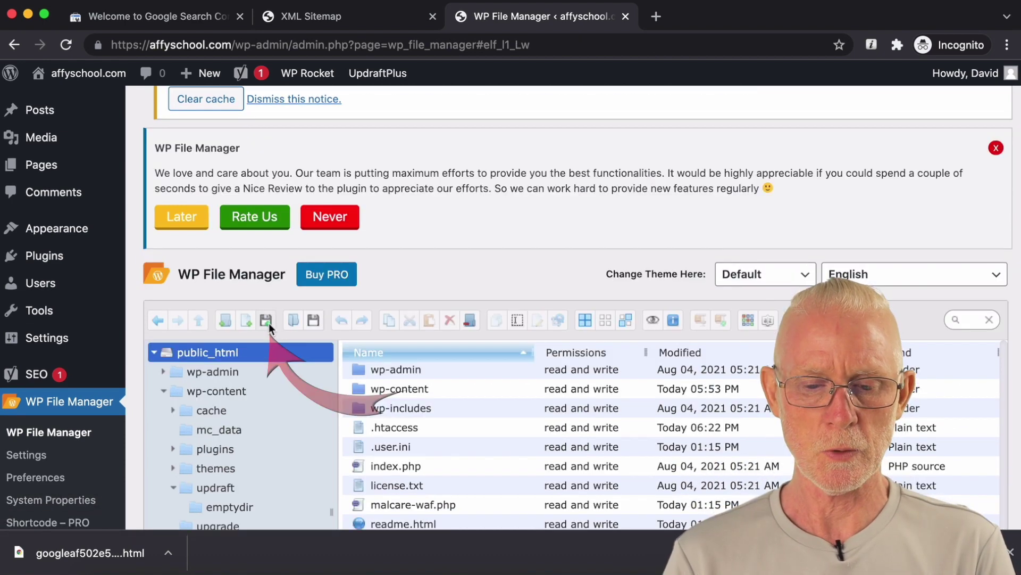
{"action": "left_click", "coordinate": [269, 323]}
{"action": "scroll", "coordinate": [557, 290], "scroll_direction": "down", "scroll_amount": 3}
{"action": "scroll", "coordinate": [557, 290], "scroll_direction": "down", "scroll_amount": 2}
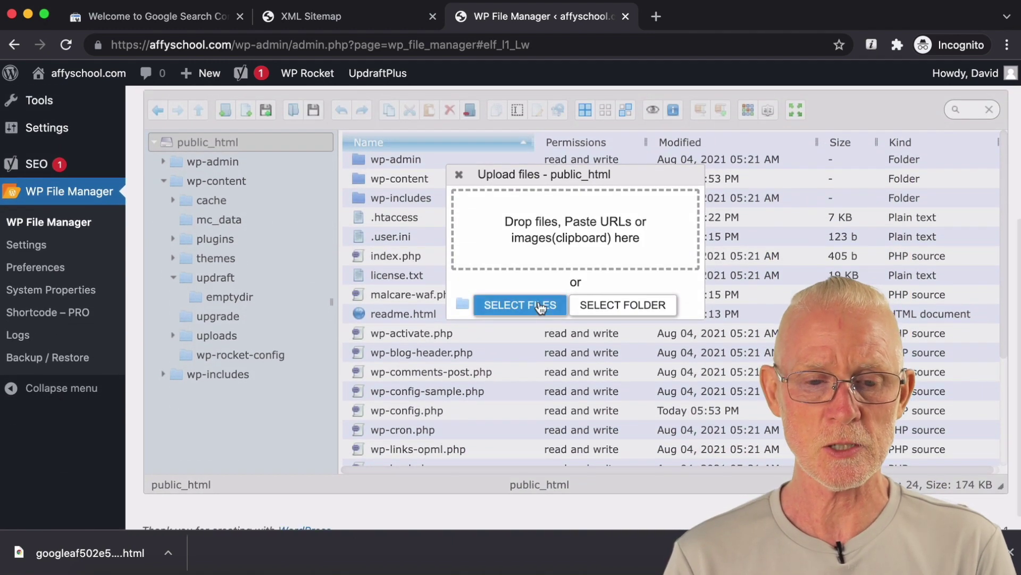
{"action": "left_click", "coordinate": [178, 15]}
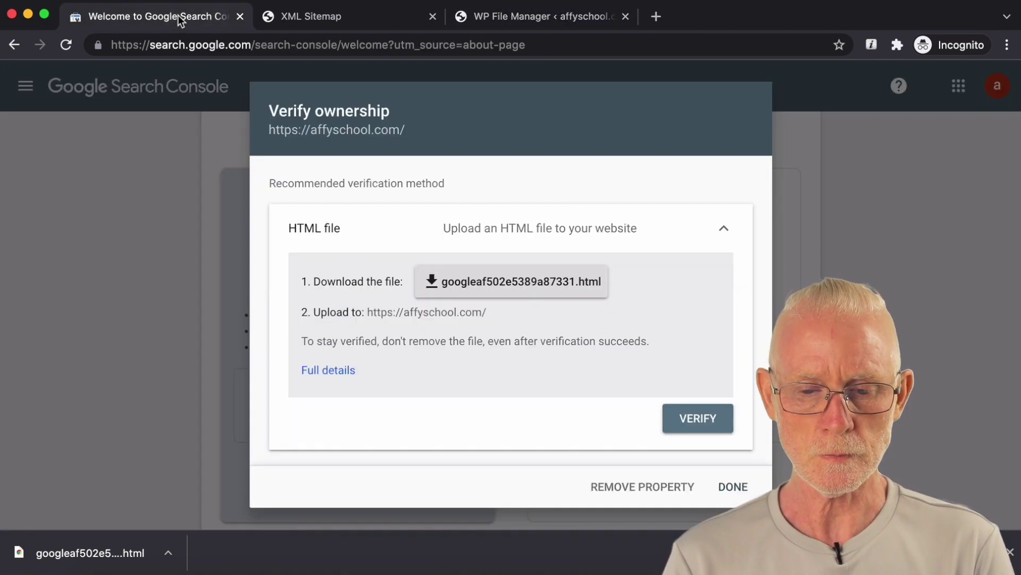
{"action": "left_click", "coordinate": [557, 292]}
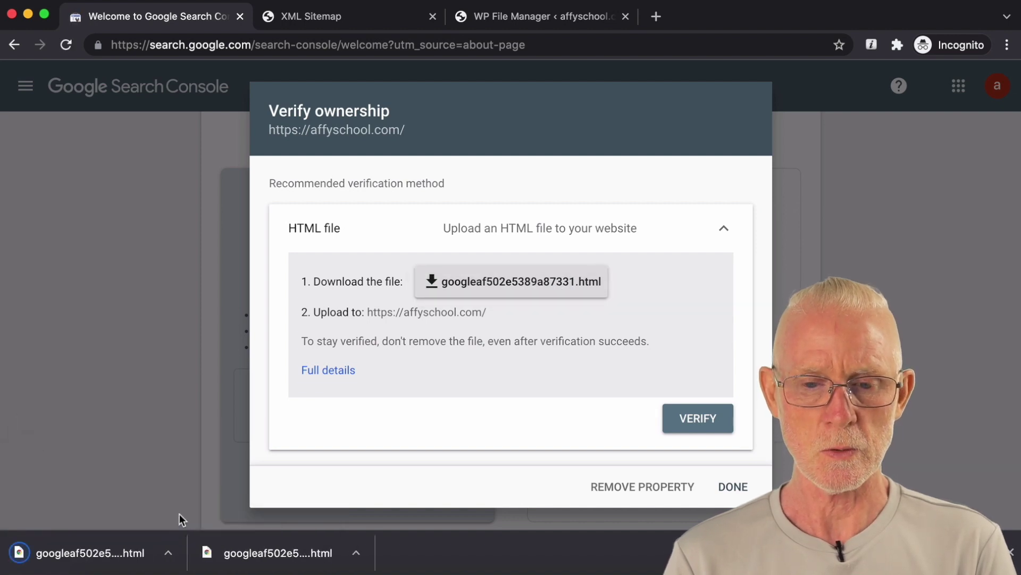
{"action": "left_click", "coordinate": [512, 18]}
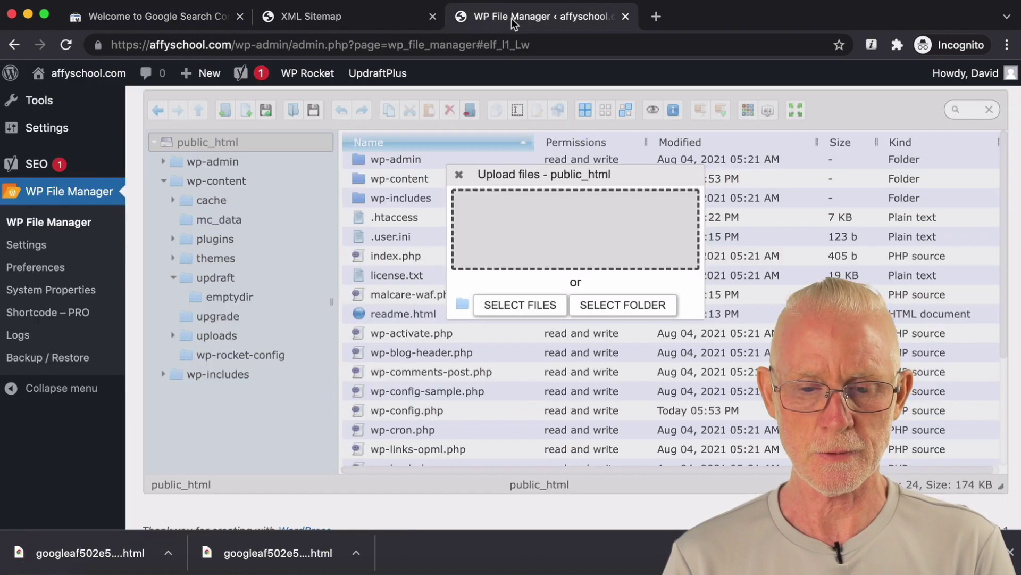
{"action": "left_click", "coordinate": [521, 304]}
{"action": "left_click", "coordinate": [369, 117]}
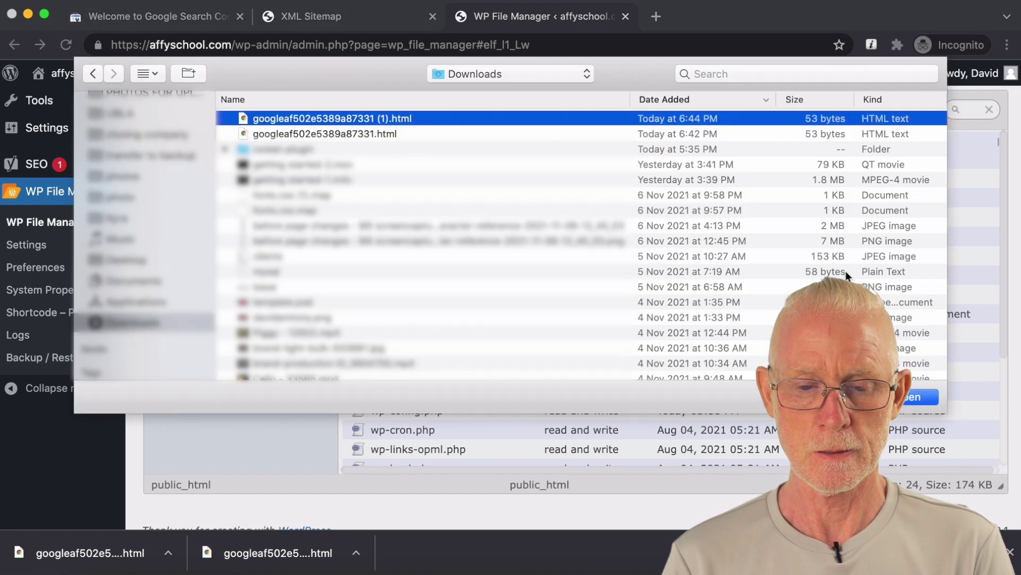
{"action": "left_click", "coordinate": [902, 399]}
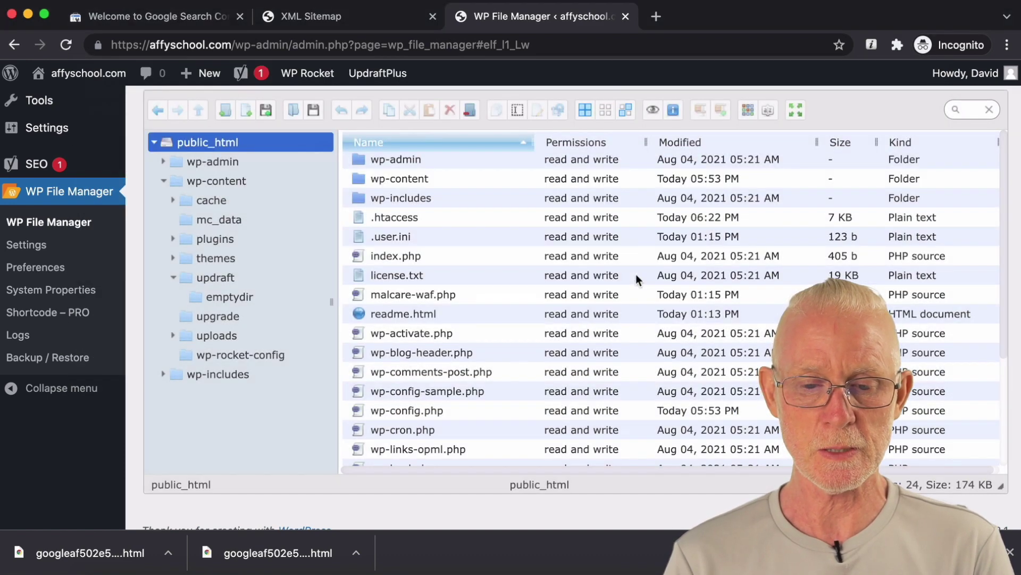
Step: Rename the uploaded file to googleaf502e5389a87331.html, removing the ' (1)' suffix
{"action": "left_click", "coordinate": [458, 250]}
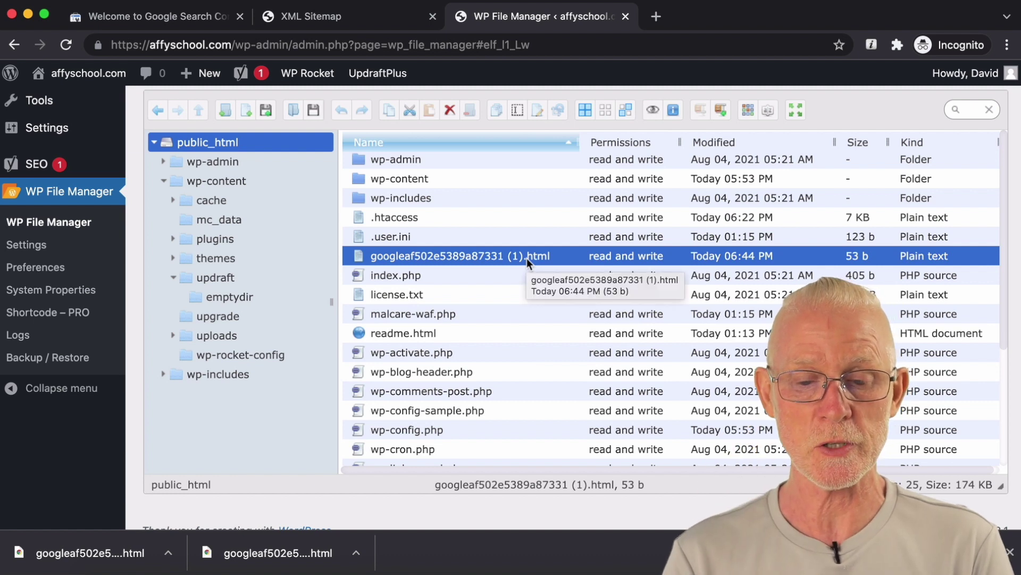
{"action": "right_click", "coordinate": [507, 256]}
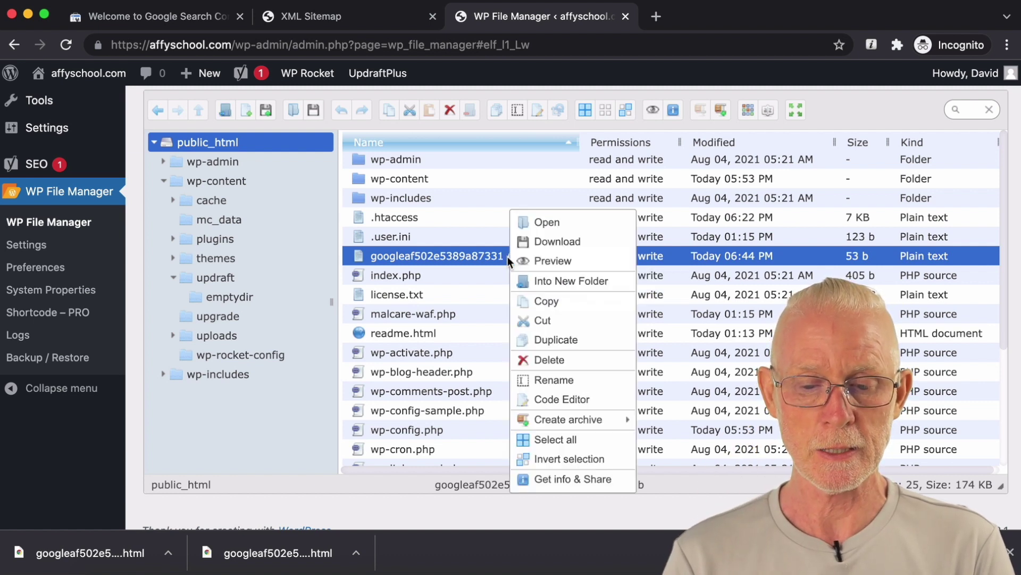
{"action": "left_click", "coordinate": [537, 379]}
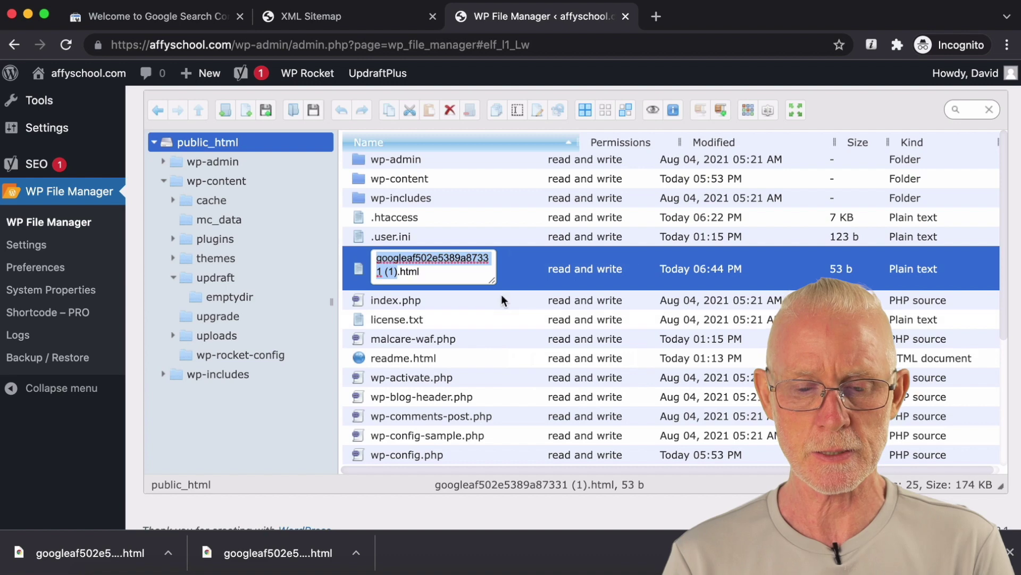
{"action": "left_click", "coordinate": [399, 272]}
{"action": "key", "text": "BackSpace"}
{"action": "key", "text": "BackSpace"}
{"action": "key", "text": "BackSpace"}
{"action": "key", "text": "BackSpace"}
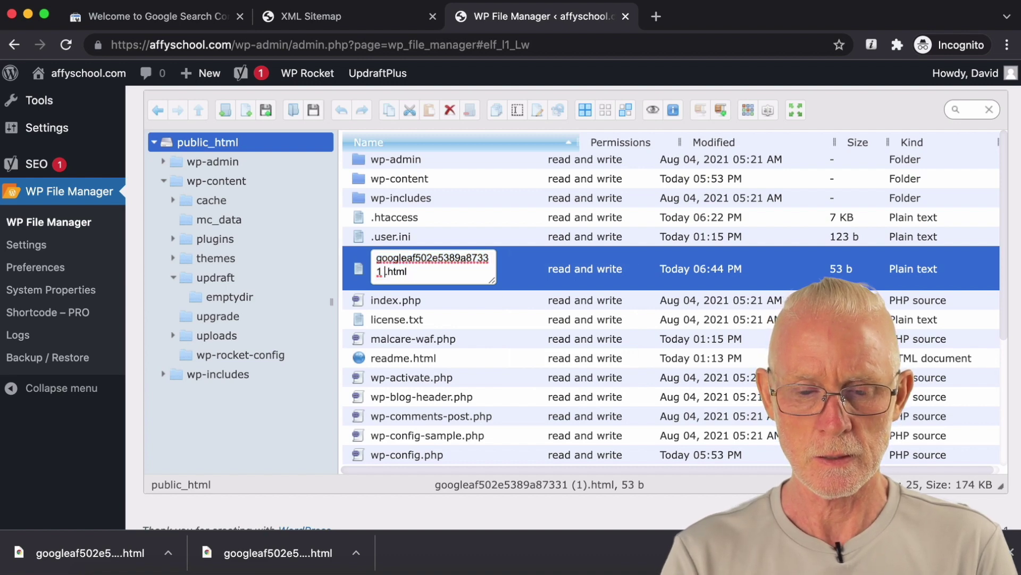
{"action": "key", "text": "Return"}
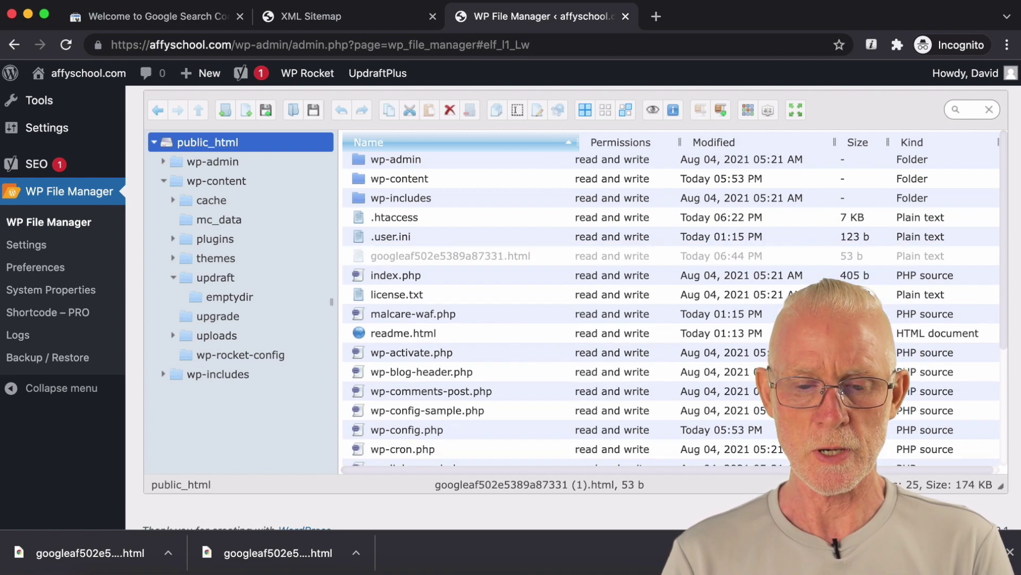
{"action": "left_click", "coordinate": [168, 17]}
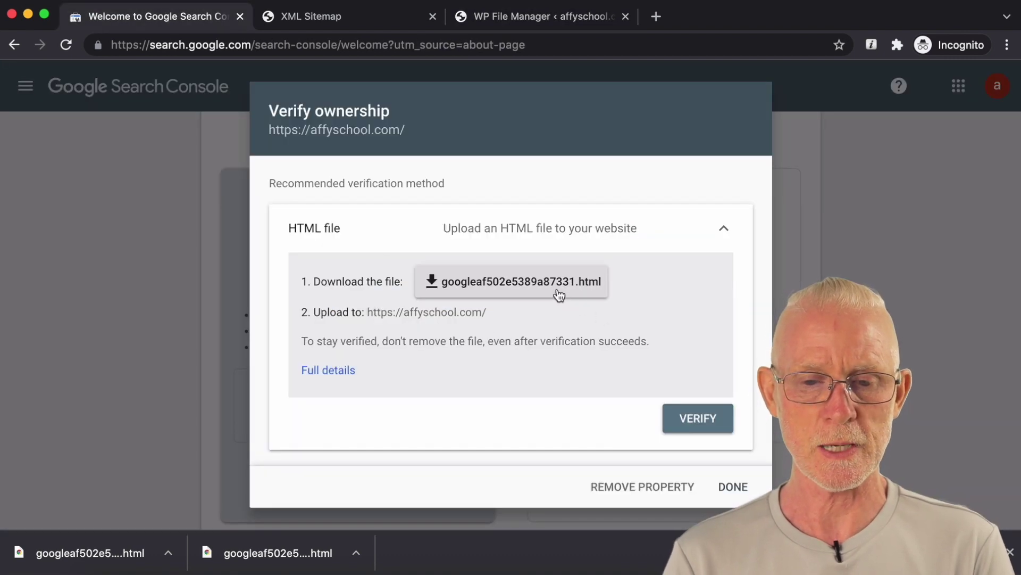
Step: Verify affyschool.com ownership via the HTML file, open the property, and dismiss the welcome and tip popups
{"action": "left_click", "coordinate": [525, 21]}
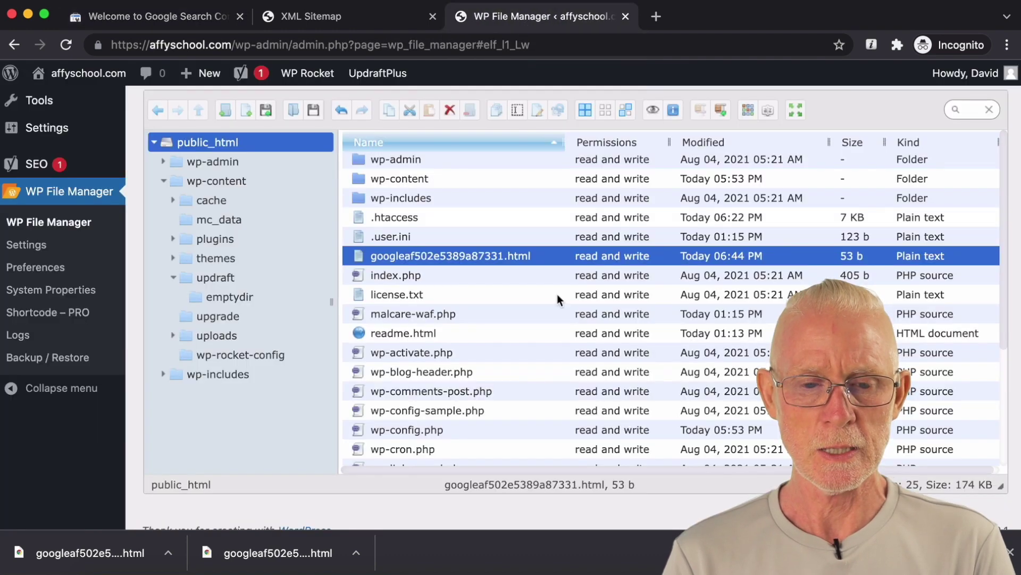
{"action": "left_click", "coordinate": [188, 18]}
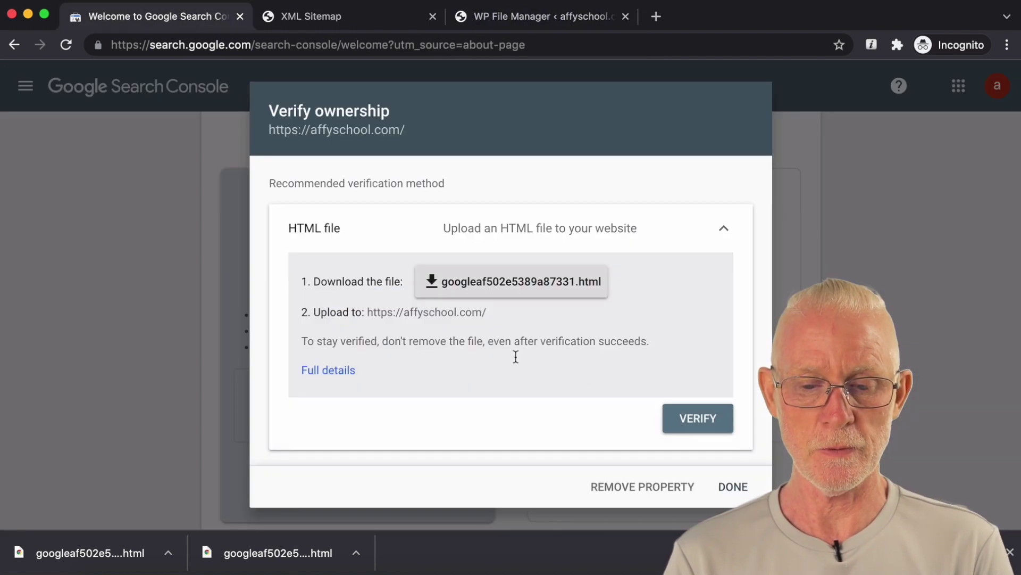
{"action": "left_click", "coordinate": [698, 420]}
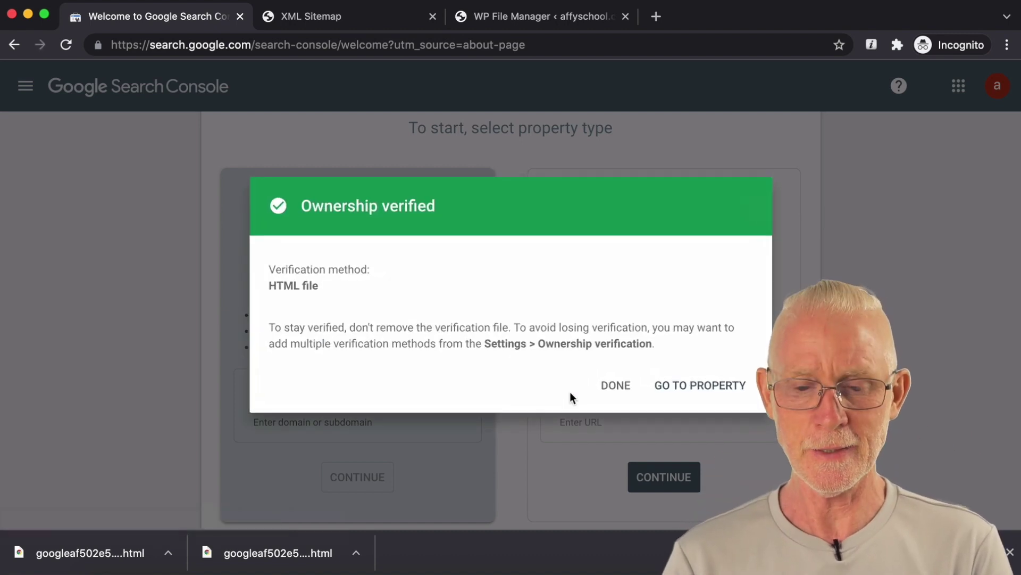
{"action": "left_click", "coordinate": [689, 389]}
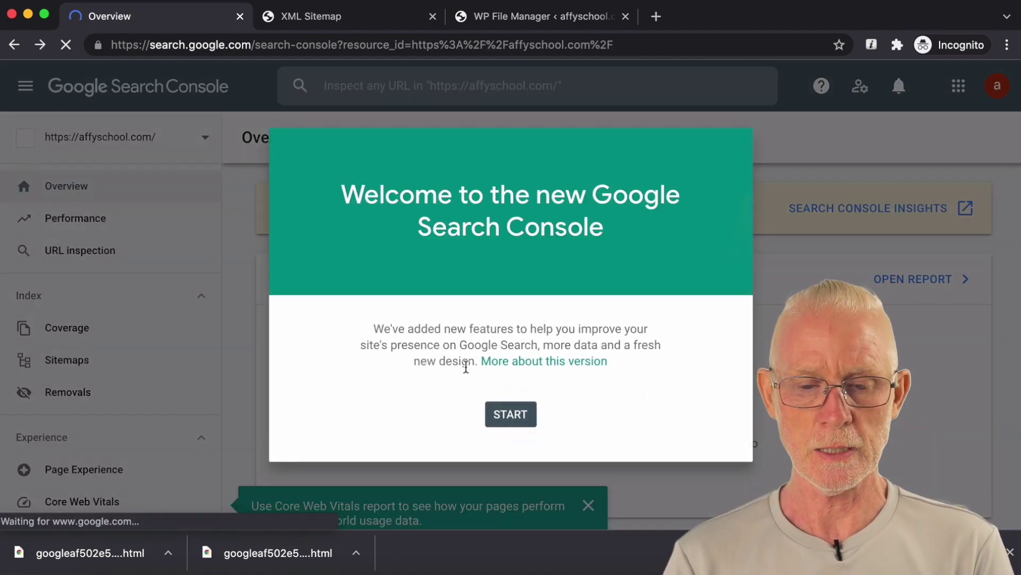
{"action": "left_click", "coordinate": [509, 415]}
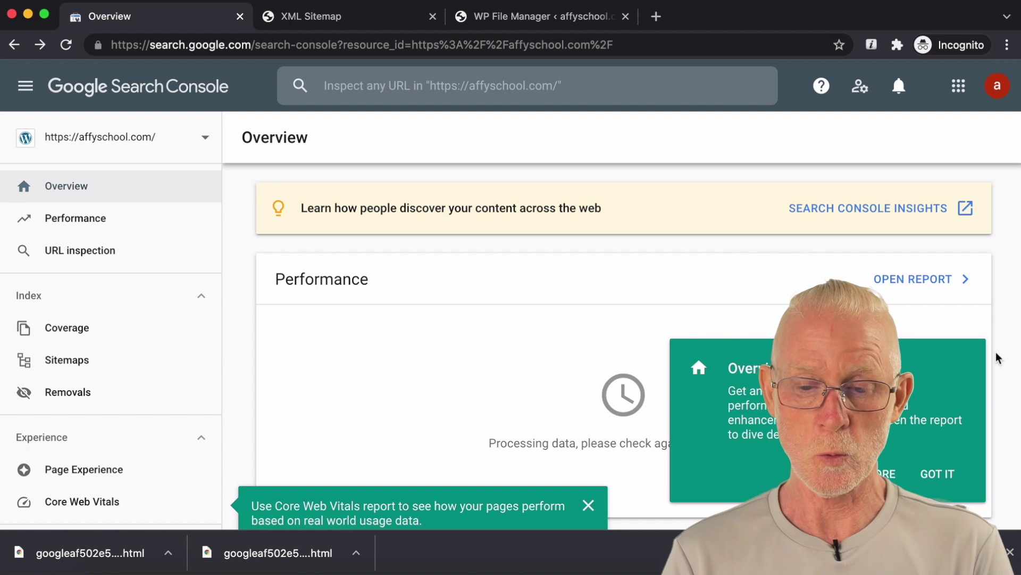
{"action": "left_click", "coordinate": [940, 472]}
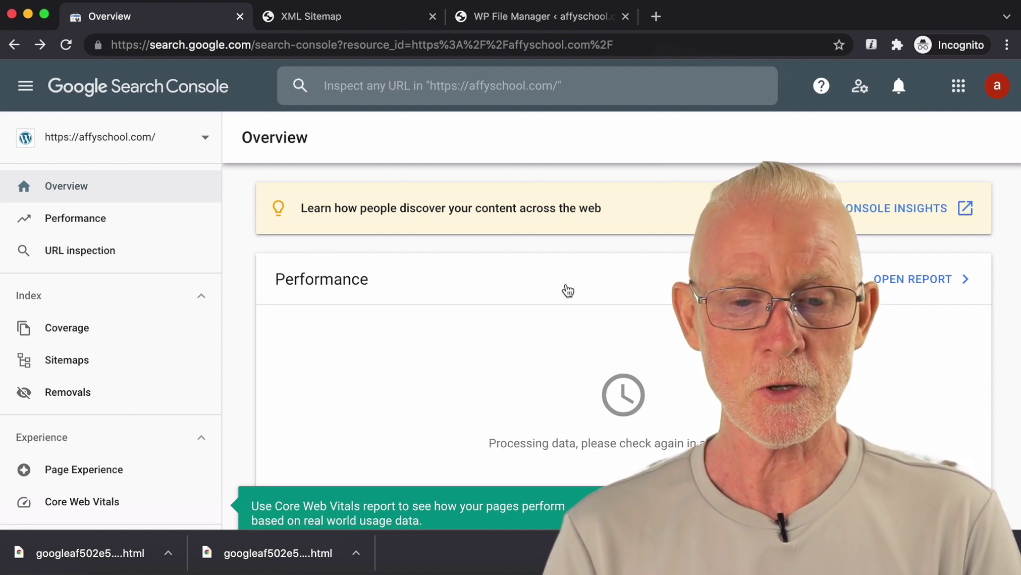
{"action": "left_click", "coordinate": [343, 16]}
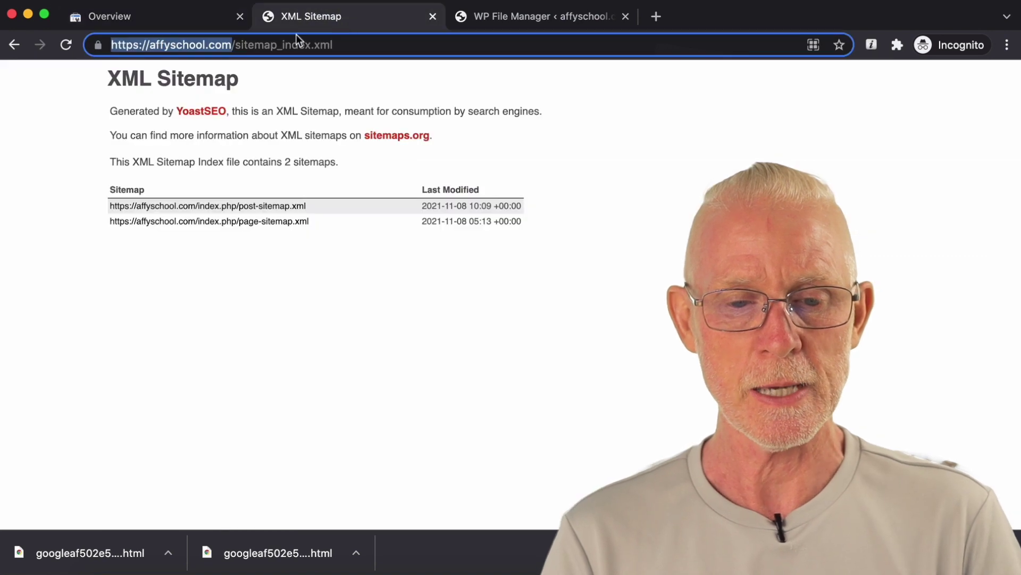
Step: Copy the full sitemap_index.xml address from the XML sitemap page
{"action": "left_click", "coordinate": [253, 44]}
{"action": "left_click_drag", "start_coordinate": [357, 44], "coordinate": [236, 48]}
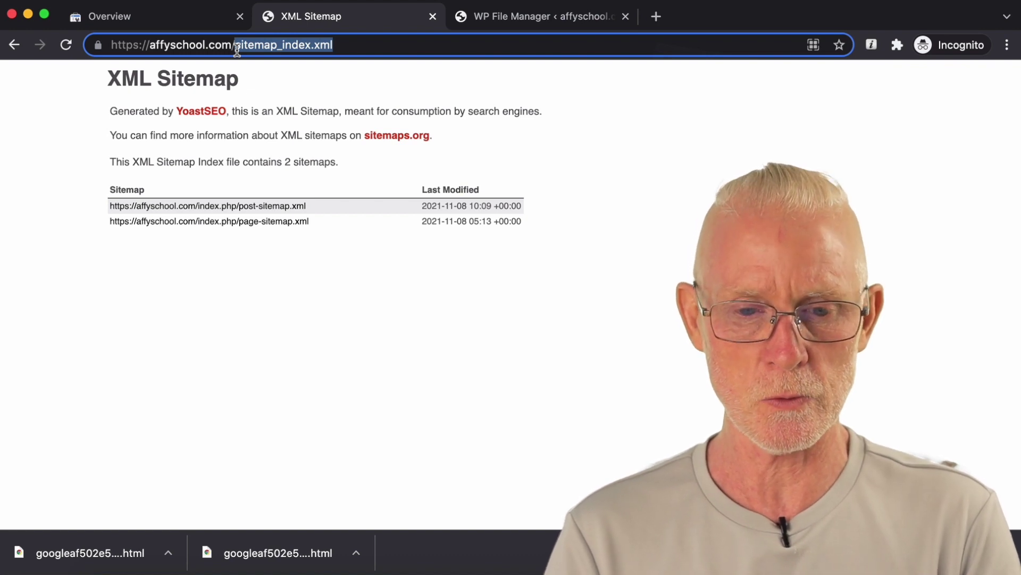
{"action": "left_click", "coordinate": [351, 43]}
{"action": "triple_click", "coordinate": [367, 44]}
{"action": "key", "text": "super+c"}
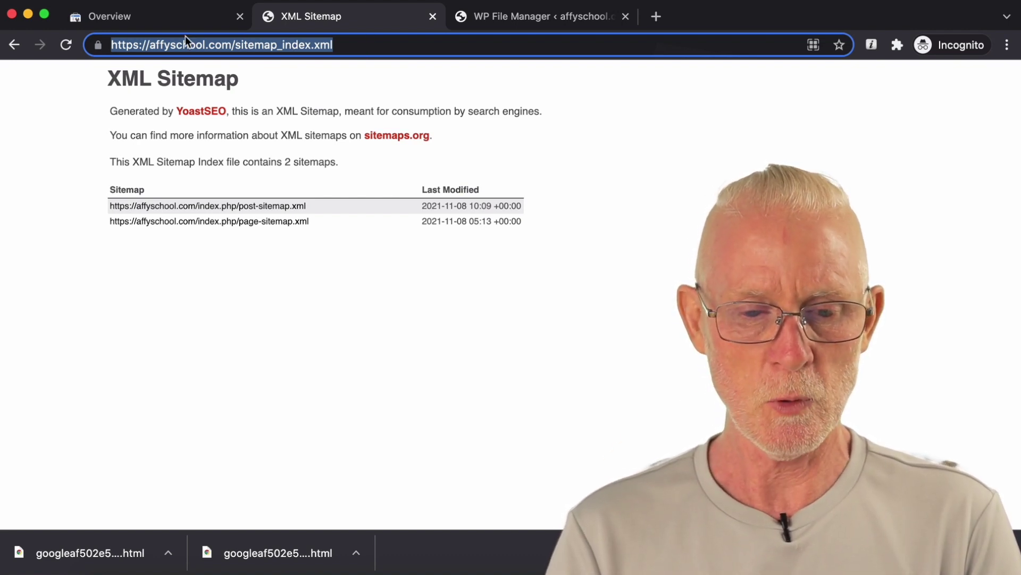
Step: Submit sitemap_index.xml in the Sitemaps report and close the confirmation
{"action": "left_click", "coordinate": [176, 21]}
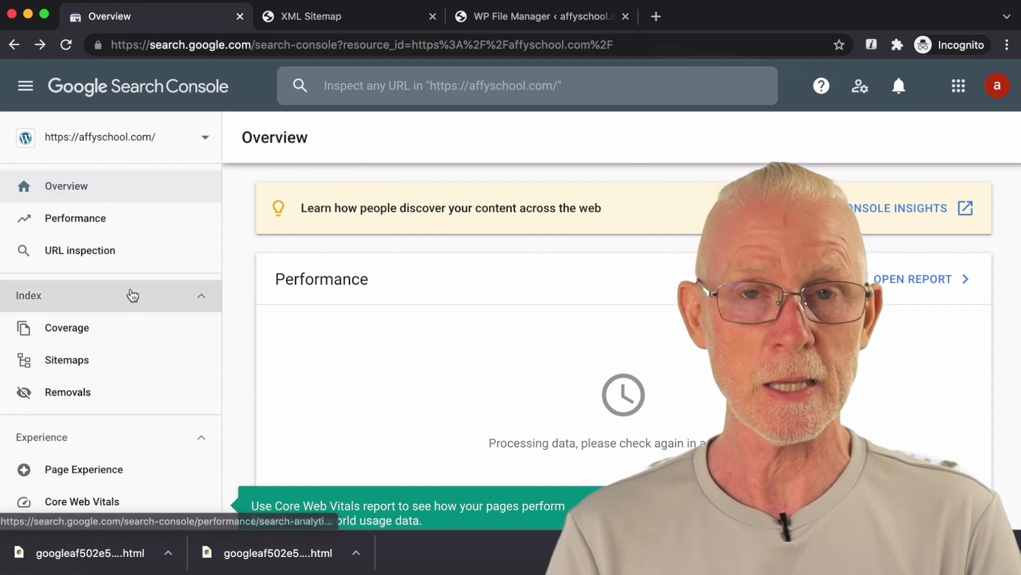
{"action": "scroll", "coordinate": [133, 295], "scroll_direction": "down", "scroll_amount": 1}
{"action": "left_click", "coordinate": [83, 324]}
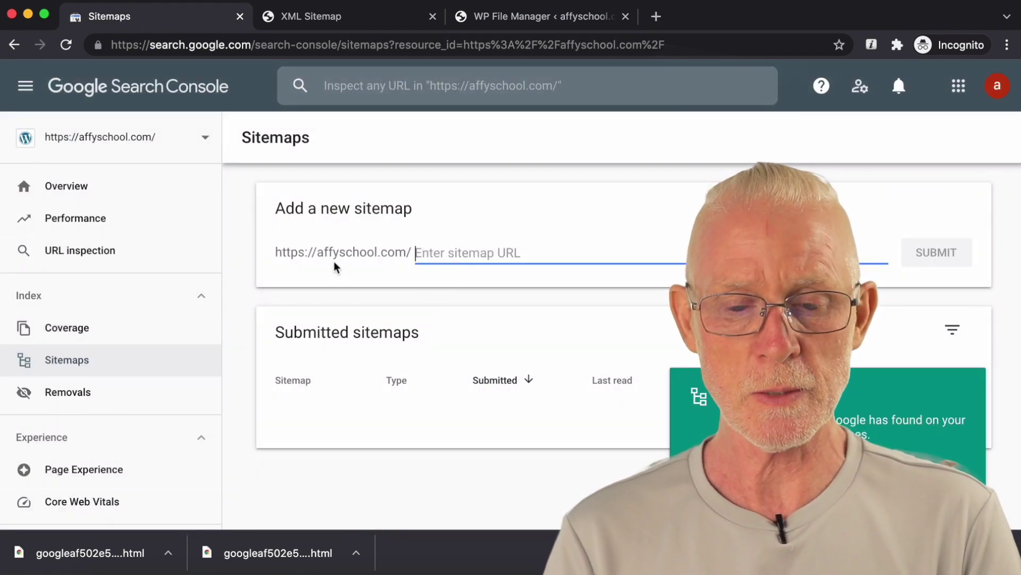
{"action": "key", "text": "super+v"}
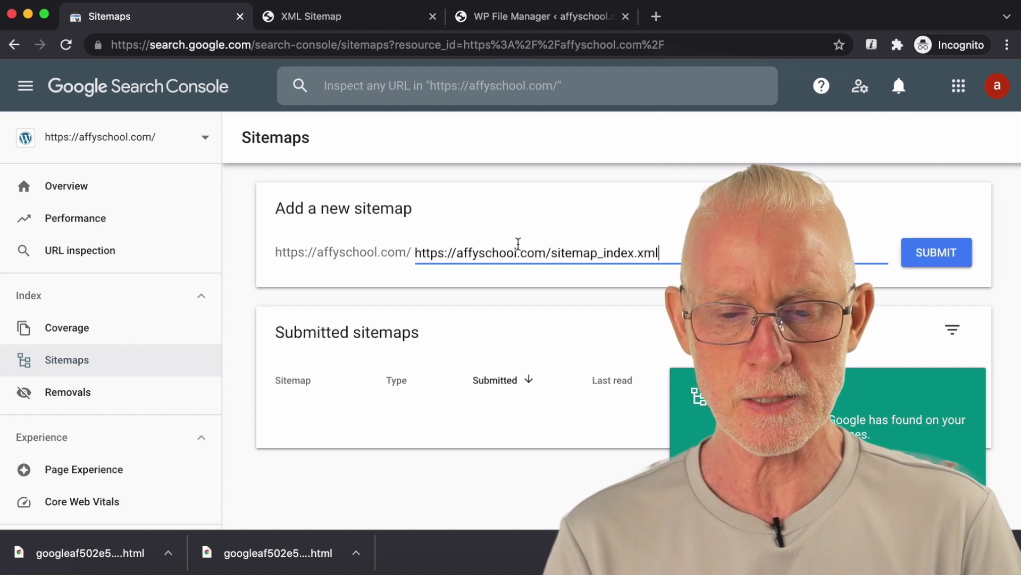
{"action": "left_click_drag", "start_coordinate": [552, 253], "coordinate": [398, 256]}
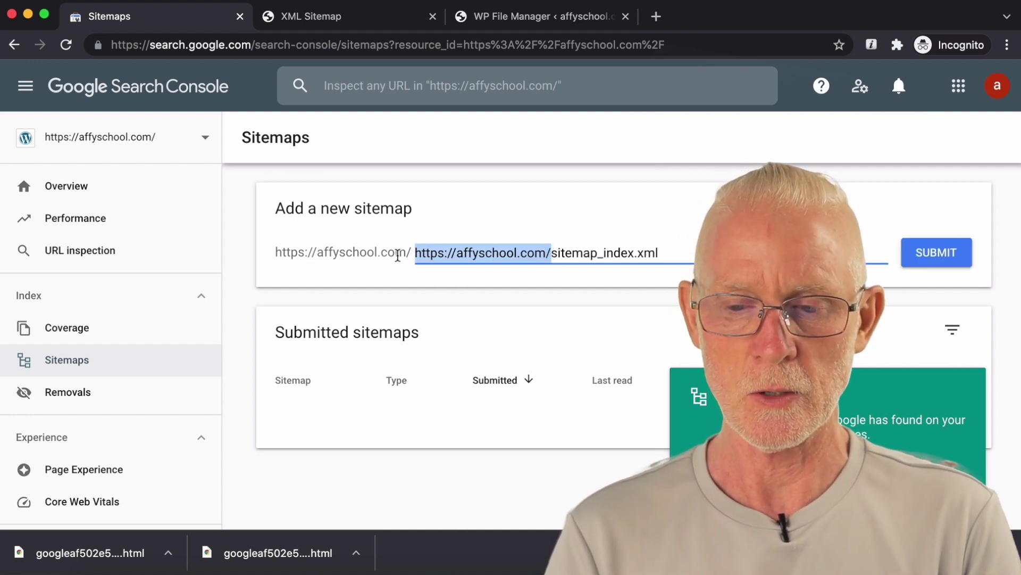
{"action": "key", "text": "BackSpace"}
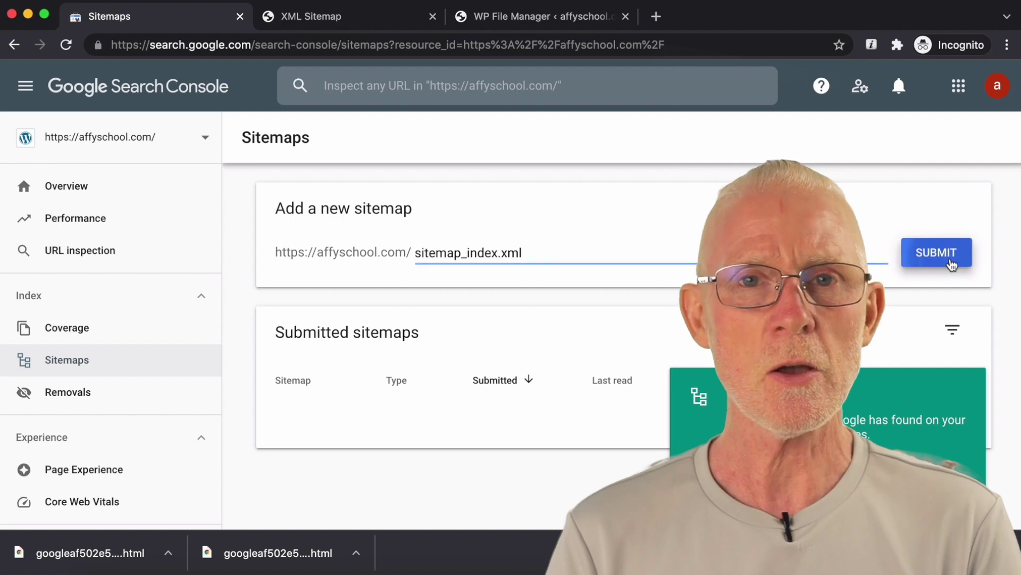
{"action": "left_click", "coordinate": [937, 253]}
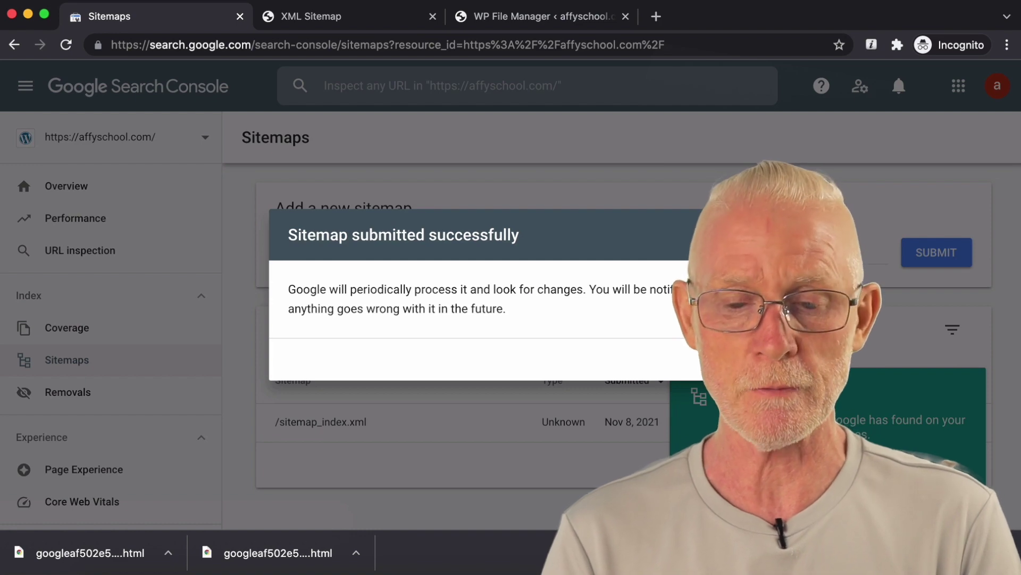
{"action": "left_click", "coordinate": [718, 359]}
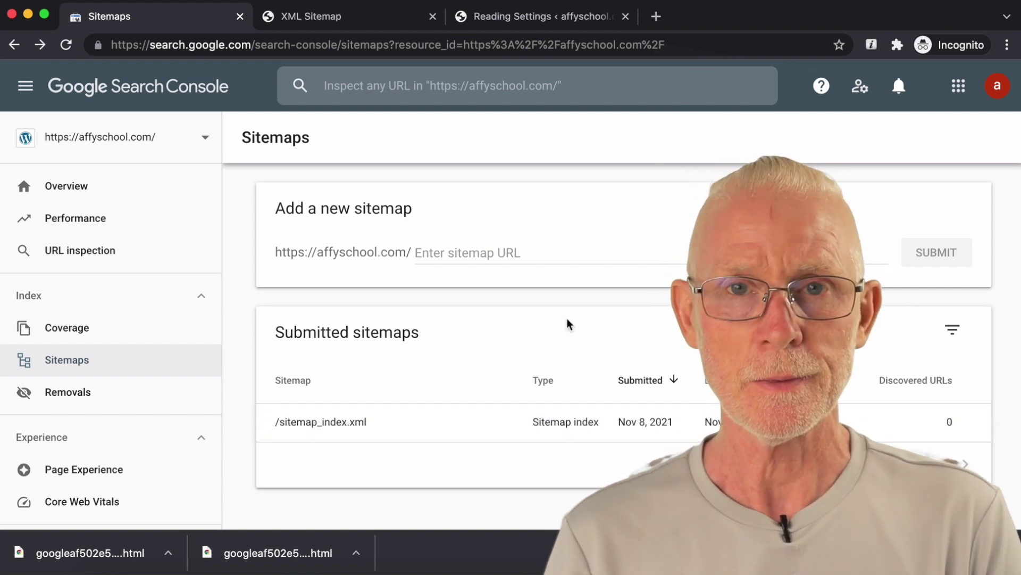
Step: Open the Core Web Vitals report for affyschool.com
{"action": "scroll", "coordinate": [567, 319], "scroll_direction": "down", "scroll_amount": 1}
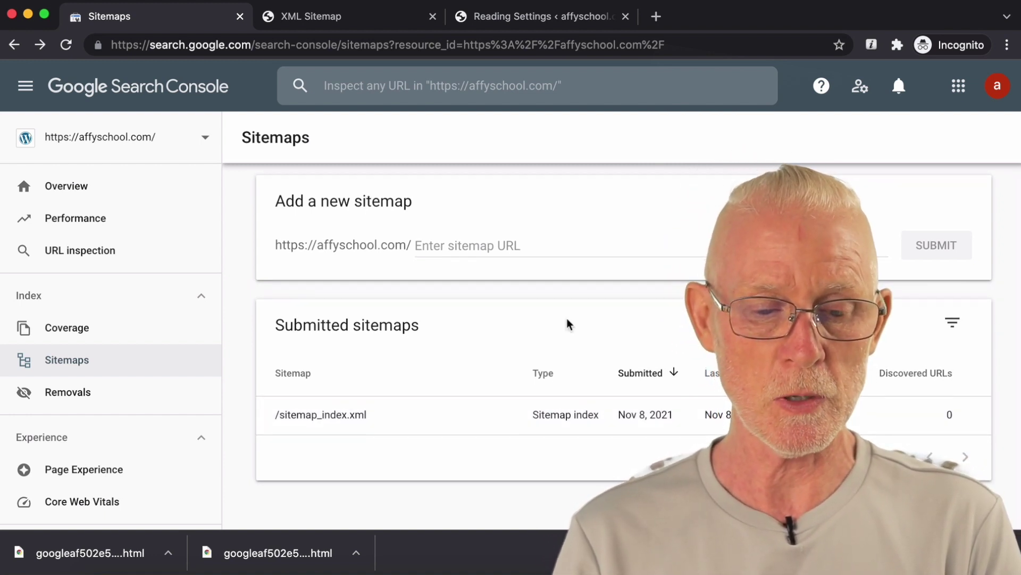
{"action": "scroll", "coordinate": [567, 319], "scroll_direction": "down", "scroll_amount": 1}
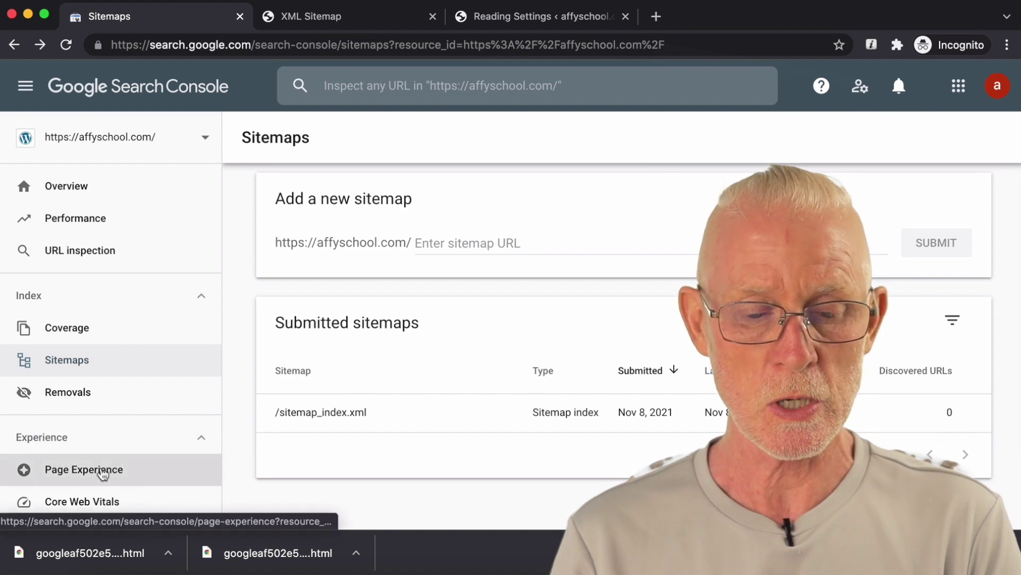
{"action": "scroll", "coordinate": [135, 475], "scroll_direction": "down", "scroll_amount": 3}
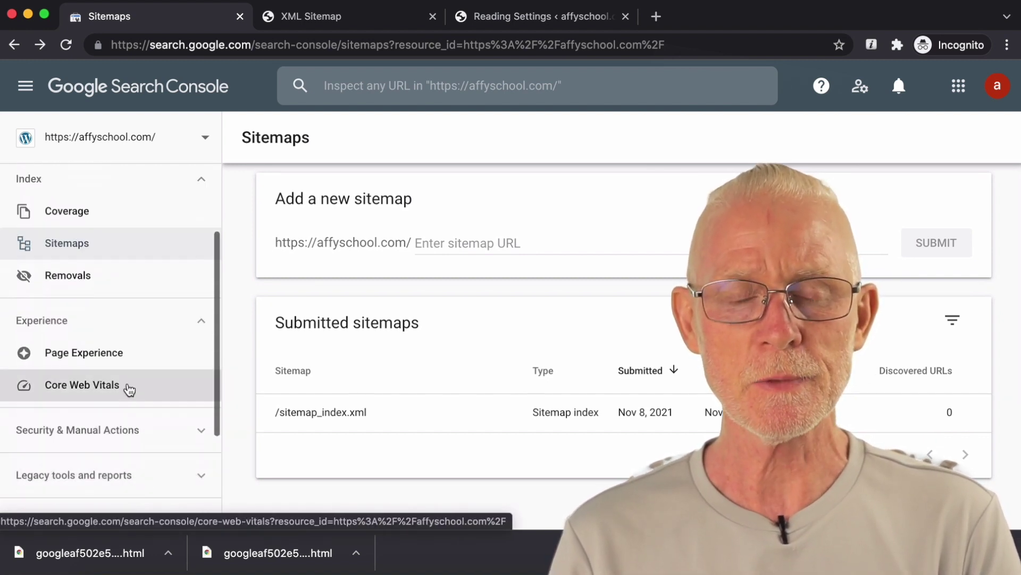
{"action": "left_click", "coordinate": [128, 388]}
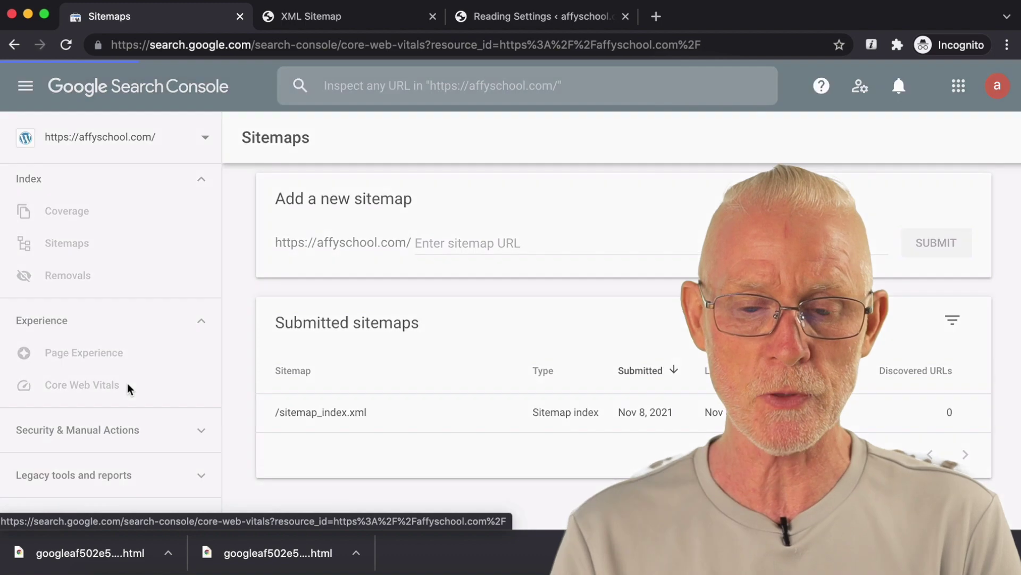
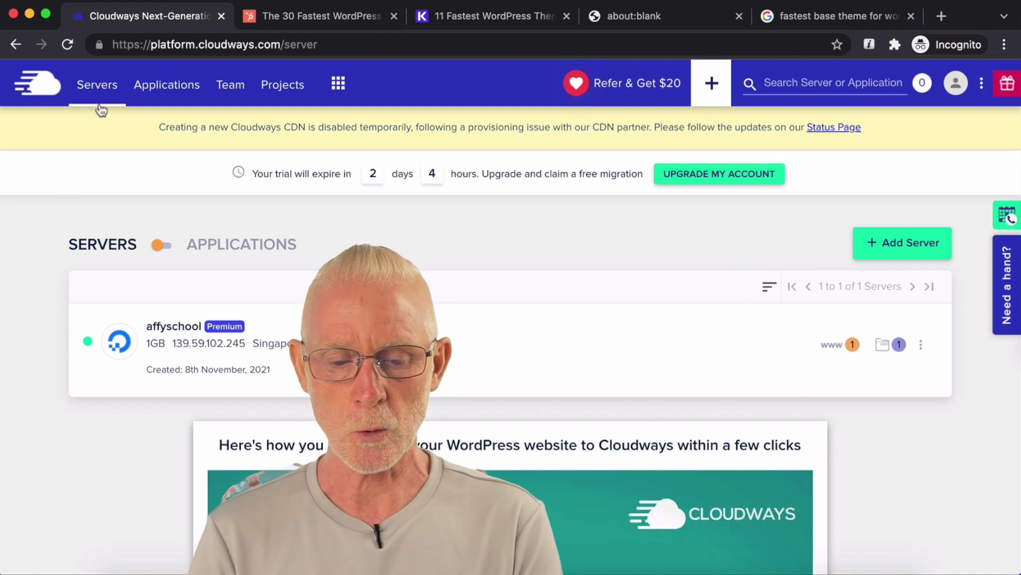
Step: From Cloudways' affyschool access details, launch the wp-admin URL in a new tab
{"action": "left_click", "coordinate": [832, 347]}
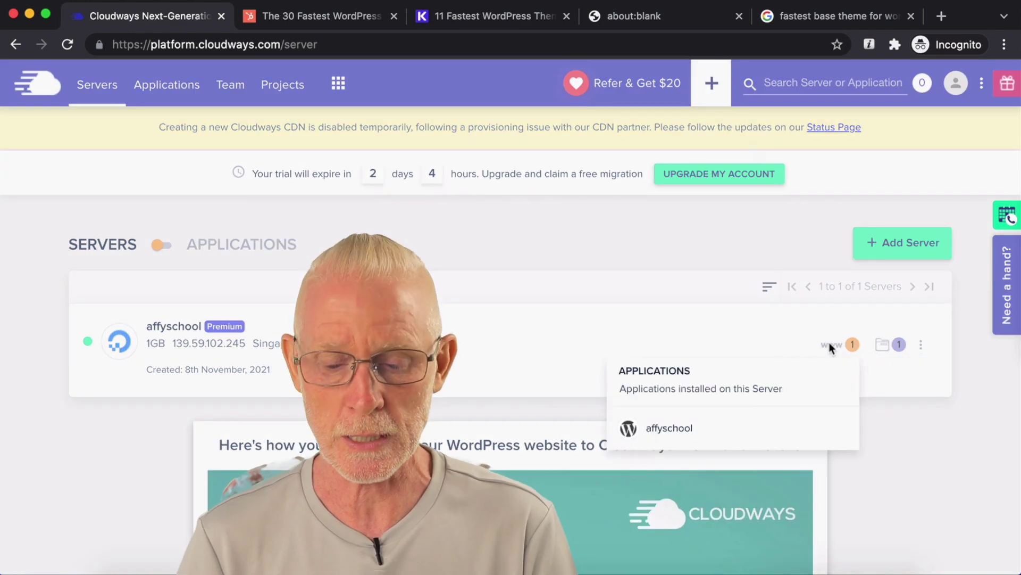
{"action": "left_click", "coordinate": [669, 429]}
{"action": "scroll", "coordinate": [562, 377], "scroll_direction": "down", "scroll_amount": 5}
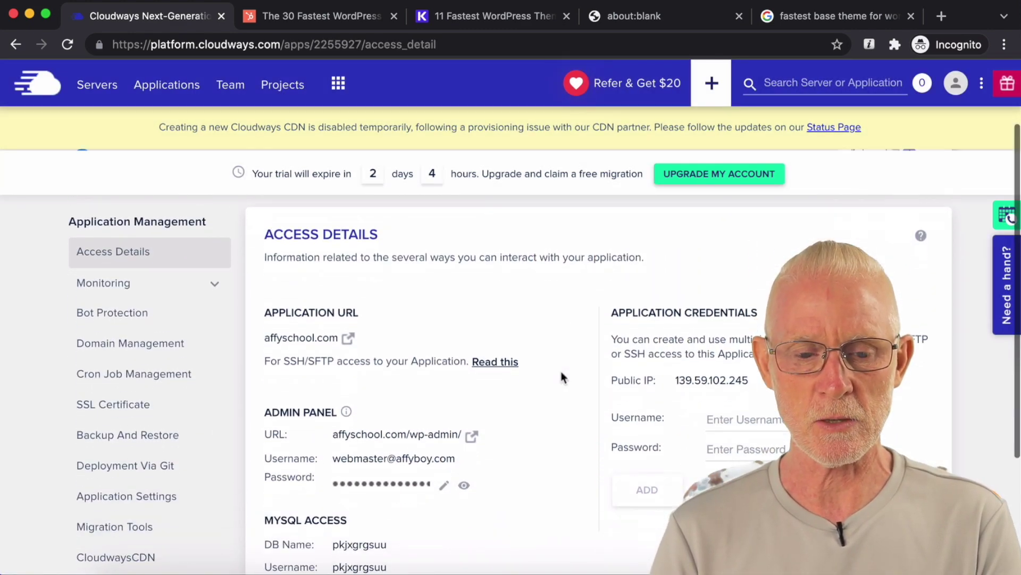
{"action": "left_click", "coordinate": [472, 315]}
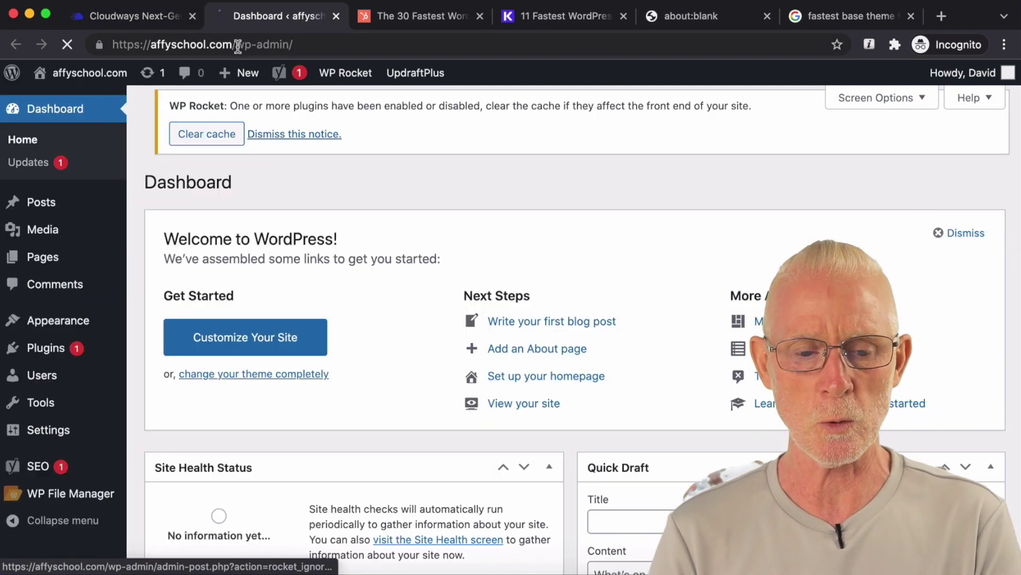
{"action": "left_click_drag", "start_coordinate": [236, 45], "coordinate": [326, 46]}
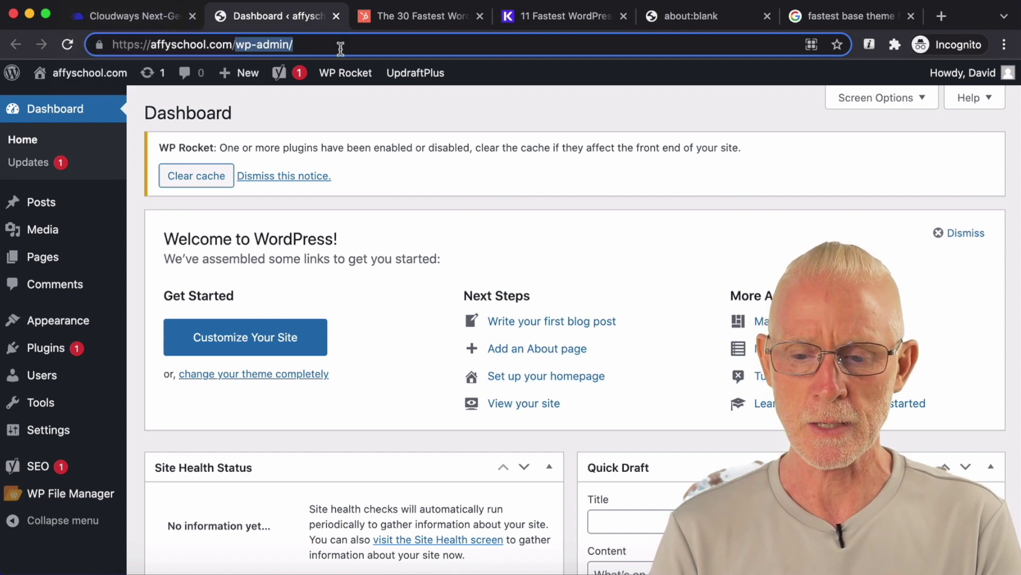
Step: Log out of WordPress and paste the Cloudways admin username into the login form
{"action": "mouse_move", "coordinate": [989, 73]}
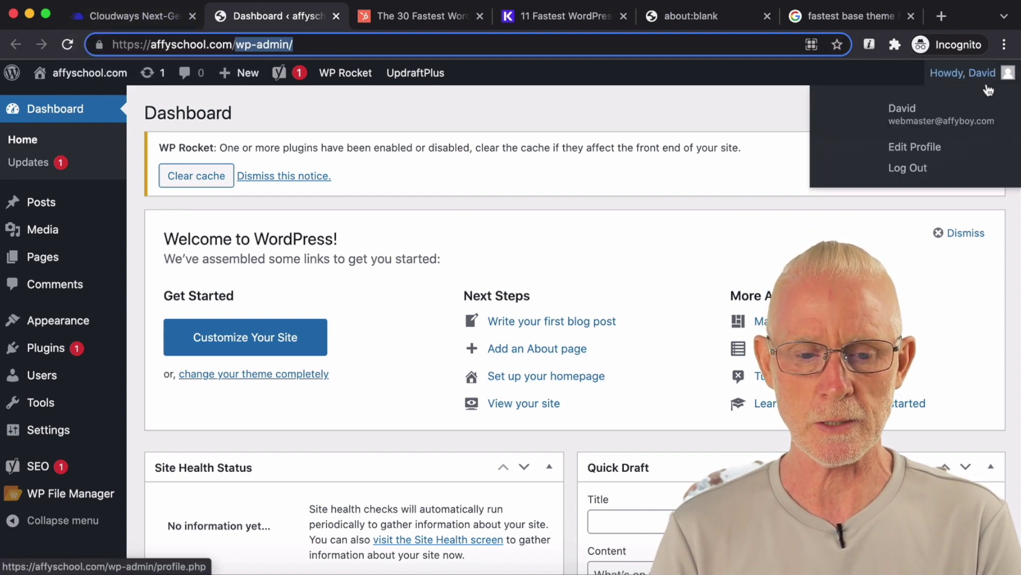
{"action": "left_click", "coordinate": [913, 169]}
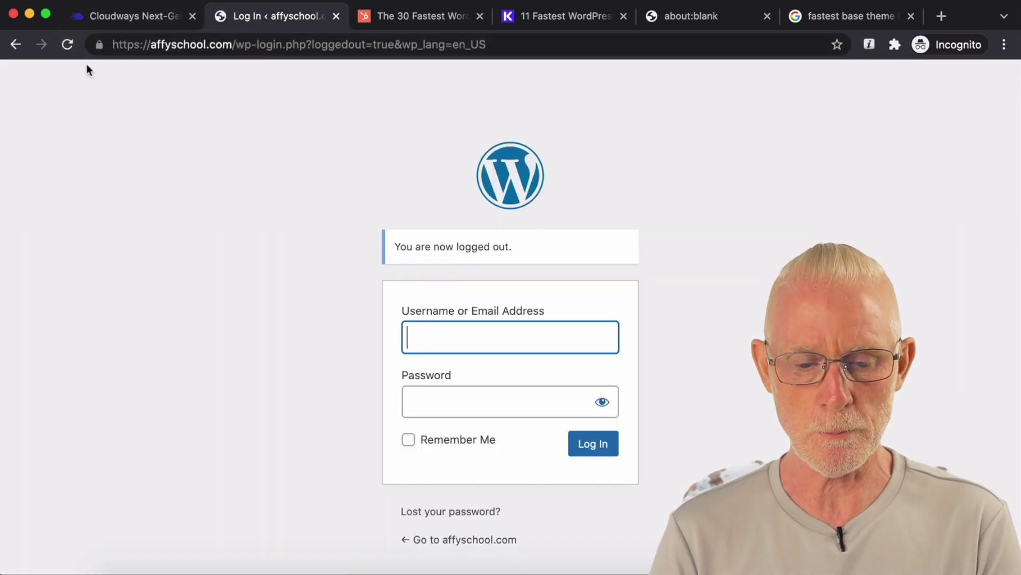
{"action": "left_click", "coordinate": [140, 15]}
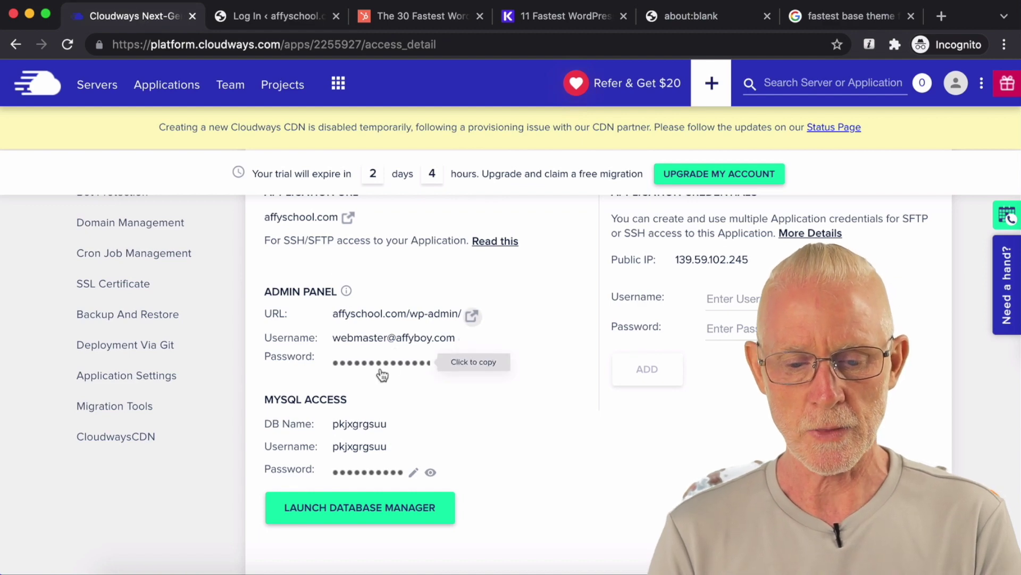
{"action": "left_click", "coordinate": [398, 346]}
{"action": "left_click", "coordinate": [278, 18]}
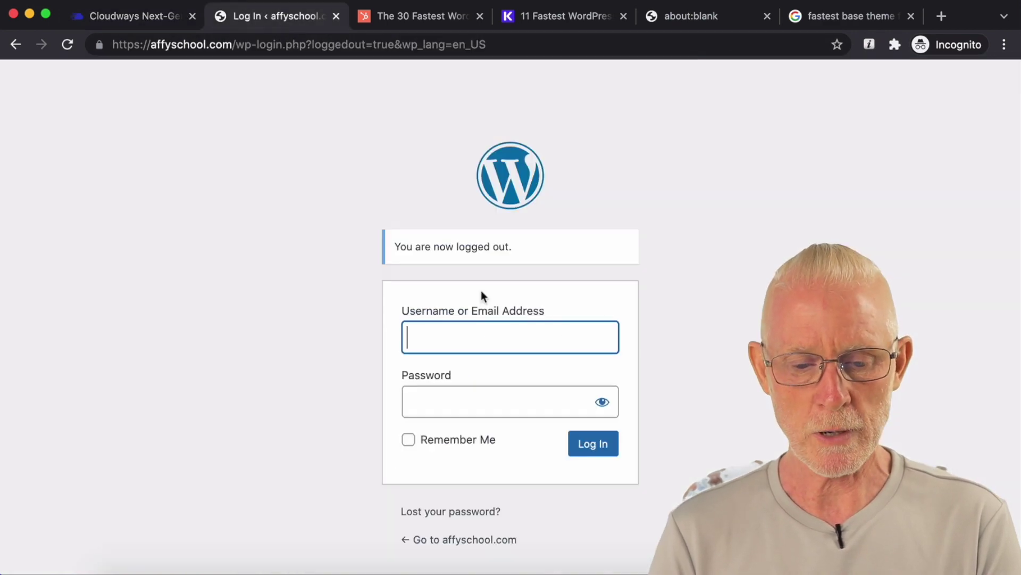
{"action": "key", "text": "super+v"}
Step: Paste the Cloudways admin password, log in, and save the login in the password manager
{"action": "left_click", "coordinate": [121, 15]}
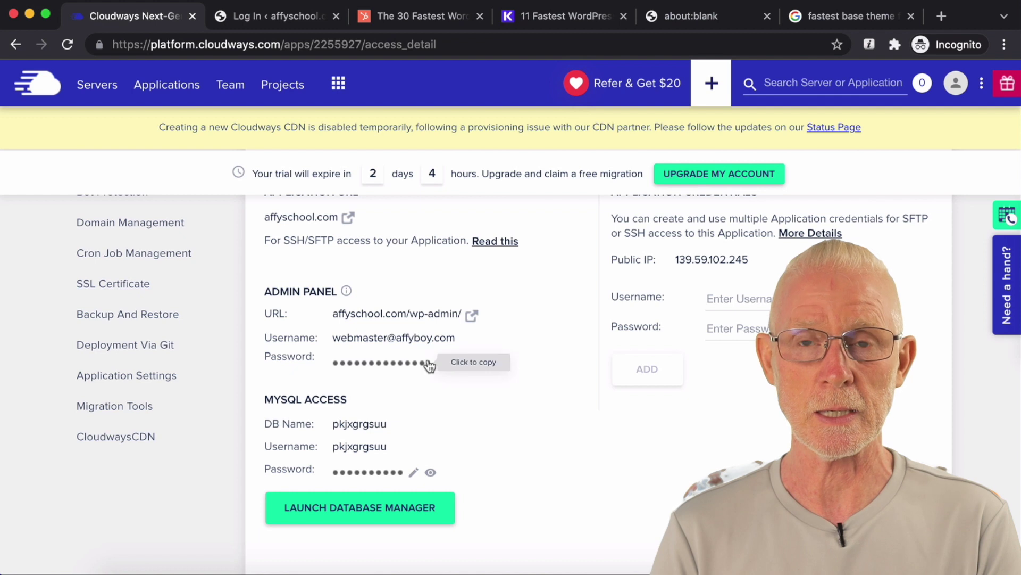
{"action": "left_click", "coordinate": [408, 364]}
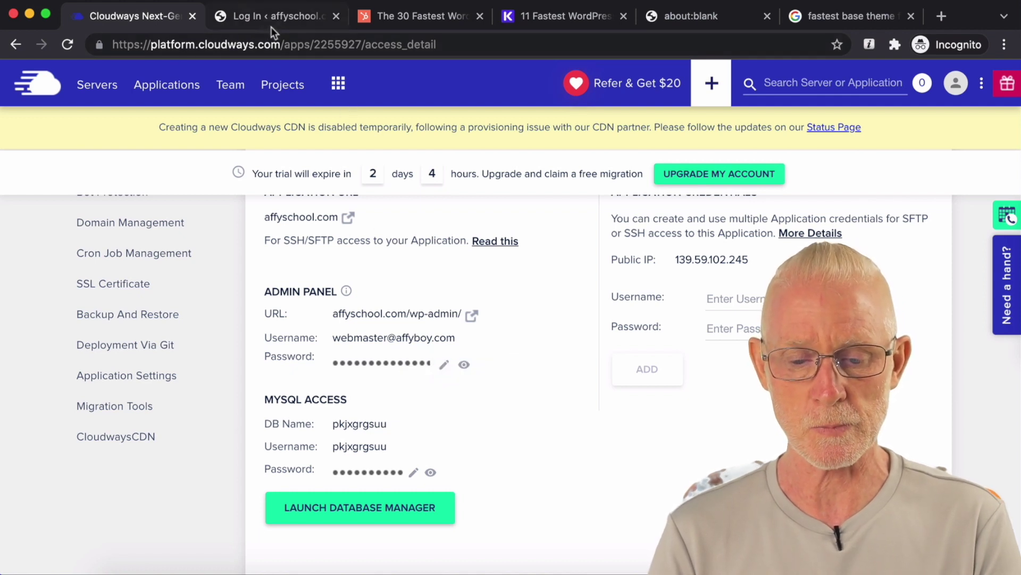
{"action": "left_click", "coordinate": [280, 19]}
{"action": "left_click", "coordinate": [456, 411]}
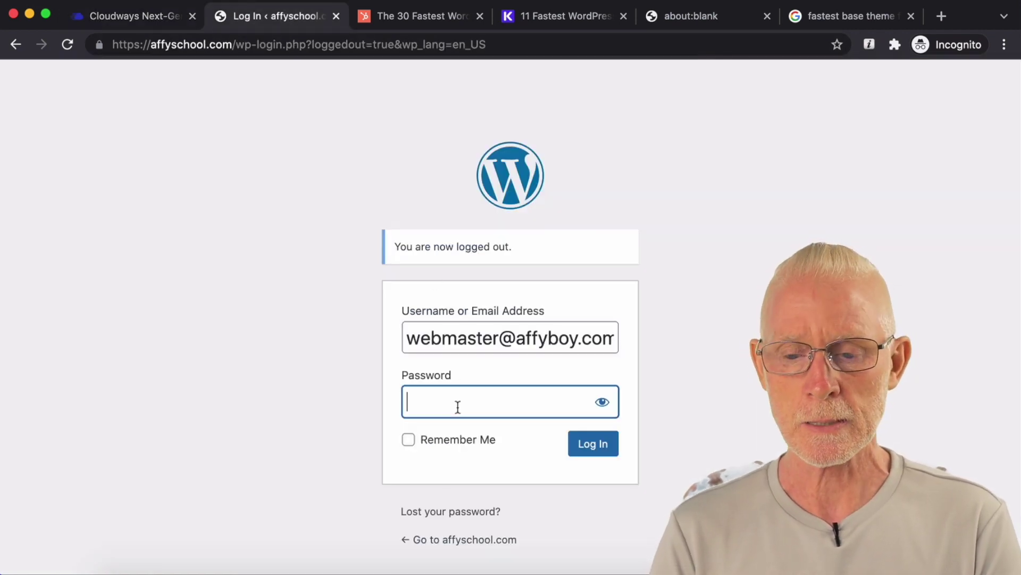
{"action": "key", "text": "super+v"}
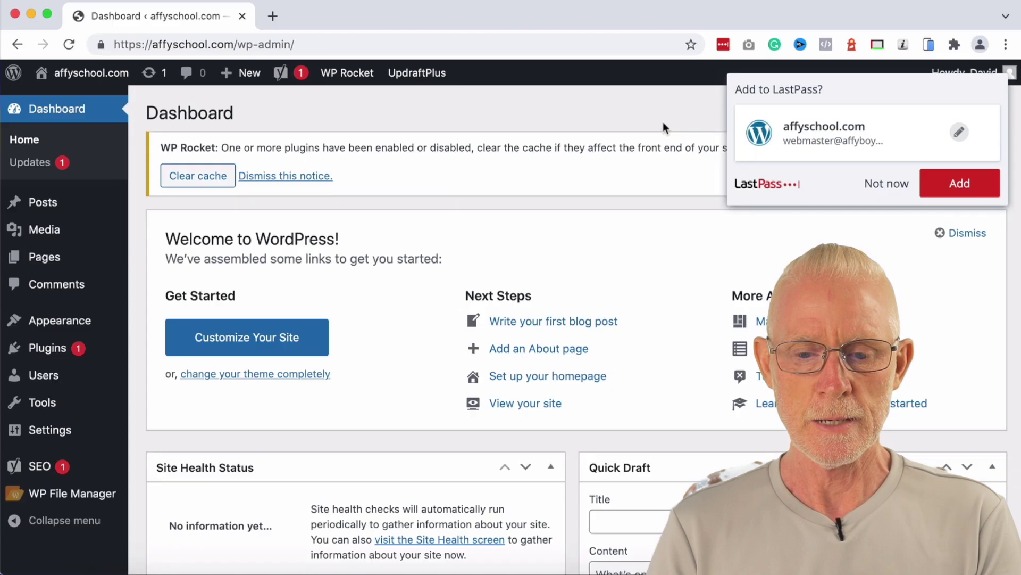
{"action": "left_click", "coordinate": [950, 183]}
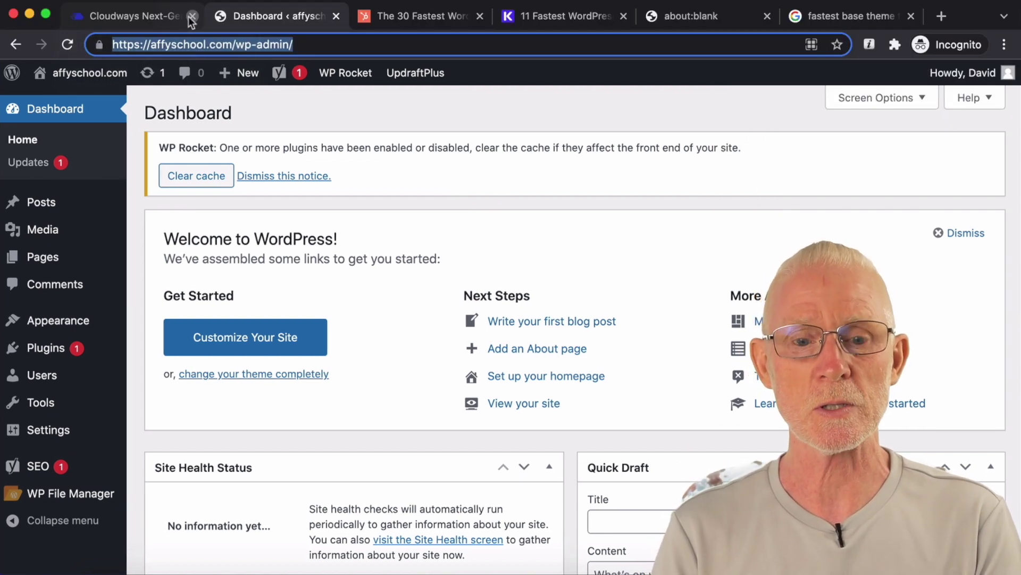
Step: Close the Cloudways tab and activate the Twenty Nineteen theme under Appearance > Themes
{"action": "left_click", "coordinate": [192, 16]}
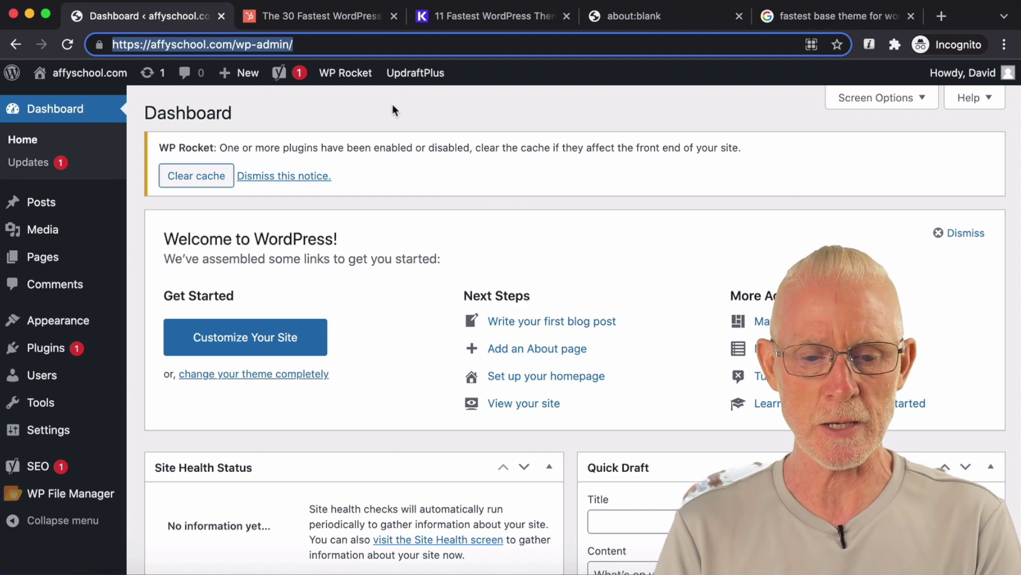
{"action": "left_click", "coordinate": [169, 324]}
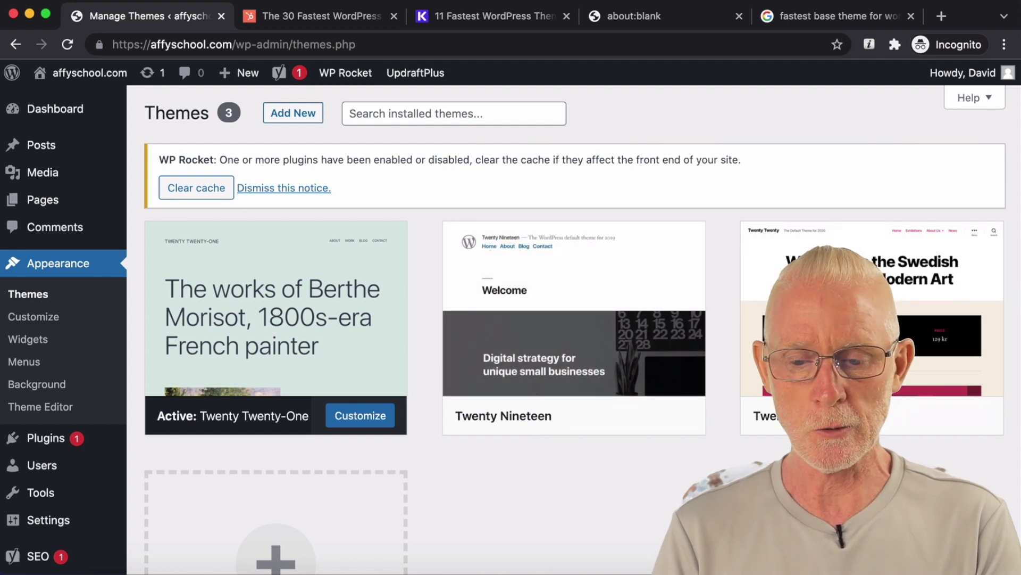
{"action": "scroll", "coordinate": [872, 298], "scroll_direction": "down", "scroll_amount": 2}
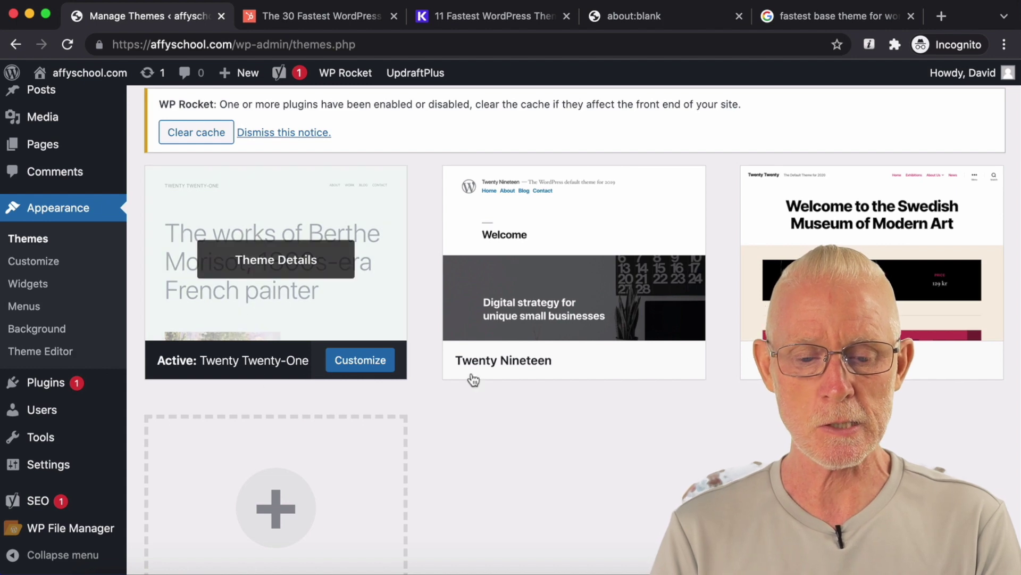
{"action": "left_click", "coordinate": [587, 366]}
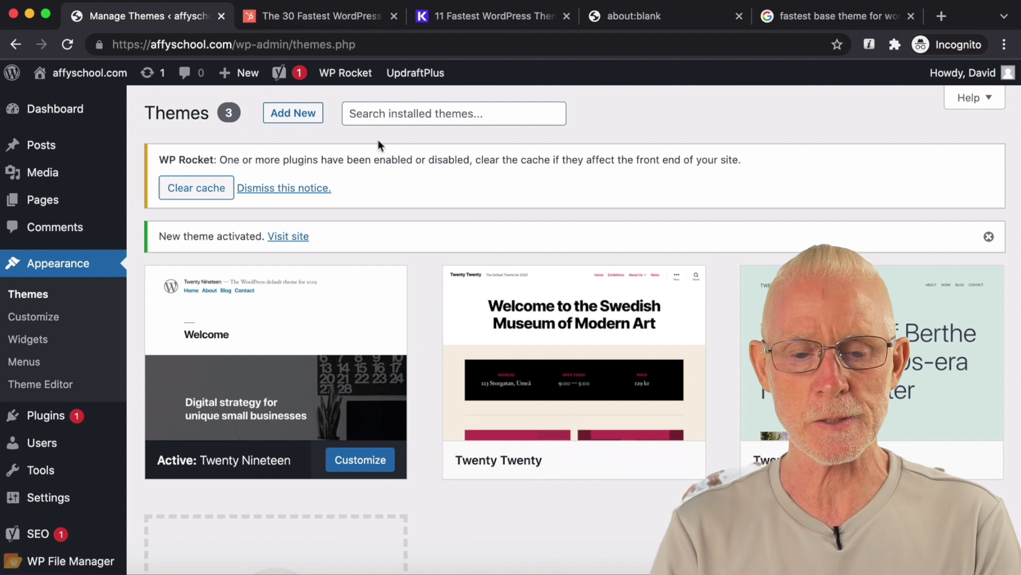
Step: Select the Themes page address, then switch to the Google search results tab
{"action": "mouse_move", "coordinate": [348, 74]}
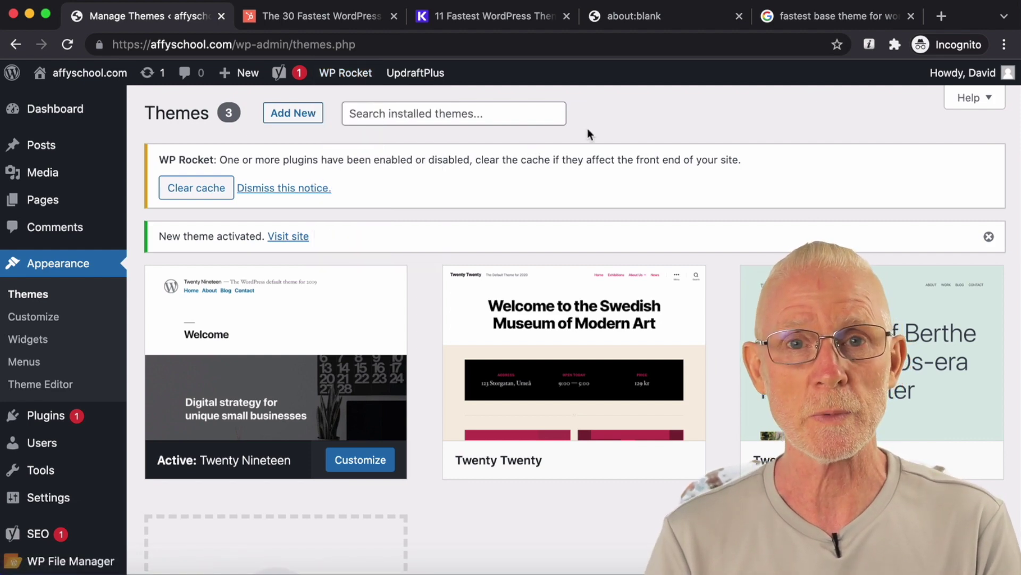
{"action": "key", "text": "super+l"}
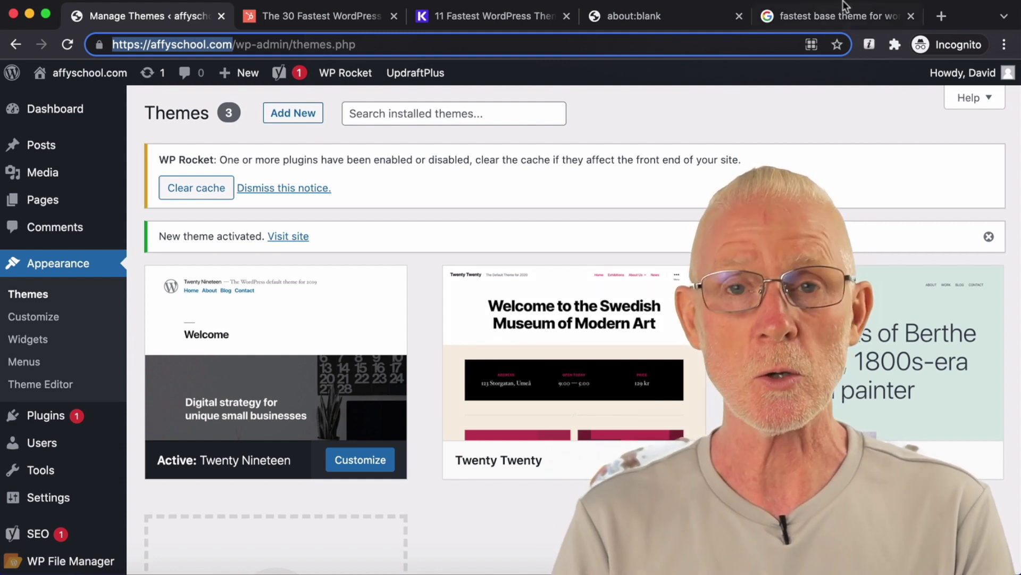
{"action": "left_click", "coordinate": [837, 15]}
Step: Scroll Google's fast free WordPress theme results, then open HubSpot's 30 fastest themes article
{"action": "triple_click", "coordinate": [461, 100]}
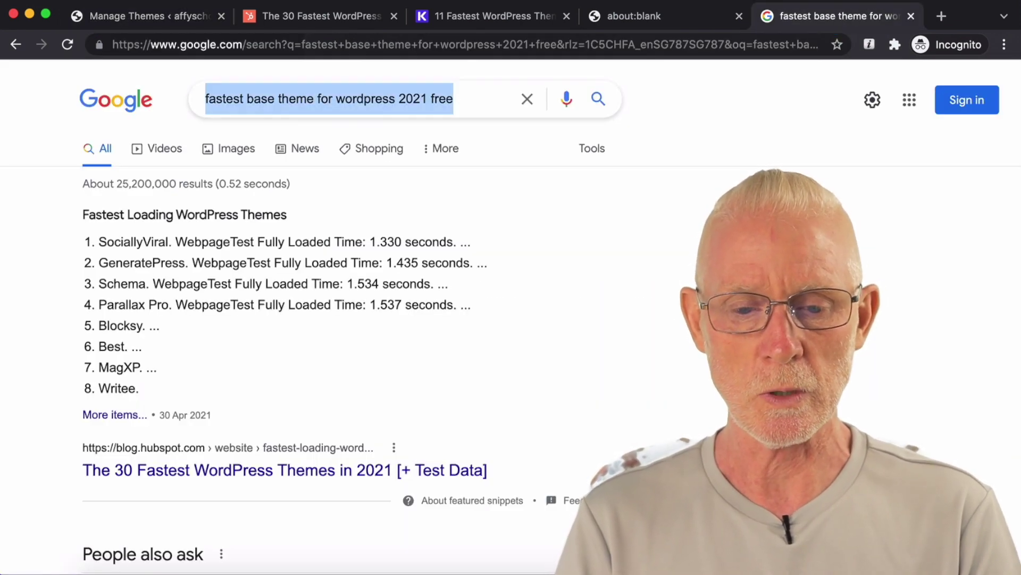
{"action": "scroll", "coordinate": [516, 186], "scroll_direction": "down", "scroll_amount": 5}
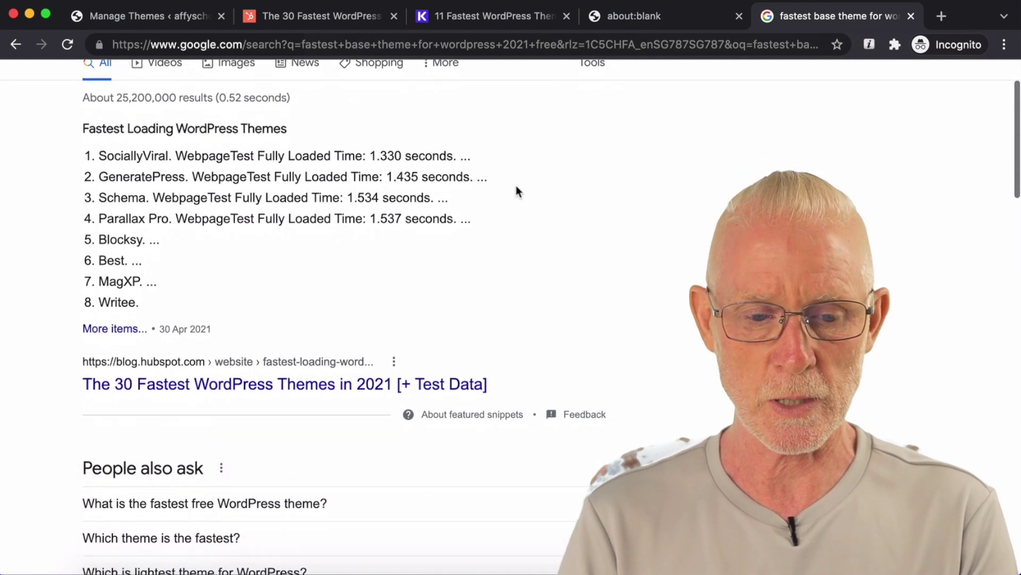
{"action": "scroll", "coordinate": [516, 189], "scroll_direction": "down", "scroll_amount": 1}
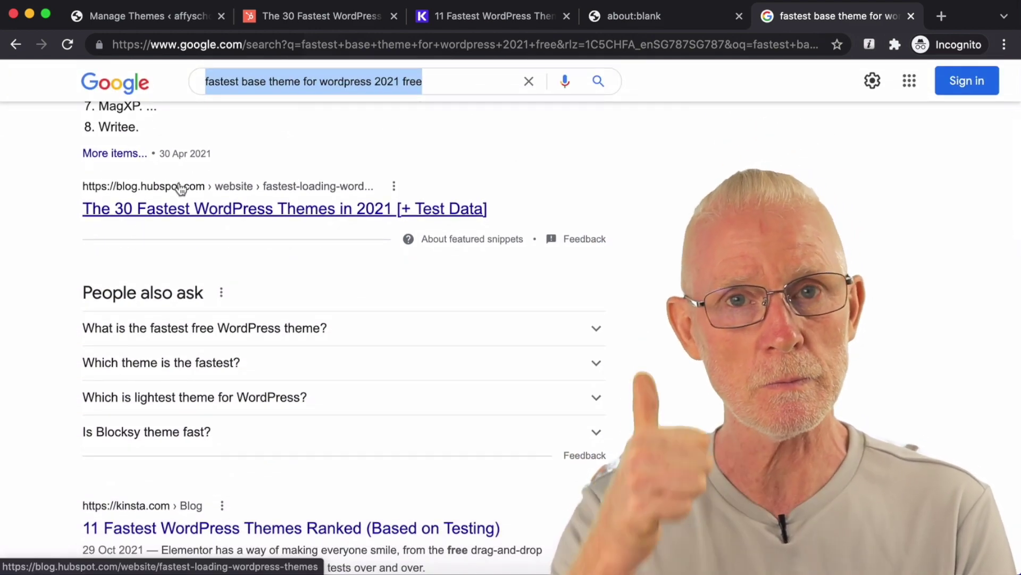
{"action": "scroll", "coordinate": [295, 152], "scroll_direction": "down", "scroll_amount": 1}
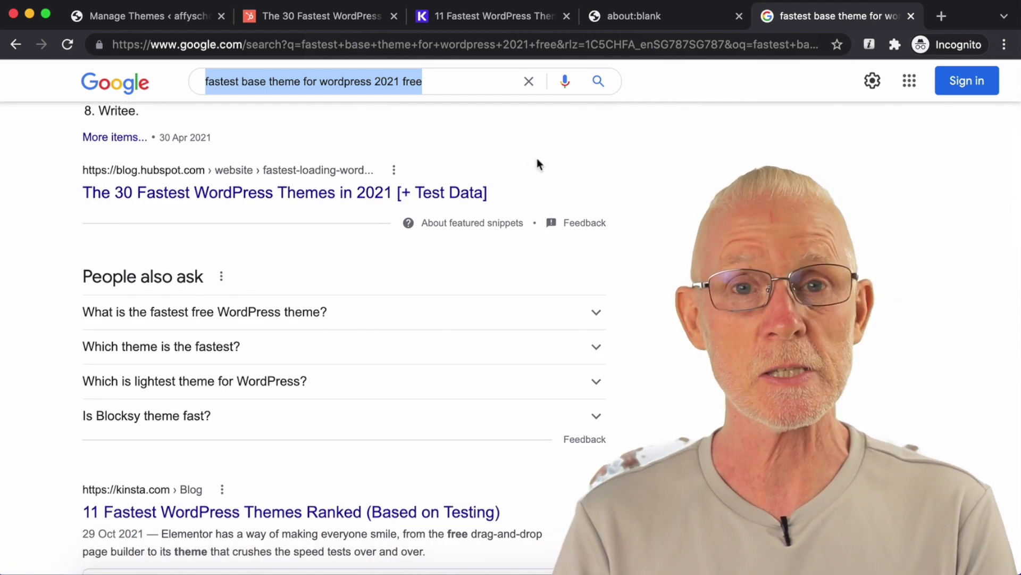
{"action": "scroll", "coordinate": [537, 159], "scroll_direction": "down", "scroll_amount": 1}
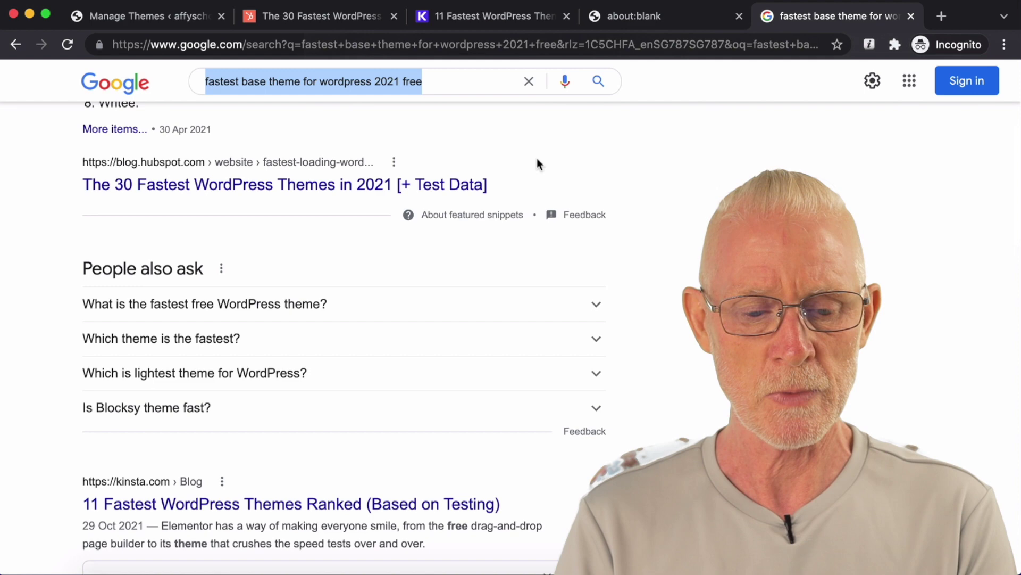
{"action": "scroll", "coordinate": [537, 159], "scroll_direction": "down", "scroll_amount": 1}
{"action": "scroll", "coordinate": [537, 159], "scroll_direction": "down", "scroll_amount": 5}
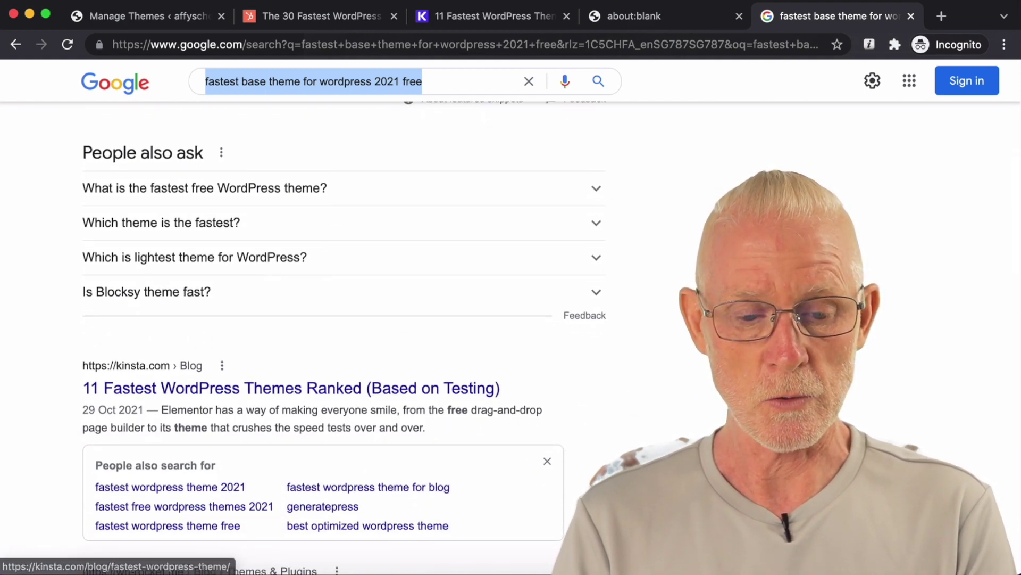
{"action": "left_click", "coordinate": [359, 17]}
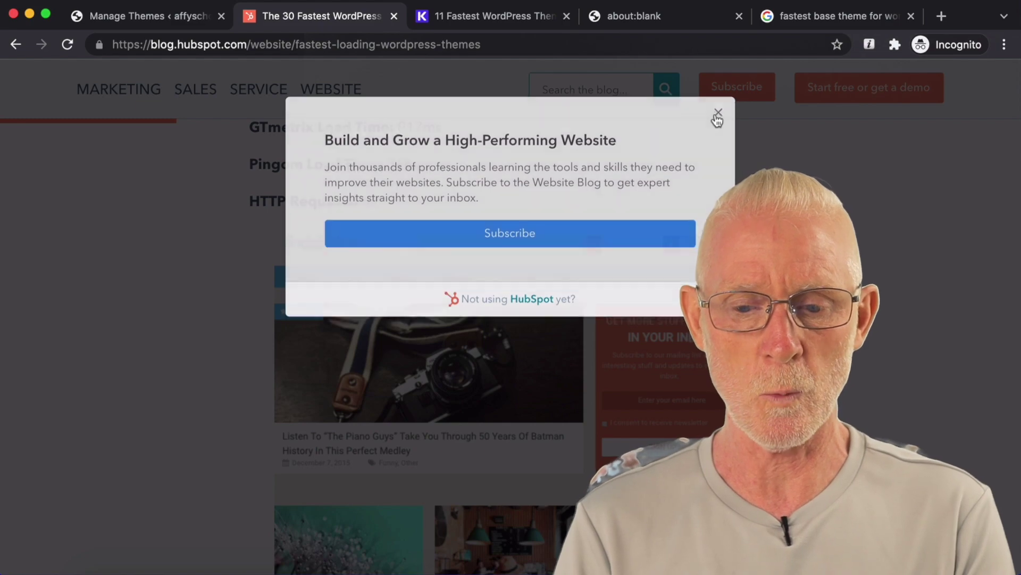
{"action": "left_click", "coordinate": [718, 113]}
Step: Scroll HubSpot's list to '1. SociallyViral', select its name, and return to the Themes tab
{"action": "scroll", "coordinate": [511, 319], "scroll_direction": "up", "scroll_amount": 15}
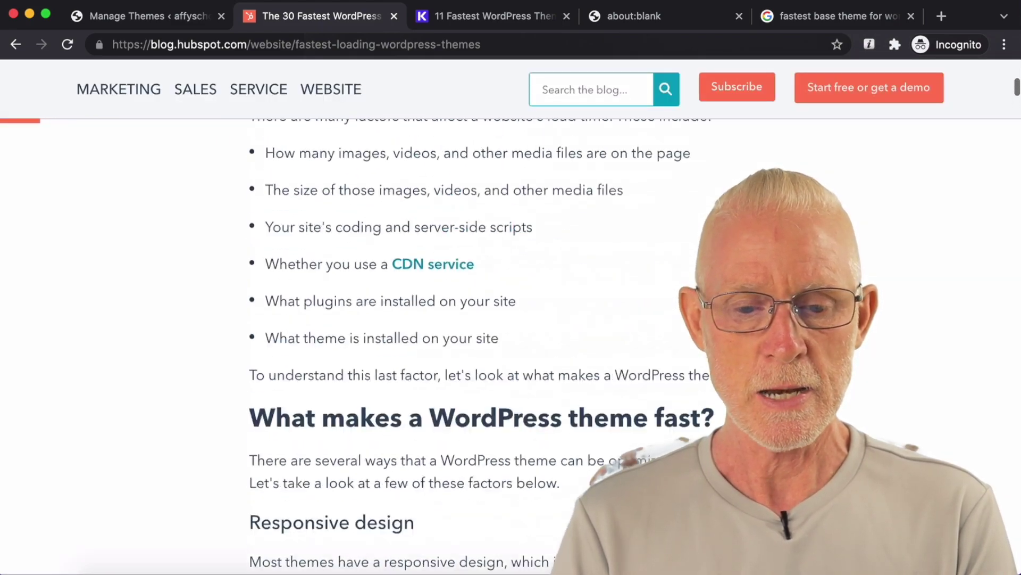
{"action": "scroll", "coordinate": [372, 320], "scroll_direction": "up", "scroll_amount": 15}
{"action": "scroll", "coordinate": [372, 320], "scroll_direction": "down", "scroll_amount": 20}
{"action": "scroll", "coordinate": [511, 345], "scroll_direction": "down", "scroll_amount": 15}
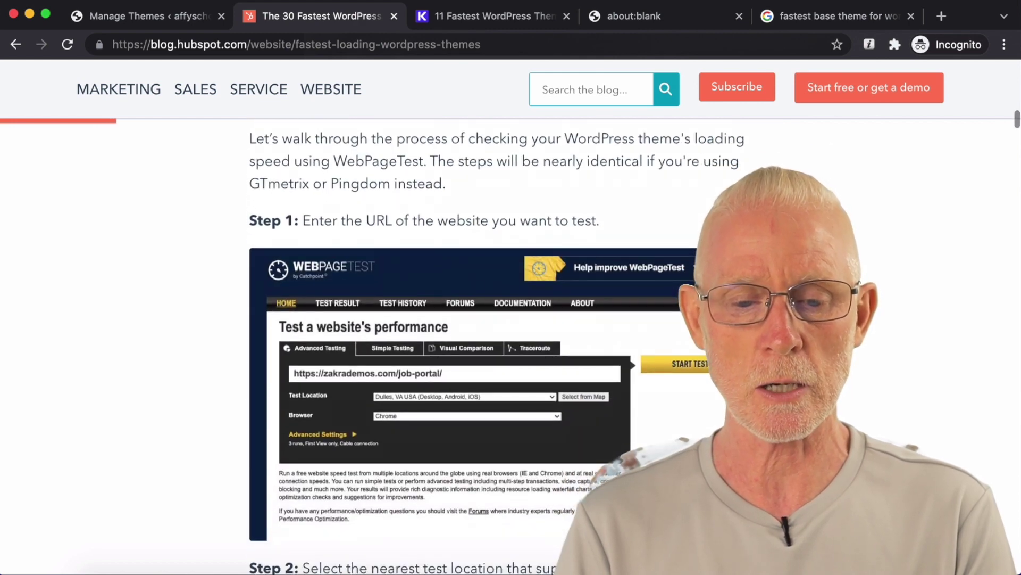
{"action": "scroll", "coordinate": [510, 346], "scroll_direction": "down", "scroll_amount": 8}
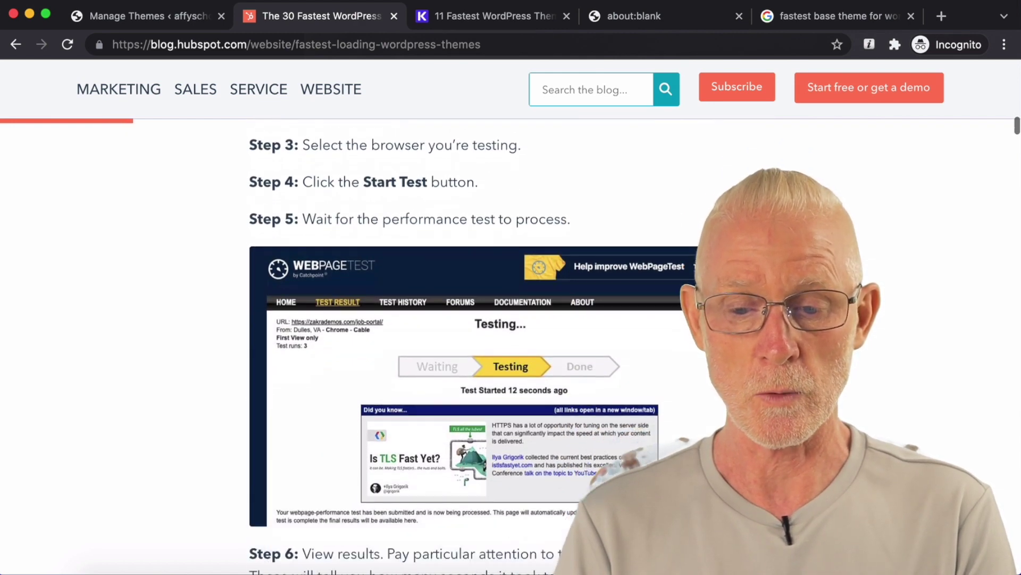
{"action": "scroll", "coordinate": [511, 346], "scroll_direction": "down", "scroll_amount": 12}
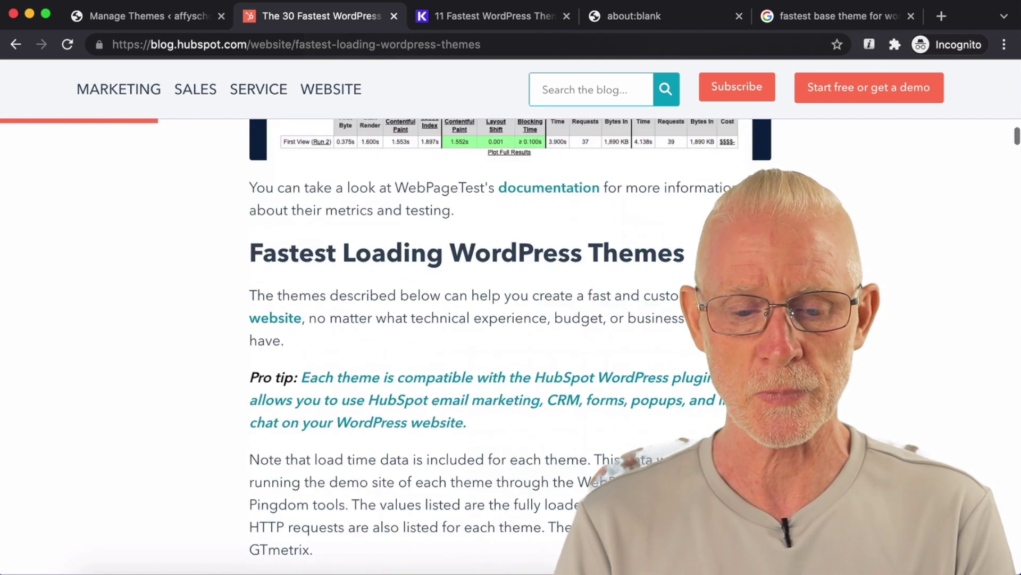
{"action": "scroll", "coordinate": [510, 346], "scroll_direction": "down", "scroll_amount": 8}
{"action": "scroll", "coordinate": [511, 346], "scroll_direction": "up", "scroll_amount": 3}
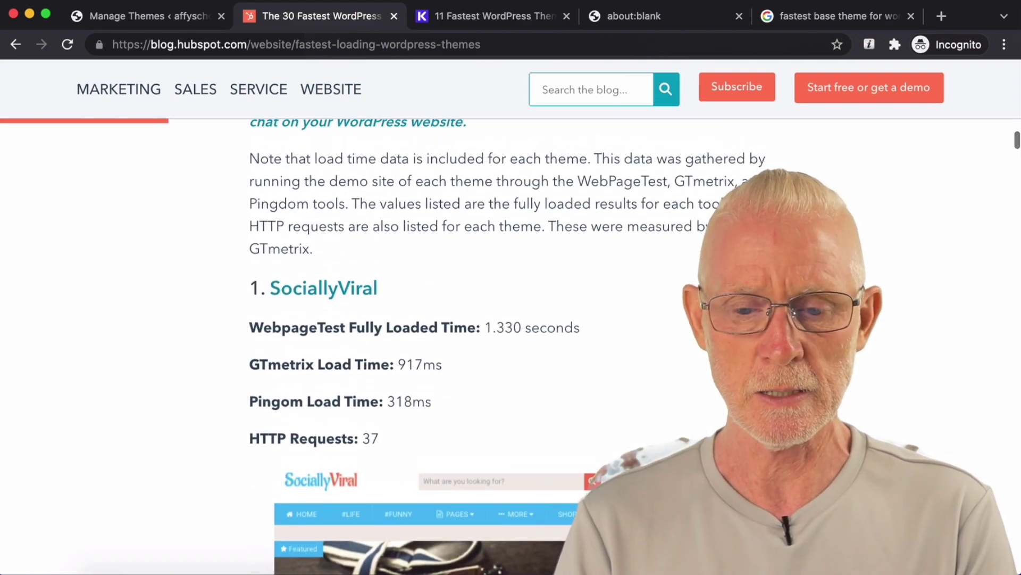
{"action": "scroll", "coordinate": [511, 346], "scroll_direction": "up", "scroll_amount": 15}
{"action": "scroll", "coordinate": [510, 346], "scroll_direction": "down", "scroll_amount": 15}
{"action": "scroll", "coordinate": [511, 345], "scroll_direction": "down", "scroll_amount": 15}
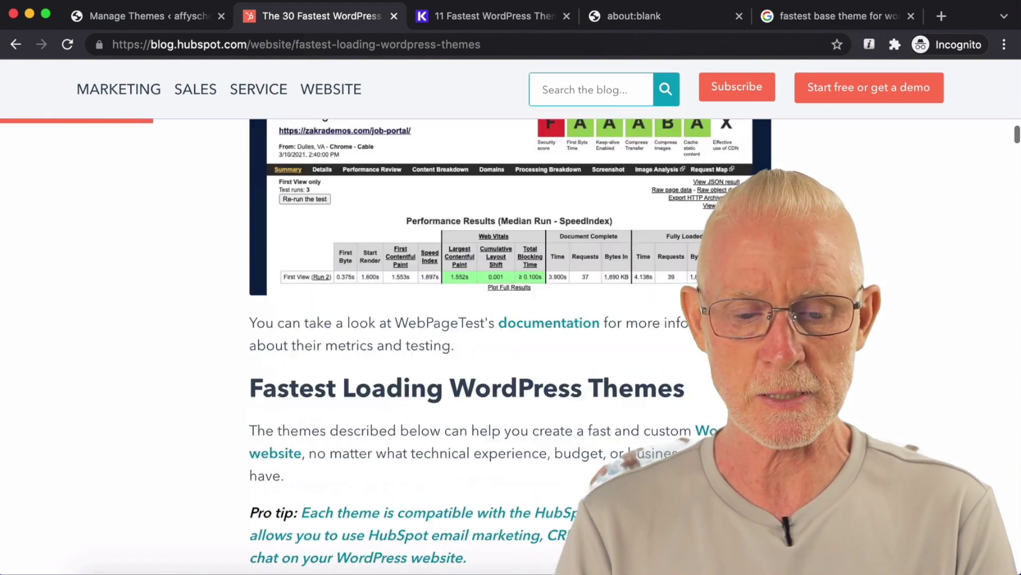
{"action": "scroll", "coordinate": [366, 237], "scroll_direction": "down", "scroll_amount": 10}
{"action": "left_click_drag", "start_coordinate": [391, 223], "coordinate": [270, 222]}
{"action": "key", "text": "ctrl+c"}
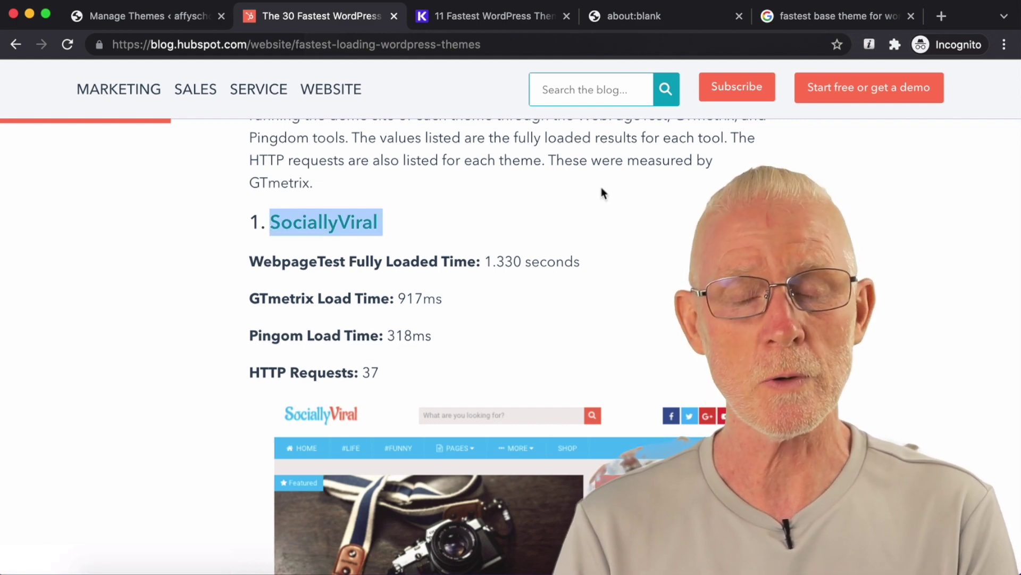
{"action": "left_click", "coordinate": [154, 17]}
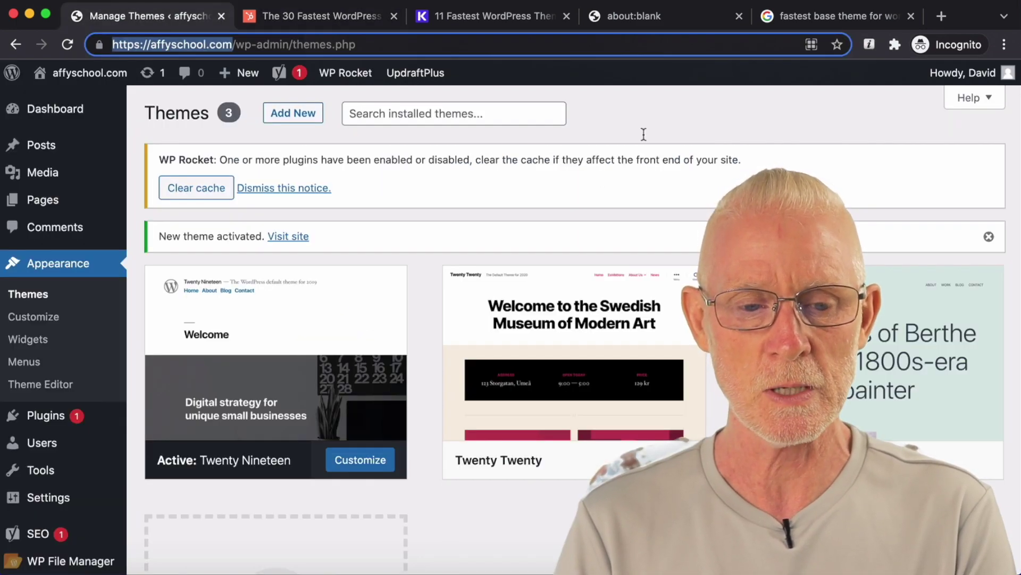
Step: Search Add Themes for 'SociallyViral', removing the trailing space so one theme matches
{"action": "left_click", "coordinate": [309, 114]}
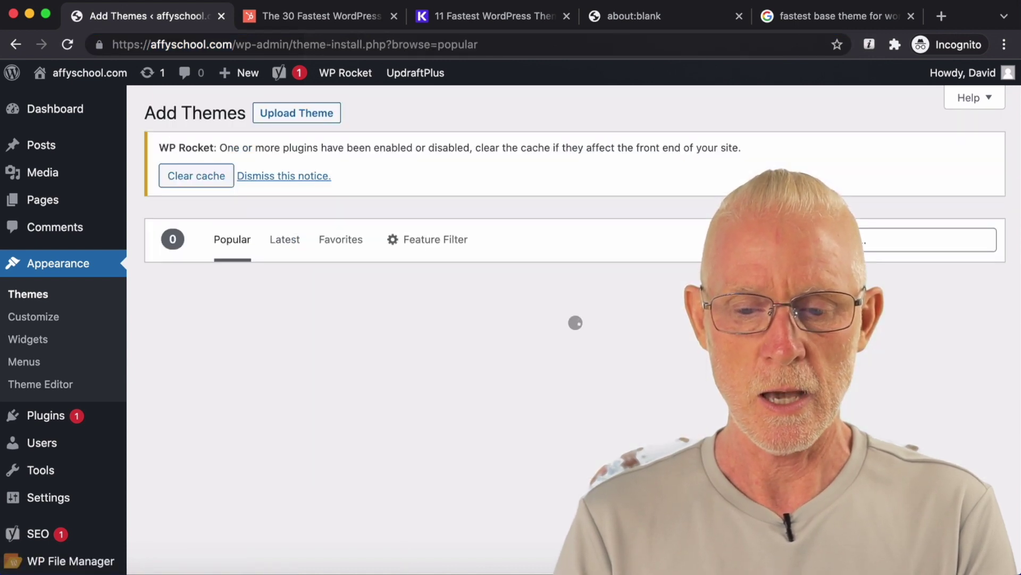
{"action": "left_click", "coordinate": [926, 240]}
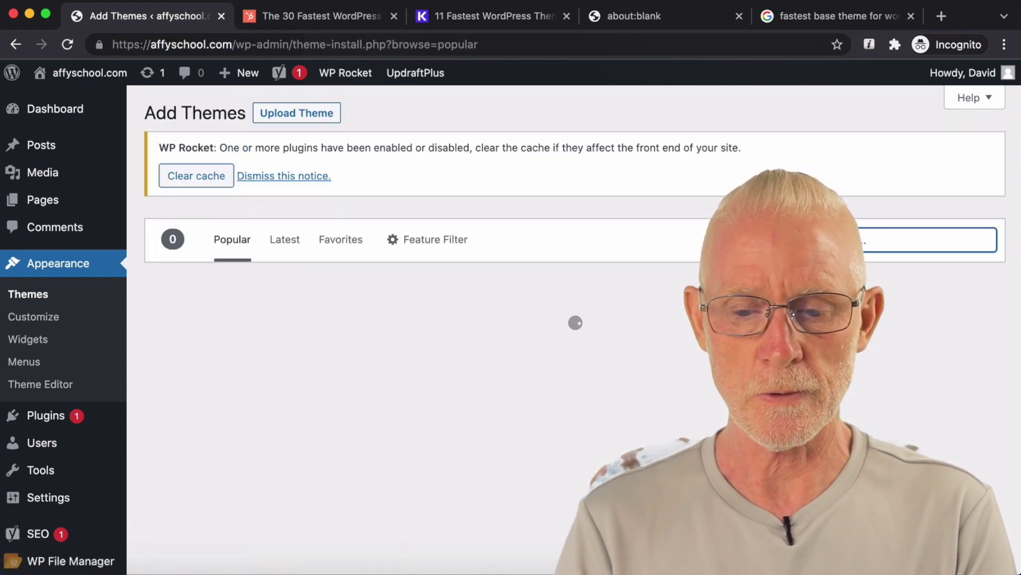
{"action": "key", "text": "ctrl+v"}
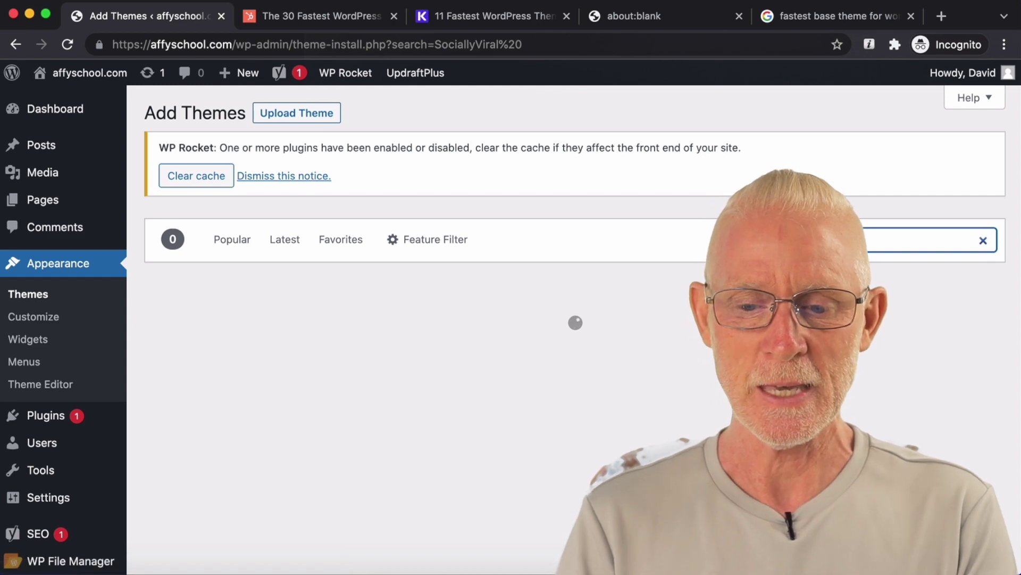
{"action": "scroll", "coordinate": [904, 320], "scroll_direction": "down", "scroll_amount": 5}
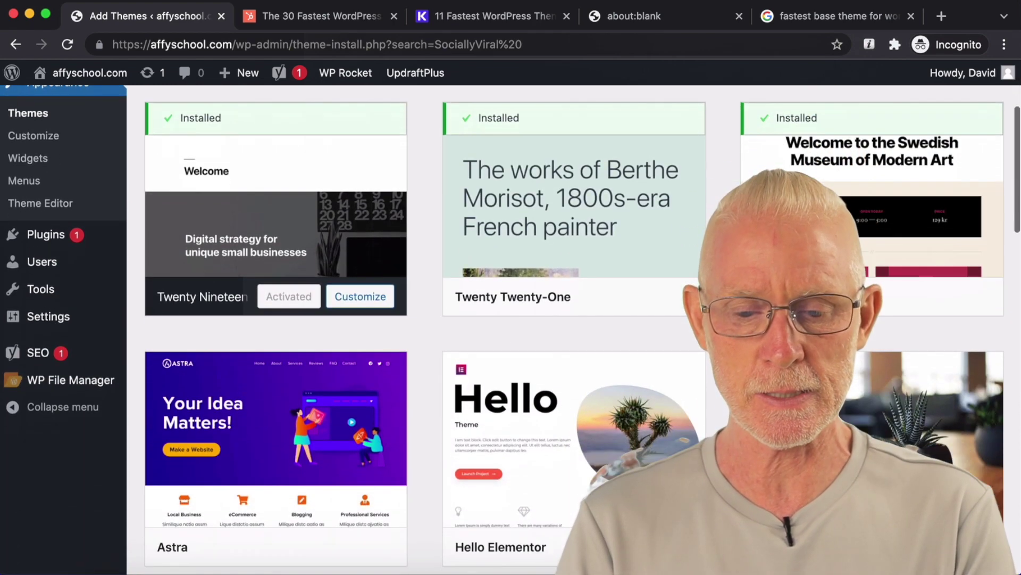
{"action": "scroll", "coordinate": [904, 320], "scroll_direction": "up", "scroll_amount": 3}
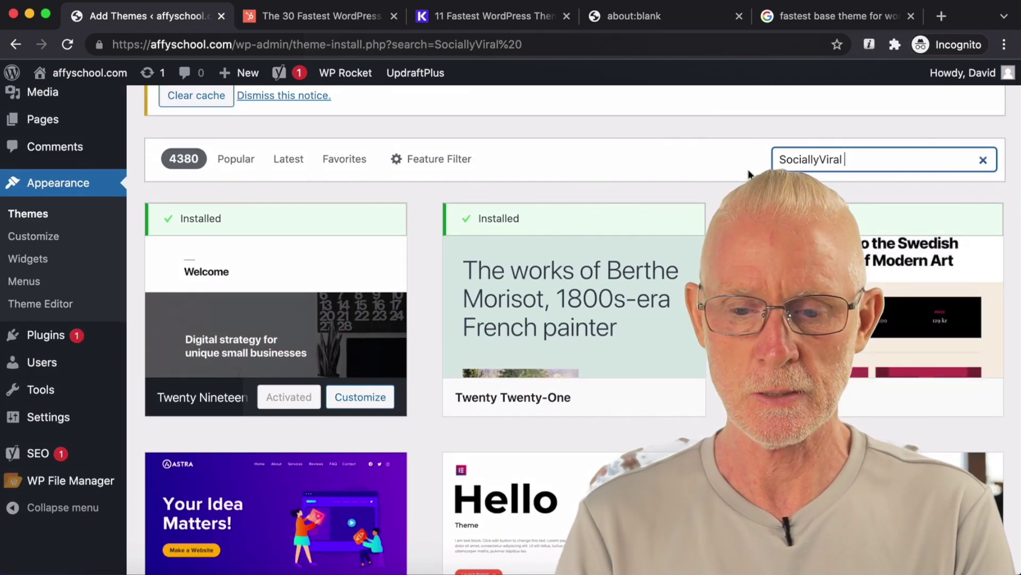
{"action": "scroll", "coordinate": [750, 174], "scroll_direction": "down", "scroll_amount": 3}
{"action": "scroll", "coordinate": [749, 175], "scroll_direction": "down", "scroll_amount": 7}
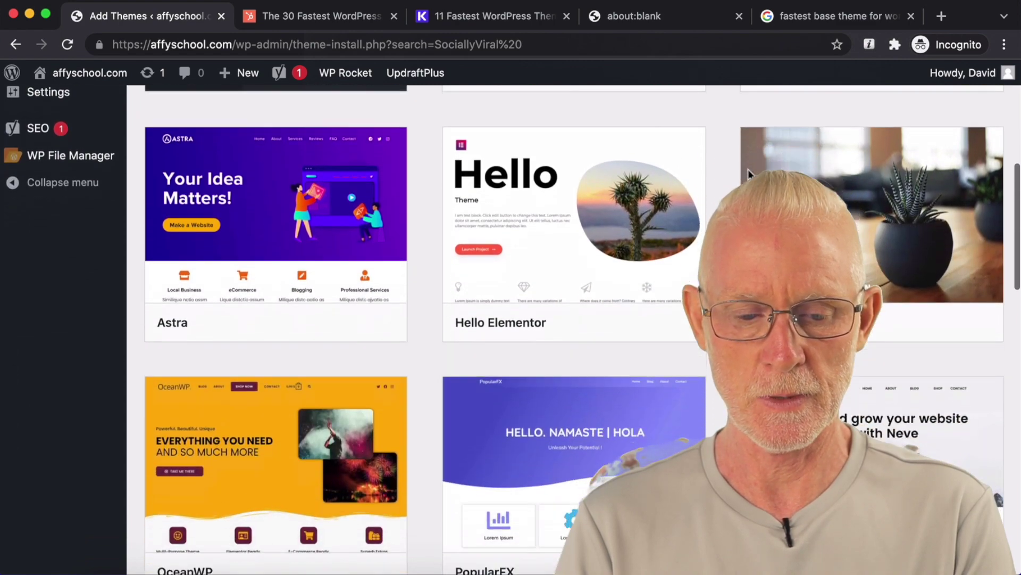
{"action": "scroll", "coordinate": [749, 175], "scroll_direction": "up", "scroll_amount": 10}
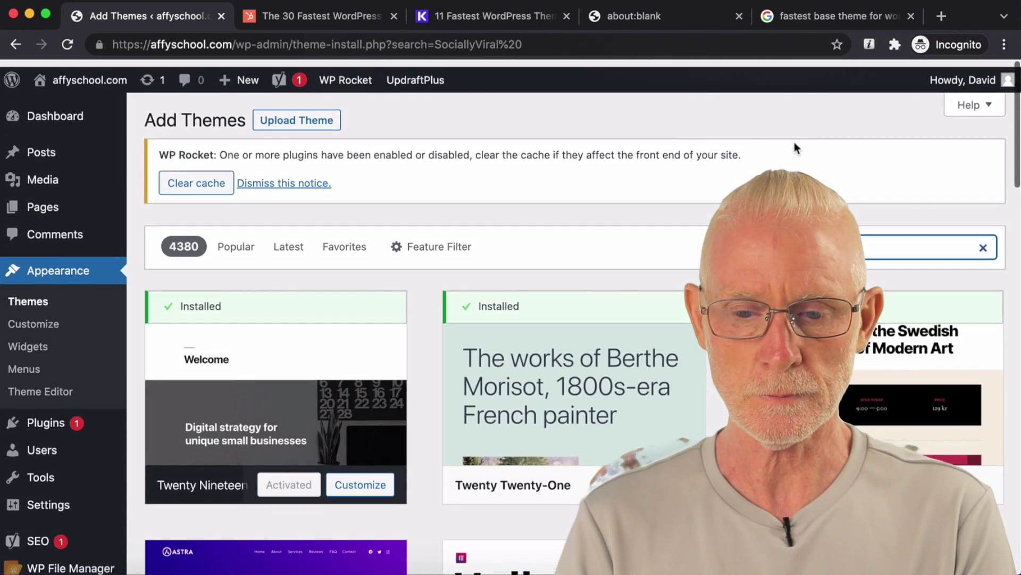
{"action": "key", "text": "BackSpace"}
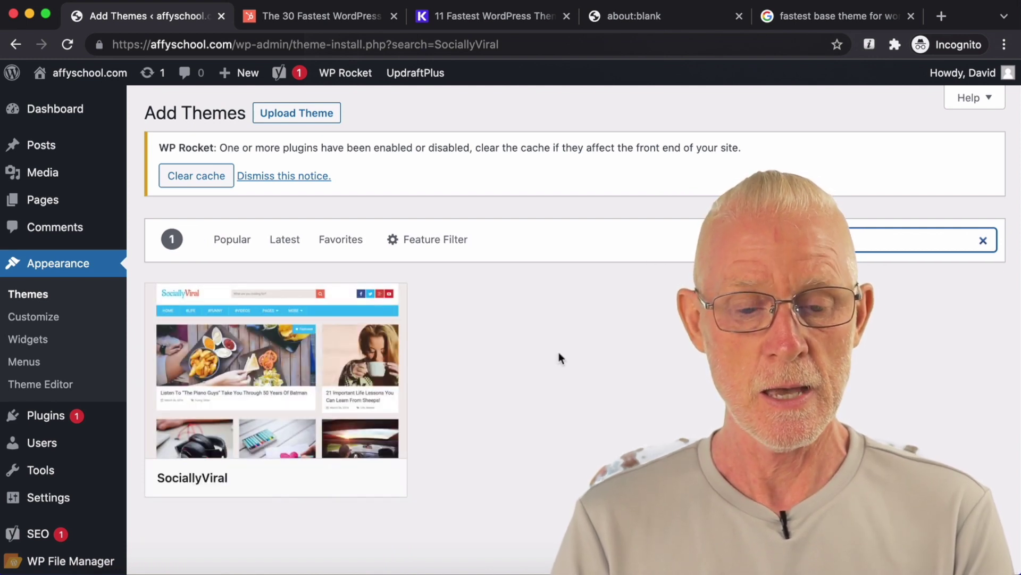
Step: Return to the HubSpot article to review SociallyViral's 1.330-second load time
{"action": "mouse_move", "coordinate": [303, 376]}
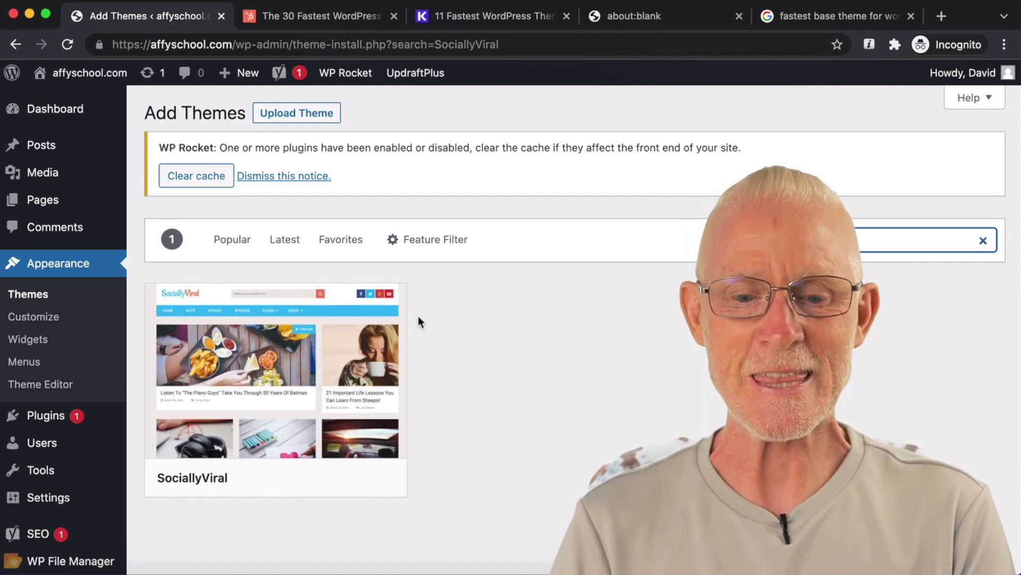
{"action": "left_click", "coordinate": [335, 19]}
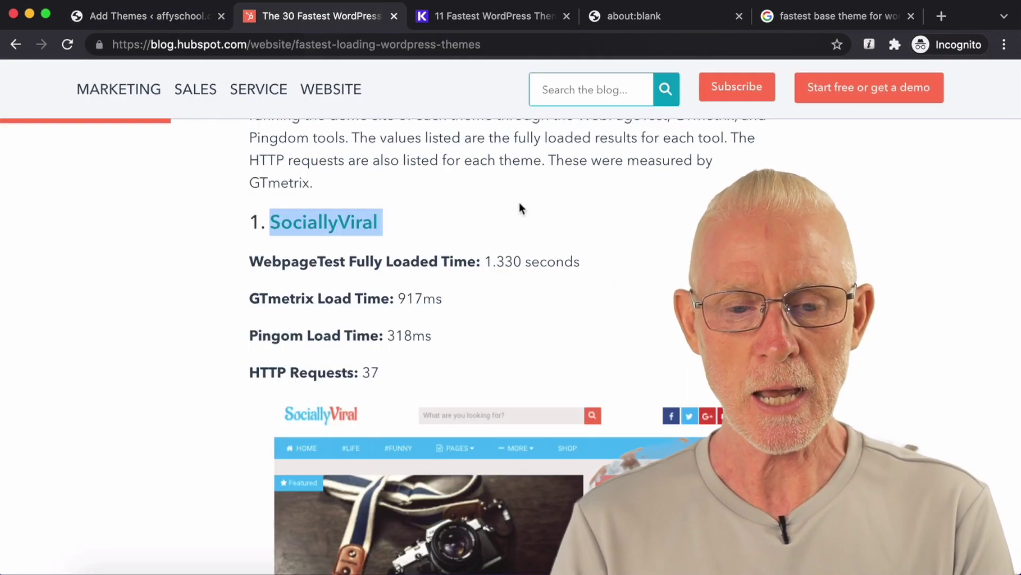
{"action": "scroll", "coordinate": [520, 207], "scroll_direction": "down", "scroll_amount": 1}
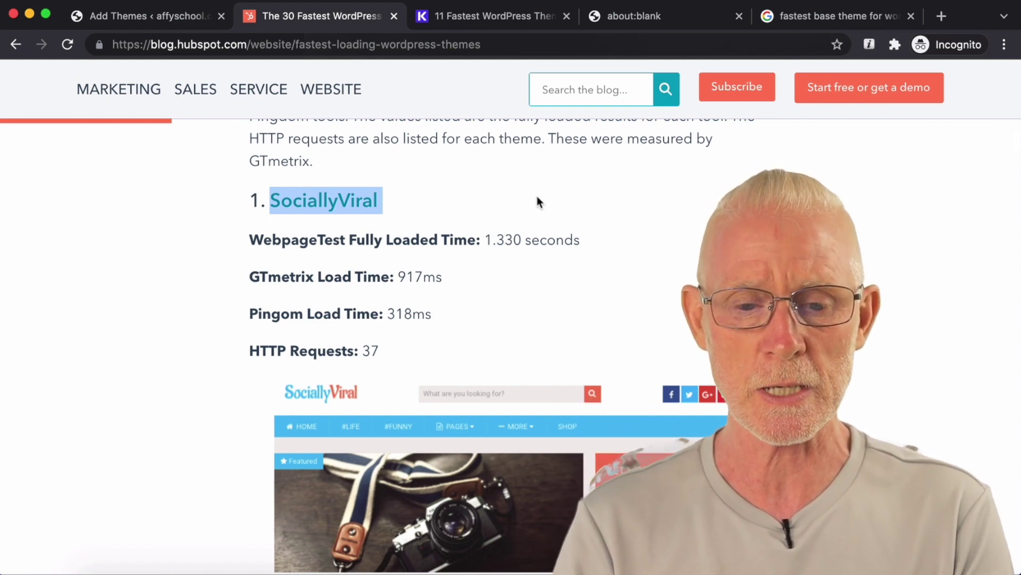
{"action": "scroll", "coordinate": [538, 201], "scroll_direction": "up", "scroll_amount": 2}
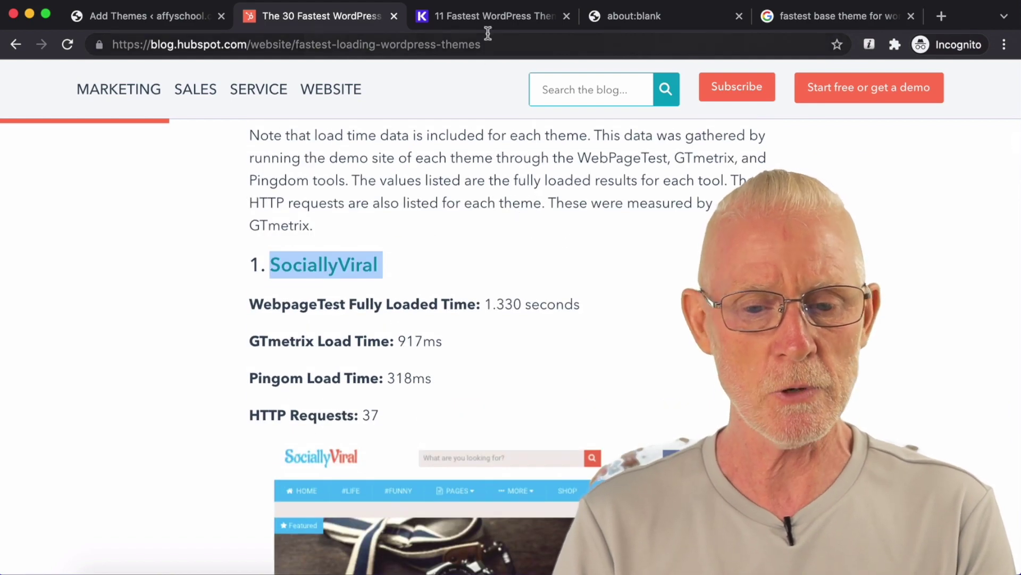
Step: Scroll the Kinsta article down to Hello Elementor and highlight its heading
{"action": "scroll", "coordinate": [589, 225], "scroll_direction": "up", "scroll_amount": 20}
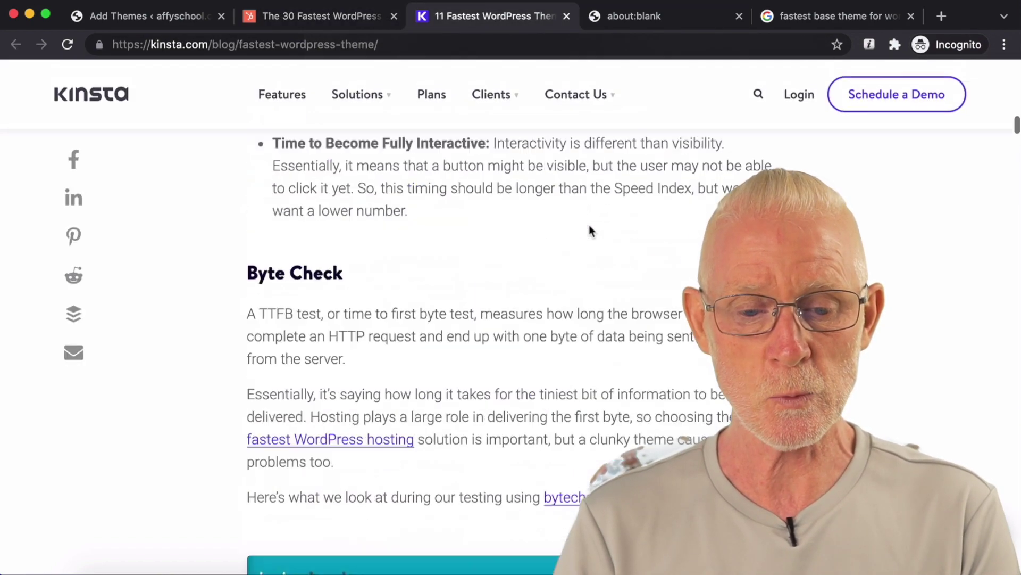
{"action": "scroll", "coordinate": [511, 340], "scroll_direction": "down", "scroll_amount": 1}
{"action": "scroll", "coordinate": [511, 340], "scroll_direction": "up", "scroll_amount": 2}
{"action": "scroll", "coordinate": [511, 341], "scroll_direction": "down", "scroll_amount": 1}
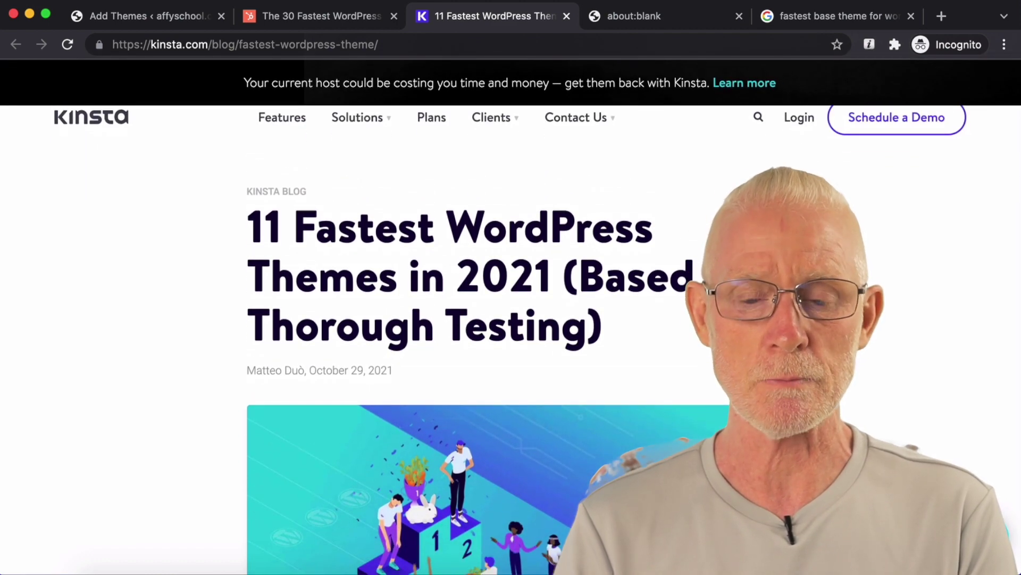
{"action": "scroll", "coordinate": [511, 340], "scroll_direction": "down", "scroll_amount": 1}
{"action": "scroll", "coordinate": [510, 340], "scroll_direction": "down", "scroll_amount": 1}
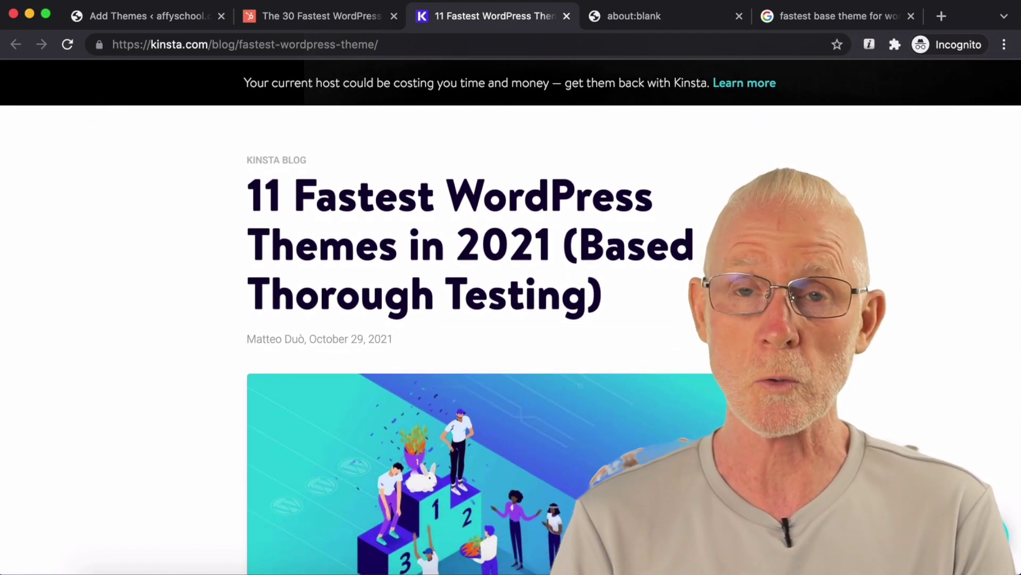
{"action": "scroll", "coordinate": [510, 340], "scroll_direction": "up", "scroll_amount": 3}
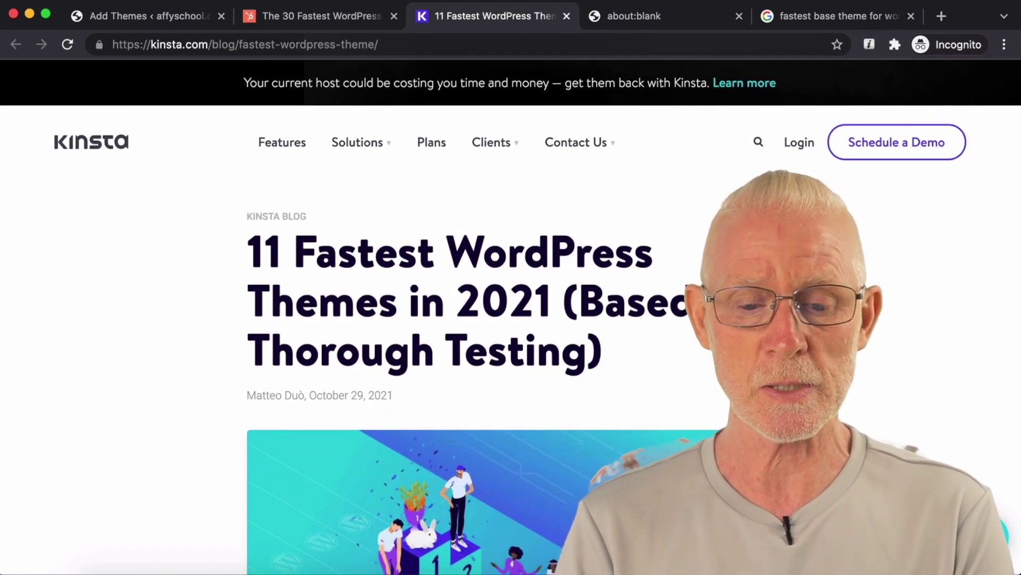
{"action": "scroll", "coordinate": [510, 340], "scroll_direction": "down", "scroll_amount": 10}
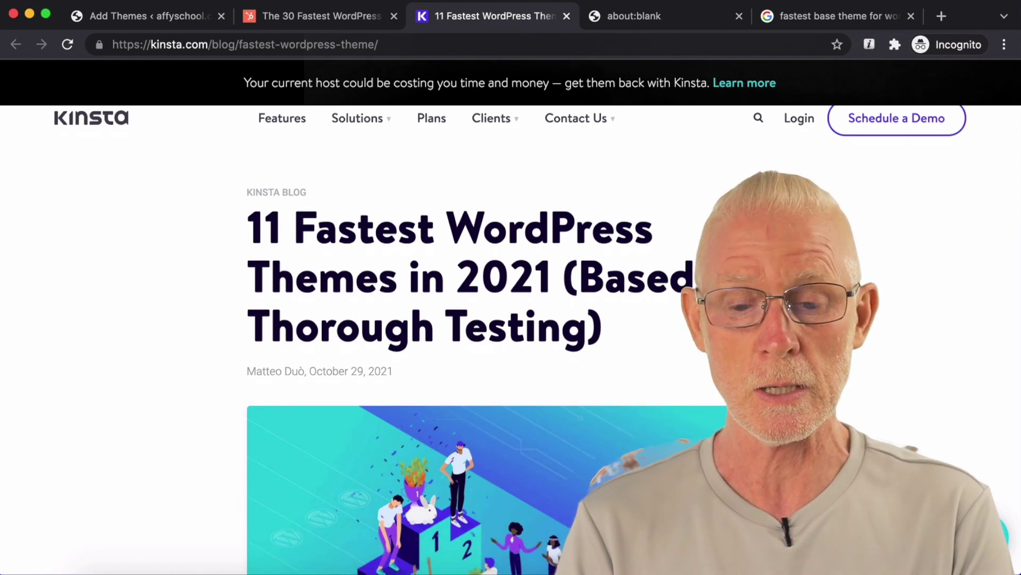
{"action": "scroll", "coordinate": [510, 341], "scroll_direction": "down", "scroll_amount": 12}
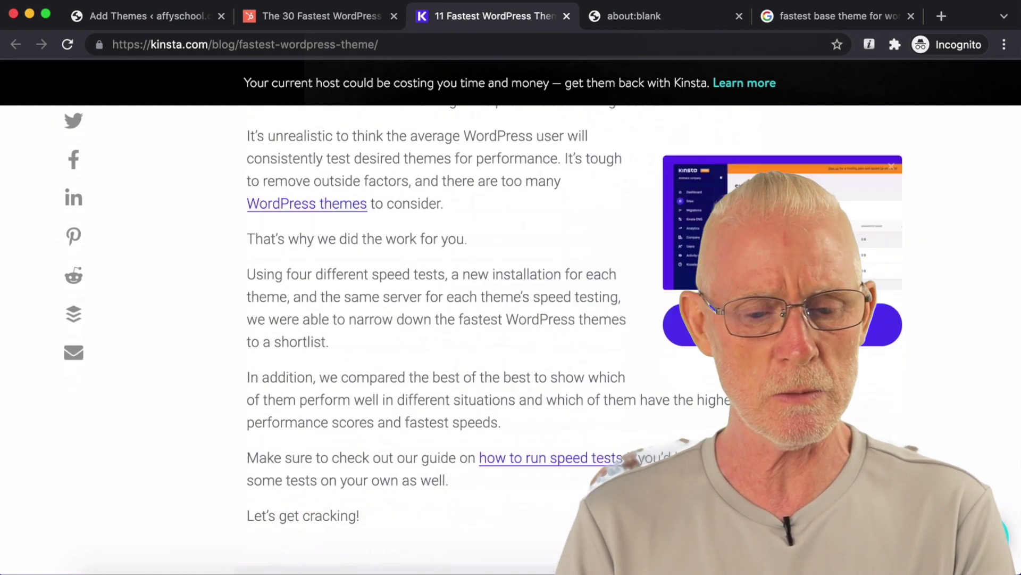
{"action": "scroll", "coordinate": [489, 341], "scroll_direction": "down", "scroll_amount": 1}
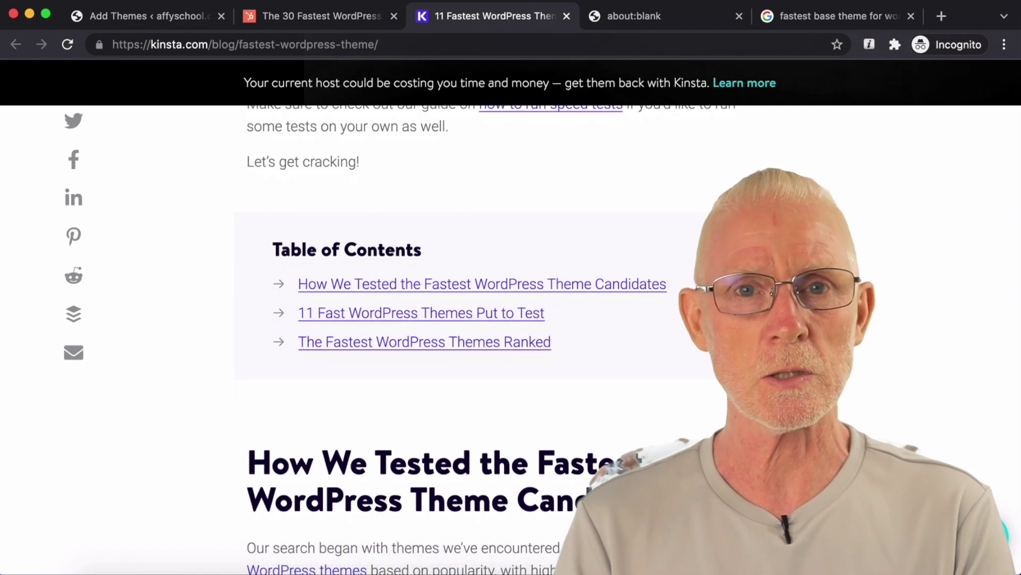
{"action": "scroll", "coordinate": [489, 340], "scroll_direction": "down", "scroll_amount": 1}
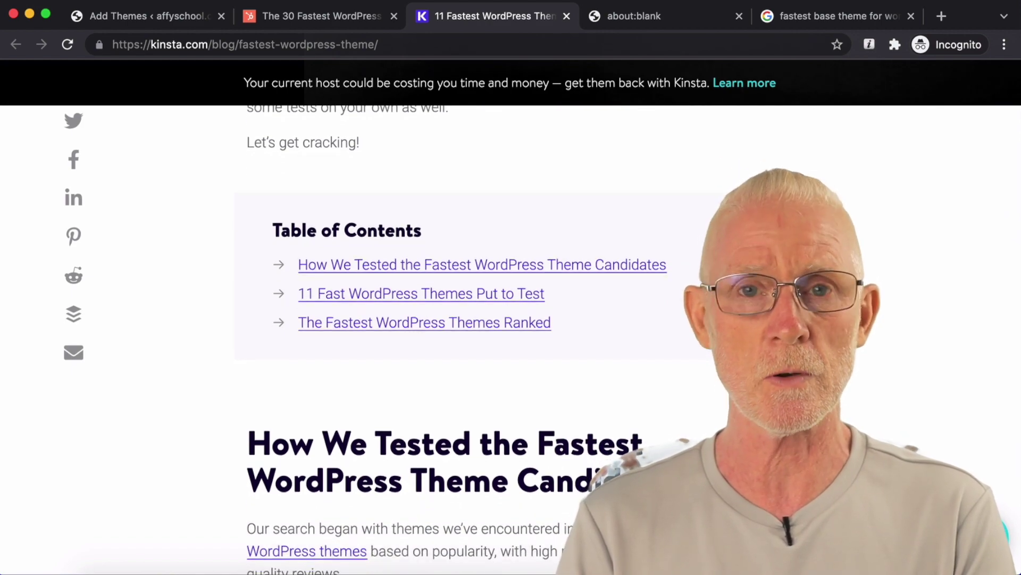
{"action": "scroll", "coordinate": [490, 341], "scroll_direction": "down", "scroll_amount": 20}
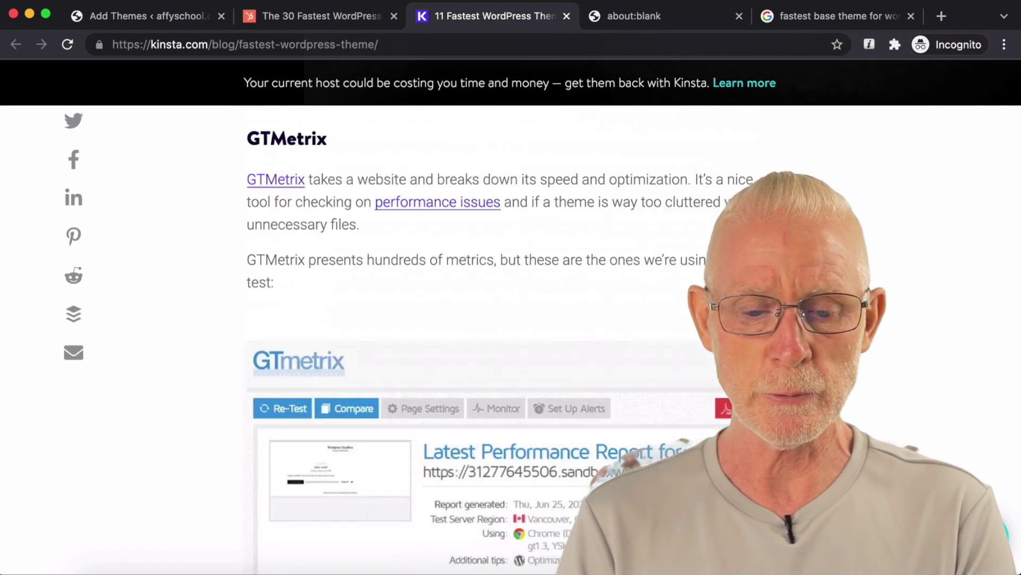
{"action": "scroll", "coordinate": [489, 340], "scroll_direction": "down", "scroll_amount": 15}
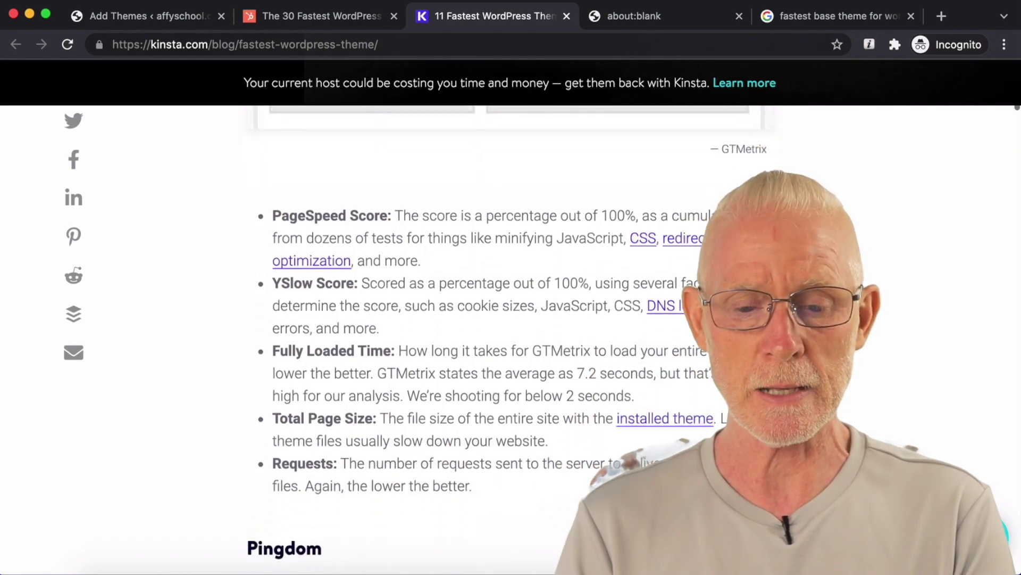
{"action": "scroll", "coordinate": [489, 340], "scroll_direction": "down", "scroll_amount": 15}
{"action": "scroll", "coordinate": [489, 340], "scroll_direction": "down", "scroll_amount": 15}
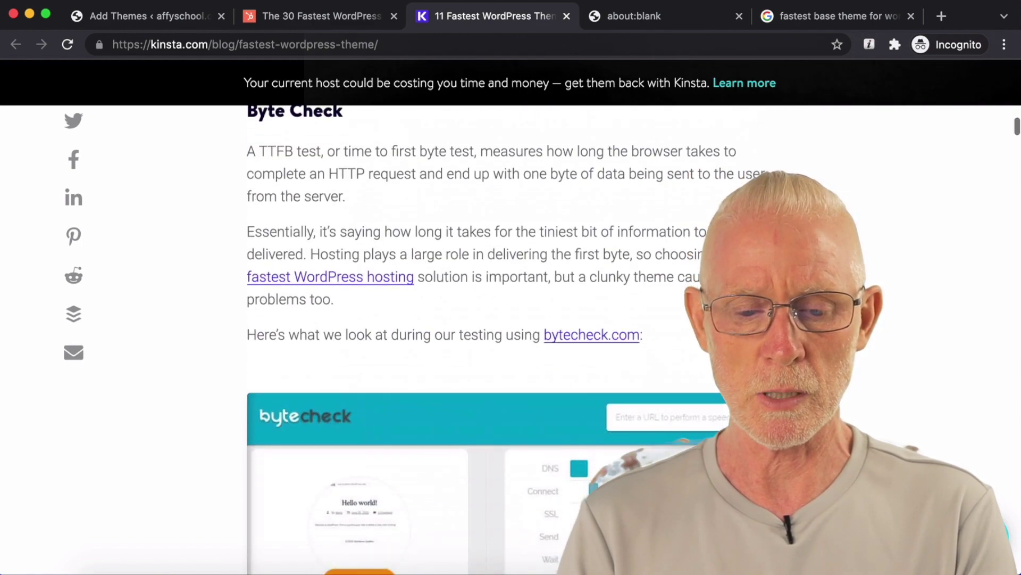
{"action": "scroll", "coordinate": [490, 340], "scroll_direction": "up", "scroll_amount": 3}
{"action": "scroll", "coordinate": [489, 341], "scroll_direction": "down", "scroll_amount": 10}
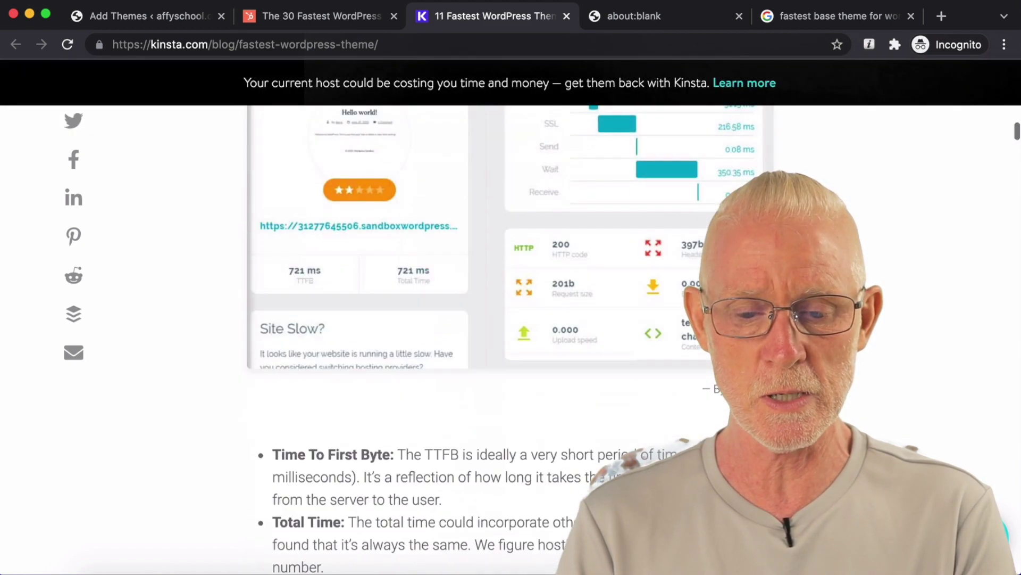
{"action": "scroll", "coordinate": [266, 253], "scroll_direction": "down", "scroll_amount": 12}
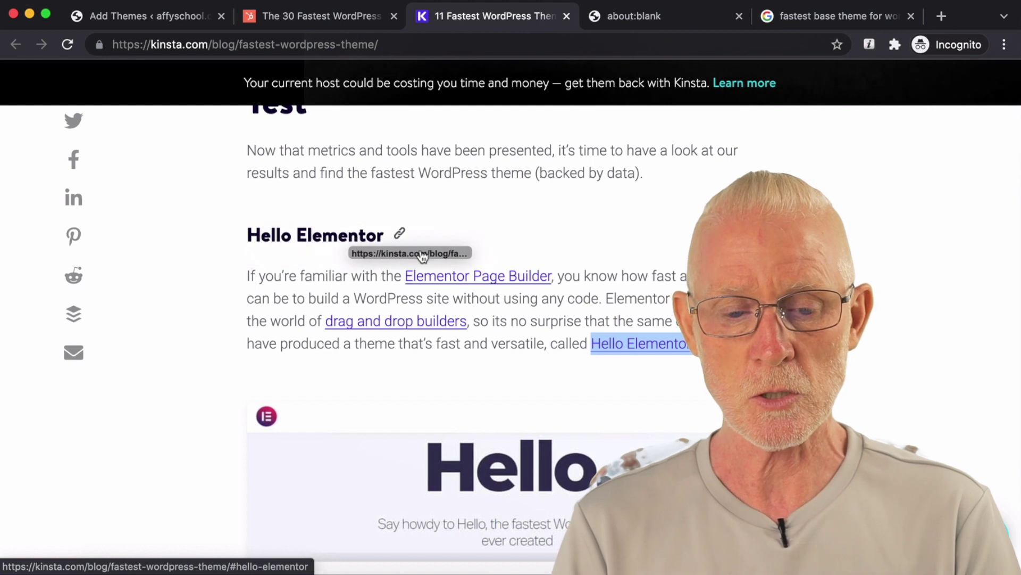
{"action": "left_click_drag", "start_coordinate": [232, 214], "coordinate": [381, 234]}
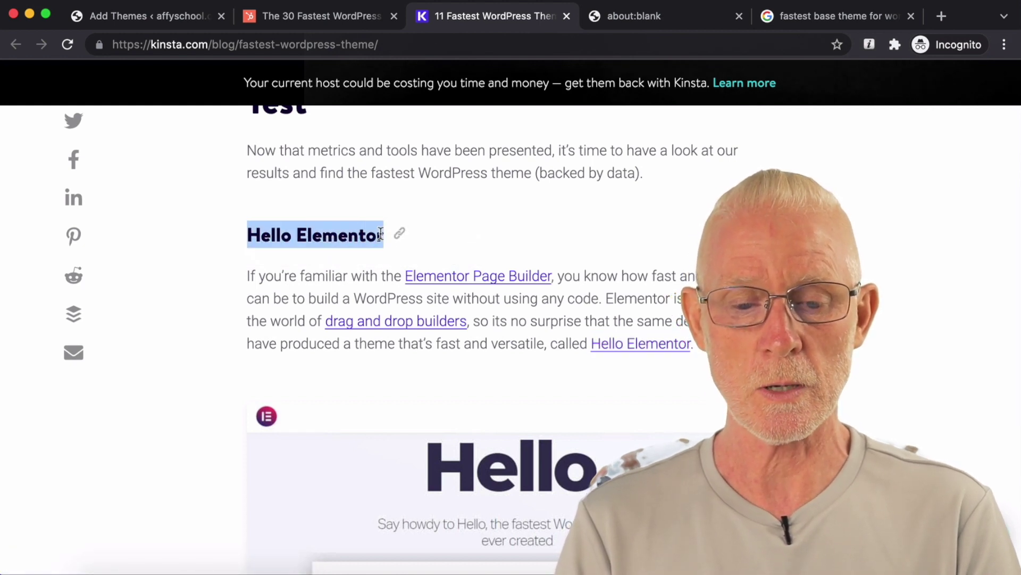
Step: Scroll to Hello Elementor's GTMetrix and Pingdom speed results, then return to the HubSpot article
{"action": "scroll", "coordinate": [548, 222], "scroll_direction": "down", "scroll_amount": 1}
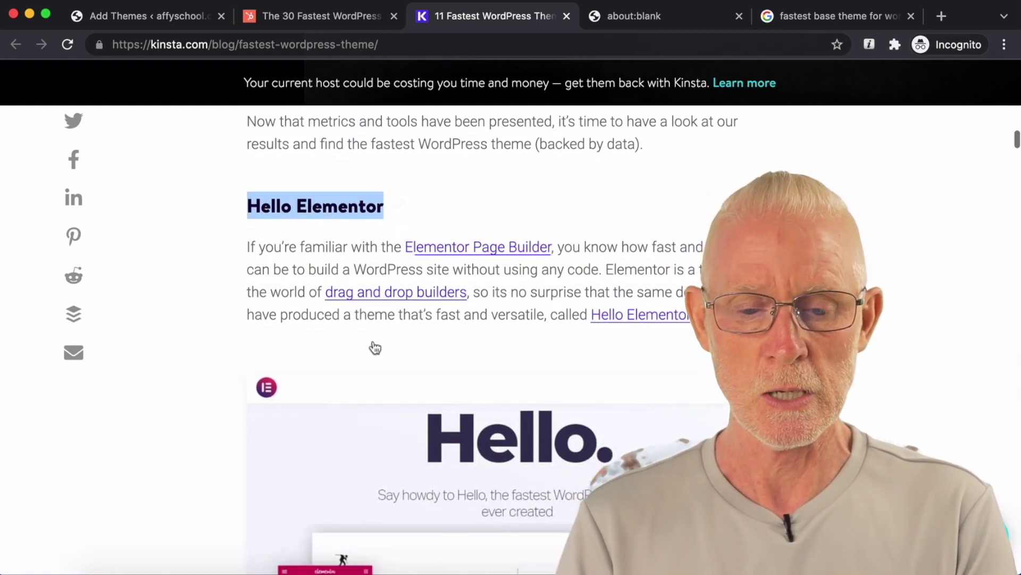
{"action": "scroll", "coordinate": [717, 199], "scroll_direction": "down", "scroll_amount": 5}
{"action": "scroll", "coordinate": [717, 199], "scroll_direction": "down", "scroll_amount": 15}
{"action": "scroll", "coordinate": [717, 199], "scroll_direction": "up", "scroll_amount": 4}
{"action": "scroll", "coordinate": [717, 194], "scroll_direction": "up", "scroll_amount": 20}
{"action": "scroll", "coordinate": [716, 194], "scroll_direction": "down", "scroll_amount": 15}
{"action": "scroll", "coordinate": [717, 196], "scroll_direction": "down", "scroll_amount": 12}
{"action": "scroll", "coordinate": [716, 199], "scroll_direction": "down", "scroll_amount": 4}
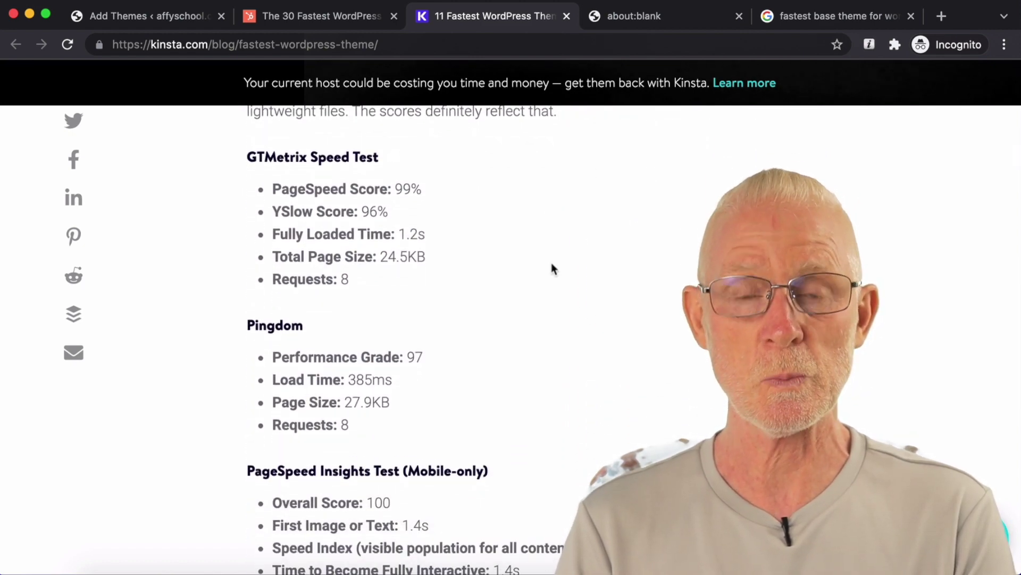
{"action": "left_click", "coordinate": [314, 16]}
Step: Highlight SociallyViral's 'HTTP Requests: 37' in HubSpot, scroll the list, then return to Add Themes
{"action": "scroll", "coordinate": [528, 209], "scroll_direction": "down", "scroll_amount": 2}
{"action": "scroll", "coordinate": [527, 218], "scroll_direction": "down", "scroll_amount": 1}
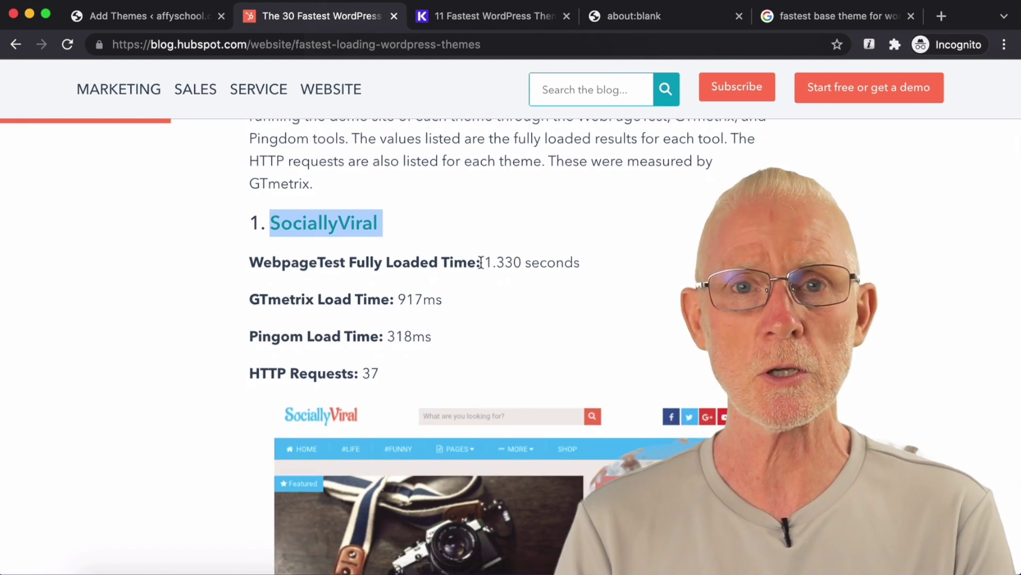
{"action": "left_click_drag", "start_coordinate": [384, 372], "coordinate": [247, 372]}
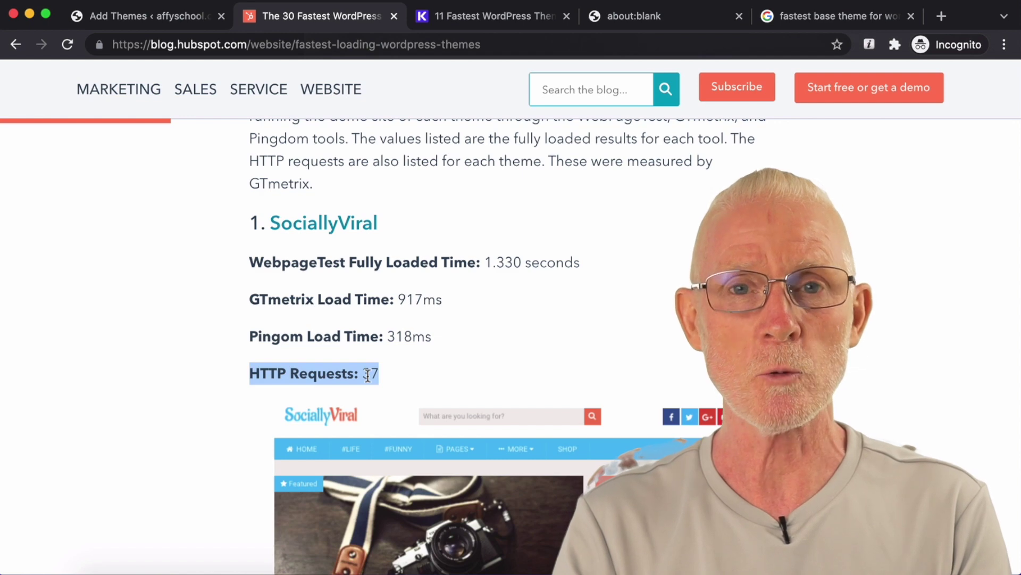
{"action": "scroll", "coordinate": [482, 346], "scroll_direction": "down", "scroll_amount": 1}
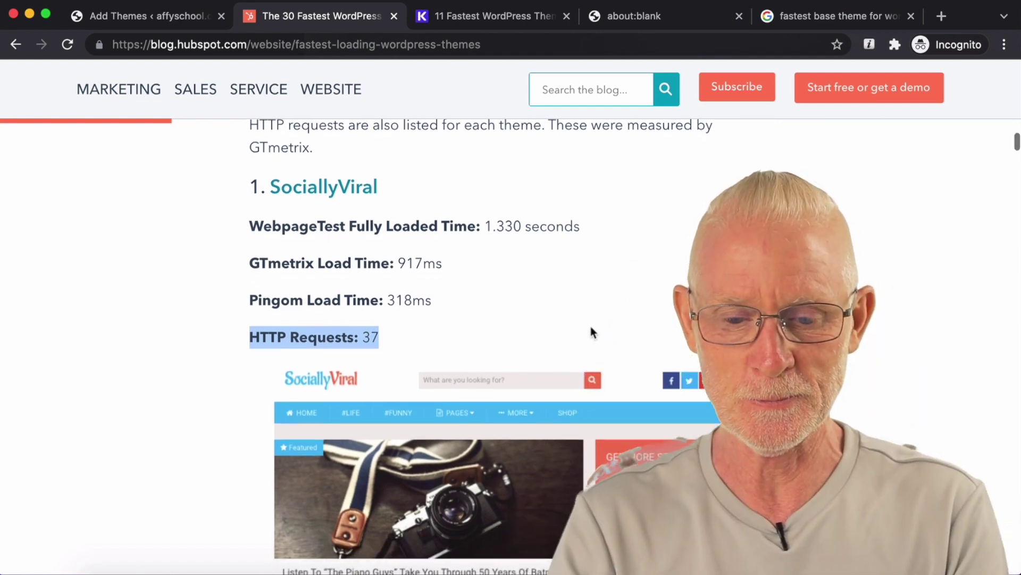
{"action": "scroll", "coordinate": [590, 332], "scroll_direction": "down", "scroll_amount": 15}
{"action": "scroll", "coordinate": [592, 327], "scroll_direction": "down", "scroll_amount": 15}
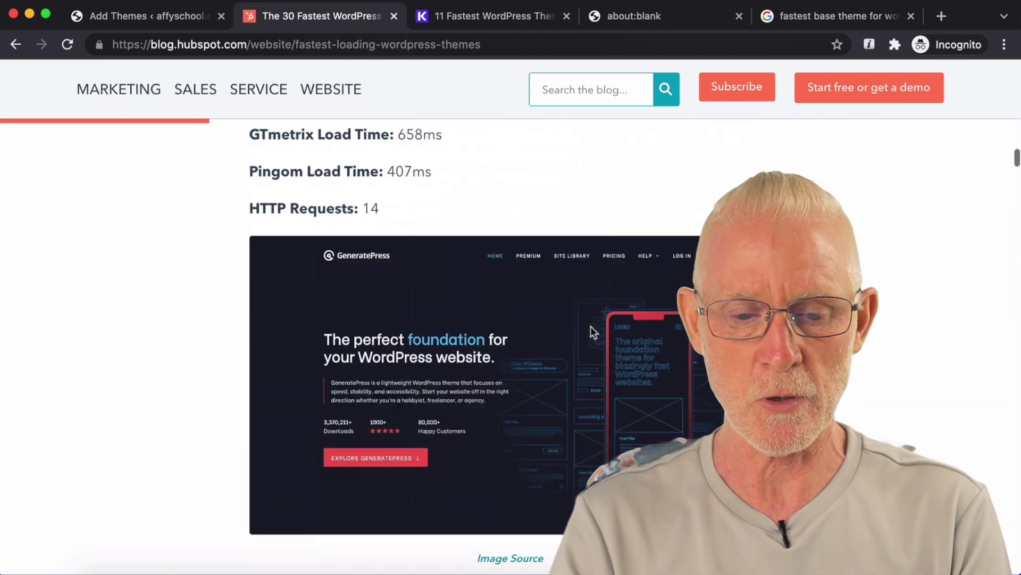
{"action": "scroll", "coordinate": [592, 329], "scroll_direction": "down", "scroll_amount": 15}
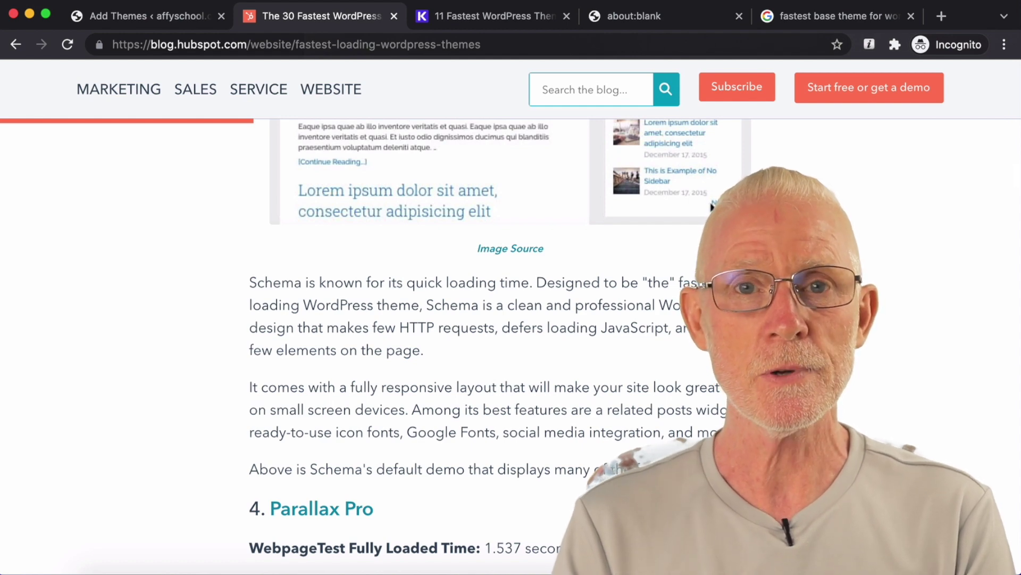
{"action": "left_click", "coordinate": [184, 20]}
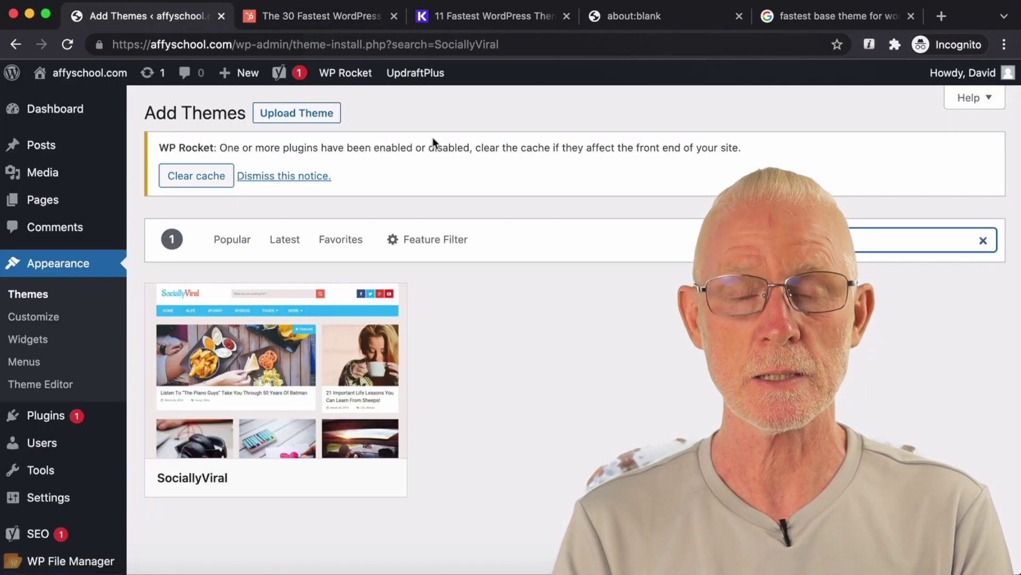
Step: Check in the Customizer that Twenty Nineteen is active, go back, then open WP File Manager
{"action": "scroll", "coordinate": [598, 208], "scroll_direction": "down", "scroll_amount": 1}
{"action": "scroll", "coordinate": [598, 211], "scroll_direction": "down", "scroll_amount": 1}
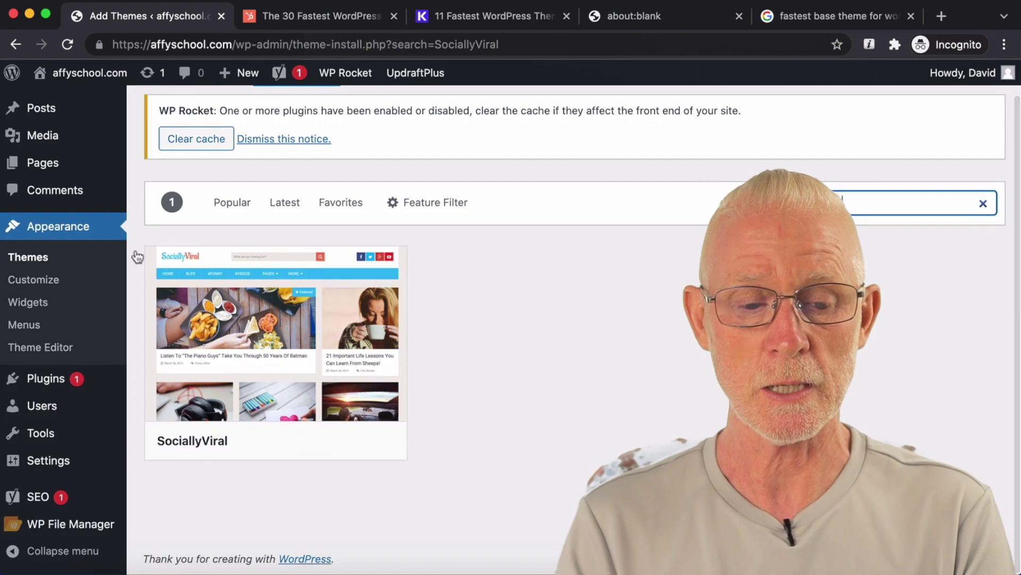
{"action": "left_click", "coordinate": [35, 280]}
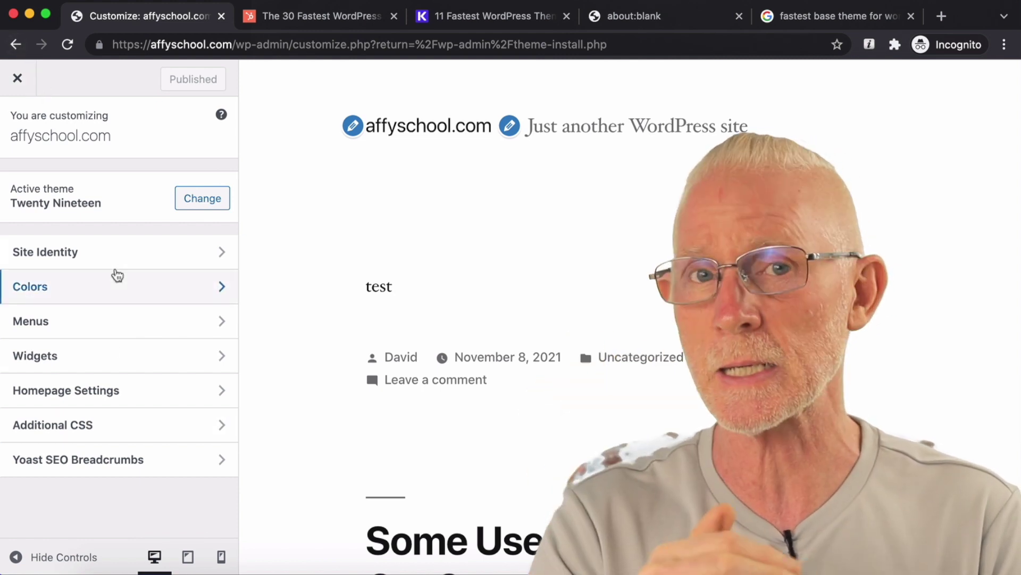
{"action": "left_click", "coordinate": [16, 46]}
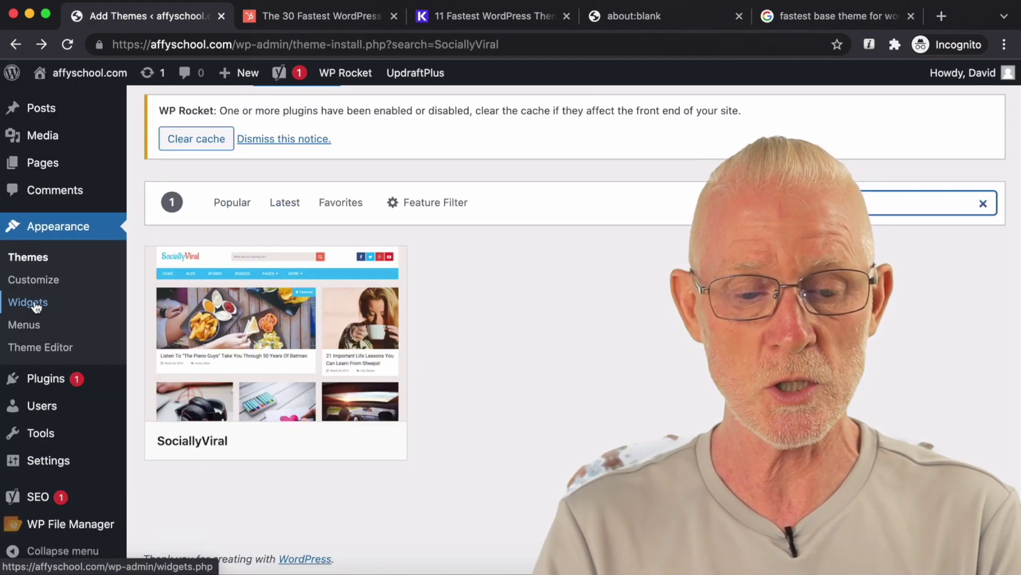
{"action": "mouse_move", "coordinate": [306, 317]}
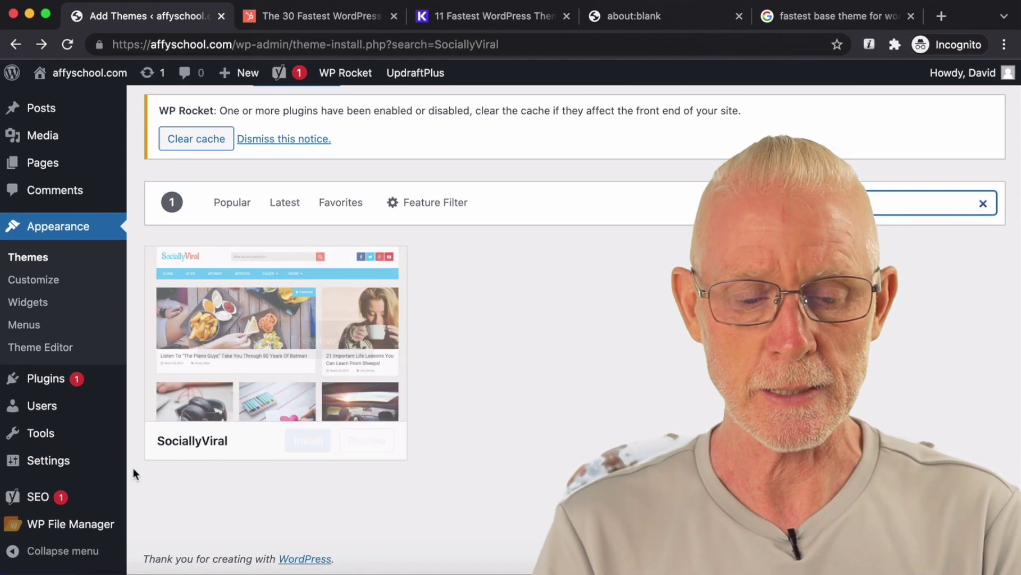
{"action": "left_click", "coordinate": [64, 524]}
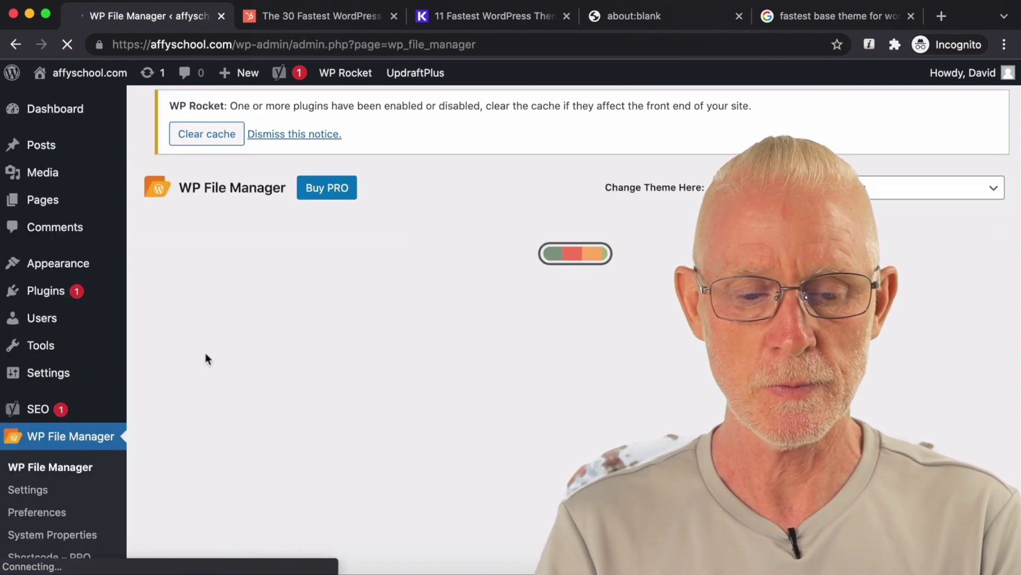
Step: Browse into wp-content/themes, showing twentynineteen, twentytwenty and twentytwentyone
{"action": "scroll", "coordinate": [426, 273], "scroll_direction": "down", "scroll_amount": 2}
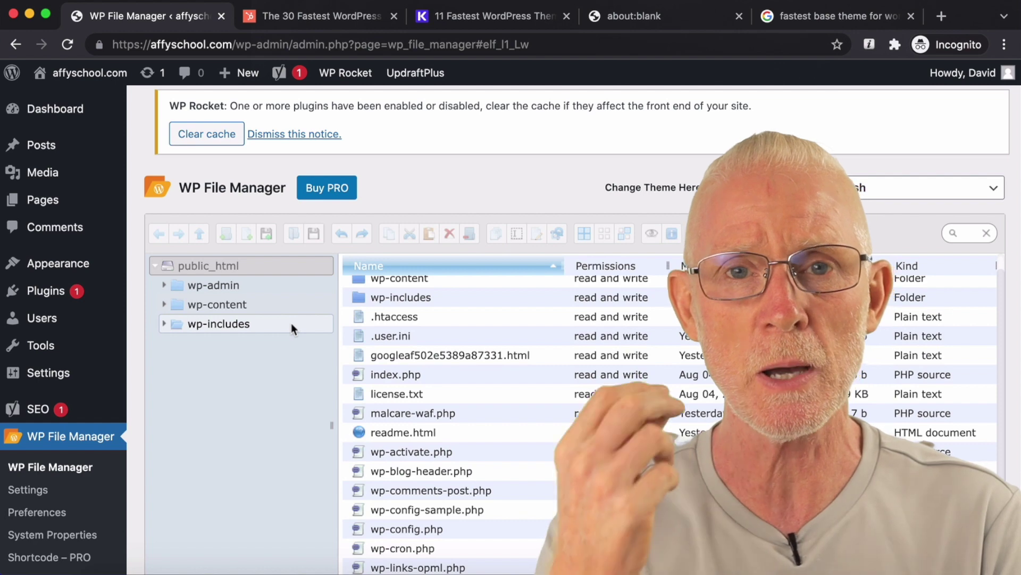
{"action": "left_click", "coordinate": [226, 305]}
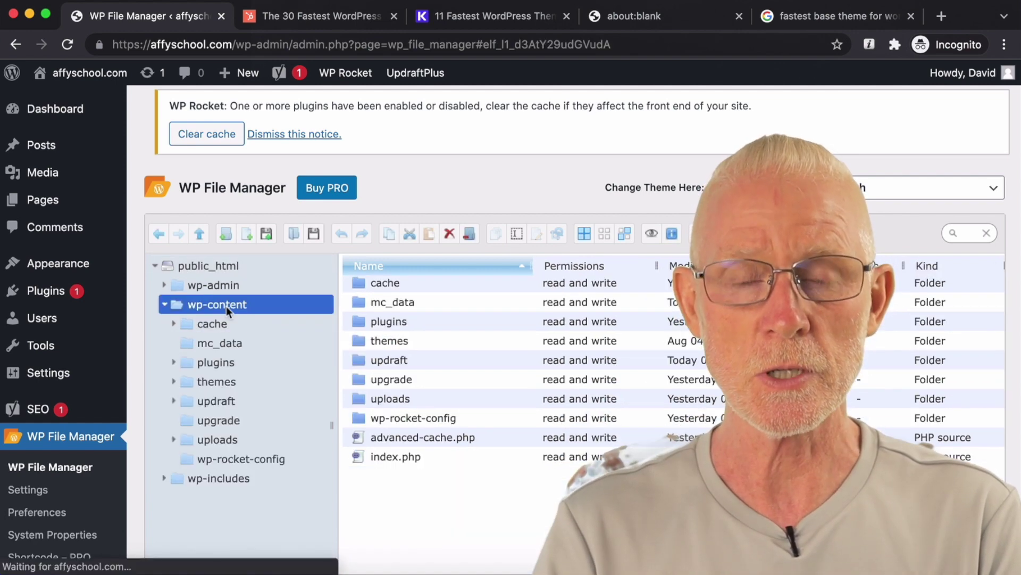
{"action": "scroll", "coordinate": [228, 346], "scroll_direction": "down", "scroll_amount": 1}
{"action": "left_click", "coordinate": [221, 364]}
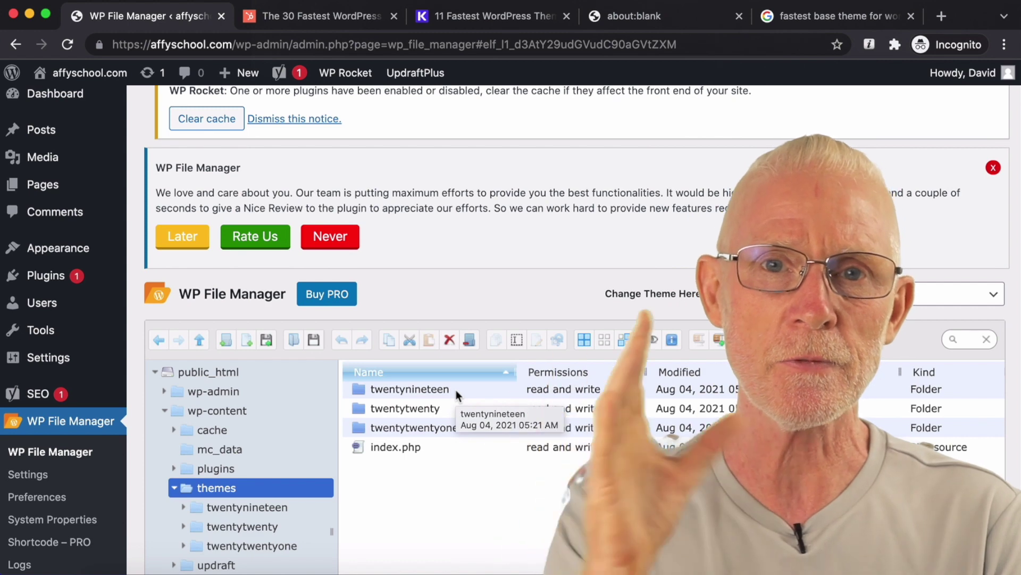
Step: Delete the Twenty Twenty-One theme from Appearance > Themes and confirm the deletion
{"action": "mouse_move", "coordinate": [53, 253]}
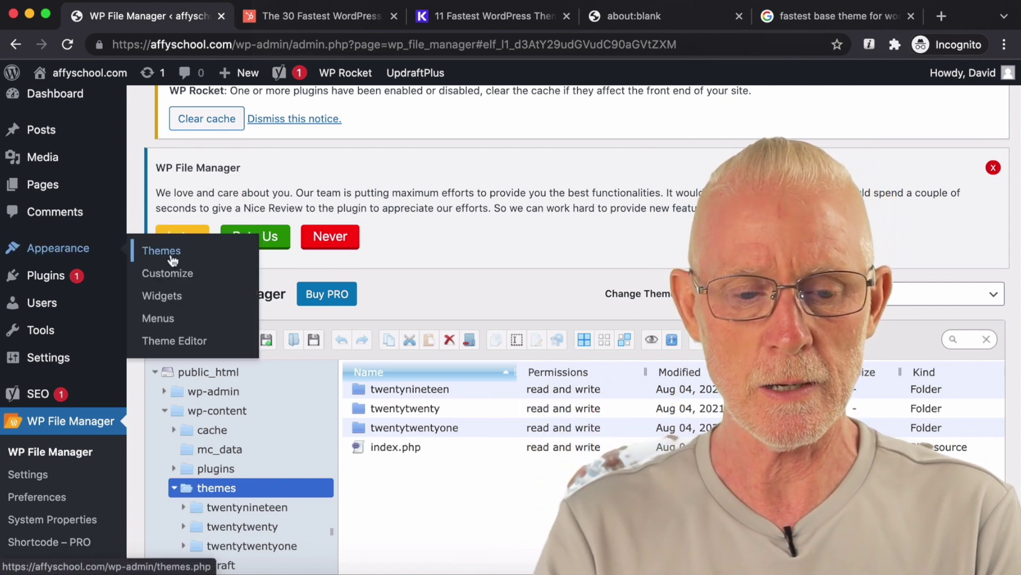
{"action": "left_click", "coordinate": [143, 250]}
{"action": "scroll", "coordinate": [644, 209], "scroll_direction": "down", "scroll_amount": 2}
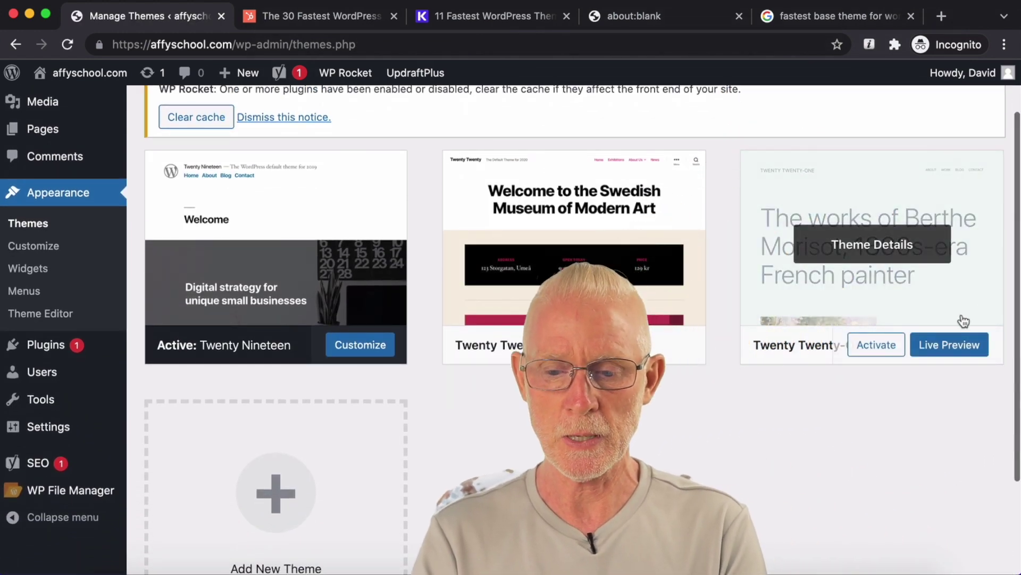
{"action": "left_click", "coordinate": [873, 317]}
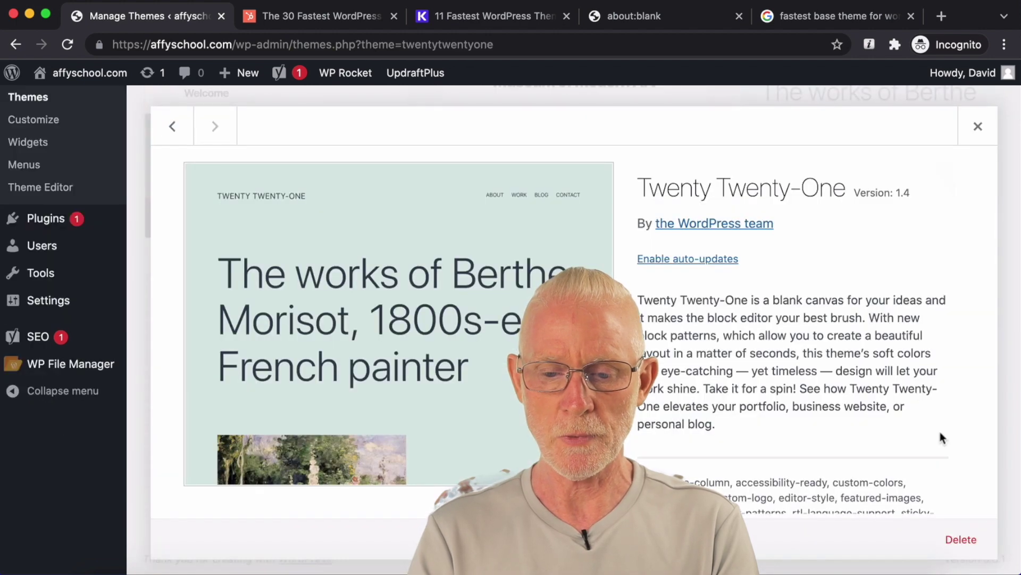
{"action": "scroll", "coordinate": [940, 432], "scroll_direction": "down", "scroll_amount": 1}
{"action": "left_click", "coordinate": [952, 539]}
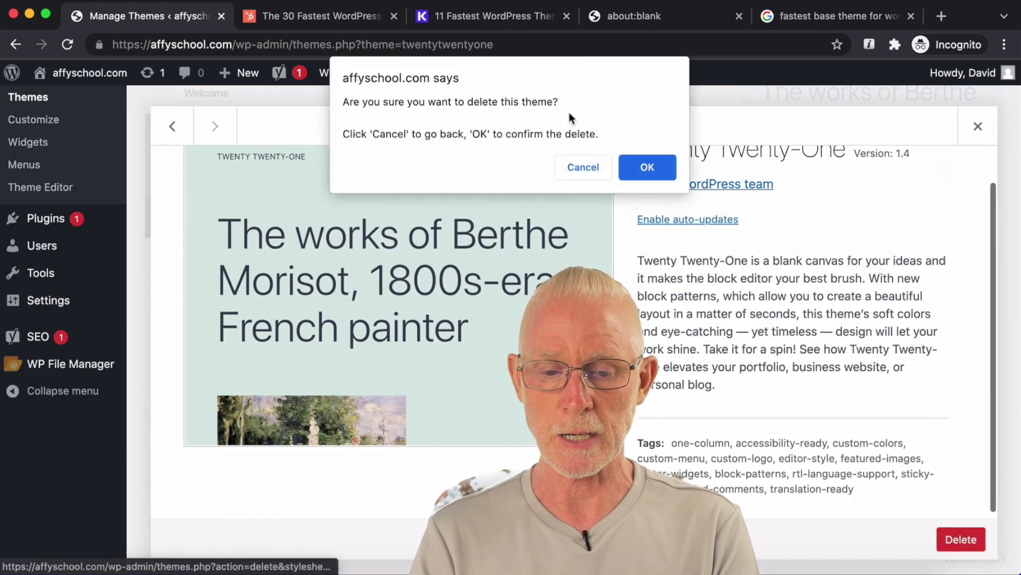
{"action": "left_click", "coordinate": [645, 168]}
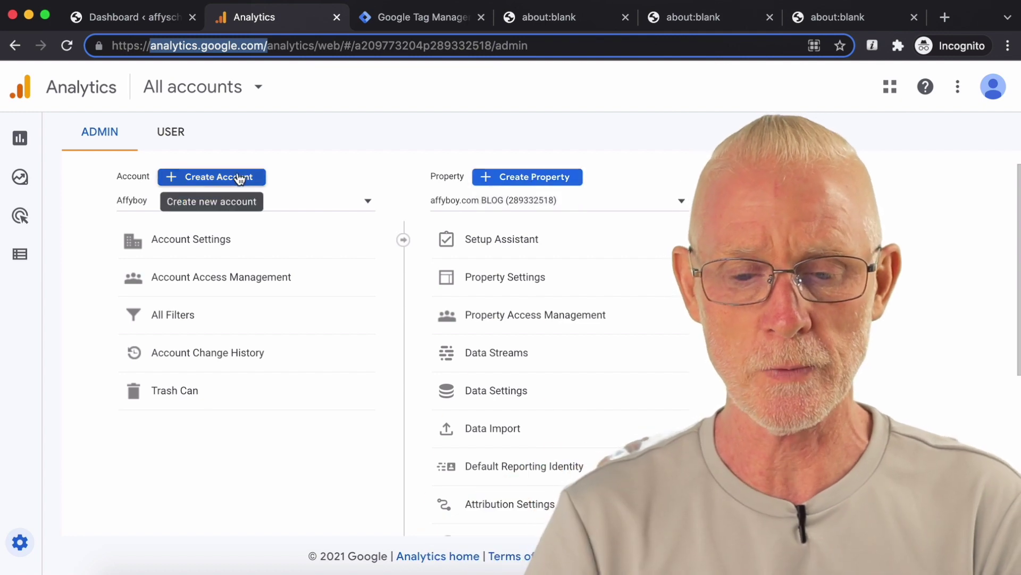
Step: Start a new Analytics account named affyschool
{"action": "left_click", "coordinate": [240, 177]}
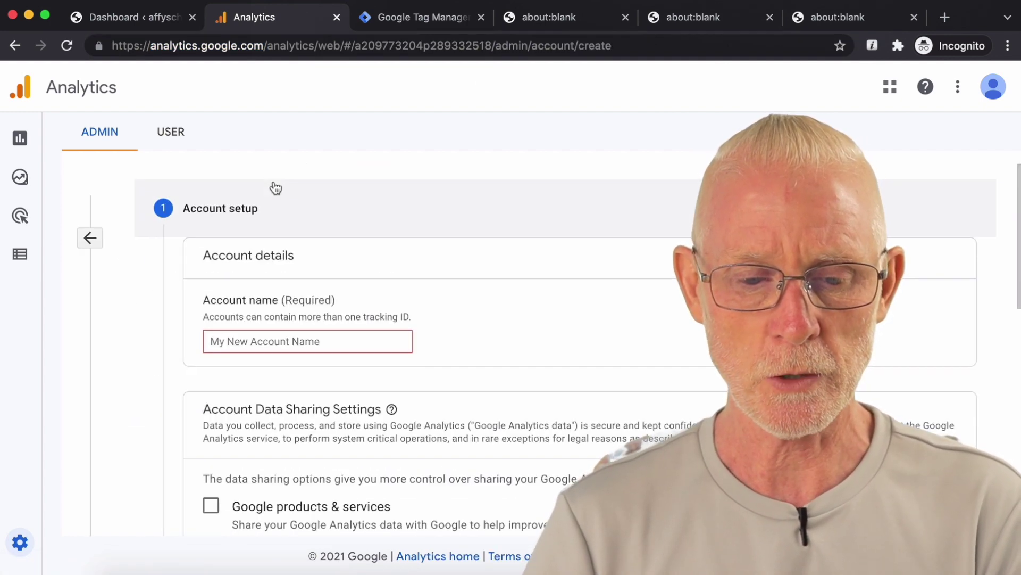
{"action": "scroll", "coordinate": [416, 265], "scroll_direction": "down", "scroll_amount": 1}
{"action": "left_click", "coordinate": [354, 305]}
{"action": "type", "text": "affyschool"}
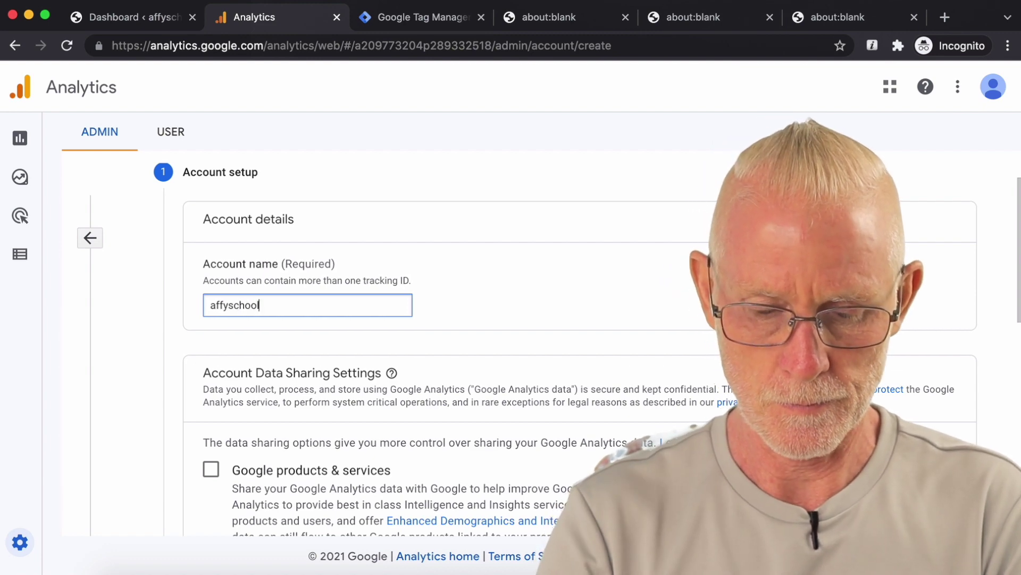
{"action": "scroll", "coordinate": [287, 245], "scroll_direction": "down", "scroll_amount": 5}
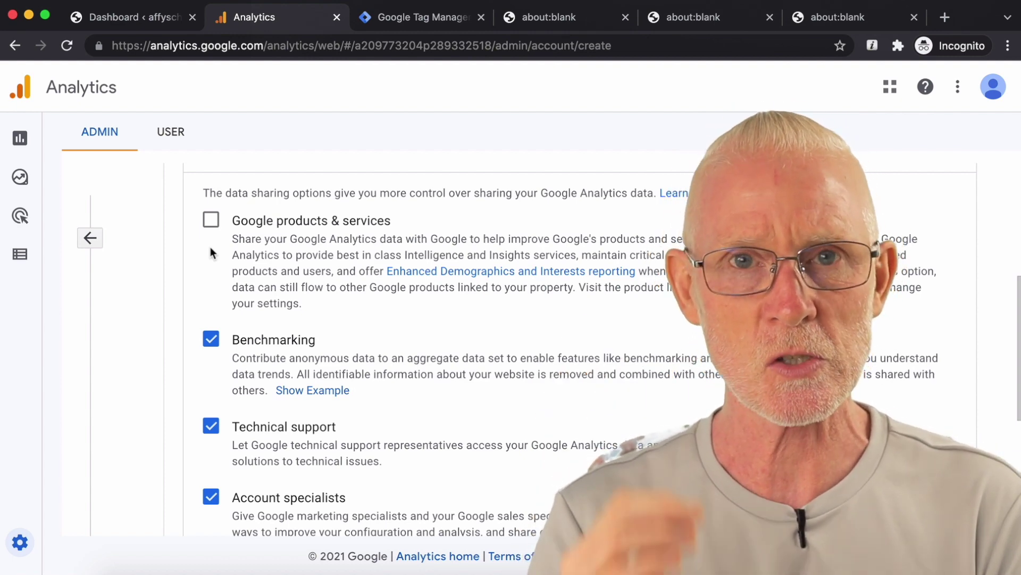
{"action": "scroll", "coordinate": [211, 252], "scroll_direction": "down", "scroll_amount": 1}
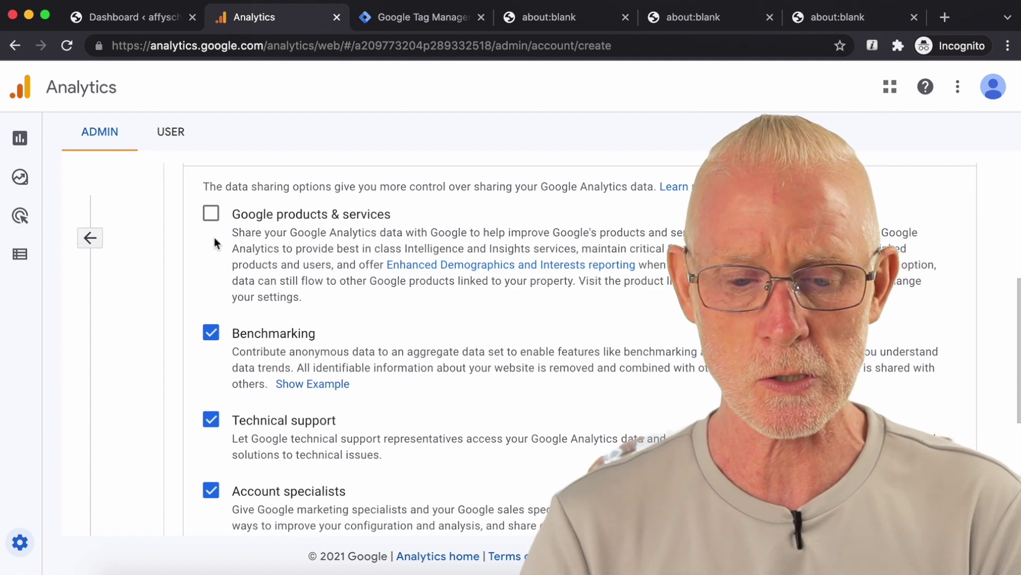
{"action": "scroll", "coordinate": [215, 243], "scroll_direction": "down", "scroll_amount": 2}
Step: Turn off data sharing for Technical support and Account specialists, then continue
{"action": "left_click", "coordinate": [211, 399]}
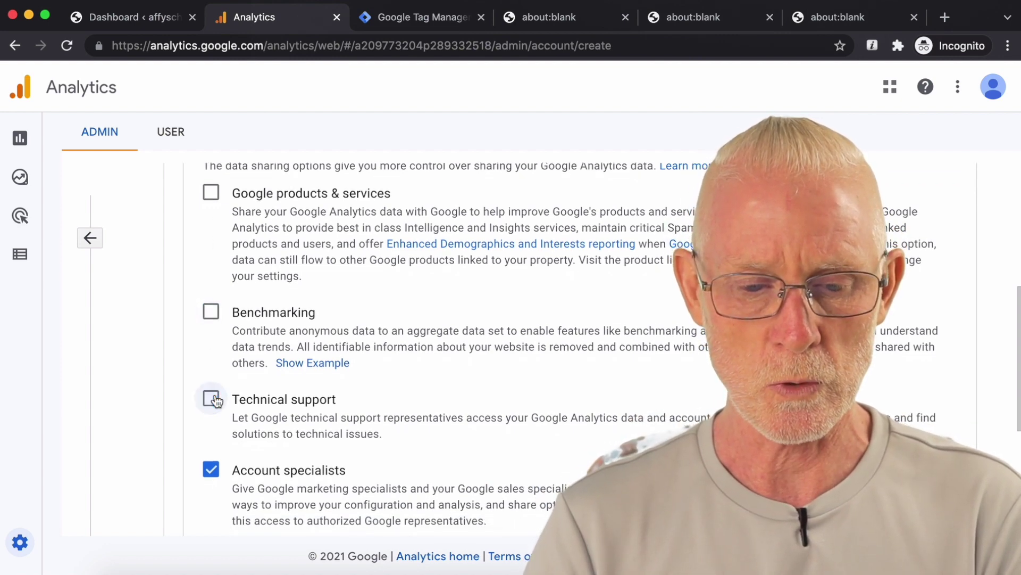
{"action": "scroll", "coordinate": [211, 399], "scroll_direction": "down", "scroll_amount": 3}
{"action": "left_click", "coordinate": [212, 412]}
{"action": "scroll", "coordinate": [272, 401], "scroll_direction": "down", "scroll_amount": 4}
{"action": "scroll", "coordinate": [272, 401], "scroll_direction": "up", "scroll_amount": 10}
{"action": "scroll", "coordinate": [272, 401], "scroll_direction": "down", "scroll_amount": 10}
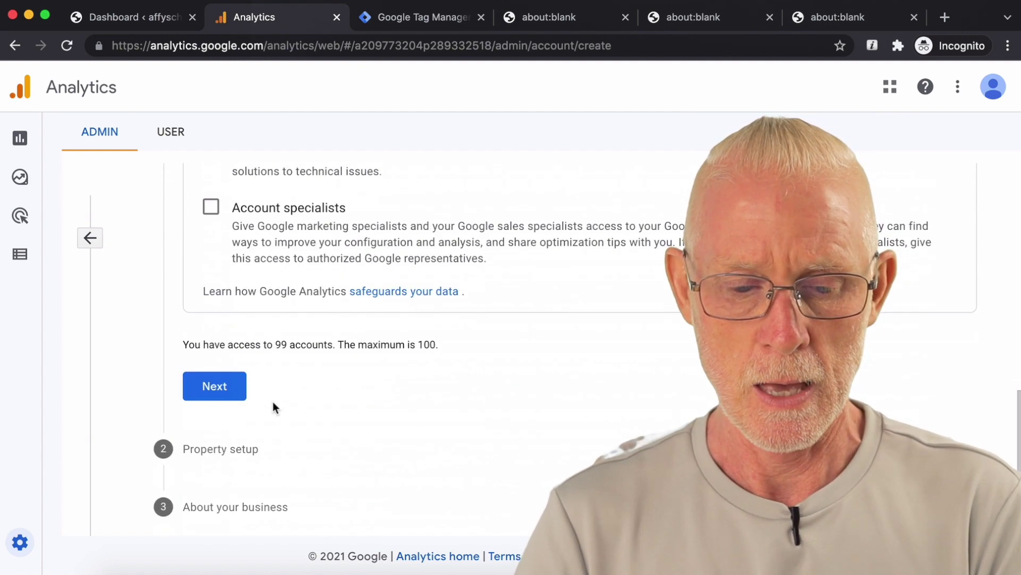
{"action": "left_click", "coordinate": [216, 389]}
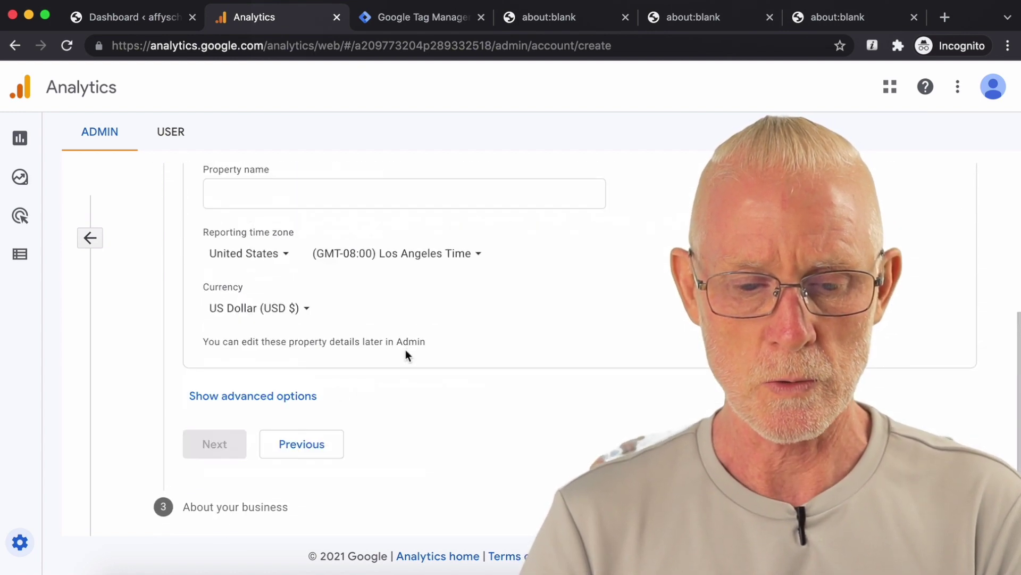
Step: Name the property affyschool with Singapore as the reporting country
{"action": "left_click", "coordinate": [383, 282]}
{"action": "type", "text": "aff"}
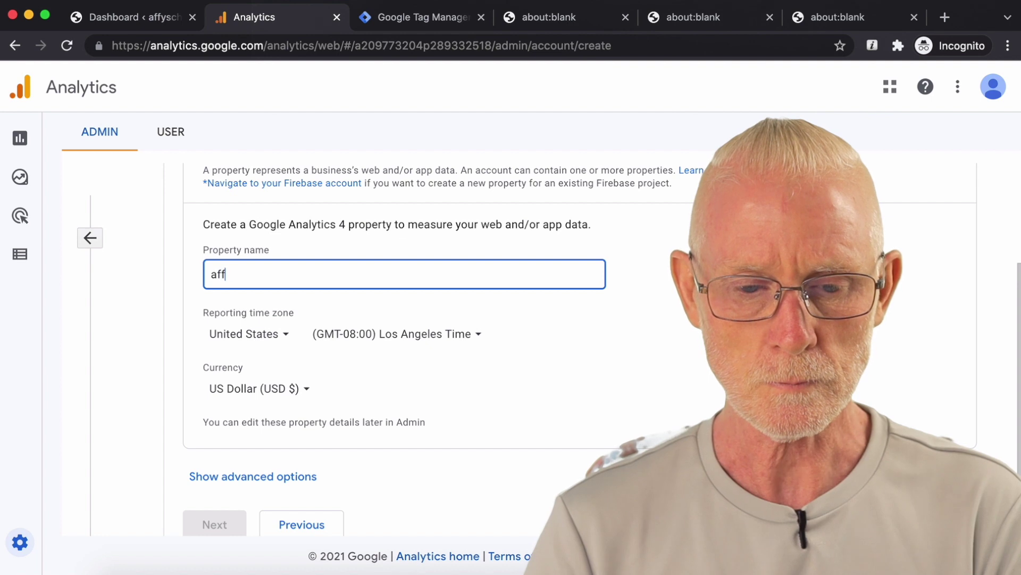
{"action": "type", "text": "yschool"}
{"action": "scroll", "coordinate": [388, 290], "scroll_direction": "down", "scroll_amount": 1}
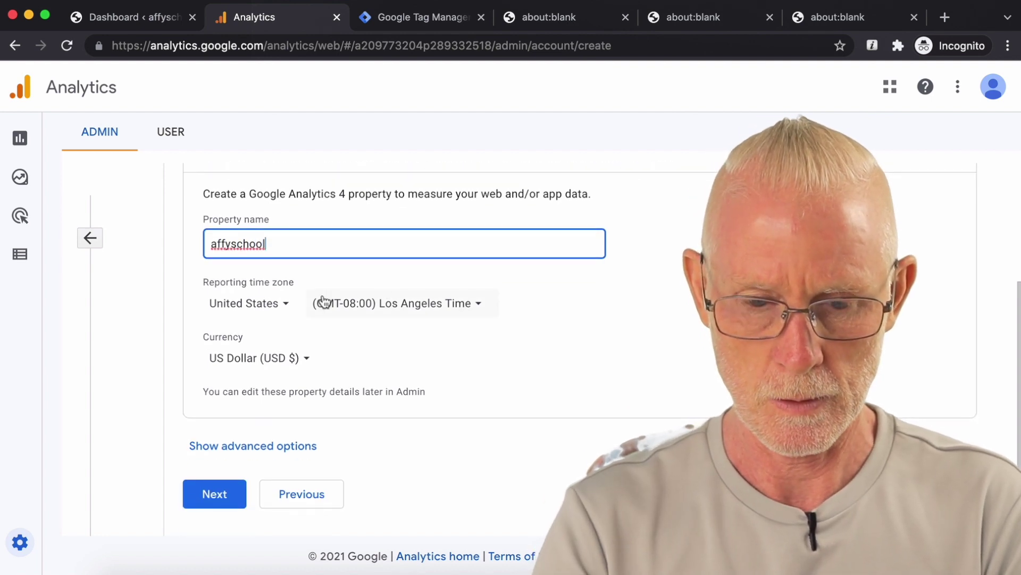
{"action": "left_click", "coordinate": [278, 308]}
{"action": "type", "text": "s"}
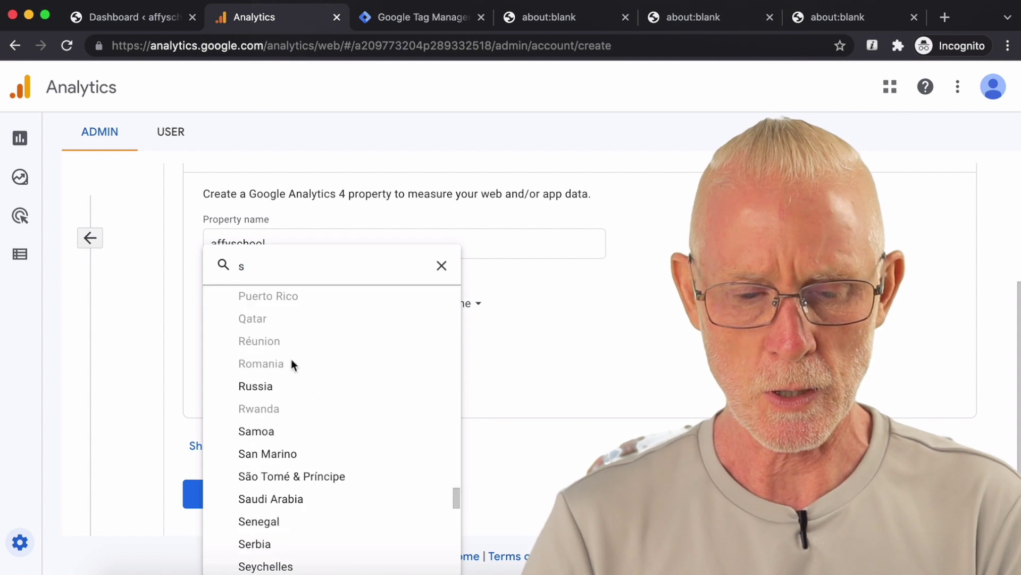
{"action": "scroll", "coordinate": [292, 363], "scroll_direction": "down", "scroll_amount": 3}
{"action": "scroll", "coordinate": [290, 383], "scroll_direction": "down", "scroll_amount": 1}
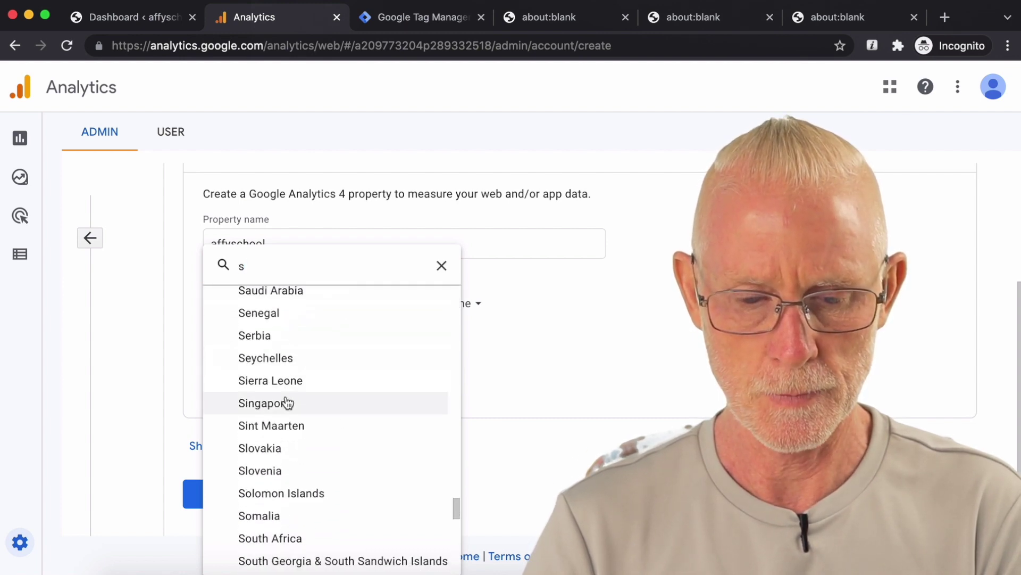
{"action": "left_click", "coordinate": [286, 402]}
{"action": "scroll", "coordinate": [484, 330], "scroll_direction": "down", "scroll_amount": 1}
{"action": "scroll", "coordinate": [488, 334], "scroll_direction": "down", "scroll_amount": 1}
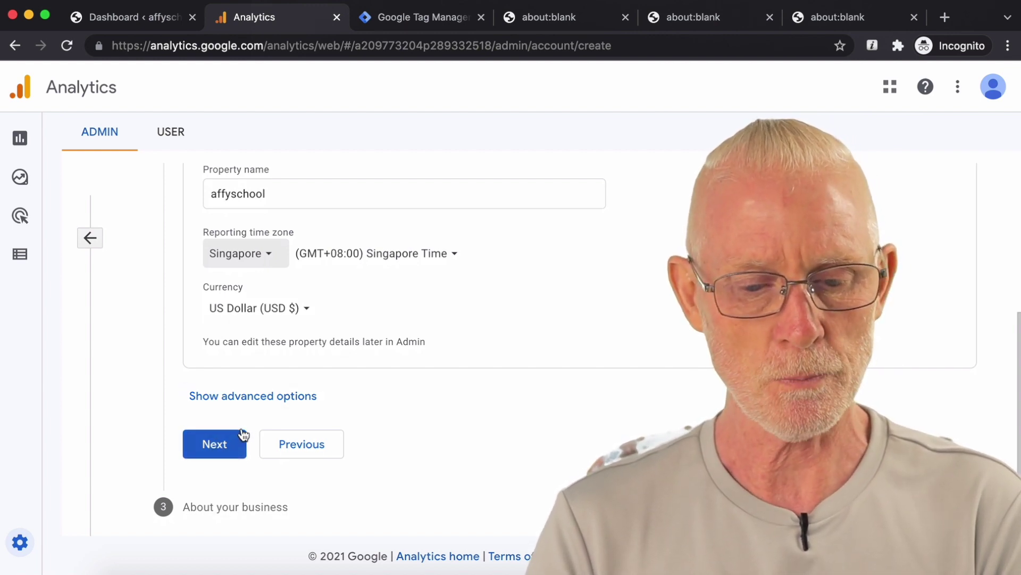
{"action": "left_click", "coordinate": [234, 450]}
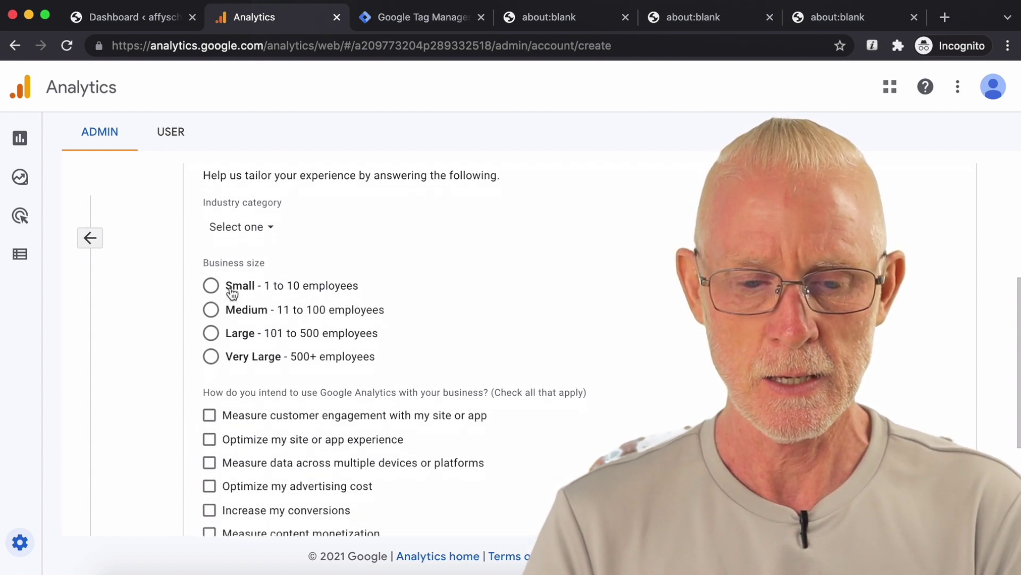
Step: Set business size to Medium with goals customer engagement and site experience, then submit
{"action": "left_click", "coordinate": [211, 309]}
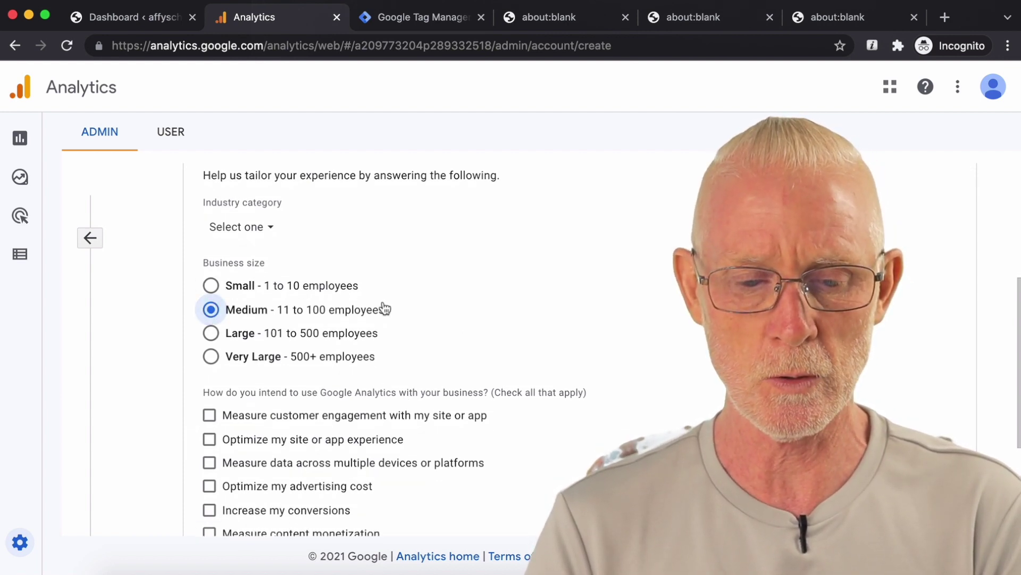
{"action": "scroll", "coordinate": [404, 303], "scroll_direction": "down", "scroll_amount": 3}
{"action": "scroll", "coordinate": [463, 285], "scroll_direction": "down", "scroll_amount": 1}
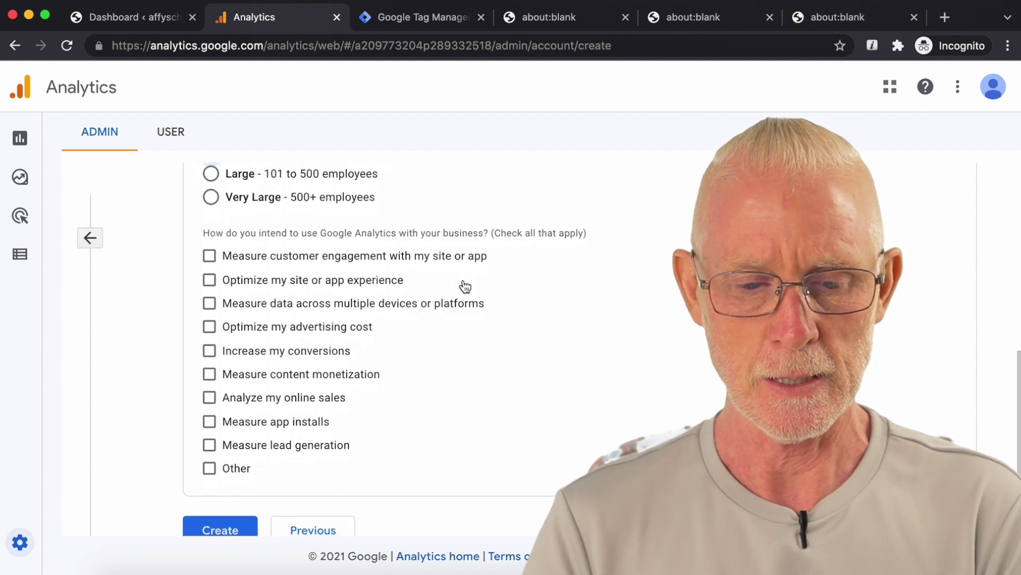
{"action": "left_click", "coordinate": [210, 256]}
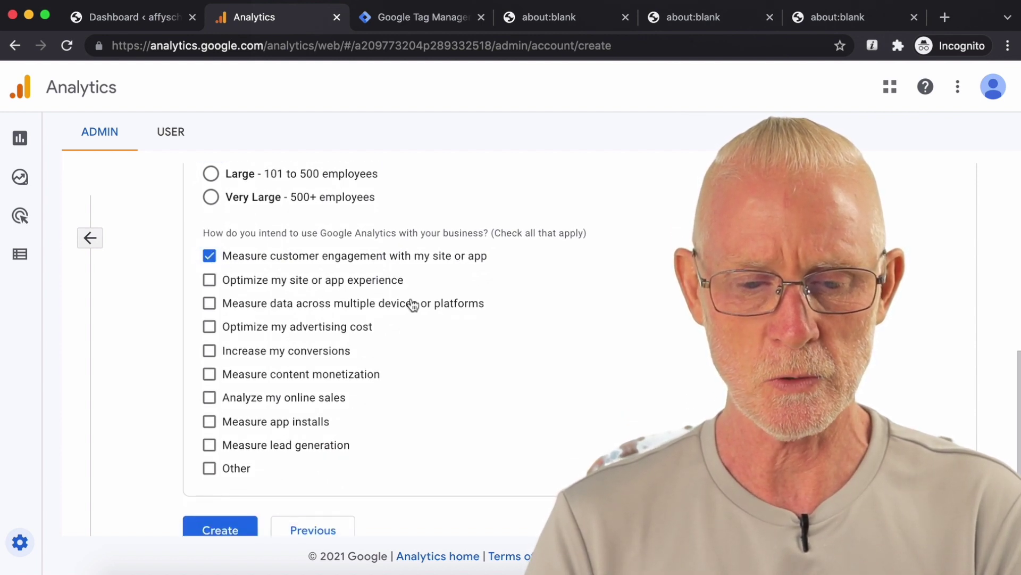
{"action": "left_click", "coordinate": [209, 280]}
{"action": "scroll", "coordinate": [441, 335], "scroll_direction": "down", "scroll_amount": 1}
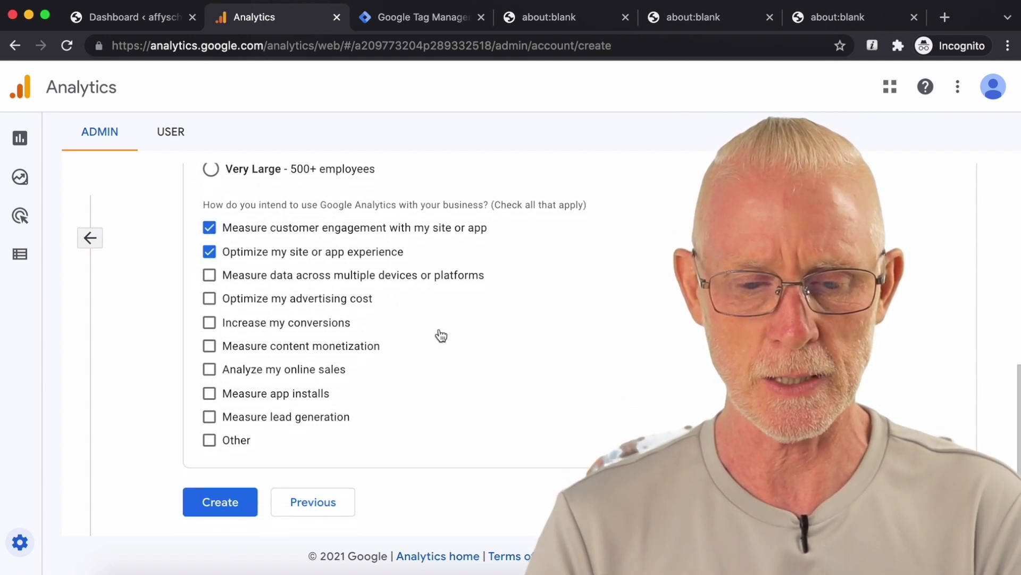
{"action": "left_click", "coordinate": [226, 504]}
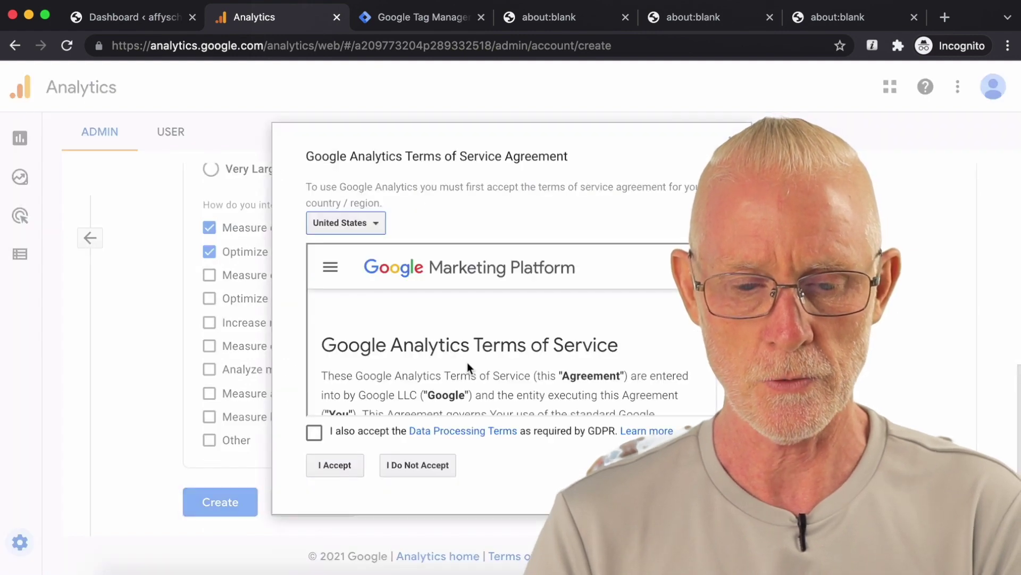
Step: Accept the GDPR Data Processing Terms and the Analytics terms of service
{"action": "scroll", "coordinate": [511, 293], "scroll_direction": "down", "scroll_amount": 5}
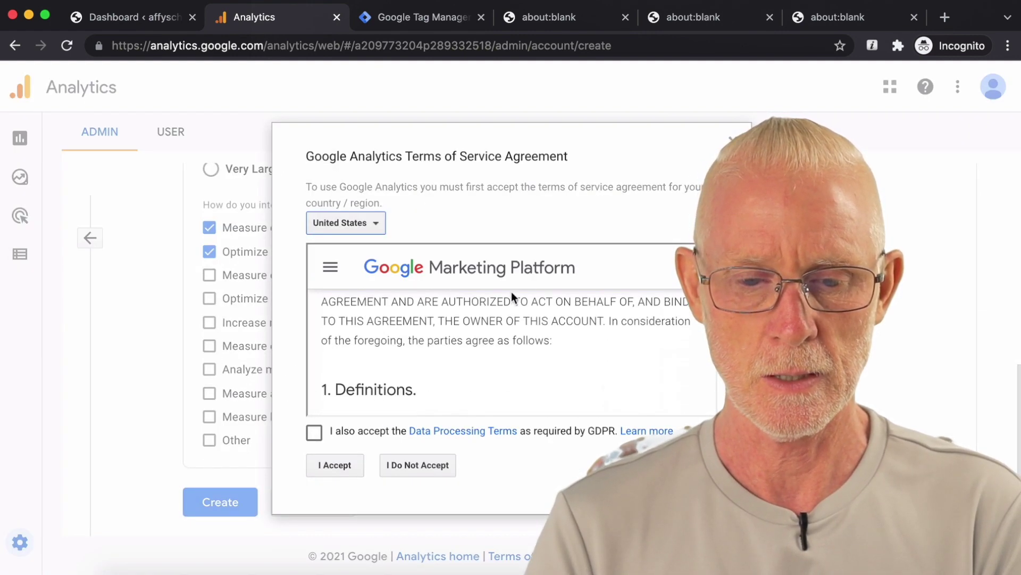
{"action": "left_click", "coordinate": [314, 433]}
{"action": "left_click", "coordinate": [337, 464]}
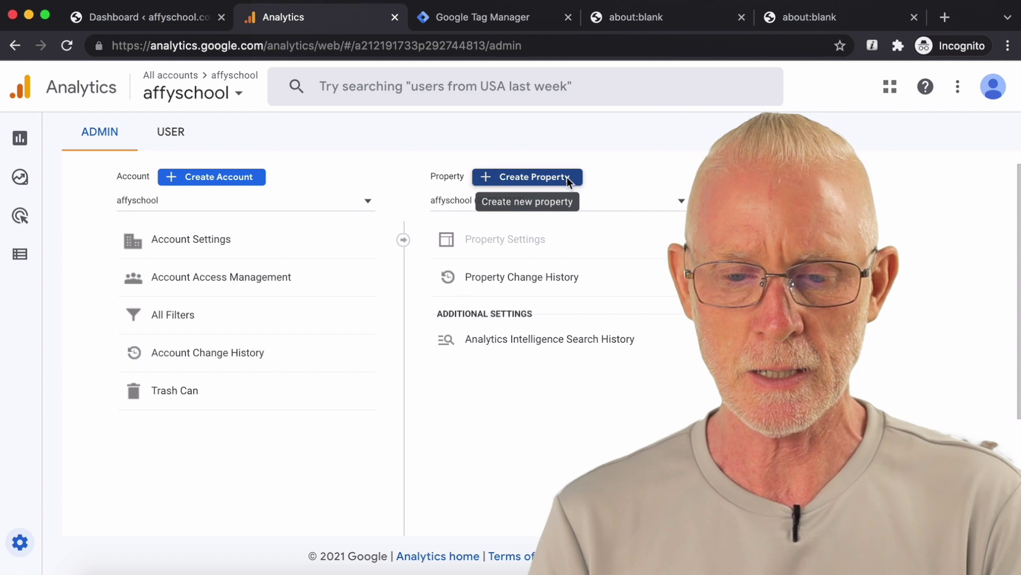
{"action": "left_click", "coordinate": [567, 178]}
Step: Enter the affyschool property name, set Singapore as reporting country, and show advanced options
{"action": "left_click", "coordinate": [361, 417]}
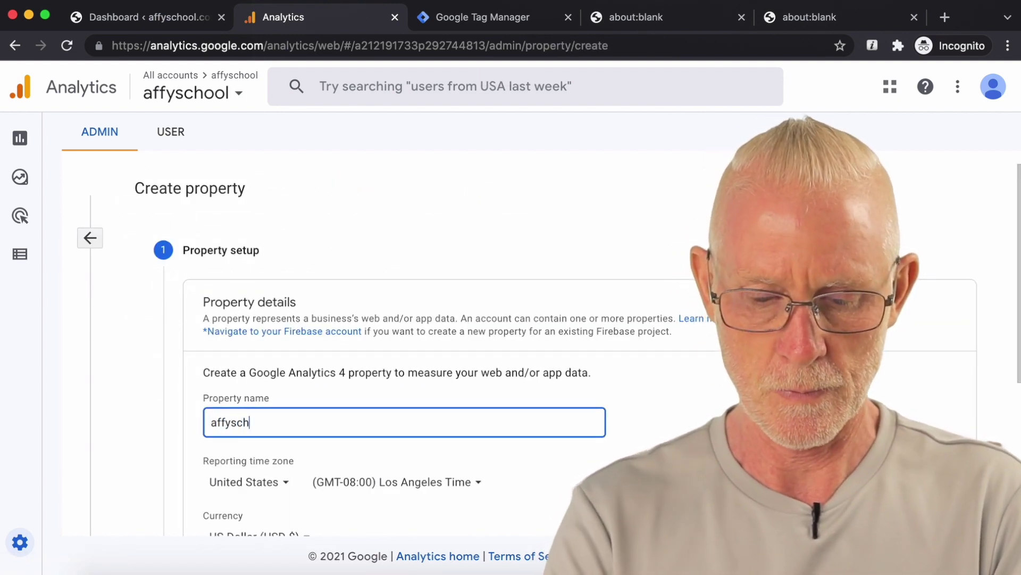
{"action": "scroll", "coordinate": [347, 421], "scroll_direction": "down", "scroll_amount": 5}
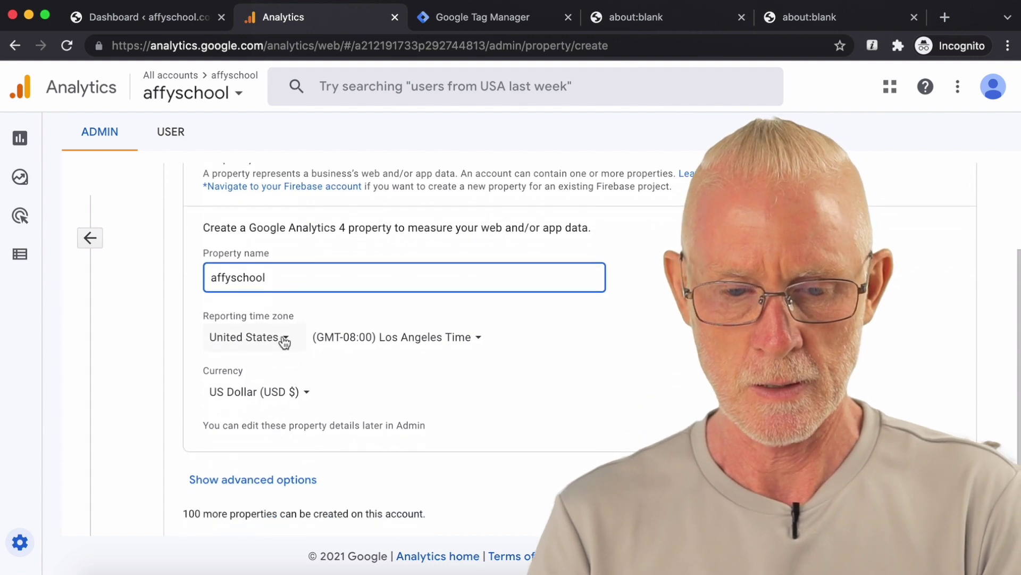
{"action": "left_click", "coordinate": [285, 343]}
{"action": "type", "text": "s"}
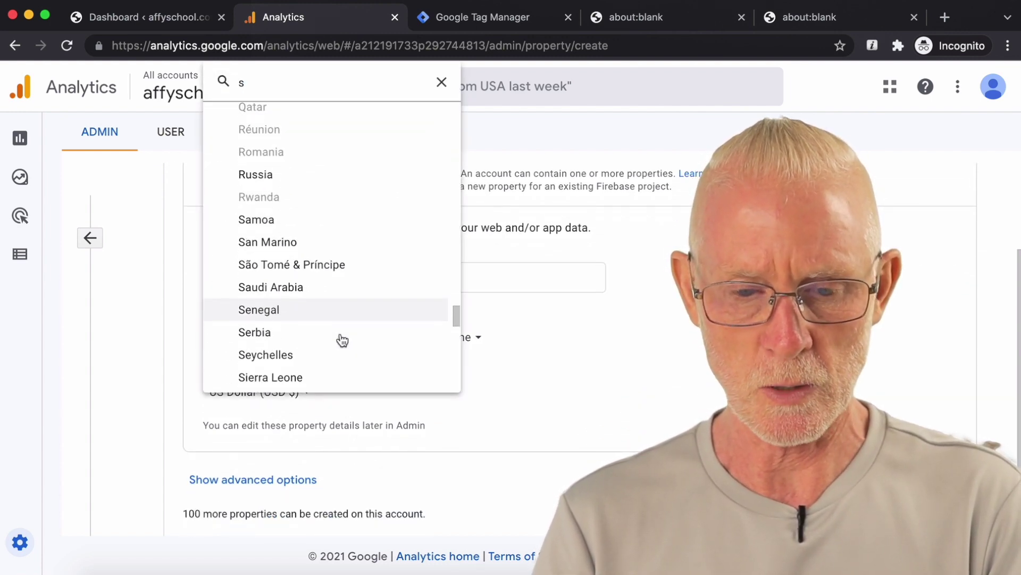
{"action": "scroll", "coordinate": [342, 340], "scroll_direction": "down", "scroll_amount": 1}
{"action": "left_click", "coordinate": [285, 358]}
{"action": "scroll", "coordinate": [374, 328], "scroll_direction": "down", "scroll_amount": 2}
{"action": "scroll", "coordinate": [375, 329], "scroll_direction": "down", "scroll_amount": 1}
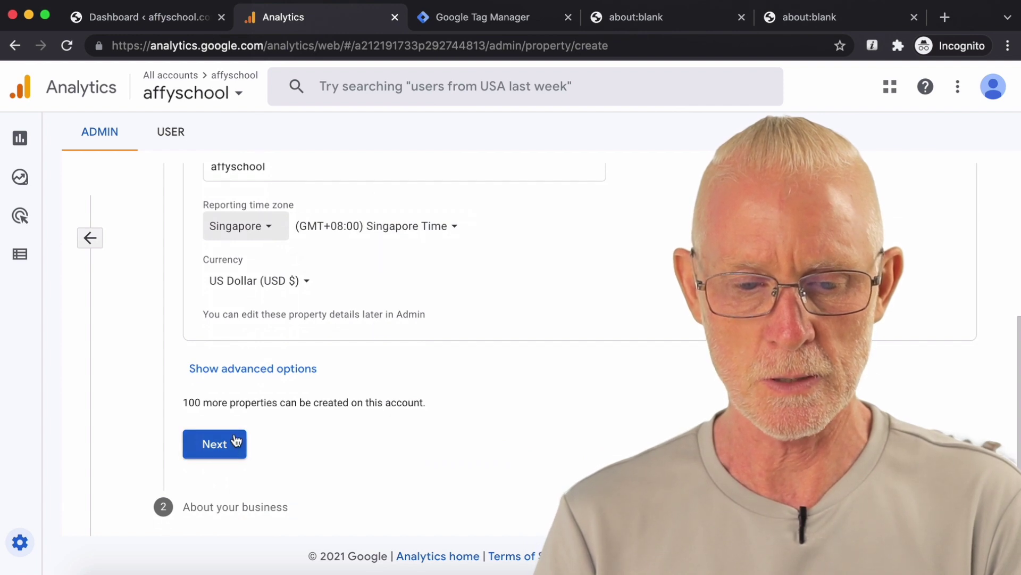
{"action": "left_click", "coordinate": [313, 370]}
{"action": "scroll", "coordinate": [466, 378], "scroll_direction": "down", "scroll_amount": 2}
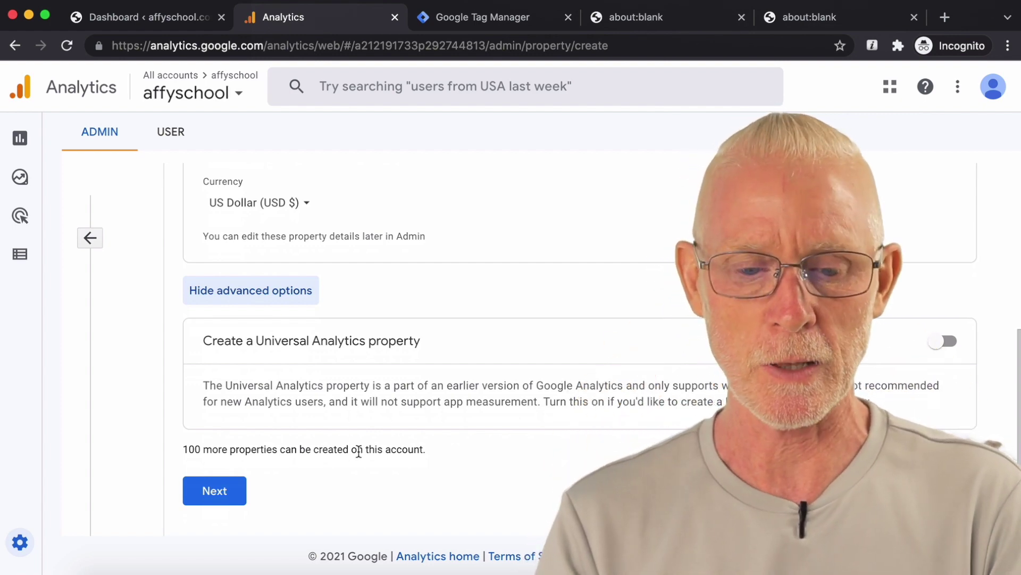
Step: Choose Medium business size and the customer engagement goal, then create the property
{"action": "left_click", "coordinate": [234, 493]}
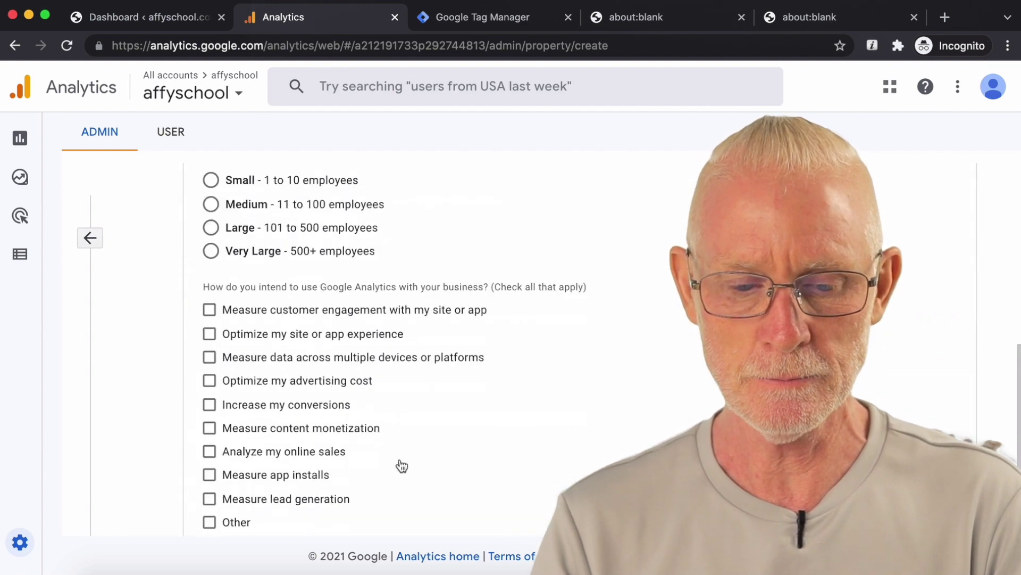
{"action": "scroll", "coordinate": [434, 482], "scroll_direction": "down", "scroll_amount": 4}
{"action": "scroll", "coordinate": [475, 423], "scroll_direction": "up", "scroll_amount": 2}
{"action": "left_click", "coordinate": [213, 250]}
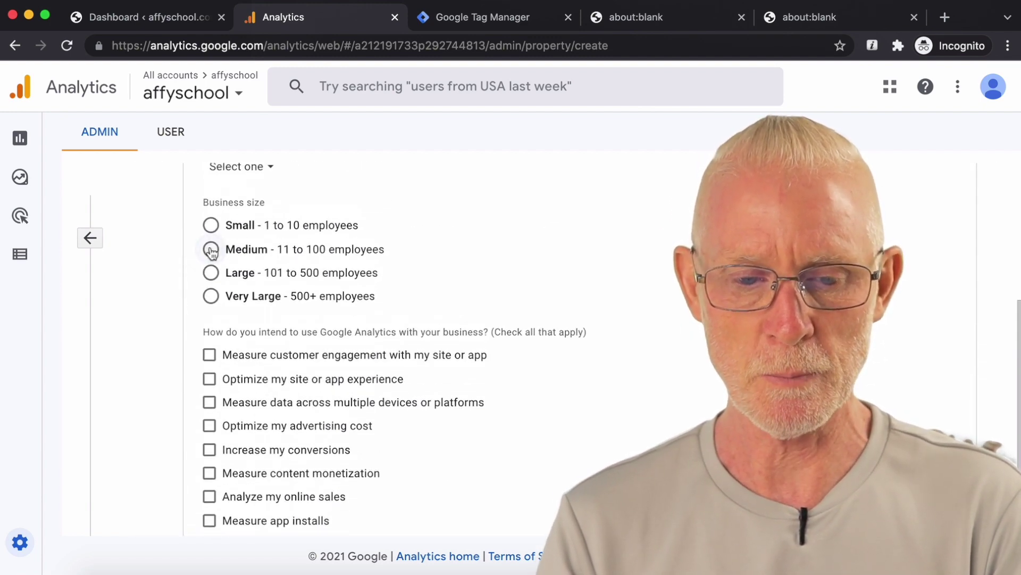
{"action": "left_click", "coordinate": [210, 355]}
{"action": "scroll", "coordinate": [421, 360], "scroll_direction": "down", "scroll_amount": 1}
{"action": "scroll", "coordinate": [420, 359], "scroll_direction": "down", "scroll_amount": 2}
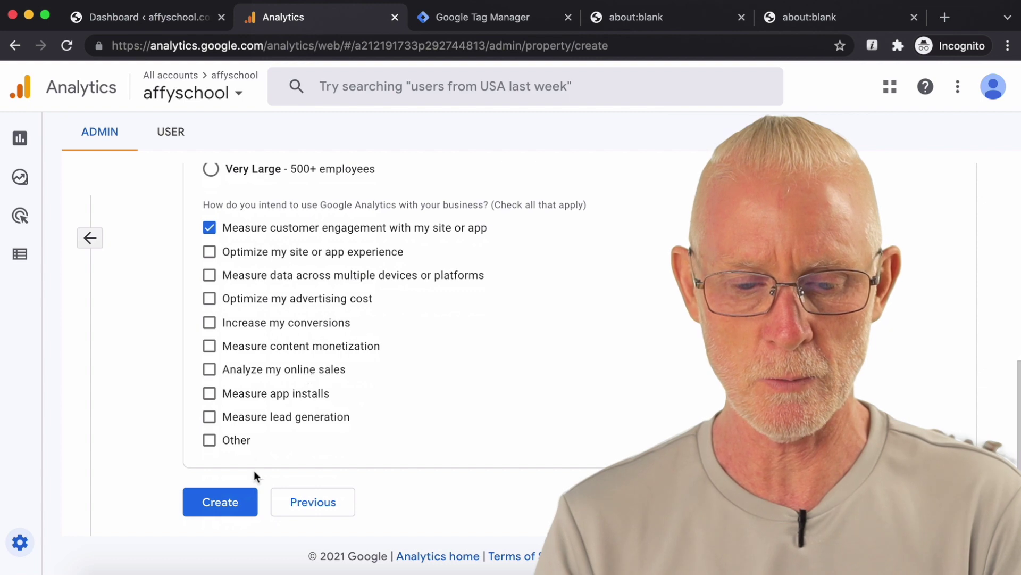
{"action": "left_click", "coordinate": [234, 503]}
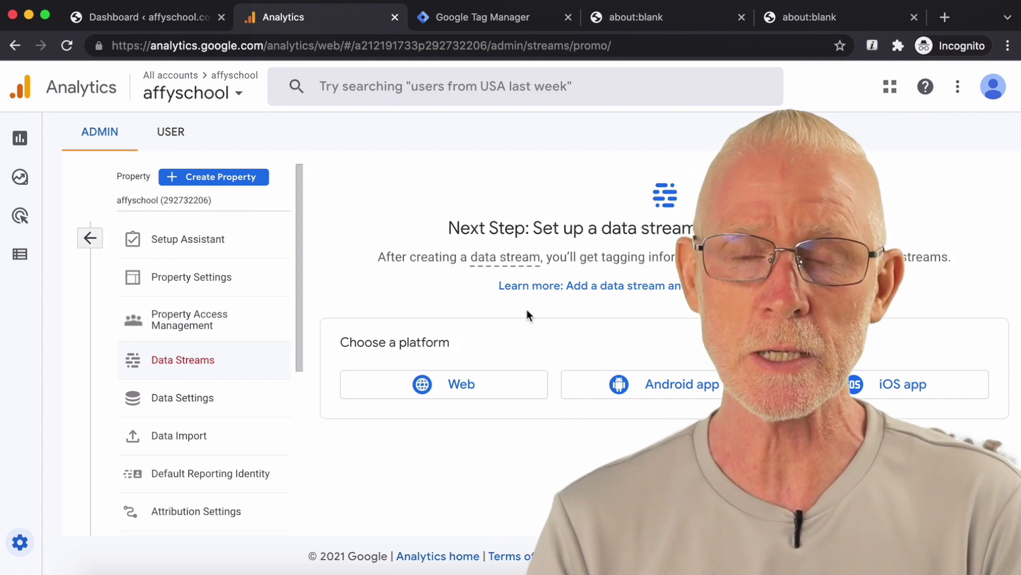
{"action": "left_click", "coordinate": [478, 393]}
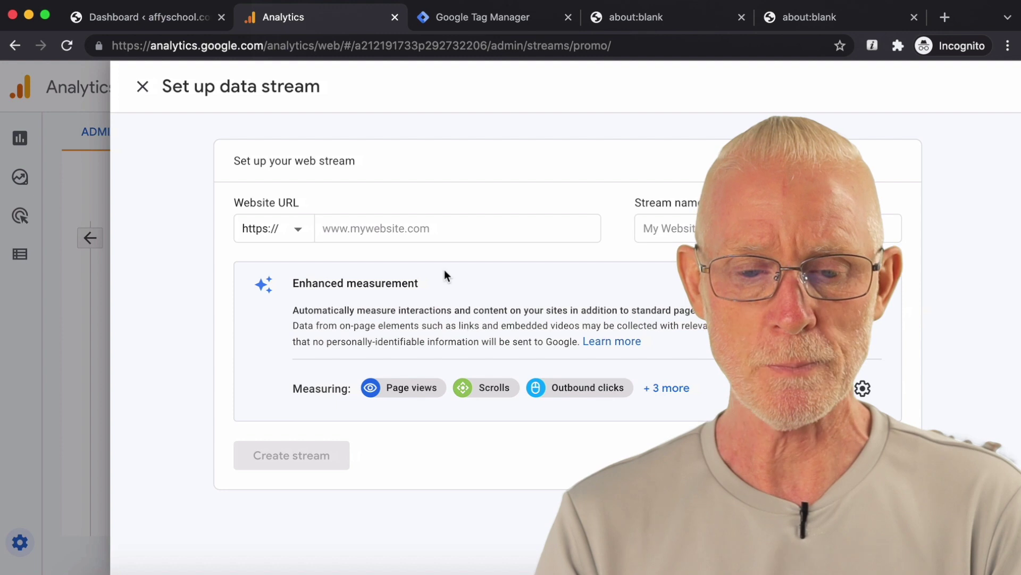
{"action": "left_click", "coordinate": [296, 234]}
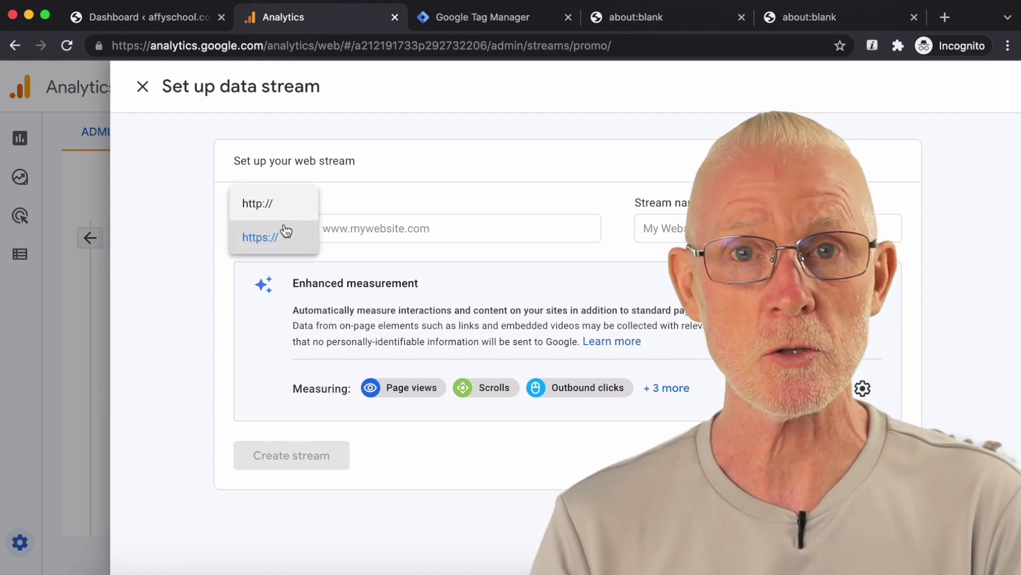
{"action": "left_click", "coordinate": [397, 230]}
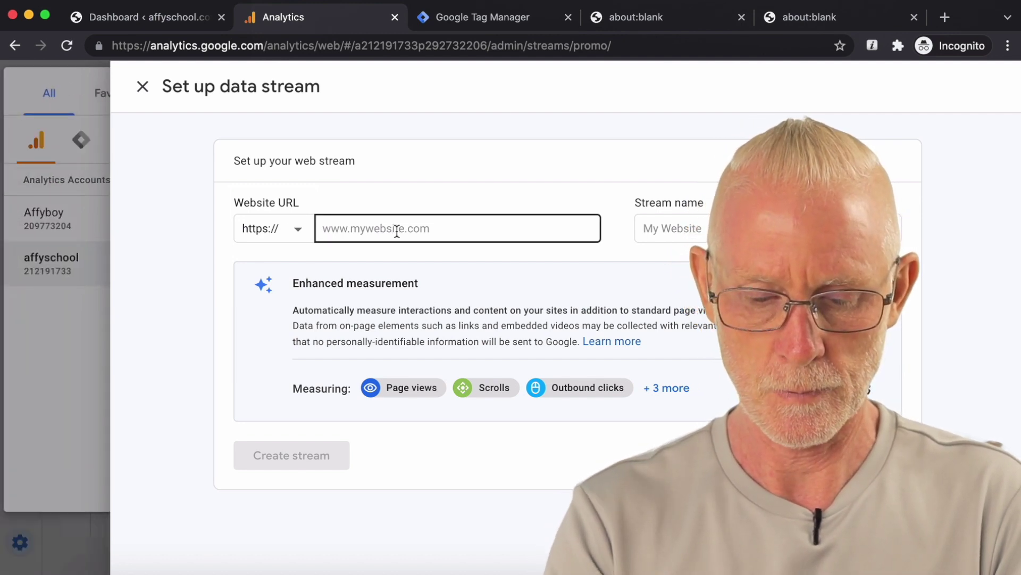
{"action": "left_click", "coordinate": [405, 229]}
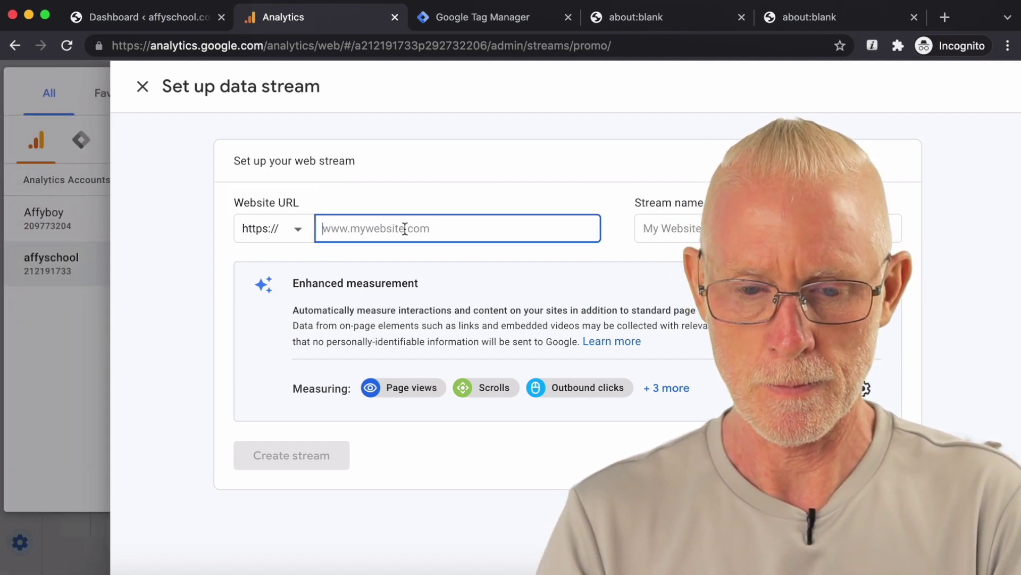
{"action": "type", "text": "affyschool.com"}
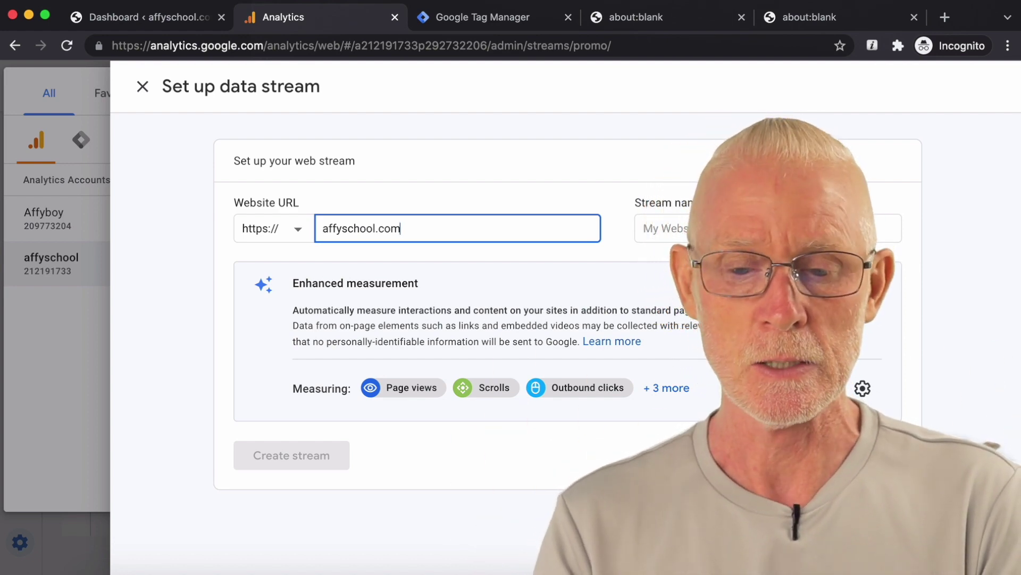
{"action": "double_click", "coordinate": [358, 233]}
{"action": "key", "text": "super+c"}
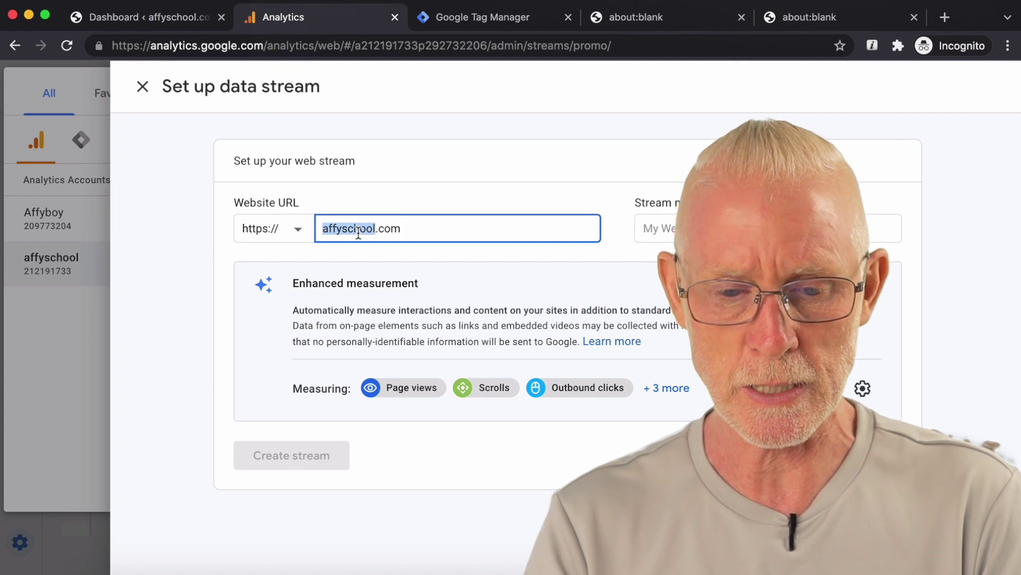
{"action": "left_click", "coordinate": [745, 228]}
{"action": "key", "text": "super+v"}
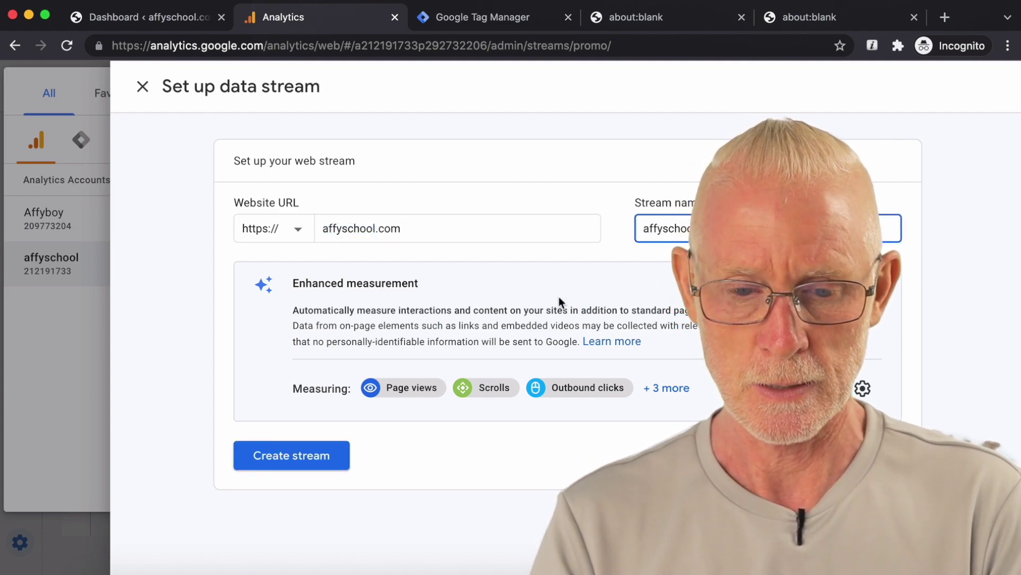
{"action": "left_click", "coordinate": [329, 453]}
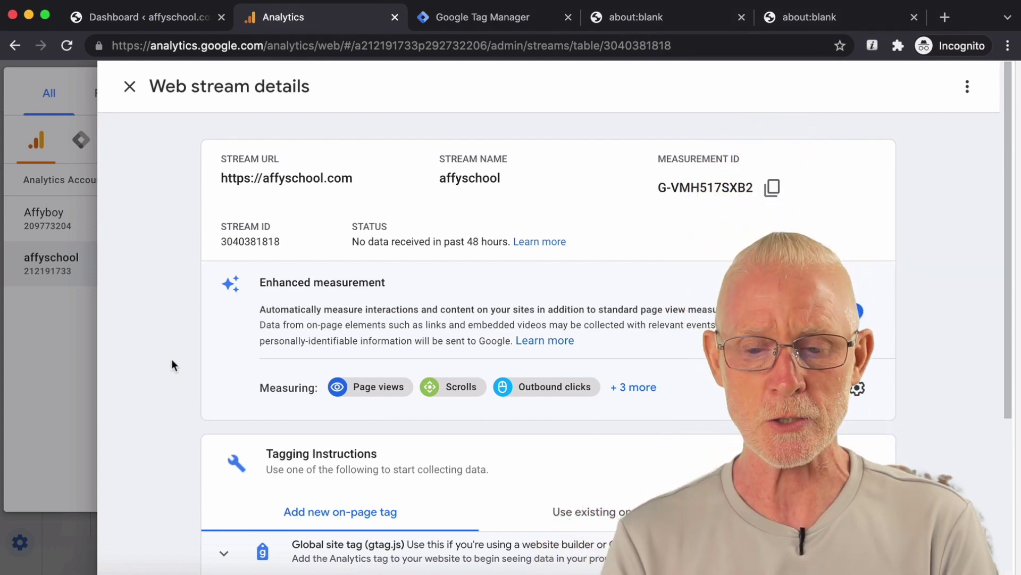
Step: Select measurement ID G-VMH517SXB2 and scroll down to the tagging instructions
{"action": "left_click_drag", "start_coordinate": [659, 189], "coordinate": [749, 194]}
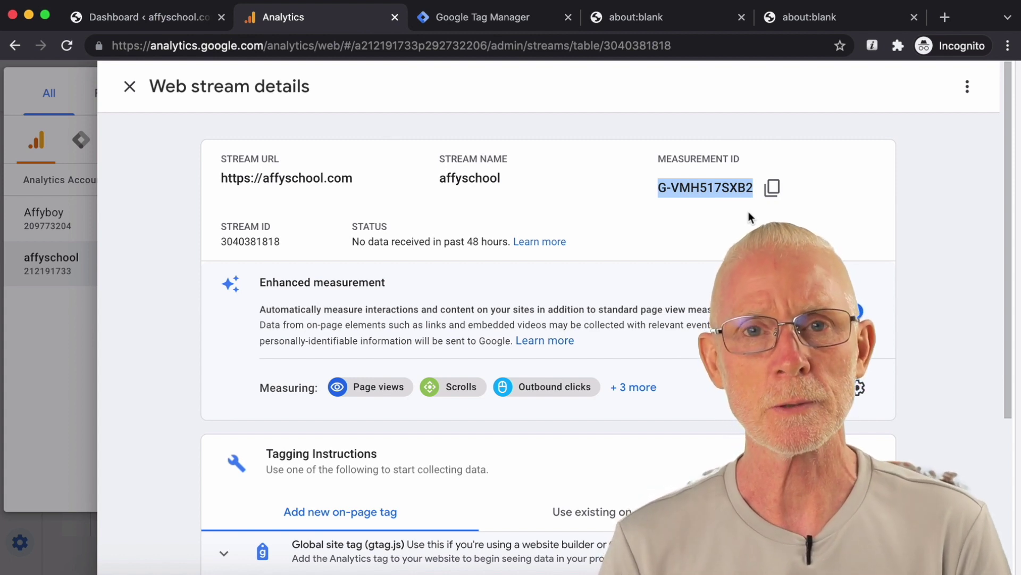
{"action": "scroll", "coordinate": [749, 215], "scroll_direction": "down", "scroll_amount": 3}
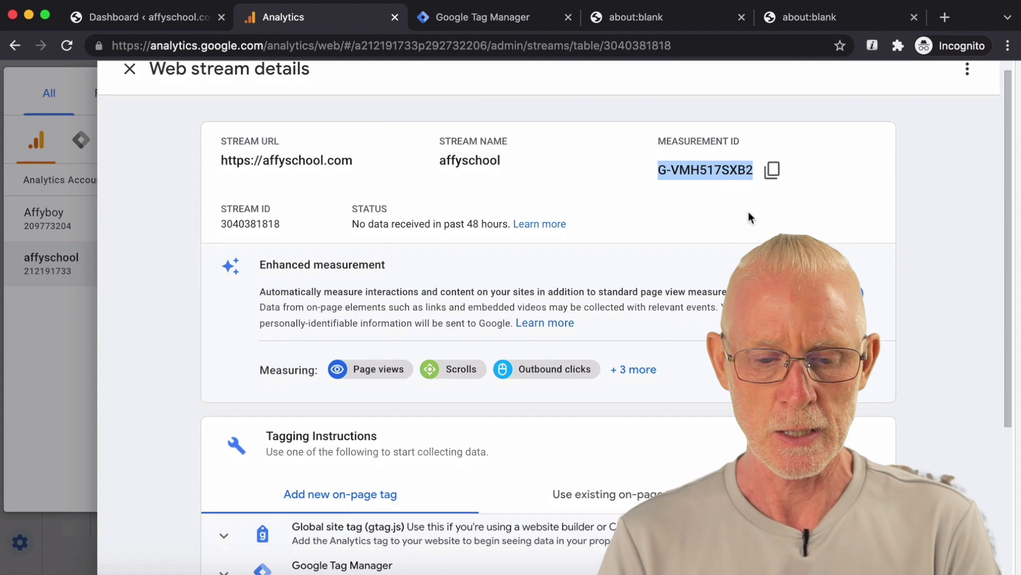
{"action": "scroll", "coordinate": [749, 215], "scroll_direction": "down", "scroll_amount": 2}
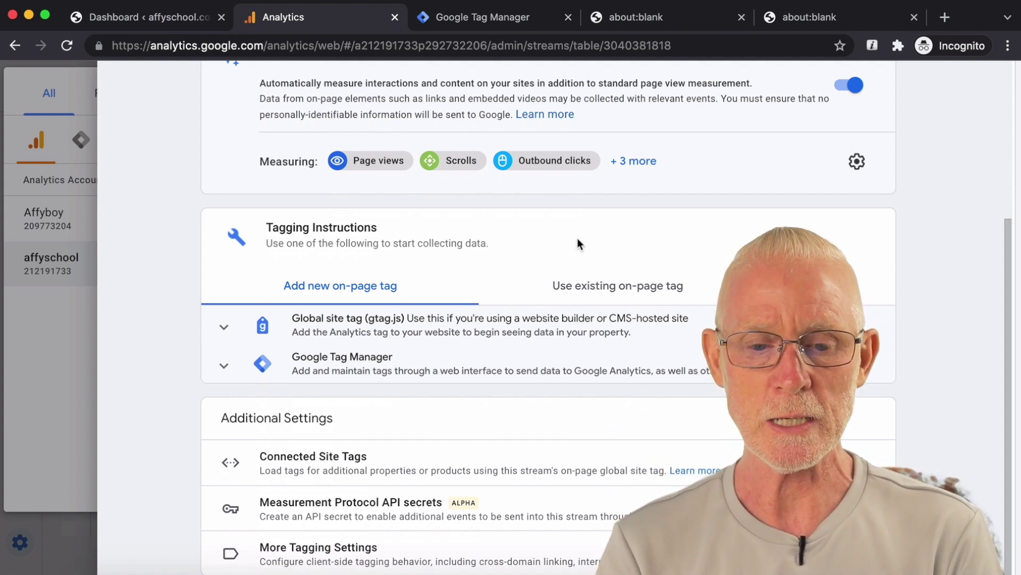
{"action": "left_click", "coordinate": [509, 16]}
Step: Start a new Tag Manager account named affyschool with country Singapore
{"action": "left_click", "coordinate": [278, 47]}
{"action": "left_click_drag", "start_coordinate": [277, 47], "coordinate": [144, 48]}
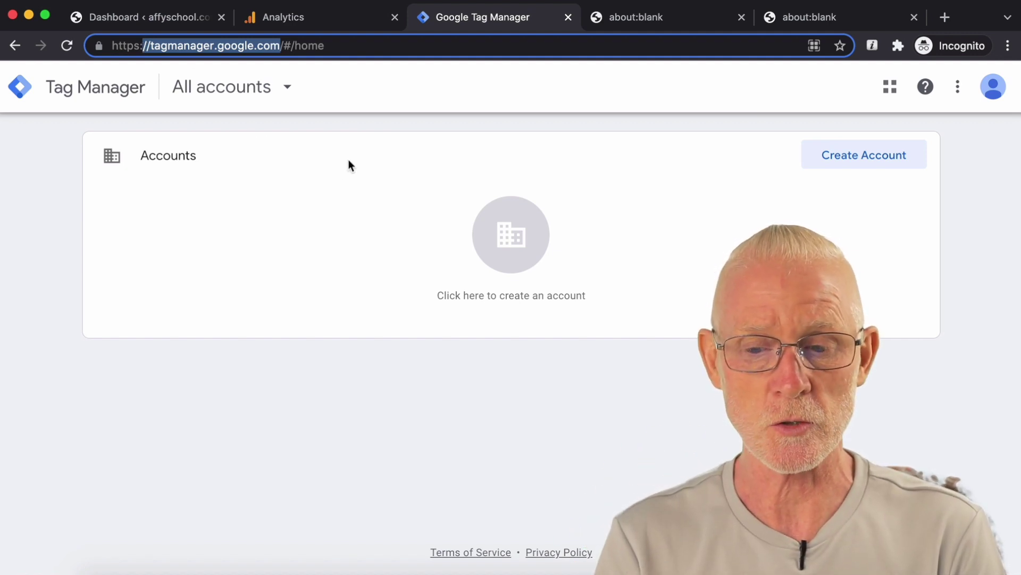
{"action": "left_click", "coordinate": [881, 156]}
{"action": "scroll", "coordinate": [798, 181], "scroll_direction": "down", "scroll_amount": 2}
{"action": "left_click", "coordinate": [342, 269]}
{"action": "type", "text": "affy"}
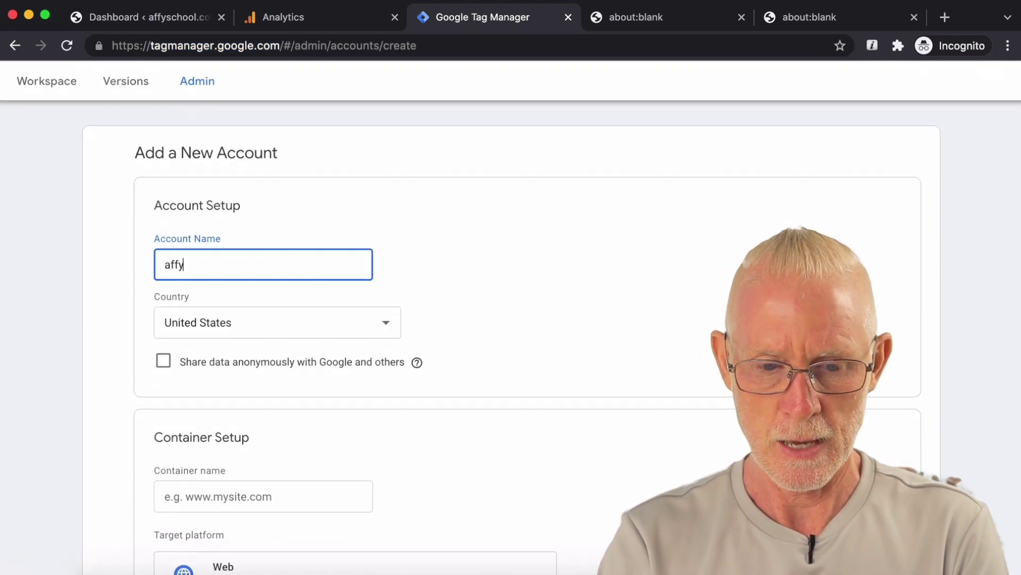
{"action": "type", "text": "school"}
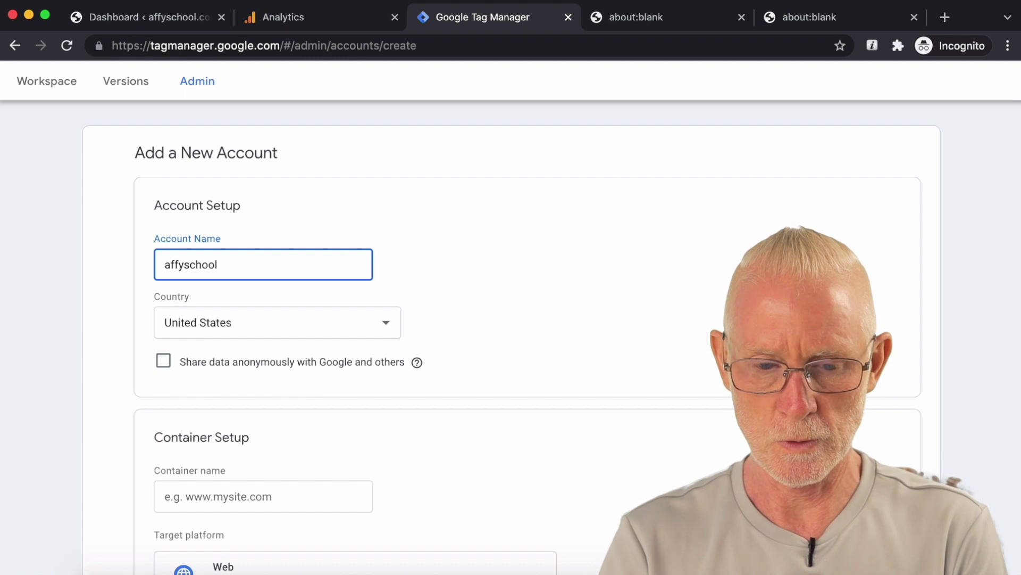
{"action": "left_click", "coordinate": [318, 330]}
{"action": "scroll", "coordinate": [318, 330], "scroll_direction": "up", "scroll_amount": 3}
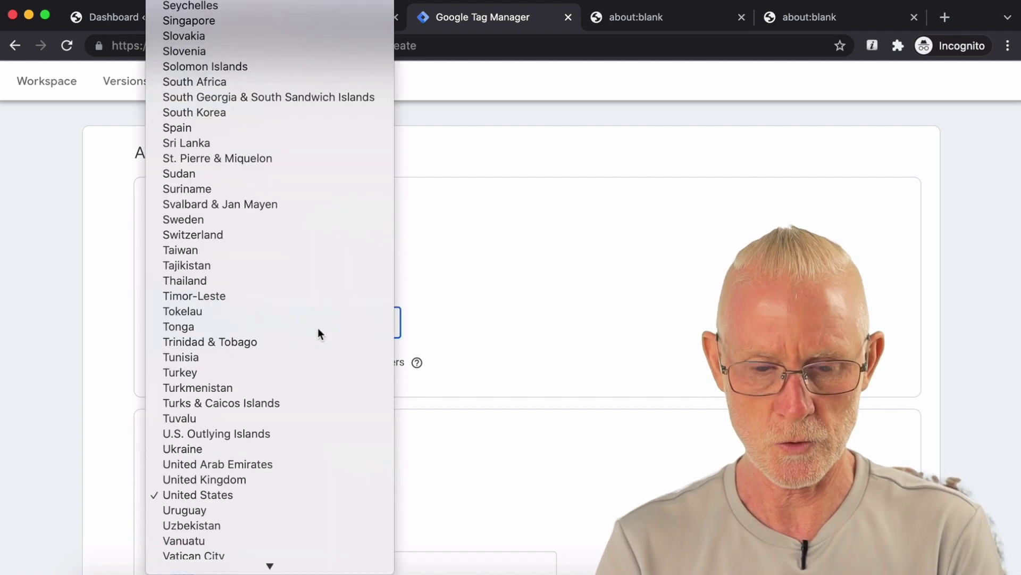
{"action": "scroll", "coordinate": [318, 330], "scroll_direction": "down", "scroll_amount": 1}
{"action": "scroll", "coordinate": [301, 375], "scroll_direction": "down", "scroll_amount": 1}
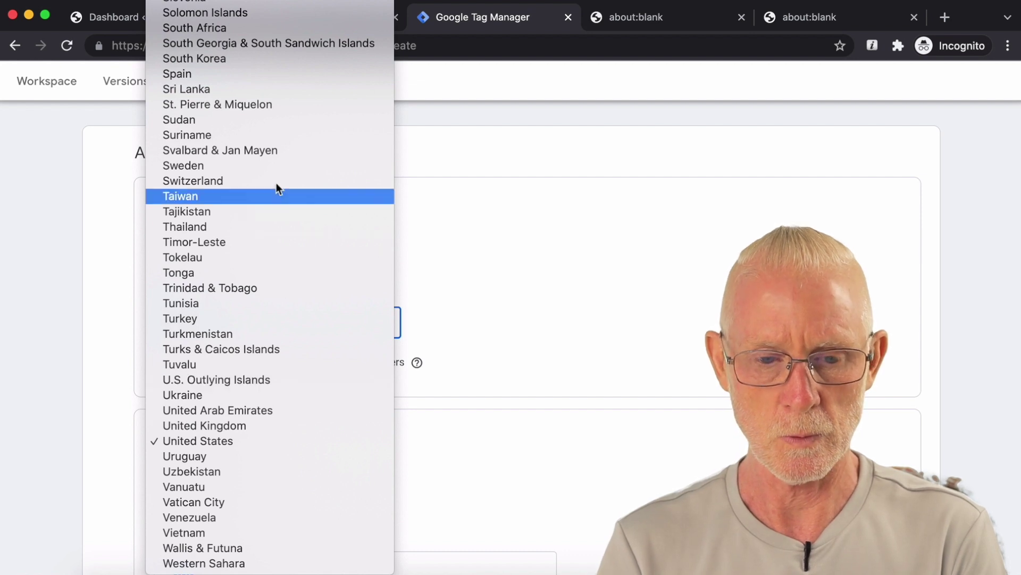
{"action": "scroll", "coordinate": [290, 145], "scroll_direction": "up", "scroll_amount": 3}
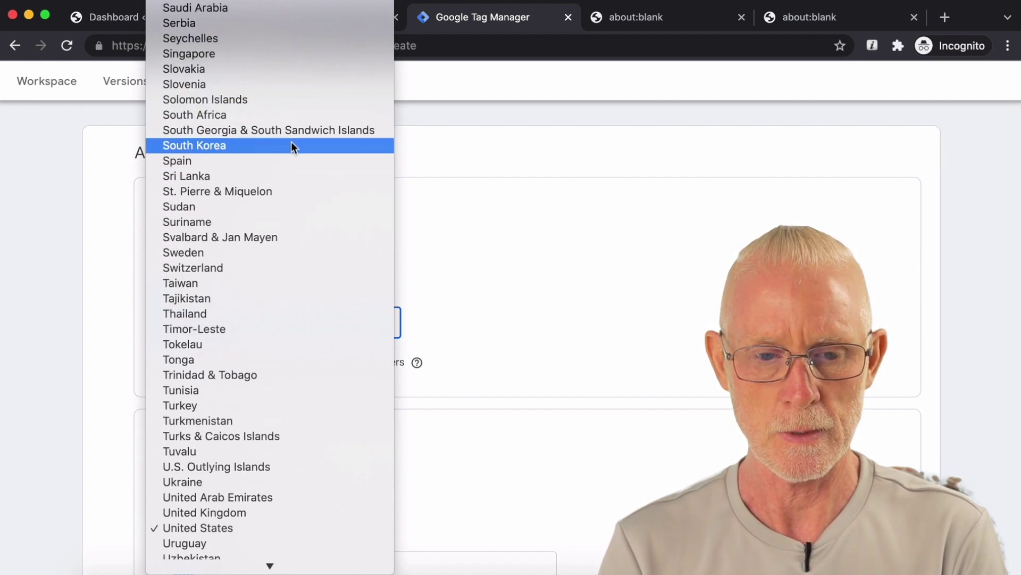
{"action": "left_click", "coordinate": [293, 57]}
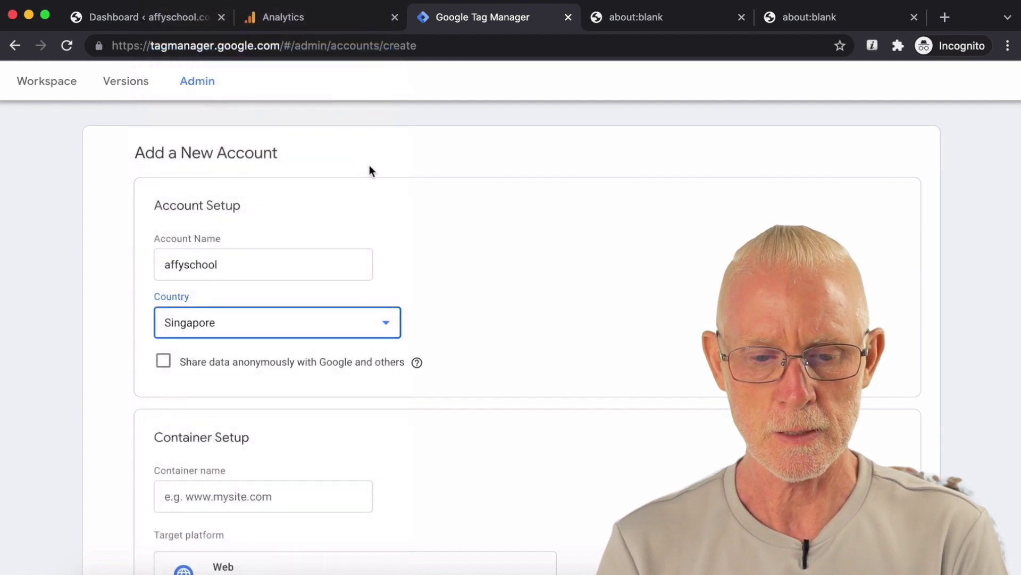
Step: Name the container affyschool, target the Web platform, and create it
{"action": "scroll", "coordinate": [369, 165], "scroll_direction": "down", "scroll_amount": 1}
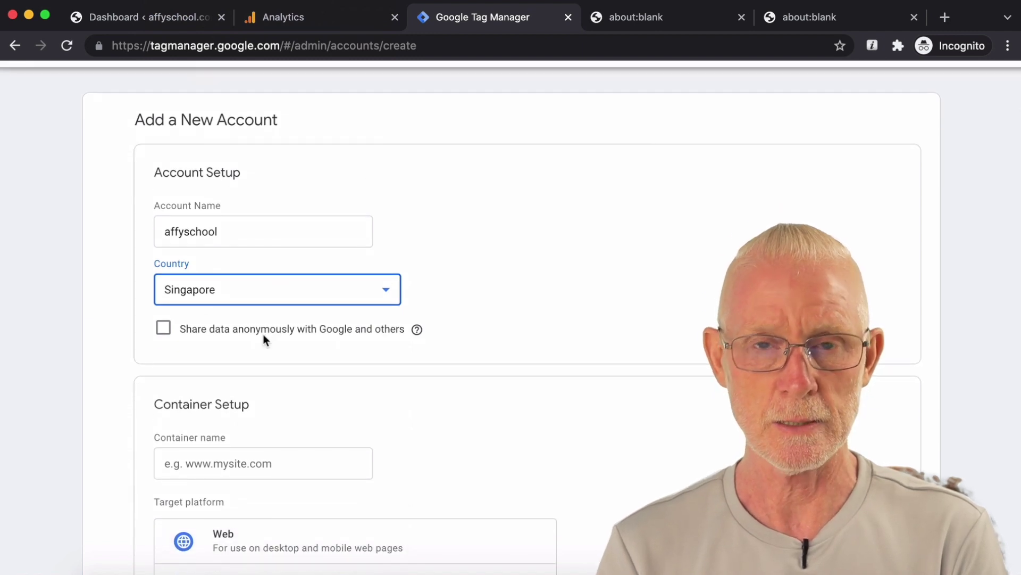
{"action": "scroll", "coordinate": [263, 335], "scroll_direction": "down", "scroll_amount": 1}
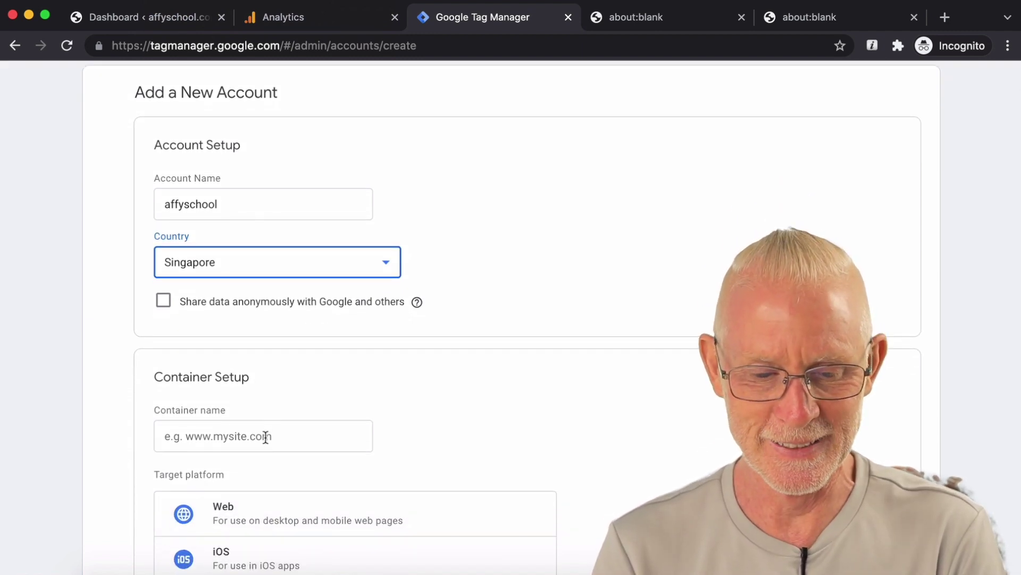
{"action": "double_click", "coordinate": [202, 206]}
{"action": "key", "text": "super+c"}
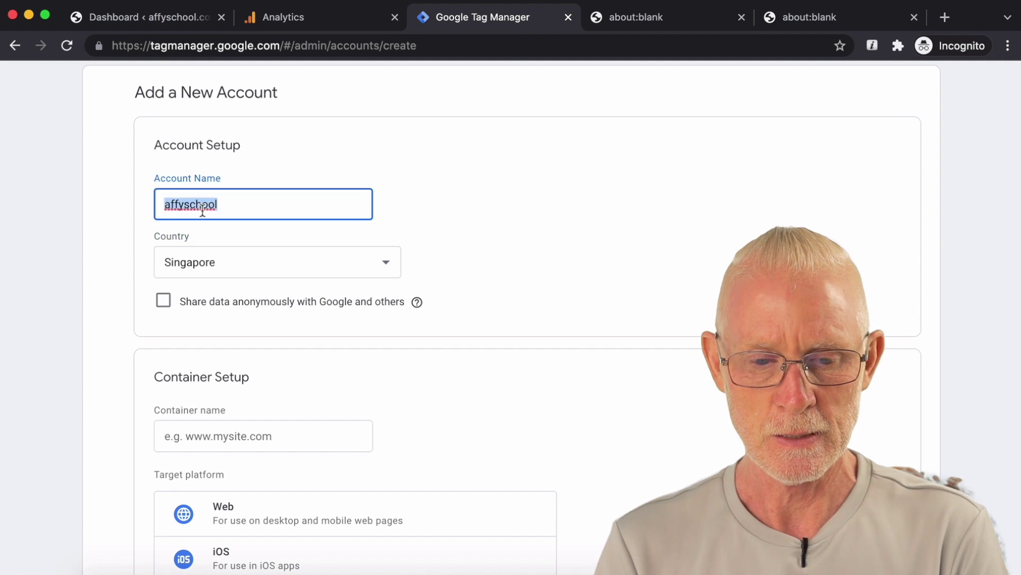
{"action": "left_click", "coordinate": [220, 436]}
{"action": "key", "text": "super+v"}
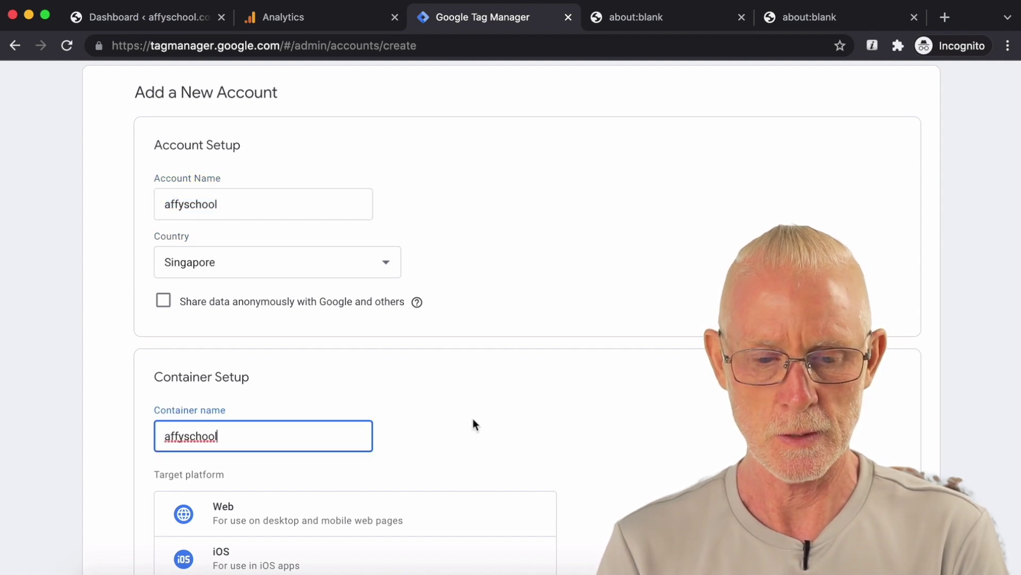
{"action": "scroll", "coordinate": [474, 418], "scroll_direction": "down", "scroll_amount": 5}
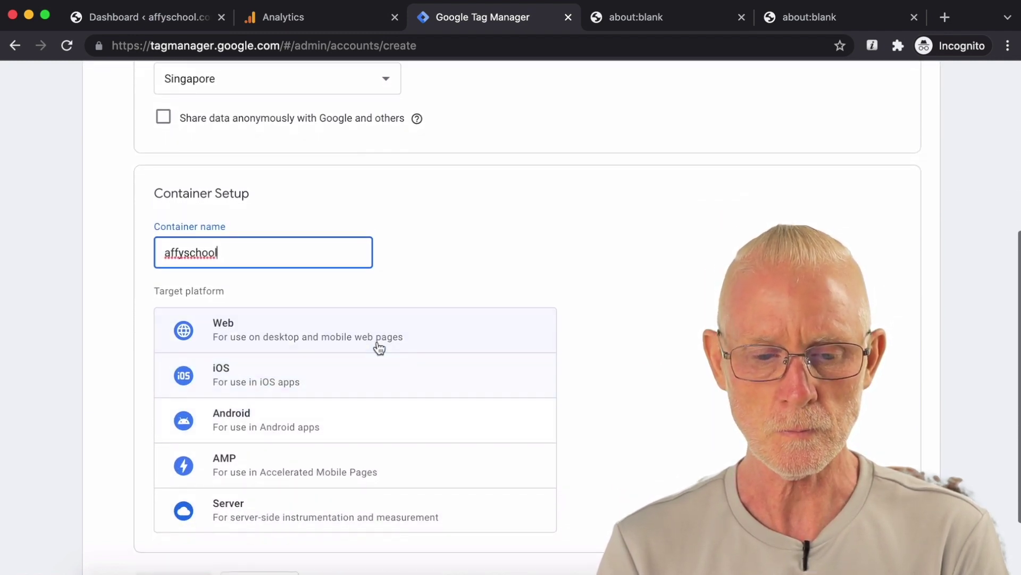
{"action": "left_click", "coordinate": [379, 343]}
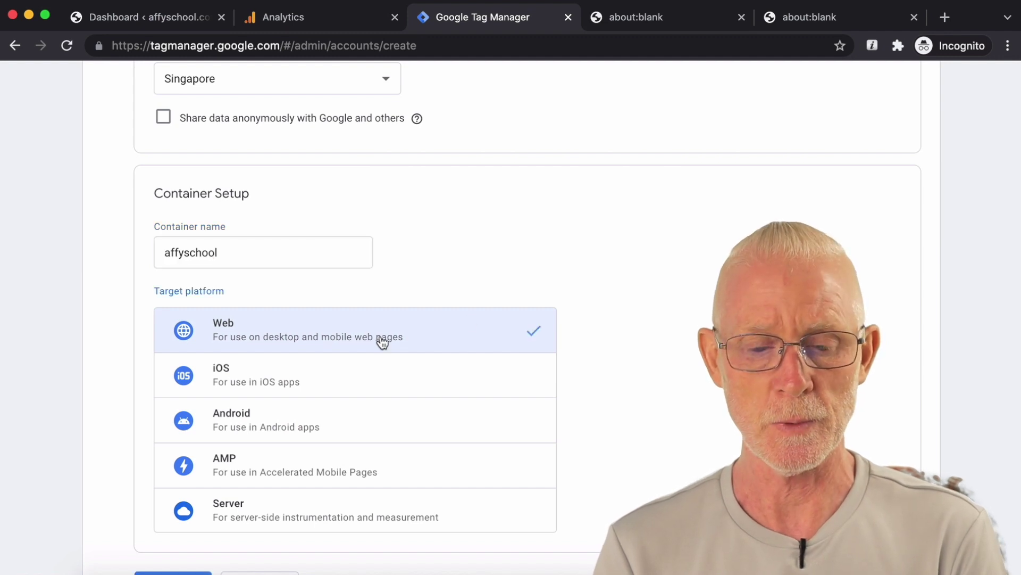
{"action": "scroll", "coordinate": [522, 321], "scroll_direction": "down", "scroll_amount": 2}
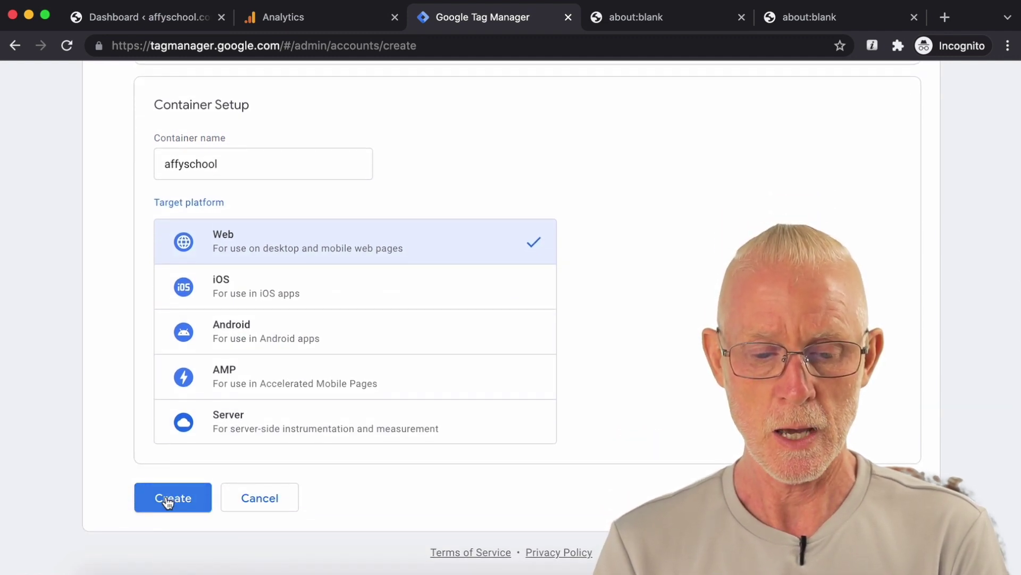
{"action": "left_click", "coordinate": [169, 497]}
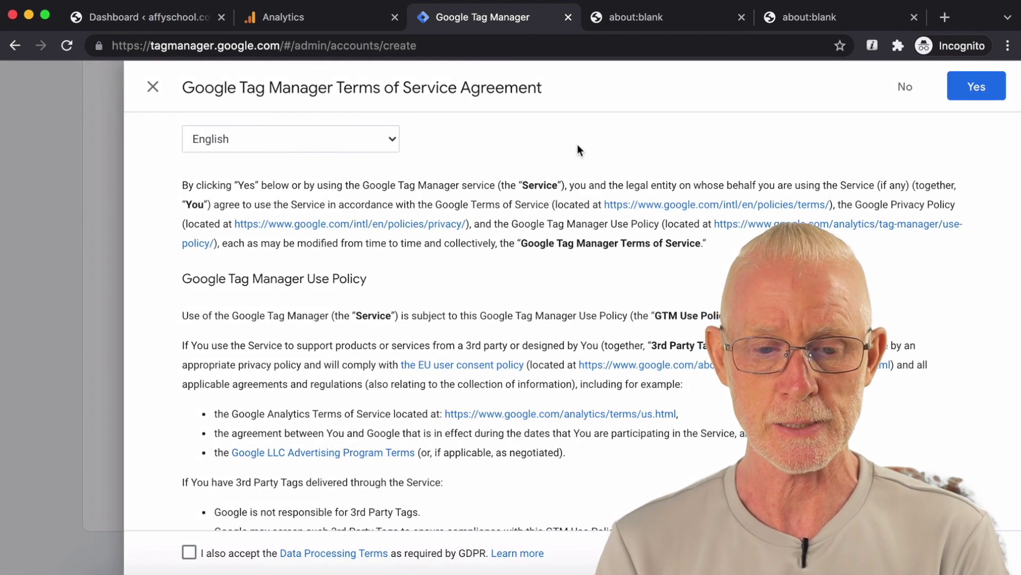
{"action": "scroll", "coordinate": [549, 125], "scroll_direction": "down", "scroll_amount": 3}
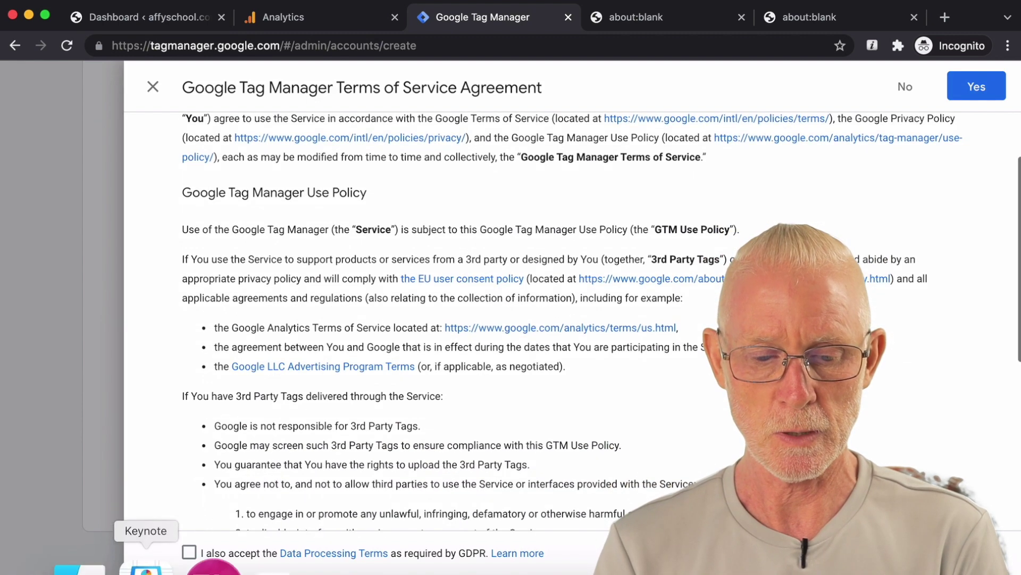
Step: Accept the Tag Manager terms and select the GTM-TMC59FJ head code snippet
{"action": "scroll", "coordinate": [390, 426], "scroll_direction": "down", "scroll_amount": 10}
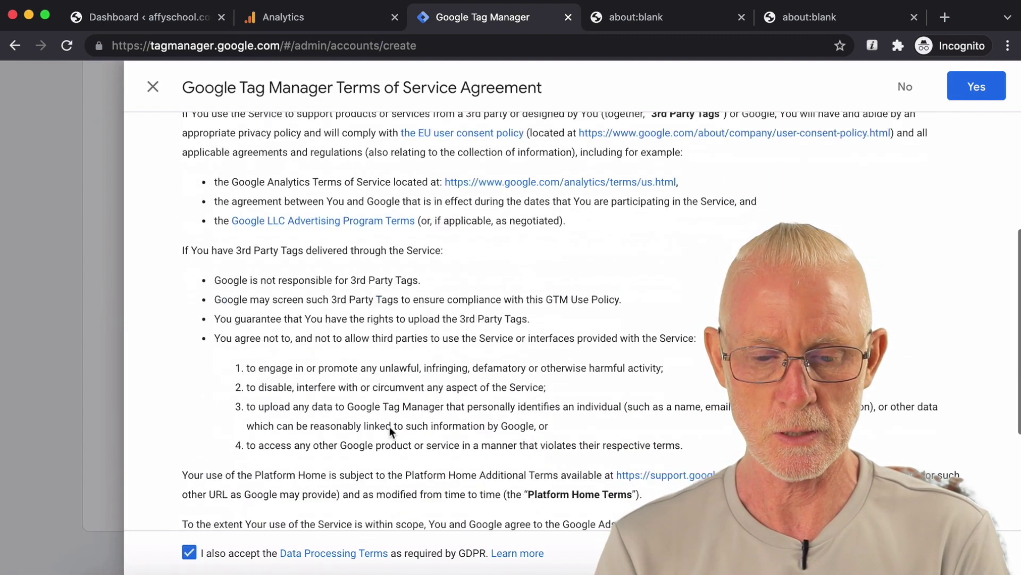
{"action": "left_click", "coordinate": [948, 98]}
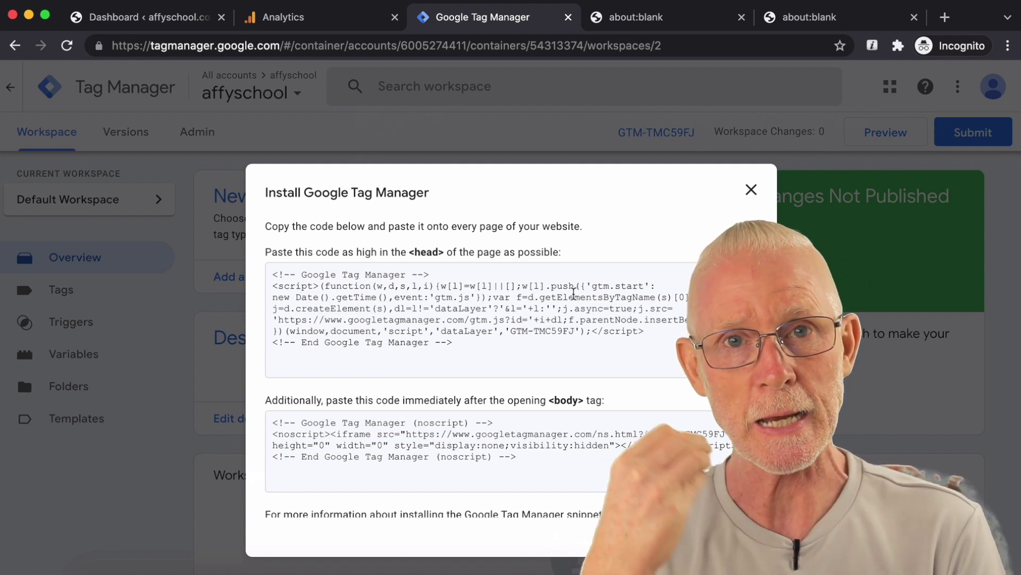
{"action": "left_click_drag", "start_coordinate": [274, 276], "coordinate": [503, 353]}
{"action": "key", "text": "super+c"}
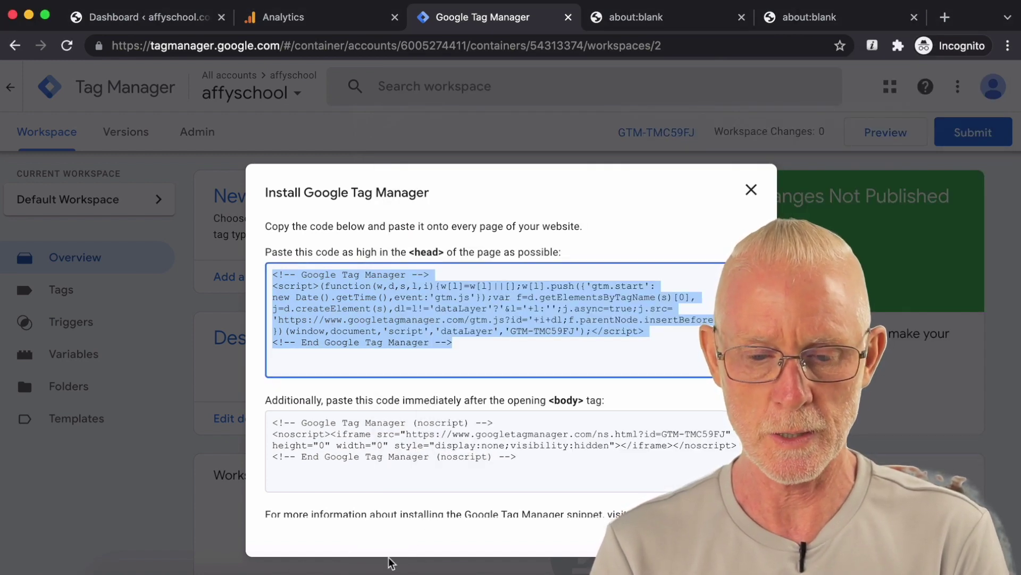
Step: Paste the head snippet and its head-placement instruction into a new TextEdit document
{"action": "left_click", "coordinate": [391, 563]}
{"action": "key", "text": "super+v"}
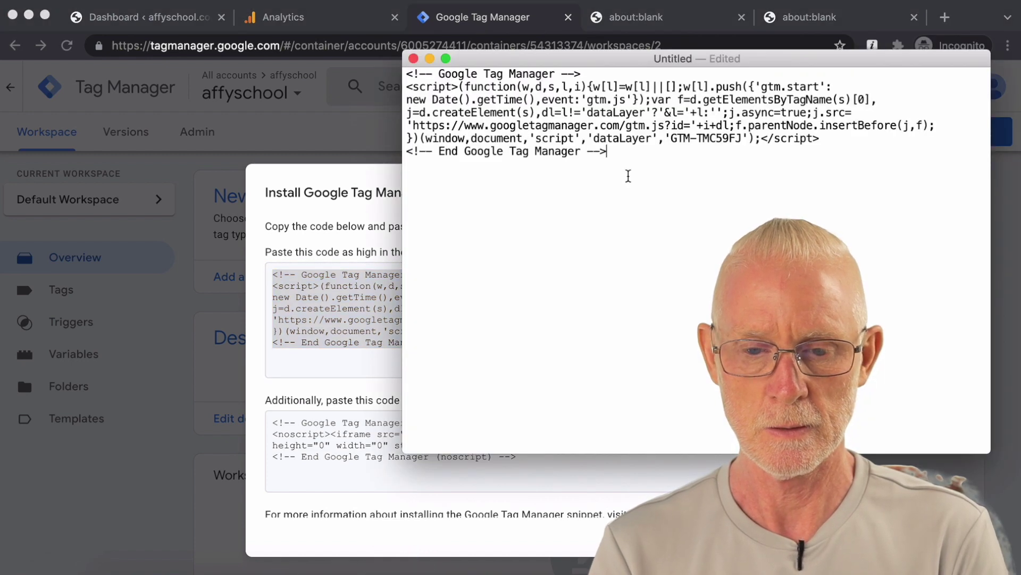
{"action": "left_click", "coordinate": [359, 358]}
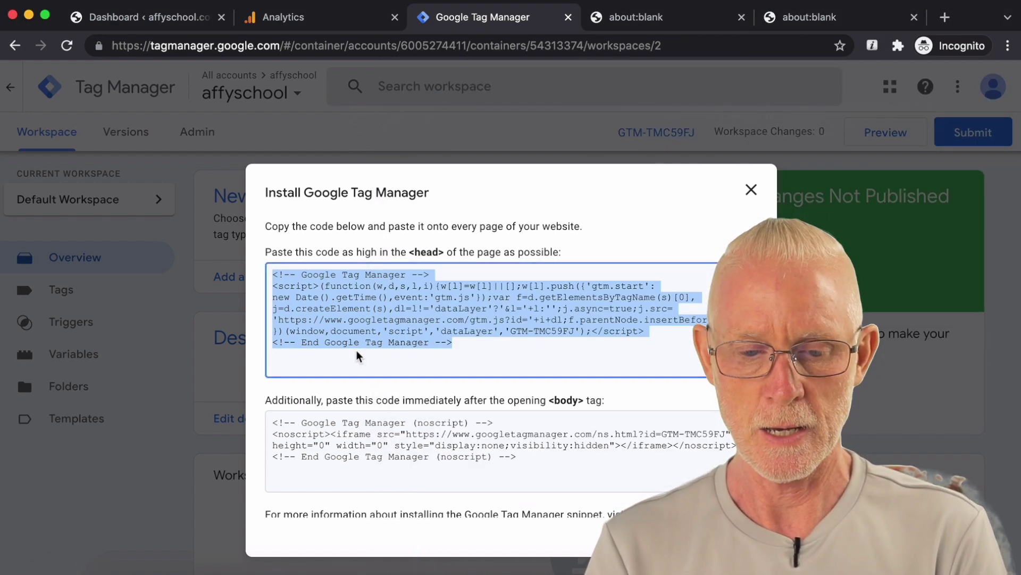
{"action": "left_click", "coordinate": [351, 412]}
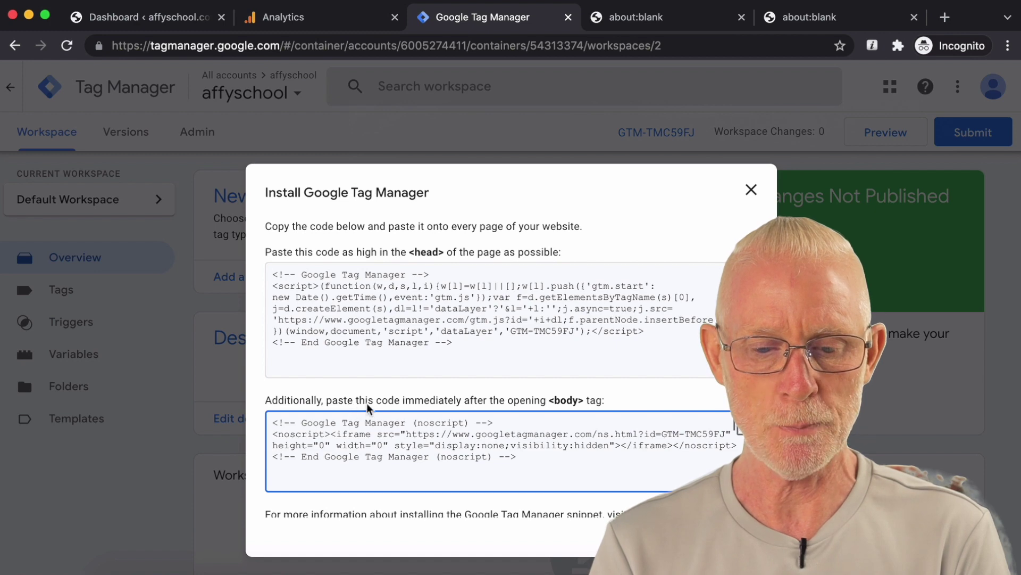
{"action": "left_click_drag", "start_coordinate": [579, 259], "coordinate": [269, 265]}
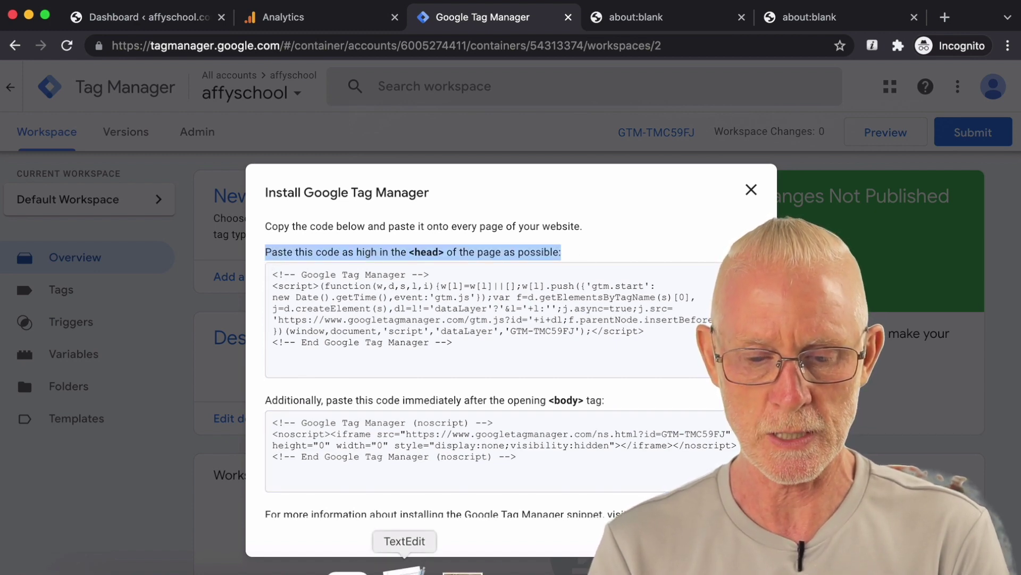
{"action": "left_click", "coordinate": [403, 563]}
{"action": "left_click", "coordinate": [408, 75]}
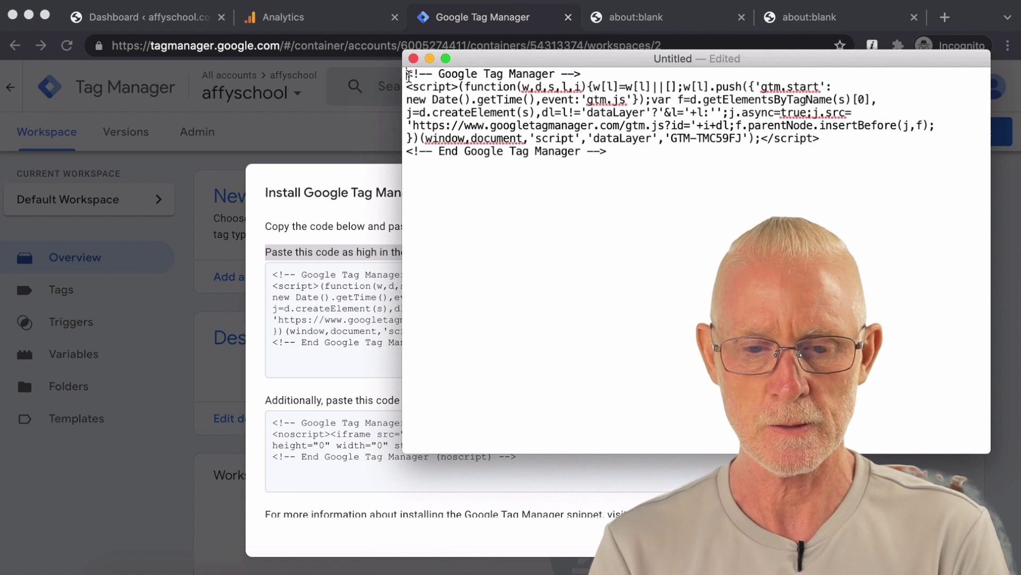
{"action": "type", "text": "Paste this code as high in the <head> of the page as possible:"}
{"action": "key", "text": "Return"}
{"action": "key", "text": "Return"}
{"action": "key", "text": "Return"}
{"action": "key", "text": "Return"}
{"action": "key", "text": "Return"}
{"action": "key", "text": "Return"}
{"action": "key", "text": "Return"}
{"action": "key", "text": "Return"}
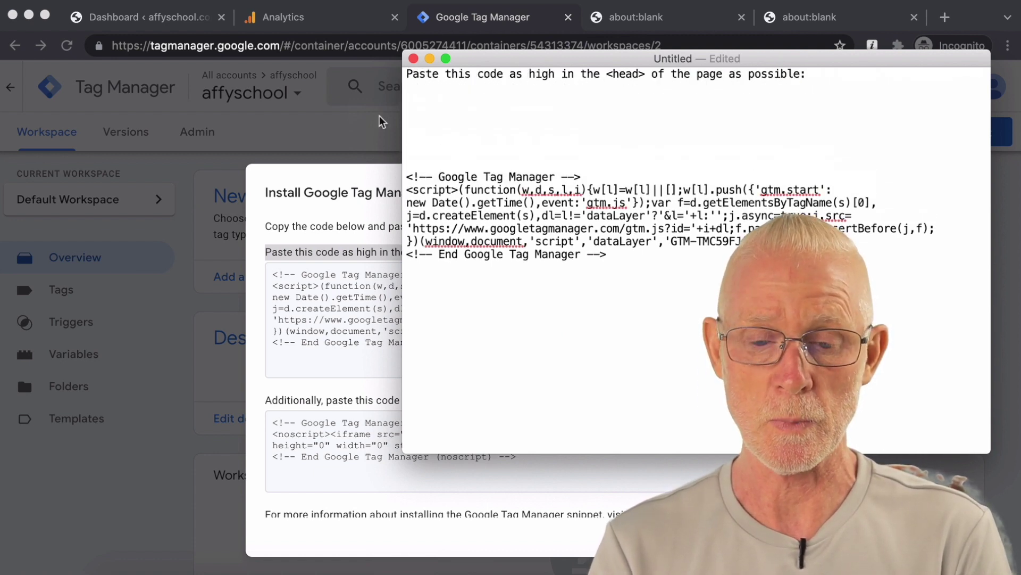
{"action": "key", "text": "BackSpace"}
{"action": "key", "text": "BackSpace"}
{"action": "key", "text": "BackSpace"}
{"action": "key", "text": "BackSpace"}
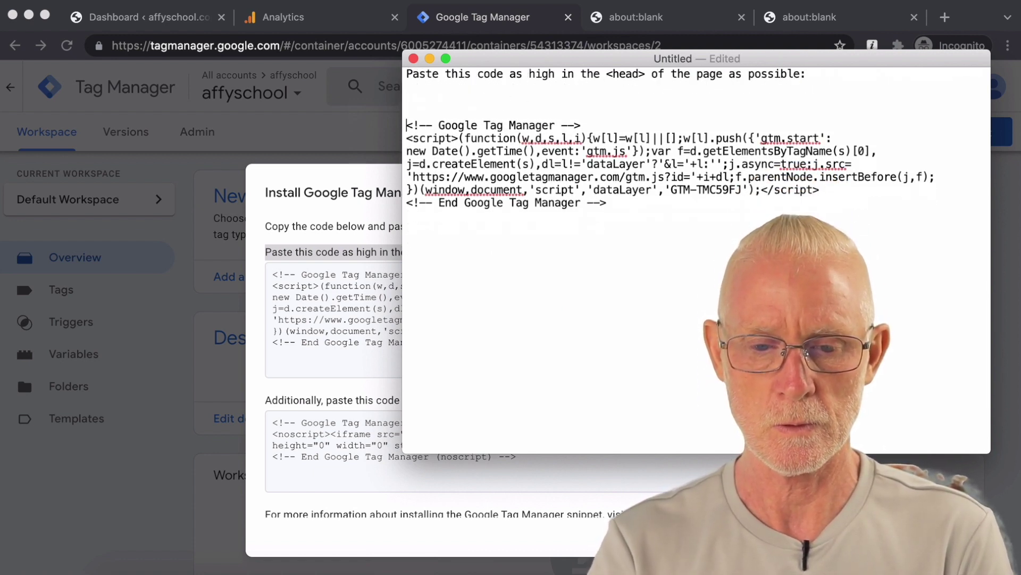
Step: Add the body-placement instruction and noscript snippet to the notes, then close the install dialog
{"action": "key", "text": "super+Tab"}
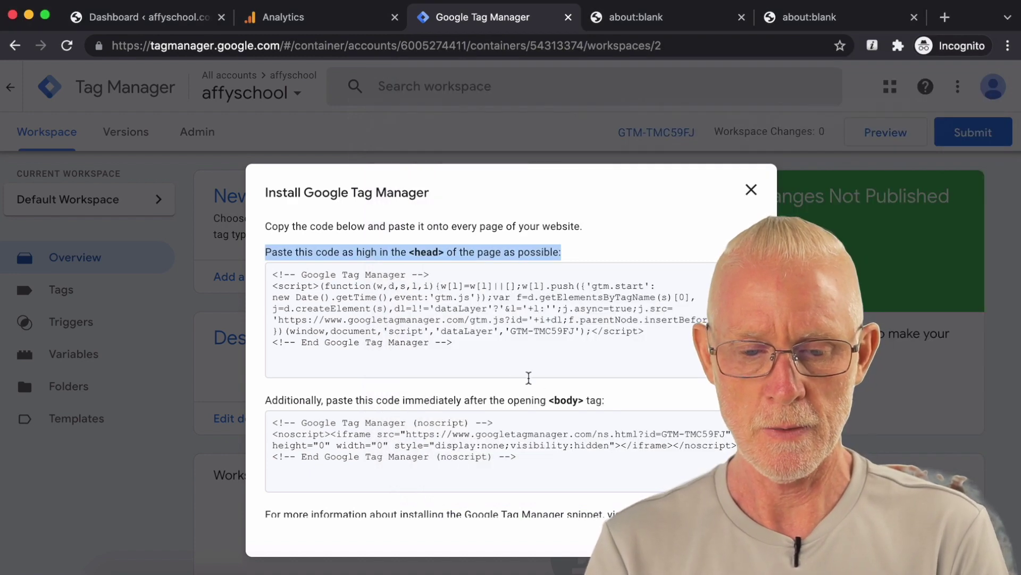
{"action": "left_click_drag", "start_coordinate": [606, 403], "coordinate": [480, 418]}
{"action": "left_click_drag", "start_coordinate": [271, 412], "coordinate": [267, 406]}
{"action": "key", "text": "super+c"}
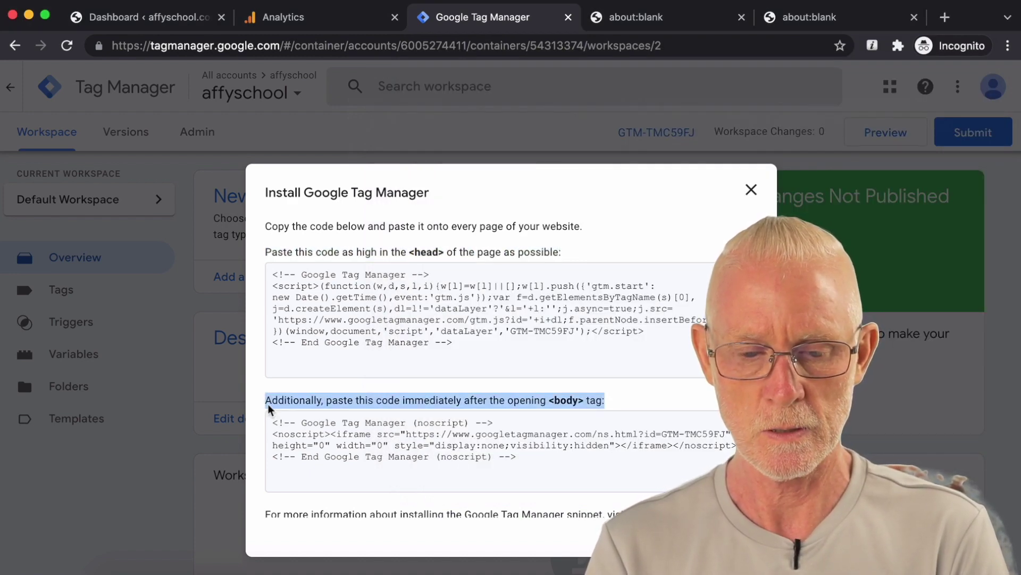
{"action": "left_click", "coordinate": [405, 565]}
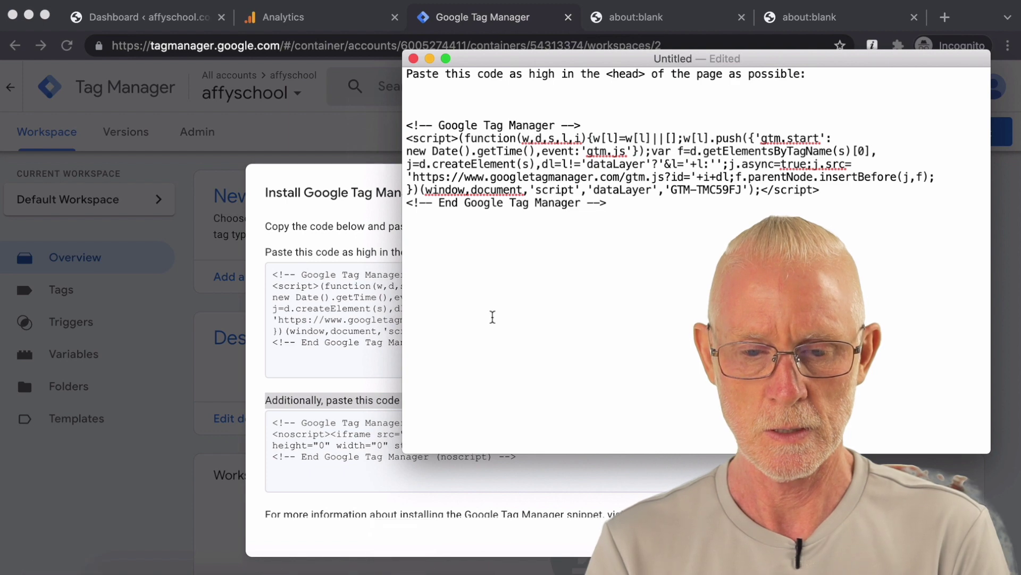
{"action": "key", "text": "super+v"}
{"action": "left_click", "coordinate": [299, 385]}
{"action": "left_click", "coordinate": [307, 444]}
{"action": "key", "text": "super+c"}
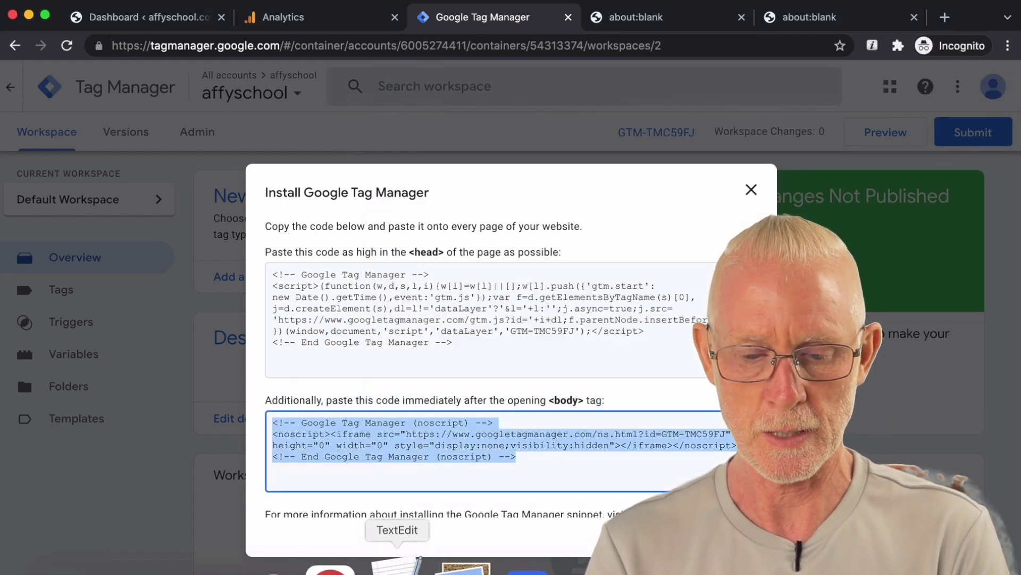
{"action": "left_click", "coordinate": [409, 567]}
{"action": "key", "text": "super+v"}
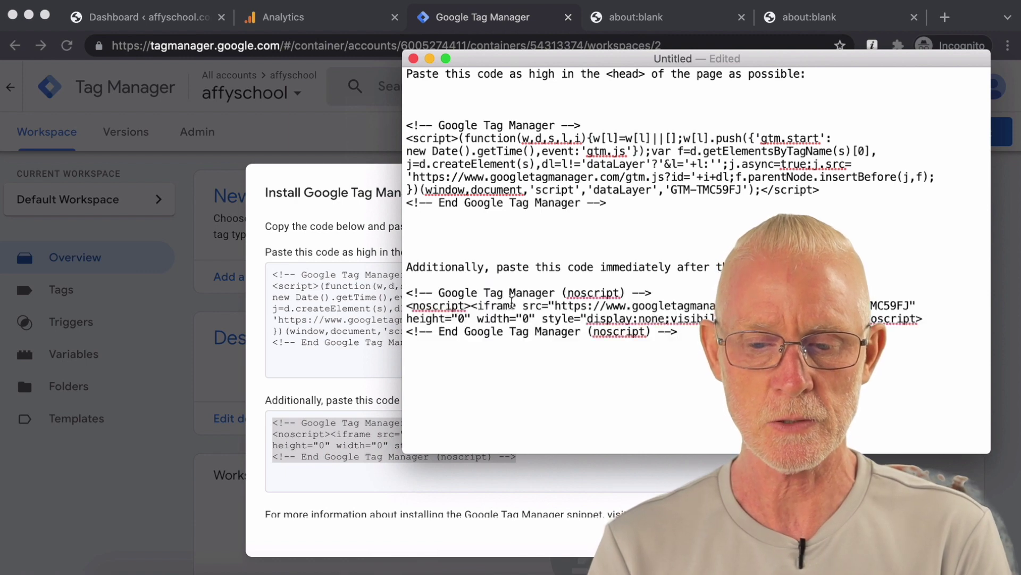
{"action": "key", "text": "super+Tab"}
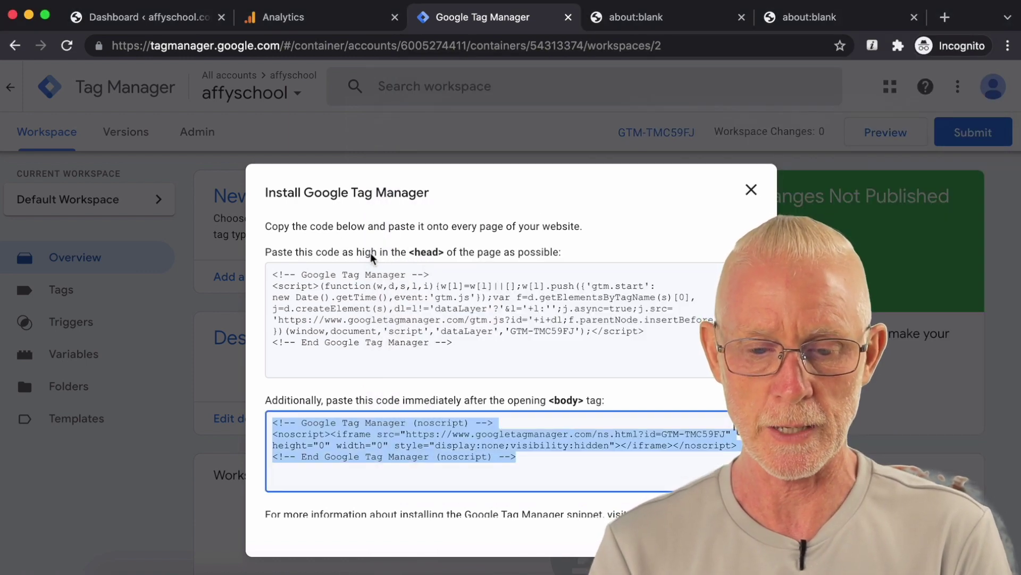
{"action": "scroll", "coordinate": [372, 258], "scroll_direction": "down", "scroll_amount": 1}
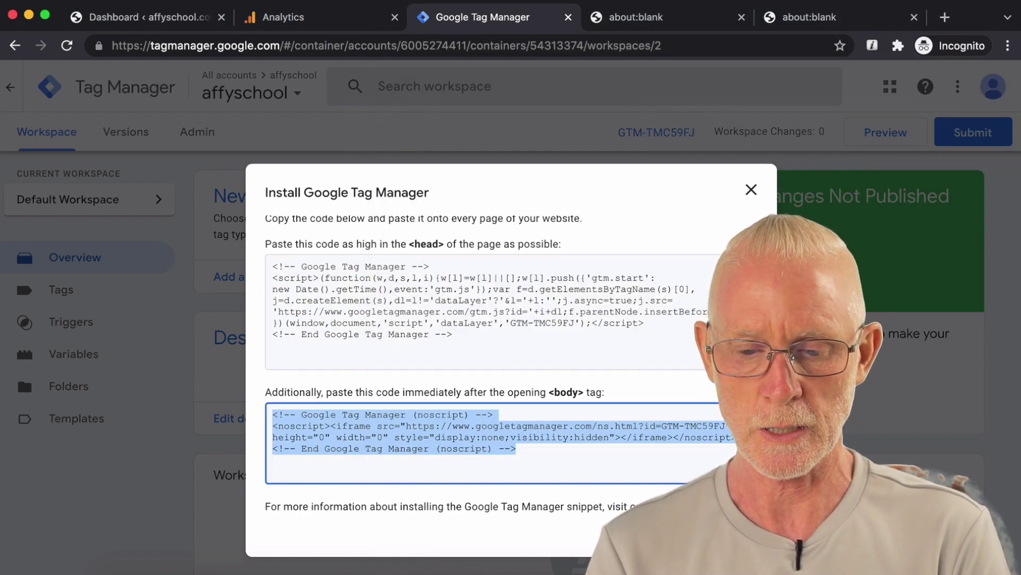
{"action": "key", "text": "Escape"}
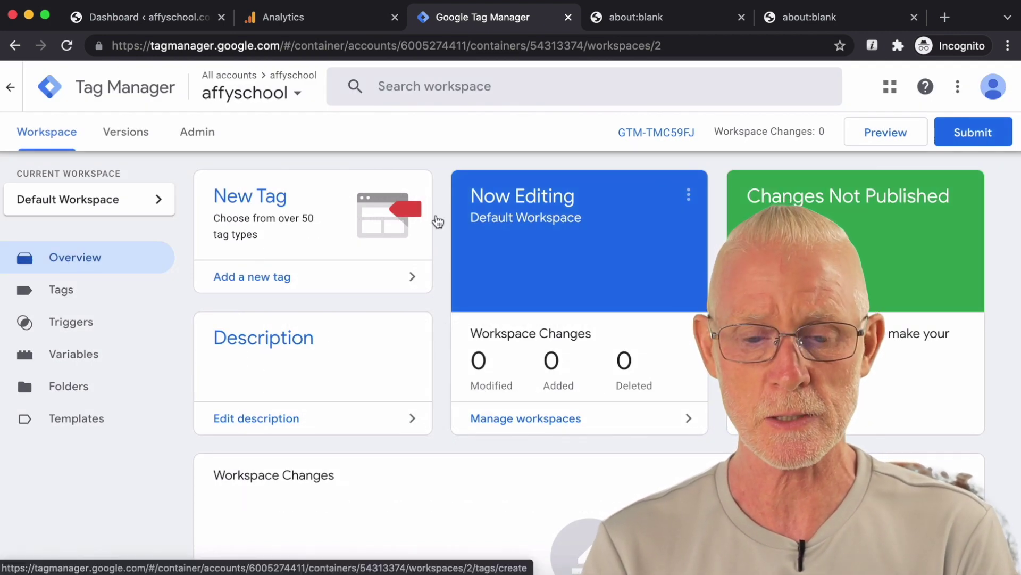
Step: Add a new tag from the New Tag card on the workspace Overview
{"action": "scroll", "coordinate": [438, 222], "scroll_direction": "down", "scroll_amount": 1}
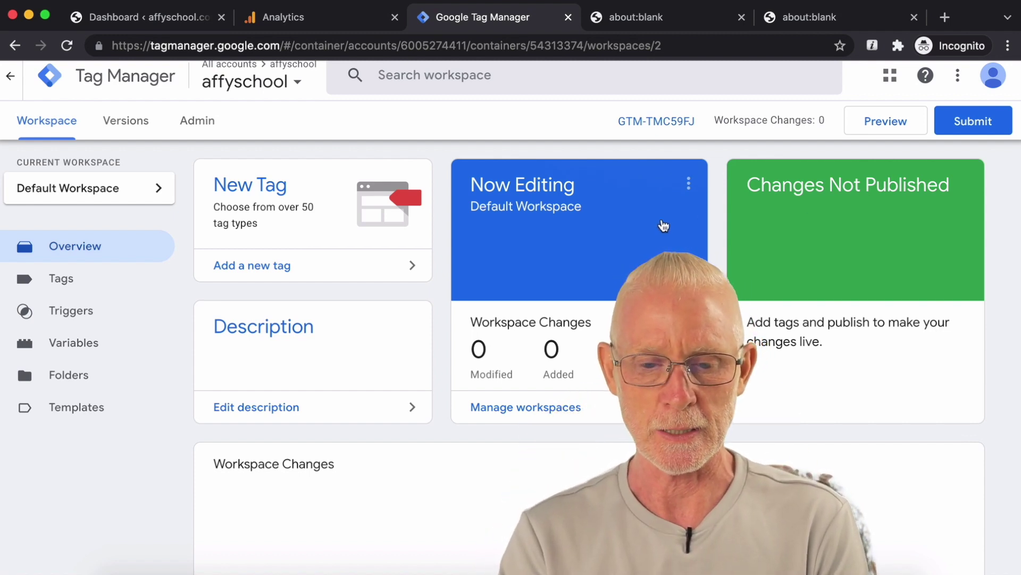
{"action": "left_click", "coordinate": [281, 266]}
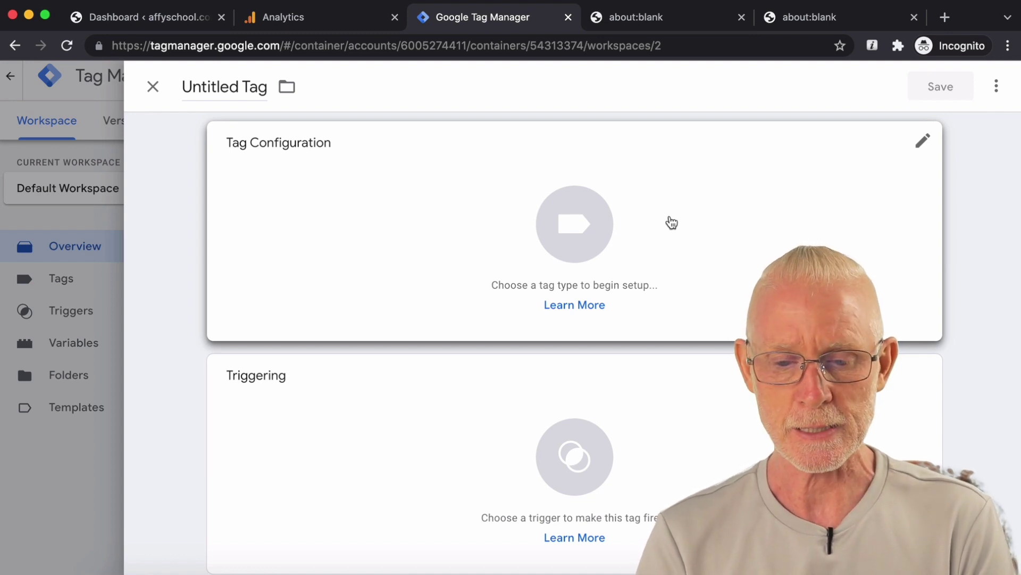
{"action": "scroll", "coordinate": [672, 223], "scroll_direction": "down", "scroll_amount": 1}
Step: Make the tag a GA4 Configuration tag with the pasted measurement ID and open the triggers
{"action": "scroll", "coordinate": [390, 223], "scroll_direction": "up", "scroll_amount": 1}
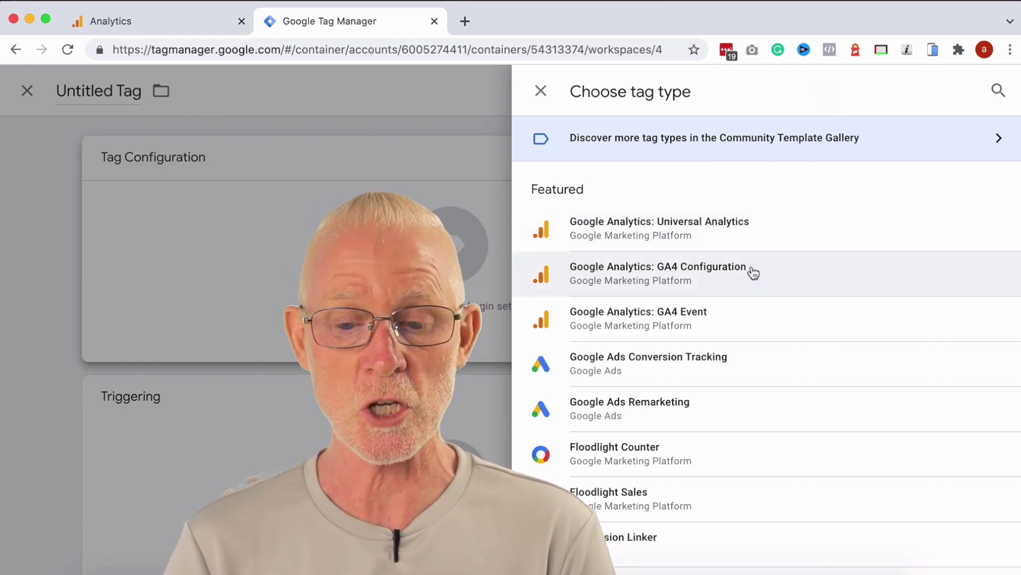
{"action": "left_click", "coordinate": [753, 273]}
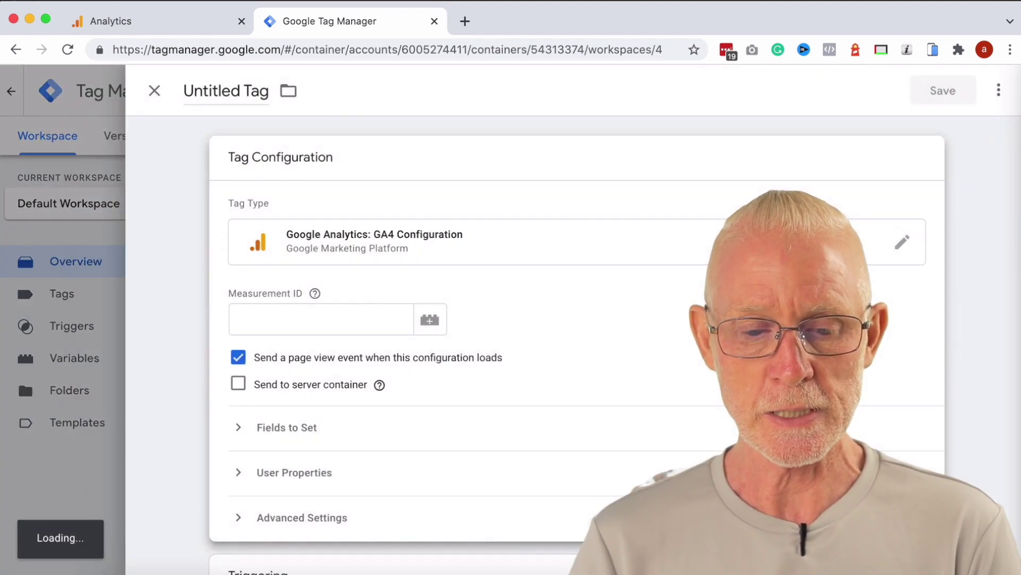
{"action": "left_click", "coordinate": [375, 317]}
{"action": "type", "text": "G-VMH517SXB2"}
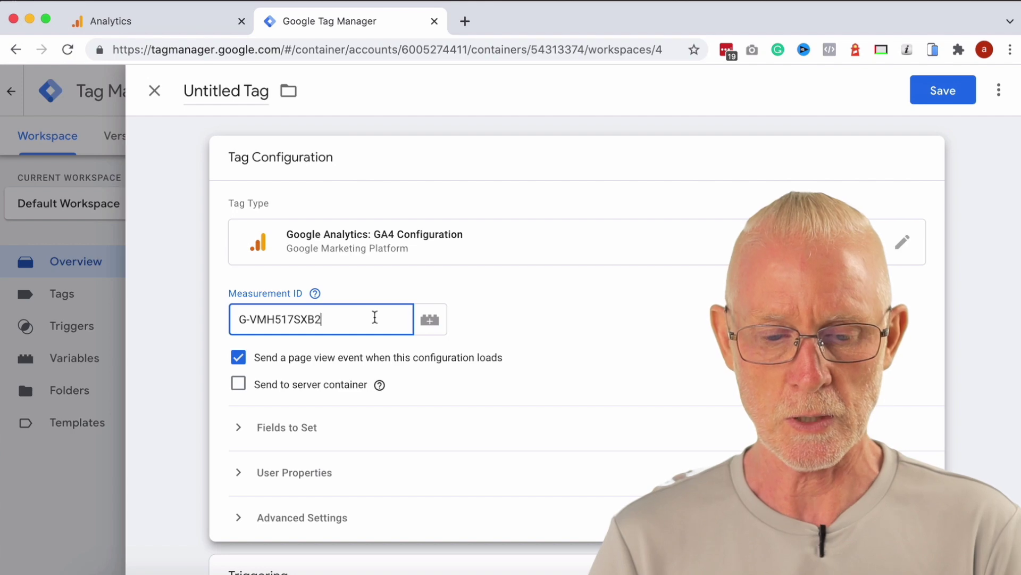
{"action": "scroll", "coordinate": [662, 282], "scroll_direction": "down", "scroll_amount": 4}
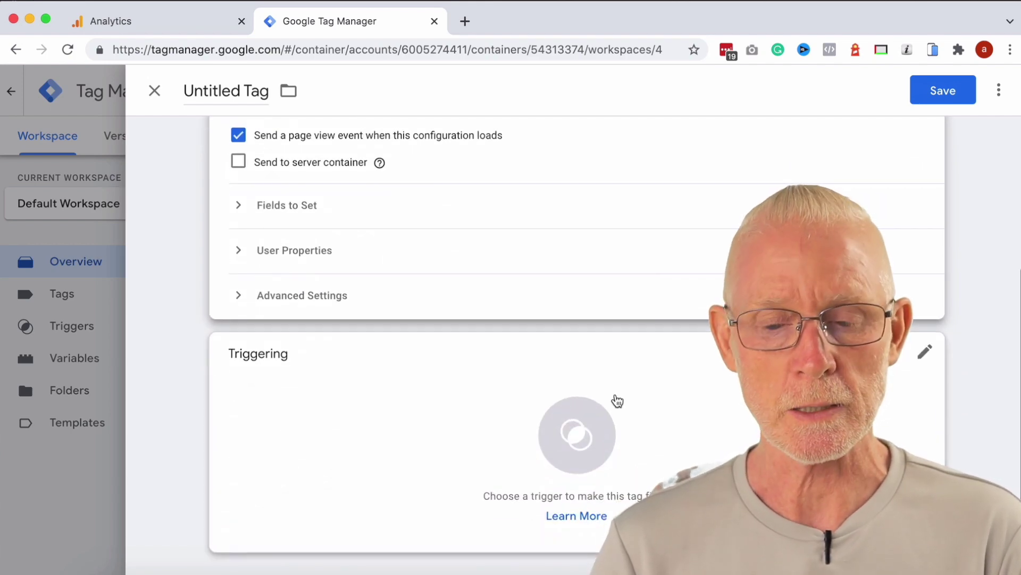
{"action": "left_click", "coordinate": [586, 435]}
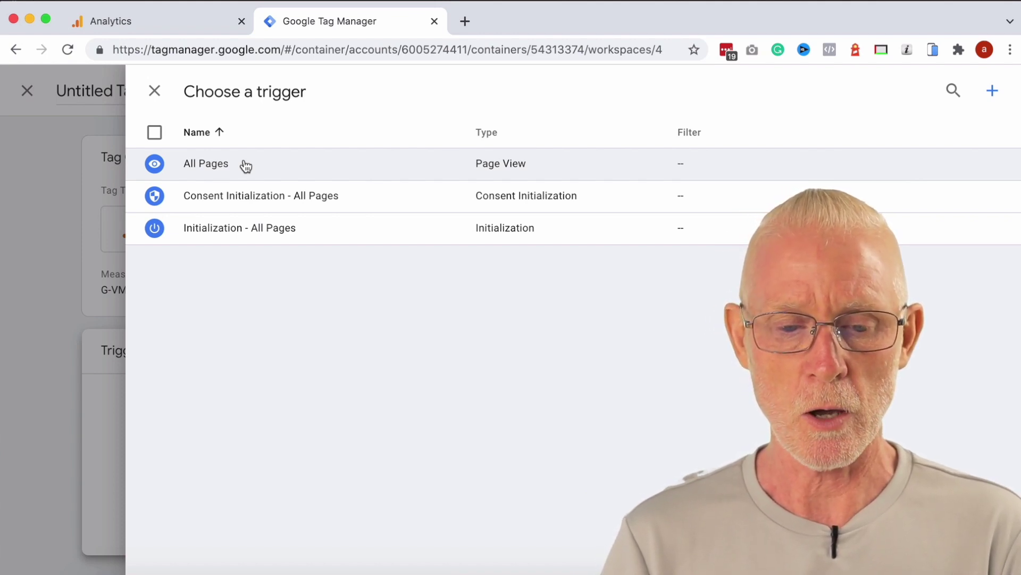
Step: Set the GA4 tag to fire on All Pages and save it as 'Google Analytics GA4 Configuration 1'
{"action": "left_click", "coordinate": [244, 164]}
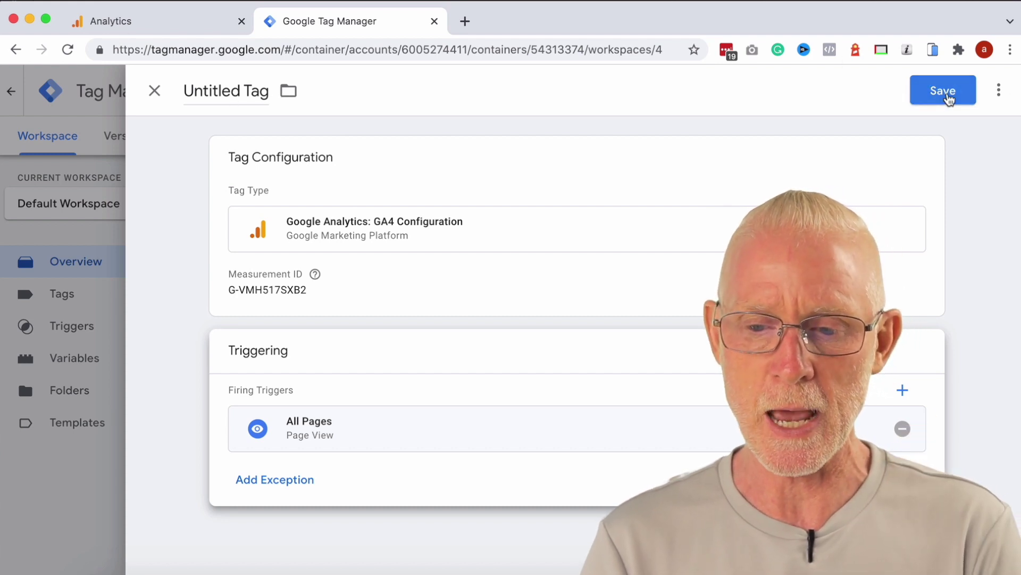
{"action": "left_click", "coordinate": [949, 99]}
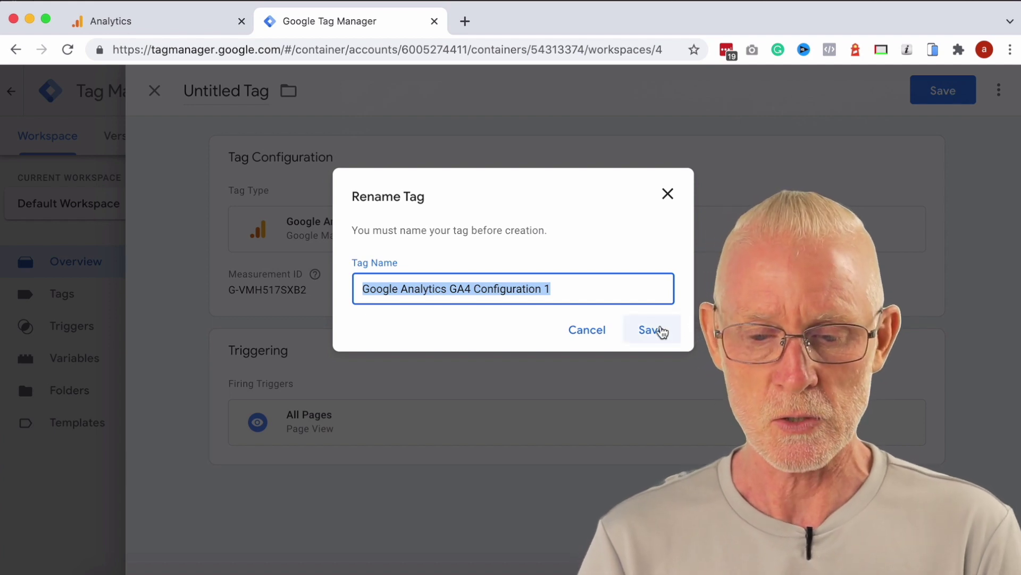
{"action": "left_click", "coordinate": [661, 330]}
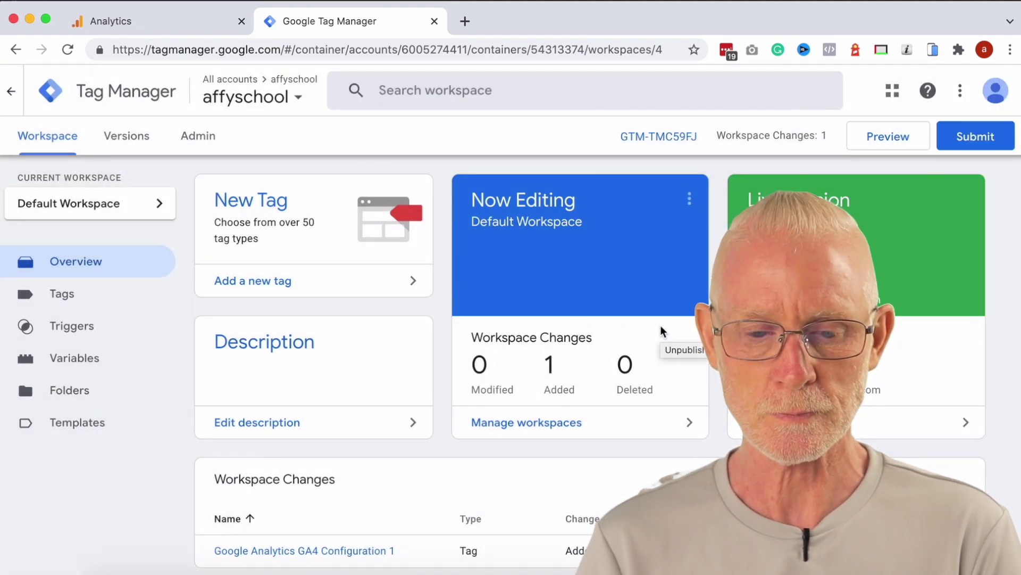
Step: Submit the workspace changes and publish them as Version 4, named and described 'added tag'
{"action": "scroll", "coordinate": [661, 332], "scroll_direction": "down", "scroll_amount": 3}
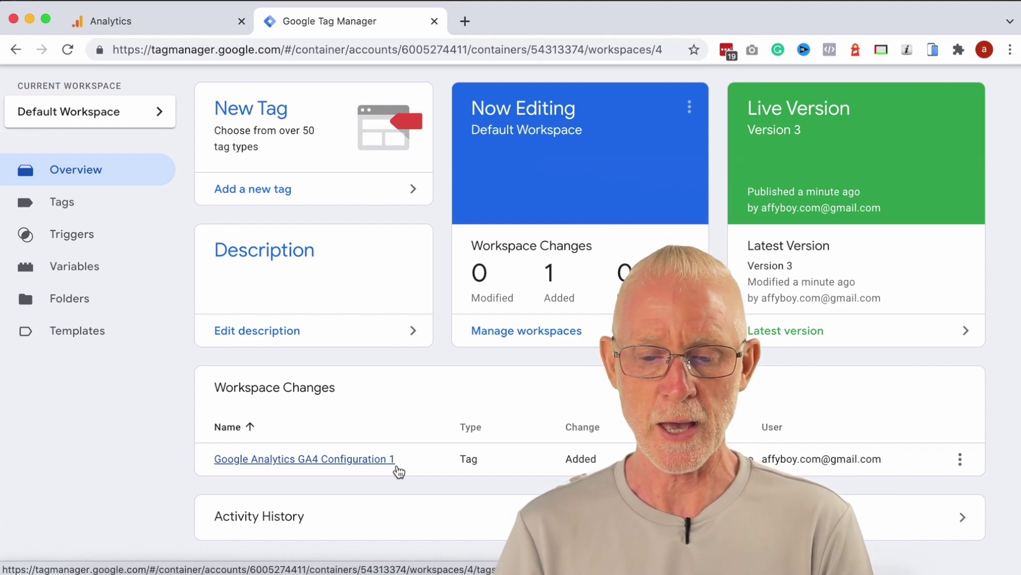
{"action": "scroll", "coordinate": [399, 471], "scroll_direction": "up", "scroll_amount": 3}
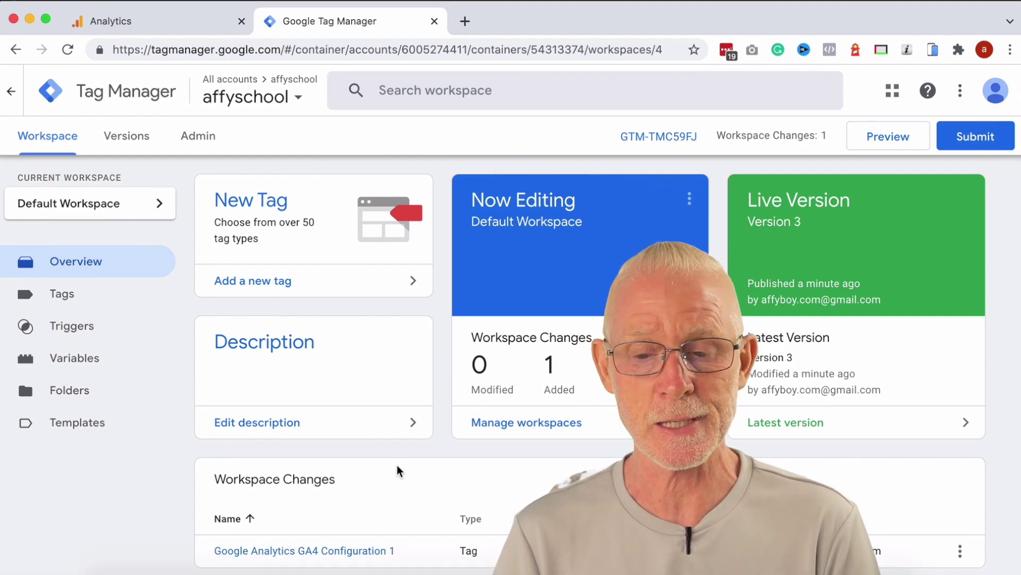
{"action": "left_click", "coordinate": [978, 135]}
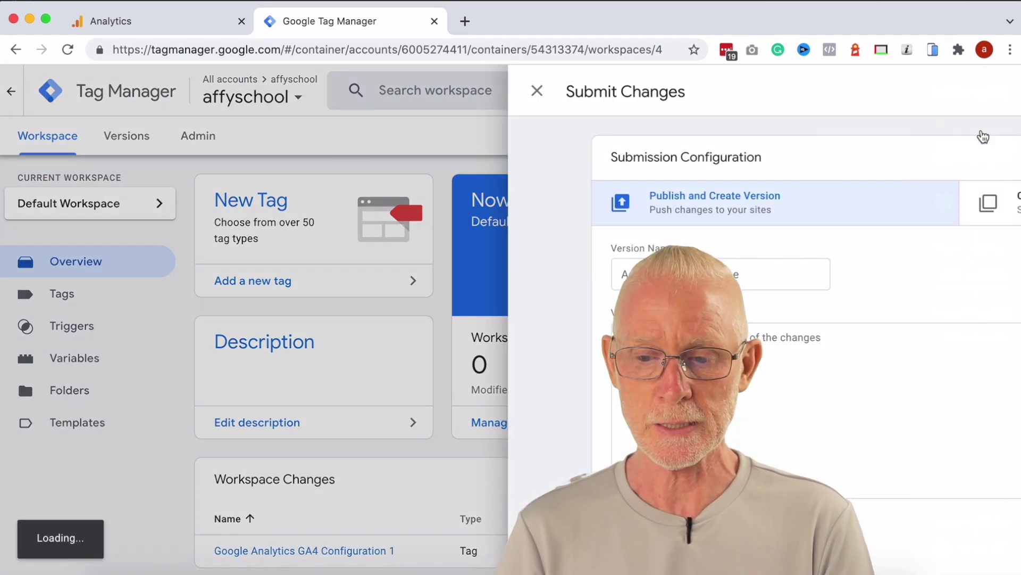
{"action": "left_click", "coordinate": [405, 279]}
{"action": "type", "text": "add"}
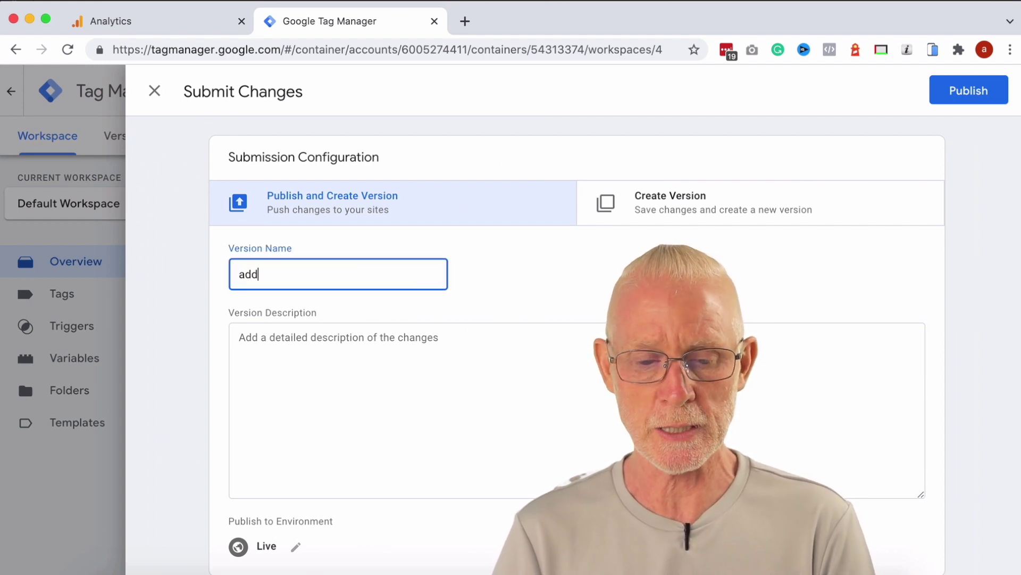
{"action": "type", "text": "ed tag"}
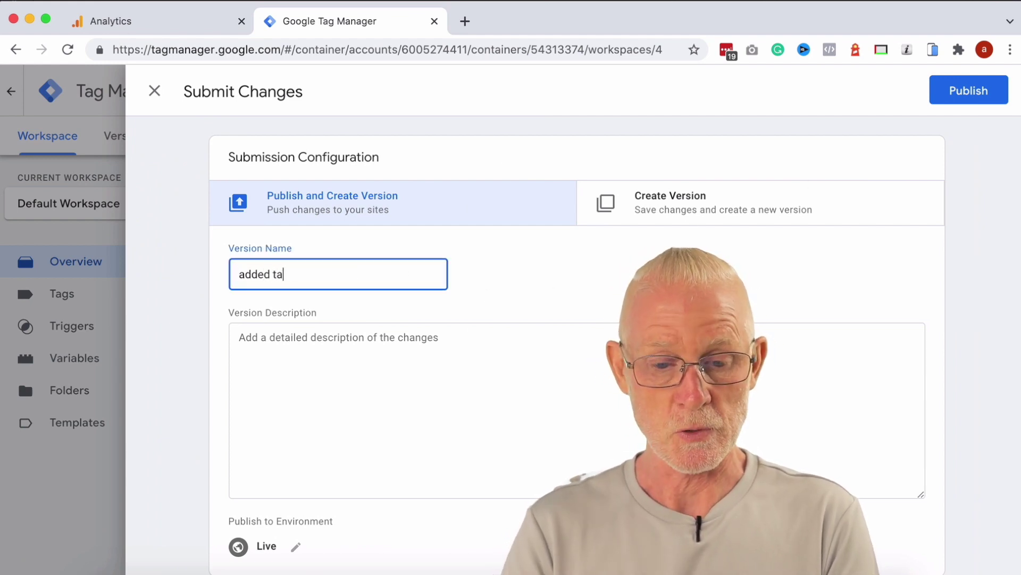
{"action": "left_click", "coordinate": [405, 366]}
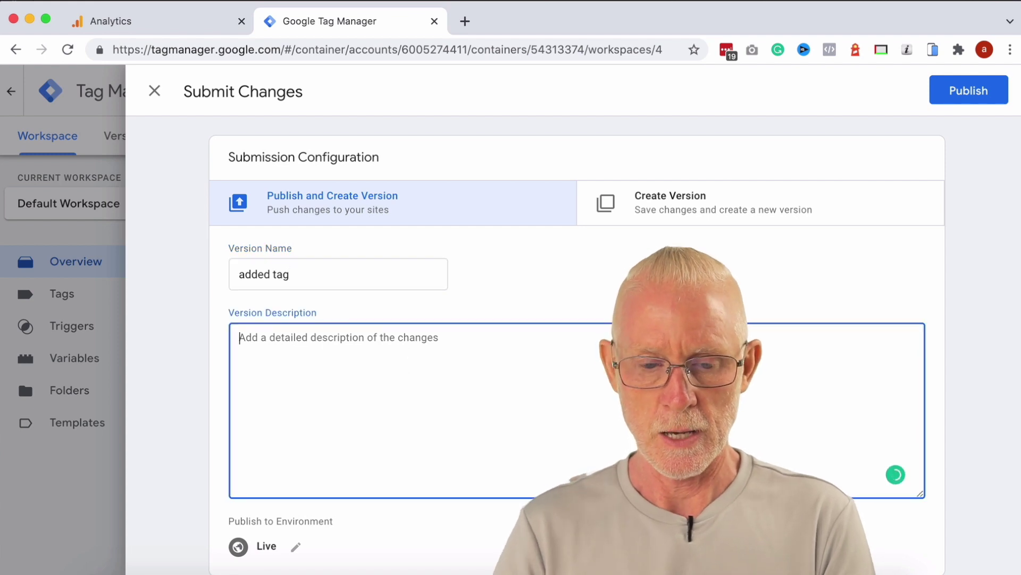
{"action": "type", "text": "added tag"}
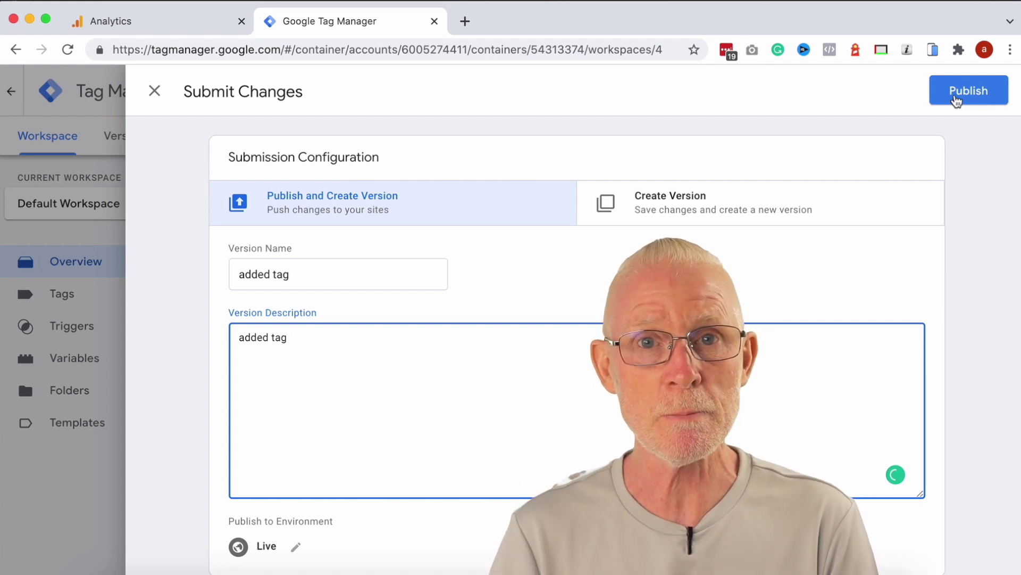
{"action": "left_click", "coordinate": [957, 100]}
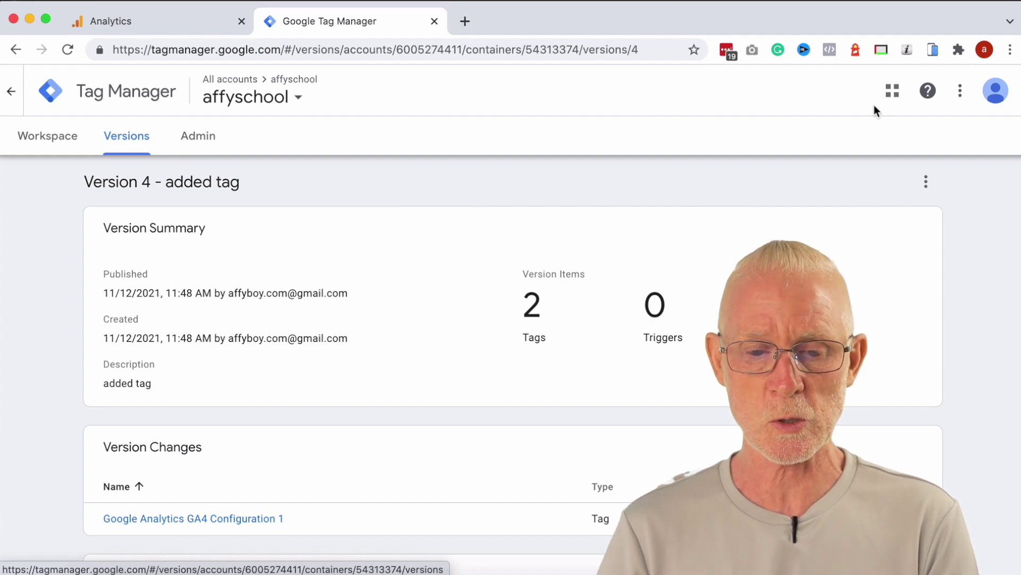
{"action": "left_click", "coordinate": [47, 137]}
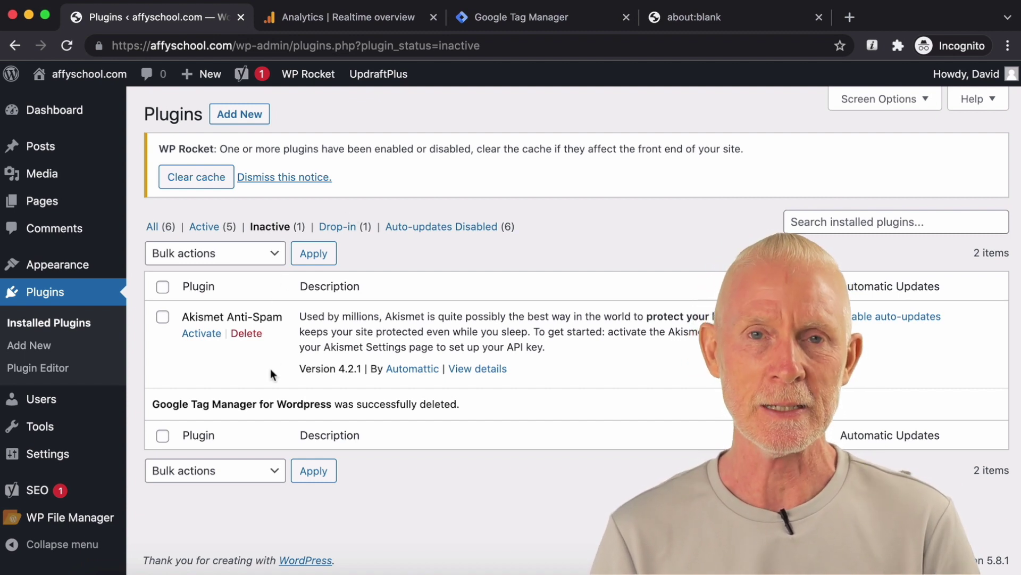
Step: Open the WordPress admin Dashboard and scroll down through its notices
{"action": "left_click", "coordinate": [79, 109]}
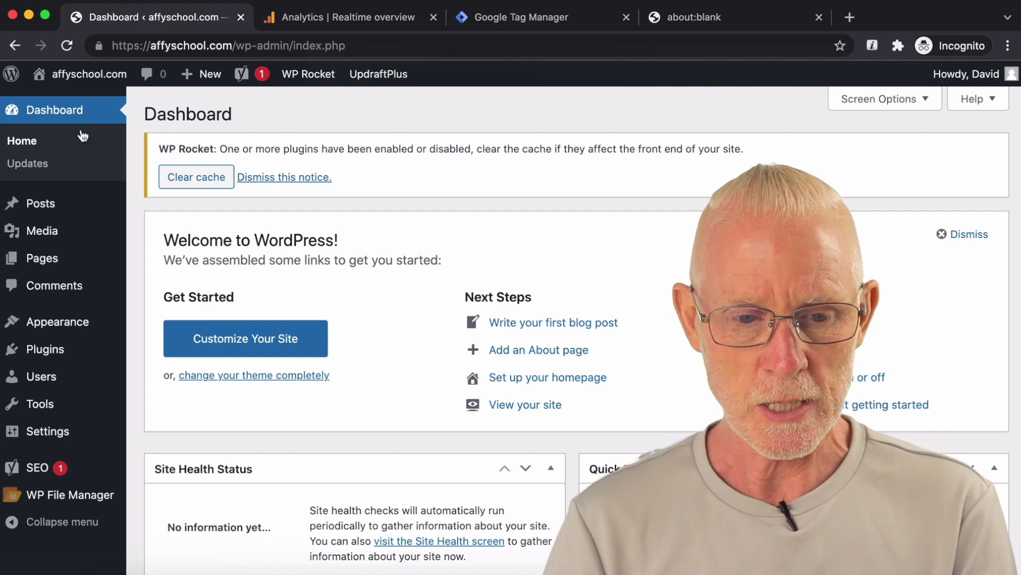
{"action": "scroll", "coordinate": [80, 239], "scroll_direction": "down", "scroll_amount": 1}
Step: Search Plugins > Add New for 'google tag manager' to find Google Tag Manager for WordPress
{"action": "mouse_move", "coordinate": [80, 349]}
{"action": "left_click", "coordinate": [163, 374]}
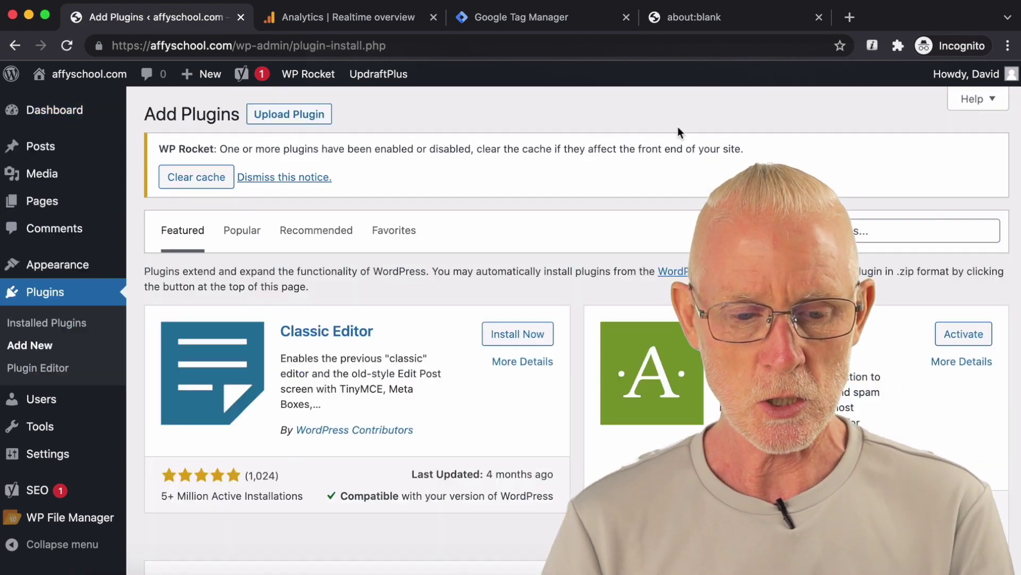
{"action": "left_click", "coordinate": [877, 230]}
{"action": "type", "text": "google tag manager"}
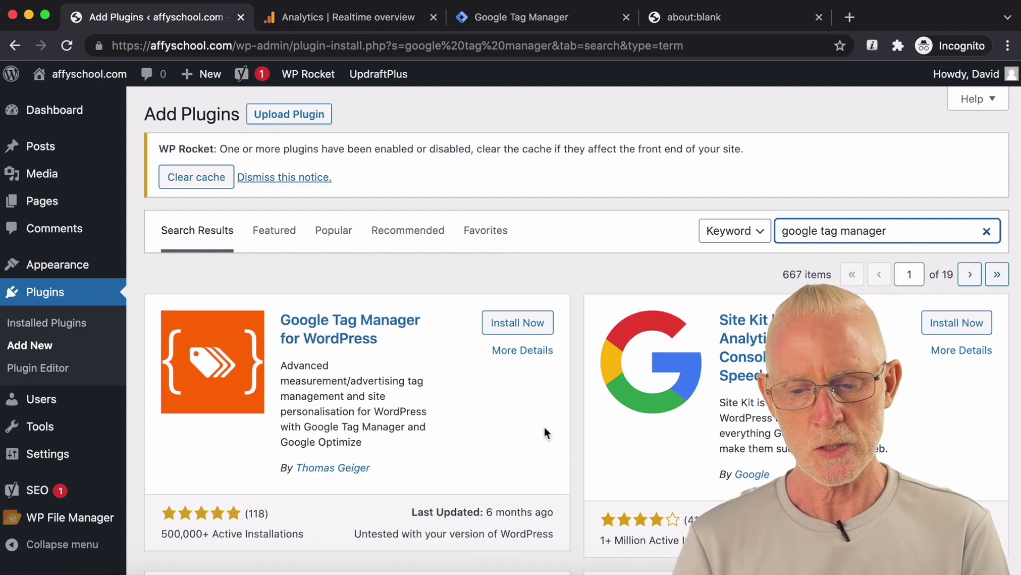
{"action": "scroll", "coordinate": [548, 372], "scroll_direction": "down", "scroll_amount": 5}
{"action": "scroll", "coordinate": [274, 302], "scroll_direction": "up", "scroll_amount": 3}
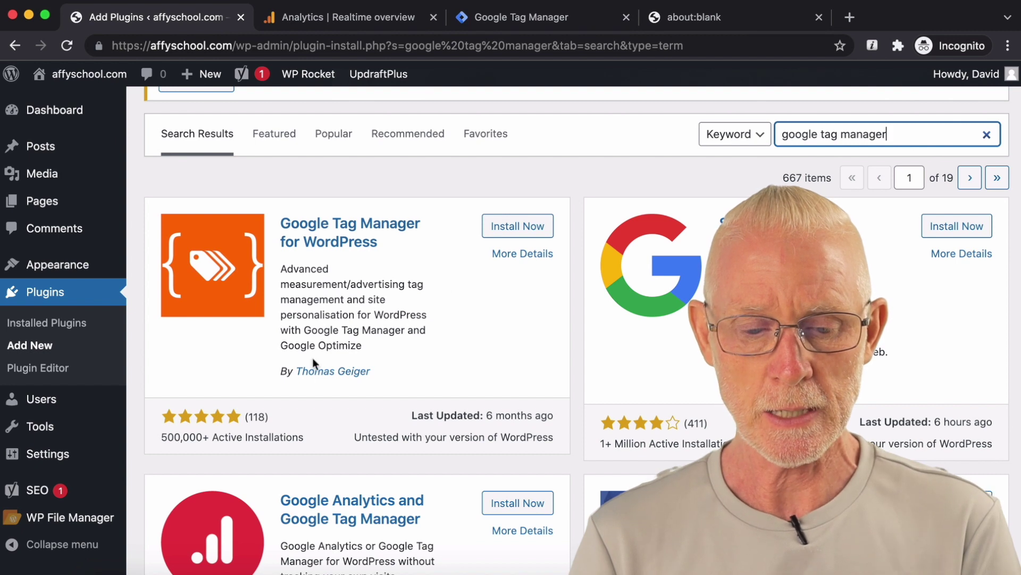
{"action": "left_click", "coordinate": [274, 413]}
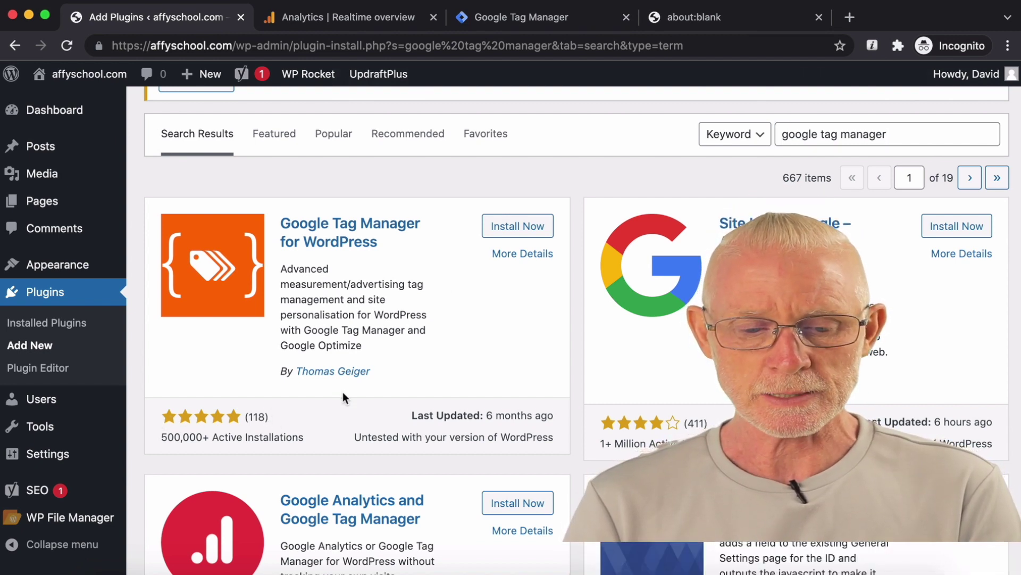
Step: Review the plugin's rating, installs and reviews, then install and activate Google Tag Manager for WordPress
{"action": "double_click", "coordinate": [258, 417]}
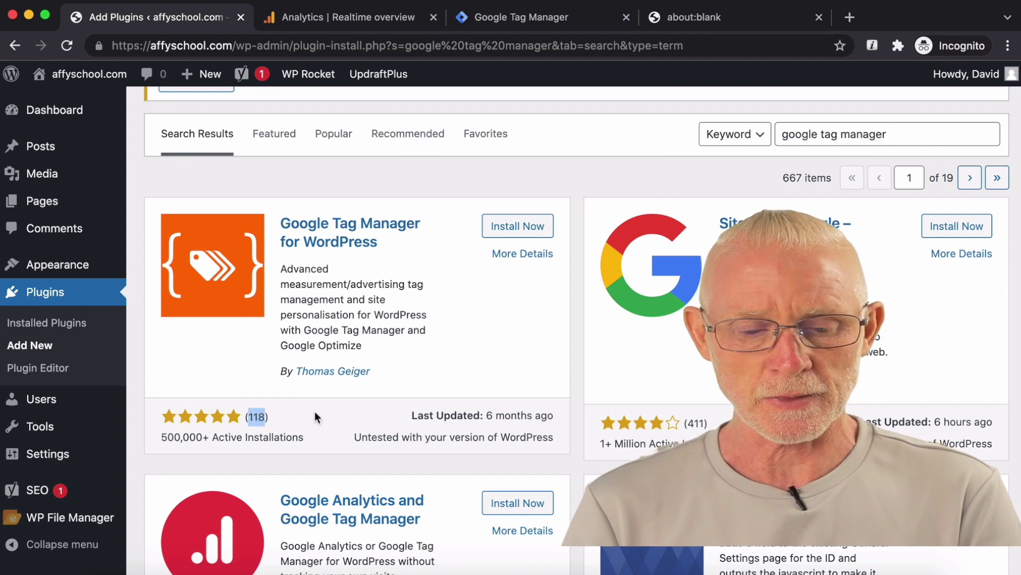
{"action": "left_click_drag", "start_coordinate": [215, 434], "coordinate": [274, 422]}
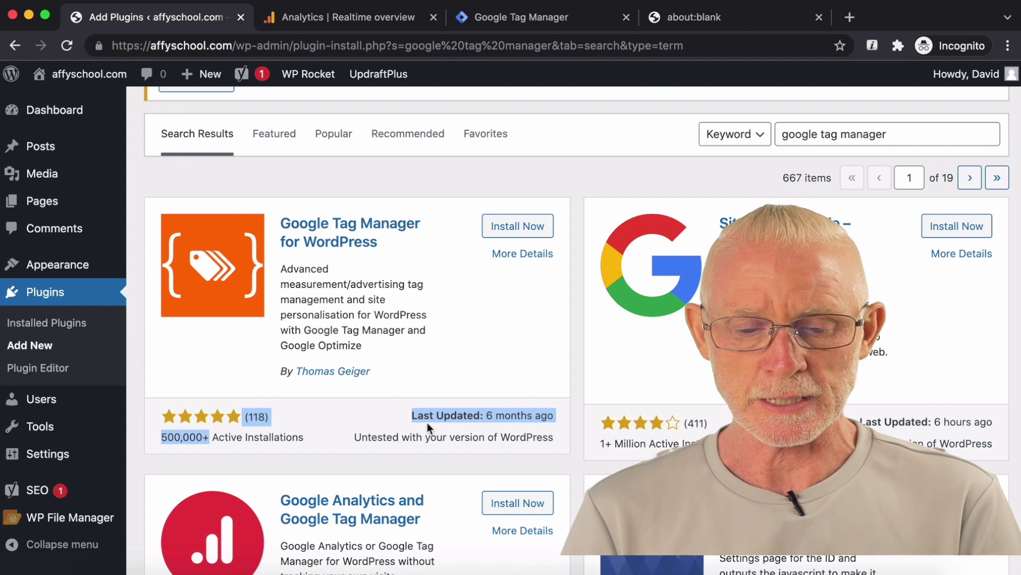
{"action": "left_click_drag", "start_coordinate": [401, 420], "coordinate": [557, 417]}
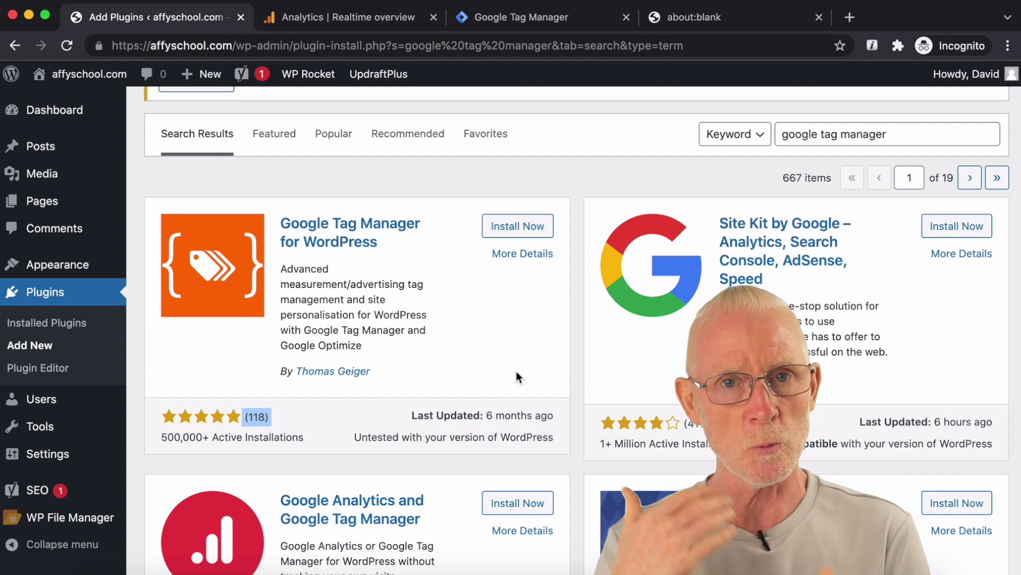
{"action": "left_click", "coordinate": [520, 227]}
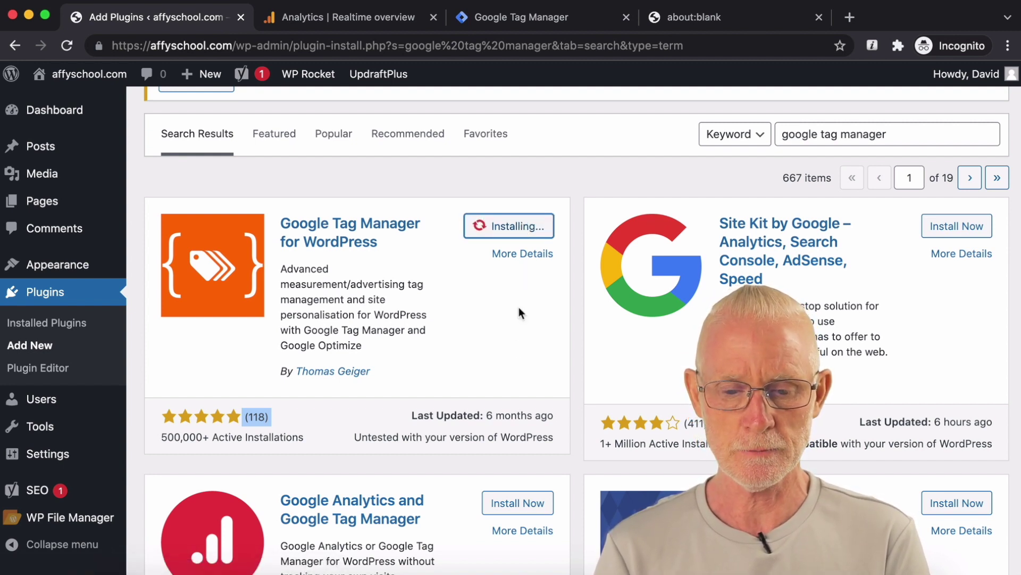
{"action": "left_click", "coordinate": [523, 228]}
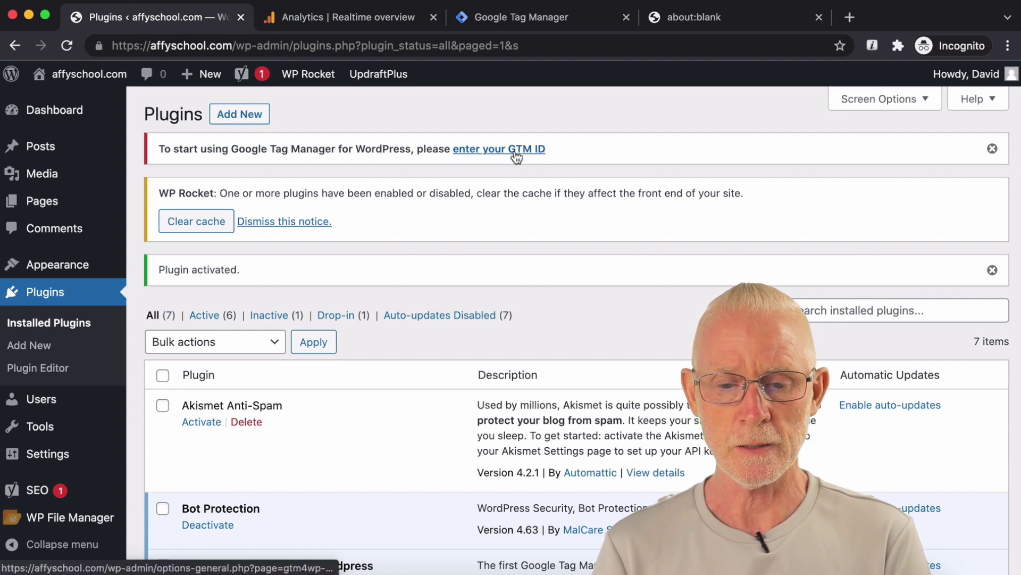
Step: Copy the container ID GTM-TMC59FJ from Tag Manager and go back to the WordPress Plugins page
{"action": "left_click", "coordinate": [564, 25]}
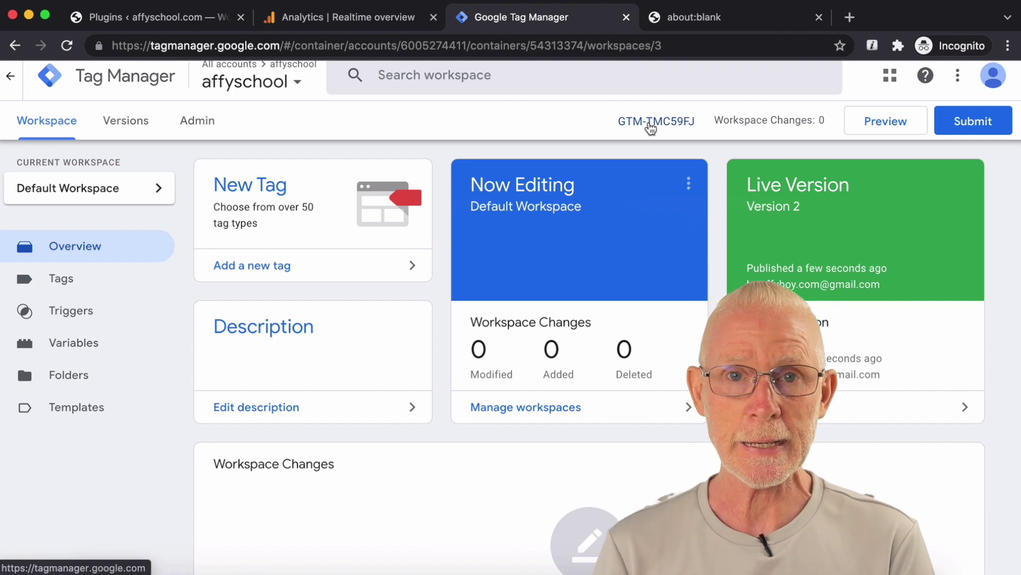
{"action": "left_click", "coordinate": [651, 123]}
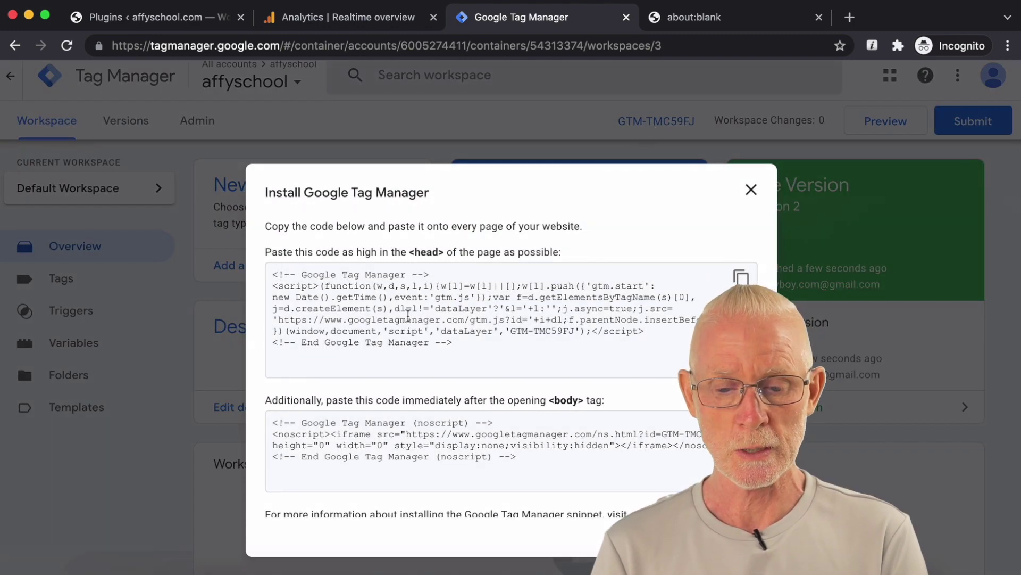
{"action": "left_click", "coordinate": [753, 191]}
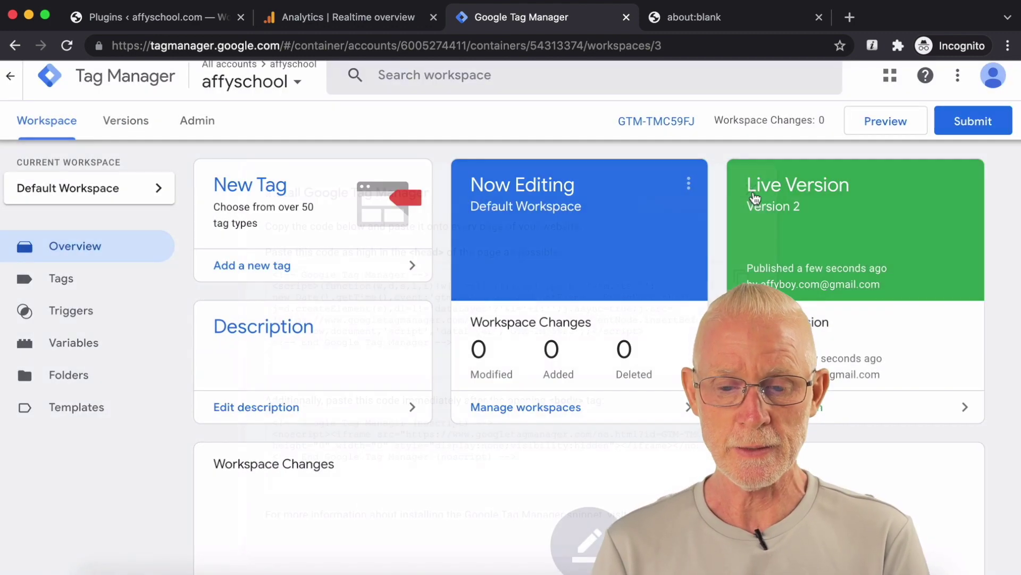
{"action": "left_click_drag", "start_coordinate": [612, 126], "coordinate": [687, 121]}
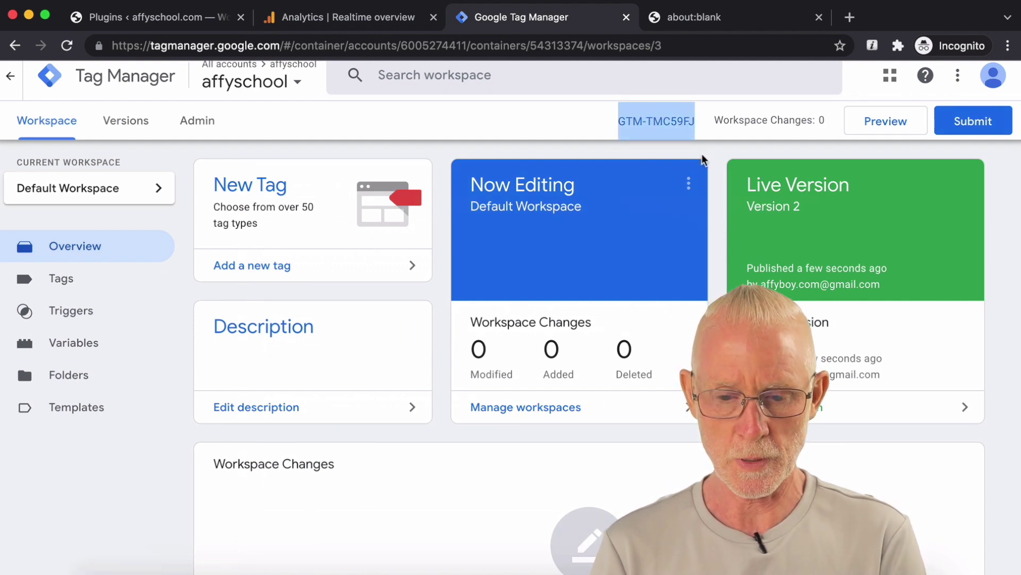
{"action": "left_click", "coordinate": [202, 23]}
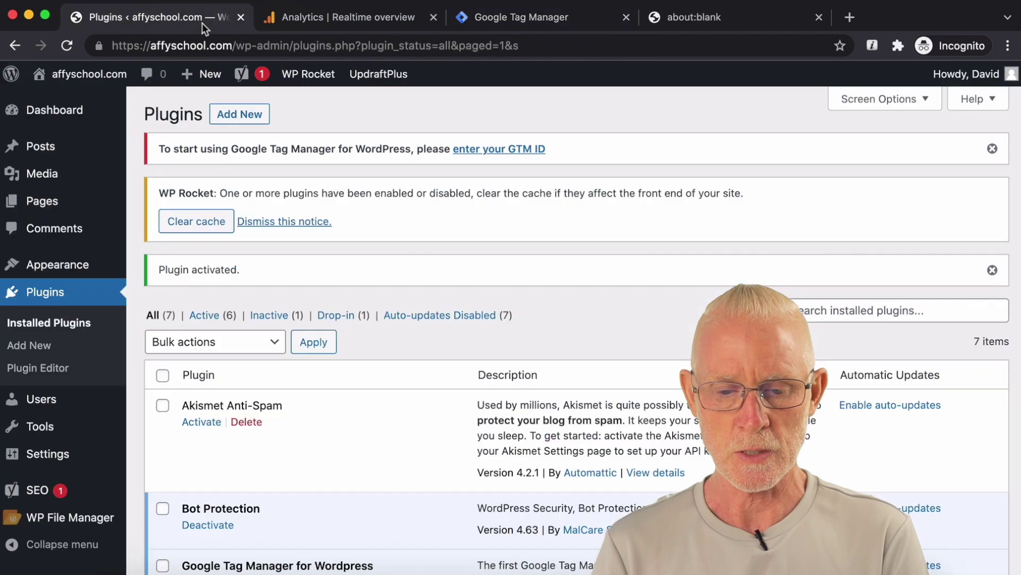
Step: Paste GTM-TMC59FJ into the plugin's Google Tag Manager ID field, save, and clear the WP Rocket cache
{"action": "left_click", "coordinate": [488, 151]}
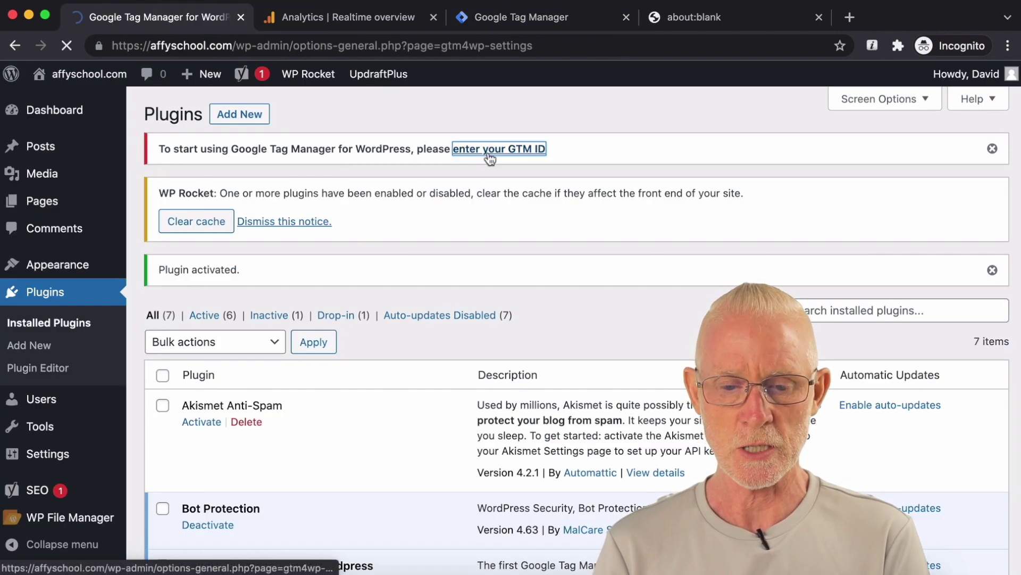
{"action": "left_click", "coordinate": [357, 377]}
{"action": "type", "text": "GTM-TMC59FJ"}
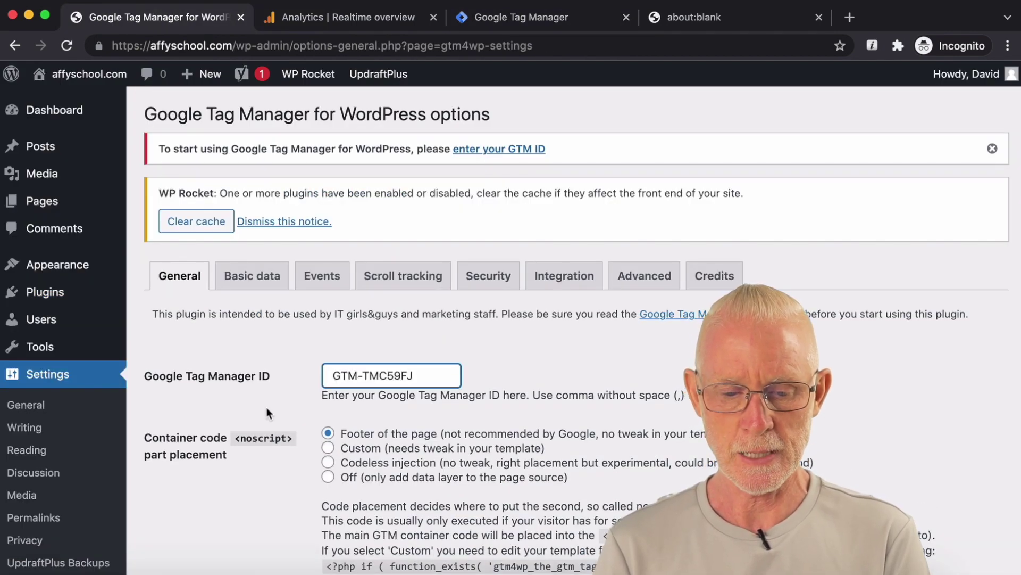
{"action": "scroll", "coordinate": [267, 407], "scroll_direction": "down", "scroll_amount": 5}
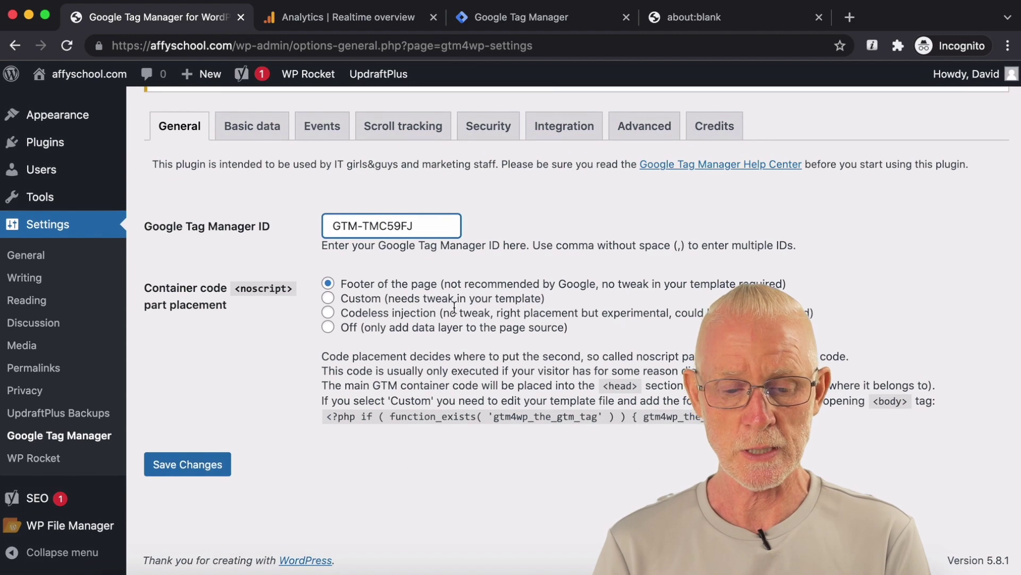
{"action": "left_click", "coordinate": [196, 464]}
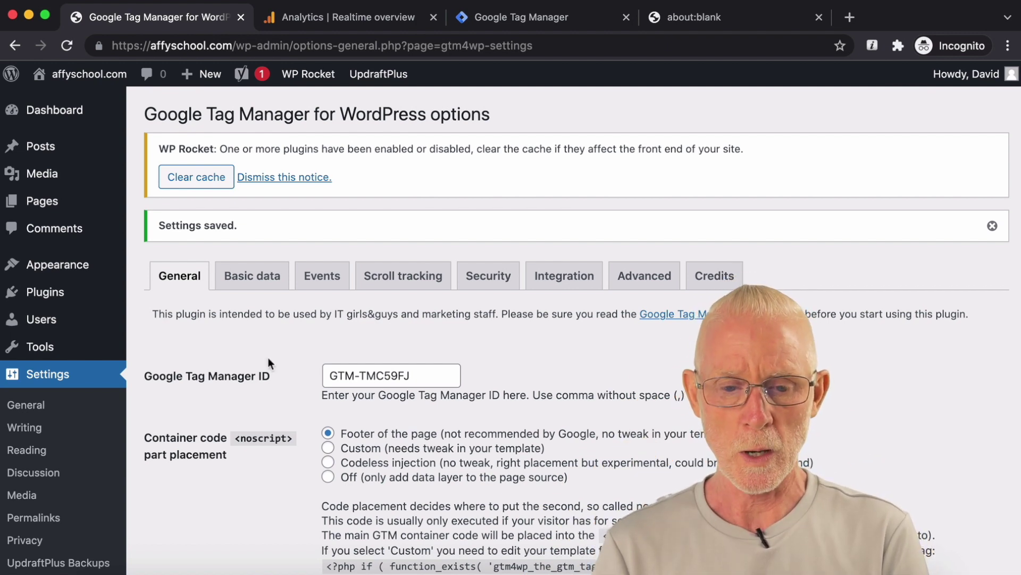
{"action": "mouse_move", "coordinate": [314, 83]}
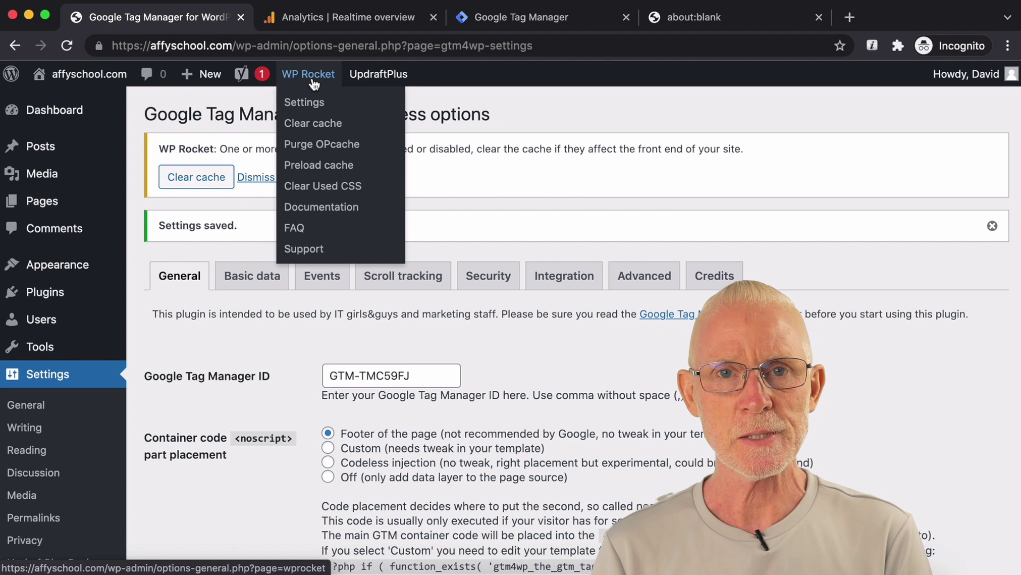
{"action": "left_click", "coordinate": [312, 125]}
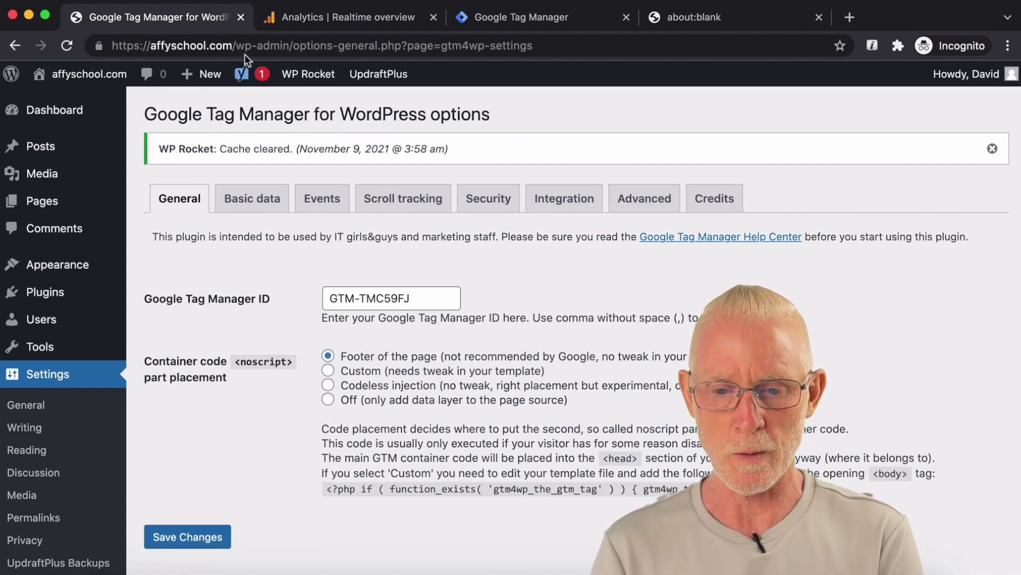
Step: Load affyschool.com in a new Chrome tab and view its page source
{"action": "left_click", "coordinate": [701, 19]}
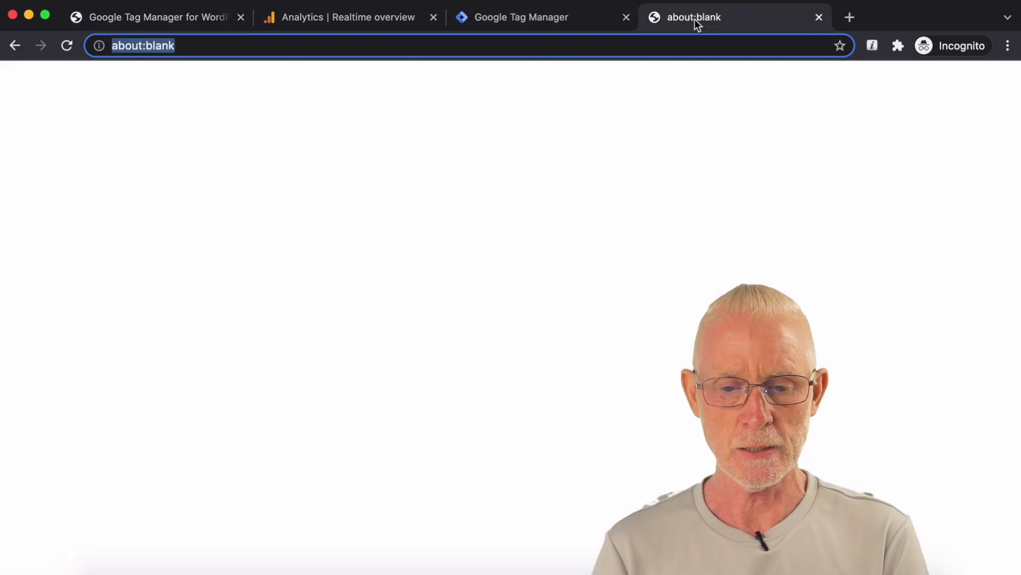
{"action": "type", "text": "affyschool.com"}
{"action": "key", "text": "Return"}
{"action": "right_click", "coordinate": [724, 218]}
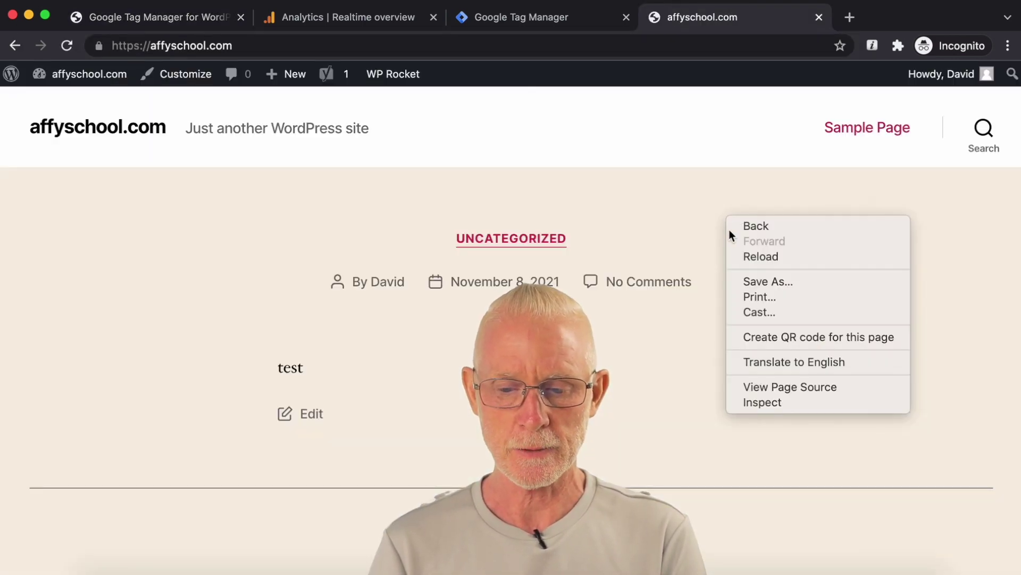
{"action": "left_click", "coordinate": [776, 391]}
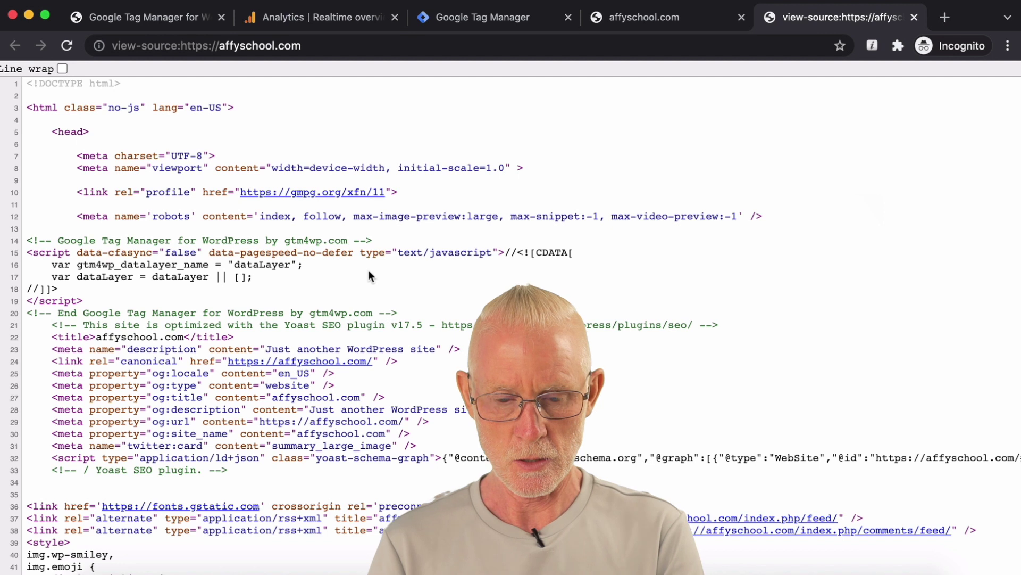
Step: Search the source for 'gtm' to confirm the GTM-TMC59FJ Tag Manager snippet, then close it
{"action": "key", "text": "super+f"}
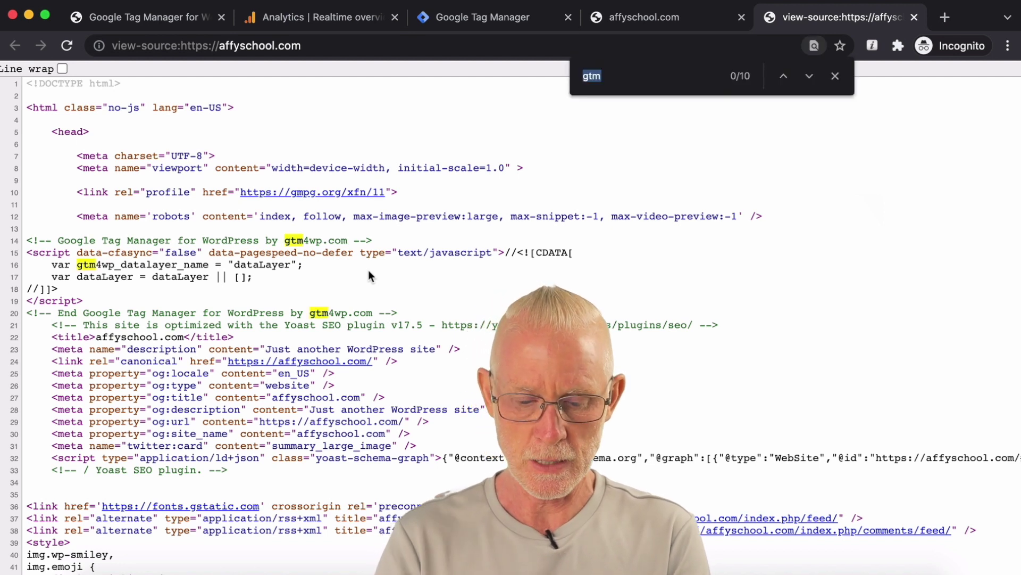
{"action": "type", "text": "gtm"}
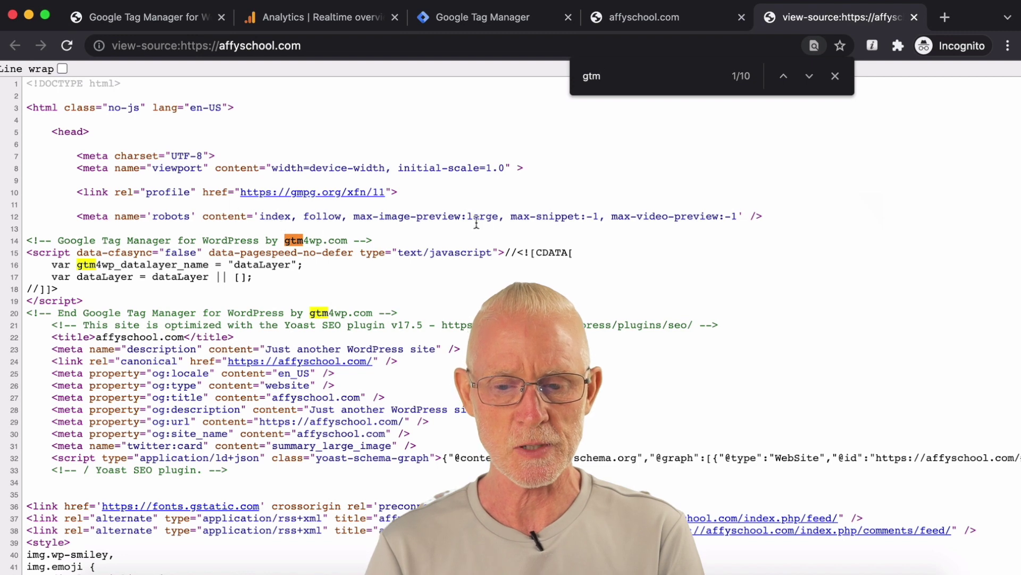
{"action": "left_click", "coordinate": [811, 80]}
{"action": "left_click", "coordinate": [811, 80]}
{"action": "left_click", "coordinate": [811, 80]}
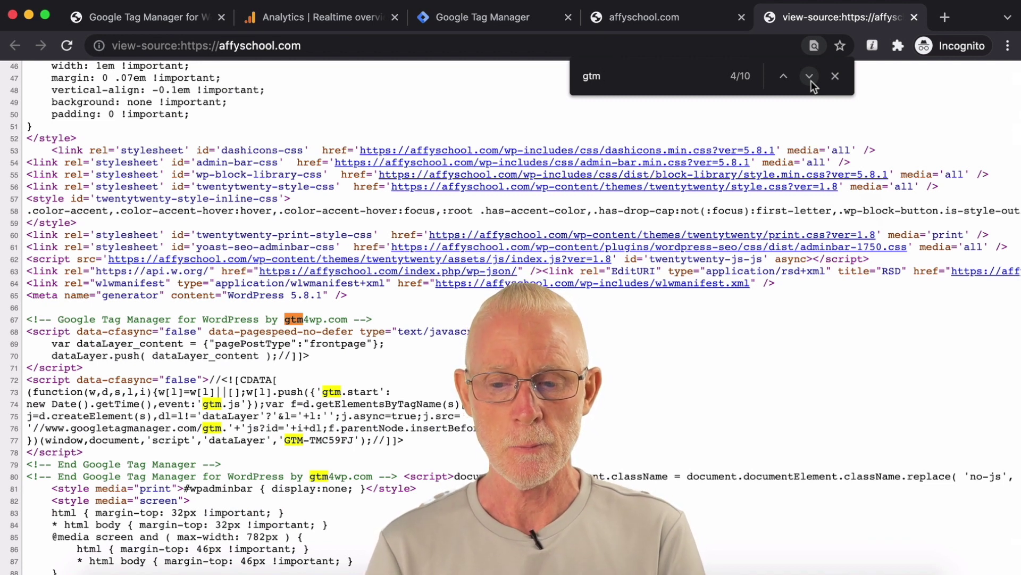
{"action": "left_click", "coordinate": [835, 76]}
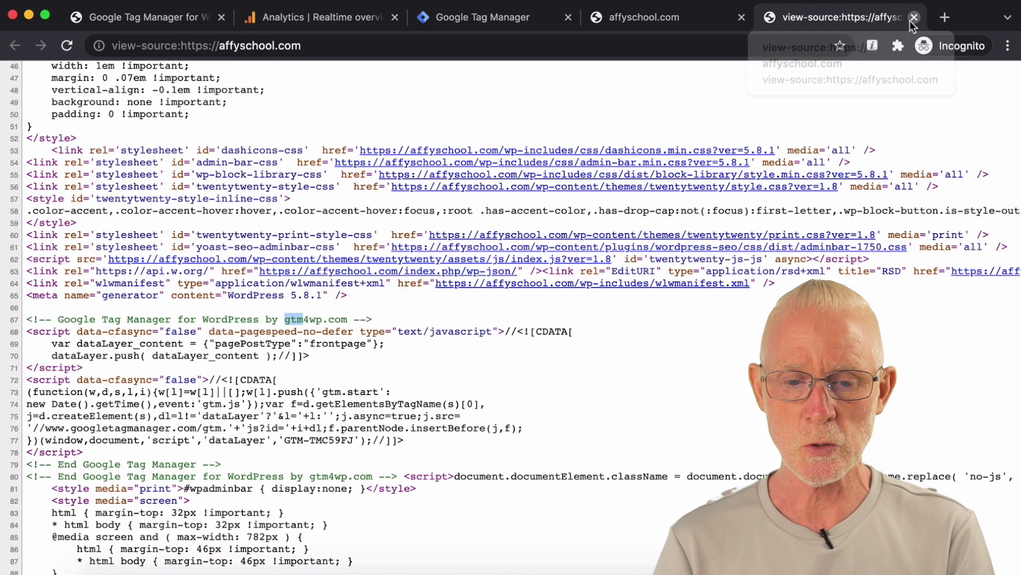
{"action": "left_click", "coordinate": [914, 17]}
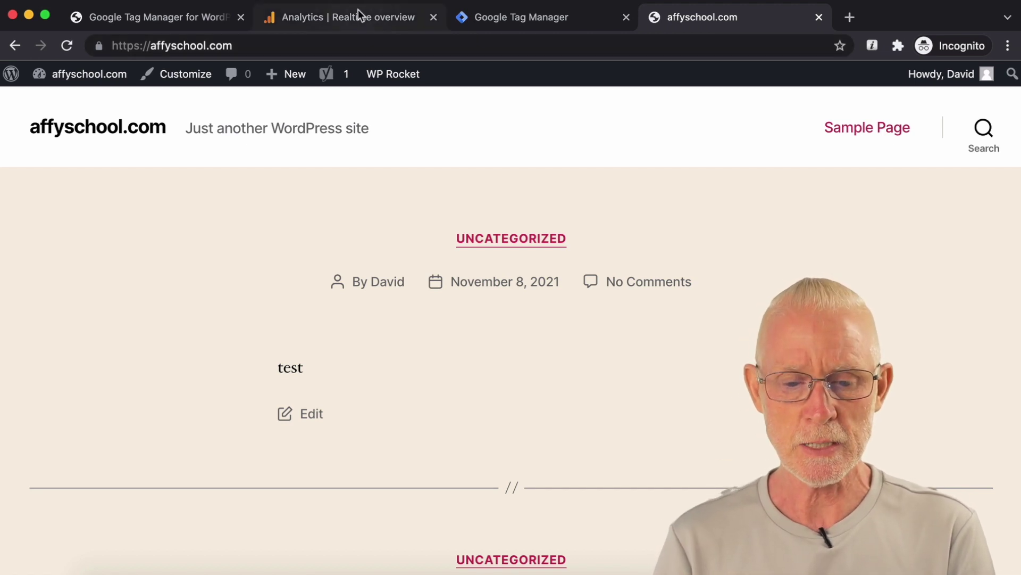
{"action": "left_click", "coordinate": [360, 16]}
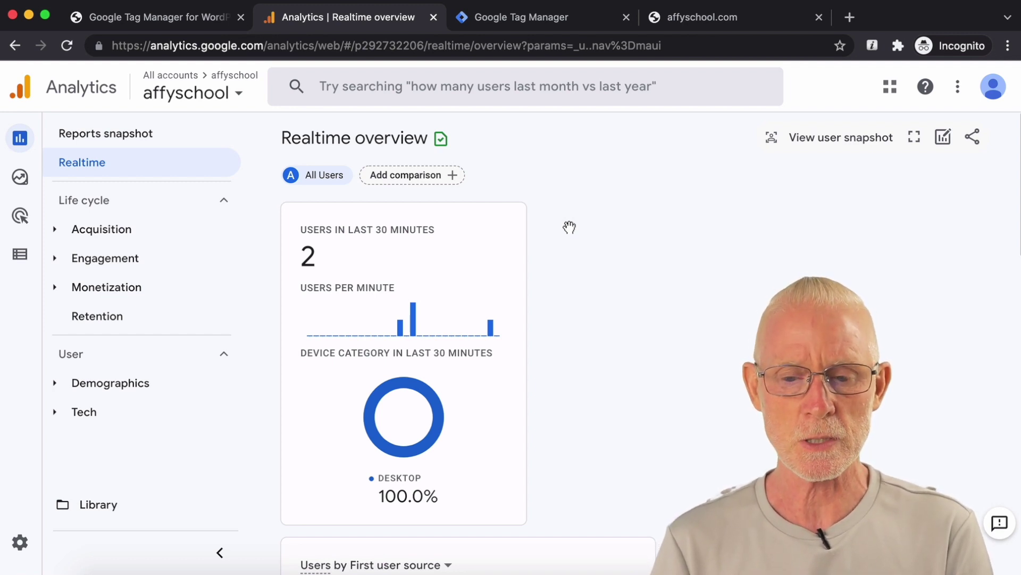
Step: Copy the site URL and load affyschool.com in Firefox, opening the Some Useful Links post
{"action": "left_click", "coordinate": [726, 17]}
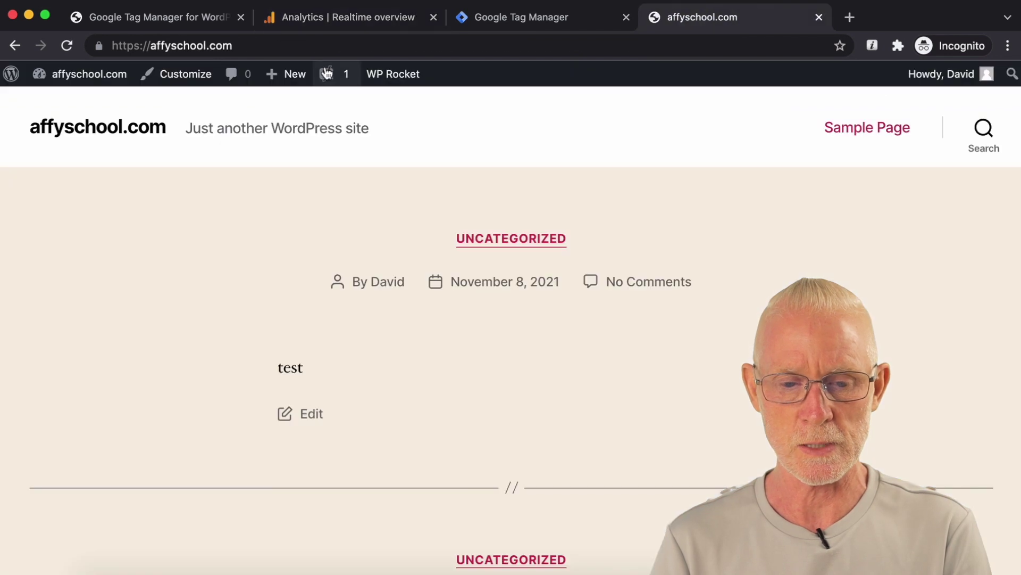
{"action": "left_click", "coordinate": [329, 50]}
{"action": "key", "text": "super+c"}
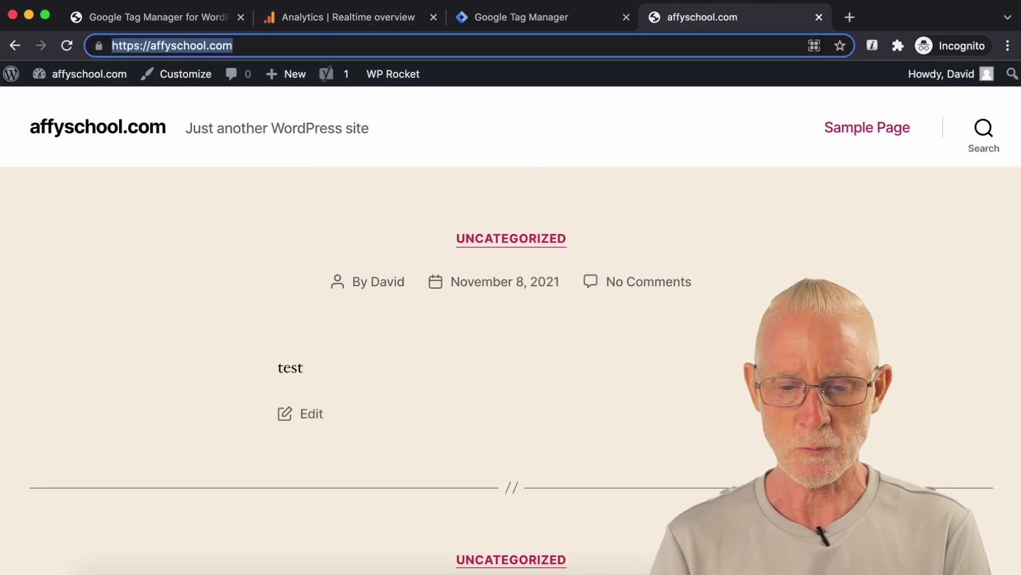
{"action": "key", "text": "super+Tab"}
{"action": "key", "text": "super+v"}
{"action": "key", "text": "Return"}
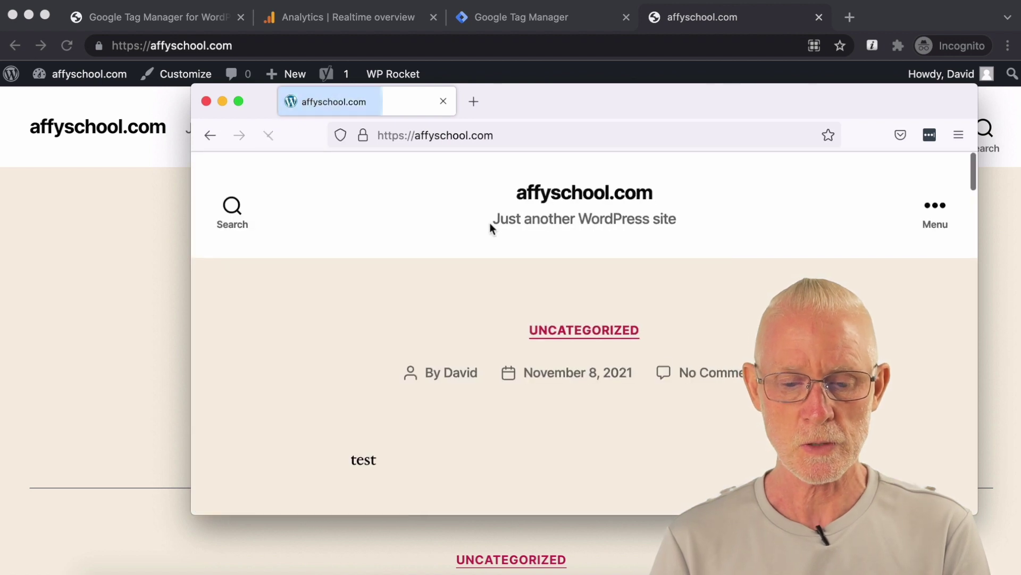
{"action": "scroll", "coordinate": [490, 222], "scroll_direction": "down", "scroll_amount": 6}
{"action": "left_click", "coordinate": [486, 364]}
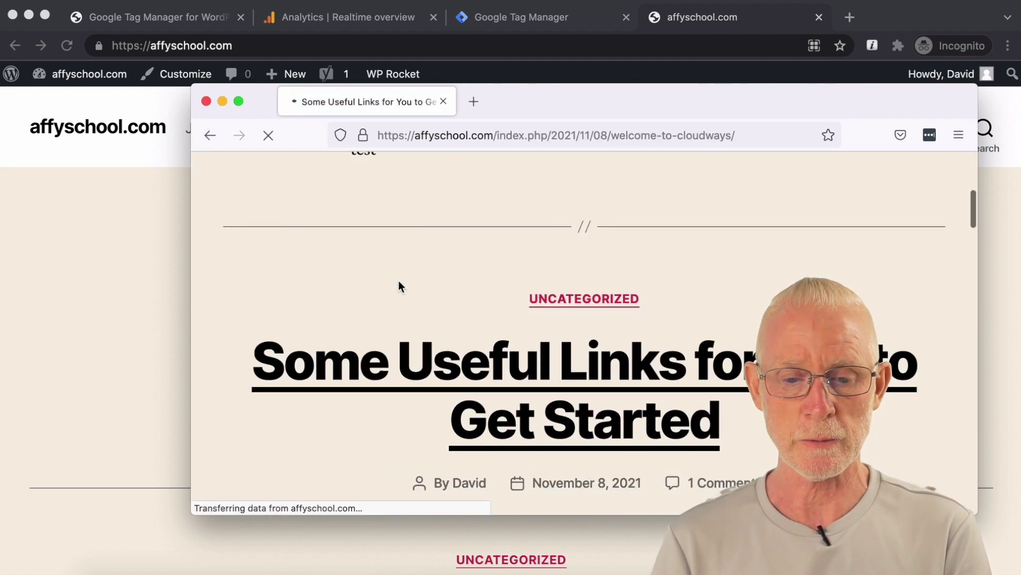
{"action": "scroll", "coordinate": [379, 254], "scroll_direction": "down", "scroll_amount": 1}
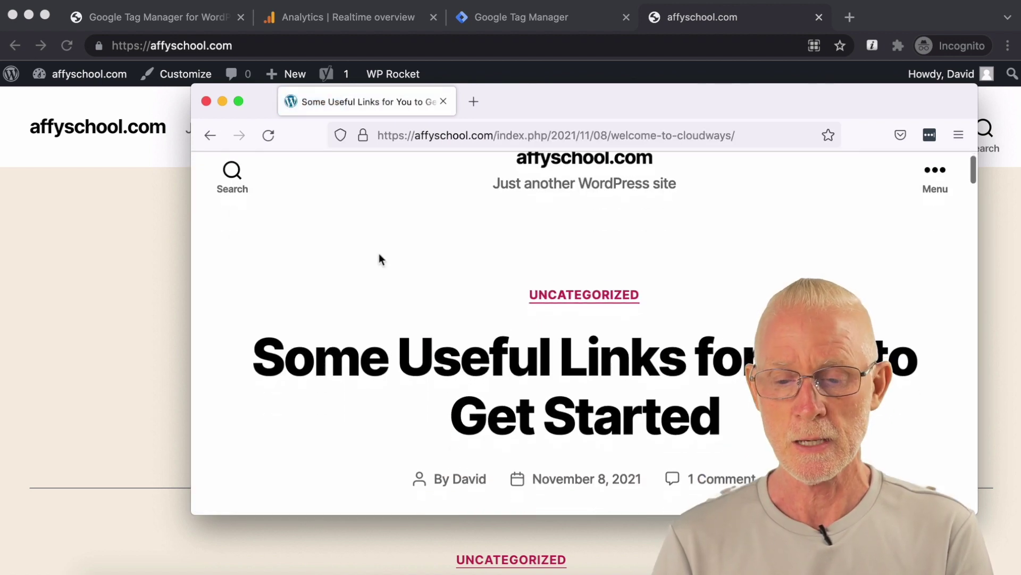
Step: Load affyschool.com in Safari as another visitor, then return to Chrome's Realtime overview
{"action": "left_click", "coordinate": [761, 140]}
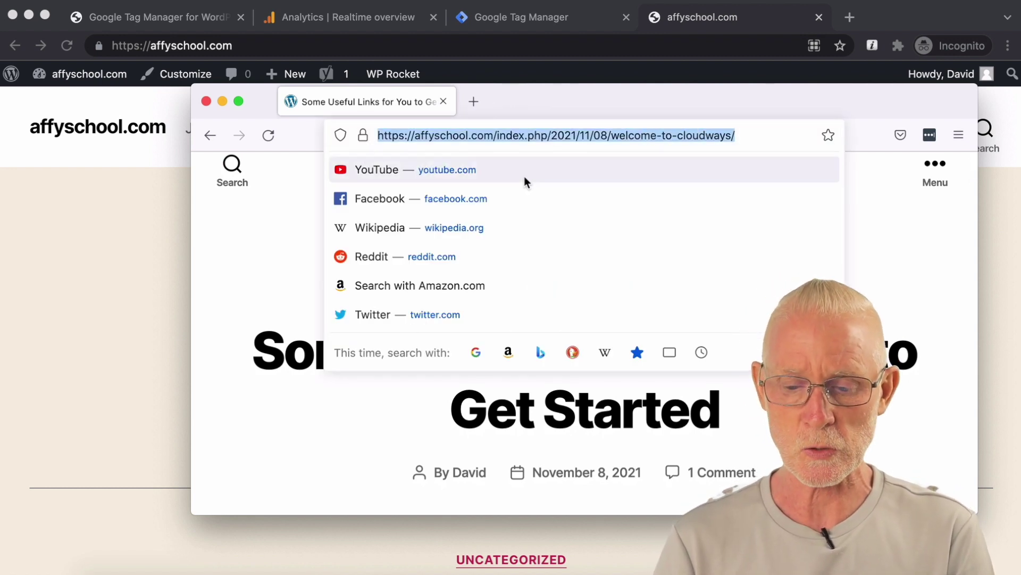
{"action": "key", "text": "super+Tab"}
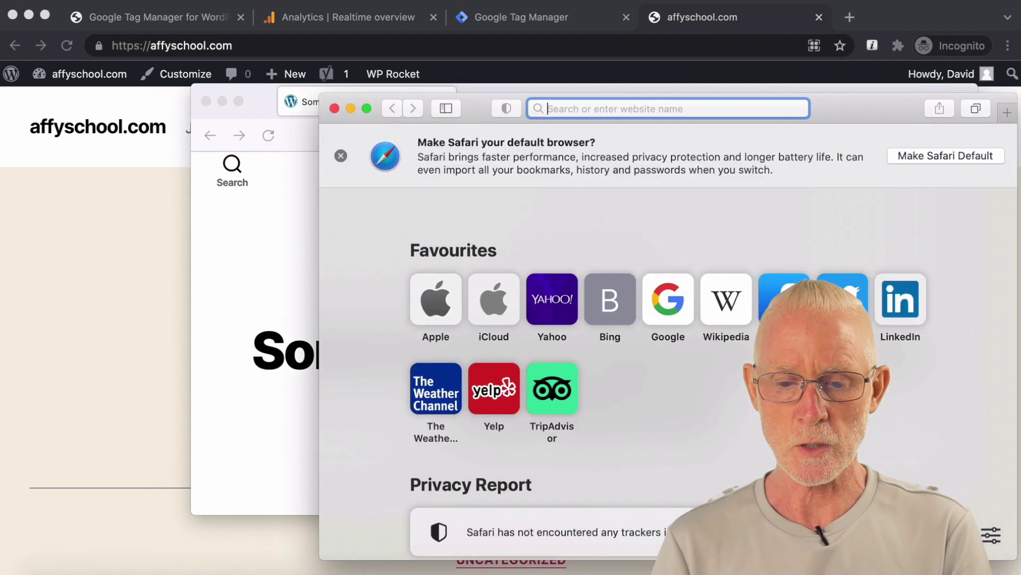
{"action": "type", "text": "https://affyschool.com"}
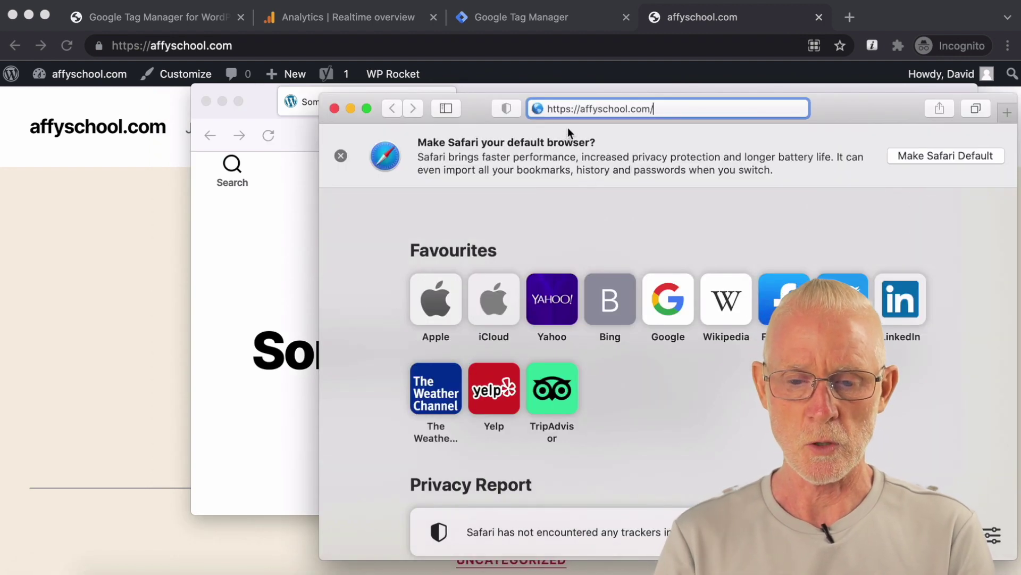
{"action": "key", "text": "Return"}
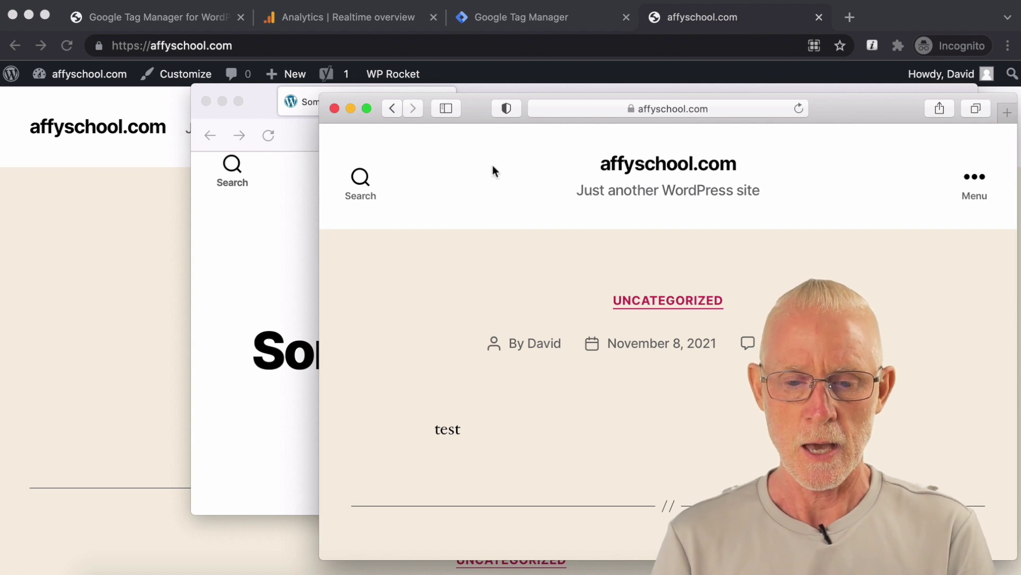
{"action": "left_click_drag", "start_coordinate": [470, 102], "coordinate": [516, 164]}
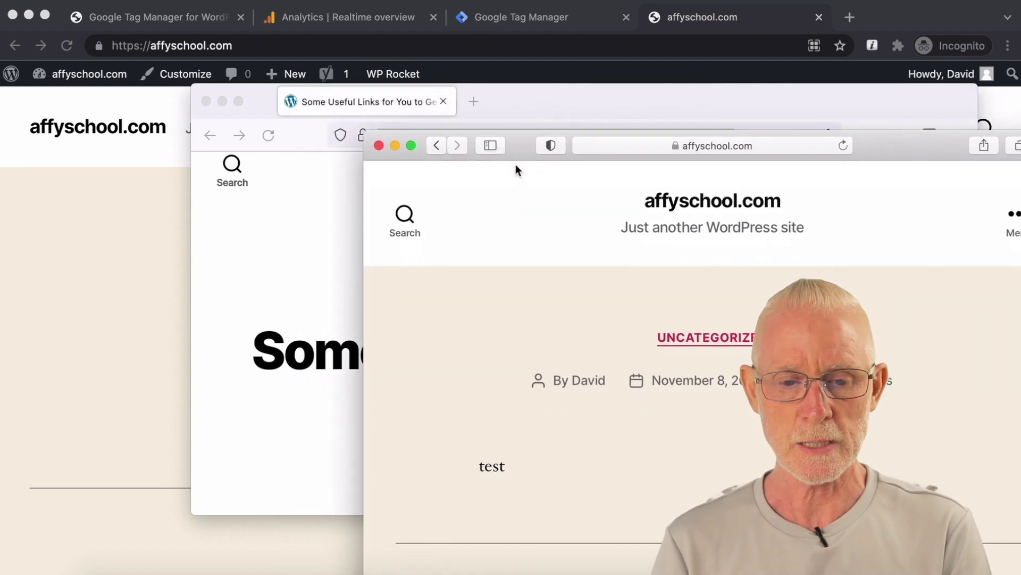
{"action": "left_click", "coordinate": [298, 24]}
{"action": "left_click", "coordinate": [299, 20]}
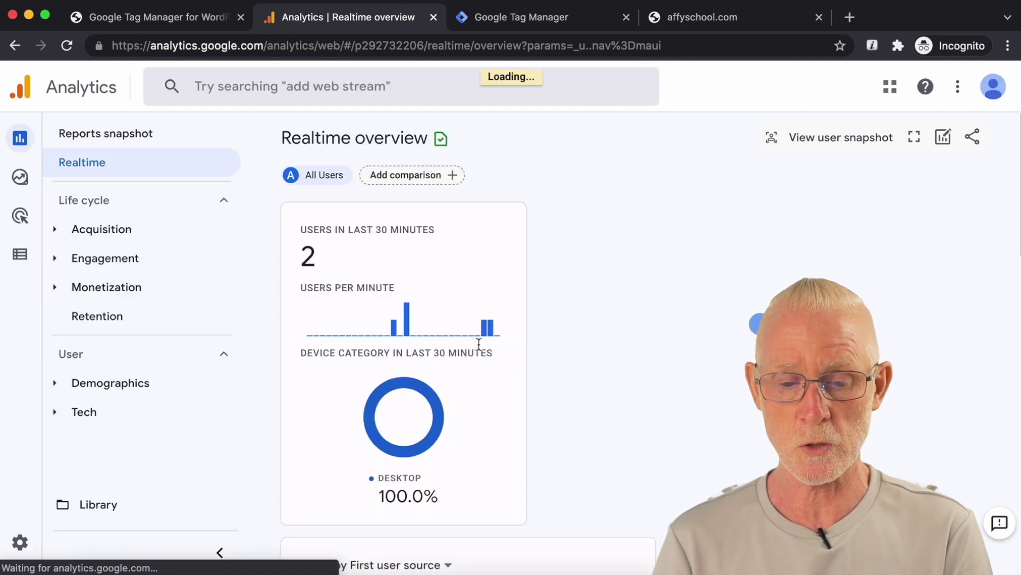
Step: Visit the Some Useful Links post and the Elastic email add-on article in Safari, then recheck Realtime
{"action": "mouse_move", "coordinate": [485, 332]}
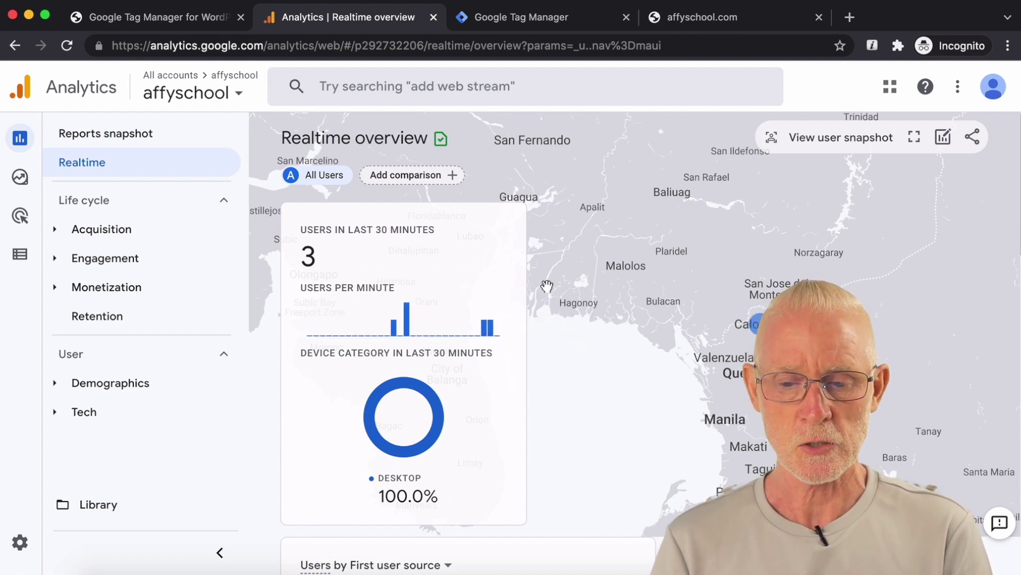
{"action": "left_click_drag", "start_coordinate": [576, 366], "coordinate": [764, 246]}
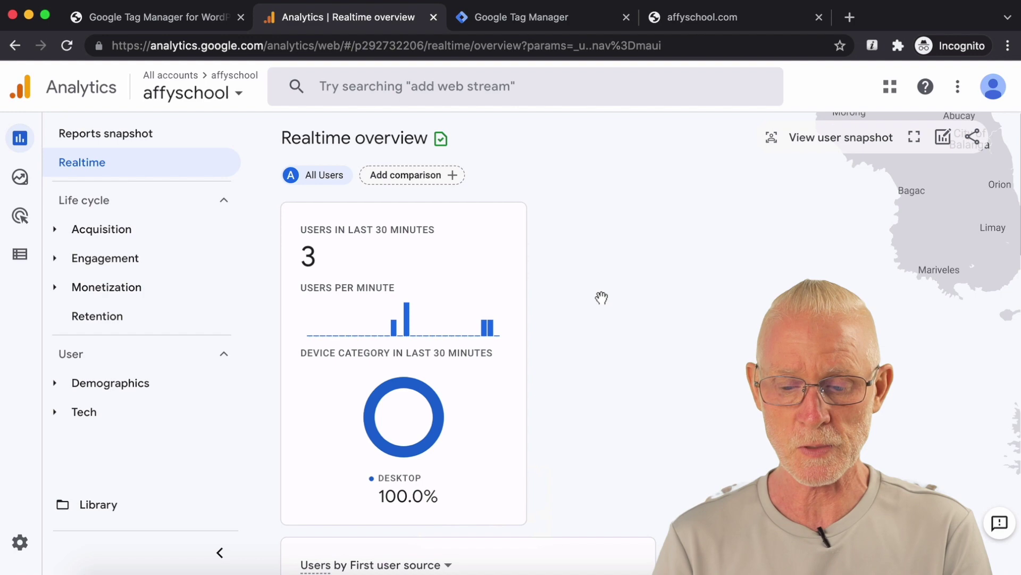
{"action": "key", "text": "super+Tab"}
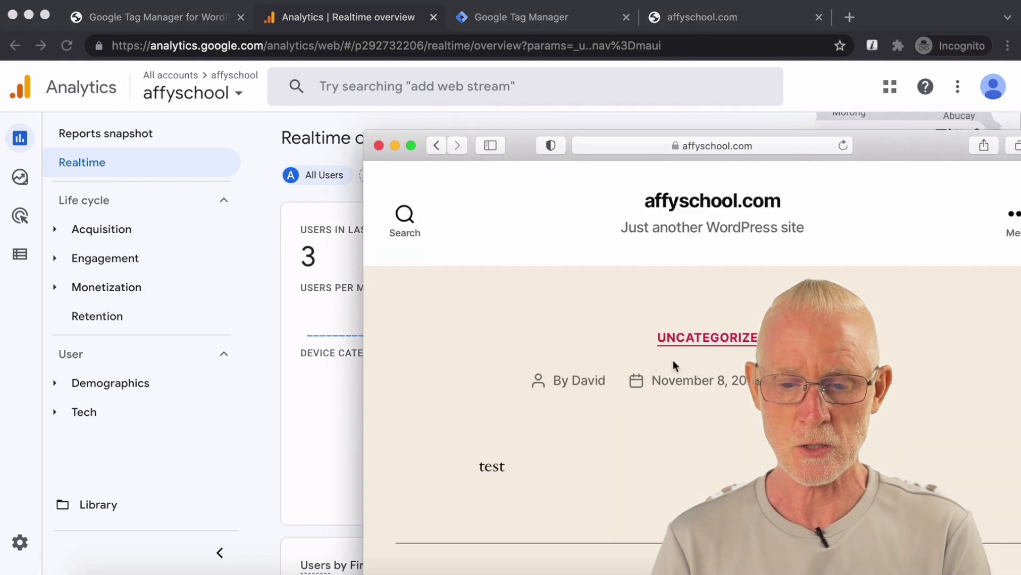
{"action": "scroll", "coordinate": [636, 315], "scroll_direction": "down", "scroll_amount": 5}
{"action": "left_click", "coordinate": [697, 238]}
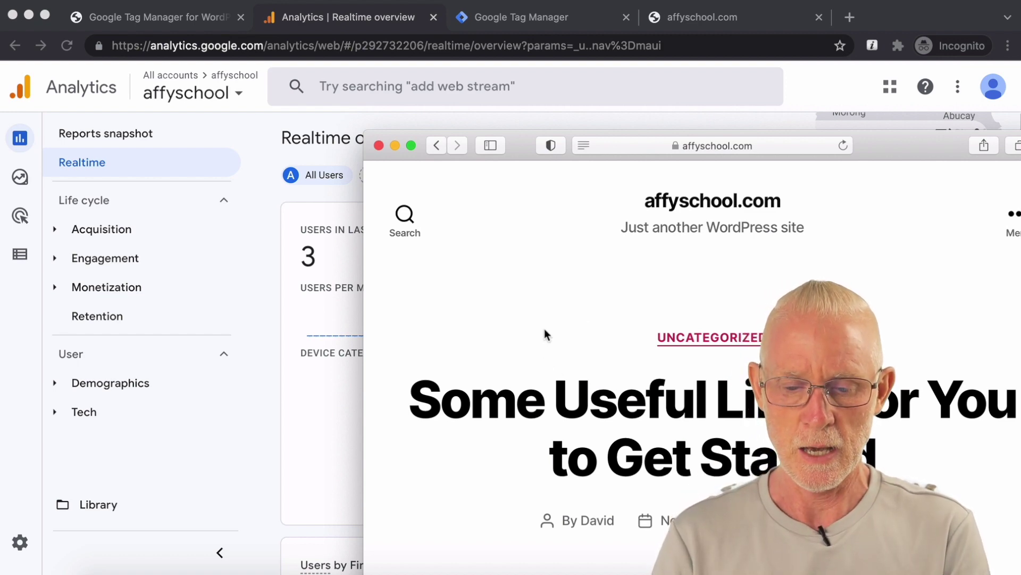
{"action": "scroll", "coordinate": [544, 328], "scroll_direction": "down", "scroll_amount": 15}
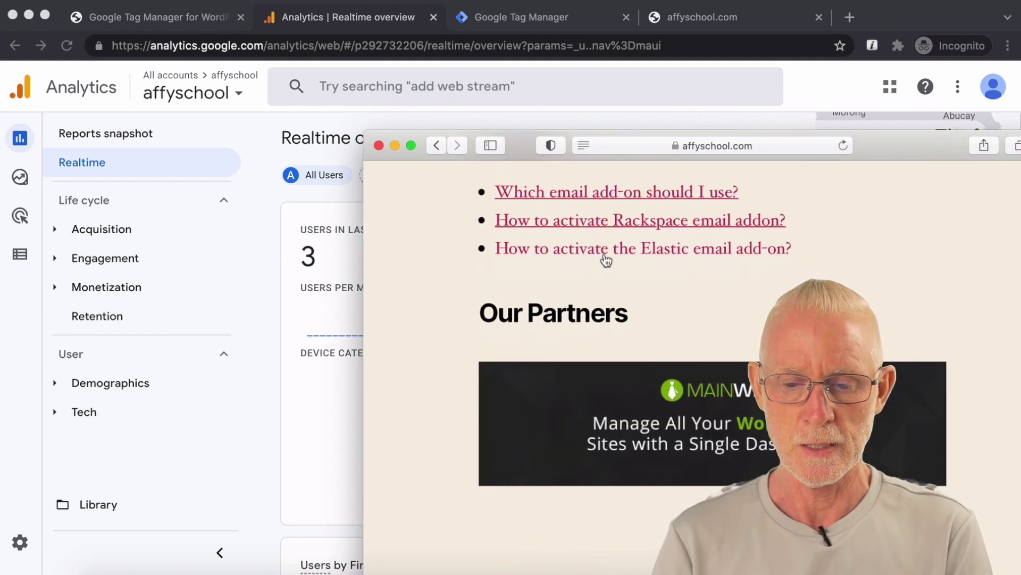
{"action": "left_click", "coordinate": [608, 250]}
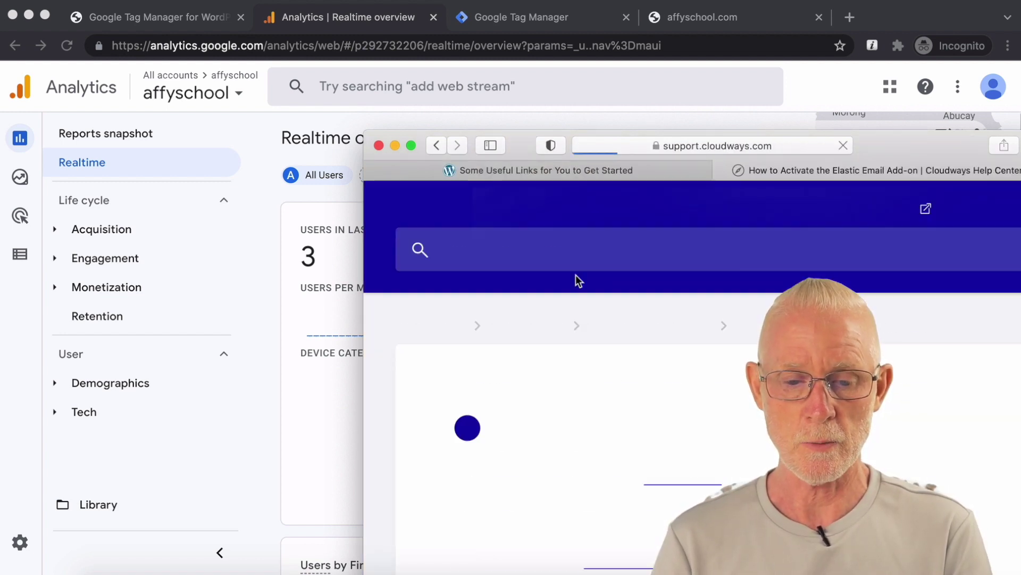
{"action": "left_click", "coordinate": [250, 234]}
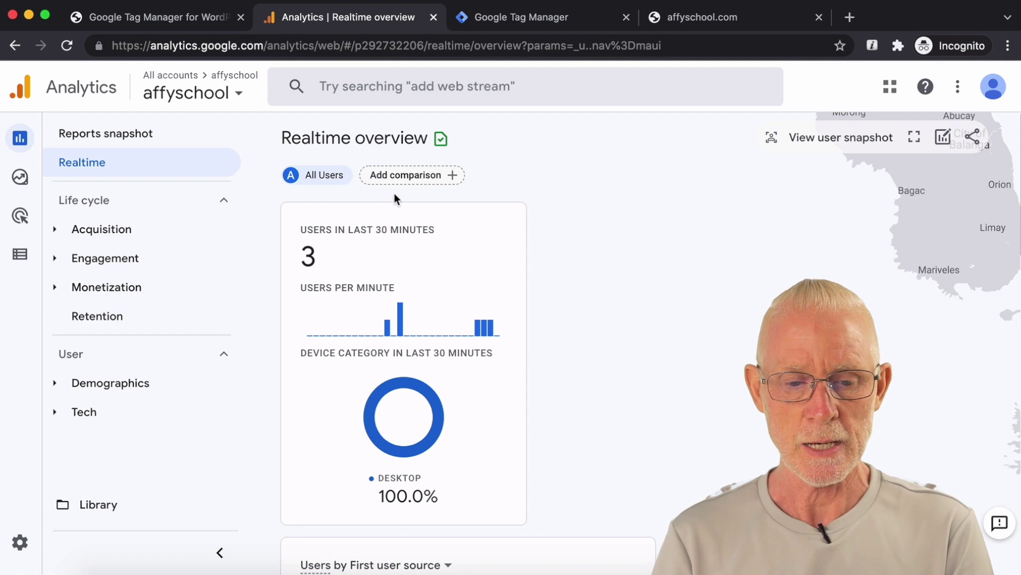
Step: Reload the GA4 Realtime report and review it: 4 users, 10 page_view events, 6 affyschool.com views
{"action": "mouse_move", "coordinate": [22, 144]}
{"action": "left_click", "coordinate": [59, 143]}
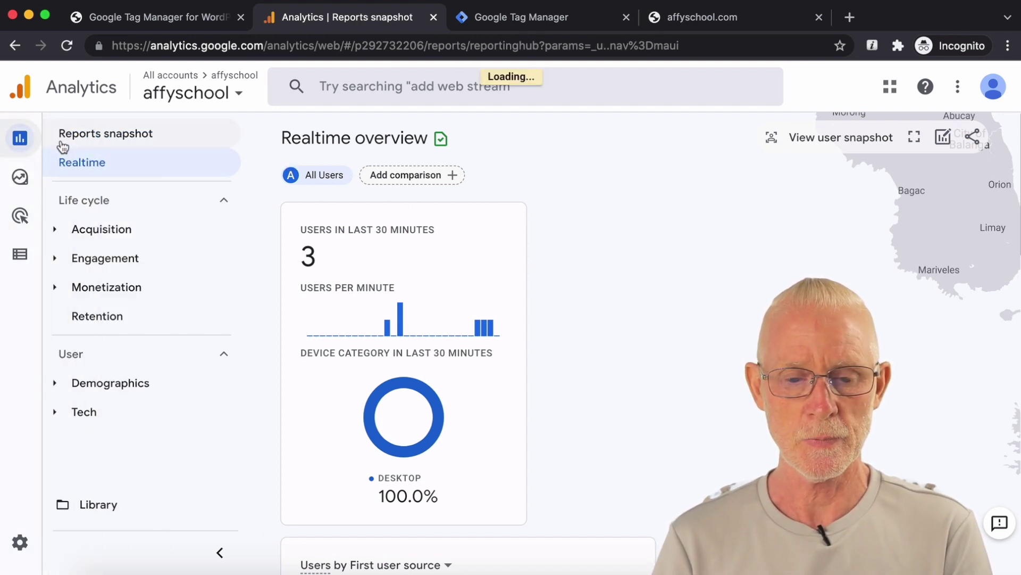
{"action": "left_click", "coordinate": [88, 169]}
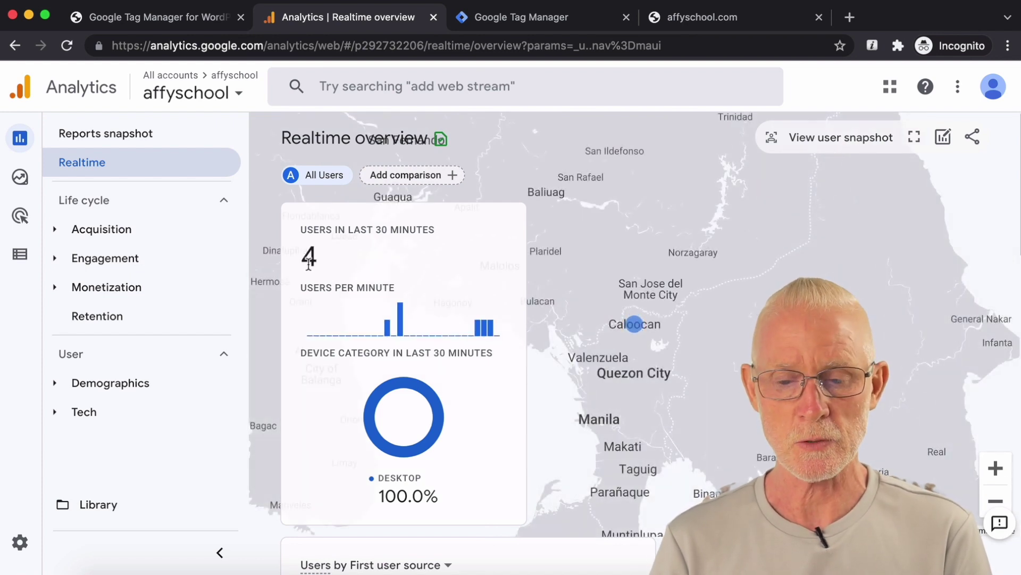
{"action": "scroll", "coordinate": [465, 274], "scroll_direction": "down", "scroll_amount": 3}
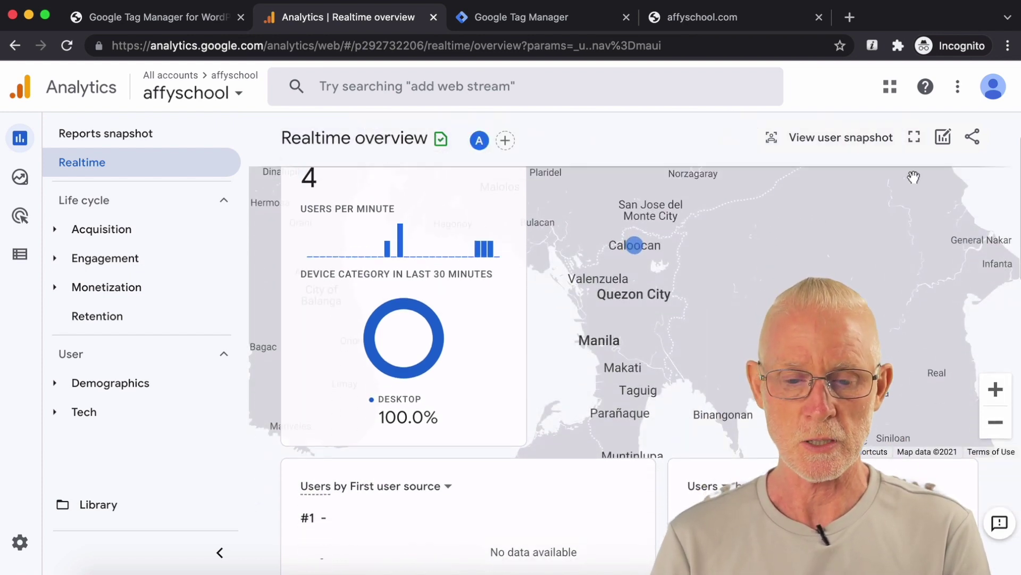
{"action": "scroll", "coordinate": [614, 317], "scroll_direction": "down", "scroll_amount": 10}
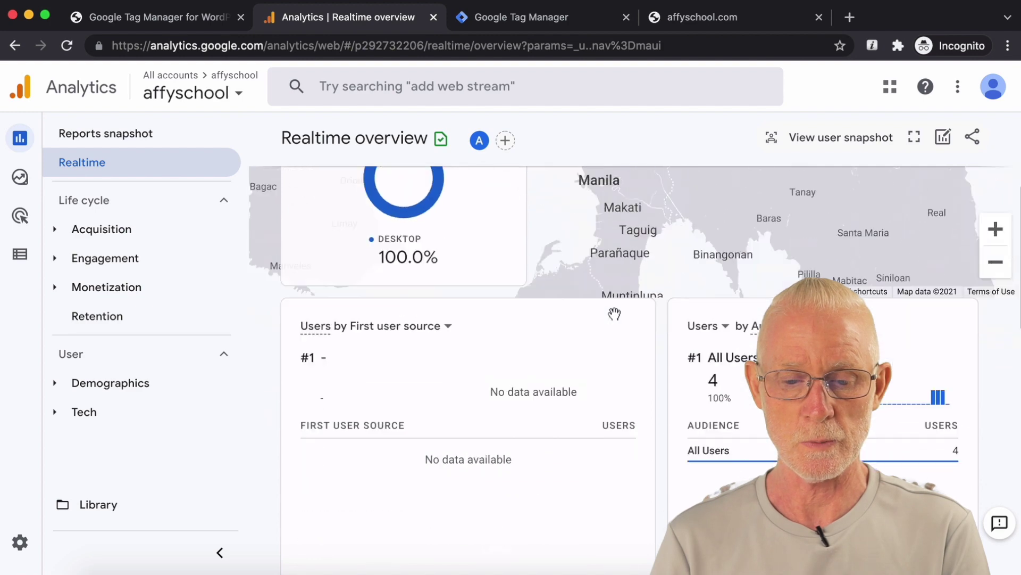
{"action": "scroll", "coordinate": [615, 318], "scroll_direction": "down", "scroll_amount": 1}
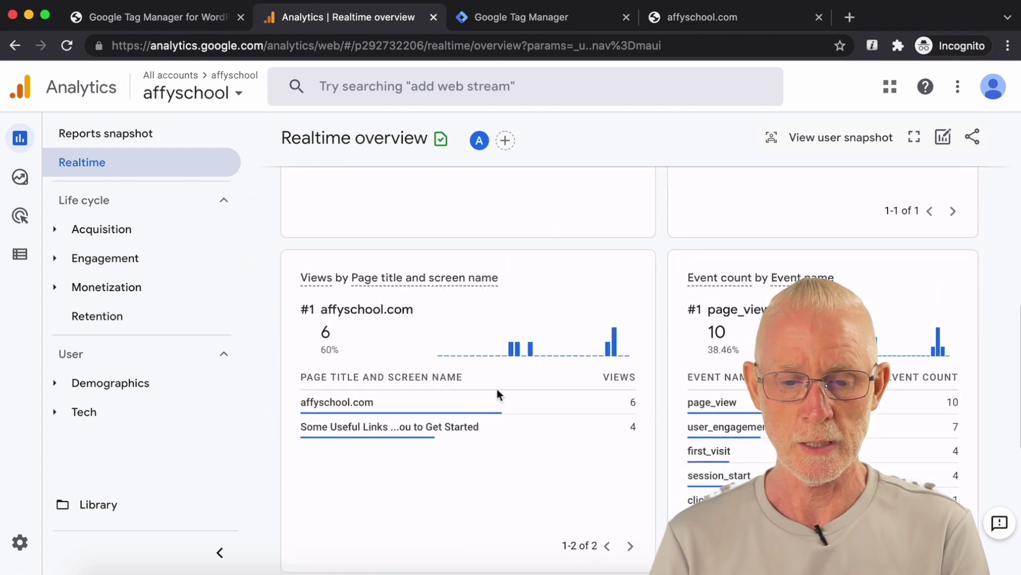
{"action": "scroll", "coordinate": [497, 391], "scroll_direction": "up", "scroll_amount": 4}
{"action": "scroll", "coordinate": [497, 388], "scroll_direction": "up", "scroll_amount": 1}
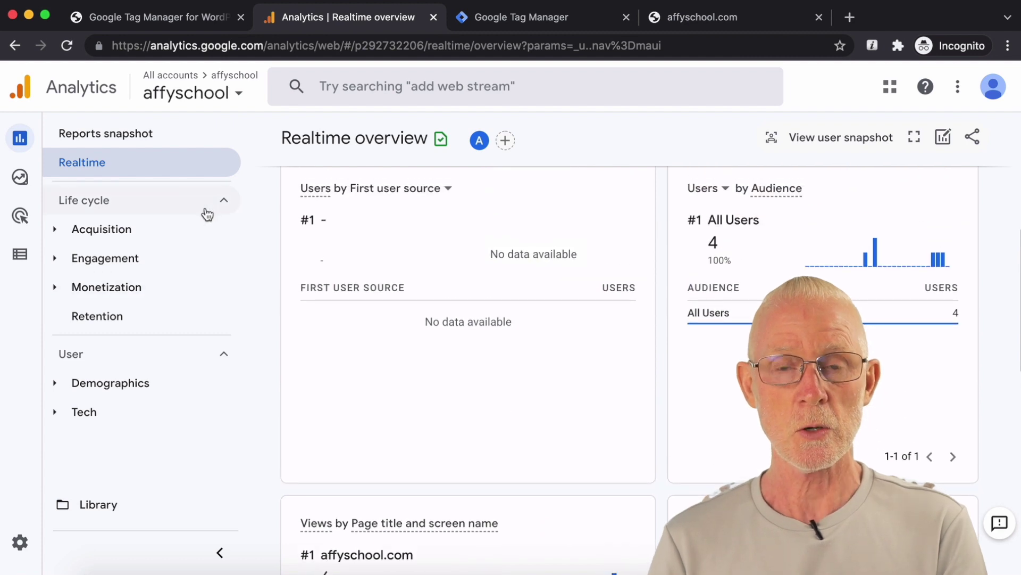
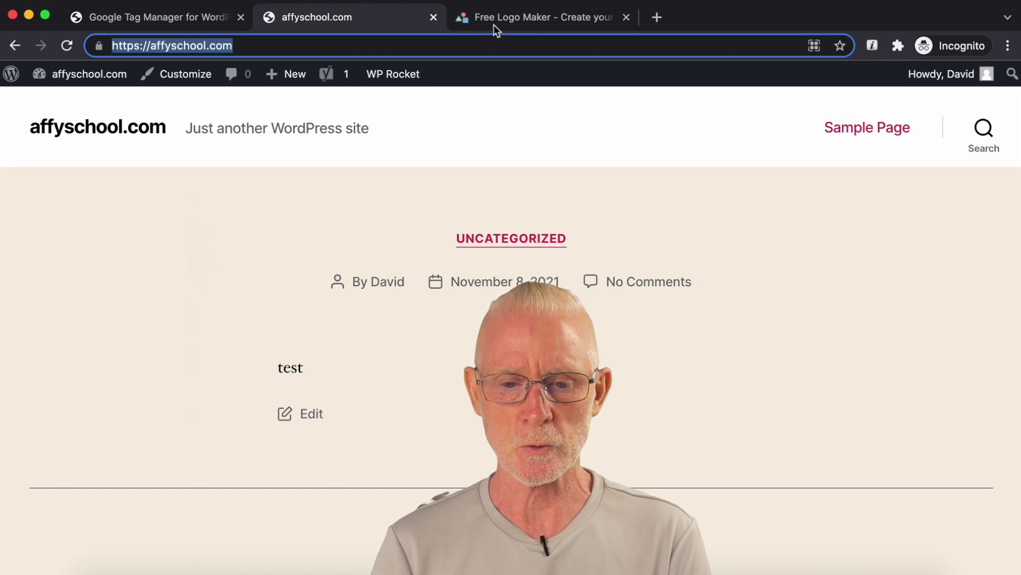
Step: Switch from the affyschool.com page to the Free Logo Maker tab with LogoMakr's blank canvas
{"action": "left_click", "coordinate": [485, 22]}
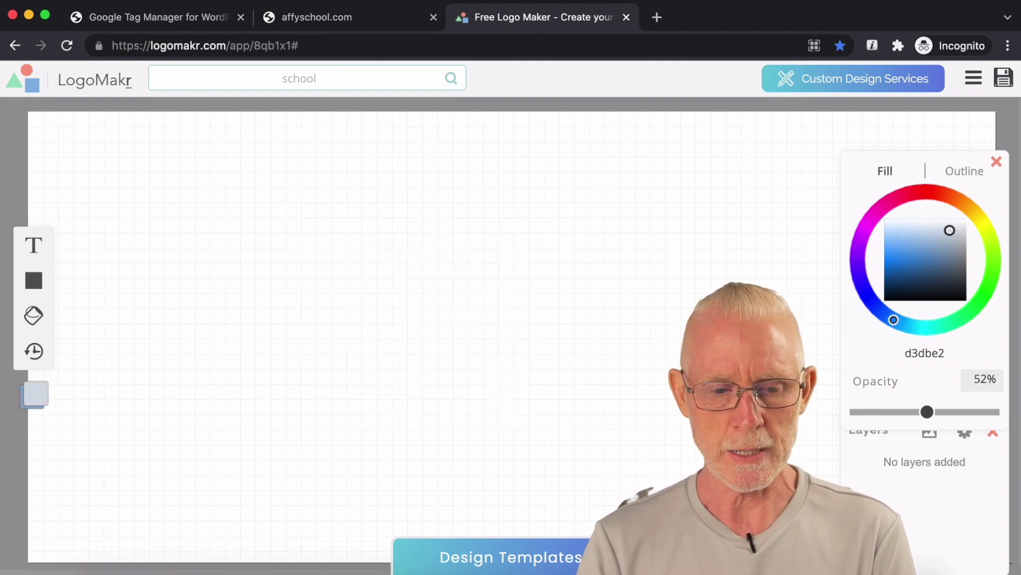
Step: Place the yellow school bus clipart from the 'school' results, flipped to face right and widened
{"action": "left_click", "coordinate": [209, 79]}
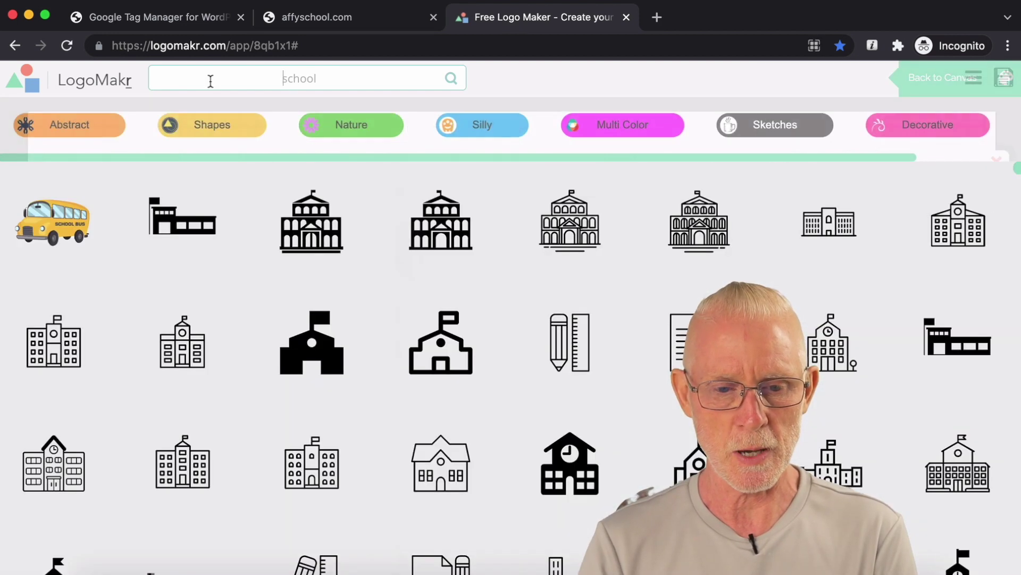
{"action": "left_click", "coordinate": [59, 209]}
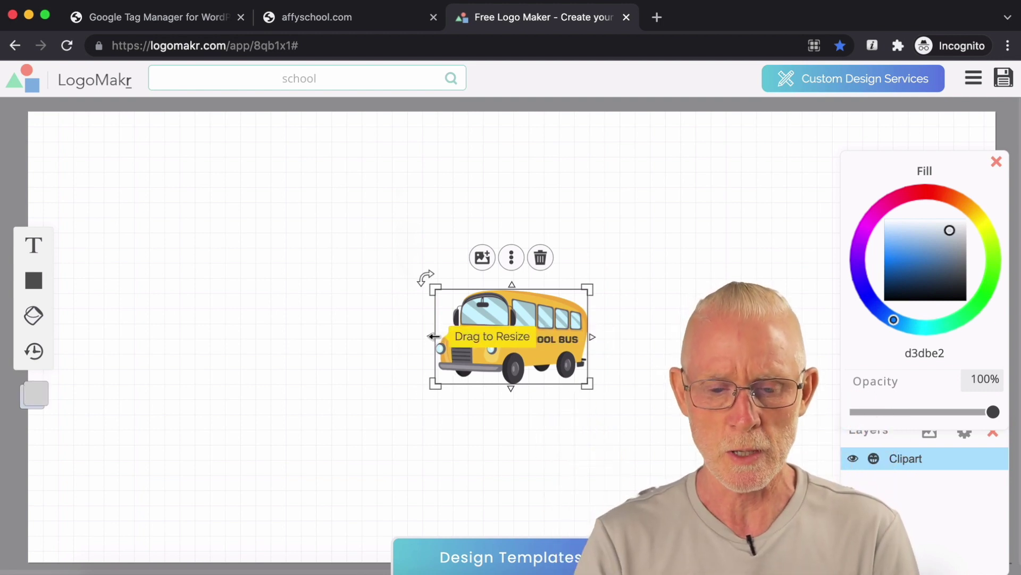
{"action": "left_click_drag", "start_coordinate": [432, 336], "coordinate": [433, 336]}
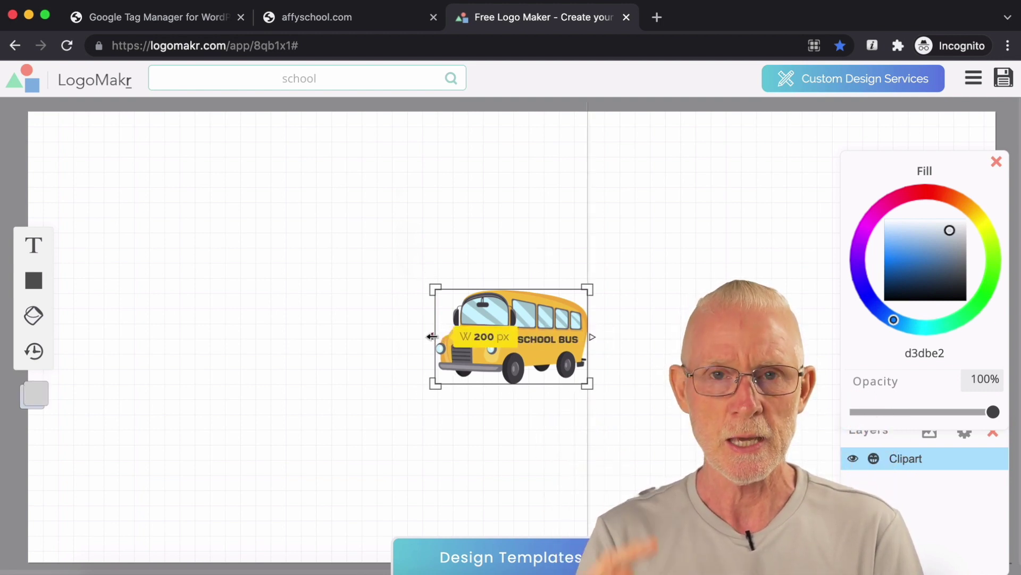
{"action": "left_click_drag", "start_coordinate": [432, 337], "coordinate": [572, 336]}
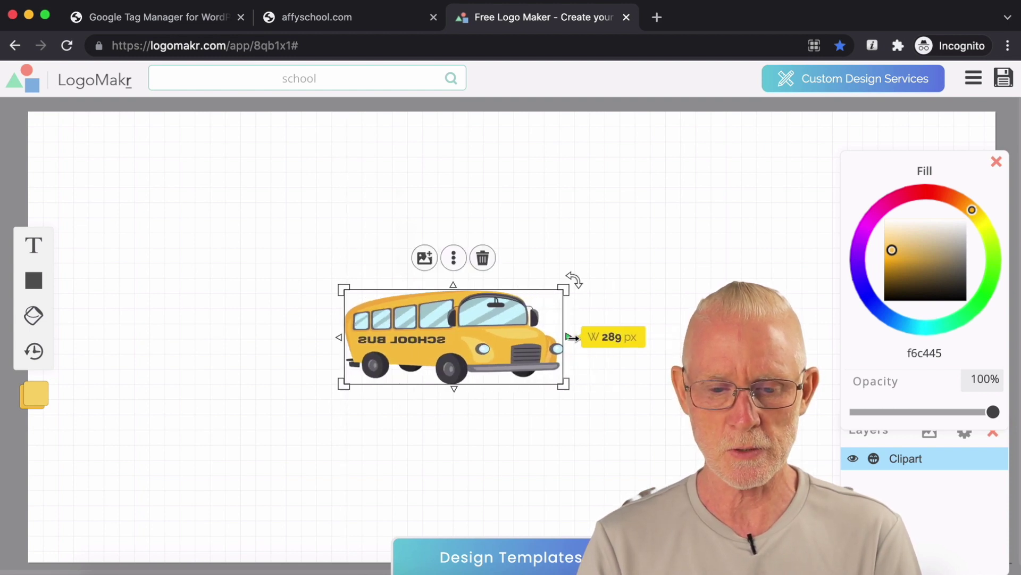
Step: Reselect the bus and compare it against a previous logo screenshot for reference
{"action": "left_click", "coordinate": [622, 305]}
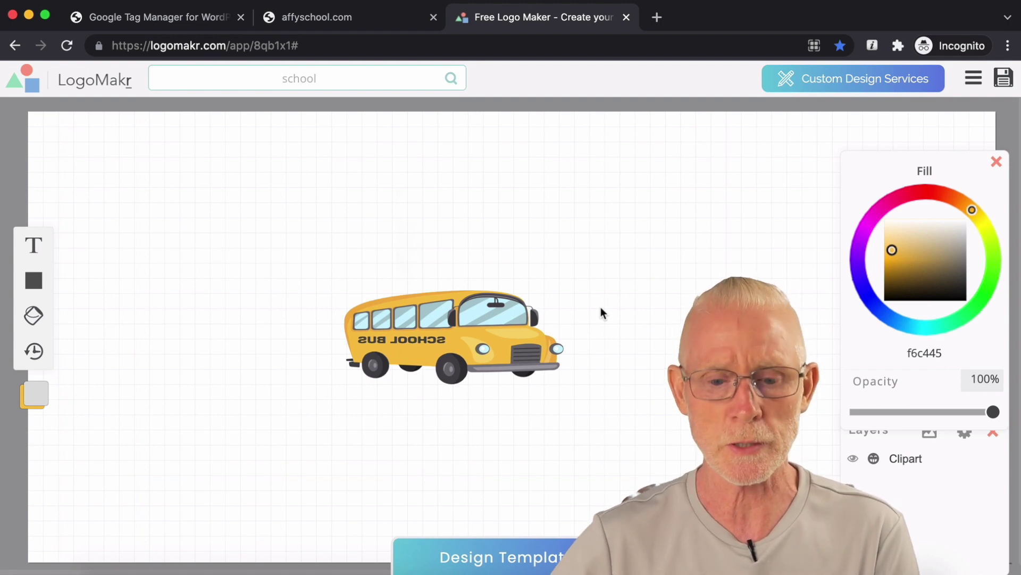
{"action": "left_click", "coordinate": [479, 307]}
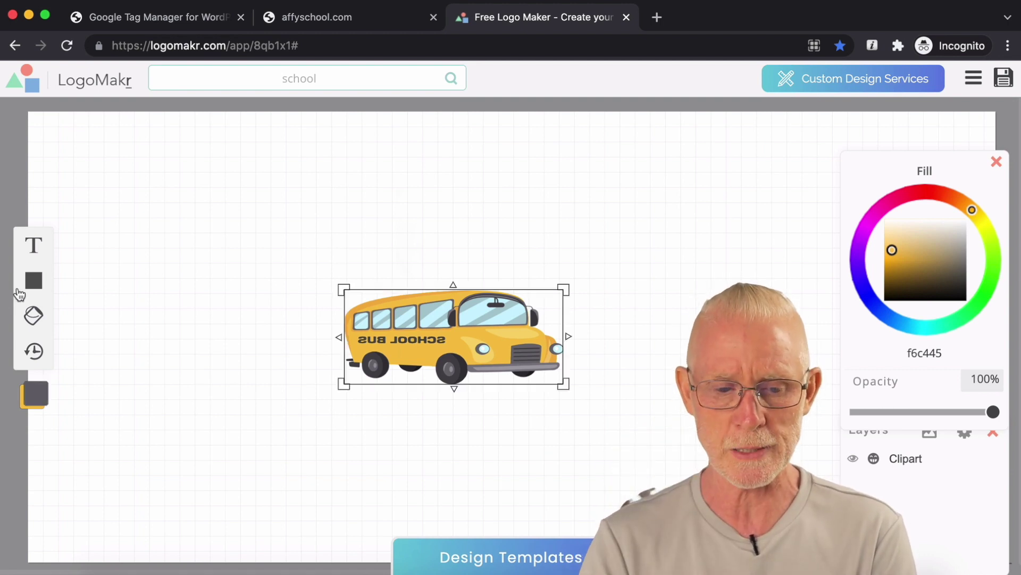
{"action": "left_click", "coordinate": [34, 281]}
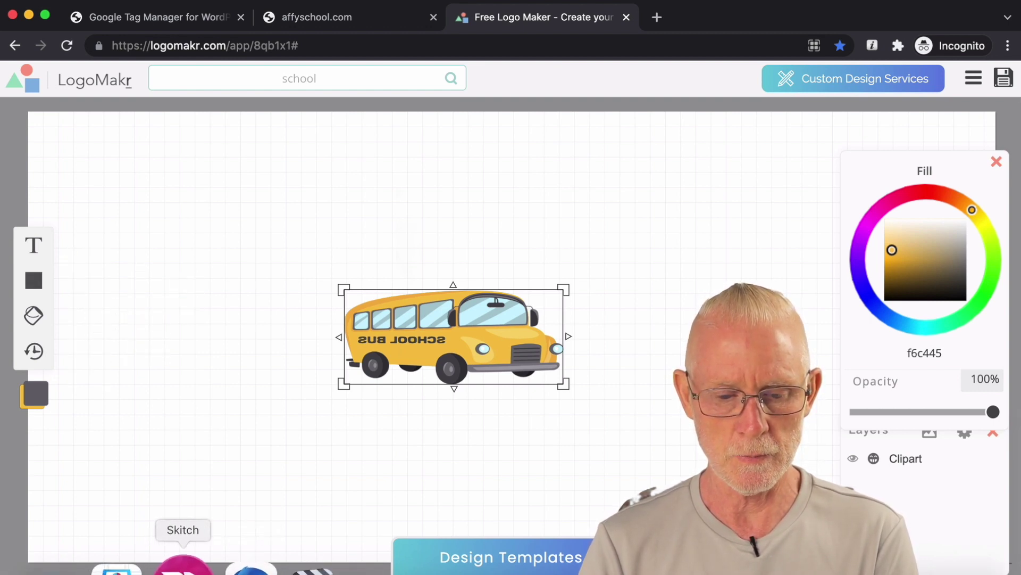
{"action": "left_click", "coordinate": [183, 563]}
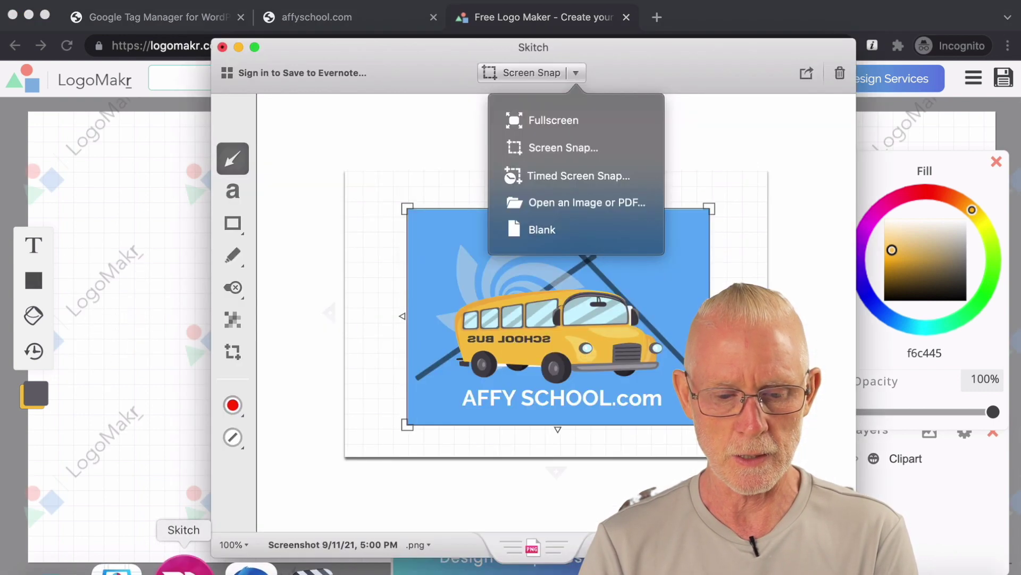
{"action": "left_click", "coordinate": [136, 337]}
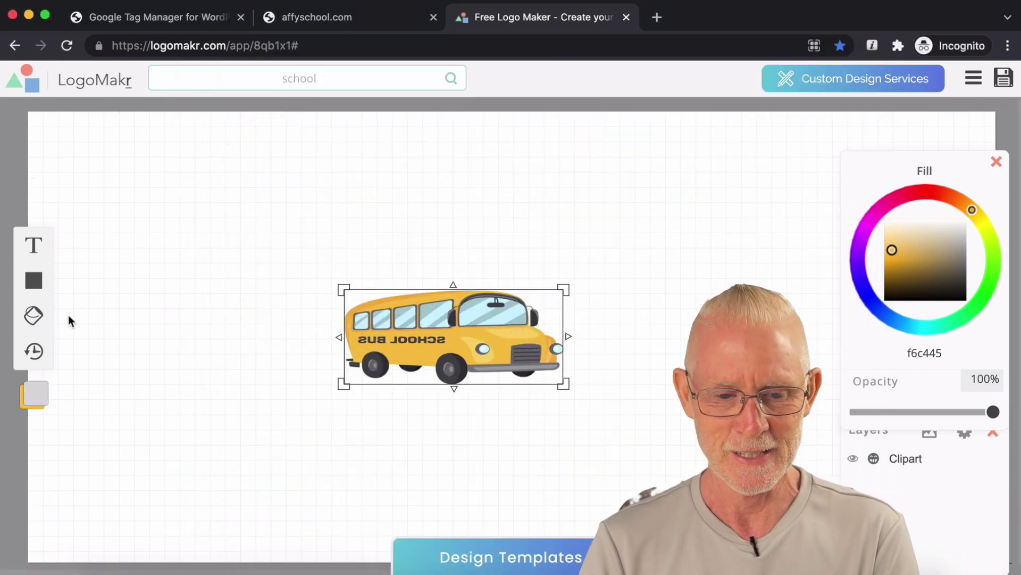
{"action": "mouse_move", "coordinate": [35, 281]}
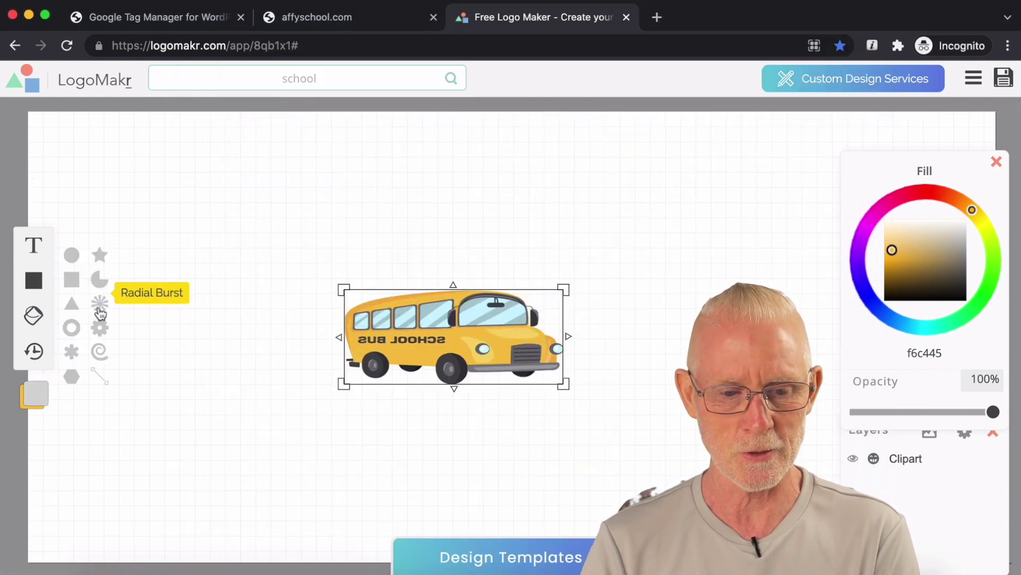
Step: Add a spiral shape over the school bus and send it to the back
{"action": "left_click", "coordinate": [100, 350]}
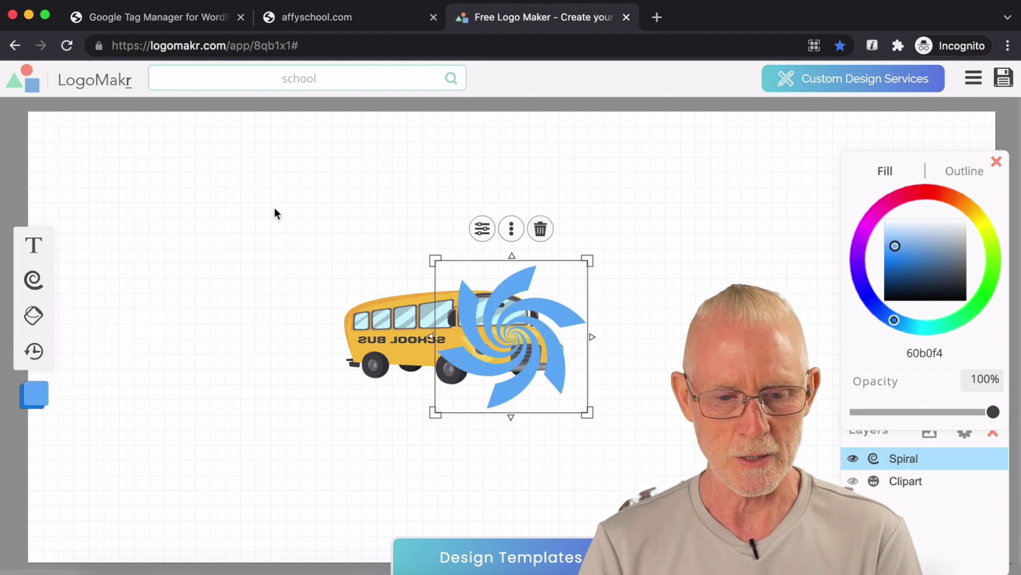
{"action": "left_click_drag", "start_coordinate": [514, 285], "coordinate": [408, 287]}
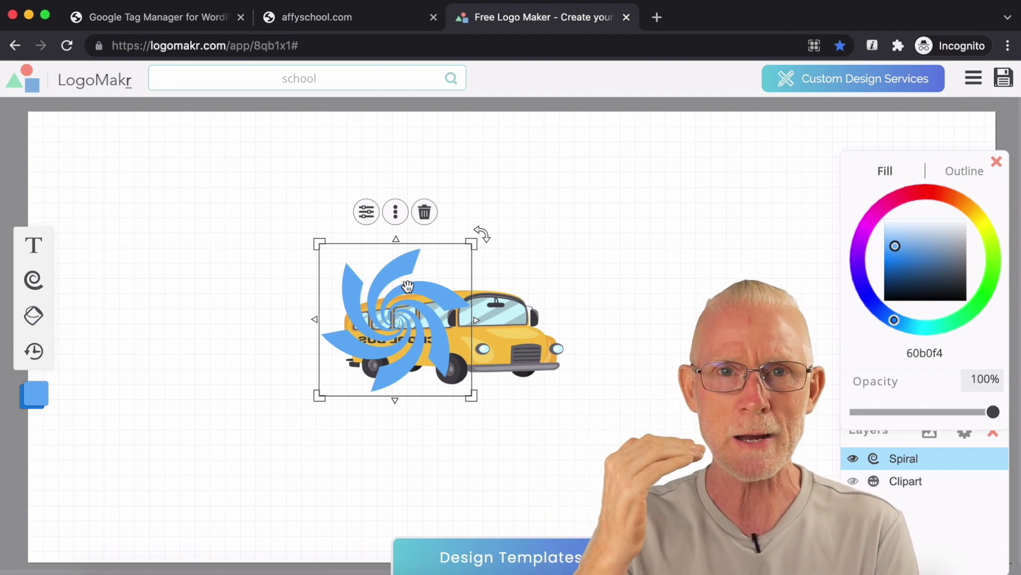
{"action": "left_click", "coordinate": [396, 211]}
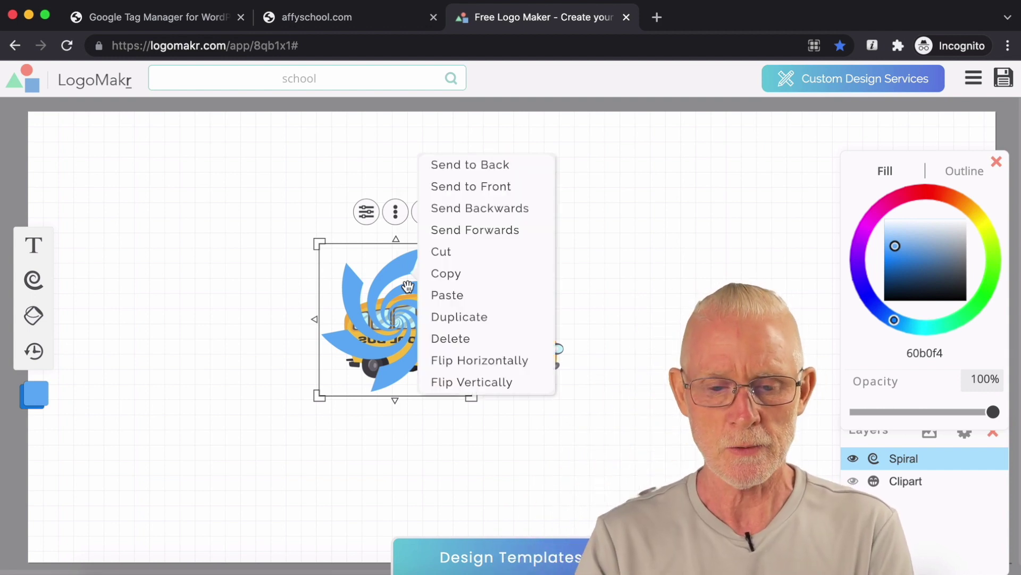
{"action": "left_click", "coordinate": [494, 169]}
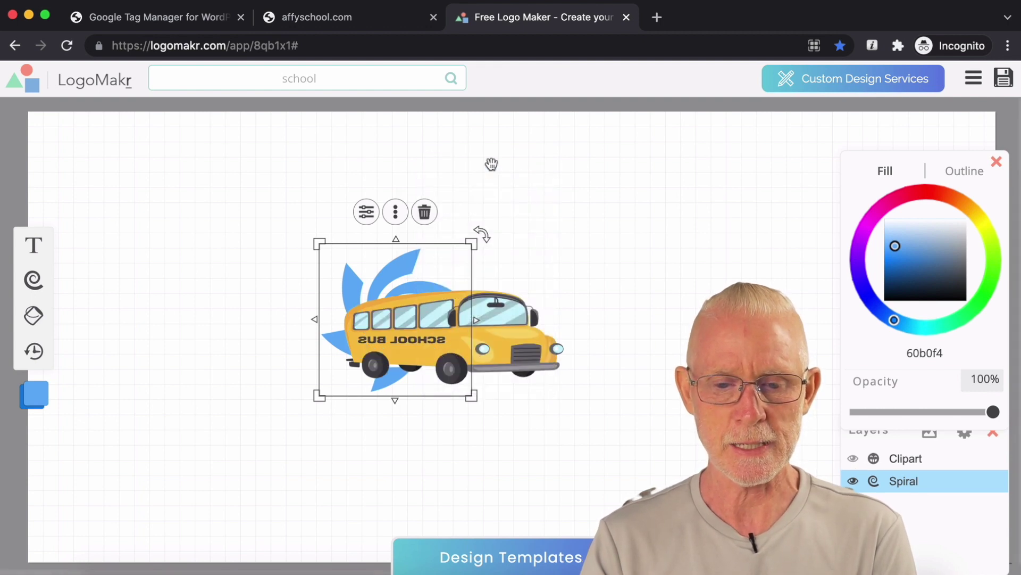
Step: Shift the spiral up and left behind the bus and widen it slightly
{"action": "left_click", "coordinate": [599, 220]}
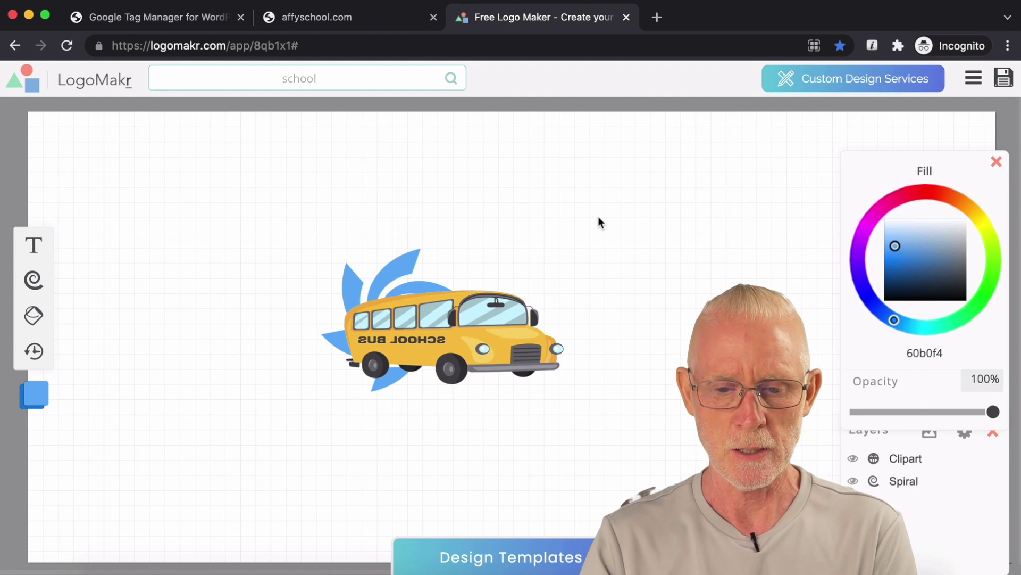
{"action": "left_click_drag", "start_coordinate": [400, 281], "coordinate": [397, 274]}
{"action": "left_click_drag", "start_coordinate": [471, 307], "coordinate": [490, 323]}
{"action": "left_click", "coordinate": [577, 241]}
{"action": "left_click", "coordinate": [403, 275]}
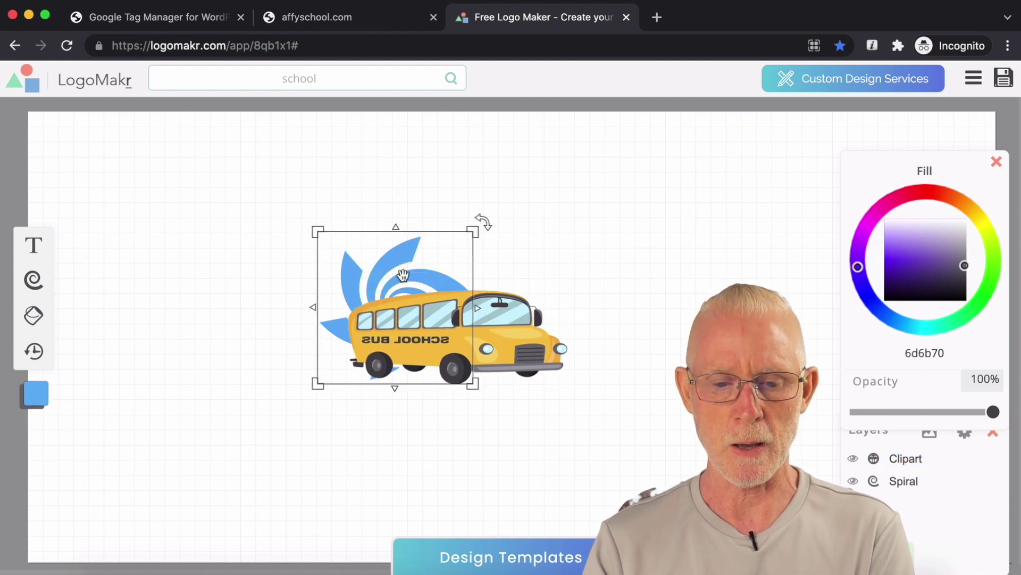
{"action": "left_click_drag", "start_coordinate": [403, 274], "coordinate": [395, 275]}
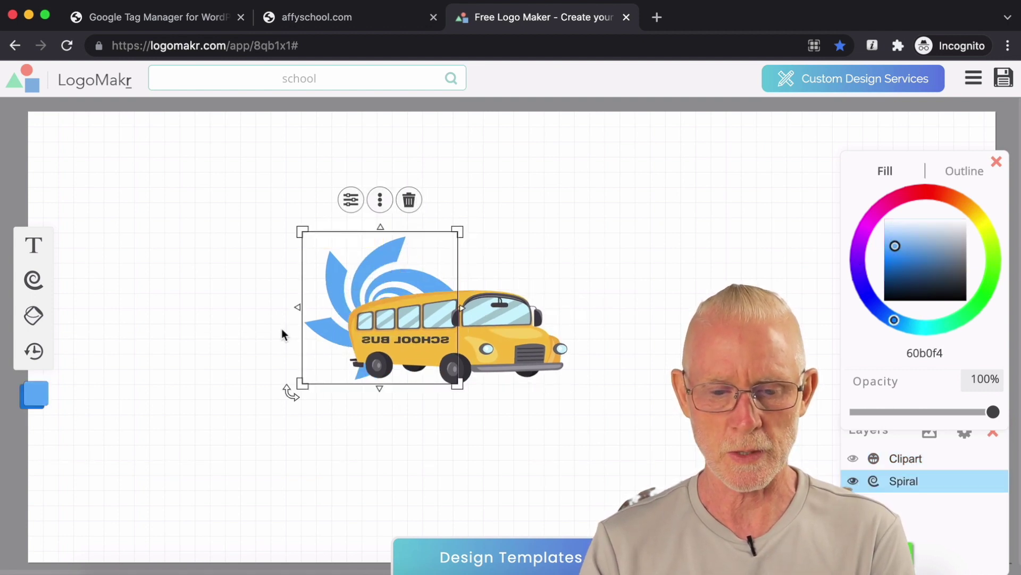
{"action": "left_click", "coordinate": [281, 328]}
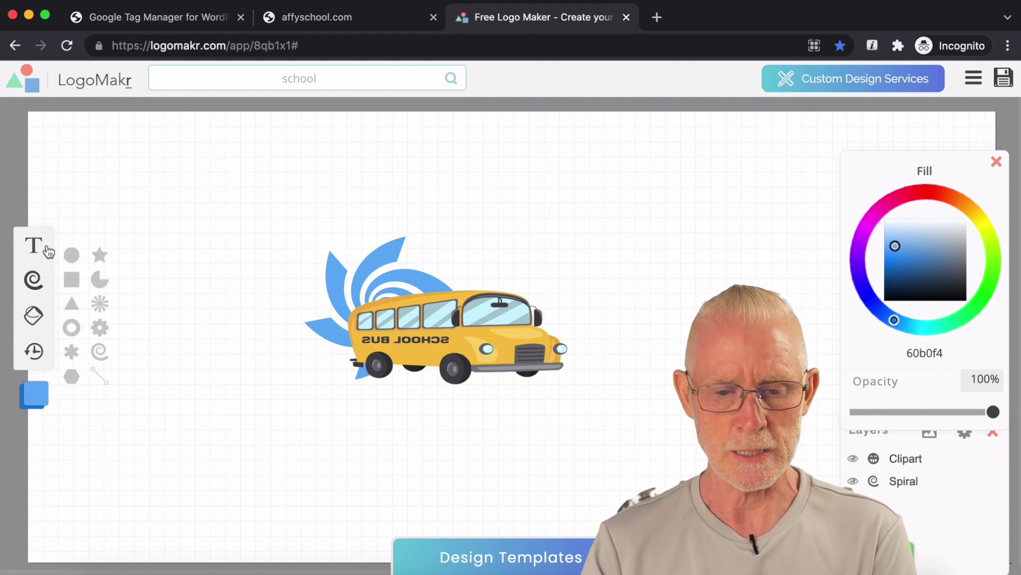
Step: Add a text layer reading 'AFFY BOY.com' and select all of it
{"action": "left_click", "coordinate": [34, 245]}
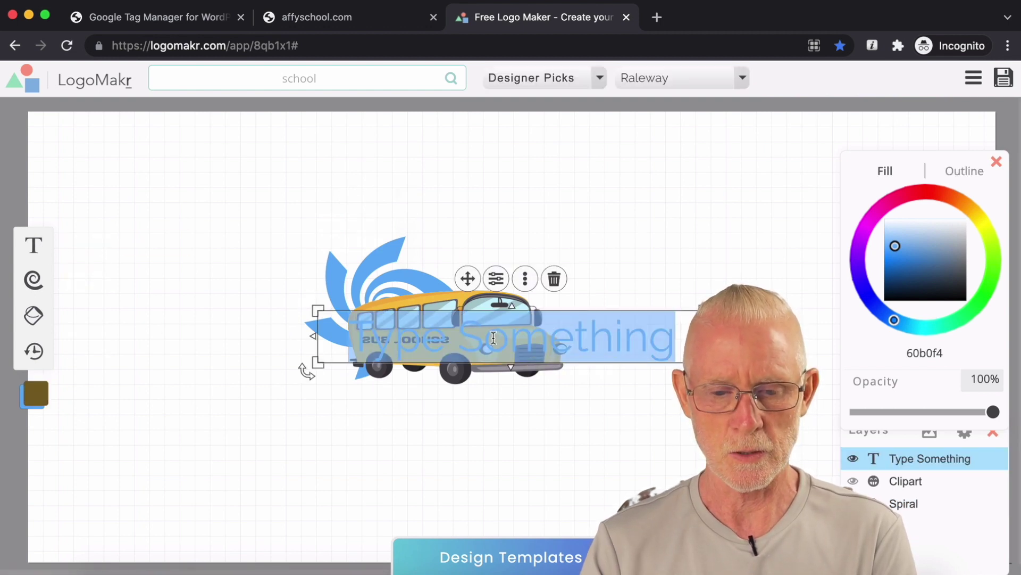
{"action": "type", "text": "AFFY"}
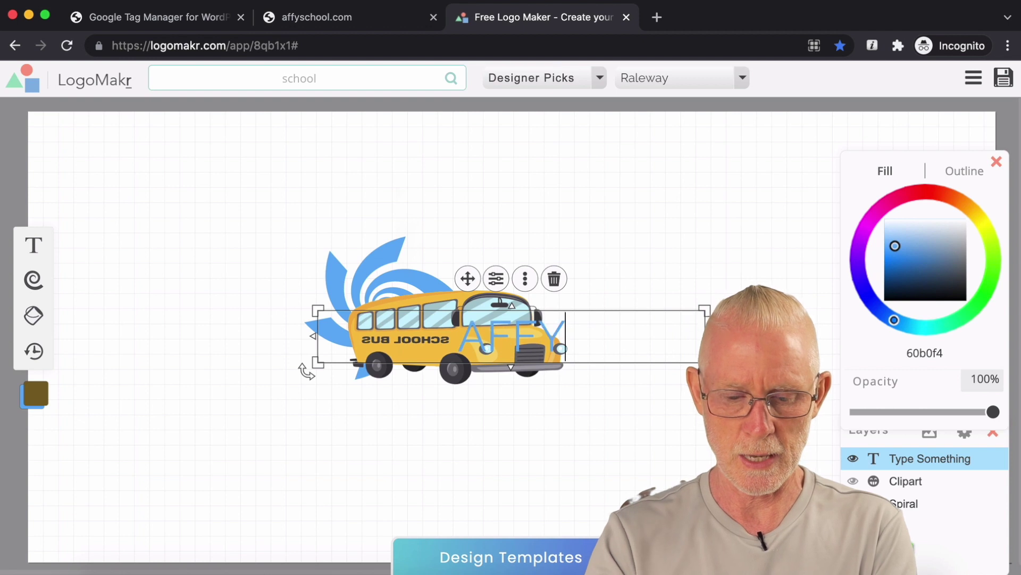
{"action": "type", "text": " BOY.com"}
{"action": "triple_click", "coordinate": [494, 337]}
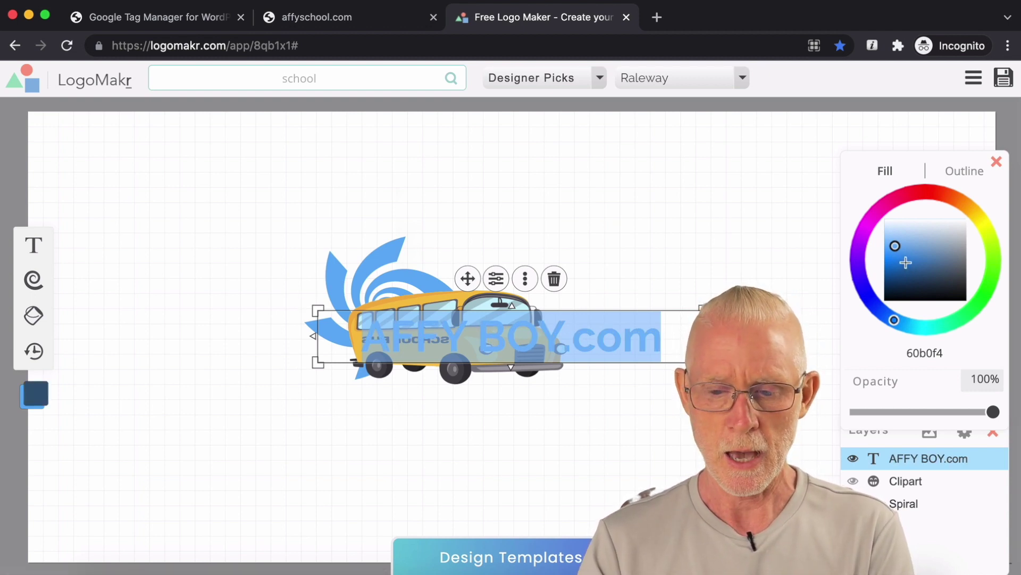
Step: Colour the text pale blue c3d9ec at 79% opacity and move it below the bus
{"action": "left_click", "coordinate": [930, 247]}
{"action": "left_click_drag", "start_coordinate": [928, 243], "coordinate": [925, 231]}
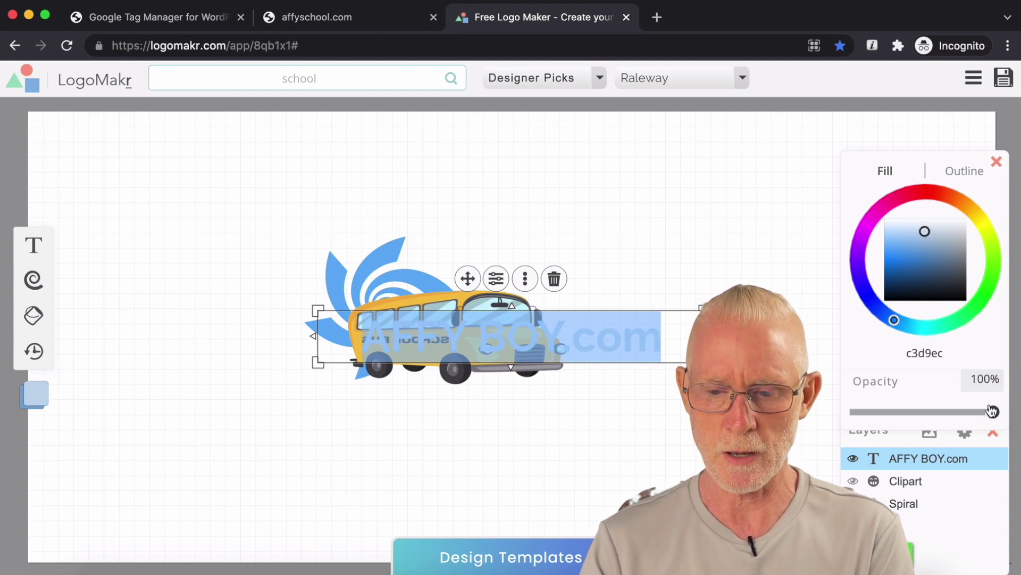
{"action": "left_click_drag", "start_coordinate": [992, 412], "coordinate": [969, 411]}
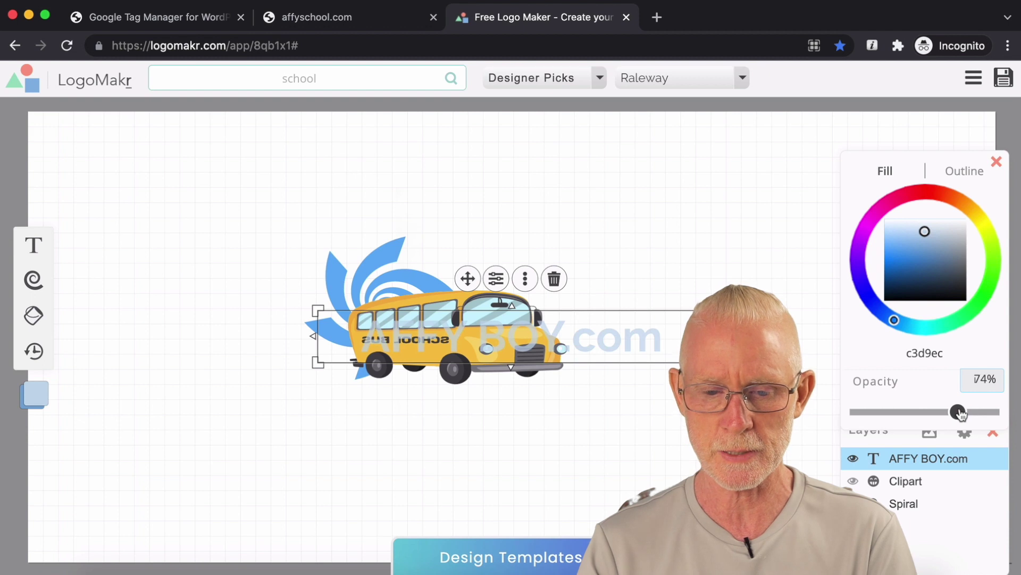
{"action": "left_click", "coordinate": [666, 331]}
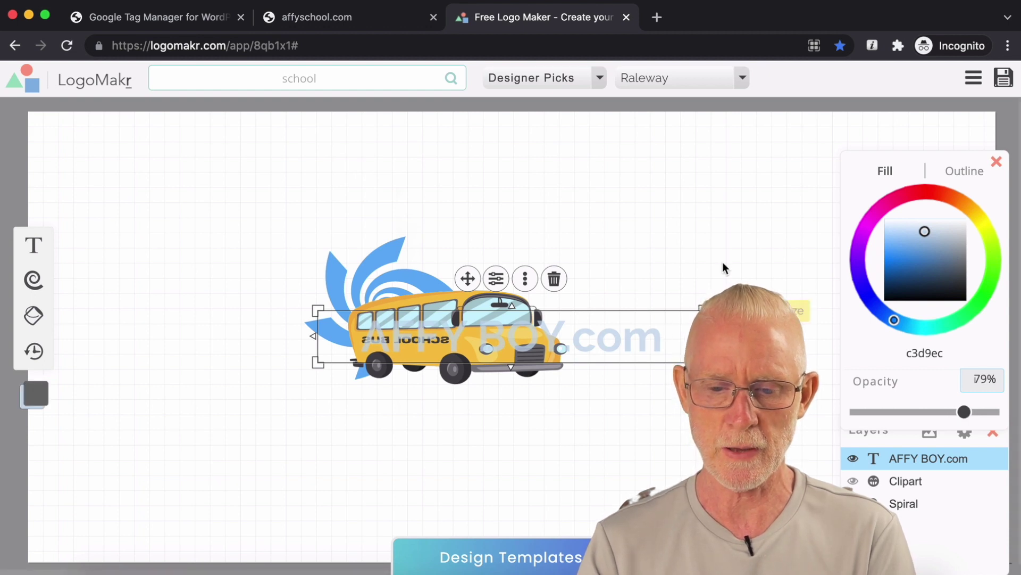
{"action": "left_click", "coordinate": [682, 299]}
{"action": "left_click_drag", "start_coordinate": [645, 342], "coordinate": [607, 410]}
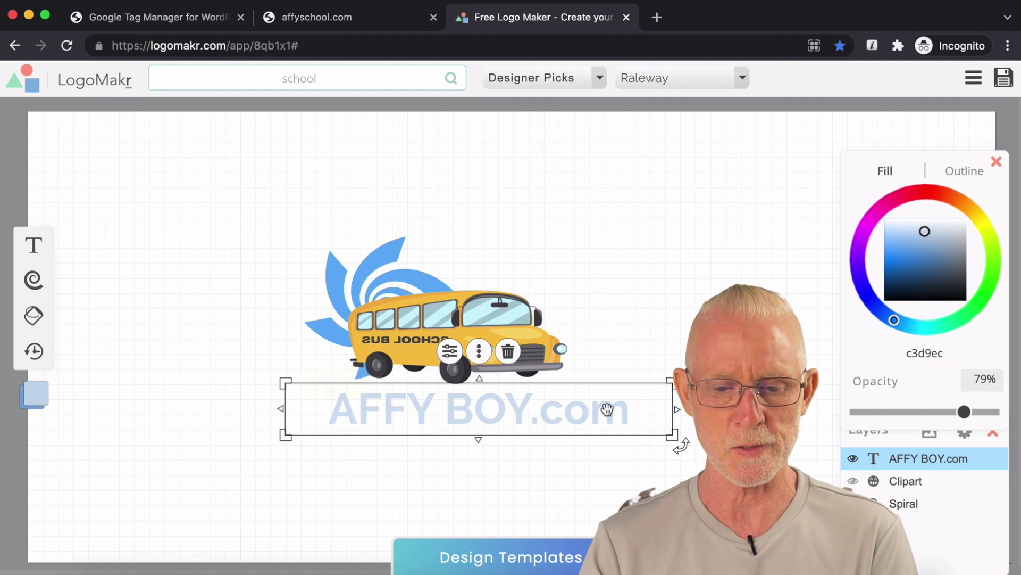
{"action": "left_click", "coordinate": [336, 277]}
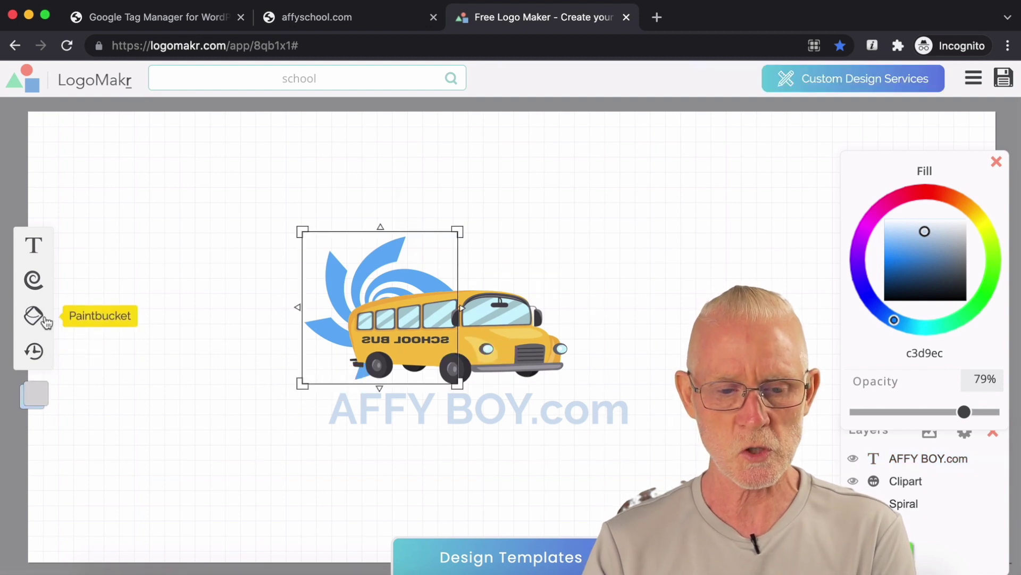
Step: Add a blue square and stretch it into a rectangle covering the bus and text
{"action": "left_click", "coordinate": [35, 290]}
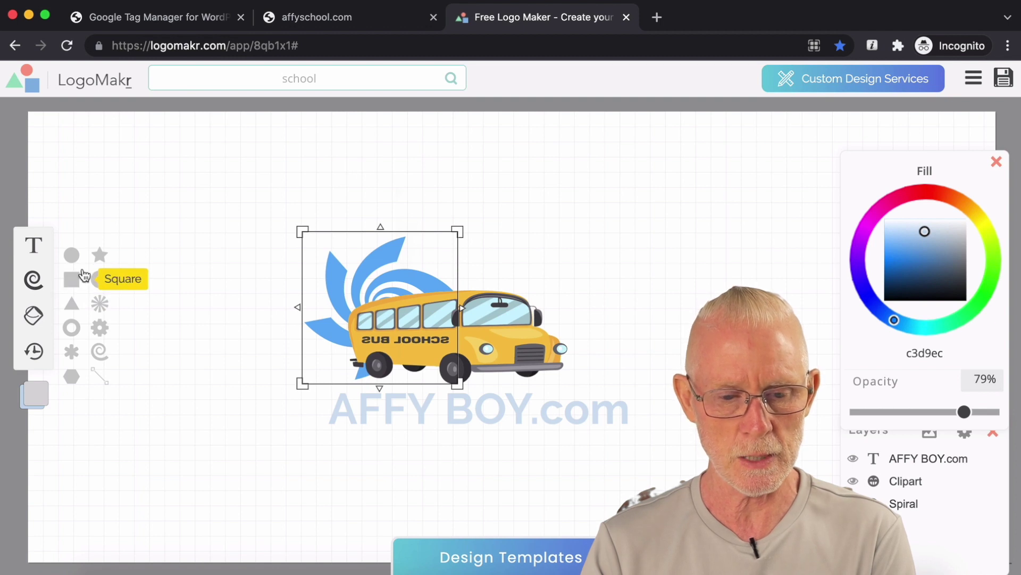
{"action": "left_click", "coordinate": [74, 278]}
{"action": "left_click_drag", "start_coordinate": [500, 309], "coordinate": [351, 262]}
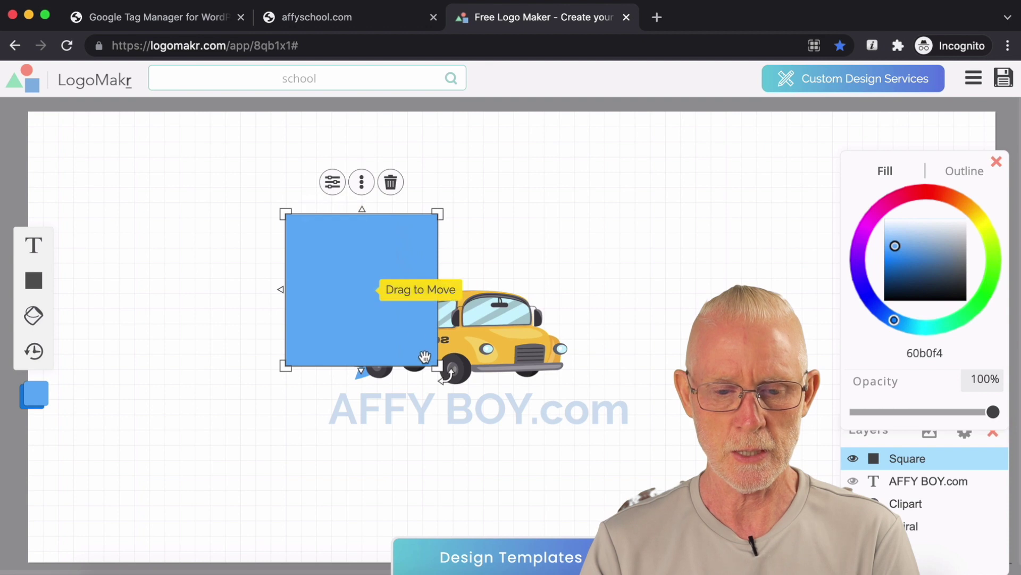
{"action": "left_click_drag", "start_coordinate": [438, 366], "coordinate": [643, 368]}
{"action": "left_click_drag", "start_coordinate": [463, 259], "coordinate": [462, 224]}
{"action": "left_click_drag", "start_coordinate": [280, 334], "coordinate": [269, 334]}
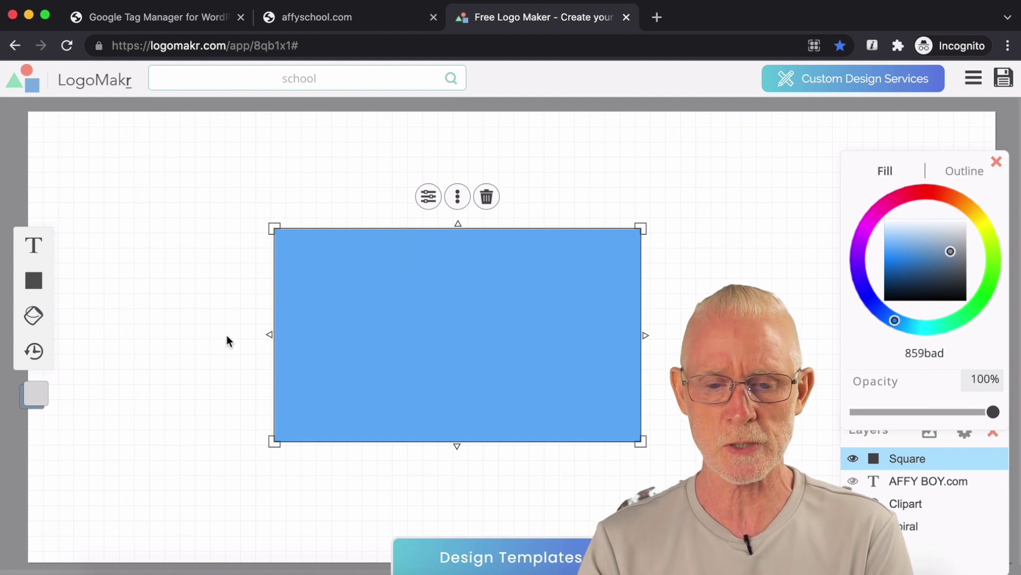
Step: Send the blue rectangle to the back and recolour the spiral pale d8e5f0
{"action": "right_click", "coordinate": [544, 292]}
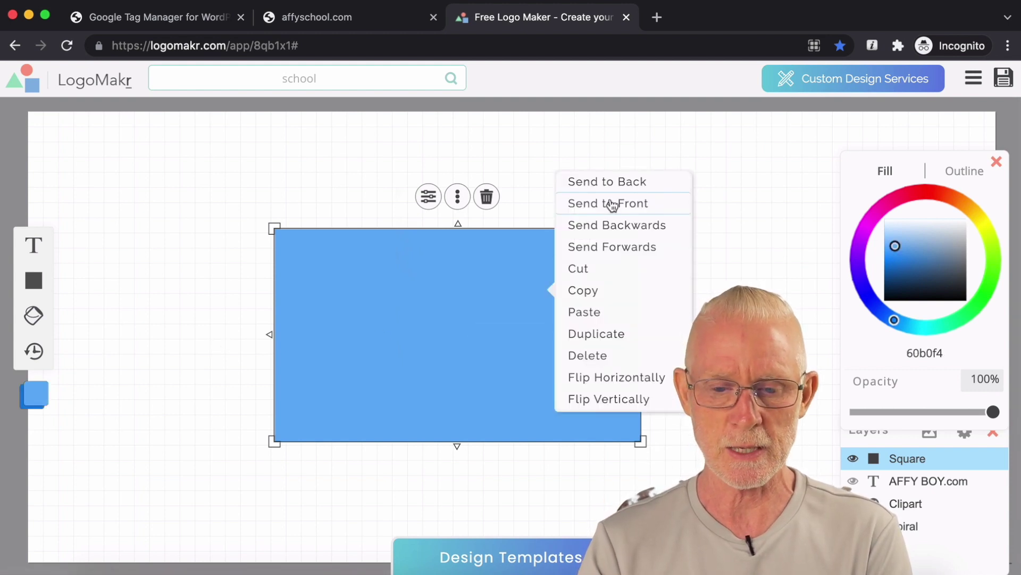
{"action": "left_click", "coordinate": [635, 184]}
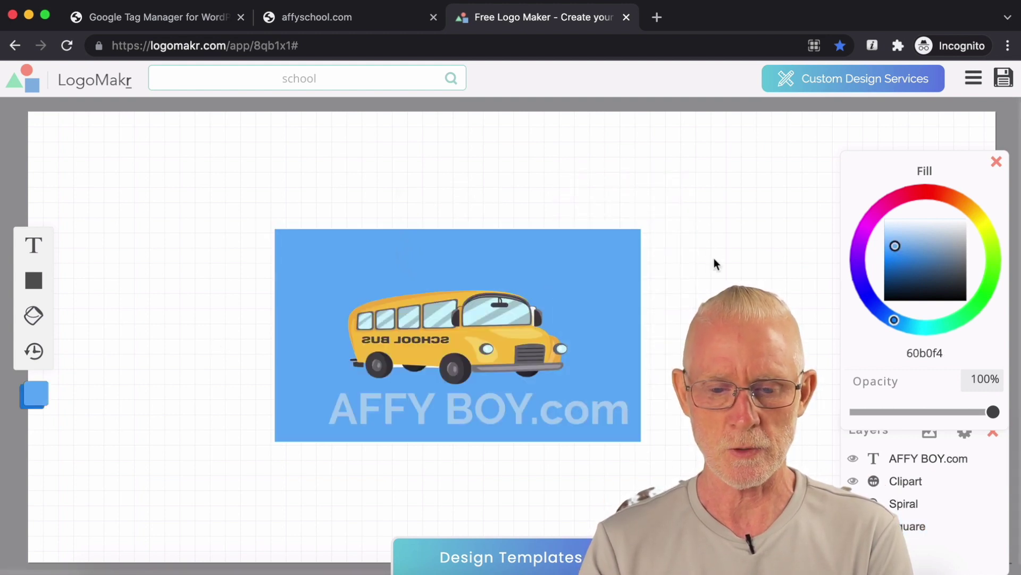
{"action": "left_click", "coordinate": [494, 303]}
{"action": "left_click", "coordinate": [391, 271]}
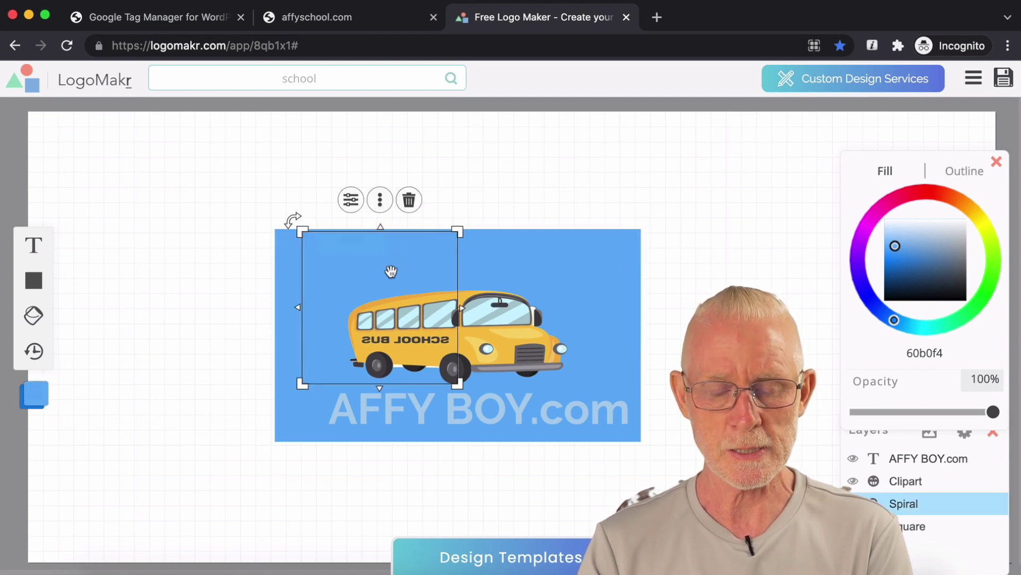
{"action": "left_click", "coordinate": [929, 228]}
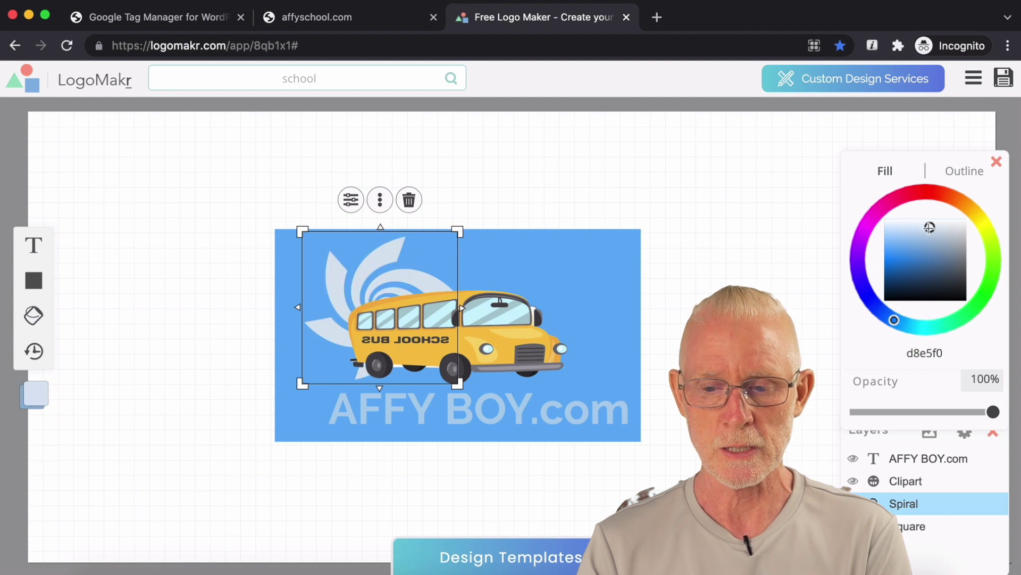
{"action": "left_click", "coordinate": [598, 170]}
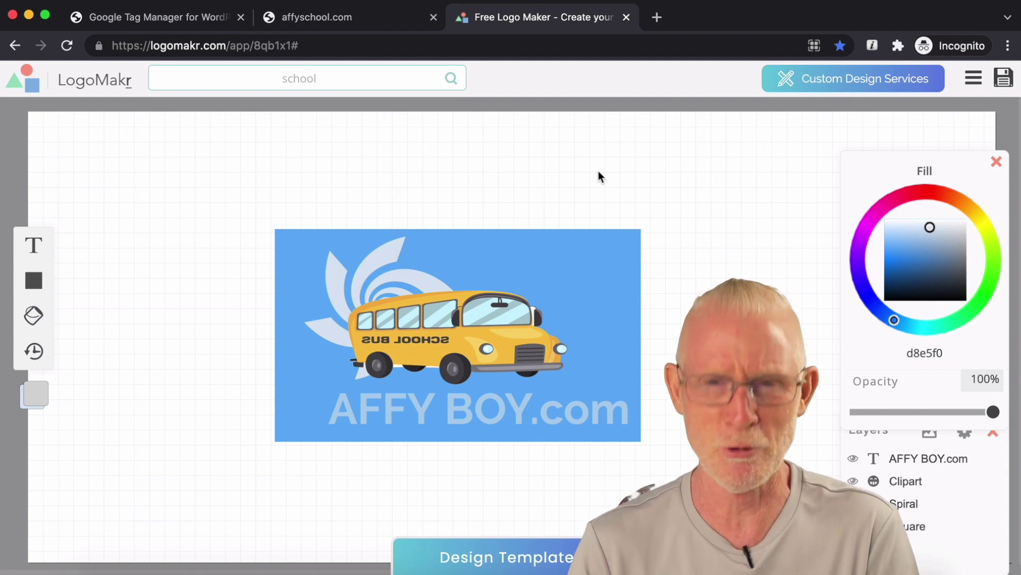
{"action": "left_click", "coordinate": [43, 296]}
Step: Add a line segment and move it above the logo, shifting the blue background aside and back
{"action": "left_click", "coordinate": [101, 379]}
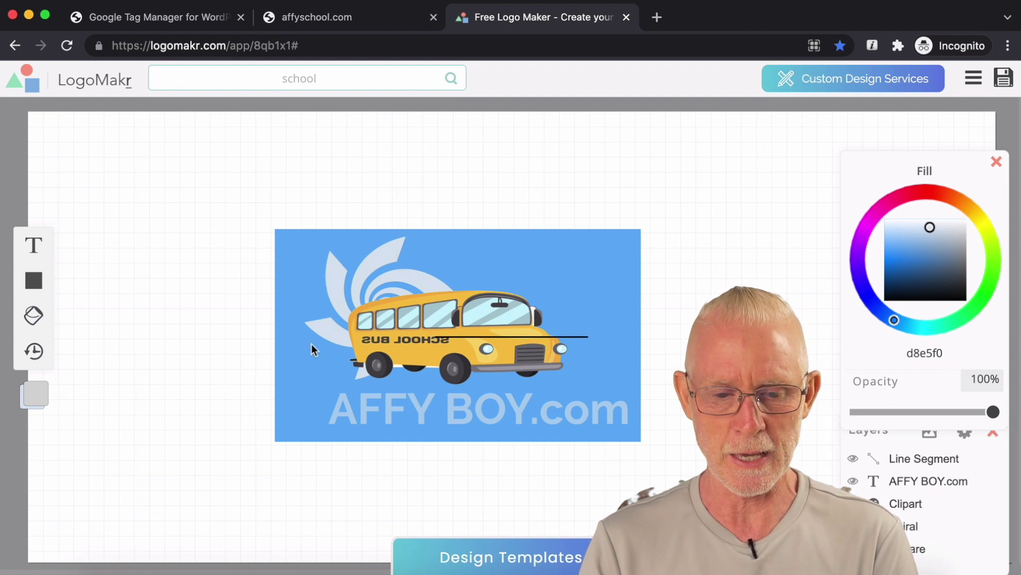
{"action": "left_click", "coordinate": [314, 349]}
{"action": "mouse_move", "coordinate": [459, 335]}
{"action": "left_mouse_down"}
{"action": "mouse_move", "coordinate": [477, 326]}
{"action": "mouse_move", "coordinate": [462, 337]}
{"action": "left_mouse_up"}
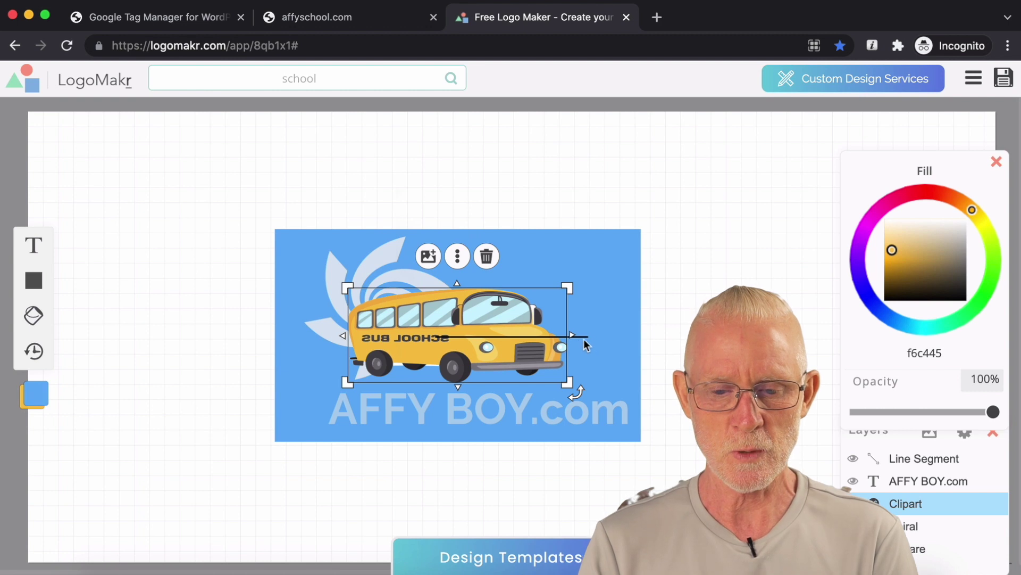
{"action": "left_click", "coordinate": [583, 339]}
{"action": "left_click_drag", "start_coordinate": [587, 338], "coordinate": [432, 341]}
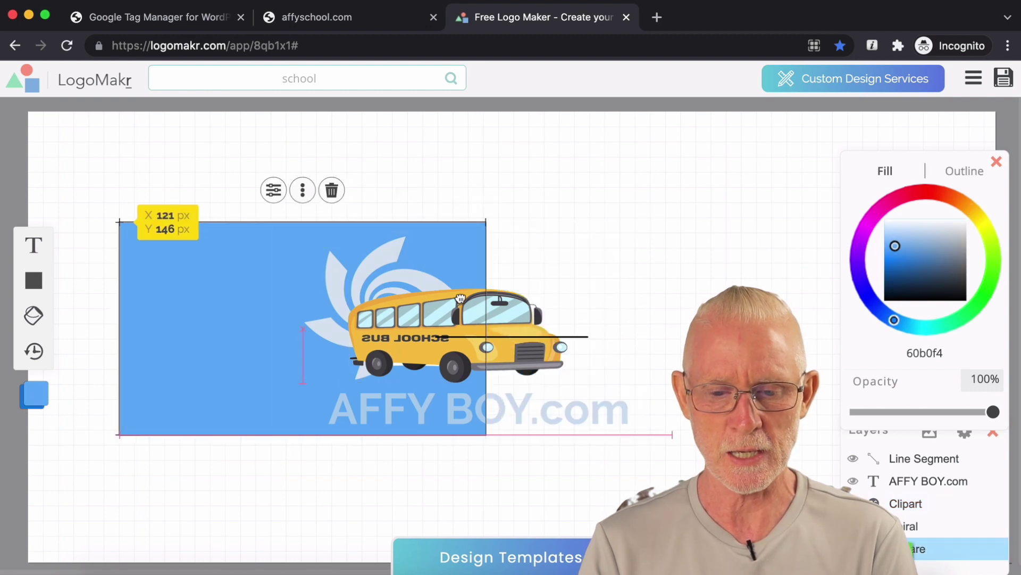
{"action": "left_click_drag", "start_coordinate": [575, 338], "coordinate": [555, 173]}
{"action": "left_click_drag", "start_coordinate": [266, 303], "coordinate": [430, 300]}
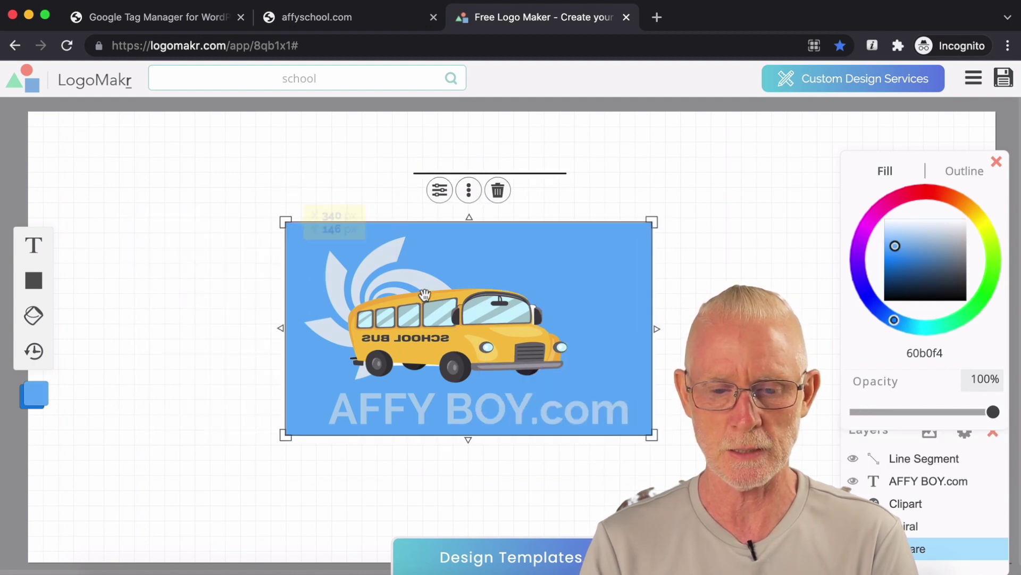
Step: Drag the line's endpoints down under the bus, then undo that repositioning
{"action": "left_click", "coordinate": [517, 173]}
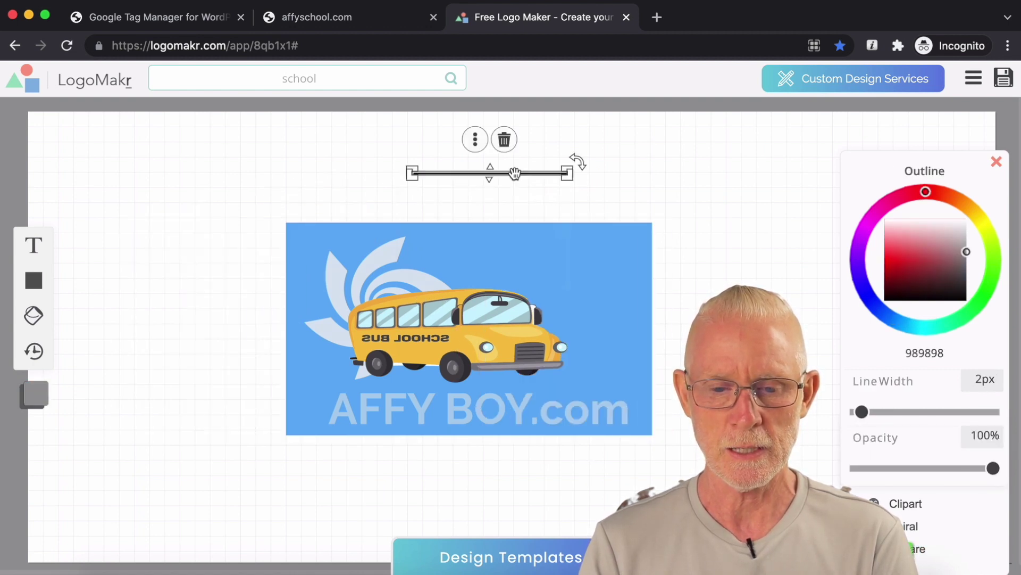
{"action": "left_click", "coordinate": [437, 179]}
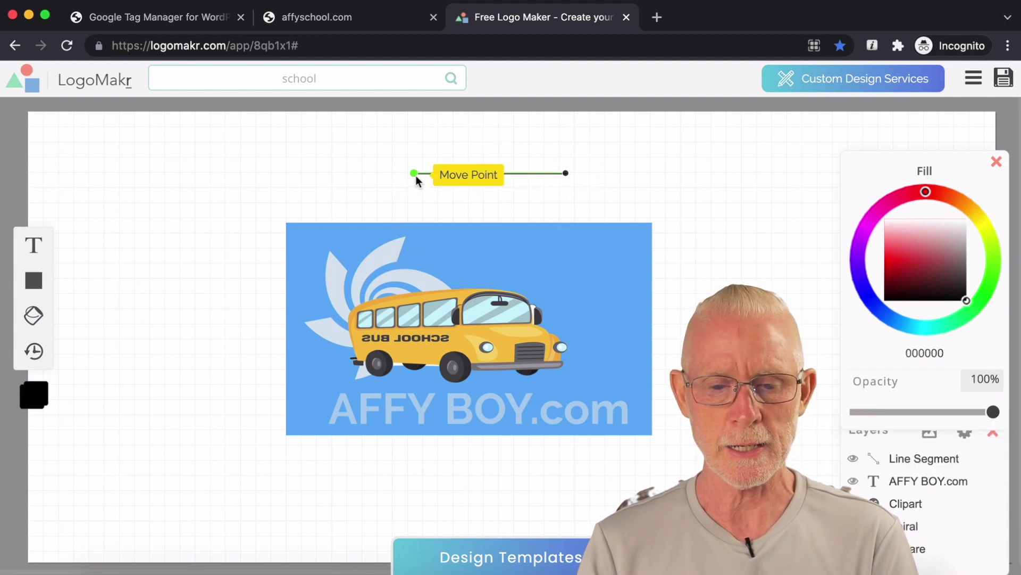
{"action": "left_click_drag", "start_coordinate": [416, 175], "coordinate": [309, 357]}
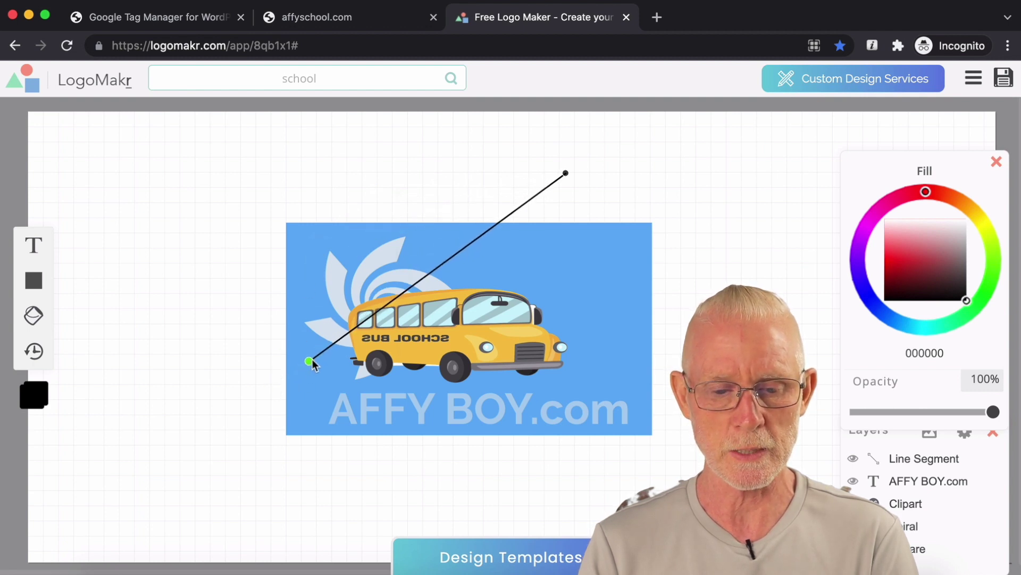
{"action": "left_click_drag", "start_coordinate": [565, 174], "coordinate": [612, 357]}
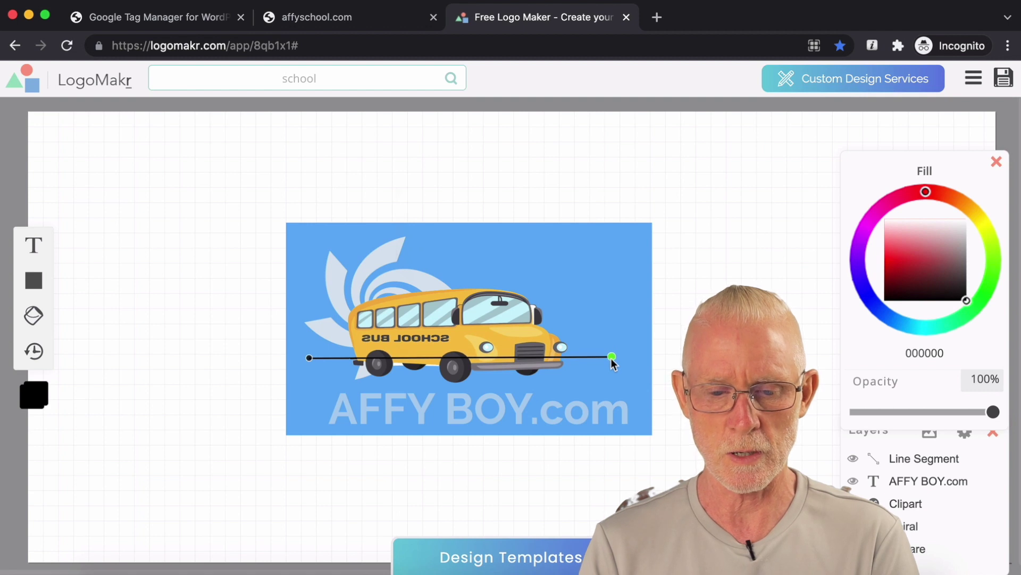
{"action": "left_click", "coordinate": [594, 358]}
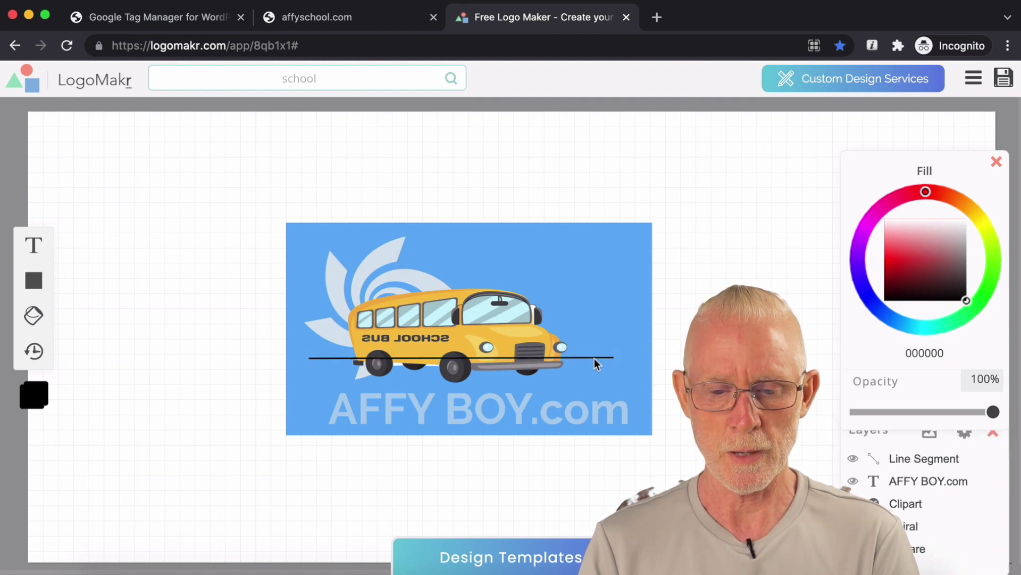
{"action": "left_click", "coordinate": [601, 338]}
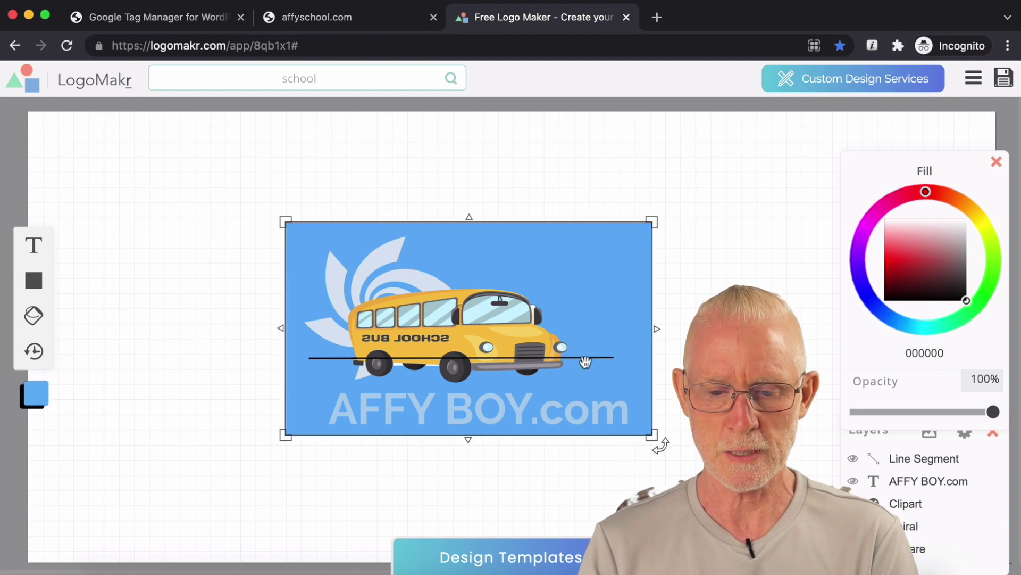
{"action": "key", "text": "super+z"}
{"action": "key", "text": "super+z"}
Step: Thicken the line to 8 px, colour it pale pink-grey, and stretch it rightward
{"action": "left_click", "coordinate": [497, 174]}
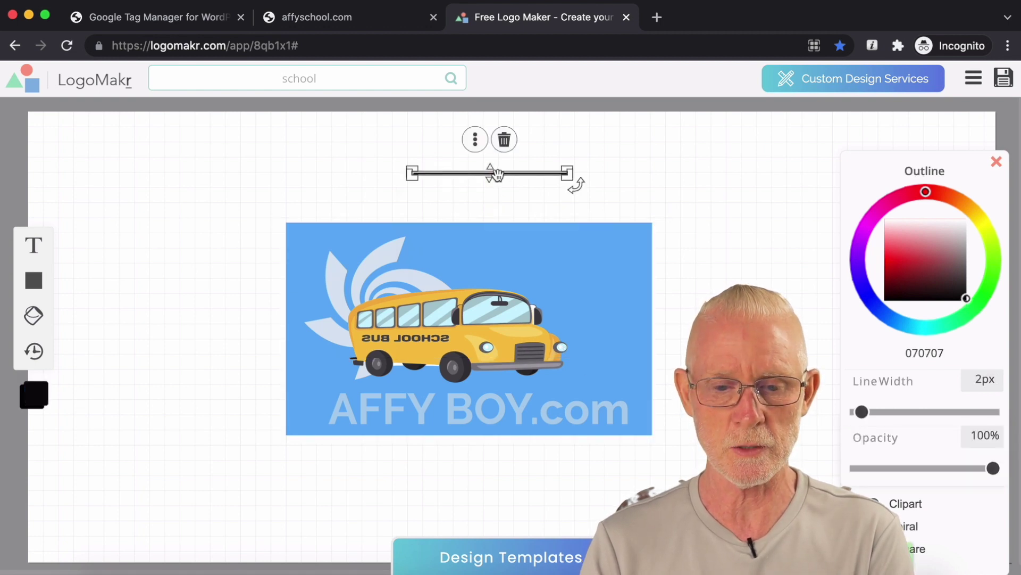
{"action": "left_click_drag", "start_coordinate": [495, 174], "coordinate": [492, 168]}
{"action": "left_click", "coordinate": [570, 198]}
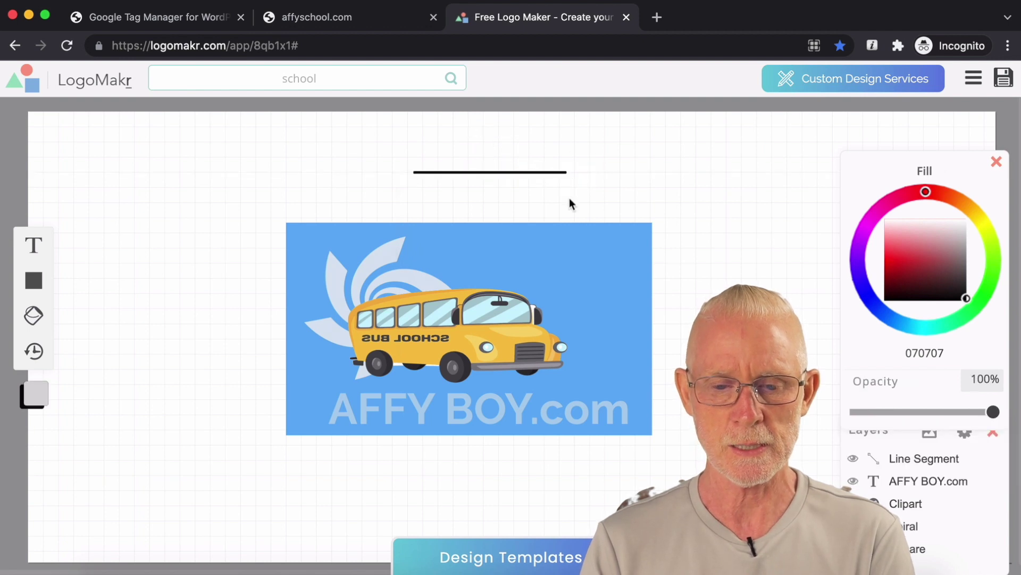
{"action": "left_click", "coordinate": [526, 173]}
{"action": "left_click_drag", "start_coordinate": [490, 167], "coordinate": [488, 163]}
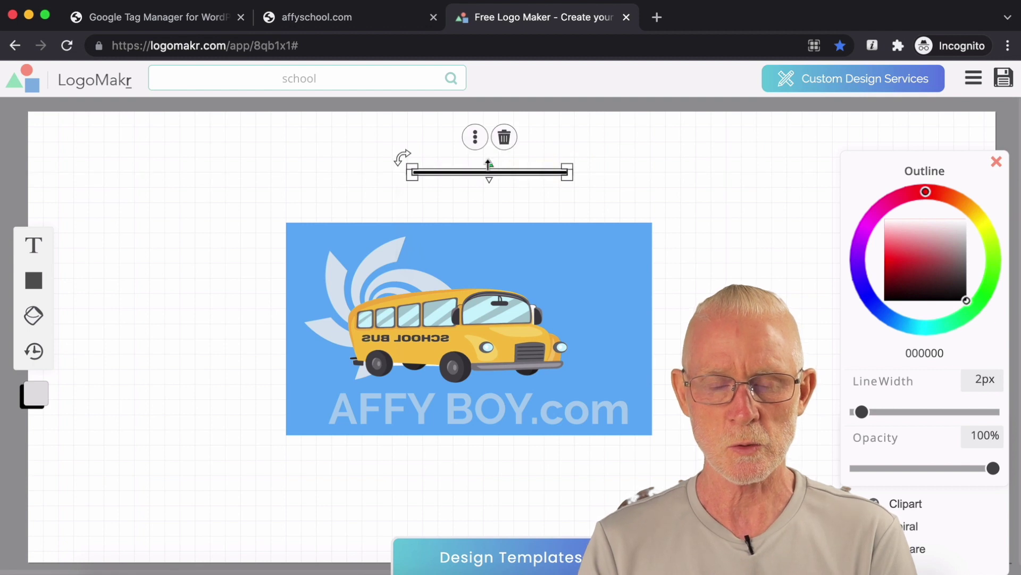
{"action": "left_click", "coordinate": [631, 154]}
{"action": "left_click", "coordinate": [572, 170]}
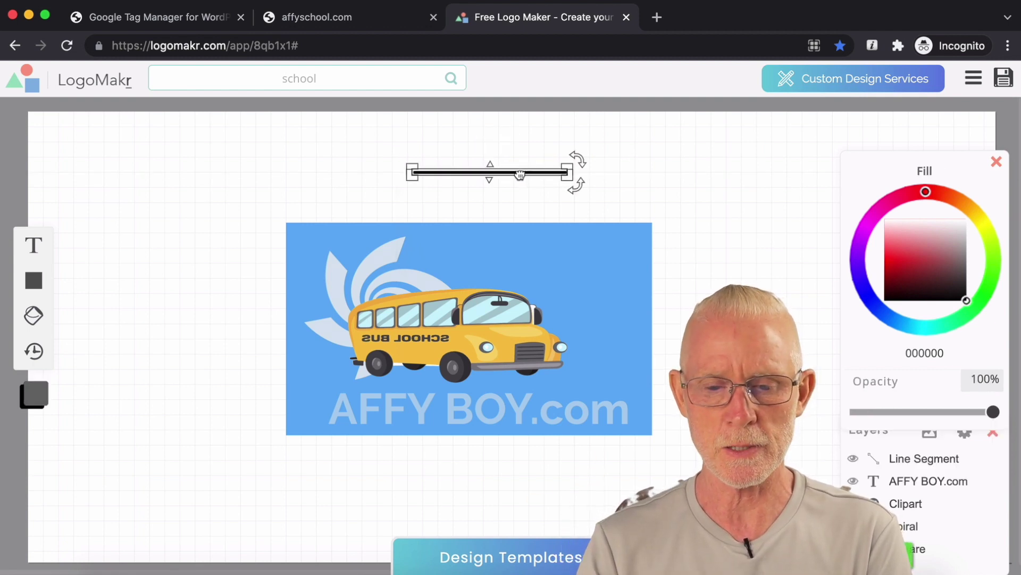
{"action": "left_click", "coordinate": [956, 240]}
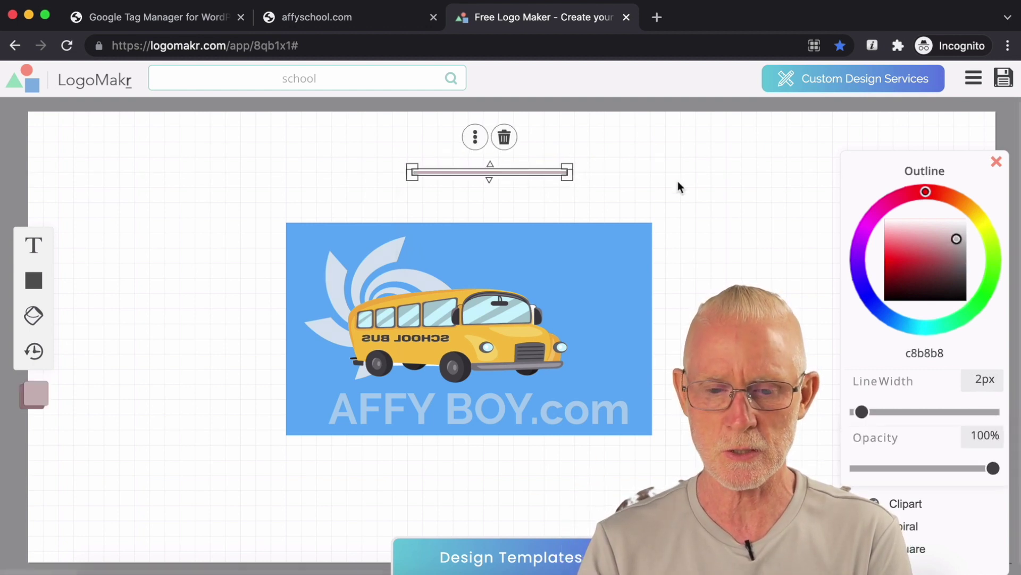
{"action": "left_click_drag", "start_coordinate": [568, 172], "coordinate": [748, 178]}
Step: Lay the line diagonally across the bus and rotate the second segment to about 67°
{"action": "left_click", "coordinate": [565, 137]}
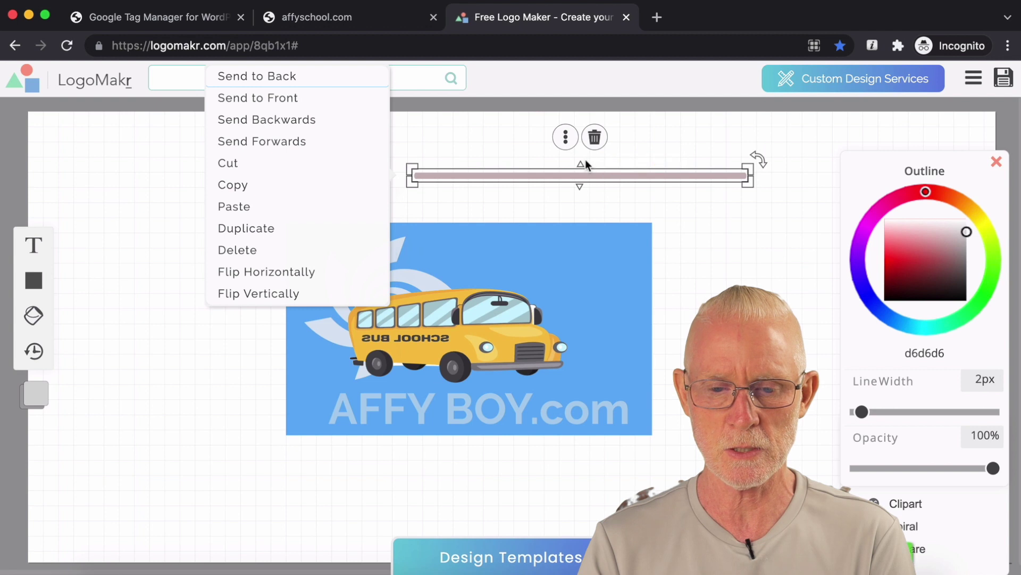
{"action": "left_click_drag", "start_coordinate": [582, 163], "coordinate": [426, 176]}
{"action": "left_click", "coordinate": [509, 165]}
{"action": "left_click", "coordinate": [532, 176]}
{"action": "left_click_drag", "start_coordinate": [294, 177], "coordinate": [308, 376]}
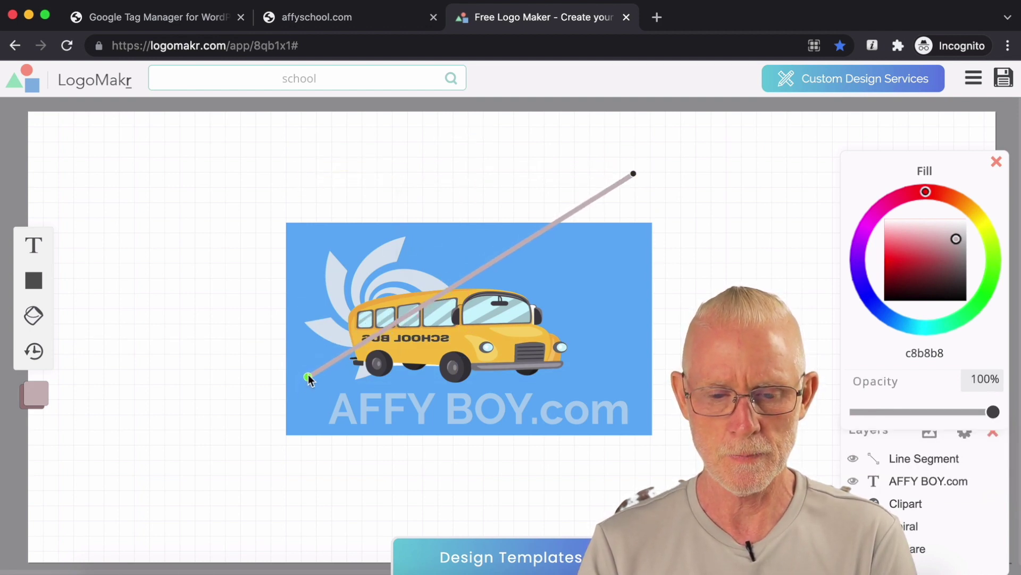
{"action": "left_click_drag", "start_coordinate": [633, 174], "coordinate": [509, 255]}
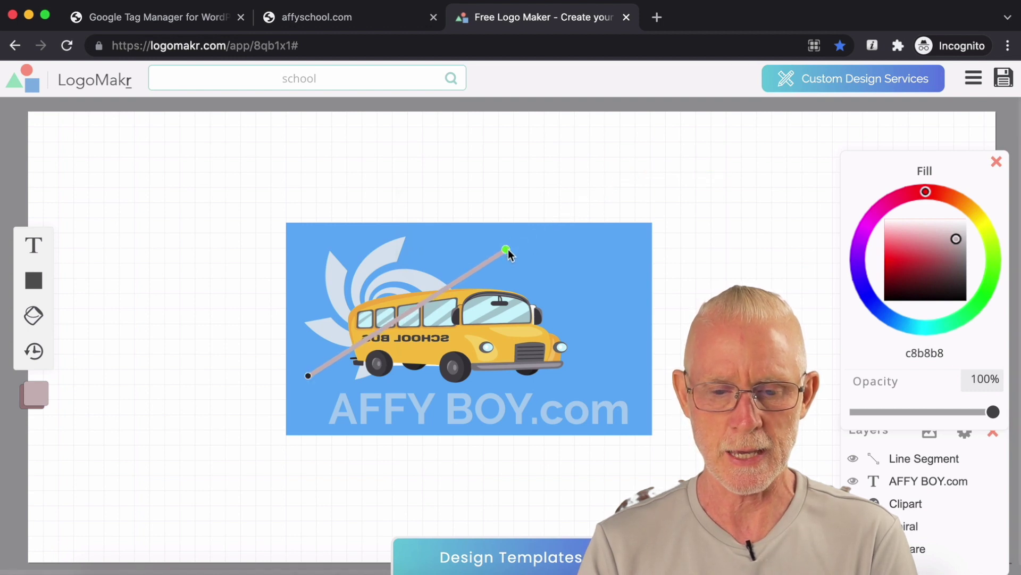
{"action": "left_click", "coordinate": [506, 249]}
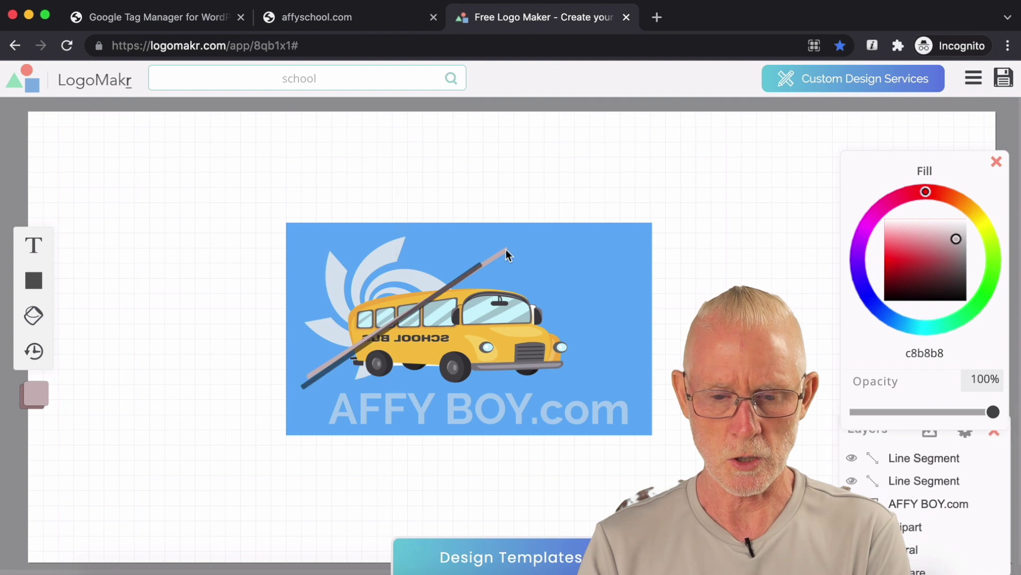
{"action": "left_click_drag", "start_coordinate": [520, 237], "coordinate": [541, 396]}
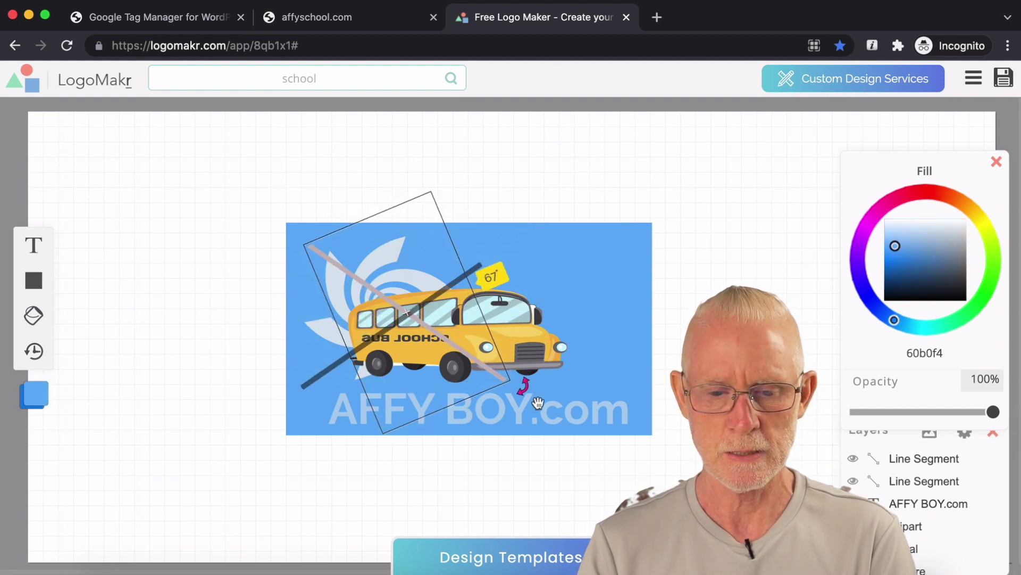
Step: Move the pink line right across the bus and shorten its lower end
{"action": "left_click", "coordinate": [413, 325]}
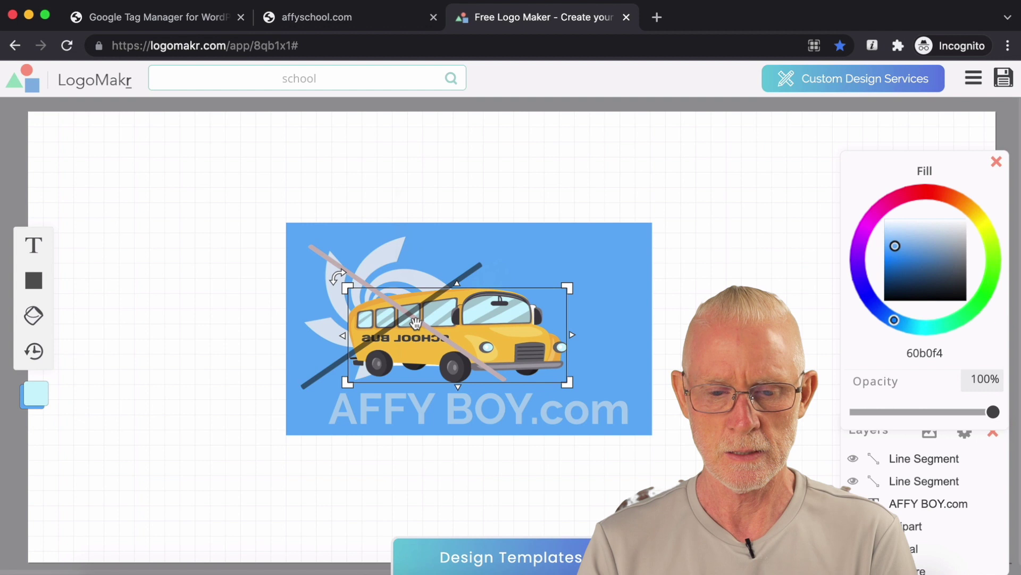
{"action": "left_click", "coordinate": [324, 258]}
{"action": "left_click_drag", "start_coordinate": [324, 258], "coordinate": [462, 272]}
{"action": "left_click", "coordinate": [461, 269]}
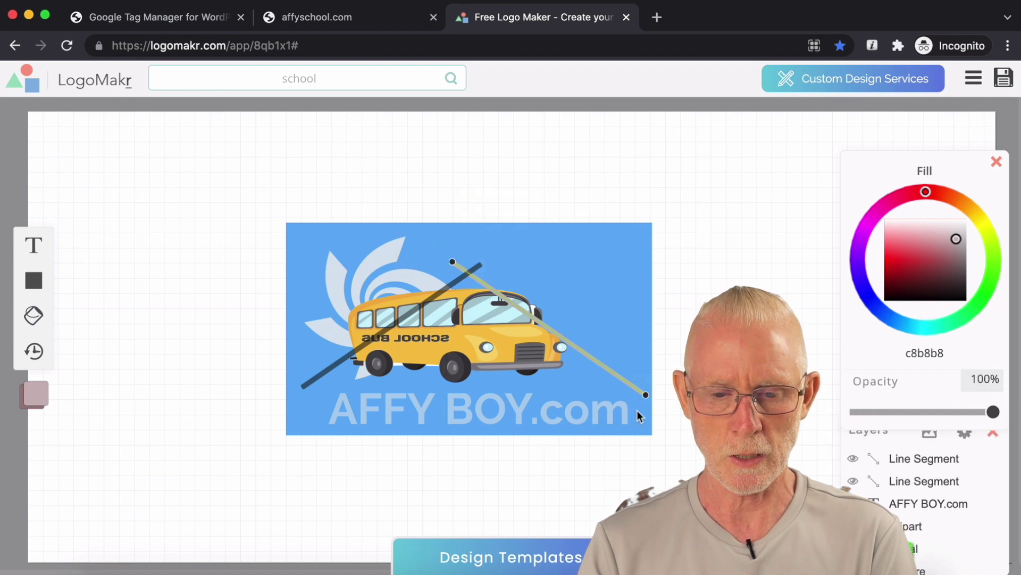
{"action": "left_click_drag", "start_coordinate": [611, 400], "coordinate": [588, 398]}
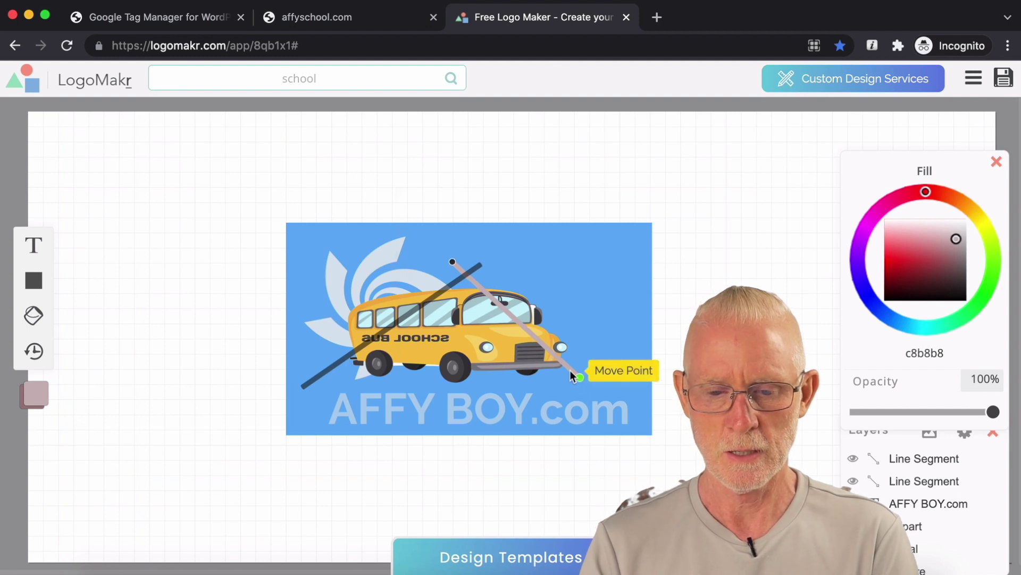
Step: Send the blue background rectangle to the back behind all other layers
{"action": "right_click", "coordinate": [575, 365]}
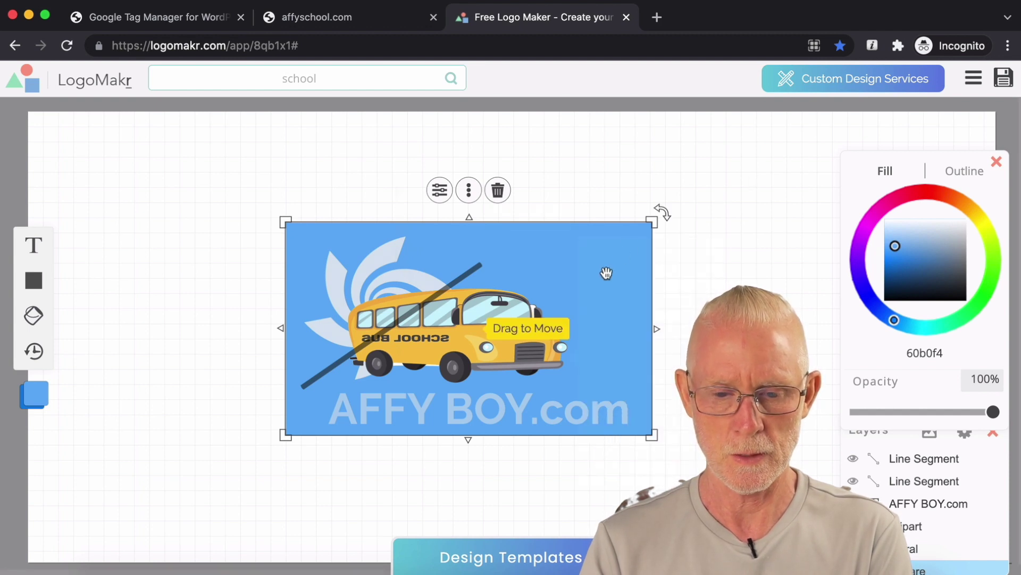
{"action": "key", "text": "Escape"}
{"action": "left_click", "coordinate": [588, 278]}
{"action": "key", "text": "Escape"}
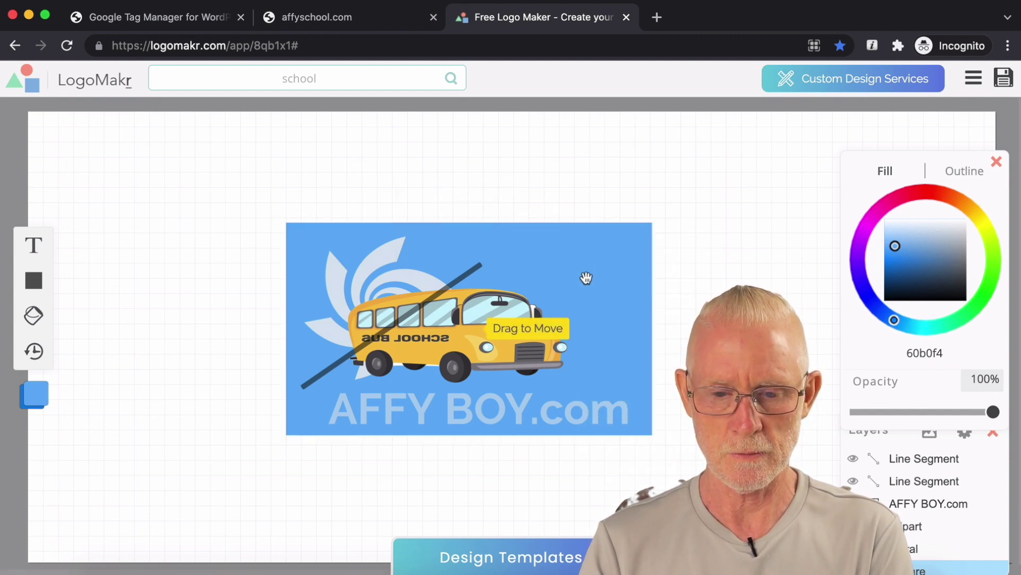
{"action": "left_click", "coordinate": [588, 278]}
{"action": "right_click", "coordinate": [587, 277]}
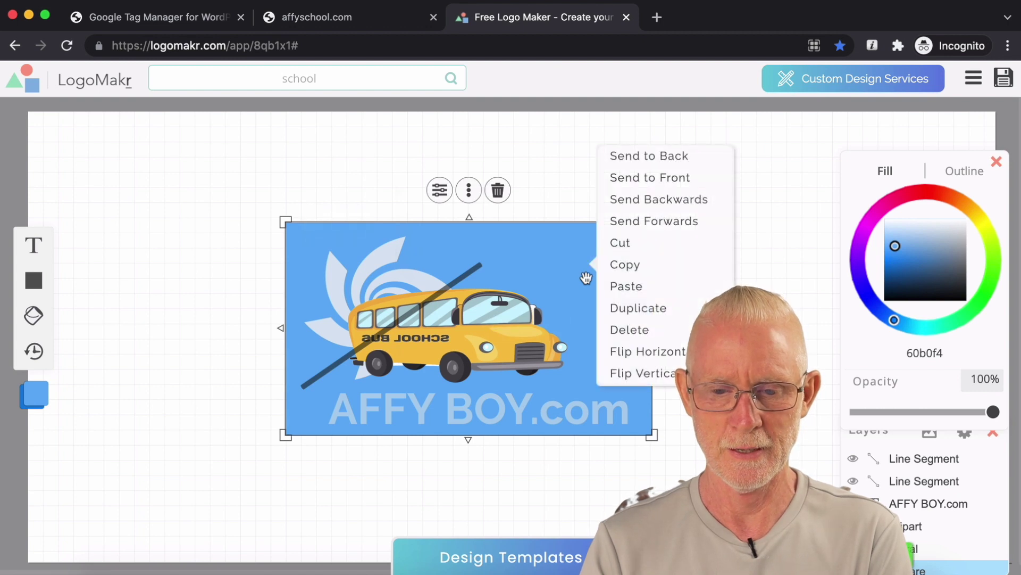
{"action": "left_click", "coordinate": [685, 160]}
{"action": "left_click", "coordinate": [747, 269]}
{"action": "left_click", "coordinate": [431, 275]}
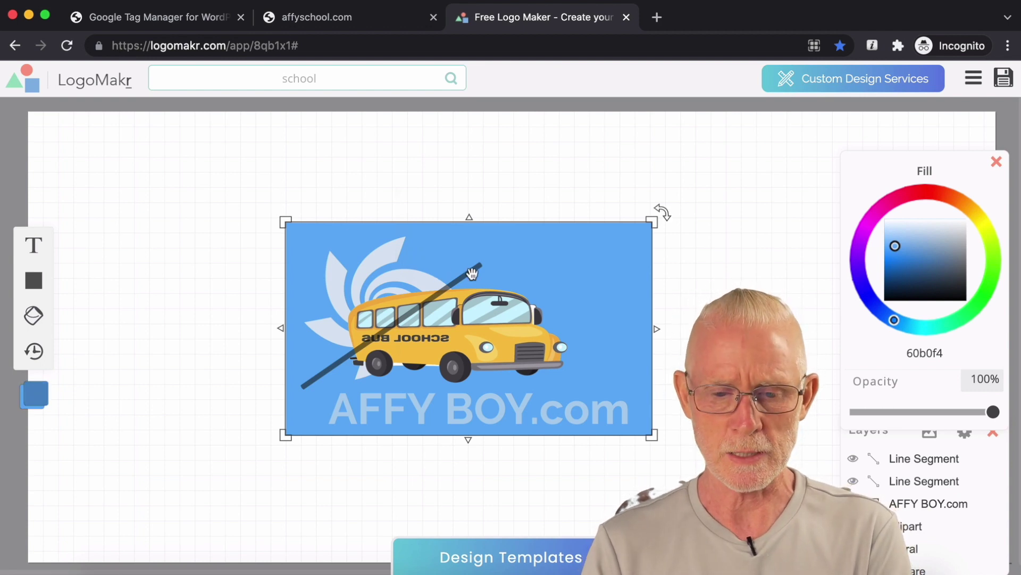
Step: Clear the selection and select the diagonal line crossing the bus
{"action": "left_click", "coordinate": [552, 276]}
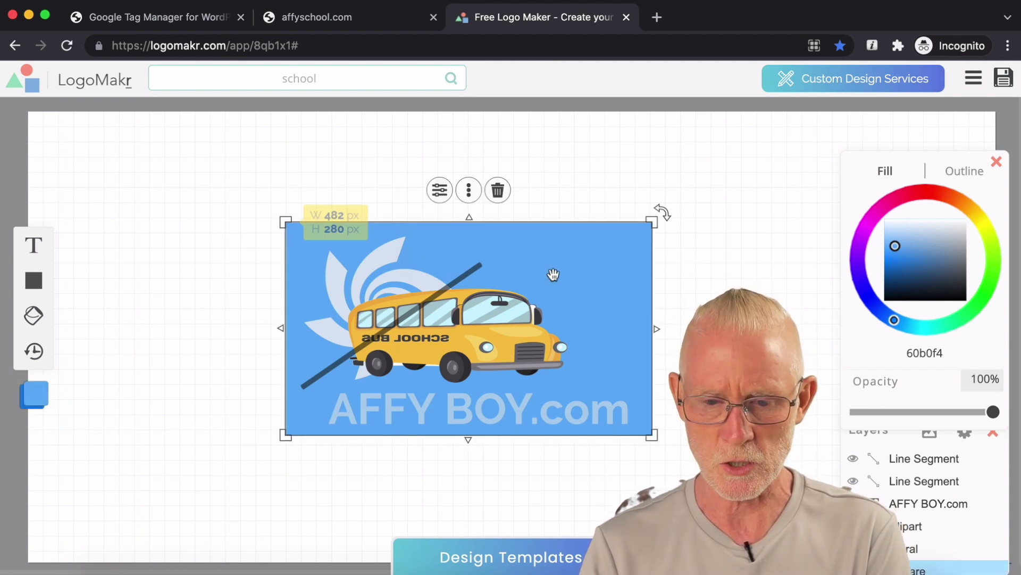
{"action": "left_click", "coordinate": [548, 290]}
{"action": "left_click", "coordinate": [681, 241]}
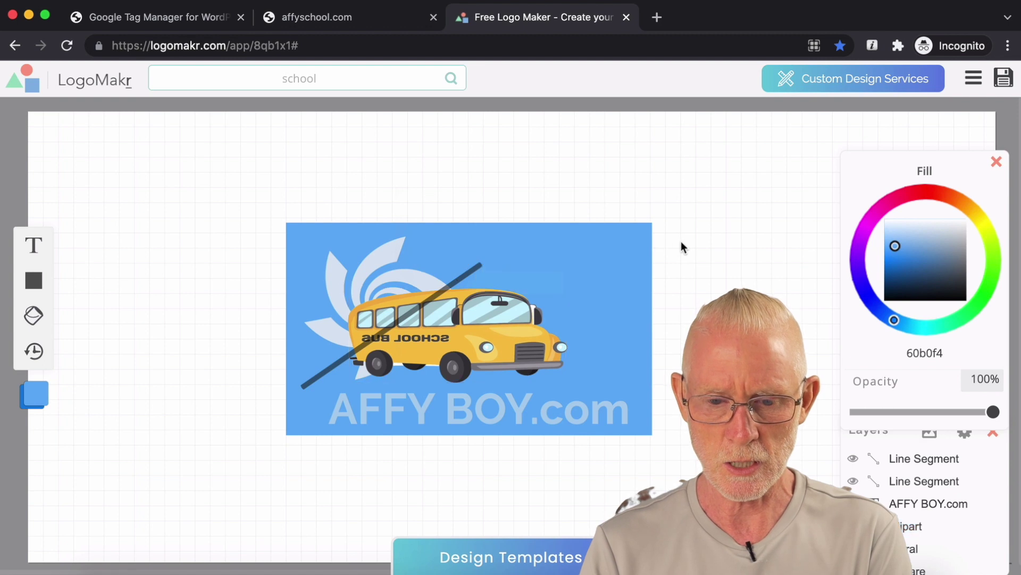
{"action": "left_click", "coordinate": [469, 272]}
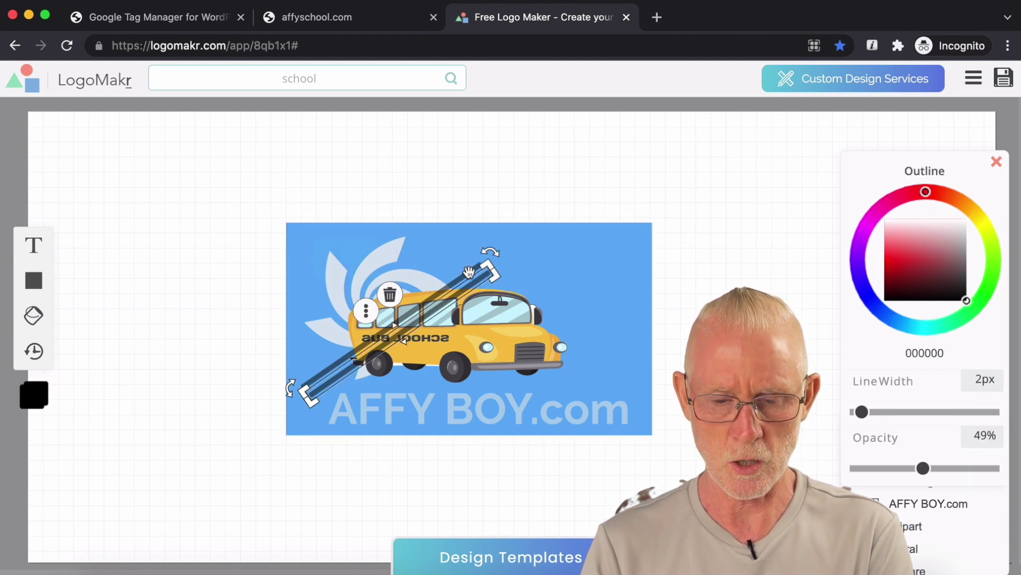
Step: Move the 290 × 13 px line segment off the logo to rest just above the blue rectangle
{"action": "left_click_drag", "start_coordinate": [464, 281], "coordinate": [630, 169]}
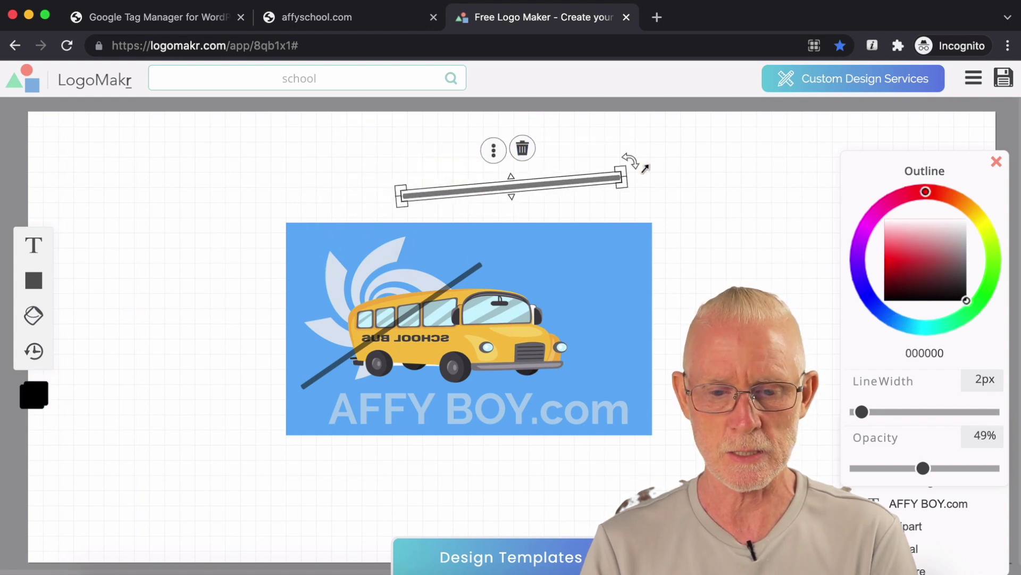
{"action": "left_click", "coordinate": [629, 174]}
{"action": "left_click", "coordinate": [587, 180]}
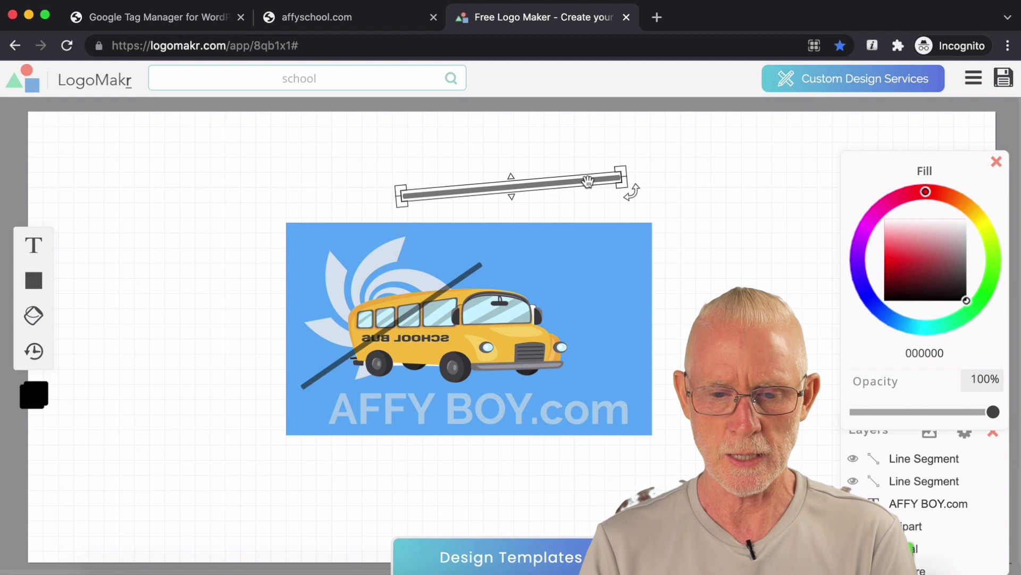
{"action": "left_click", "coordinate": [588, 181]}
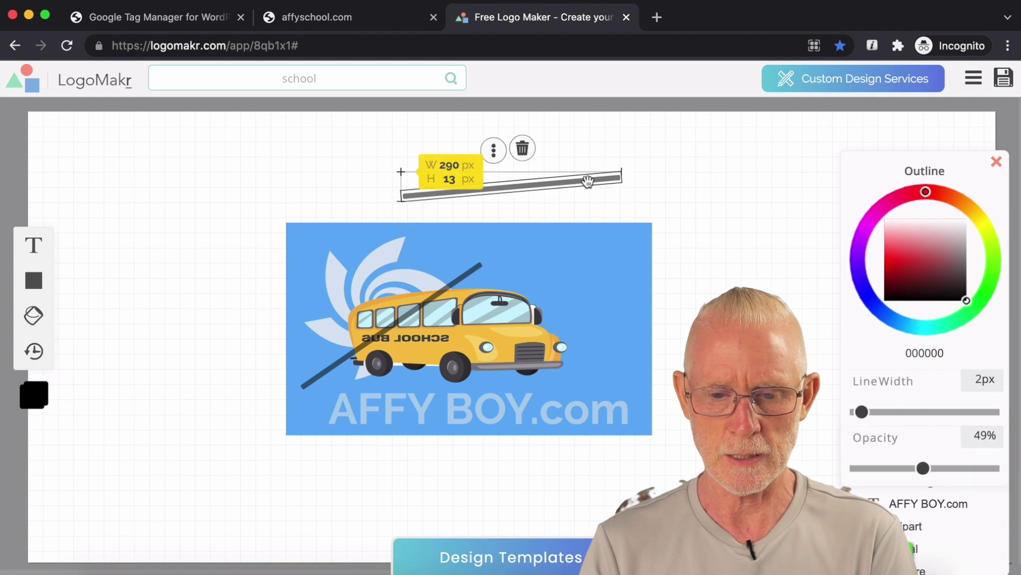
{"action": "left_click_drag", "start_coordinate": [620, 177], "coordinate": [574, 193]}
{"action": "left_click", "coordinate": [645, 189]}
{"action": "left_click", "coordinate": [585, 190]}
{"action": "left_click", "coordinate": [601, 187]}
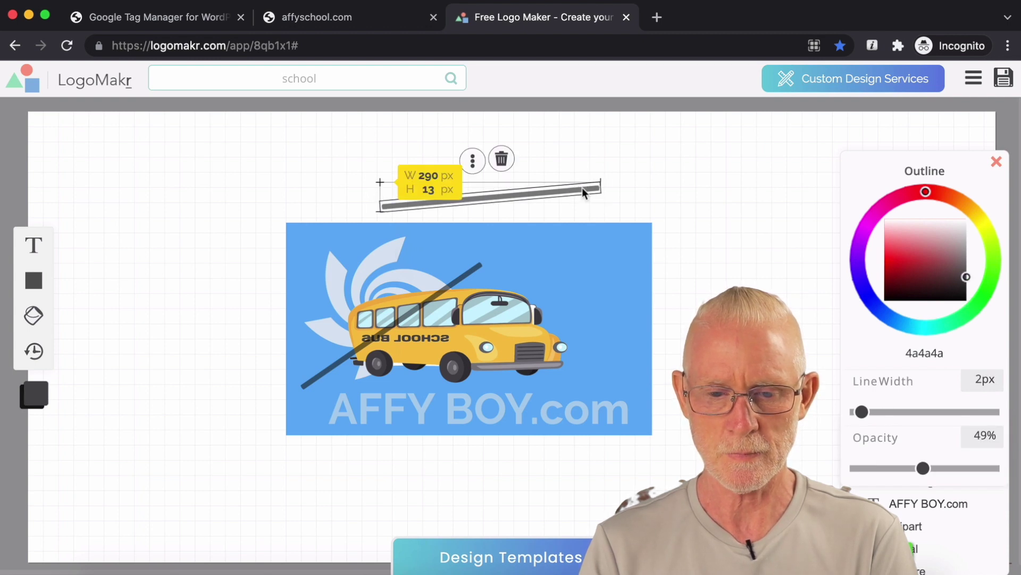
{"action": "left_click_drag", "start_coordinate": [588, 156], "coordinate": [588, 155]}
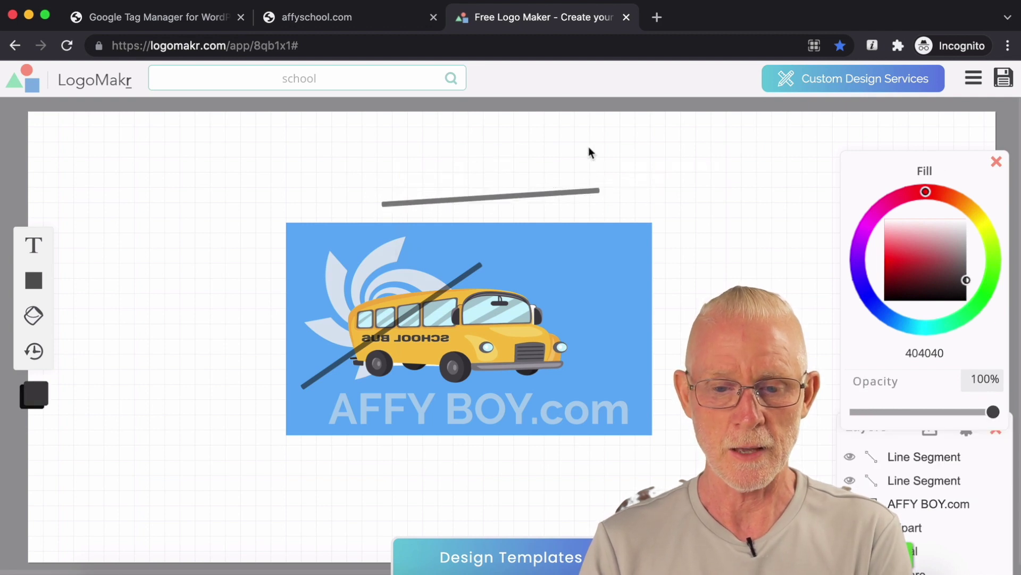
{"action": "left_click", "coordinate": [577, 193]}
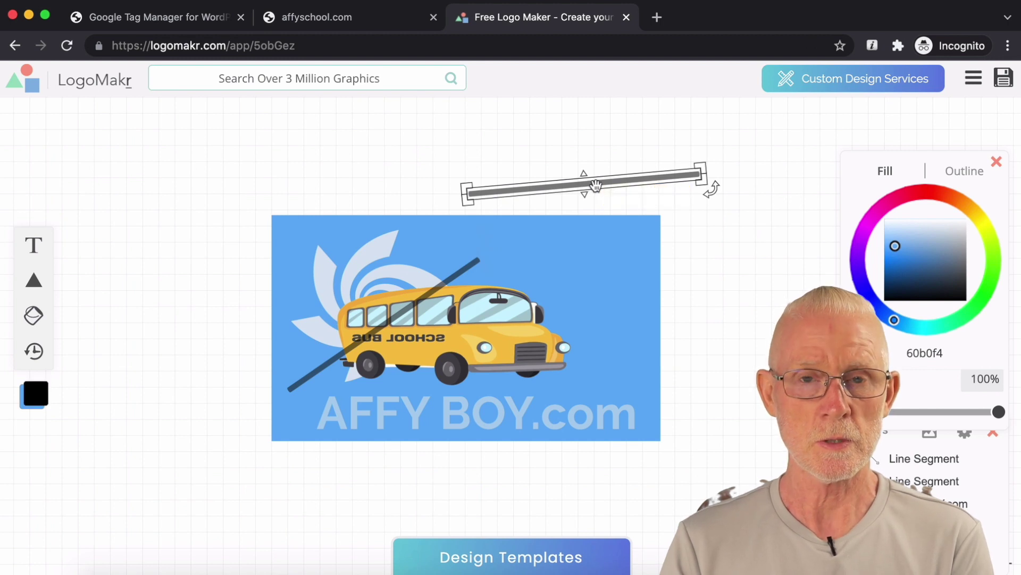
Step: Swing the second line's endpoints down across the bus to form an X
{"action": "left_click", "coordinate": [595, 186]}
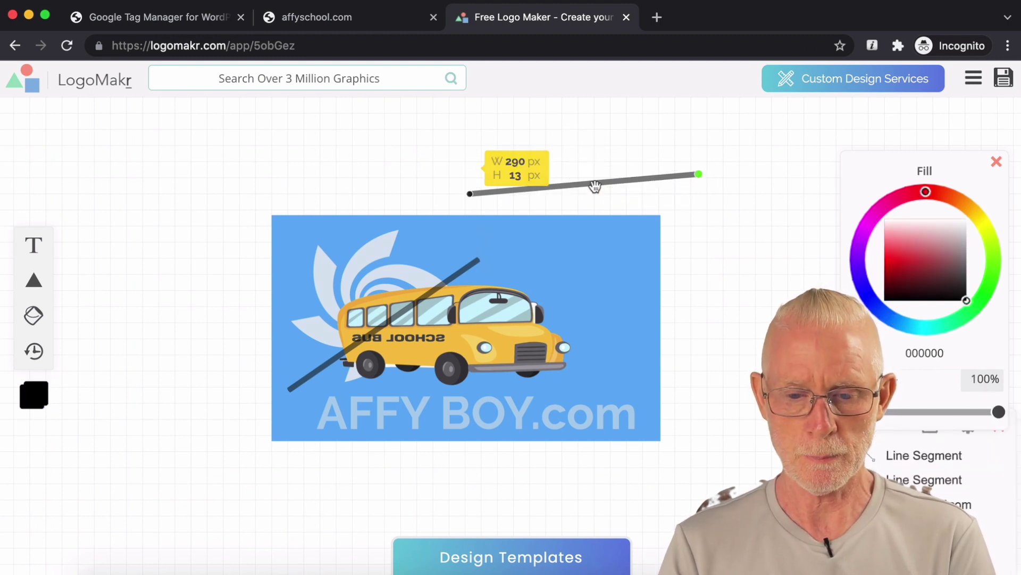
{"action": "left_click_drag", "start_coordinate": [699, 174], "coordinate": [598, 393]}
{"action": "left_click_drag", "start_coordinate": [470, 196], "coordinate": [450, 256]}
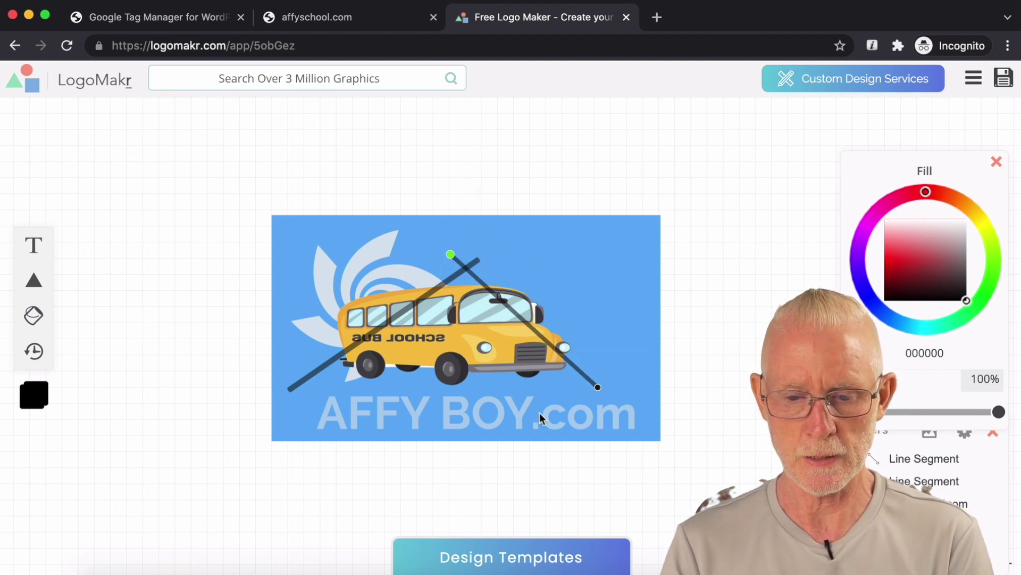
Step: Shrink the AFFY BOY.com text box and nudge it up slightly
{"action": "left_click", "coordinate": [518, 416]}
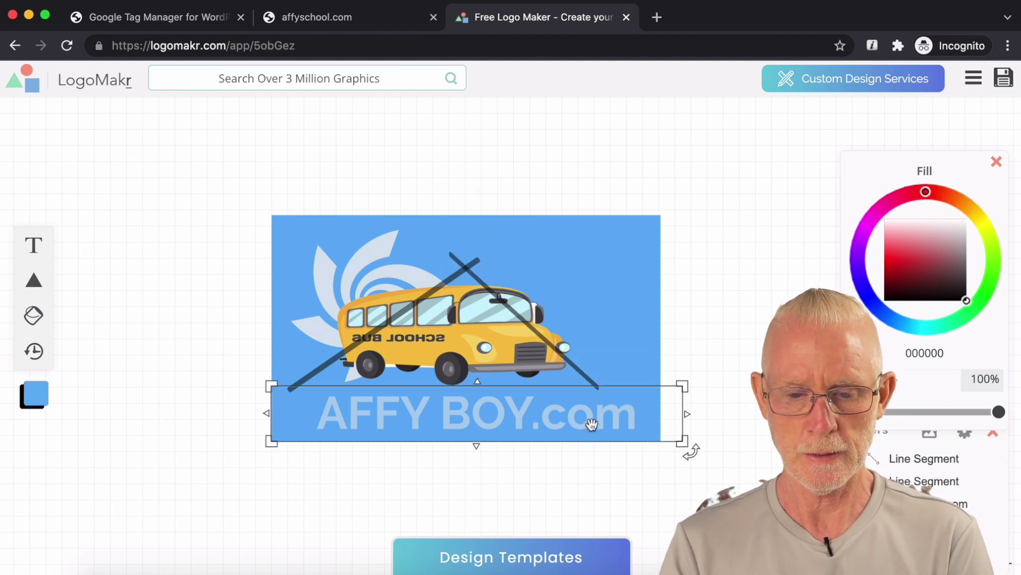
{"action": "left_click_drag", "start_coordinate": [683, 440], "coordinate": [642, 433]}
{"action": "left_click_drag", "start_coordinate": [559, 415], "coordinate": [563, 413]}
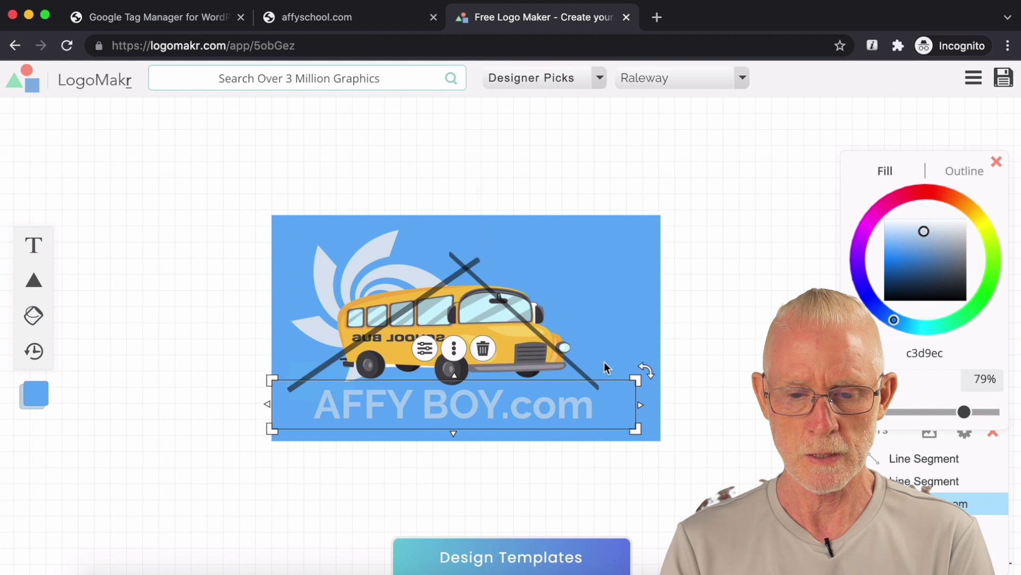
{"action": "left_click", "coordinate": [707, 301]}
{"action": "left_click", "coordinate": [444, 244]}
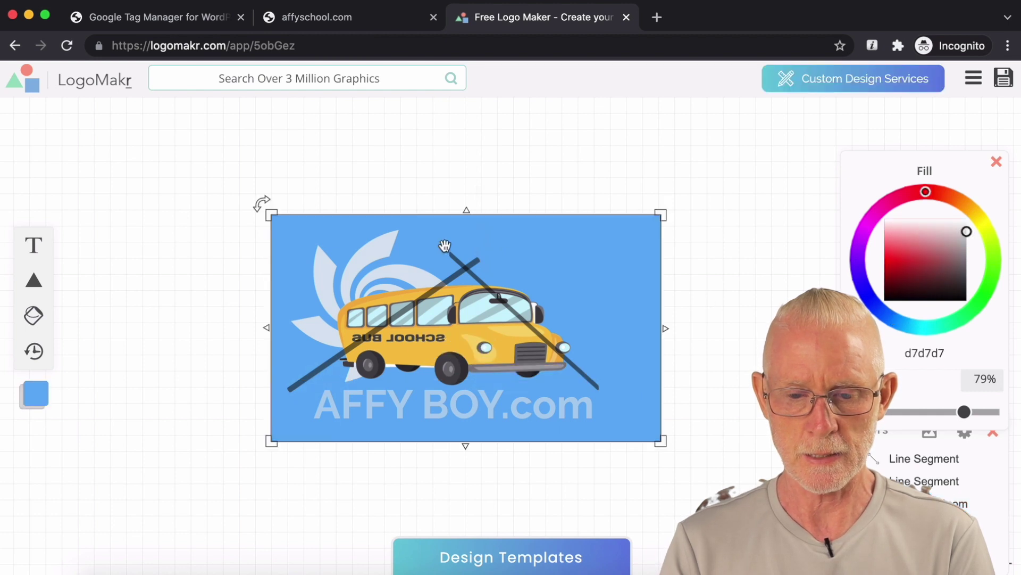
Step: Extend the crossing lines, lengthening the first line's lower-left end slightly downward
{"action": "left_click", "coordinate": [585, 372]}
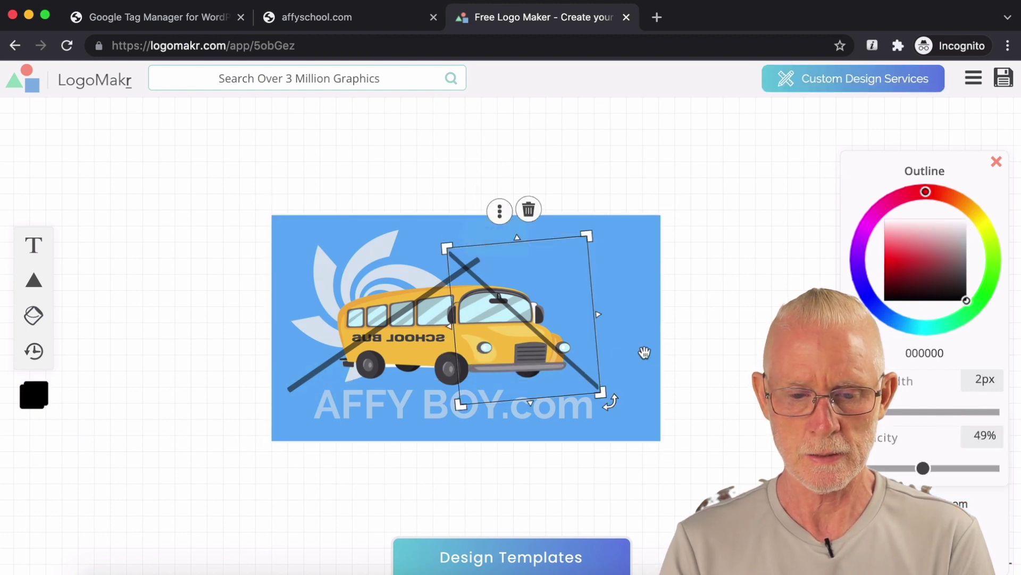
{"action": "left_click_drag", "start_coordinate": [603, 394], "coordinate": [648, 438]}
{"action": "left_click", "coordinate": [296, 385]}
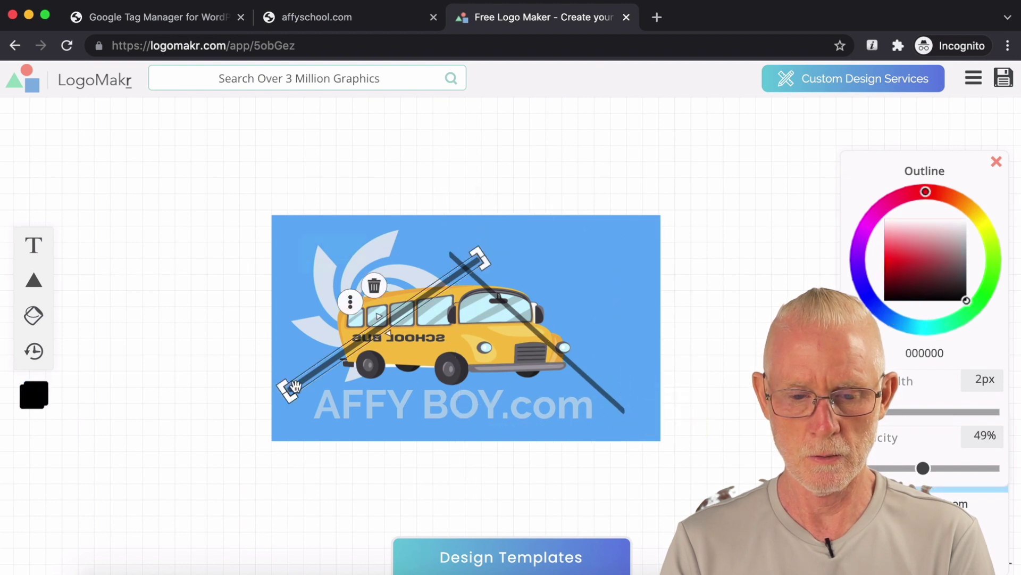
{"action": "mouse_move", "coordinate": [287, 396]}
{"action": "left_mouse_down"}
{"action": "mouse_move", "coordinate": [277, 406]}
{"action": "mouse_move", "coordinate": [285, 394]}
{"action": "left_mouse_up"}
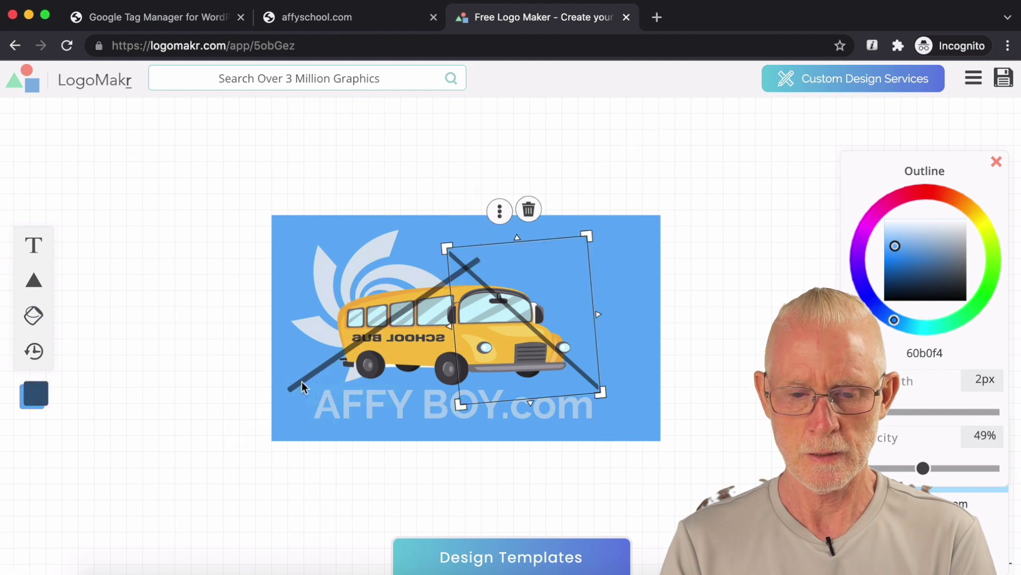
{"action": "left_click", "coordinate": [302, 381]}
{"action": "left_click_drag", "start_coordinate": [290, 389], "coordinate": [293, 398]}
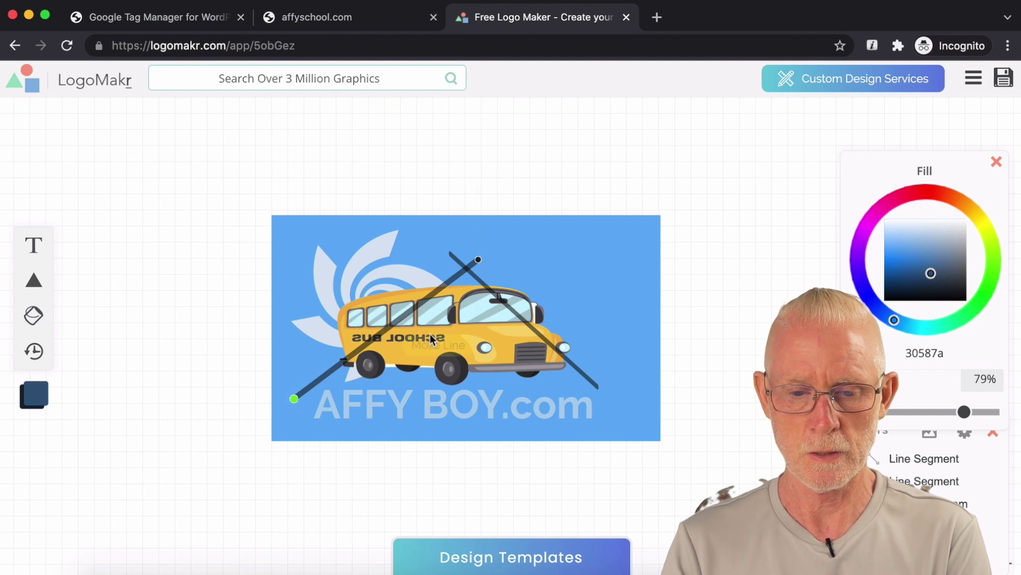
{"action": "right_click", "coordinate": [462, 276]}
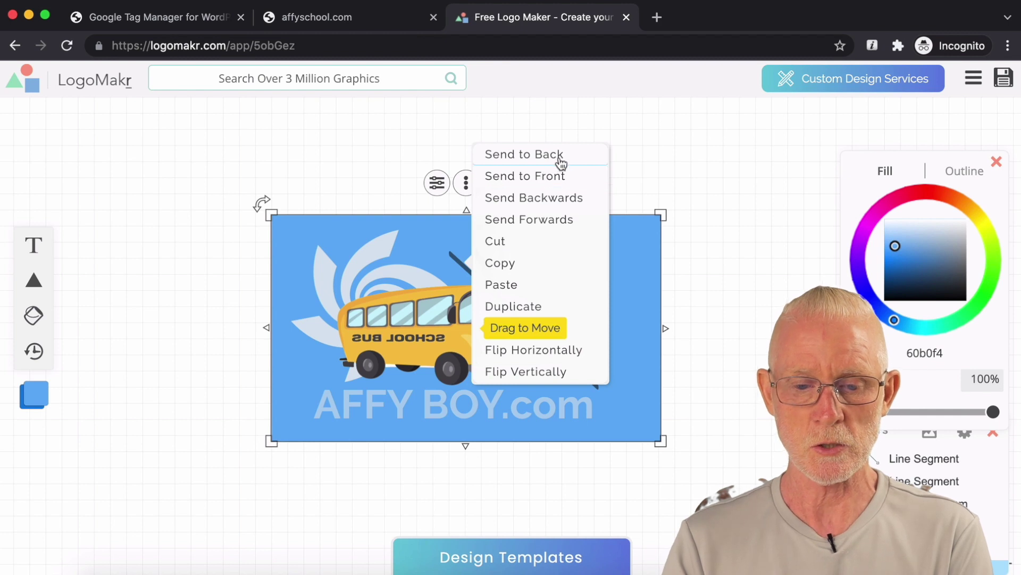
Step: Send the blue background rectangle to the back of the stacking order
{"action": "left_click", "coordinate": [568, 198]}
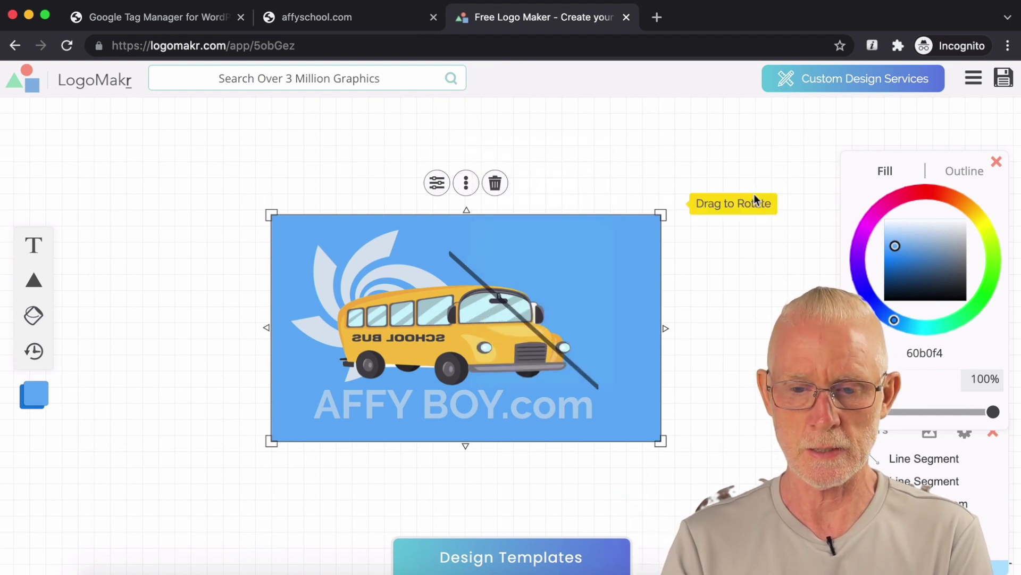
{"action": "right_click", "coordinate": [618, 258]}
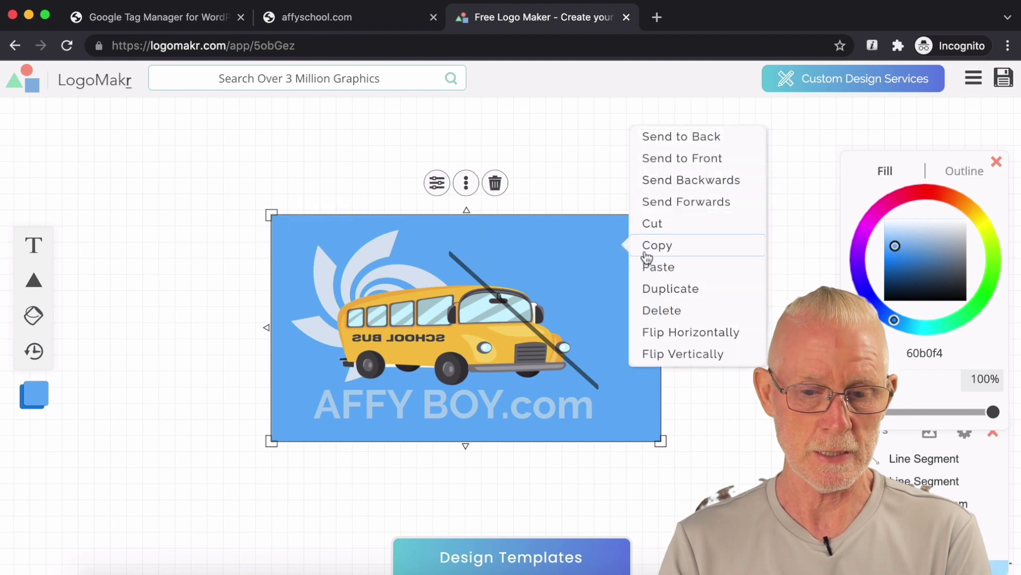
{"action": "left_click", "coordinate": [706, 138]}
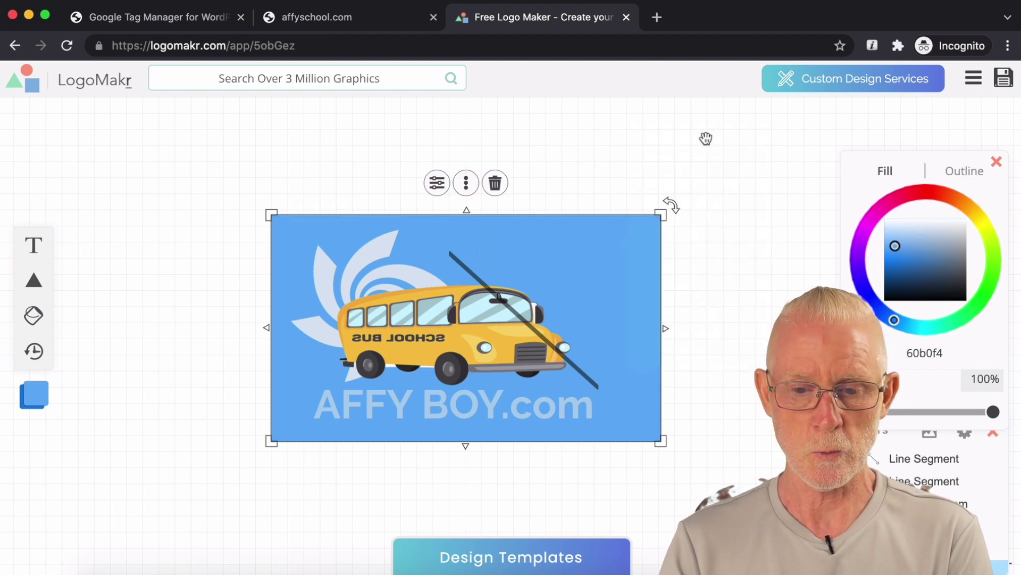
{"action": "right_click", "coordinate": [596, 256]}
{"action": "left_click", "coordinate": [677, 135]}
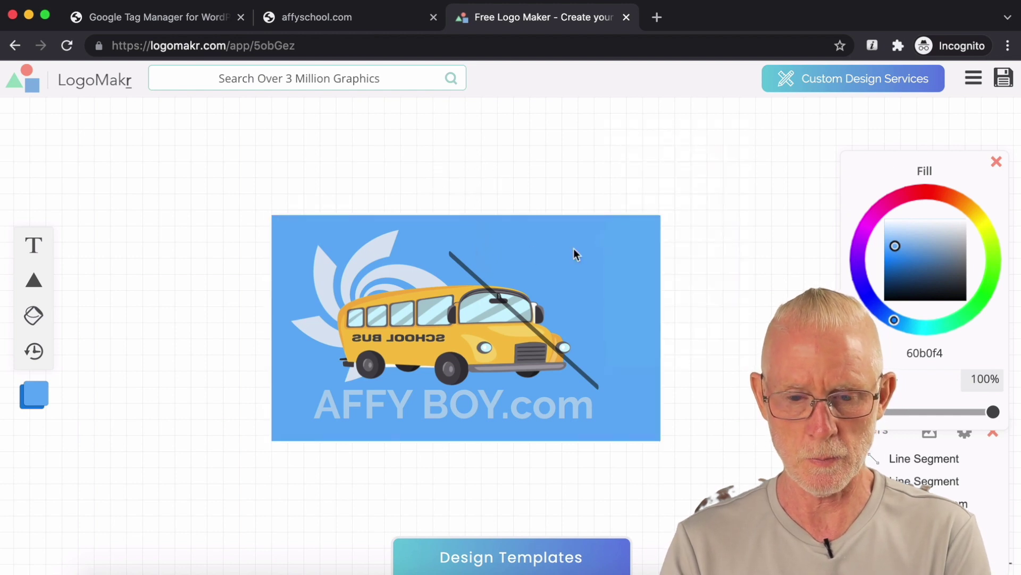
Step: Duplicate the diagonal line and stretch the copy from the logo's lower left up across the bus
{"action": "left_click", "coordinate": [468, 271]}
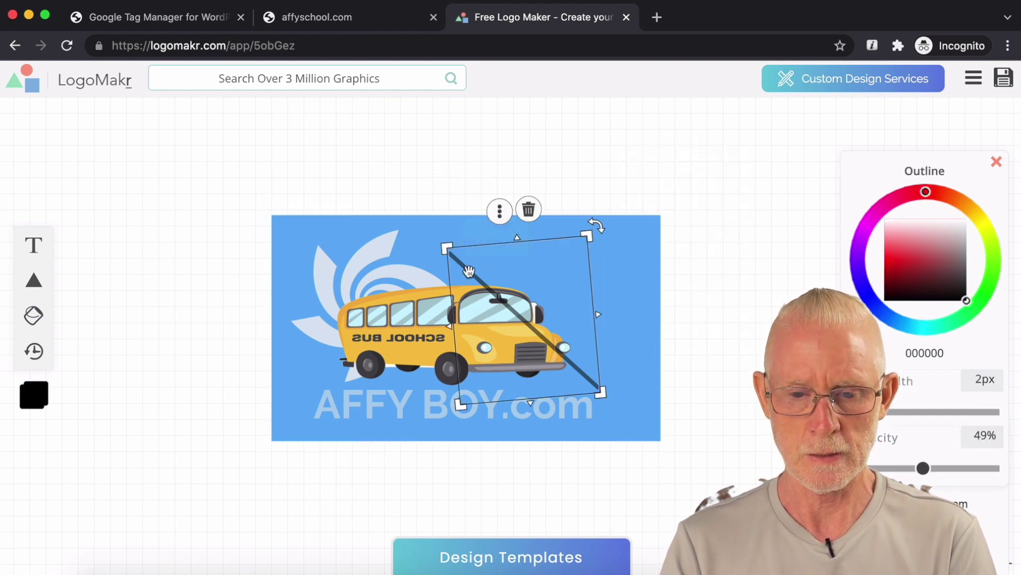
{"action": "left_click_drag", "start_coordinate": [507, 303], "coordinate": [516, 226]}
{"action": "left_click", "coordinate": [413, 160]}
{"action": "left_click", "coordinate": [465, 180]}
{"action": "left_click", "coordinate": [464, 180]}
{"action": "left_click", "coordinate": [461, 180]}
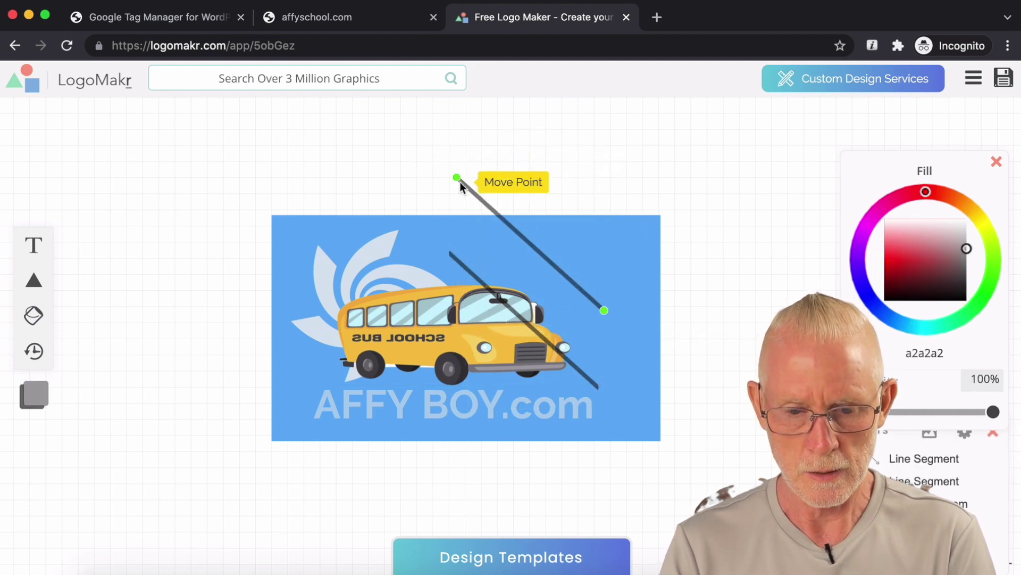
{"action": "left_click_drag", "start_coordinate": [459, 180], "coordinate": [292, 392]}
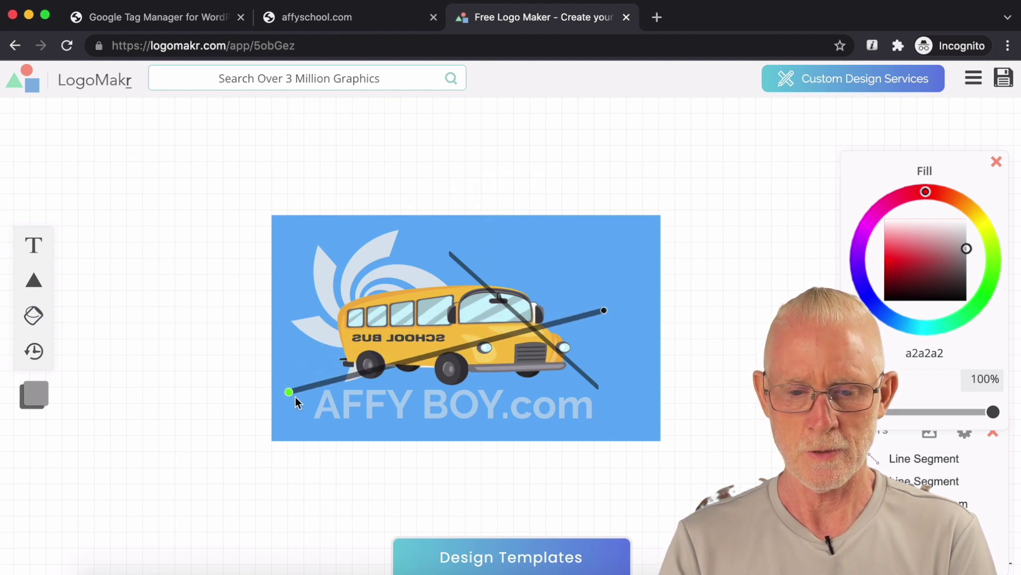
{"action": "left_click_drag", "start_coordinate": [603, 311], "coordinate": [505, 255]}
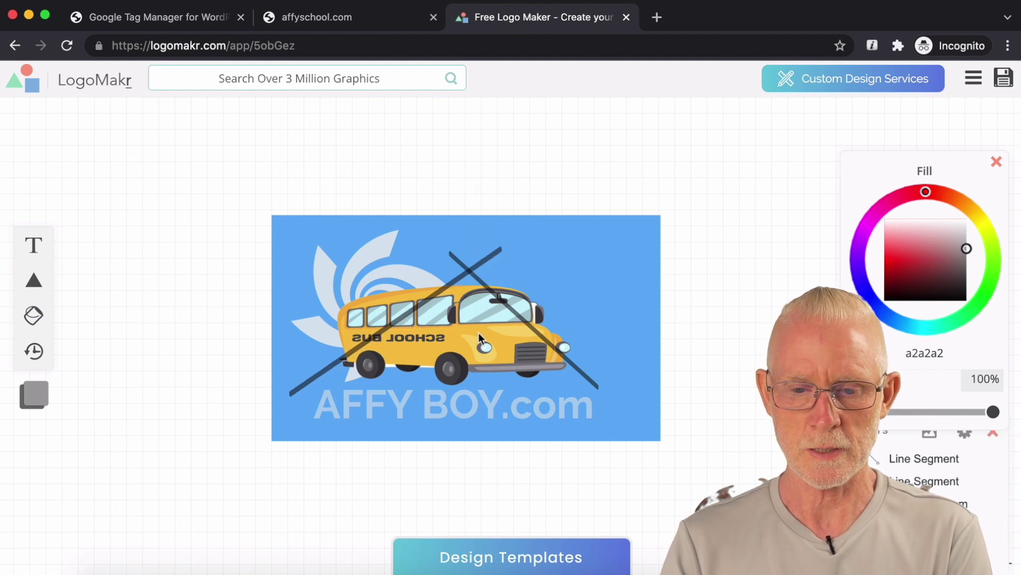
Step: Bring the school bus graphic in front of the lines
{"action": "left_click", "coordinate": [508, 335]}
{"action": "right_click", "coordinate": [508, 336]}
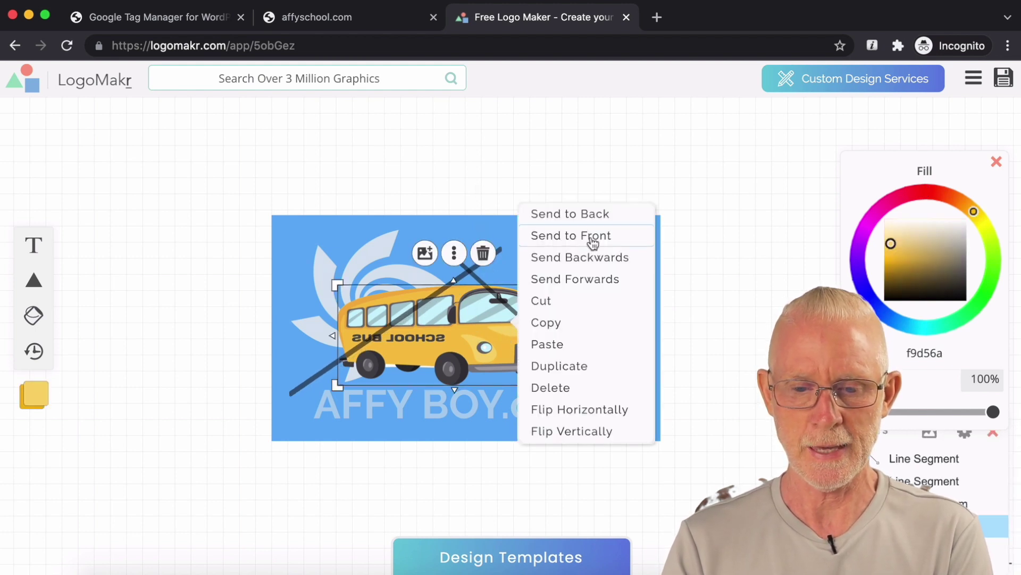
{"action": "left_click", "coordinate": [595, 242]}
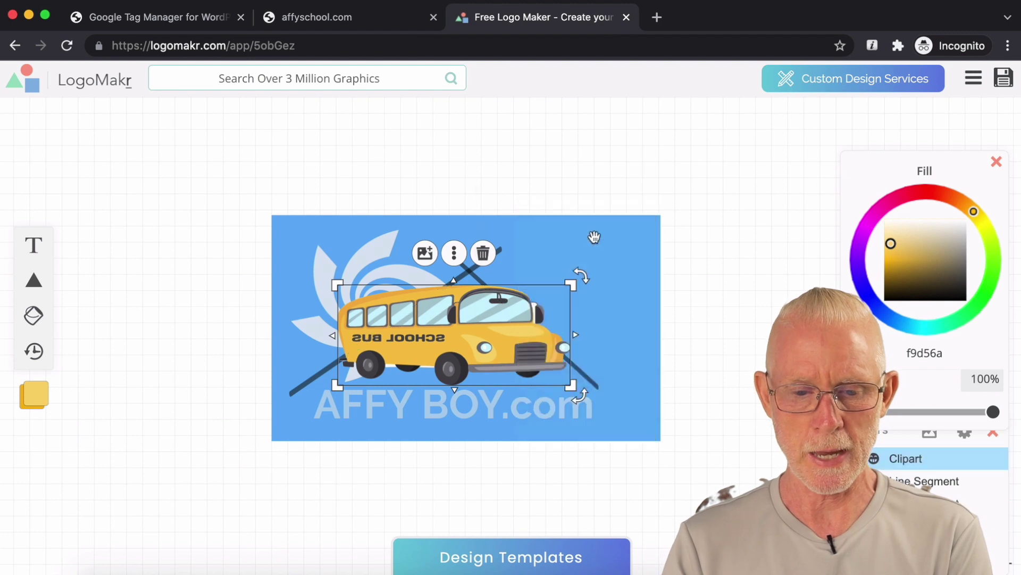
{"action": "left_click", "coordinate": [681, 259]}
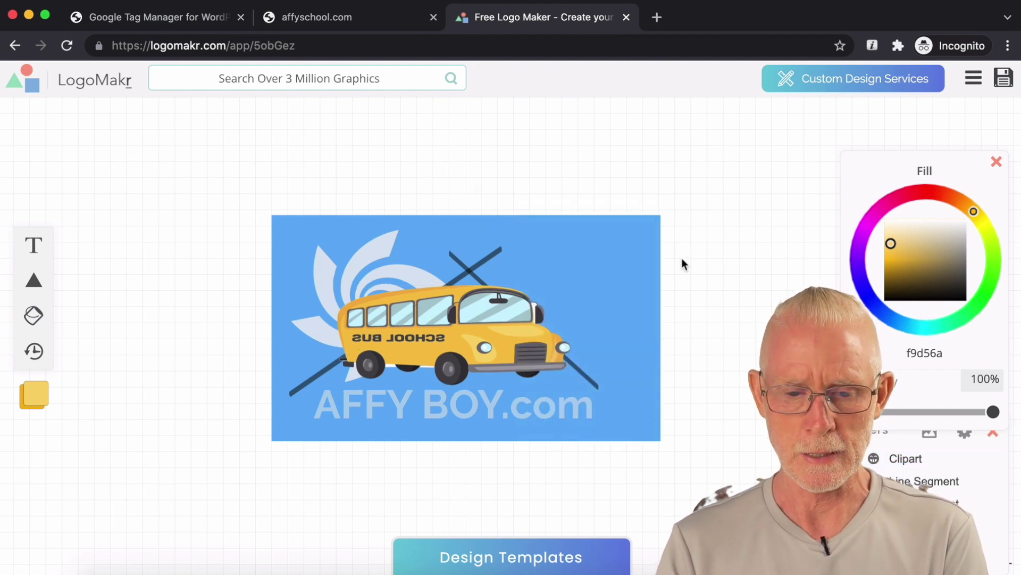
Step: Drag the blue rectangle's right edge in to 444 px wide, then select the AFFY BOY.com text
{"action": "left_click", "coordinate": [511, 362]}
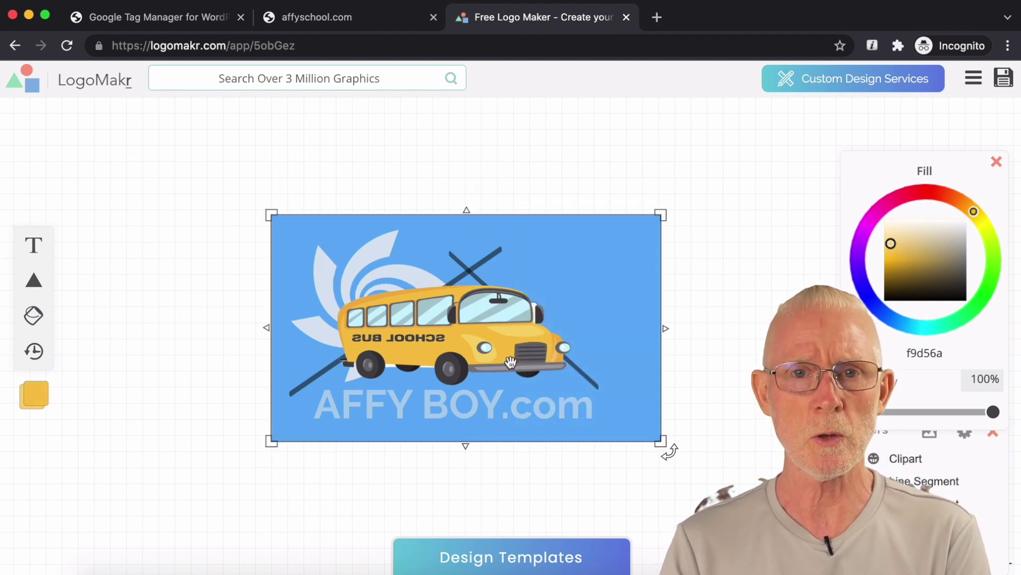
{"action": "left_click", "coordinate": [688, 338]}
{"action": "left_click", "coordinate": [609, 340]}
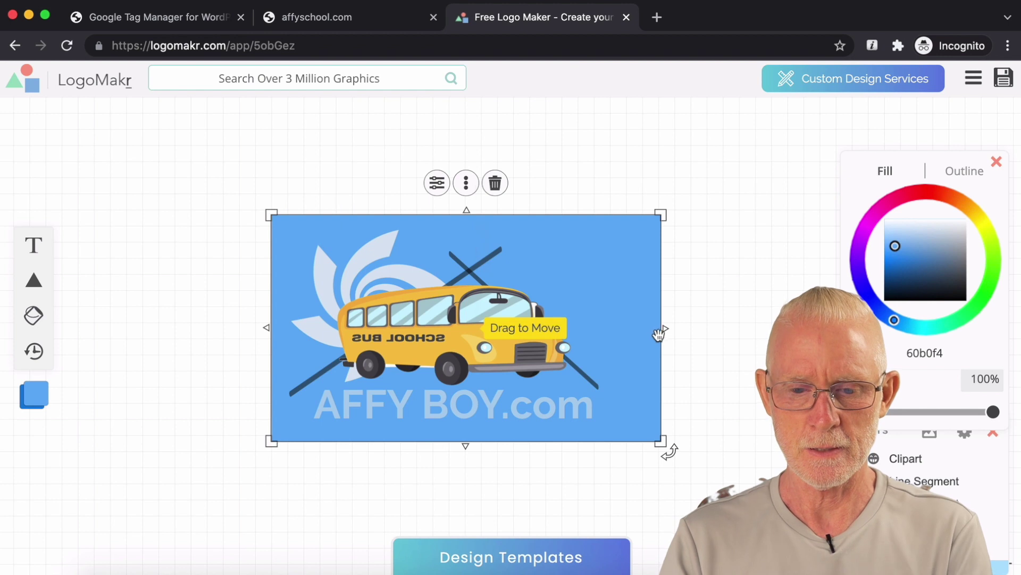
{"action": "left_click_drag", "start_coordinate": [662, 328], "coordinate": [630, 332]}
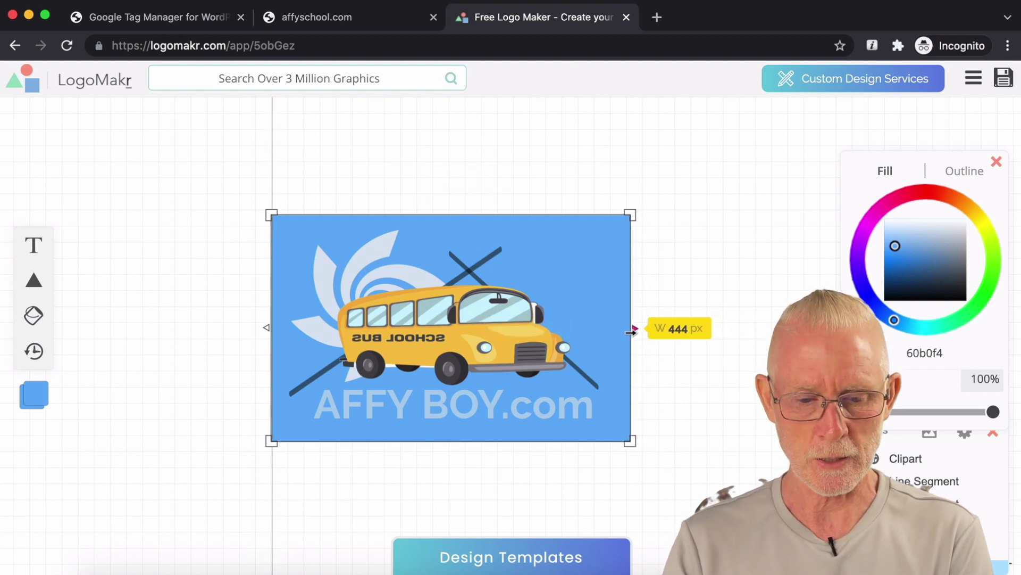
{"action": "left_click", "coordinate": [684, 339]}
{"action": "left_click", "coordinate": [565, 406]}
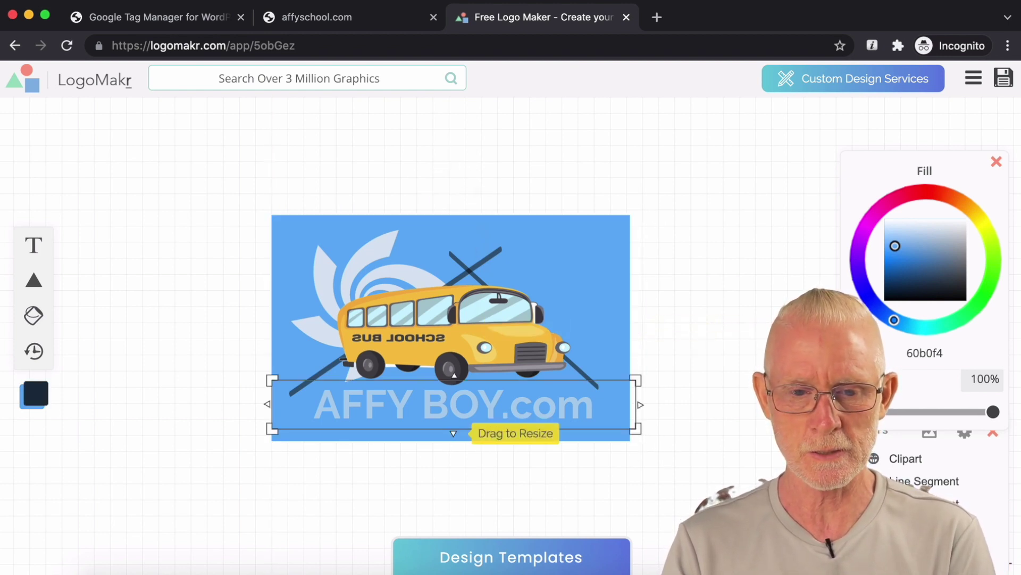
{"action": "left_click", "coordinate": [180, 566]}
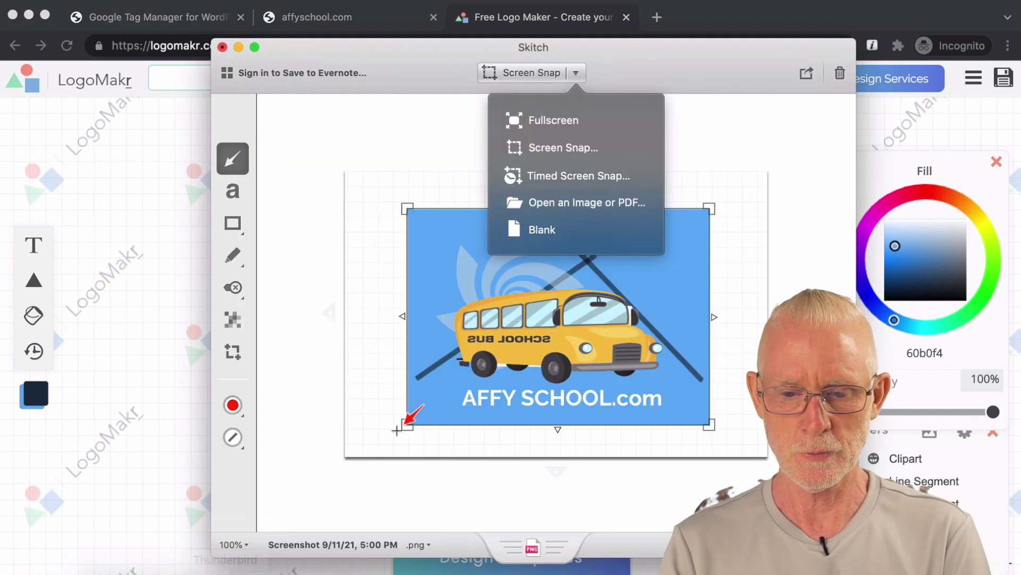
{"action": "left_click_drag", "start_coordinate": [388, 60], "coordinate": [524, 30]}
{"action": "left_click", "coordinate": [359, 17]}
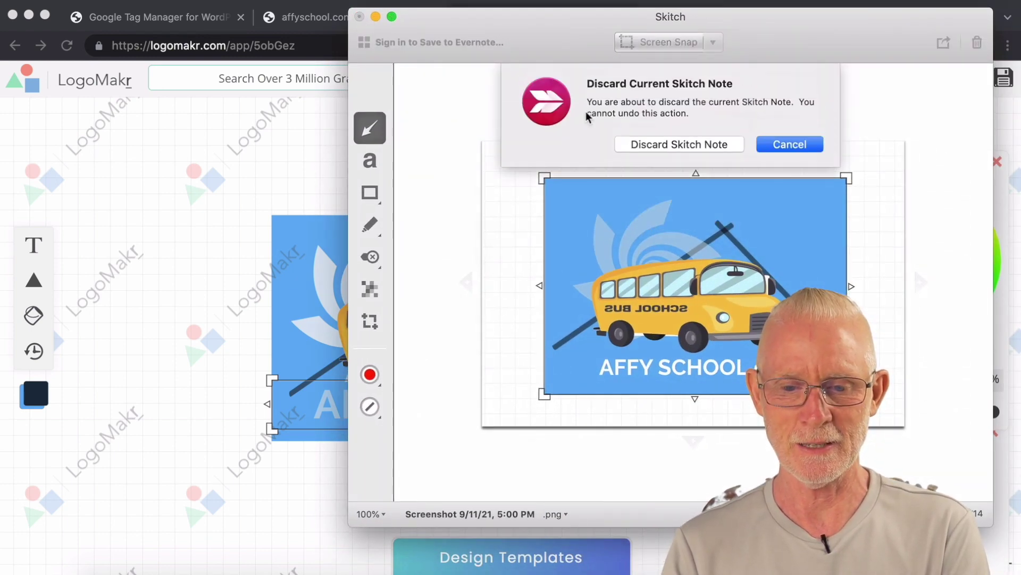
{"action": "left_click", "coordinate": [658, 146]}
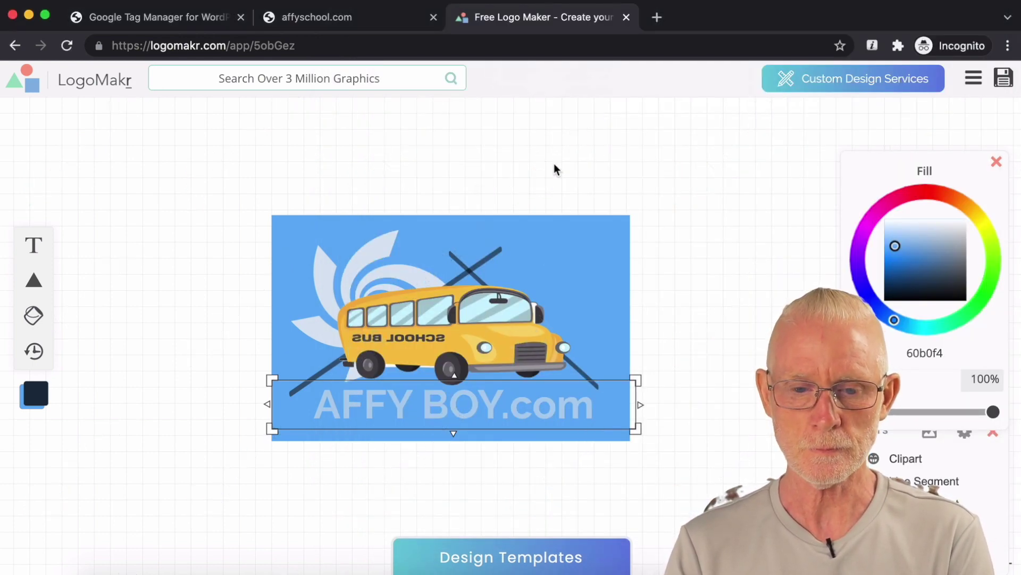
Step: Download the free low-resolution LogoMakr-1HIQ76.png and open it in Preview
{"action": "left_click", "coordinate": [1005, 83]}
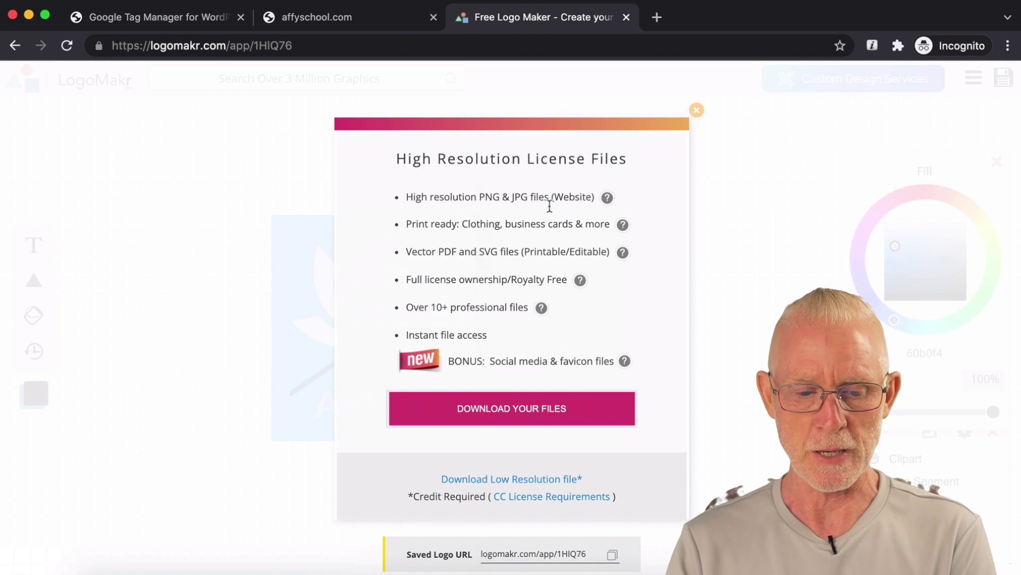
{"action": "left_click", "coordinate": [510, 479]}
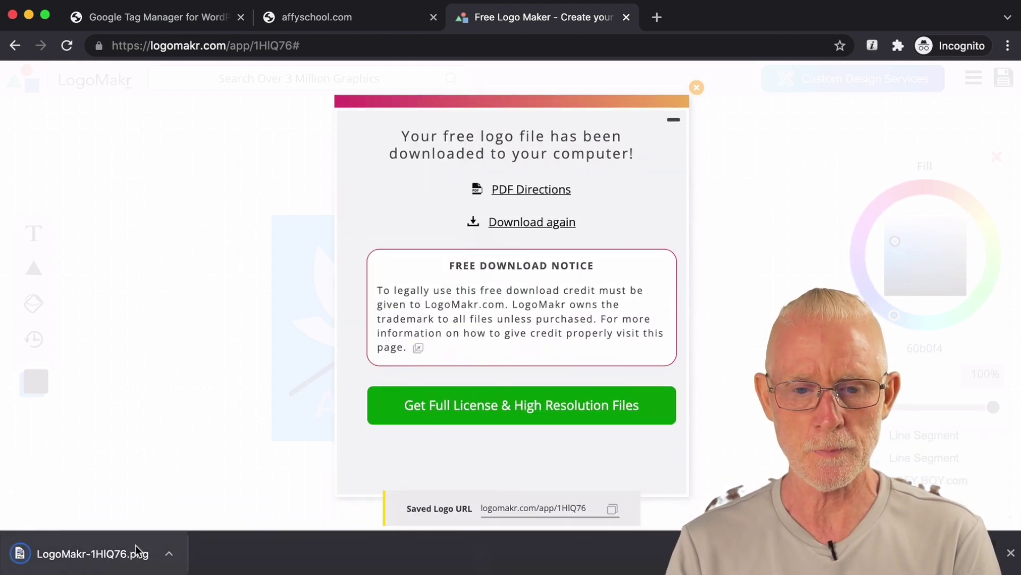
{"action": "left_click", "coordinate": [117, 545]}
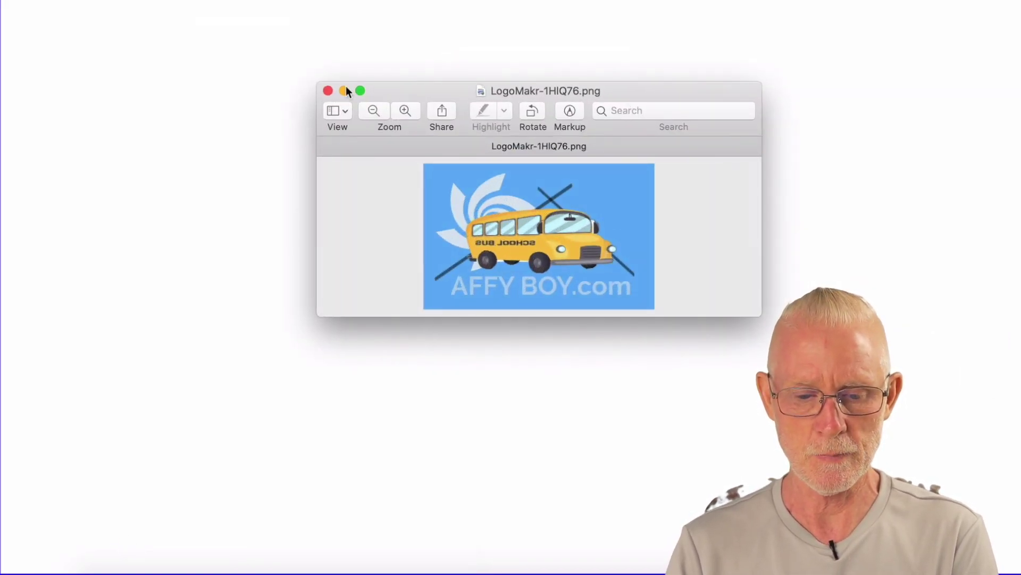
Step: Close Preview, return to the LogoMakr editor in Chrome, and dismiss the download panel
{"action": "left_click", "coordinate": [327, 91]}
{"action": "key", "text": "super+shift+4"}
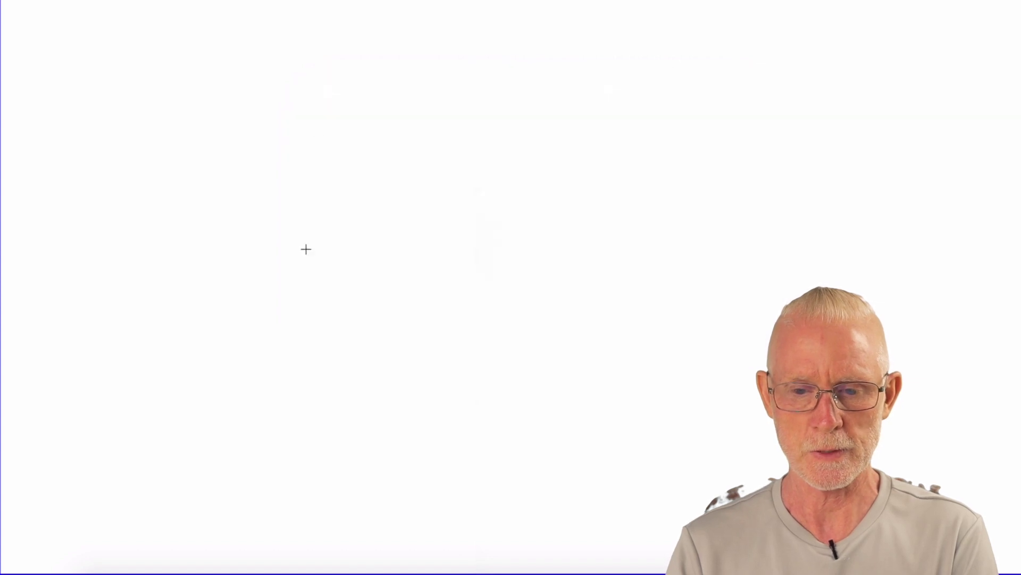
{"action": "left_click", "coordinate": [345, 569]}
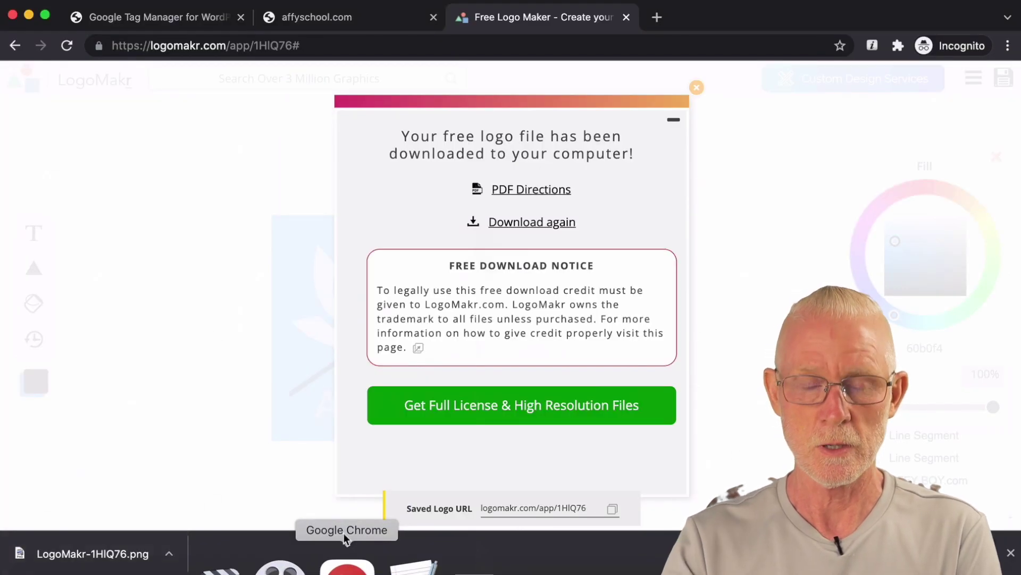
{"action": "left_click", "coordinate": [697, 111]}
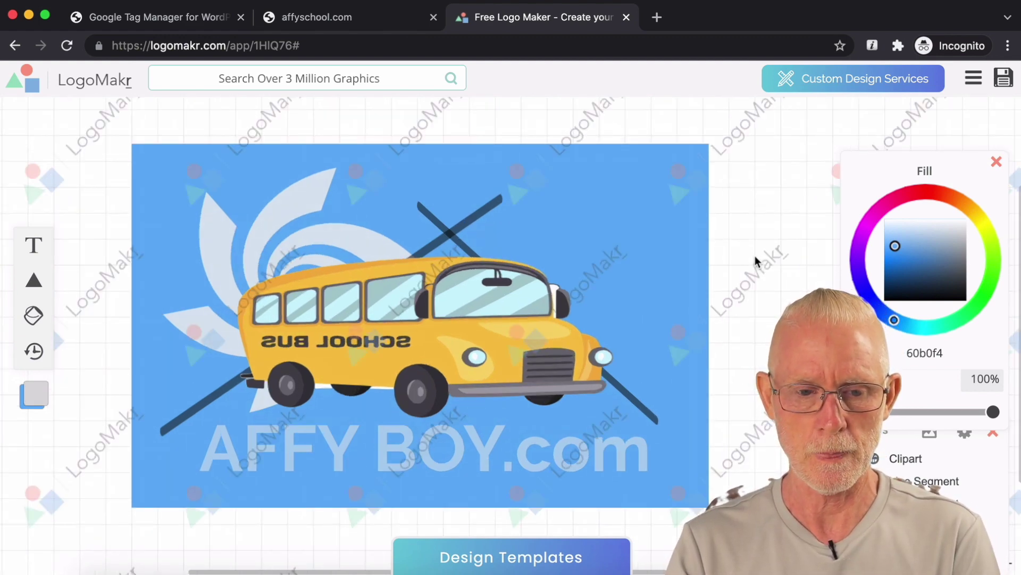
{"action": "key", "text": "super+shift+4"}
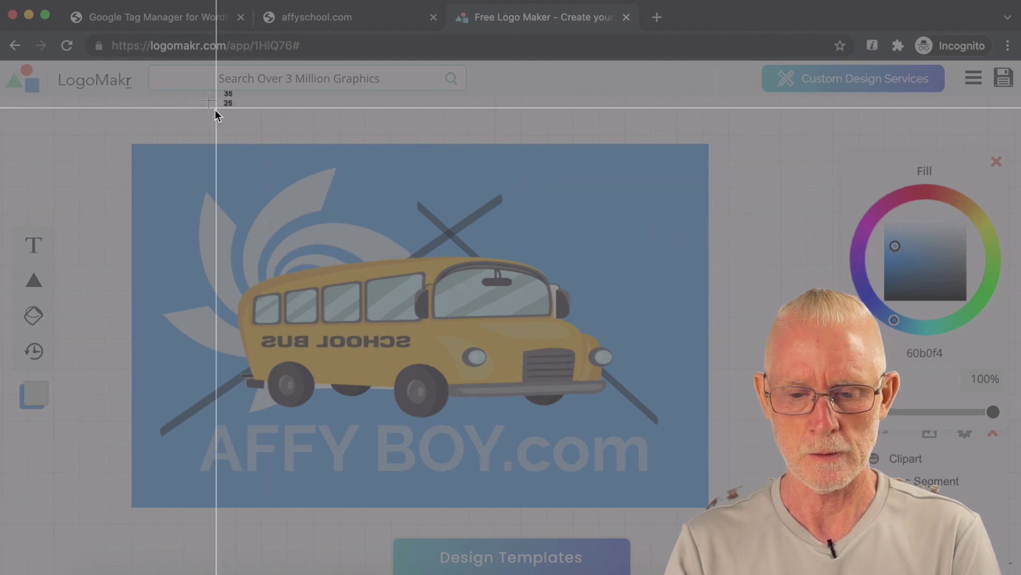
Step: Screenshot the LogoMakr logo canvas and enter photopea.com in a new tab's address bar
{"action": "left_click_drag", "start_coordinate": [124, 139], "coordinate": [727, 516]}
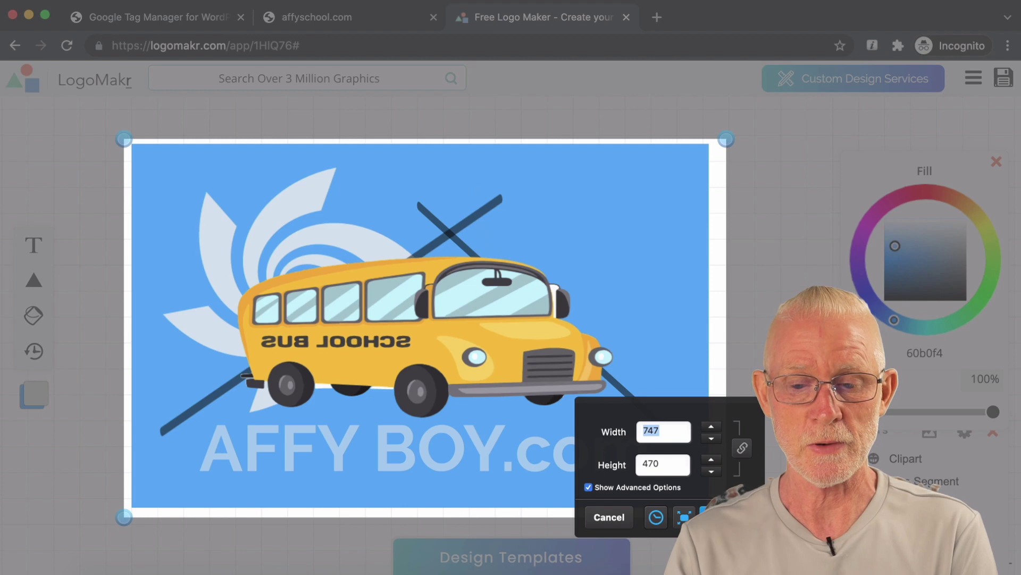
{"action": "key", "text": "Return"}
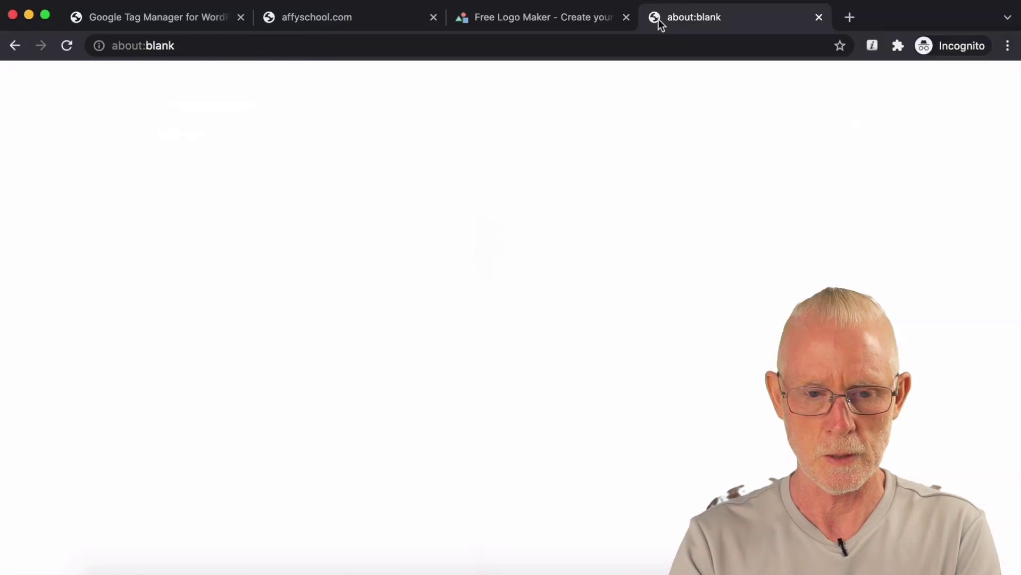
{"action": "left_click", "coordinate": [201, 46]}
{"action": "type", "text": "photope"}
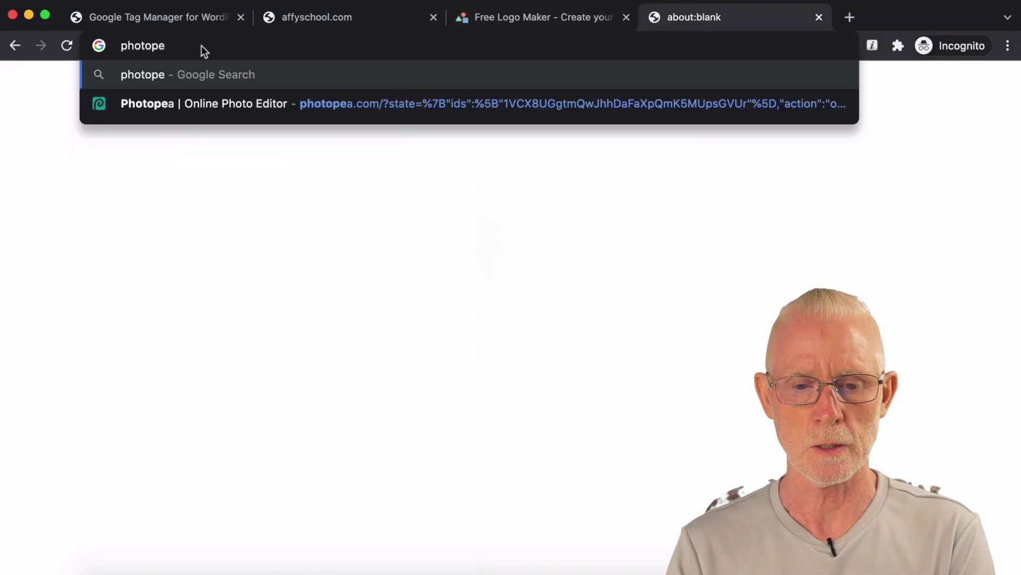
{"action": "type", "text": "a.com"}
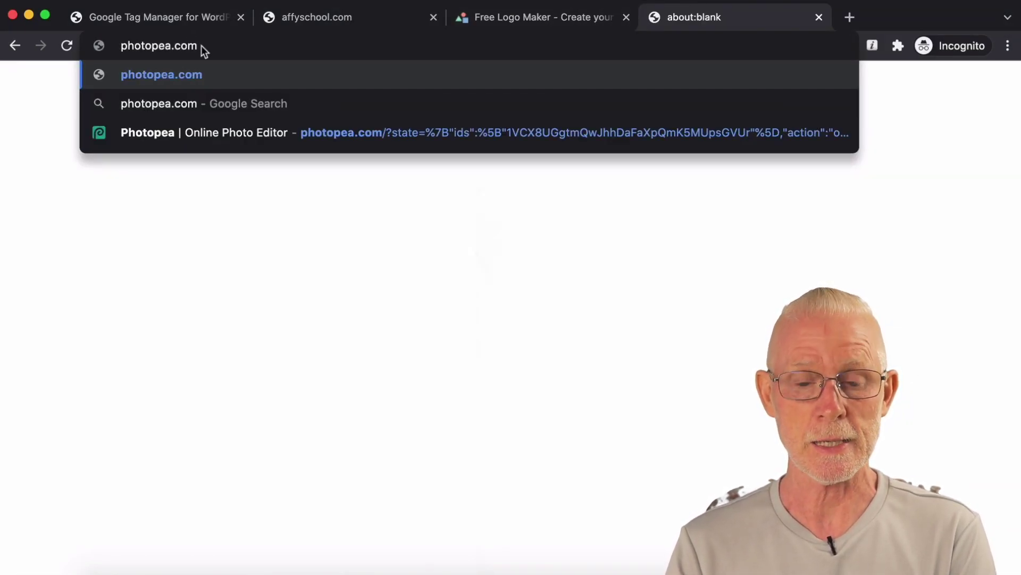
Step: Load photopea.com and dismiss its splash overlay
{"action": "key", "text": "Return"}
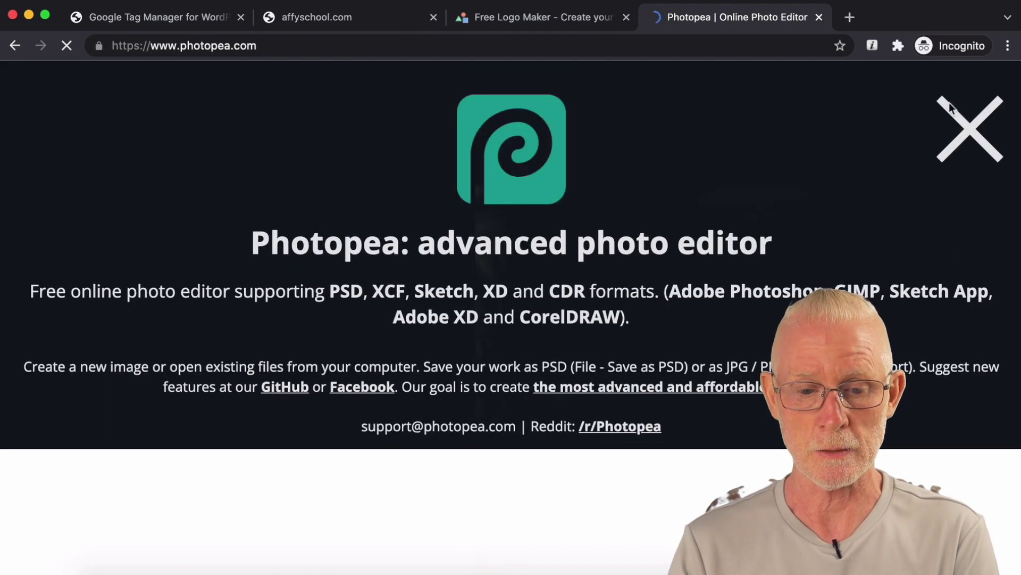
{"action": "left_click", "coordinate": [966, 129]}
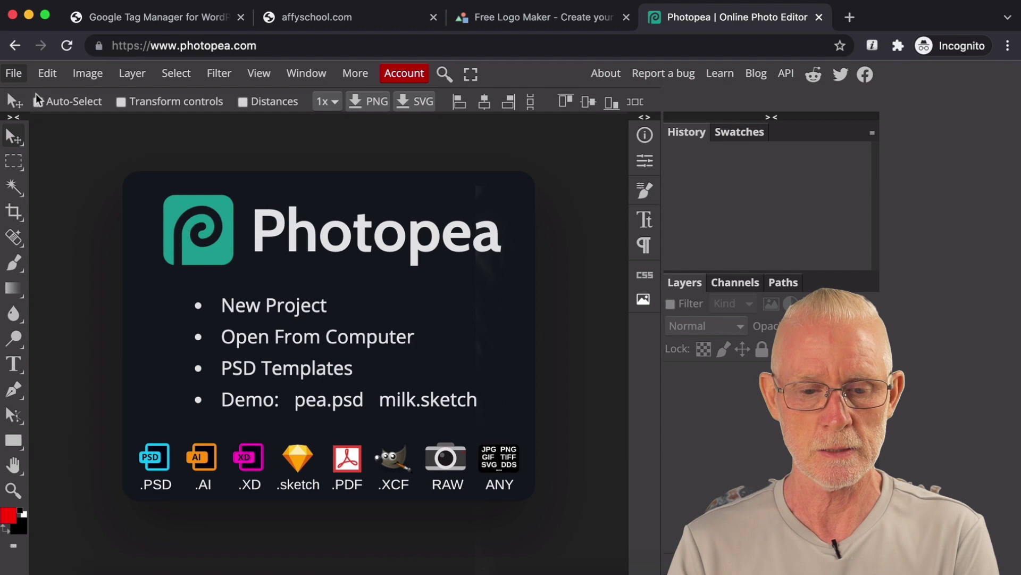
Step: Create a blank 1280×720 project, paste the bus logo as Layer 1, and nudge it up-left
{"action": "left_click", "coordinate": [349, 281]}
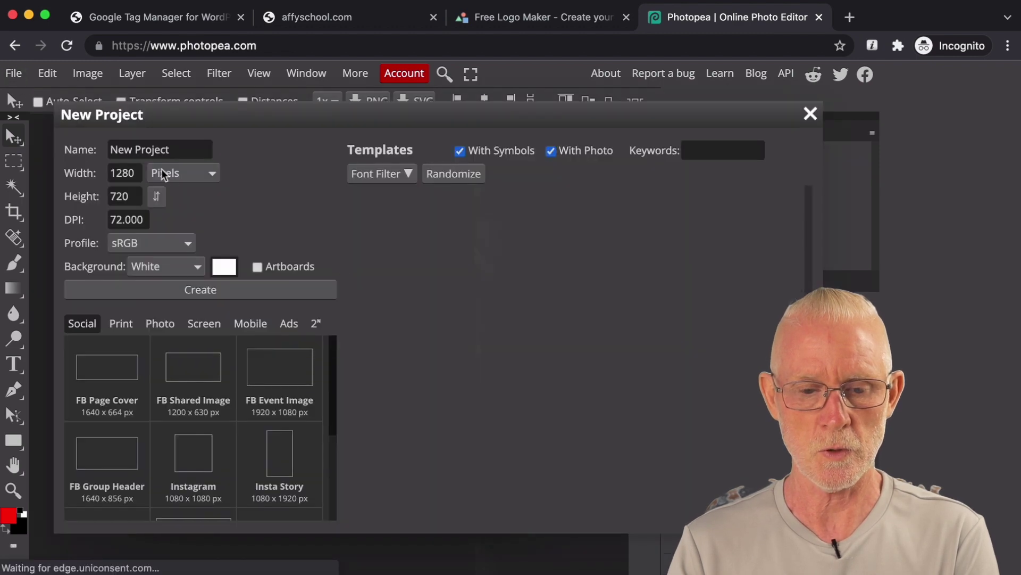
{"action": "left_click", "coordinate": [213, 289]}
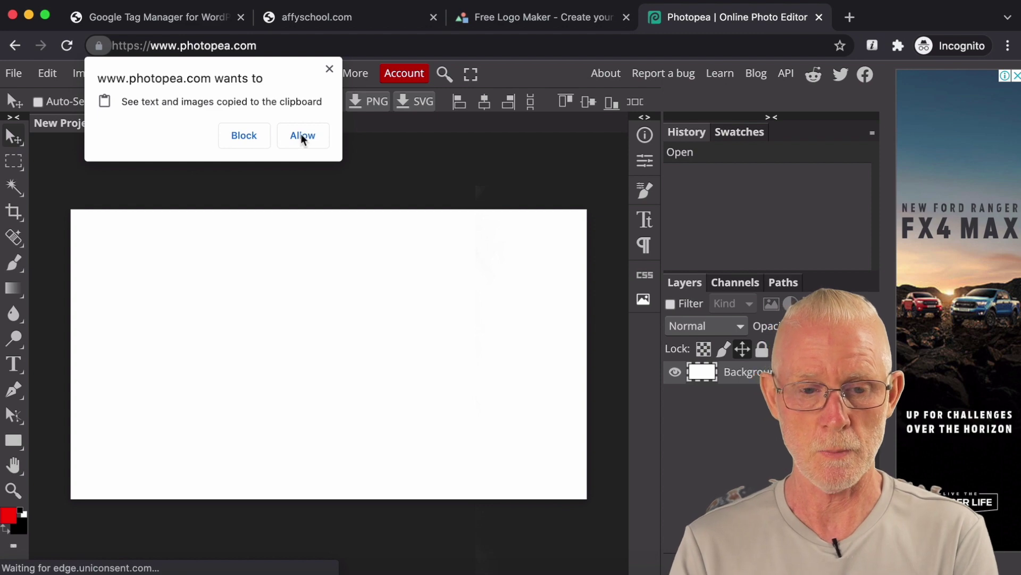
{"action": "left_click", "coordinate": [301, 136]}
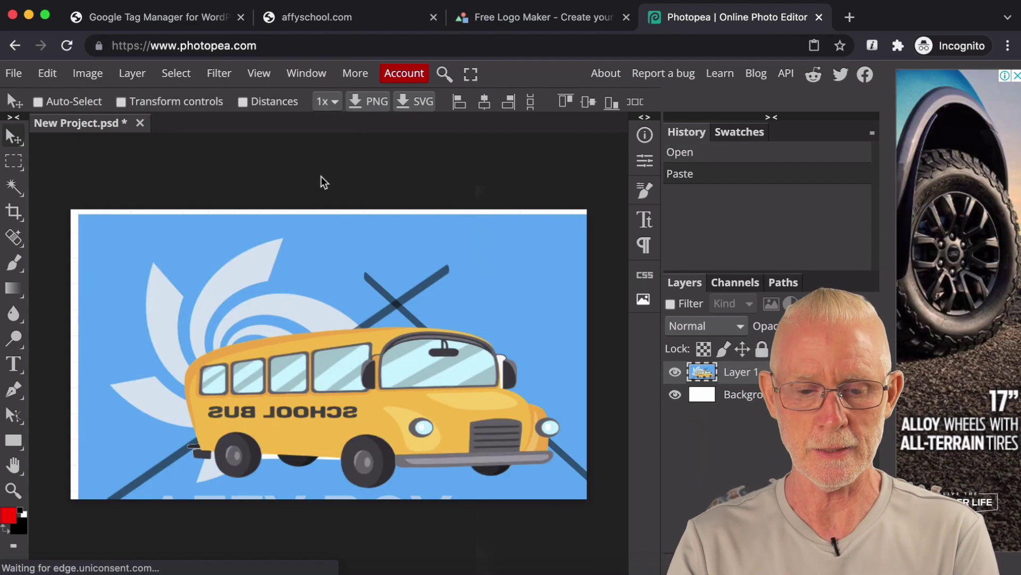
{"action": "left_click_drag", "start_coordinate": [303, 242], "coordinate": [295, 191]}
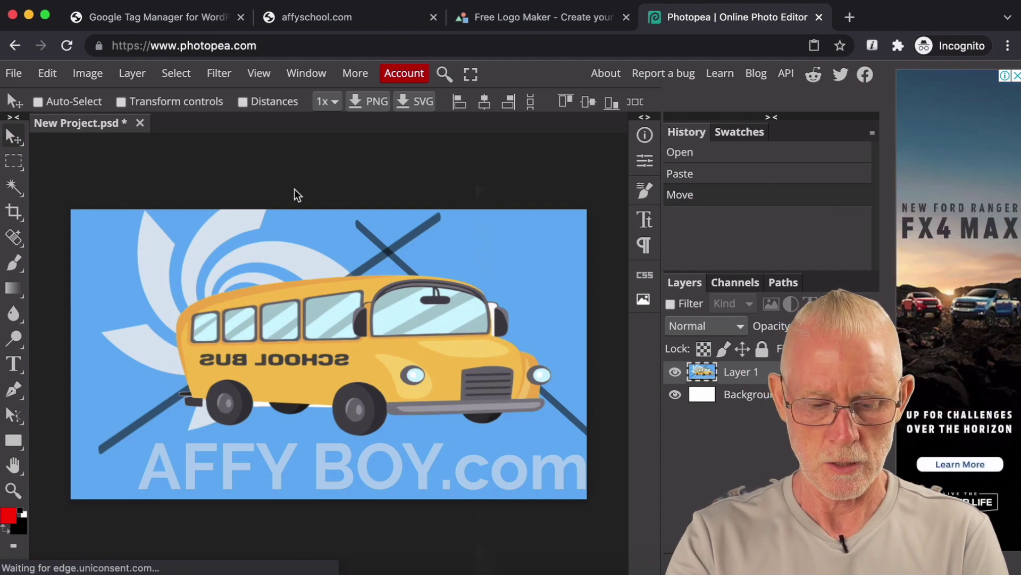
Step: Free-transform the logo layer down to about 78%, centre it on the canvas, and apply
{"action": "key", "text": "ctrl+t"}
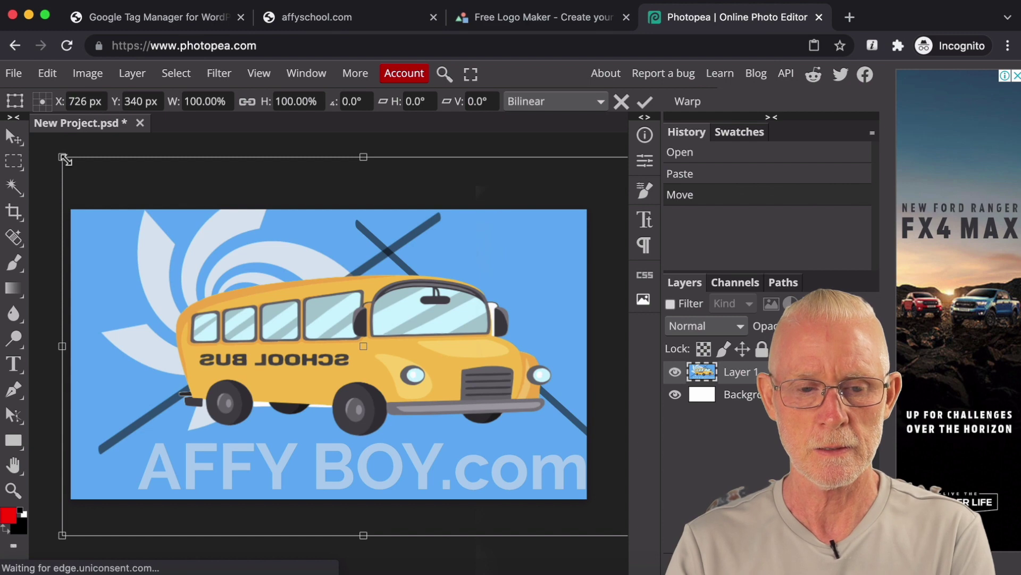
{"action": "left_click", "coordinate": [48, 74]}
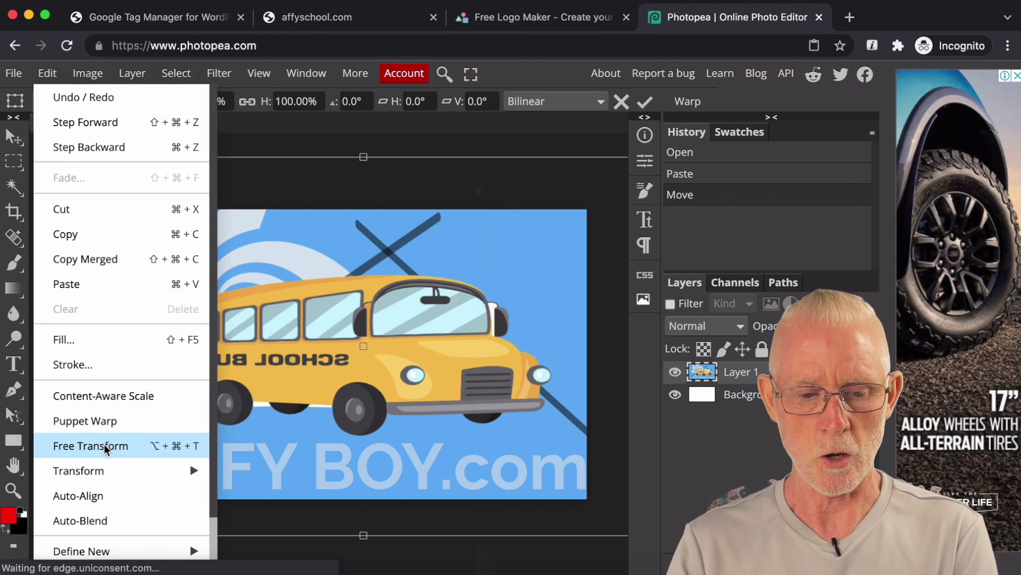
{"action": "mouse_move", "coordinate": [100, 473]}
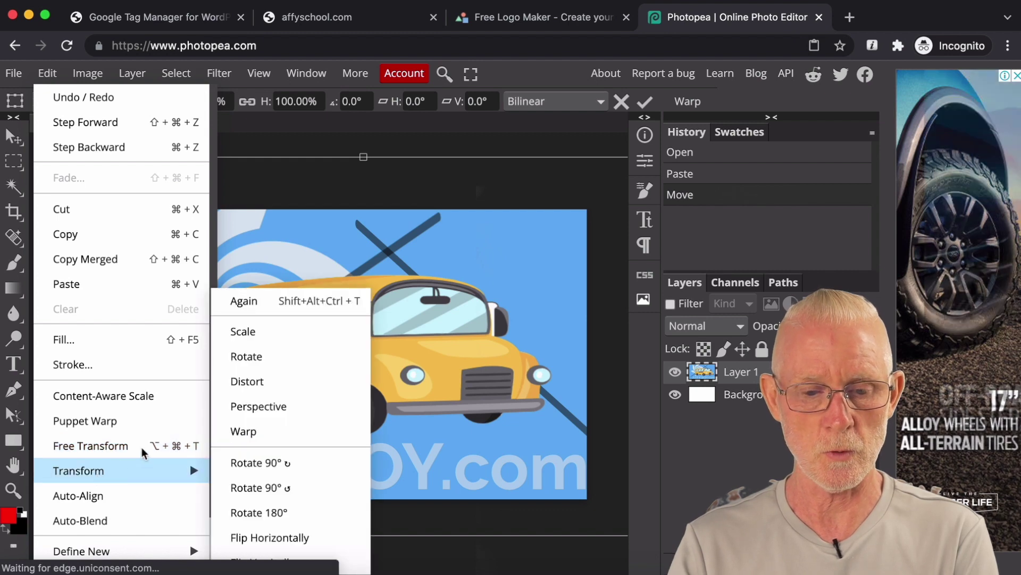
{"action": "left_click", "coordinate": [434, 196]}
{"action": "left_click_drag", "start_coordinate": [62, 158], "coordinate": [201, 253]}
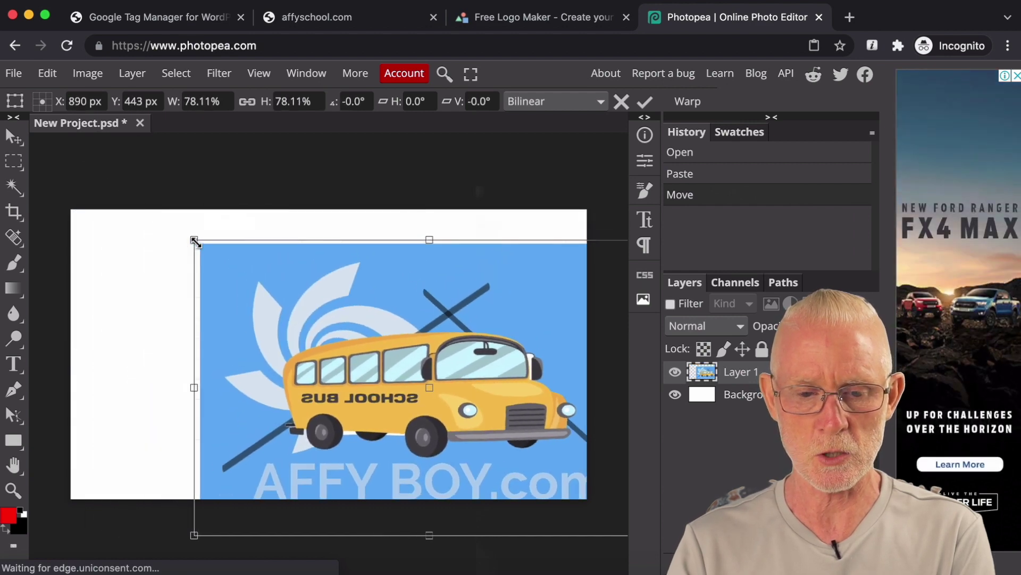
{"action": "left_click_drag", "start_coordinate": [337, 321], "coordinate": [238, 293]}
{"action": "left_click_drag", "start_coordinate": [573, 176], "coordinate": [573, 176]}
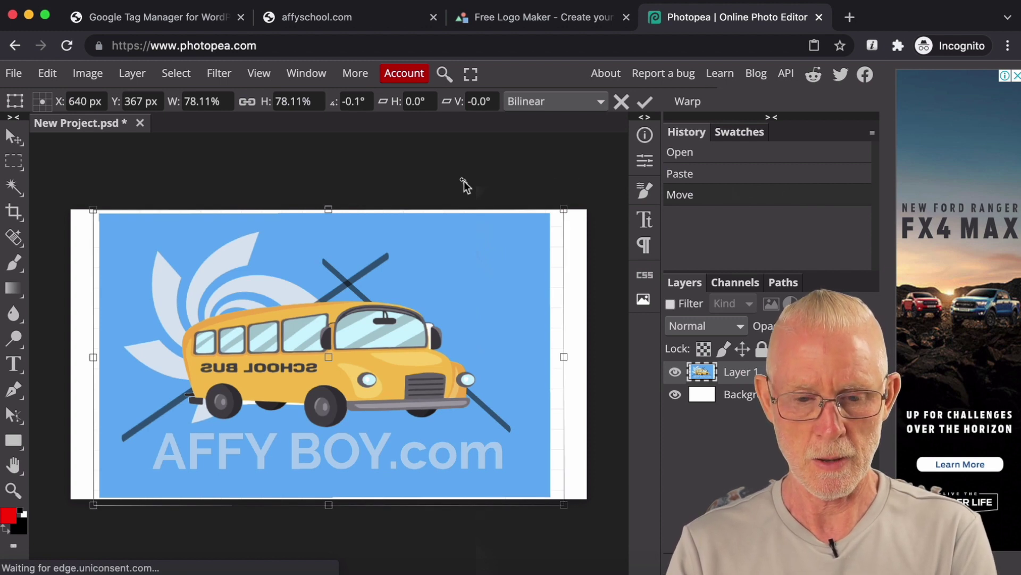
{"action": "key", "text": "Return"}
{"action": "key", "text": "ctrl+d"}
Step: Draw a rectangle selection around the logo and crop the canvas to it
{"action": "left_click", "coordinate": [18, 163]}
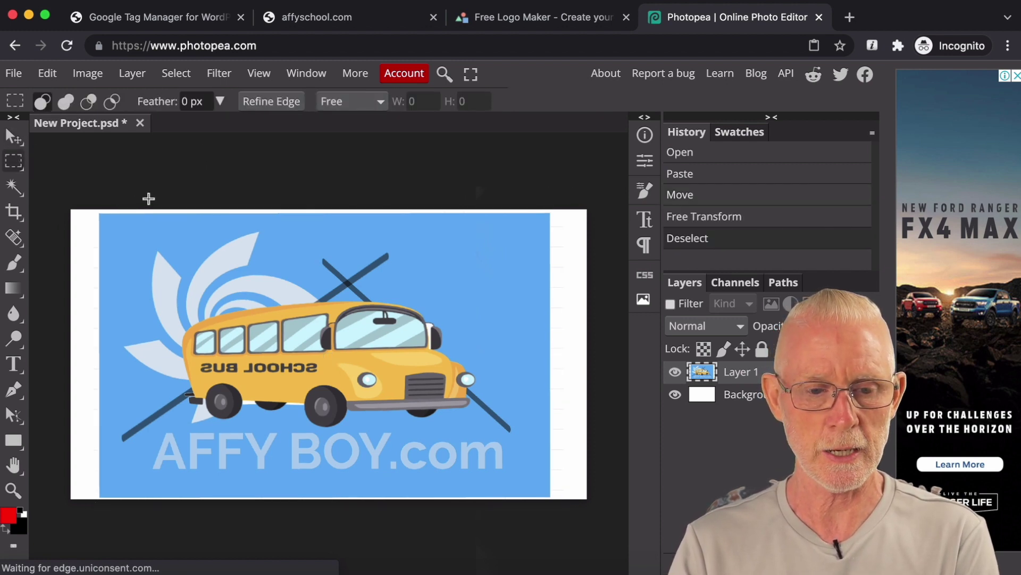
{"action": "left_click_drag", "start_coordinate": [103, 215], "coordinate": [531, 480]}
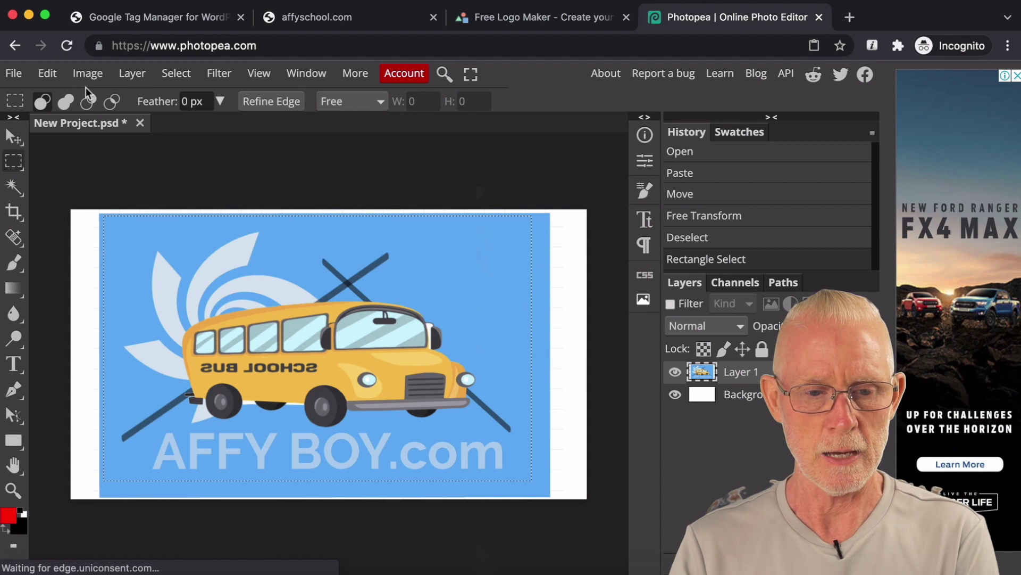
{"action": "left_click", "coordinate": [101, 77]}
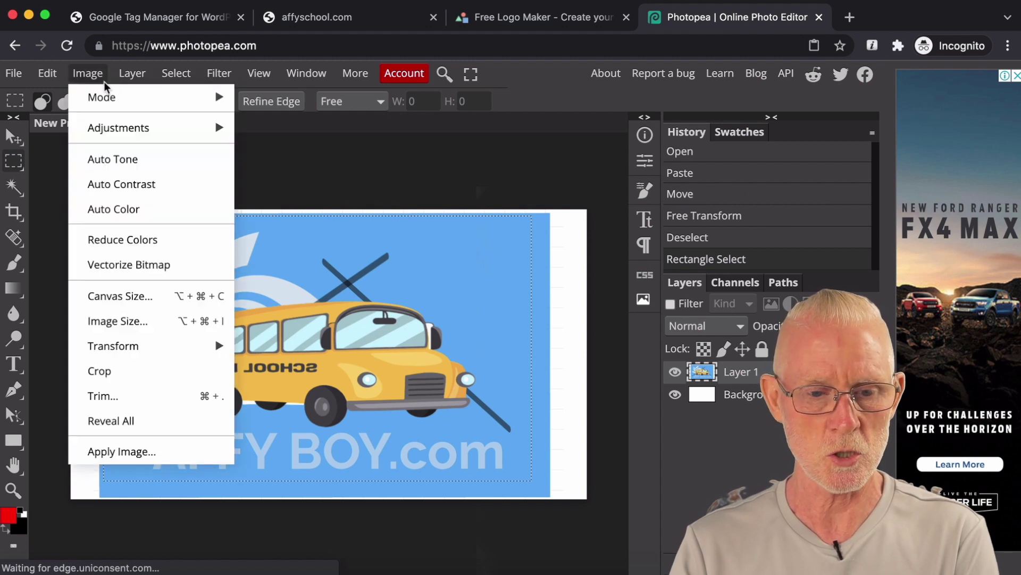
{"action": "left_click", "coordinate": [101, 374]}
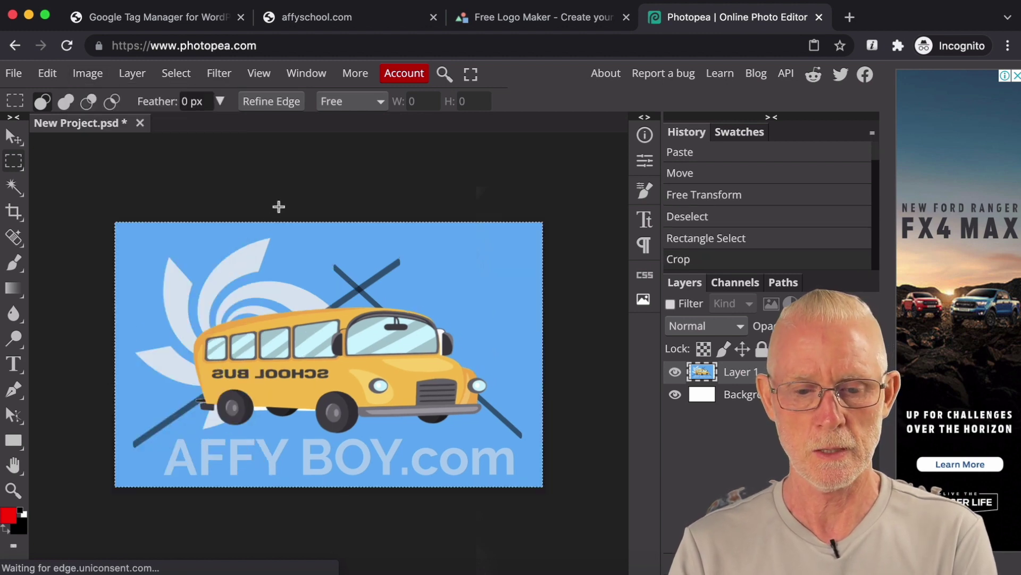
{"action": "left_click", "coordinate": [277, 206]}
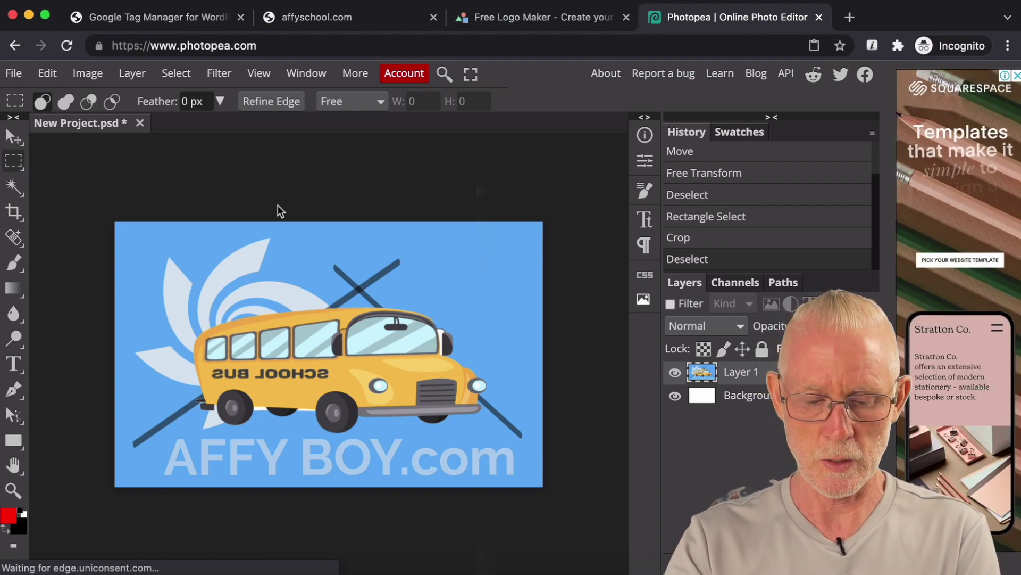
{"action": "key", "text": "ctrl+plus"}
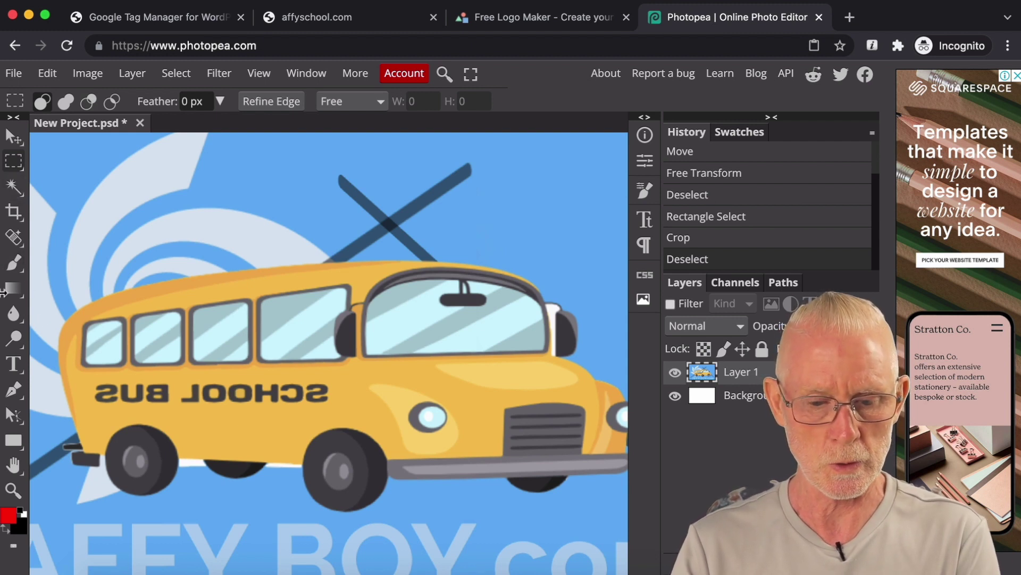
Step: Sample the bus's orange with the Eyedropper and brush it over the mirrored SCHOOL BUS lettering
{"action": "key", "text": "i"}
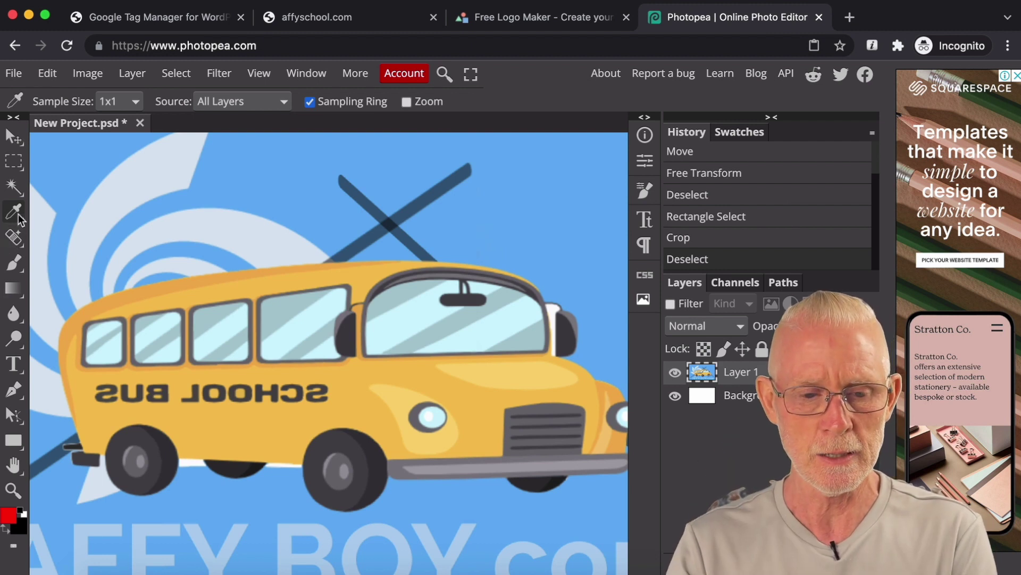
{"action": "left_click", "coordinate": [269, 420]}
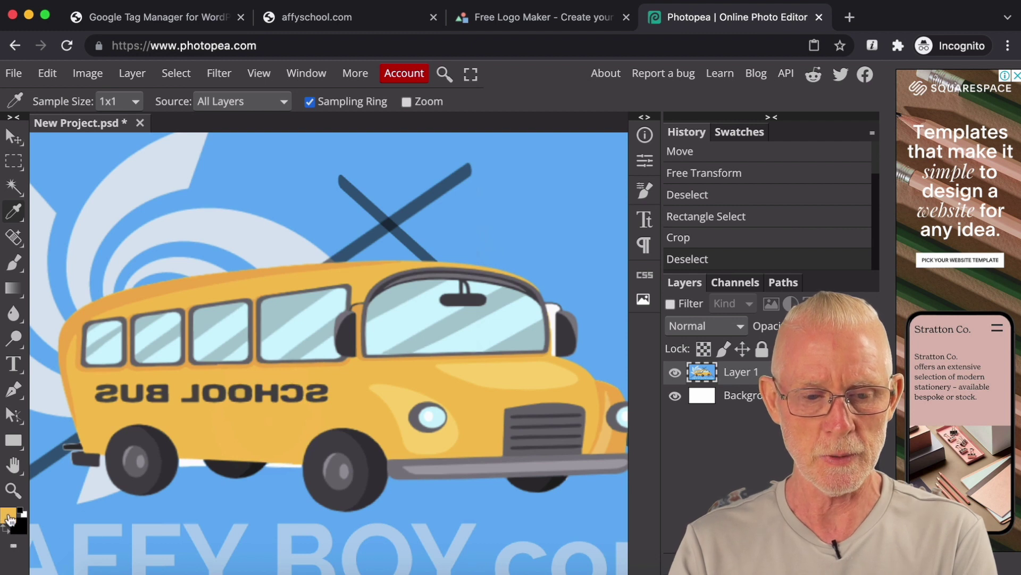
{"action": "left_click", "coordinate": [13, 266]}
{"action": "mouse_move", "coordinate": [224, 398]}
{"action": "left_mouse_down"}
{"action": "mouse_move", "coordinate": [200, 400]}
{"action": "mouse_move", "coordinate": [324, 386]}
{"action": "mouse_move", "coordinate": [287, 397]}
{"action": "mouse_move", "coordinate": [314, 400]}
{"action": "mouse_move", "coordinate": [98, 392]}
{"action": "mouse_move", "coordinate": [180, 385]}
{"action": "mouse_move", "coordinate": [199, 389]}
{"action": "mouse_move", "coordinate": [97, 396]}
{"action": "left_mouse_up"}
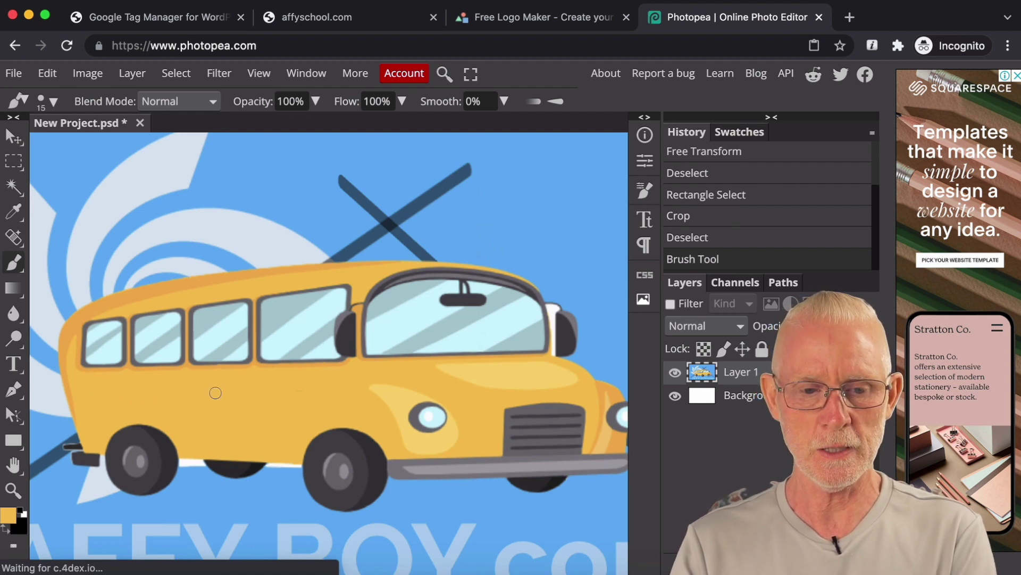
{"action": "key", "text": "ctrl+0"}
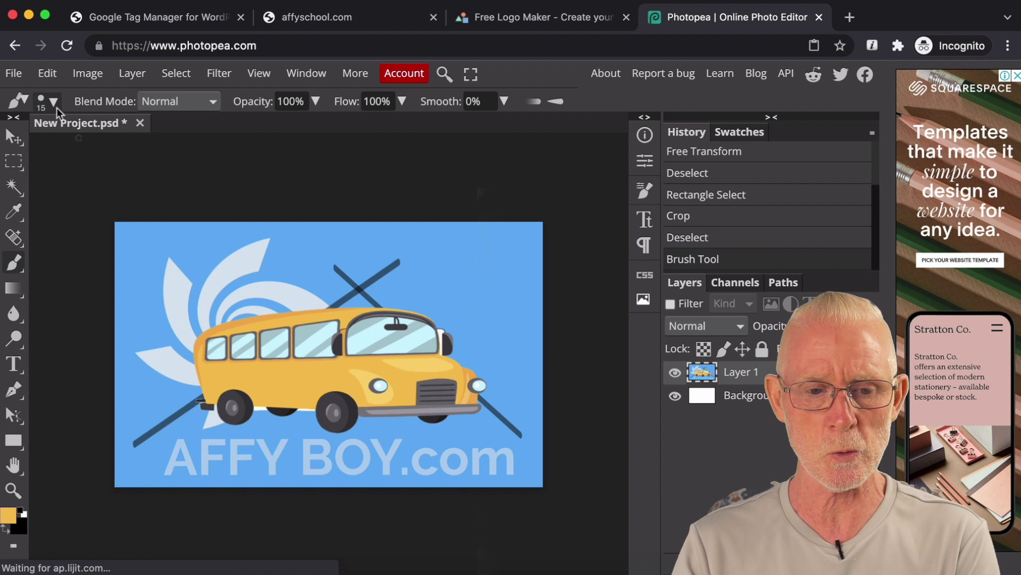
Step: Export the logo as a WEBP file at 59% quality
{"action": "left_click", "coordinate": [16, 74]}
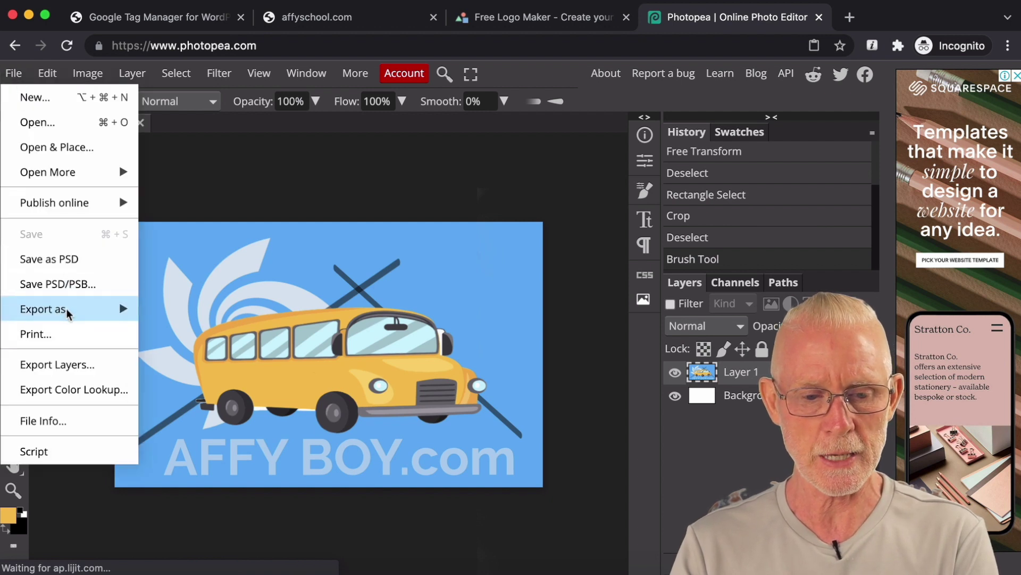
{"action": "mouse_move", "coordinate": [69, 314]}
{"action": "mouse_move", "coordinate": [174, 433]}
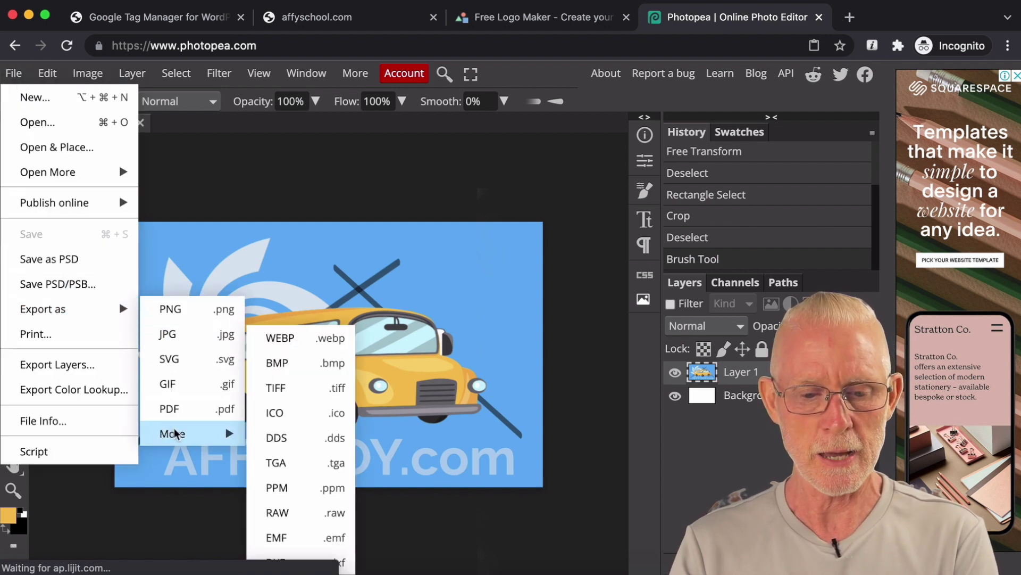
{"action": "left_click", "coordinate": [272, 343]}
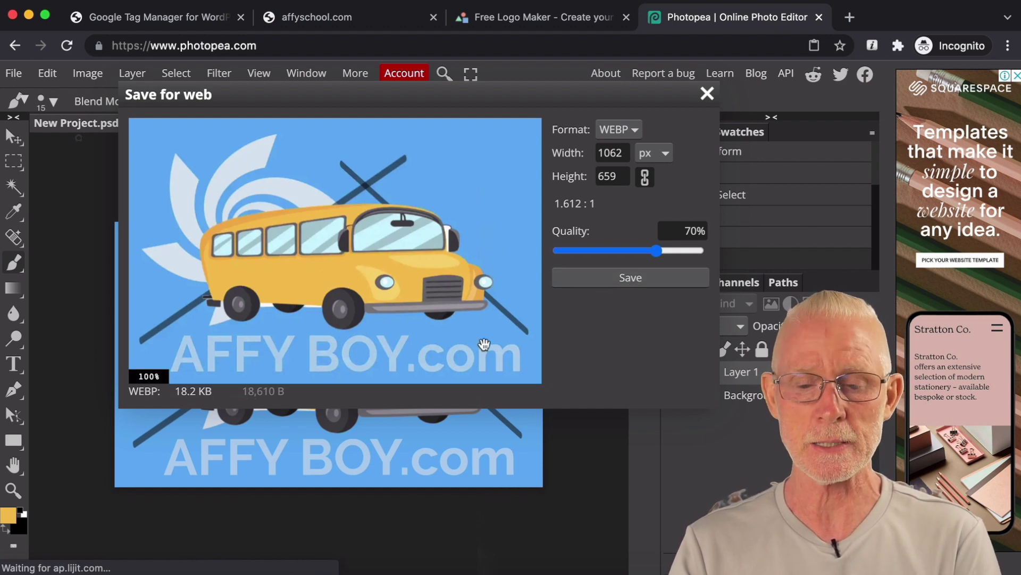
{"action": "left_click_drag", "start_coordinate": [659, 253], "coordinate": [643, 258]}
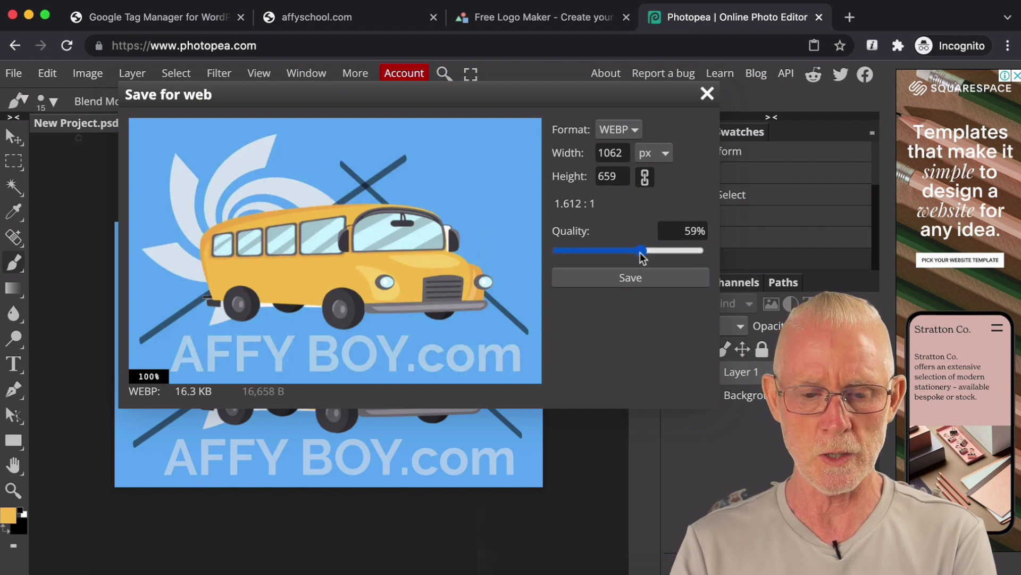
{"action": "left_click", "coordinate": [632, 279]}
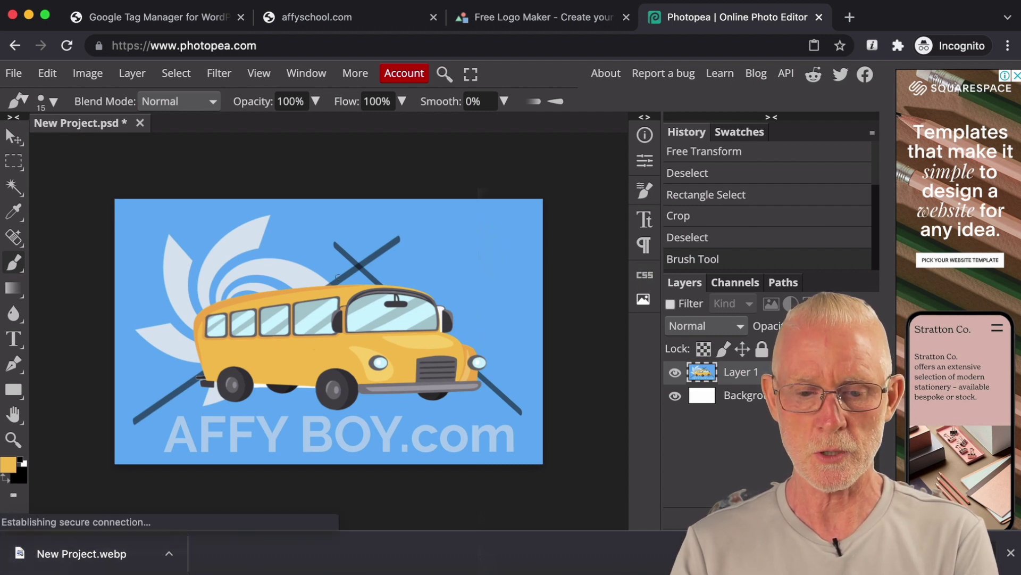
Step: Export the logo as a JPG file at 59% quality
{"action": "left_click", "coordinate": [14, 73]}
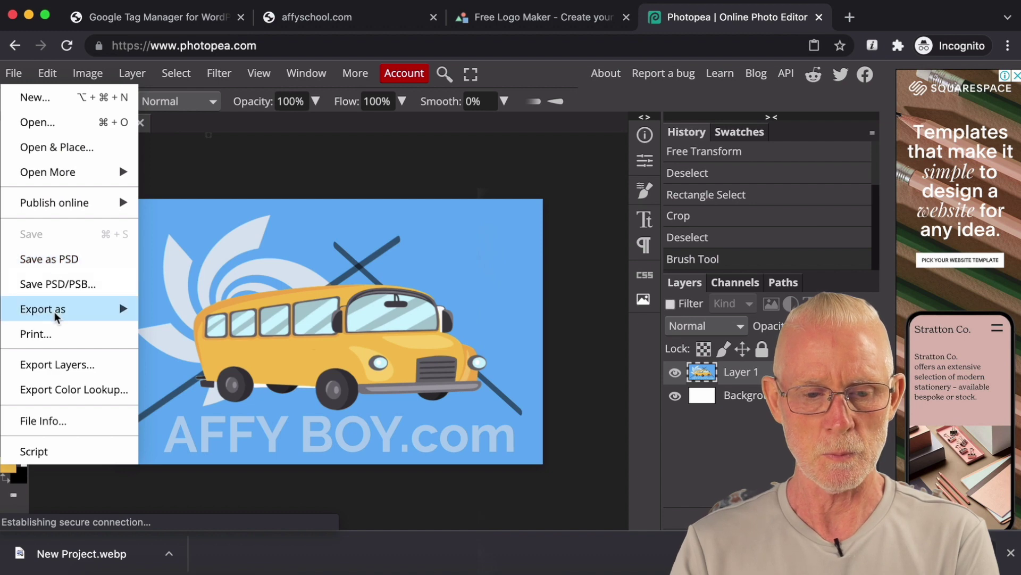
{"action": "mouse_move", "coordinate": [58, 313]}
{"action": "left_click", "coordinate": [168, 334]}
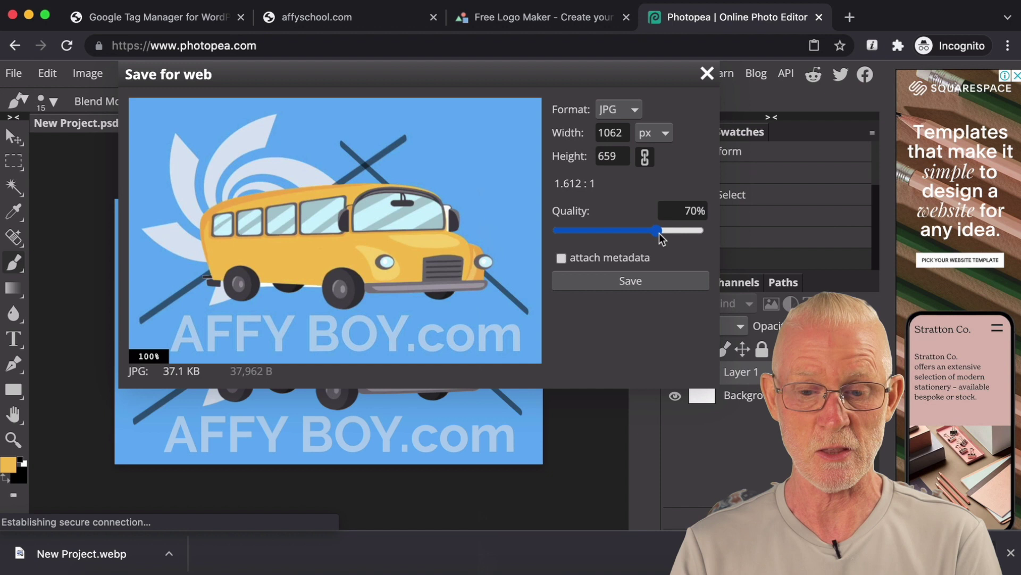
{"action": "left_click_drag", "start_coordinate": [659, 238], "coordinate": [642, 237]}
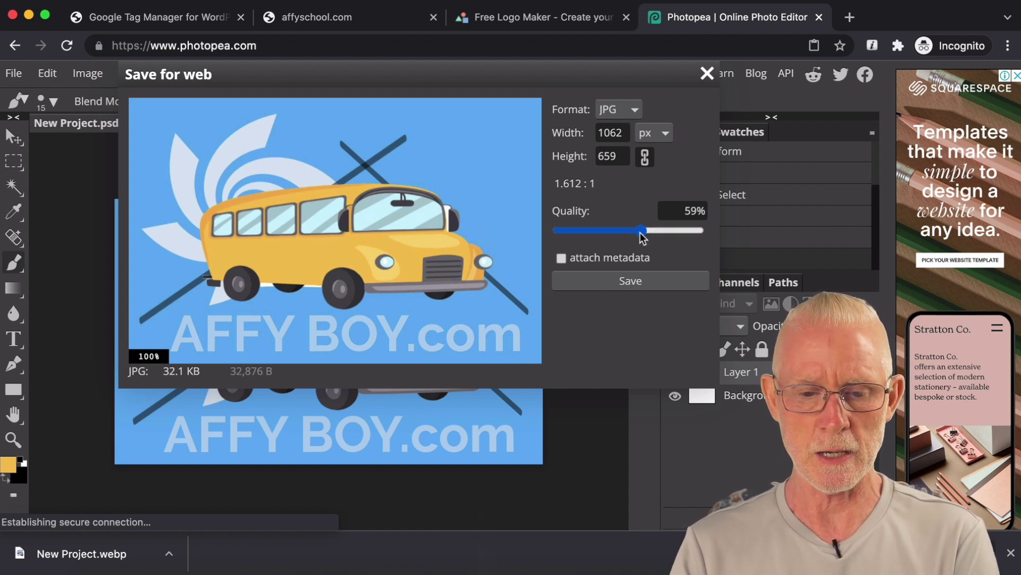
{"action": "left_click", "coordinate": [631, 282]}
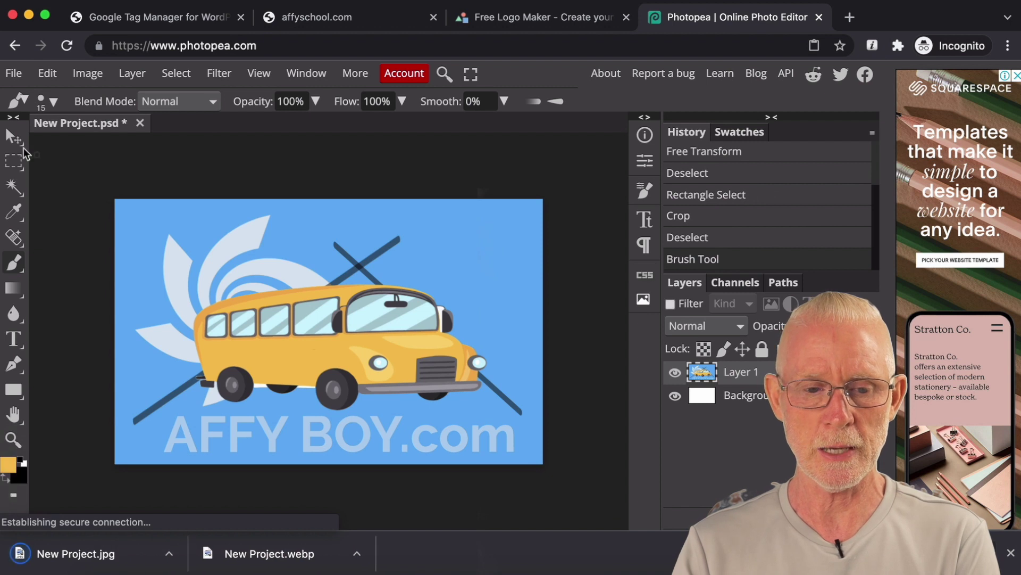
Step: Save the project as a PSD and return to the WordPress admin tab
{"action": "left_click", "coordinate": [13, 73]}
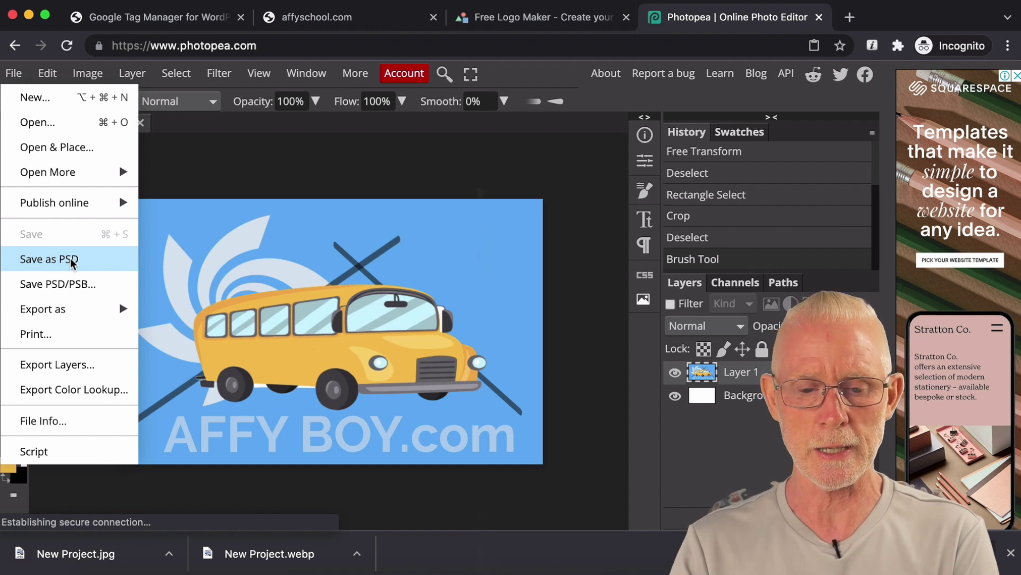
{"action": "left_click", "coordinate": [72, 261]}
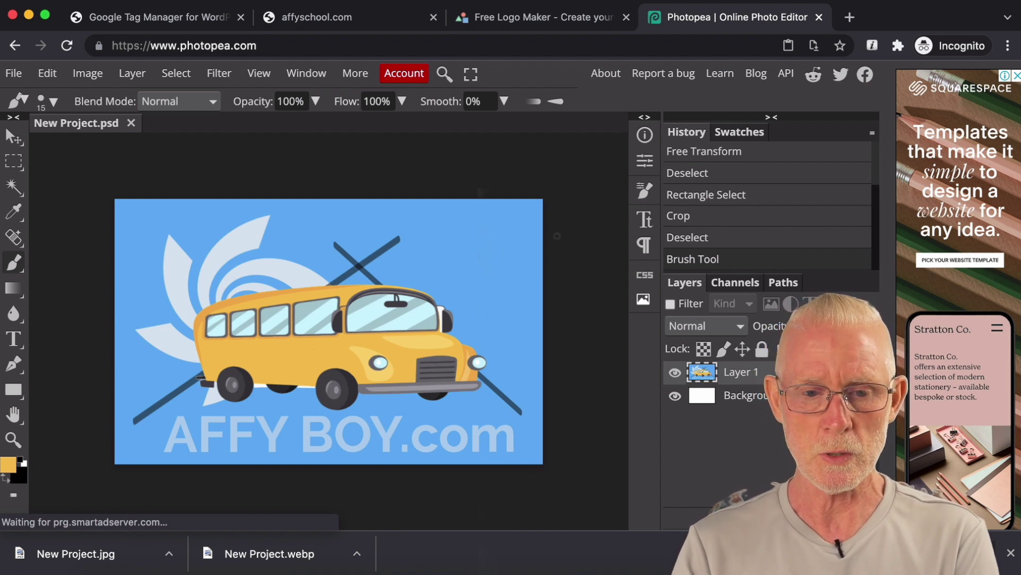
{"action": "left_click", "coordinate": [217, 21]}
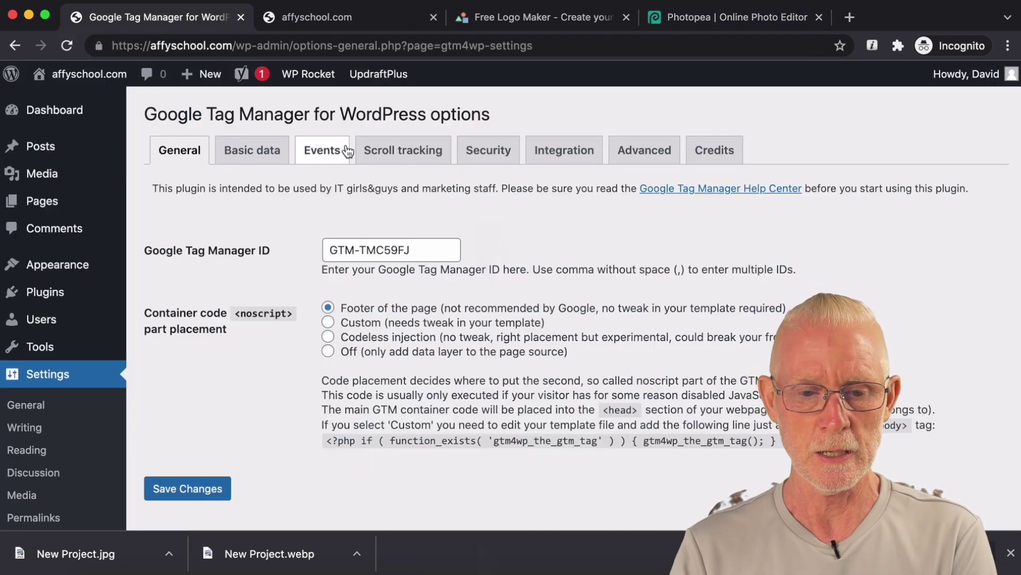
Step: Open the Customizer's Site Identity panel and browse the Media Library for a site logo
{"action": "left_click", "coordinate": [88, 267]}
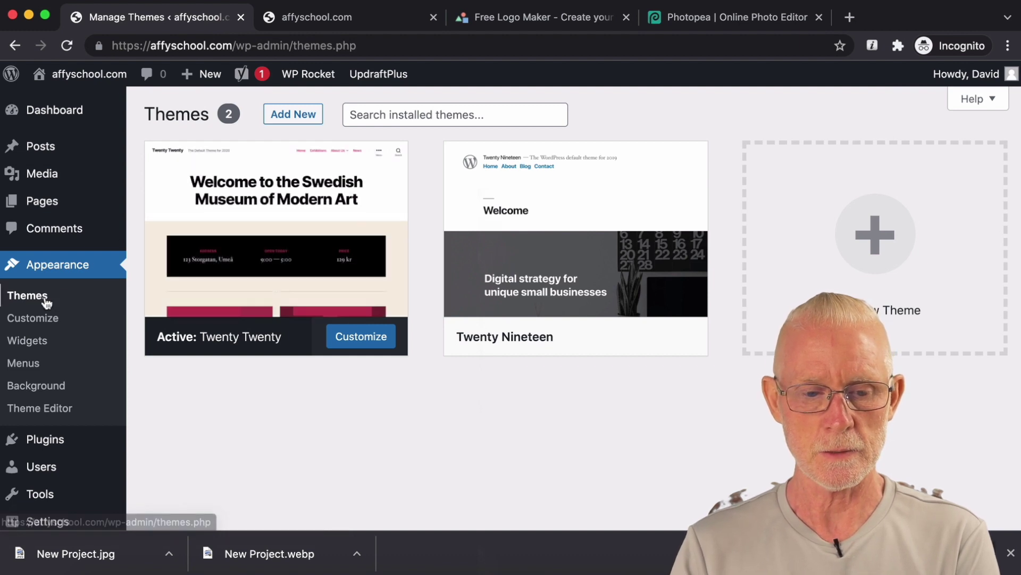
{"action": "left_click", "coordinate": [45, 325]}
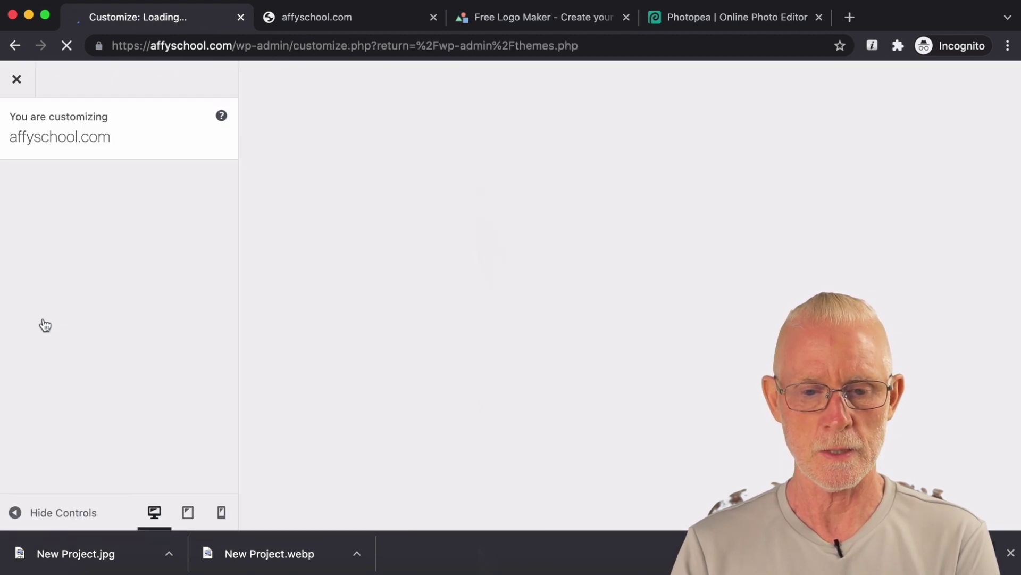
{"action": "left_click", "coordinate": [68, 255]}
{"action": "left_click", "coordinate": [100, 216]}
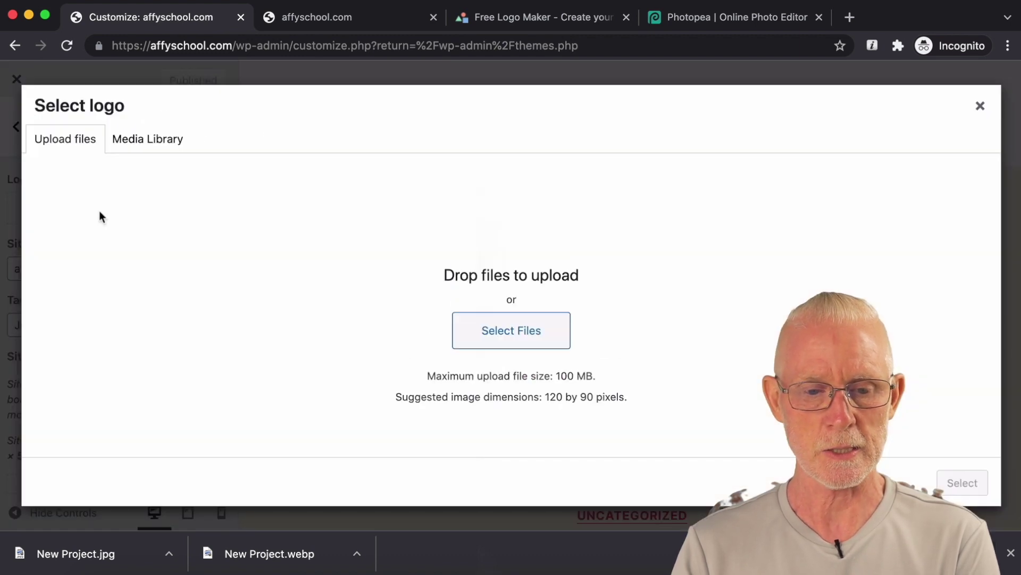
{"action": "left_click", "coordinate": [504, 328]}
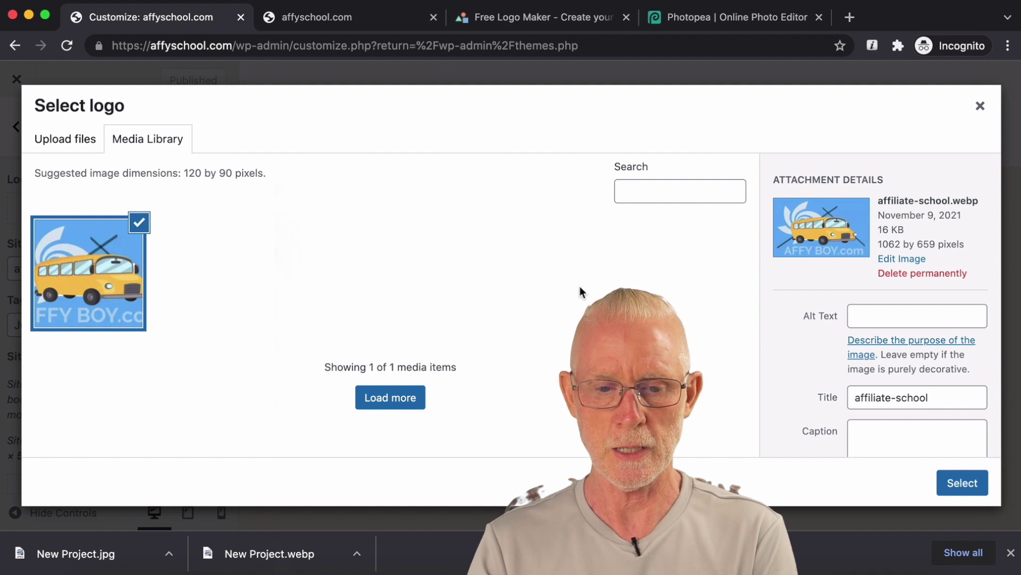
Step: Give affiliate-school.webp the alt text 'affiliate school logo', clear its title, and select it
{"action": "left_click", "coordinate": [879, 322]}
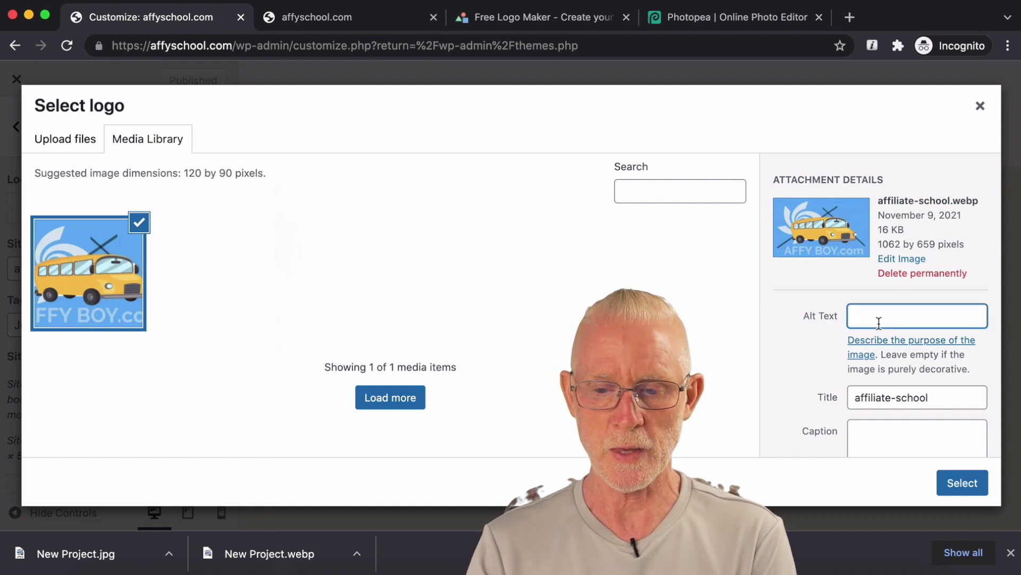
{"action": "type", "text": "affiliate sch"}
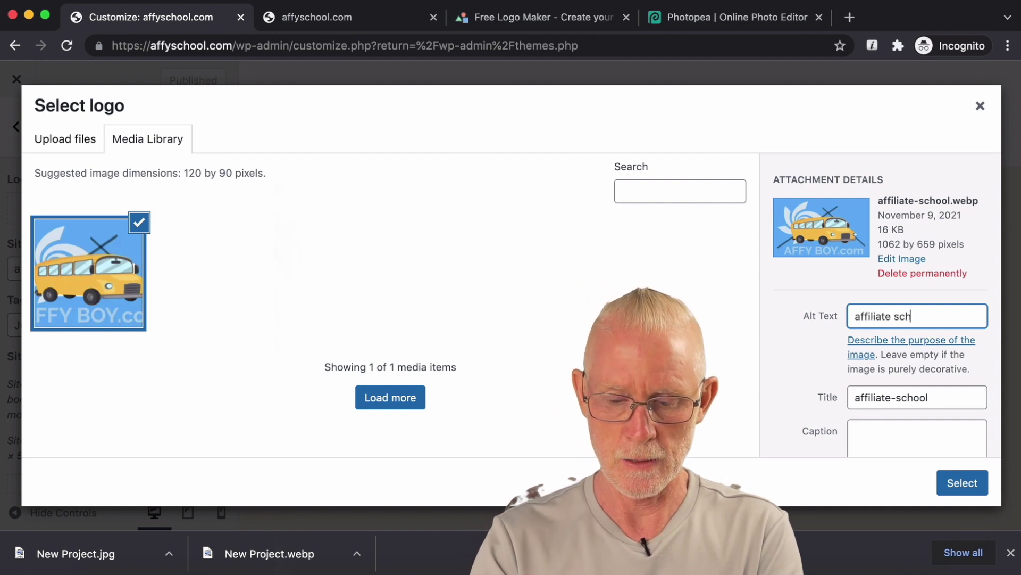
{"action": "type", "text": "pp"}
{"action": "key", "text": "BackSpace"}
{"action": "key", "text": "BackSpace"}
{"action": "type", "text": "o"}
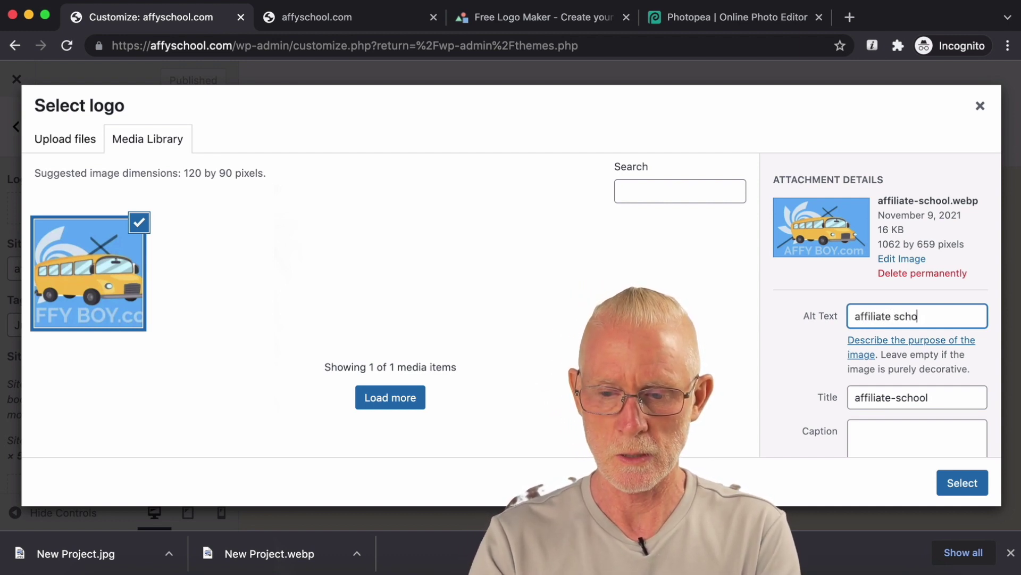
{"action": "type", "text": "ol logo"}
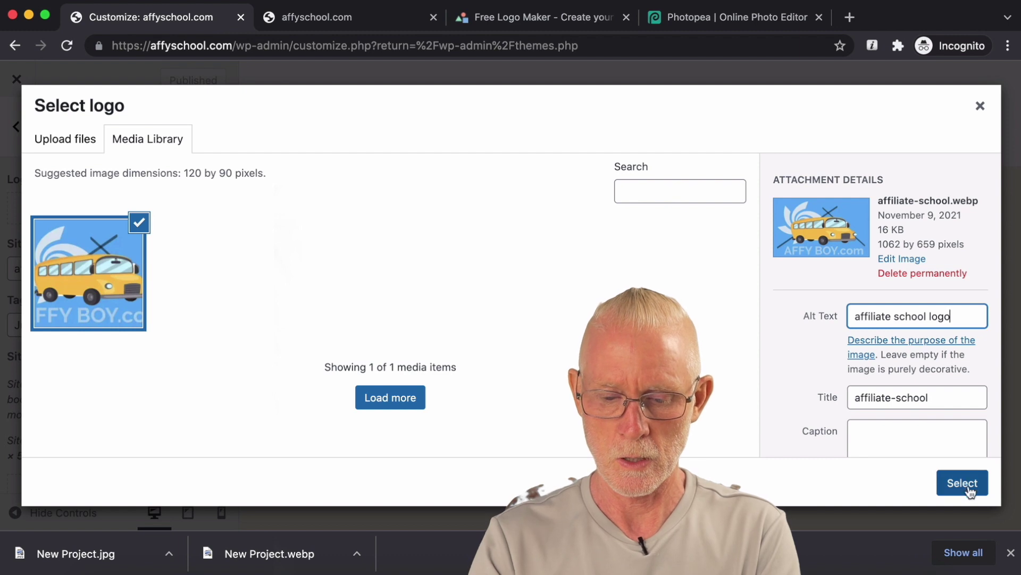
{"action": "left_click_drag", "start_coordinate": [929, 397], "coordinate": [778, 392]}
{"action": "key", "text": "BackSpace"}
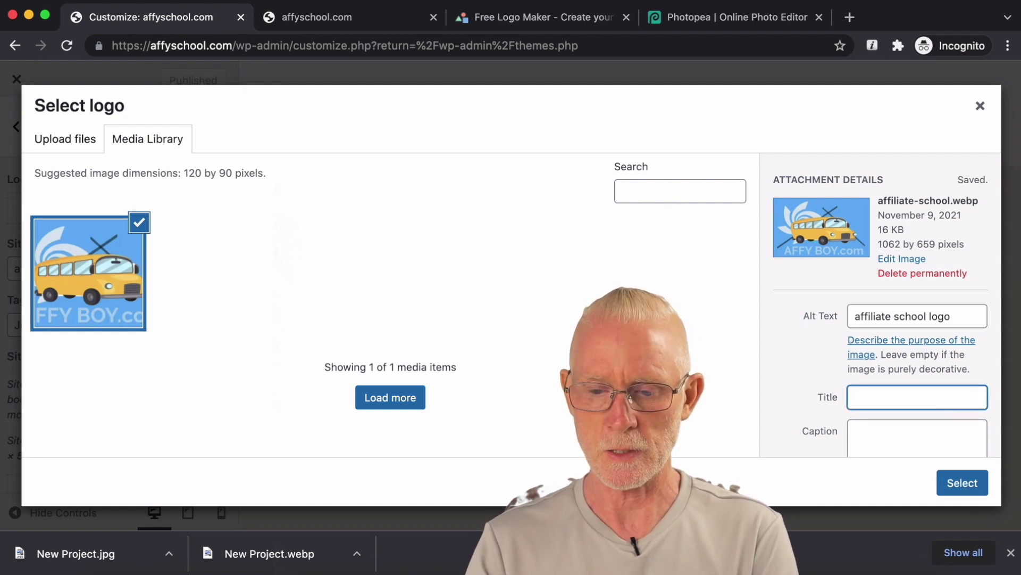
{"action": "left_click", "coordinate": [968, 487]}
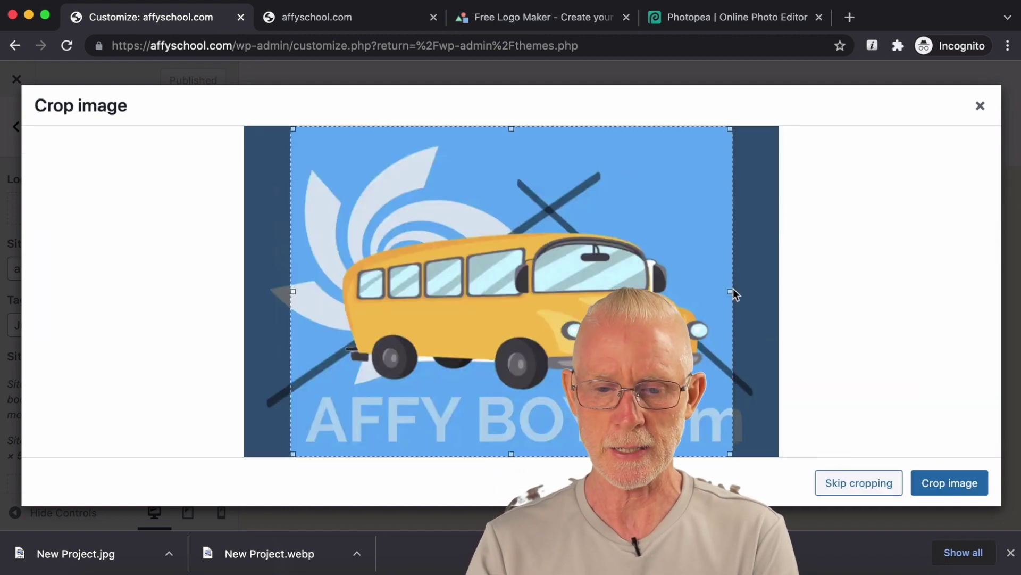
Step: Widen the crop area on both sides, crop the bus logo, and publish it
{"action": "left_click_drag", "start_coordinate": [732, 292], "coordinate": [759, 292]}
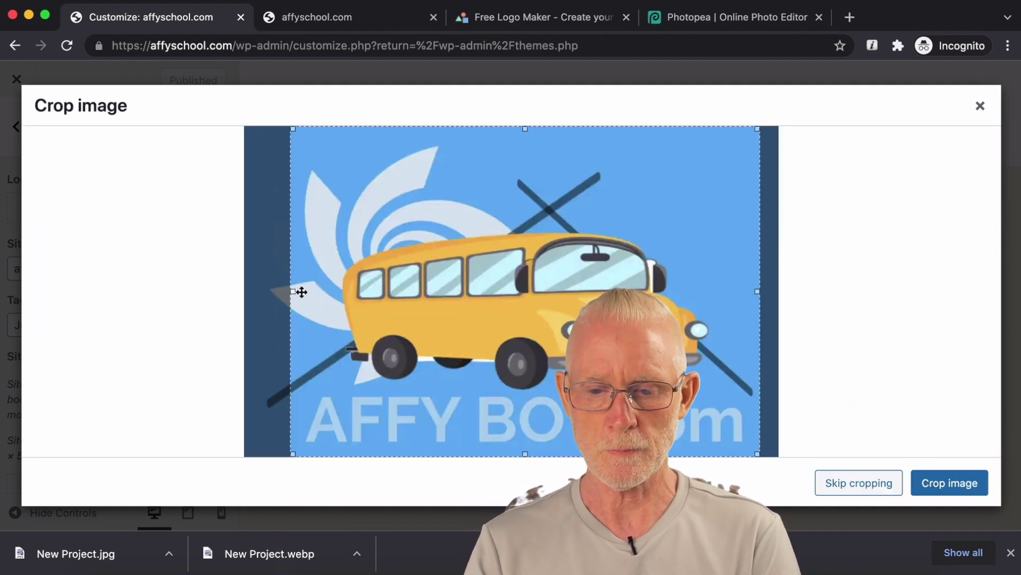
{"action": "left_click_drag", "start_coordinate": [292, 291], "coordinate": [260, 291]}
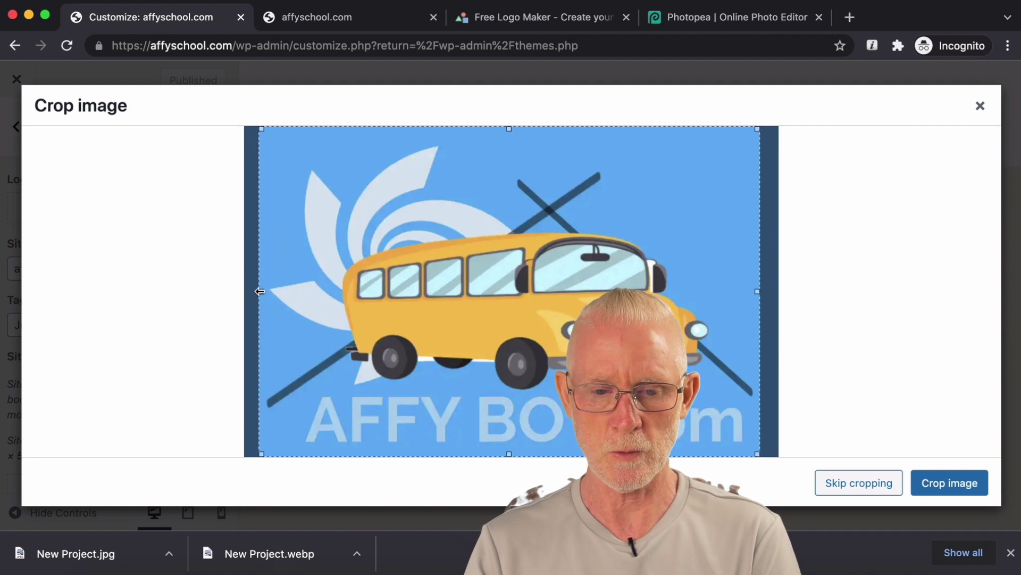
{"action": "left_click", "coordinate": [926, 482]}
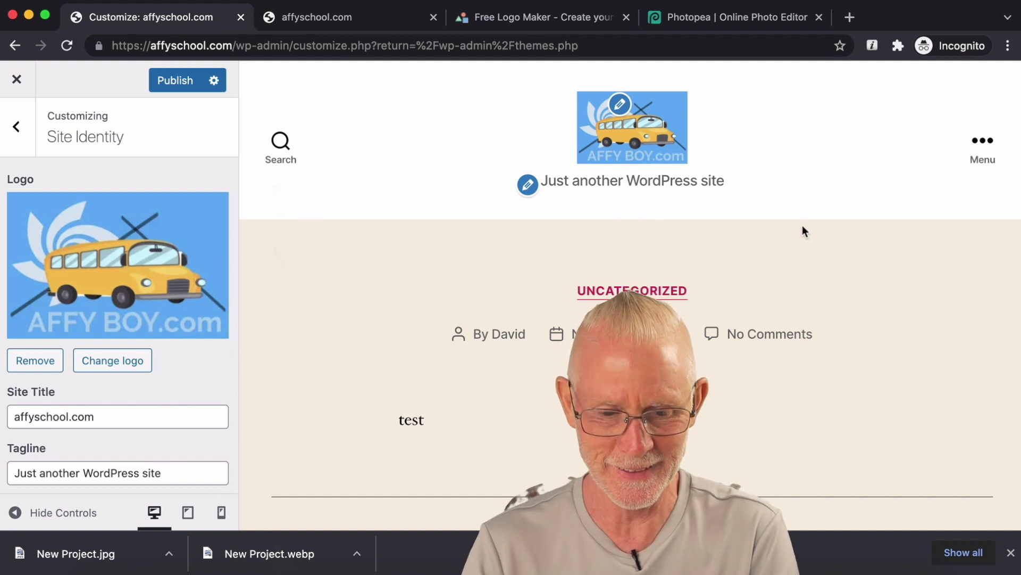
{"action": "left_click", "coordinate": [192, 94]}
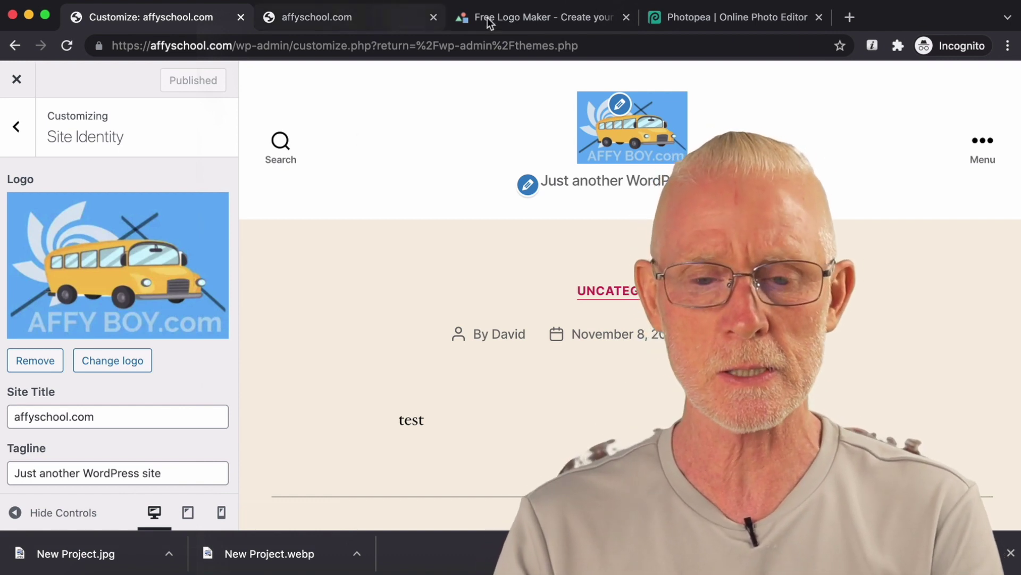
Step: Inspect the AFFY BOY bus logo and its blue background in LogoMakr
{"action": "left_click", "coordinate": [503, 18]}
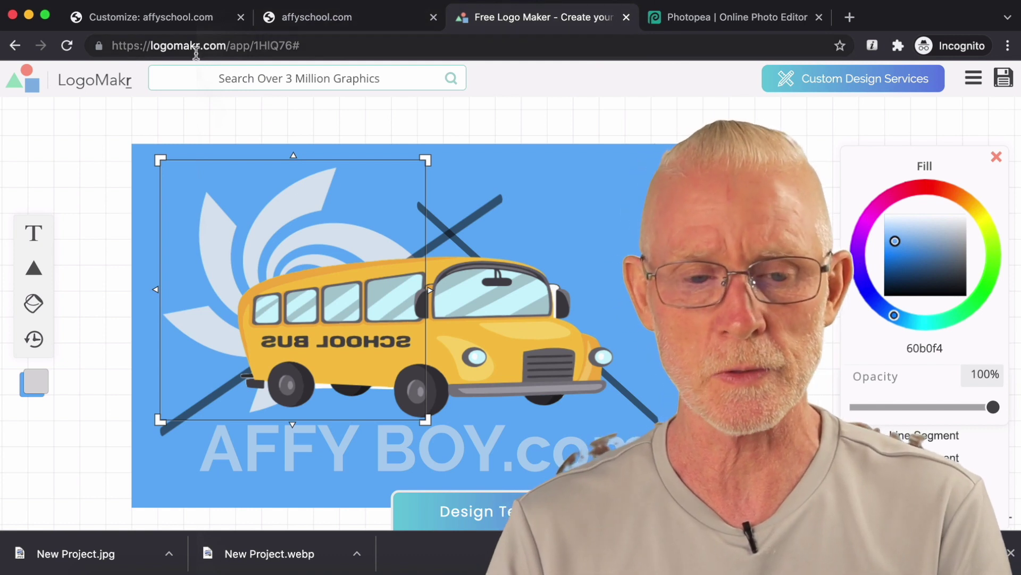
{"action": "left_click", "coordinate": [181, 46]}
{"action": "double_click", "coordinate": [180, 46]}
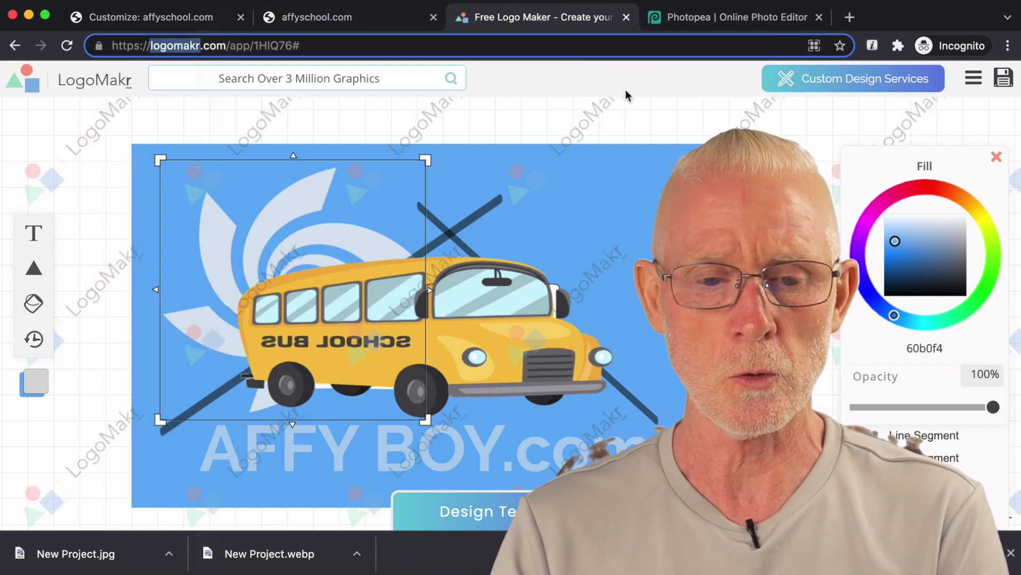
{"action": "left_click", "coordinate": [608, 120]}
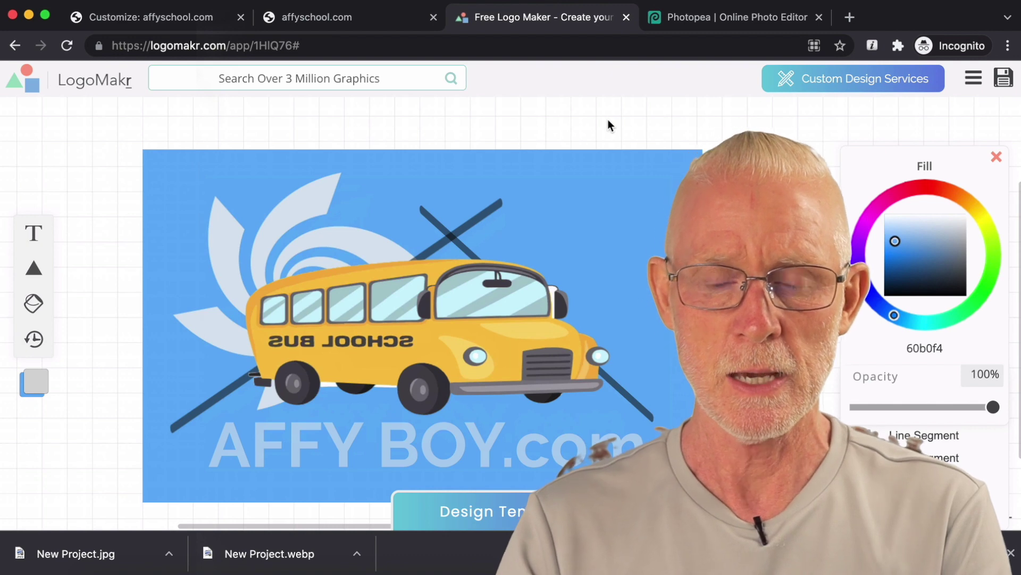
{"action": "left_click", "coordinate": [570, 165]}
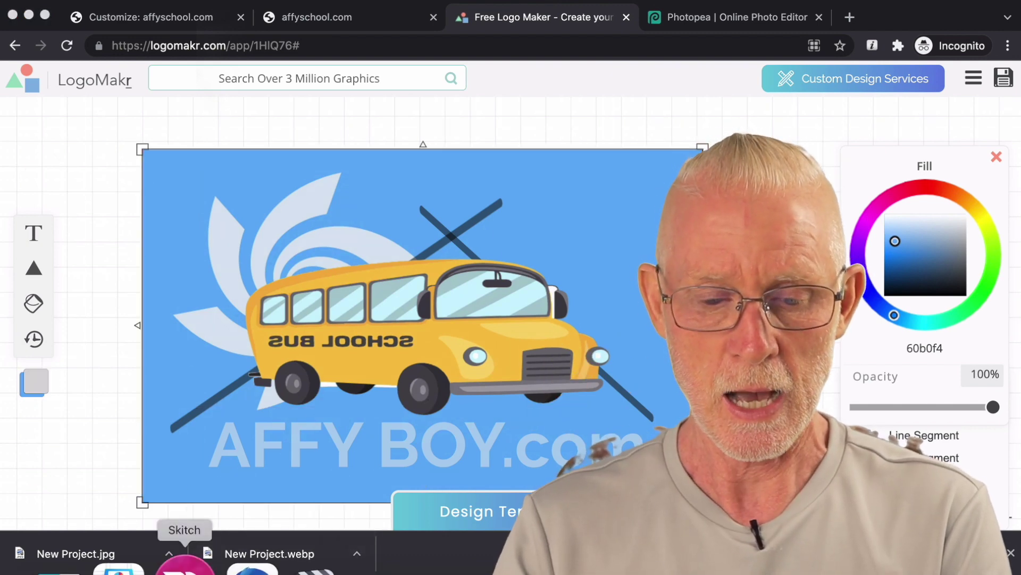
Step: Check the Skitch screenshot of the logo, then bring up the Photopea New Project.psd tab
{"action": "left_click", "coordinate": [185, 565]}
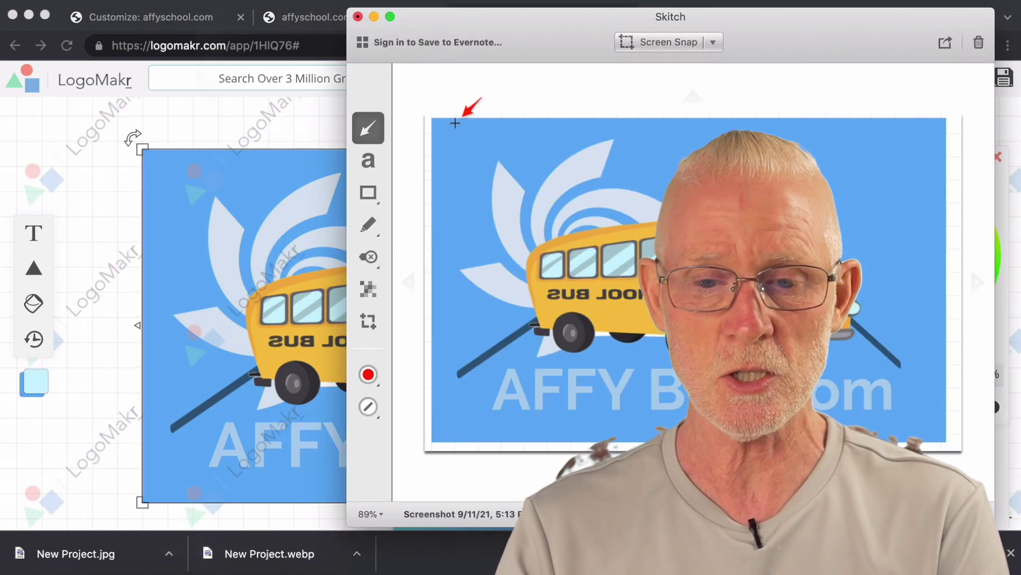
{"action": "left_click", "coordinate": [309, 107]}
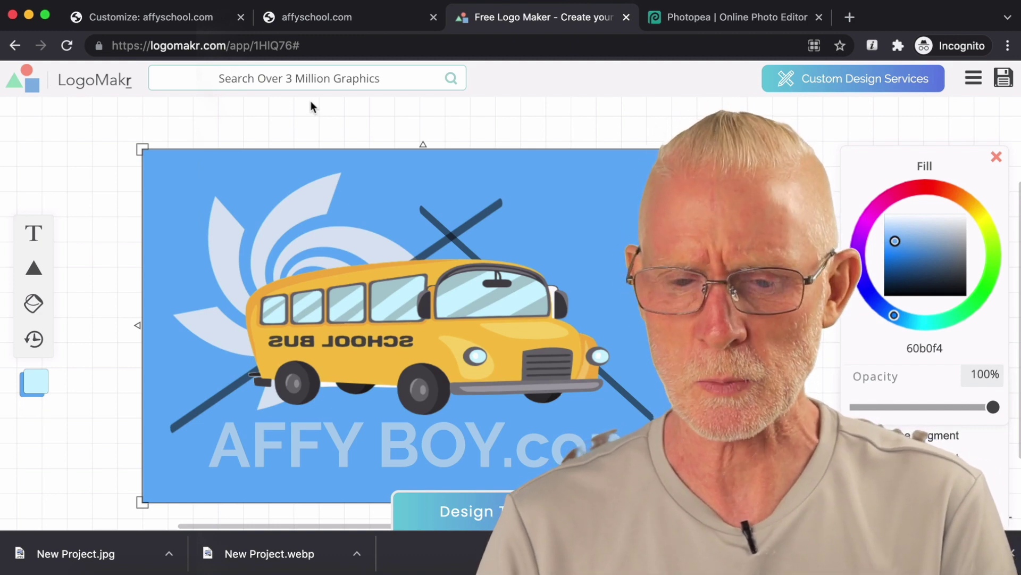
{"action": "left_click", "coordinate": [707, 20]}
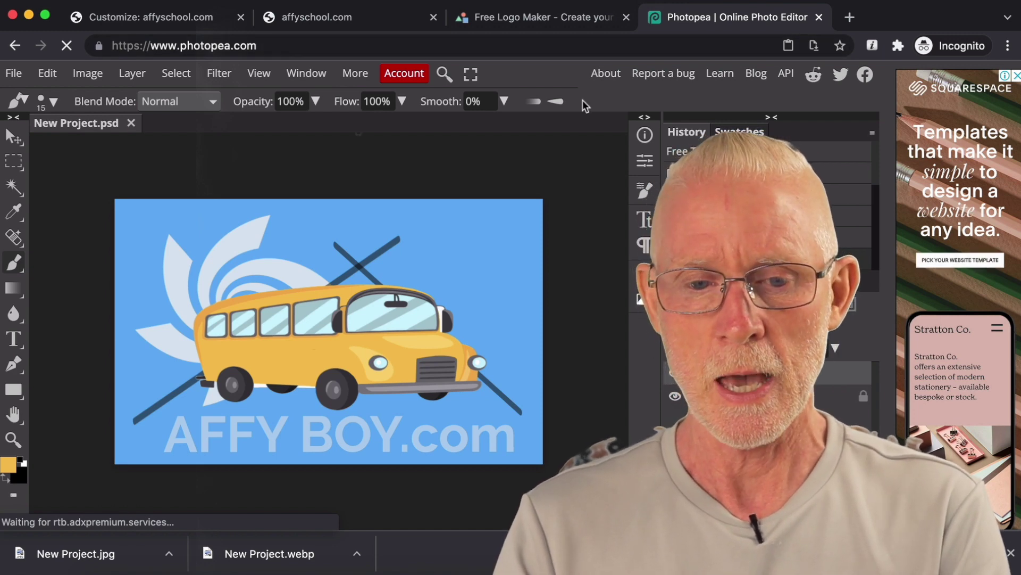
Step: Reload the affyschool.com site to confirm the bus logo appears in the header
{"action": "left_click", "coordinate": [346, 22]}
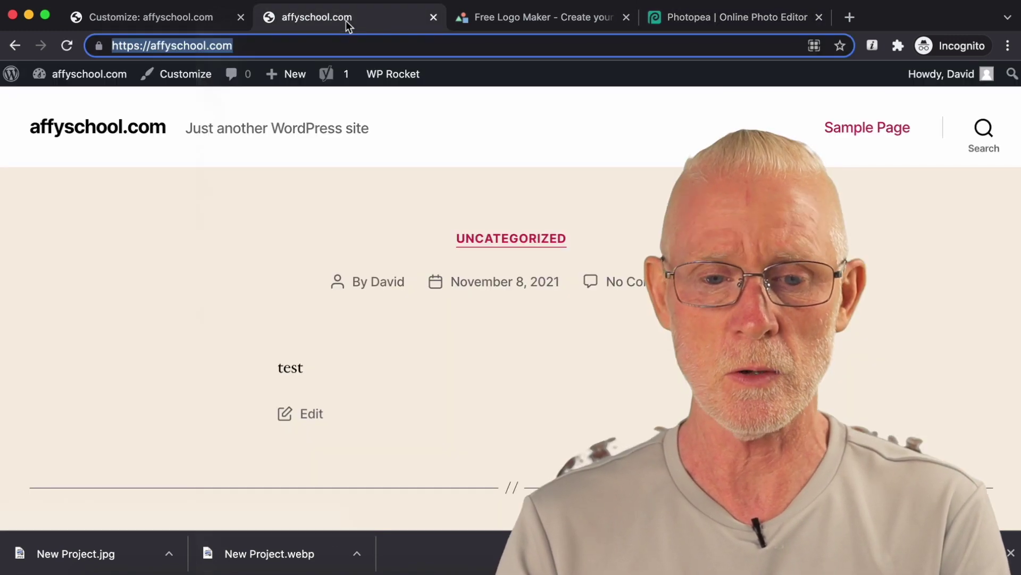
{"action": "left_click", "coordinate": [69, 47]}
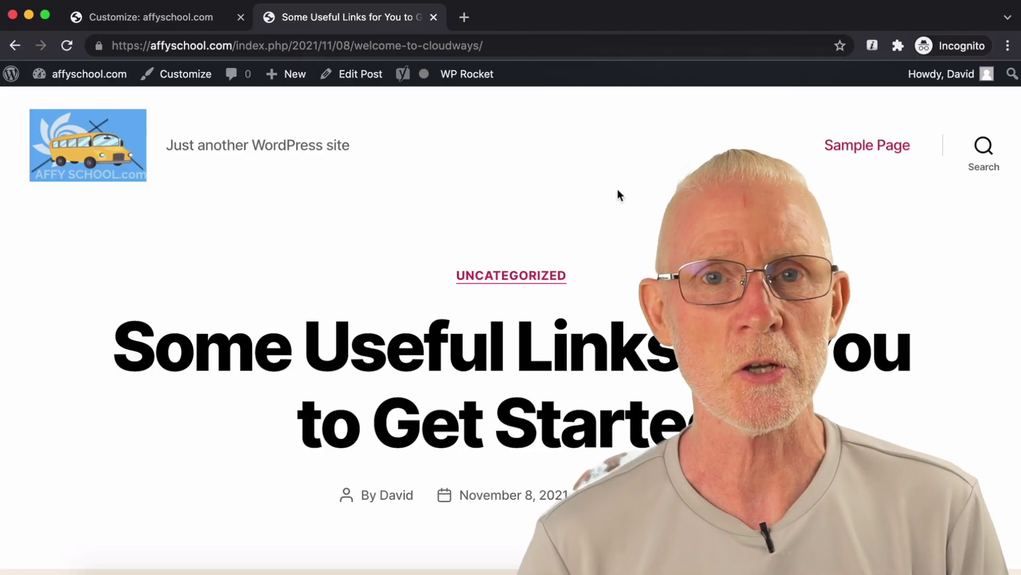
{"action": "left_click", "coordinate": [535, 46]}
{"action": "left_click_drag", "start_coordinate": [536, 46], "coordinate": [235, 43]}
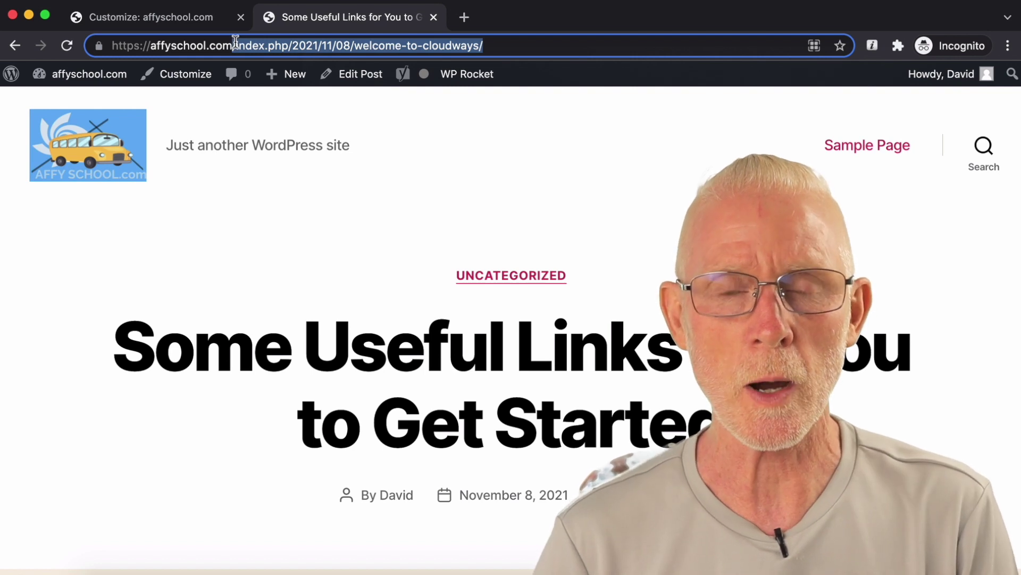
{"action": "left_click", "coordinate": [469, 176]}
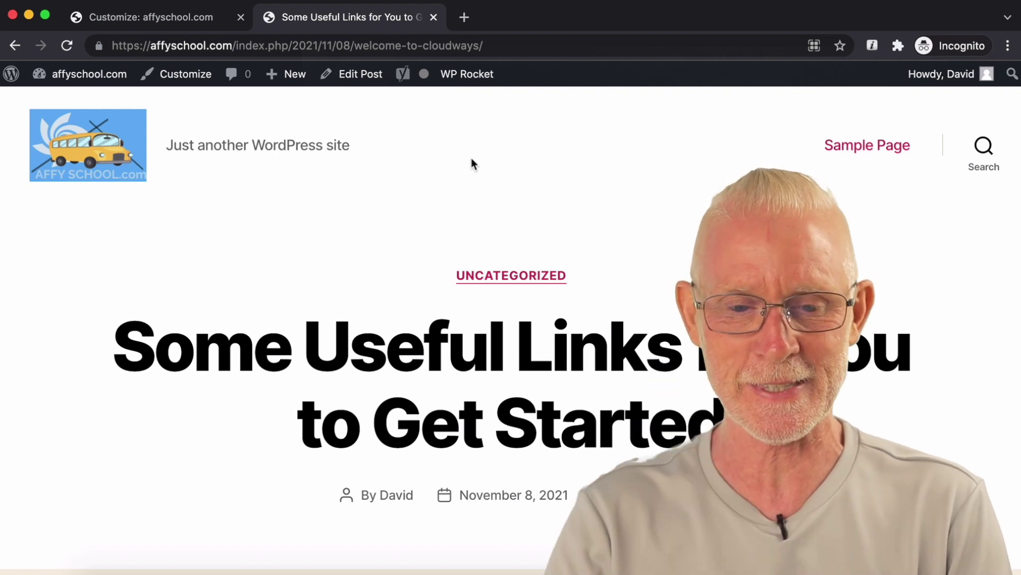
Step: Look over the 'Just another WordPress site' tagline, then return to the Customizer
{"action": "left_click_drag", "start_coordinate": [355, 148], "coordinate": [169, 150]}
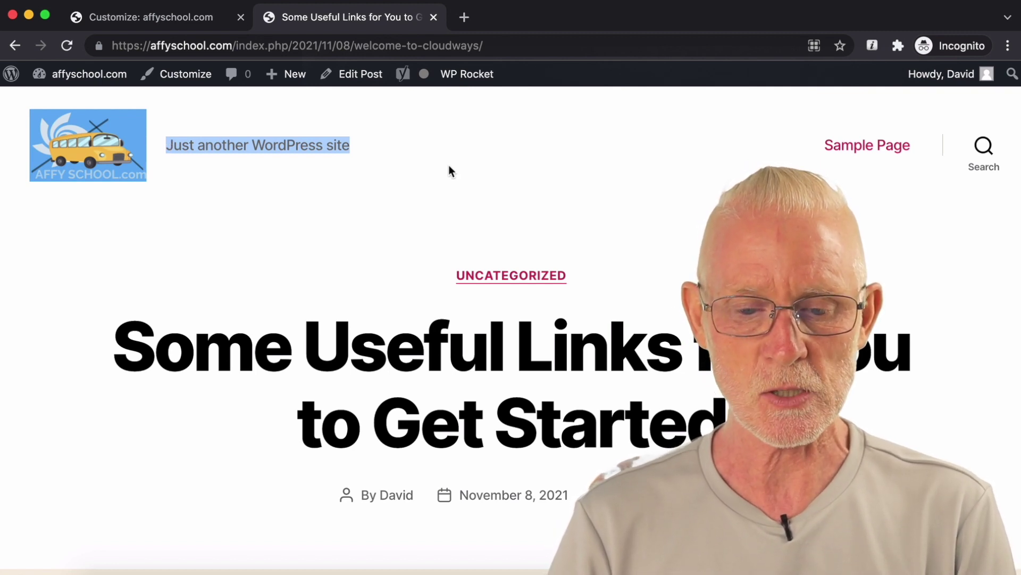
{"action": "scroll", "coordinate": [448, 165], "scroll_direction": "down", "scroll_amount": 2}
{"action": "scroll", "coordinate": [448, 165], "scroll_direction": "up", "scroll_amount": 2}
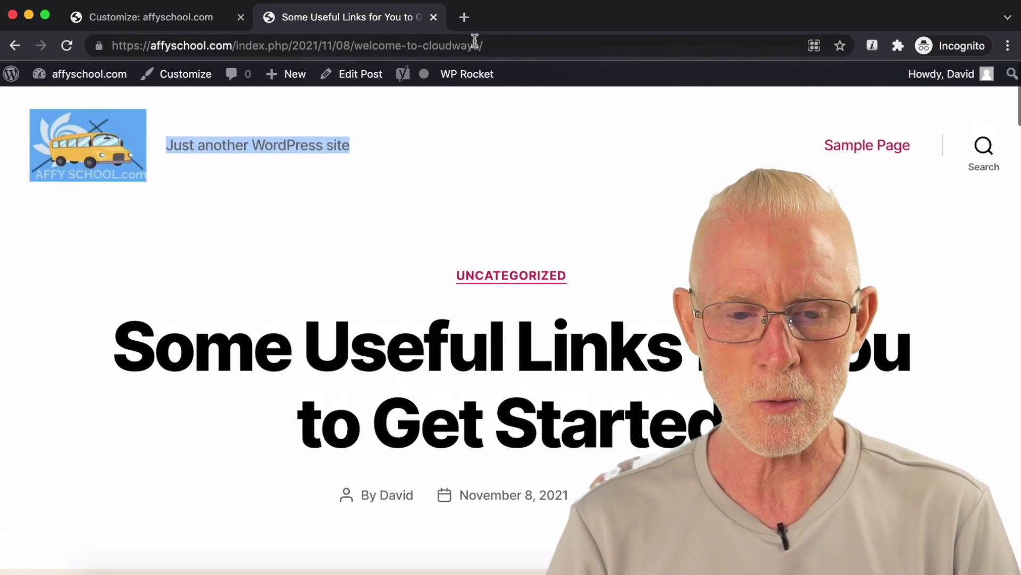
{"action": "left_click_drag", "start_coordinate": [489, 44], "coordinate": [240, 48]}
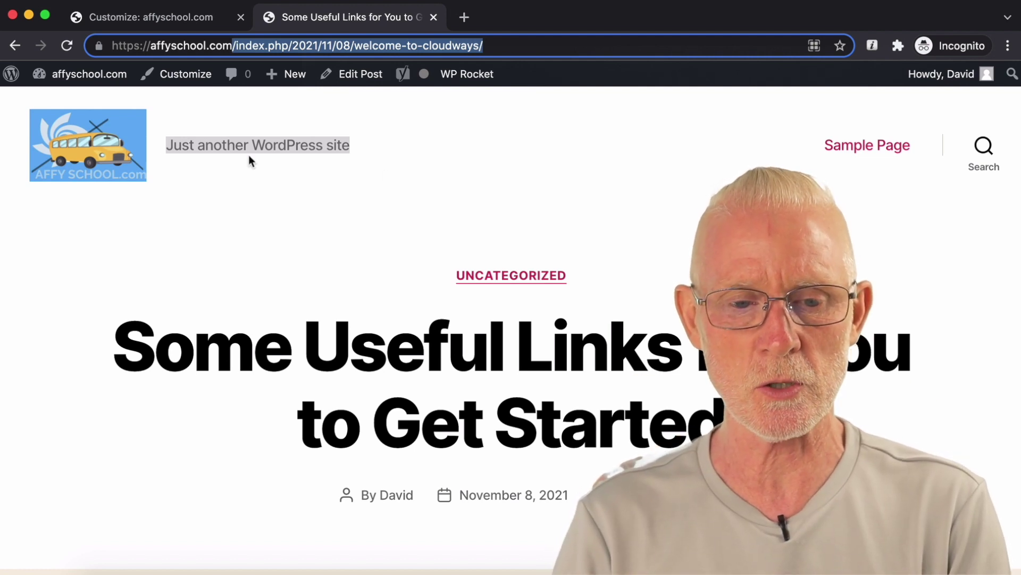
{"action": "left_click", "coordinate": [193, 22]}
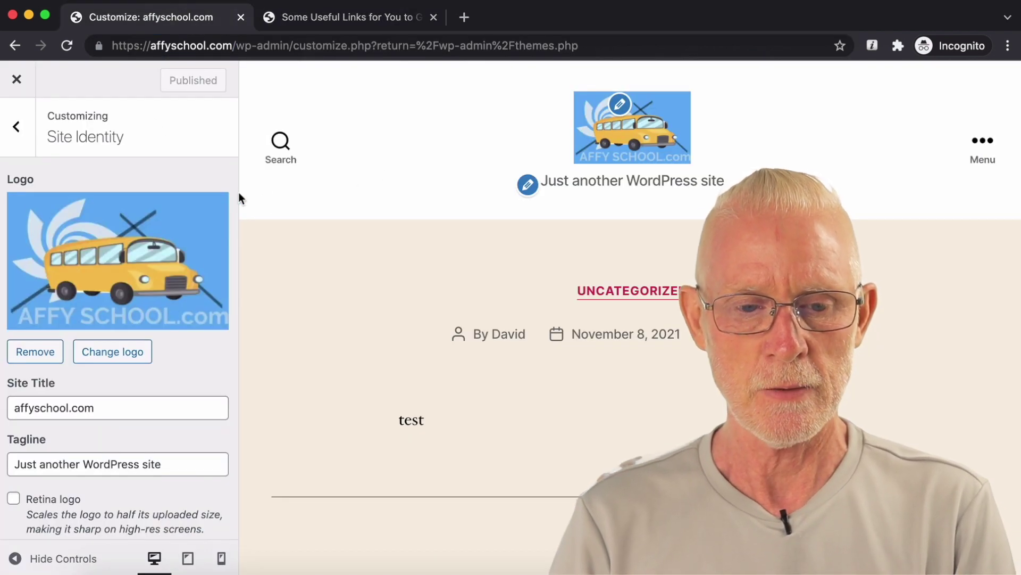
Step: Close the Customizer and re-save Permalinks with the /index.php/%year%/%monthnum%/%day%/%postname% structure
{"action": "left_click", "coordinate": [17, 85]}
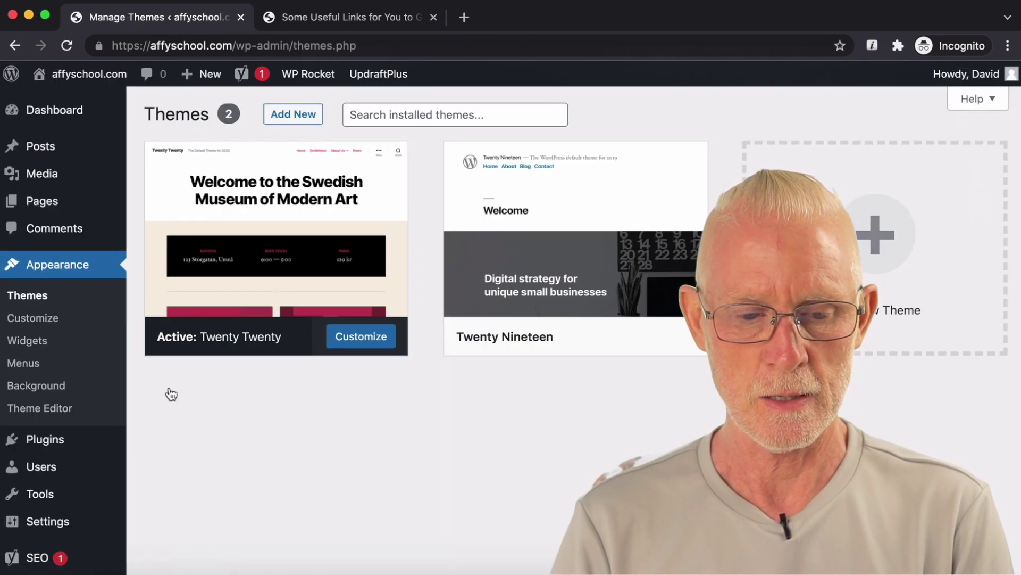
{"action": "scroll", "coordinate": [82, 448], "scroll_direction": "down", "scroll_amount": 2}
{"action": "mouse_move", "coordinate": [54, 465]}
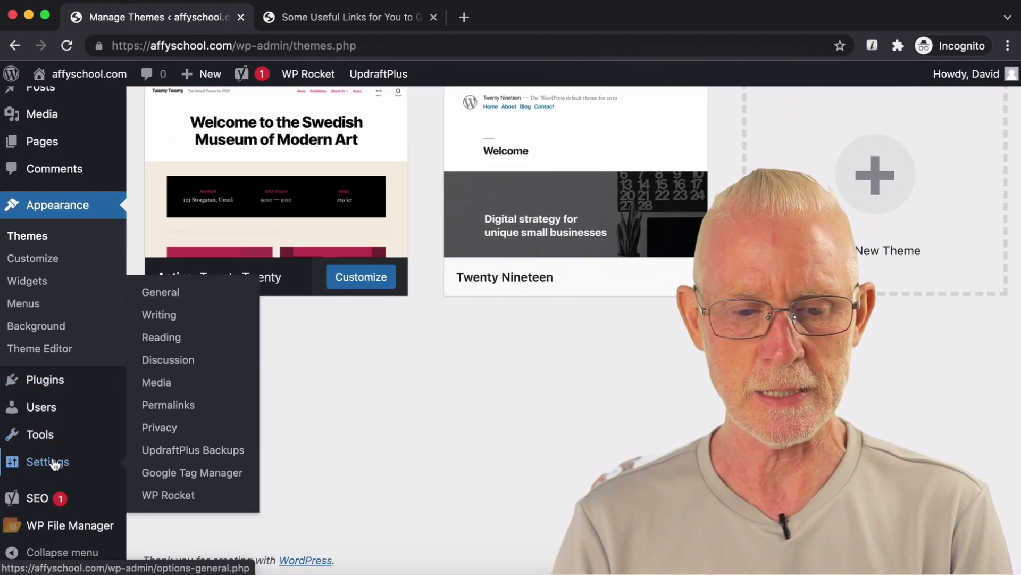
{"action": "left_click", "coordinate": [185, 408]}
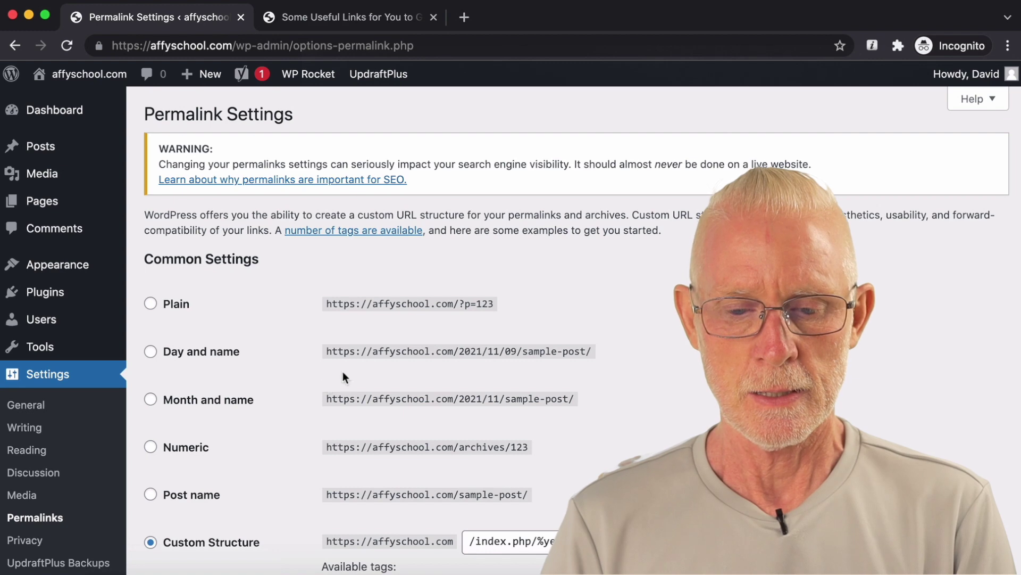
{"action": "scroll", "coordinate": [653, 330], "scroll_direction": "down", "scroll_amount": 3}
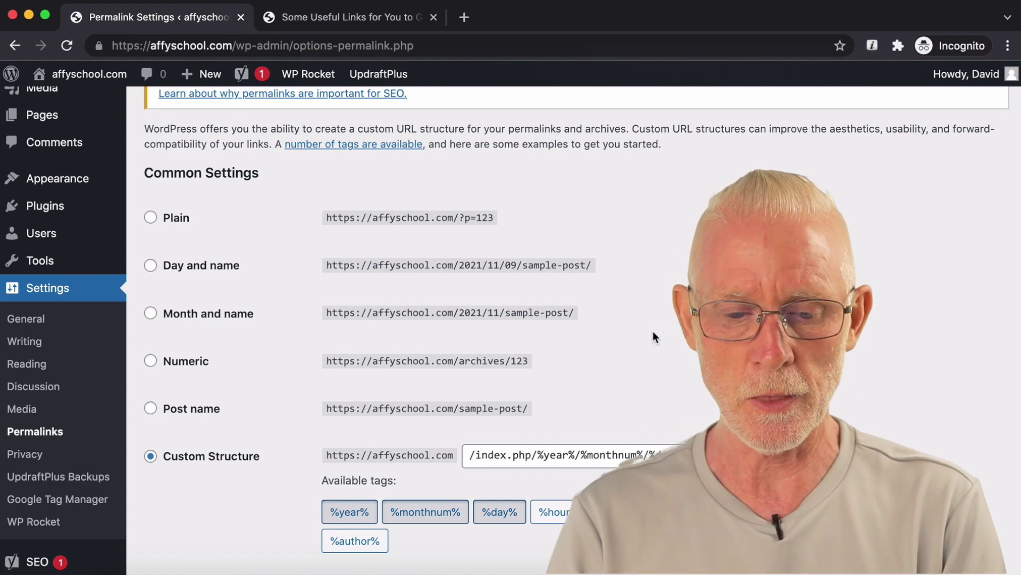
{"action": "scroll", "coordinate": [652, 331], "scroll_direction": "down", "scroll_amount": 5}
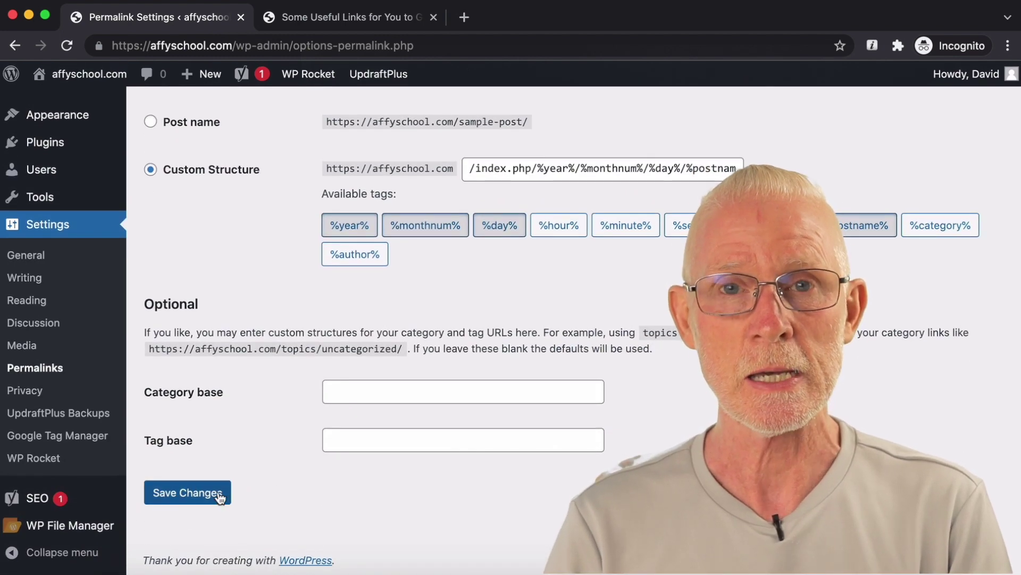
{"action": "left_click", "coordinate": [220, 496]}
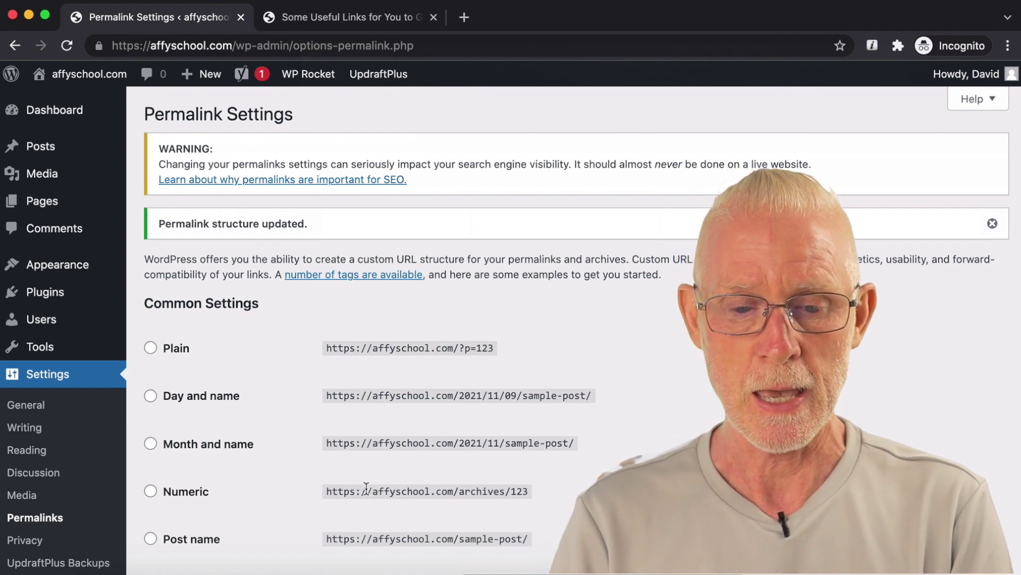
{"action": "scroll", "coordinate": [560, 413], "scroll_direction": "down", "scroll_amount": 1}
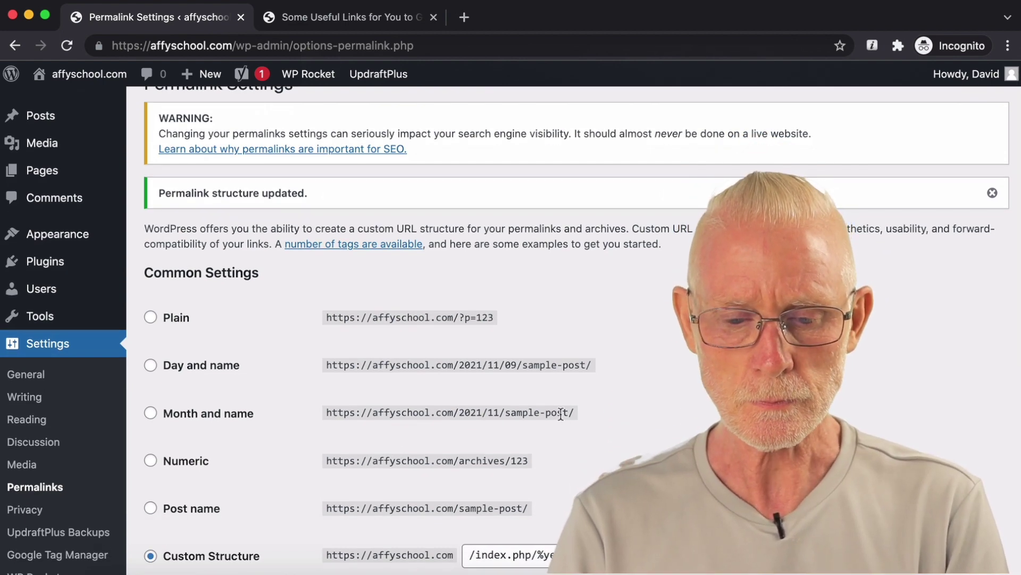
{"action": "scroll", "coordinate": [560, 414], "scroll_direction": "down", "scroll_amount": 3}
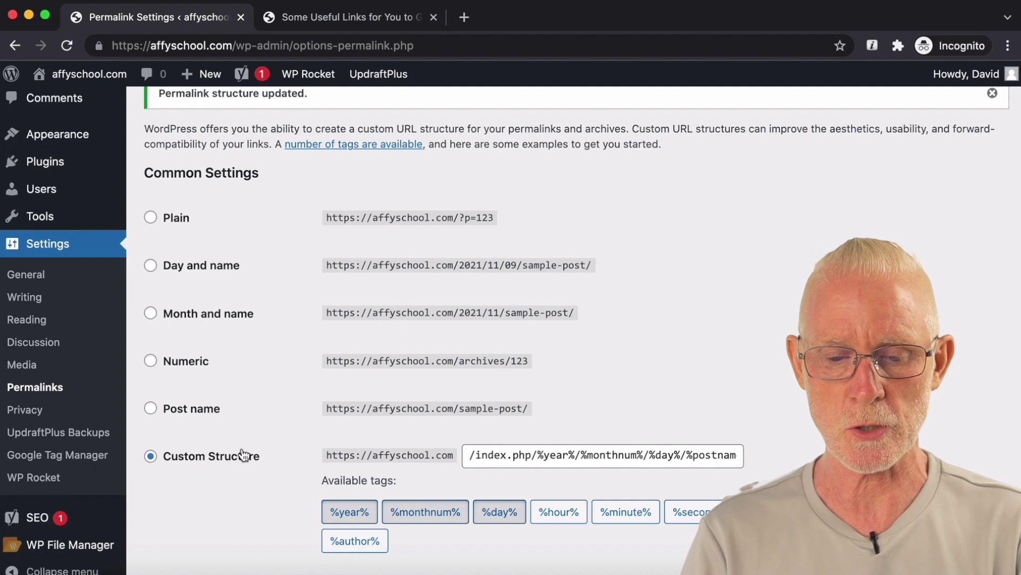
Step: Replace index.php and the date tags in Custom Structure with 'blog', giving /blog/%postname%/
{"action": "left_click", "coordinate": [478, 454]}
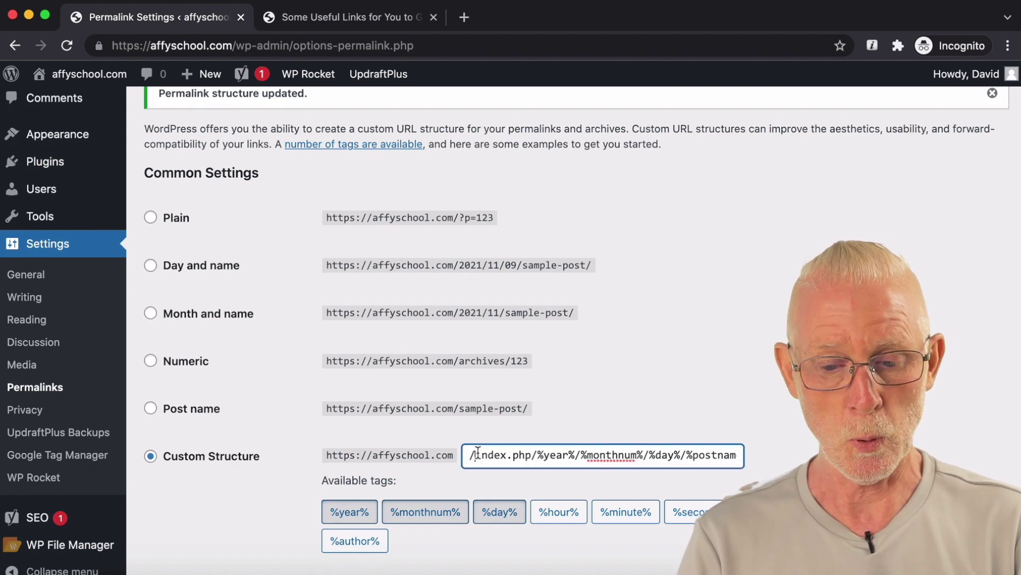
{"action": "left_click_drag", "start_coordinate": [478, 454], "coordinate": [724, 455]}
{"action": "scroll", "coordinate": [717, 383], "scroll_direction": "down", "scroll_amount": 1}
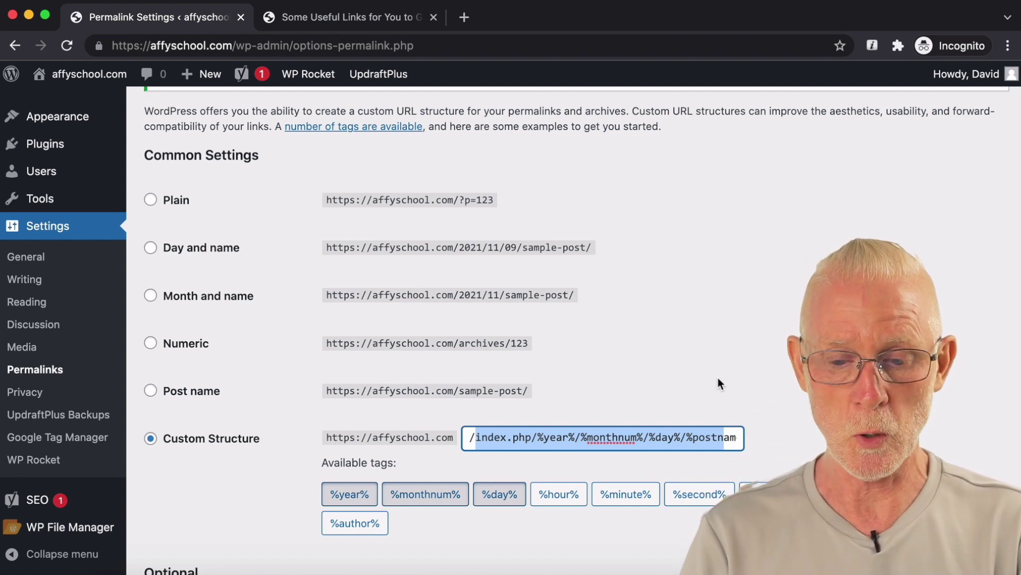
{"action": "left_click", "coordinate": [533, 437]}
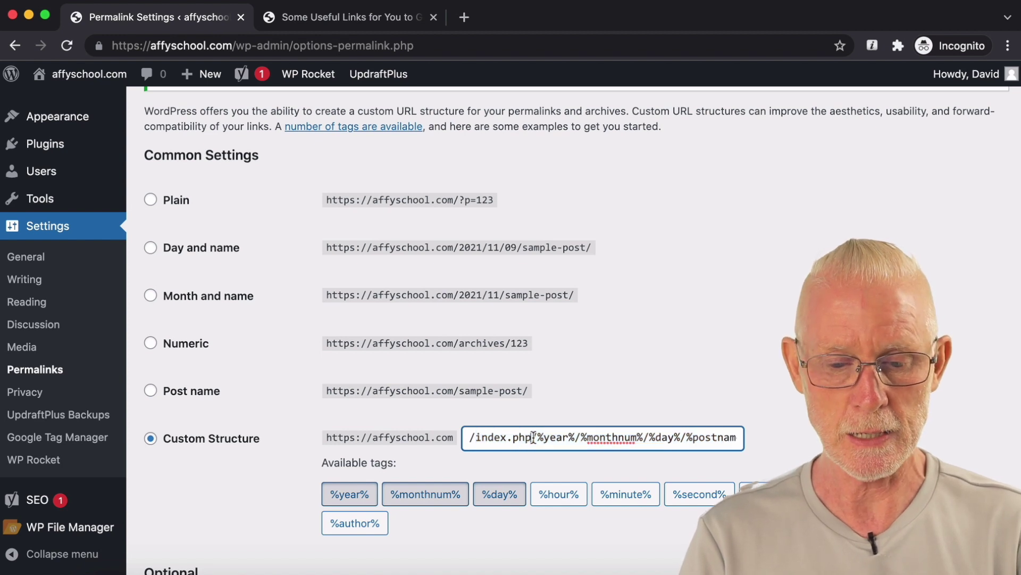
{"action": "left_click_drag", "start_coordinate": [476, 441], "coordinate": [681, 439]}
{"action": "type", "text": "blog/%postname%/"}
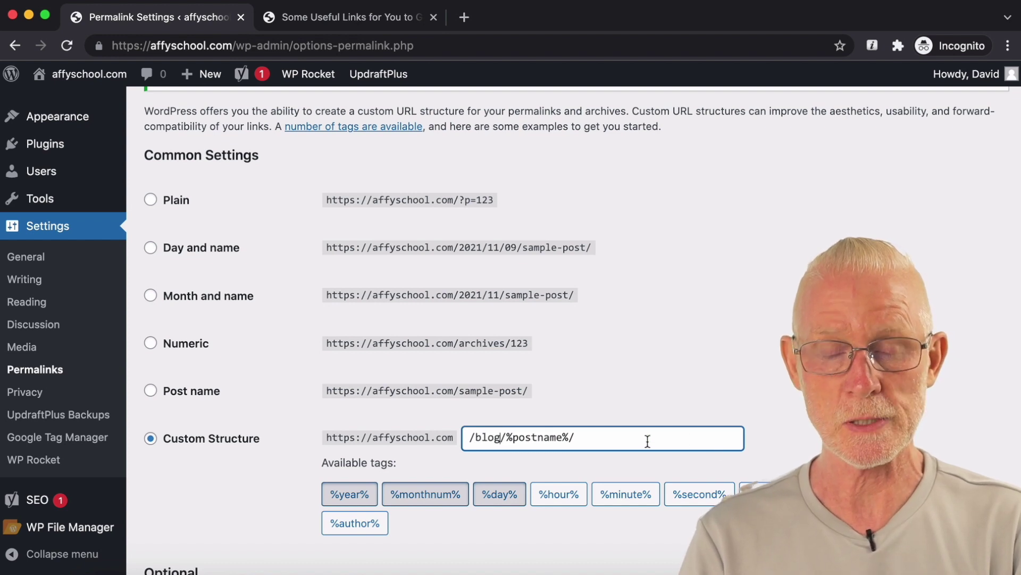
{"action": "left_click", "coordinate": [613, 439]}
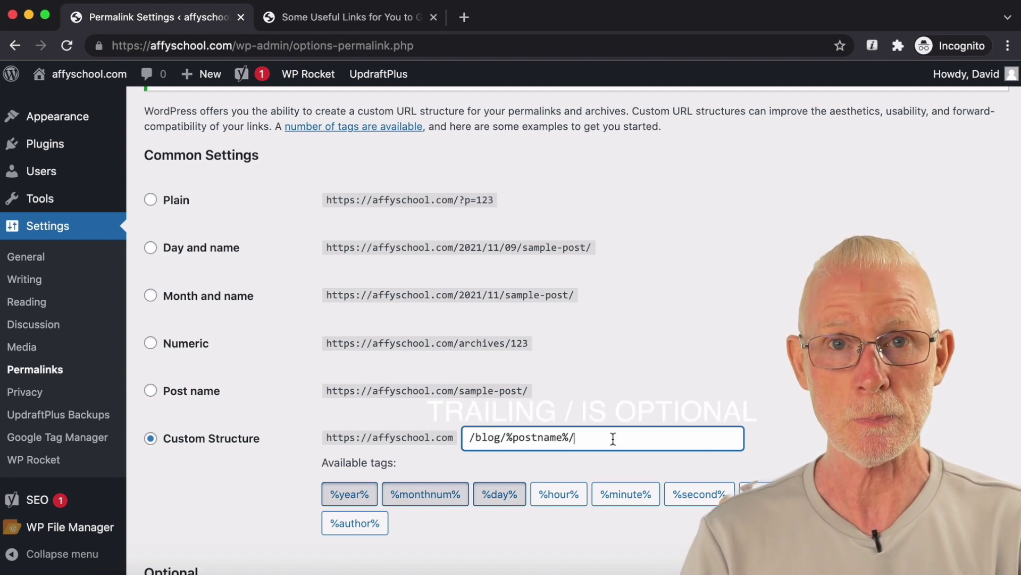
Step: Save the /blog/%postname%/ structure and switch to the Some Useful Links post tab
{"action": "scroll", "coordinate": [709, 352], "scroll_direction": "down", "scroll_amount": 3}
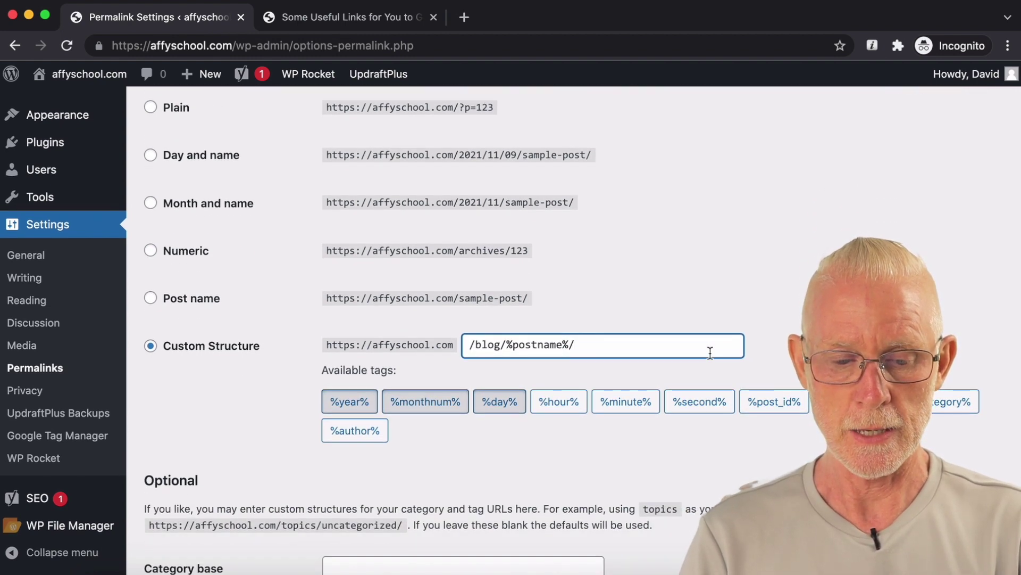
{"action": "key", "text": "Tab"}
{"action": "scroll", "coordinate": [465, 481], "scroll_direction": "down", "scroll_amount": 3}
{"action": "scroll", "coordinate": [465, 480], "scroll_direction": "down", "scroll_amount": 3}
{"action": "left_click", "coordinate": [187, 490]}
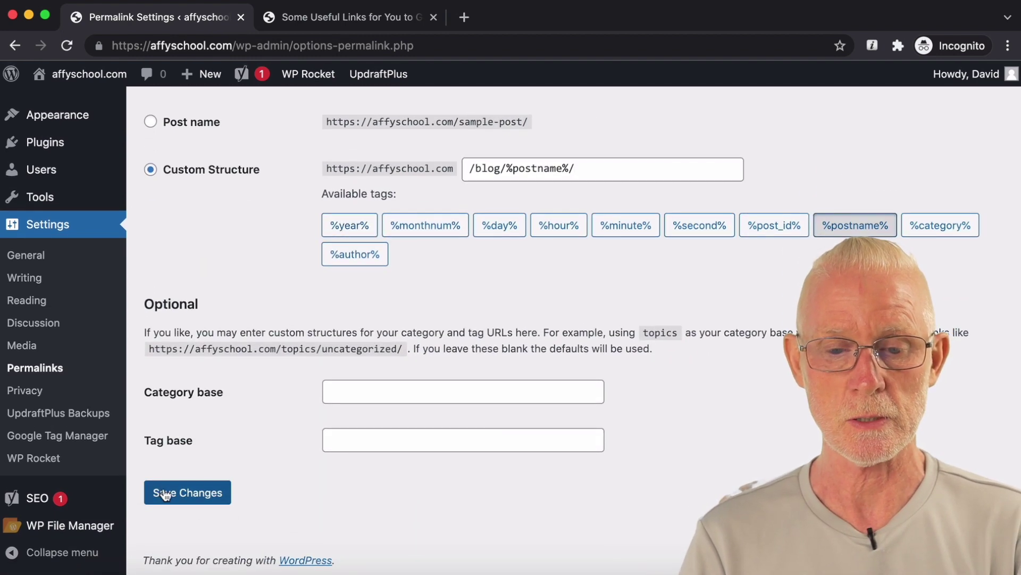
{"action": "scroll", "coordinate": [549, 220], "scroll_direction": "down", "scroll_amount": 10}
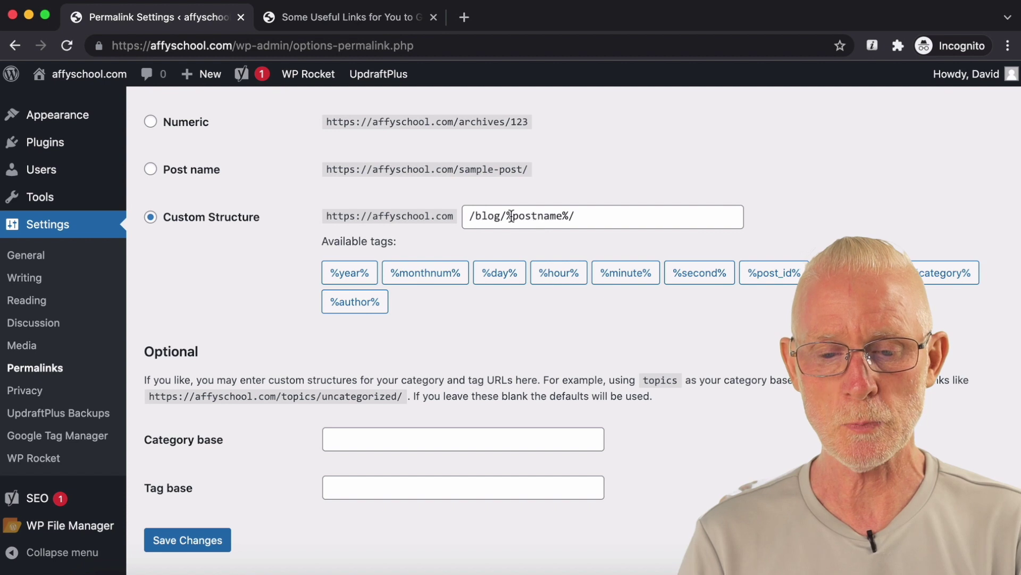
{"action": "left_click_drag", "start_coordinate": [569, 218], "coordinate": [559, 221]}
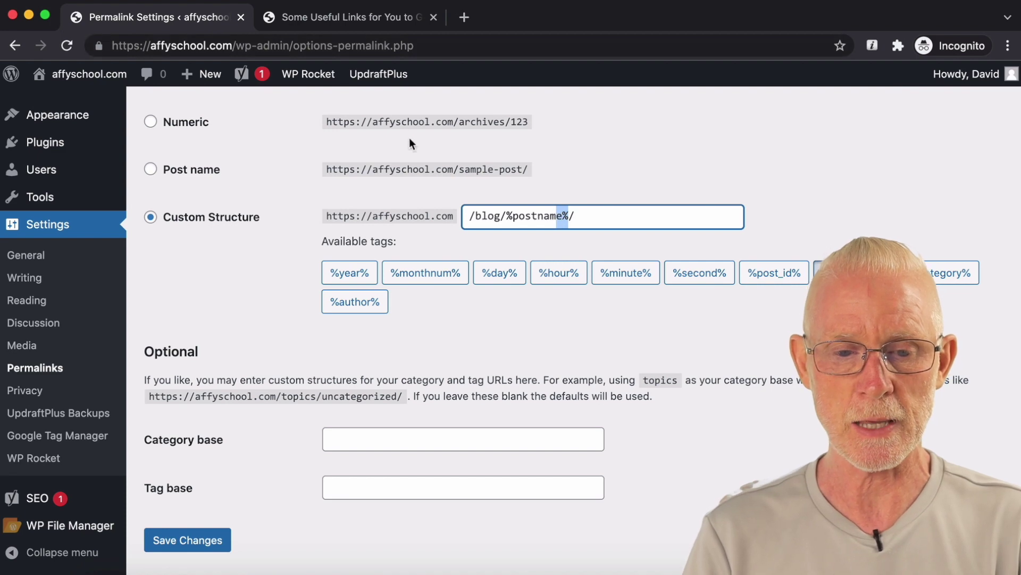
{"action": "left_click", "coordinate": [332, 16]}
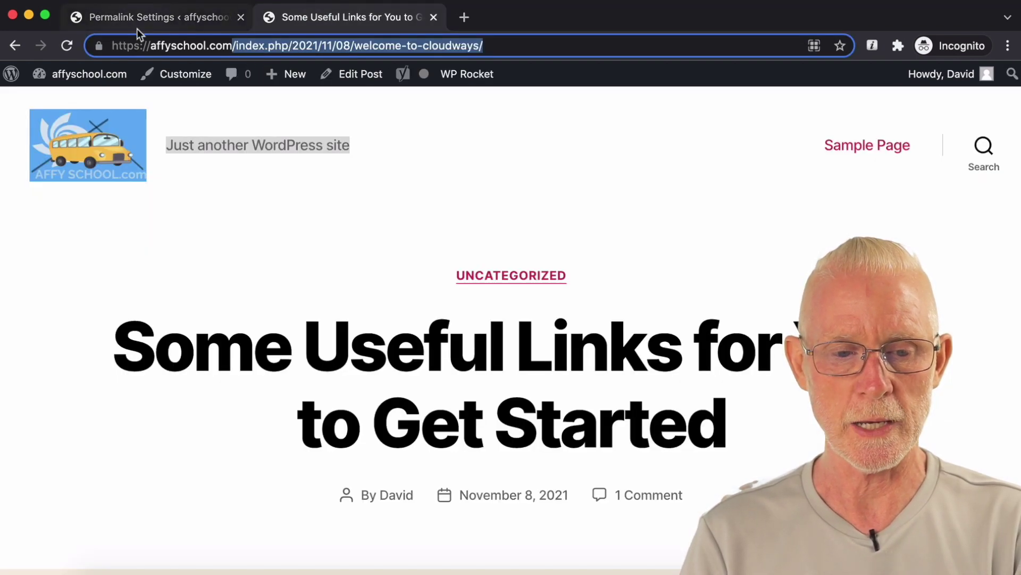
Step: Reopen Some Useful Links via the home page at /blog/welcome-to-cloudways/, then select 'blog' in Permalink Settings
{"action": "left_click", "coordinate": [71, 44]}
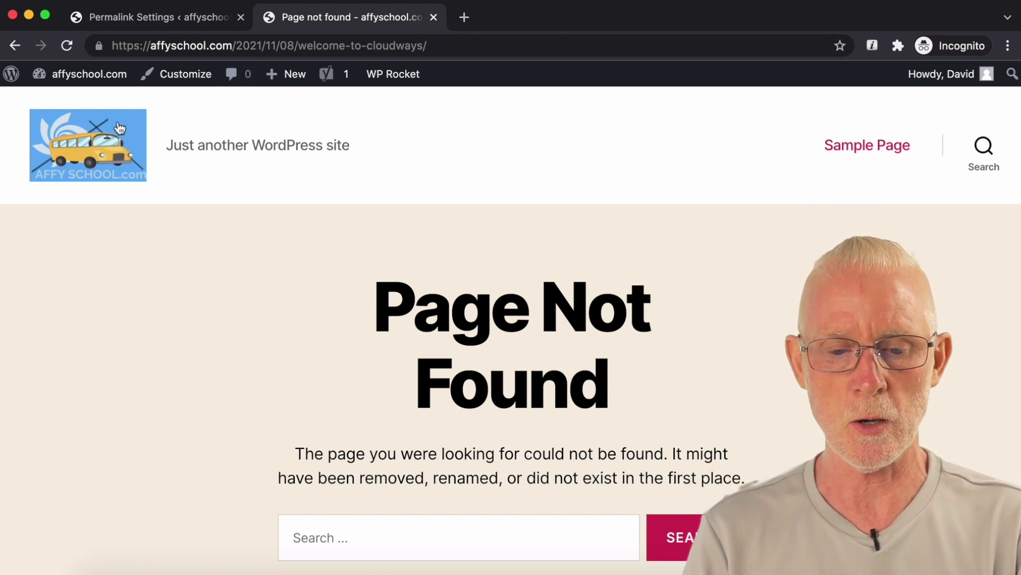
{"action": "left_click", "coordinate": [114, 141]}
{"action": "scroll", "coordinate": [406, 126], "scroll_direction": "down", "scroll_amount": 5}
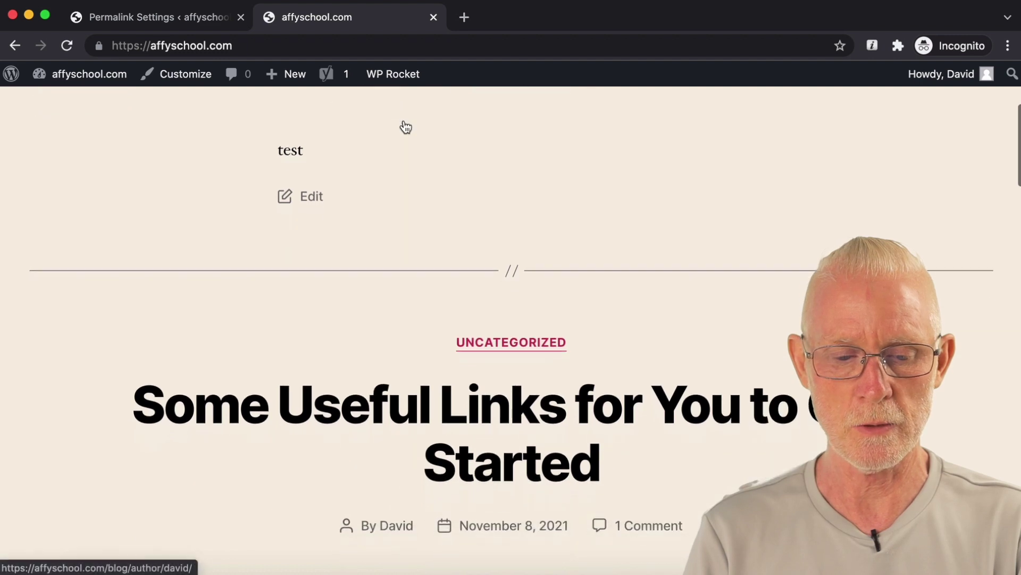
{"action": "left_click", "coordinate": [409, 396]}
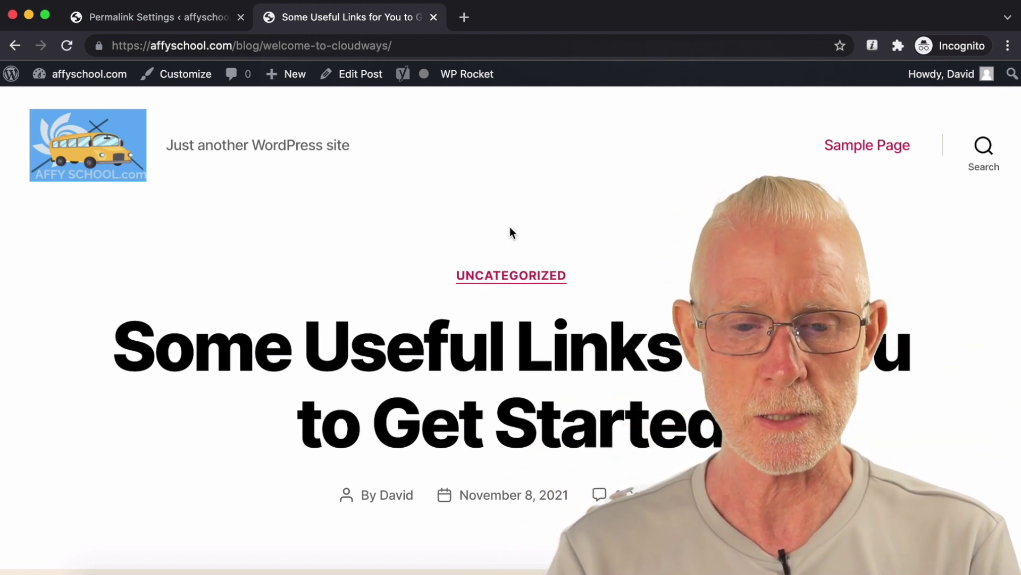
{"action": "scroll", "coordinate": [507, 236], "scroll_direction": "down", "scroll_amount": 1}
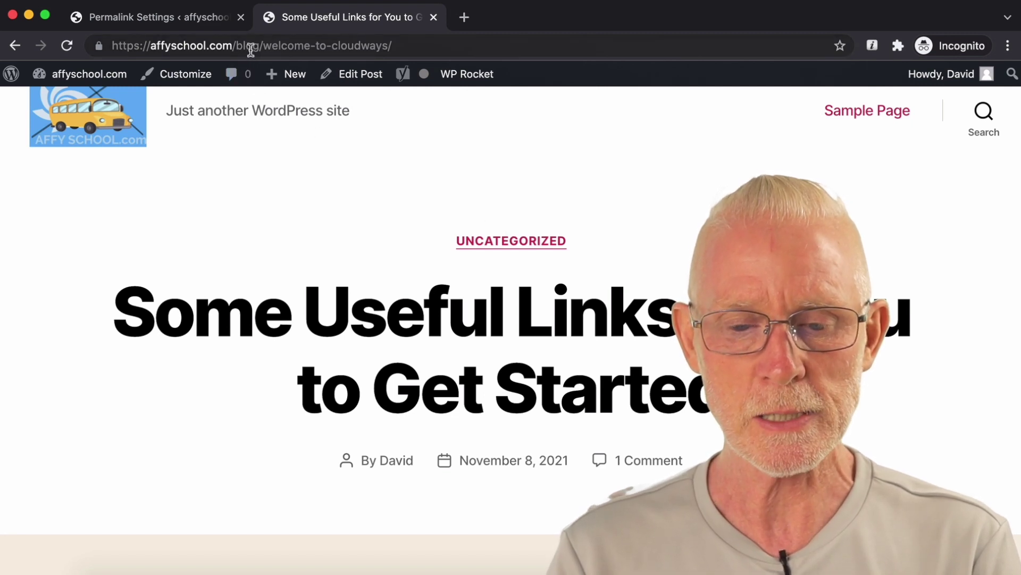
{"action": "left_click", "coordinate": [196, 25]}
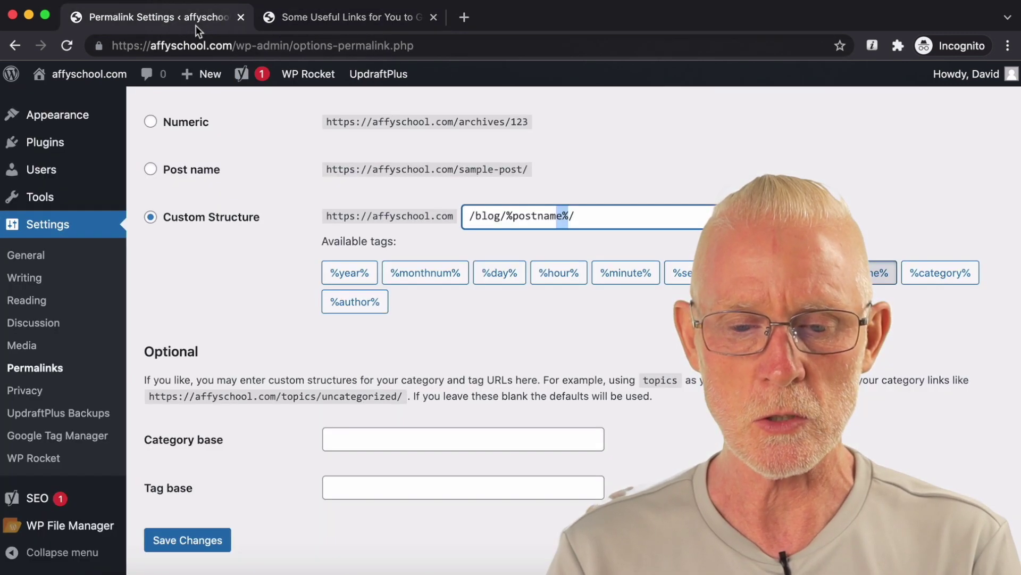
{"action": "double_click", "coordinate": [487, 215]}
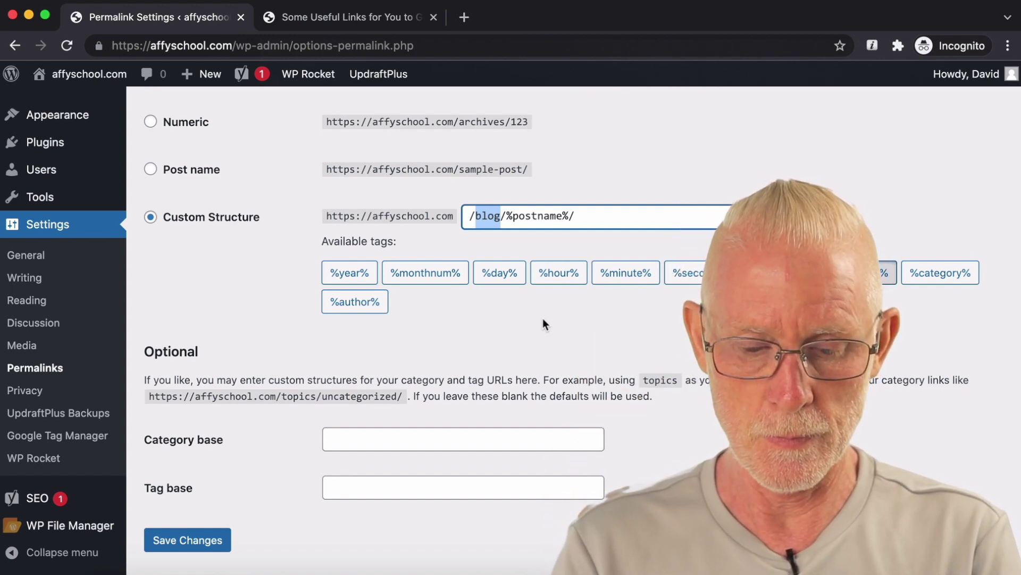
Step: Change the permalink base from 'blog' to 'affy' and save
{"action": "type", "text": "affi"}
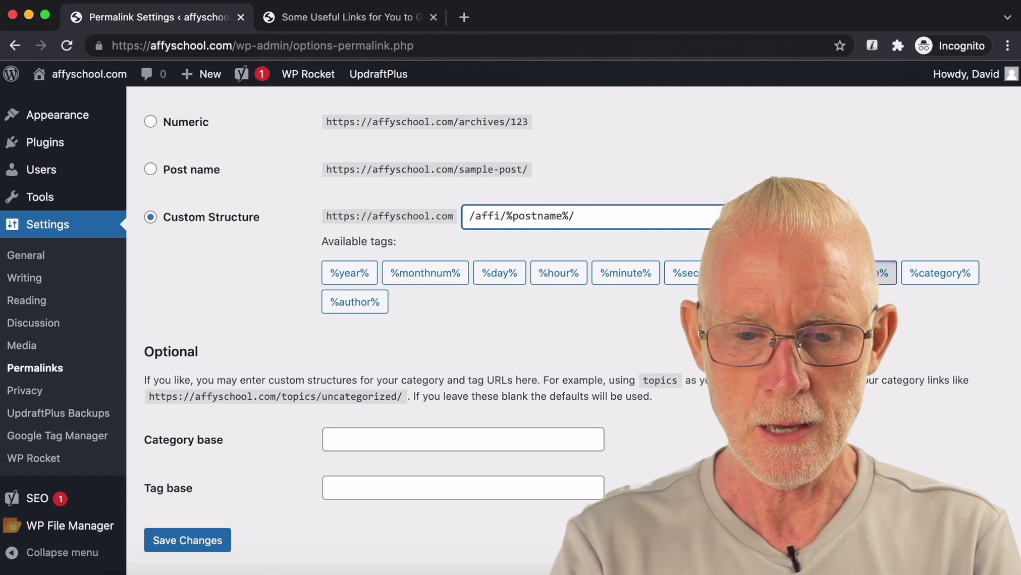
{"action": "key", "text": "BackSpace"}
{"action": "type", "text": "y"}
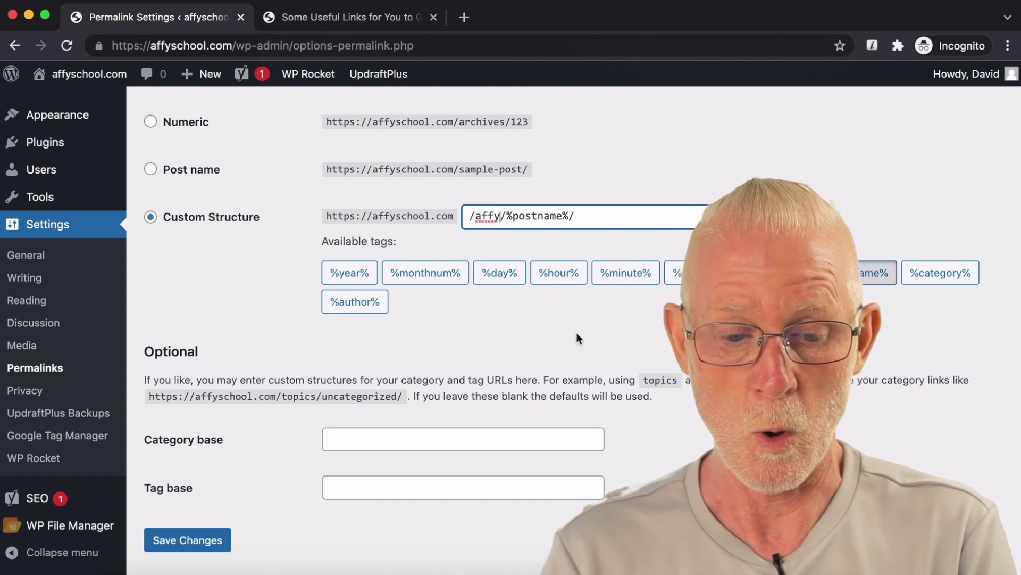
{"action": "left_click", "coordinate": [196, 541]}
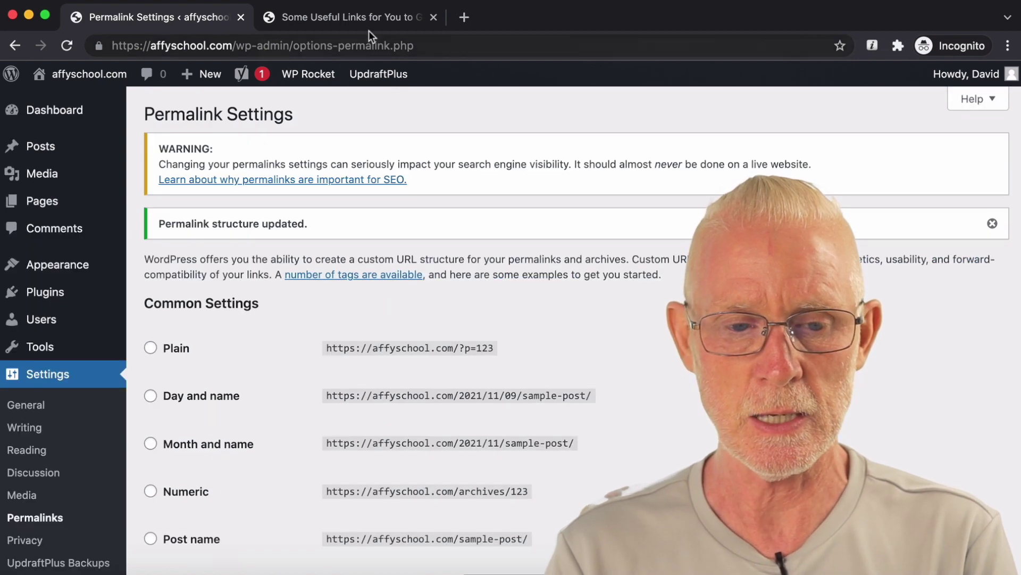
Step: Reload the post to confirm /affy/welcome-to-cloudways/, then return to Permalink Settings
{"action": "left_click", "coordinate": [368, 28]}
{"action": "left_click", "coordinate": [66, 46]}
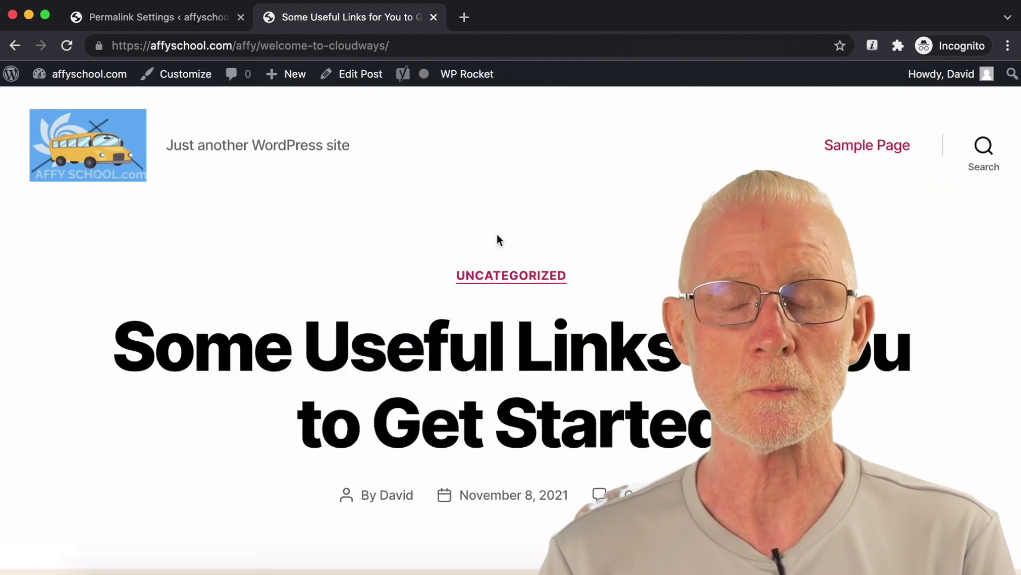
{"action": "scroll", "coordinate": [499, 240], "scroll_direction": "down", "scroll_amount": 10}
{"action": "scroll", "coordinate": [498, 237], "scroll_direction": "down", "scroll_amount": 10}
{"action": "key", "text": "Home"}
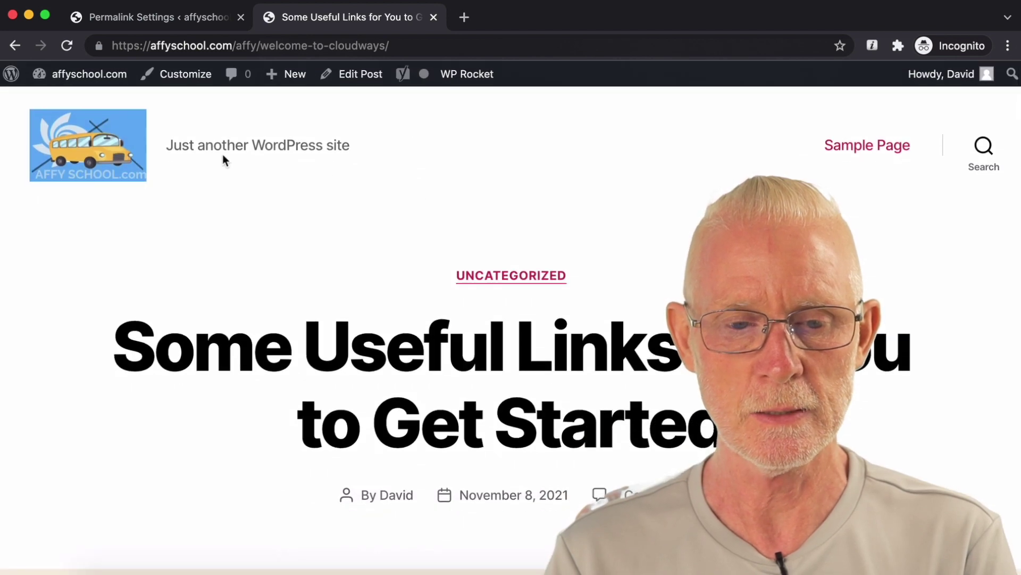
{"action": "left_click", "coordinate": [196, 21]}
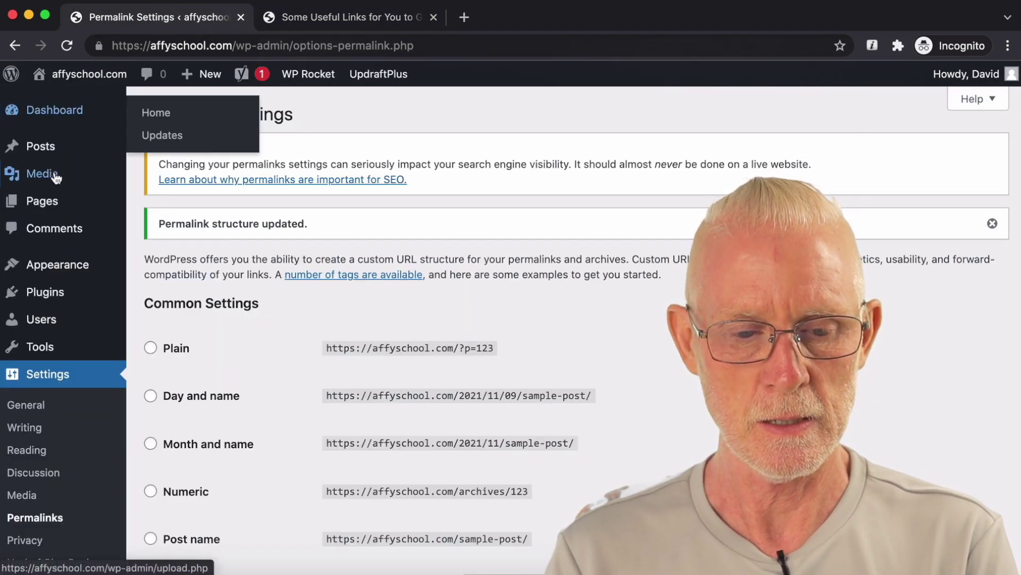
Step: Delete the 'Just another WordPress site' tagline in General Settings, leaving it blank, and save
{"action": "scroll", "coordinate": [32, 295], "scroll_direction": "down", "scroll_amount": 2}
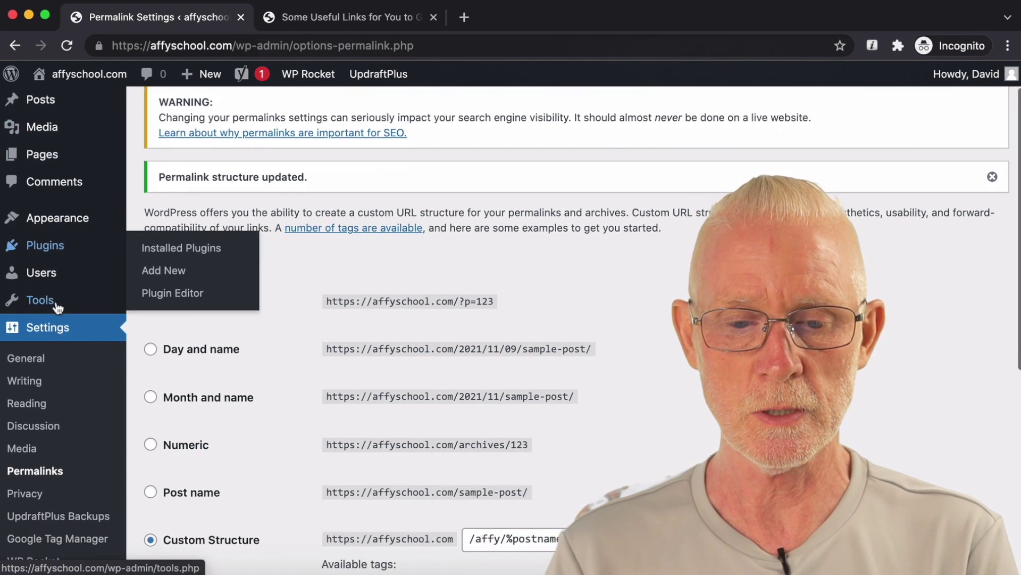
{"action": "left_click", "coordinate": [34, 359]}
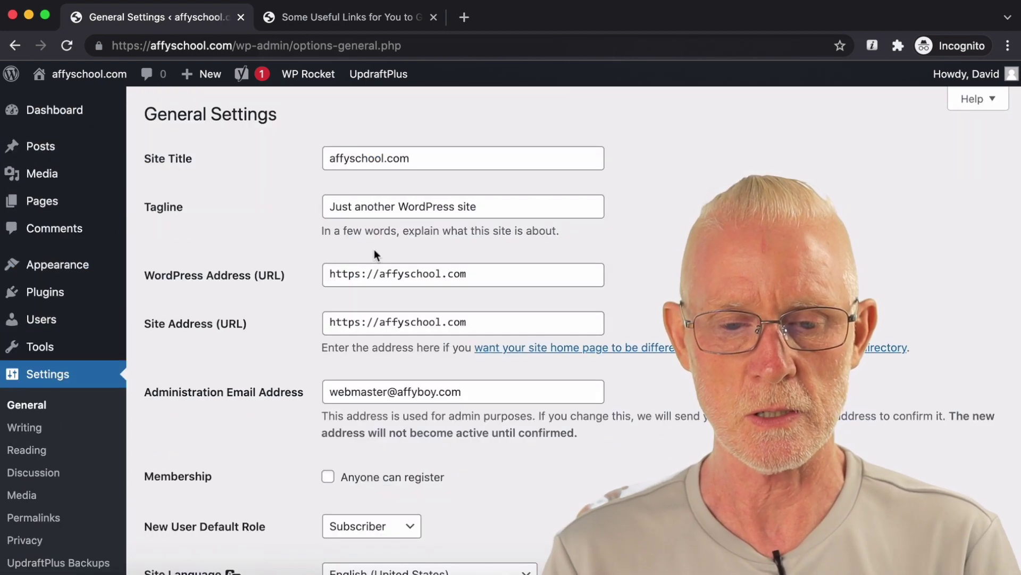
{"action": "left_click_drag", "start_coordinate": [502, 198], "coordinate": [287, 200]}
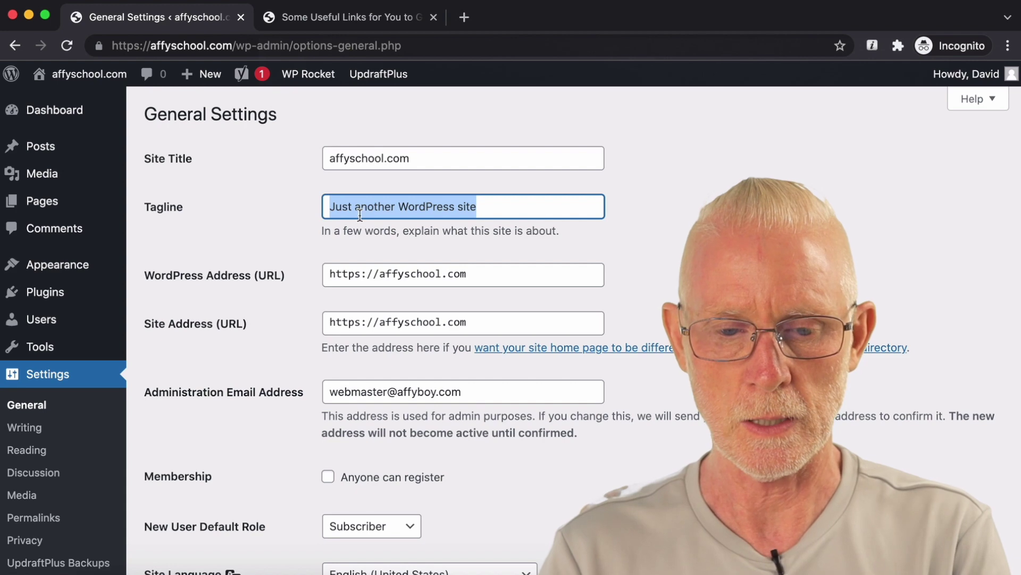
{"action": "type", "text": "A"}
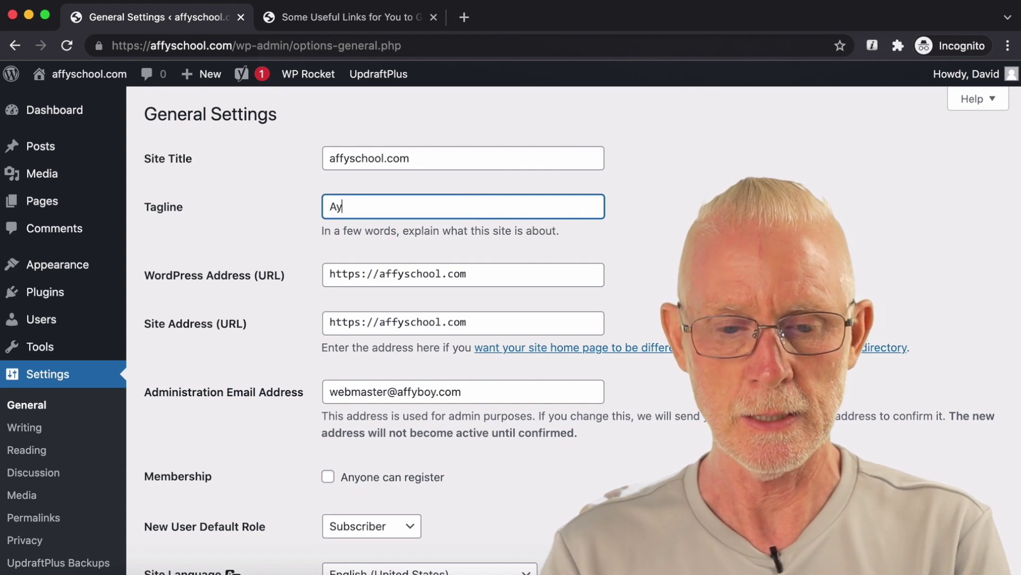
{"action": "type", "text": "ffy school"}
{"action": "left_click", "coordinate": [354, 208]}
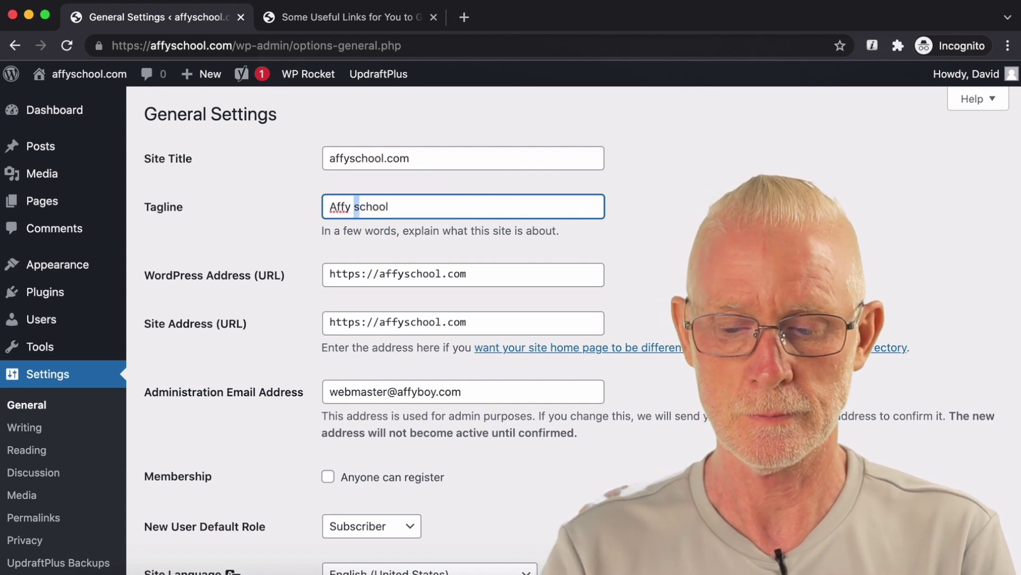
{"action": "type", "text": "S"}
{"action": "left_click_drag", "start_coordinate": [391, 207], "coordinate": [177, 206]}
{"action": "key", "text": "BackSpace"}
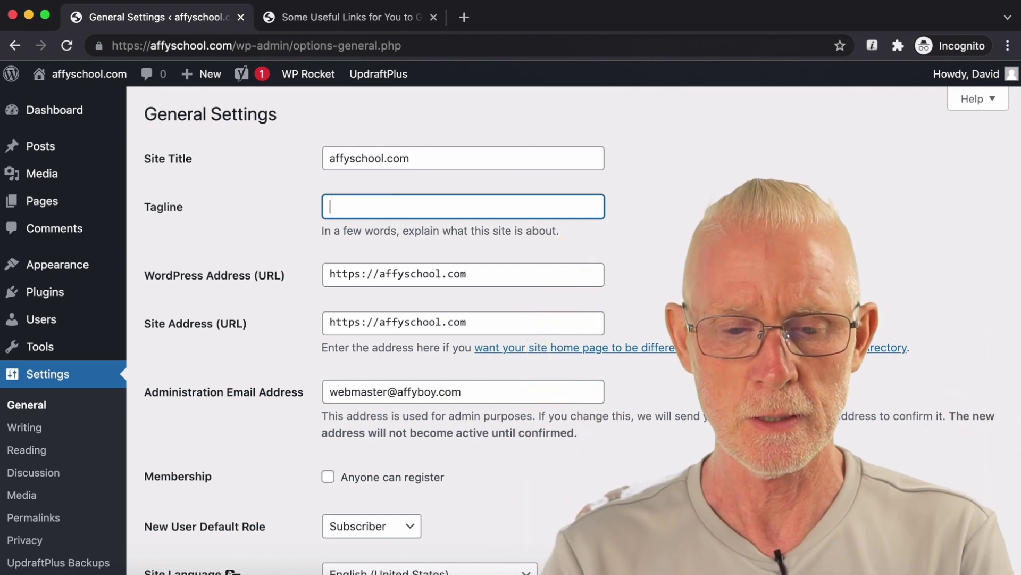
{"action": "scroll", "coordinate": [481, 255], "scroll_direction": "down", "scroll_amount": 9}
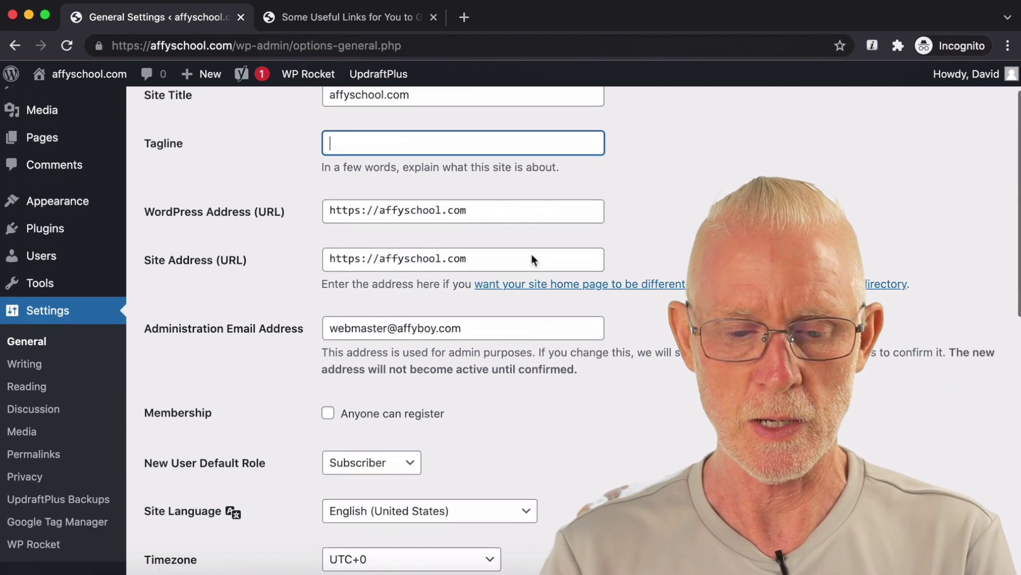
{"action": "scroll", "coordinate": [371, 437], "scroll_direction": "down", "scroll_amount": 3}
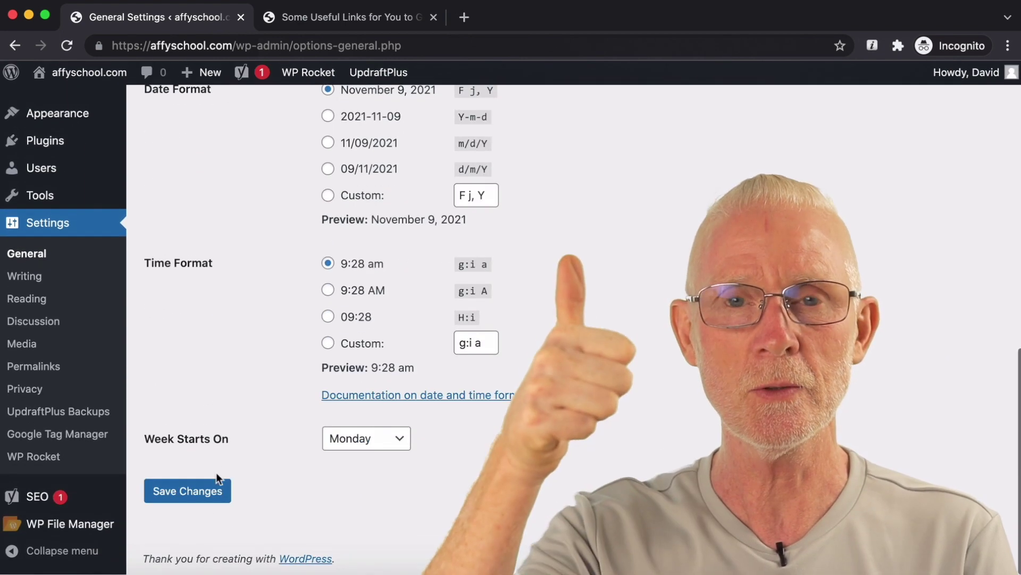
{"action": "left_click", "coordinate": [188, 490]}
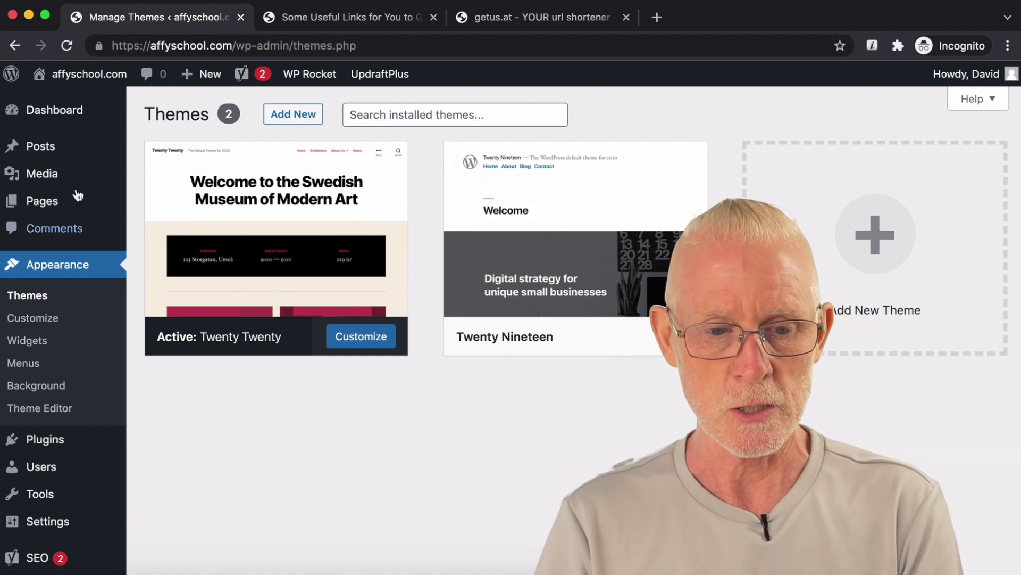
Step: Start a new blog post and dismiss the block editor welcome guide
{"action": "mouse_move", "coordinate": [32, 146]}
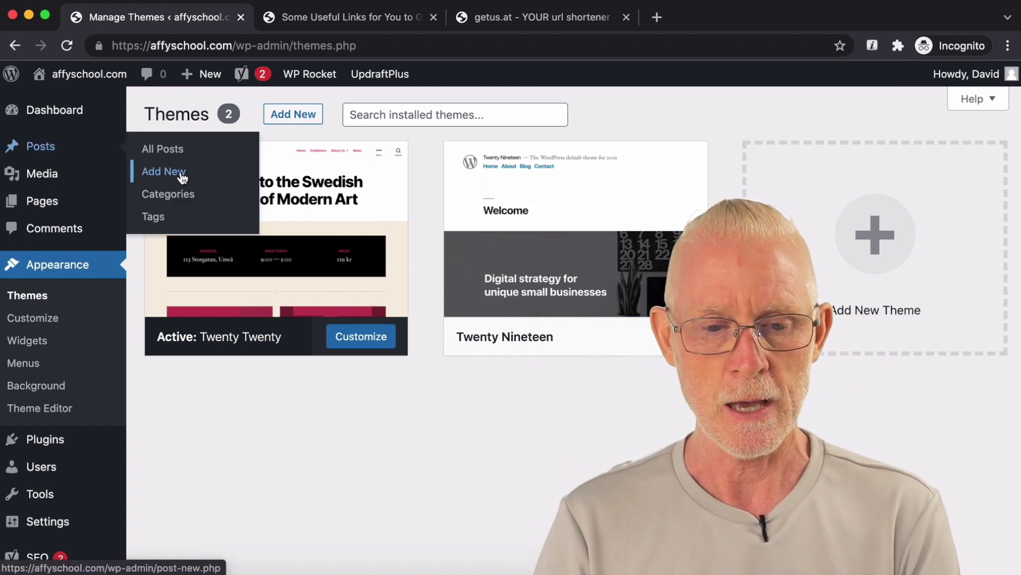
{"action": "left_click", "coordinate": [182, 176]}
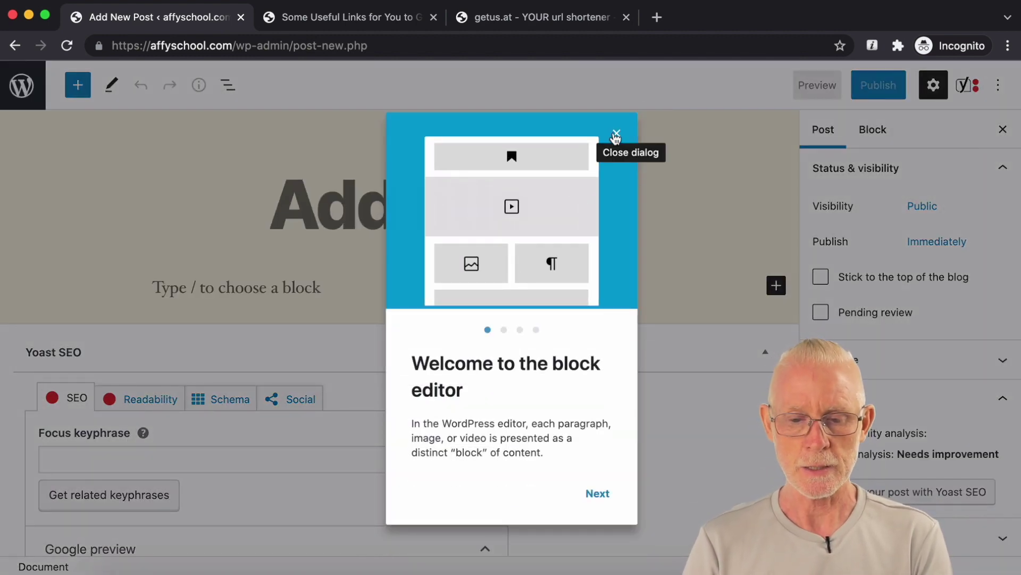
{"action": "left_click", "coordinate": [616, 135]}
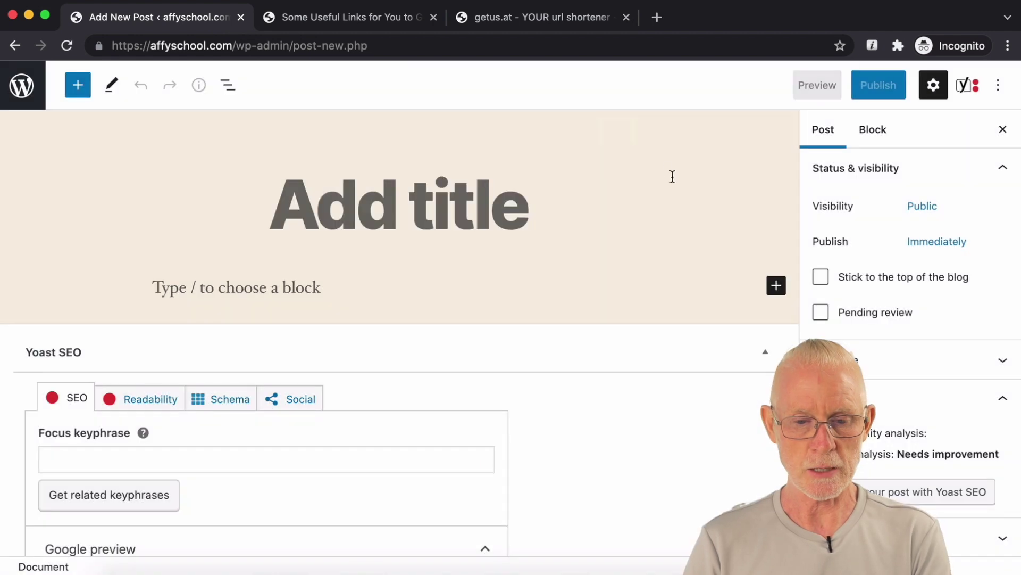
{"action": "left_click", "coordinate": [495, 218]}
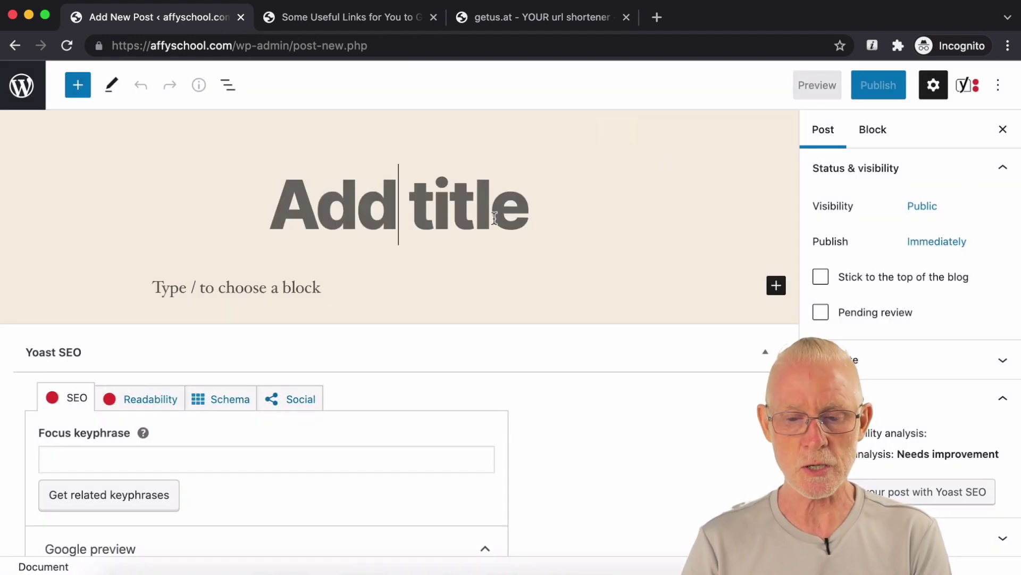
Step: Insert an empty Code block from the full block library, then switch to the getus.at tab
{"action": "left_click", "coordinate": [777, 288]}
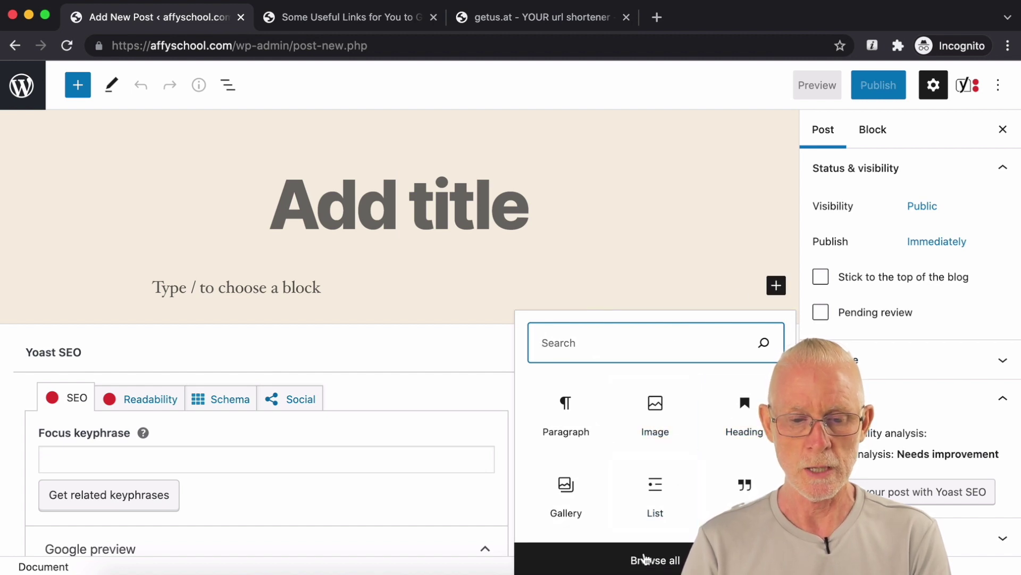
{"action": "left_click", "coordinate": [645, 558]}
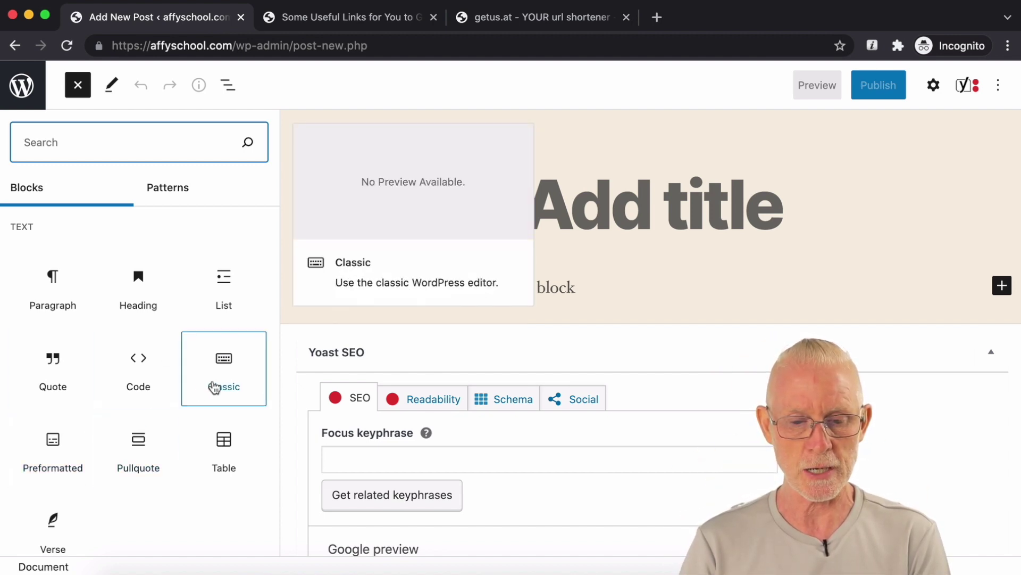
{"action": "left_click", "coordinate": [144, 379]}
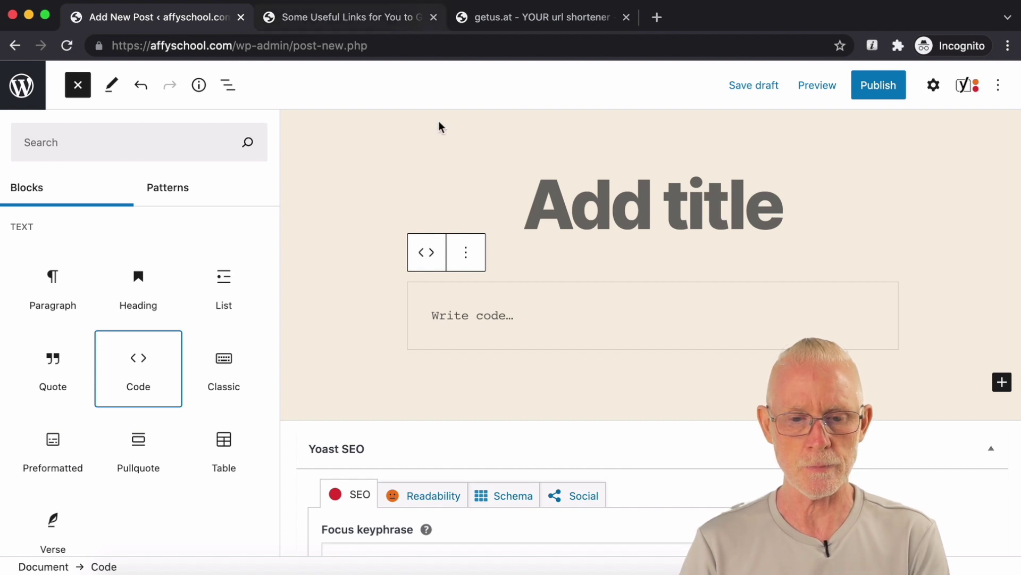
{"action": "left_click", "coordinate": [533, 21]}
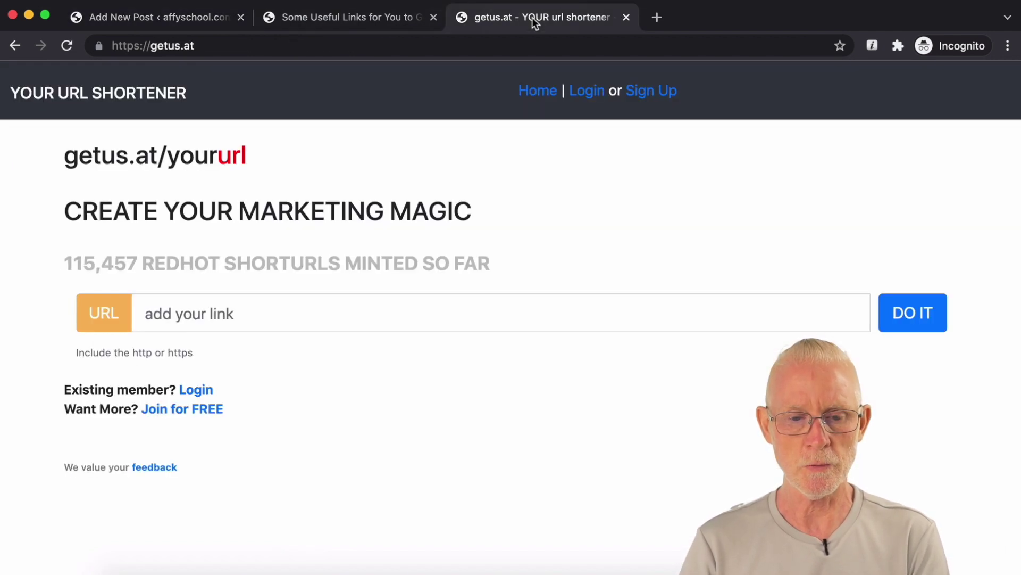
Step: Load the getus.at/elementor short link and reload it so it redirects to elementor.com
{"action": "left_click", "coordinate": [223, 47]}
{"action": "left_click", "coordinate": [223, 47]}
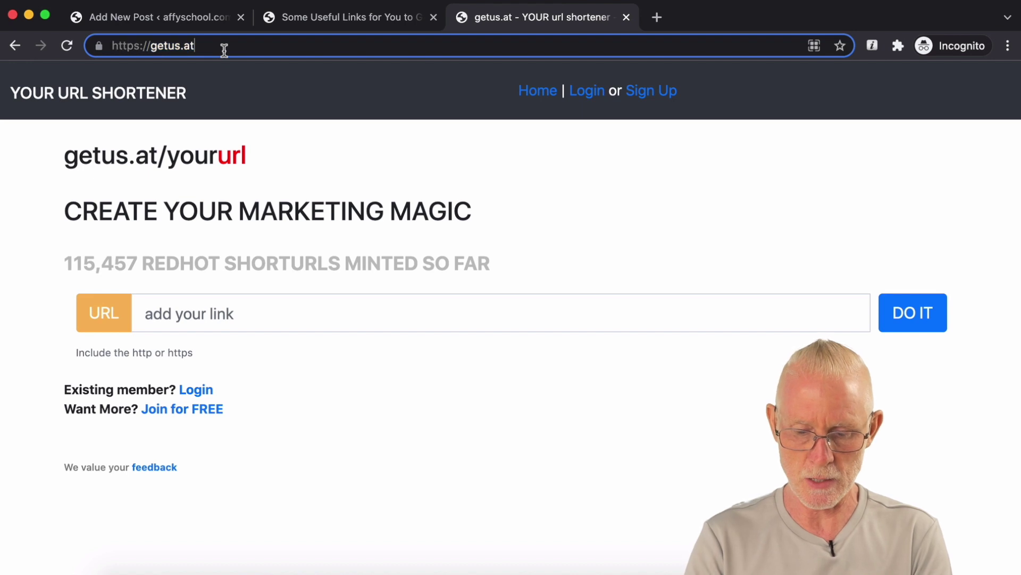
{"action": "type", "text": "/elemori"}
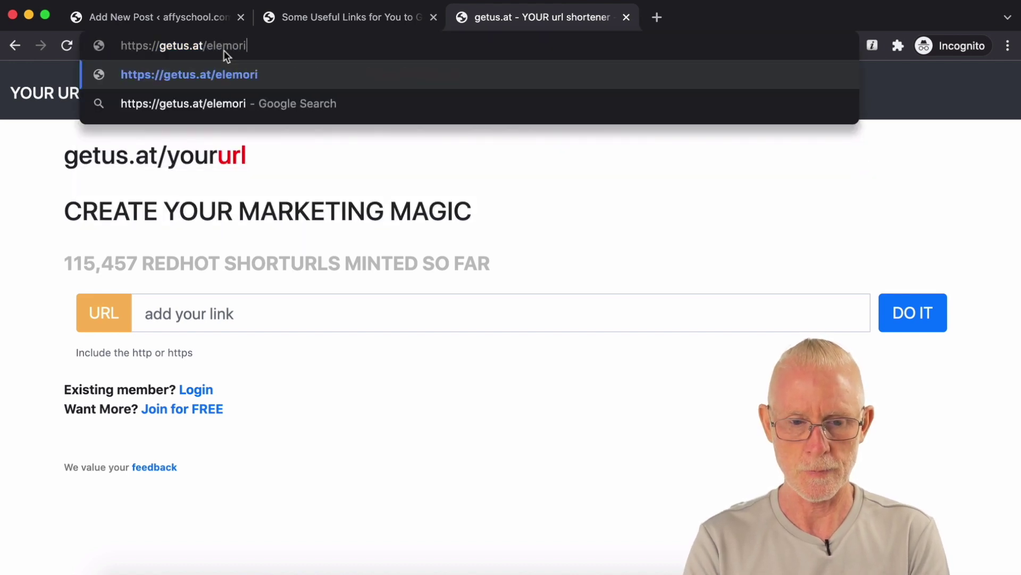
{"action": "key", "text": "BackSpace"}
{"action": "key", "text": "BackSpace"}
{"action": "key", "text": "BackSpace"}
{"action": "key", "text": "BackSpace"}
{"action": "key", "text": "BackSpace"}
{"action": "key", "text": "BackSpace"}
{"action": "type", "text": "lementor"}
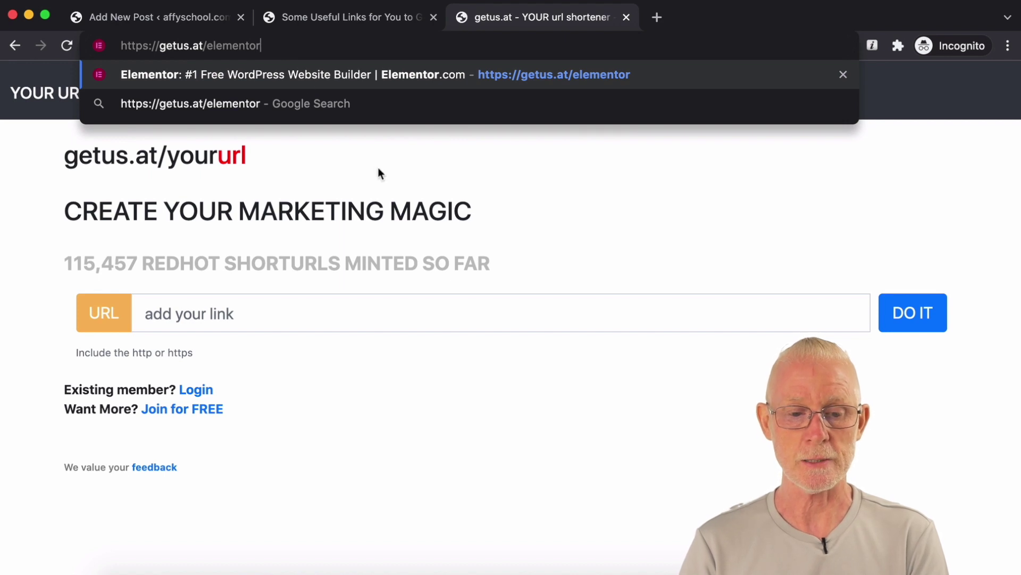
{"action": "key", "text": "Return"}
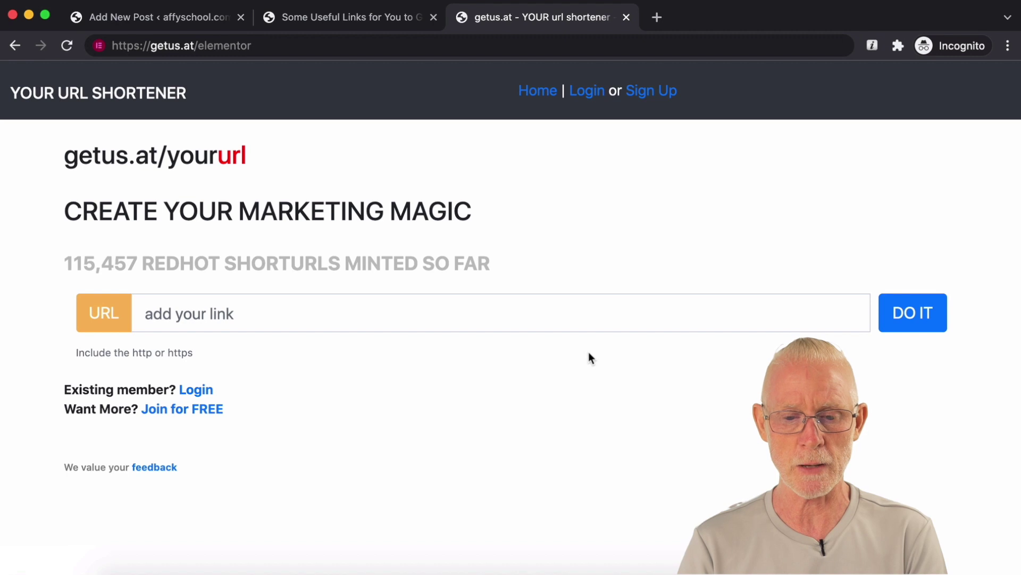
{"action": "left_click", "coordinate": [306, 47]}
{"action": "key", "text": "Return"}
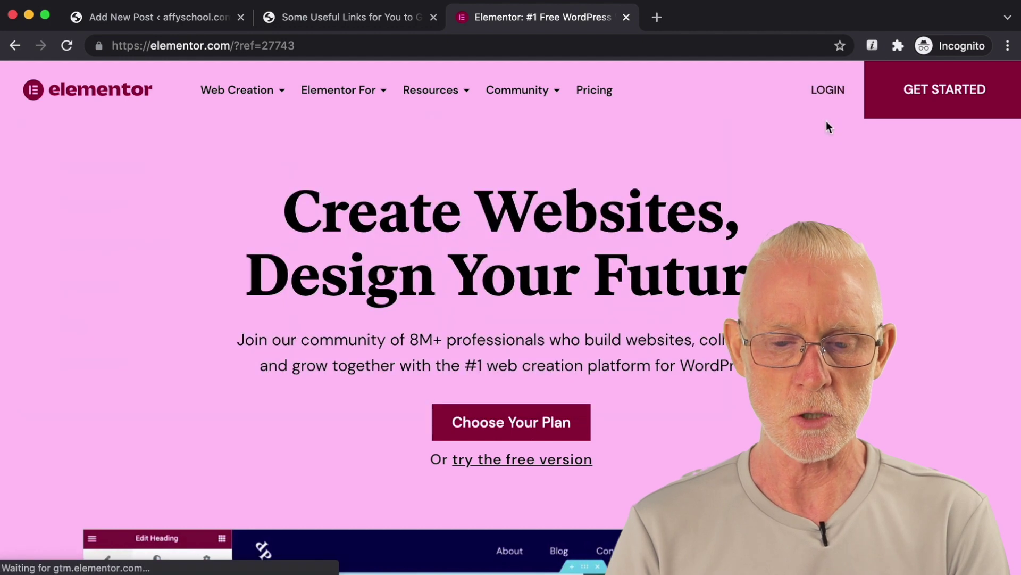
{"action": "scroll", "coordinate": [818, 141], "scroll_direction": "down", "scroll_amount": 2}
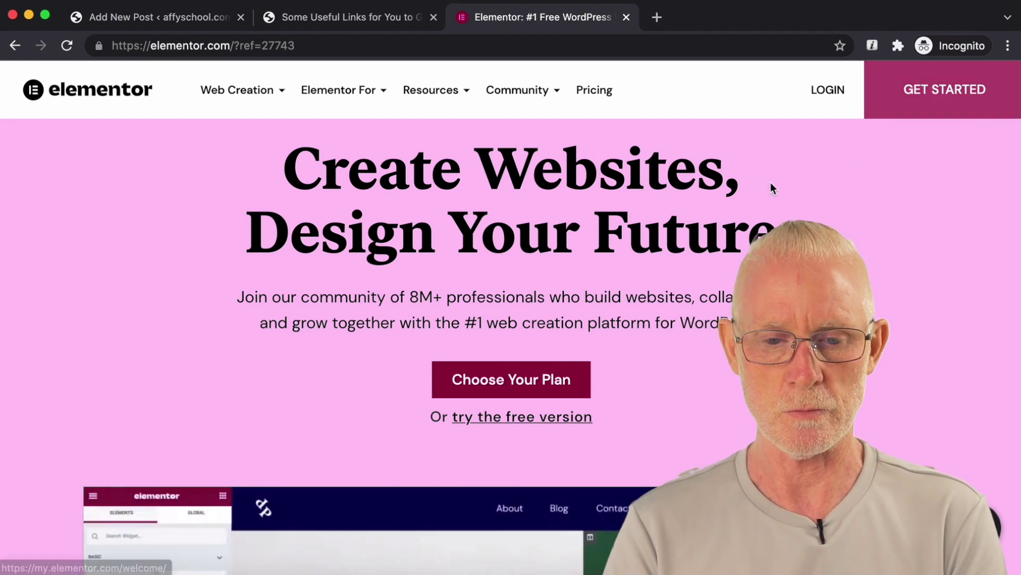
Step: Go from the Elementor homepage to the Create an Account page via Get Started
{"action": "left_click", "coordinate": [548, 415]}
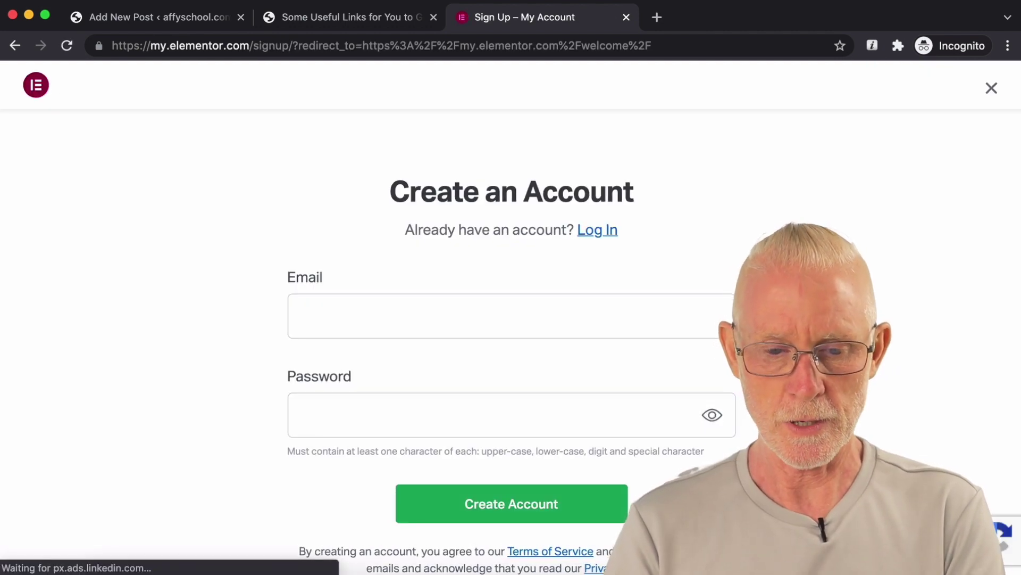
Step: Register a new Elementor account with the webmaster e-mail address and a password
{"action": "left_click", "coordinate": [511, 316]}
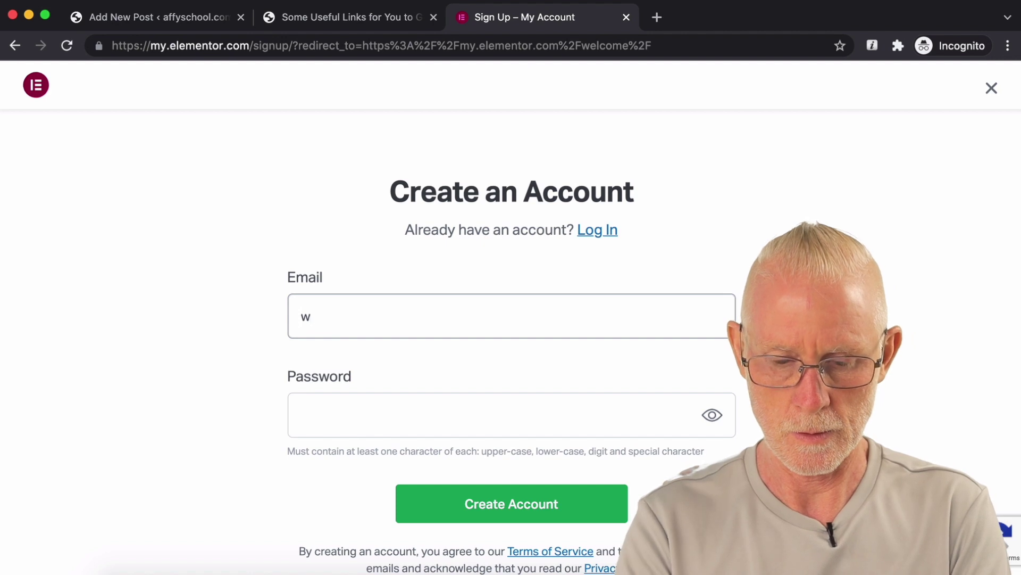
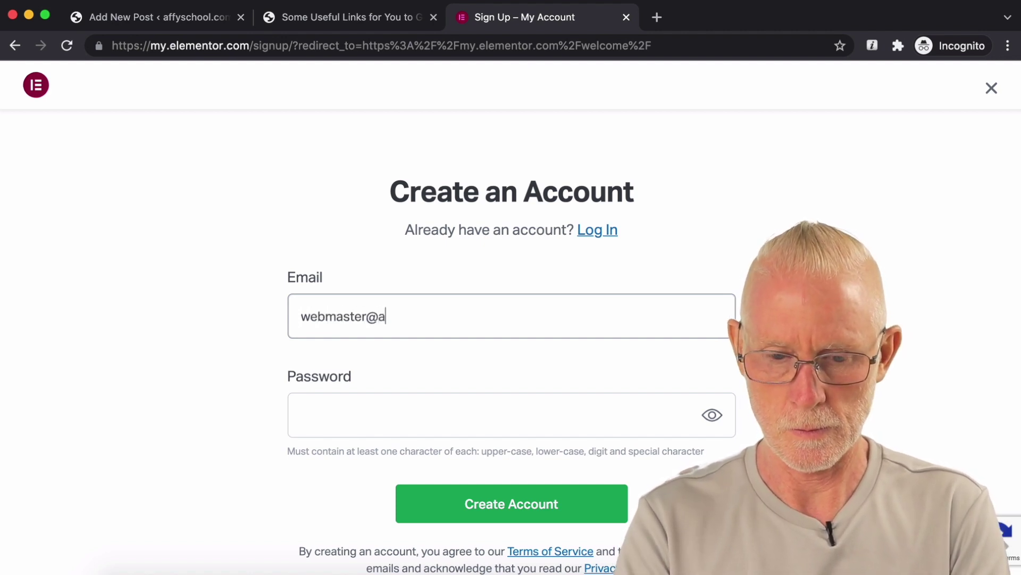
{"action": "key", "text": "Tab"}
{"action": "type", "text": "••••••"}
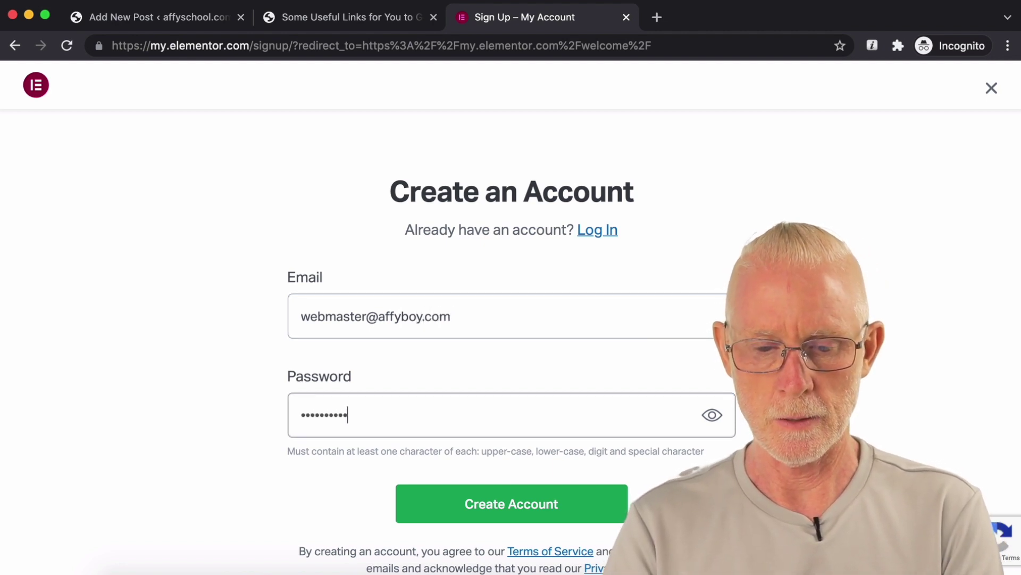
{"action": "type", "text": "•"}
{"action": "left_click", "coordinate": [532, 501]}
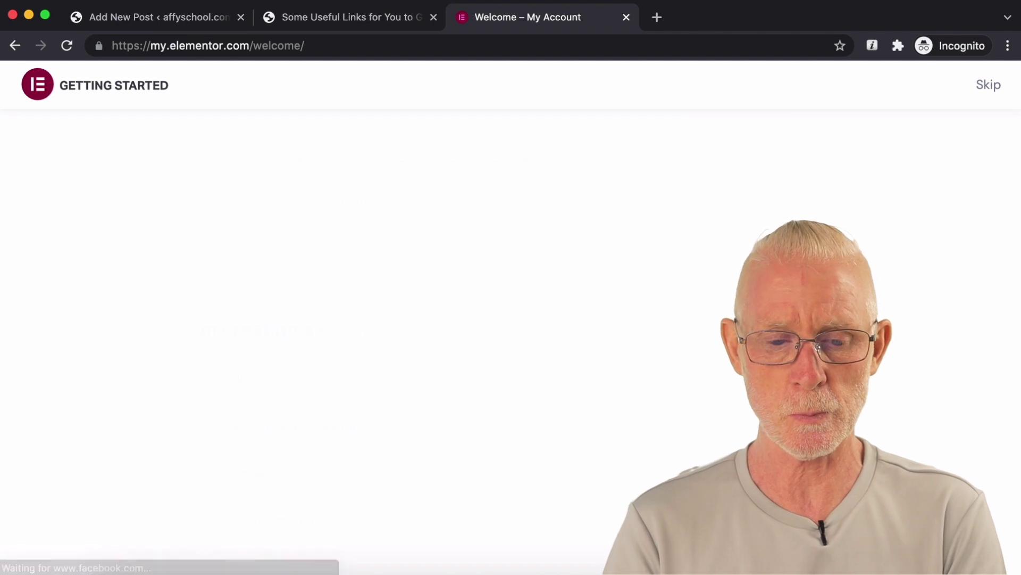
Step: Skip the onboarding questions, confirm an existing WordPress site, and choose the free plan
{"action": "scroll", "coordinate": [511, 317], "scroll_direction": "down", "scroll_amount": 1}
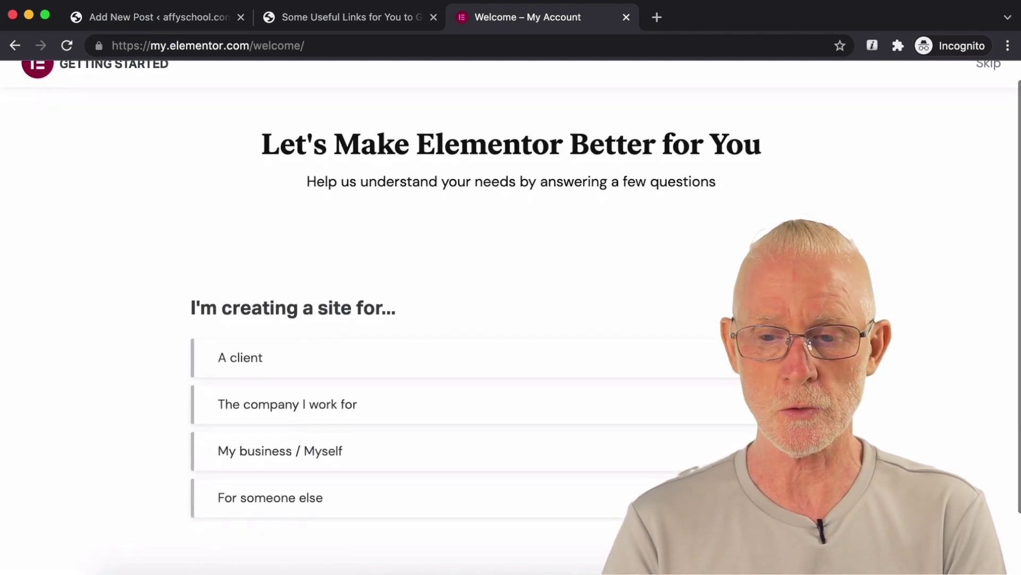
{"action": "scroll", "coordinate": [920, 159], "scroll_direction": "up", "scroll_amount": 1}
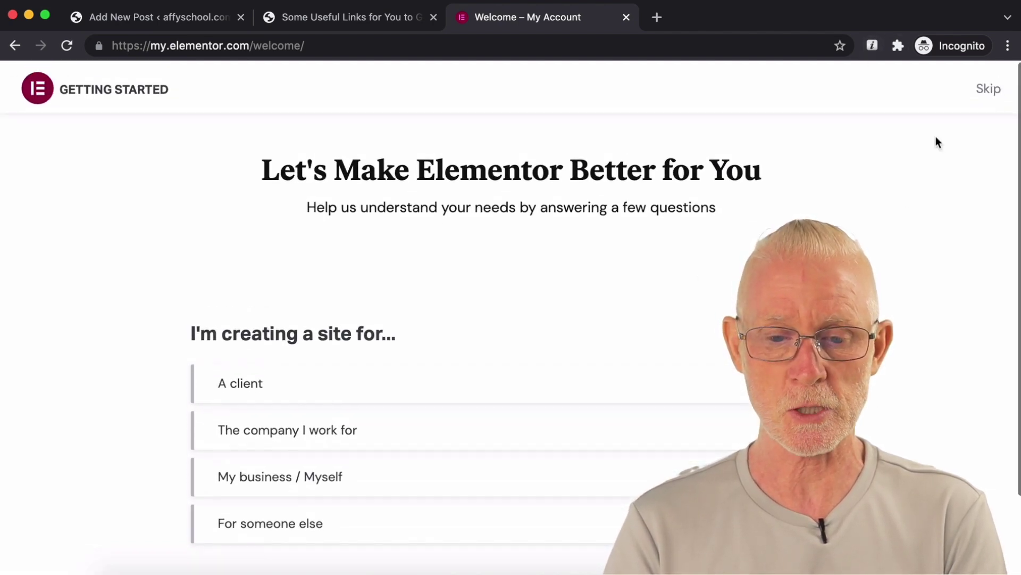
{"action": "left_click", "coordinate": [990, 91]}
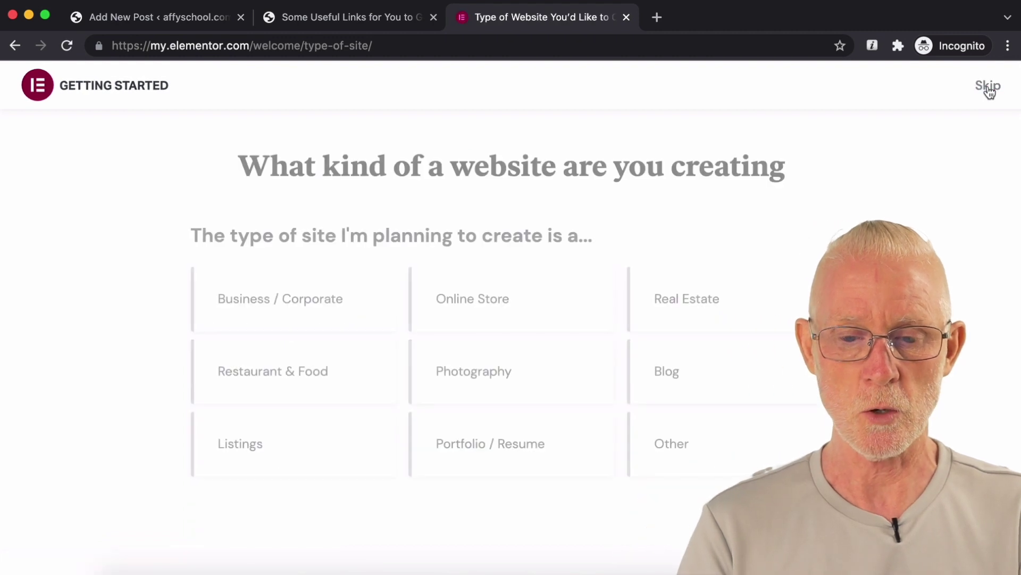
{"action": "left_click", "coordinate": [986, 90]}
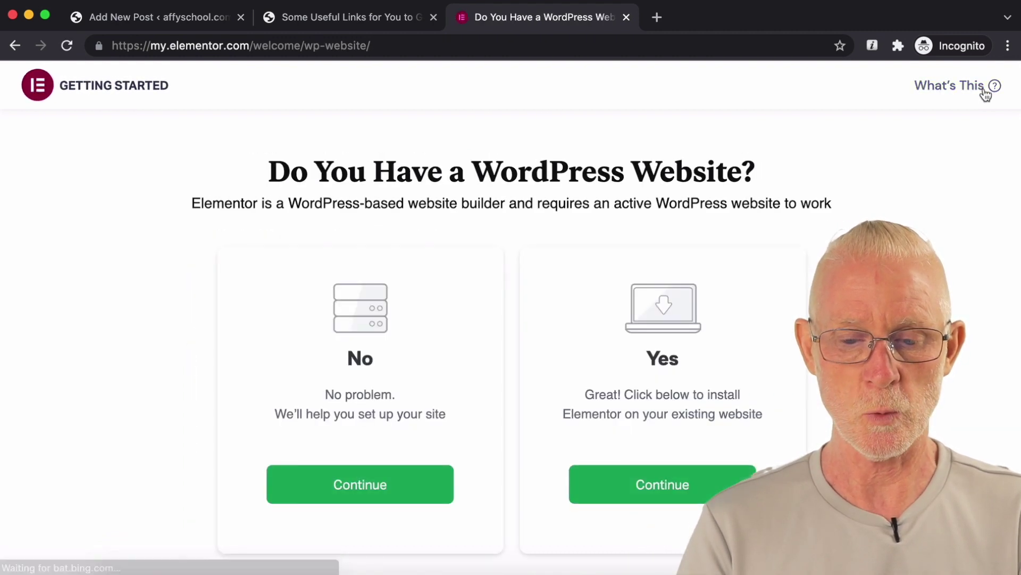
{"action": "left_click", "coordinate": [660, 483]}
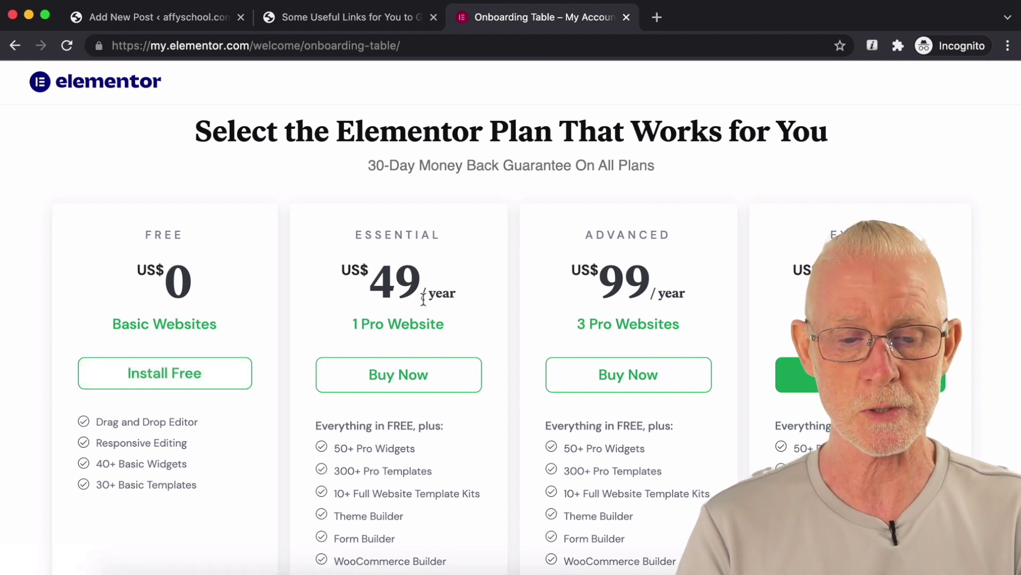
{"action": "left_click", "coordinate": [248, 365]}
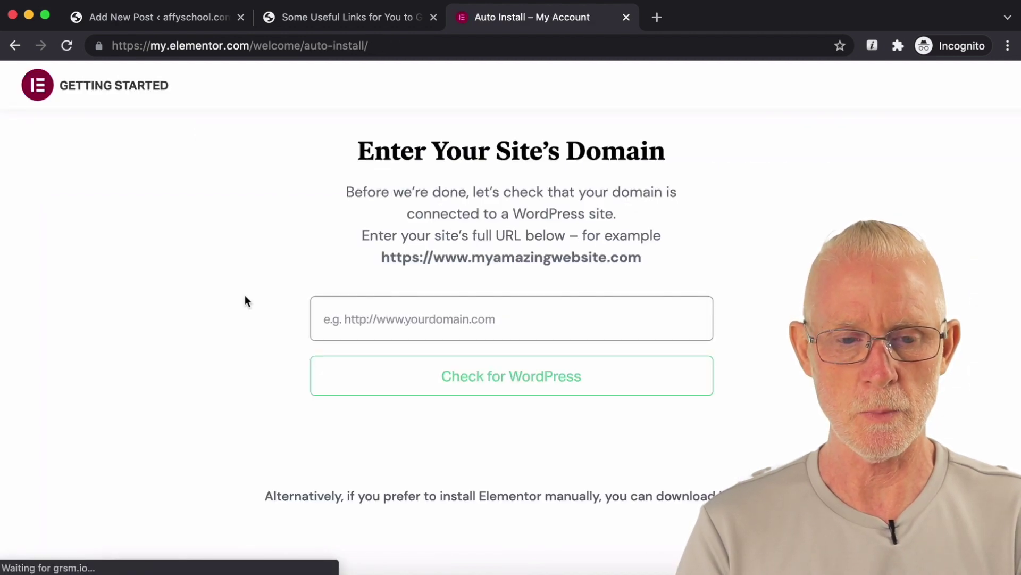
Step: Paste the site's domain, check it for WordPress, and start installing Elementor
{"action": "left_click", "coordinate": [213, 8]}
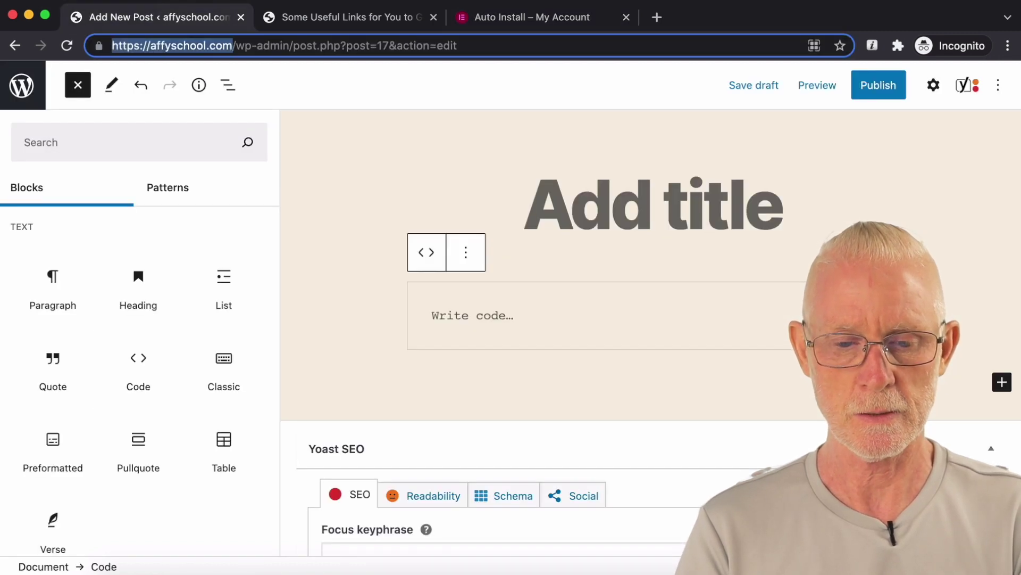
{"action": "left_click", "coordinate": [512, 24]}
{"action": "left_click", "coordinate": [392, 314]}
{"action": "type", "text": "https://affyschool.com/"}
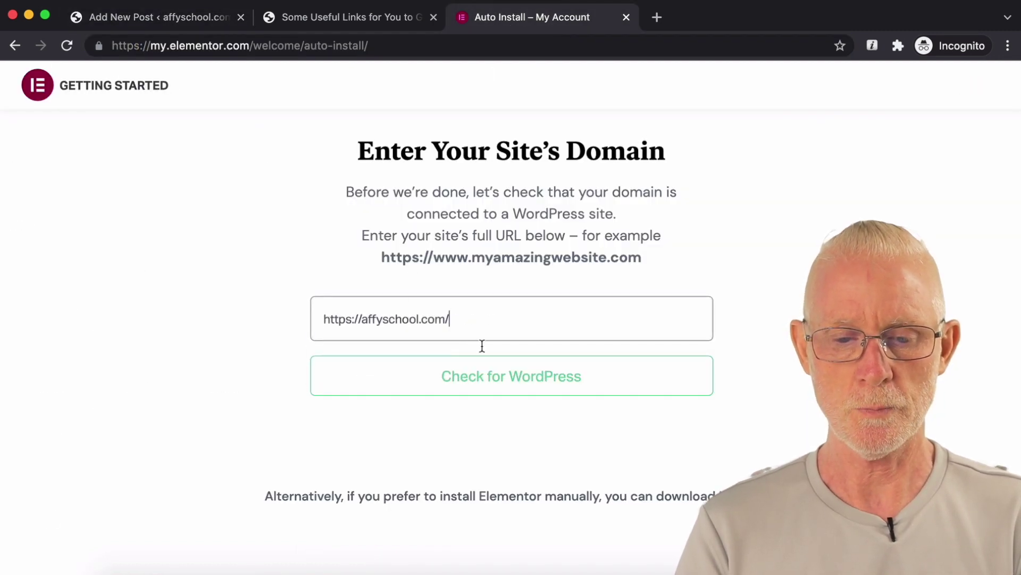
{"action": "left_click", "coordinate": [519, 382]}
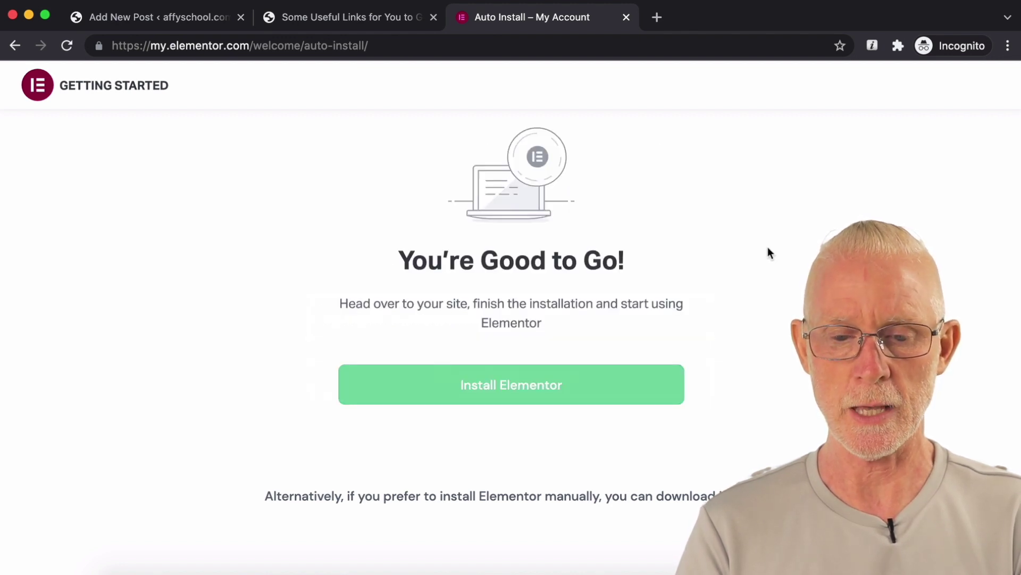
{"action": "left_click", "coordinate": [521, 387]}
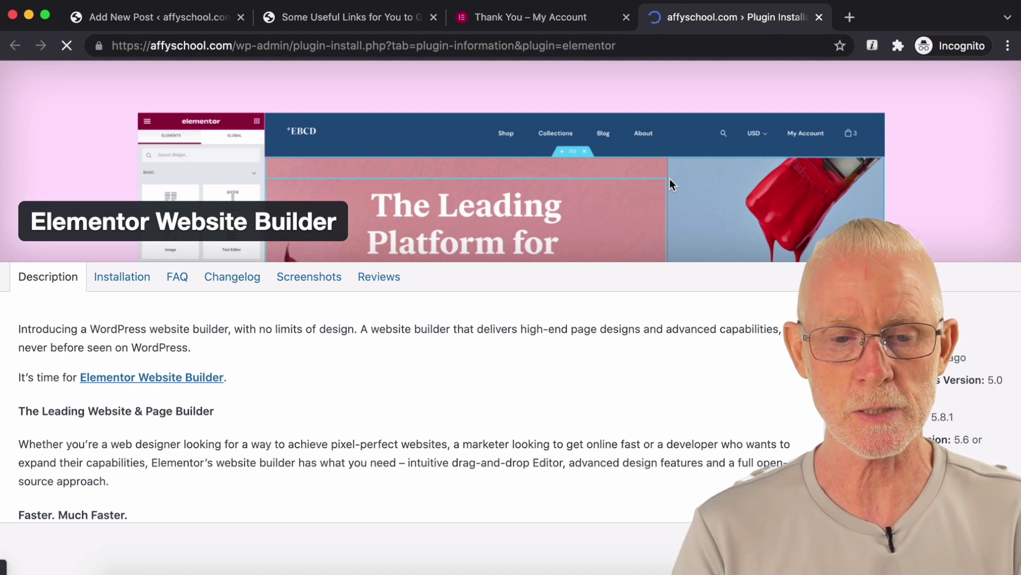
Step: Activate the Elementor plugin and review its settings page with Posts and Pages enabled
{"action": "double_click", "coordinate": [310, 46]}
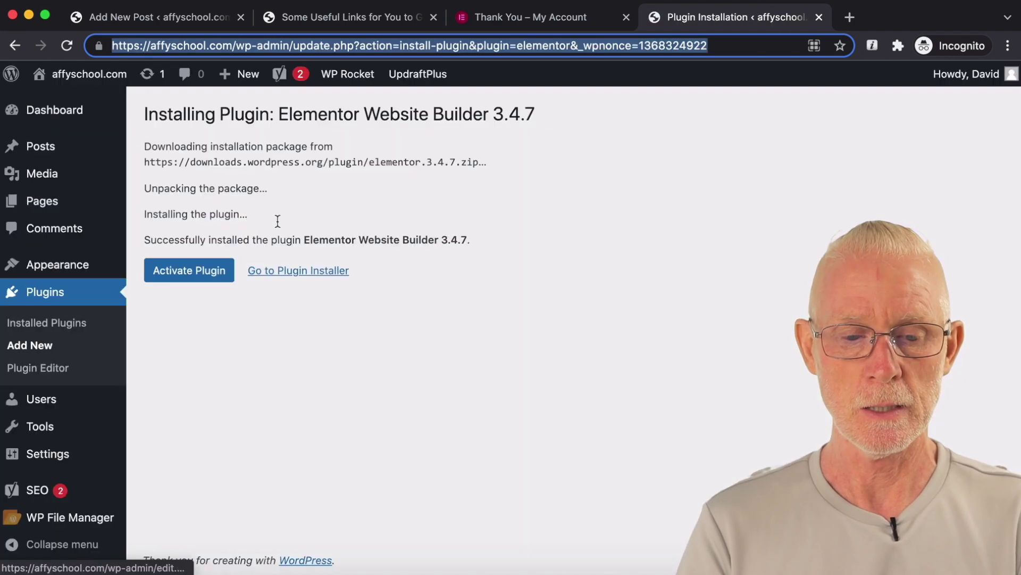
{"action": "left_click", "coordinate": [164, 275]}
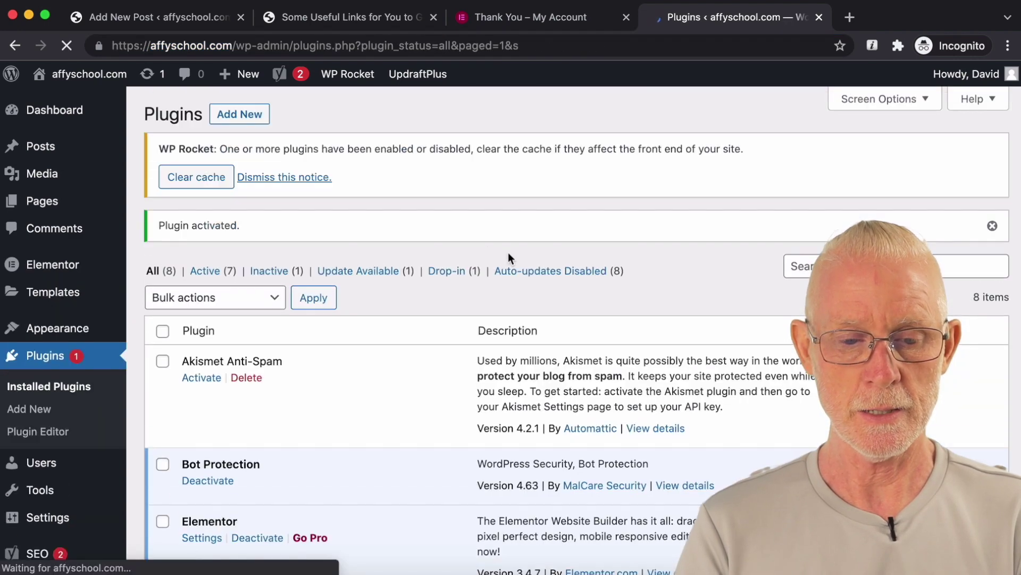
{"action": "scroll", "coordinate": [509, 256], "scroll_direction": "down", "scroll_amount": 10}
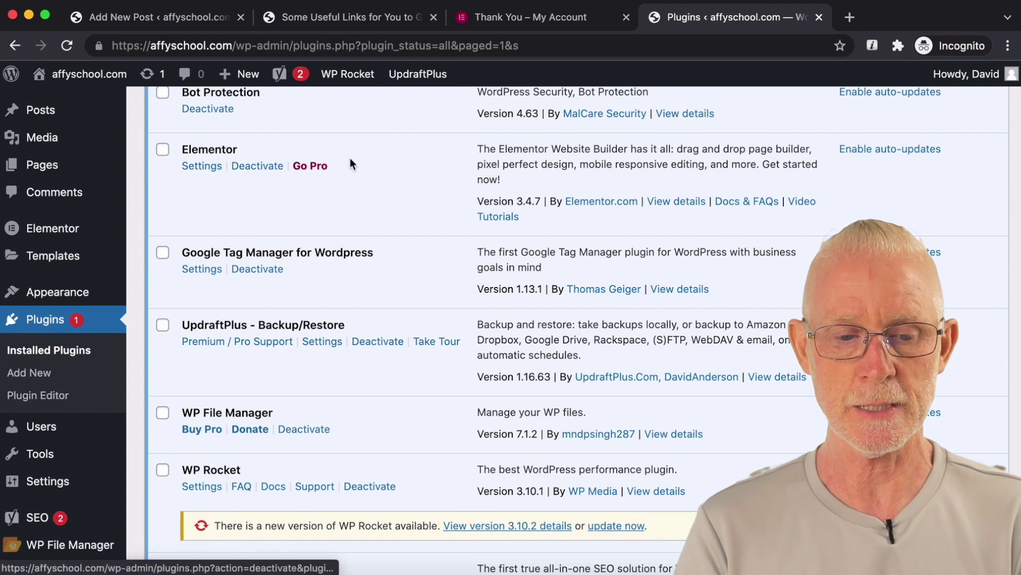
{"action": "left_click", "coordinate": [218, 169]}
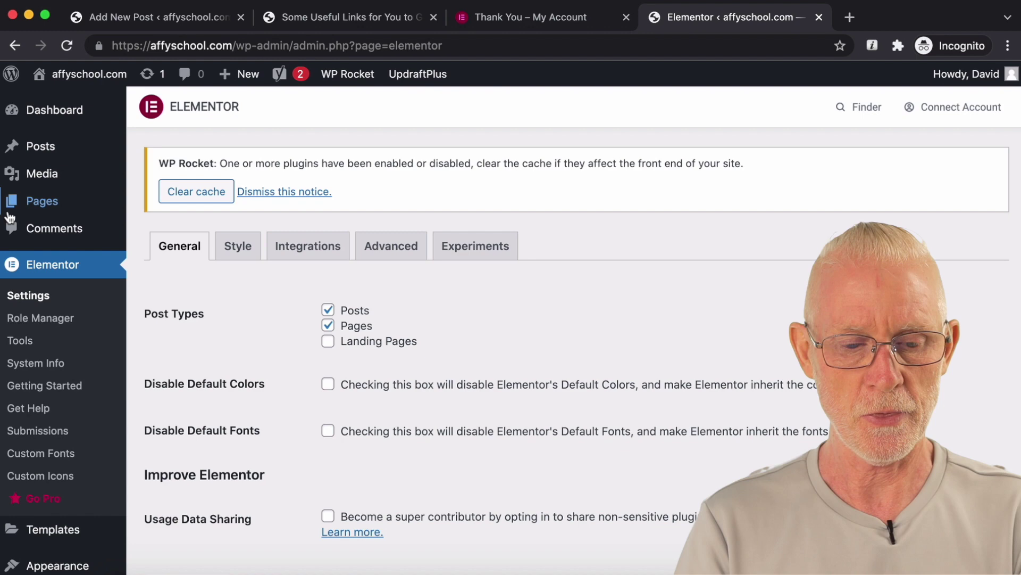
{"action": "scroll", "coordinate": [50, 324], "scroll_direction": "down", "scroll_amount": 2}
{"action": "scroll", "coordinate": [51, 330], "scroll_direction": "down", "scroll_amount": 5}
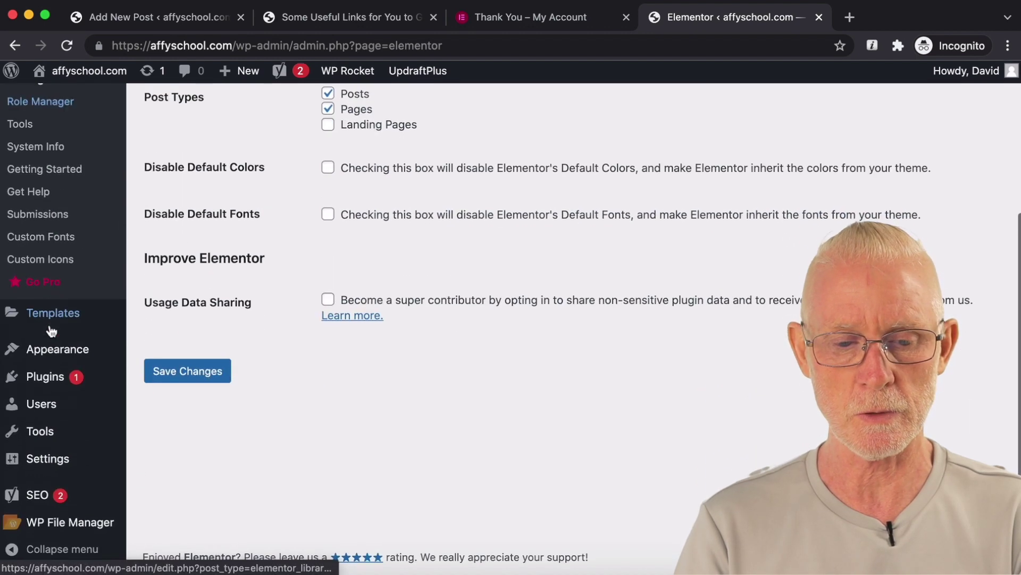
{"action": "mouse_move", "coordinate": [80, 354]}
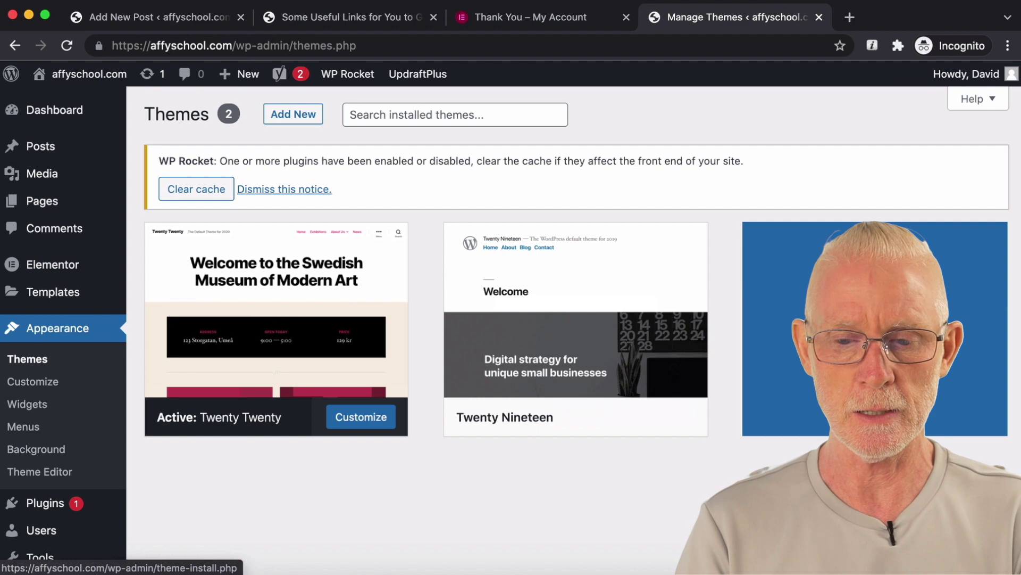
Step: Search themes for 'elem', then install and activate Hello Elementor
{"action": "left_click", "coordinate": [293, 114]}
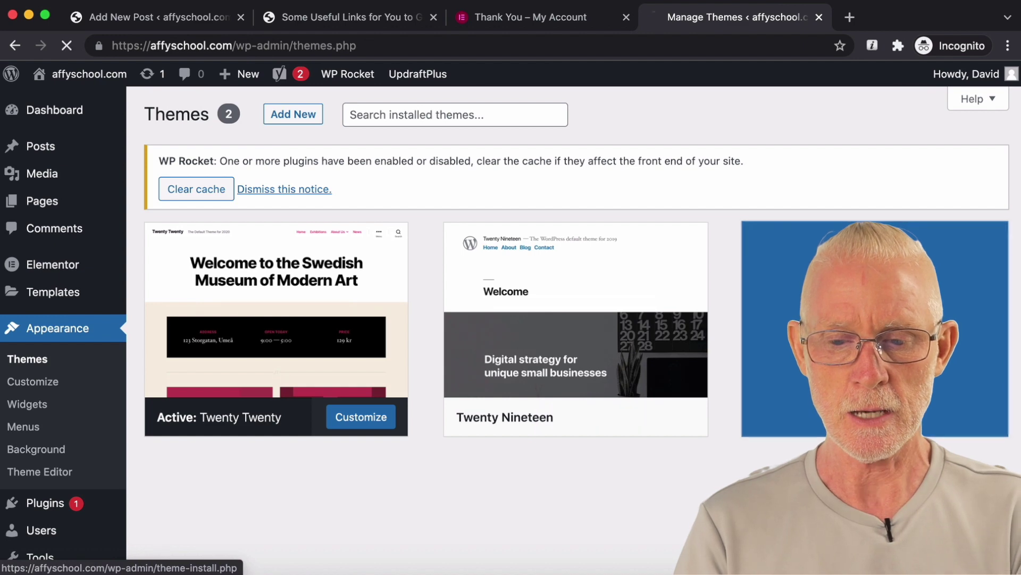
{"action": "left_click", "coordinate": [830, 240]}
{"action": "type", "text": "https://affyschool.com/"}
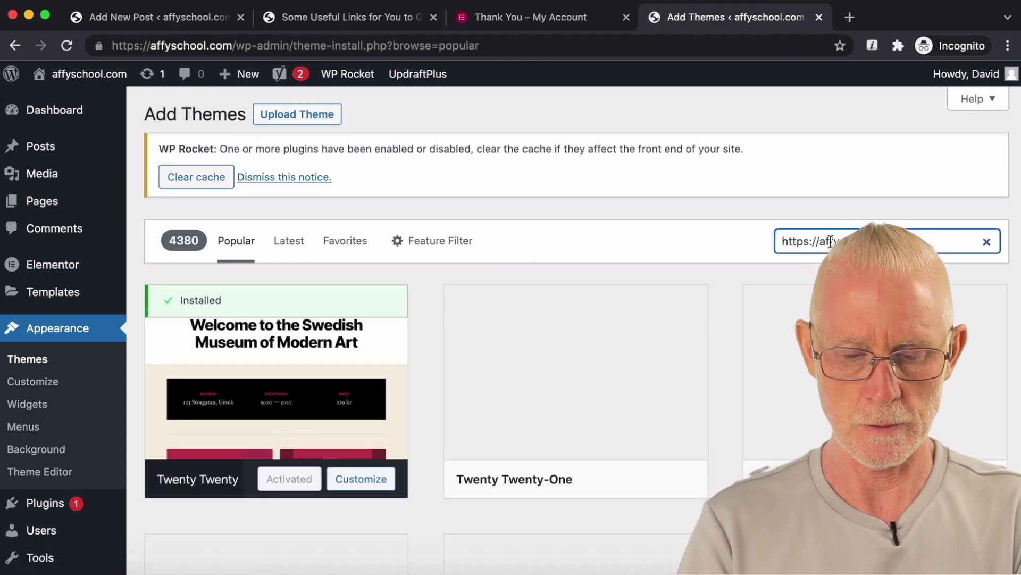
{"action": "type", "text": "elementor"}
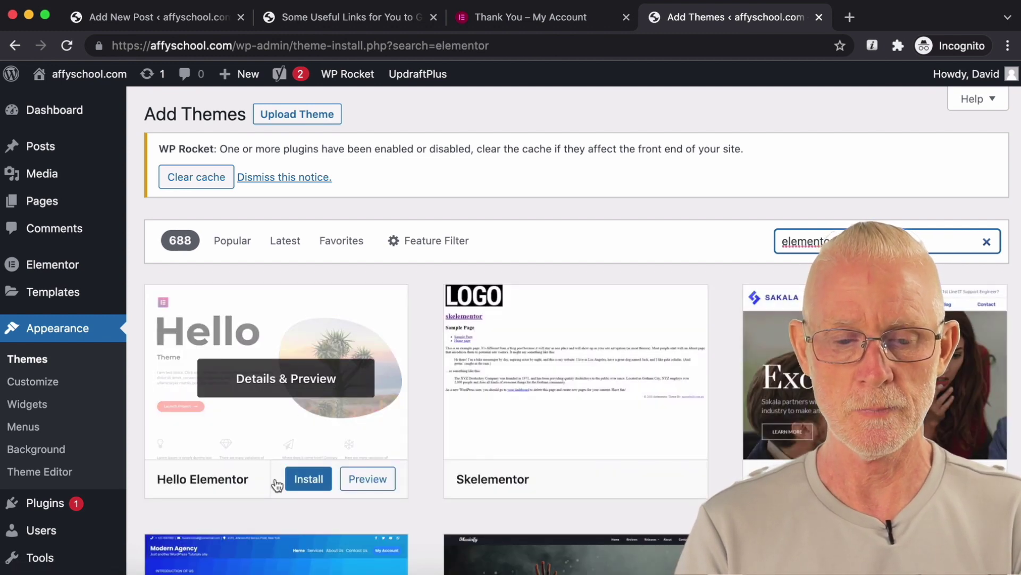
{"action": "left_click", "coordinate": [306, 480]}
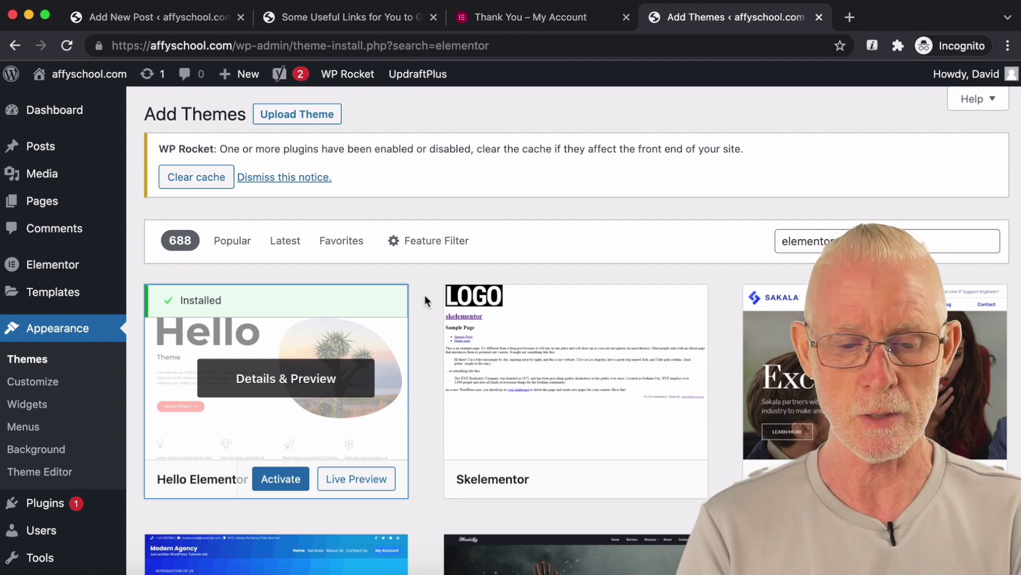
{"action": "left_click", "coordinate": [282, 480]}
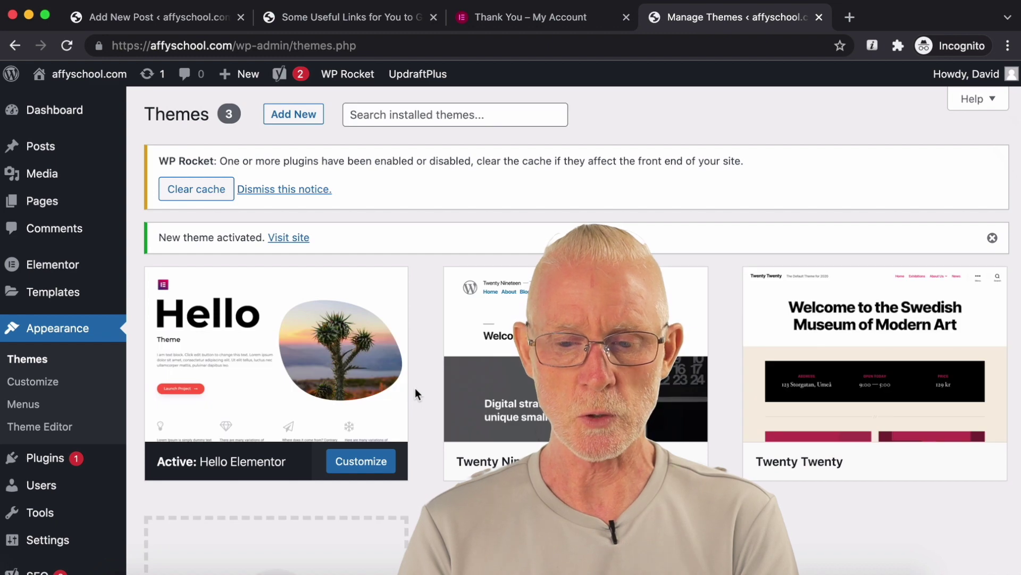
Step: Delete the Twenty Twenty and Twenty Nineteen themes
{"action": "scroll", "coordinate": [420, 376], "scroll_direction": "down", "scroll_amount": 2}
{"action": "scroll", "coordinate": [420, 377], "scroll_direction": "down", "scroll_amount": 3}
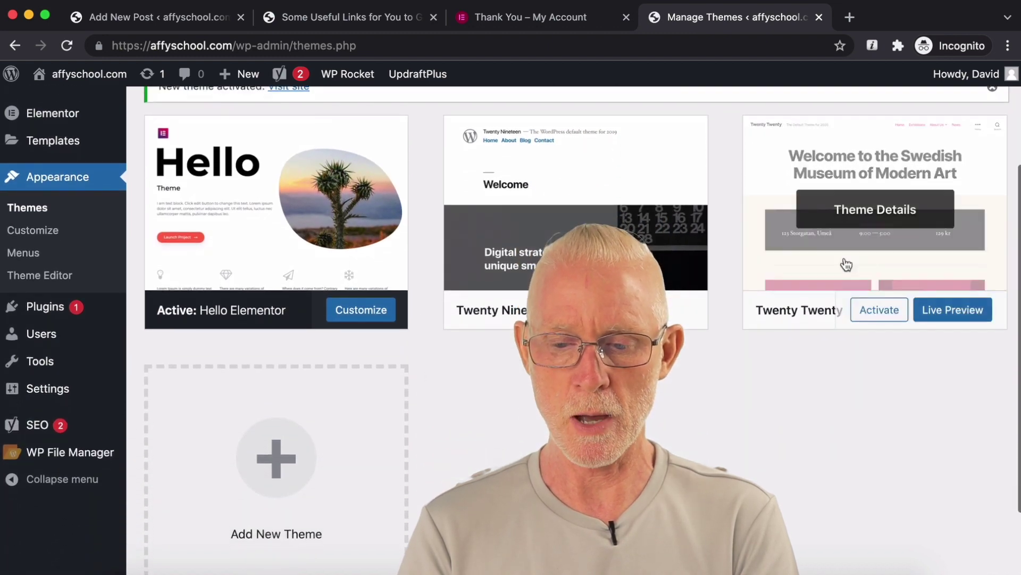
{"action": "left_click", "coordinate": [921, 266]}
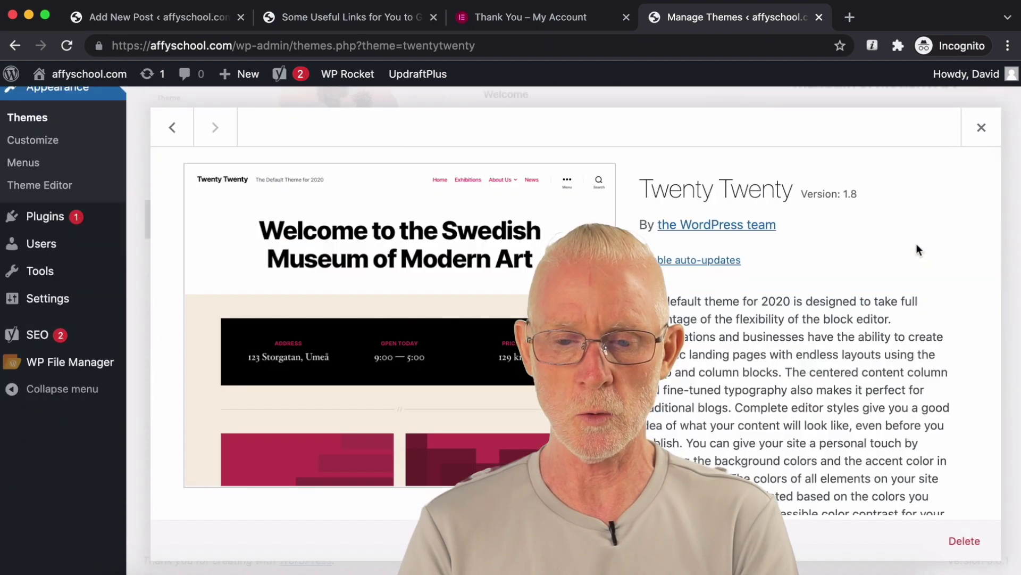
{"action": "left_click", "coordinate": [965, 541]}
{"action": "left_click", "coordinate": [659, 175]}
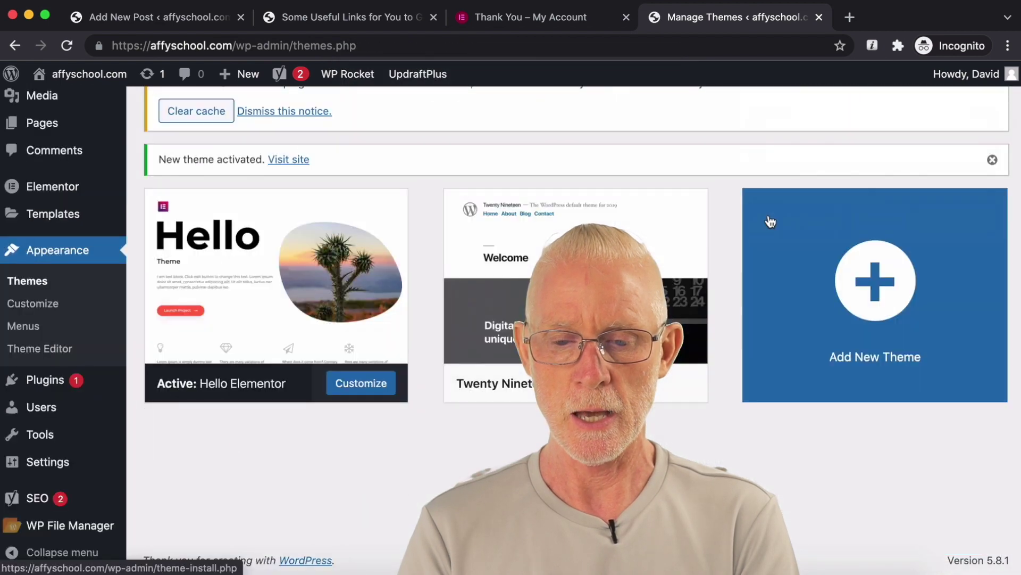
{"action": "left_click", "coordinate": [492, 287]}
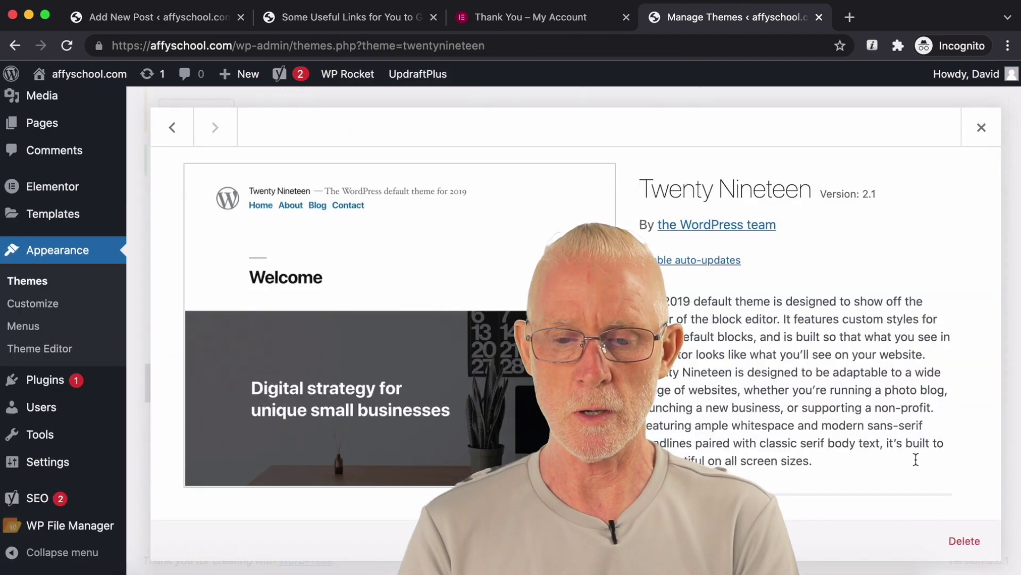
{"action": "left_click", "coordinate": [970, 543]}
{"action": "left_click", "coordinate": [661, 176]}
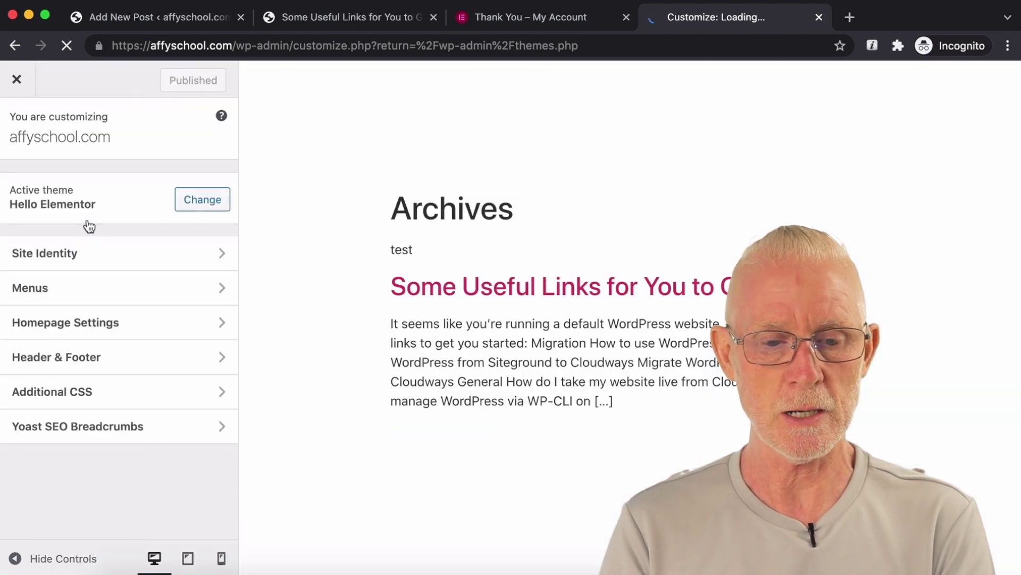
Step: Look at the customizer's Site Identity settings, then return to the dashboard
{"action": "left_click", "coordinate": [60, 262]}
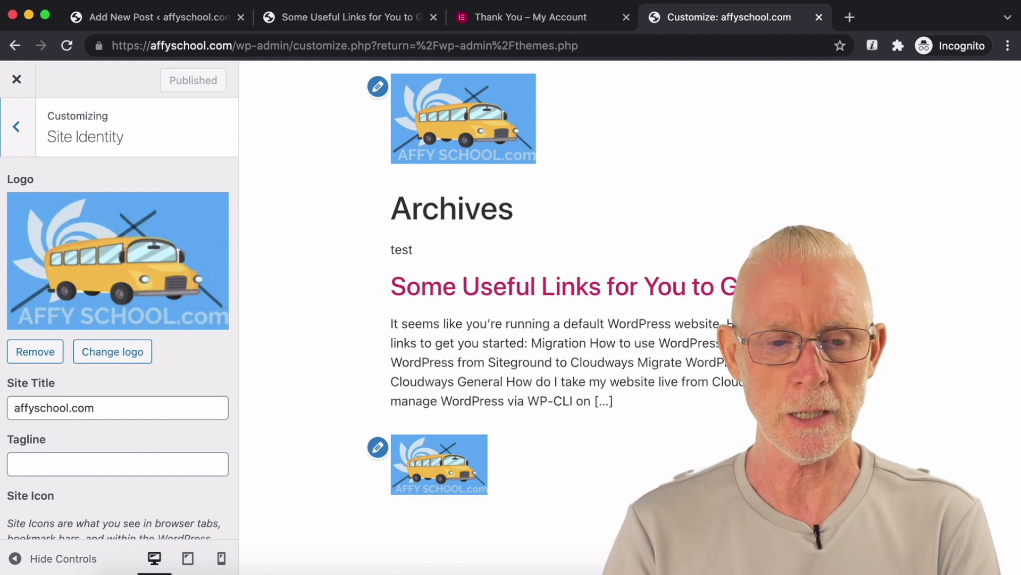
{"action": "left_click", "coordinate": [17, 79]}
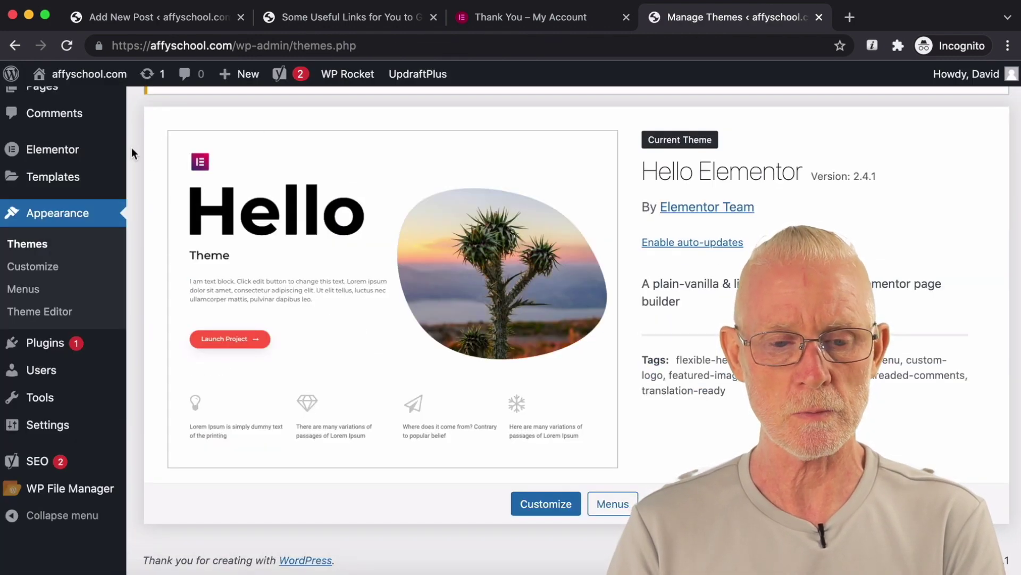
{"action": "scroll", "coordinate": [132, 148], "scroll_direction": "up", "scroll_amount": 3}
{"action": "mouse_move", "coordinate": [64, 146]}
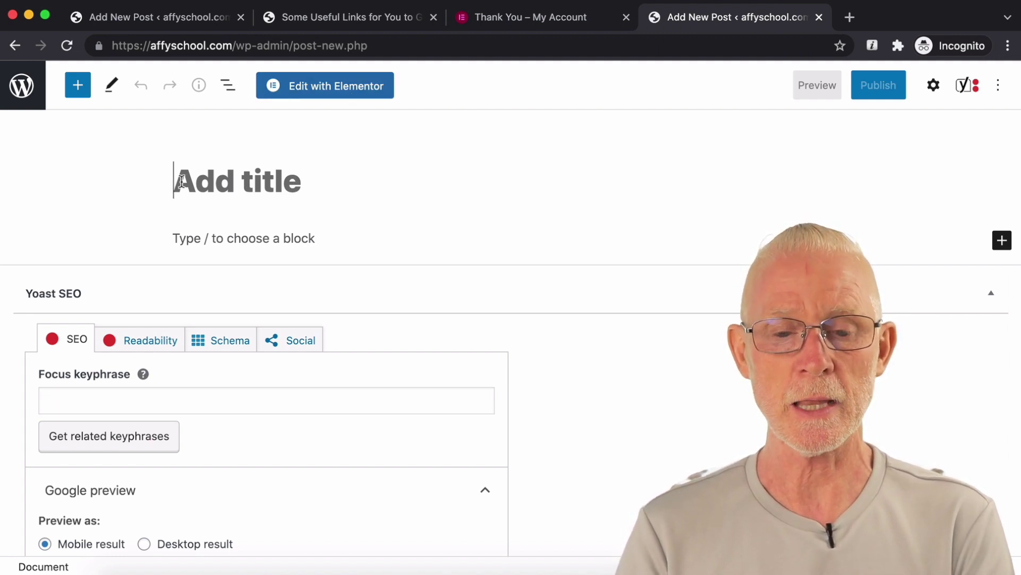
Step: Open Elementor #19 in Elementor and drag a Heading widget into the empty area
{"action": "left_click", "coordinate": [314, 90]}
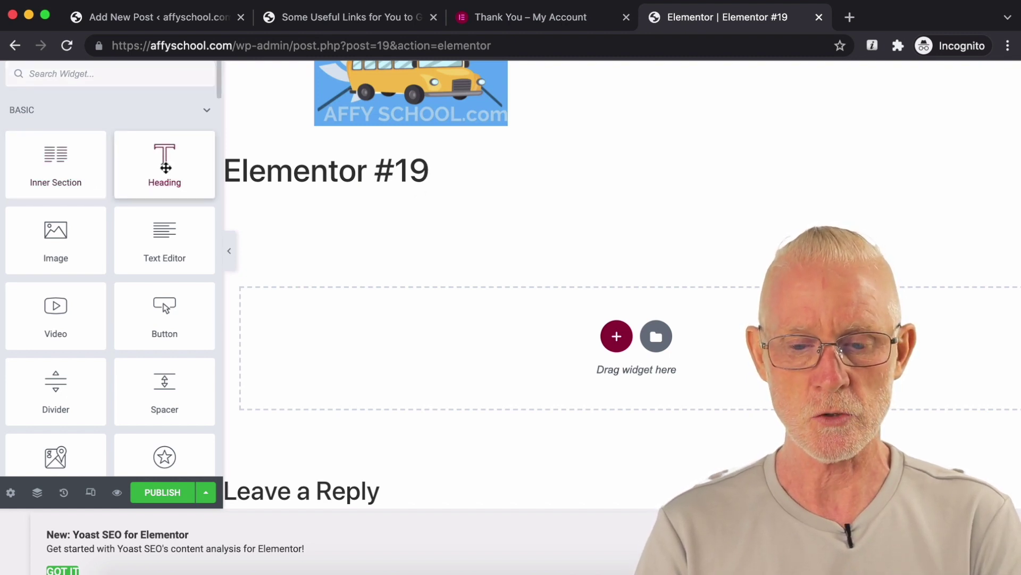
{"action": "left_click_drag", "start_coordinate": [165, 158], "coordinate": [584, 328]}
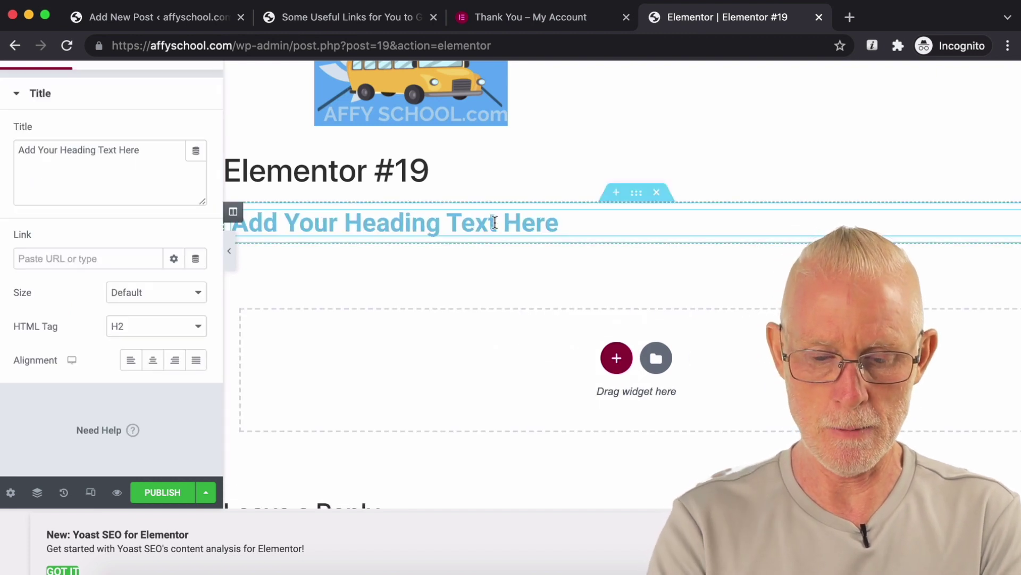
Step: Set the heading to 'MY HEADING YAHOO !' and add a two-column and a one-column section below
{"action": "triple_click", "coordinate": [567, 219]}
{"action": "type", "text": "MY"}
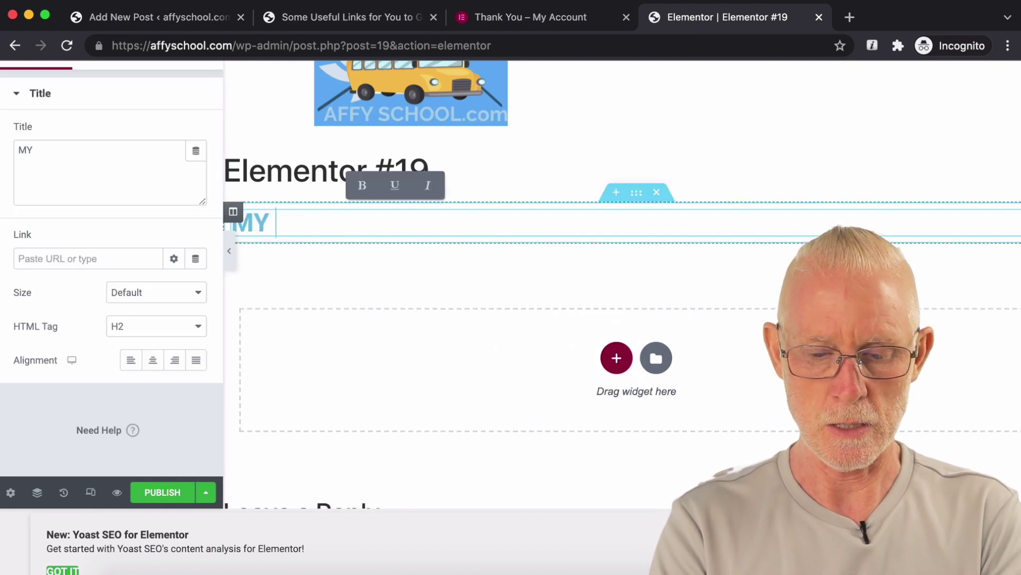
{"action": "type", "text": " HEADING YAHOO"}
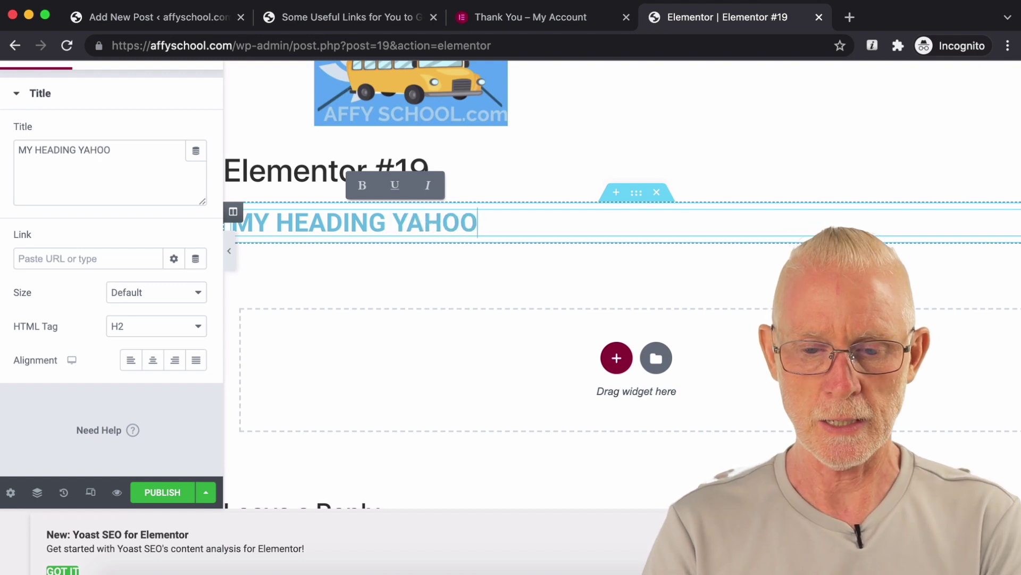
{"action": "type", "text": " !"}
{"action": "left_click", "coordinate": [617, 358]}
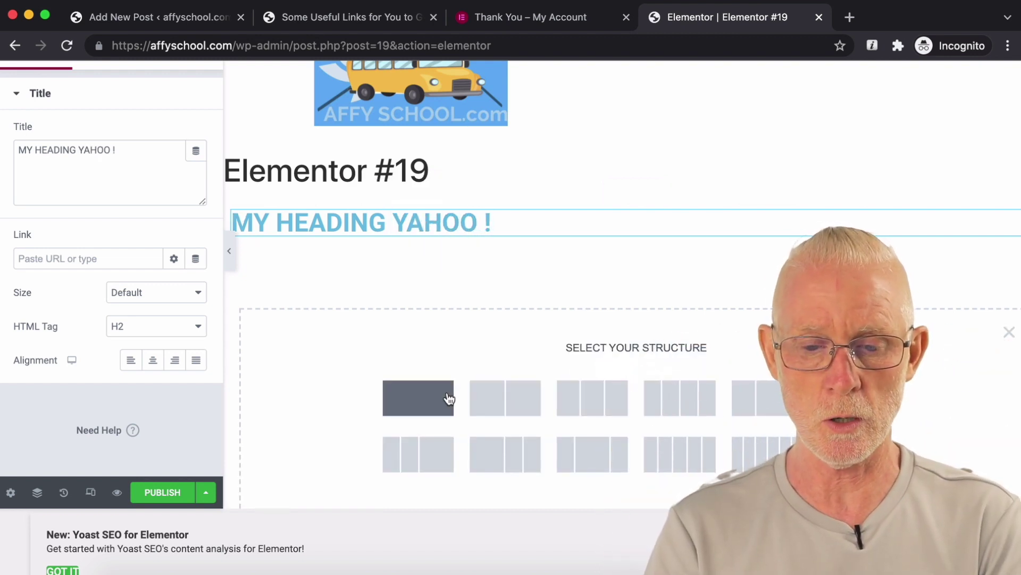
{"action": "left_click", "coordinate": [491, 395]}
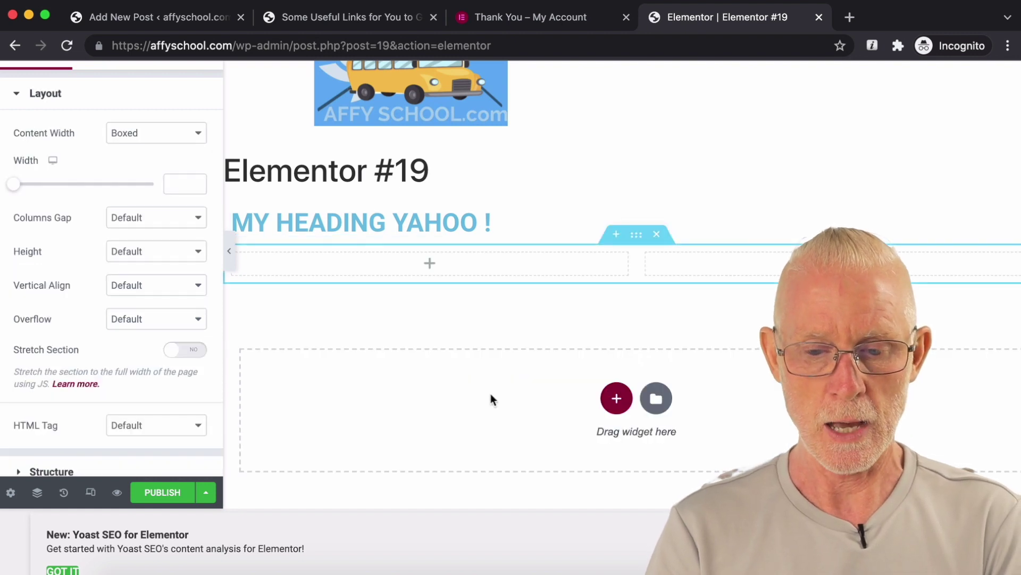
{"action": "left_click", "coordinate": [617, 398]}
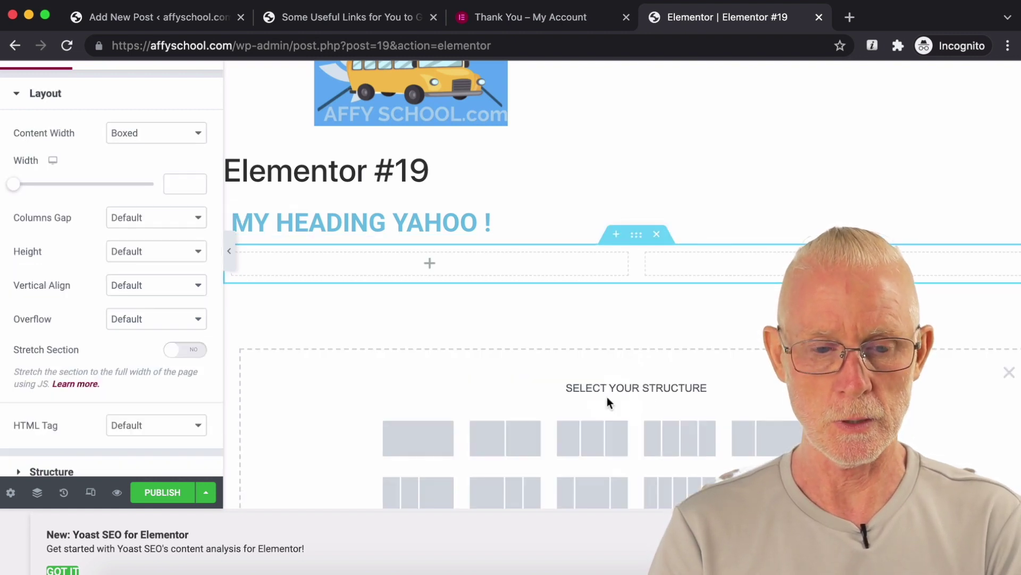
{"action": "left_click", "coordinate": [429, 440]}
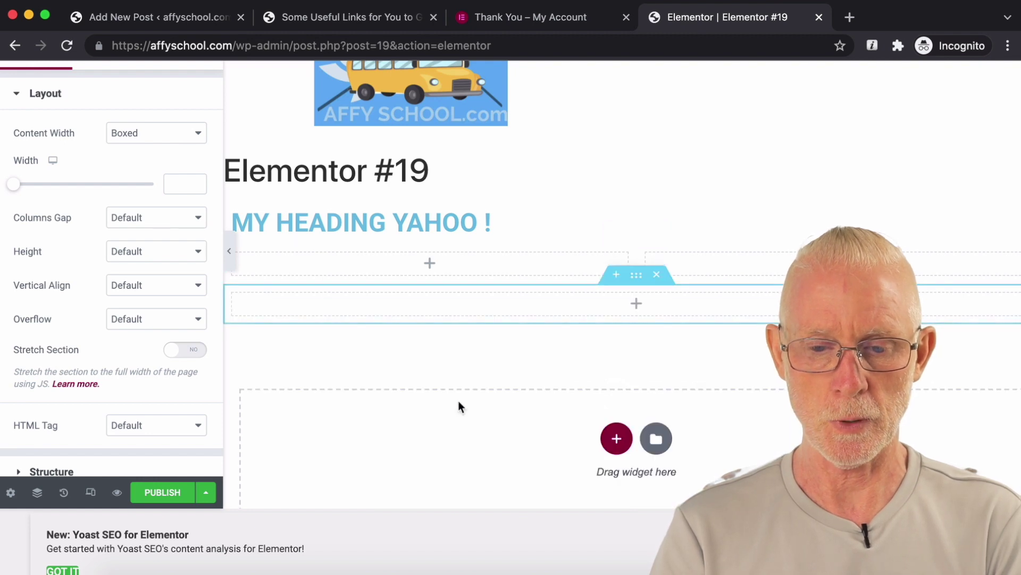
Step: Place an Image widget in the left column and a Text Editor in the right
{"action": "left_click", "coordinate": [636, 303]}
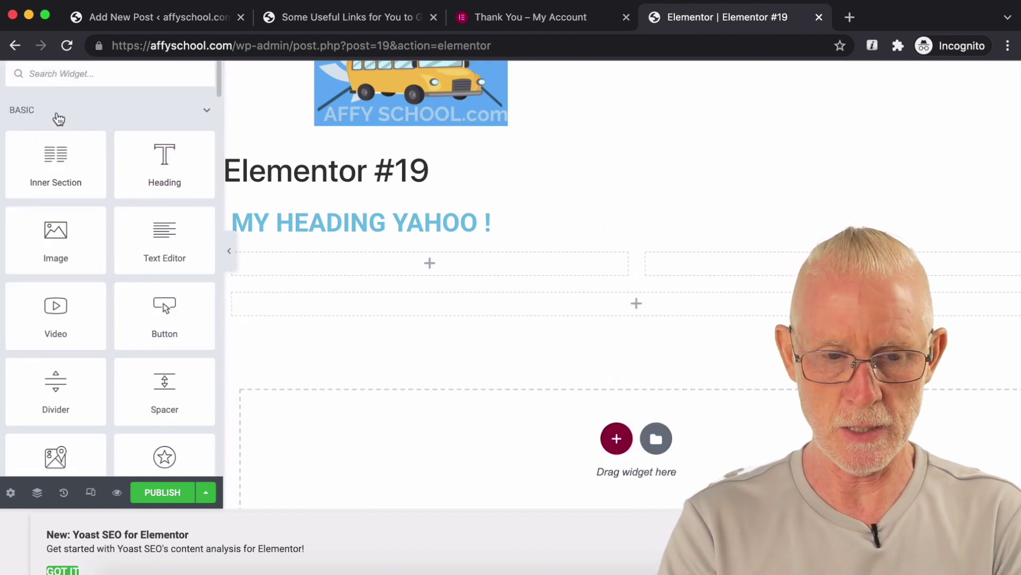
{"action": "type", "text": "image"}
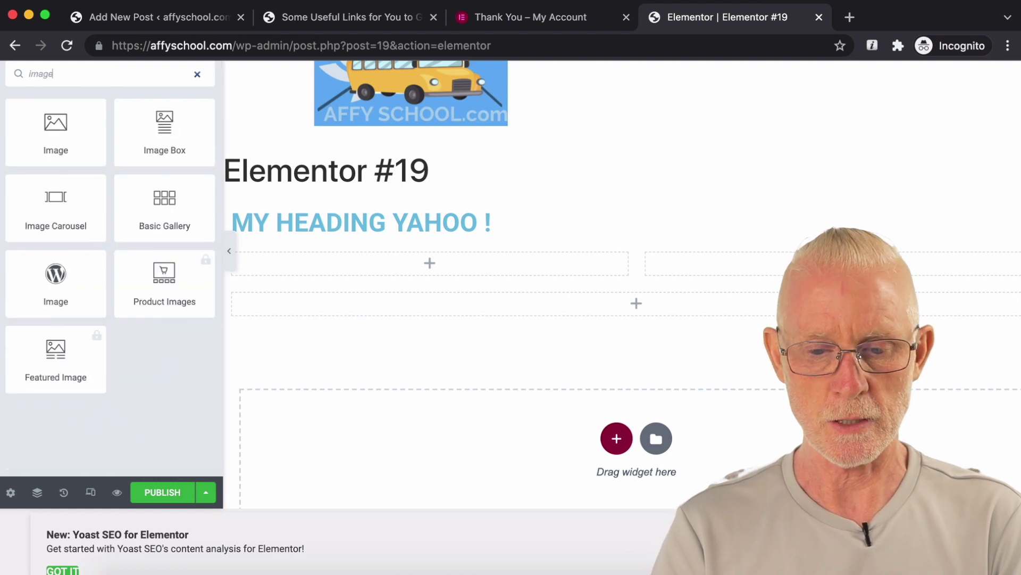
{"action": "left_click_drag", "start_coordinate": [359, 212], "coordinate": [423, 266]}
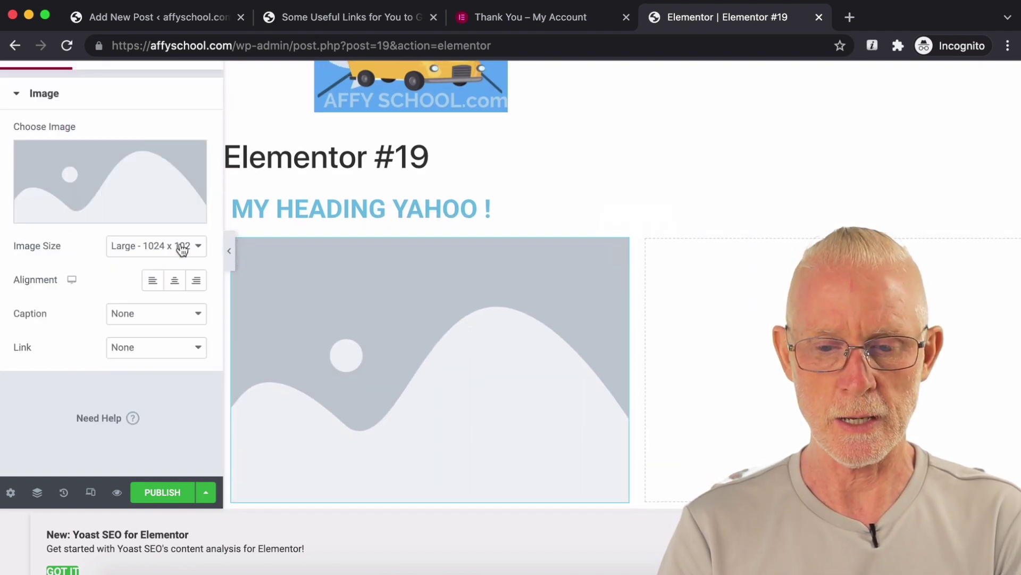
{"action": "left_click", "coordinate": [704, 331]}
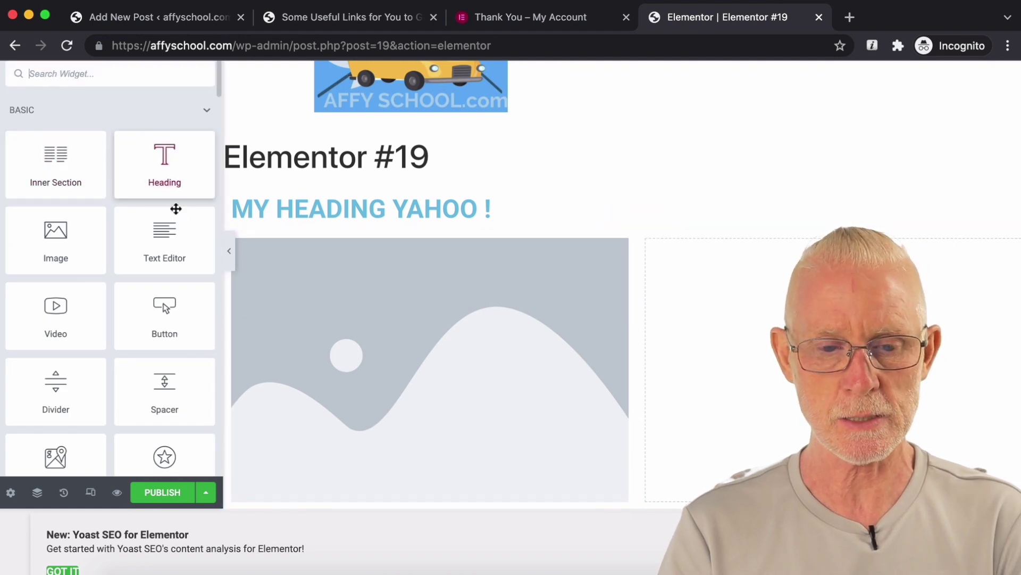
{"action": "left_click_drag", "start_coordinate": [174, 245], "coordinate": [752, 346]}
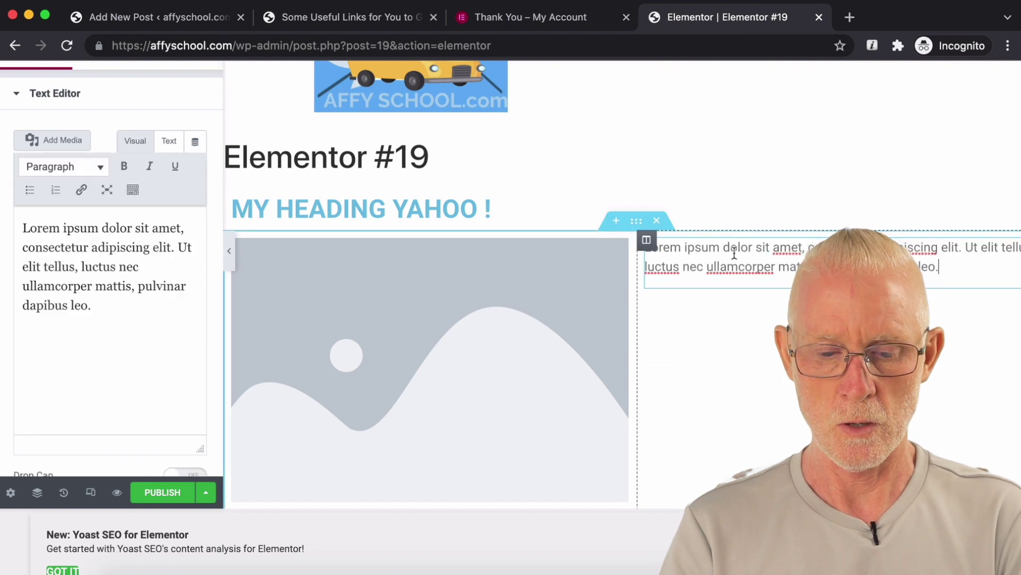
Step: Replace the placeholder paragraph with 'WOW more text.' and view the published post live
{"action": "left_click_drag", "start_coordinate": [927, 266], "coordinate": [646, 248]}
{"action": "type", "text": "WOW more text."}
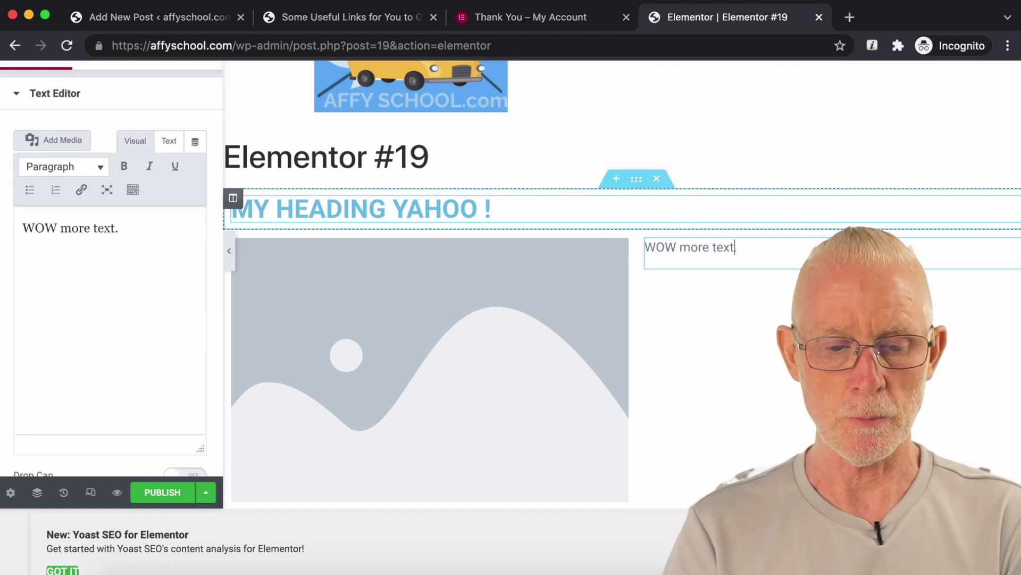
{"action": "left_click", "coordinate": [490, 209]}
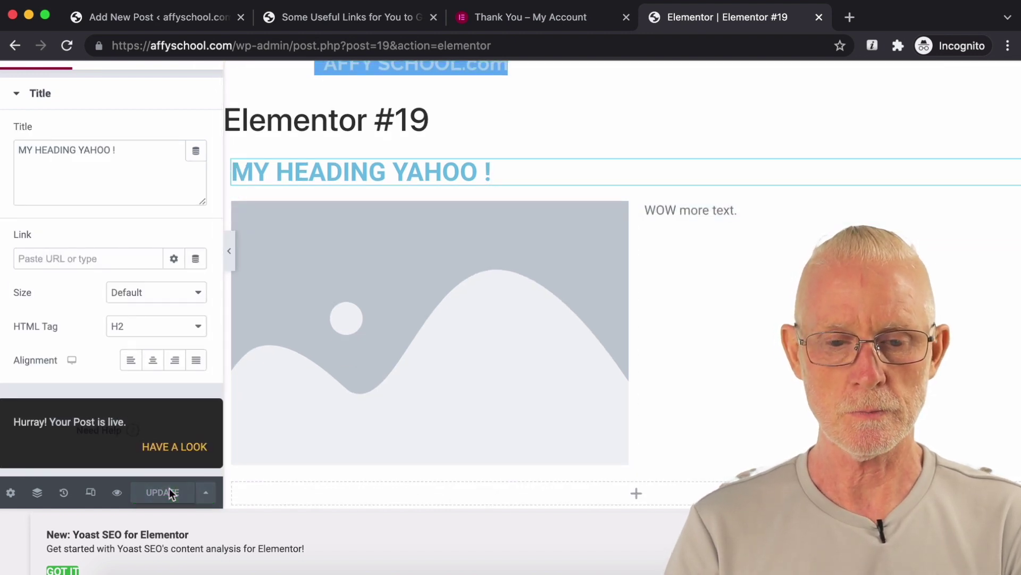
{"action": "left_click", "coordinate": [173, 448]}
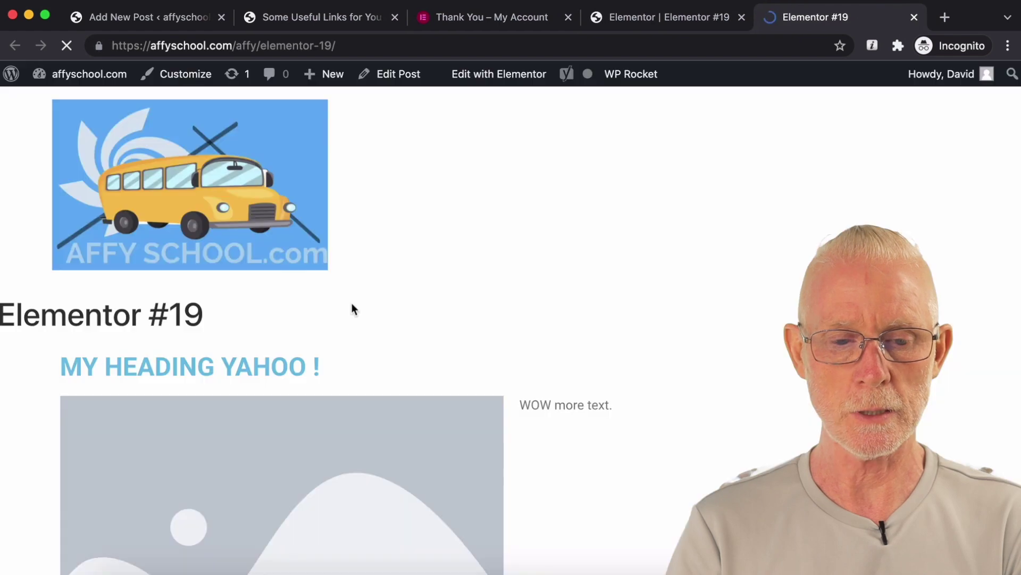